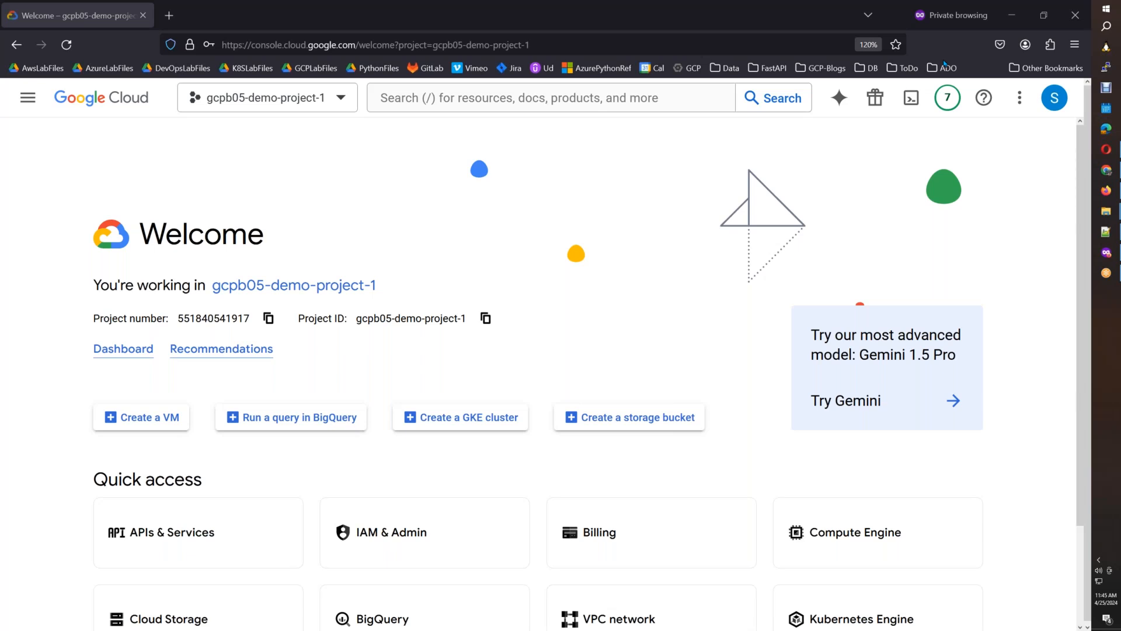
Open Notepad and write "Google Cloud Run => AWS Fargate" on the first line.
key(super+r)
text(notepad)
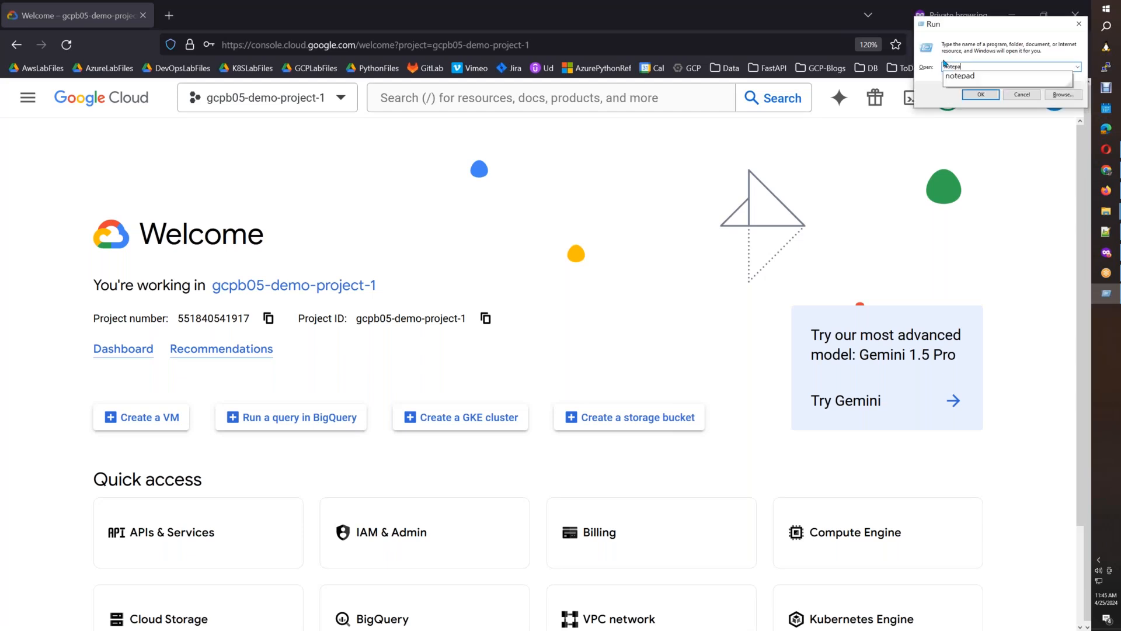
key(Return)
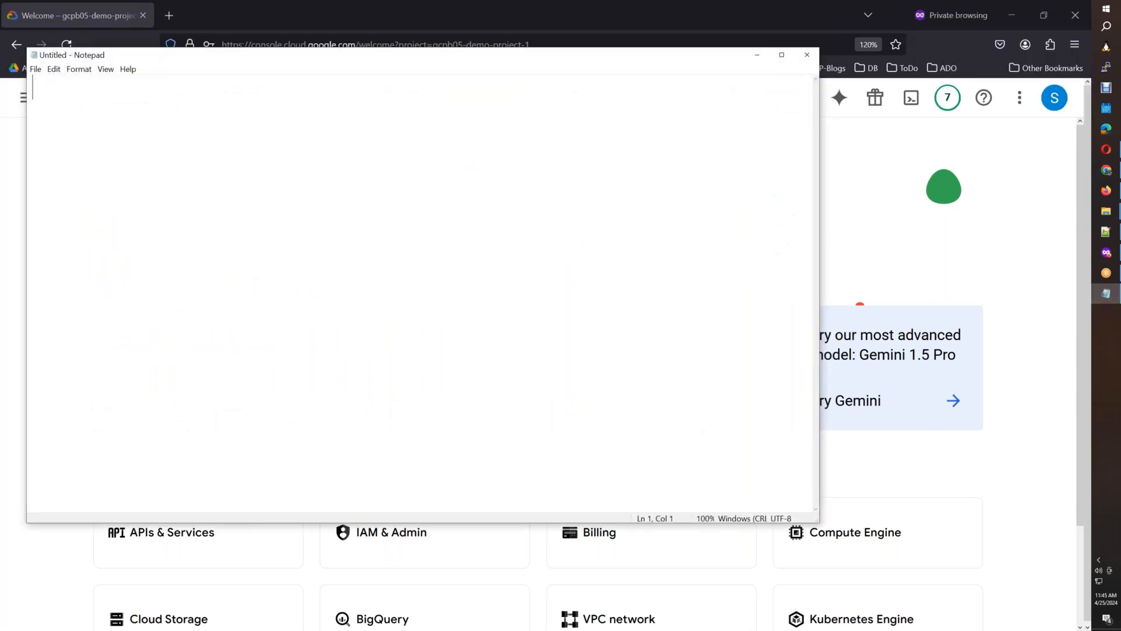
text(Google Clo)
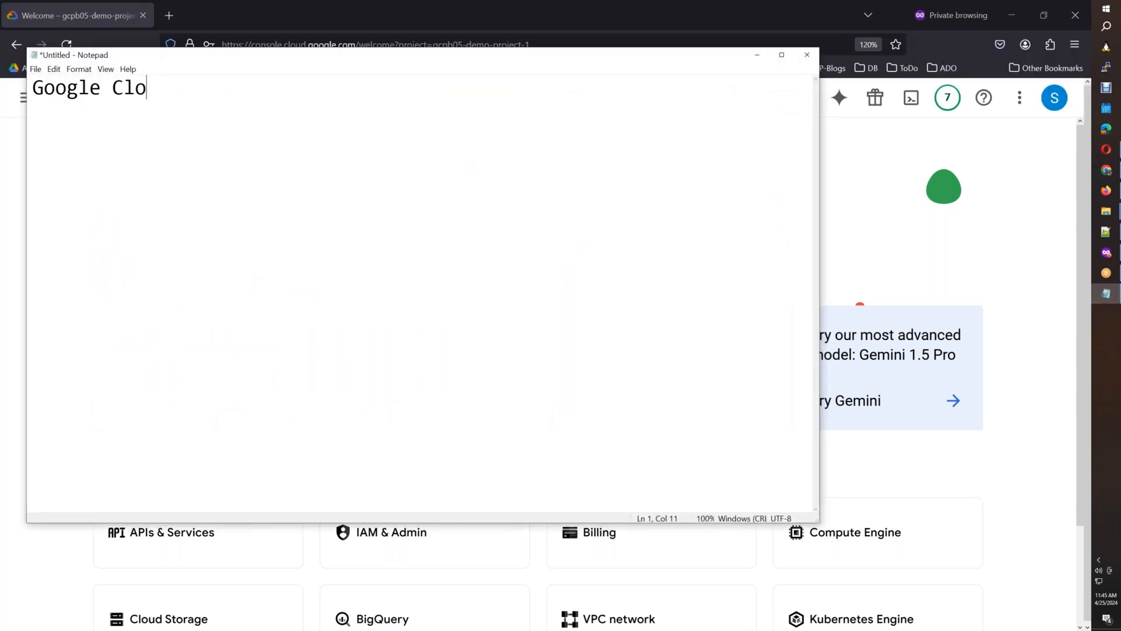
text(ud Run => Fargate =)
key(BackSpace)
key(BackSpace)
key(Left)
key(Left)
key(Left)
key(Left)
key(Left)
key(Left)
key(Left)
text(AWS)
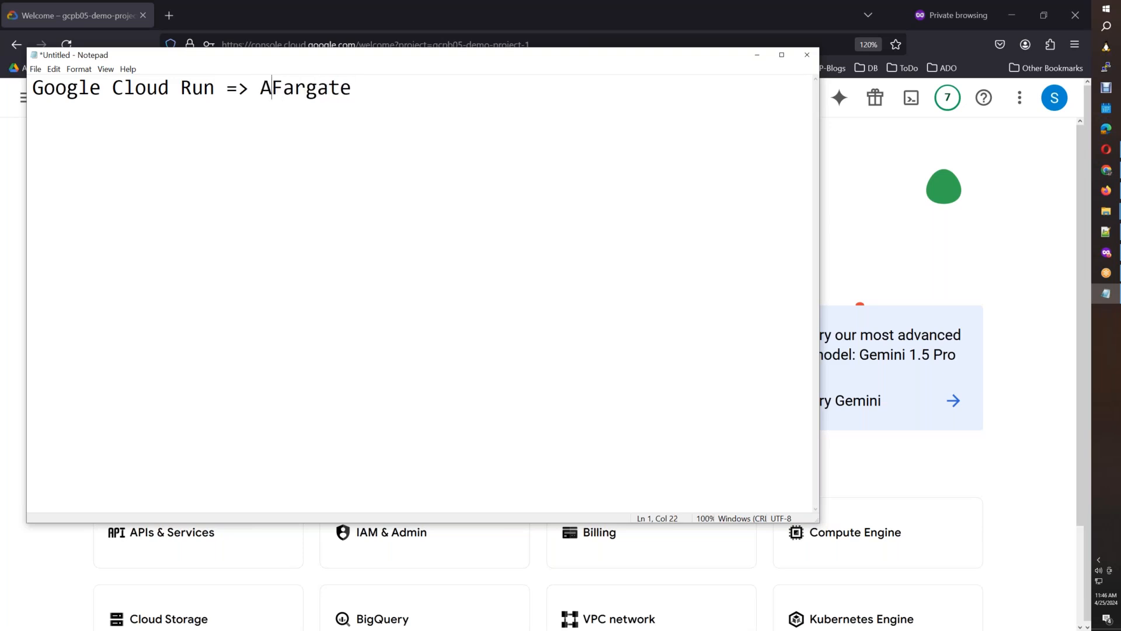
Extend the first line with "=> Azure Container Instances(ACI);" and maximize the Notepad window.
key(End)
text(=>)
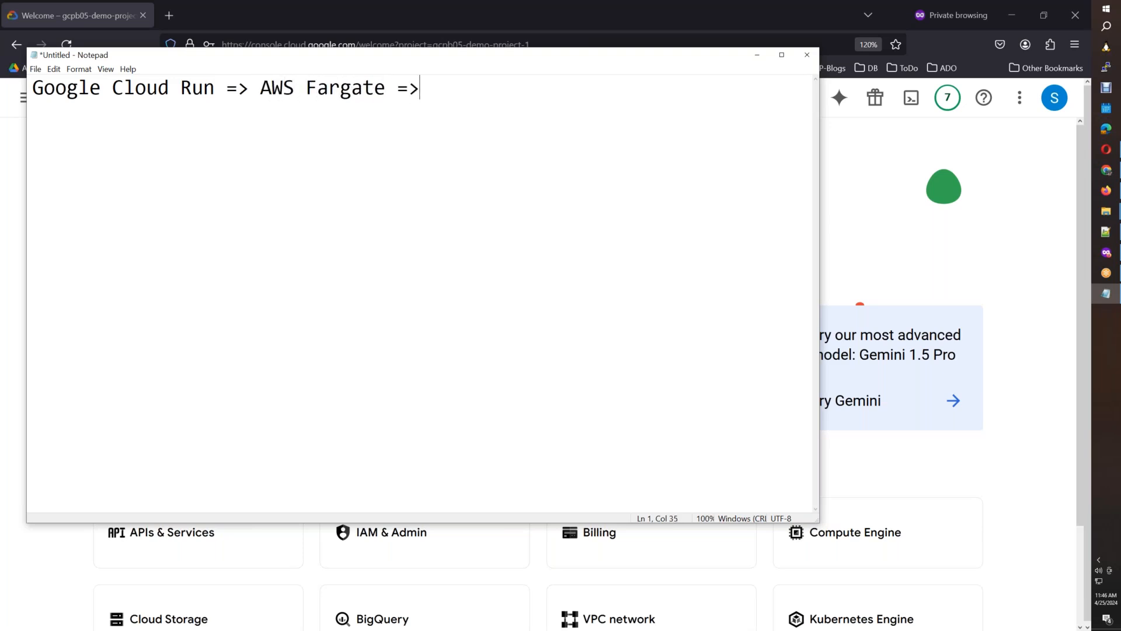
text( Azure Cont)
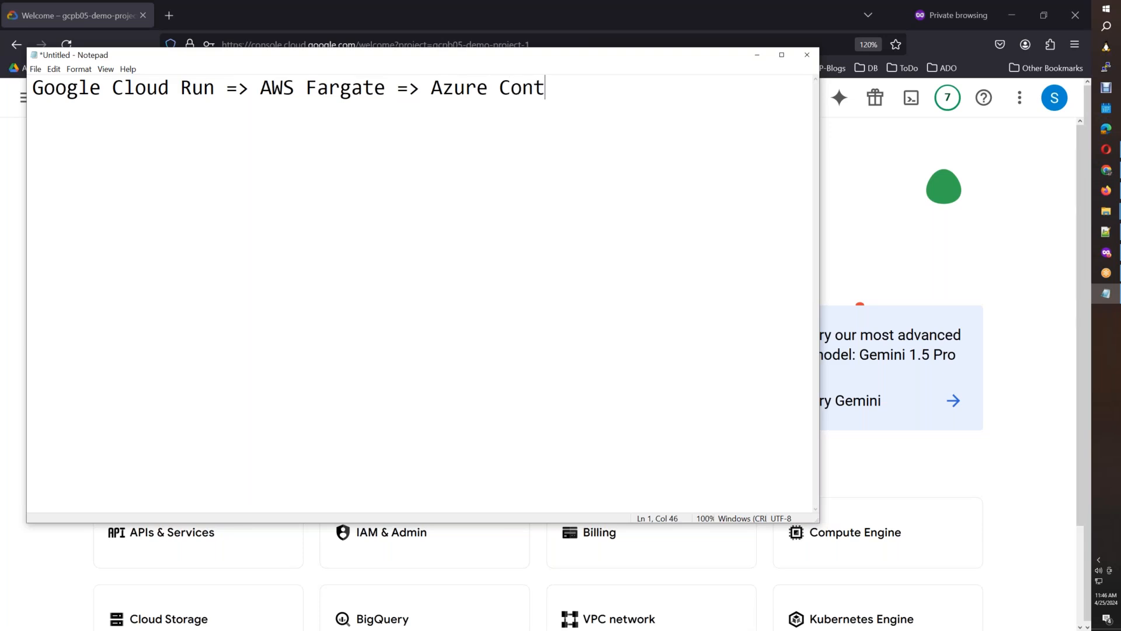
text(ainer Instances)
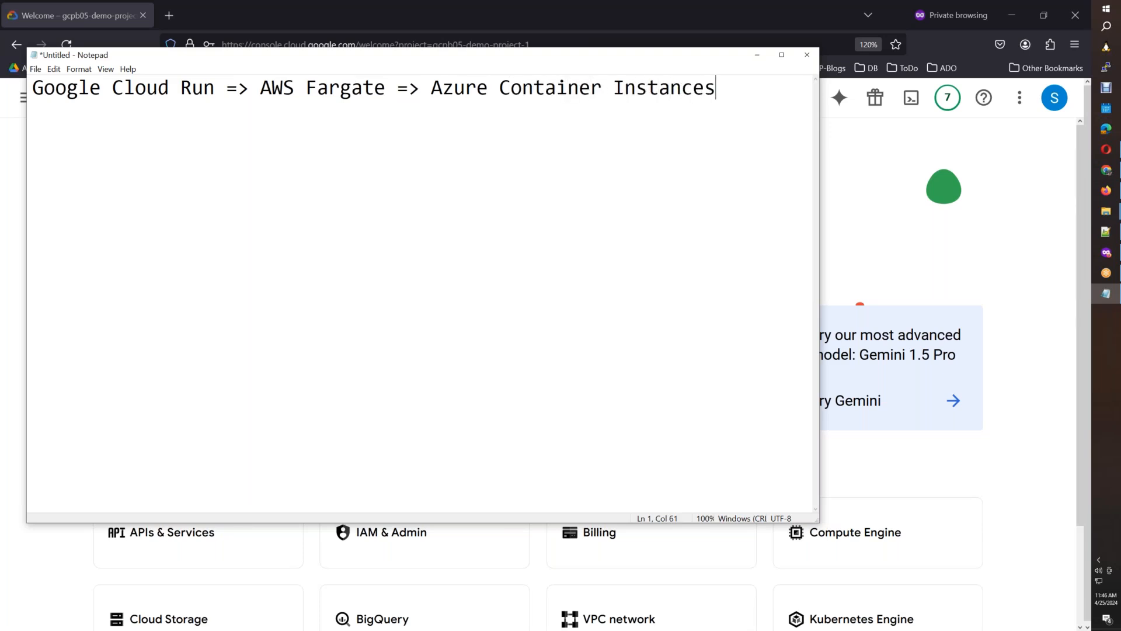
text((ACI))
click(782, 55)
text(;)
key(Return)
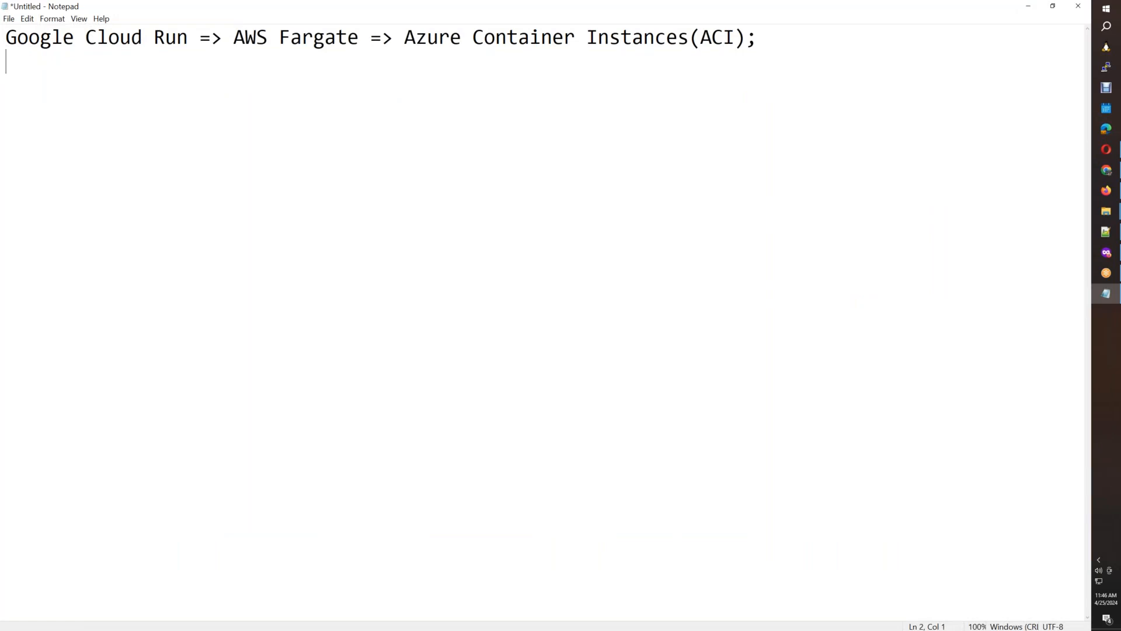
Add the first numbered point below the heading line: "1. Running small applications.".
text(1. Running )
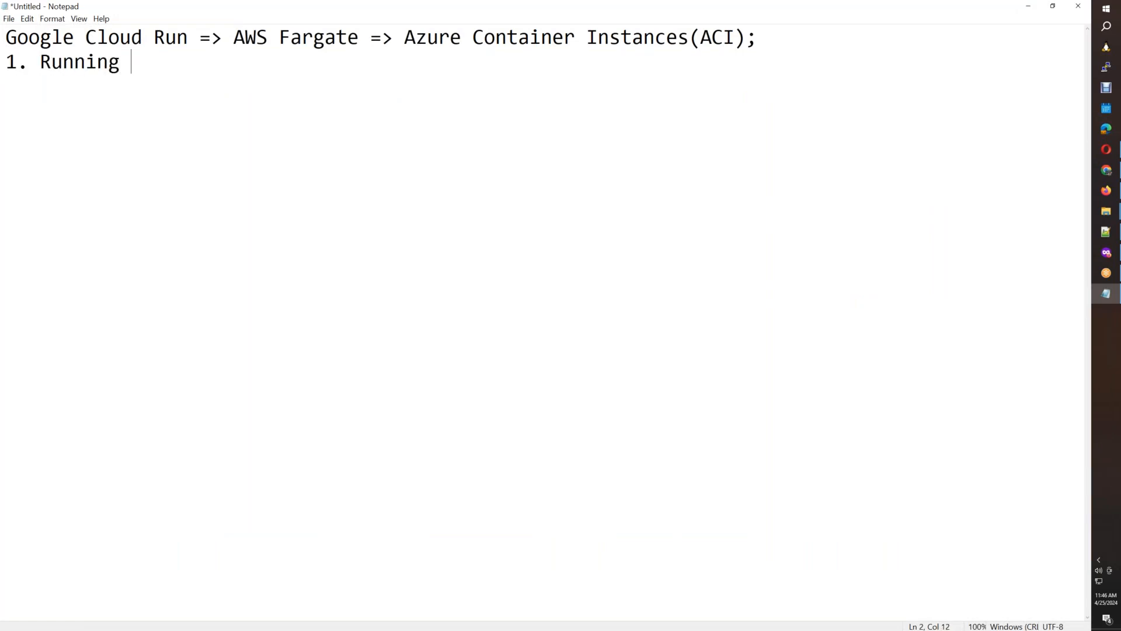
text(samll)
key(BackSpace)
key(BackSpace)
key(BackSpace)
key(BackSpace)
key(BackSpace)
text(mall applica)
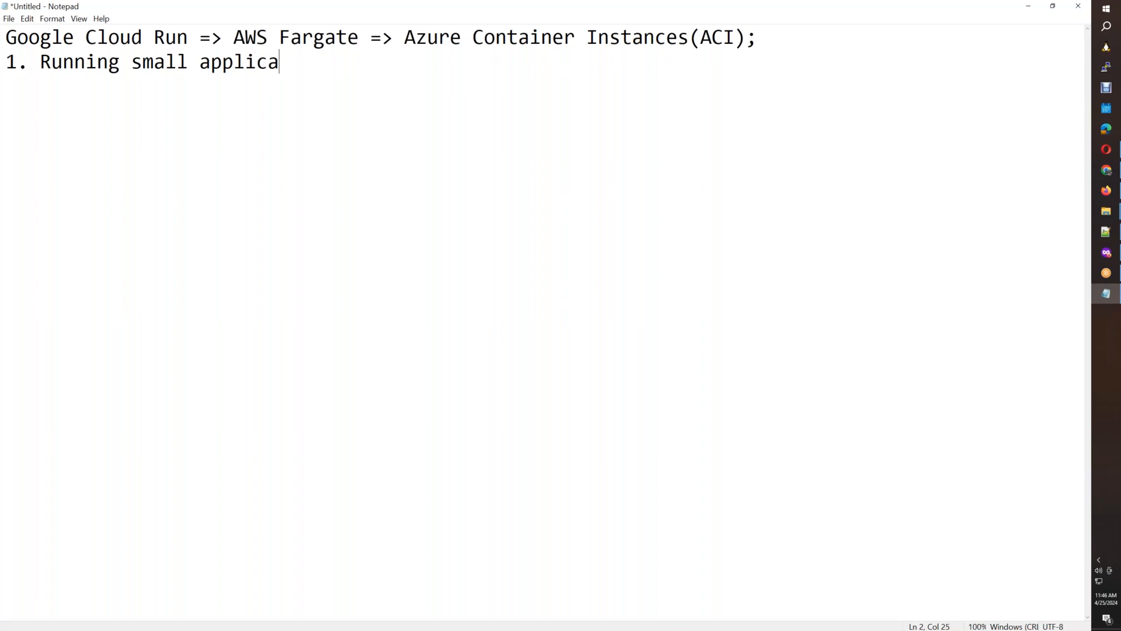
text(tions.)
Add the second numbered point on a new line: "2. Running job based on event or schedule.".
key(Return)
text(2. Running )
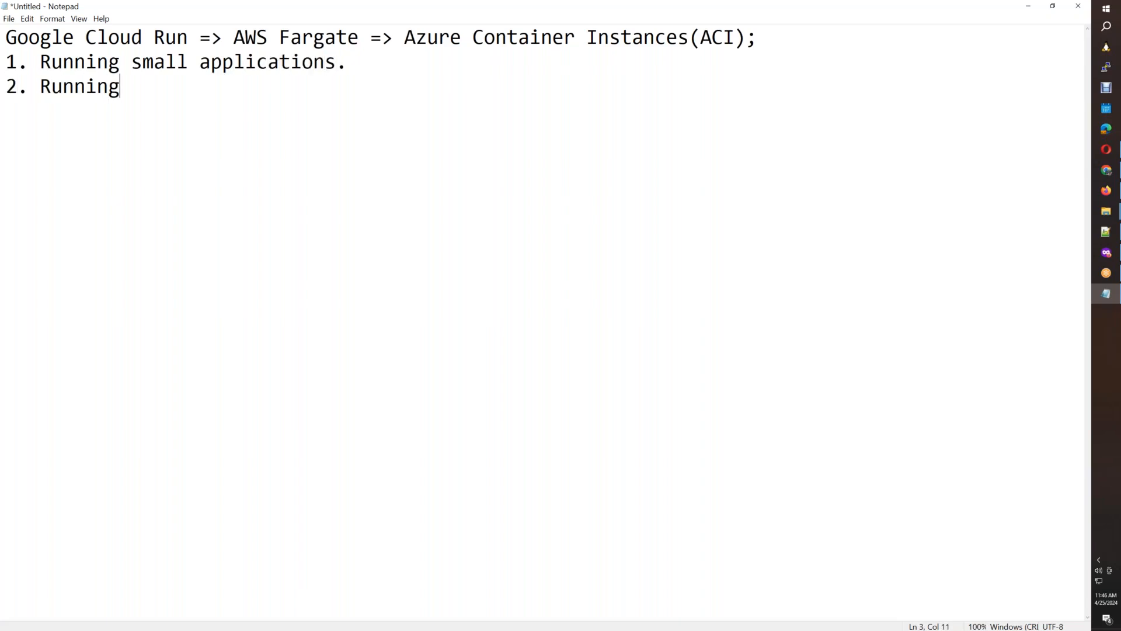
text(job based )
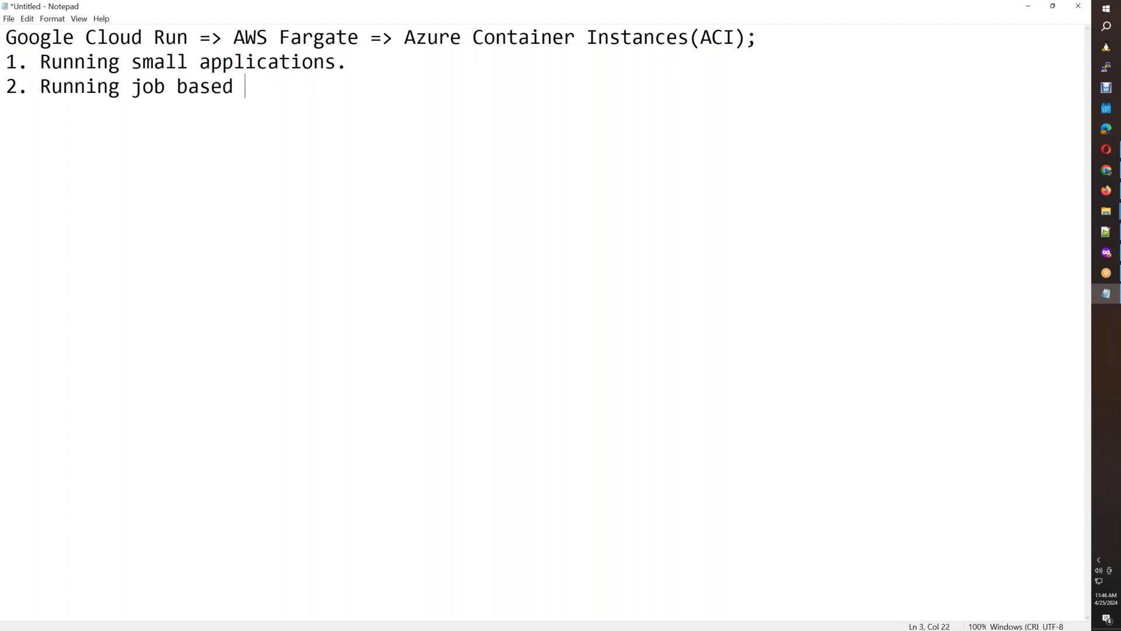
text(on event or )
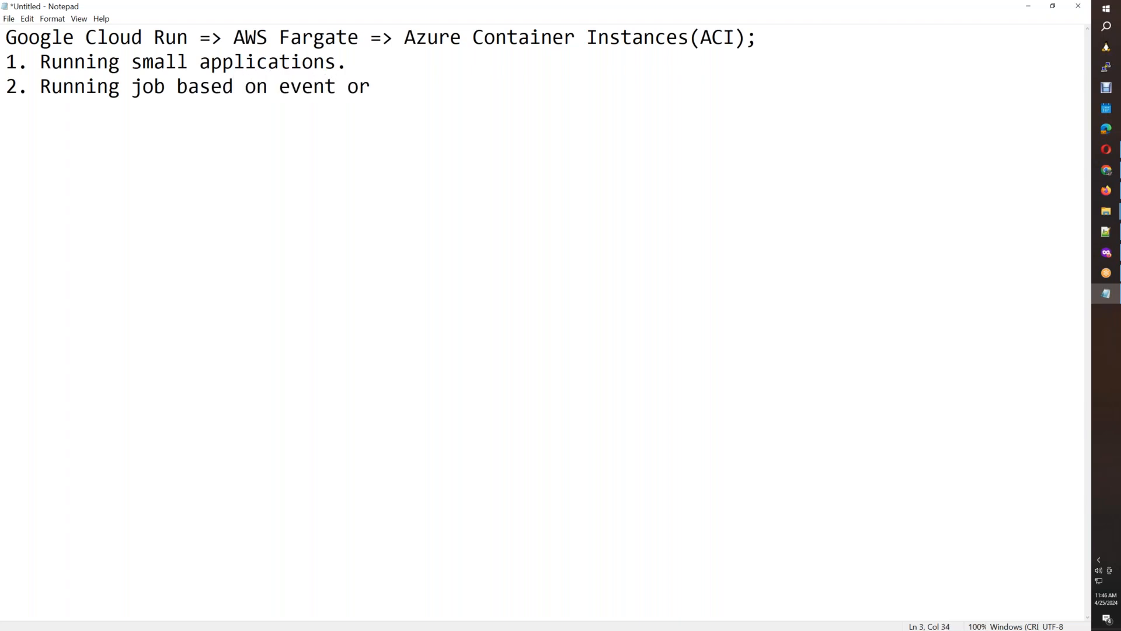
text(schedul)
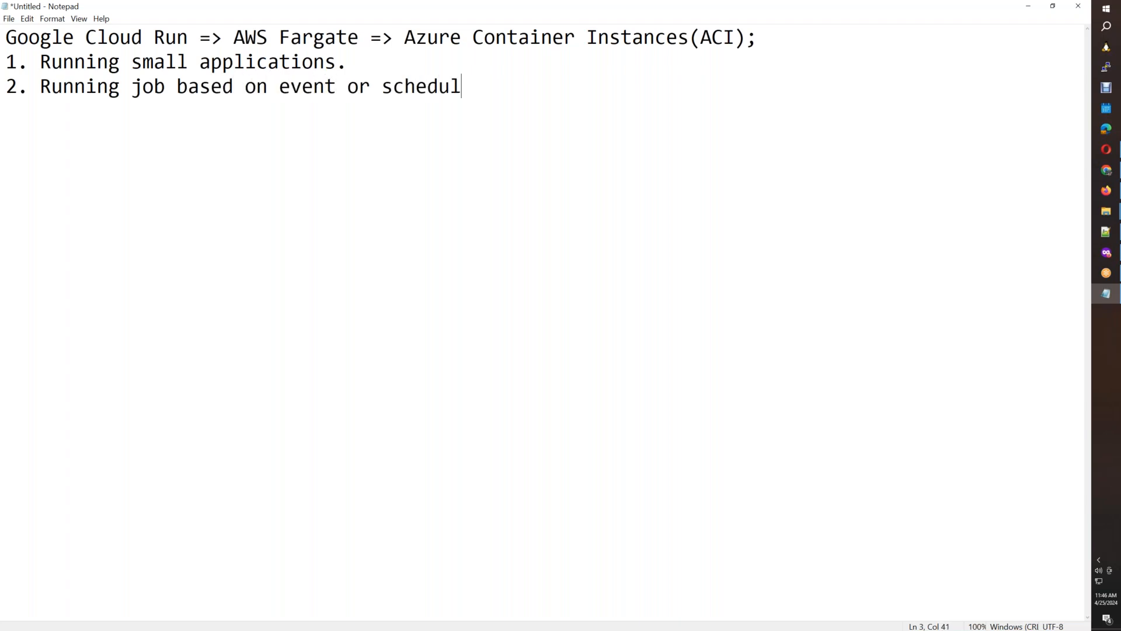
text(e.3. Automa)
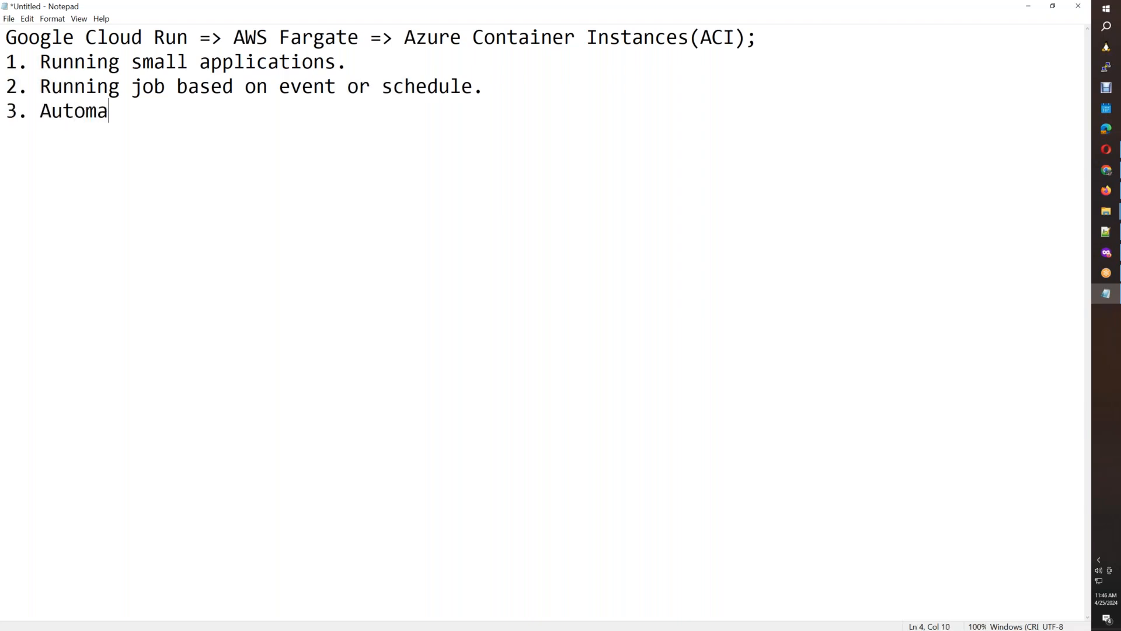
text(ting job )
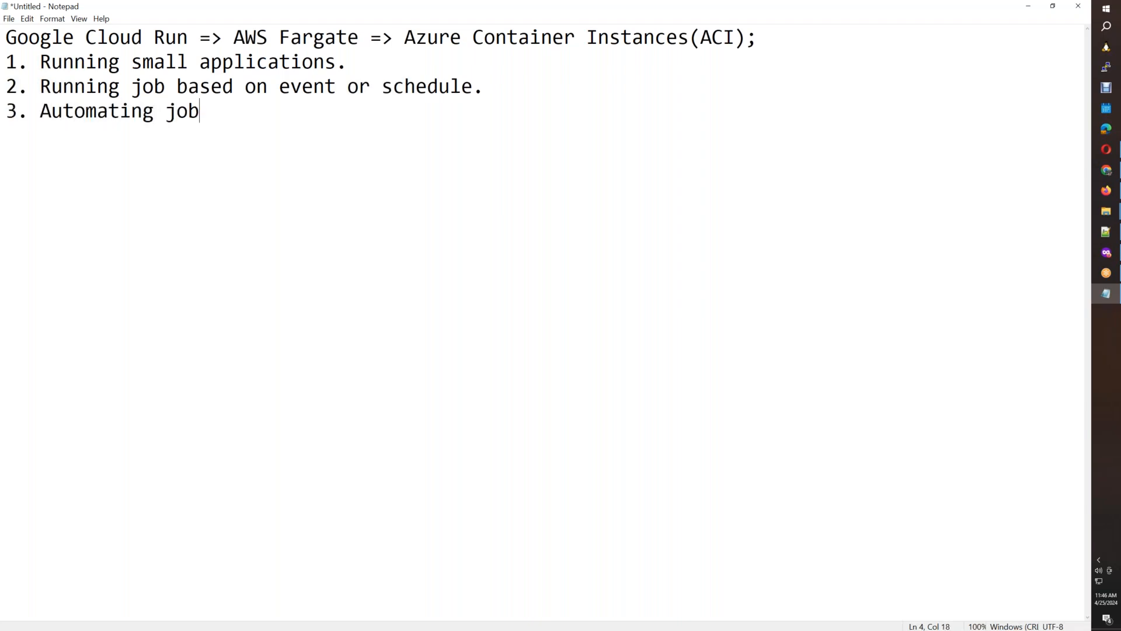
text(using conainers ra)
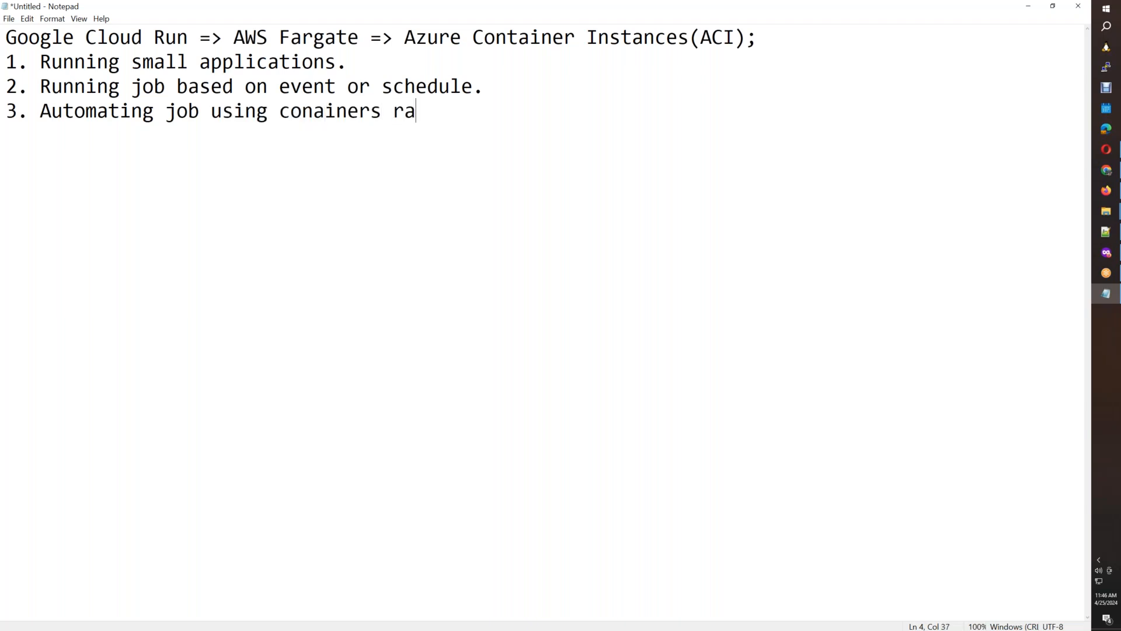
text(ther than virtual machines.)
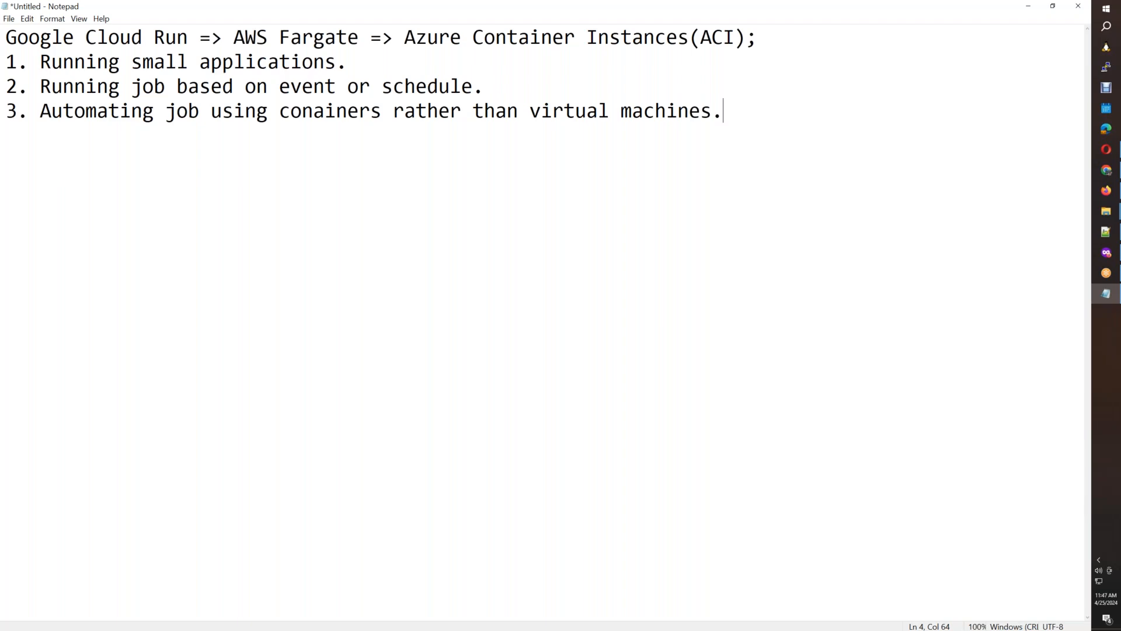
Switch to the browser with the Google Cloud console and open Cloud Run from the Serverless products in a new tab.
click(1106, 252)
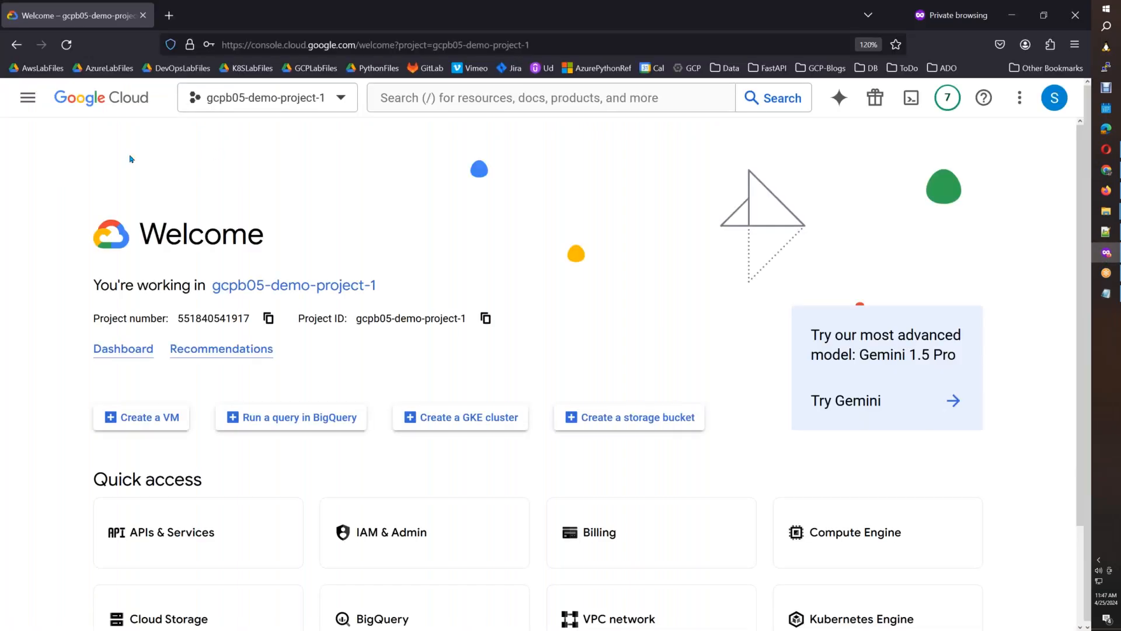
click(28, 98)
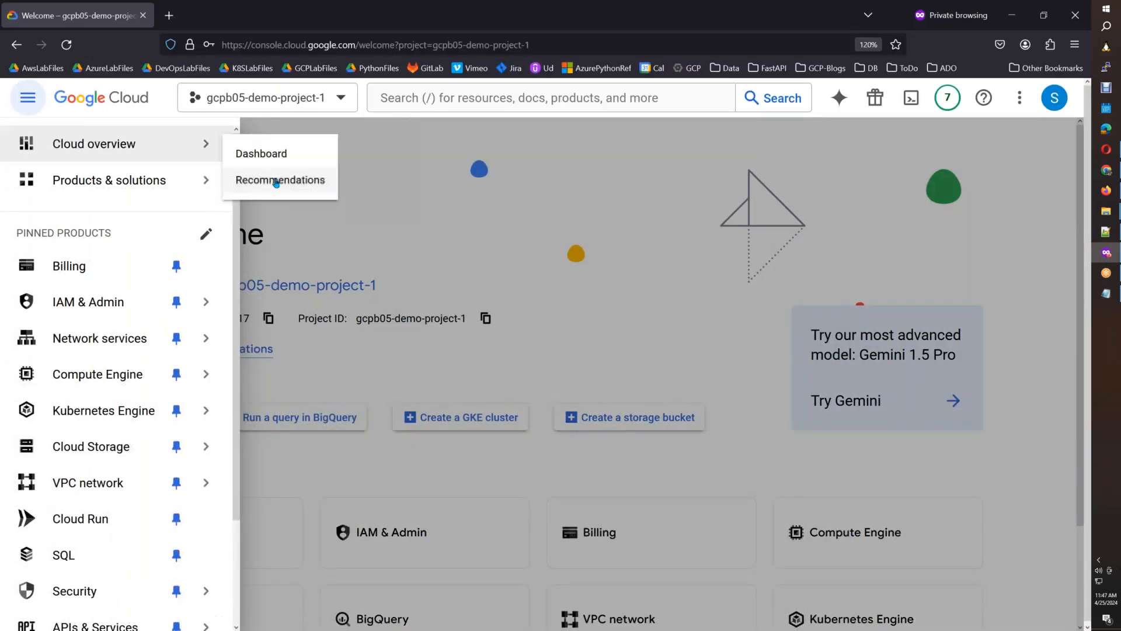
scroll(238, 213, down, 2)
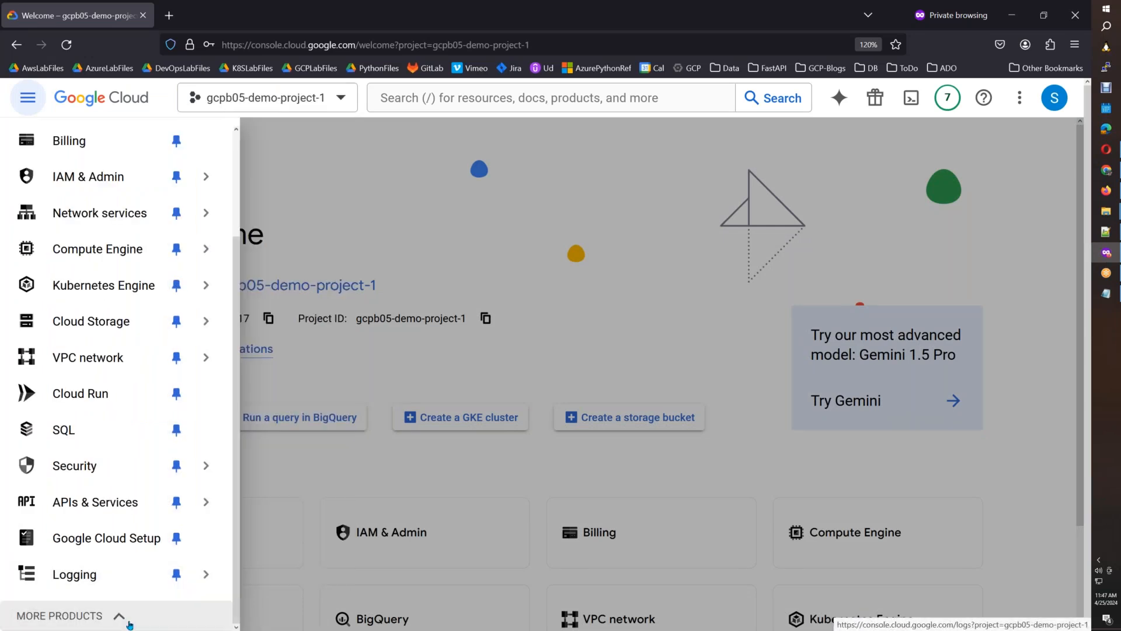
mouse_move(175, 574)
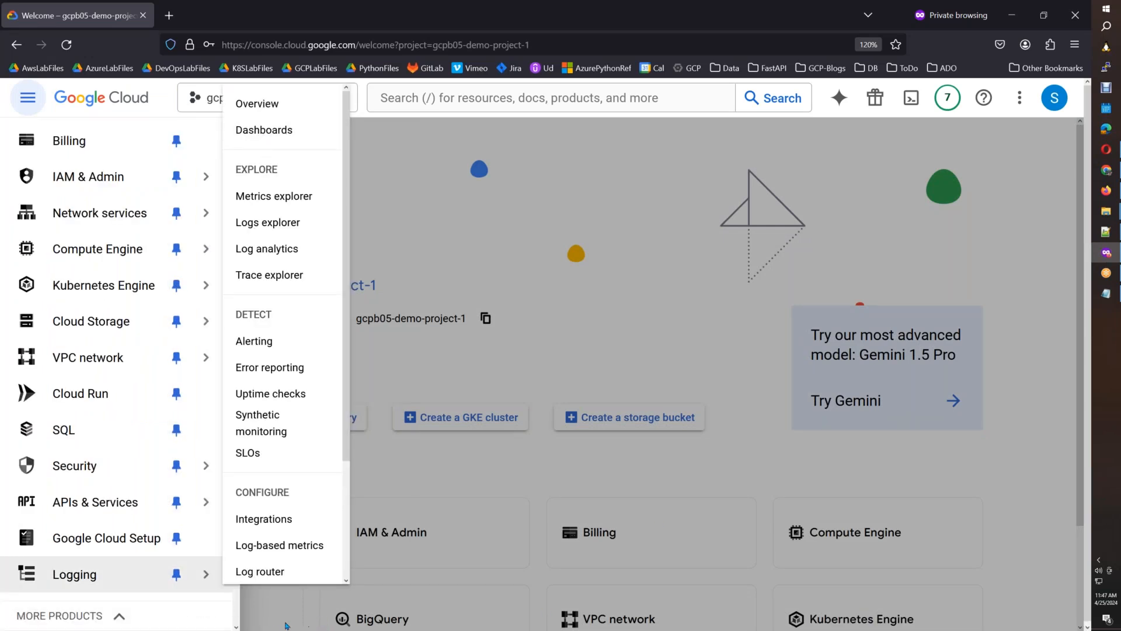
scroll(239, 187, up, 2)
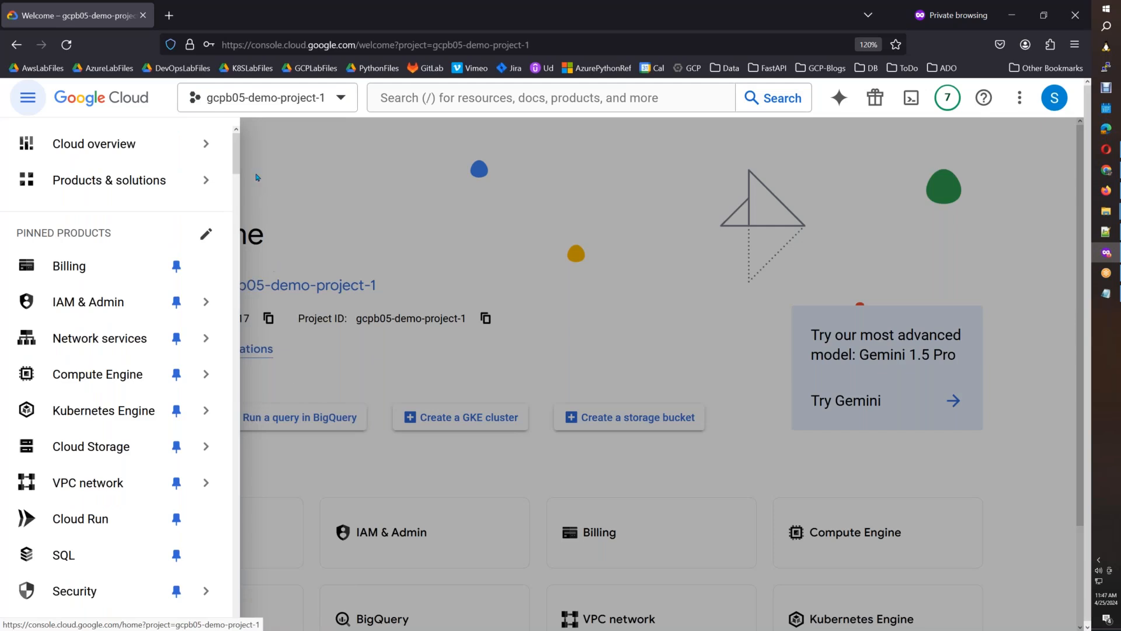
mouse_move(230, 158)
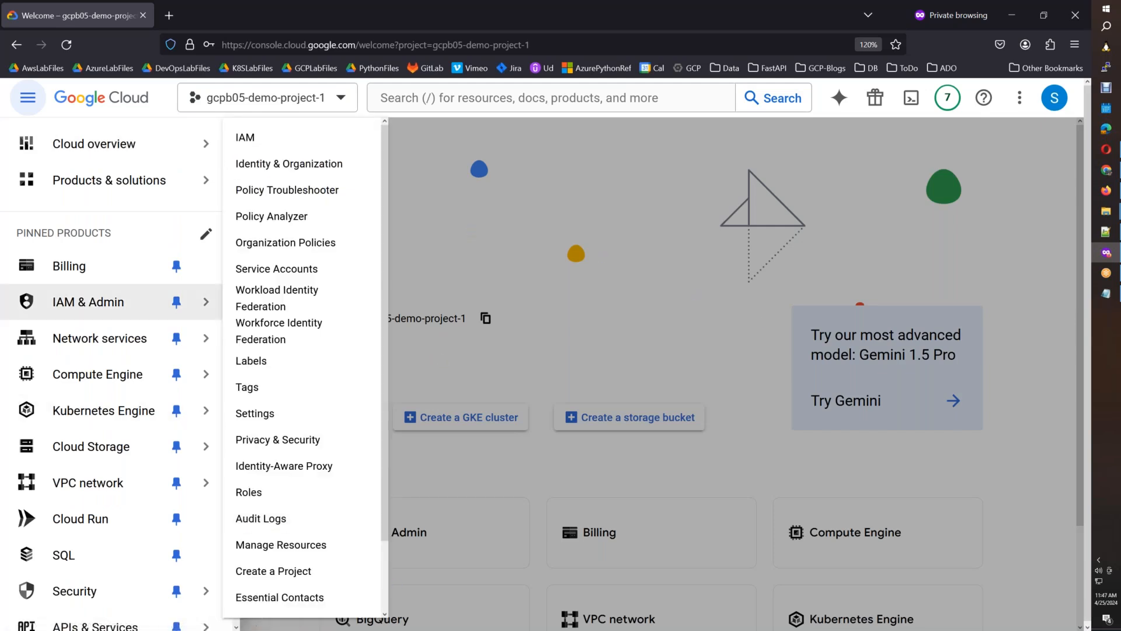
scroll(236, 162, down, 1)
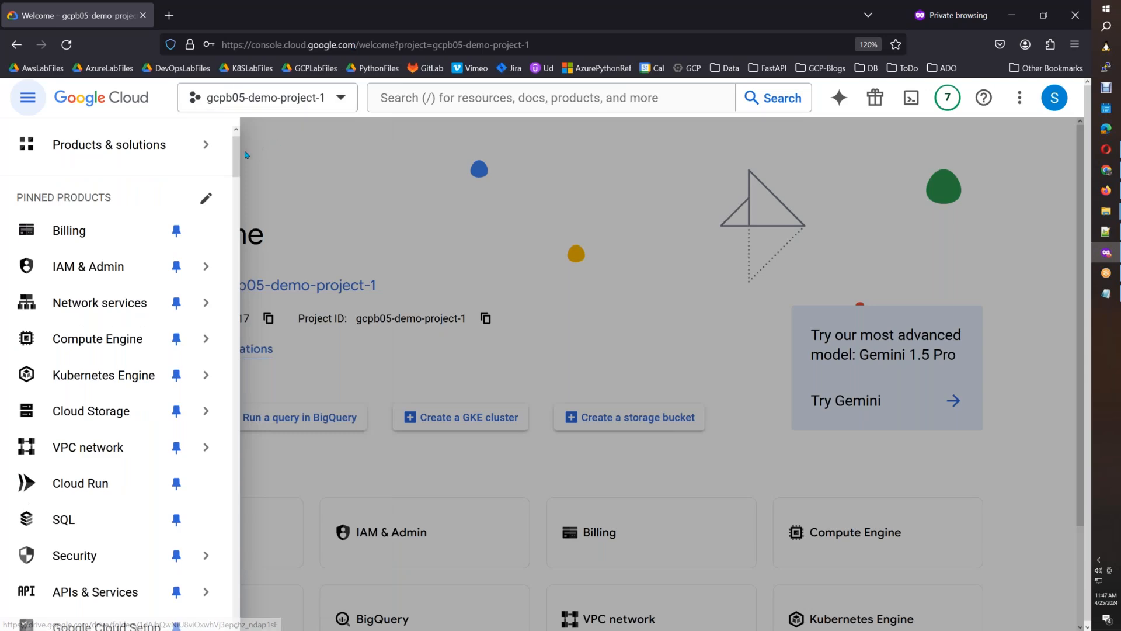
drag(237, 162, 236, 268)
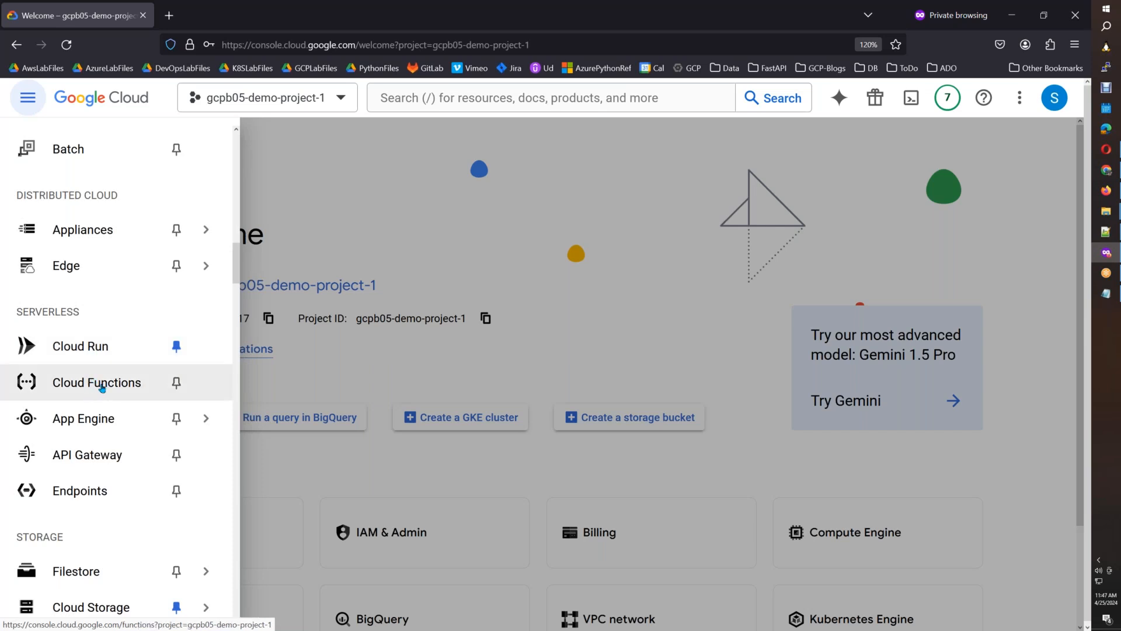
mouse_move(104, 429)
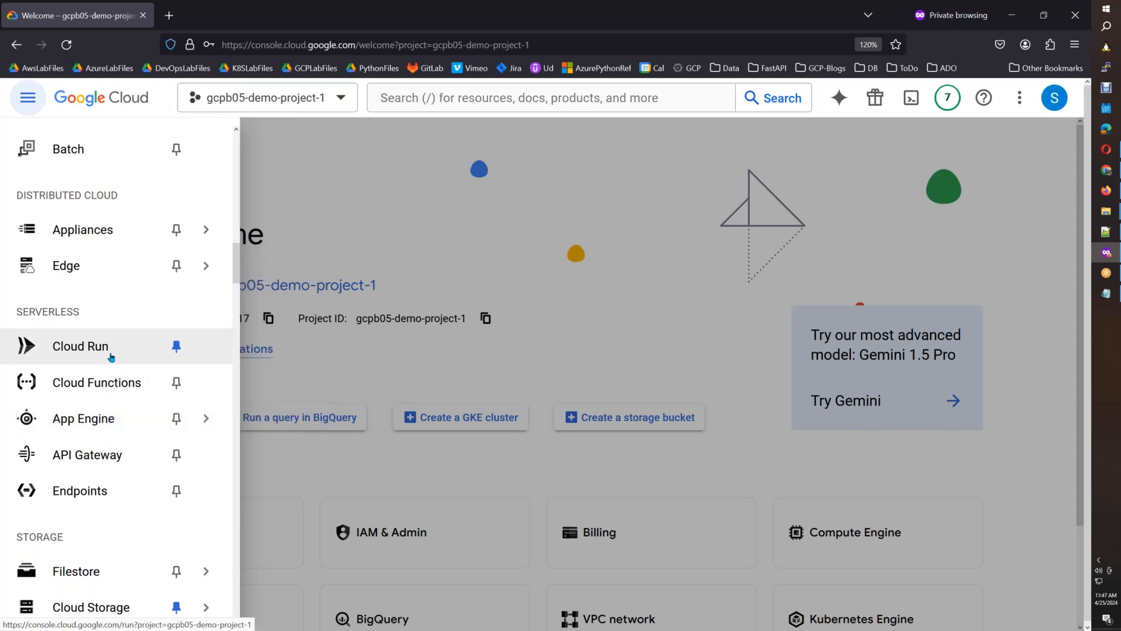
right_click(90, 348)
click(117, 359)
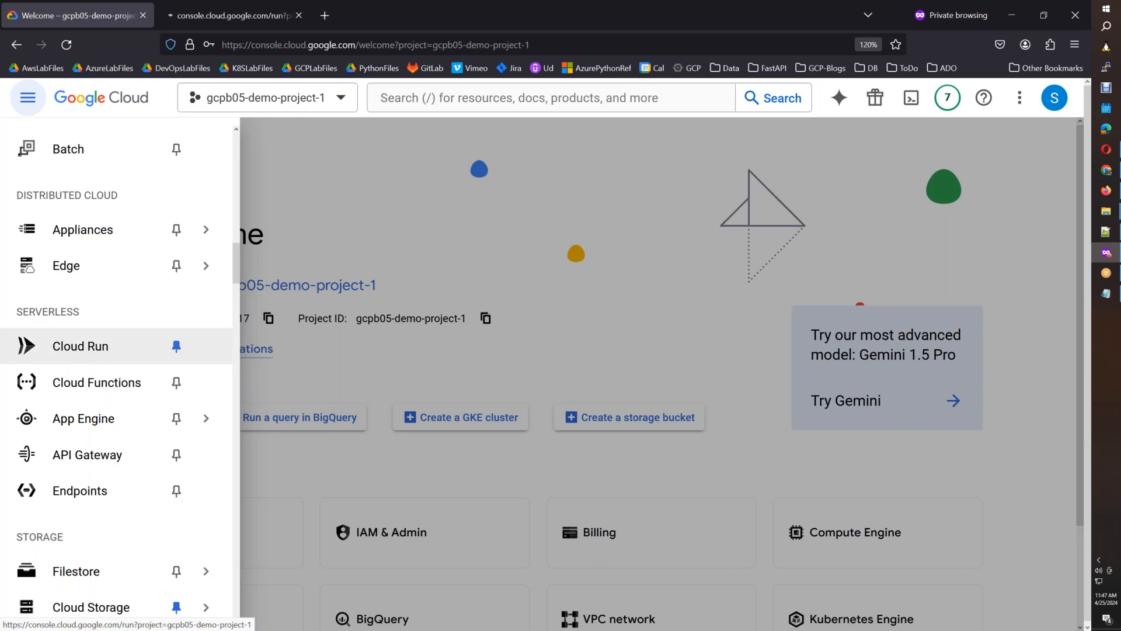
click(461, 143)
click(179, 20)
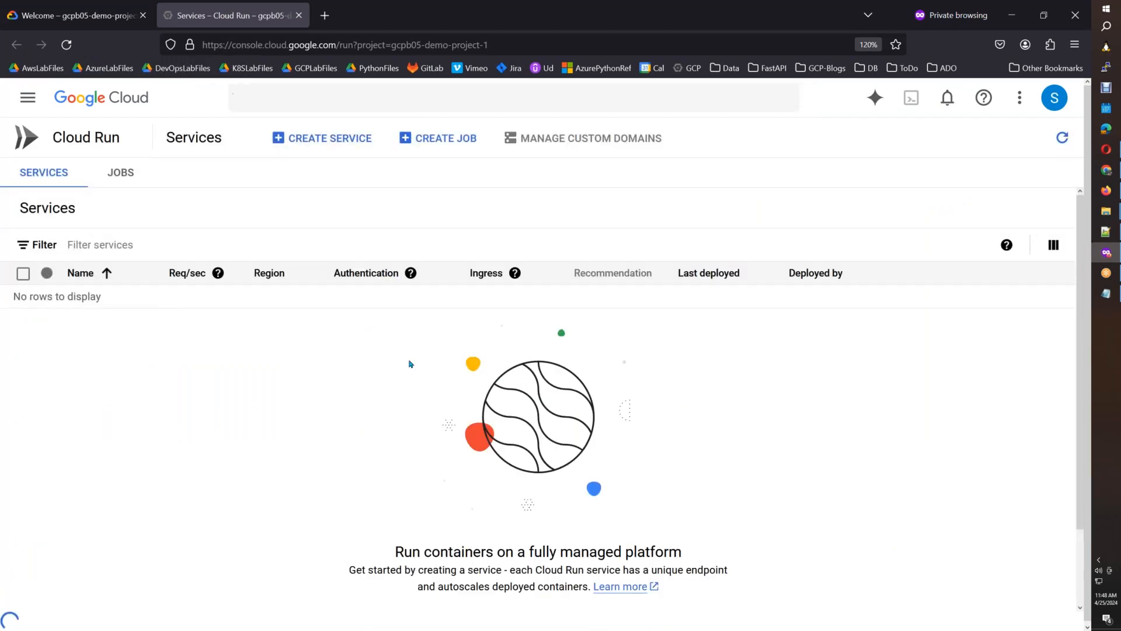
Read the introduction on the Cloud Run Services page, and open the Jobs page to read its description of job execution.
drag(395, 570, 647, 546)
click(466, 555)
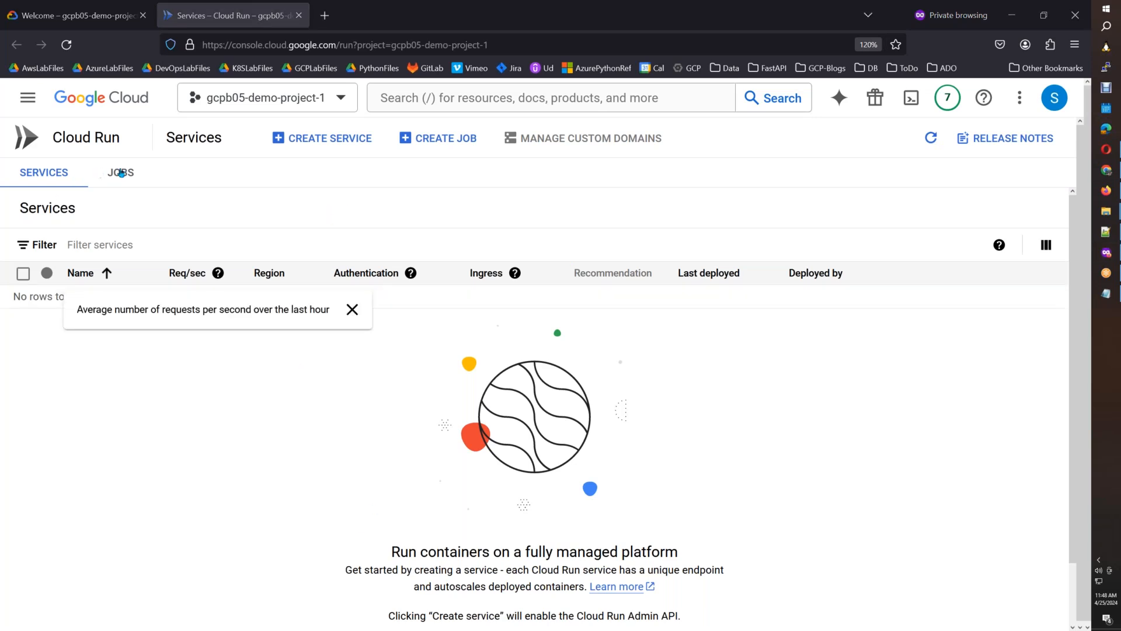
click(121, 173)
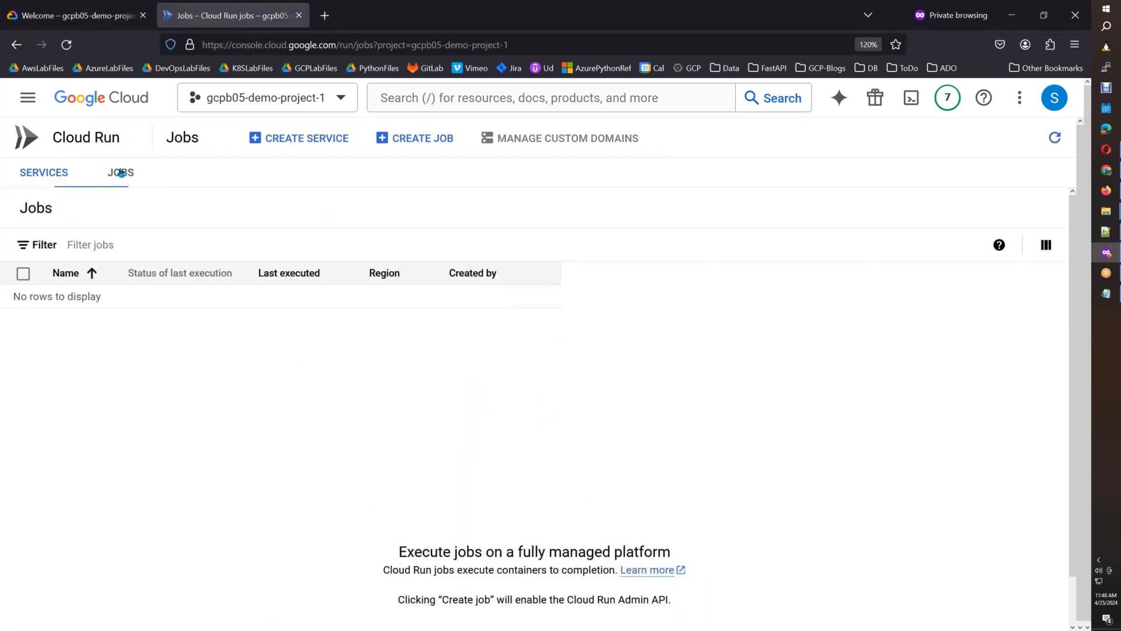
drag(384, 571, 542, 580)
drag(394, 552, 548, 556)
click(474, 577)
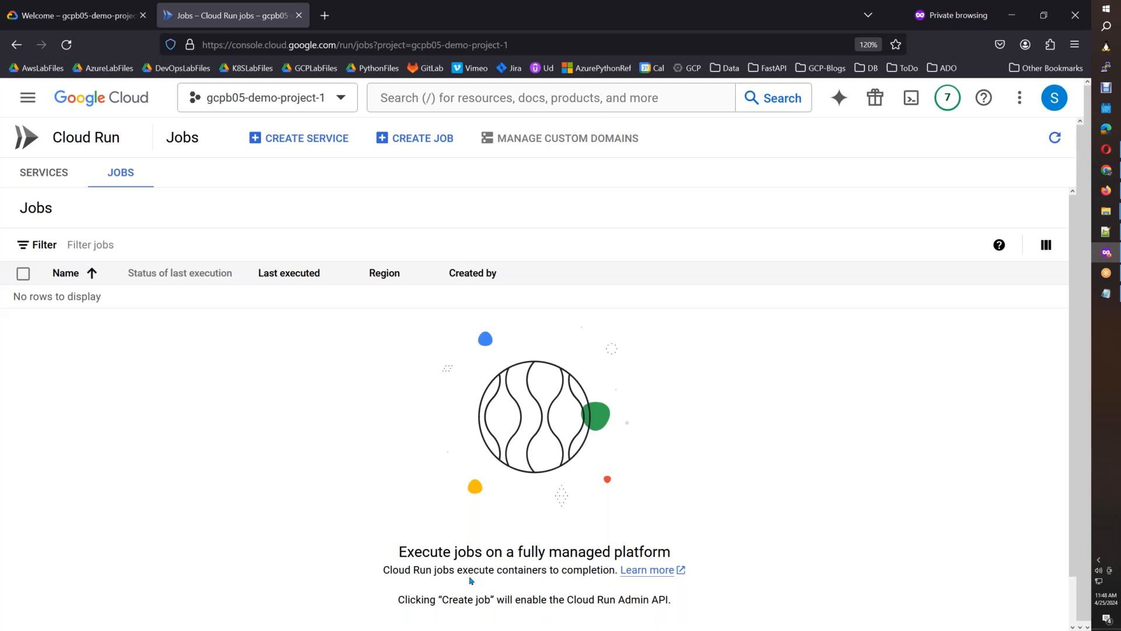
Return to the Cloud Run Services page and highlight its description of service endpoints and container autoscaling.
click(59, 183)
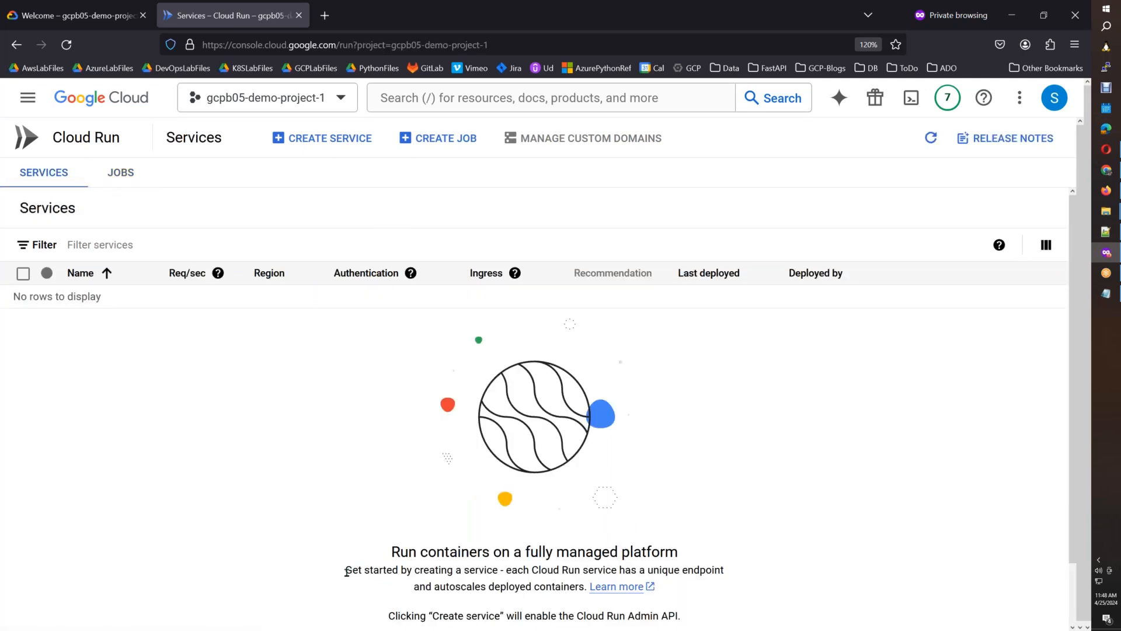
drag(346, 571, 728, 574)
drag(504, 572, 583, 597)
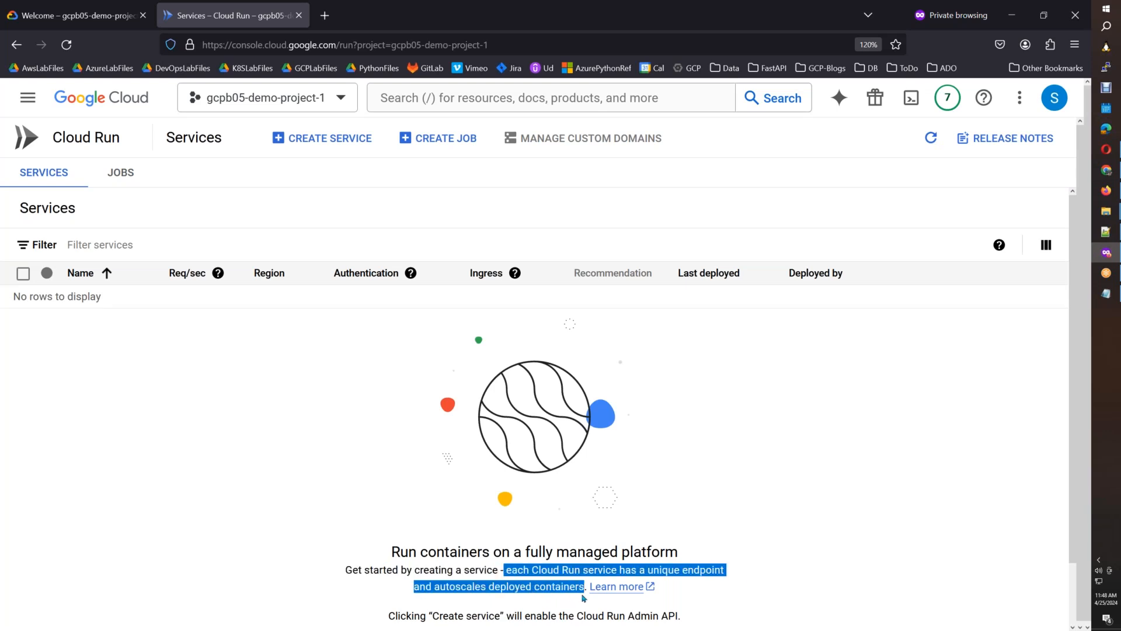
click(705, 567)
drag(638, 572, 726, 571)
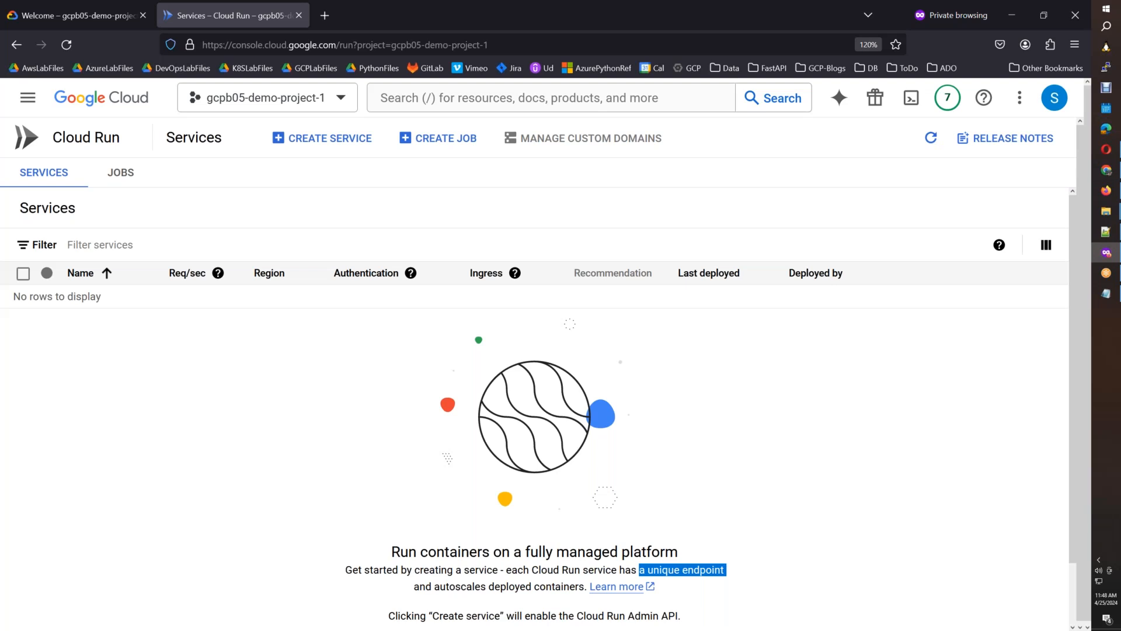
View the Cloud Run Jobs page, and switch to the other Firefox window to open the GCPLabFilees Drive folder in a new tab.
click(140, 178)
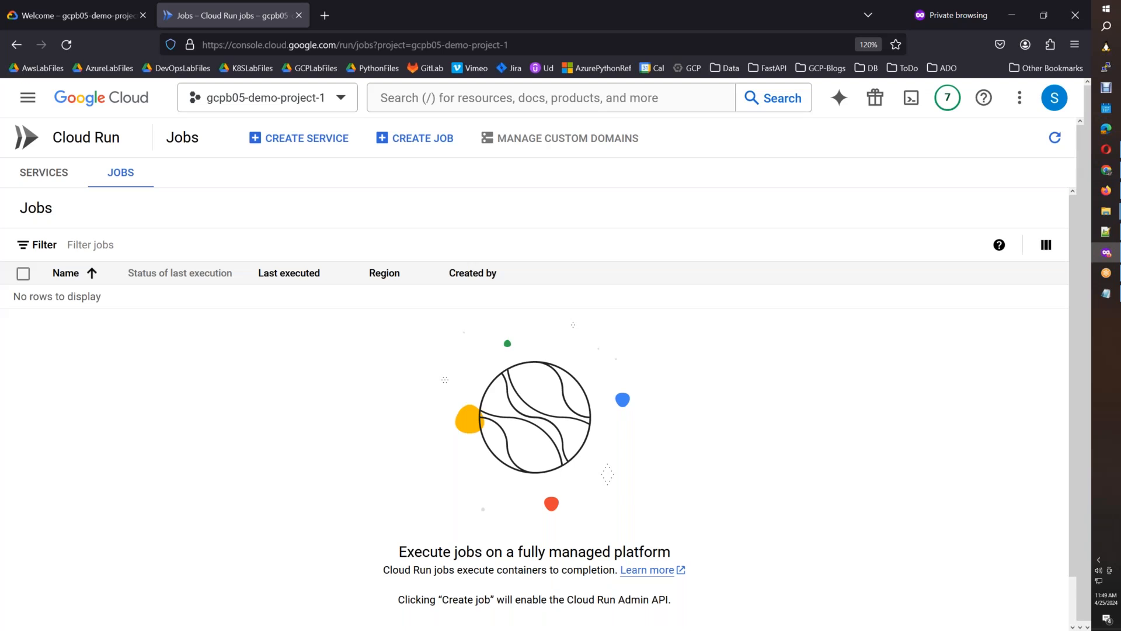
click(1106, 198)
key(ctrl+t)
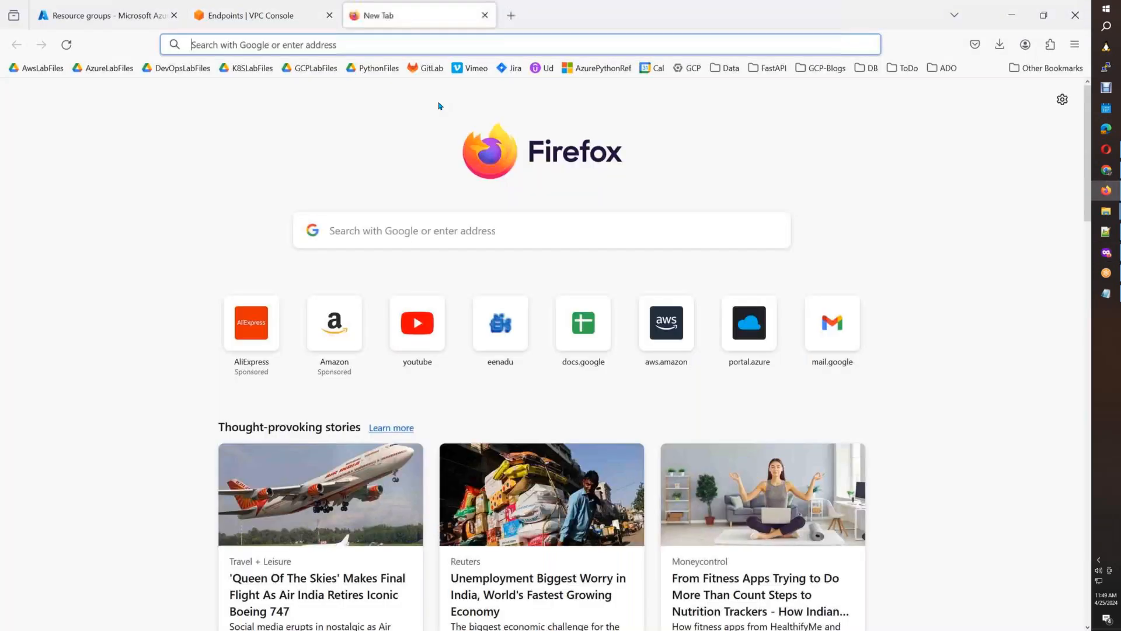
click(320, 75)
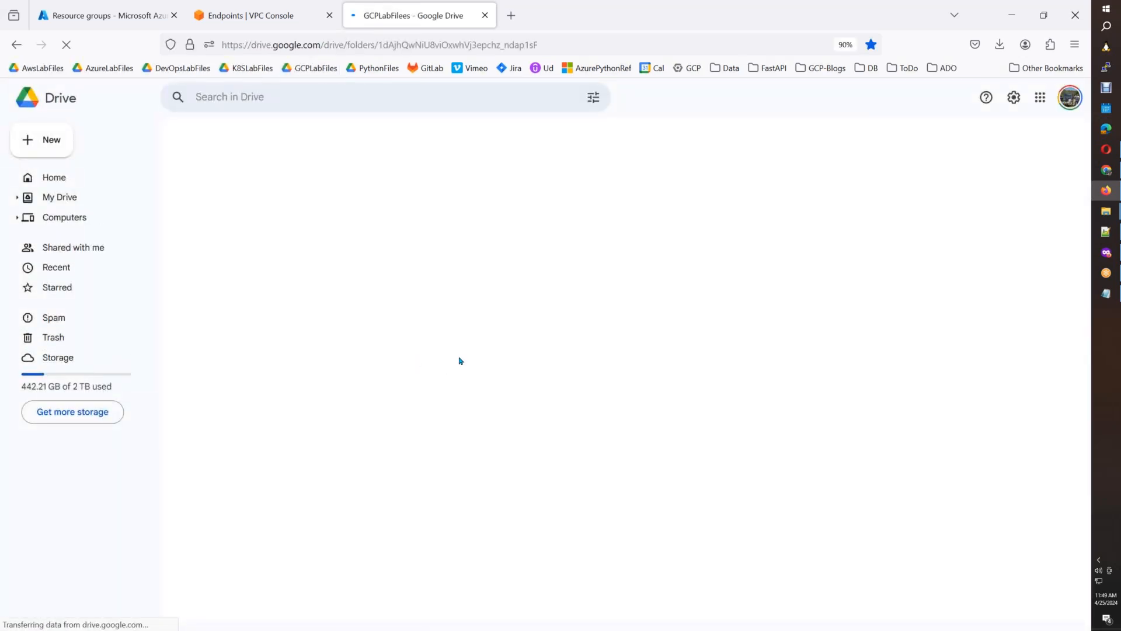
key(ctrl+plus)
key(ctrl+plus)
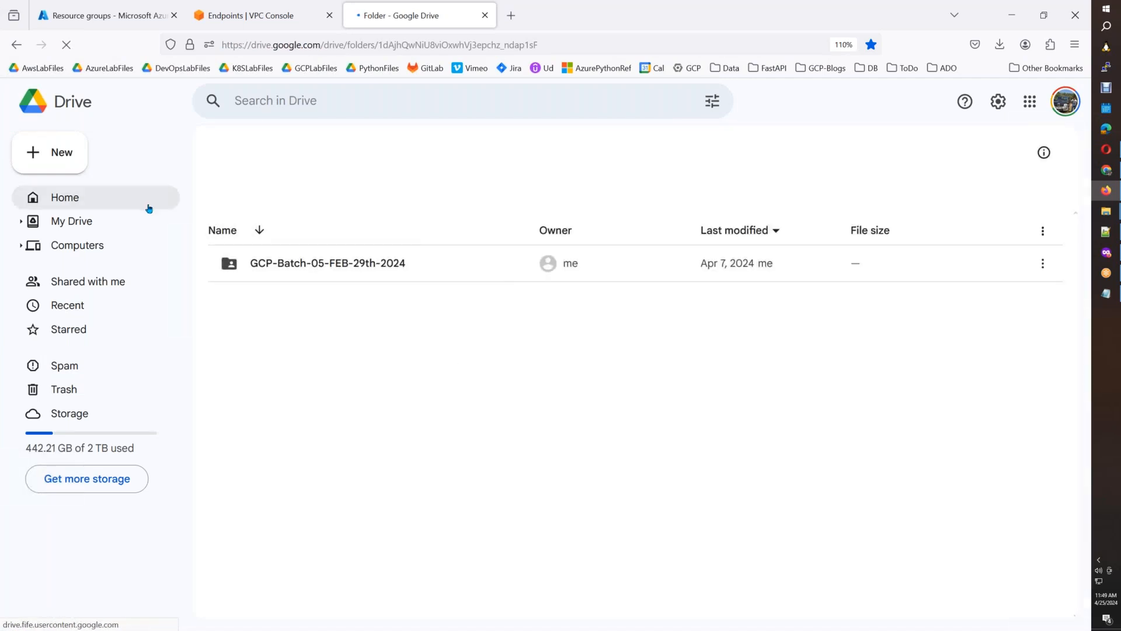
Open the GCP-Batch-05-FEB-29th-2024 folder and select the Containers folder in it.
click(357, 280)
double_click(395, 278)
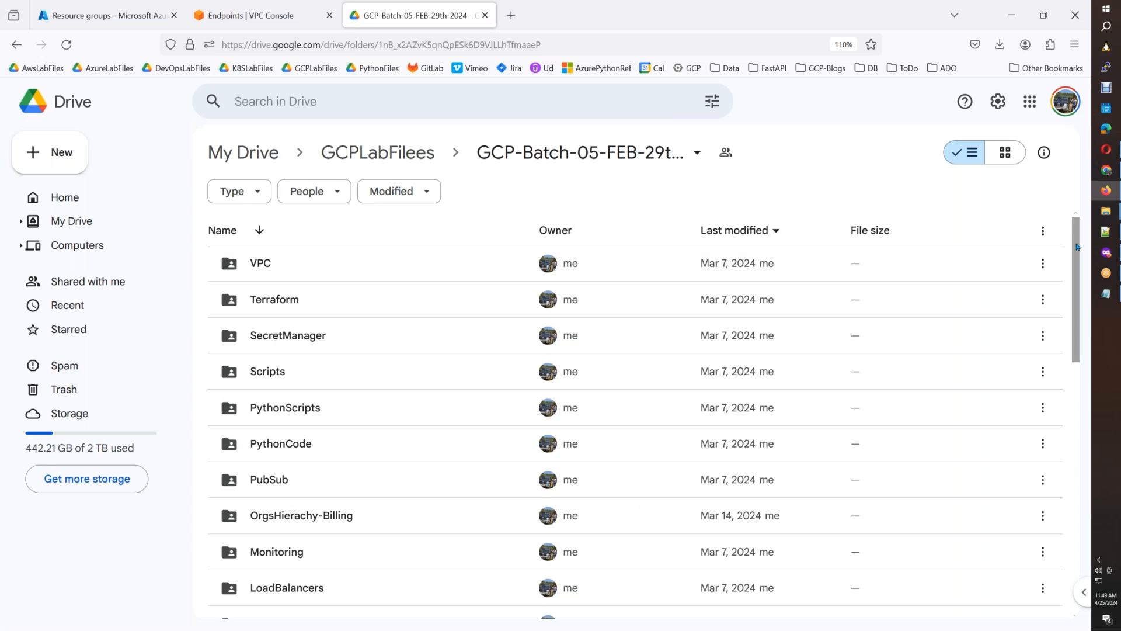
drag(1075, 254, 1068, 485)
click(413, 476)
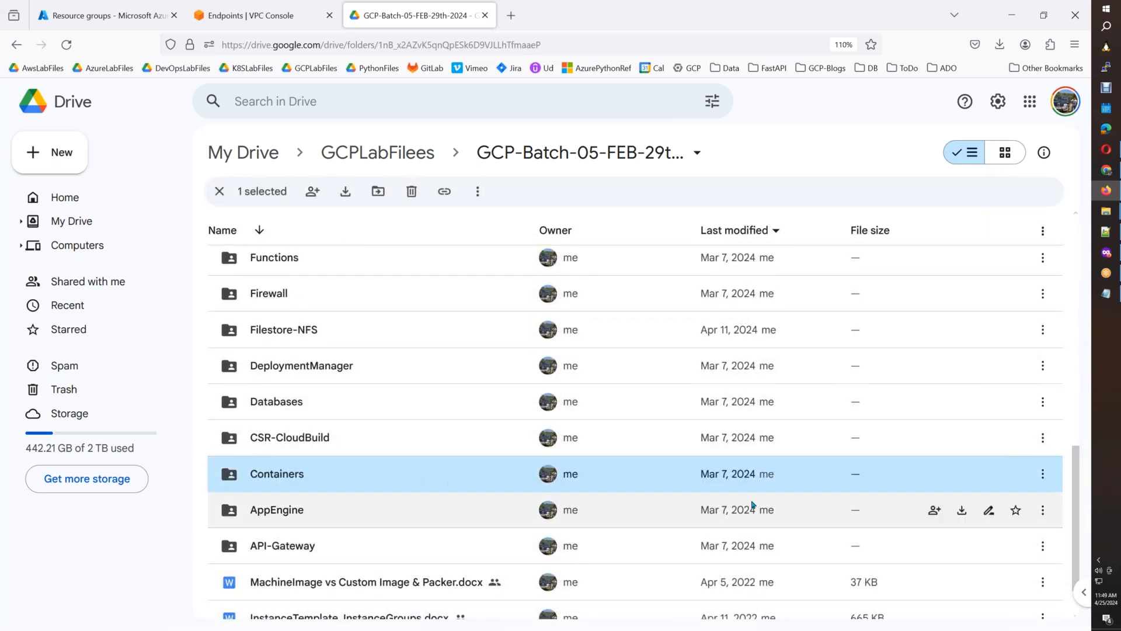
Check the files inside the GKE folder, and return to the GCP-Batch-05-FEB-29th-2024 folder.
drag(1074, 558, 1054, 538)
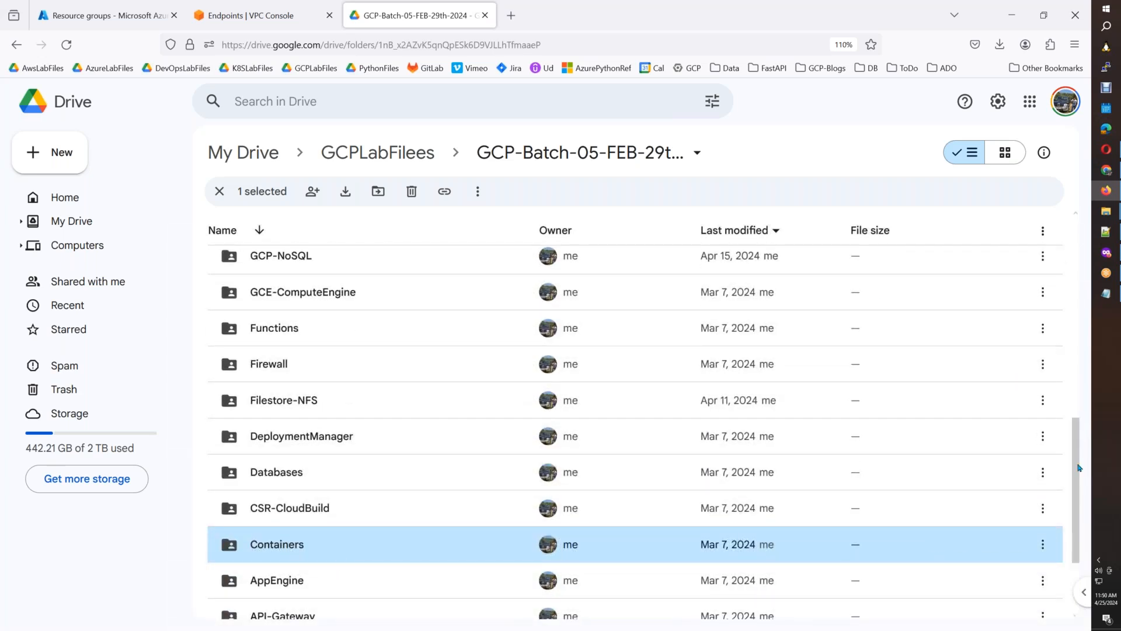
scroll(1079, 461, up, 3)
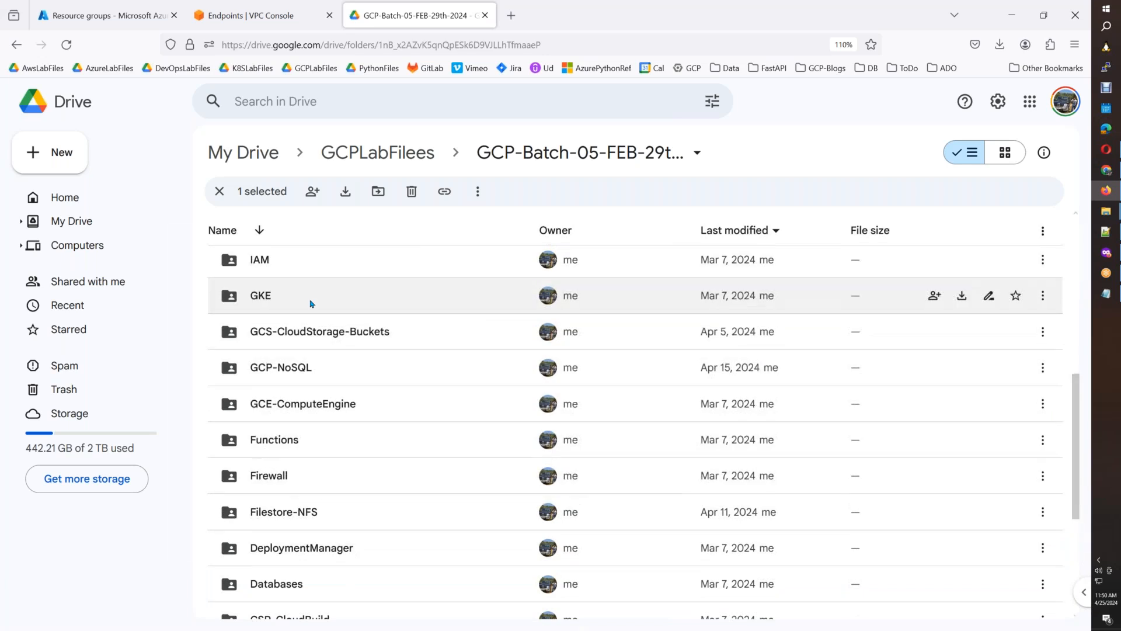
click(311, 302)
double_click(312, 303)
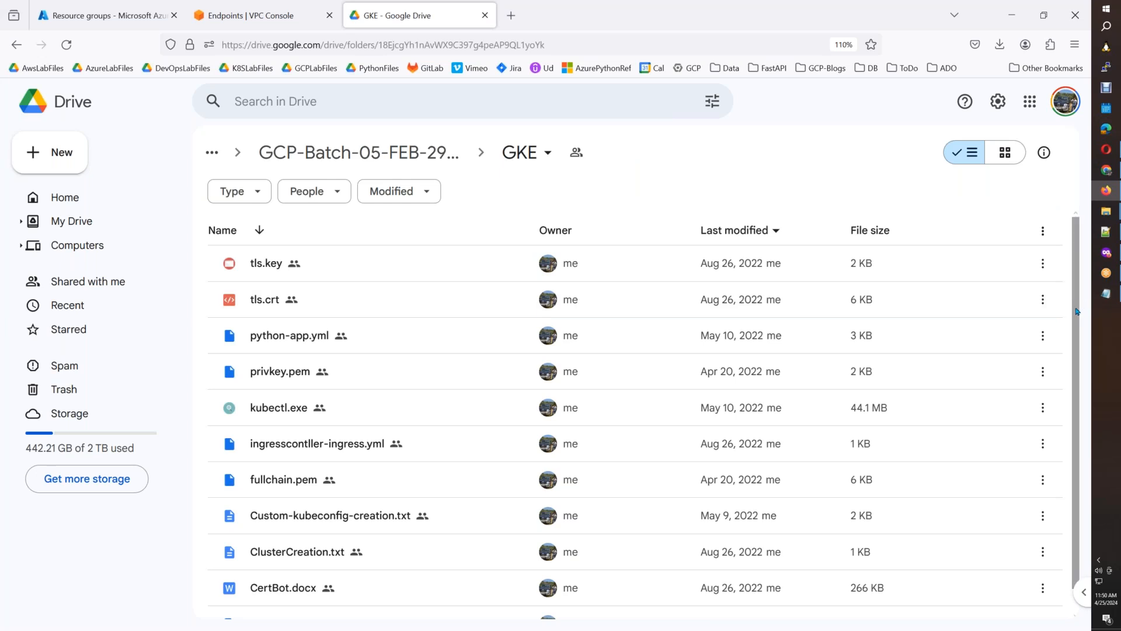
drag(1077, 328, 1076, 374)
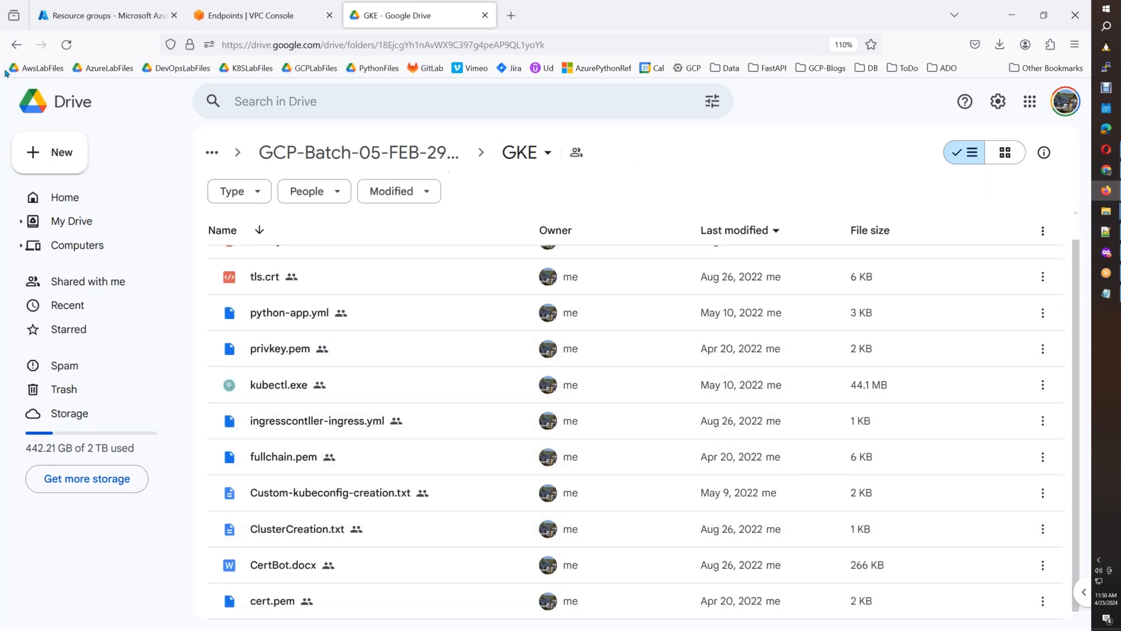
click(16, 45)
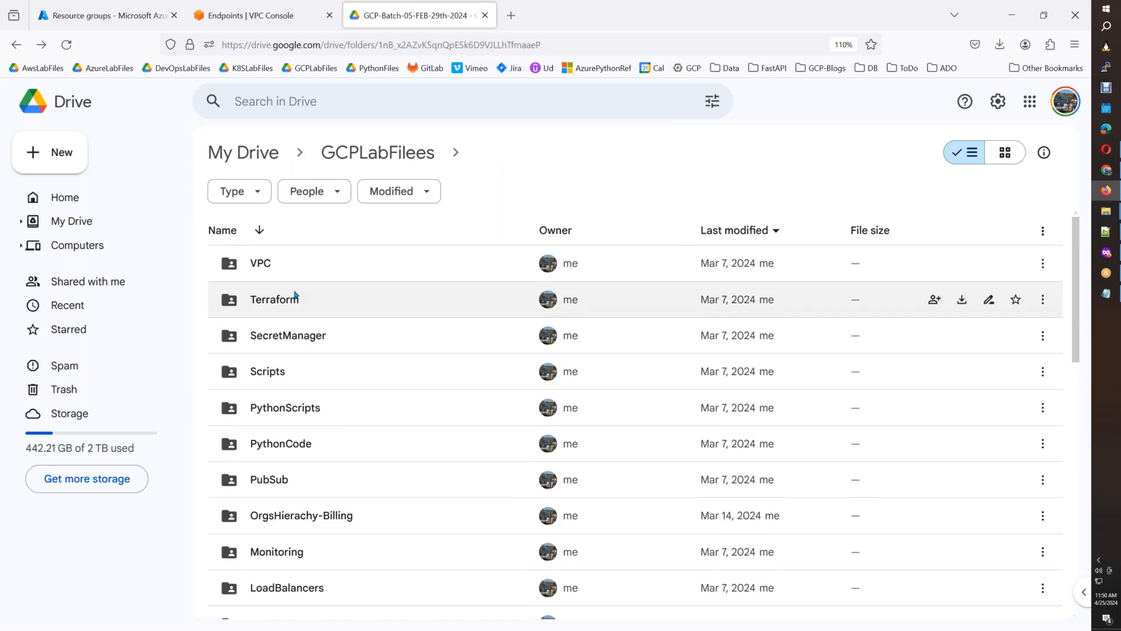
Open Cloud Run.docx from the Containers folder in Google Docs, and return to the batch folder in Drive.
drag(1074, 322, 1055, 551)
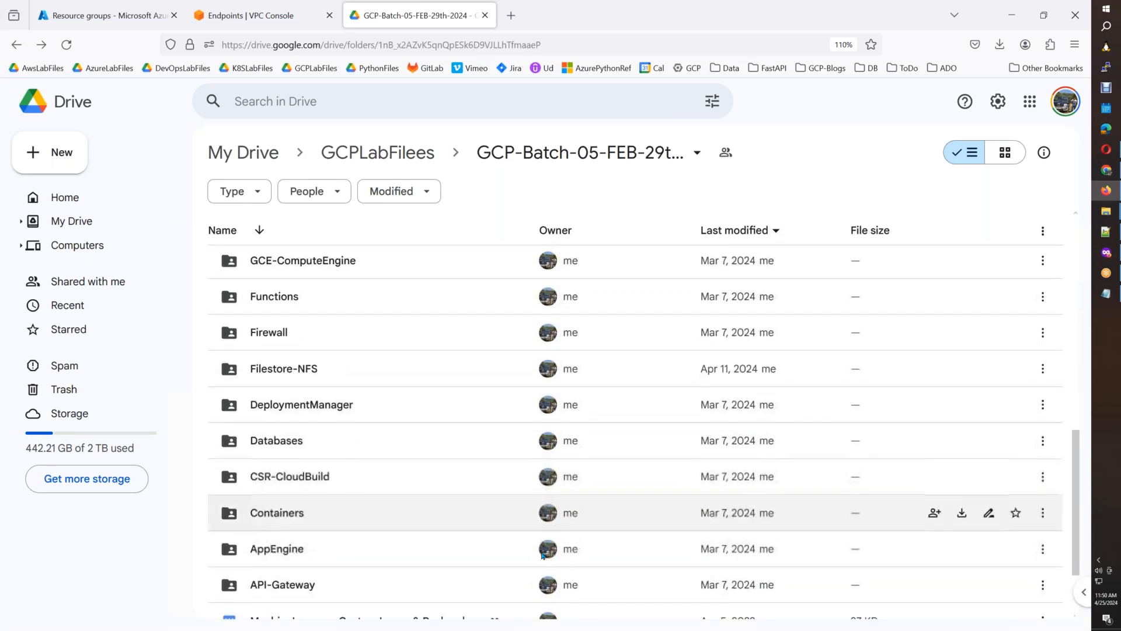
double_click(417, 529)
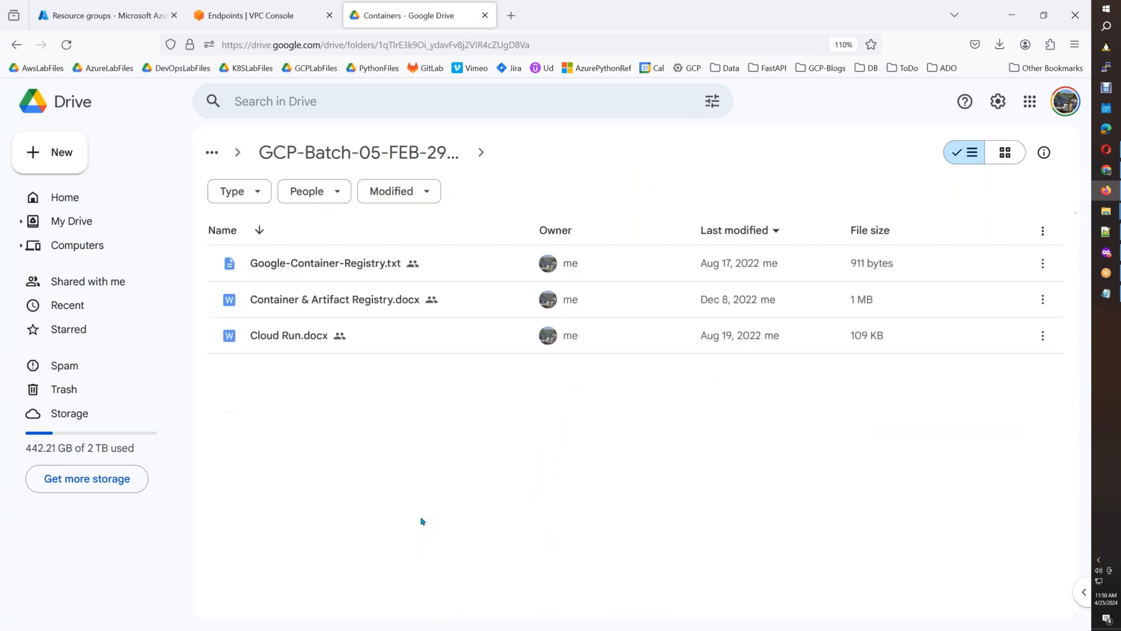
double_click(292, 350)
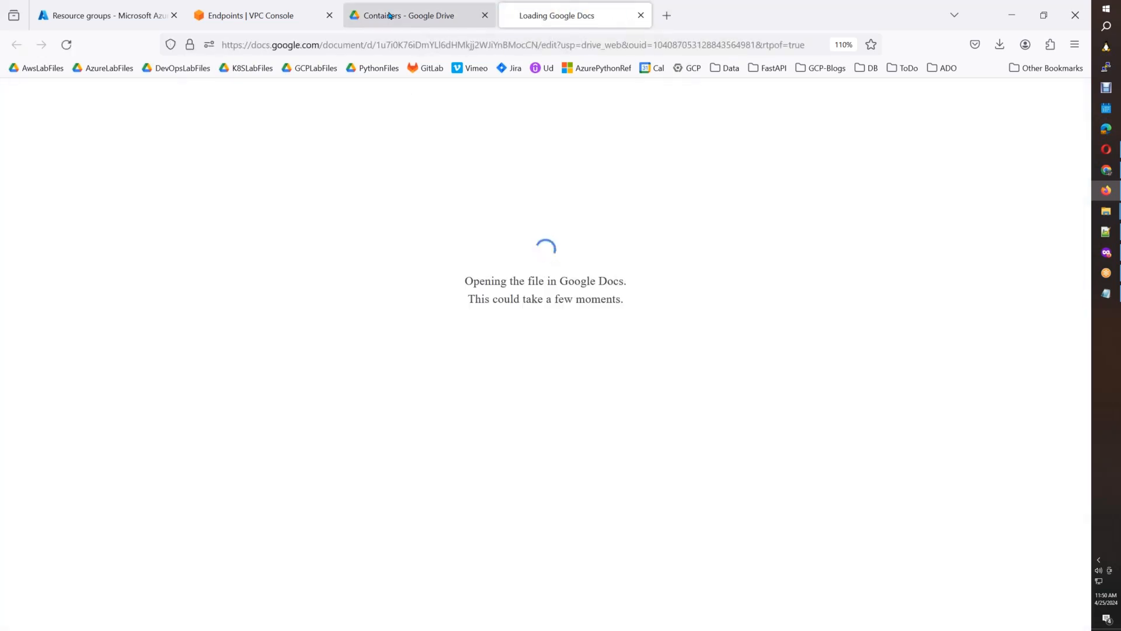
click(384, 15)
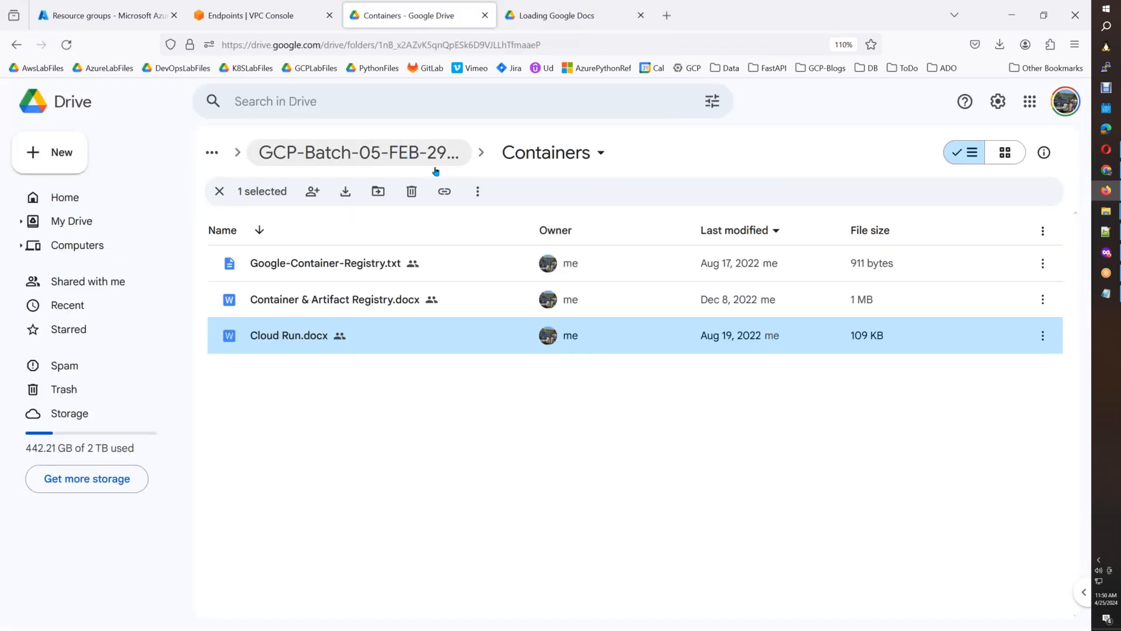
click(565, 29)
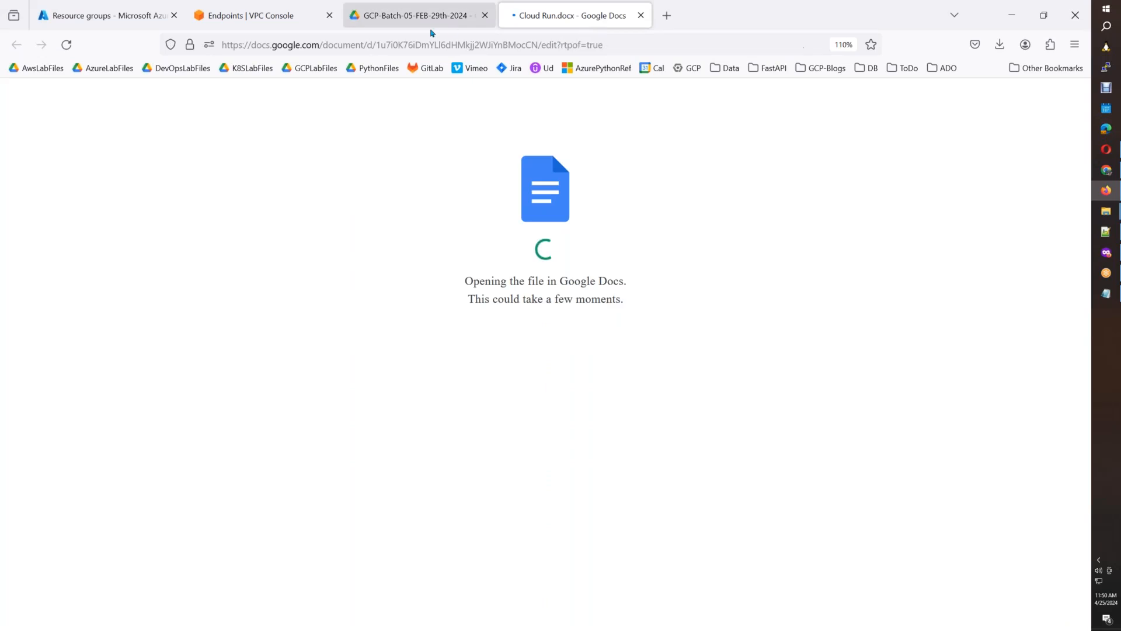
click(432, 21)
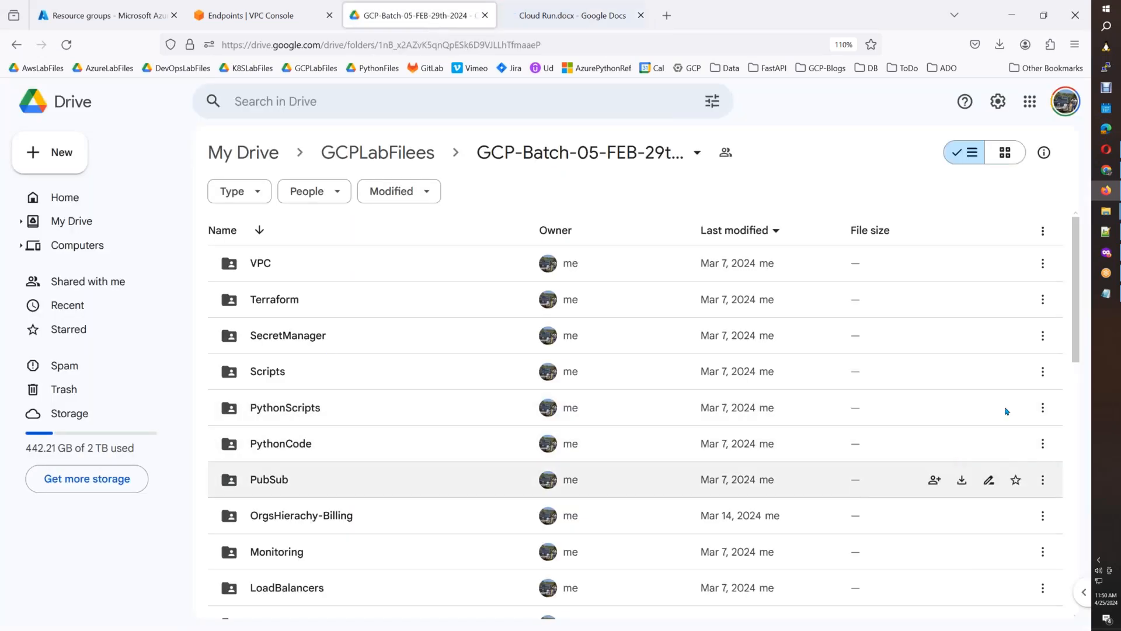
Rename the Containers folder to "ArtifactRegistry-CloudRun".
drag(1076, 348, 1059, 564)
key(d)
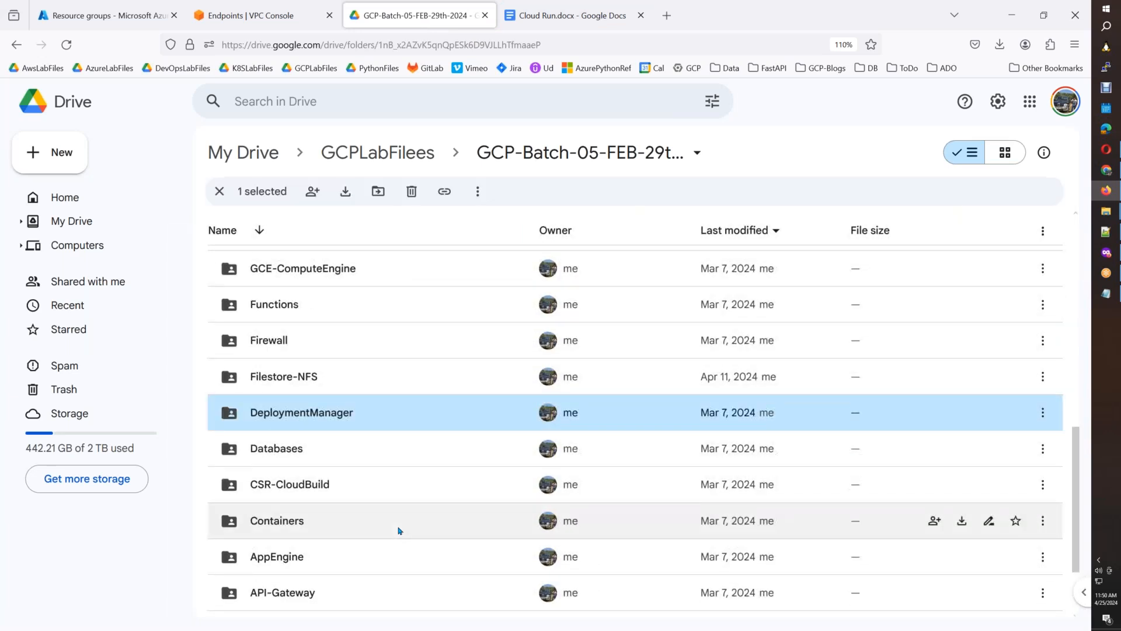
click(399, 530)
right_click(399, 530)
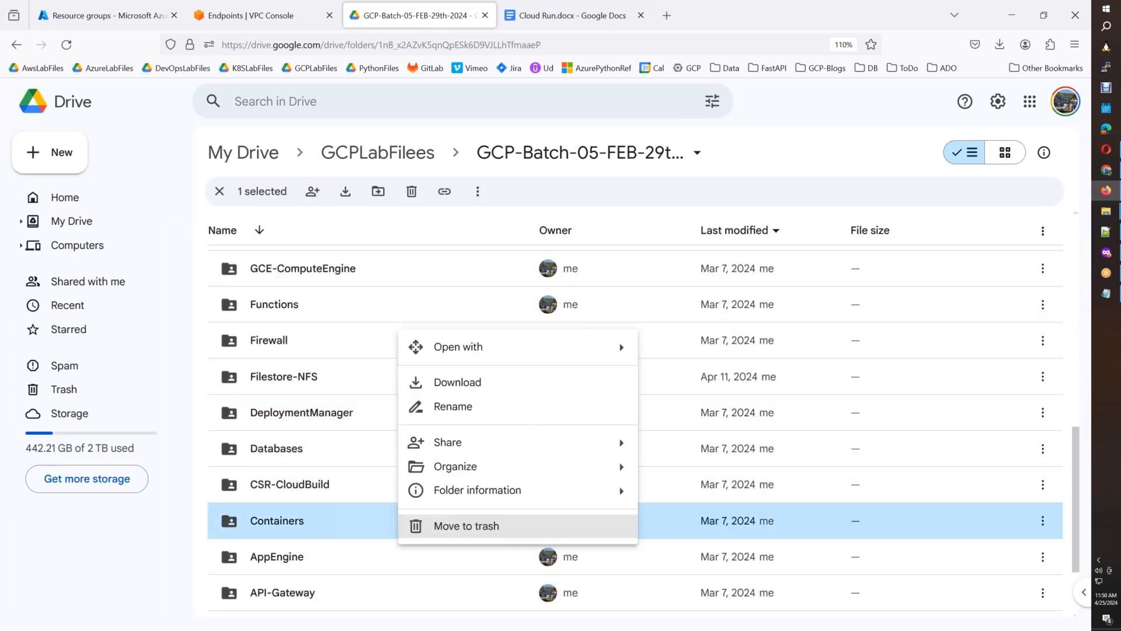
click(437, 405)
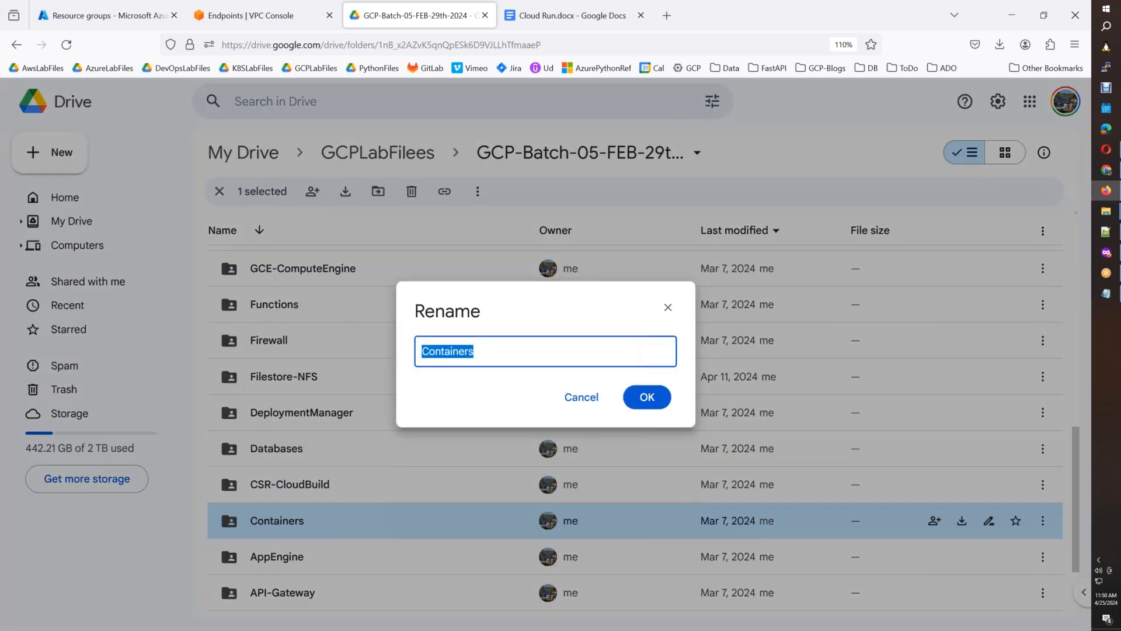
text(Artifact)
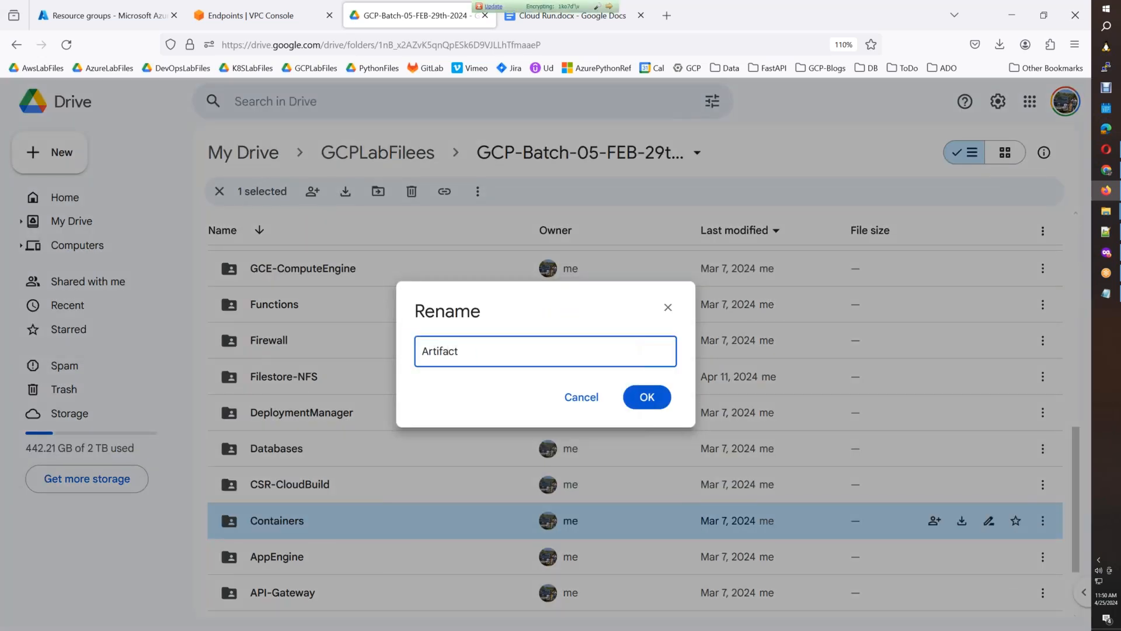
text(Registry-CloudRun)
click(633, 398)
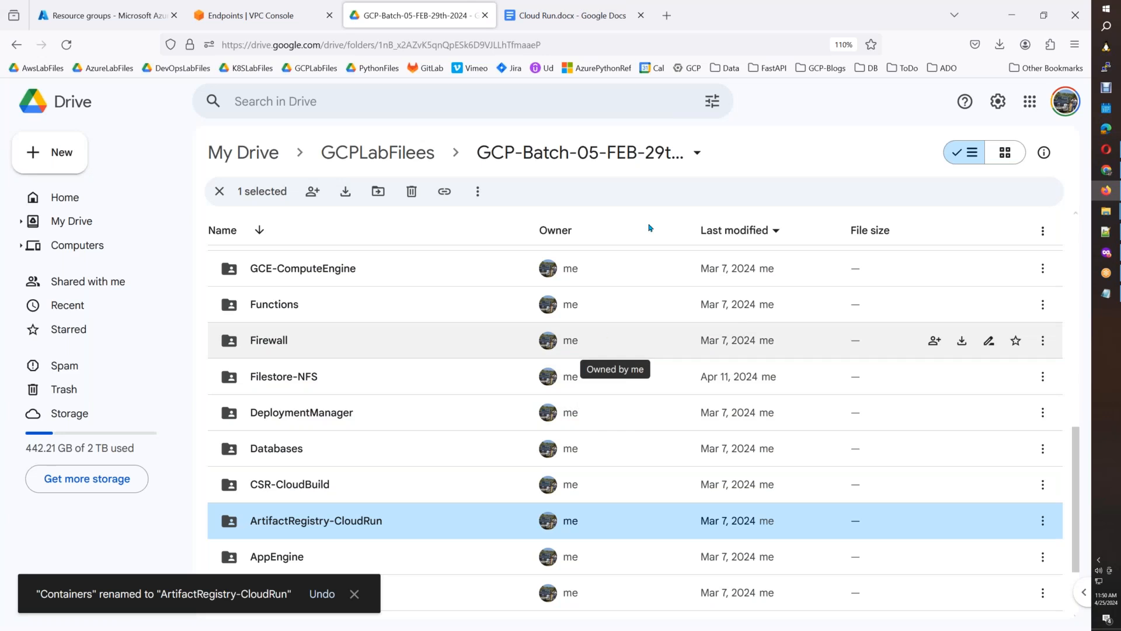
Switch to the Cloud Run.docx document, highlight its WordPress image pull and Docker tag instructions, and skim the remaining content.
click(567, 18)
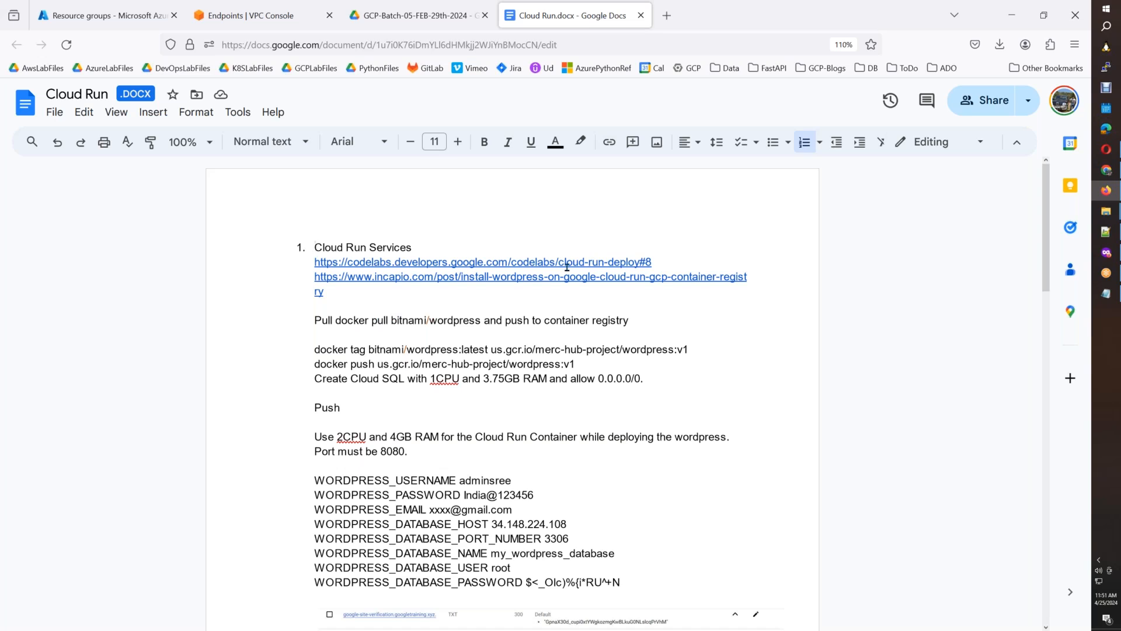
drag(315, 320, 635, 325)
drag(318, 352, 536, 354)
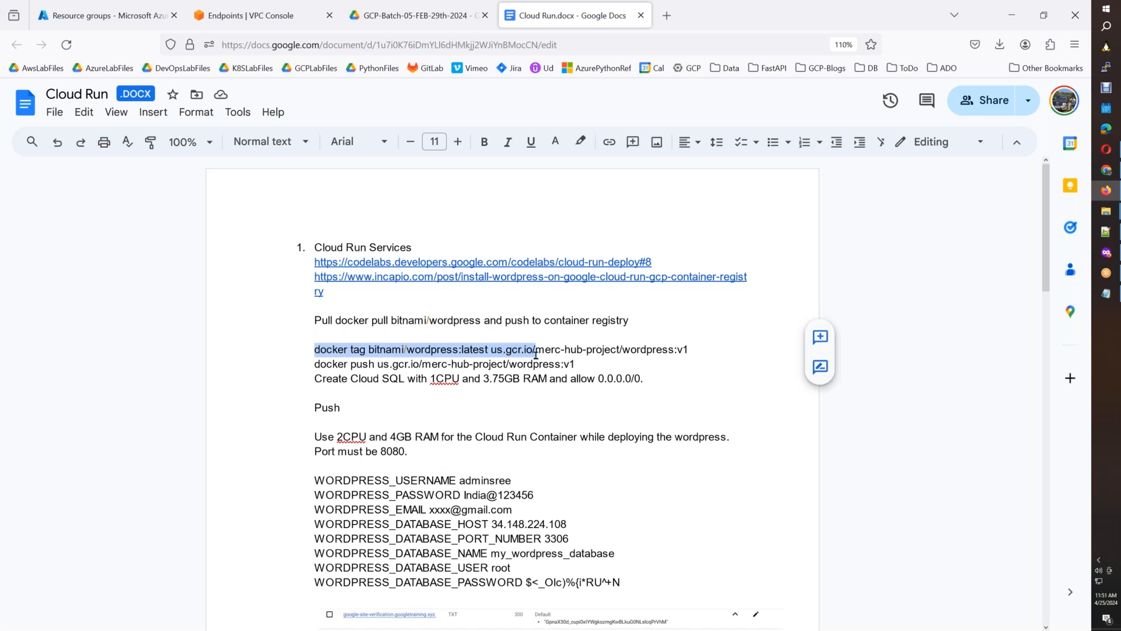
drag(646, 379, 328, 350)
click(434, 416)
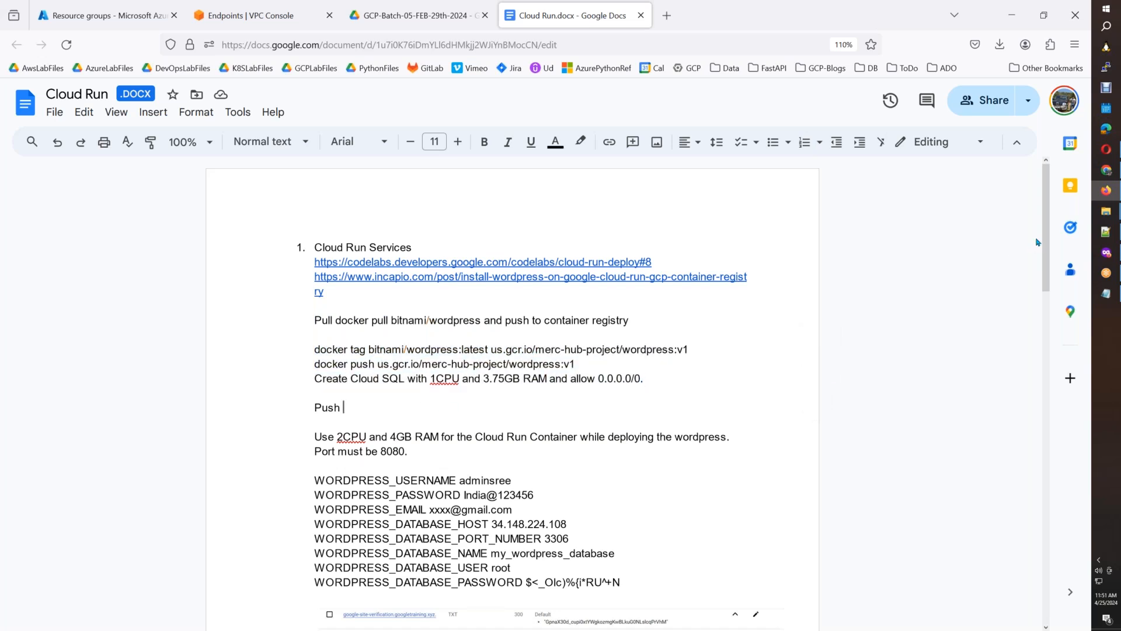
drag(1048, 239, 1032, 548)
scroll(1036, 327, up, 10)
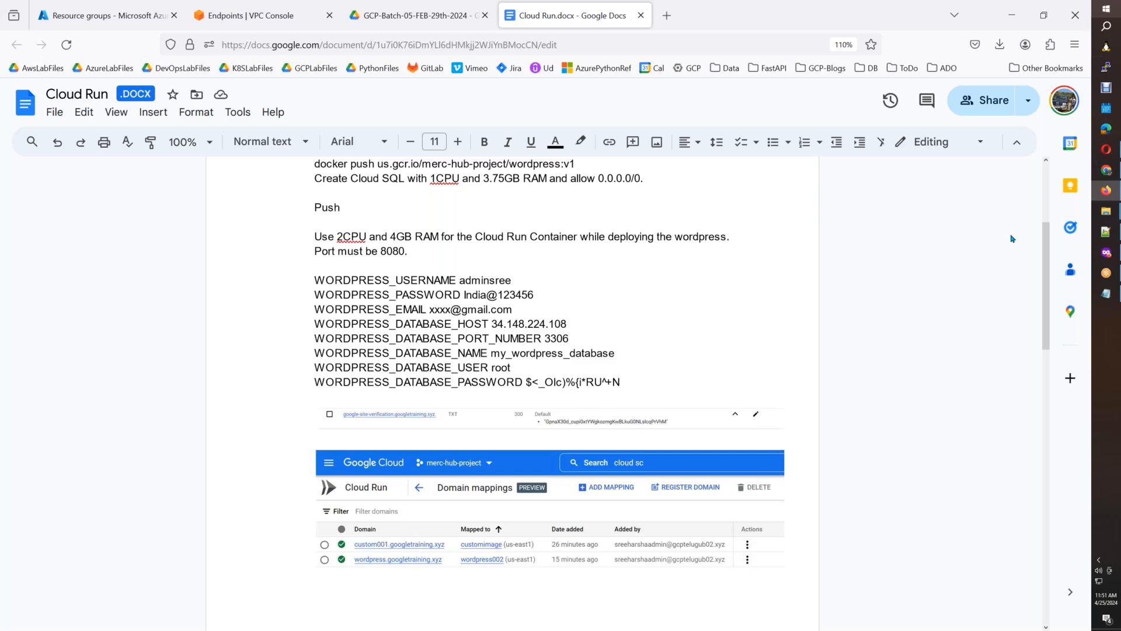
scroll(1045, 244, up, 3)
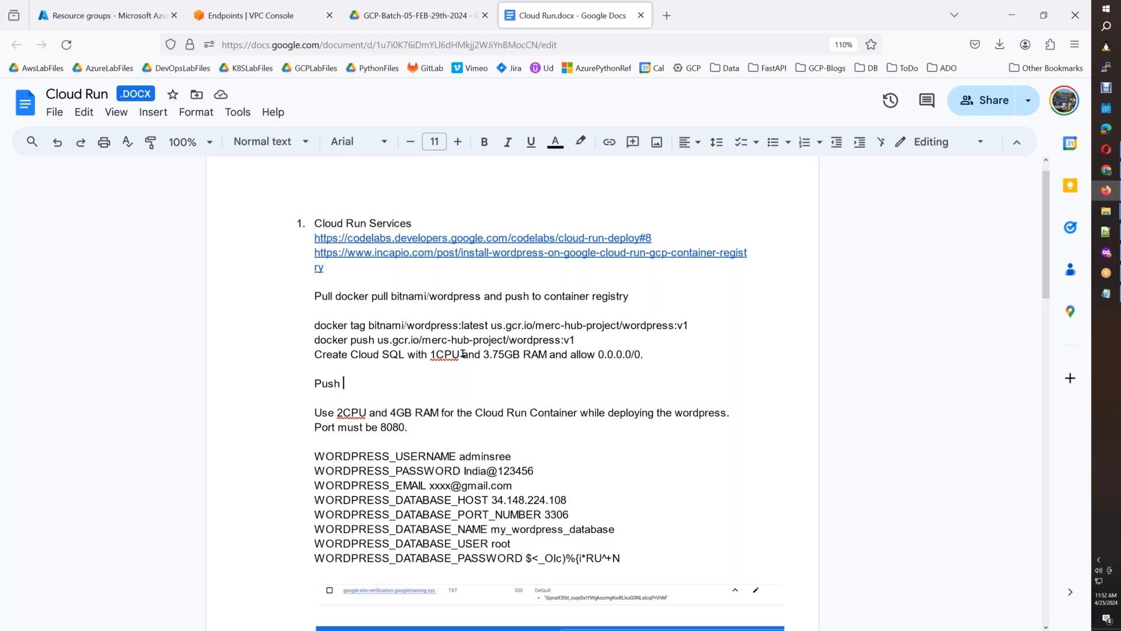
Highlight the docker tag command, the docker push command and the line about creating Cloud SQL.
drag(643, 353, 314, 324)
click(657, 383)
drag(314, 324, 677, 325)
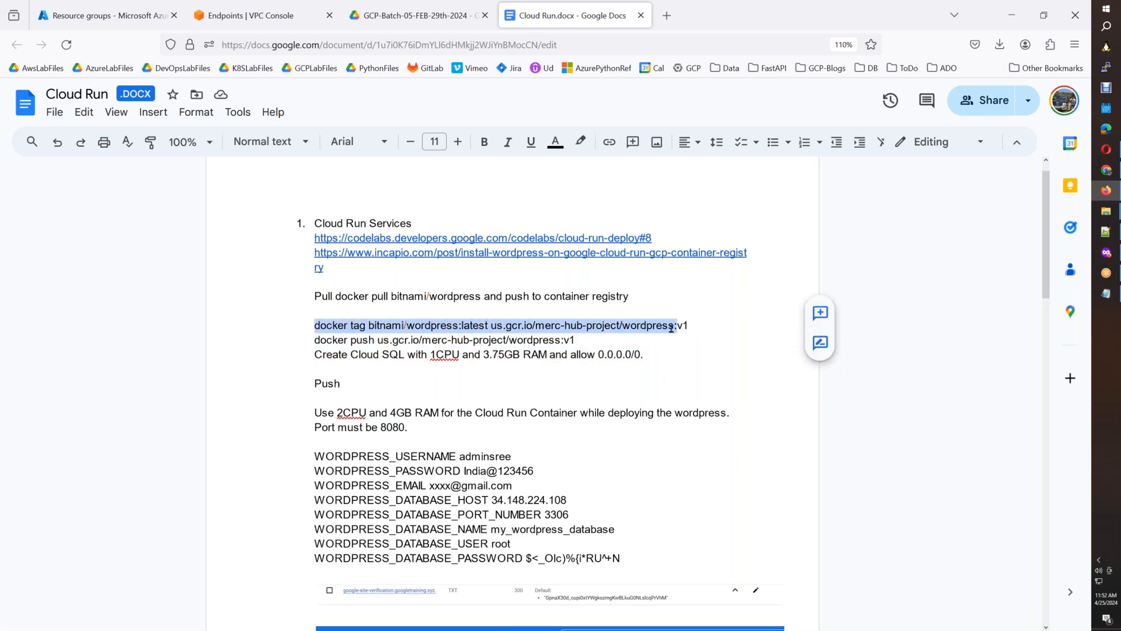
drag(601, 340, 316, 345)
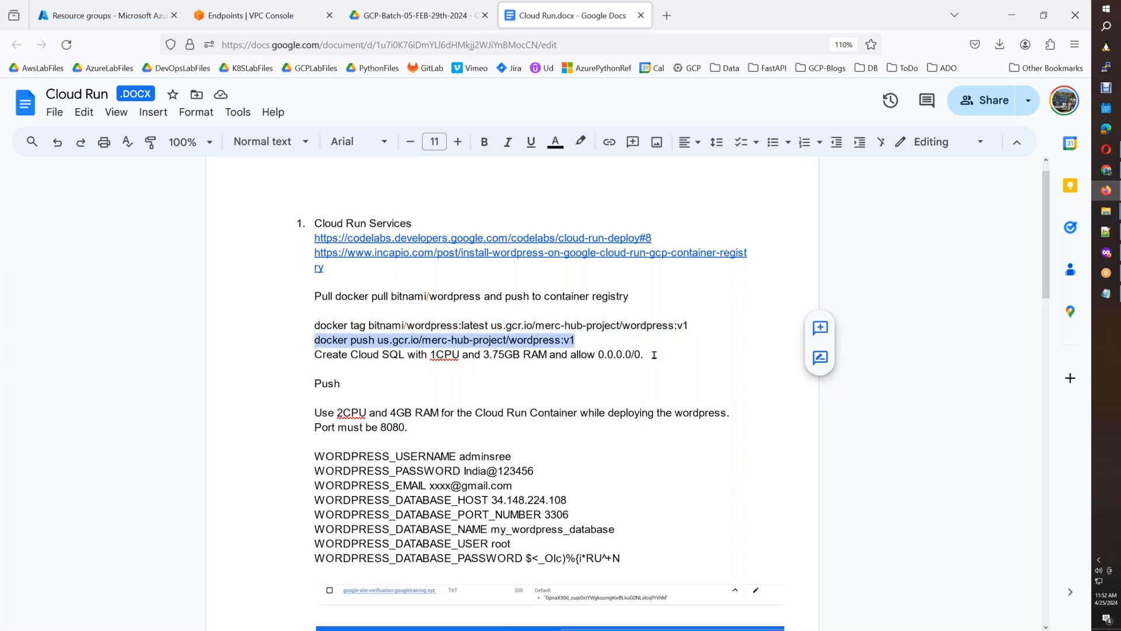
mouse_move(315, 355)
mouse_down()
mouse_move(644, 355)
mouse_move(317, 358)
mouse_up()
click(568, 379)
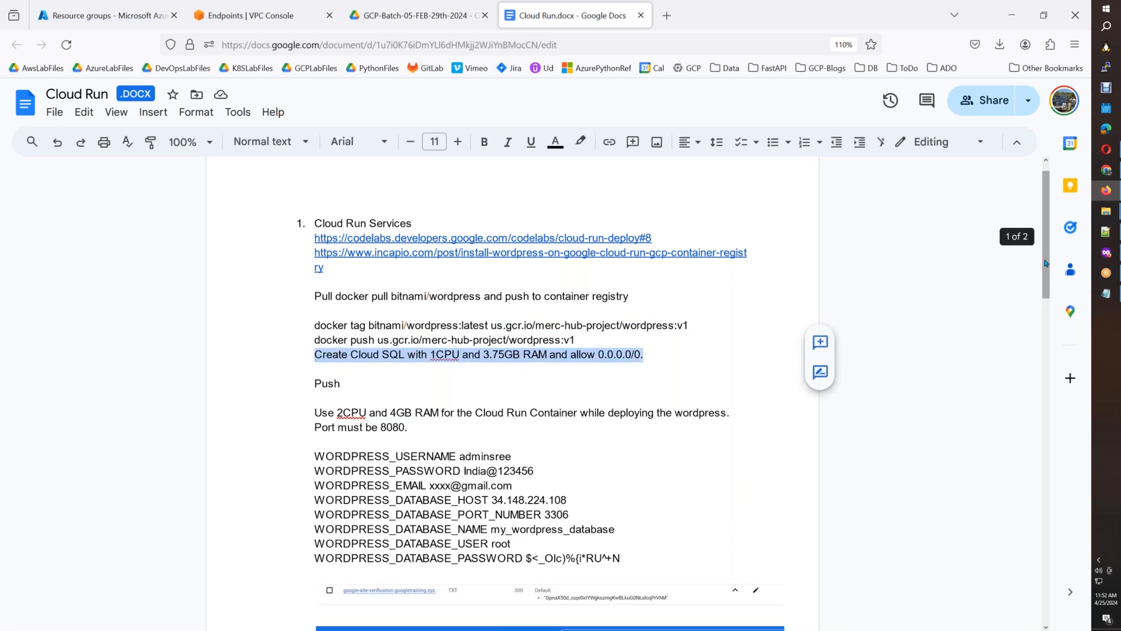
Highlight the Cloud Run container's CPU, RAM and port requirements and the WordPress environment variables, and view the domain mappings screenshot.
scroll(1046, 267, down, 3)
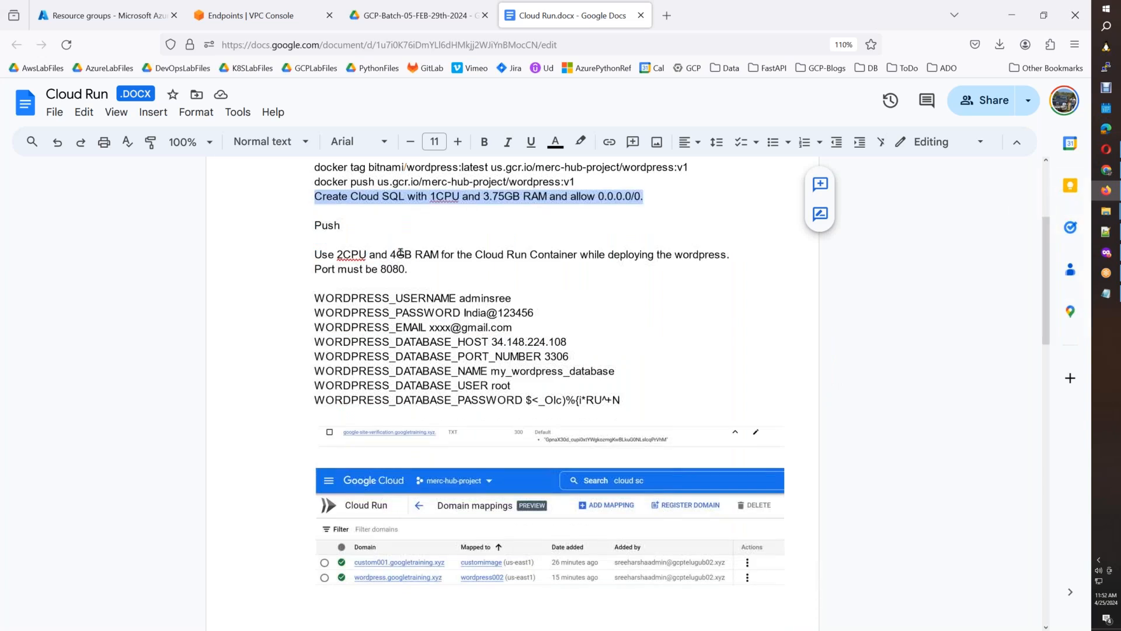
drag(492, 254, 617, 252)
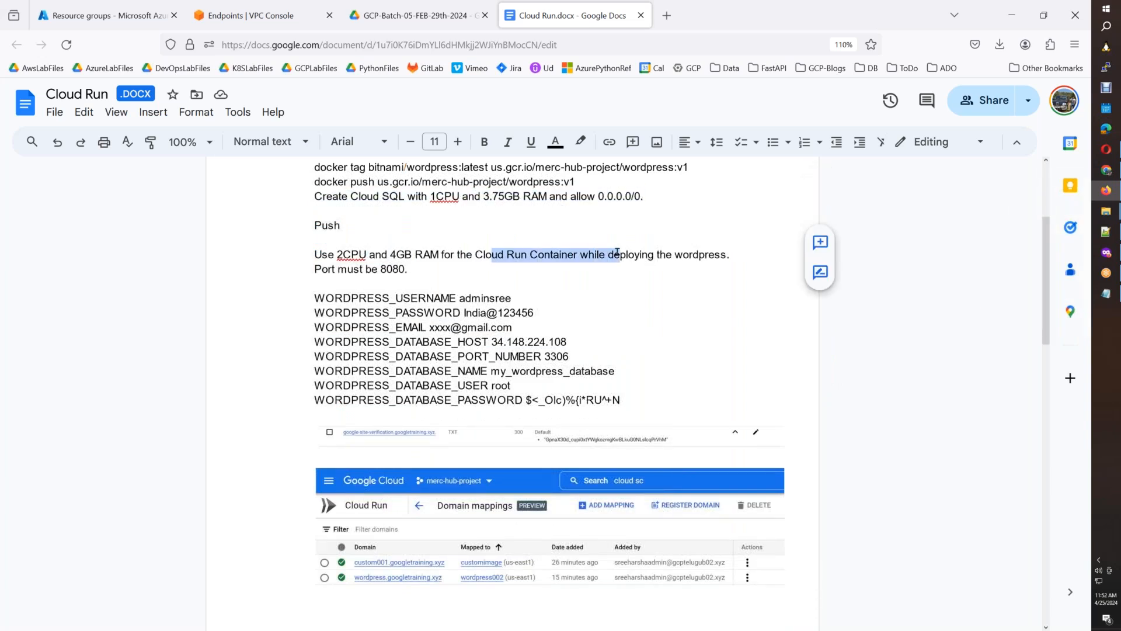
triple_click(431, 273)
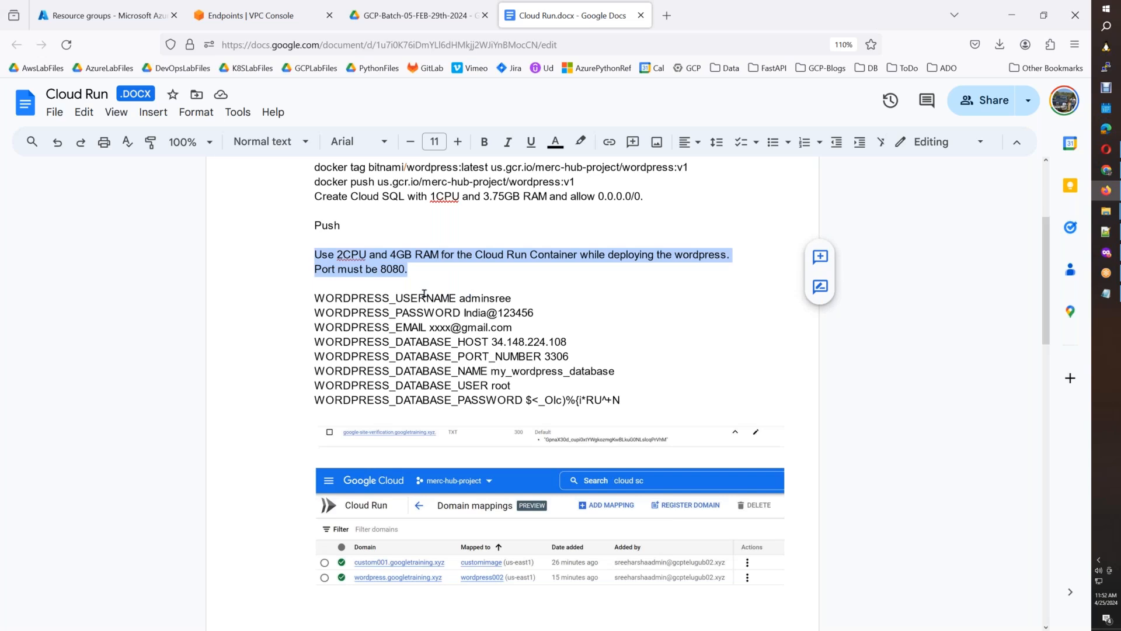
drag(316, 298, 624, 399)
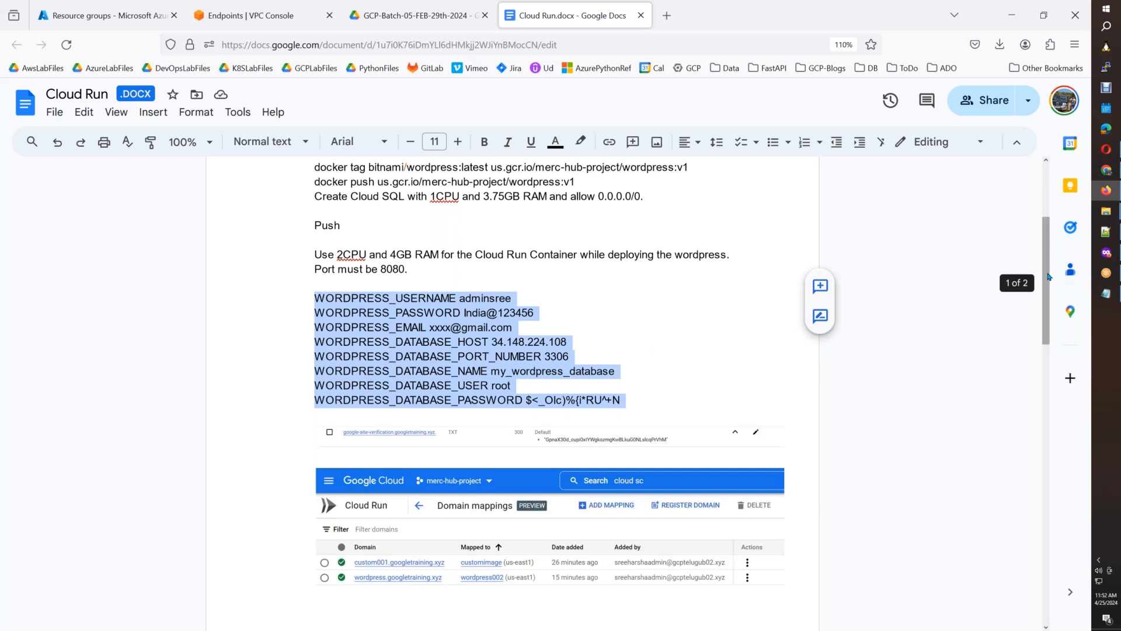
drag(1048, 276, 1055, 384)
scroll(1056, 344, up, 2)
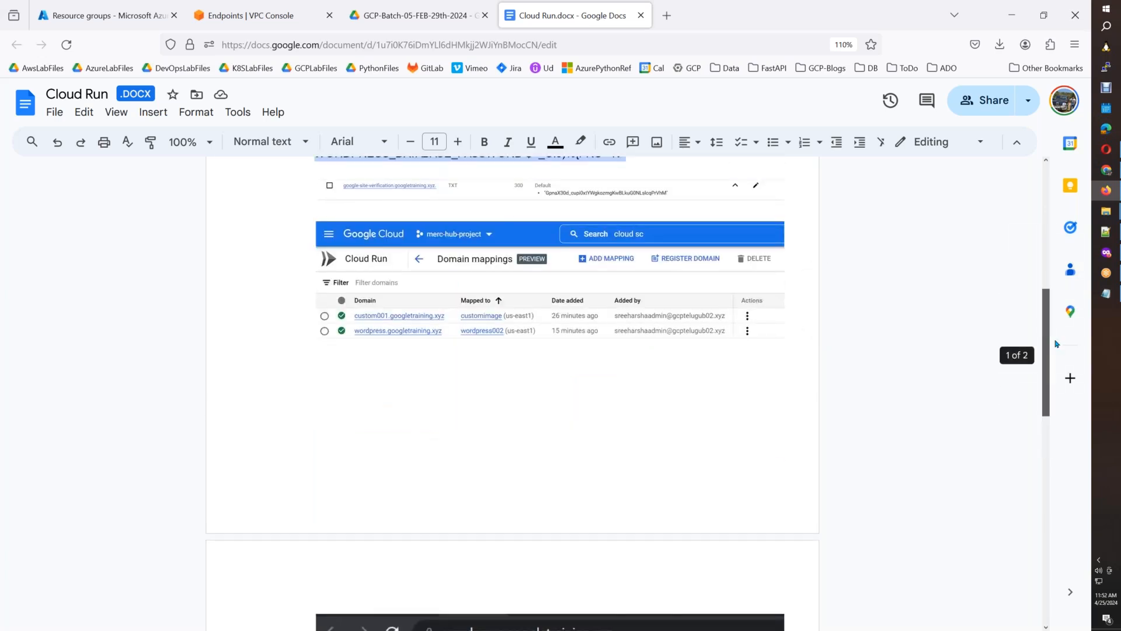
Highlight the notes about domain mapping completion and the 20 to 30 minute DNS wait below the WordPress site screenshot.
scroll(1056, 378, down, 3)
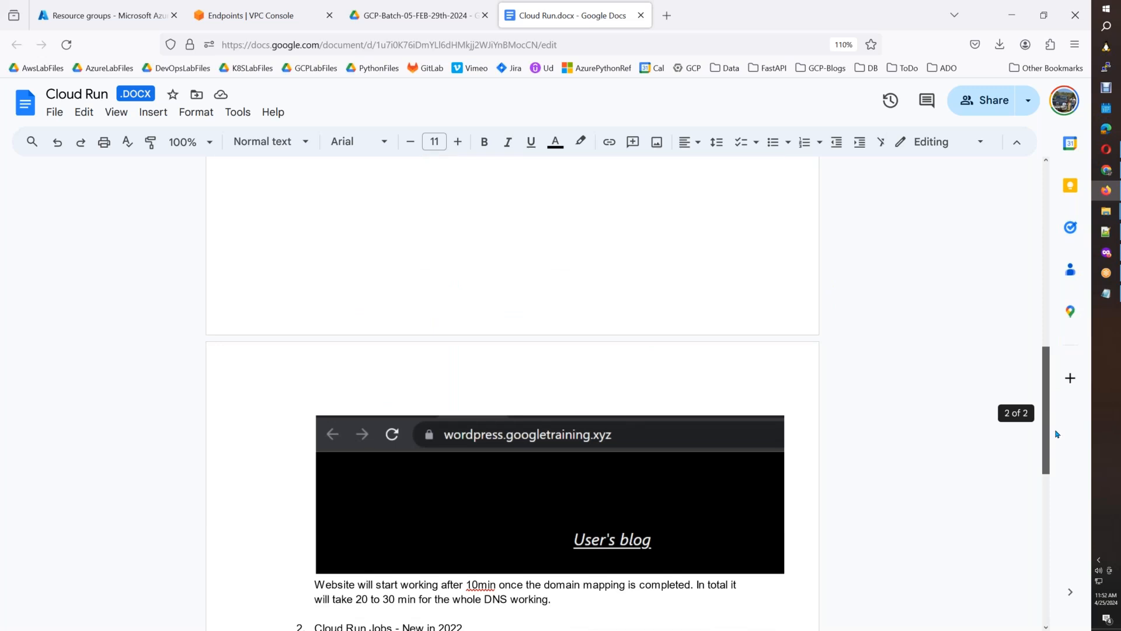
scroll(1057, 434, down, 2)
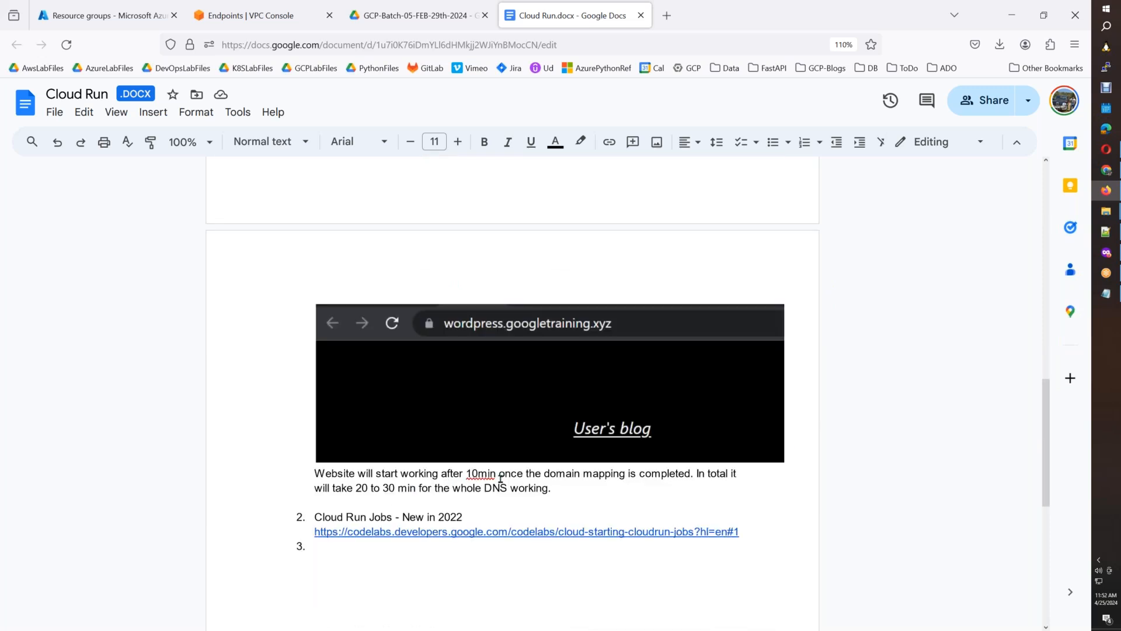
drag(545, 473, 651, 473)
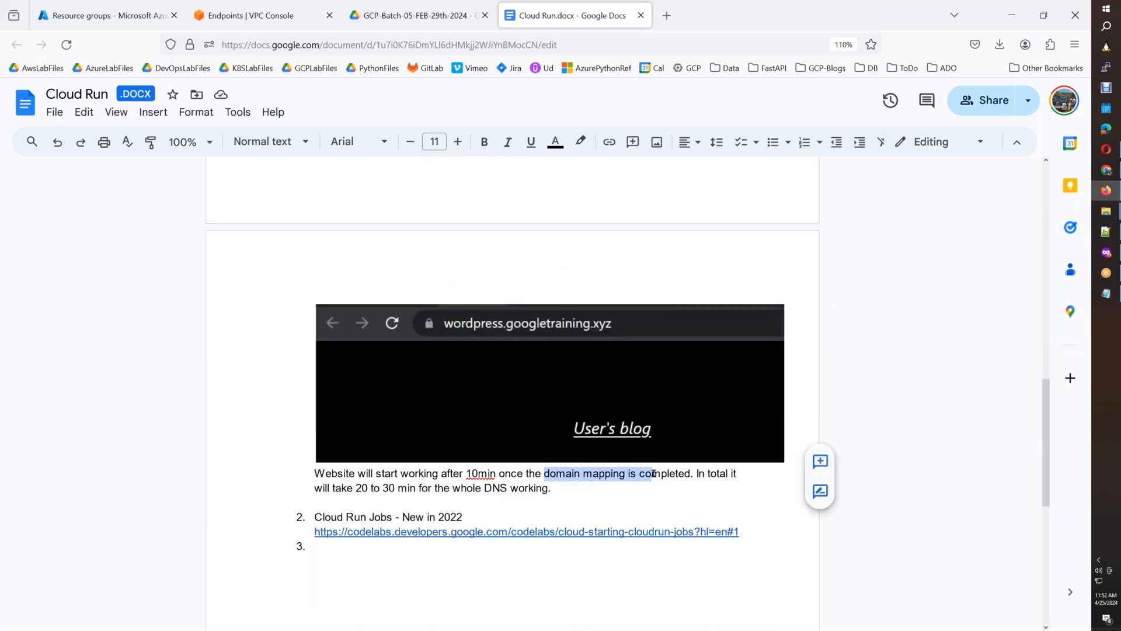
drag(322, 489, 441, 489)
drag(578, 489, 320, 483)
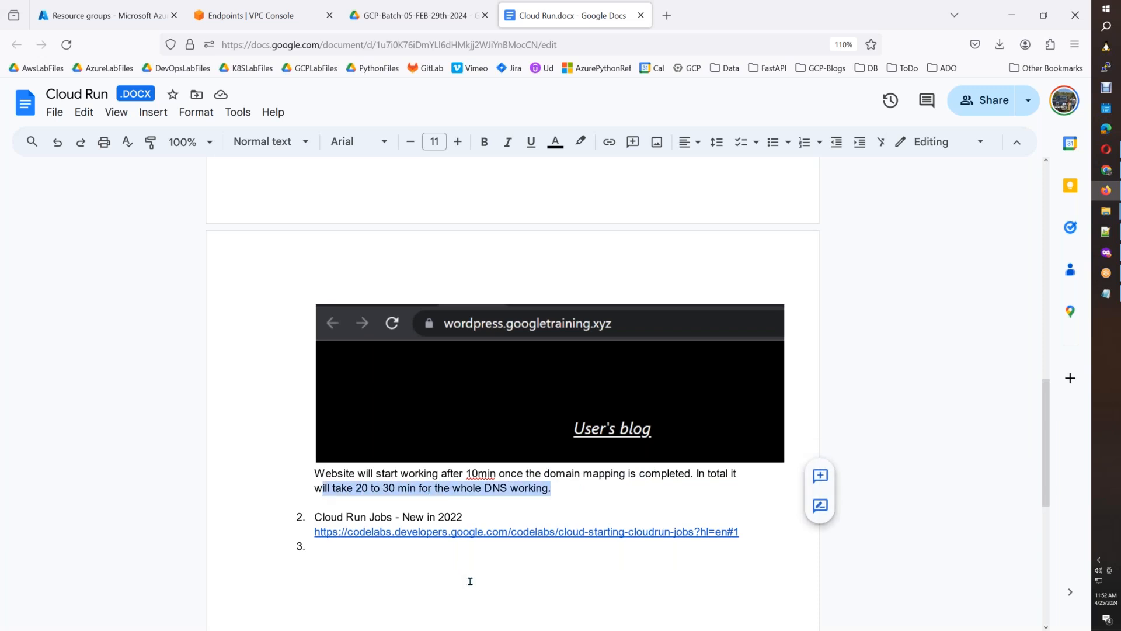
Check the Cloud Run Jobs page in the Google Cloud console, then highlight the Cloud SQL creation line in the Cloud Run.docx notes.
drag(1046, 418, 1044, 262)
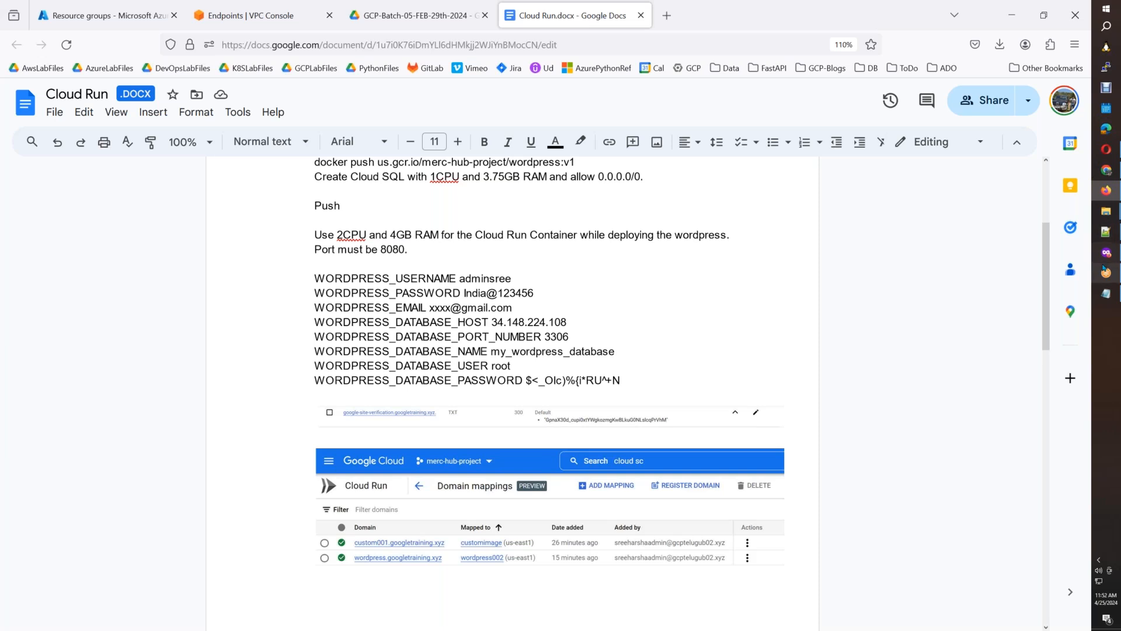
mouse_move(1105, 253)
click(1035, 271)
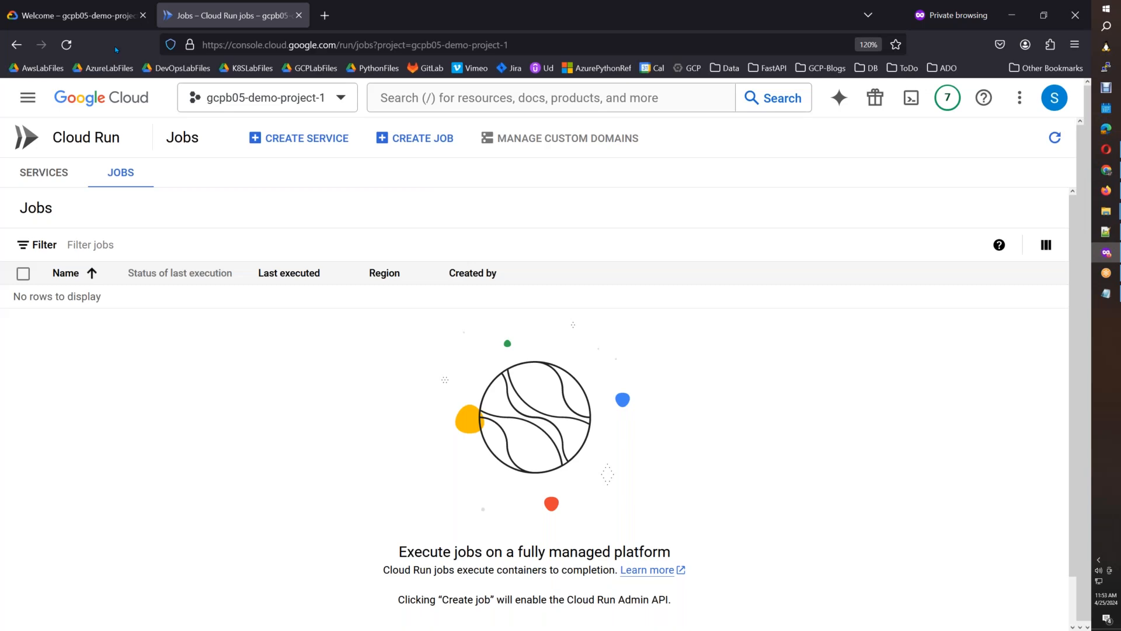
key(alt+Tab)
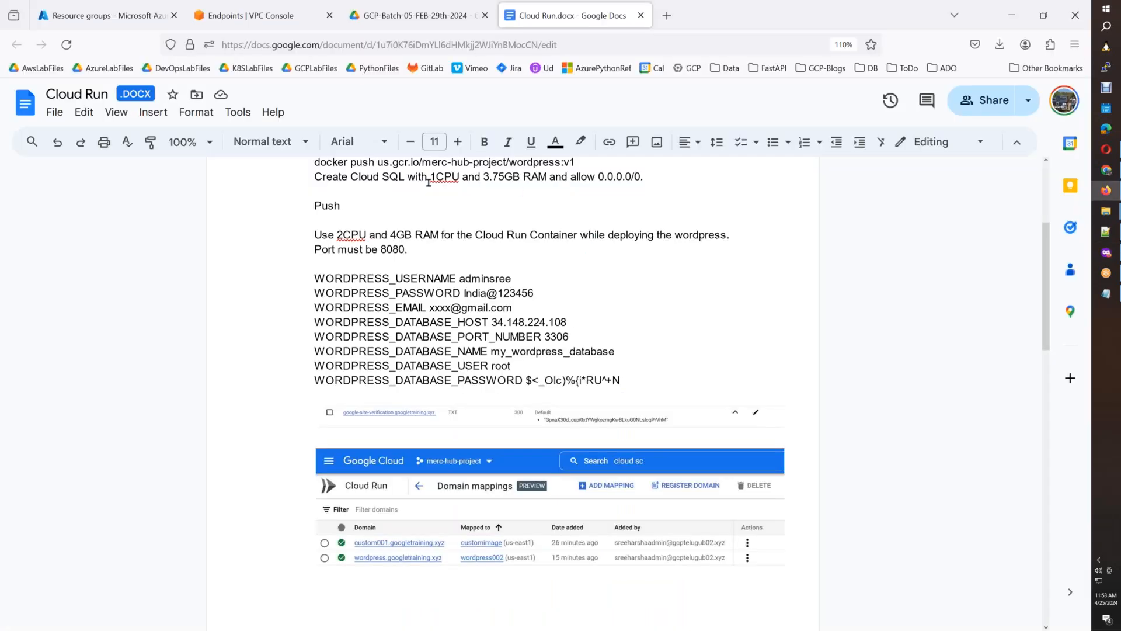
drag(315, 177, 639, 177)
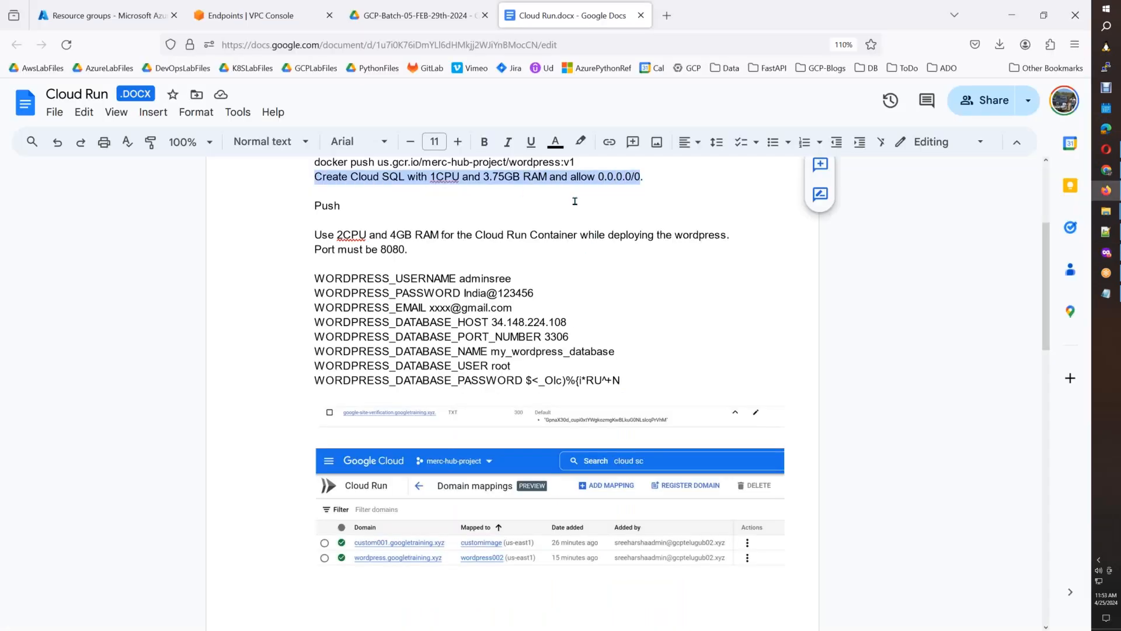
Switch to the Google Cloud console and open Compute Engine's VM instances page in a new browser tab.
key(alt+Tab)
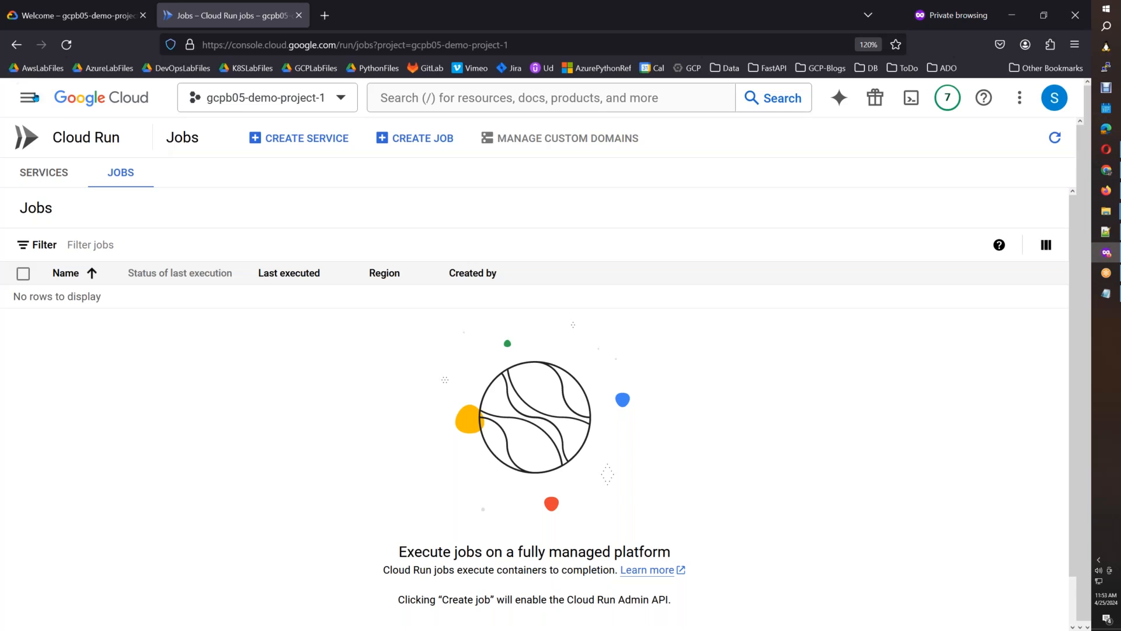
click(29, 99)
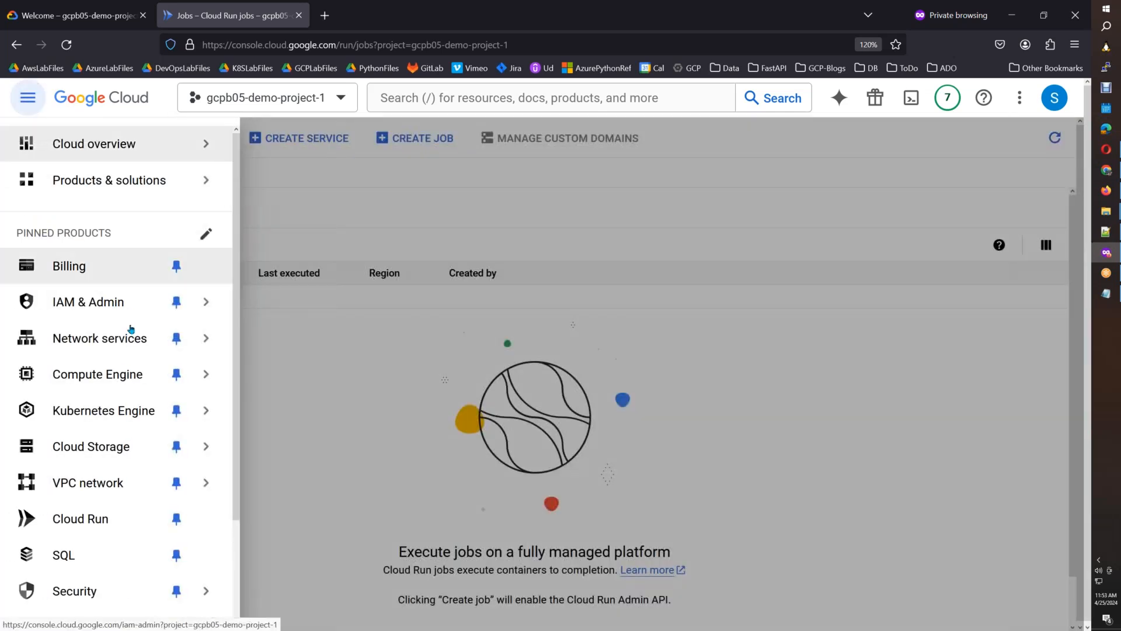
mouse_move(147, 376)
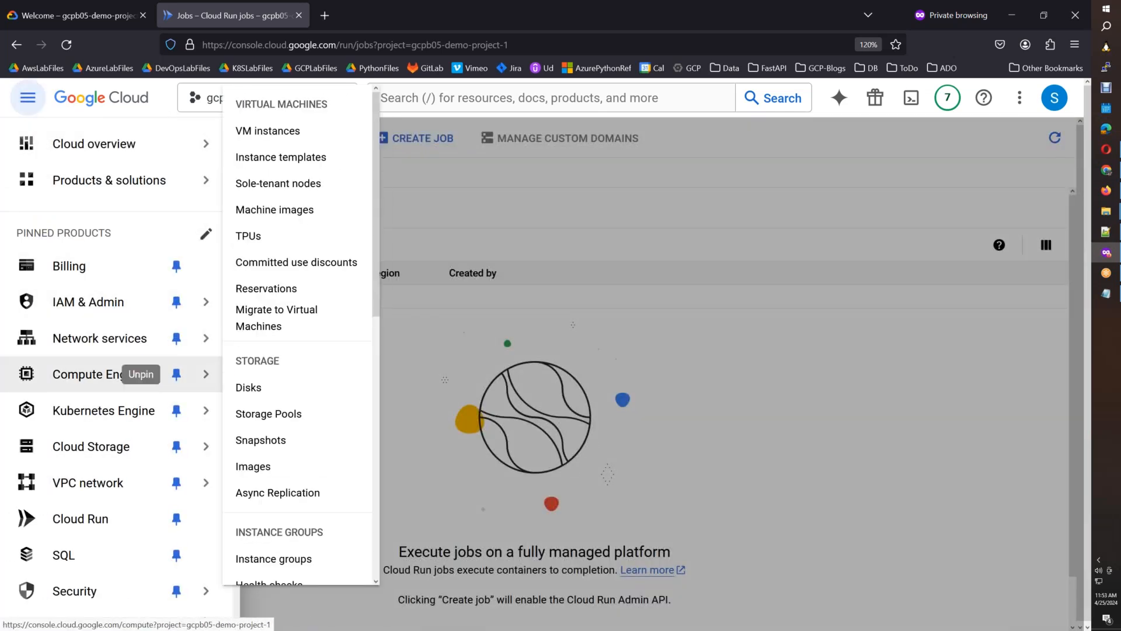
right_click(278, 129)
click(309, 140)
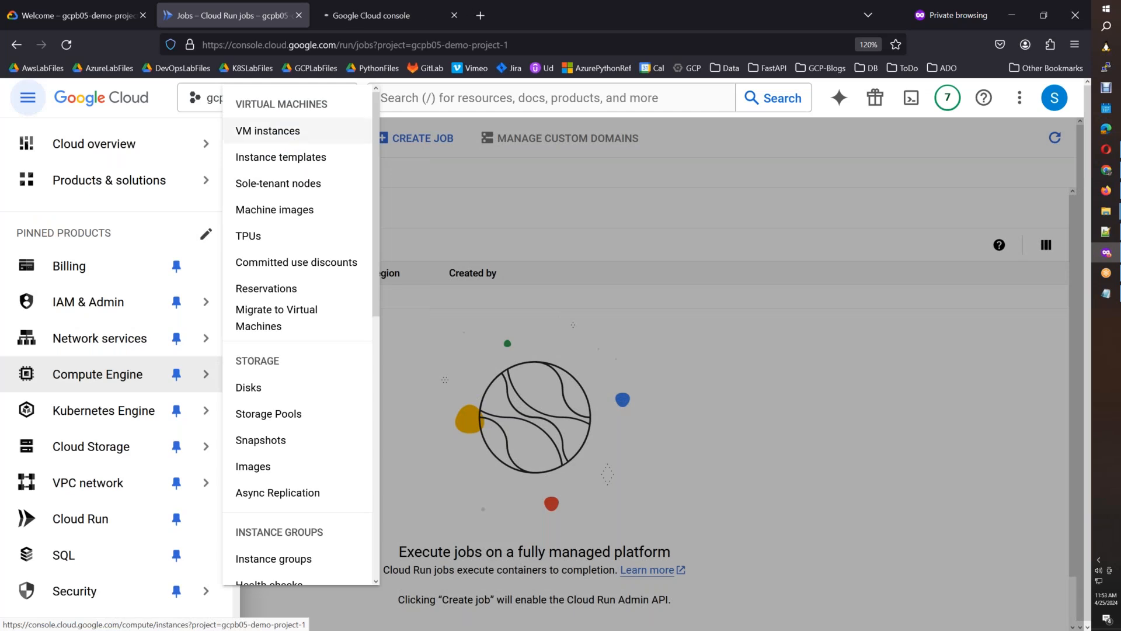
click(350, 22)
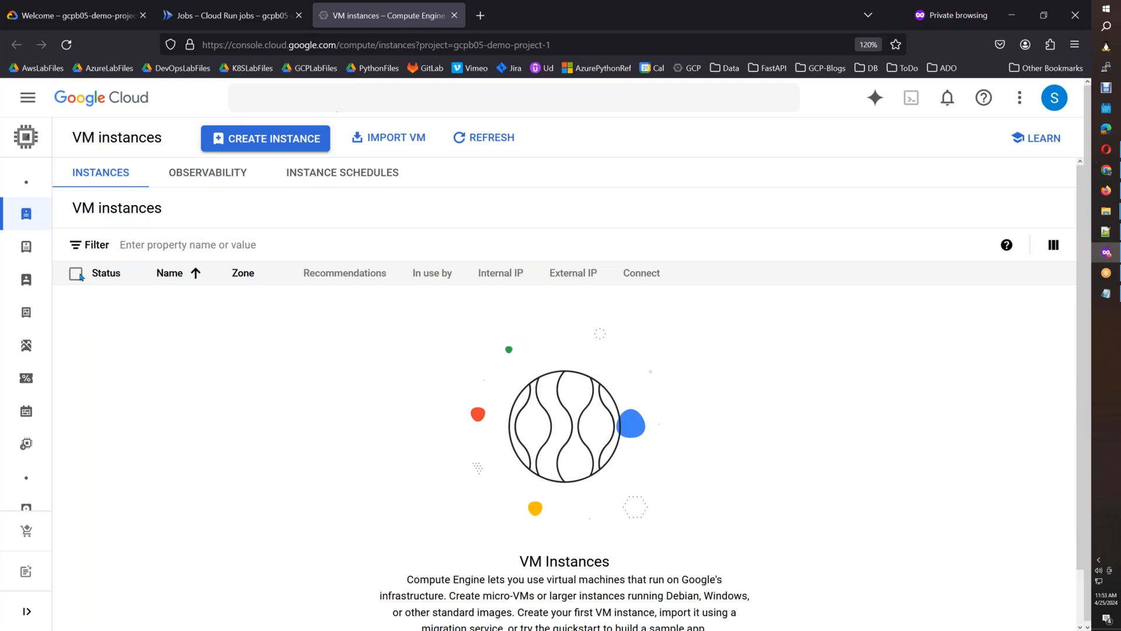
Start a new VM from the instance template ubuntu-2004-version-custom-ver-3-march-22nd and enter docker_host as its name.
mouse_move(24, 255)
click(74, 248)
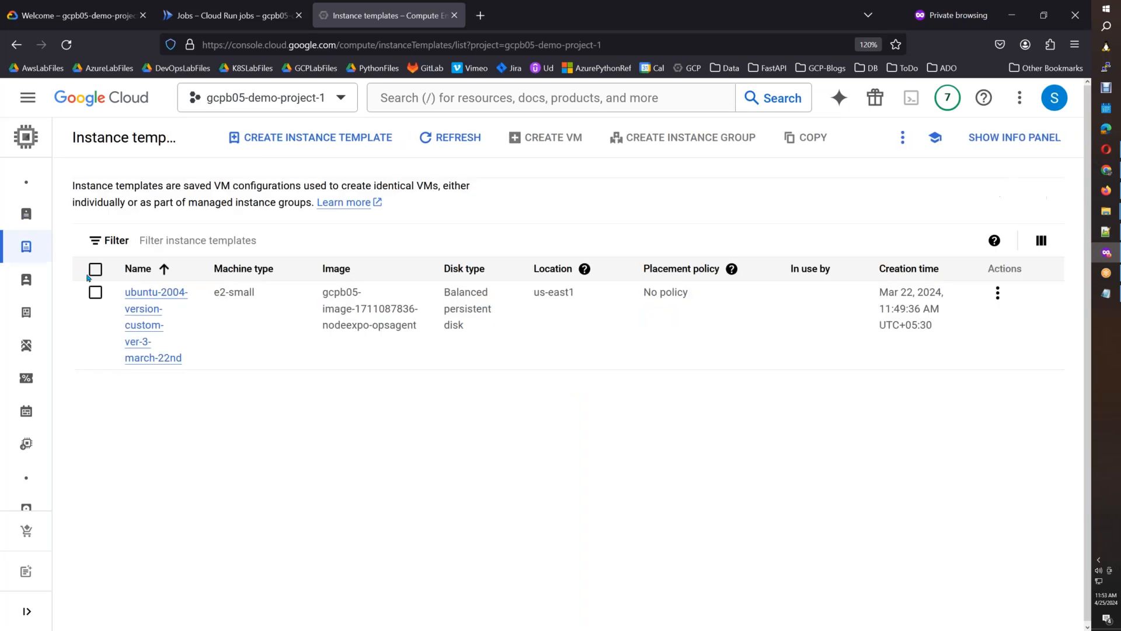
click(95, 292)
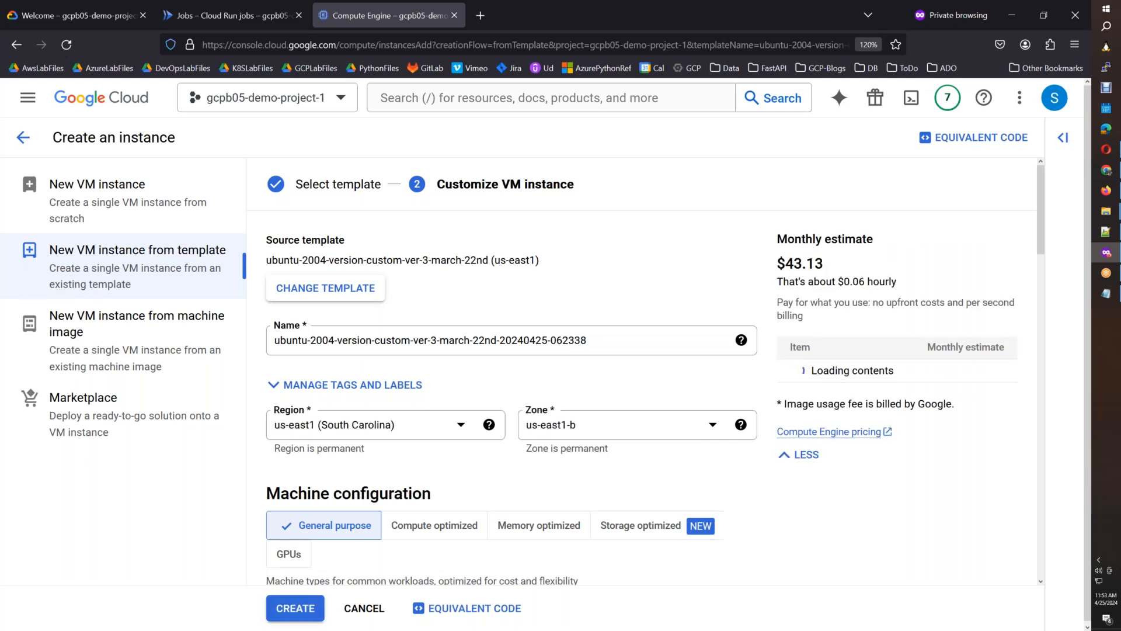
drag(591, 338, 274, 344)
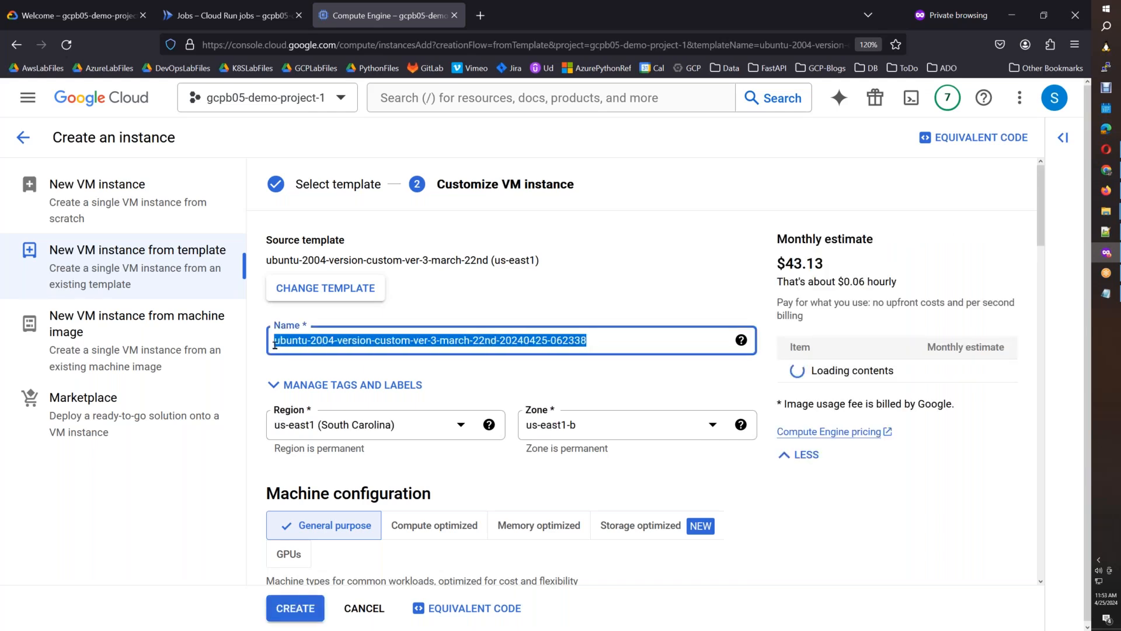
text(docker_)
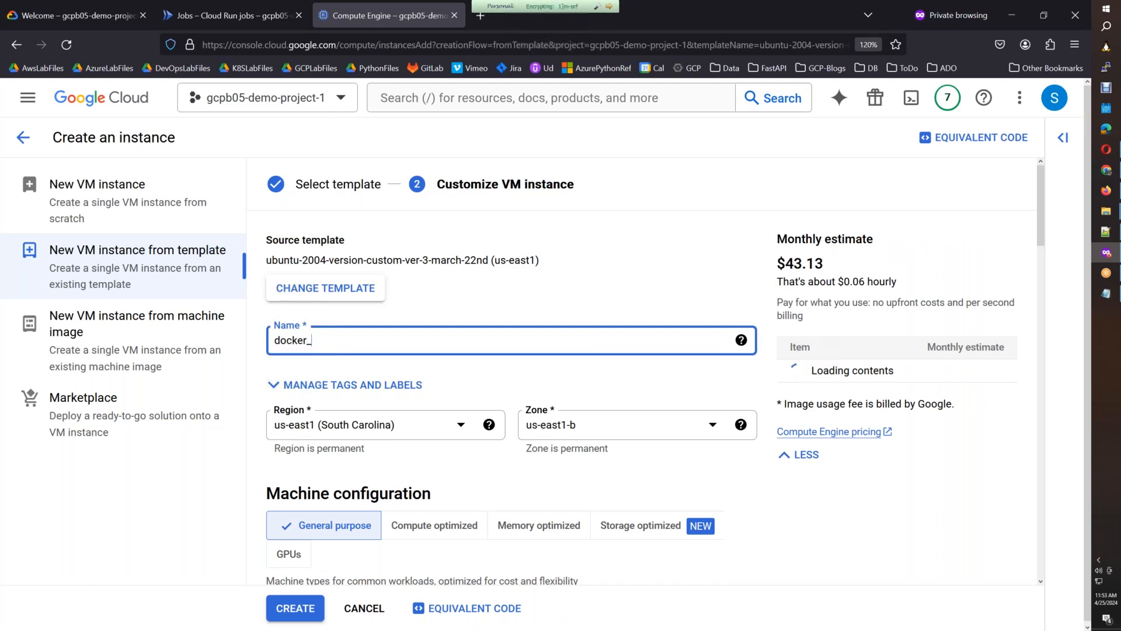
text(host)
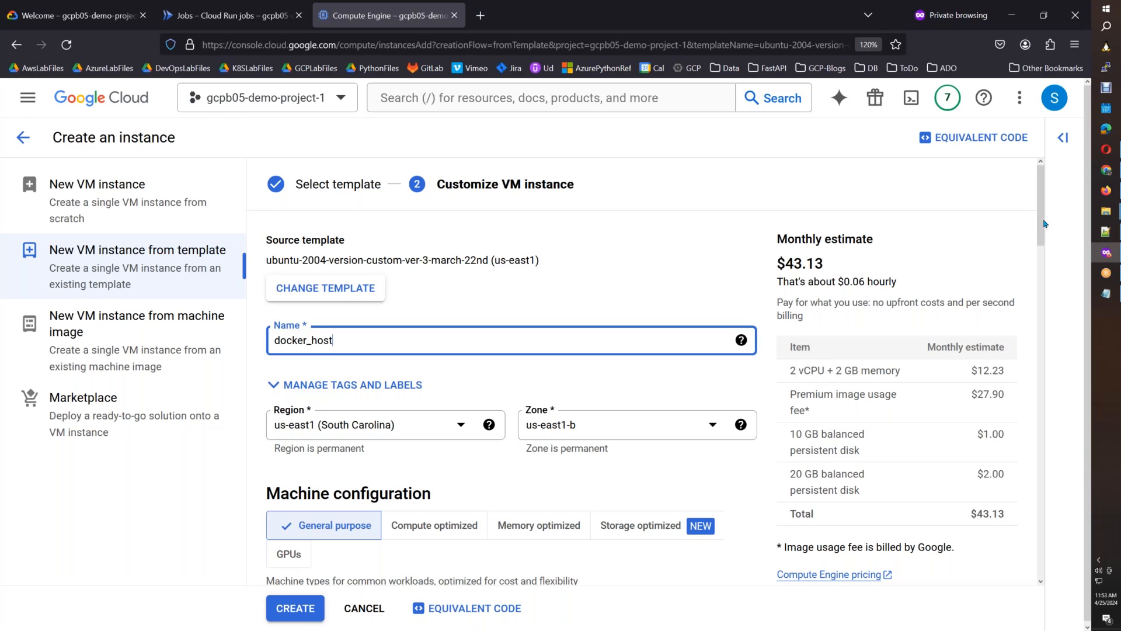
Expand the VM's advanced options and delete all three custom metadata items under Management.
drag(1045, 224, 1043, 572)
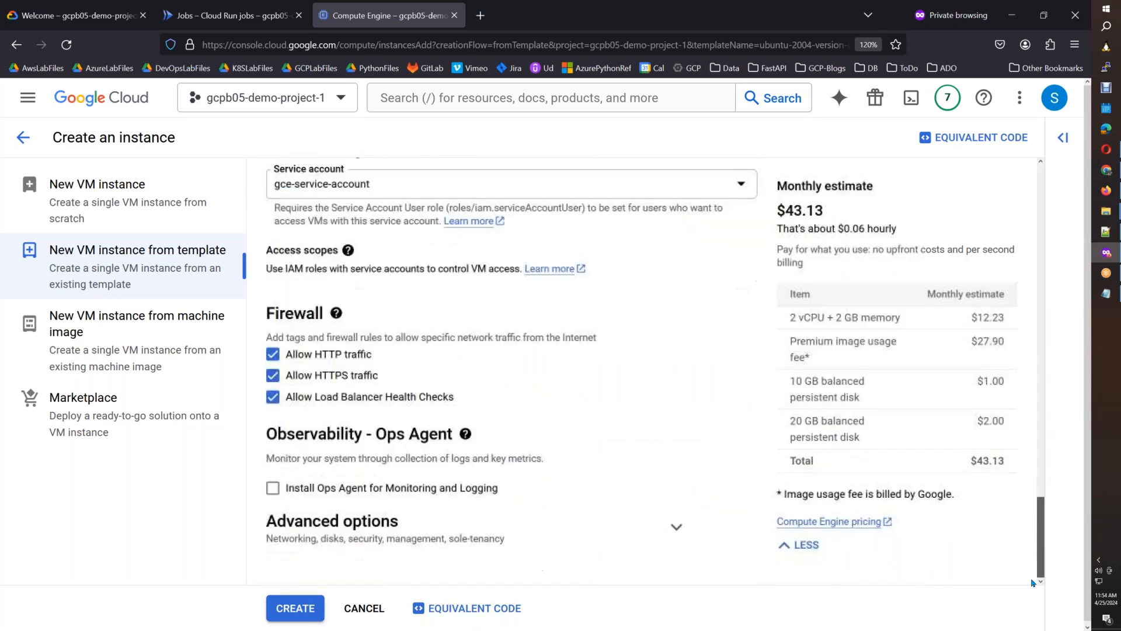
click(685, 532)
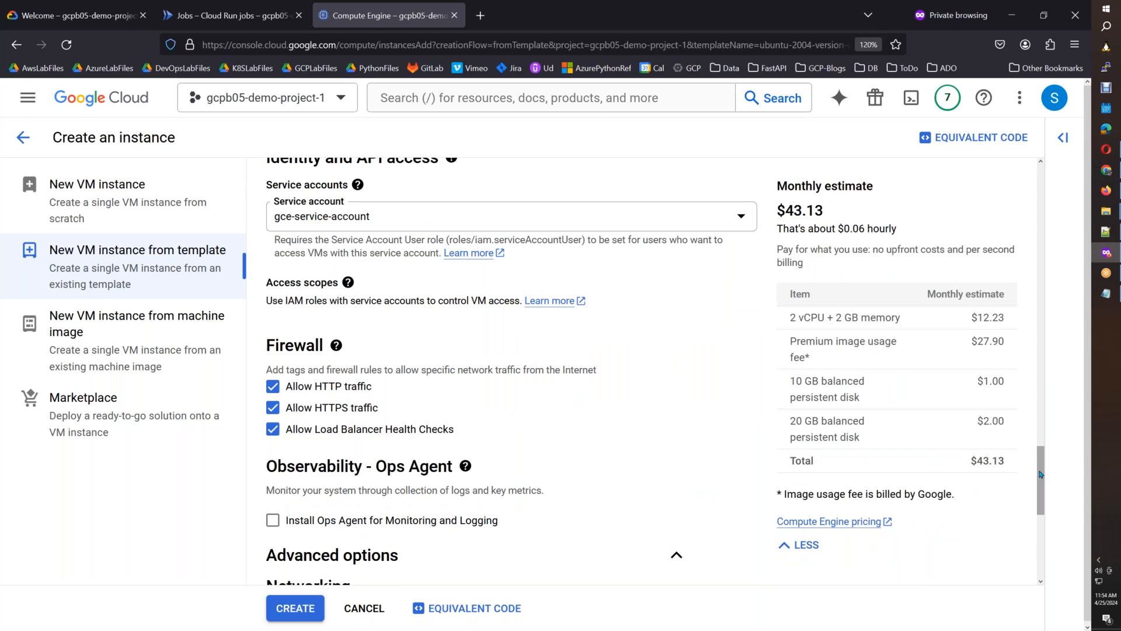
scroll(1040, 474, down, 5)
click(676, 454)
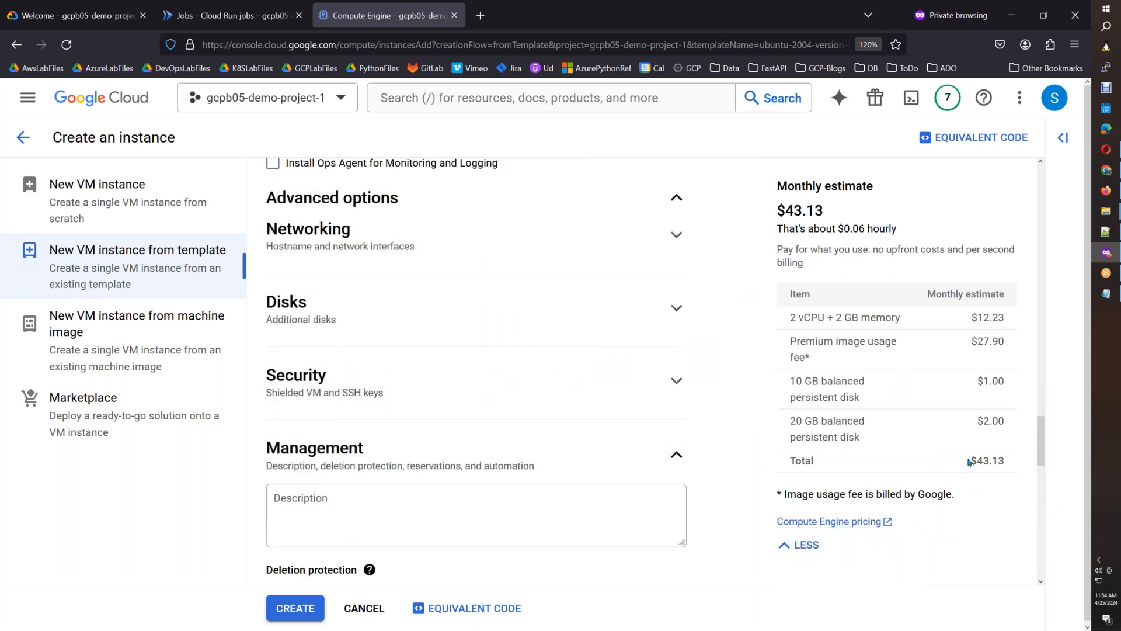
drag(1039, 435, 1022, 557)
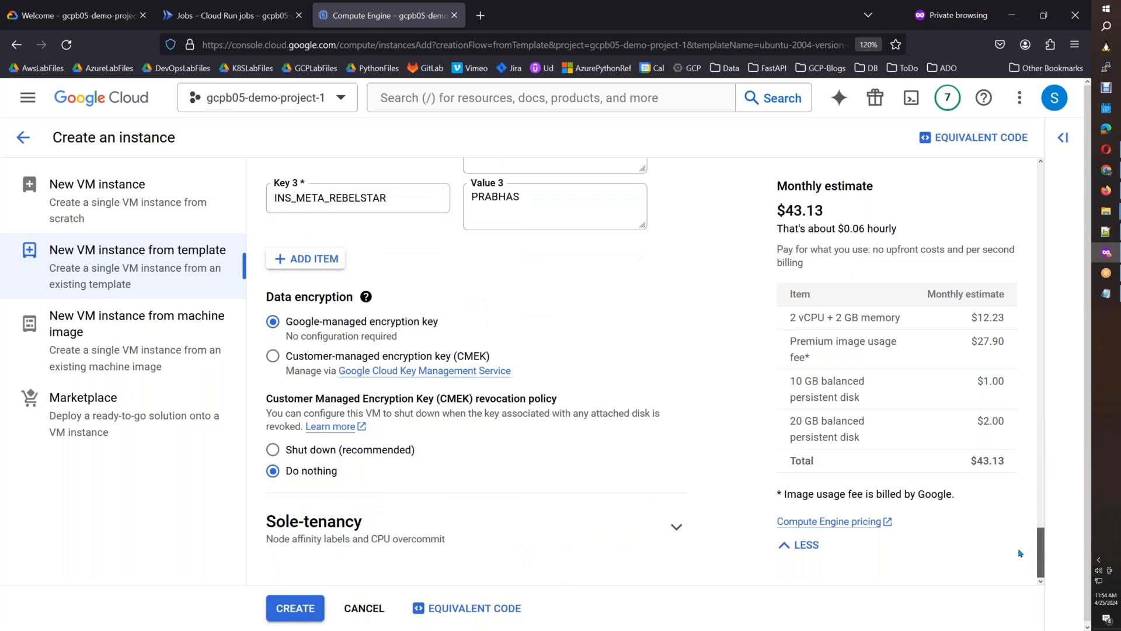
scroll(1024, 526, up, 6)
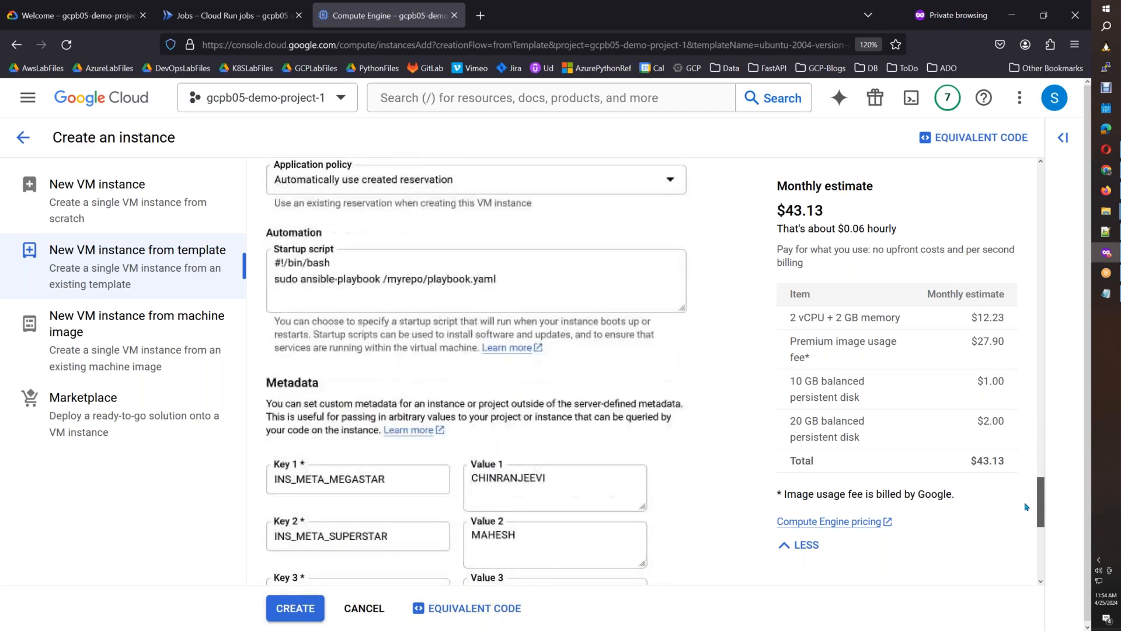
scroll(1025, 507, down, 2)
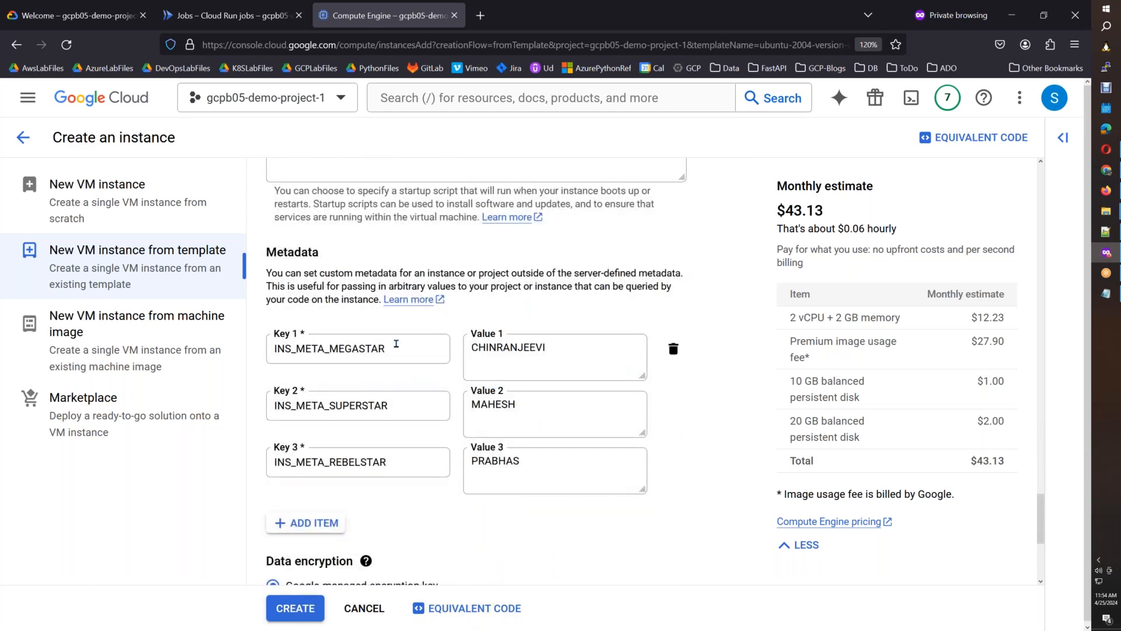
click(673, 350)
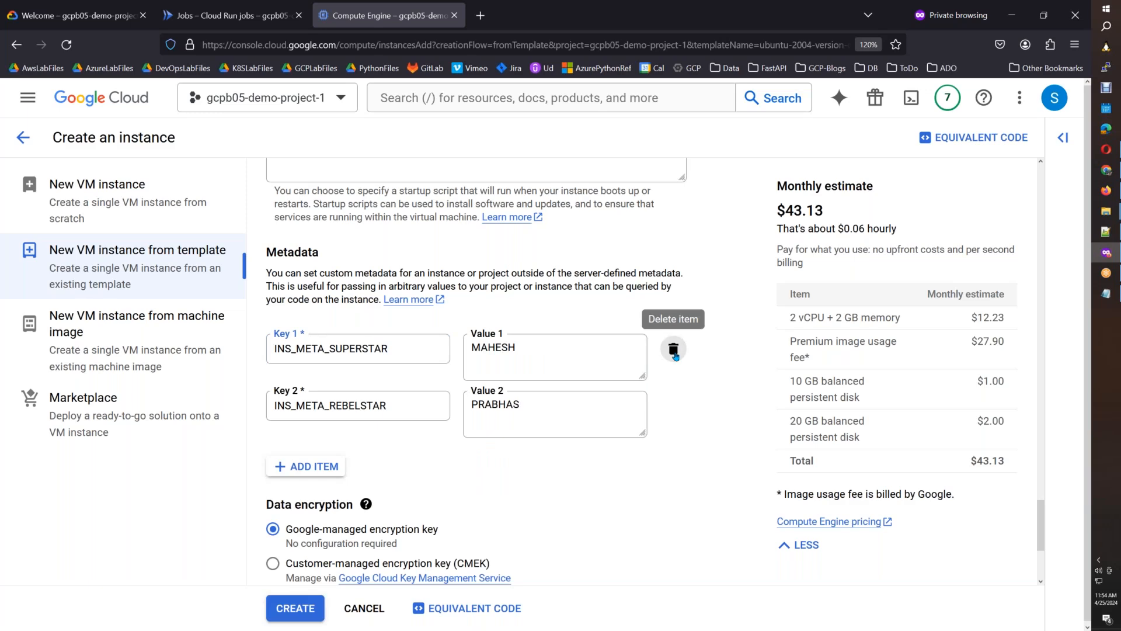
click(673, 350)
click(673, 350)
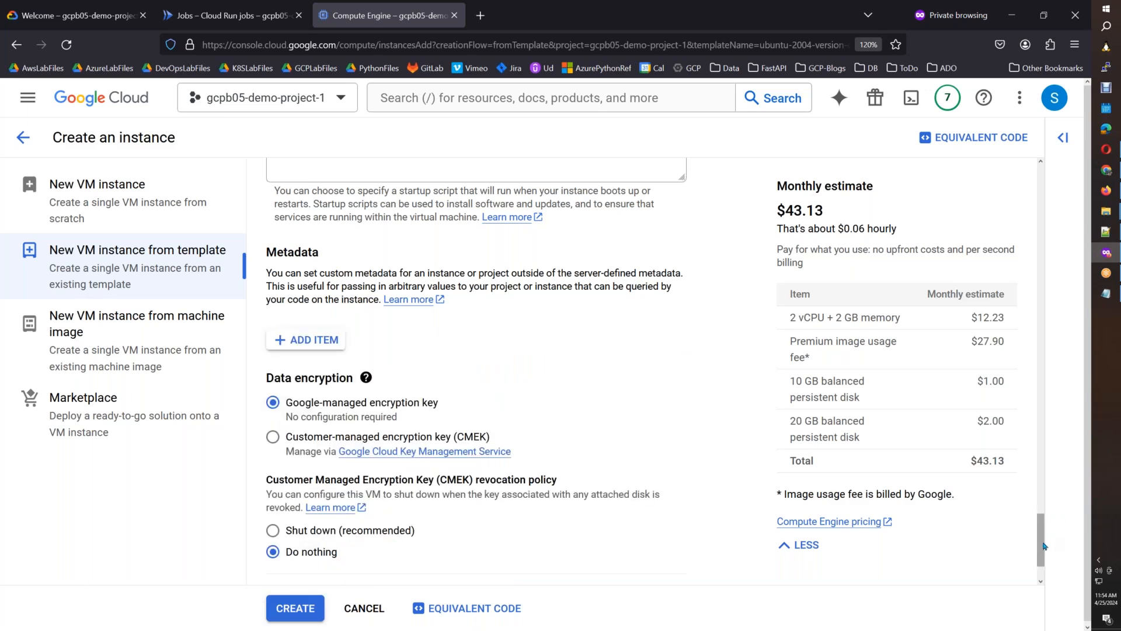
Clear the VM's startup script and try to create the instance.
drag(1045, 545, 1045, 516)
drag(523, 364, 229, 333)
key(Delete)
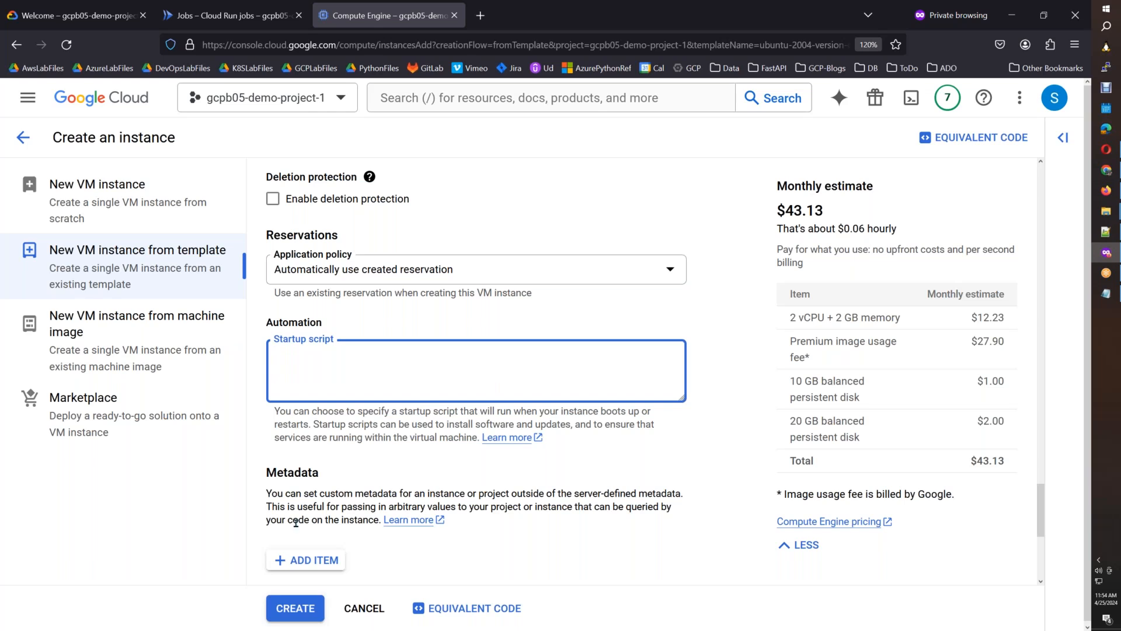
click(295, 608)
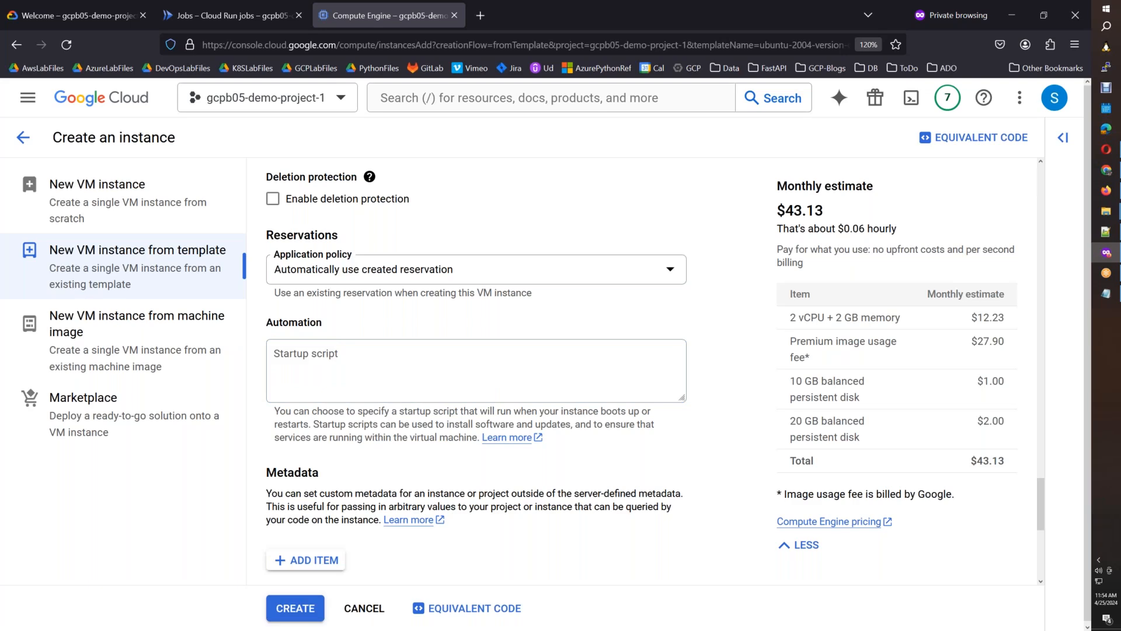
click(276, 606)
Correct the VM's name to docker-host and create the instance.
drag(1041, 527, 1044, 597)
drag(1043, 501, 1031, 216)
click(311, 234)
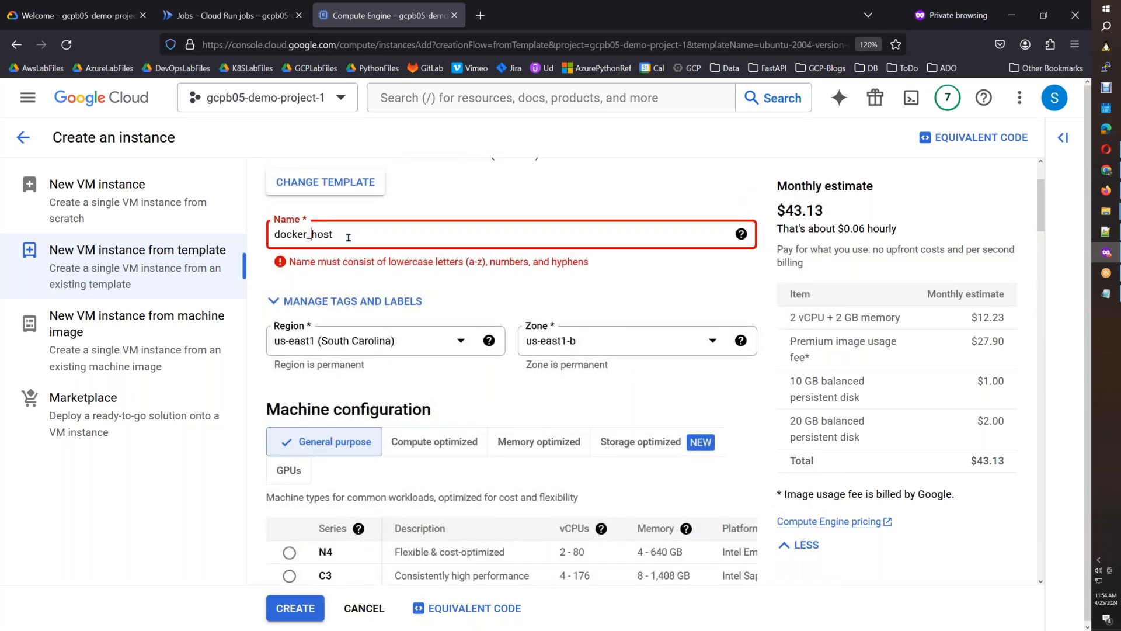
key(BackSpace)
text(-)
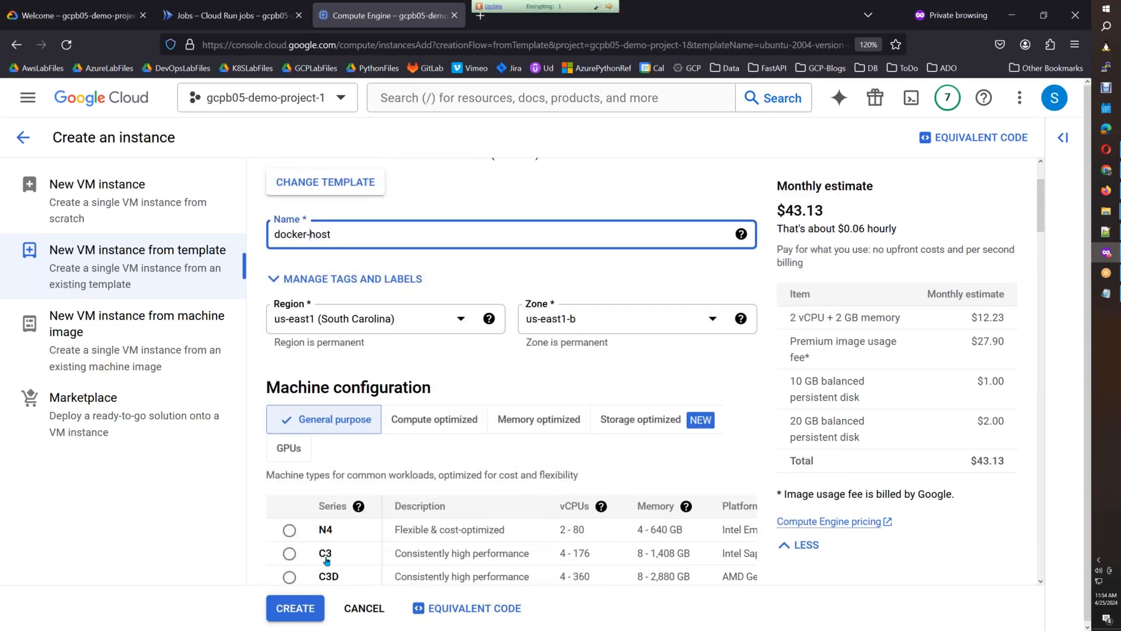
click(306, 605)
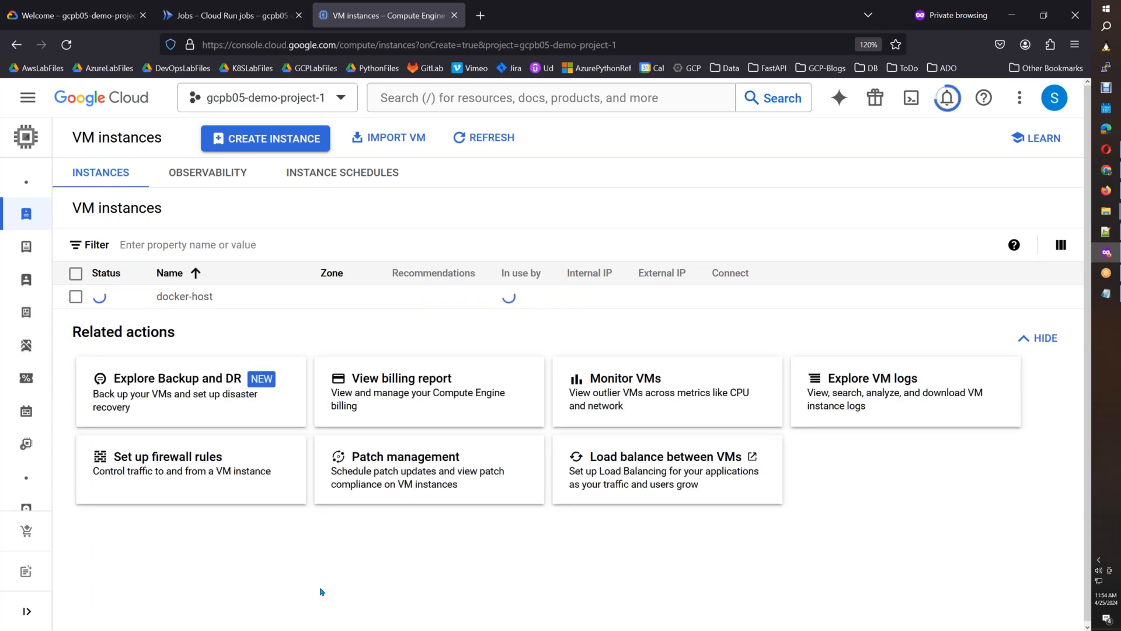
Switch to the Cloud Run.docx notes and place the cursor on the blank line above the WordPress image pull instruction.
mouse_move(1107, 191)
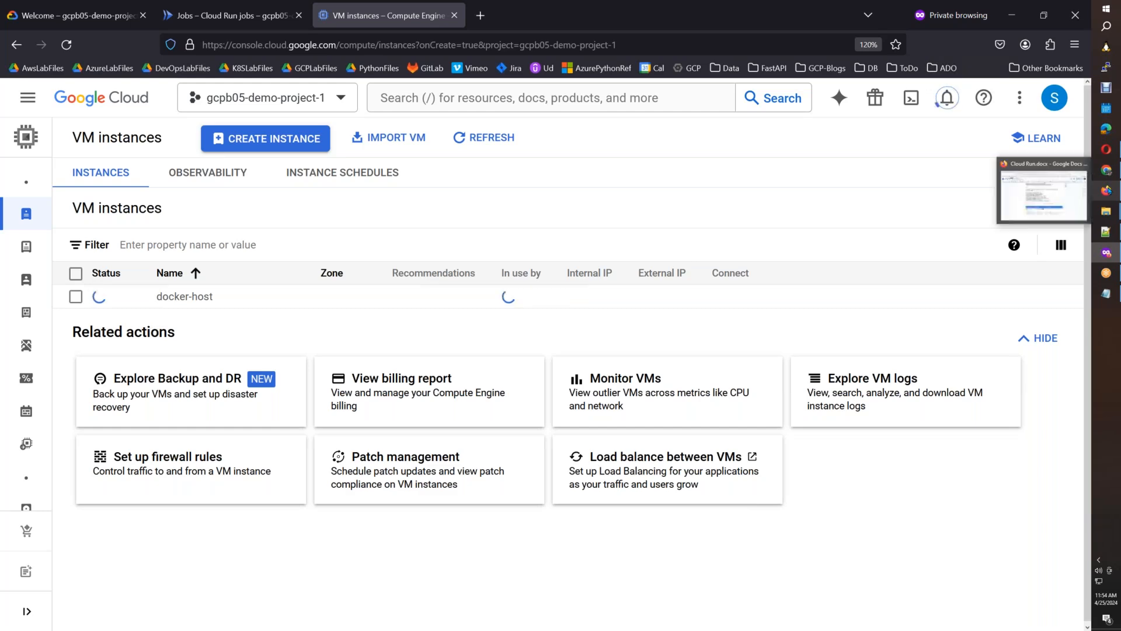
click(1068, 202)
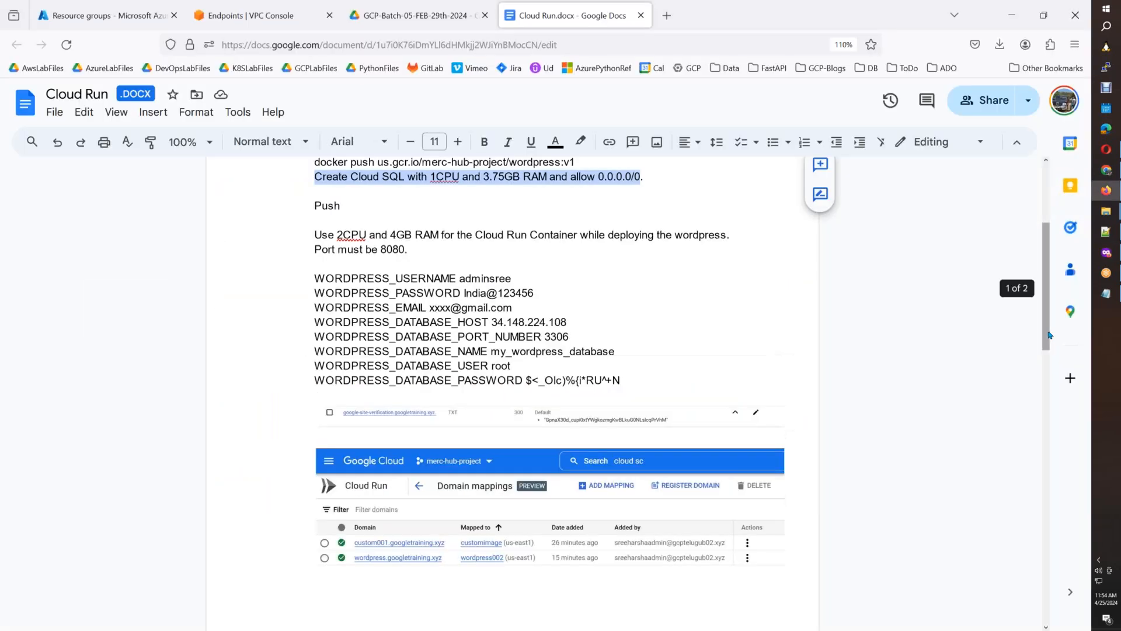
scroll(485, 311, up, 3)
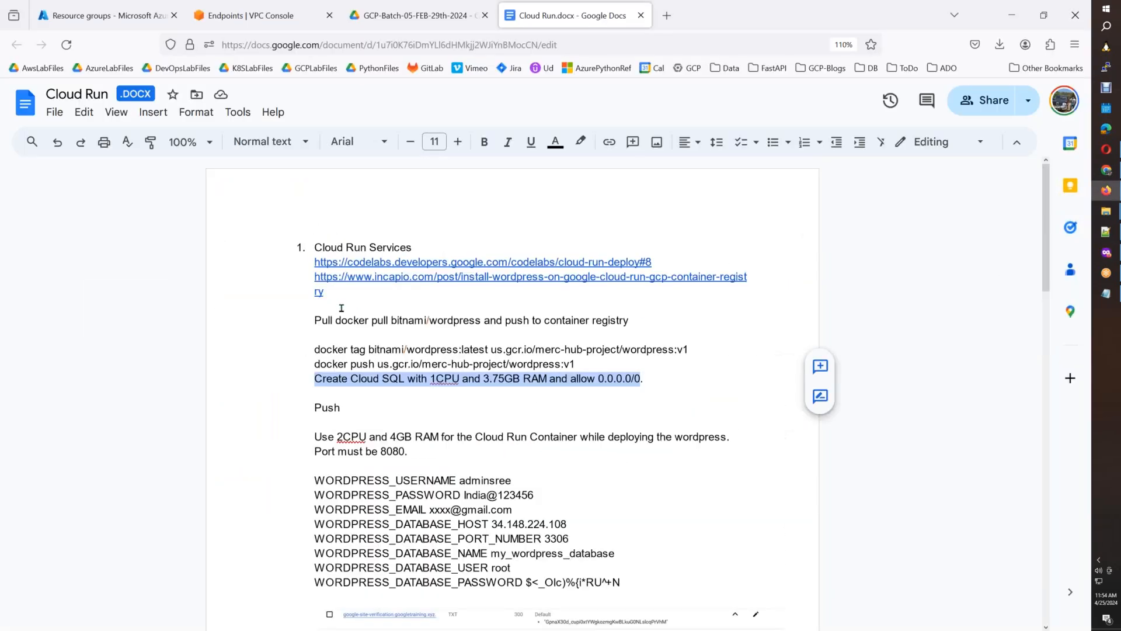
click(343, 304)
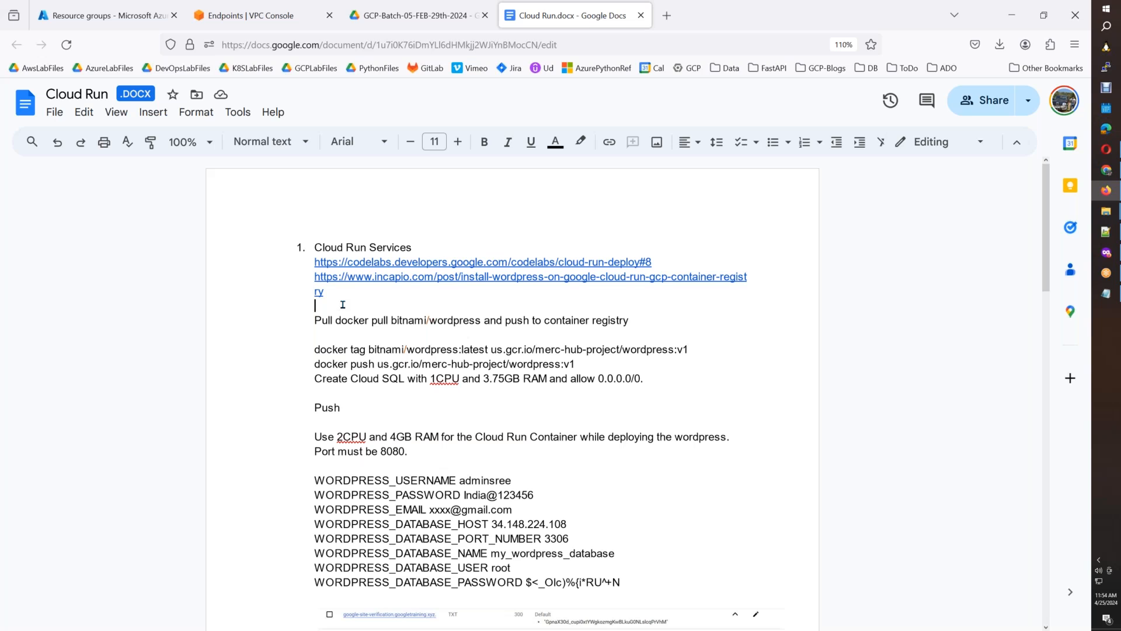
Add the line "Deploy a VM from template with gcloud and perform gcloud auth login" above the WordPress image pull instruction.
key(Return)
text(Dep)
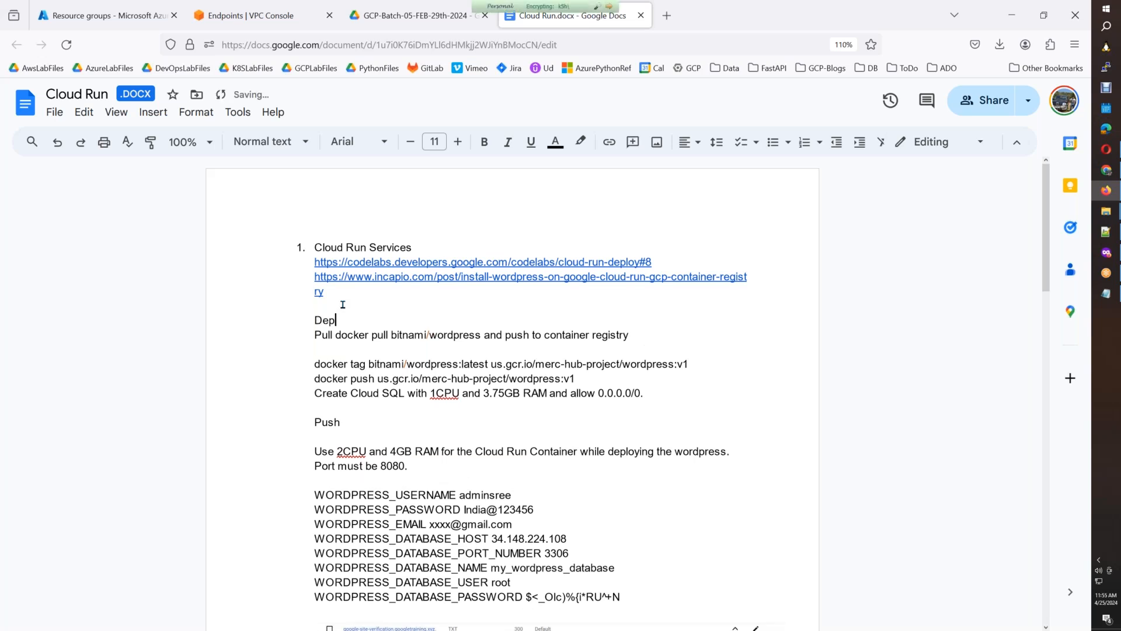
text(loy a )
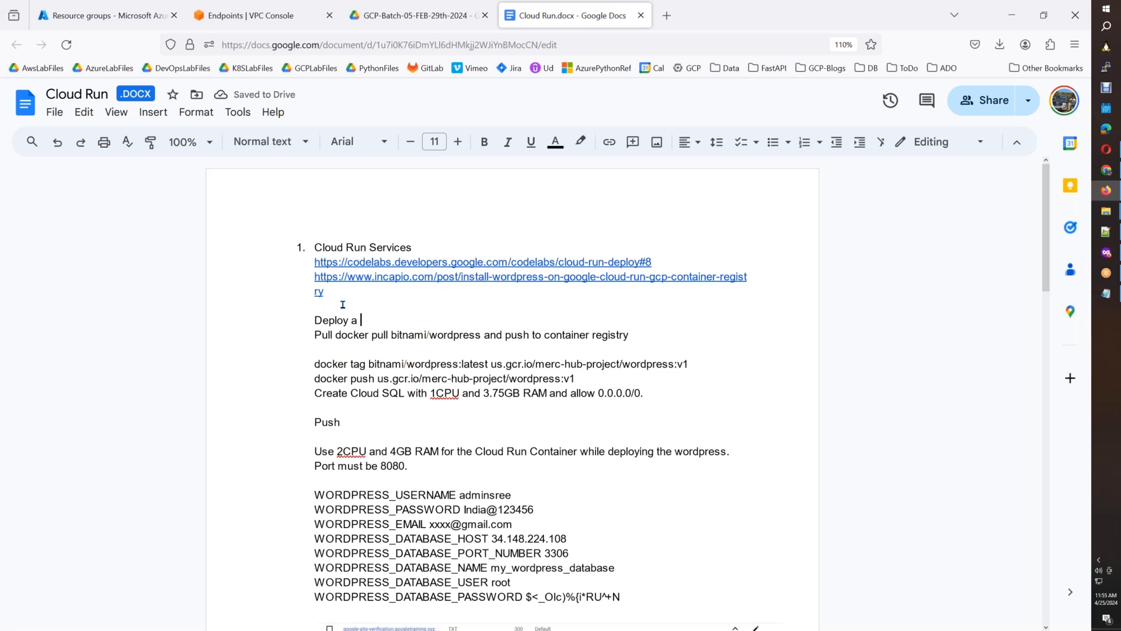
text(VM from t)
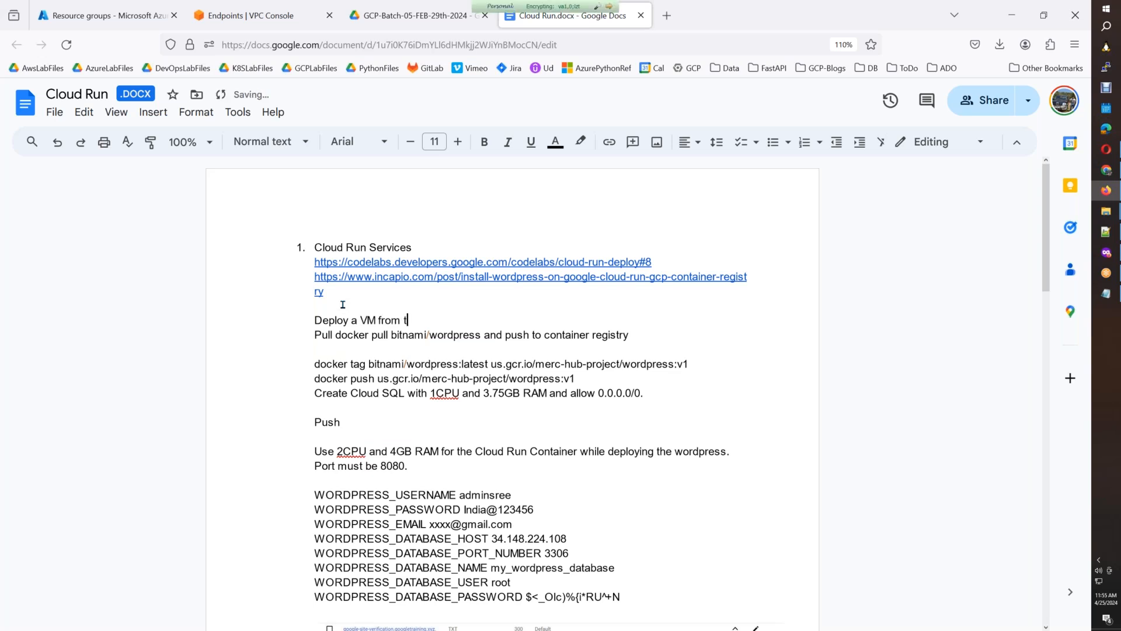
text(emplate with gcloud )
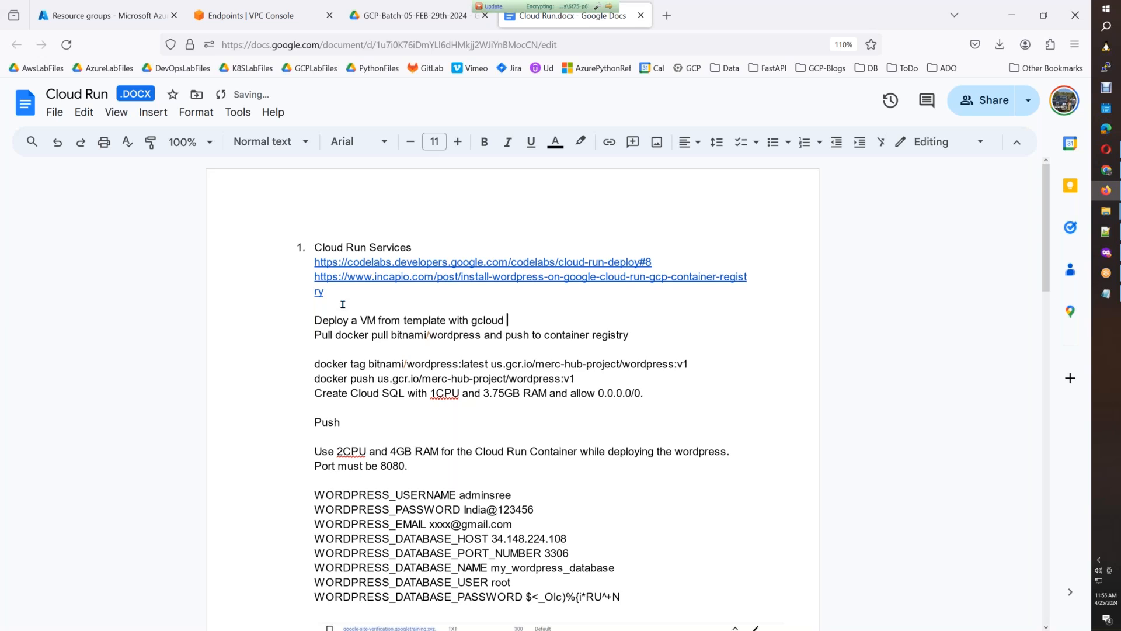
text(init)
key(BackSpace)
key(BackSpace)
key(BackSpace)
text(and perform g)
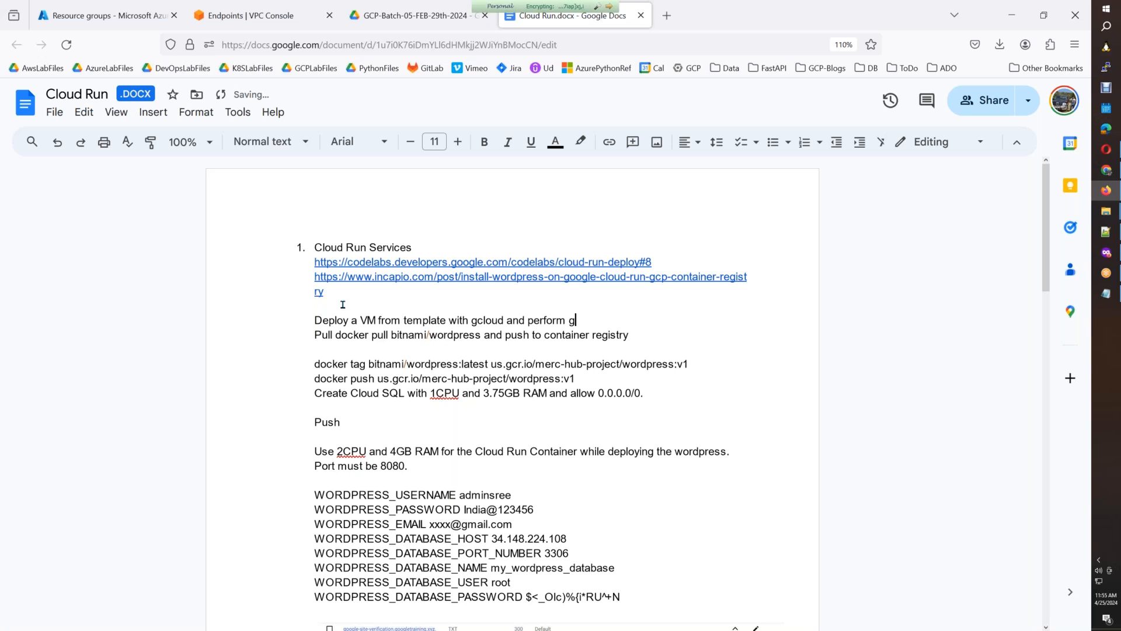
text(cloud auth logic)
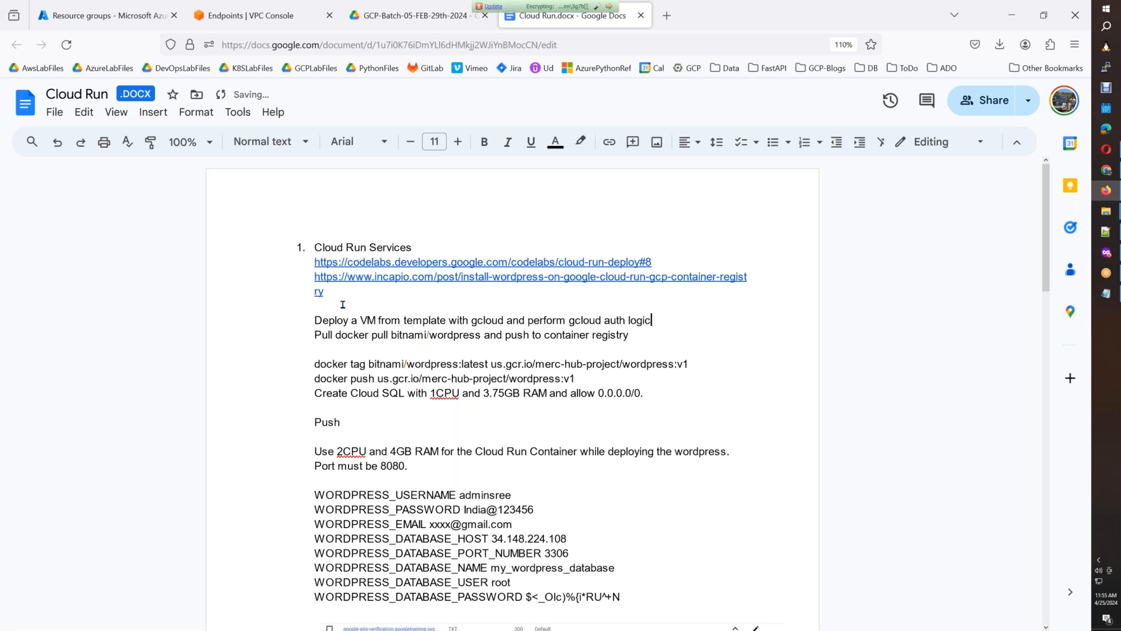
key(BackSpace)
text(n)
Insert "following:" after "perform" and move "gcloud auth login" onto its own line.
click(571, 321)
text(following)
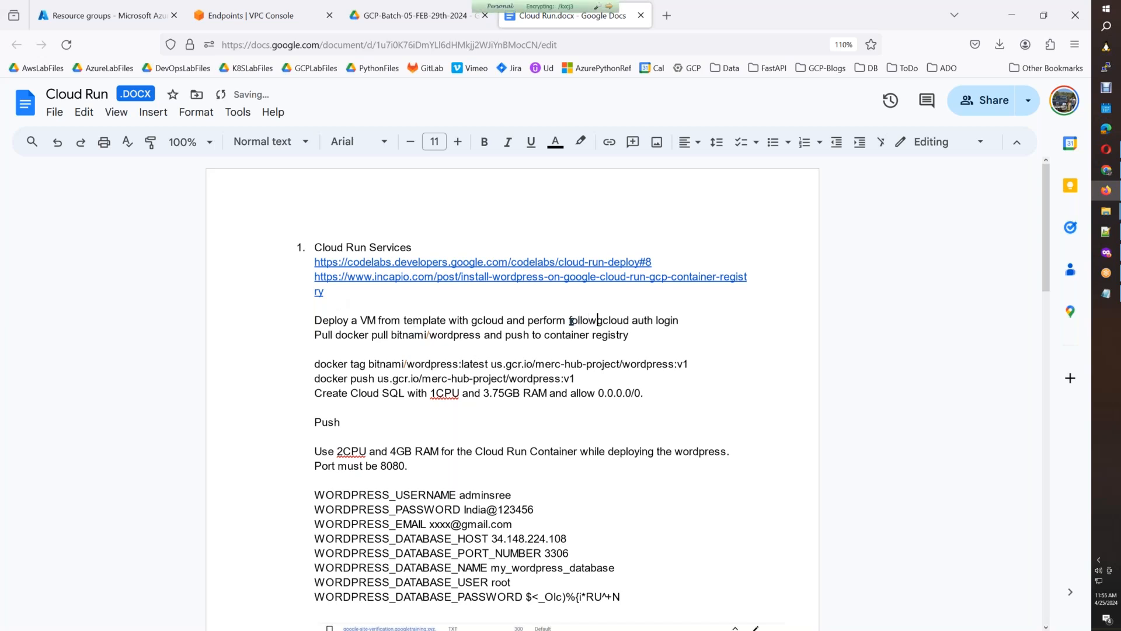
text(:)
key(Return)
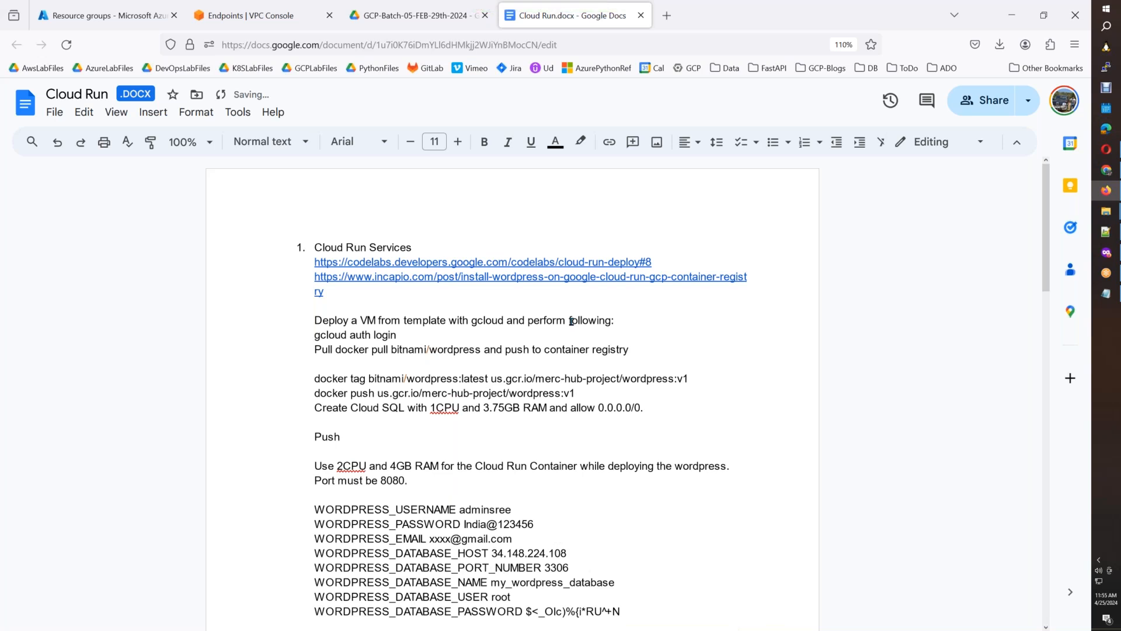
Remove "Pull" before "docker pull bitnami/wordpress" and separate "and push to container registry" from that command with a blank line.
click(335, 349)
key(BackSpace)
key(BackSpace)
key(BackSpace)
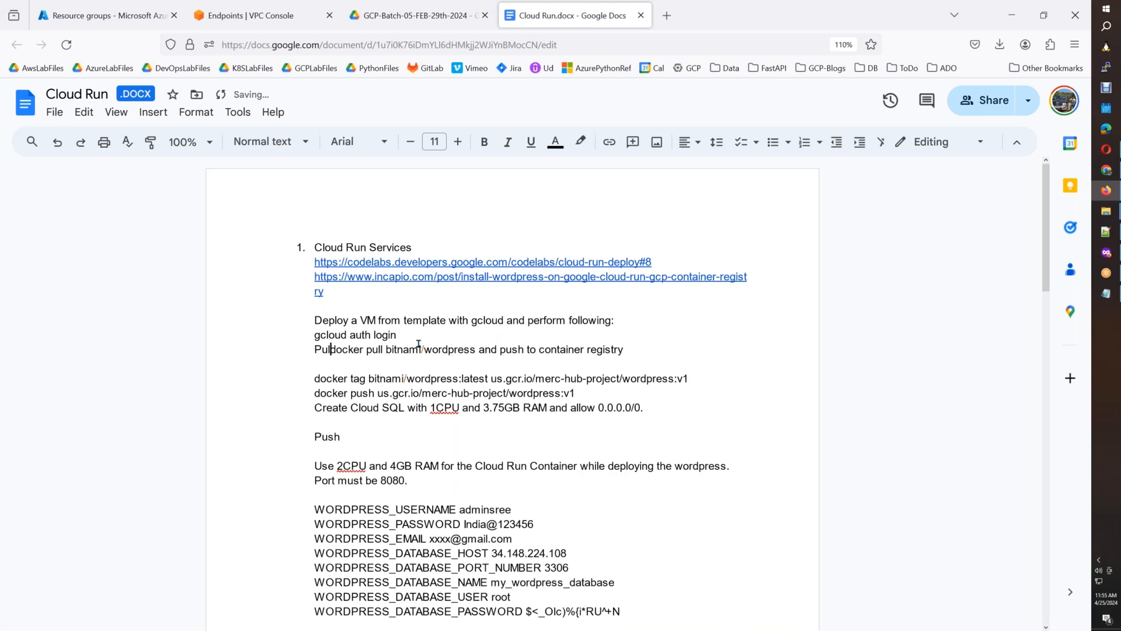
key(BackSpace)
key(BackSpace)
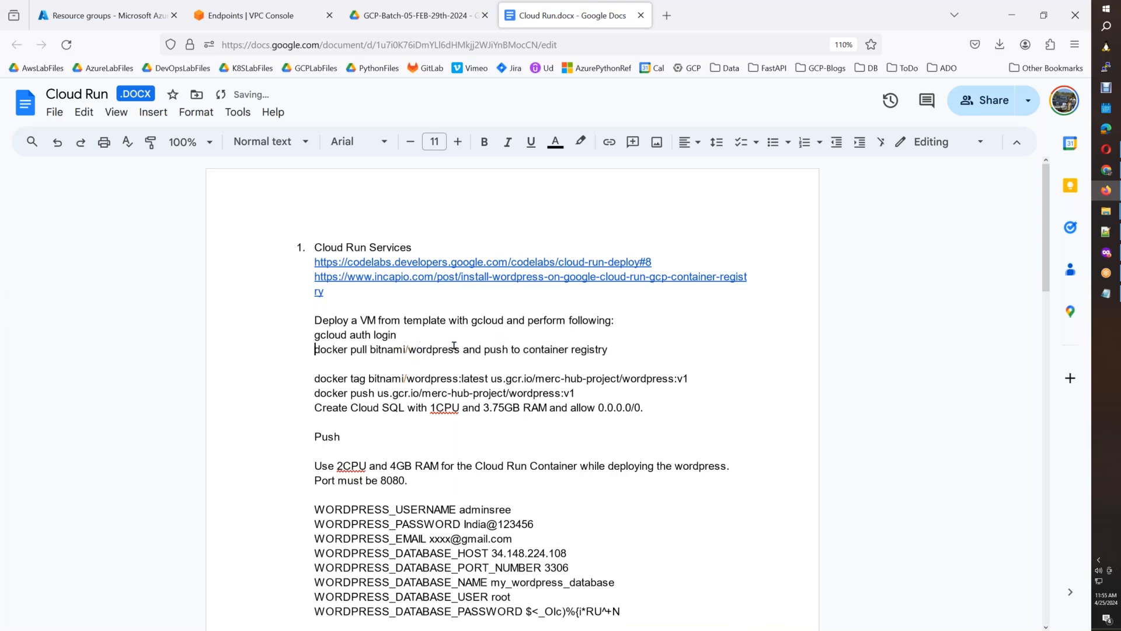
click(461, 351)
key(Return)
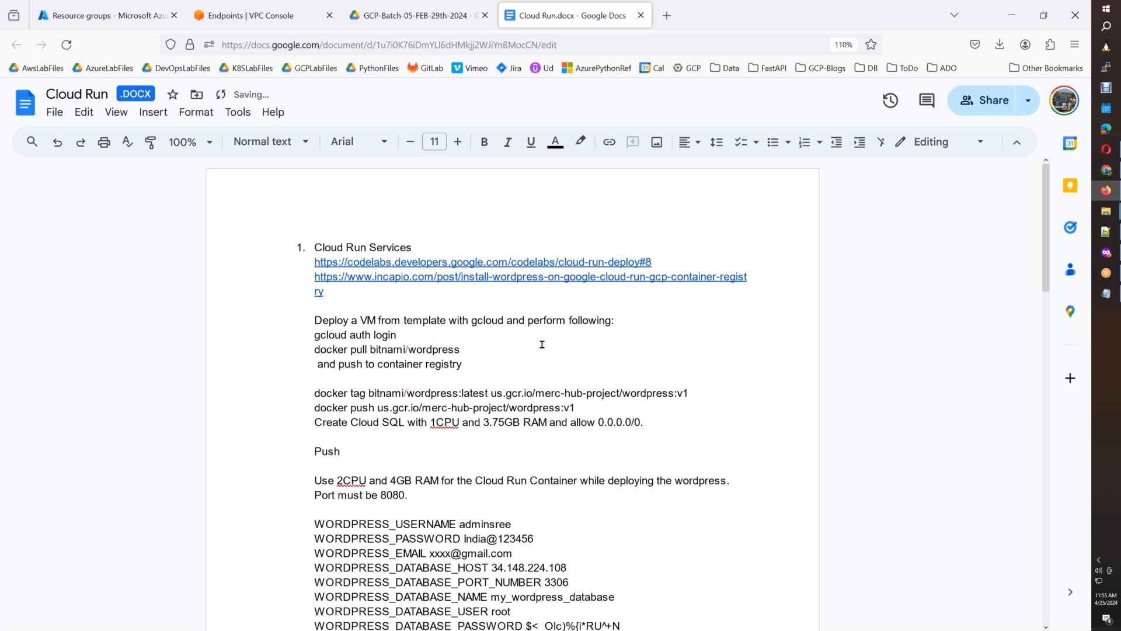
key(Return)
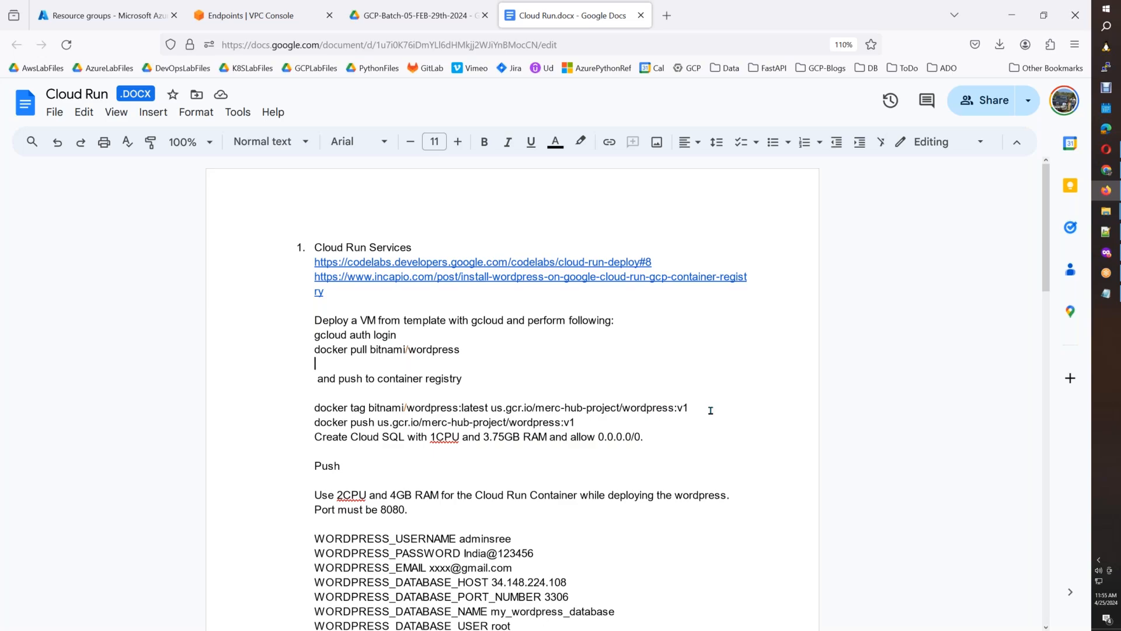
Switch to the Google Cloud console, find Artifact Registry, open it in a new tab and open the gcpb05ar repository.
click(1106, 252)
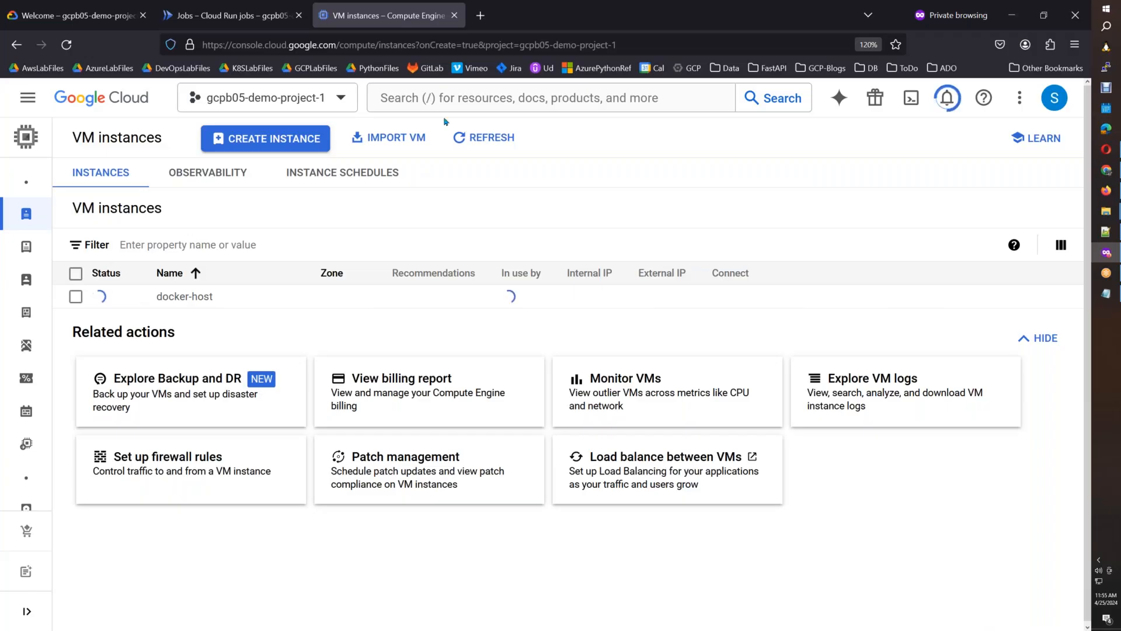
click(457, 109)
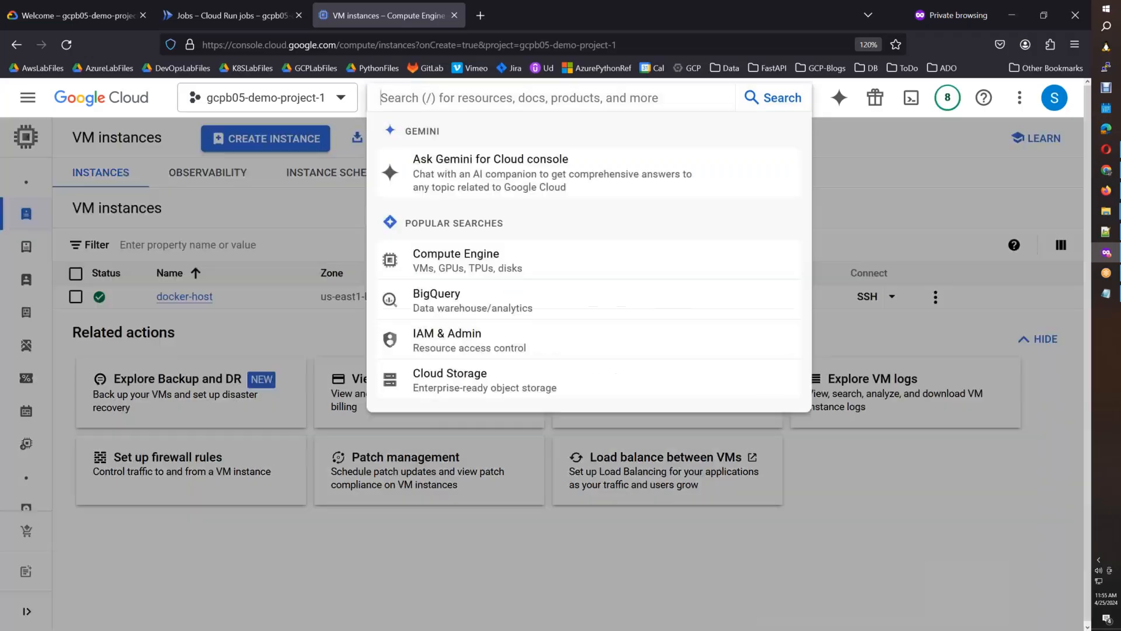
text(artifac)
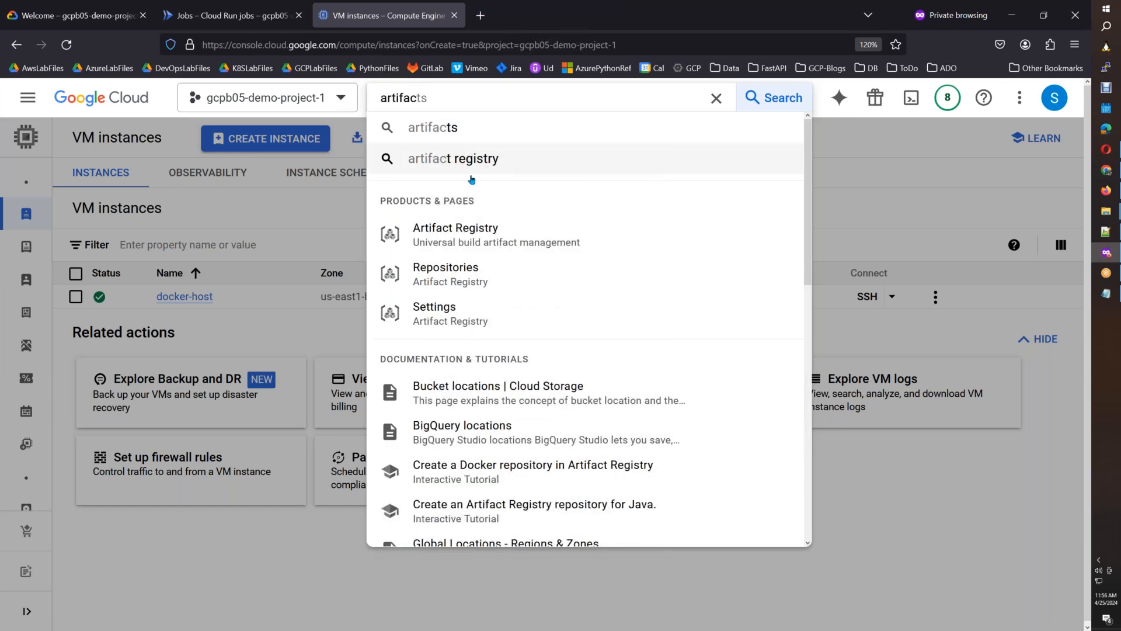
right_click(467, 238)
click(468, 241)
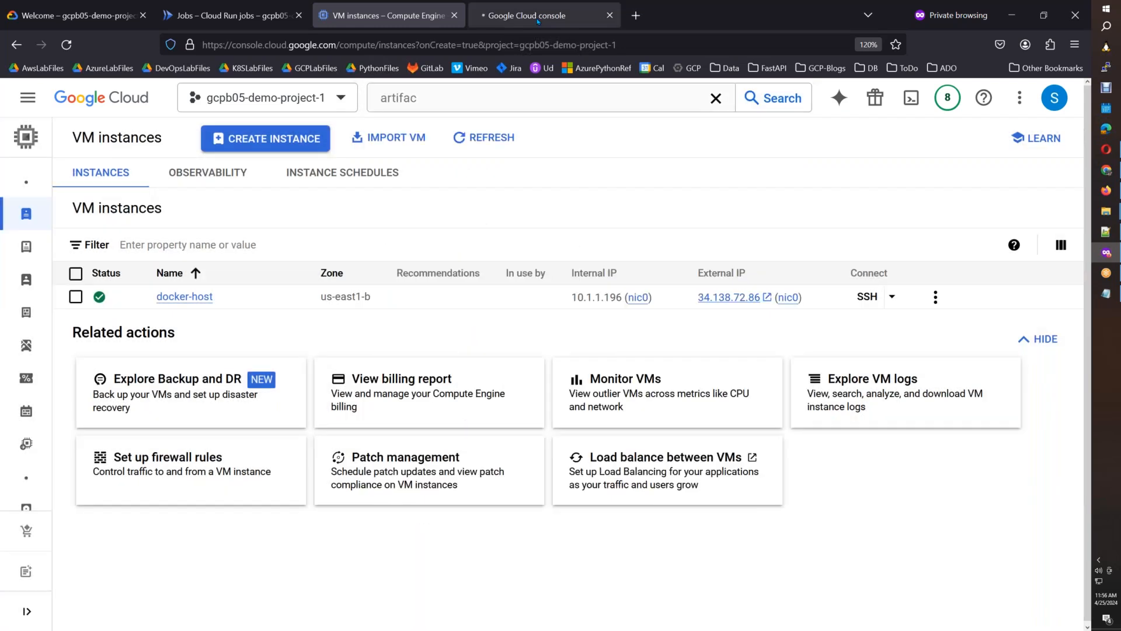
click(538, 18)
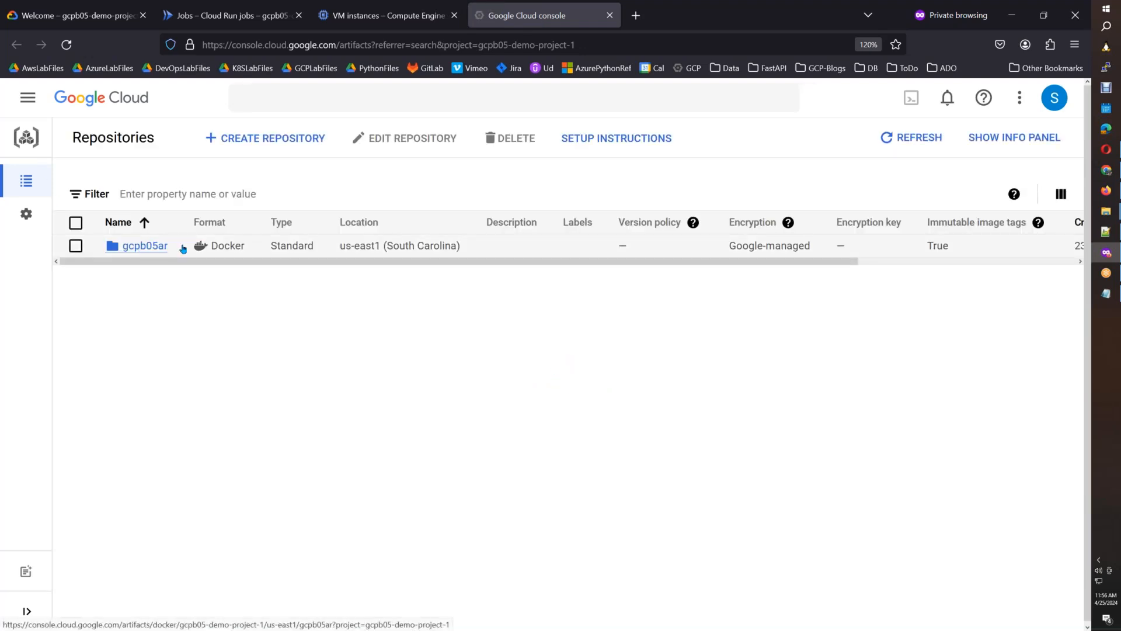
click(142, 245)
Copy docker-host's external IP, connect to it over SSH with PuTTY's saved ubuntu@ session, submit the key passphrase and maximize the terminal.
click(450, 7)
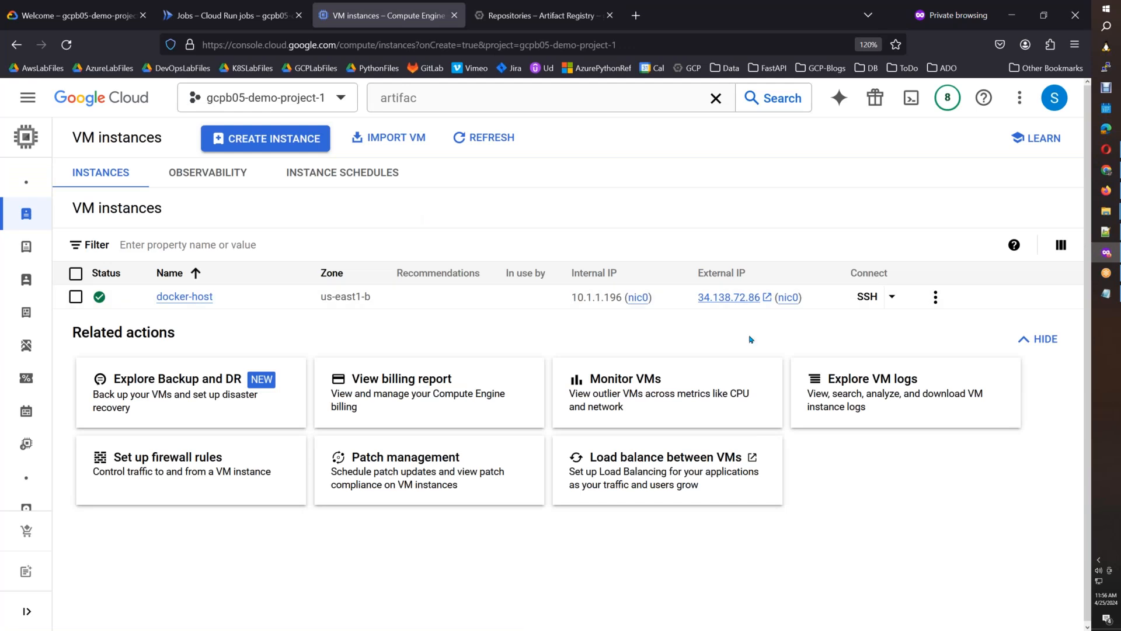
click(815, 297)
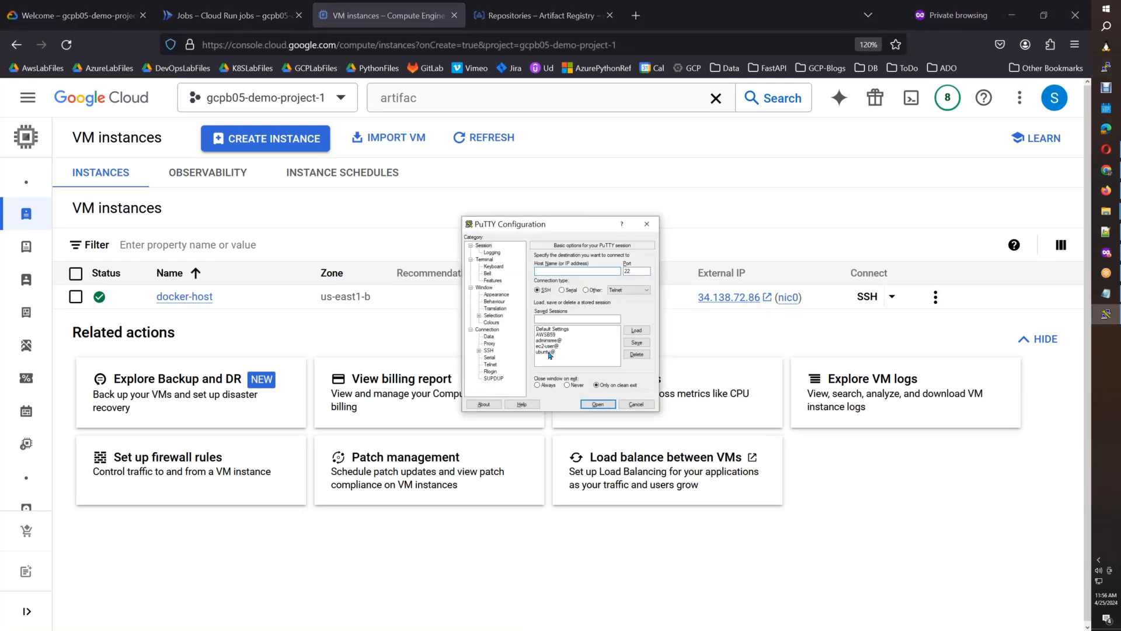
click(549, 352)
click(633, 333)
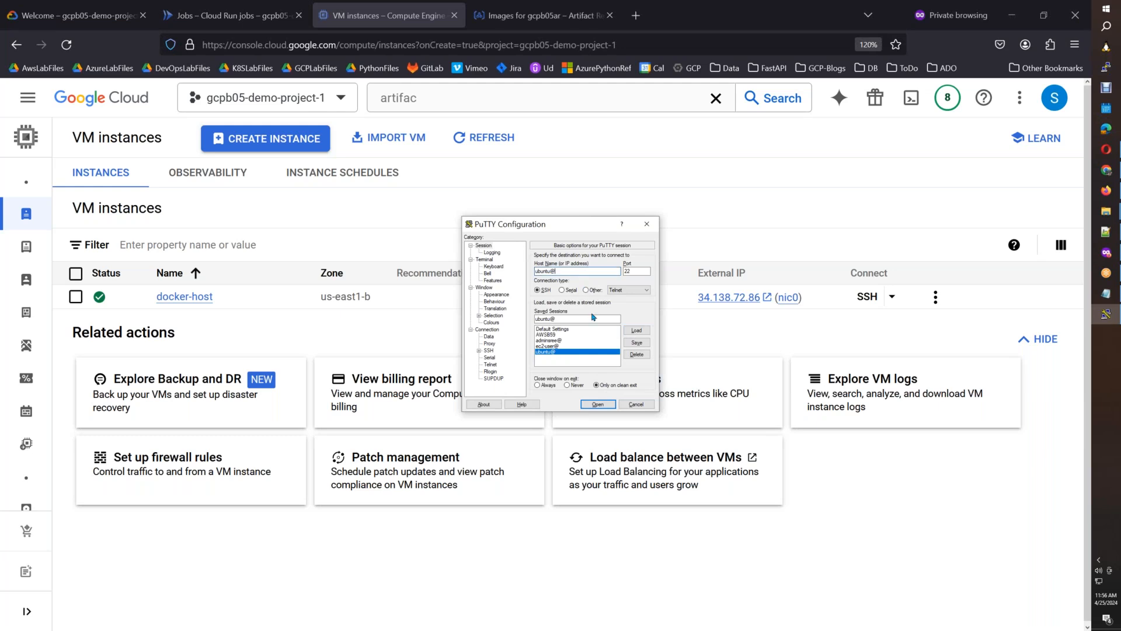
click(598, 404)
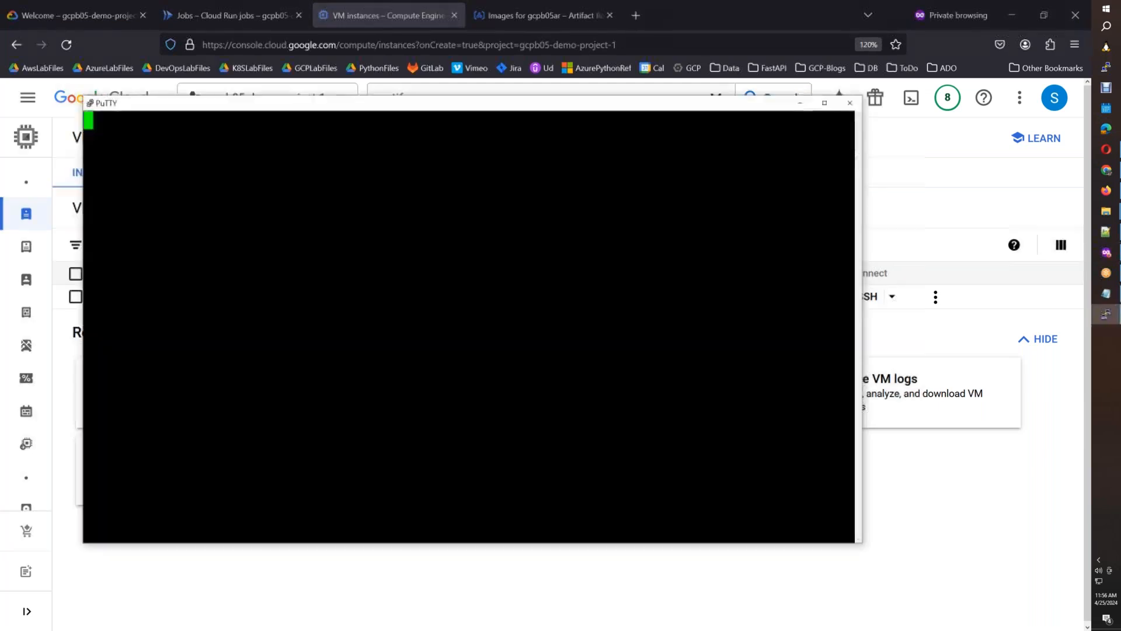
key(Return)
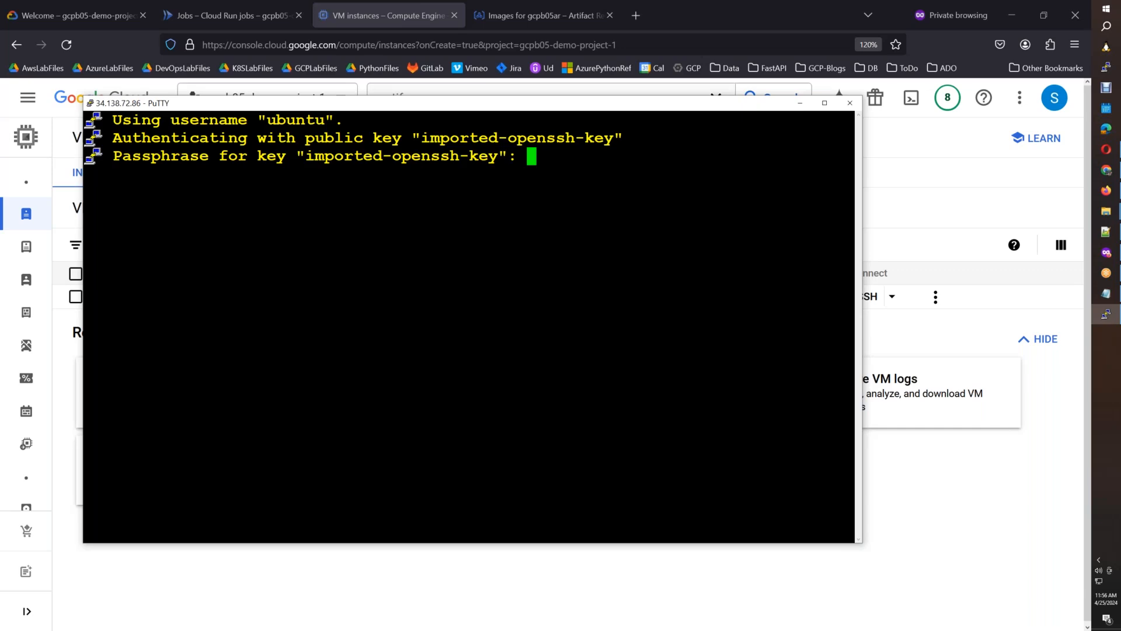
key(Return)
click(824, 103)
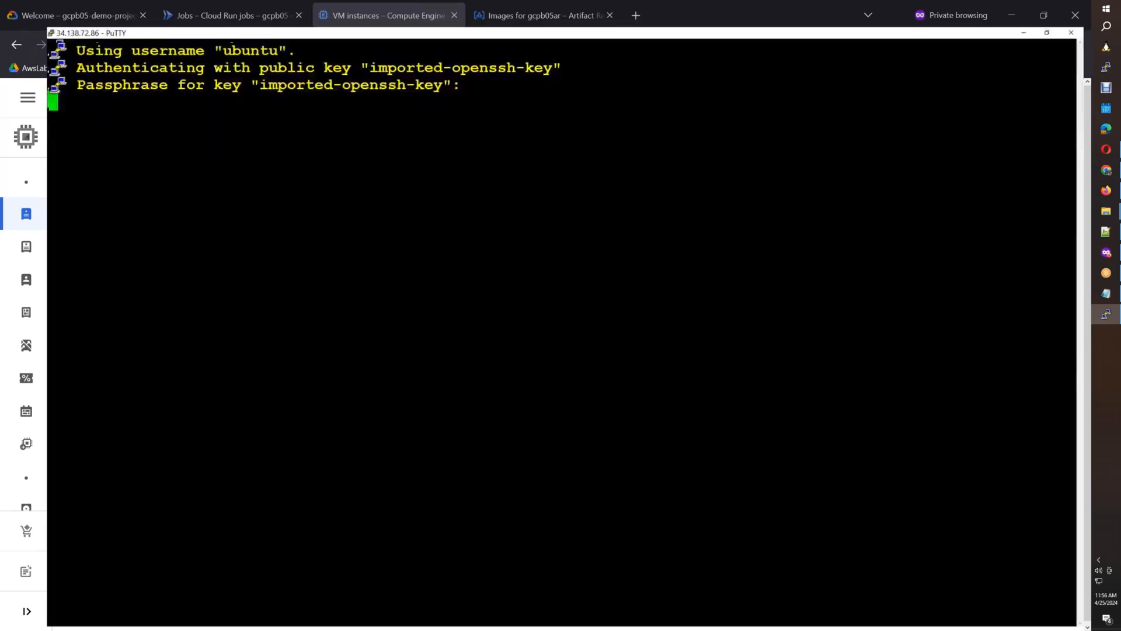
Become root with sudo su -, run docker ps to list the running containers, and clear the terminal.
text(sudo su -)
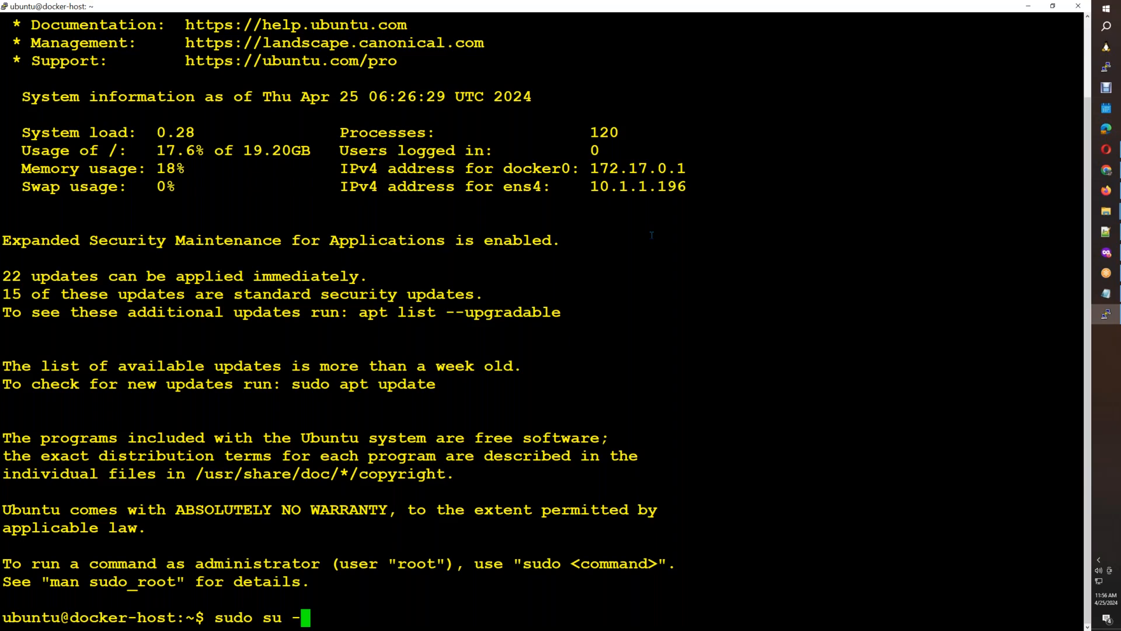
key(Return)
key(ctrl+l)
text(docker ps)
key(Return)
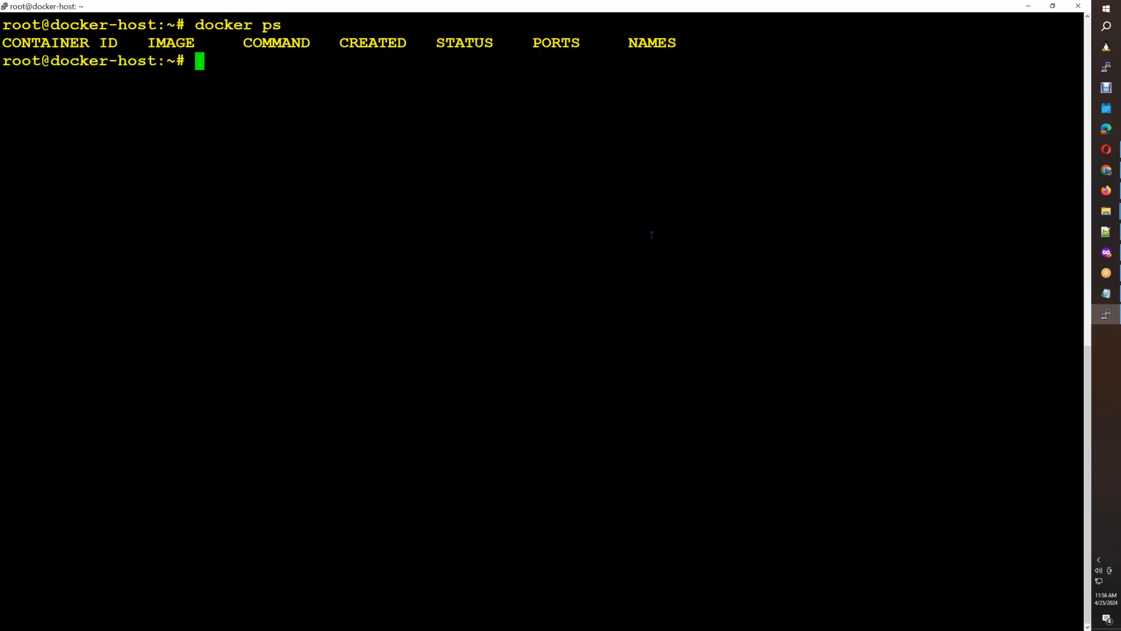
key(ctrl+l)
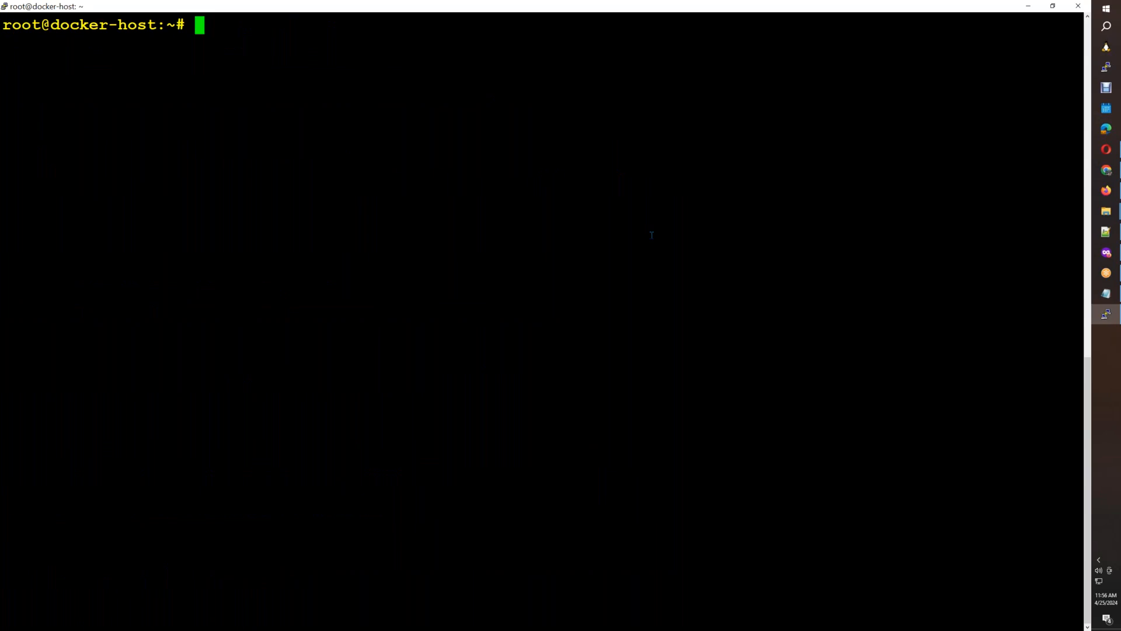
text(gc)
key(BackSpace)
key(BackSpace)
click(1106, 252)
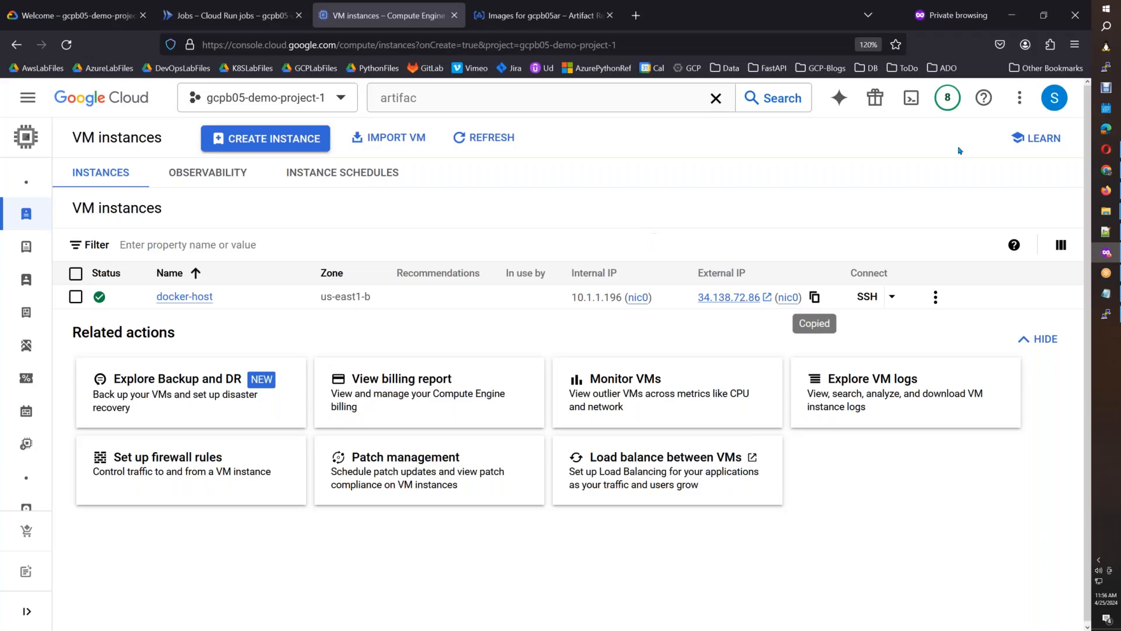
click(1105, 252)
Copy the "docker pull bitnami/wordpress" command from the Cloud Run notes, keeping it in the document, and run it in the docker-host terminal.
click(1106, 191)
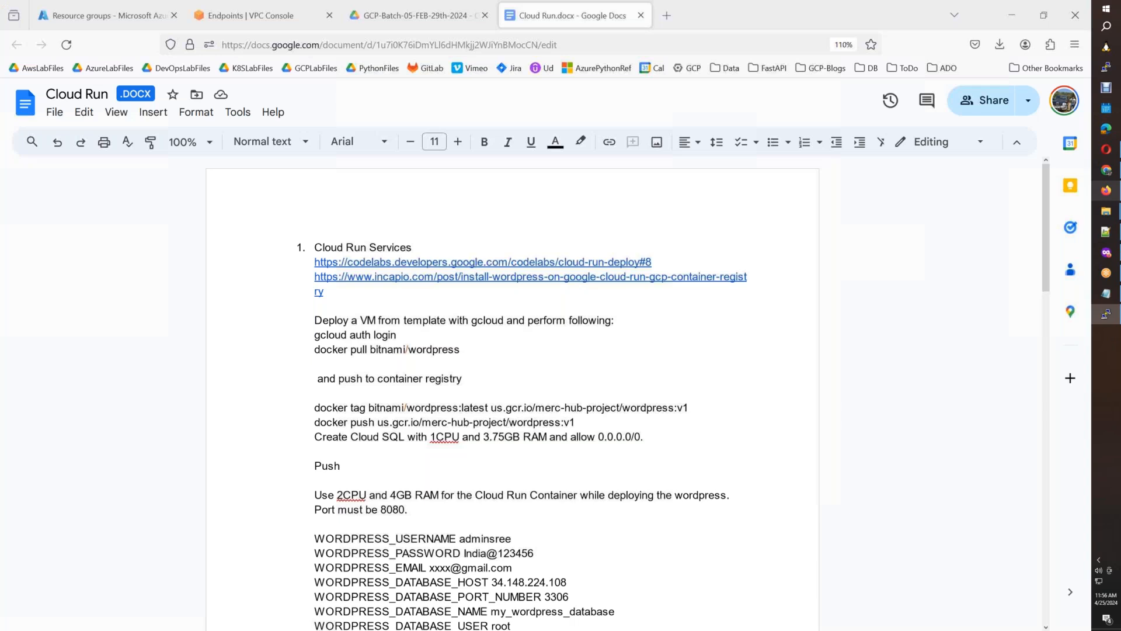
drag(458, 349, 315, 352)
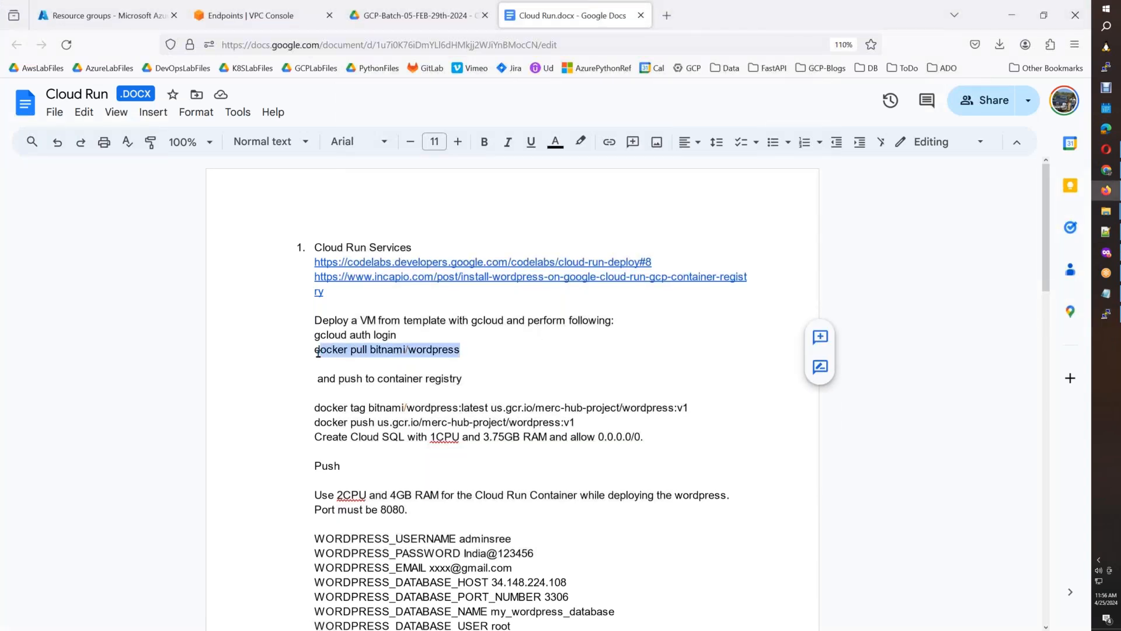
key(ctrl+x)
key(alt+Tab)
key(alt+Tab)
key(ctrl+z)
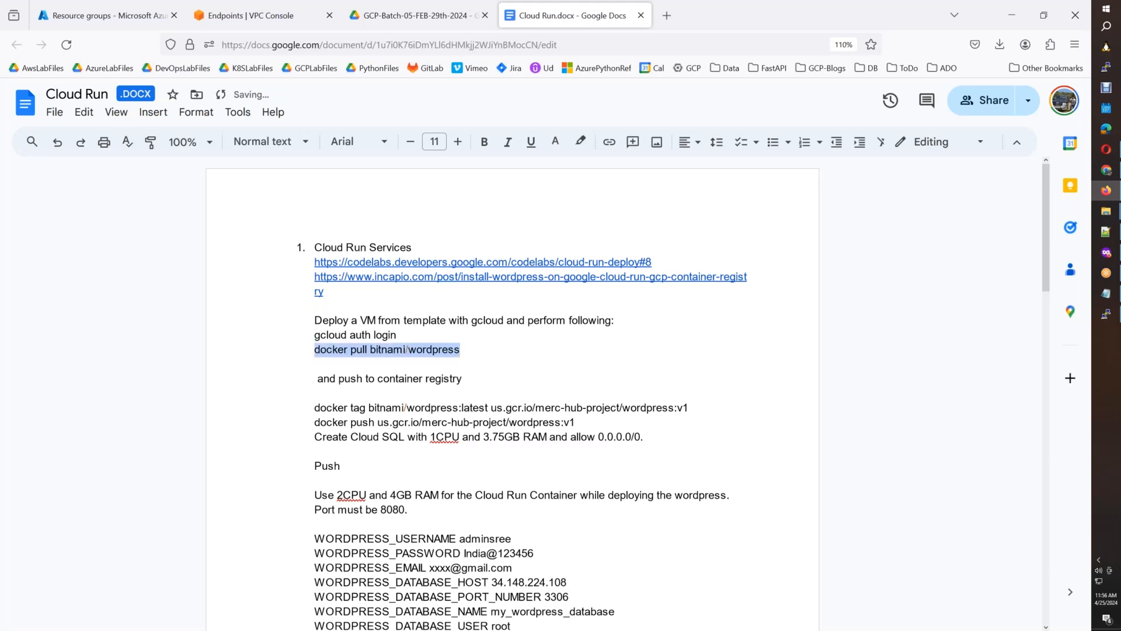
key(alt+Tab)
key(shift+Insert)
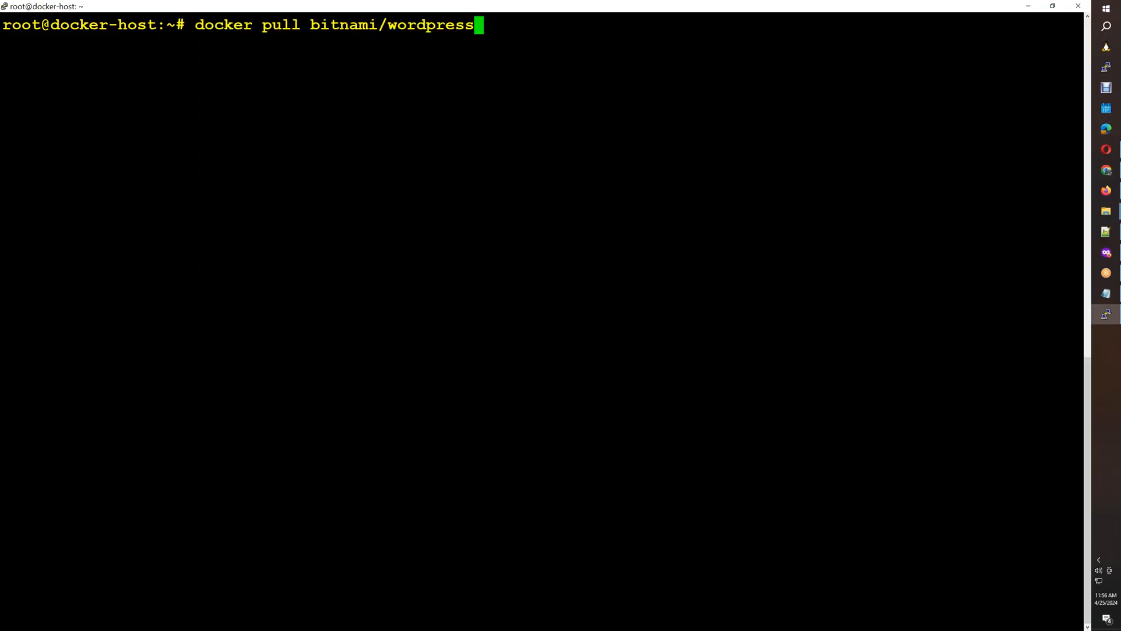
key(Return)
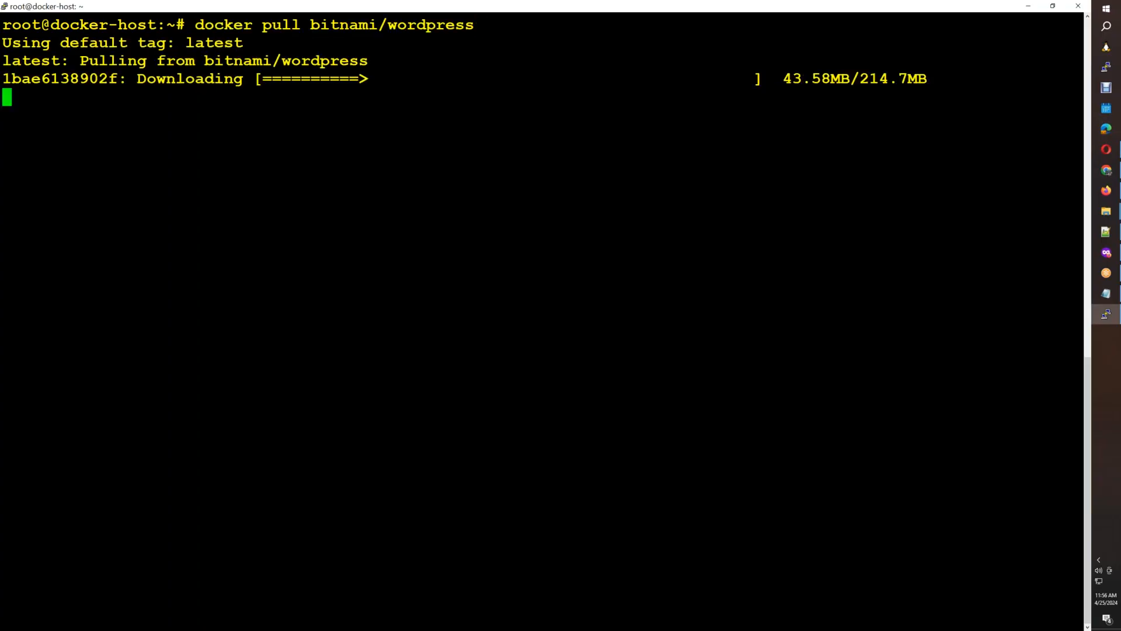
Return to the Cloud Run notes and paste "docker pull bitnami/wordpress" on a new line above "gcloud auth login".
key(alt+Tab)
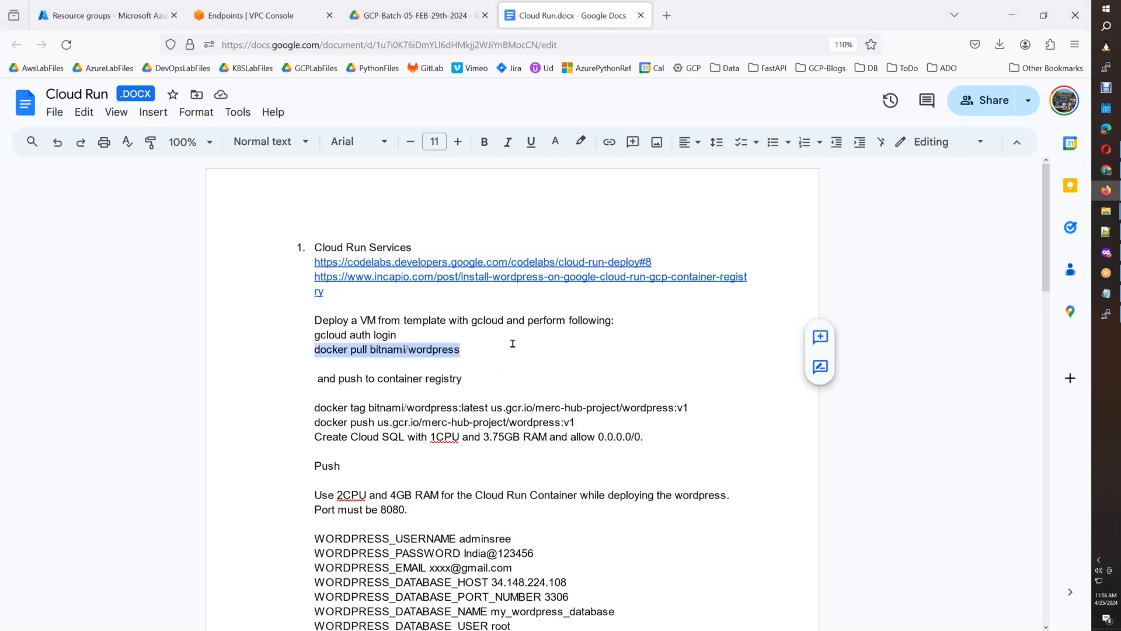
click(623, 325)
key(Return)
key(ctrl+v)
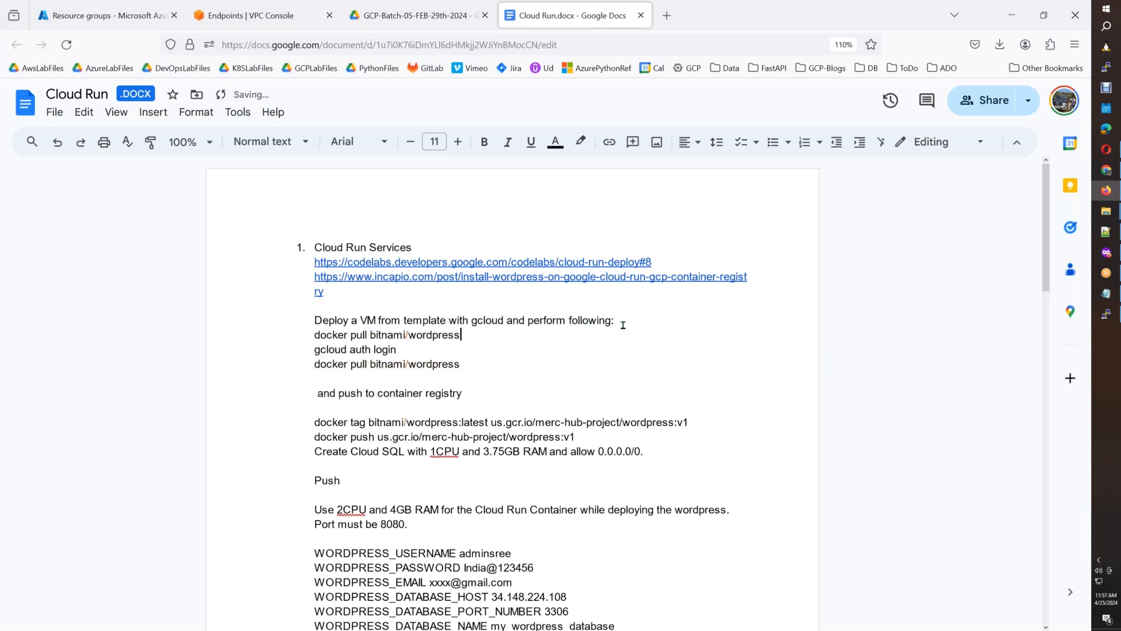
Copy "gcloud auth login" from the Cloud Run notes, run it in the docker-host terminal and answer Y to continue.
drag(397, 350, 316, 350)
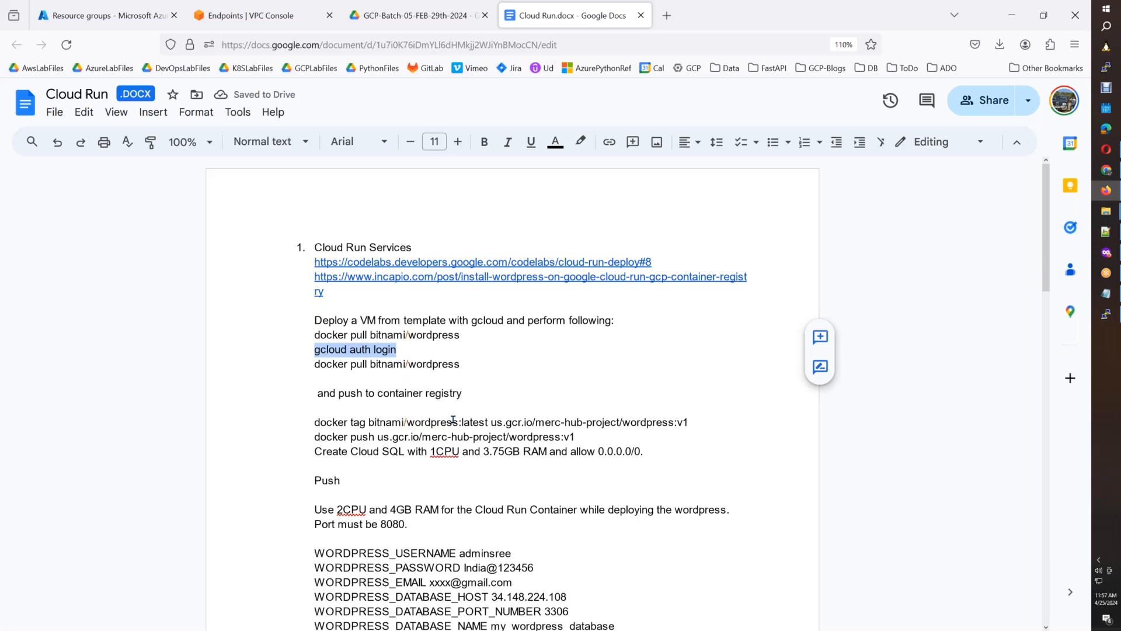
key(alt+Tab)
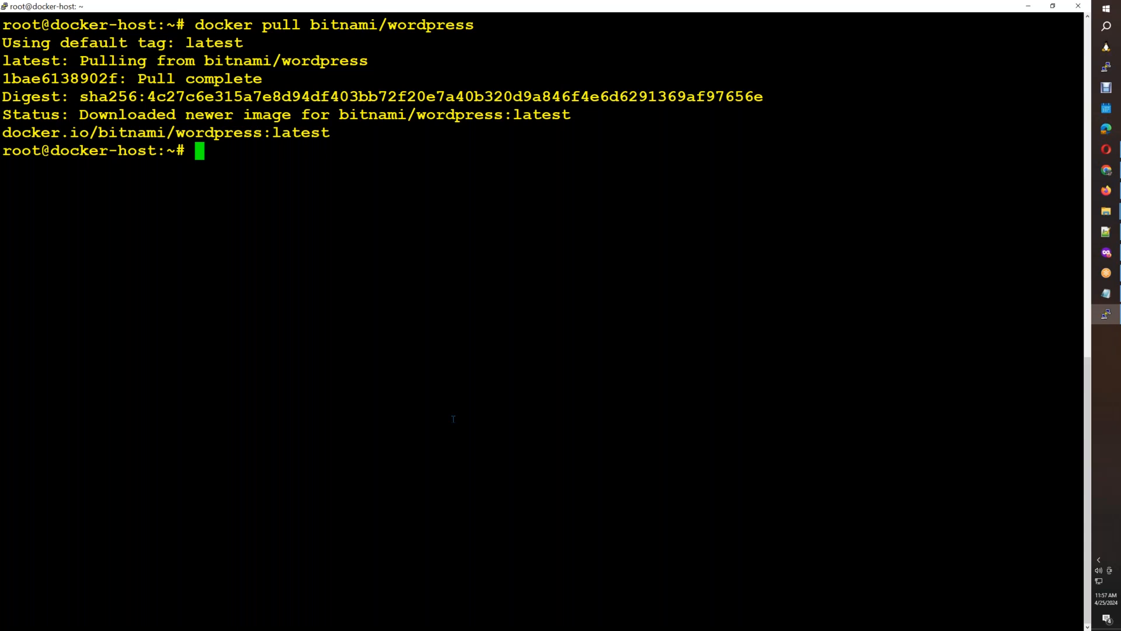
right_click(453, 418)
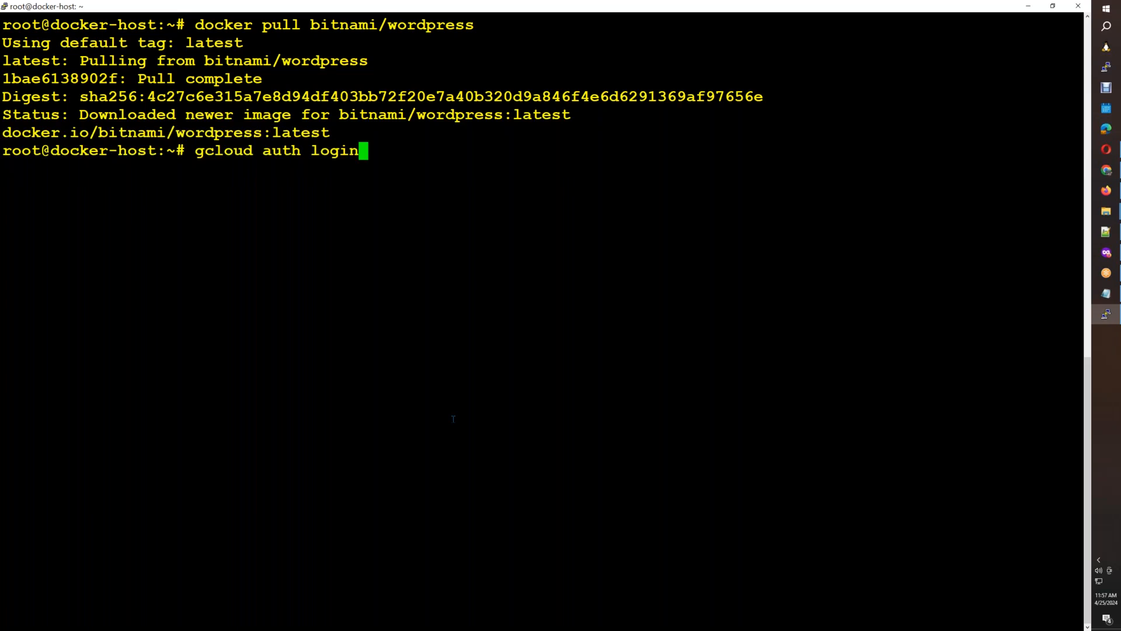
key(Return)
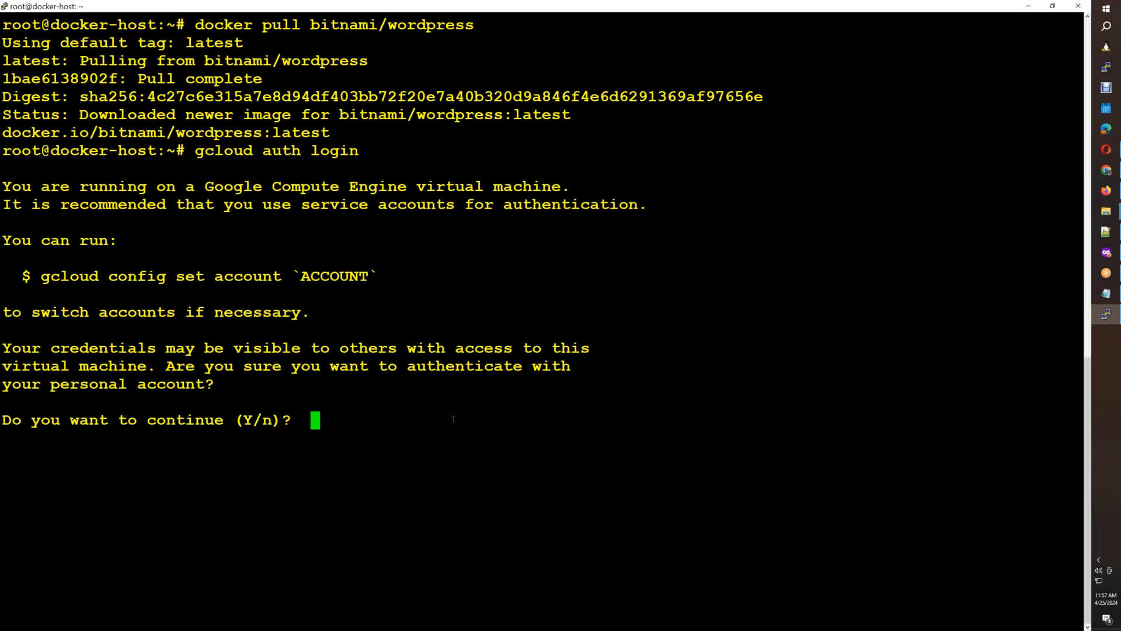
text(Y)
key(Return)
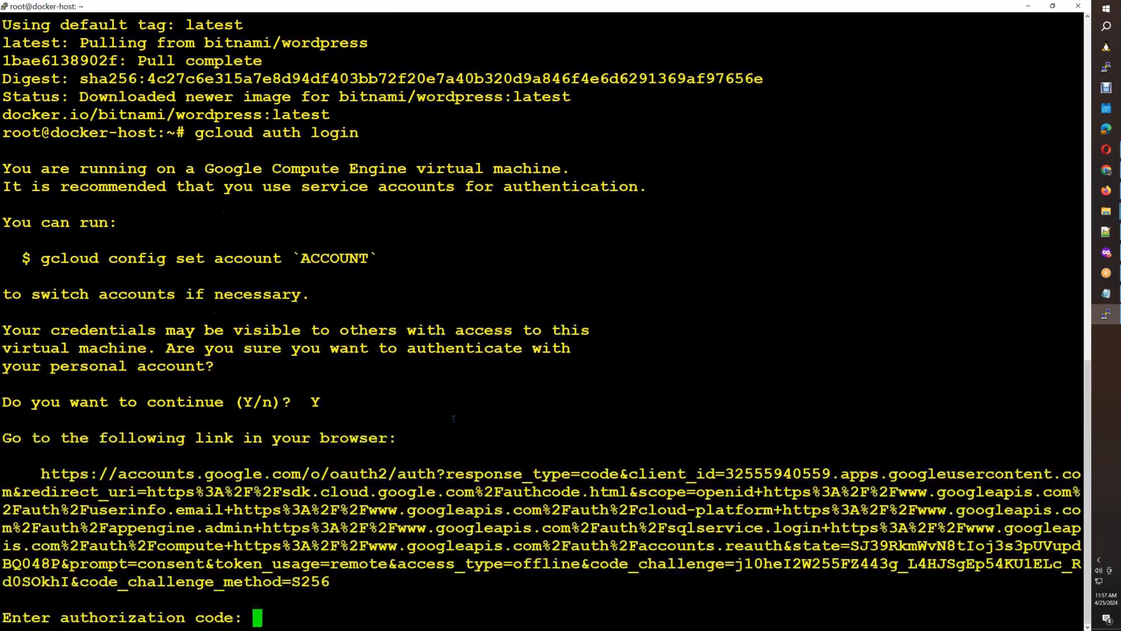
Open the terminal's sign-in link in a new tab of the private Firefox window, choose the listed account and allow Google Cloud SDK access.
drag(41, 473, 330, 581)
click(1106, 252)
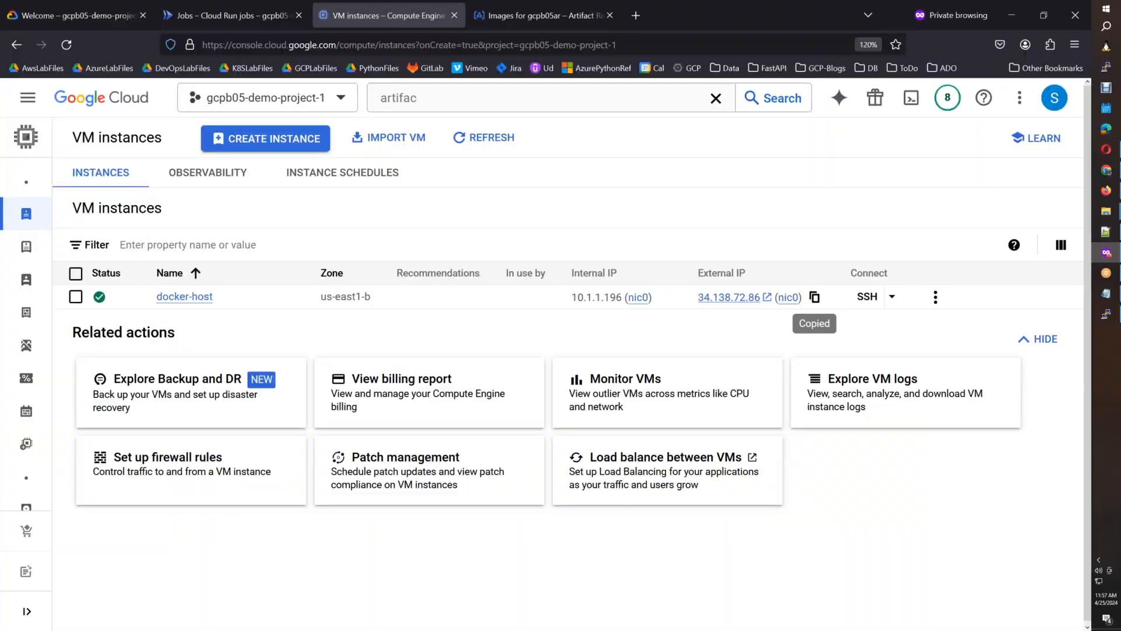
click(636, 18)
key(ctrl+v)
key(Return)
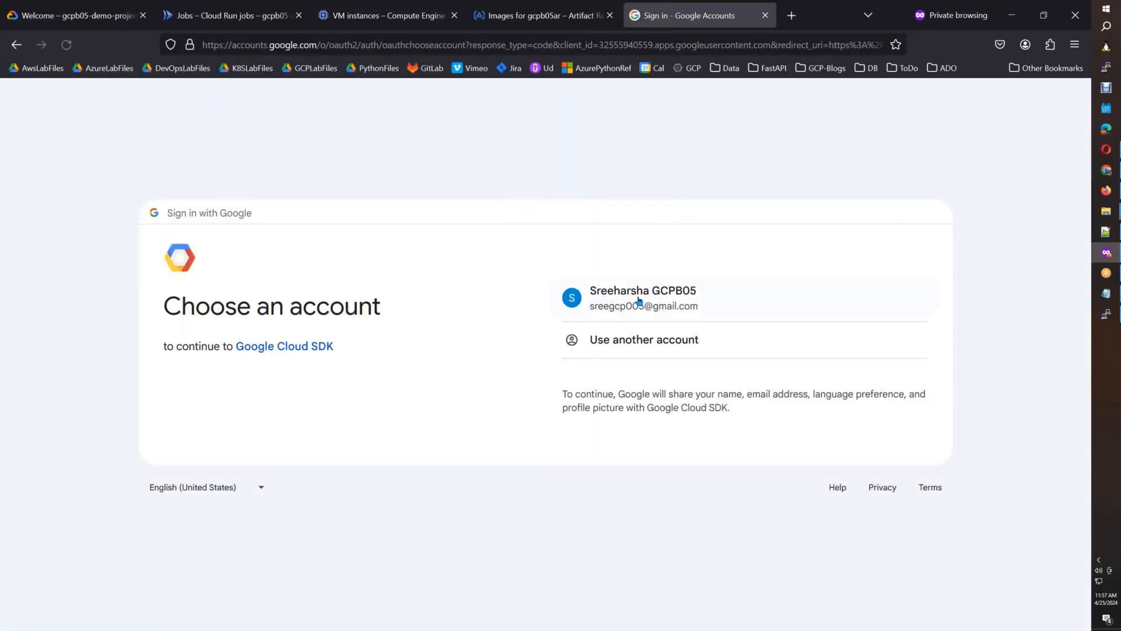
click(638, 299)
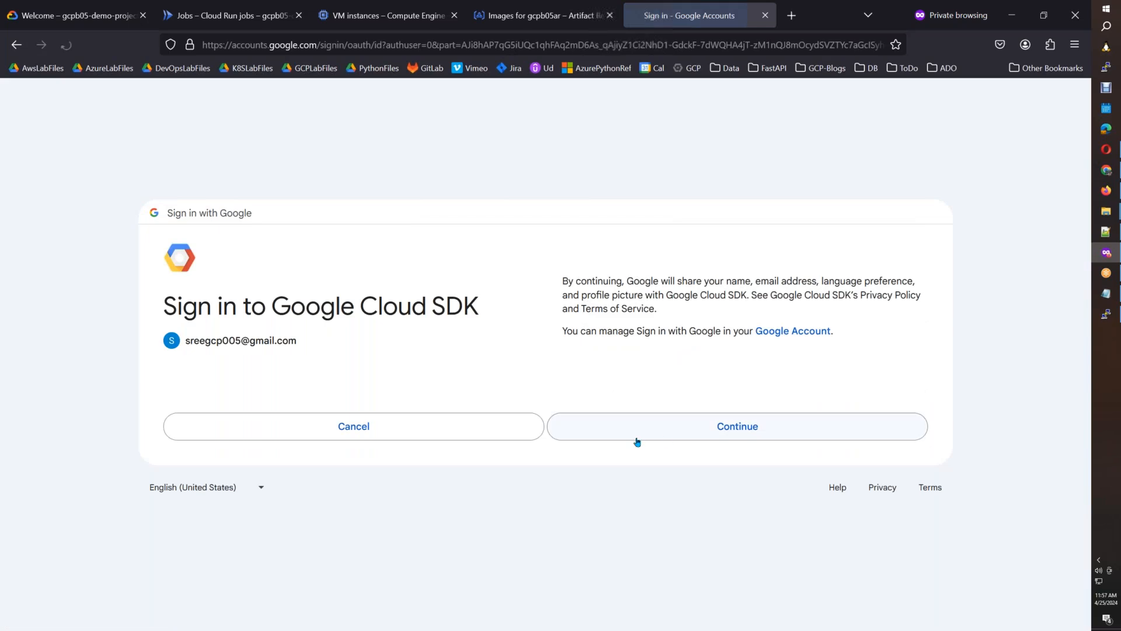
click(664, 440)
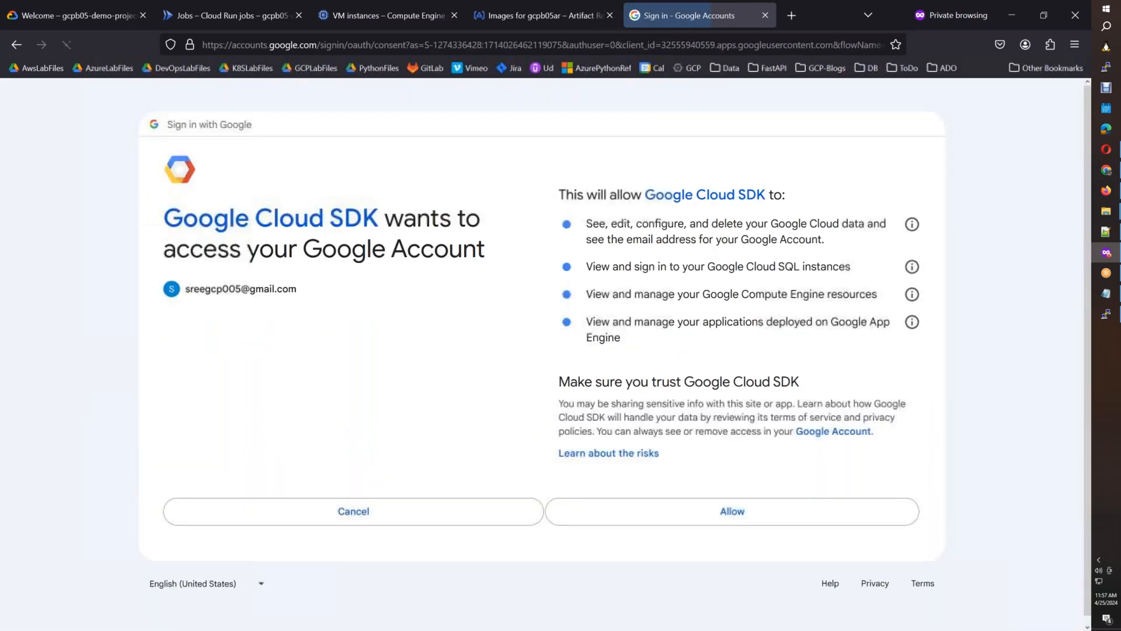
click(678, 514)
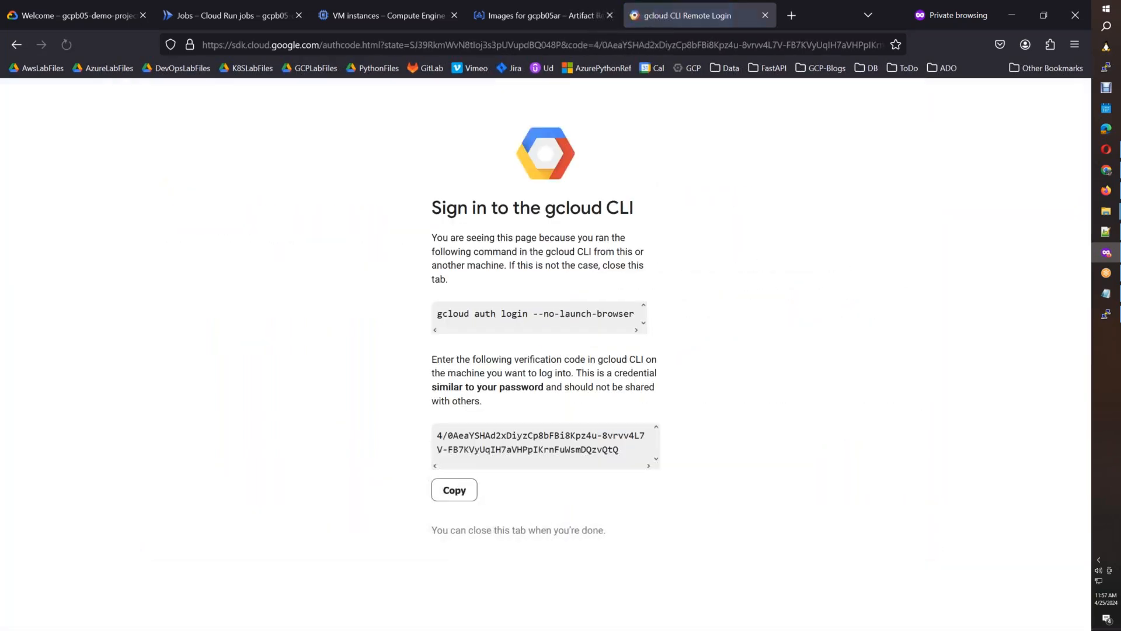
Copy the gcloud CLI verification code and submit it as the authorization code in the docker-host terminal.
click(466, 490)
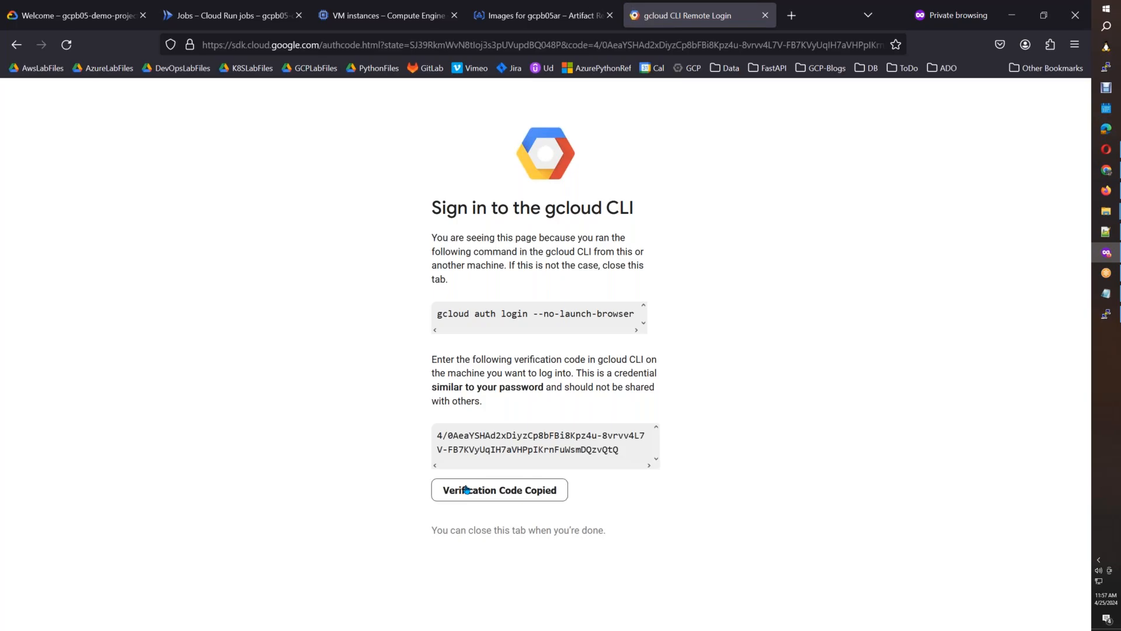
key(alt+Tab)
right_click(466, 490)
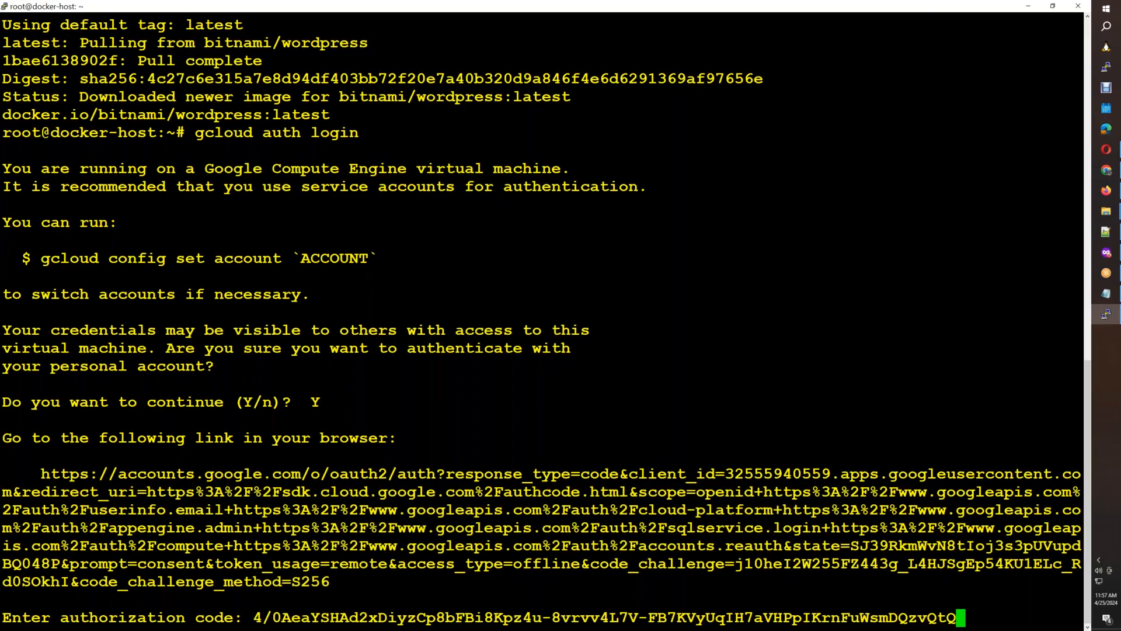
key(Return)
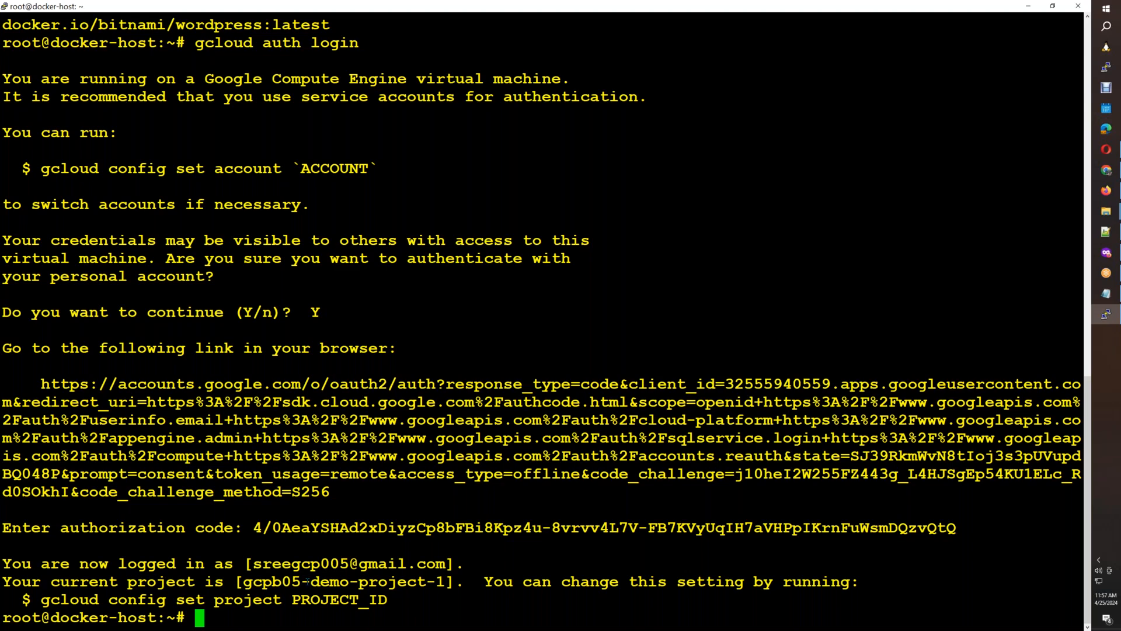
Clear the terminal, list the local images with docker images, and add a few blank prompt lines.
key(ctrl+l)
text(docker images)
key(Return)
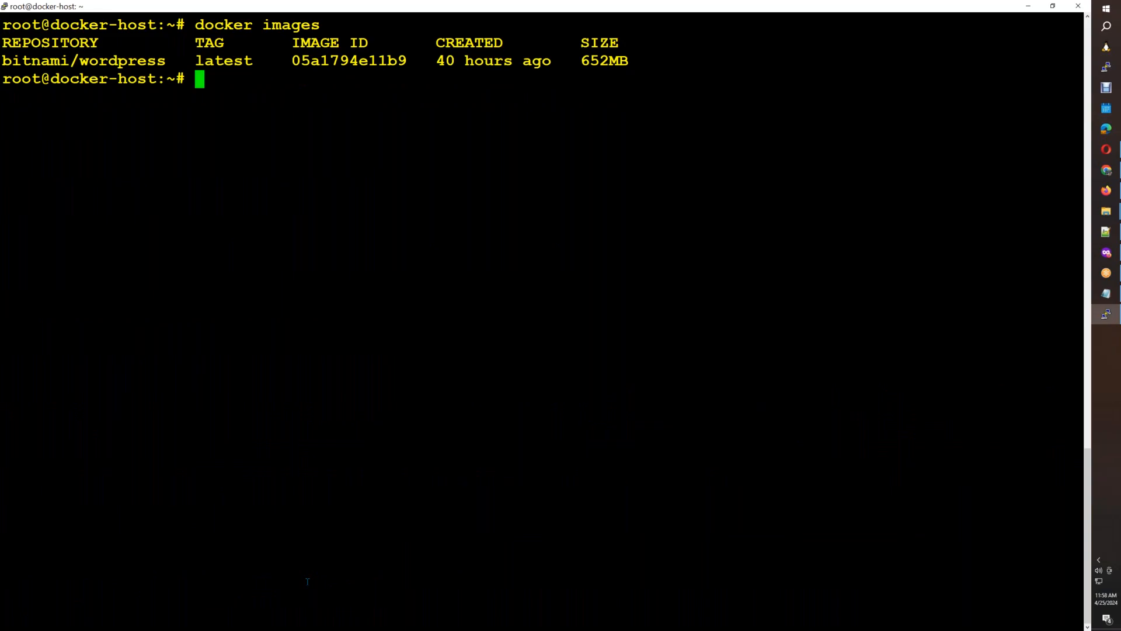
key(Return)
key(Return)
key(Return)
Copy the gcpb05ar repository path from Artifact Registry, paste it below the Notepad notes, and write "docker tag" on the line above it.
key(alt+Tab)
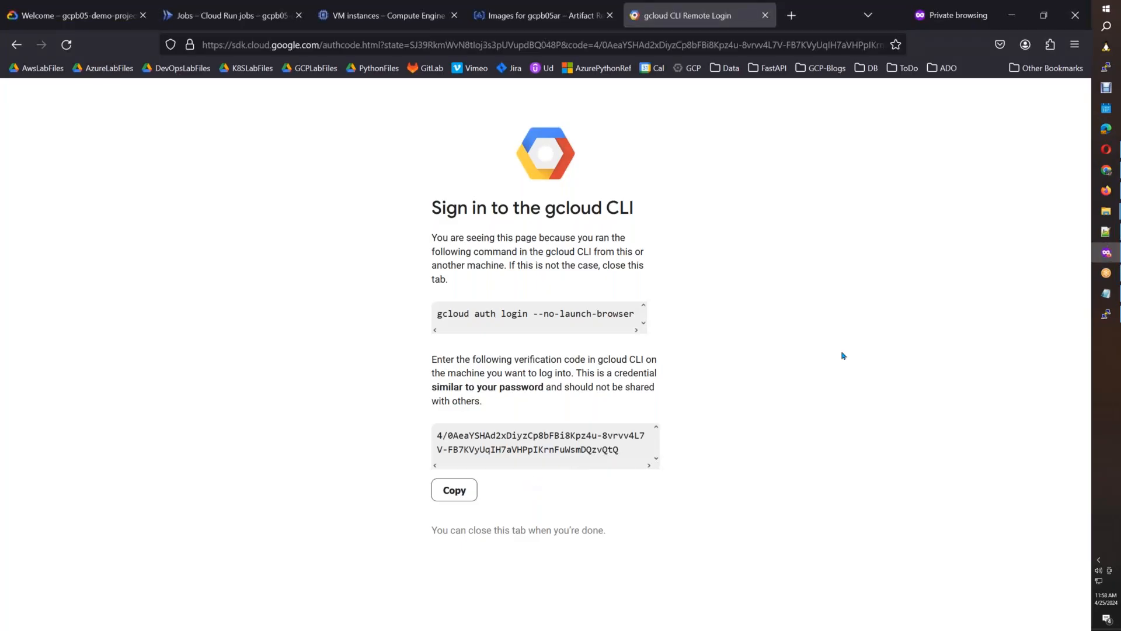
click(513, 23)
click(456, 187)
click(1112, 295)
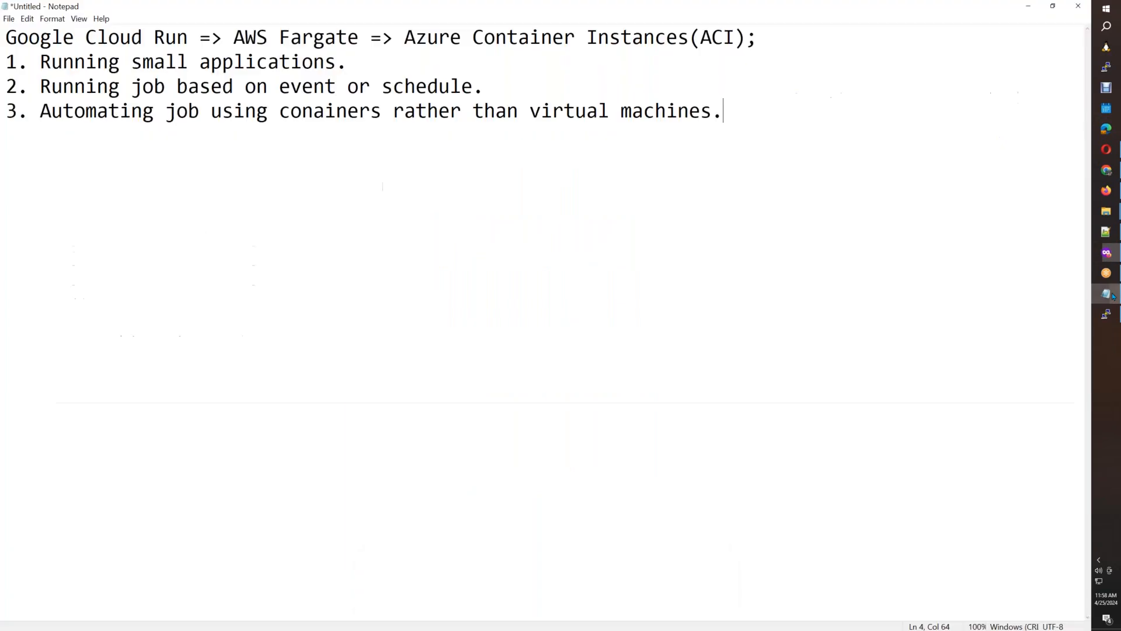
key(Return)
key(Return)
key(Return)
key(Return)
key(ctrl+v)
key(Up)
text(docker tag)
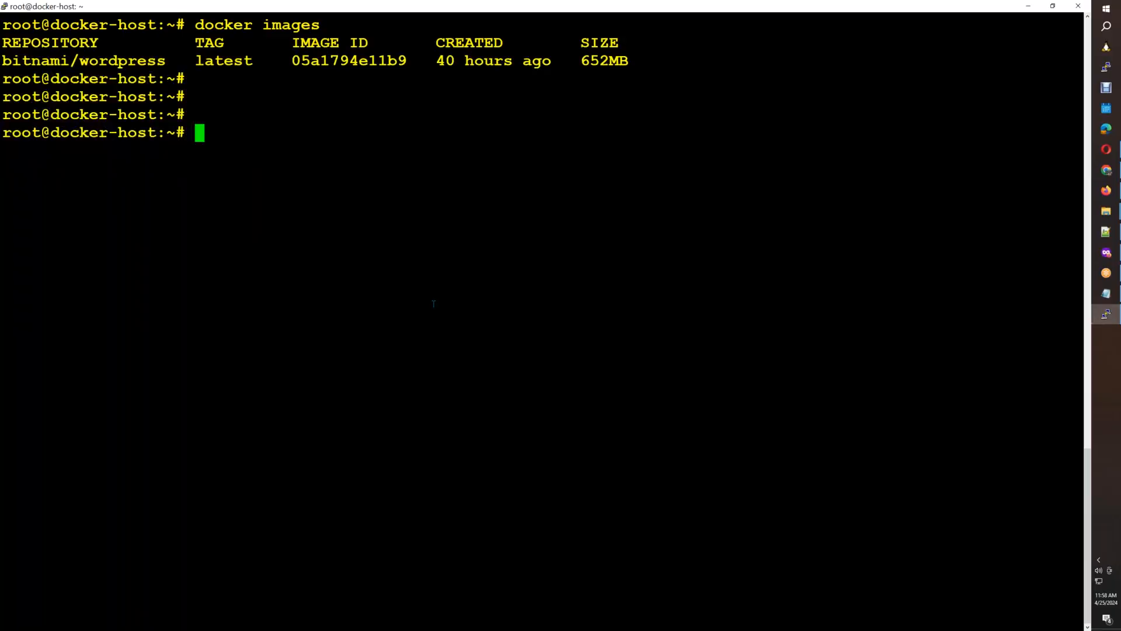
Run docker images on docker-host, copy the bitnami/wordpress name into the Notepad docker tag command, and append ":latest".
text(docker images)
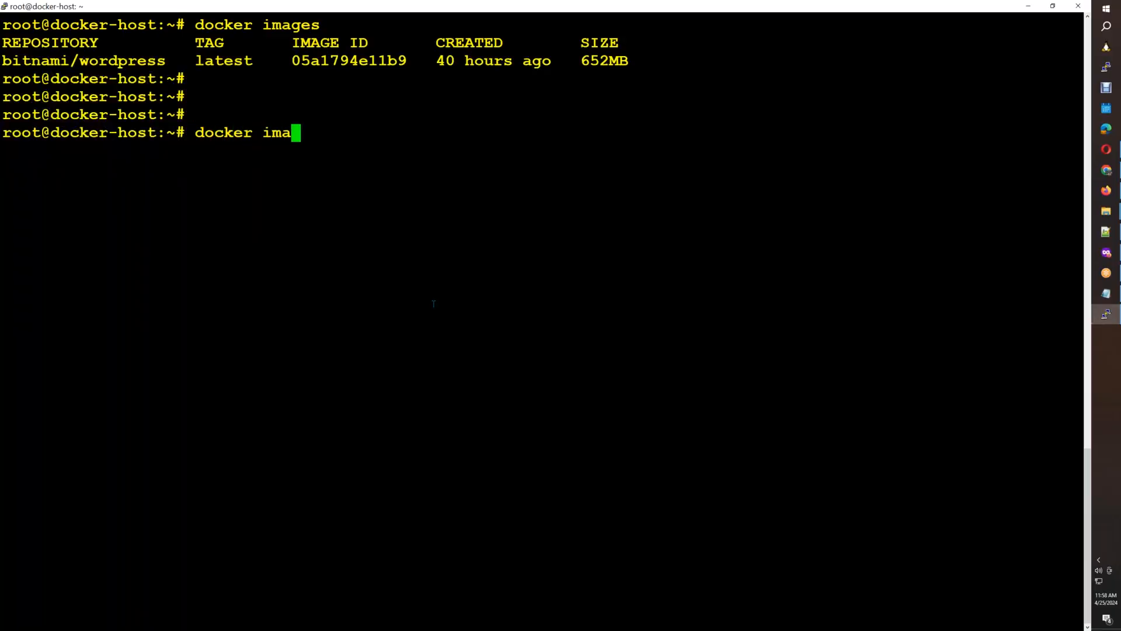
key(Return)
double_click(114, 172)
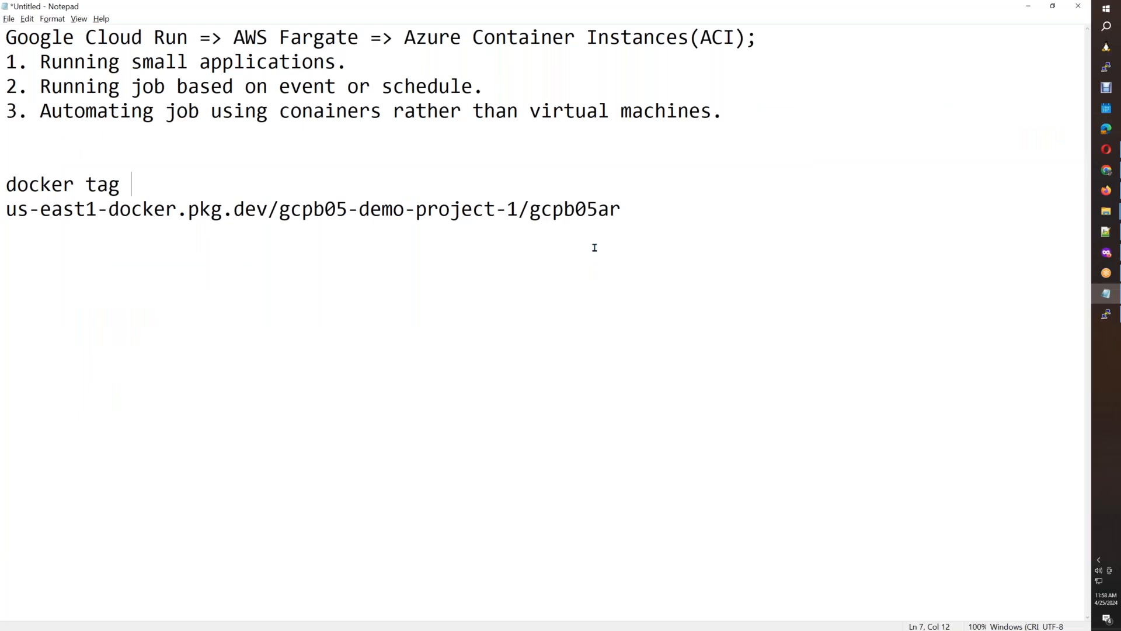
key(ctrl+v)
text(:latest)
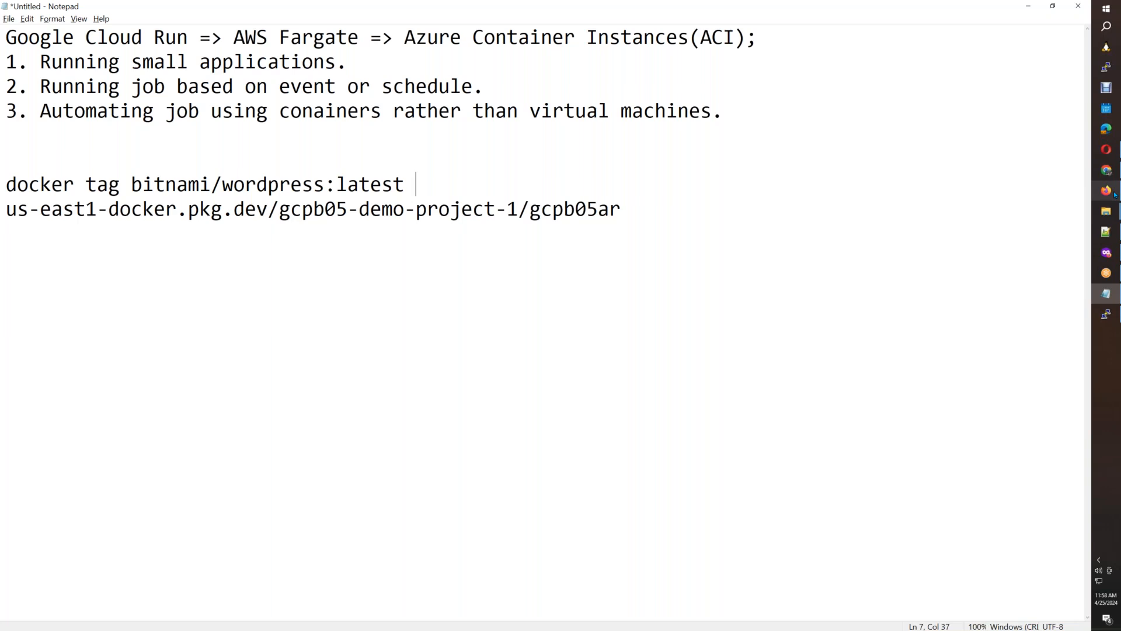
Copy the fastapi image's pull-by-tag command from Artifact Registry and paste it into Notepad below the repository path.
mouse_move(1115, 195)
click(1045, 186)
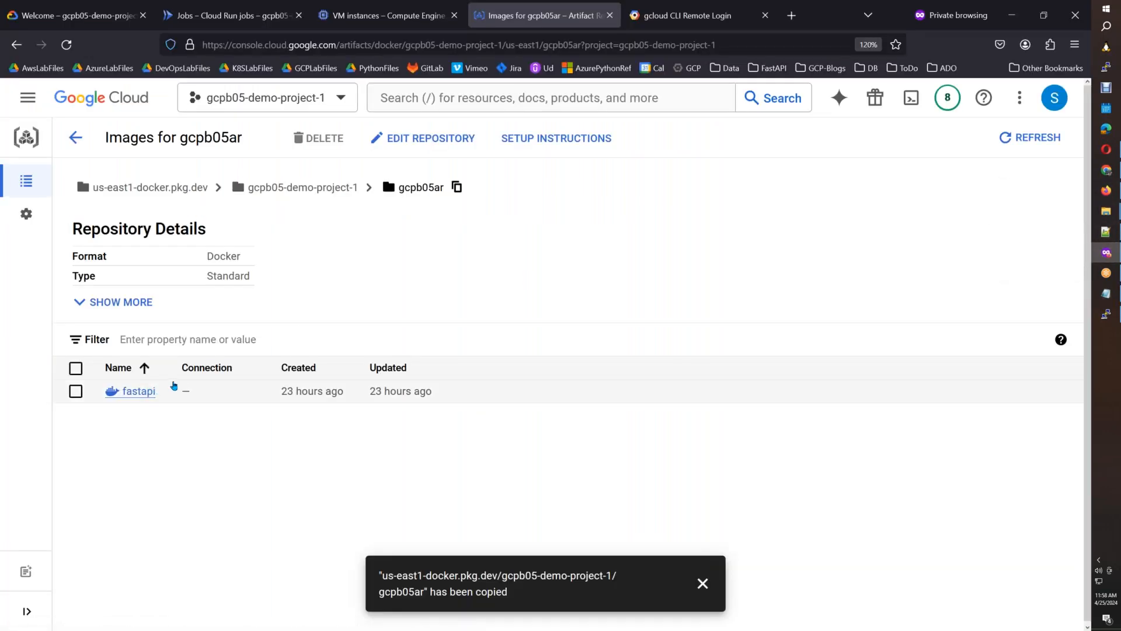
click(173, 387)
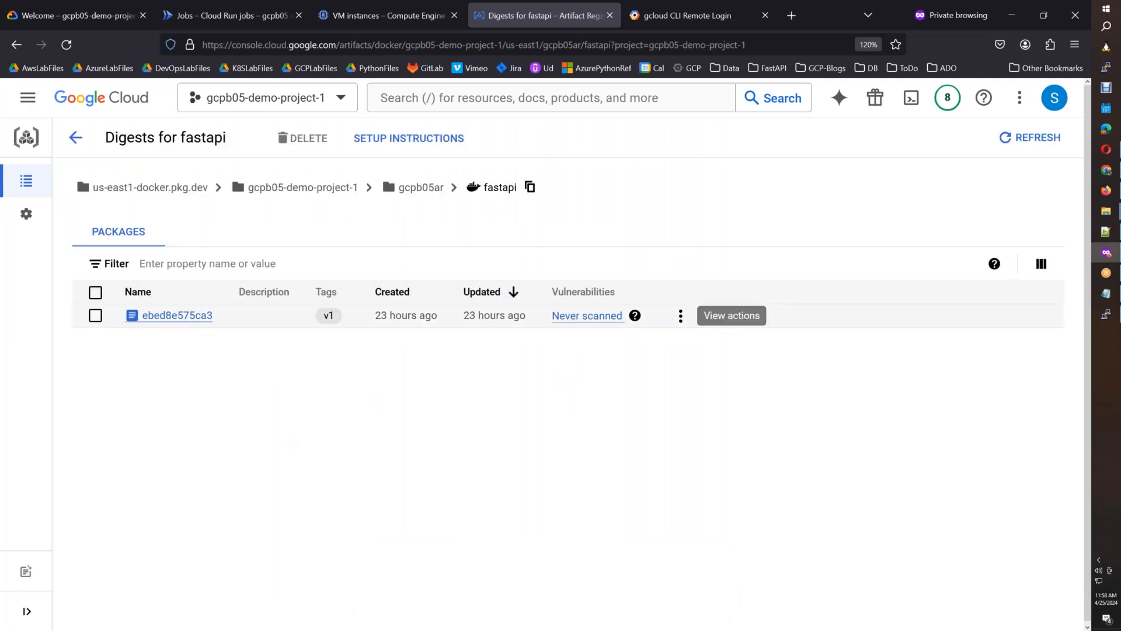
click(680, 316)
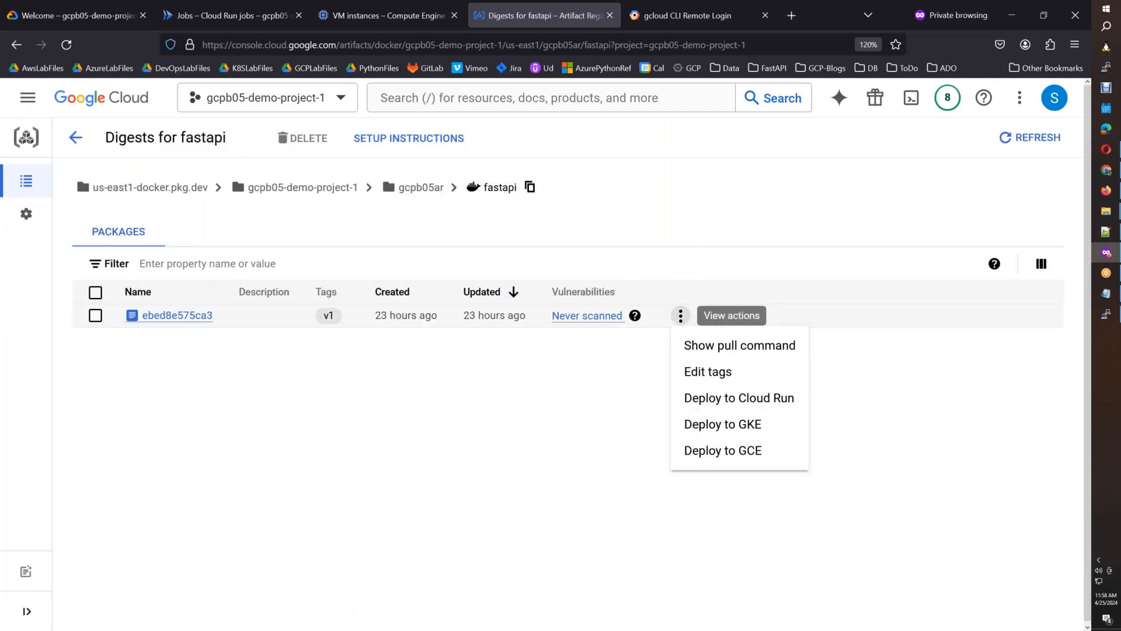
click(713, 349)
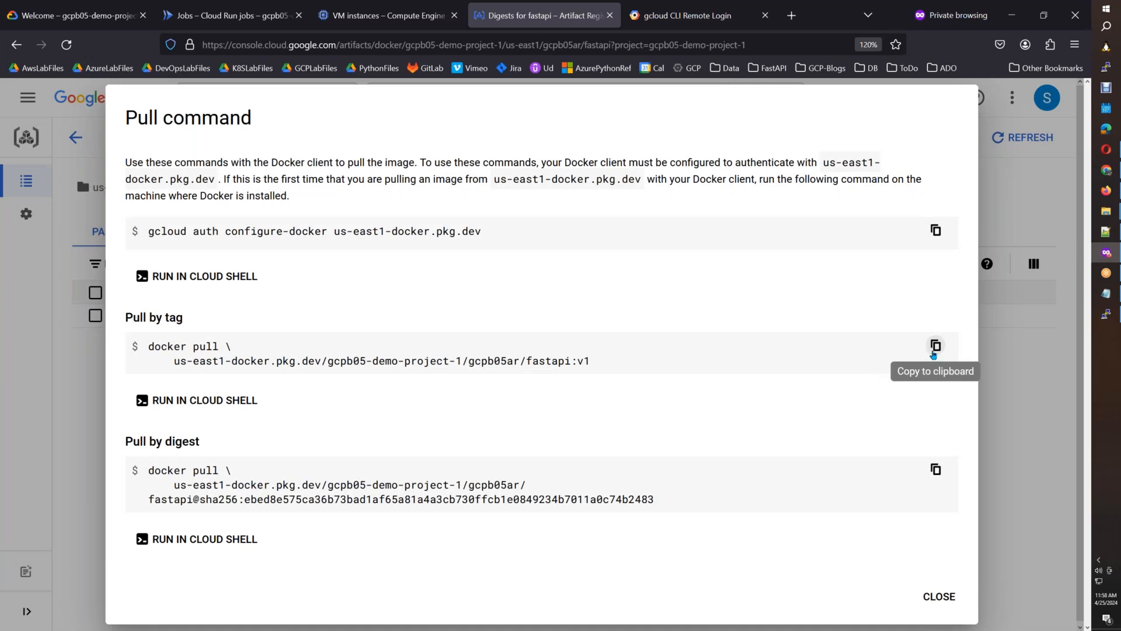
click(934, 349)
key(alt+Tab)
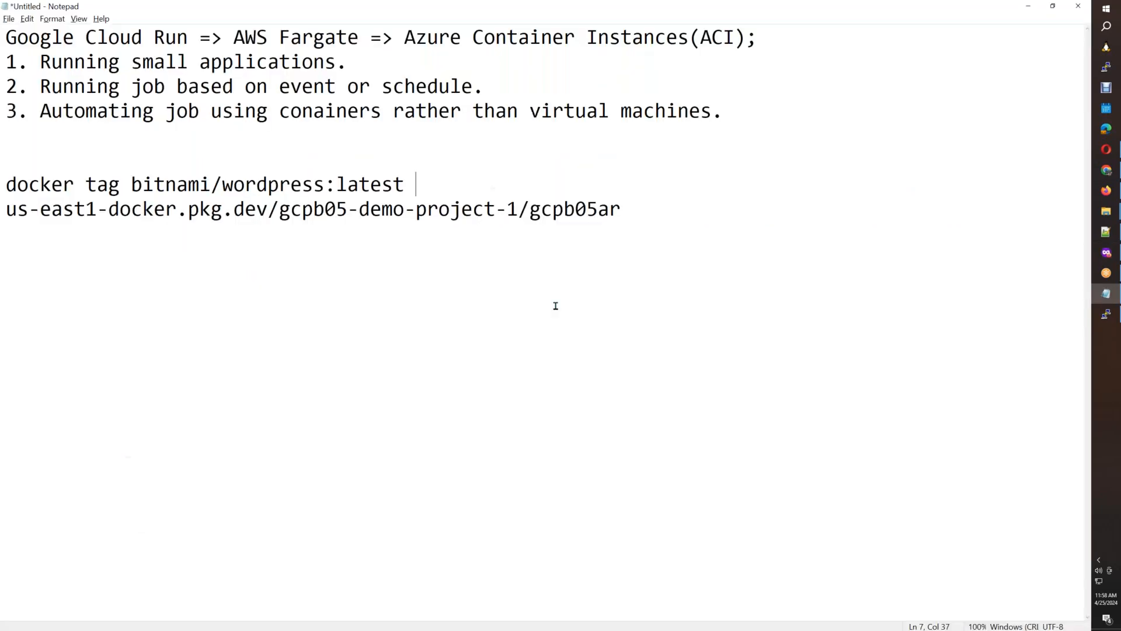
key(Return)
key(Return)
key(ctrl+v)
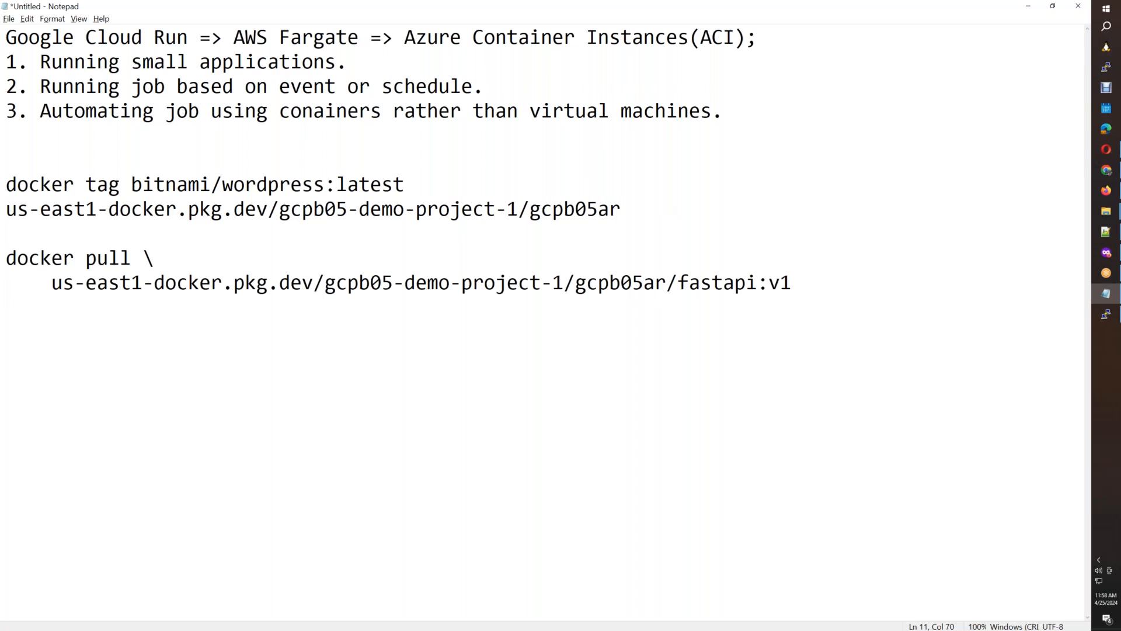
Move the full fastapi:v1 image path to the end of the docker tag command and delete the leftover "docker pull \" line.
drag(797, 283, 54, 284)
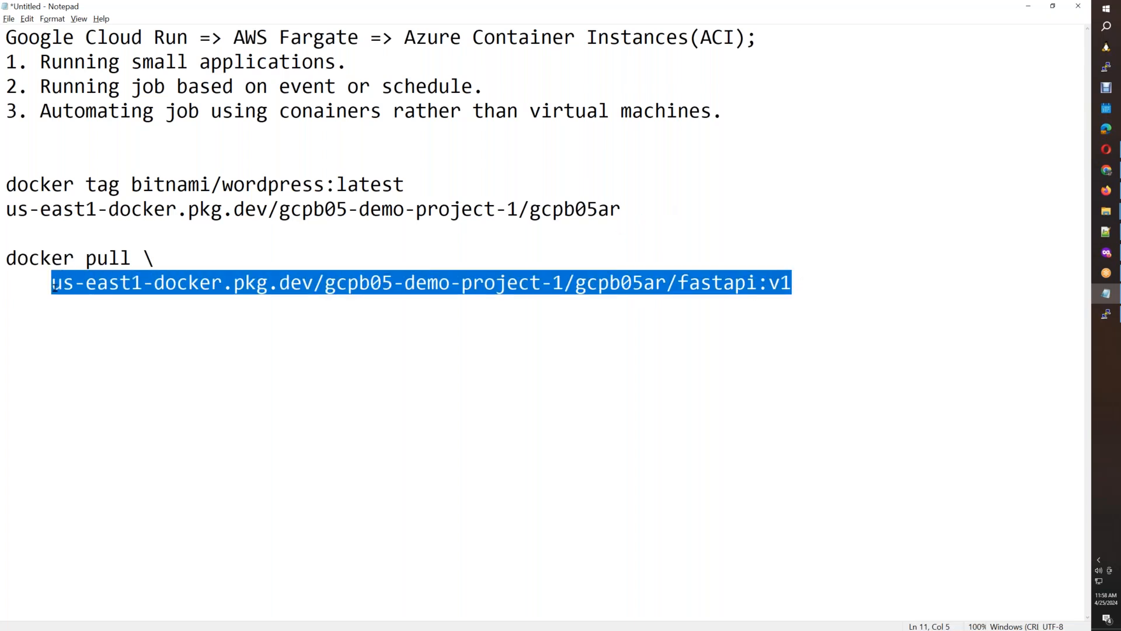
key(ctrl+x)
click(432, 185)
key(ctrl+v)
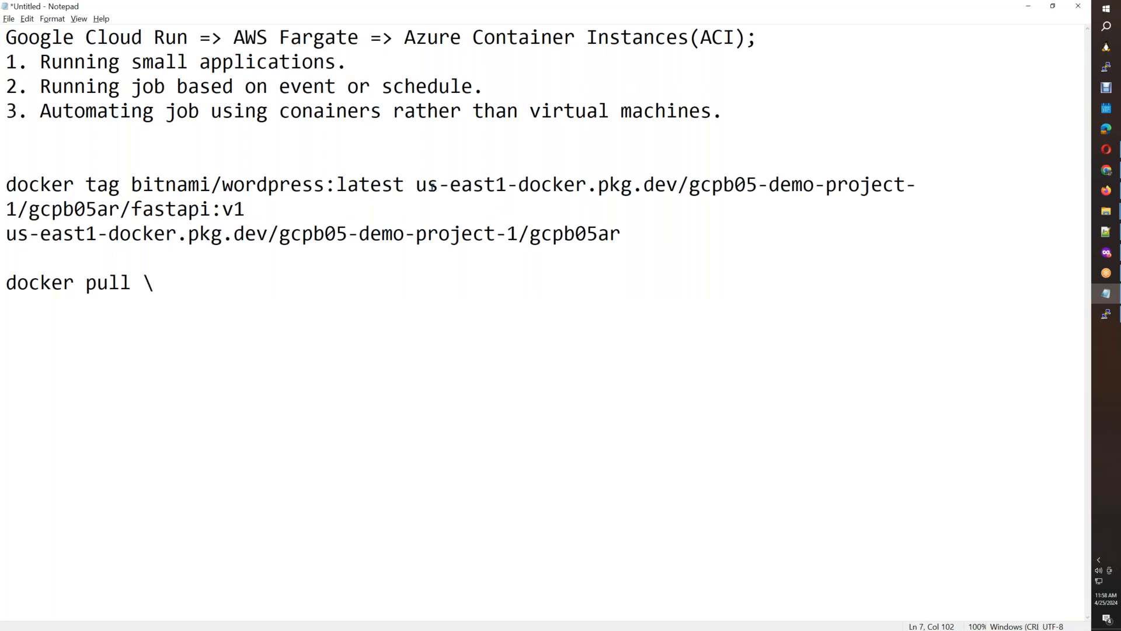
drag(153, 299, 6, 283)
key(BackSpace)
Replace "fastapi:v1" in the docker tag target with "wordpress:latest" and add blank lines below the command.
click(264, 212)
key(BackSpace)
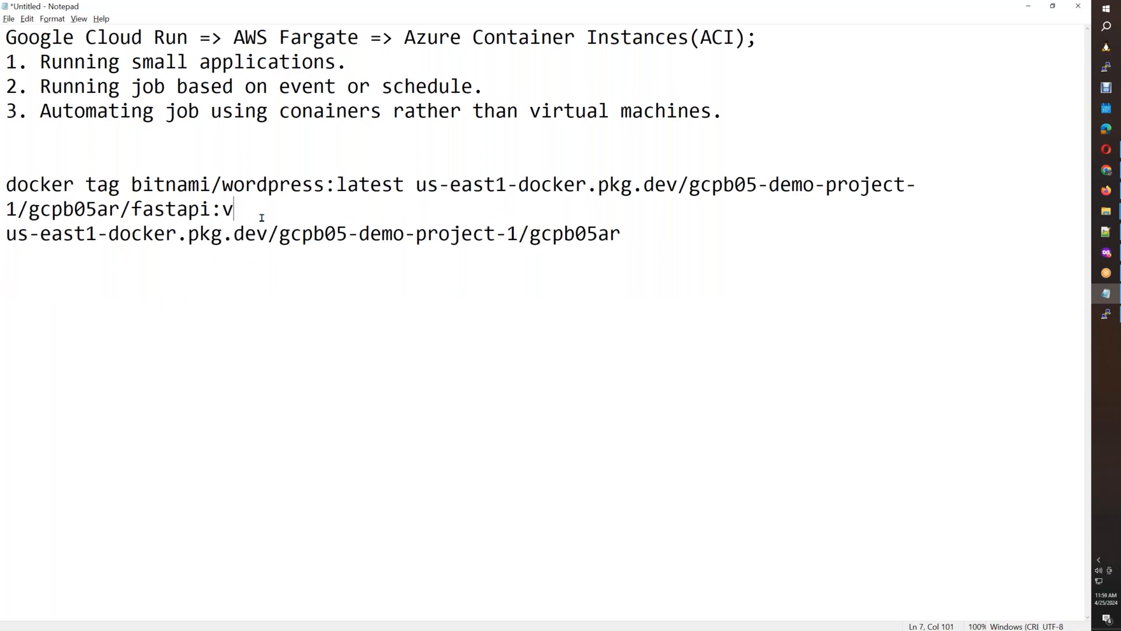
text(1)
key(Return)
key(Return)
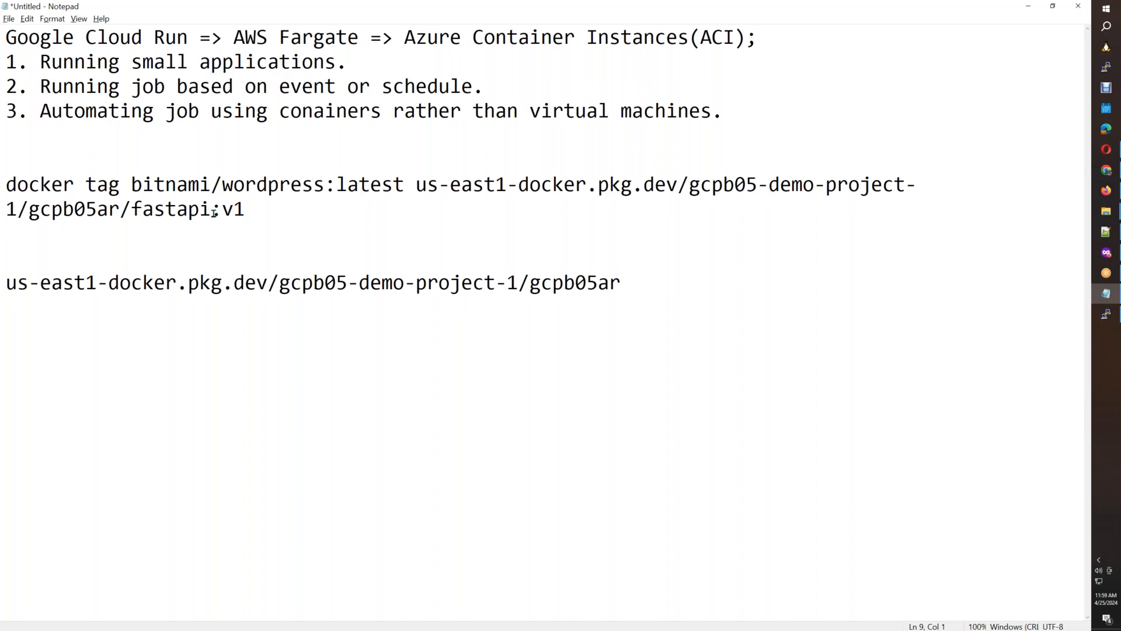
drag(404, 185, 134, 212)
key(ctrl+v)
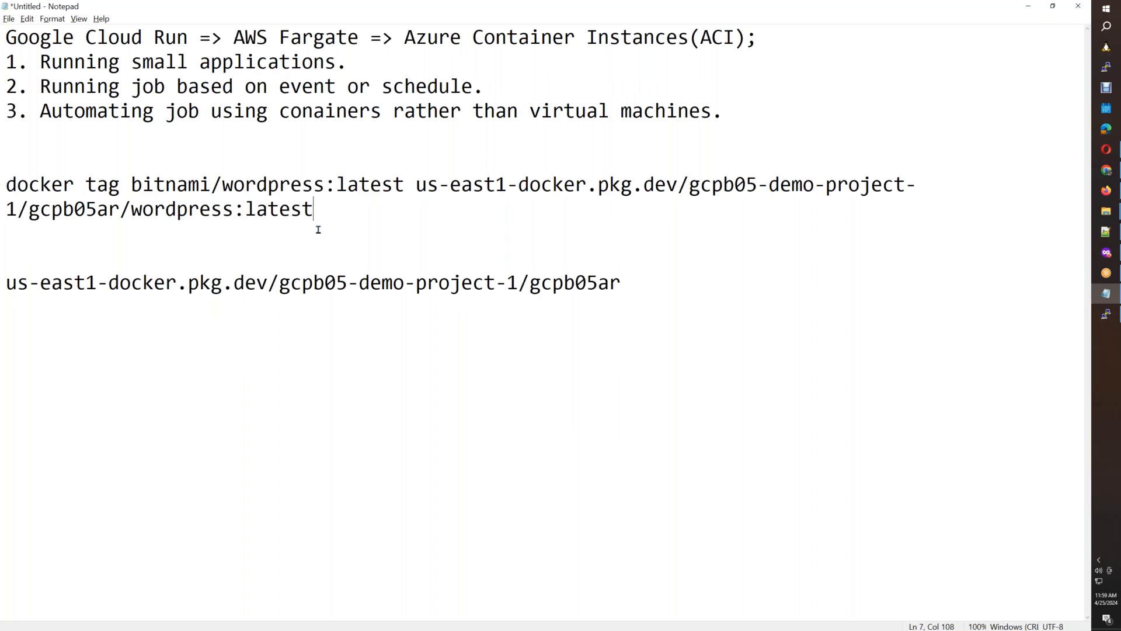
key(Return)
key(Return)
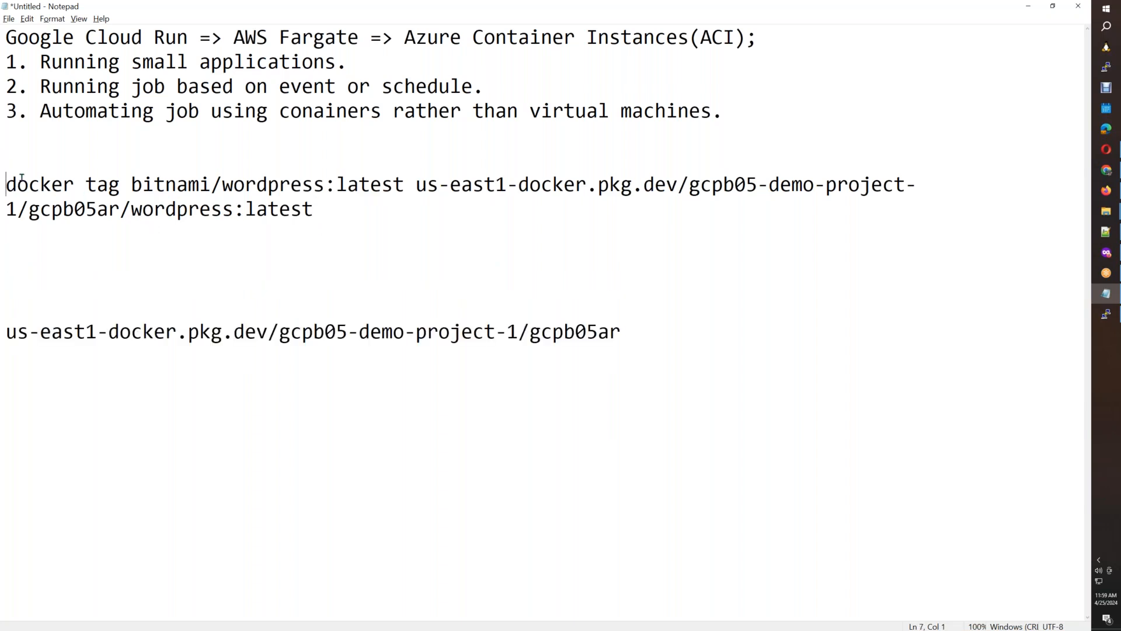
Copy the finished docker tag command from Notepad and run it in the docker-host terminal.
drag(6, 185, 312, 224)
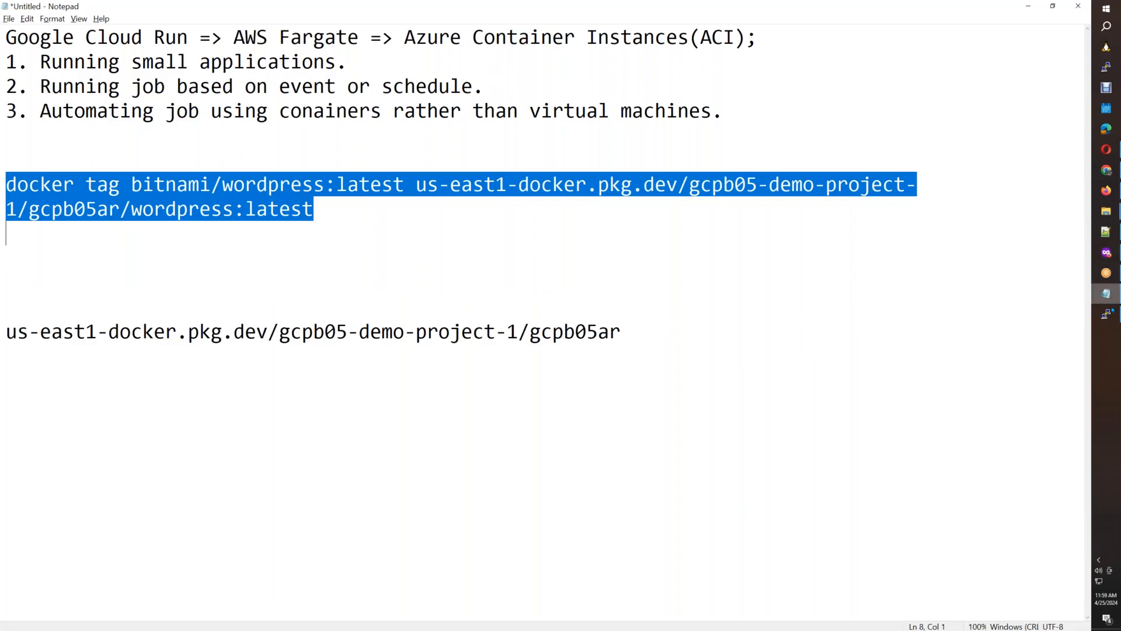
click(1105, 314)
right_click(573, 296)
key(Return)
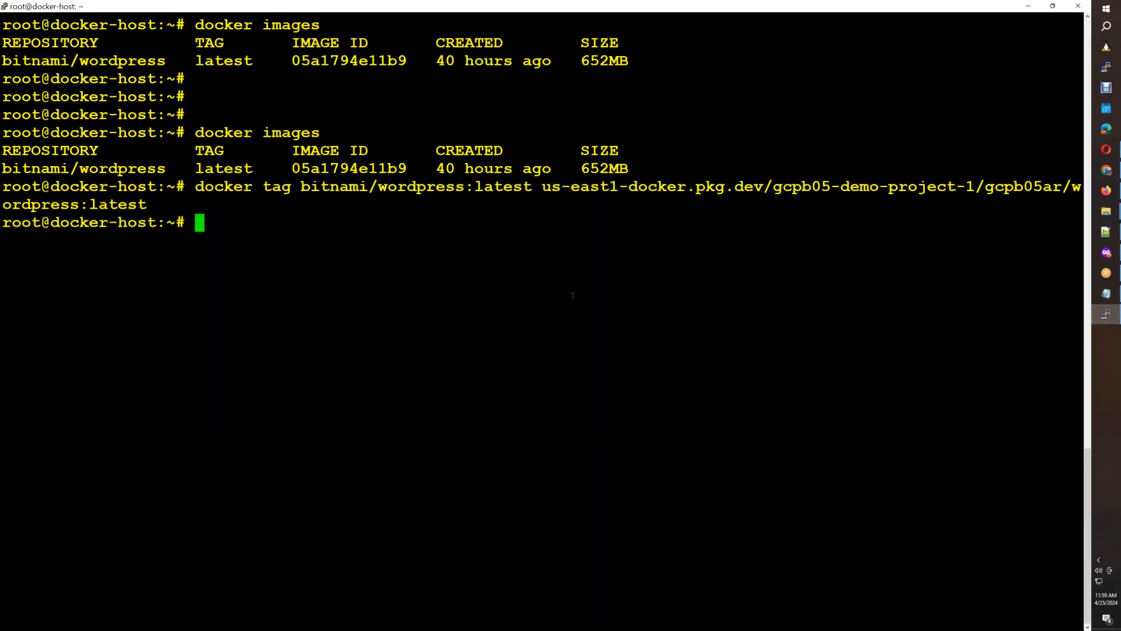
List the local Docker images in the docker-host terminal with docker images.
key(Return)
text(docker images)
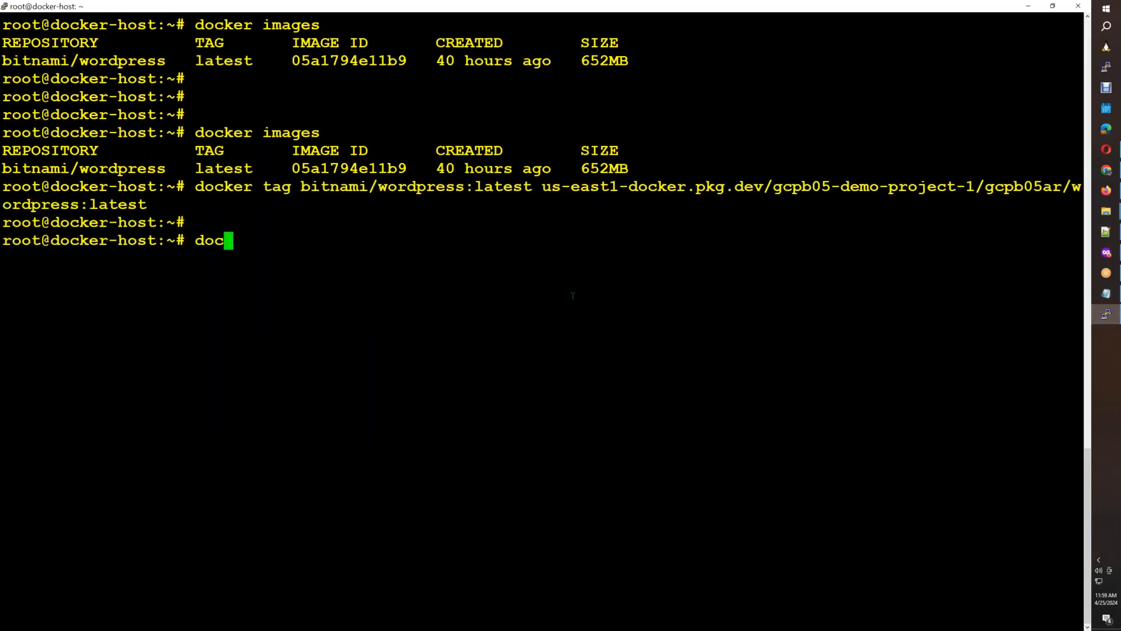
key(Return)
text(do)
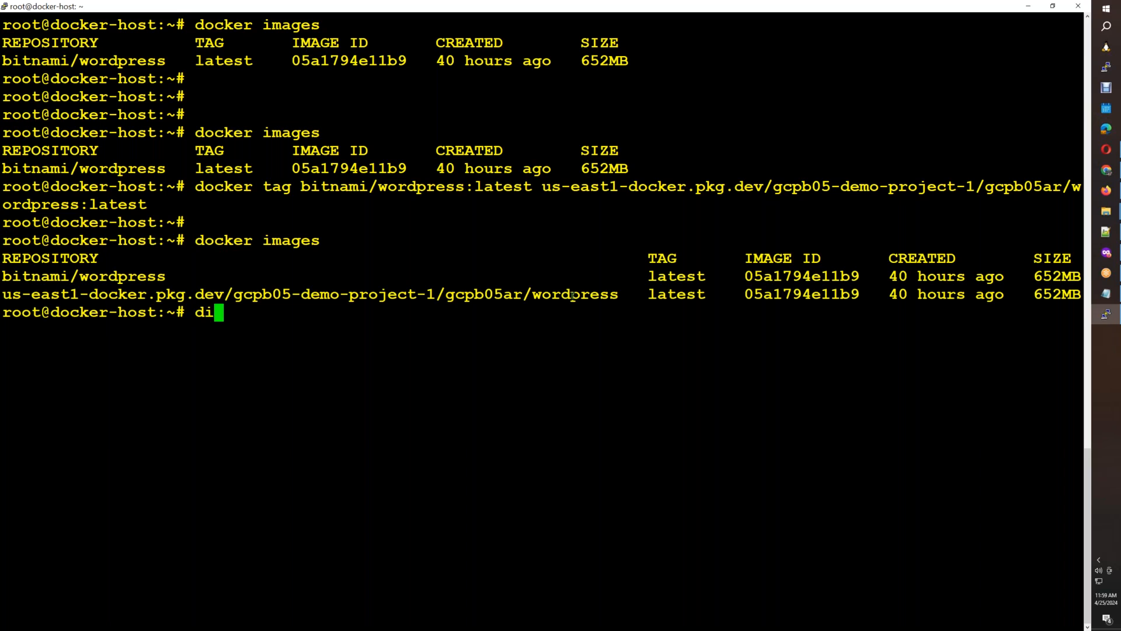
key(BackSpace)
text(ocker)
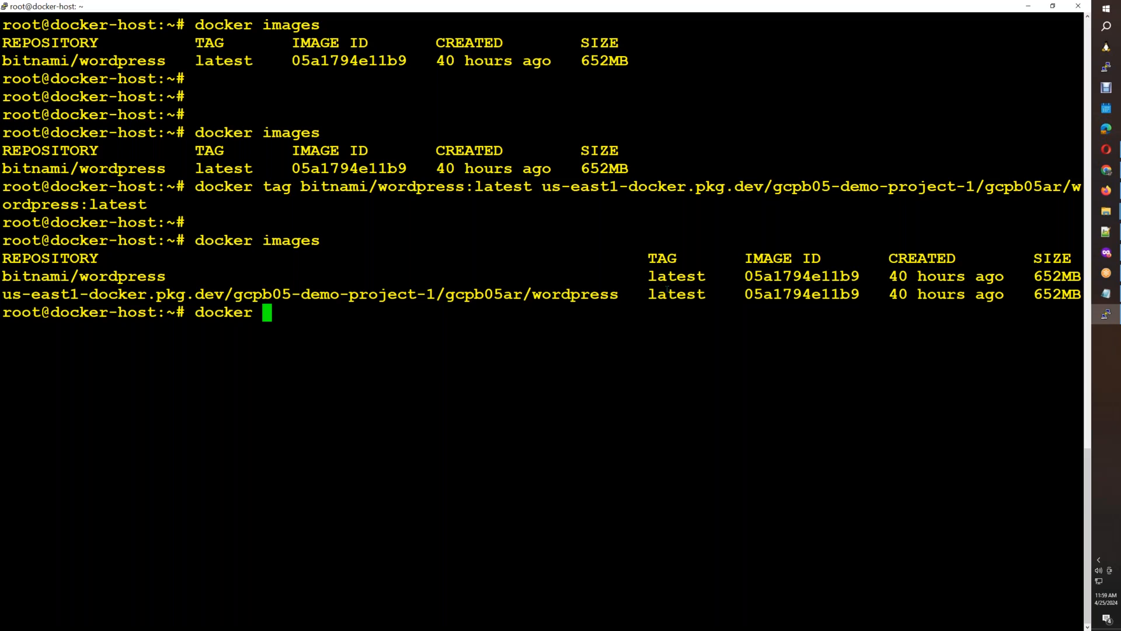
Switch to File Explorer, go to SUREDELETELATER > GCPB05 > FASTPI_DockerBuild and open that folder in VS Code.
click(1107, 213)
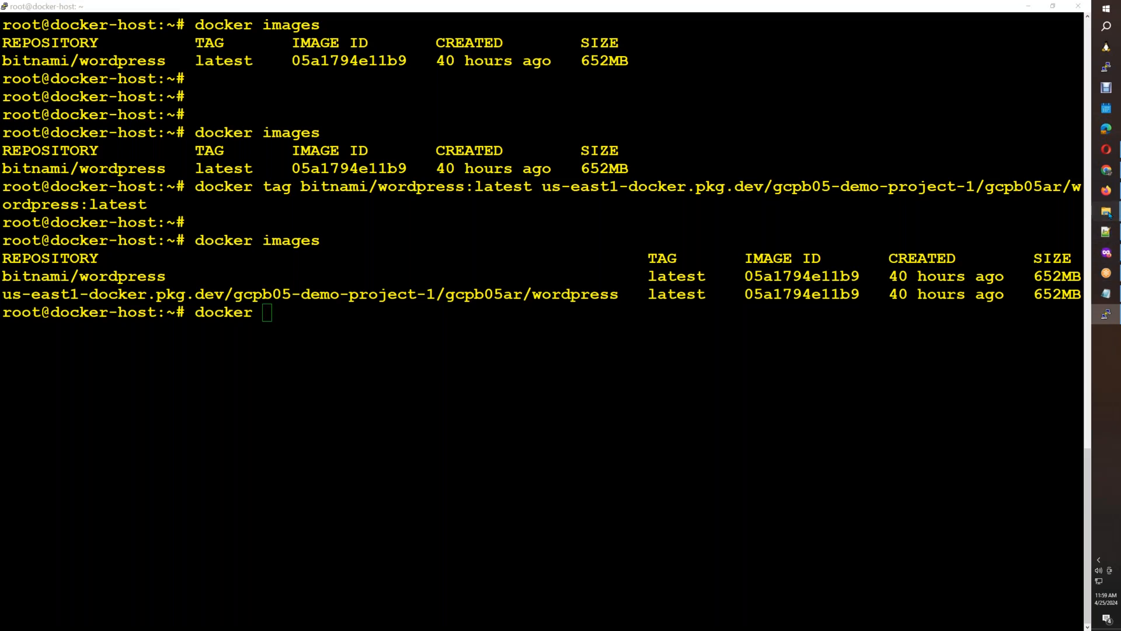
click(1053, 150)
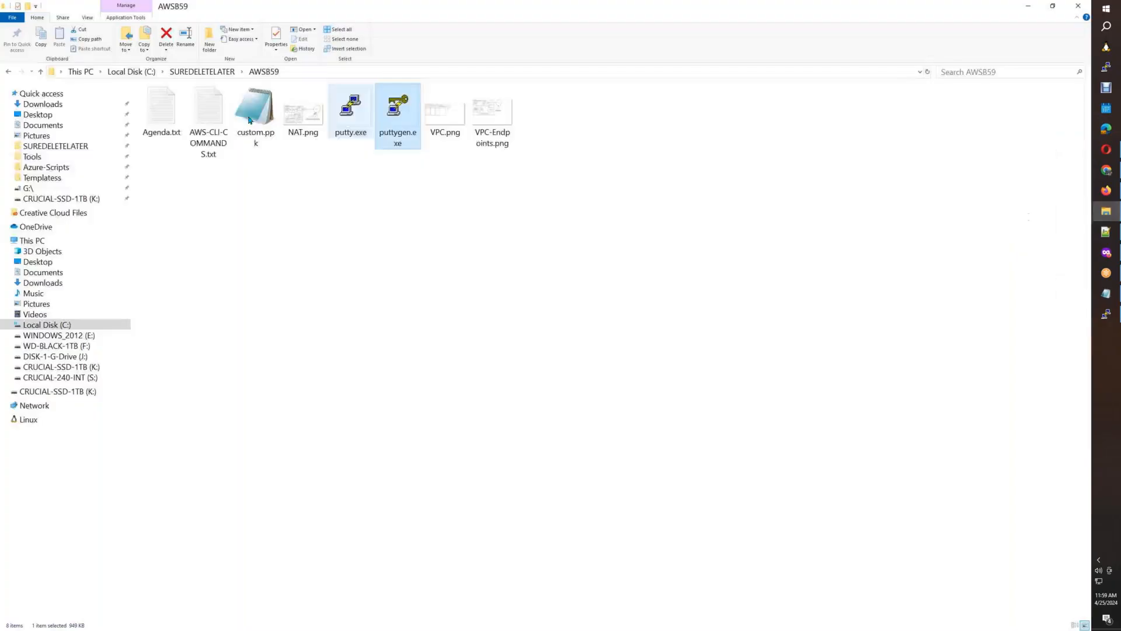
click(70, 151)
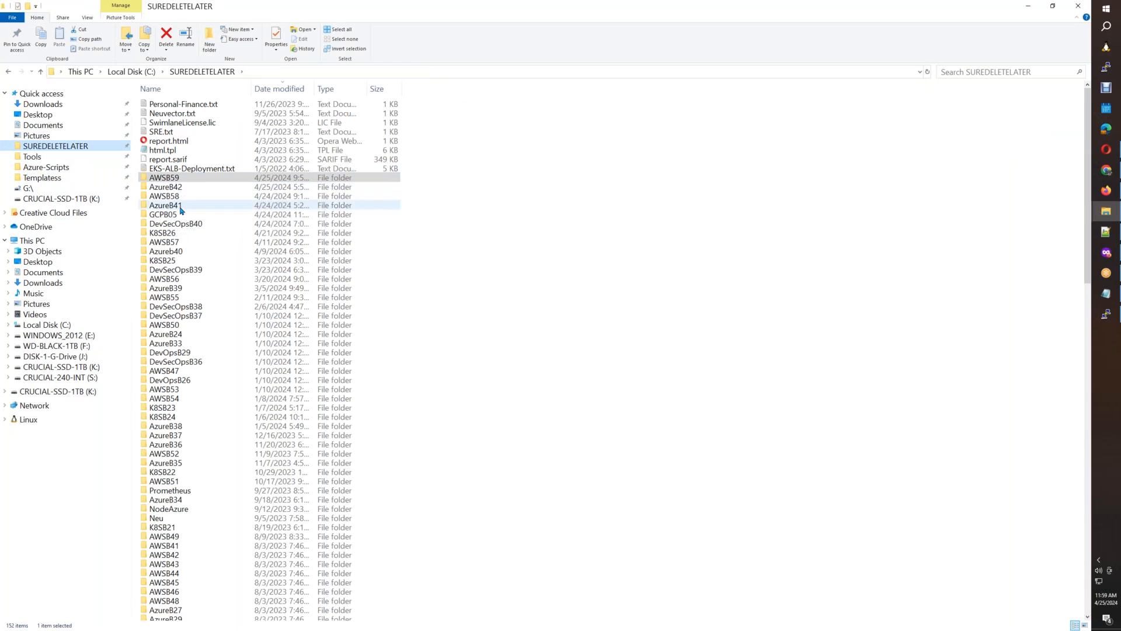
double_click(178, 214)
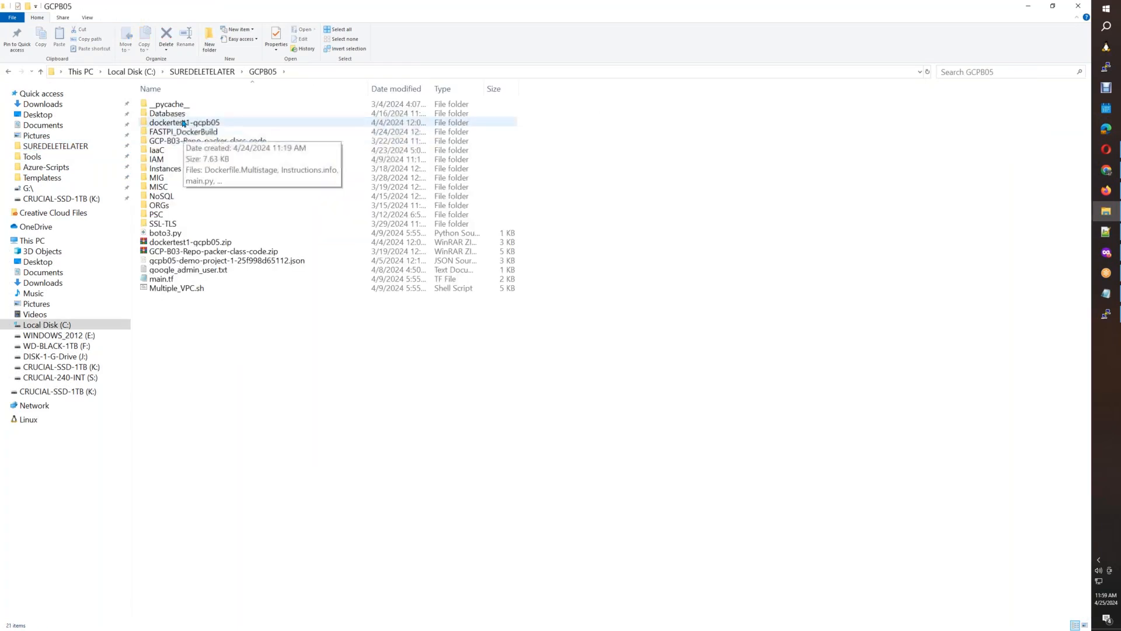
double_click(183, 132)
right_click(199, 266)
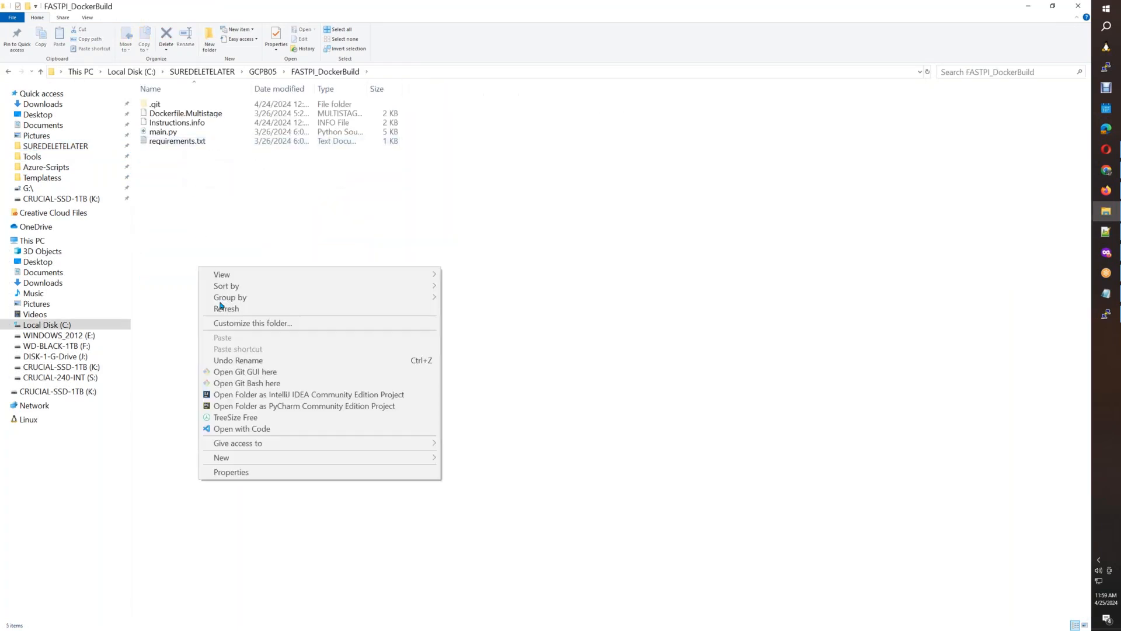
click(257, 428)
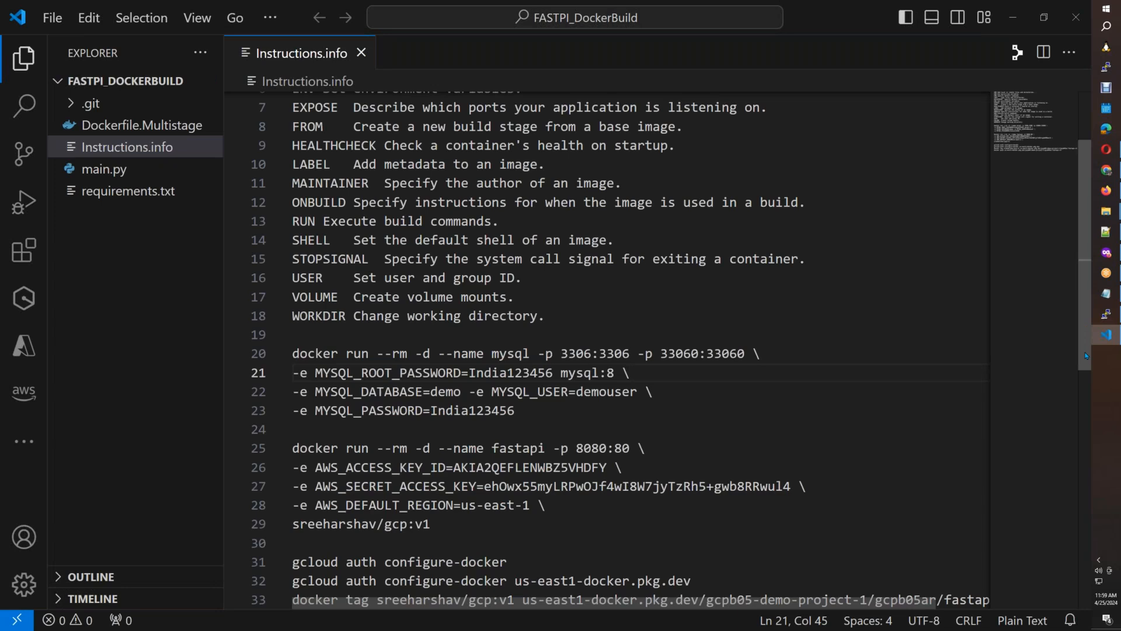
Copy "gcloud auth configure-docker us-east1-docker.pkg.dev" from Instructions.info and paste it over the second "docker pull bitnami/wordpress" line in the Cloud Run document.
scroll(1086, 355, down, 4)
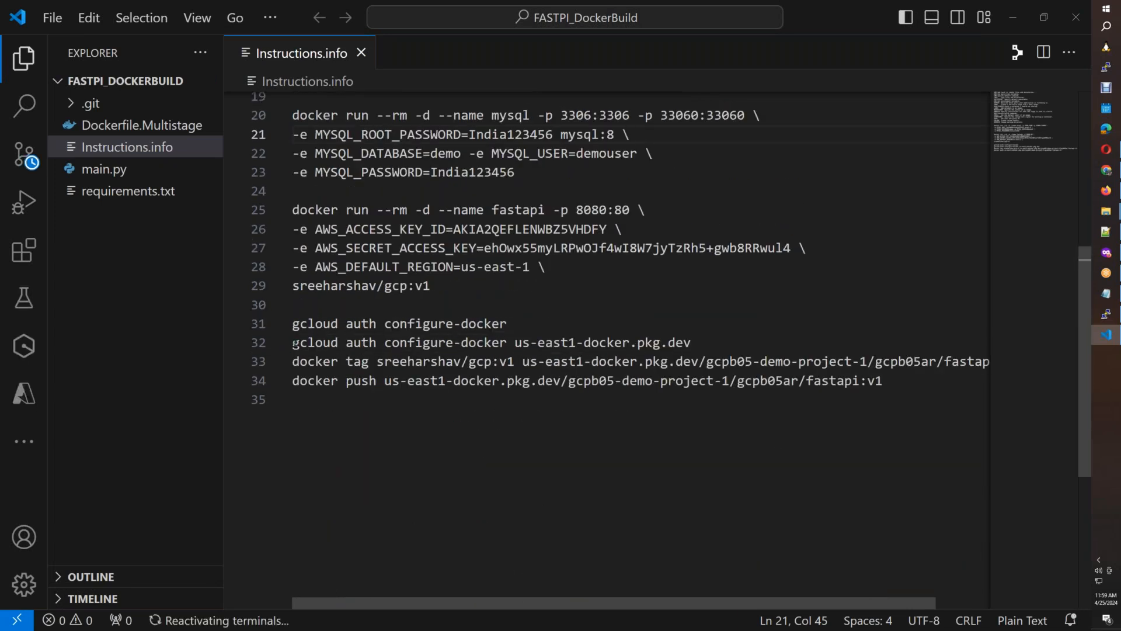
drag(294, 344, 692, 343)
key(ctrl+c)
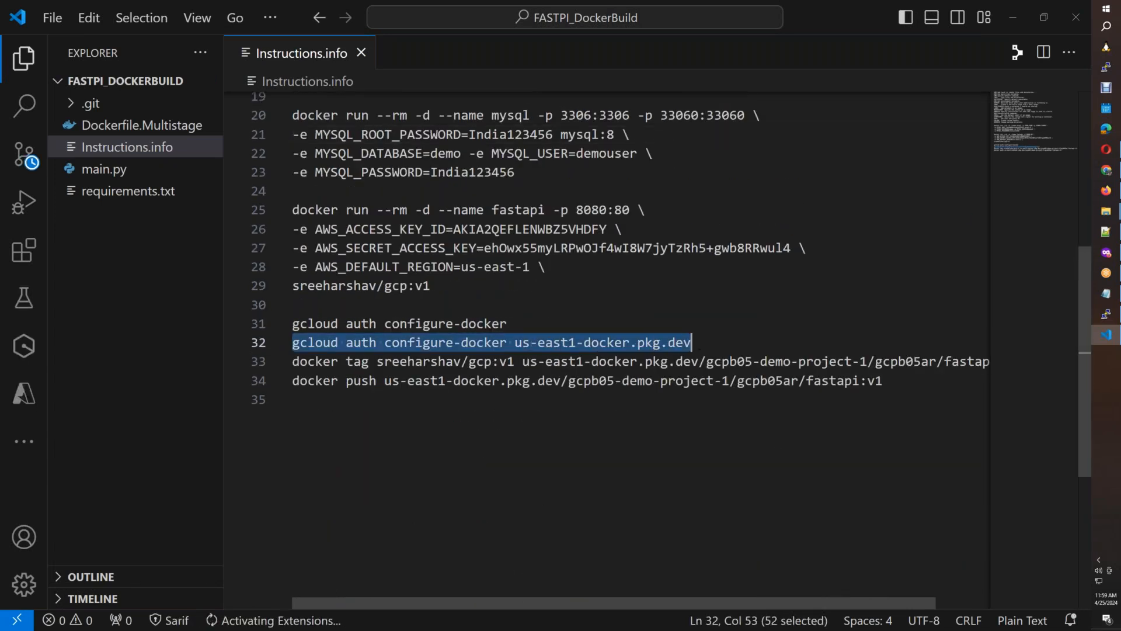
key(alt+Tab)
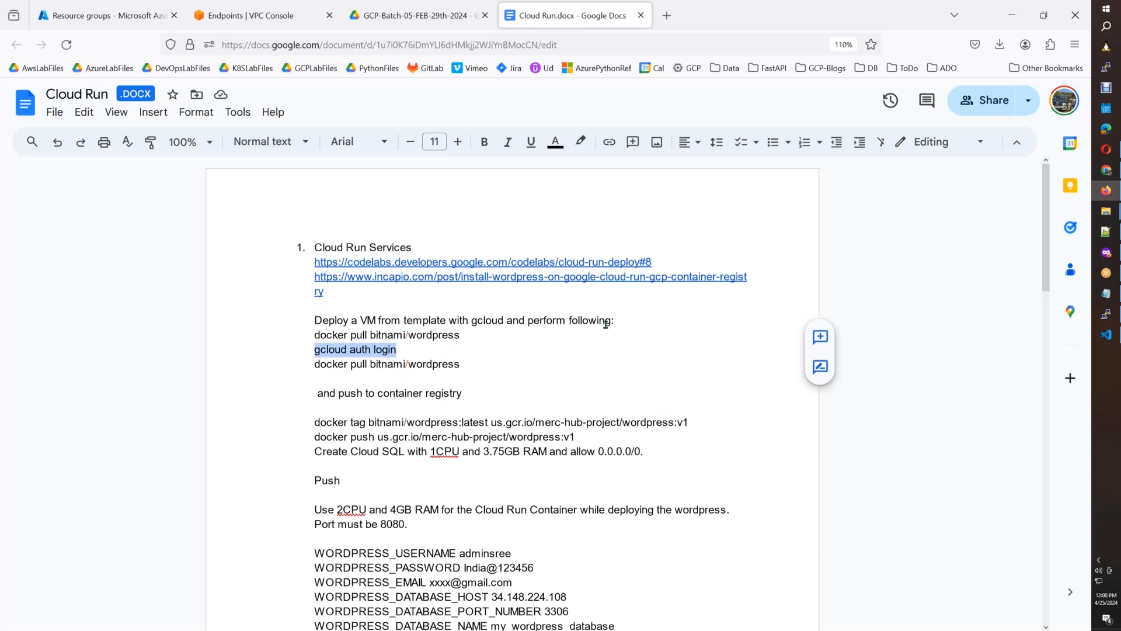
click(416, 352)
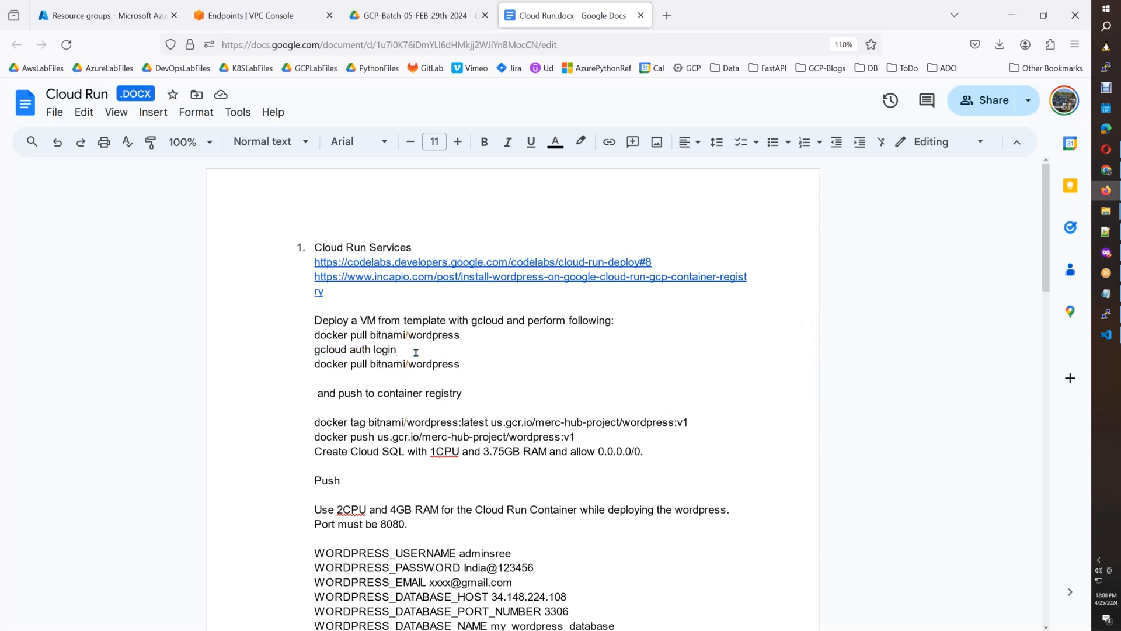
triple_click(396, 366)
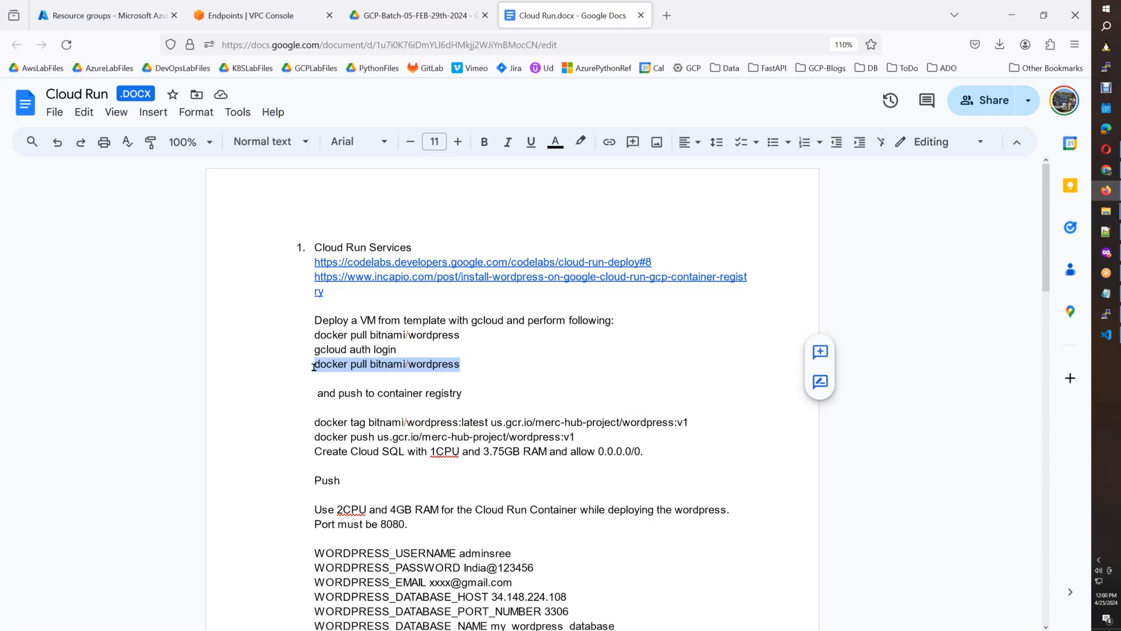
key(ctrl+v)
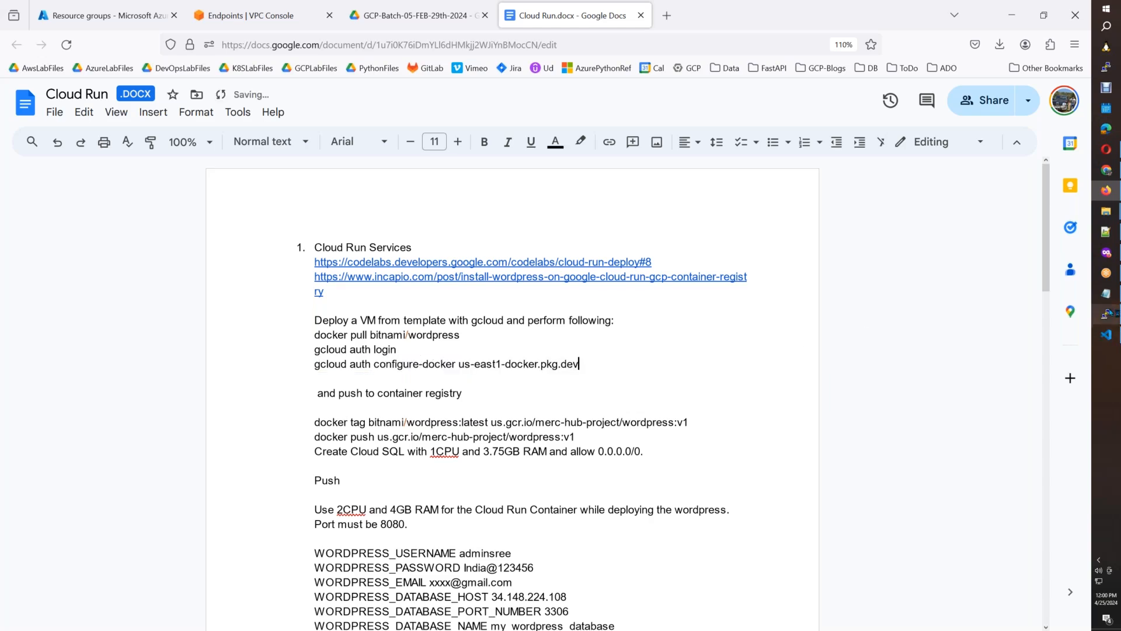
Discard the partial docker command in the docker-host terminal, run "gcloud auth configure-docker us-east1-docker.pkg.dev" and accept the configuration update with Y.
click(1107, 316)
right_click(819, 307)
key(ctrl+c)
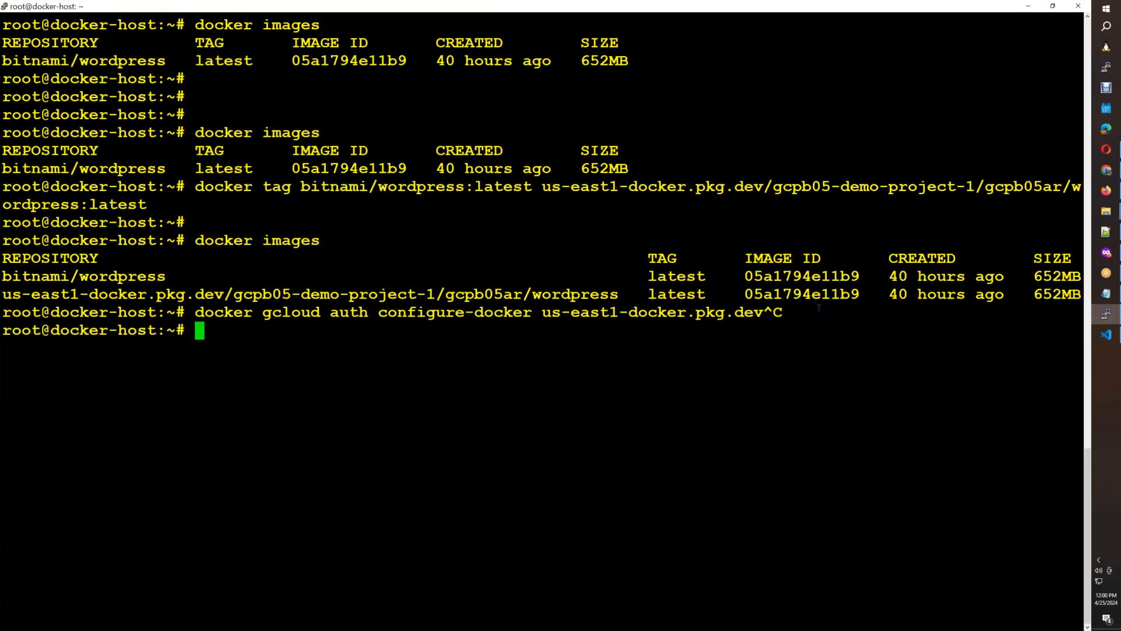
right_click(819, 307)
key(Return)
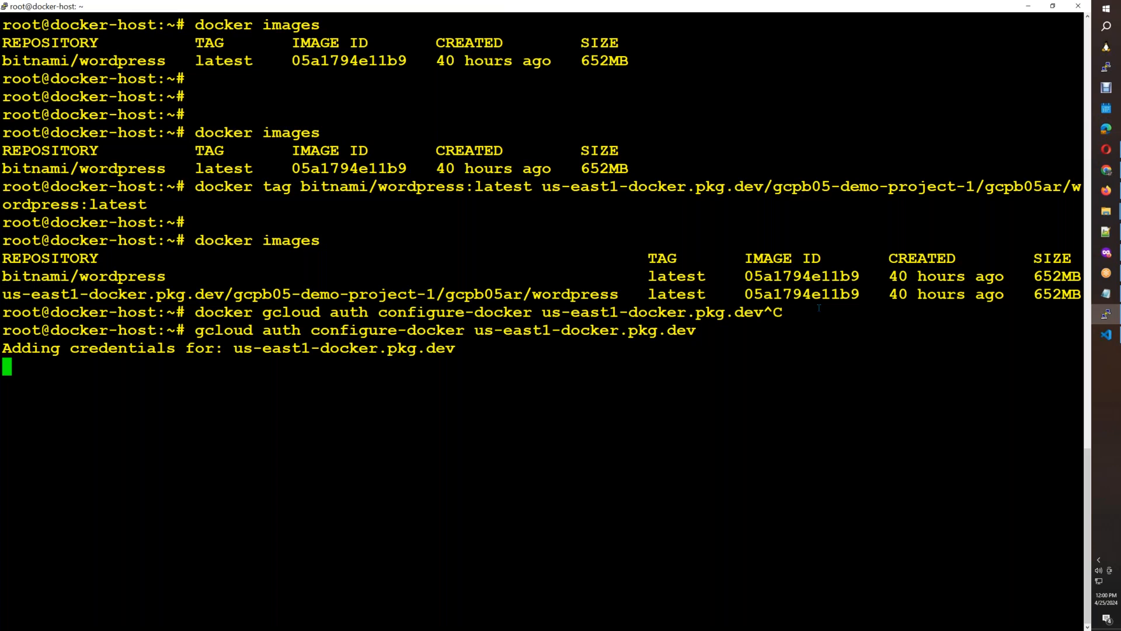
text(Y)
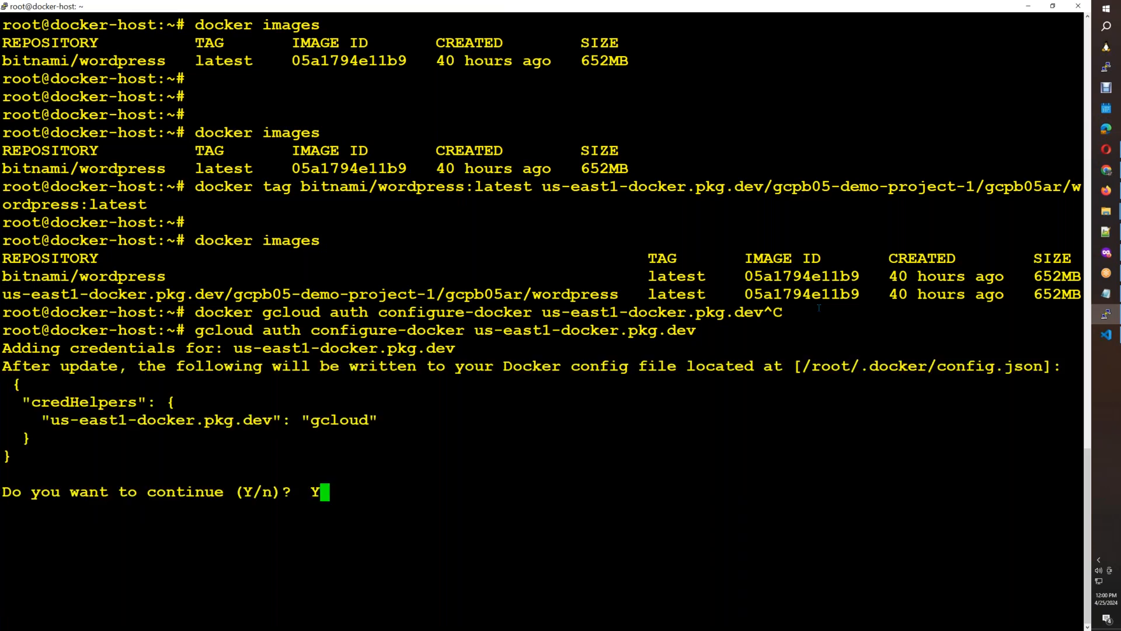
key(Return)
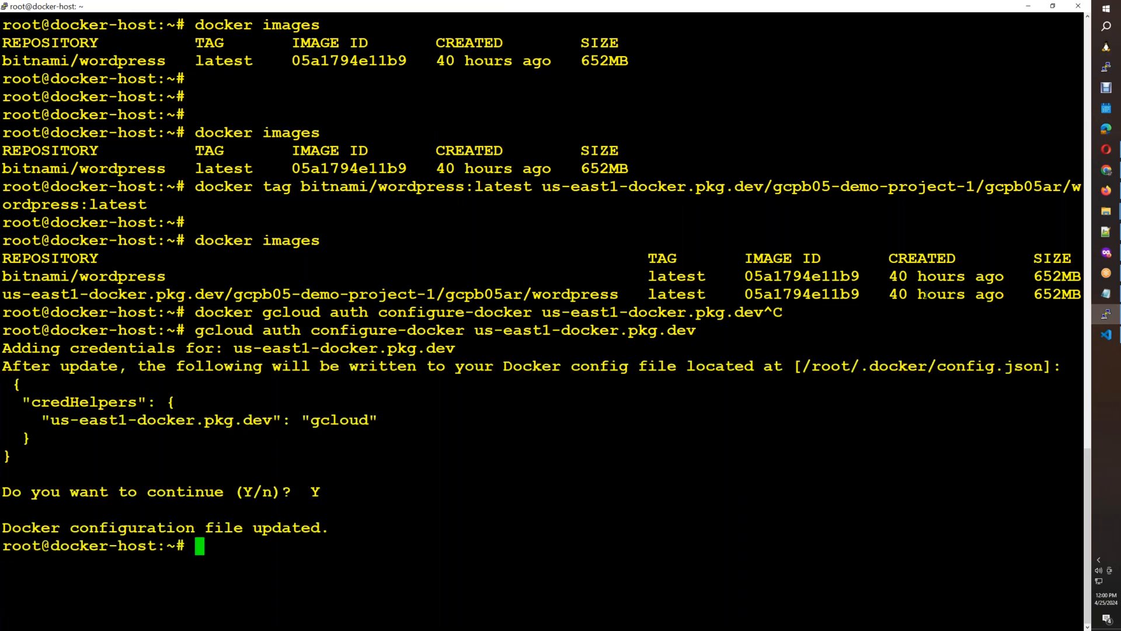
Copy the bitnami/wordpress docker tag command from Notepad and run it again in the docker-host terminal.
click(1106, 293)
drag(336, 210, 6, 184)
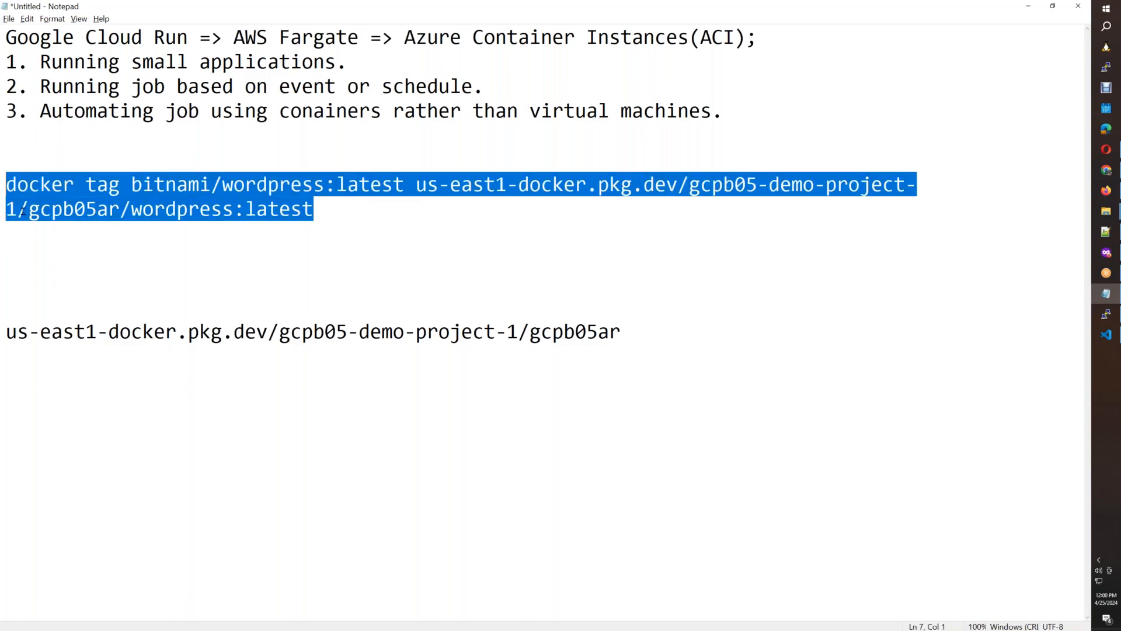
key(alt+Tab)
right_click(373, 337)
key(Return)
key(Return)
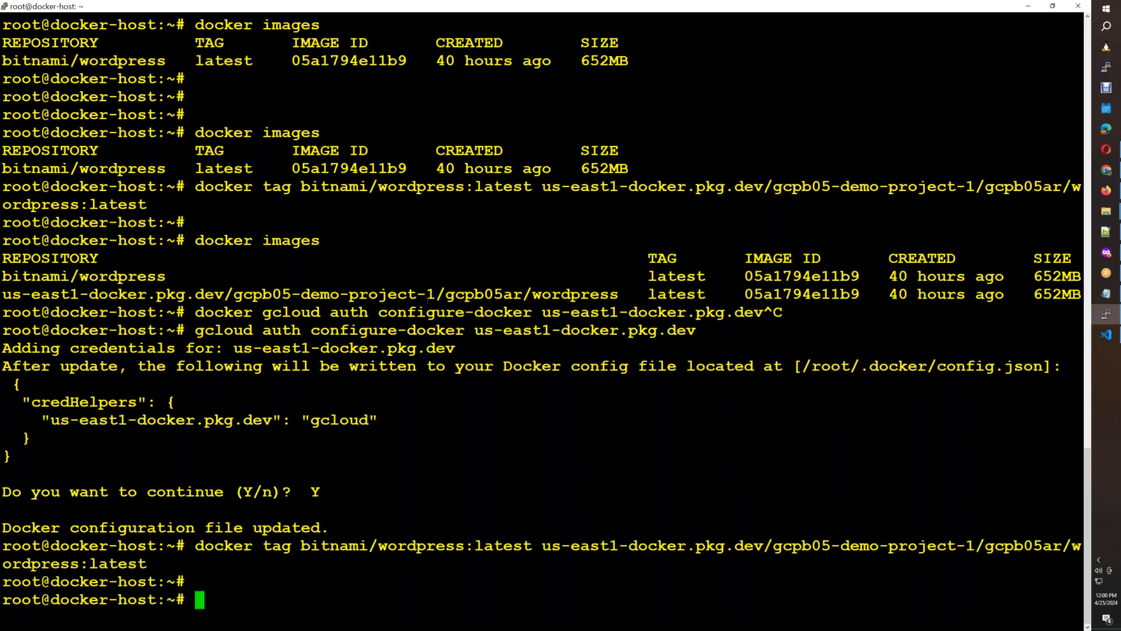
Paste the docker tag command below the configure-docker line in the Cloud Run document, with blank lines around it.
click(1106, 190)
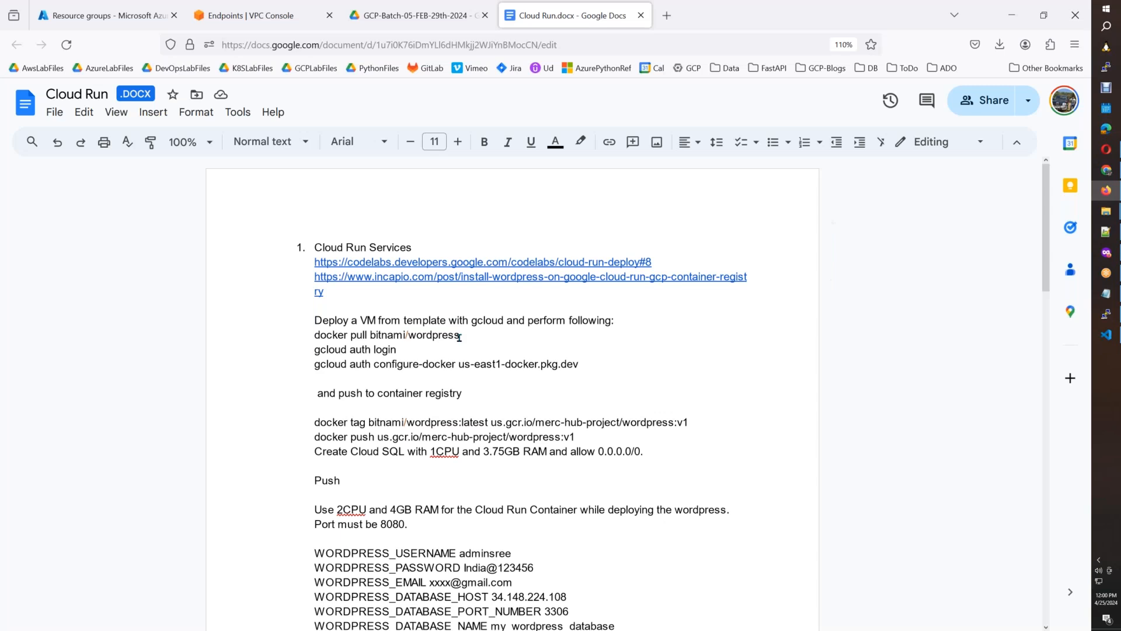
key(Return)
key(ctrl+v)
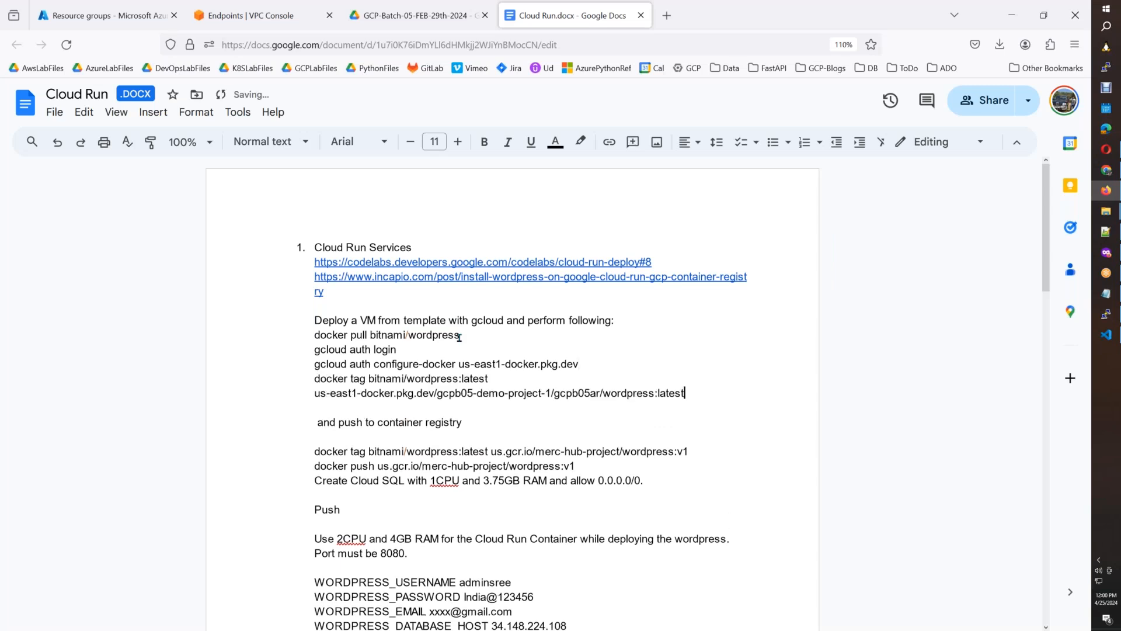
key(Return)
key(Up)
key(Return)
key(Down)
key(Down)
key(Return)
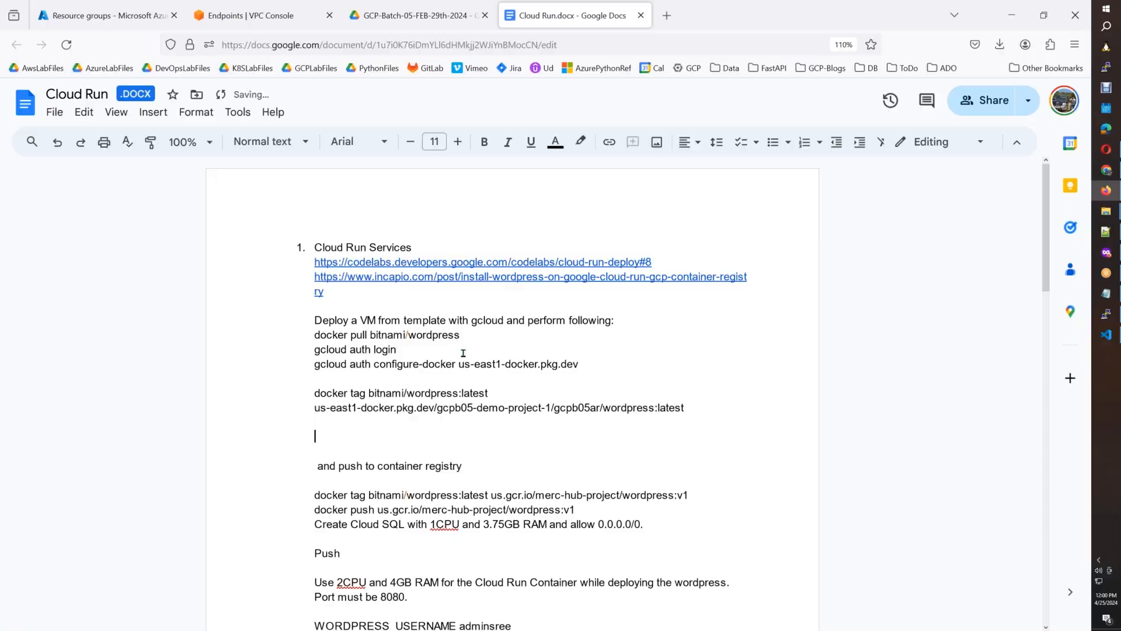
Compose "docker push us-east1-docker.pkg.dev/gcpb05-demo-project-1/gcpb05ar/wordpress:latest" in the docker-host terminal, reusing the image path from the tag command.
key(alt+Tab)
text(docker push)
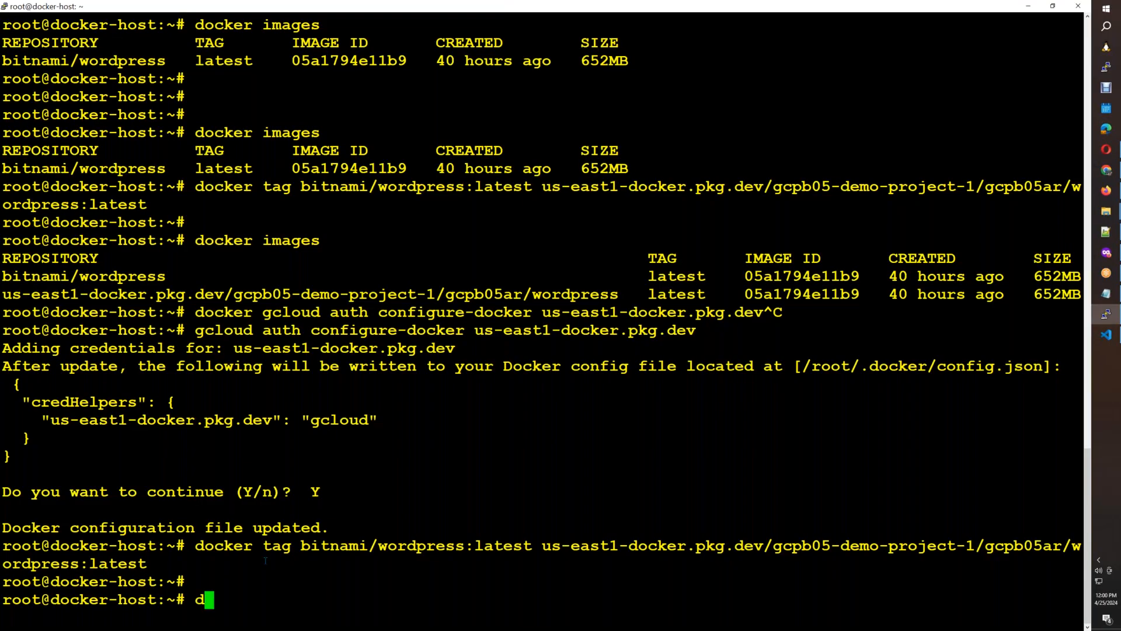
double_click(653, 549)
right_click(652, 554)
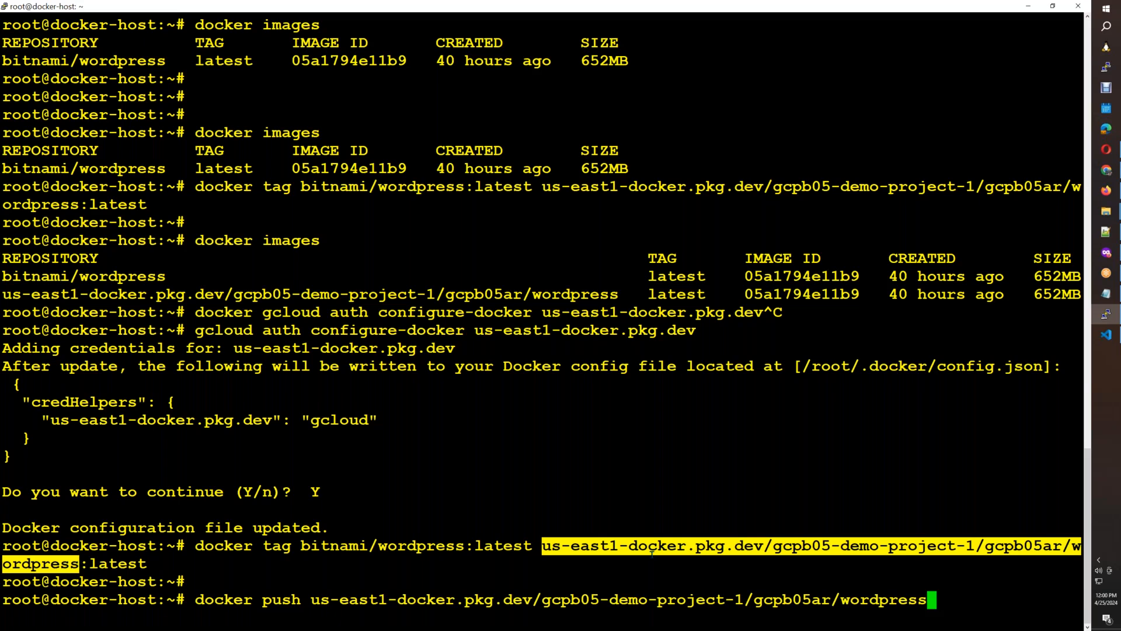
text(:latest)
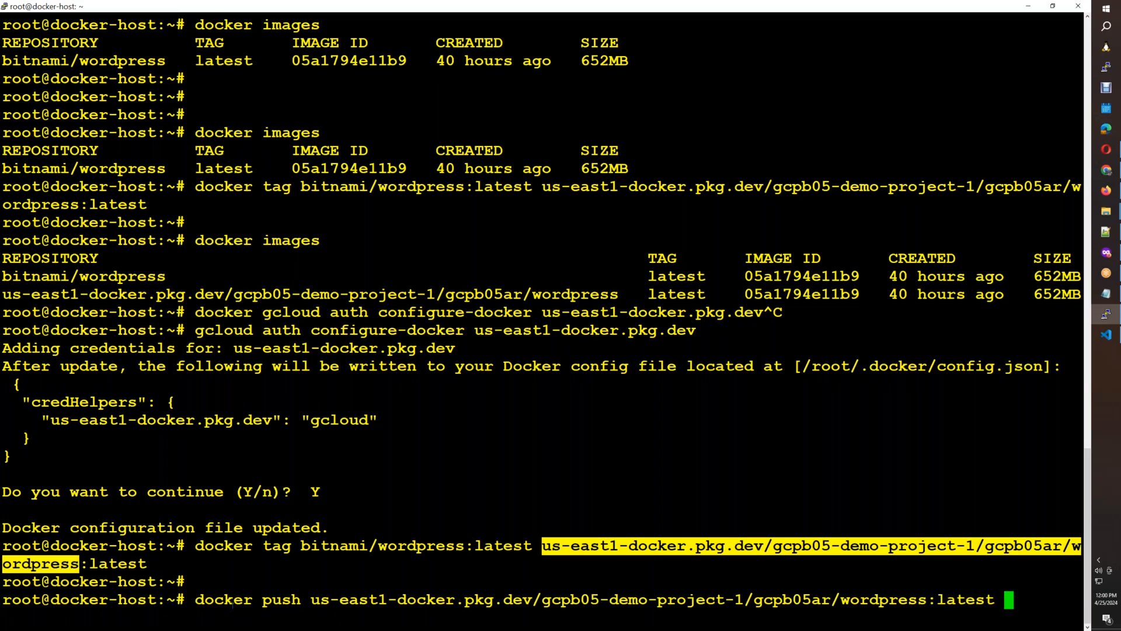
Copy the docker push command below the docker tag lines in the Cloud Run document and run it in the docker-host terminal.
drag(201, 601, 989, 601)
key(alt+Tab)
click(388, 435)
key(ctrl+v)
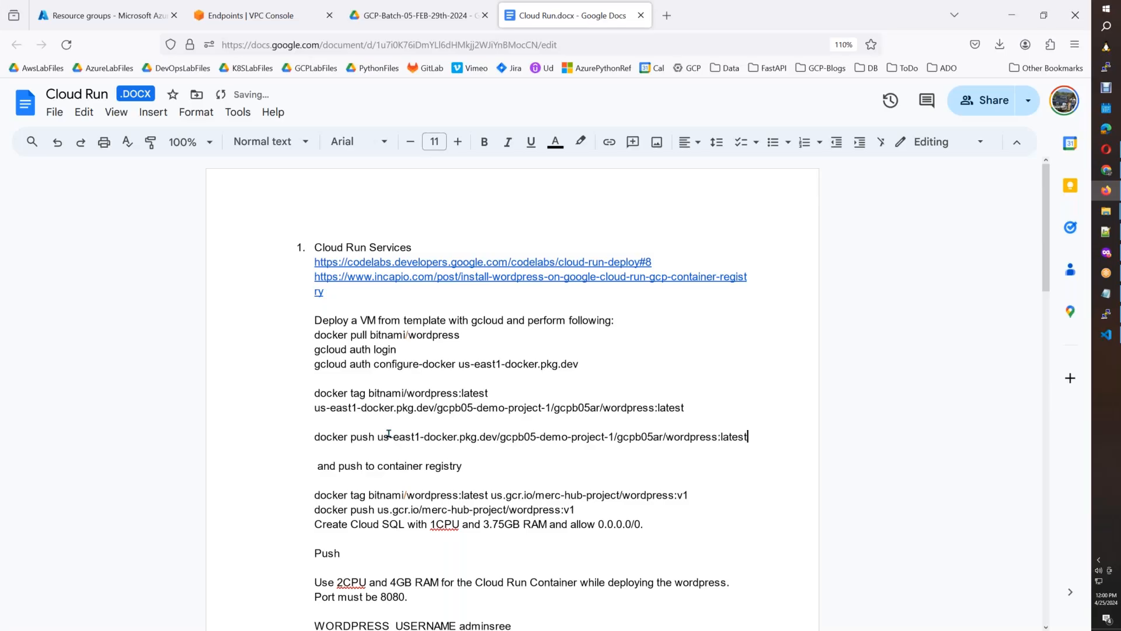
key(alt+Tab)
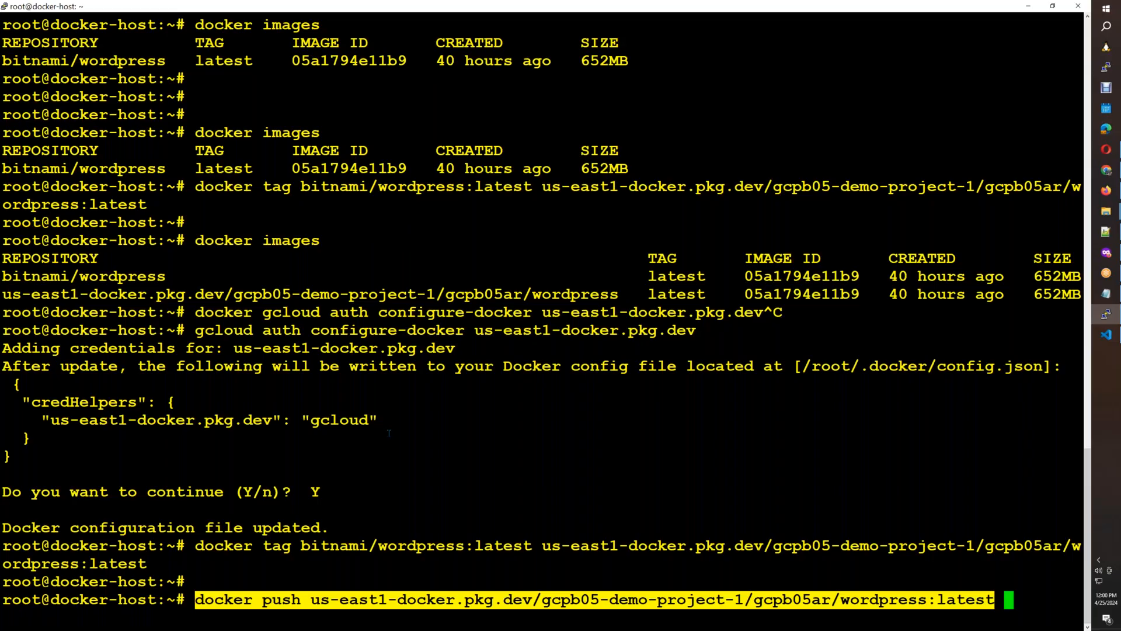
key(Return)
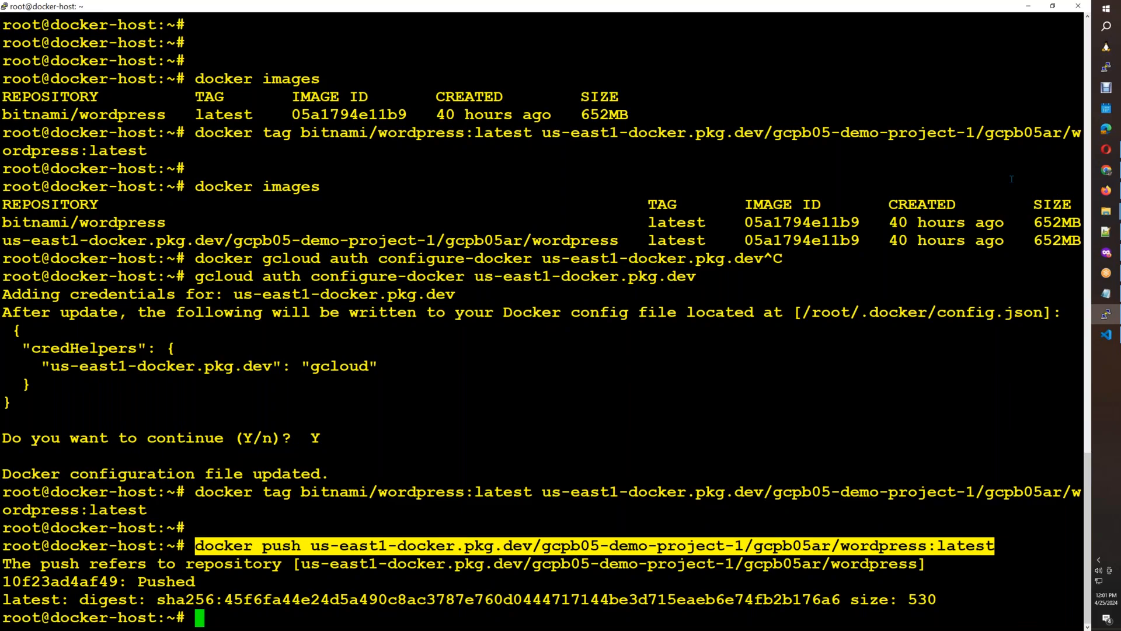
Copy the mysql docker run command, including its MySQL root and user passwords, from Instructions.info and paste it below docker push in the Cloud Run document.
click(1106, 336)
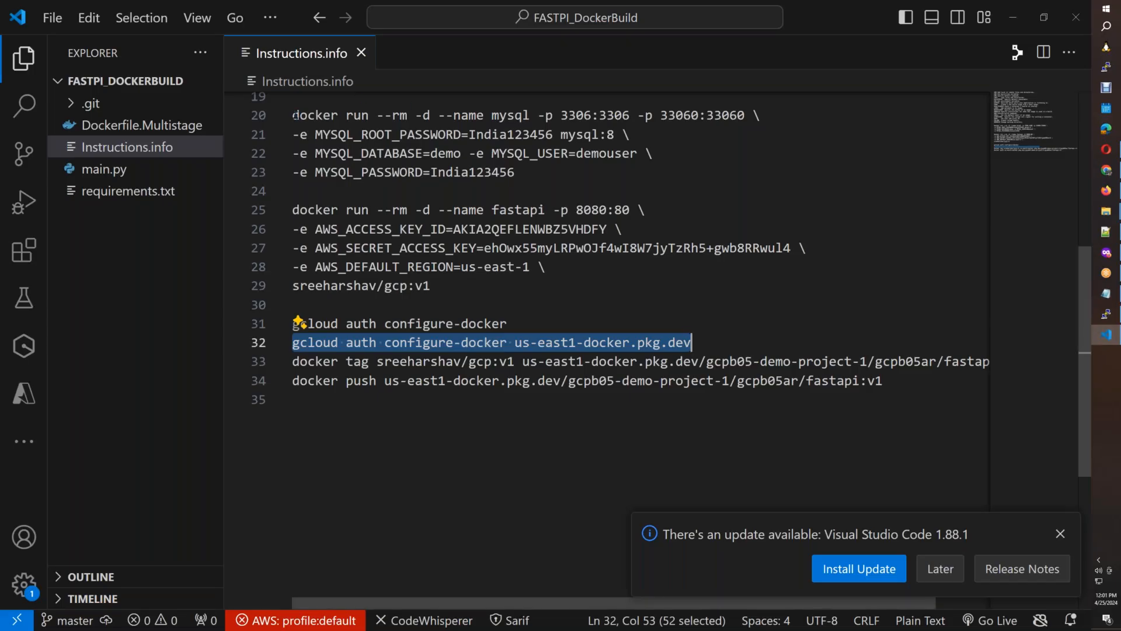
drag(292, 115, 515, 173)
key(ctrl+c)
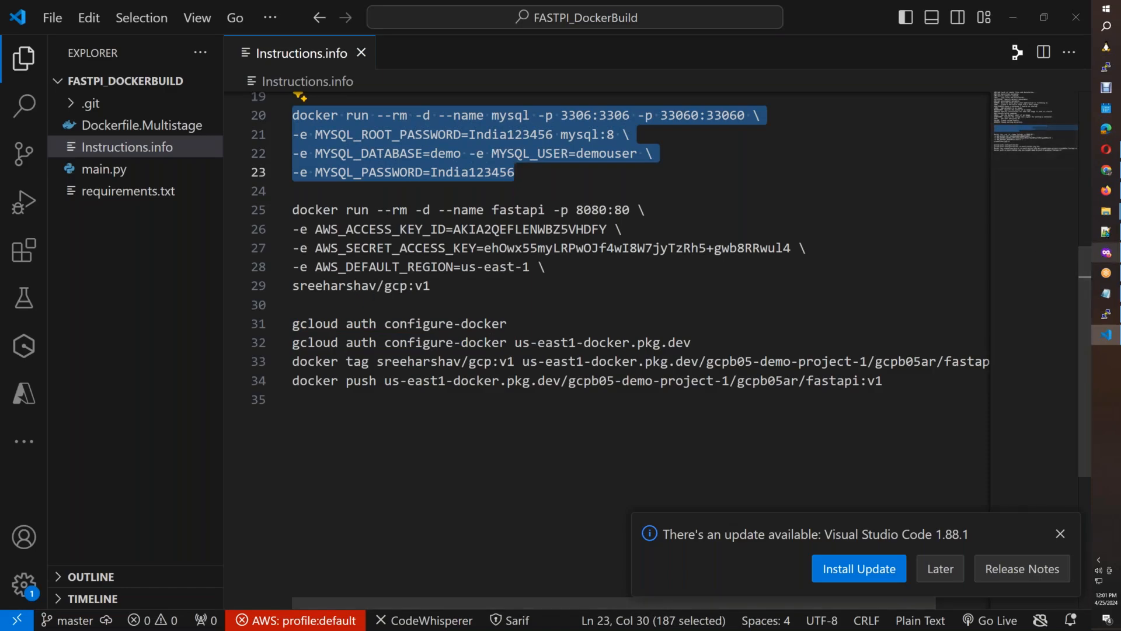
click(1106, 190)
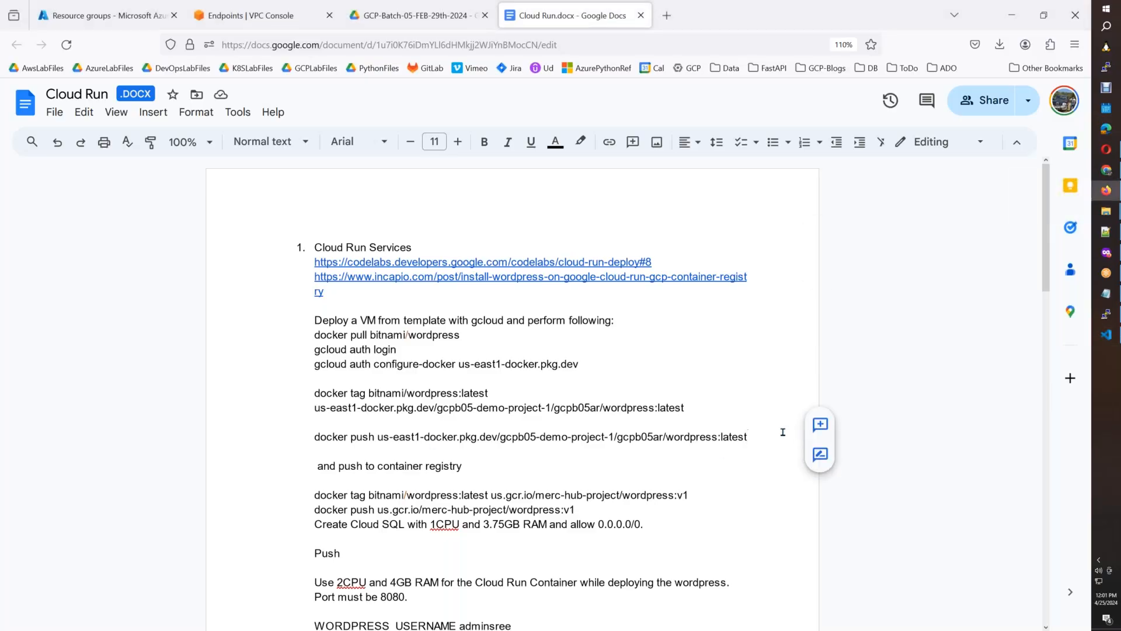
key(Return)
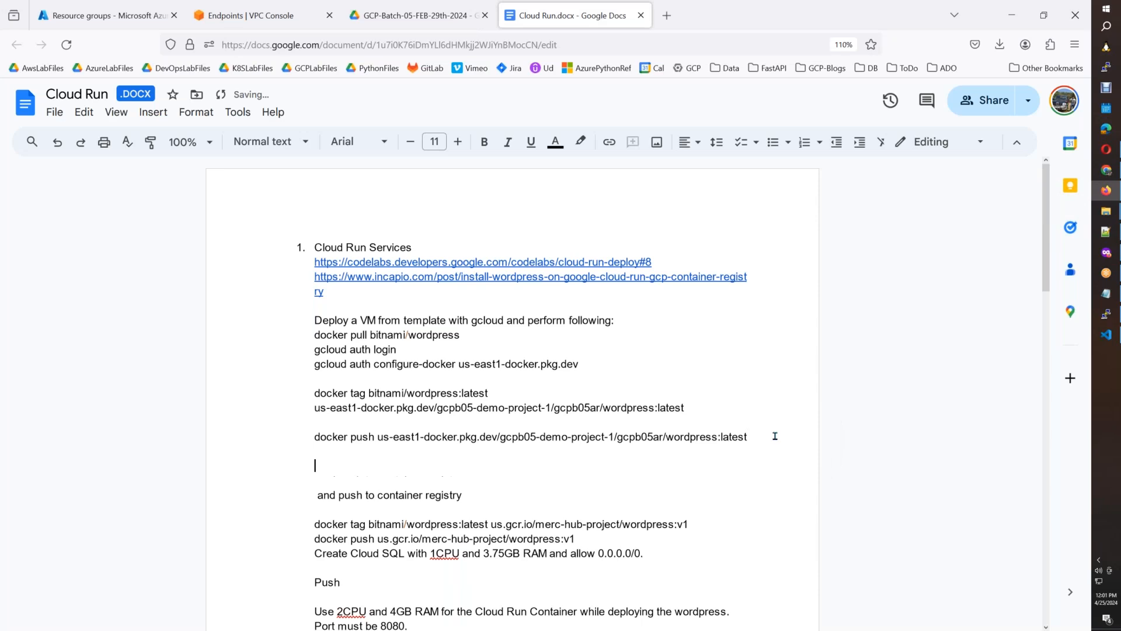
key(ctrl+v)
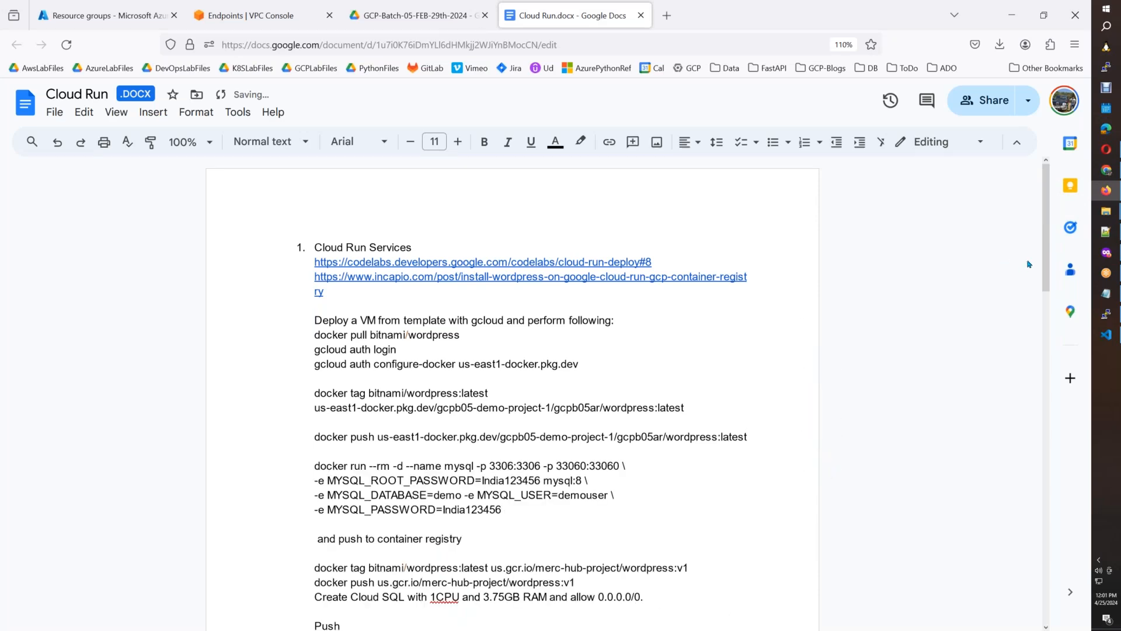
Duplicate the mysql docker run command, with its MYSQL_ROOT_PASSWORD and MYSQL_PASSWORD values, below the docker push line in Instructions.info in Visual Studio Code.
drag(1045, 276, 1045, 329)
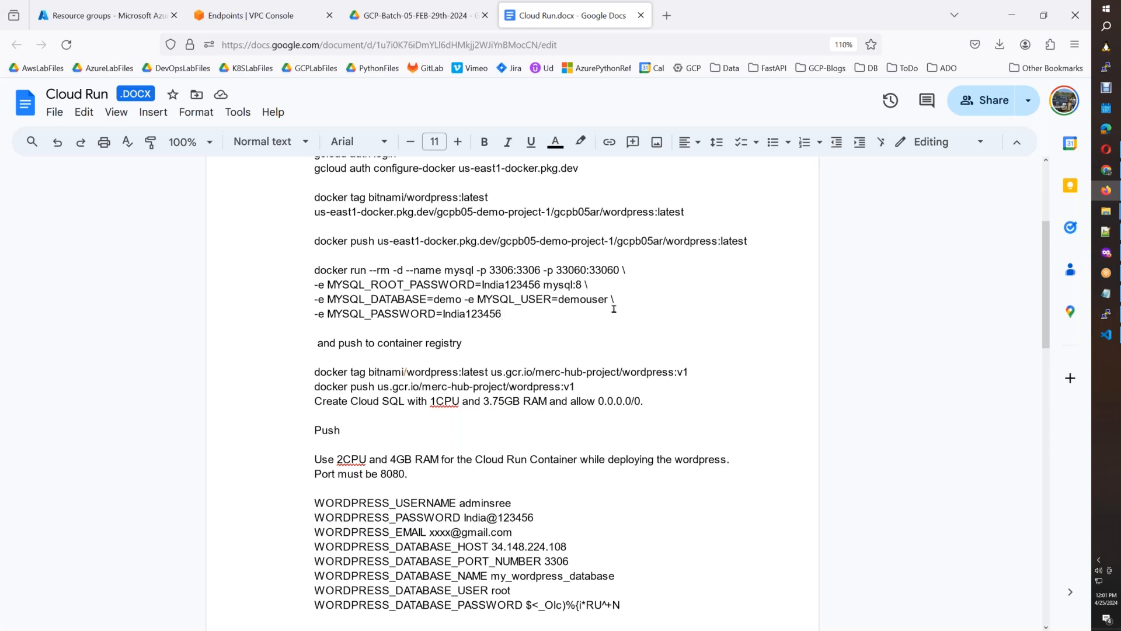
click(1116, 344)
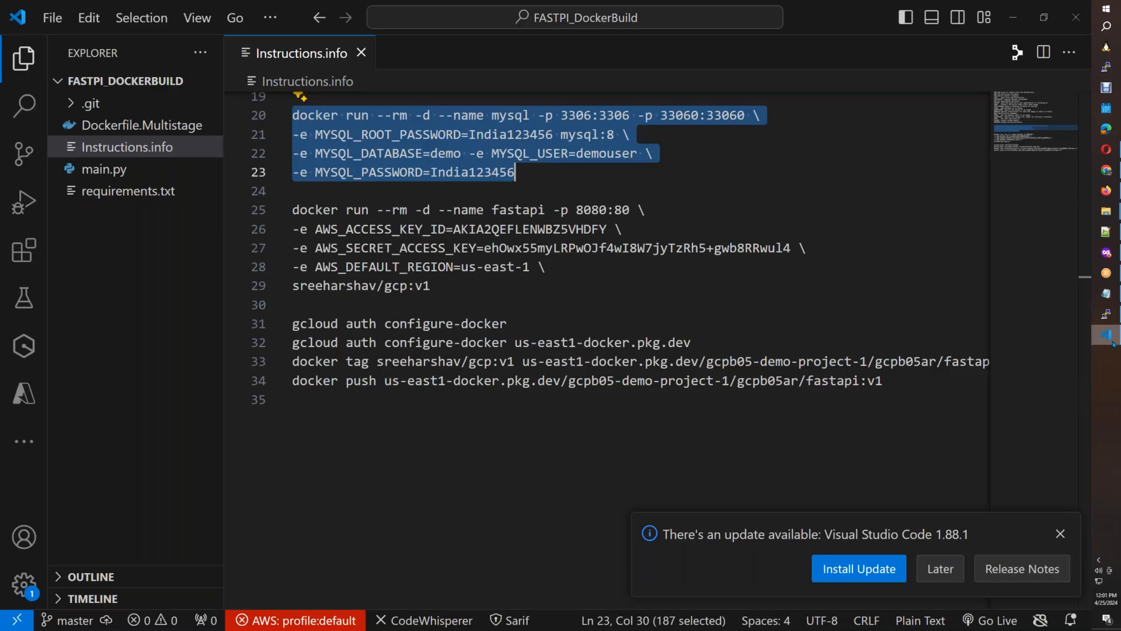
click(924, 384)
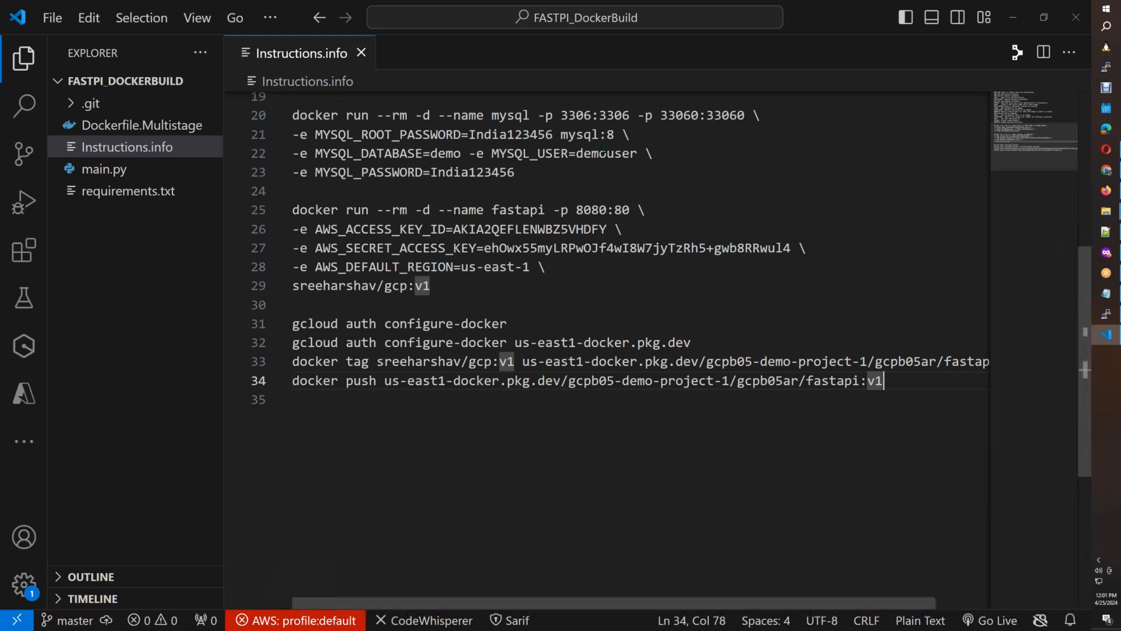
drag(770, 117, 292, 116)
key(ctrl+c)
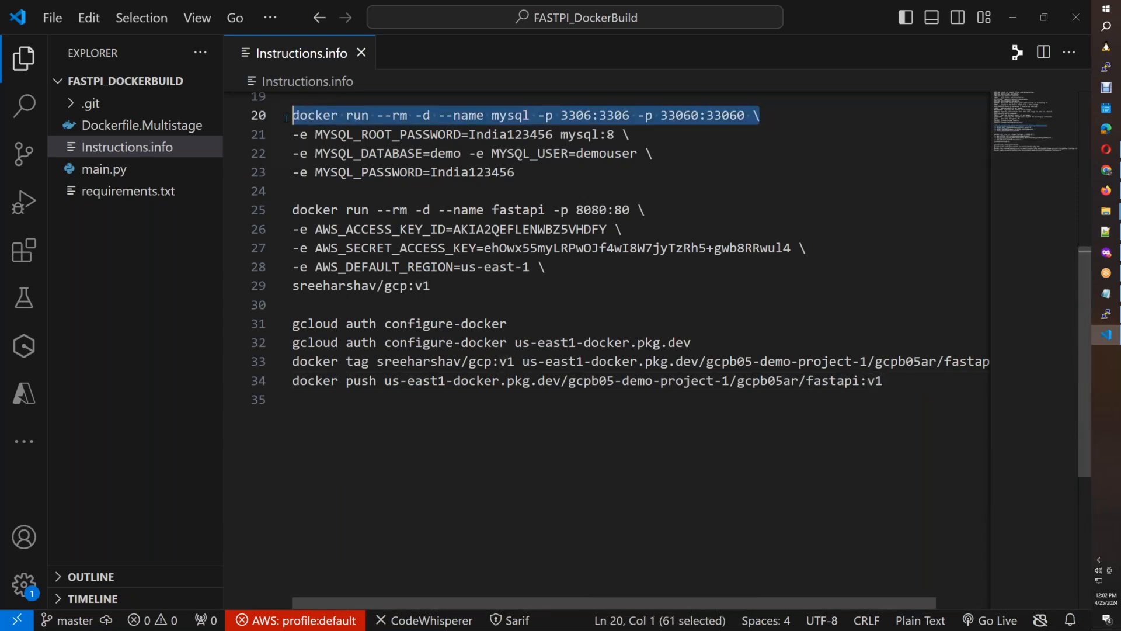
click(917, 385)
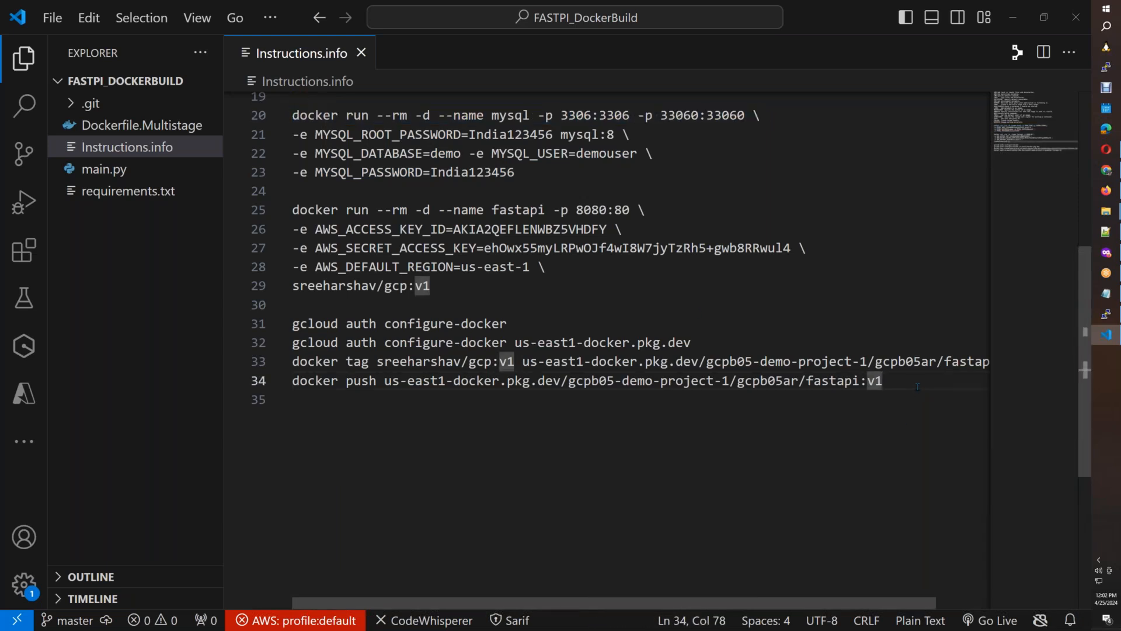
key(Return)
key(Return)
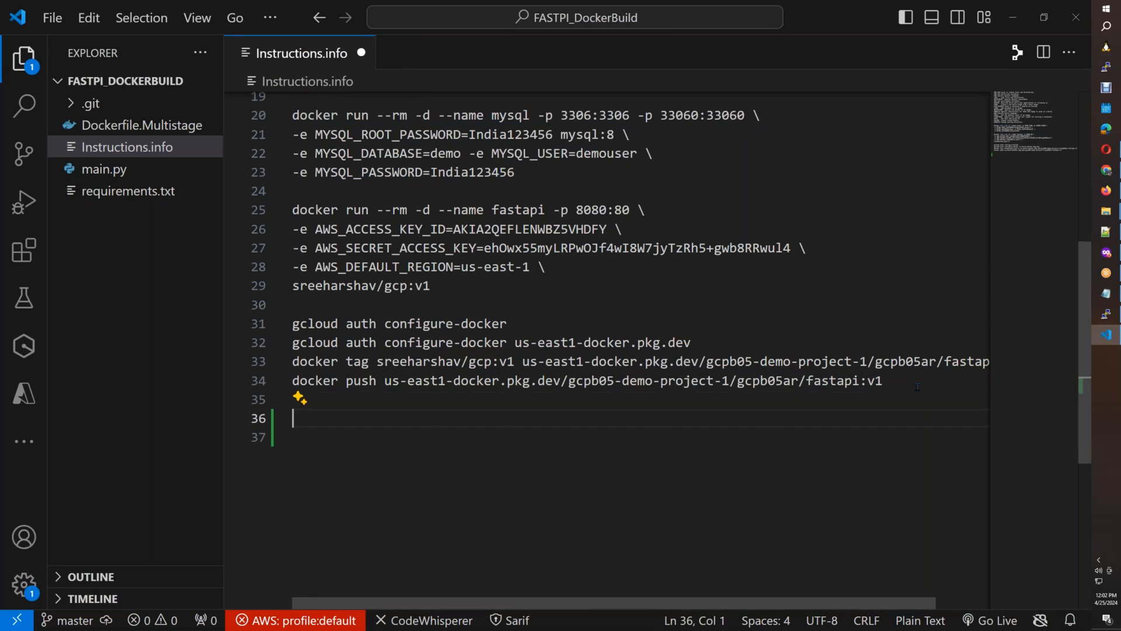
key(ctrl+v)
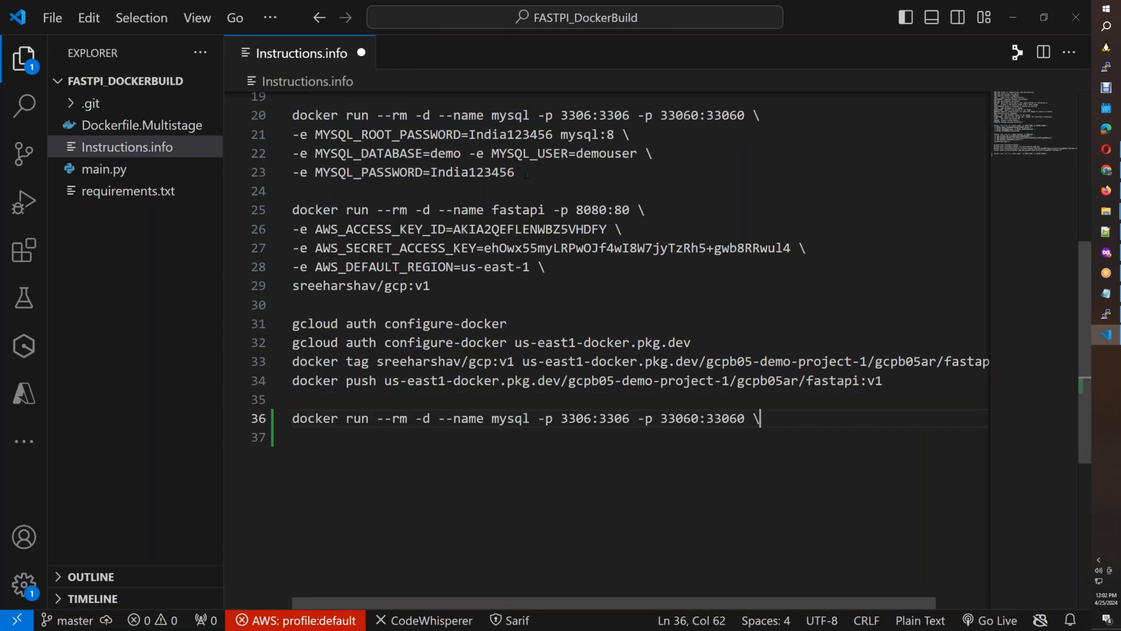
drag(527, 174, 291, 115)
key(ctrl+c)
drag(760, 418, 292, 418)
key(ctrl+v)
text(\)
key(Return)
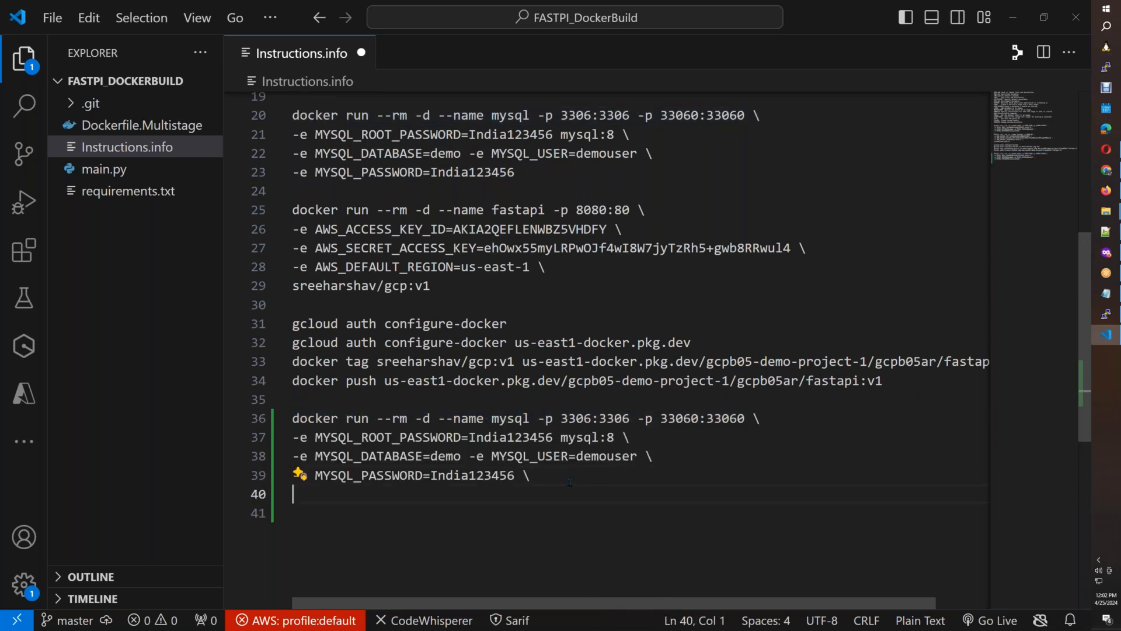
key(alt+Tab)
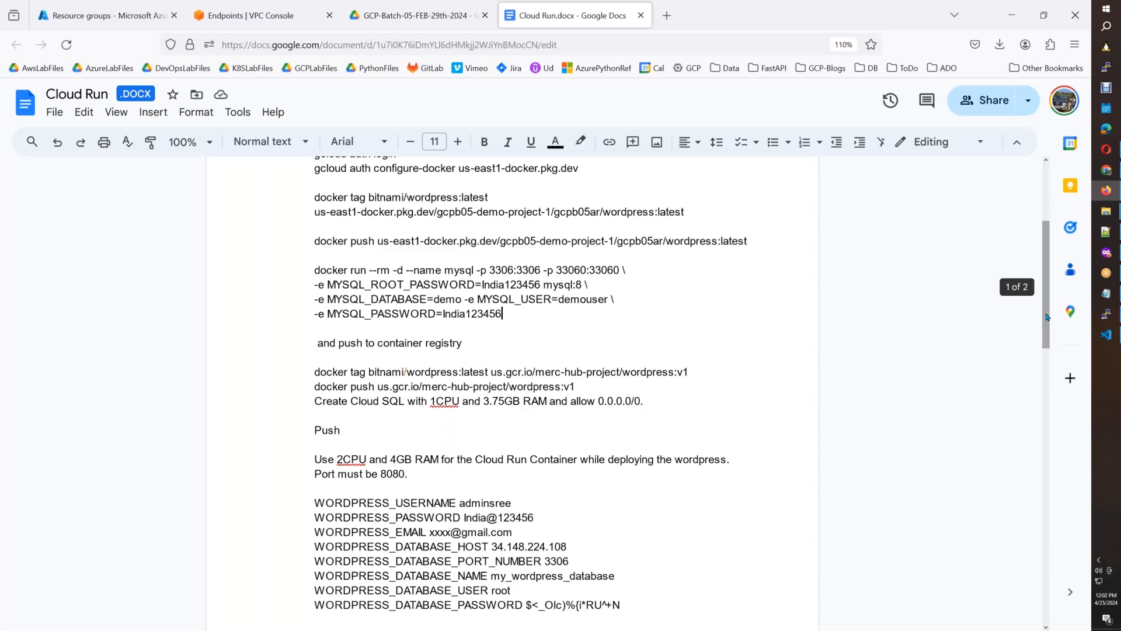
scroll(1046, 334, down, 3)
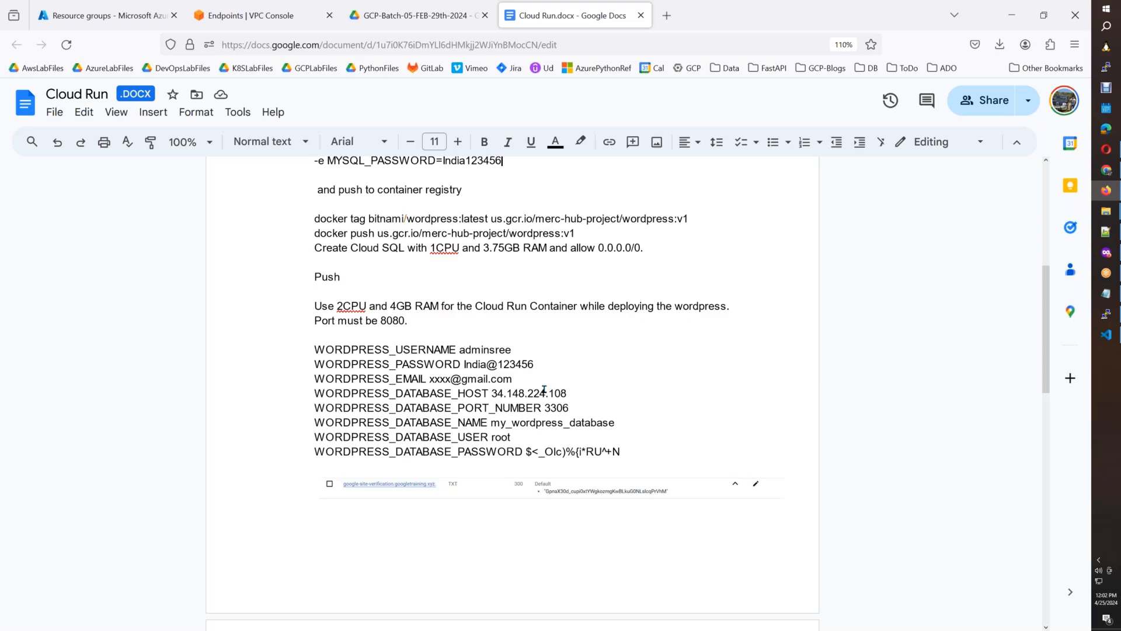
key(alt+Tab)
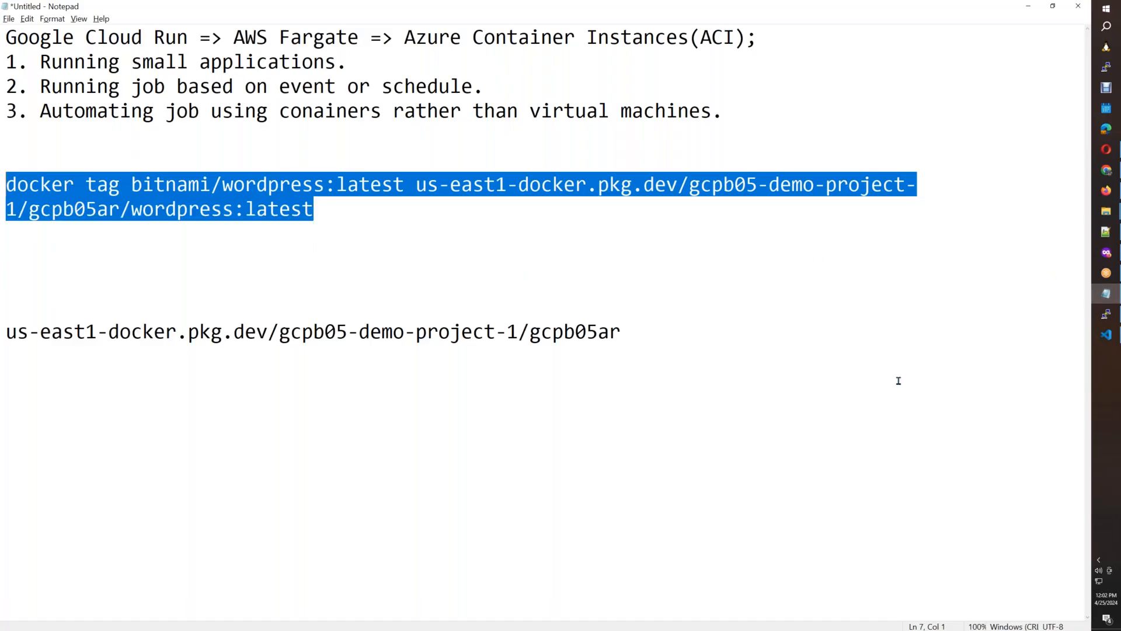
key(alt+Tab)
key(Left)
key(BackSpace)
key(BackSpace)
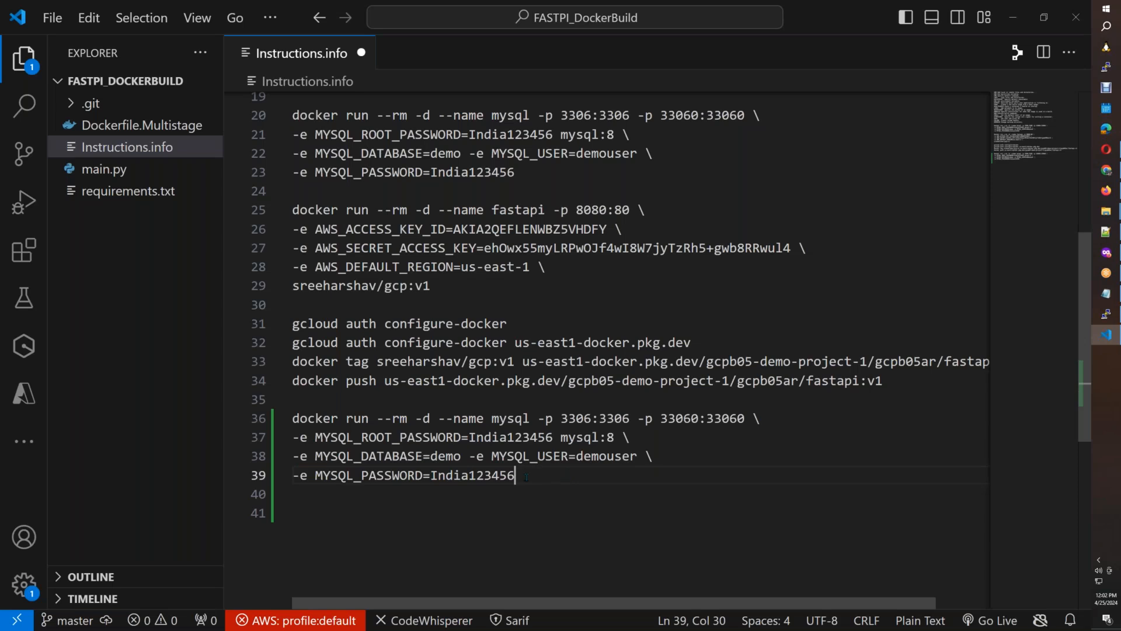
Set MYSQL_DATABASE in the duplicated mysql command to my_wordpress_database, copied from WORDPRESS_DATABASE_NAME in the Cloud Run document.
drag(515, 474, 290, 418)
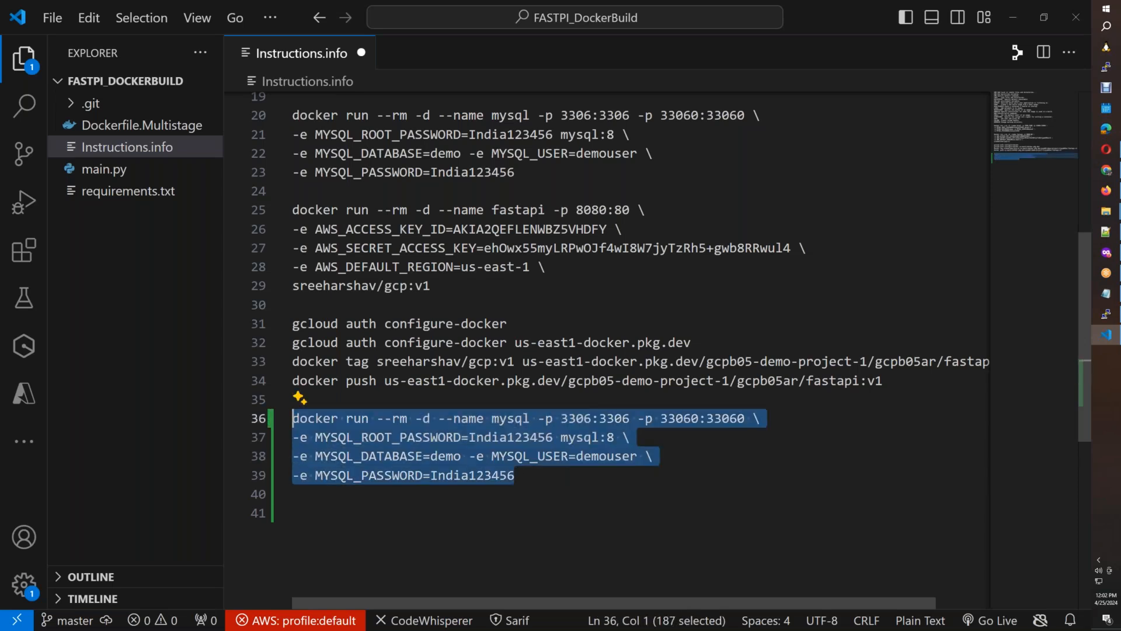
key(alt+Tab)
key(alt+Tab)
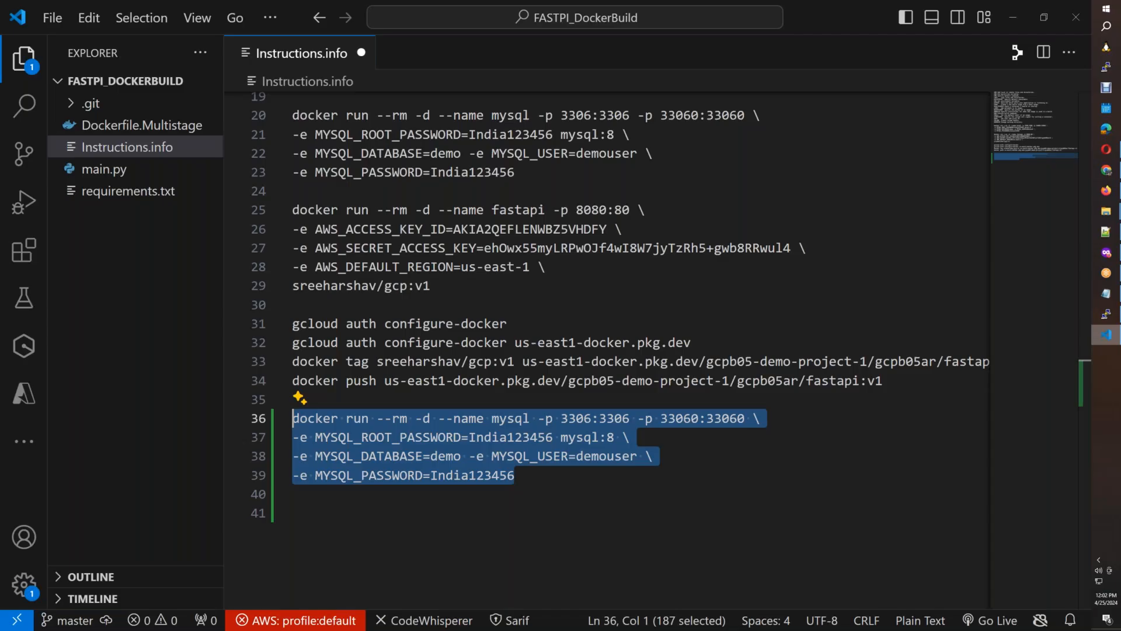
click(1106, 190)
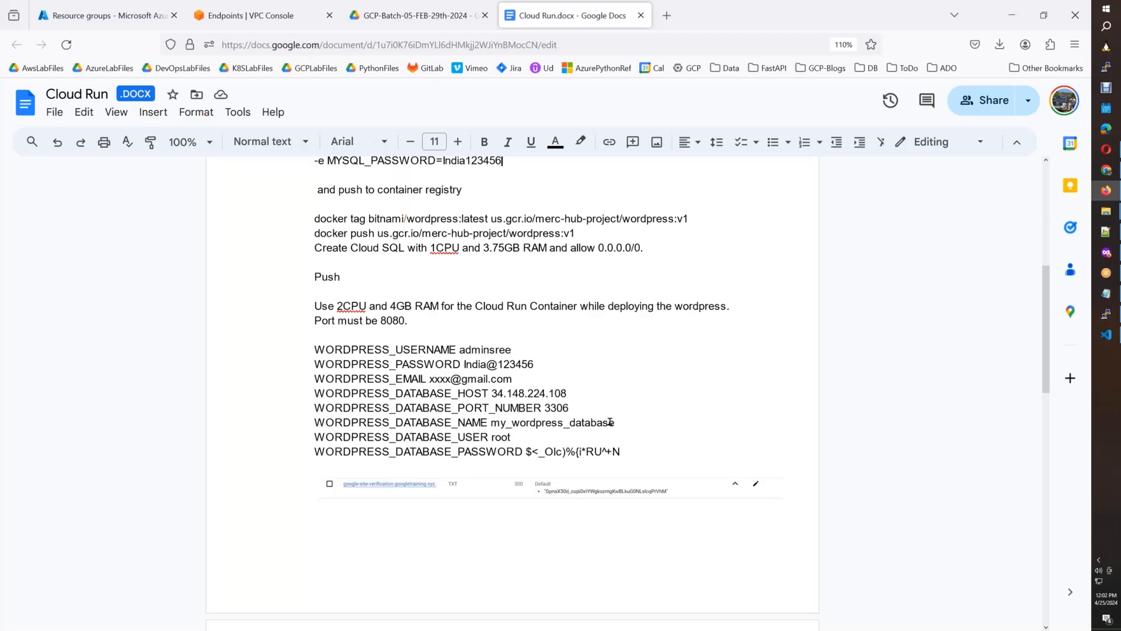
drag(615, 426, 492, 427)
key(ctrl+c)
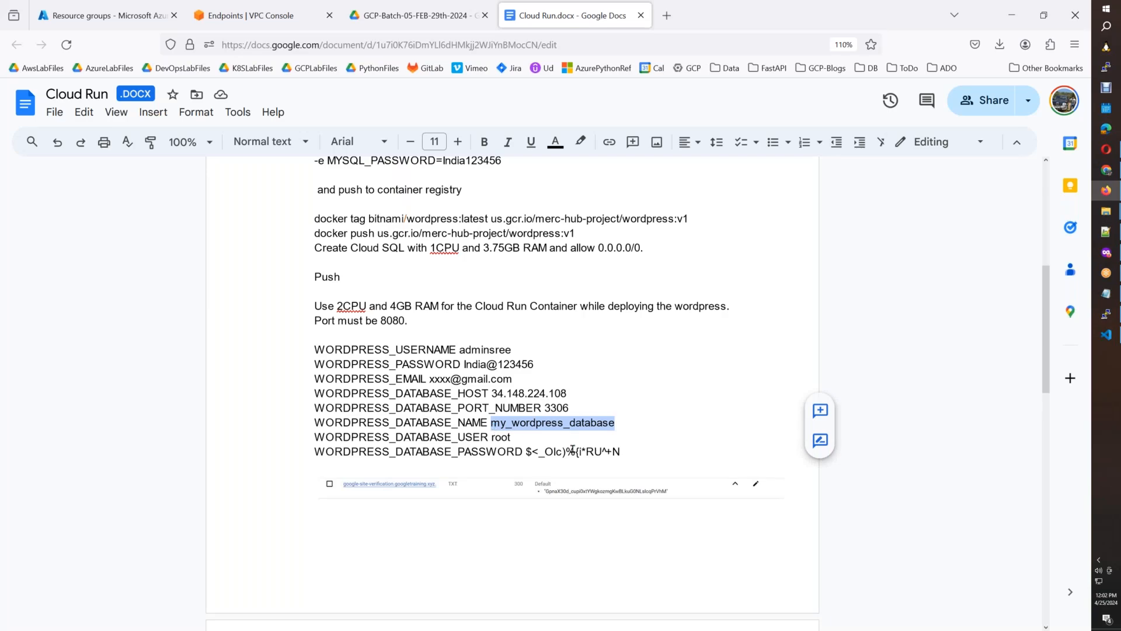
key(alt+Tab)
click(480, 492)
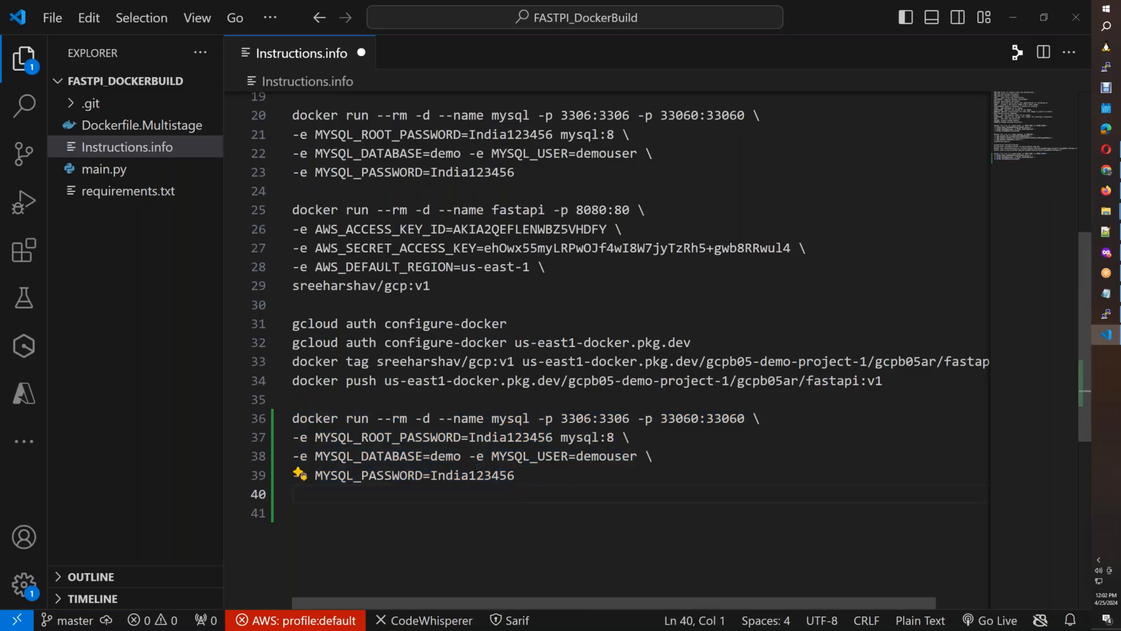
drag(461, 456, 432, 455)
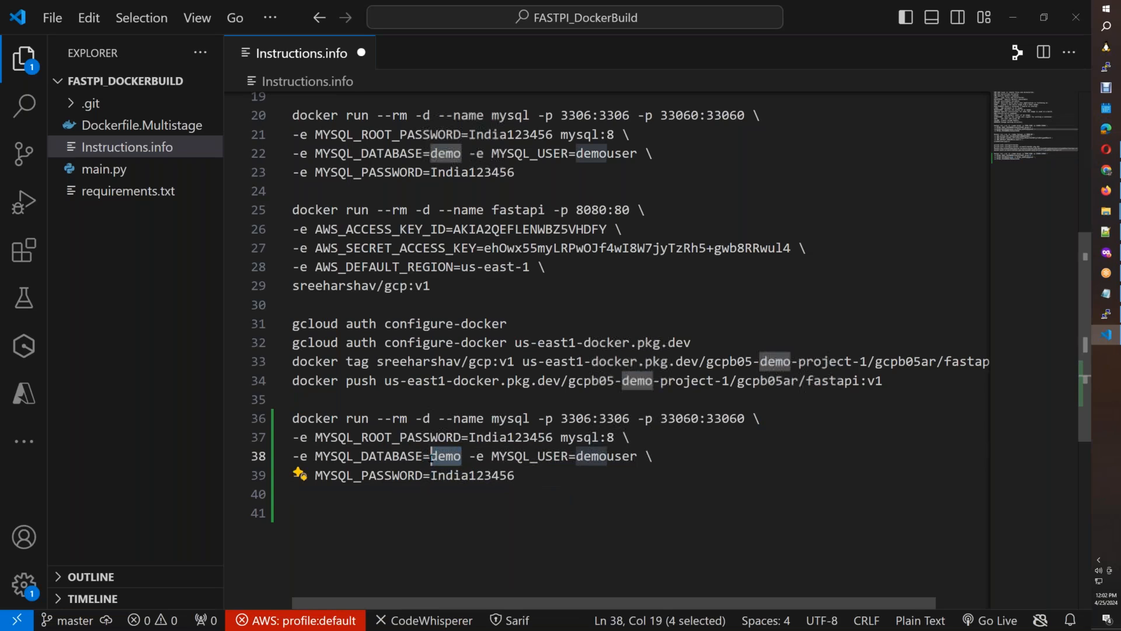
key(ctrl+v)
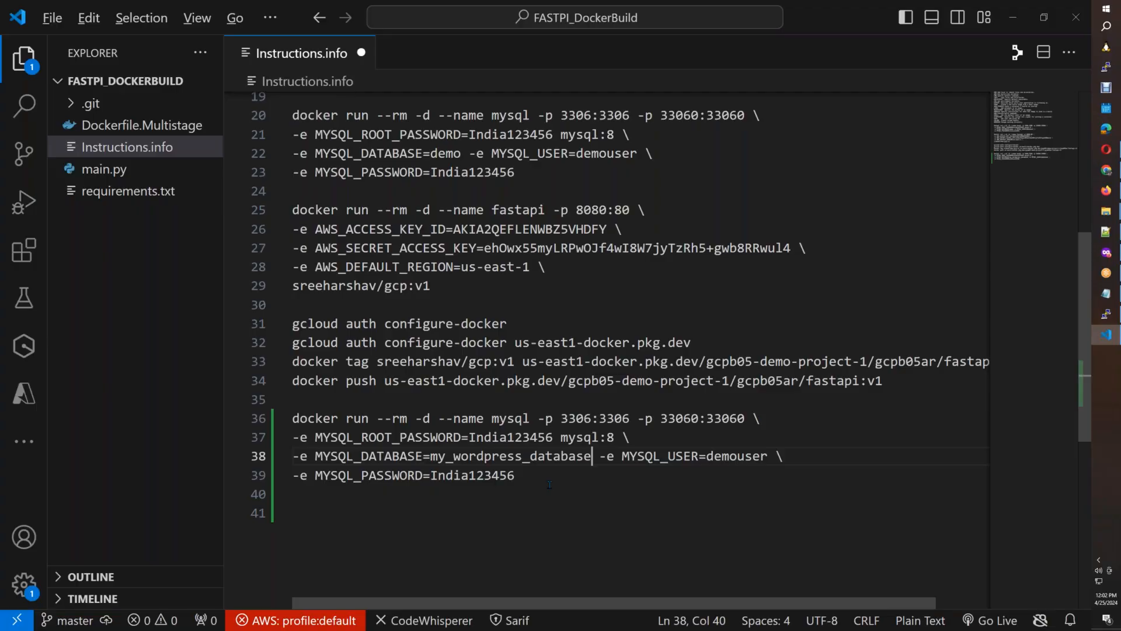
Check WORDPRESS_DATABASE_USER in the Cloud Run document and delete the MYSQL_DATABASE variable from the duplicated mysql command in Instructions.info.
key(alt+Tab)
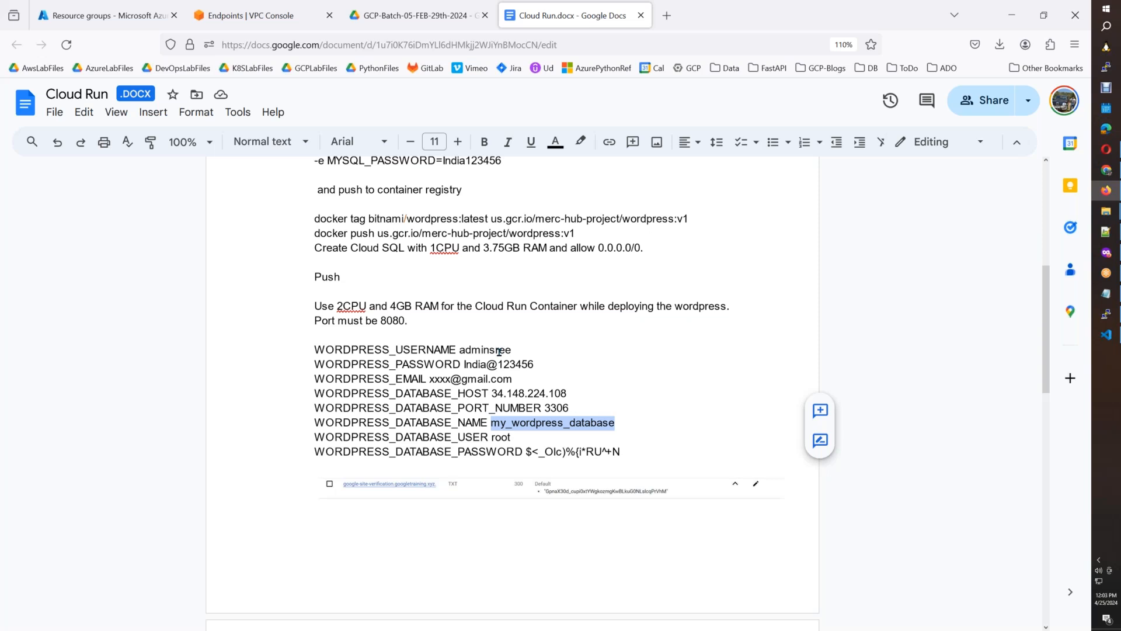
double_click(502, 437)
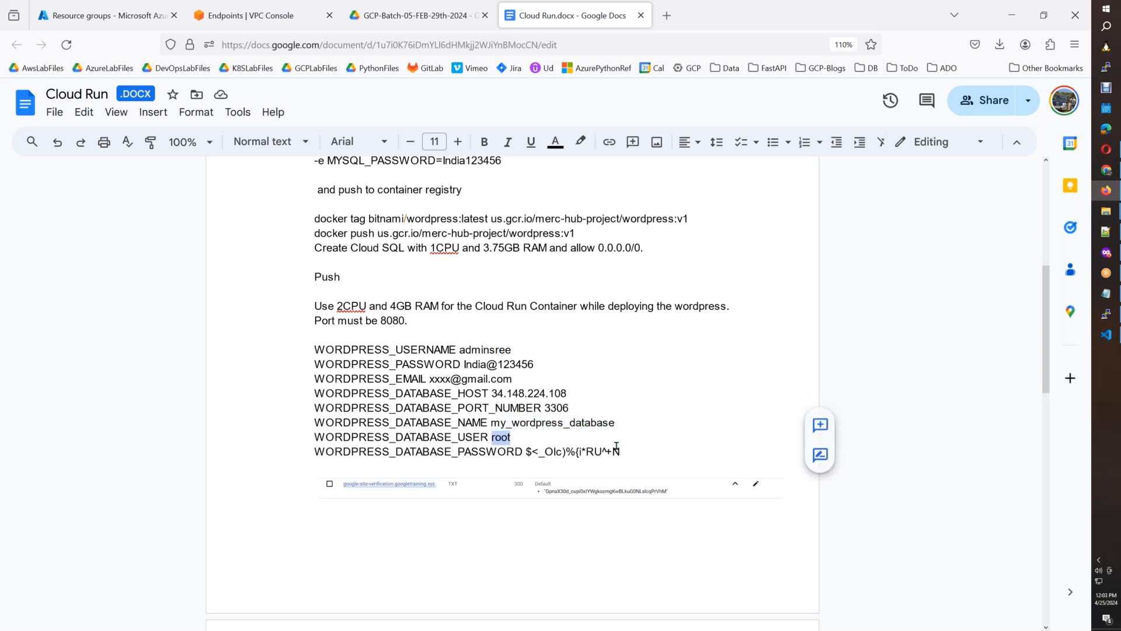
key(alt+Tab)
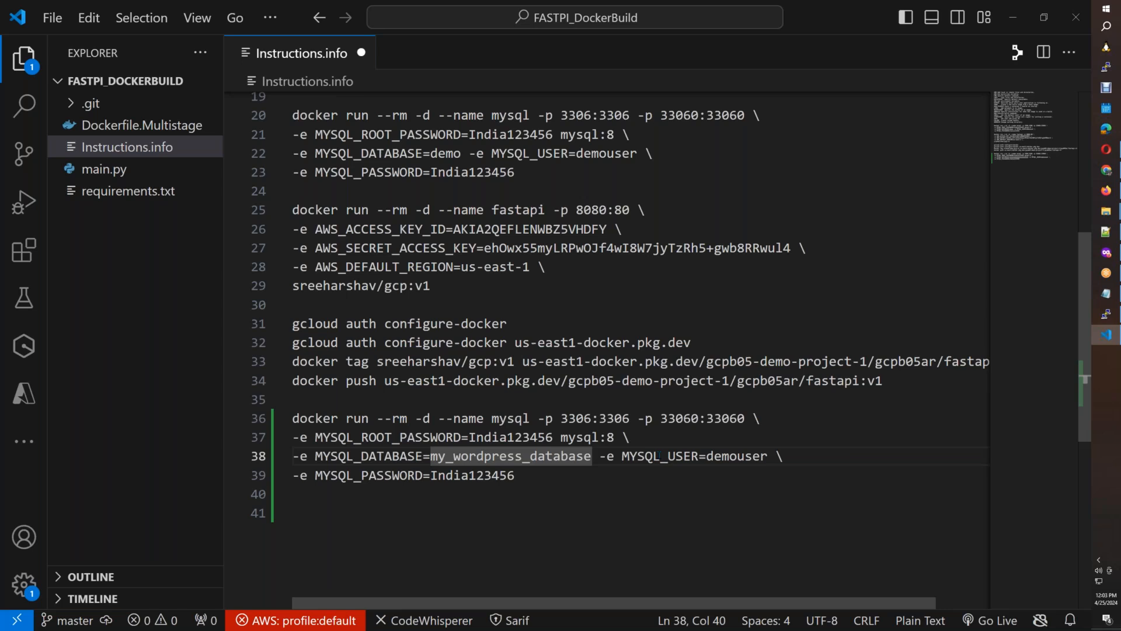
click(612, 478)
drag(590, 455, 316, 455)
key(BackSpace)
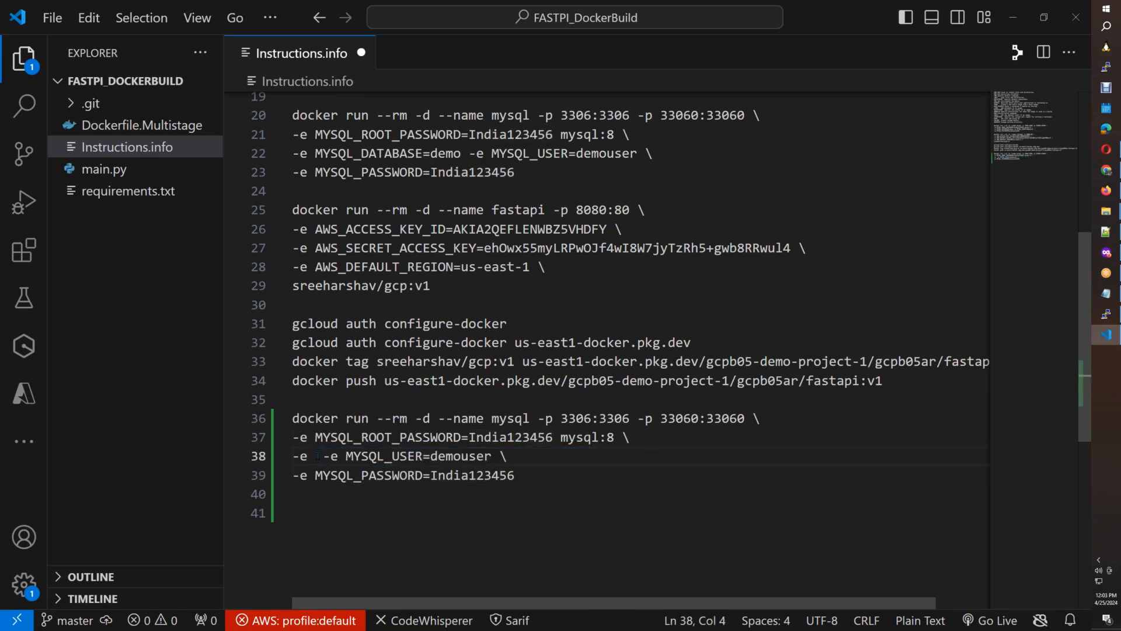
key(Delete)
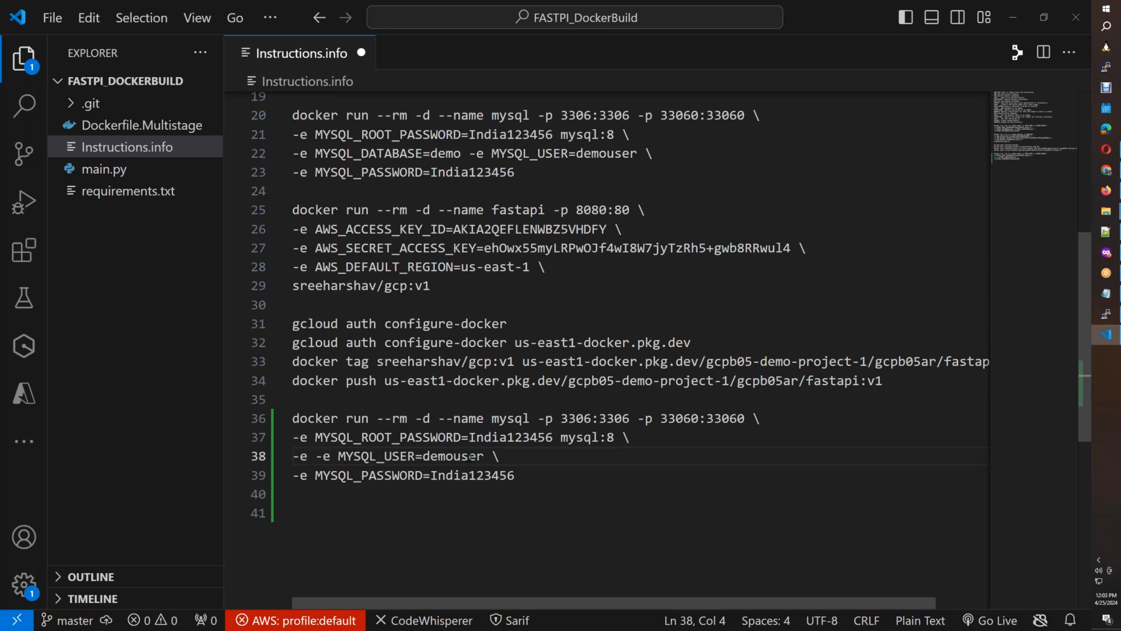
Review the WordPress username, password, e-mail and database variables listed in the Cloud Run document.
key(alt+Tab)
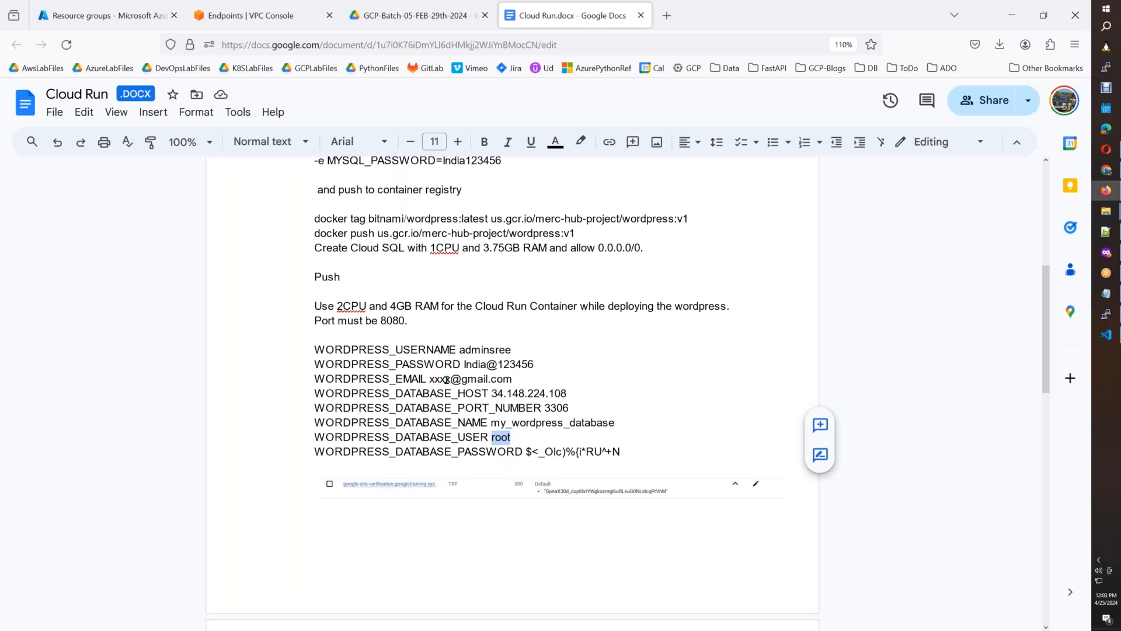
drag(351, 349, 514, 353)
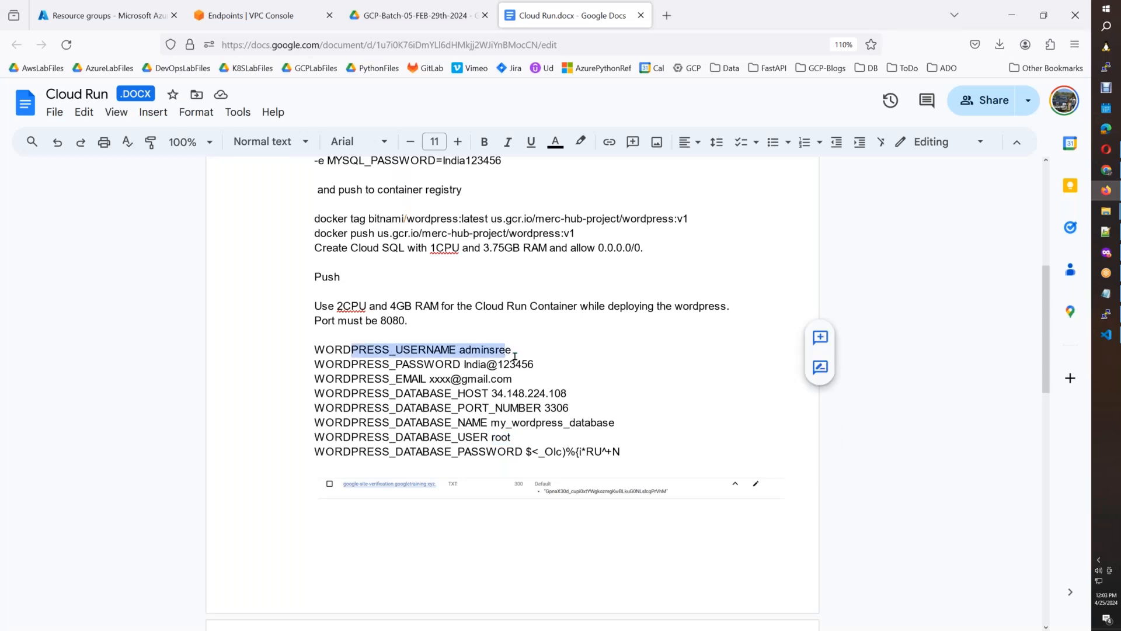
click(518, 380)
shift+click(412, 379)
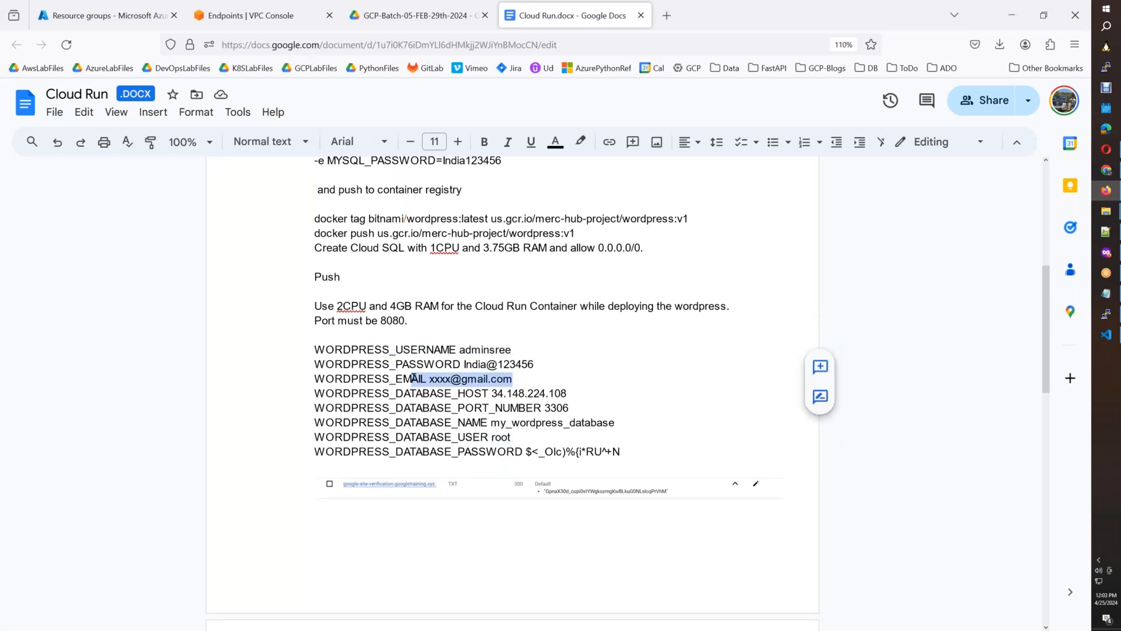
drag(319, 392, 608, 448)
click(625, 385)
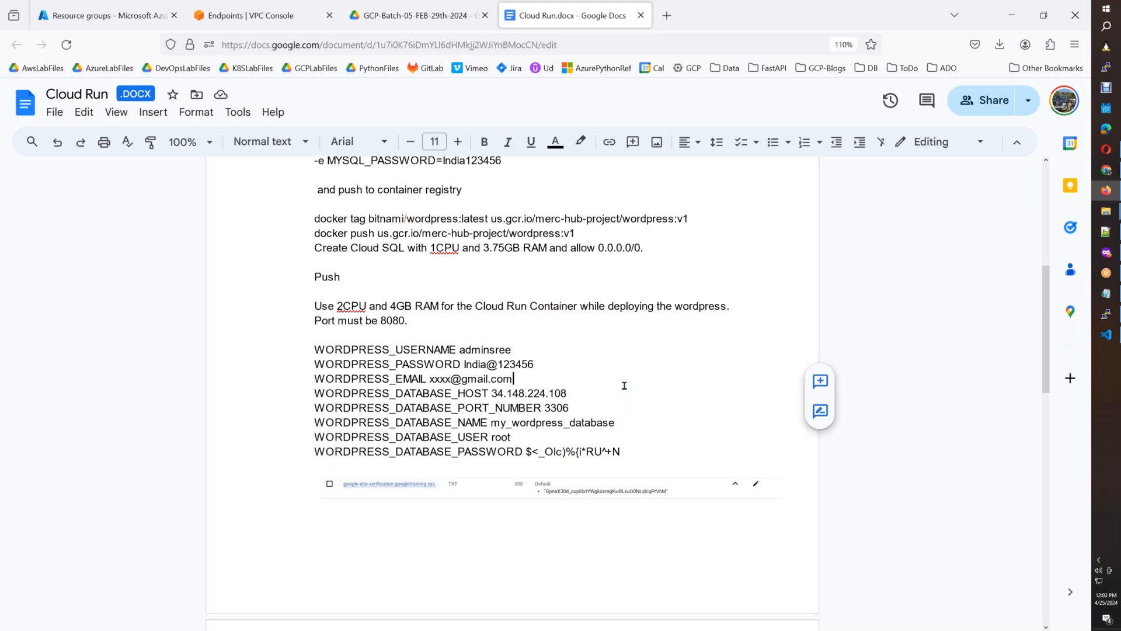
key(alt+Tab)
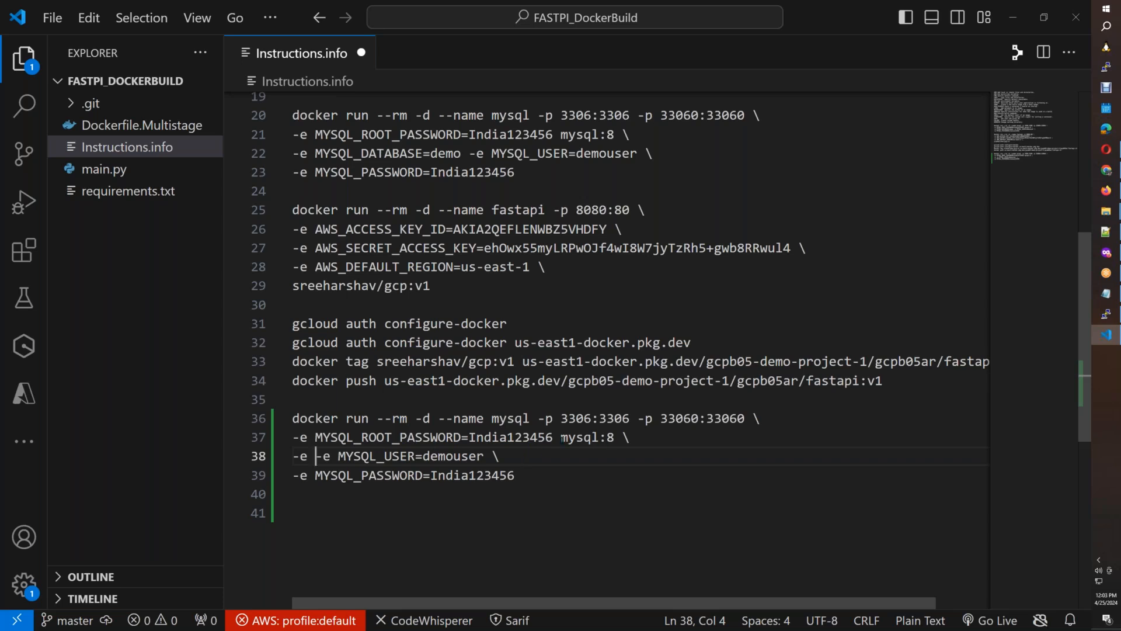
Put mysql:8 on its own line in the duplicated command and move the MYSQL_PASSWORD line directly below MYSQL_ROOT_PASSWORD, with line continuations.
click(561, 436)
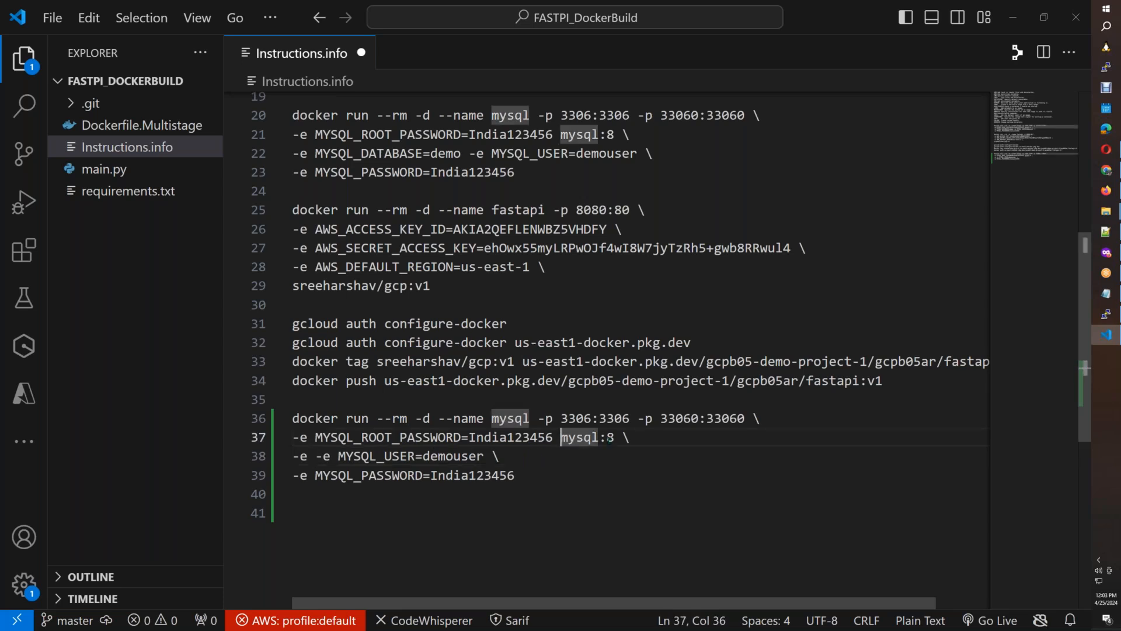
text(\)
key(Return)
key(Return)
drag(528, 510, 292, 512)
key(ctrl+x)
click(797, 452)
key(ctrl+v)
text(\)
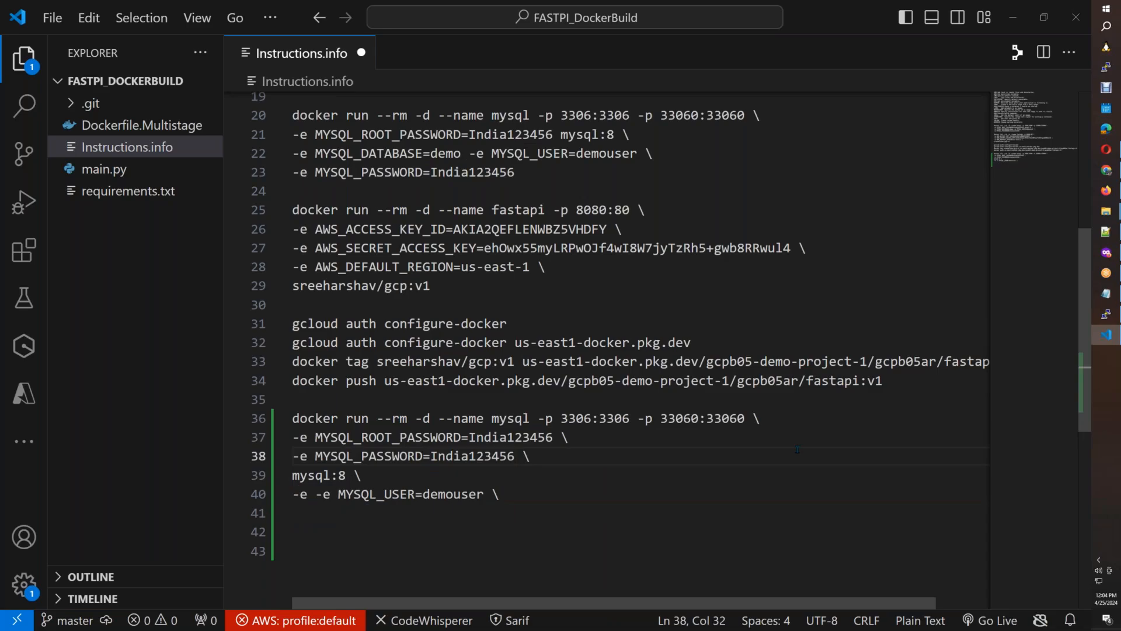
Change the MYSQL_PASSWORD value in the duplicated command to match the WordPress password in the Cloud Run document.
key(alt+Tab)
drag(527, 364, 474, 366)
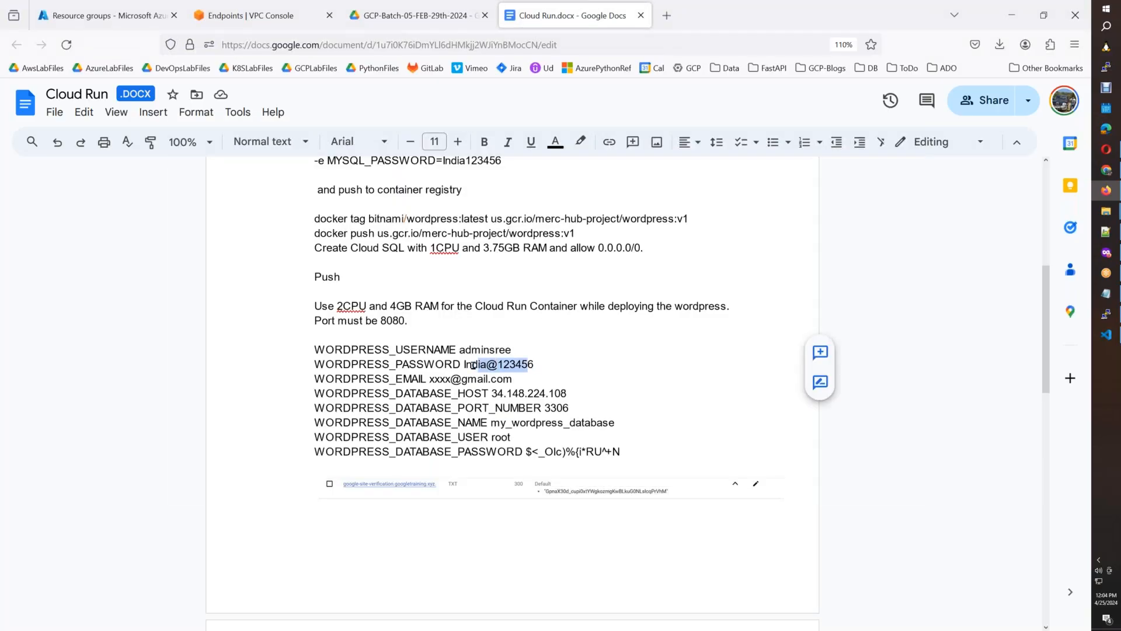
key(alt+Tab)
click(468, 455)
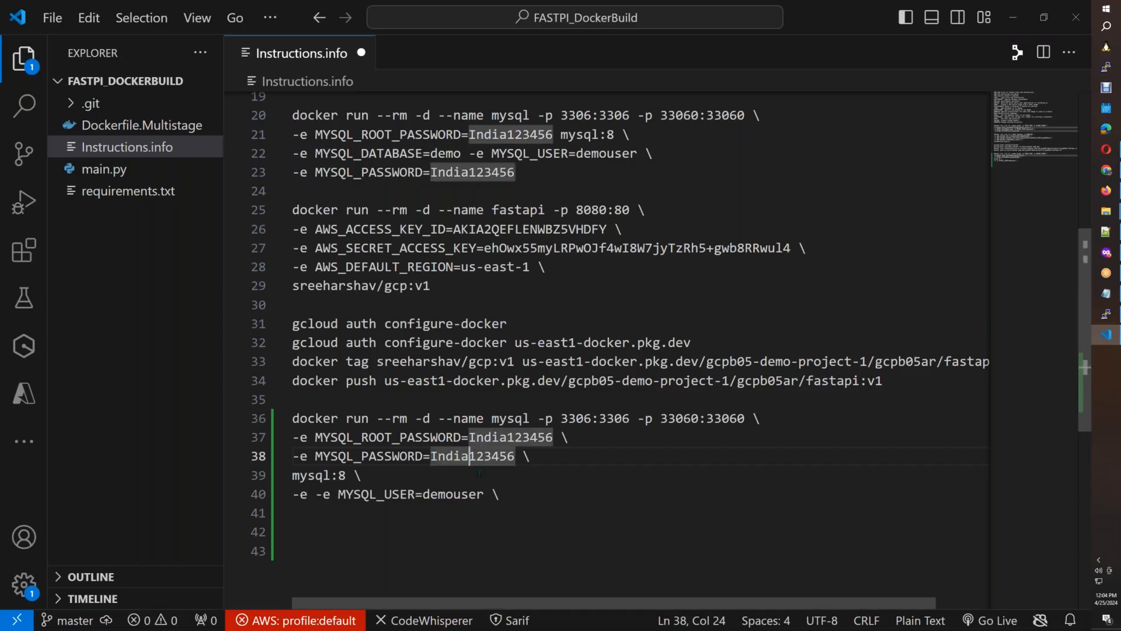
text(@)
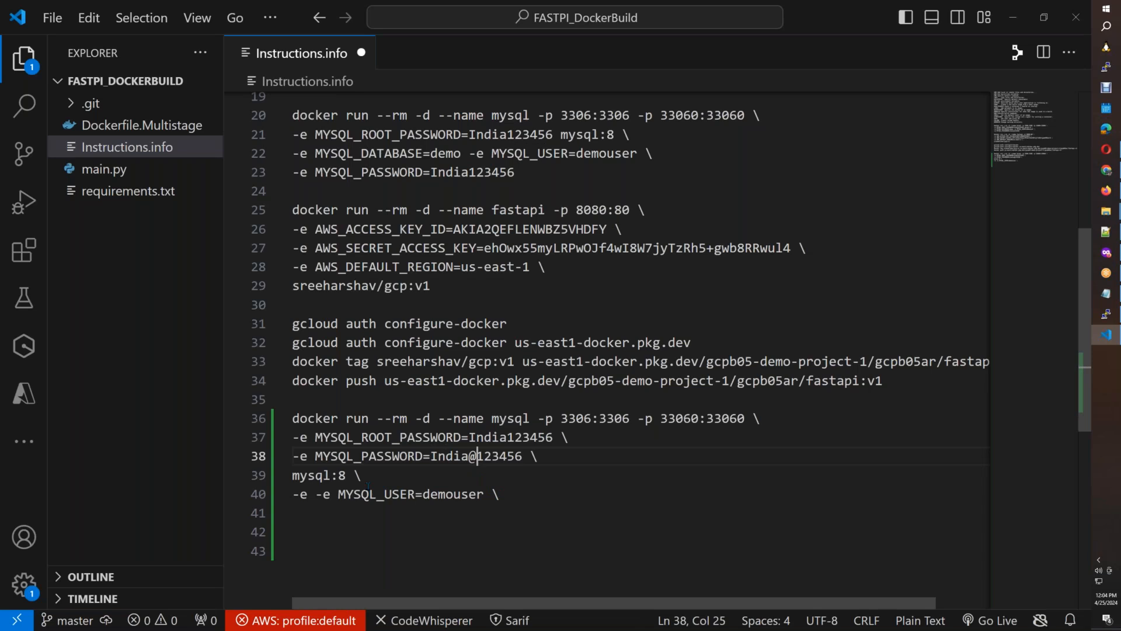
Delete the MYSQL_USER line from the duplicated command and make mysql:8.0 its final line.
drag(517, 499, 292, 495)
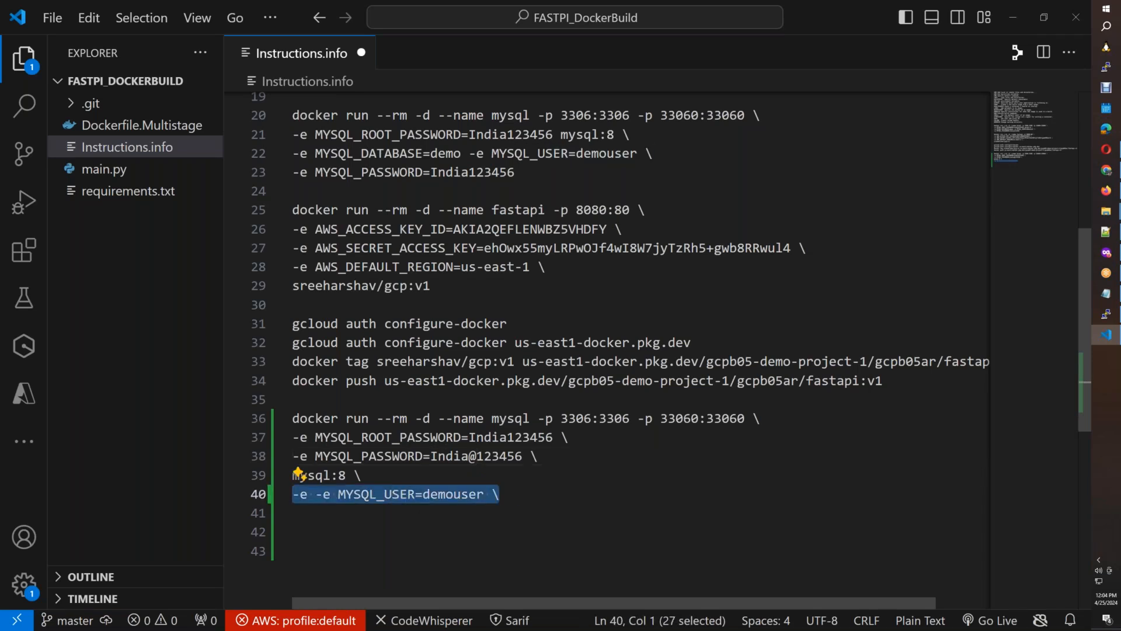
key(BackSpace)
key(BackSpace)
key(BackSpace)
key(BackSpace)
text(.0)
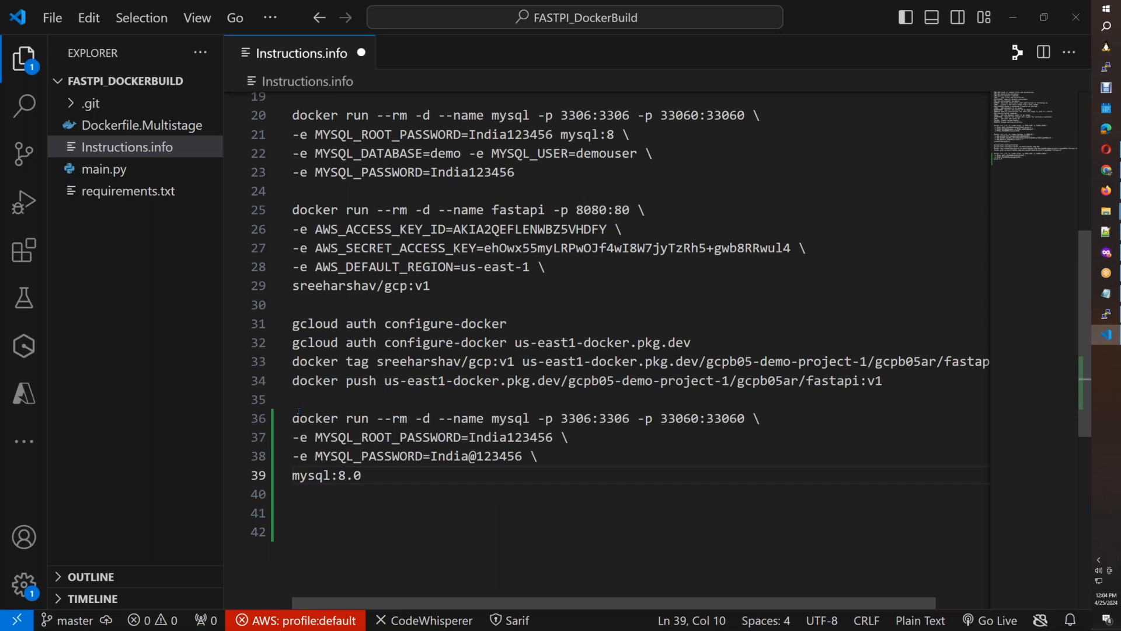
Copy the edited mysql:8.0 docker run command, including its root and user passwords, into the cleared docker-host terminal and run it.
click(293, 418)
shift+click(362, 476)
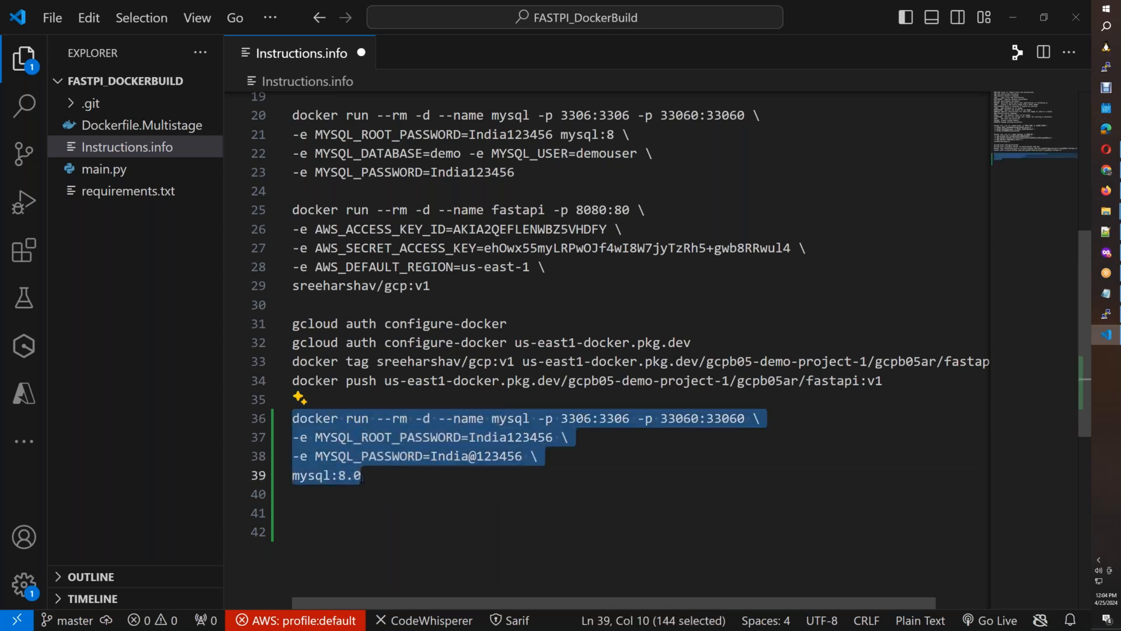
click(1105, 313)
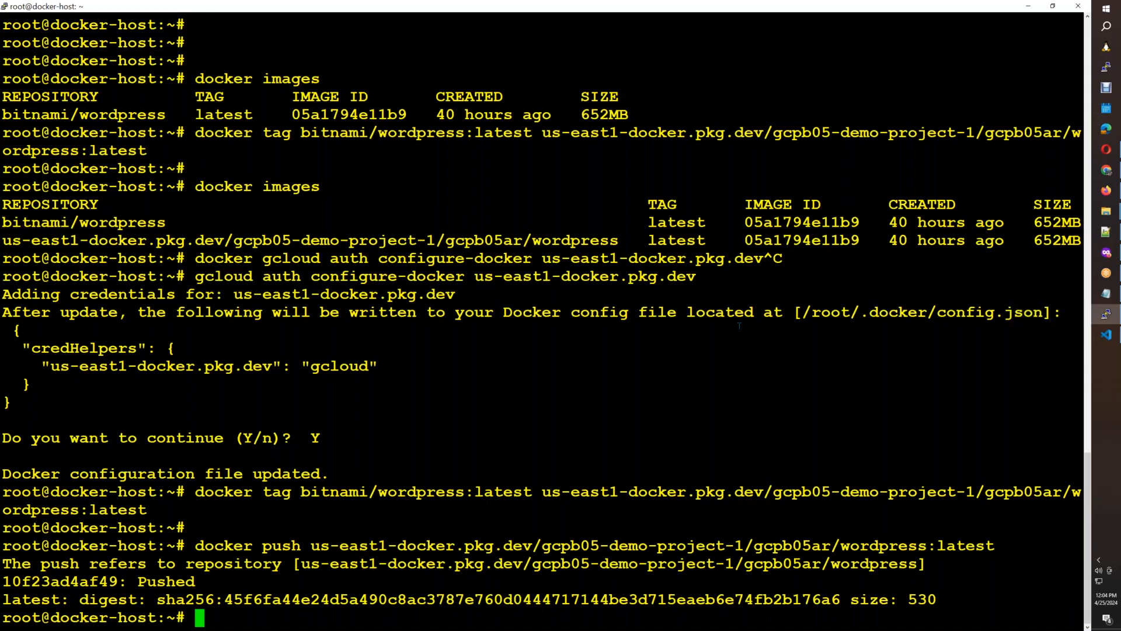
key(ctrl+l)
right_click(738, 325)
key(Return)
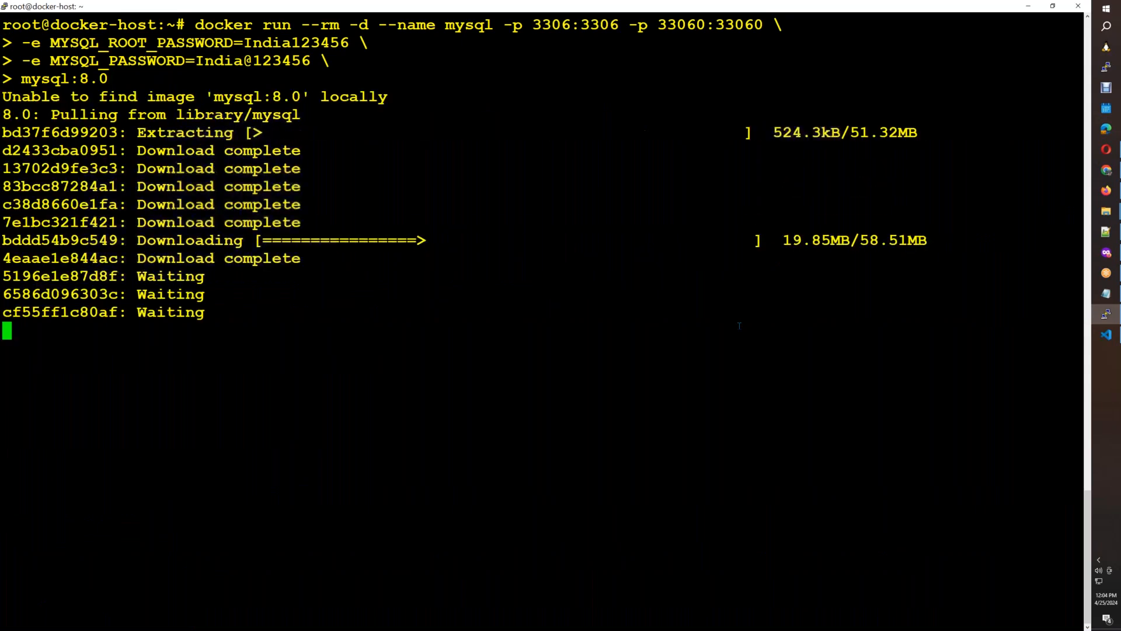
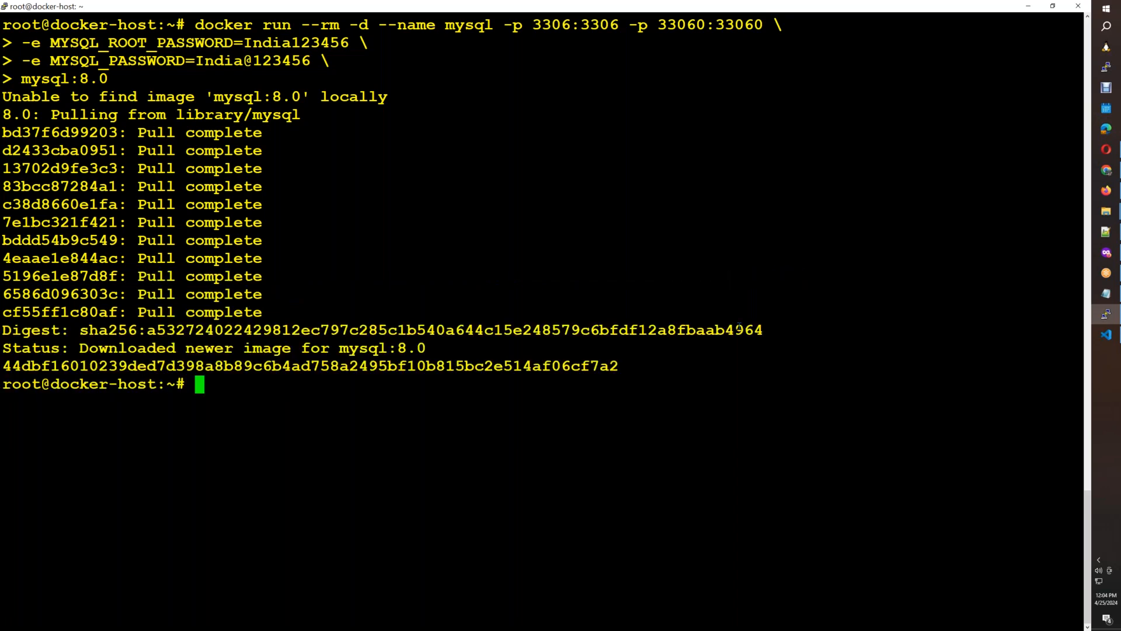
Clear the docker-host terminal and list the running containers with docker ps.
key(ctrl+l)
text(docker ps)
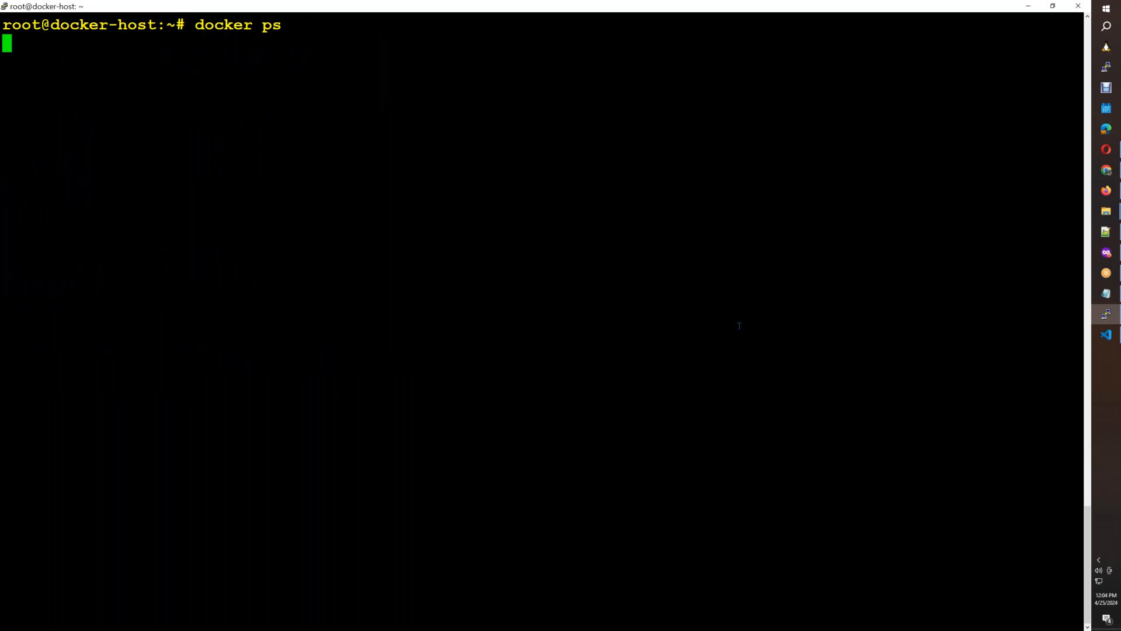
key(Return)
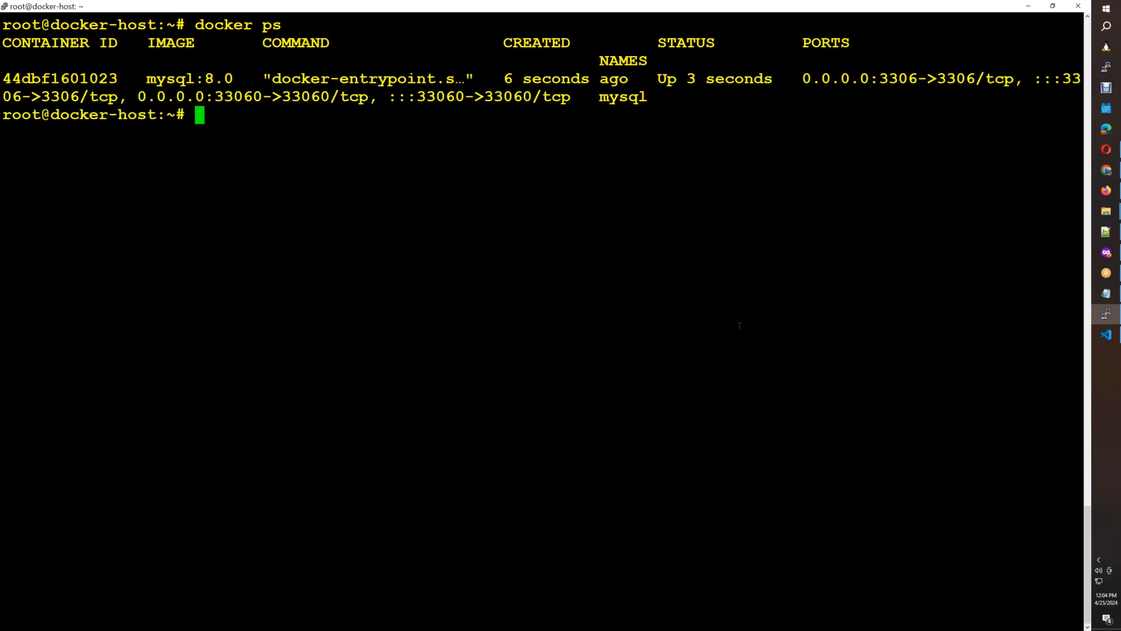
Move the edited mysql:8.0 docker run command, including its root and user passwords, from Instructions.info over the old MySQL command in the Cloud Run document.
key(alt+Tab)
drag(360, 475, 293, 419)
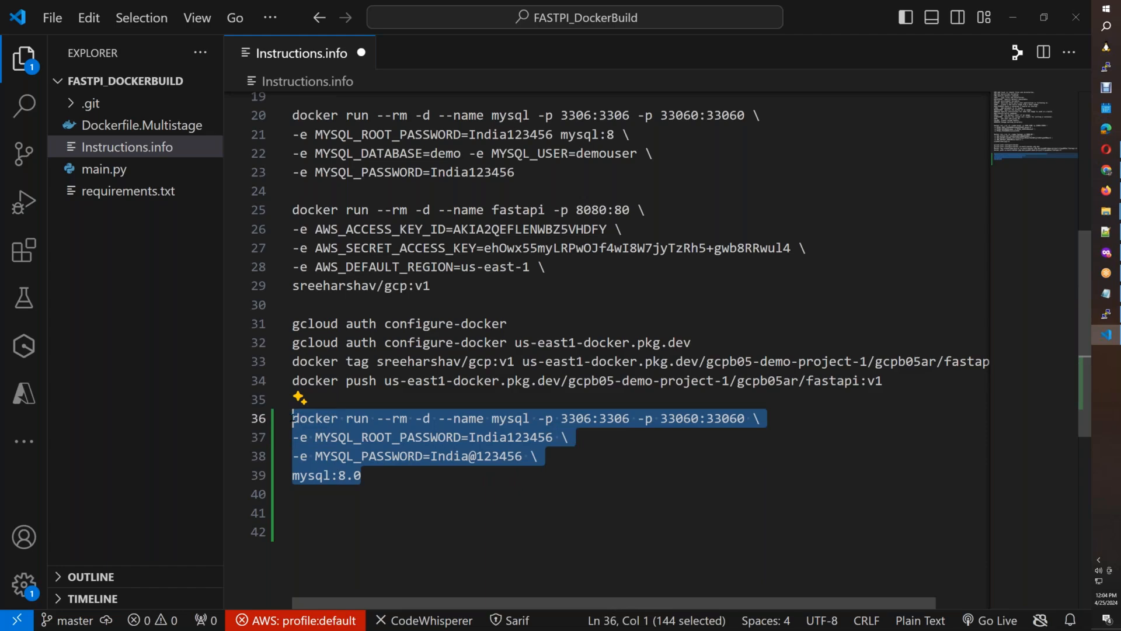
key(BackSpace)
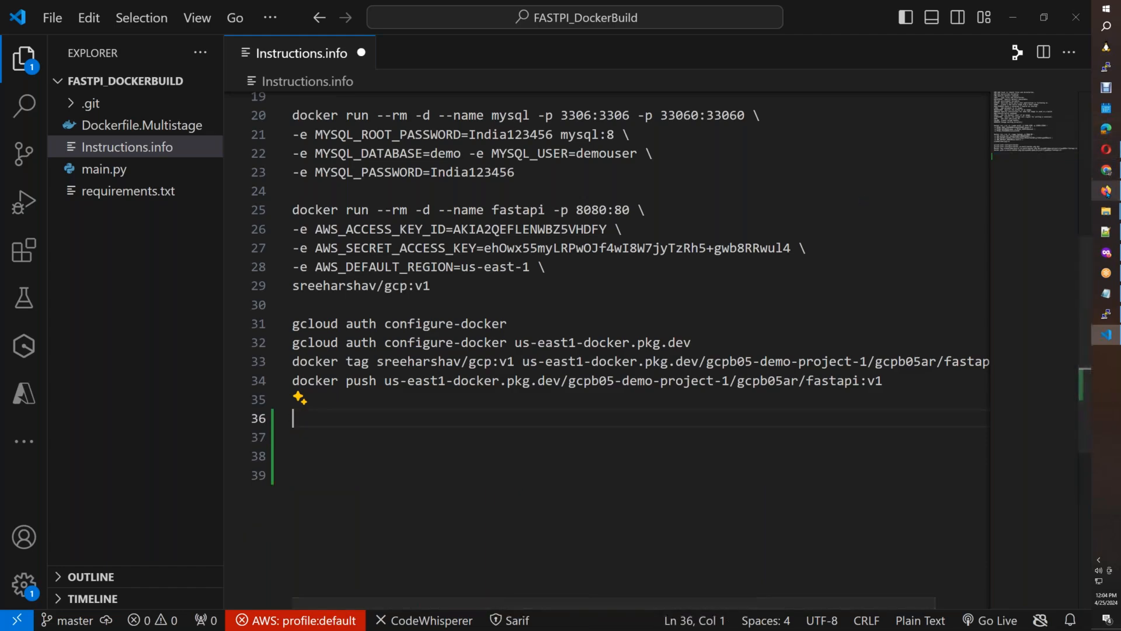
key(alt+Tab)
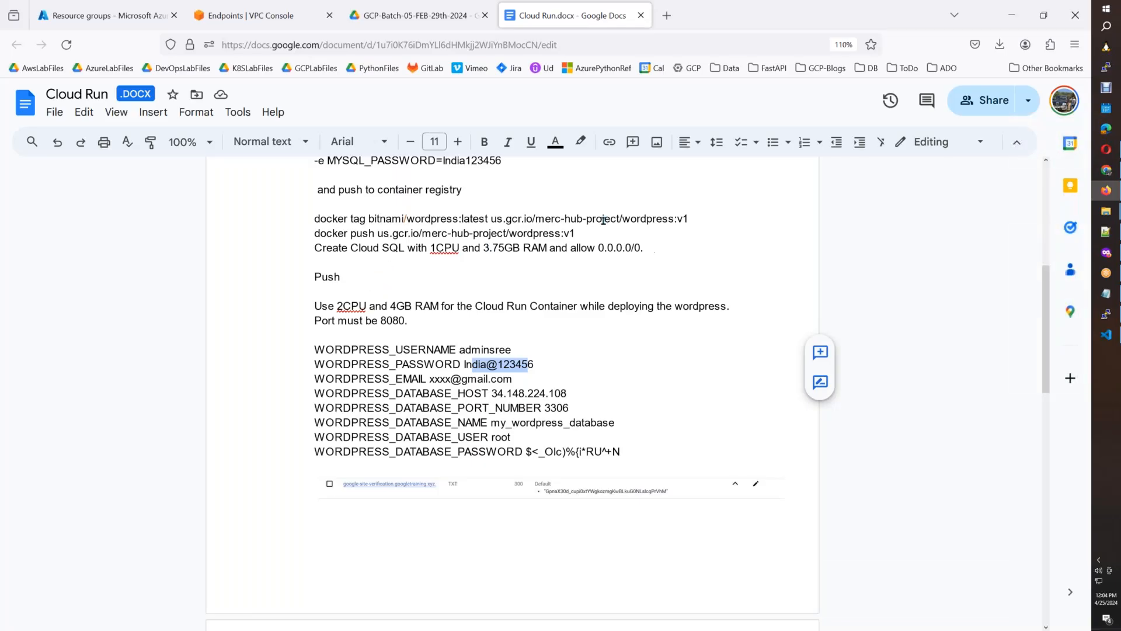
drag(644, 247, 314, 191)
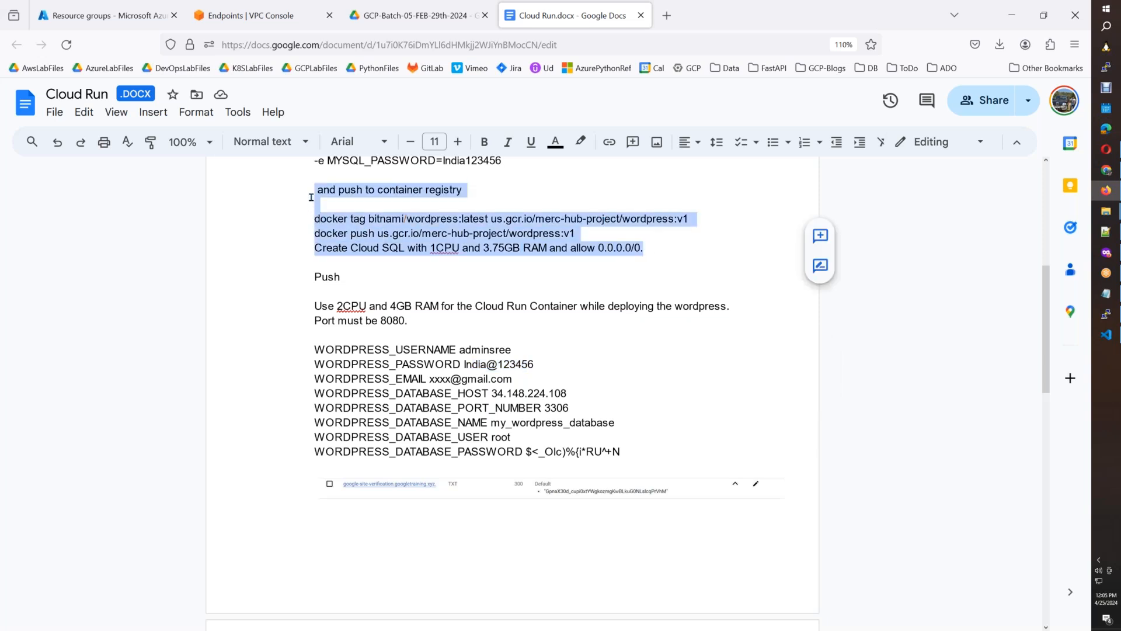
drag(1044, 342, 1043, 282)
drag(505, 365, 315, 327)
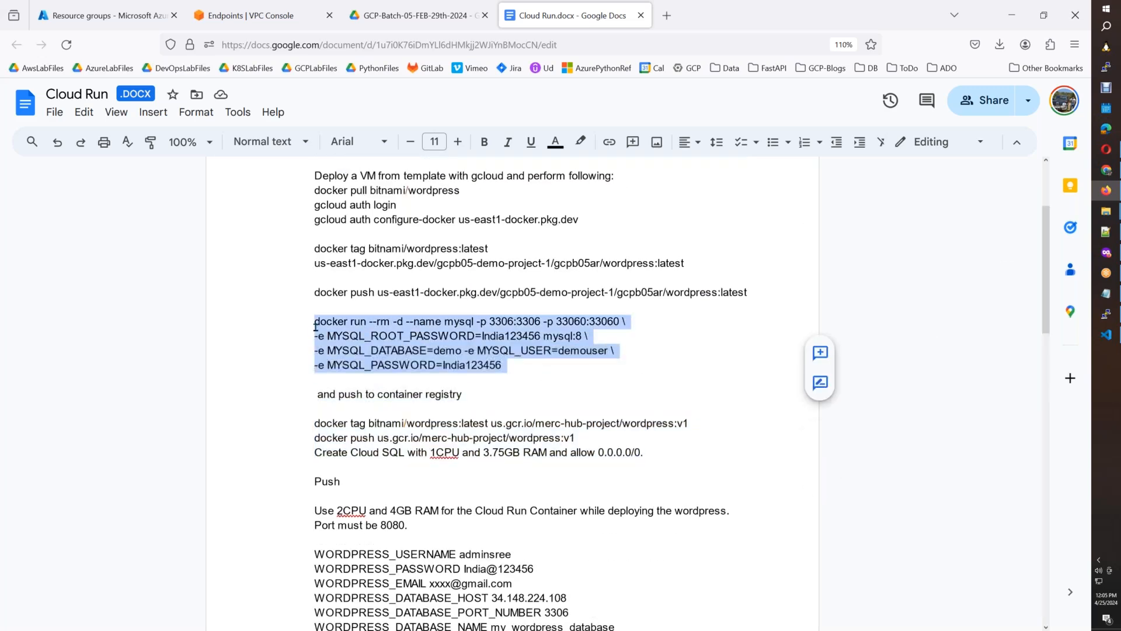
key(ctrl+v)
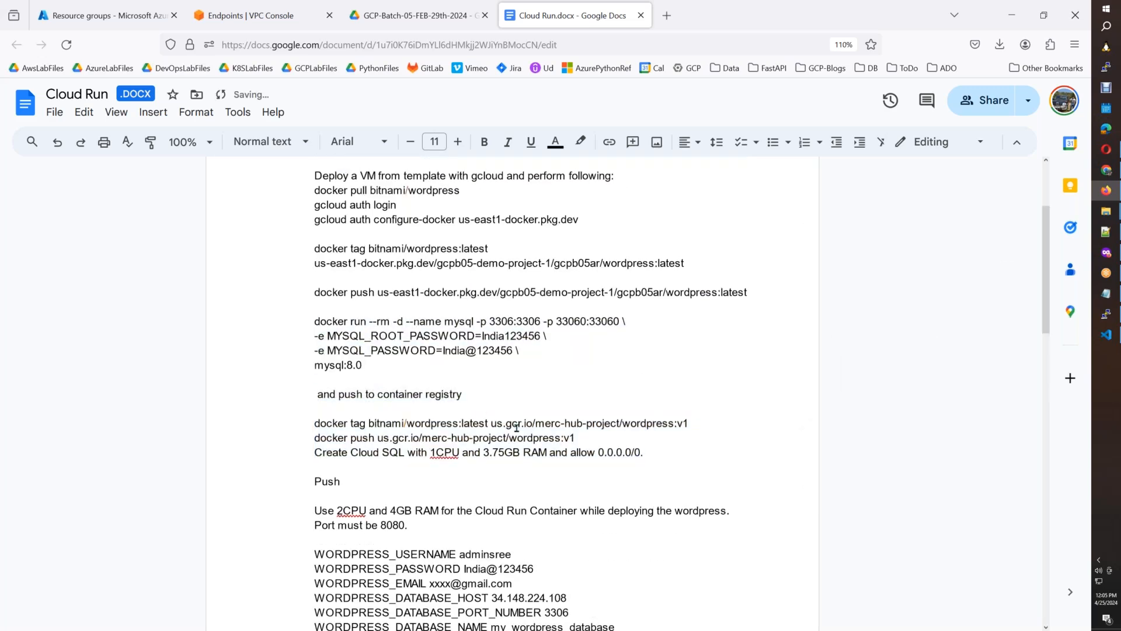
Add a blank line below the pasted docker run command and revert the automatic capitalization of mysql:8.0.
key(Return)
key(Up)
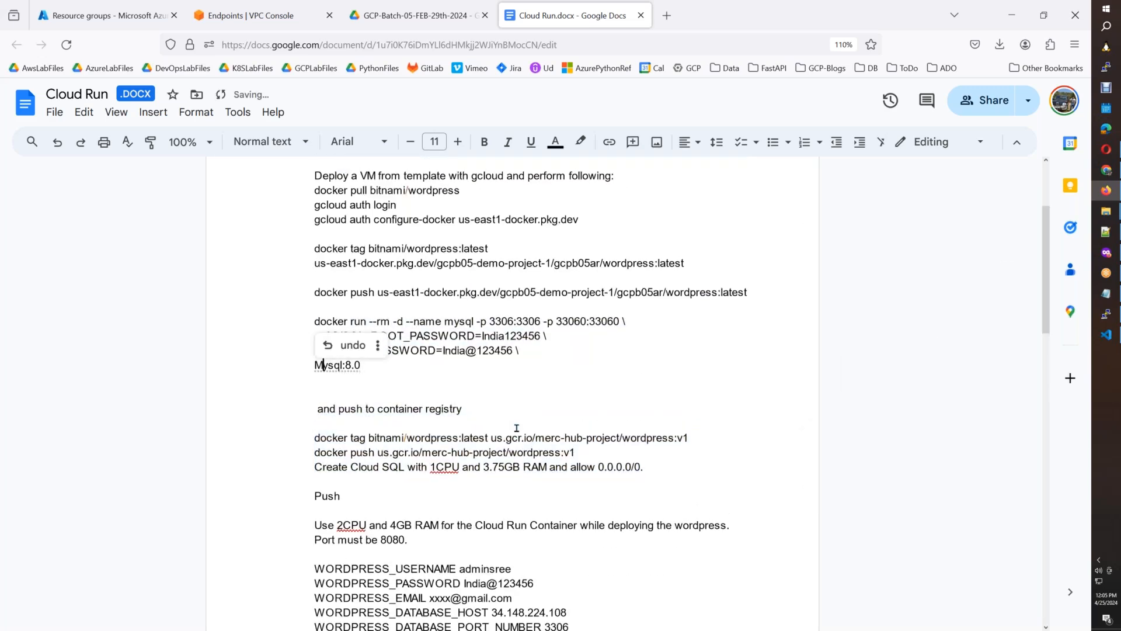
key(Right)
click(349, 345)
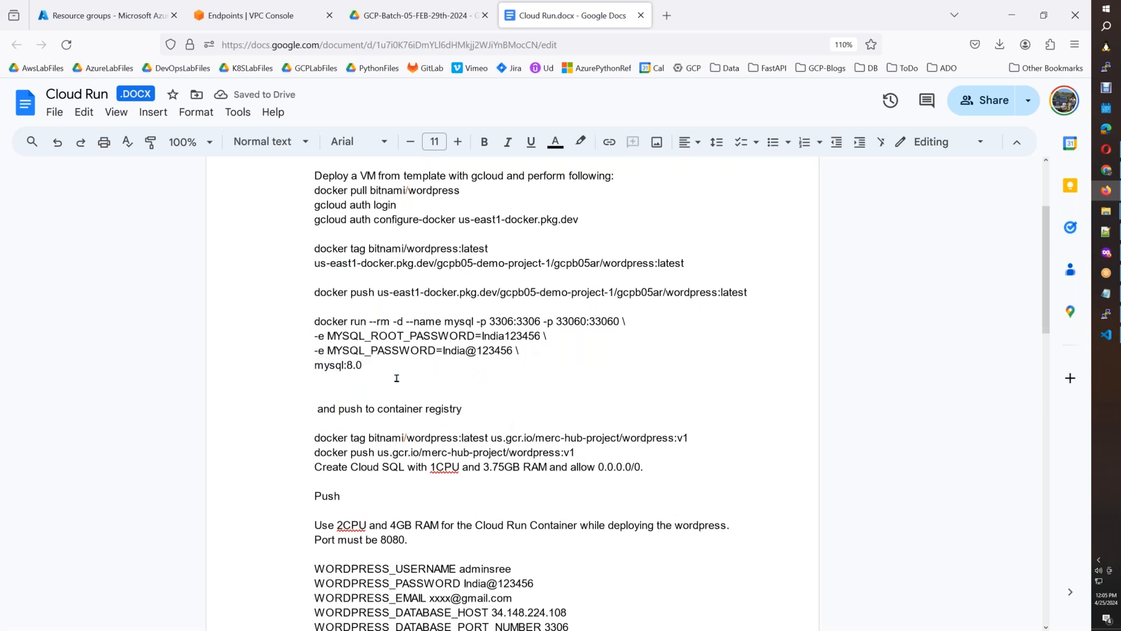
Delete the outdated block from "and push to container registry" through "Push" in the Cloud Run document.
drag(350, 497, 315, 407)
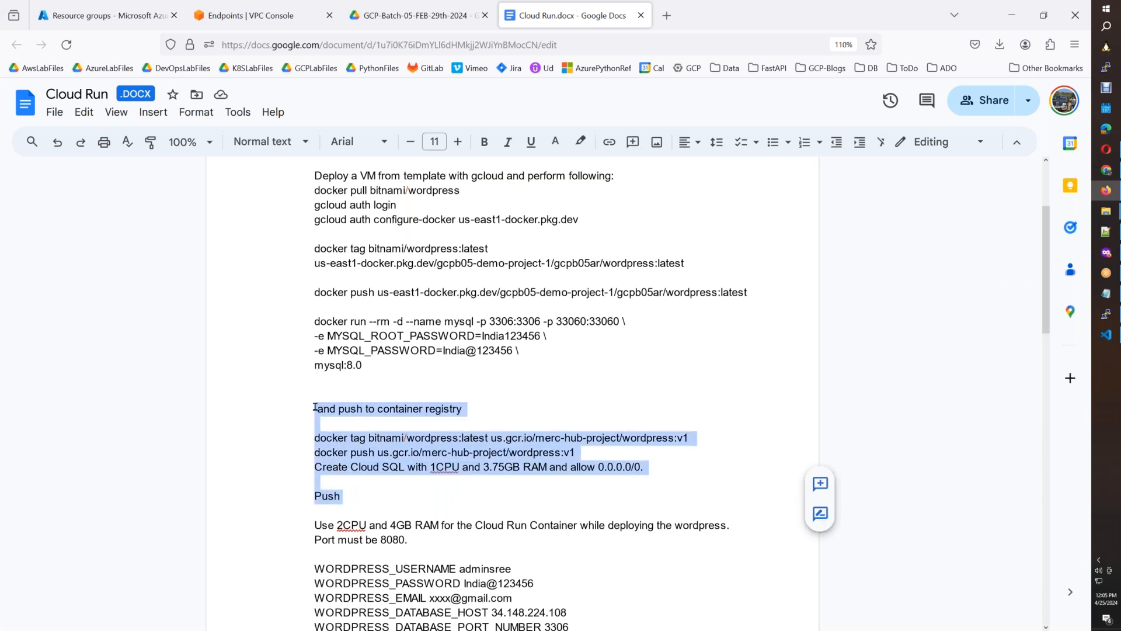
key(BackSpace)
key(BackSpace)
key(BackSpace)
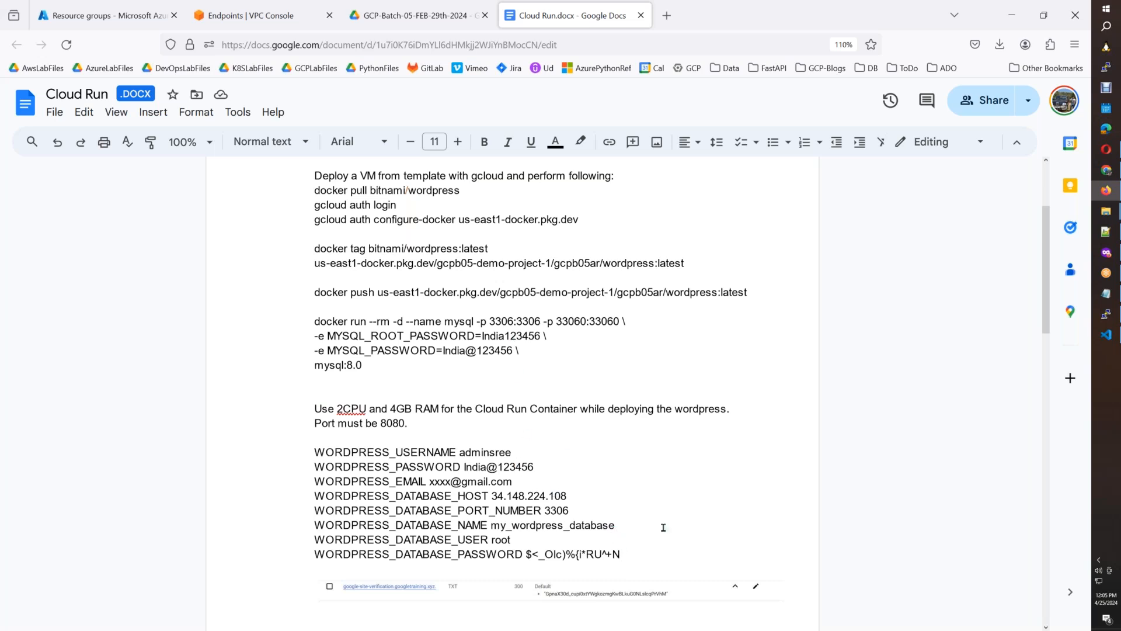
Copy the WORDPRESS_ variable list, including its WordPress and database passwords, from the Cloud Run document to line 36 of Instructions.info.
drag(623, 553, 302, 457)
key(ctrl+c)
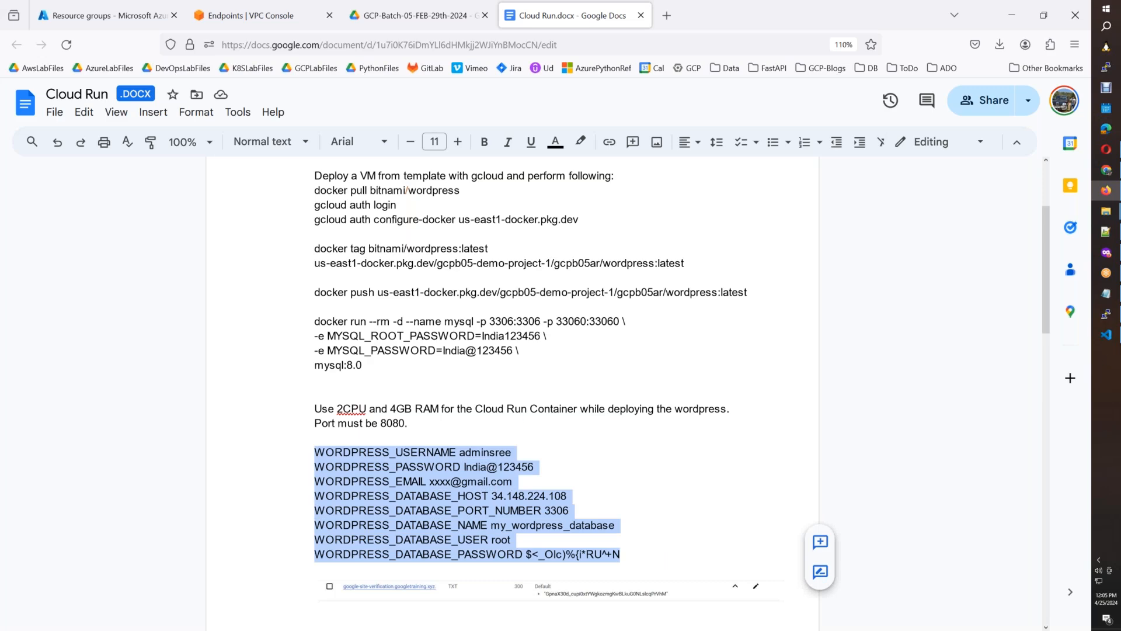
click(1112, 336)
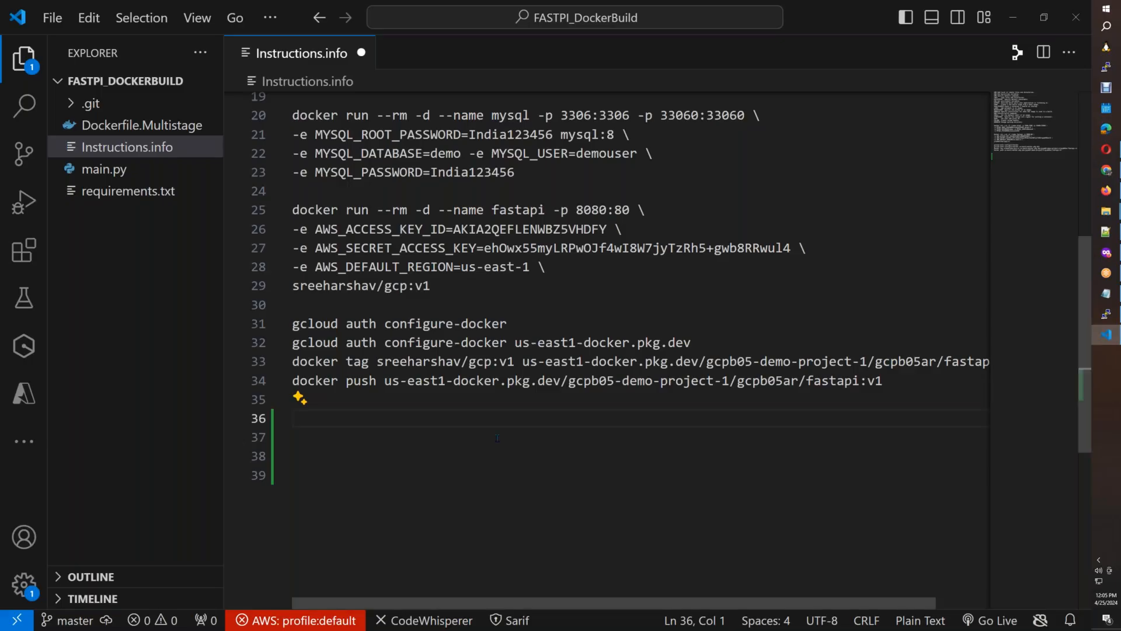
key(ctrl+v)
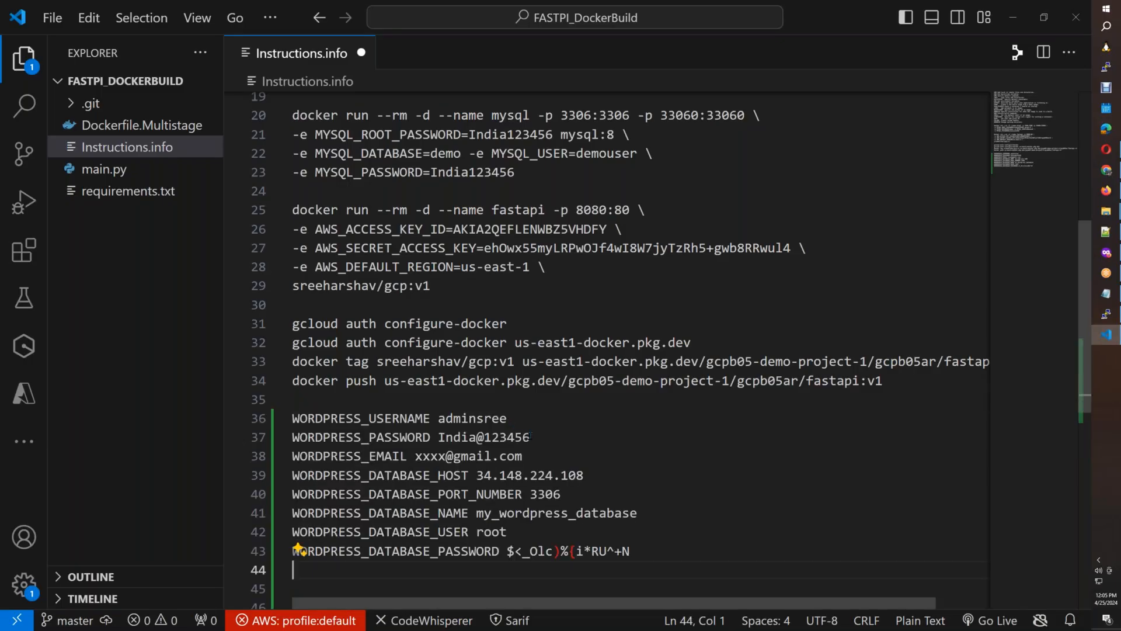
Replace the xxxx placeholder in the WORDPRESS_EMAIL value with the administrator's e-mail name.
double_click(482, 419)
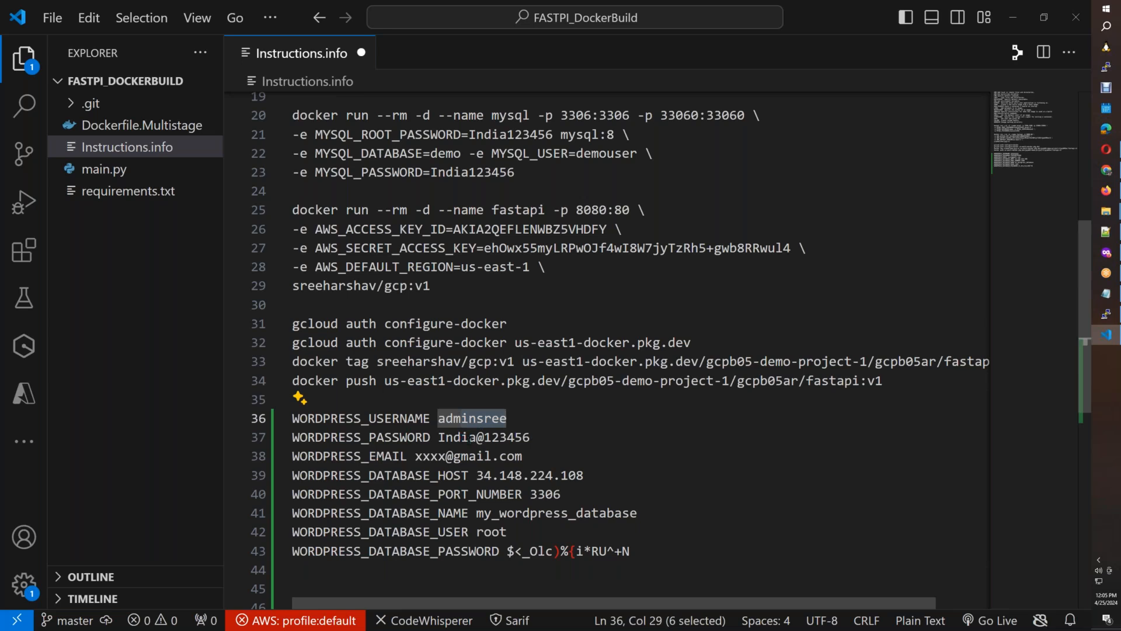
drag(446, 456, 416, 456)
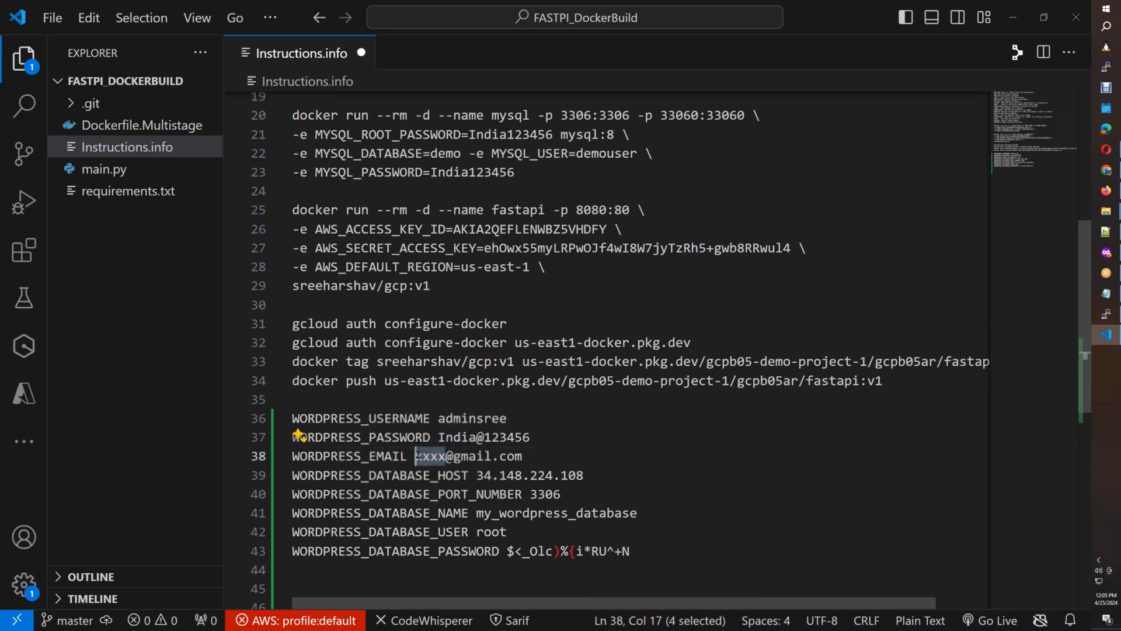
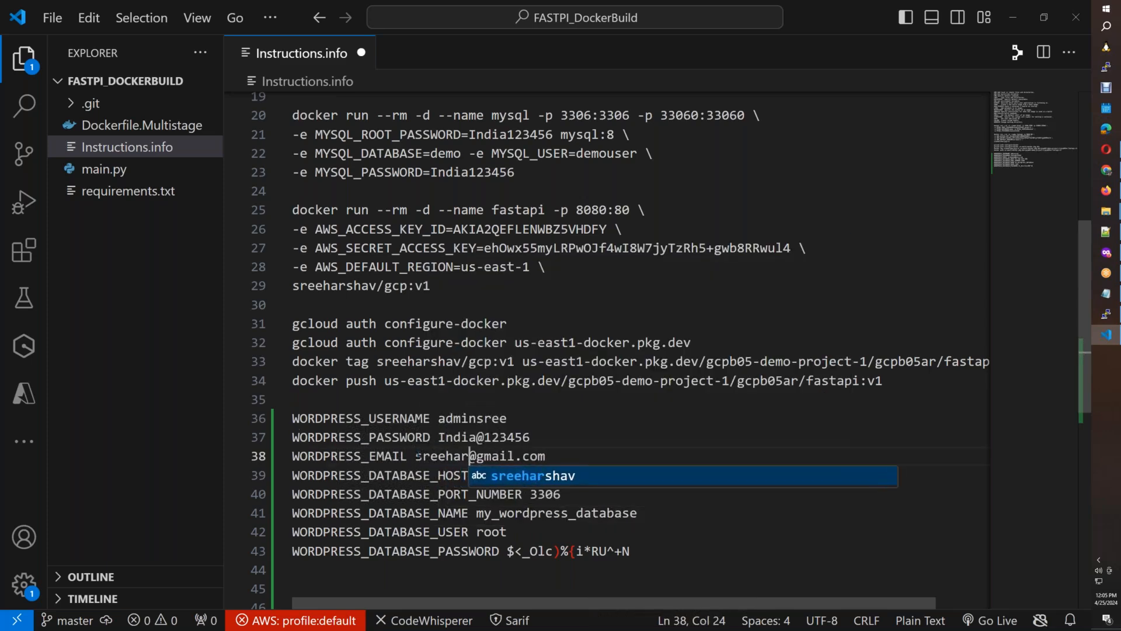
click(720, 557)
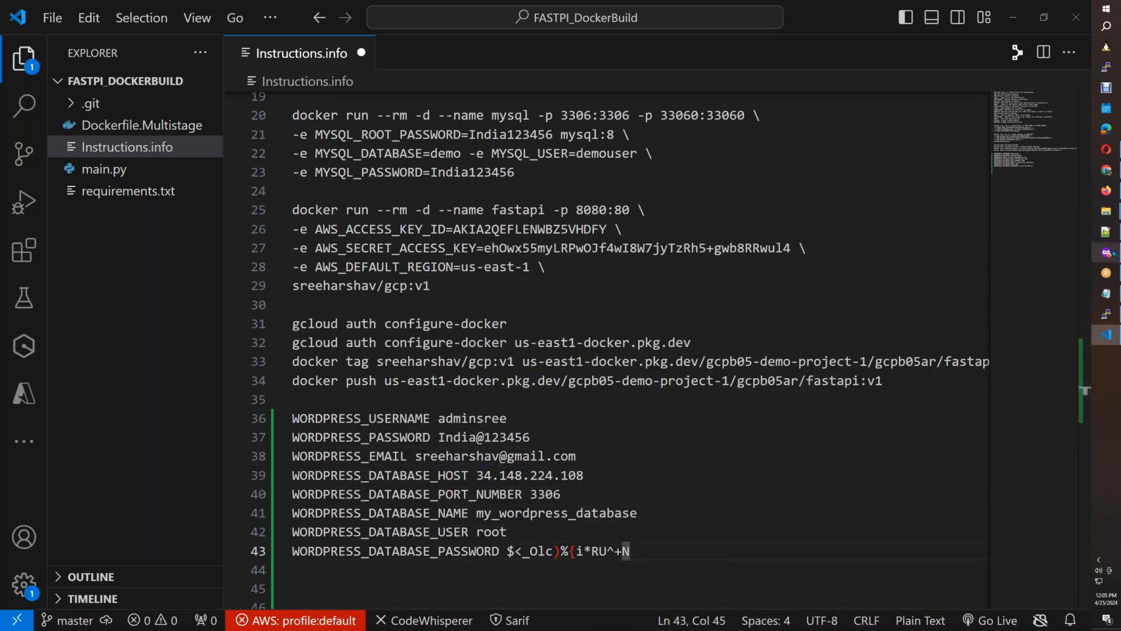
Set WORDPRESS_DATABASE_HOST to docker-host's external IP, 34.138.72.86, copied from the VM instances list.
key(alt+Tab)
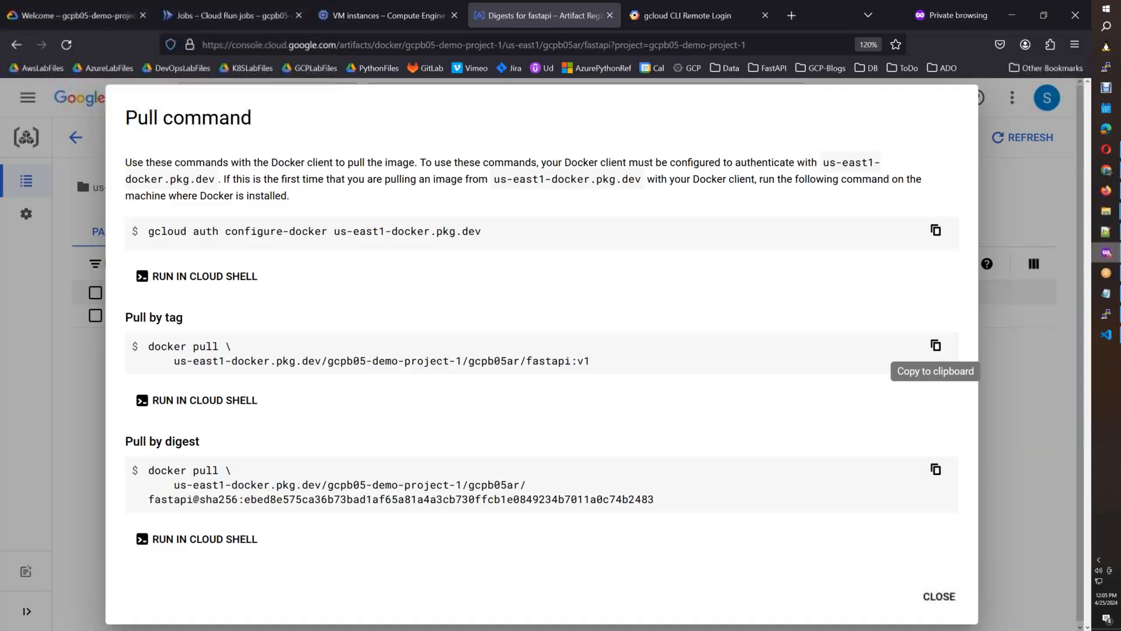
click(383, 28)
click(818, 297)
key(alt+Tab)
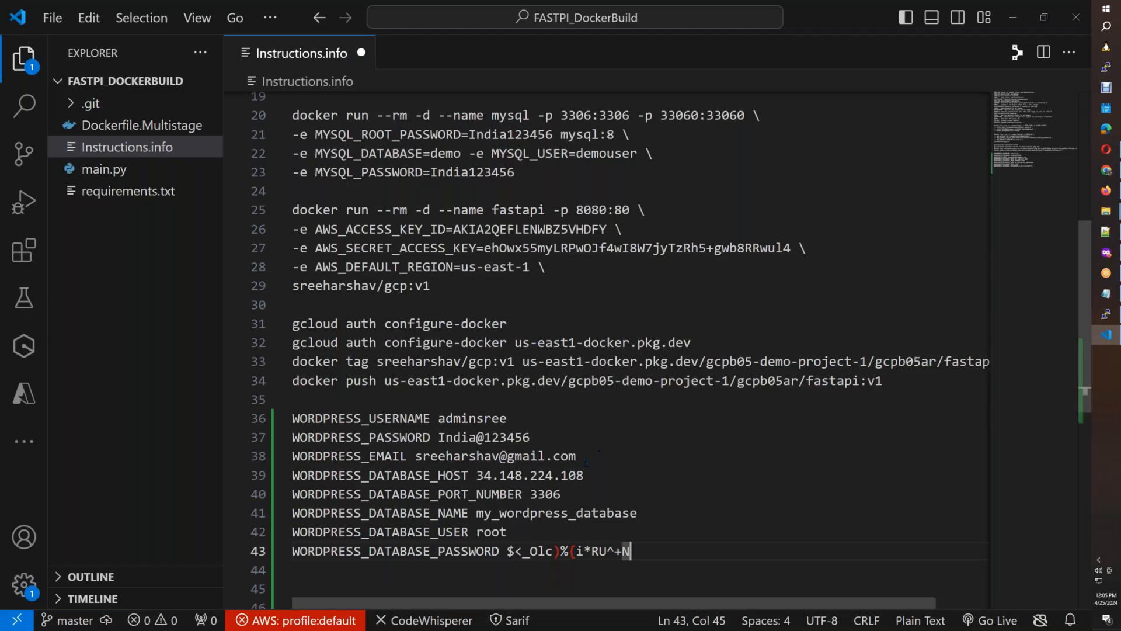
drag(583, 475, 477, 475)
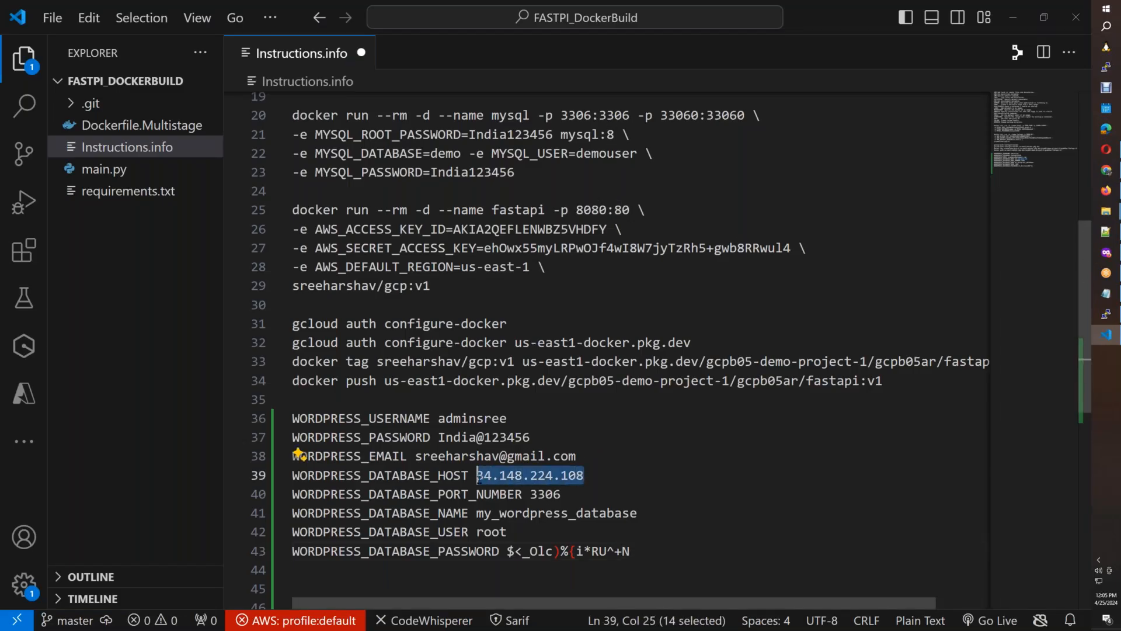
key(ctrl+v)
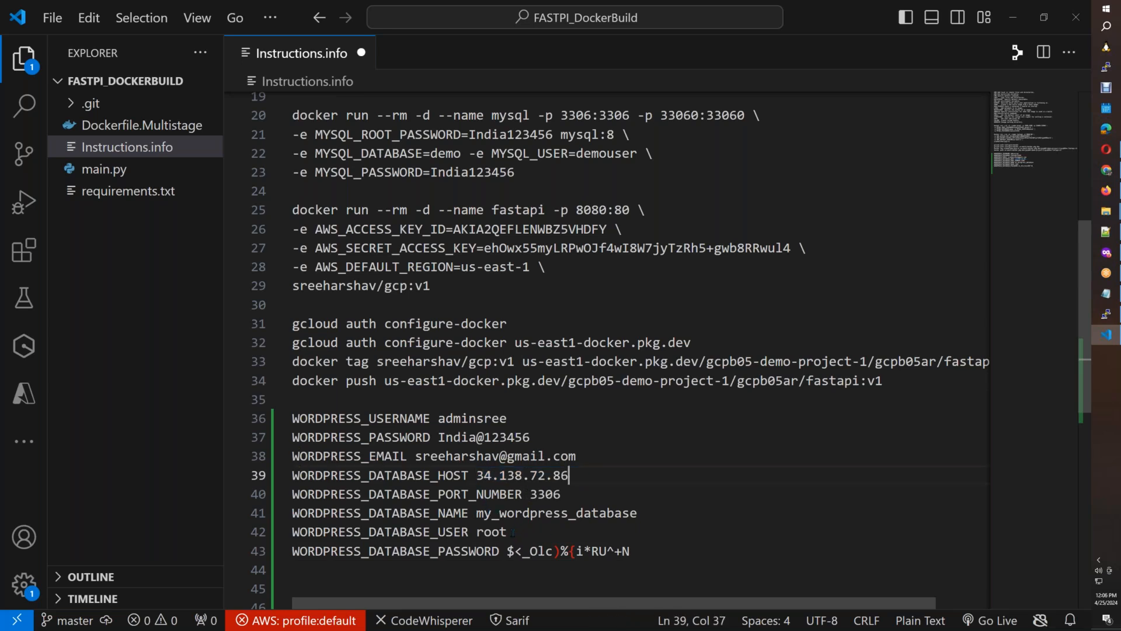
Replace the WORDPRESS_DATABASE_PASSWORD value with the password used for WORDPRESS_PASSWORD.
drag(513, 532, 491, 533)
drag(529, 436, 439, 437)
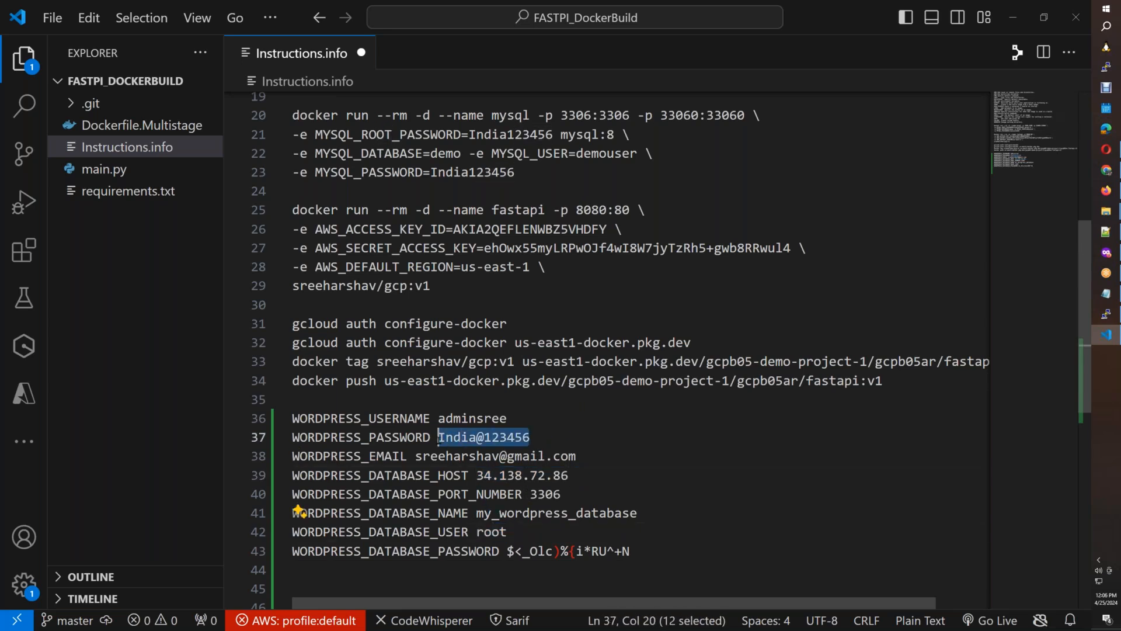
drag(629, 552, 507, 552)
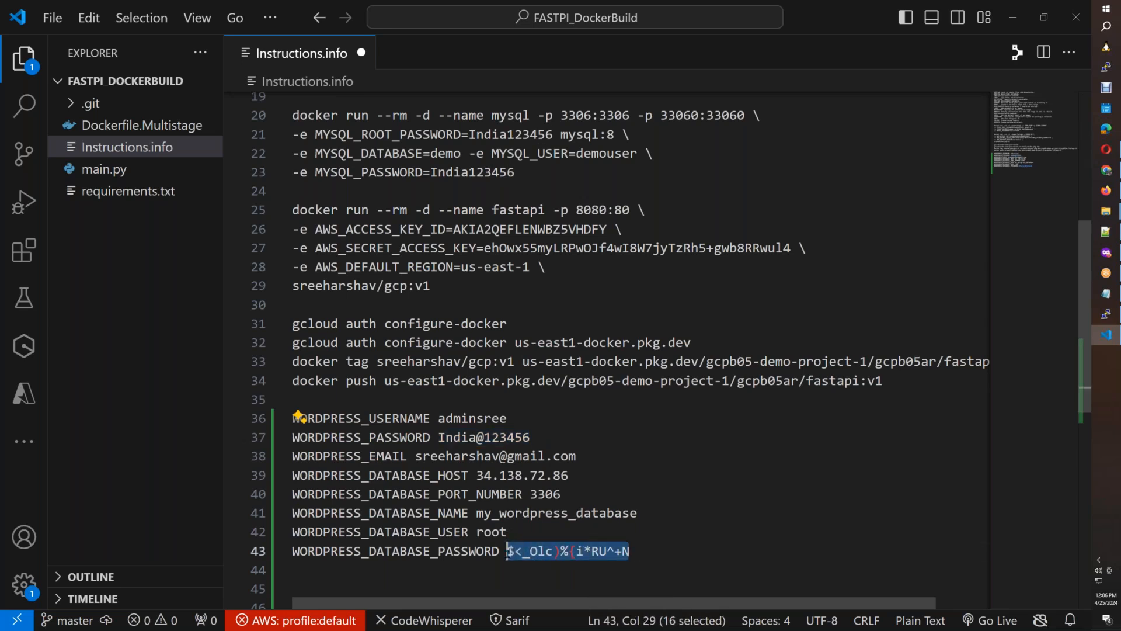
key(ctrl+v)
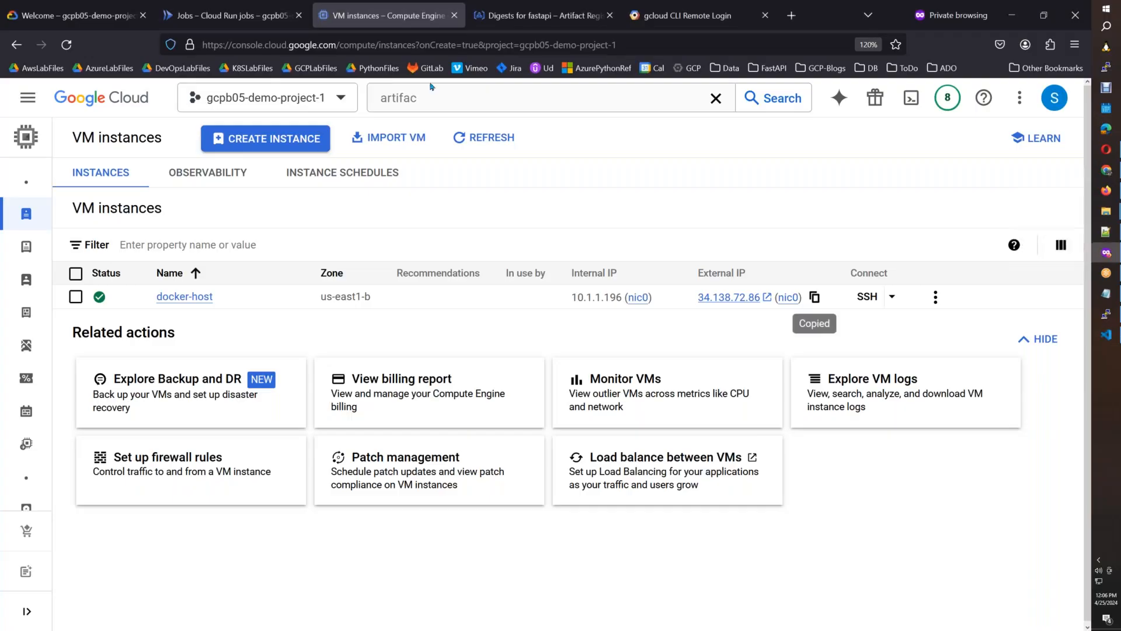
Switch to the Google Cloud console's Cloud Run page and start creating a new service.
click(1105, 252)
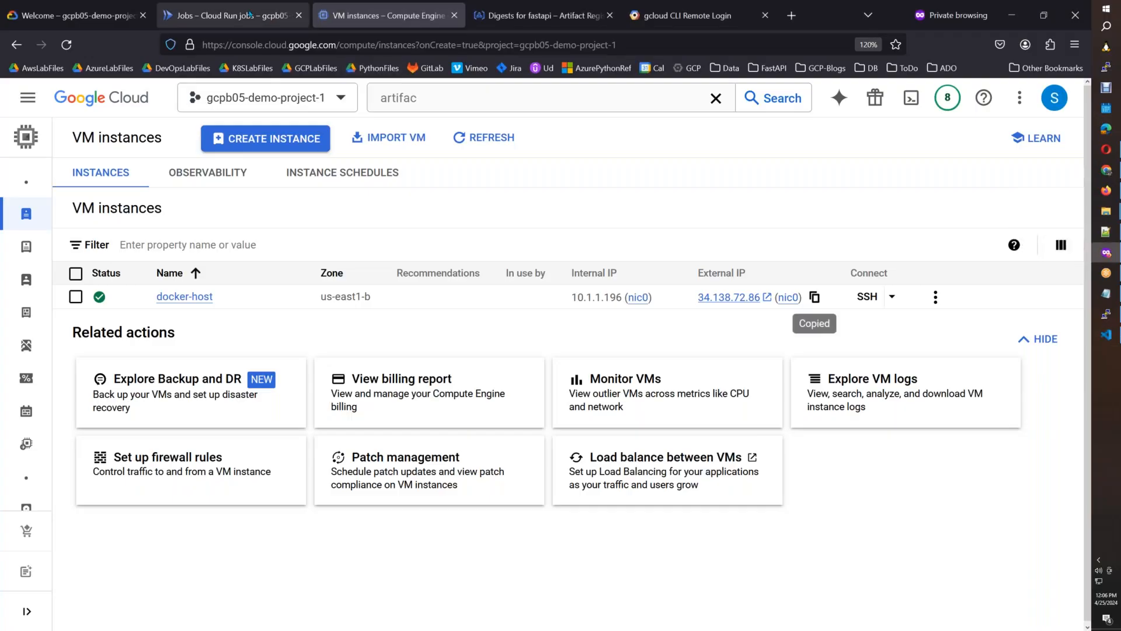
click(246, 14)
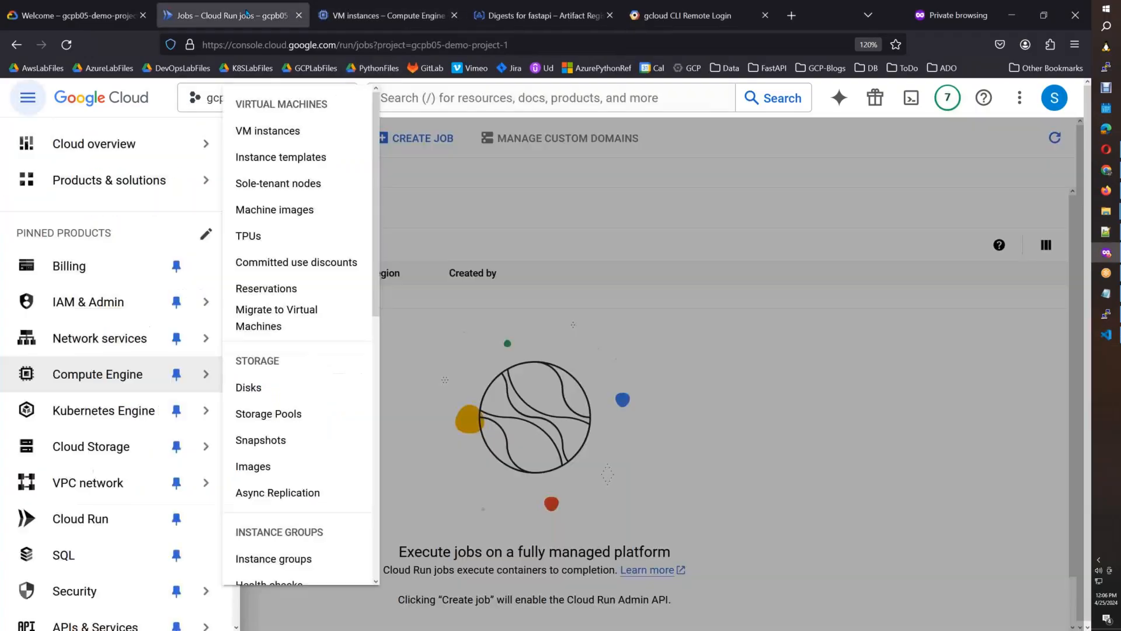
click(617, 190)
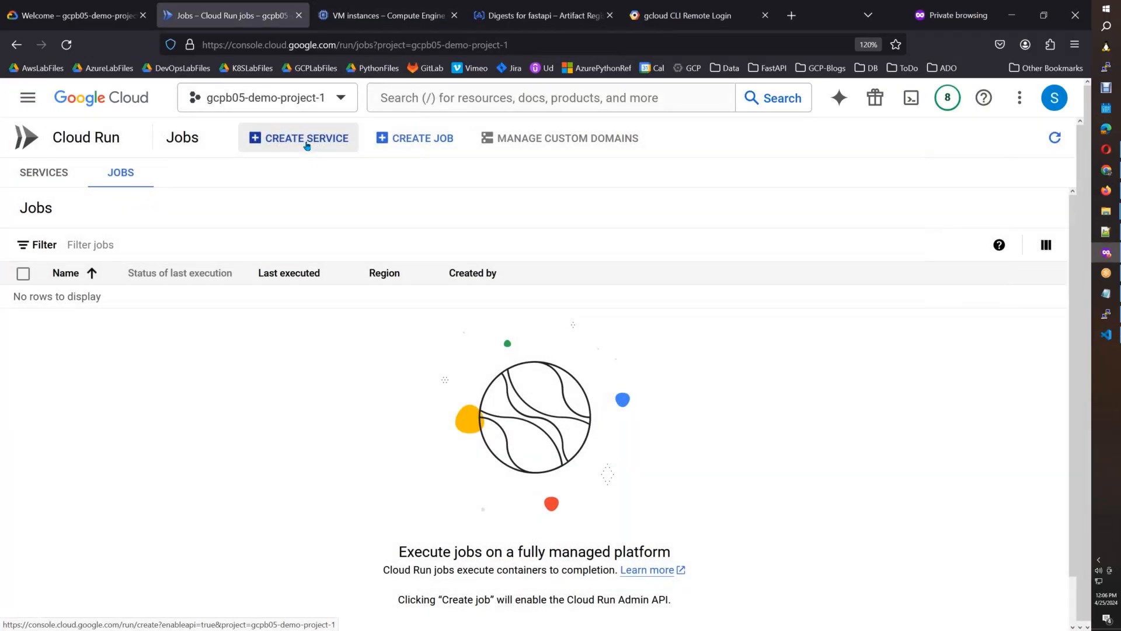
click(44, 174)
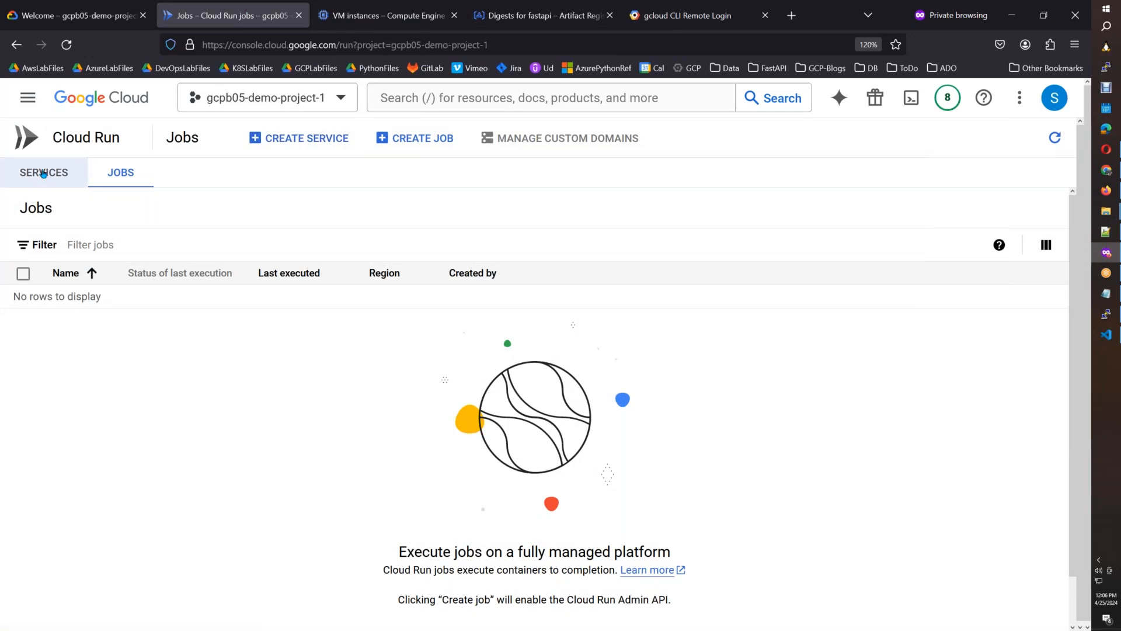
click(313, 150)
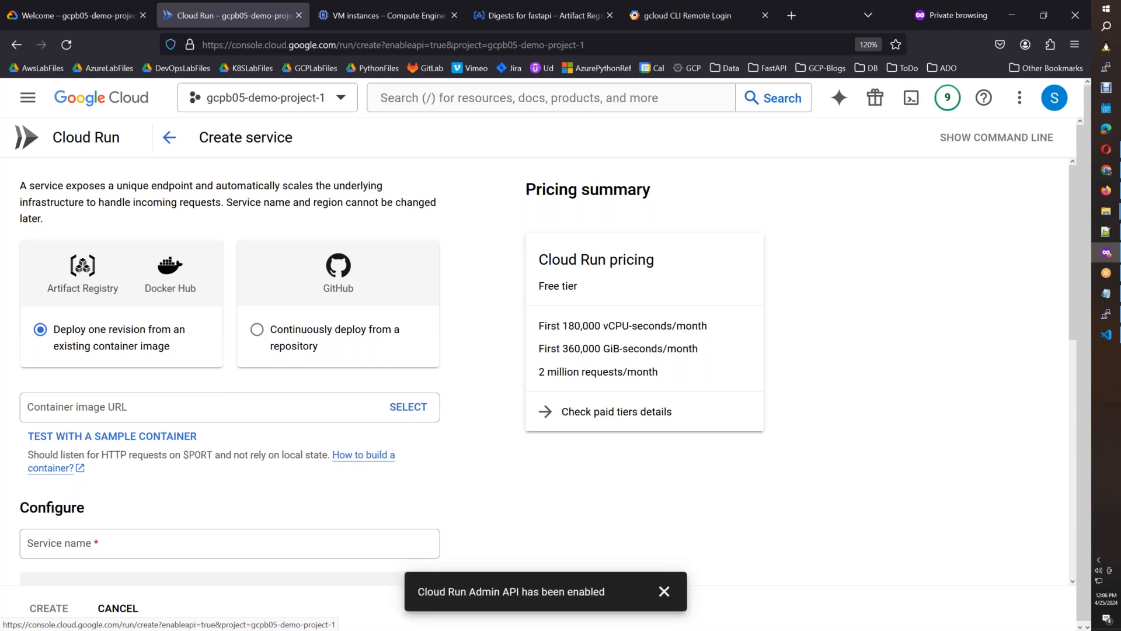
Switch to the Cloud Run notes in Google Docs and review the sections after the WordPress environment variables, through domain mappings and Cloud Run Jobs.
click(1105, 190)
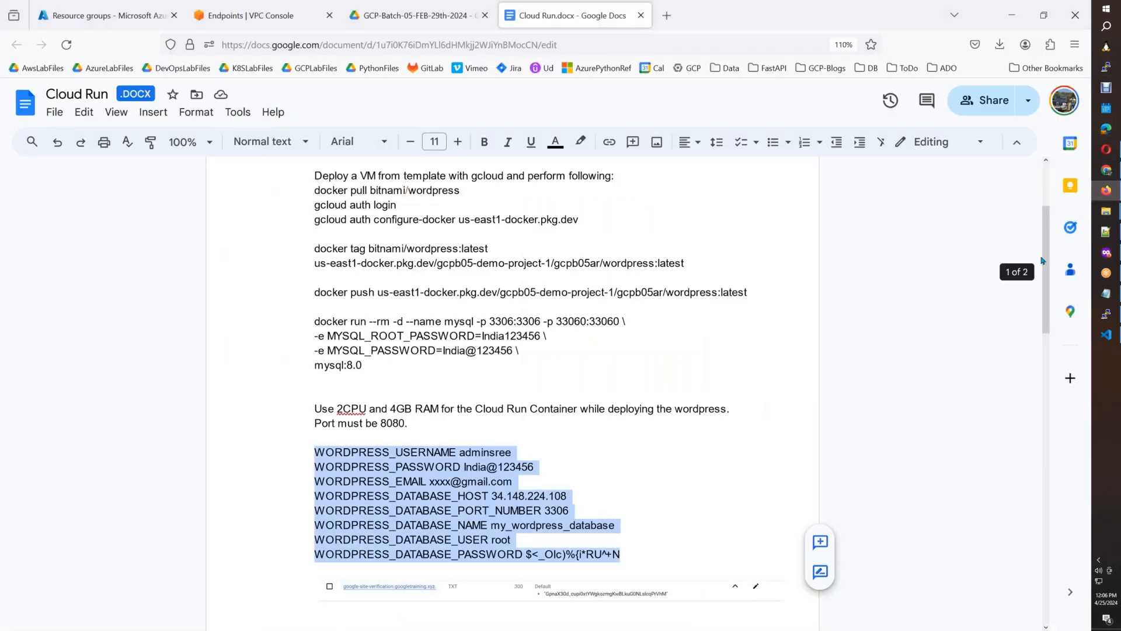
click(1050, 294)
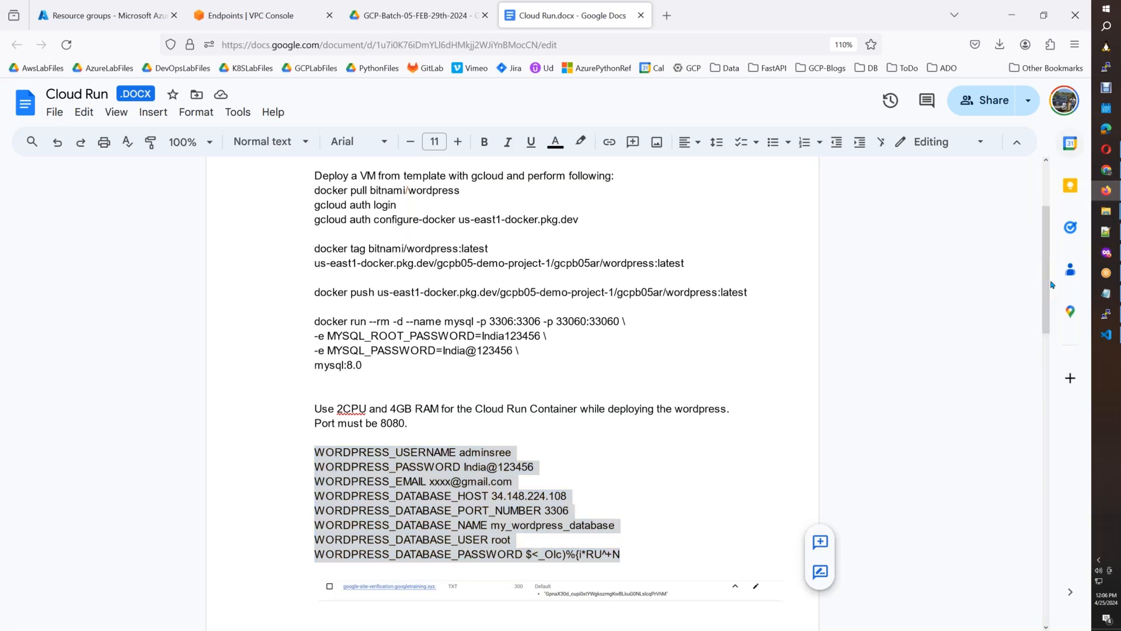
scroll(1039, 336, down, 4)
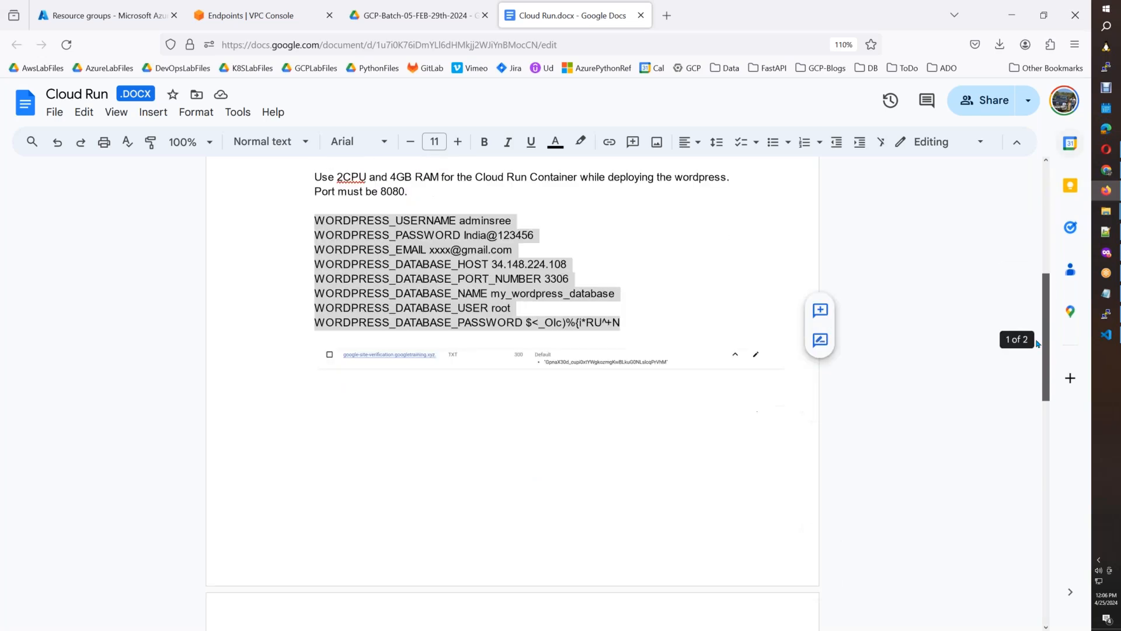
scroll(1031, 411, down, 5)
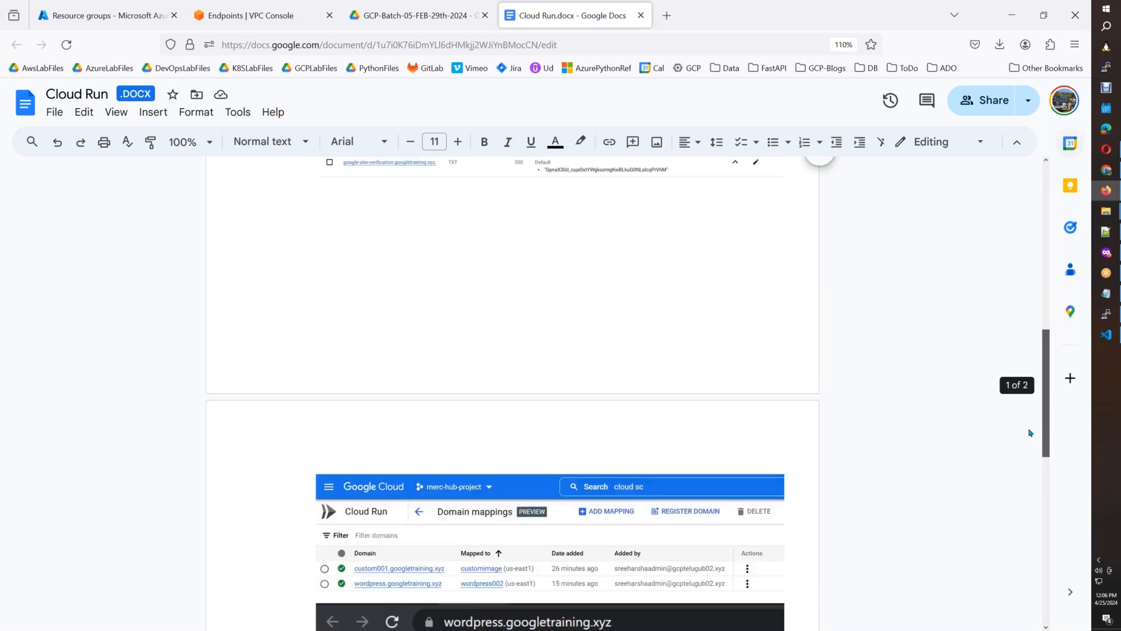
scroll(1030, 439, down, 1)
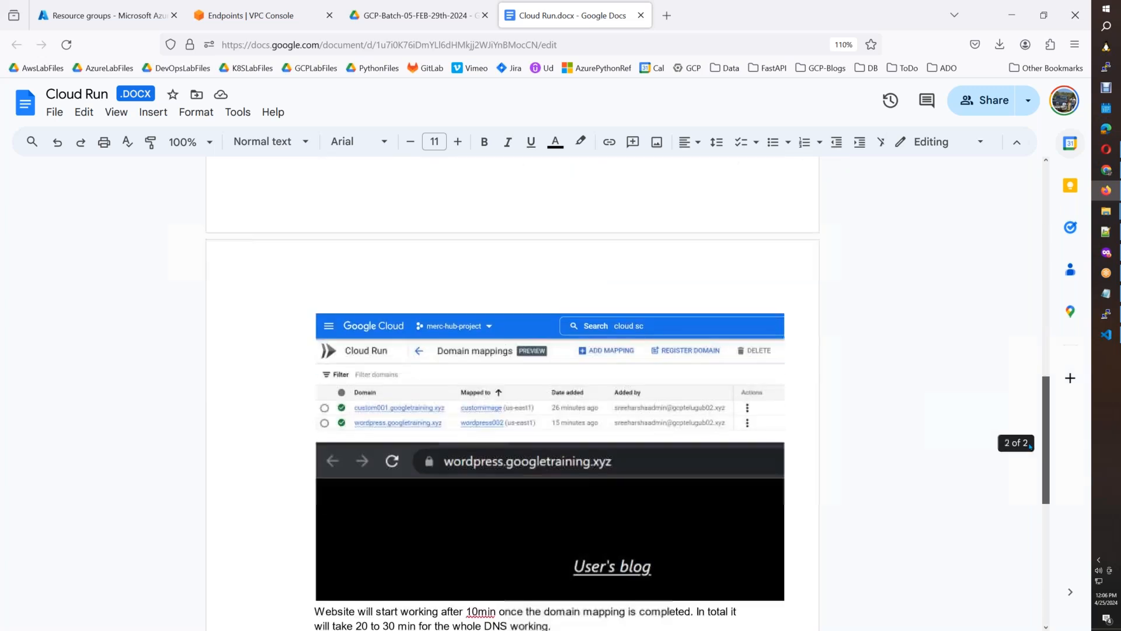
scroll(1028, 492, down, 3)
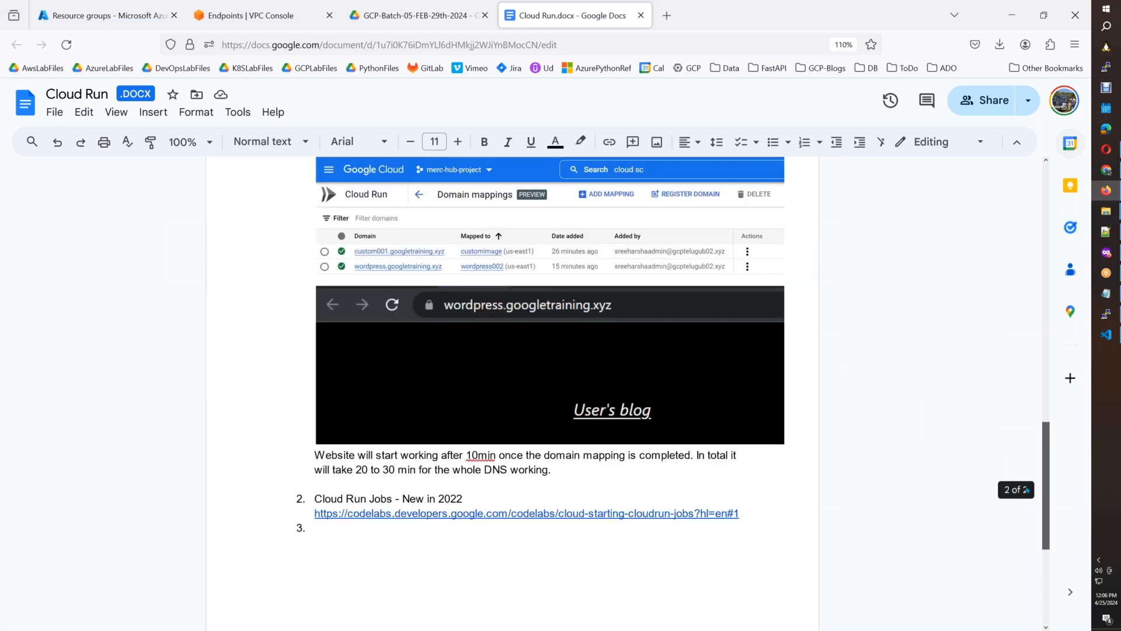
scroll(1026, 490, up, 1)
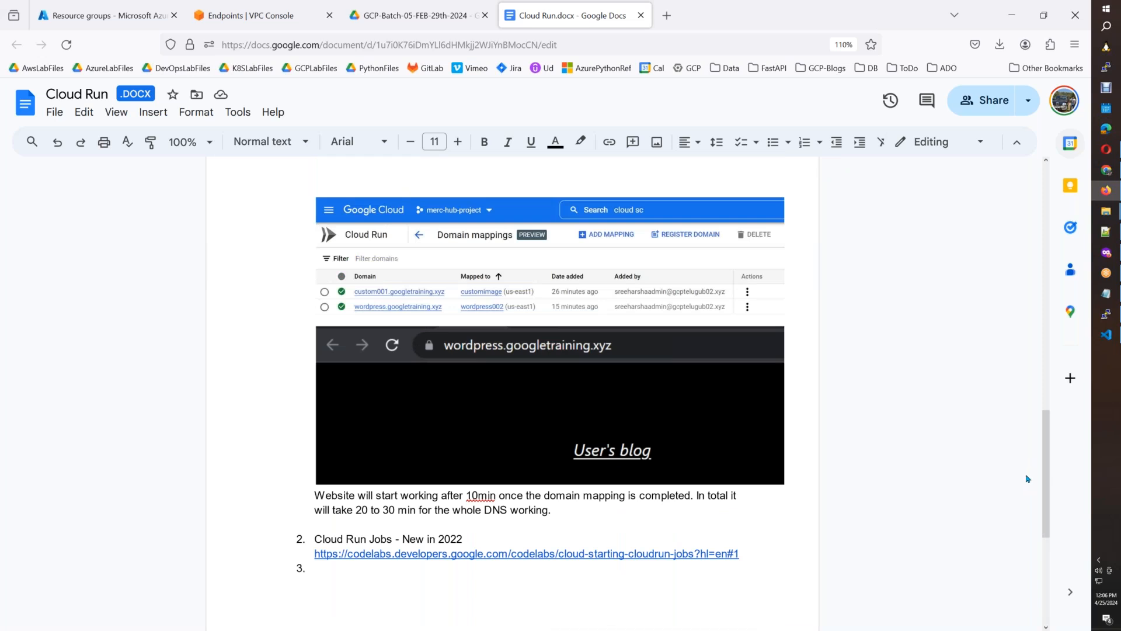
key(alt+Tab)
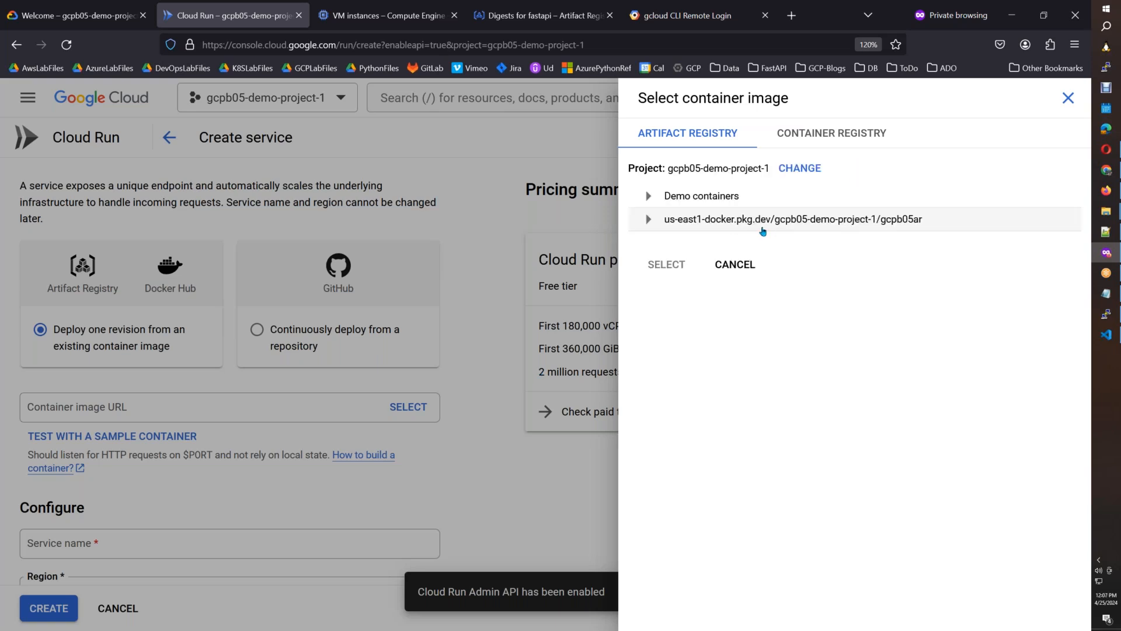
click(646, 221)
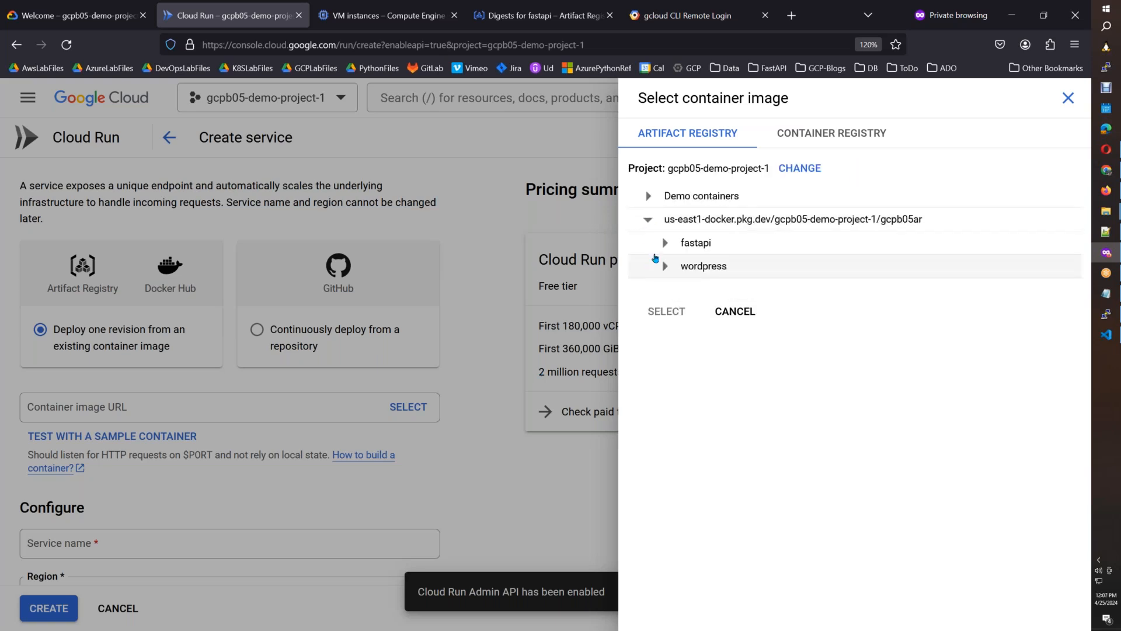
click(665, 268)
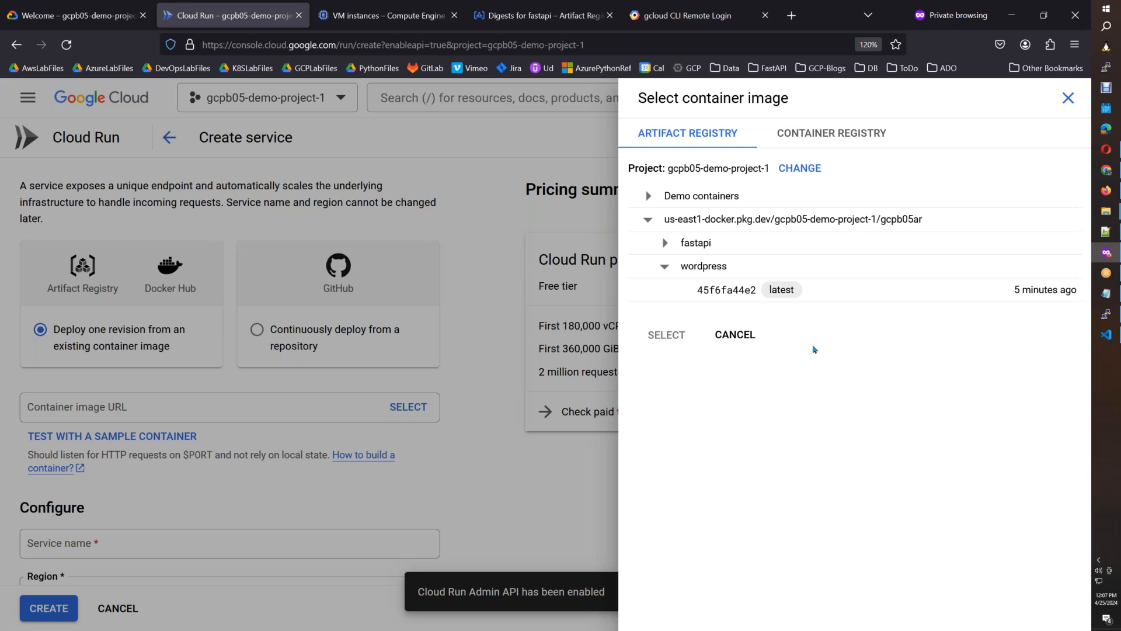
click(1068, 101)
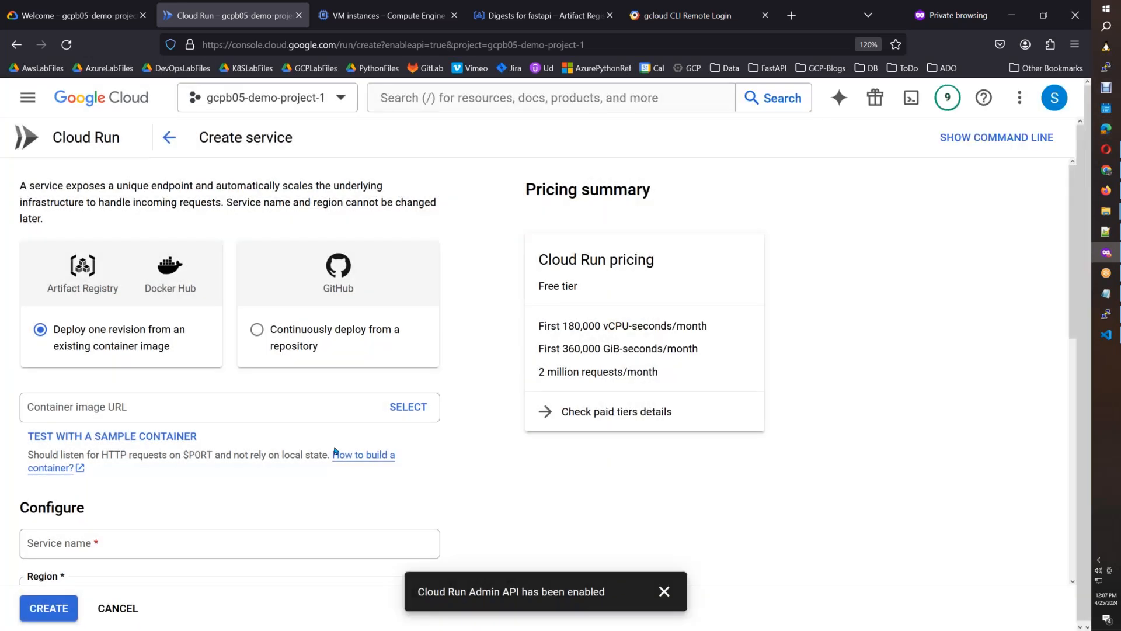
Paste a screenshot of the Create service page into Paint and outline the Container image URL field with a red rectangle.
key(super+r)
key(Return)
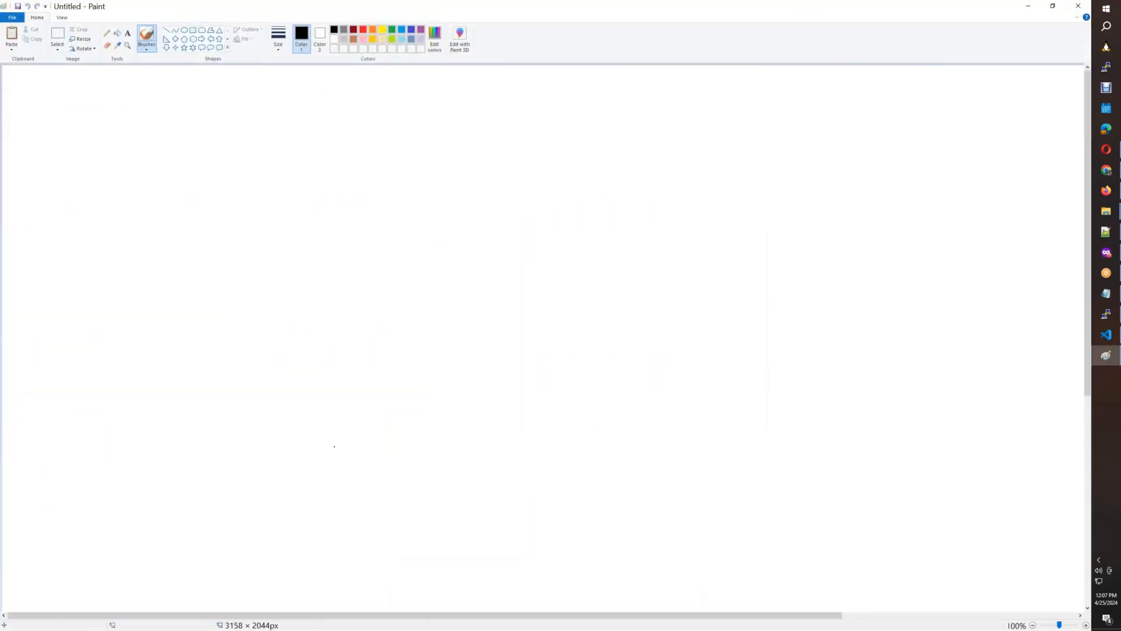
key(ctrl+v)
click(193, 31)
click(363, 29)
drag(16, 449, 449, 493)
Copy the Create service area down to the outlined field and paste it into the Google Docs notes below the WORDPRESS_DATABASE_PASSWORD line.
click(57, 34)
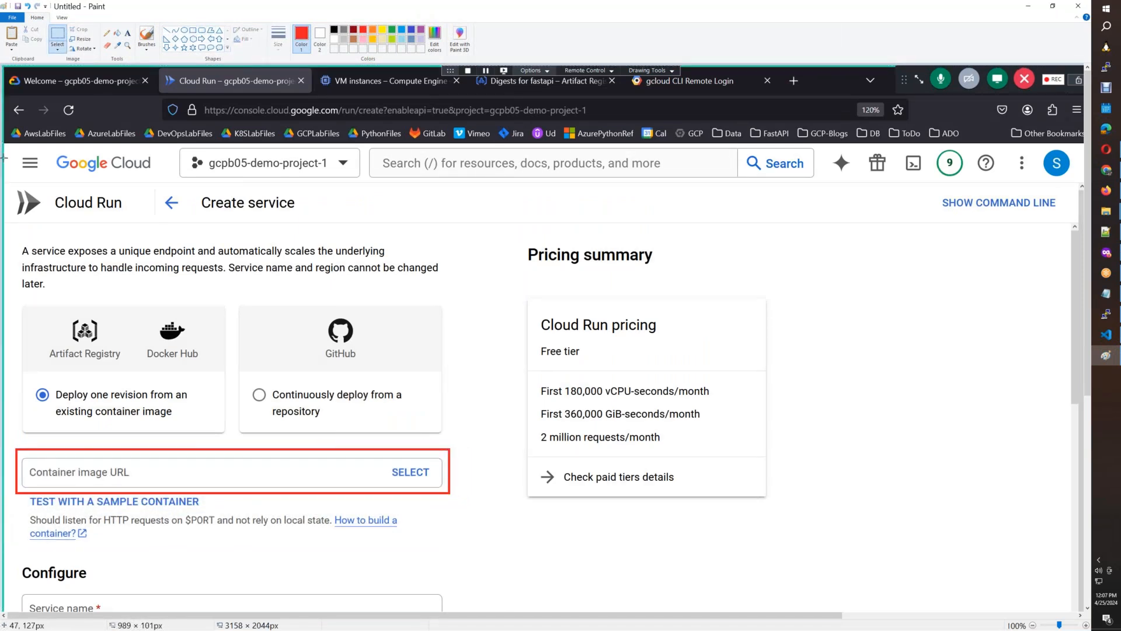
drag(4, 179, 456, 497)
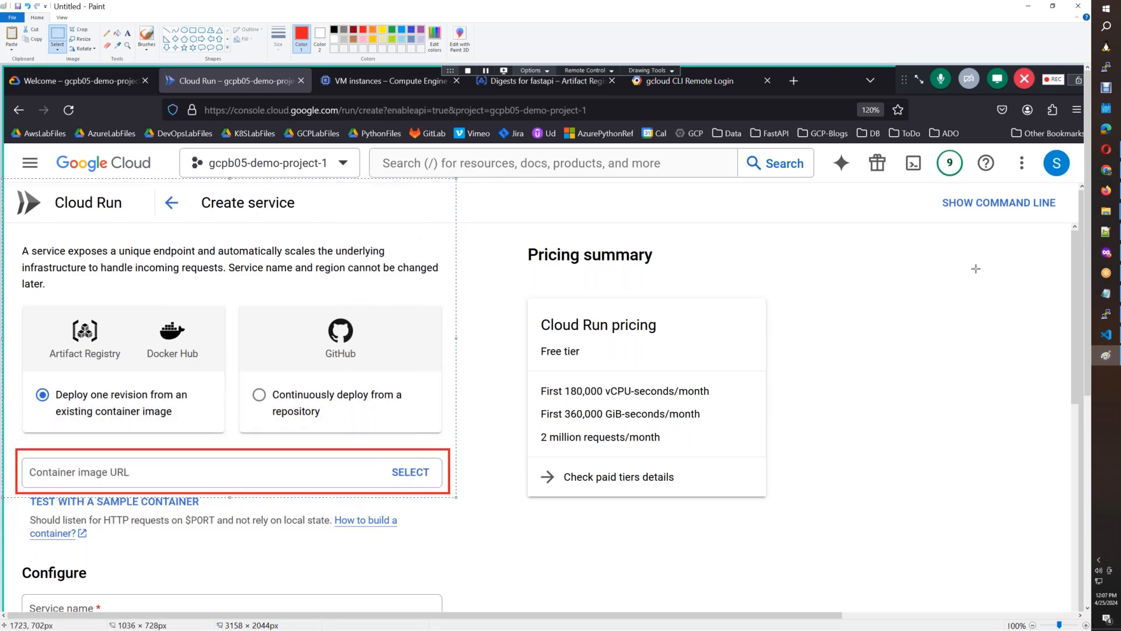
click(1105, 190)
drag(1048, 426, 1045, 330)
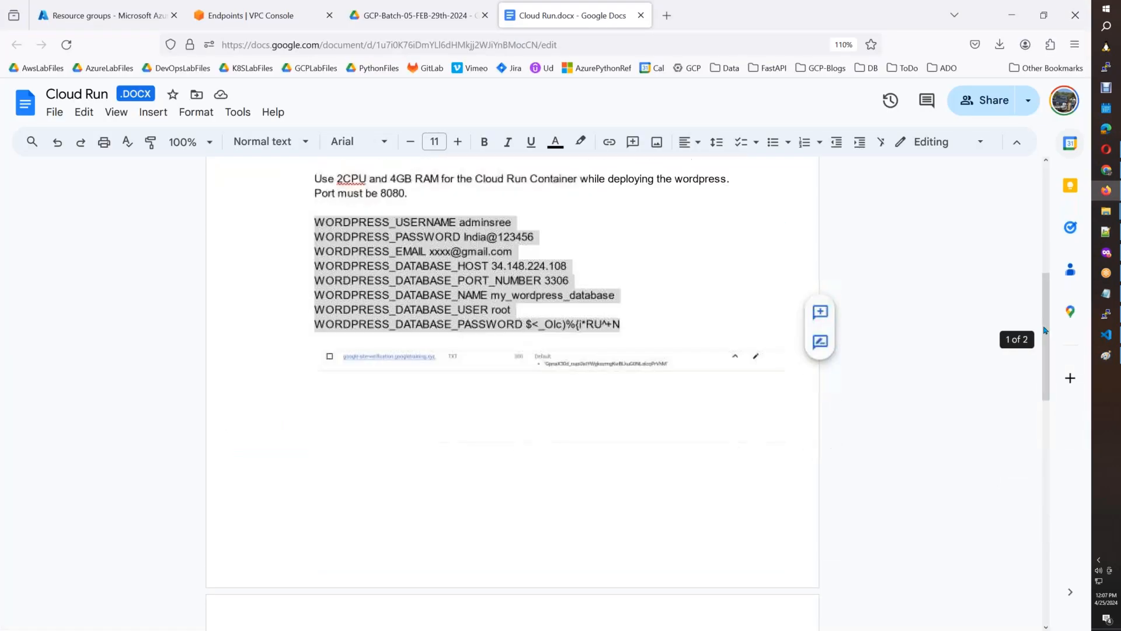
click(623, 324)
key(Return)
key(Return)
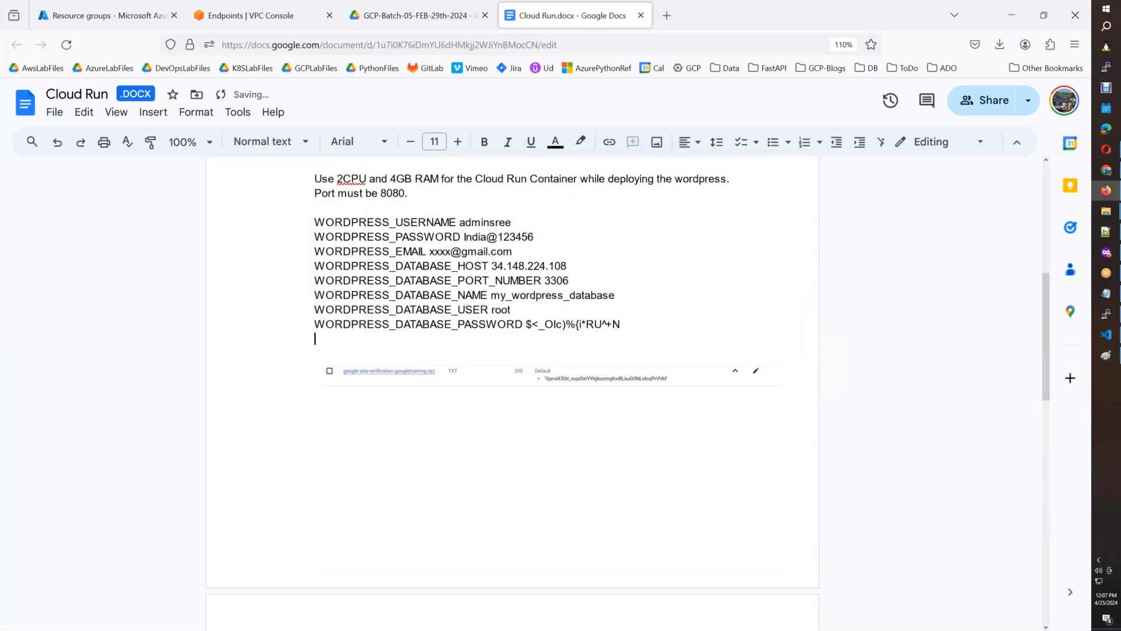
key(ctrl+v)
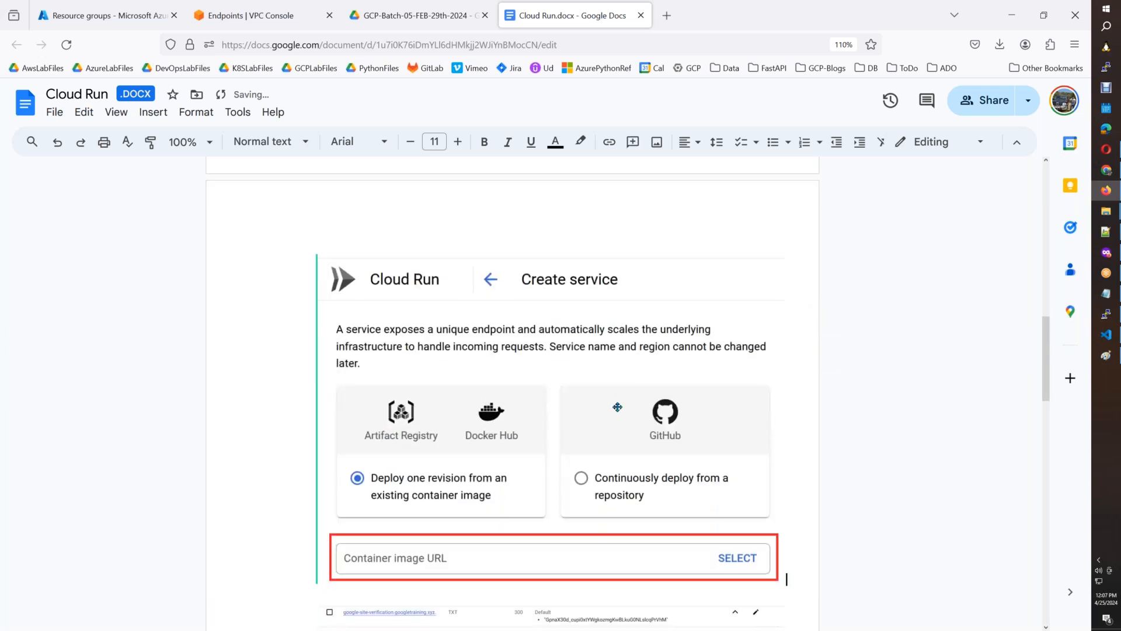
Shrink the pasted Create service screenshot to about two-thirds of its width, give it a thin black border and add a line below it.
click(783, 583)
drag(783, 583, 623, 469)
click(682, 412)
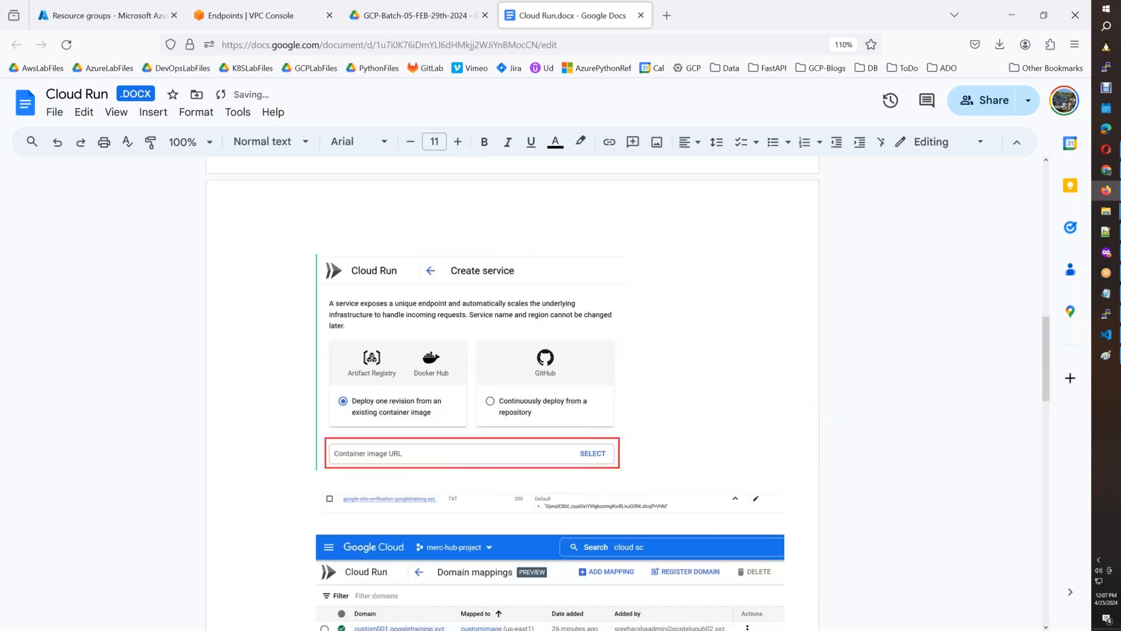
click(586, 370)
click(550, 145)
click(566, 170)
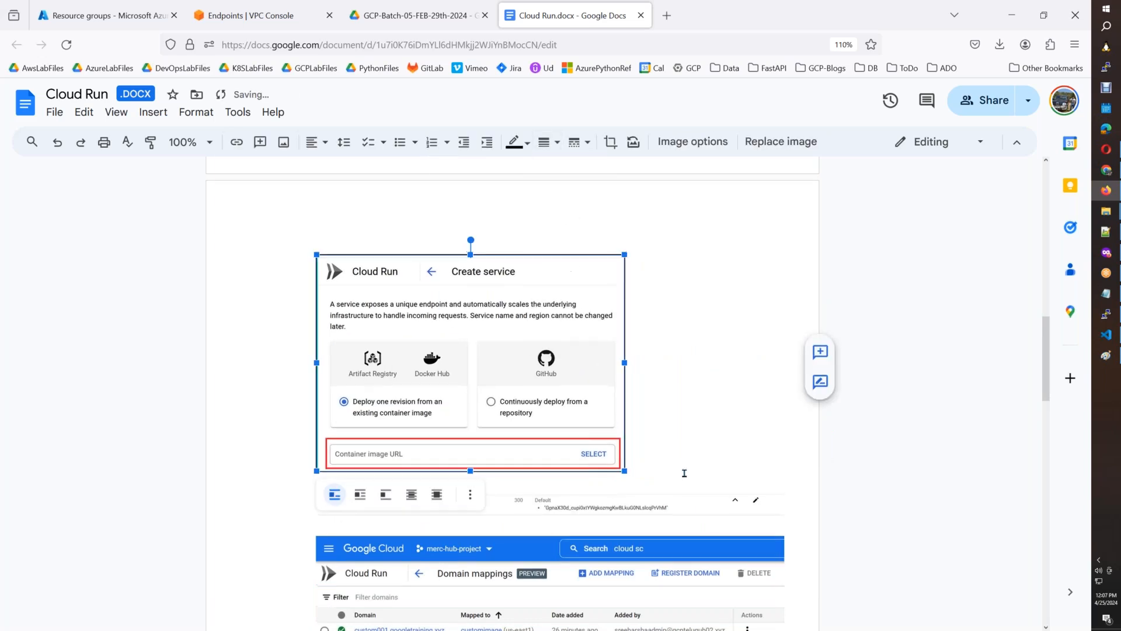
click(685, 473)
key(Return)
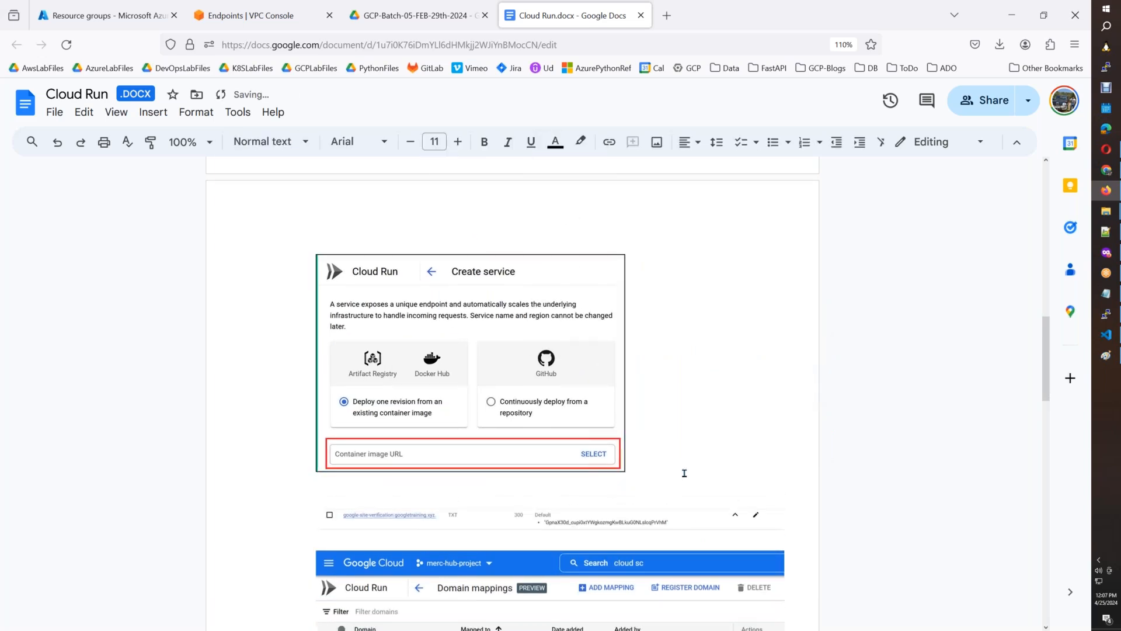
Return to the Cloud Run console and highlight the latest wordpress image in the gcpb05ar Artifact Registry repository.
key(alt+Tab)
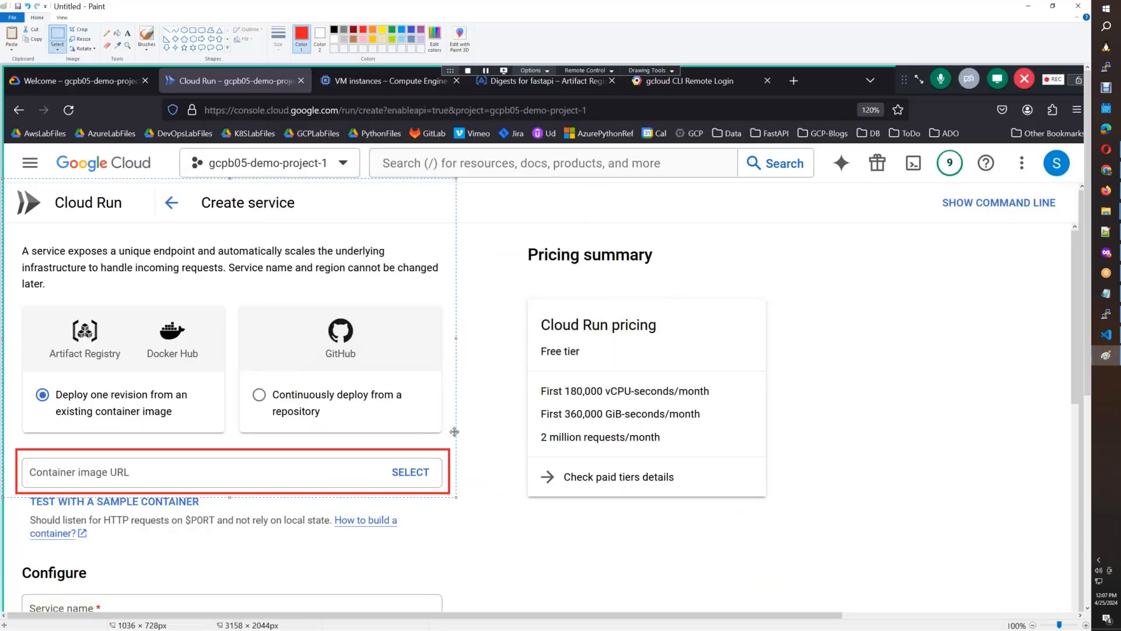
key(alt+Tab)
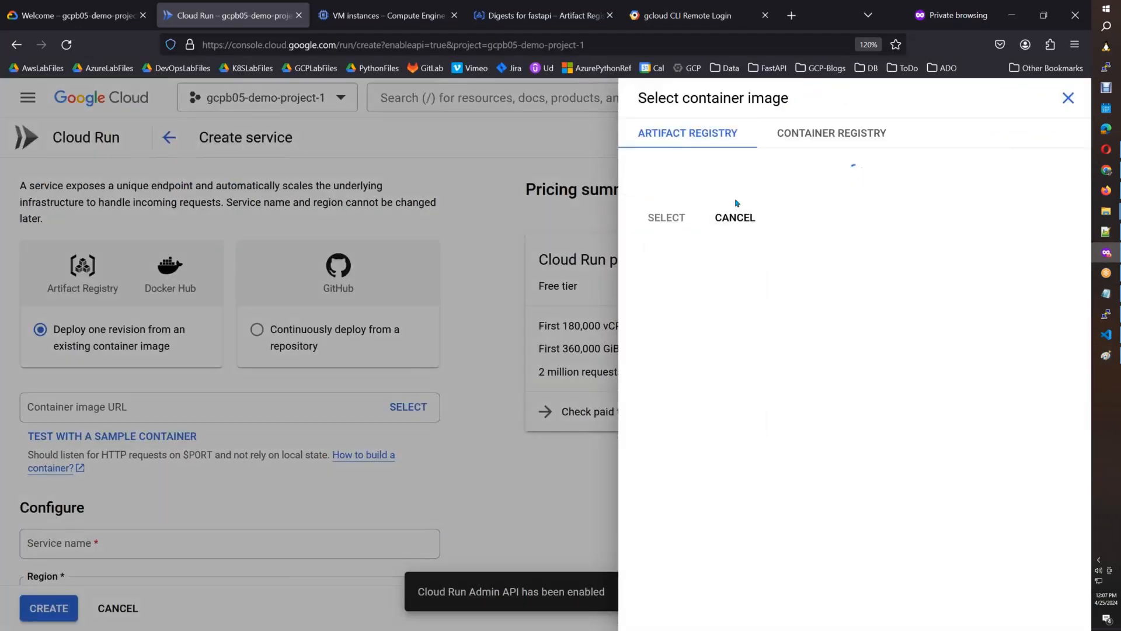
click(648, 219)
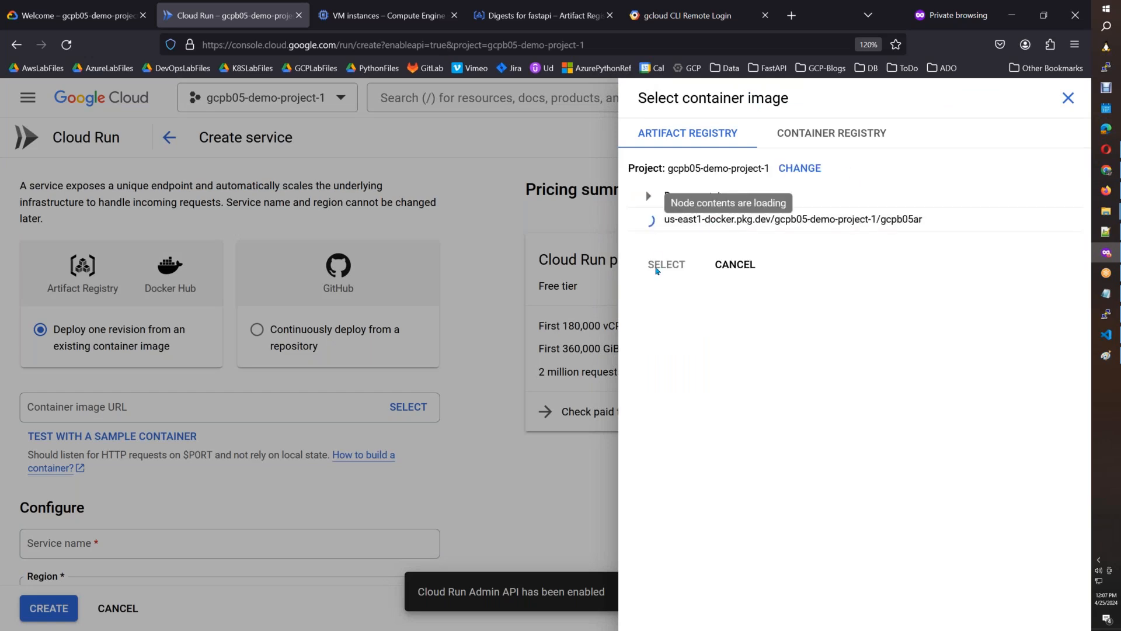
click(664, 266)
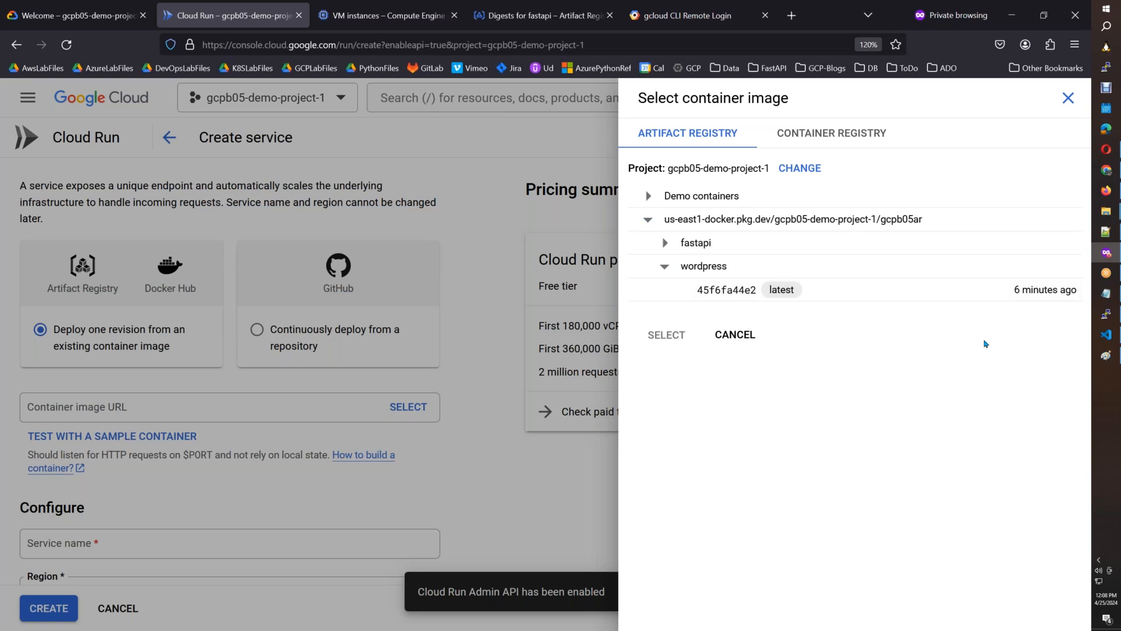
click(1042, 290)
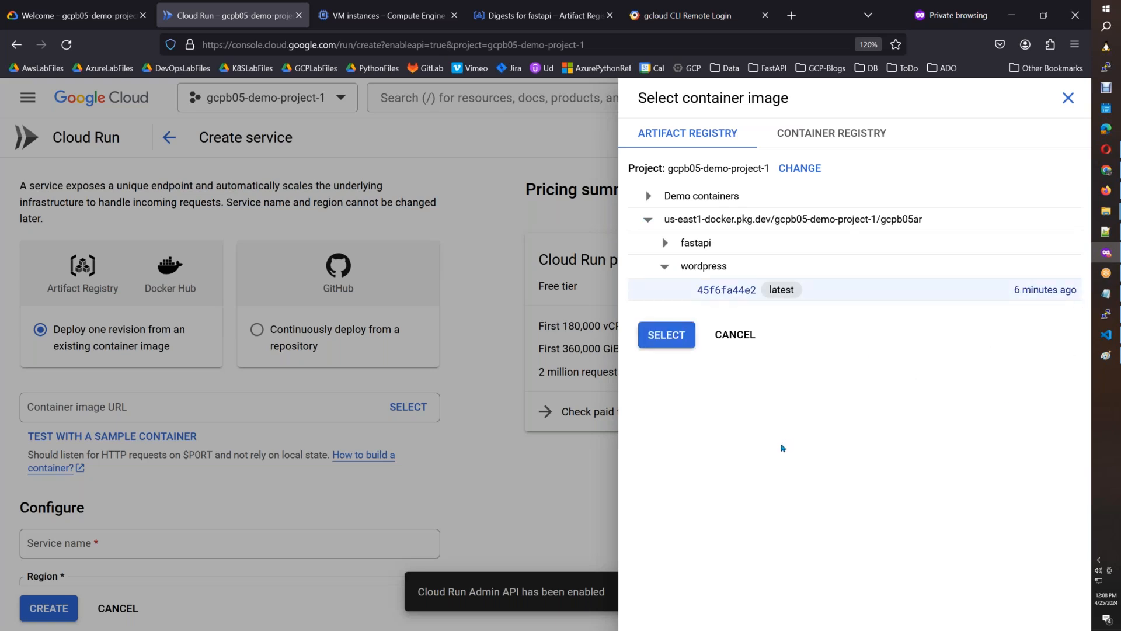
Paste the new screenshot into Paint, copy its Select container image area and insert it below the first screenshot in the Google Docs notes.
click(1105, 355)
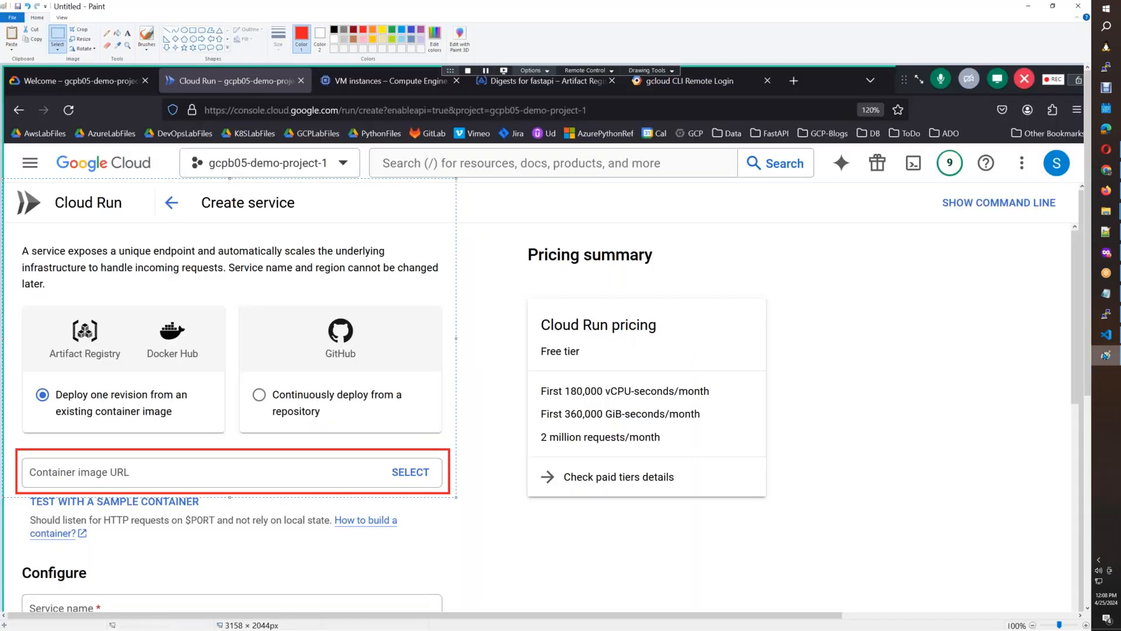
key(ctrl+v)
click(58, 37)
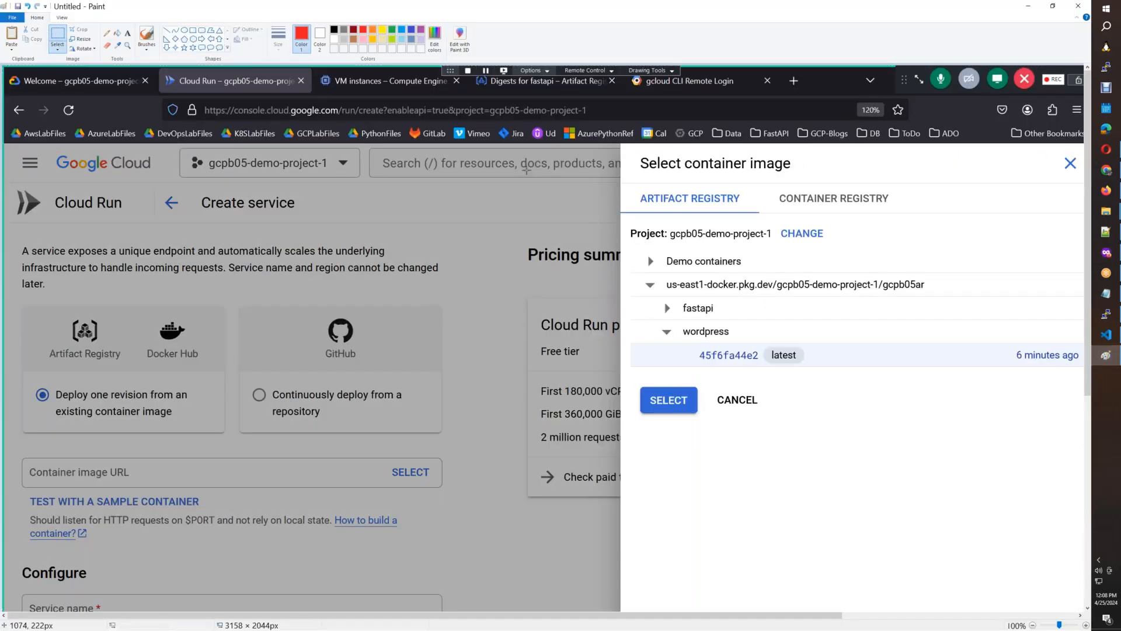
mouse_move(622, 141)
mouse_down()
mouse_move(634, 185)
mouse_move(719, 314)
mouse_move(985, 413)
mouse_move(1093, 408)
mouse_move(1096, 418)
mouse_move(1082, 419)
mouse_up()
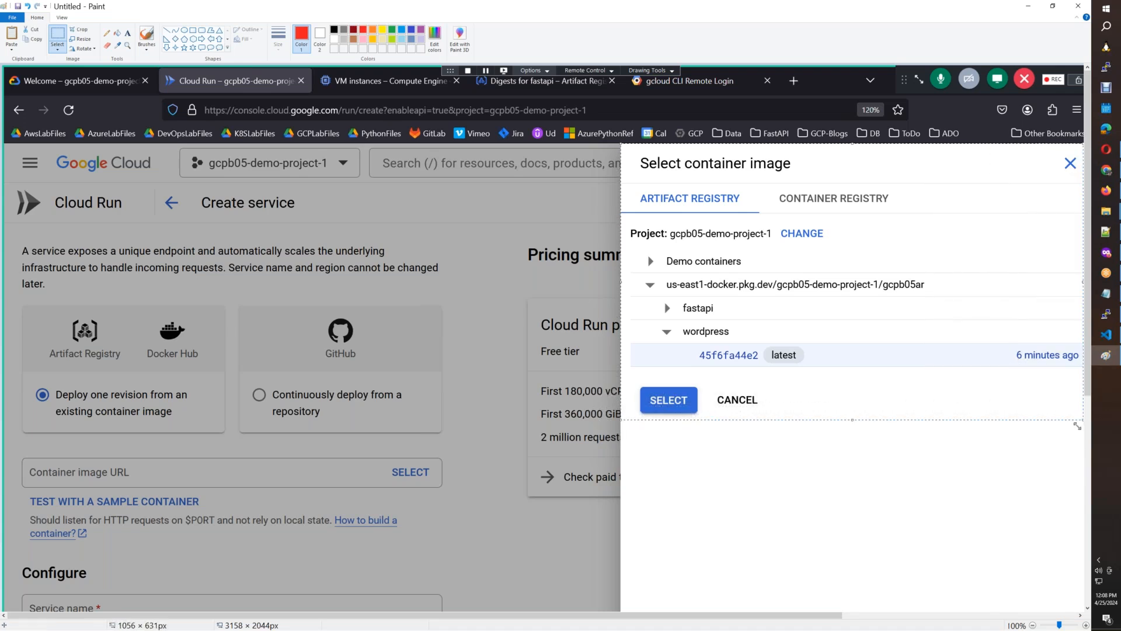
click(1108, 193)
key(ctrl+v)
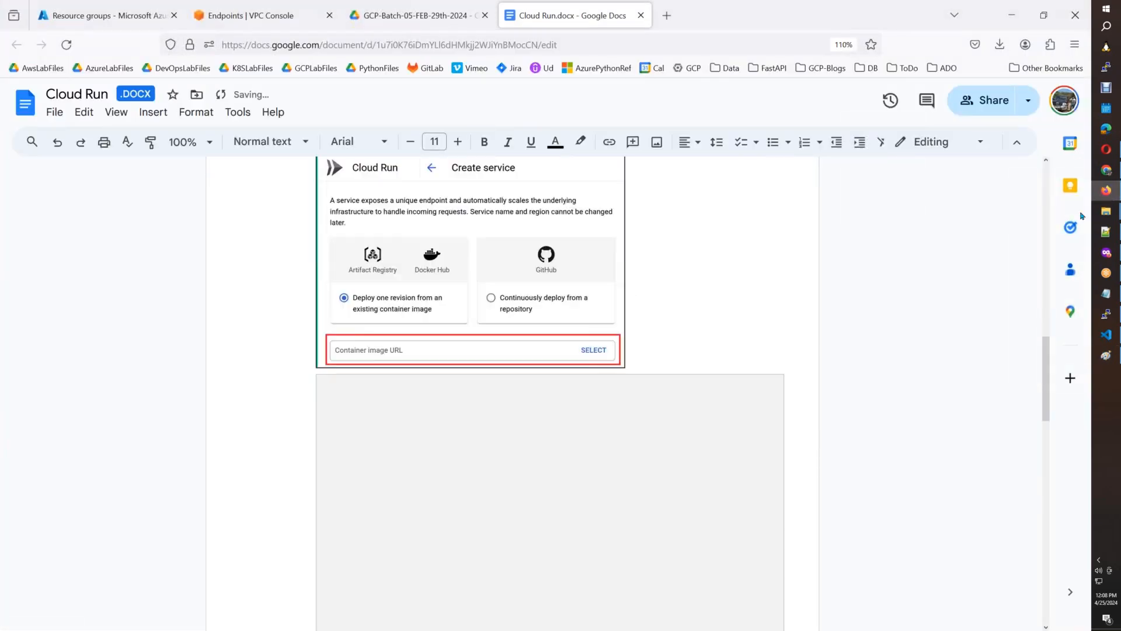
Give the Select container image screenshot a thin solid black border, shrink it to about two-thirds of its width and add a line below it.
click(582, 149)
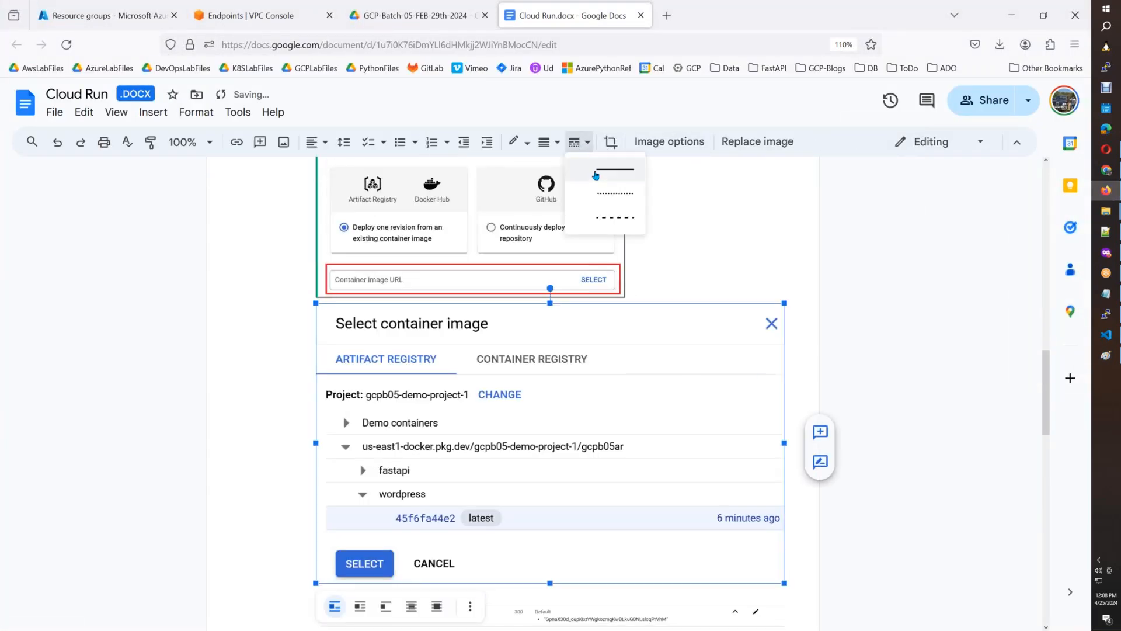
click(575, 184)
click(572, 151)
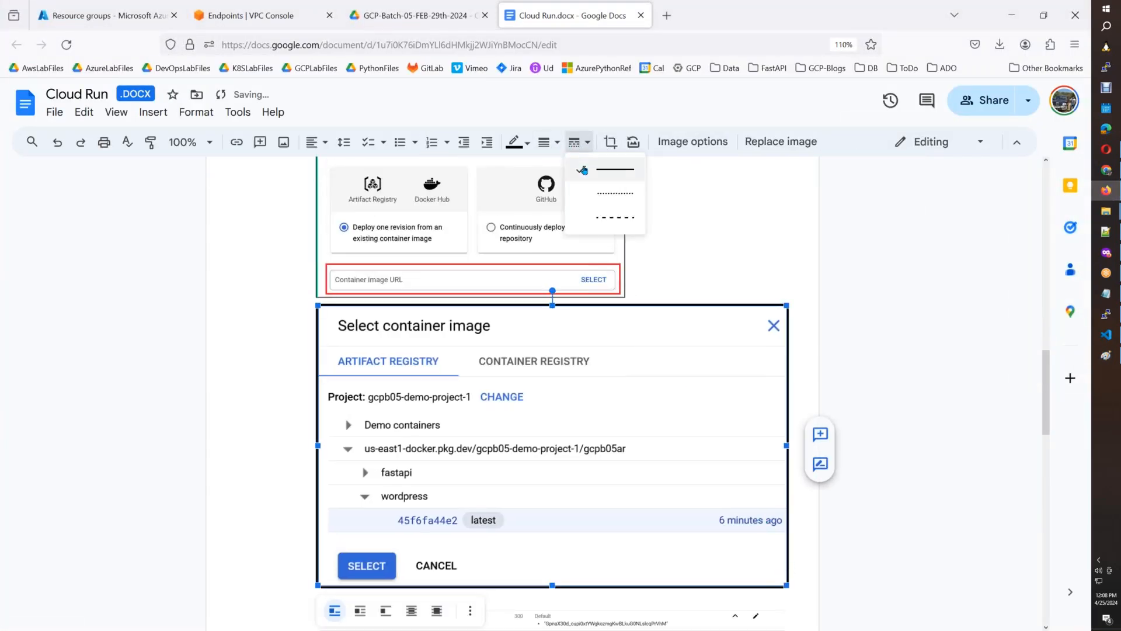
click(545, 143)
click(570, 168)
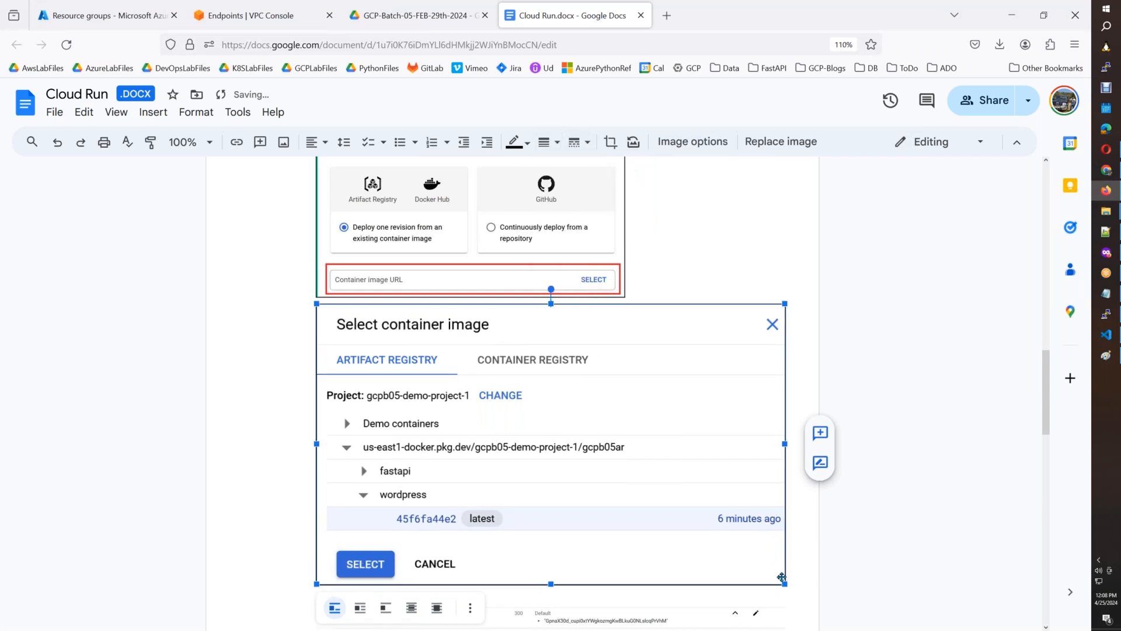
drag(785, 584, 630, 476)
click(693, 477)
key(Return)
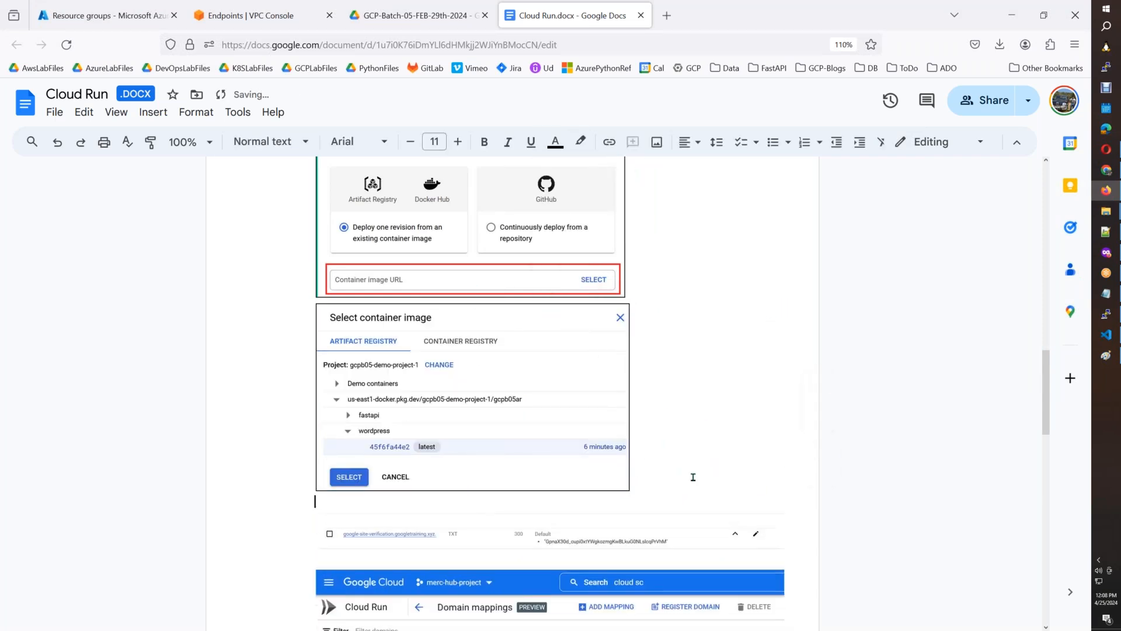
Switch back to the Cloud Run console and confirm the highlighted latest wordpress image as the service's container image.
click(1106, 252)
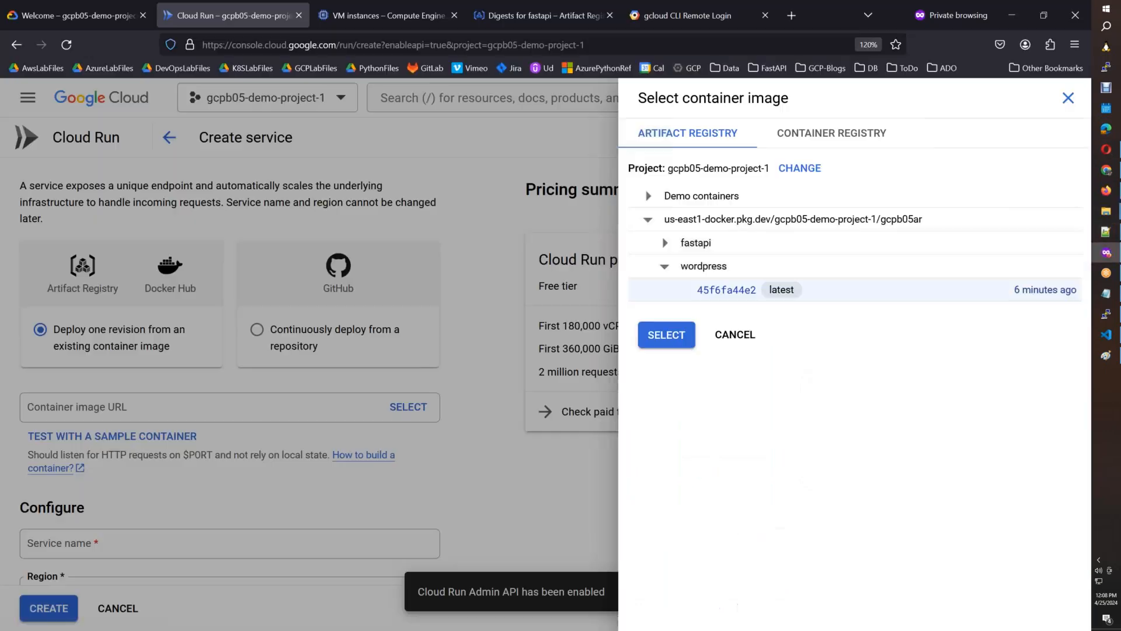
click(681, 338)
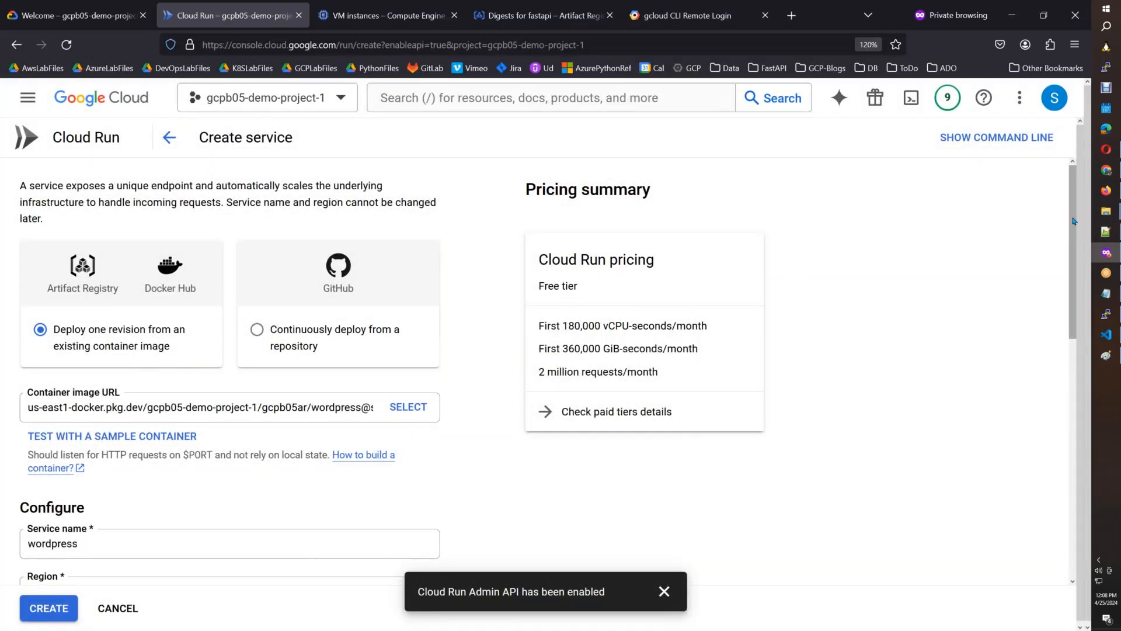
Set the service's region to us-east1 (South Carolina) and allow unauthenticated invocations.
scroll(1066, 264, down, 1)
scroll(1064, 280, down, 3)
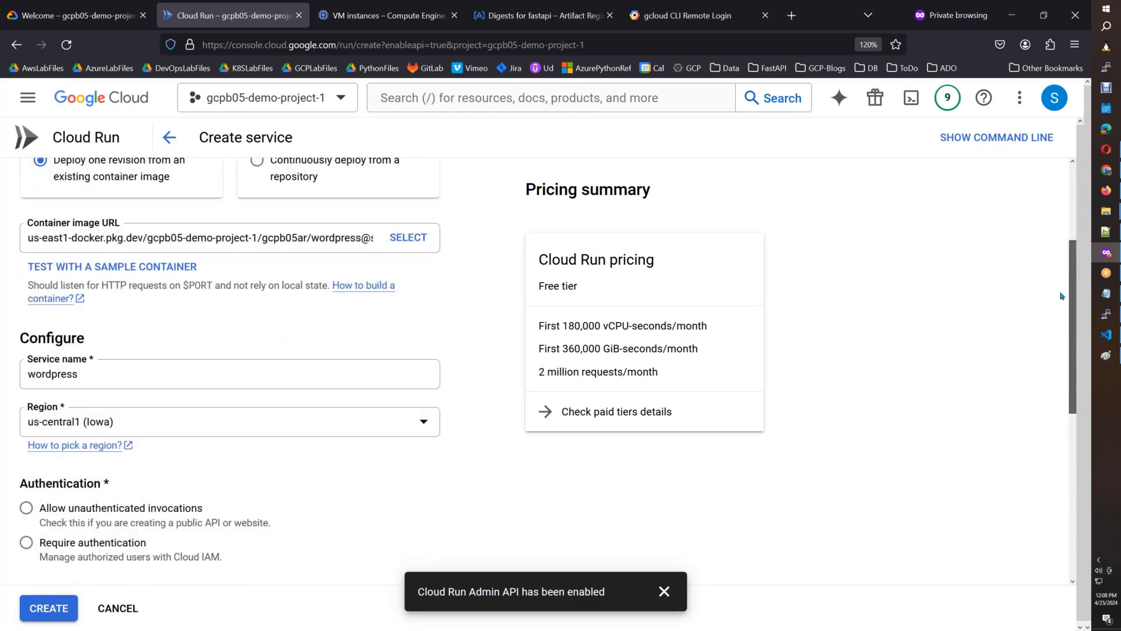
click(433, 430)
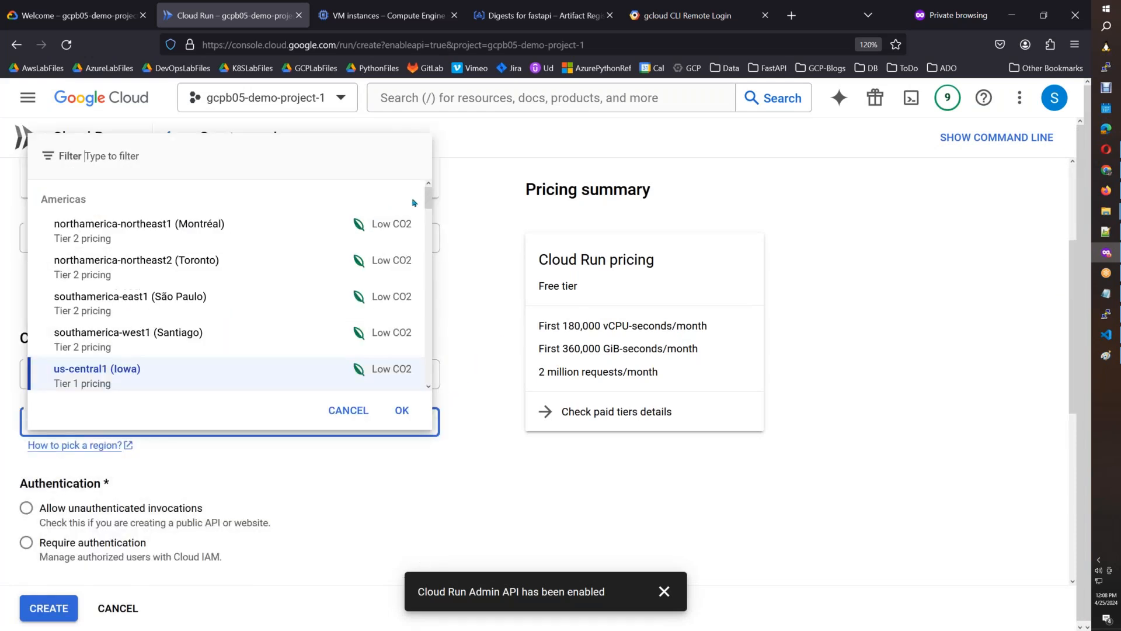
scroll(225, 348, down, 2)
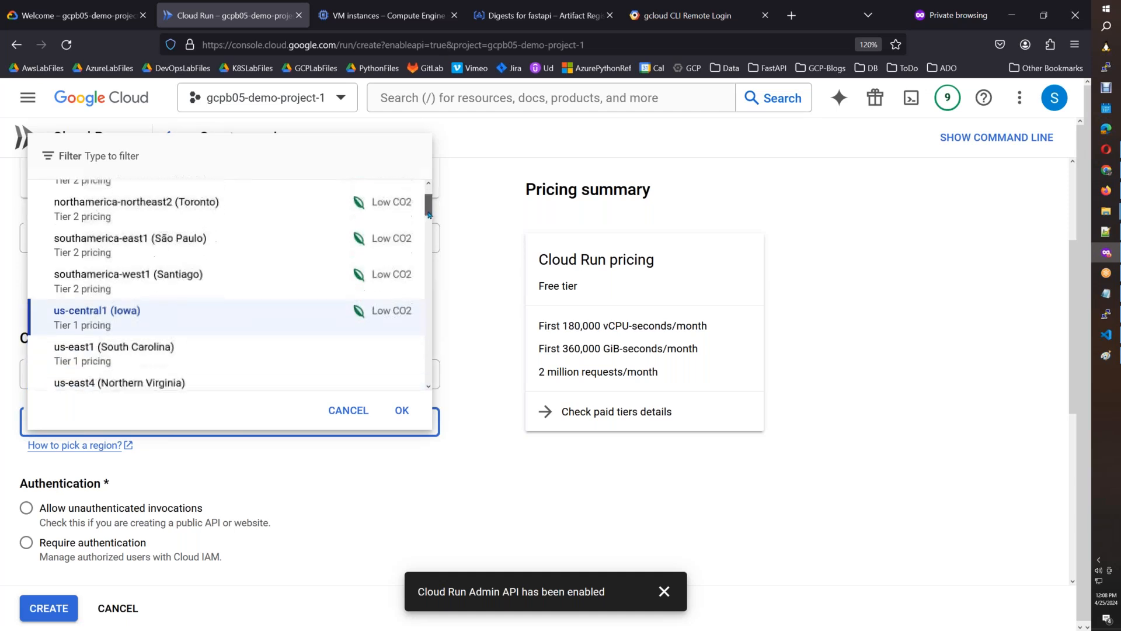
click(226, 348)
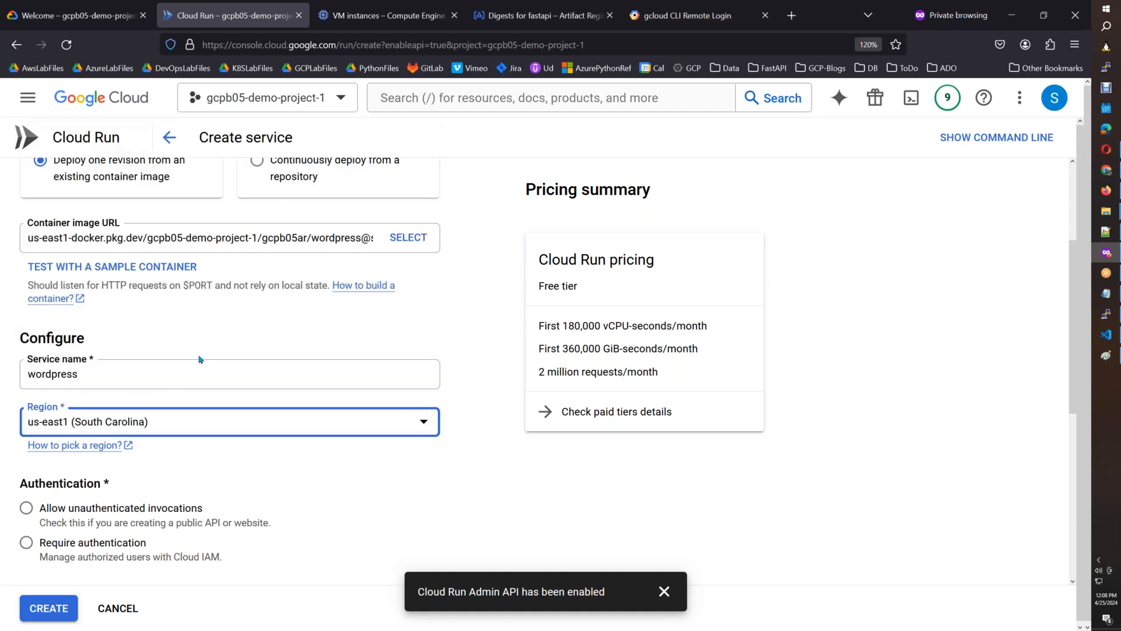
click(26, 510)
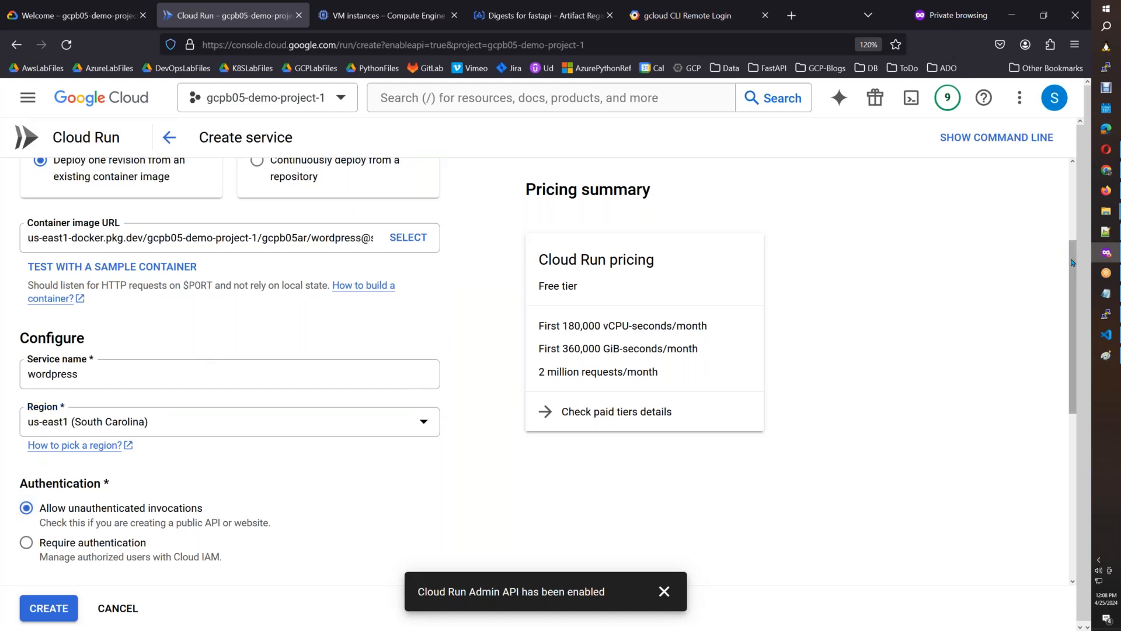
Paste a new console screenshot into Paint, copy its area from Configure through CPU allocation and insert it below the Select container image screenshot in Google Docs.
drag(1072, 267, 1062, 332)
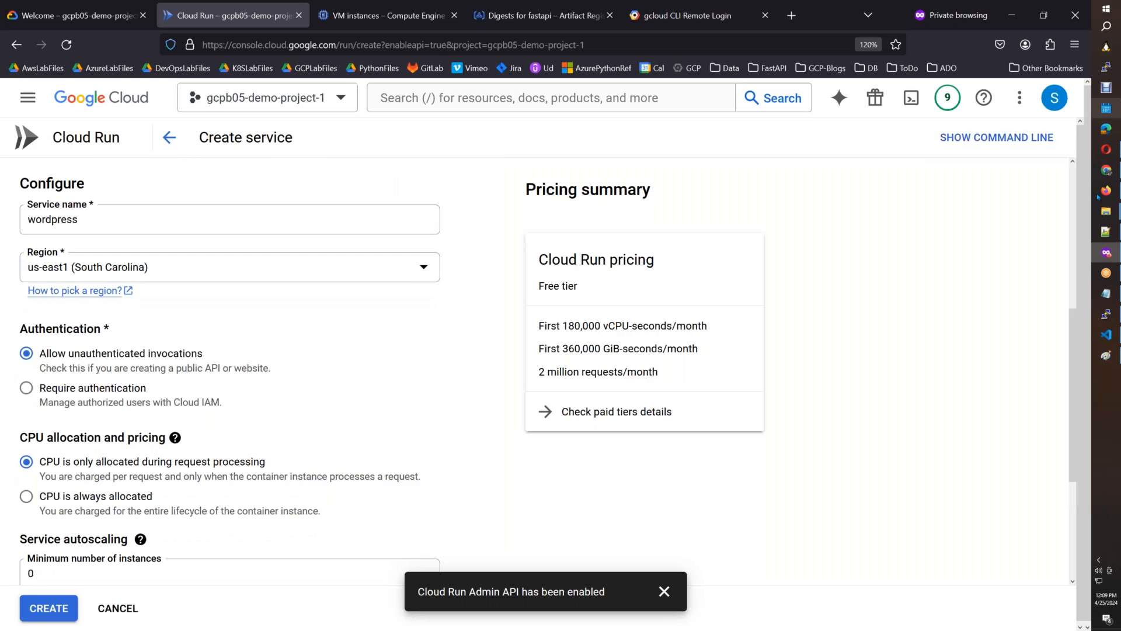
click(1106, 355)
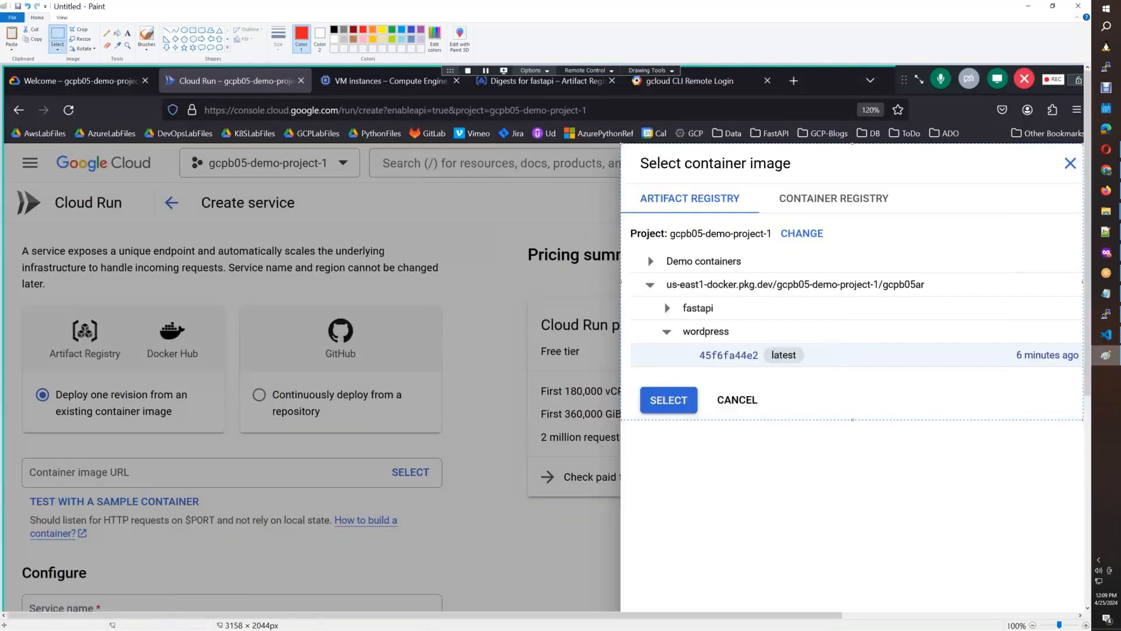
key(ctrl+v)
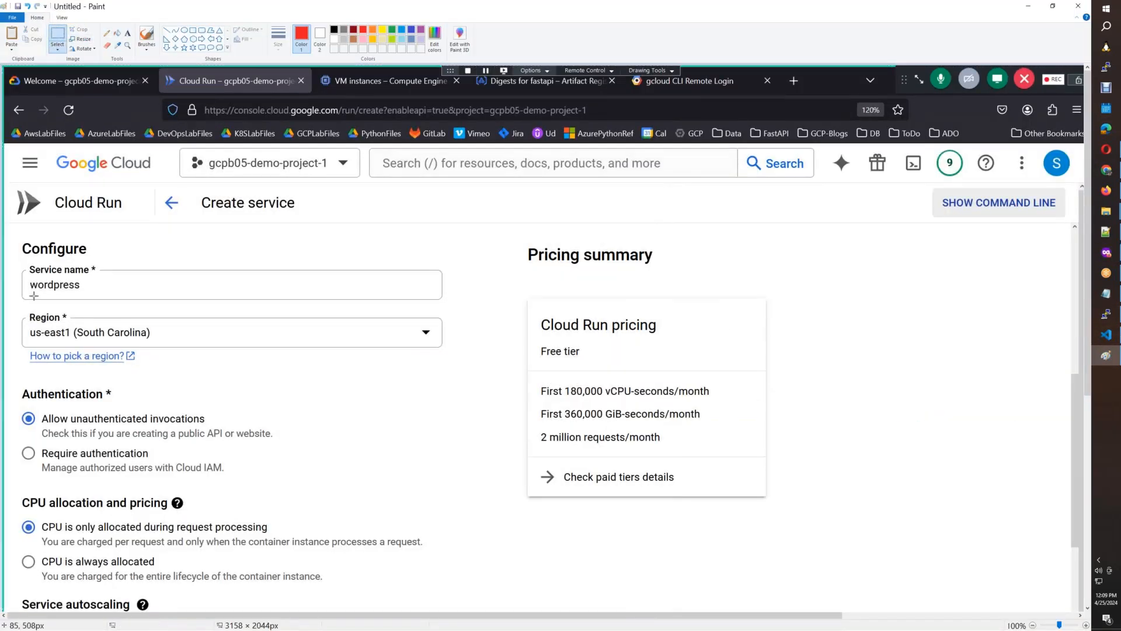
mouse_move(12, 239)
mouse_down()
mouse_move(282, 525)
mouse_move(458, 594)
mouse_up()
click(1105, 191)
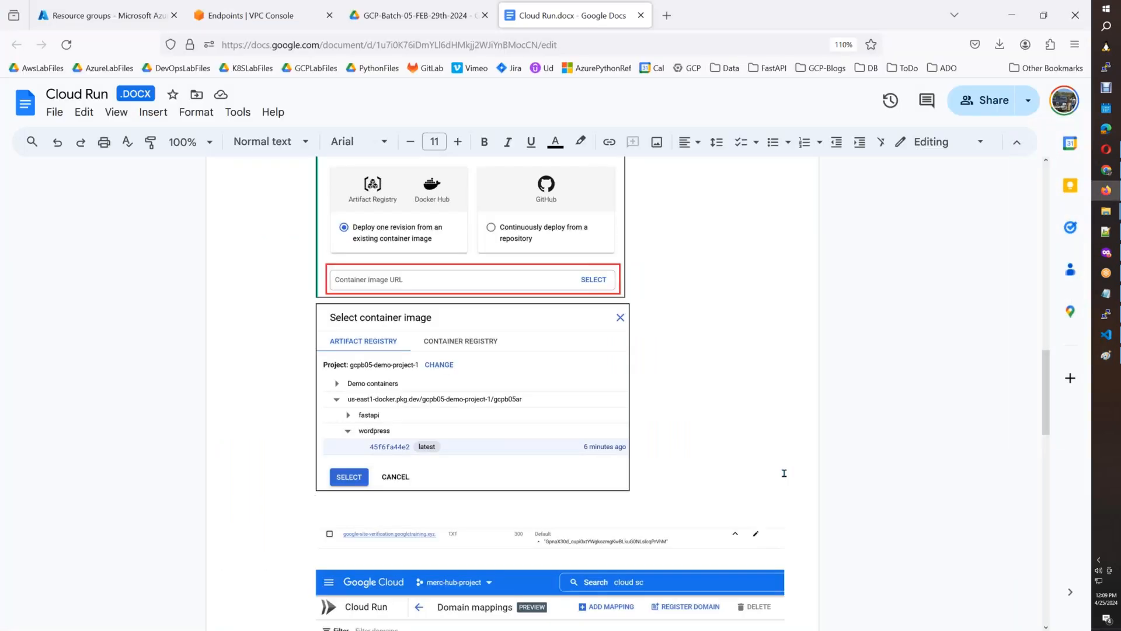
key(ctrl+v)
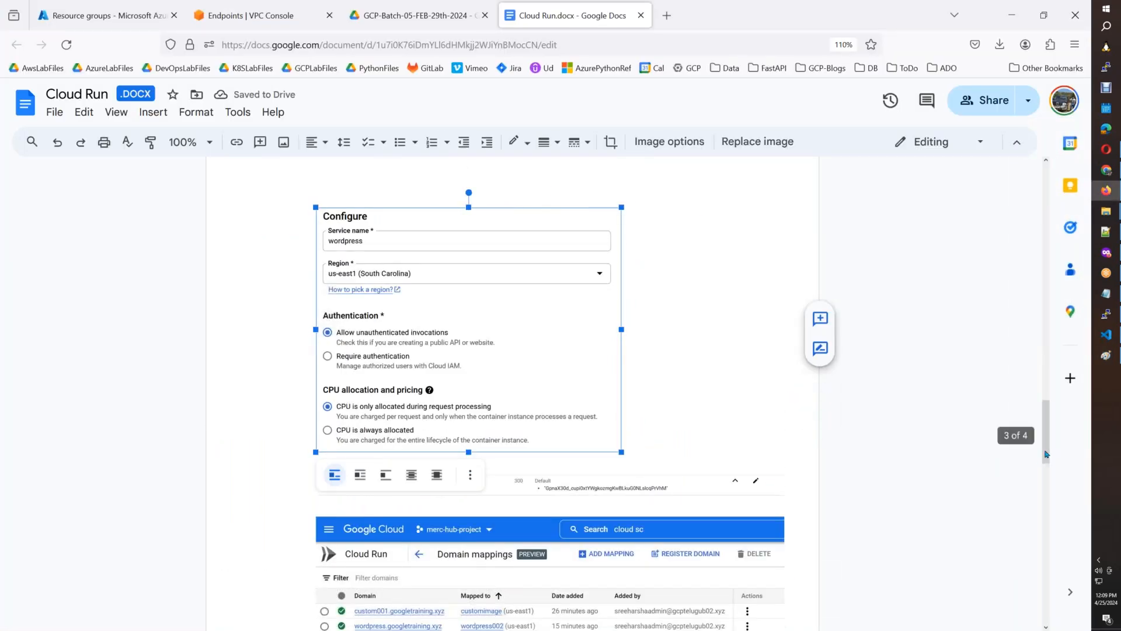
Shrink the Configure screenshot so it fits below the Select container image screenshot and give it a solid black border.
drag(1048, 453, 1033, 431)
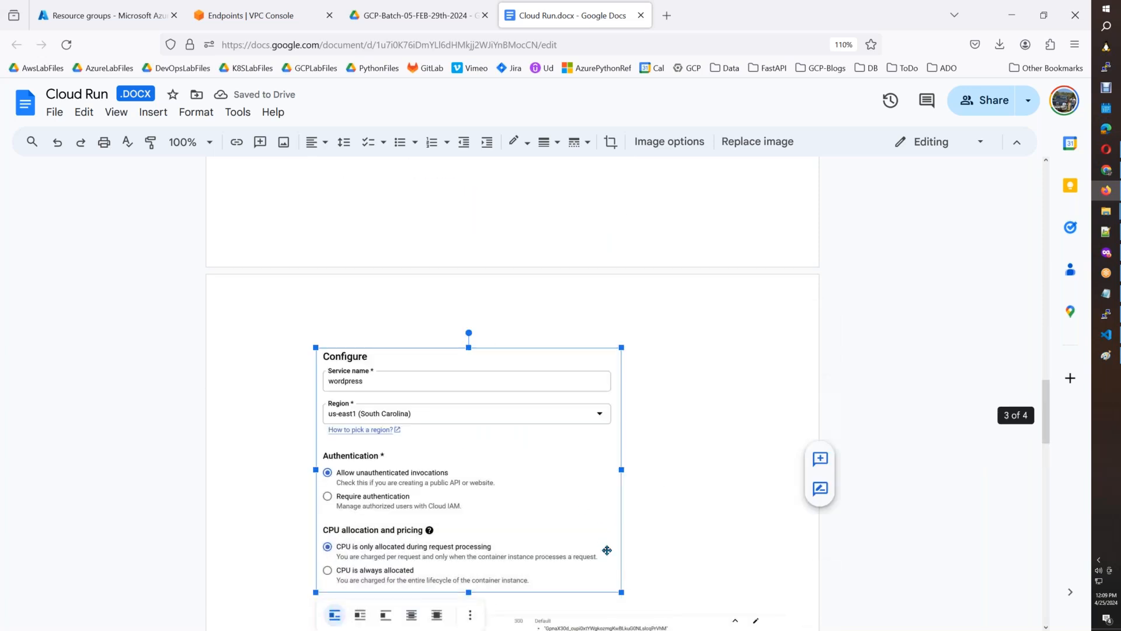
drag(617, 589, 572, 512)
scroll(891, 511, down, 5)
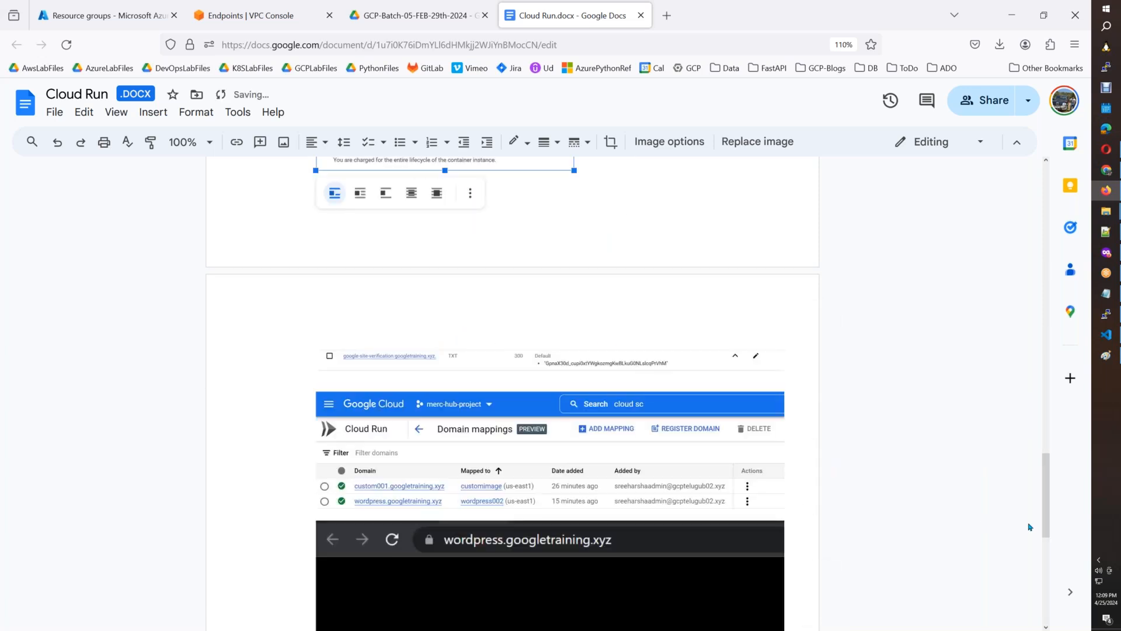
drag(1045, 526, 1045, 458)
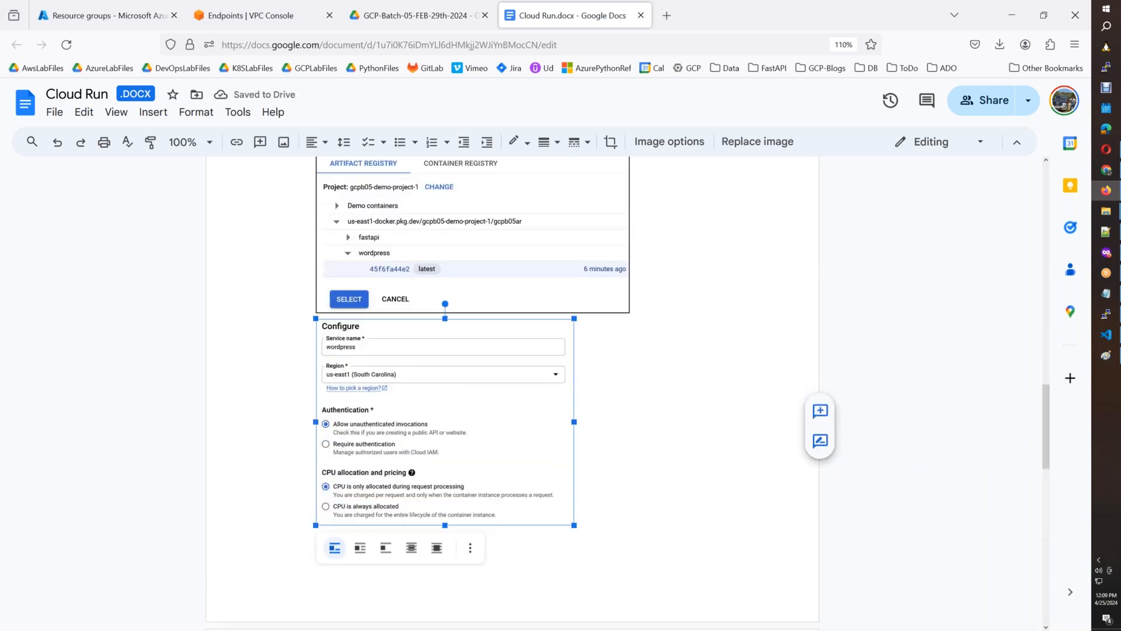
click(545, 142)
click(559, 170)
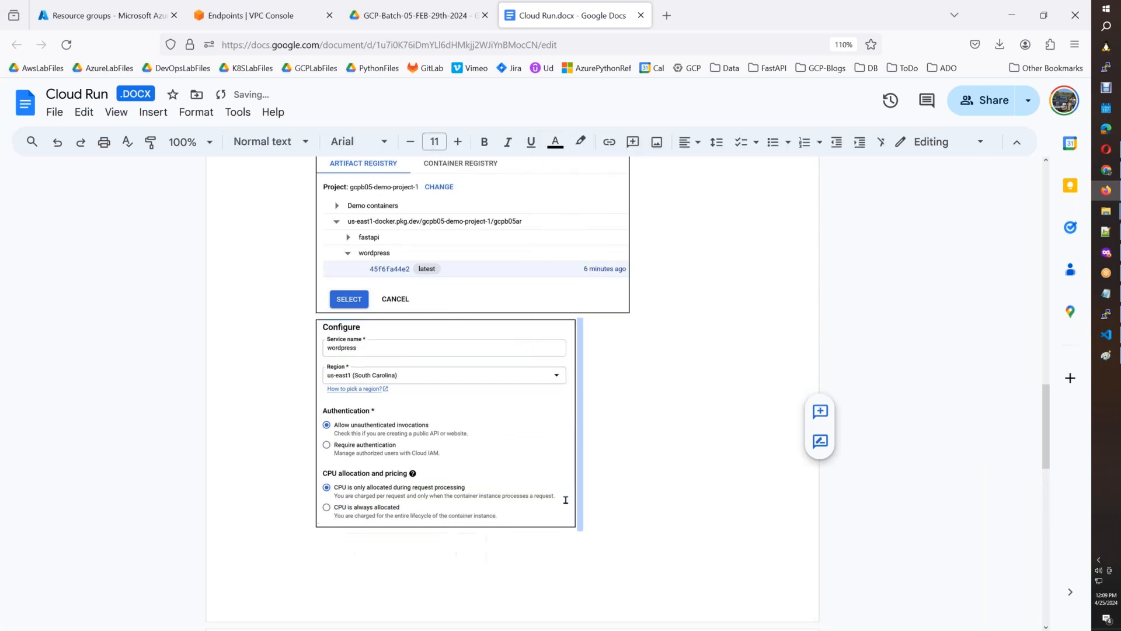
Enlarge the bordered Configure screenshot slightly and add a new line below it.
drag(575, 526, 586, 540)
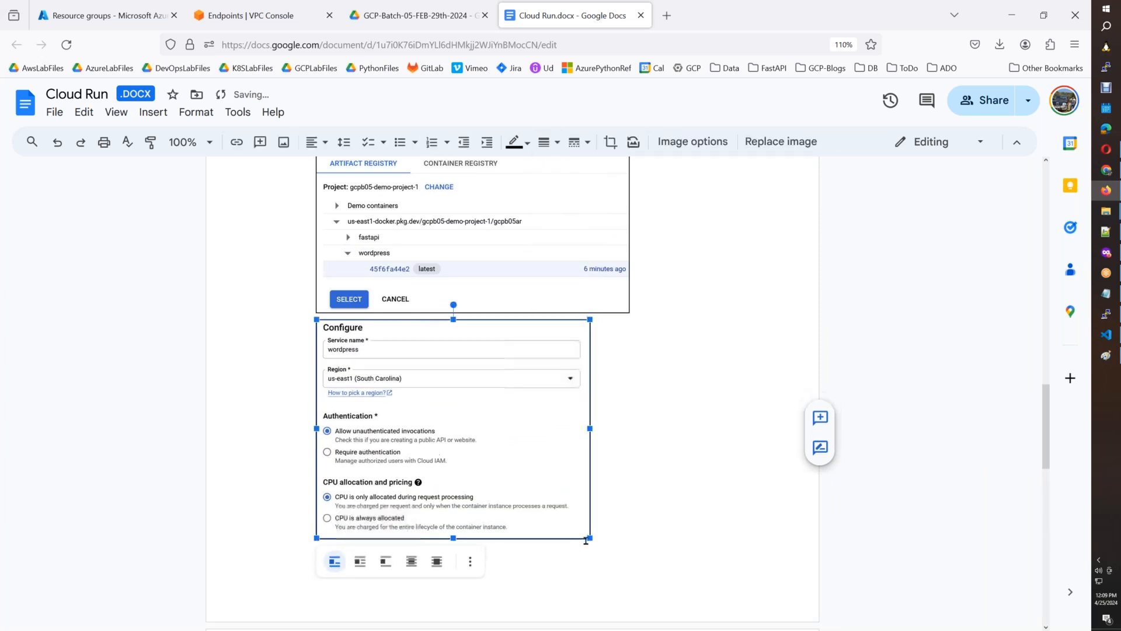
drag(1046, 359, 1045, 435)
drag(603, 399, 601, 392)
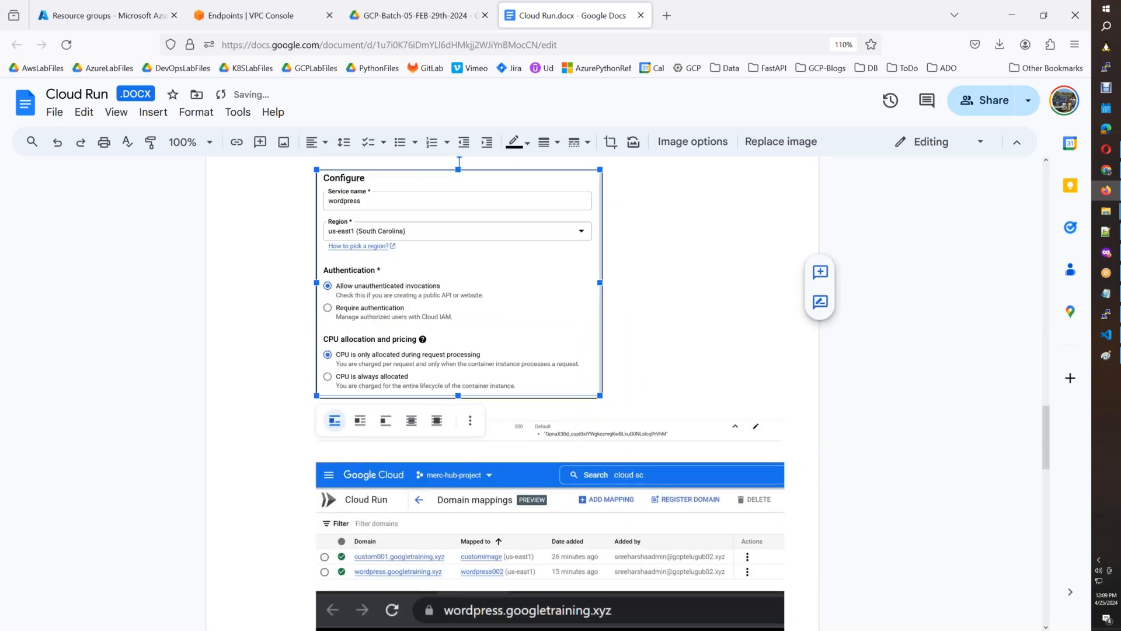
scroll(724, 413, down, 4)
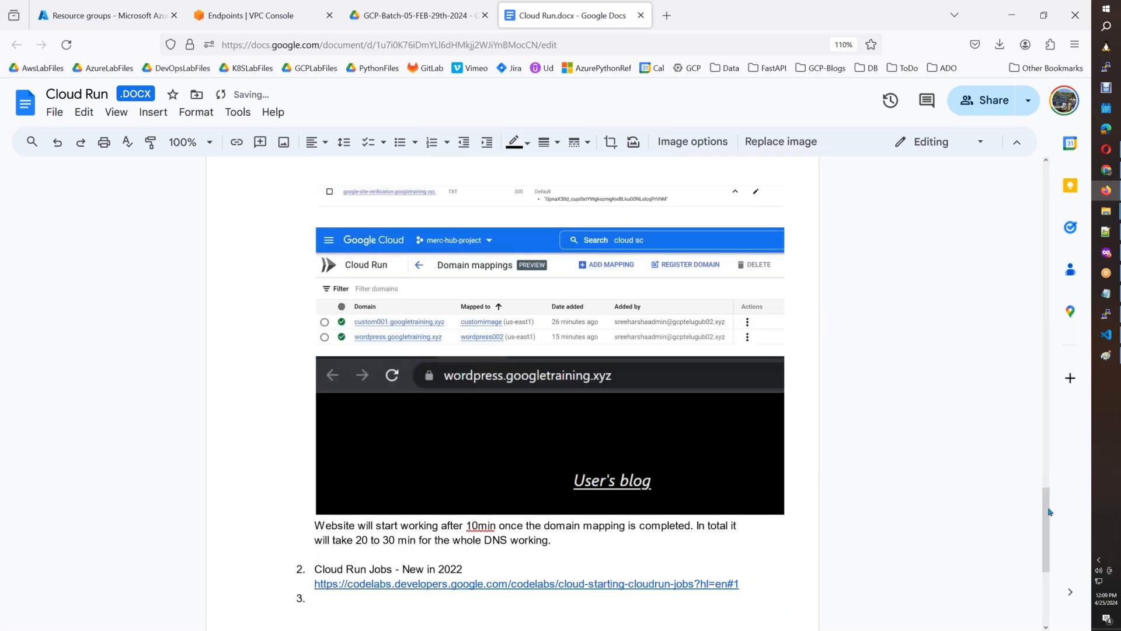
drag(1049, 512, 1049, 430)
click(740, 428)
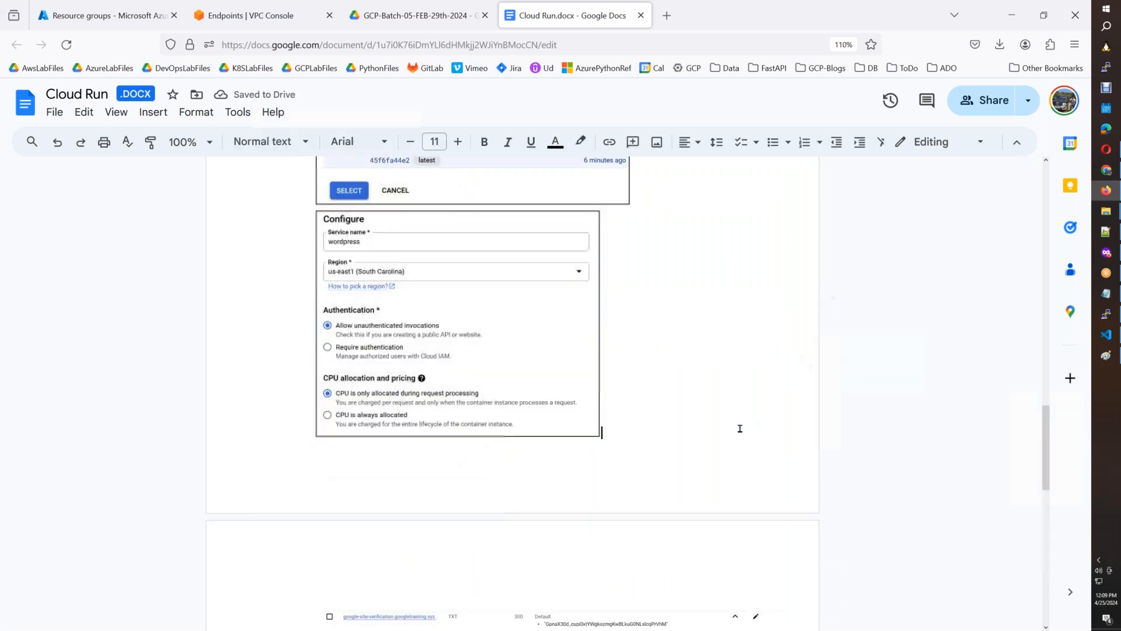
key(Return)
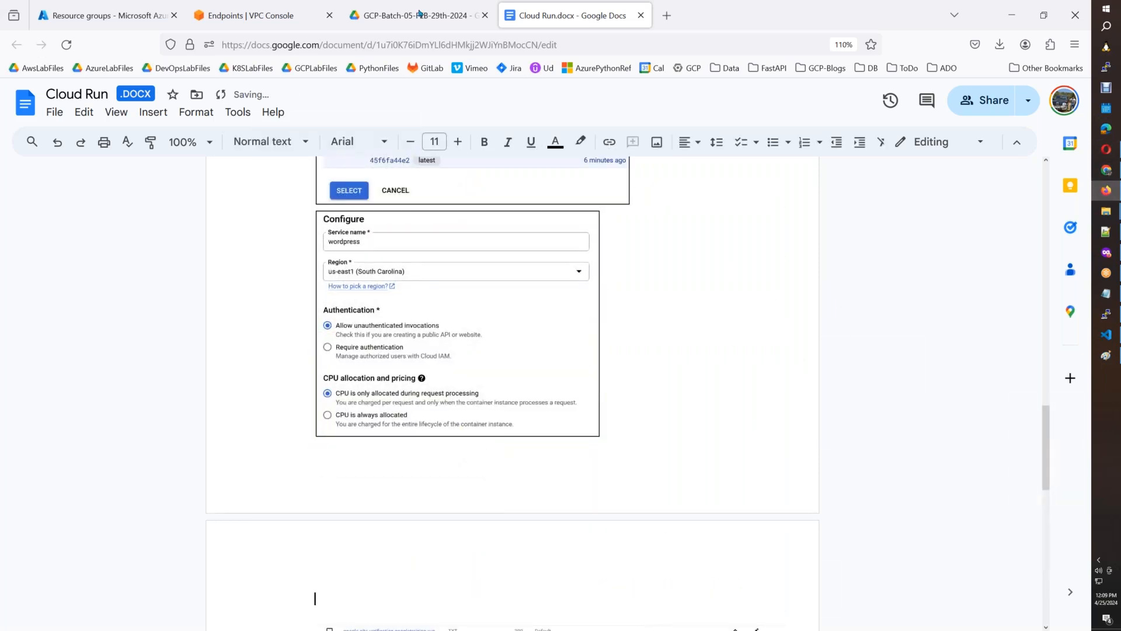
Switch back to the Cloud Run console and set the service's minimum number of instances to 1.
click(1106, 252)
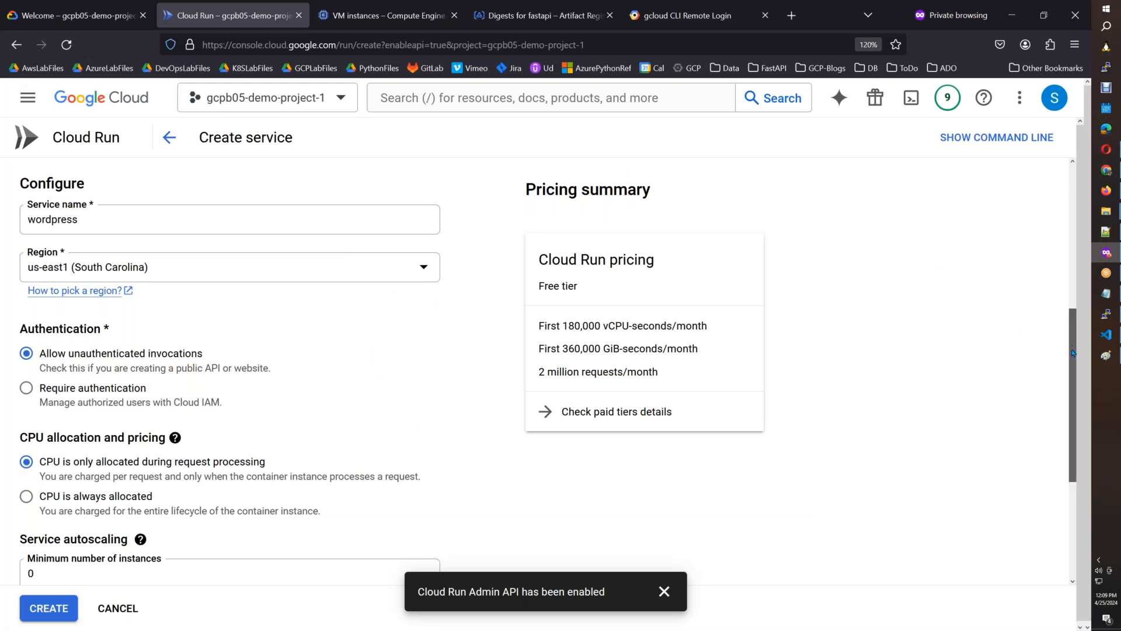
scroll(1057, 467, down, 4)
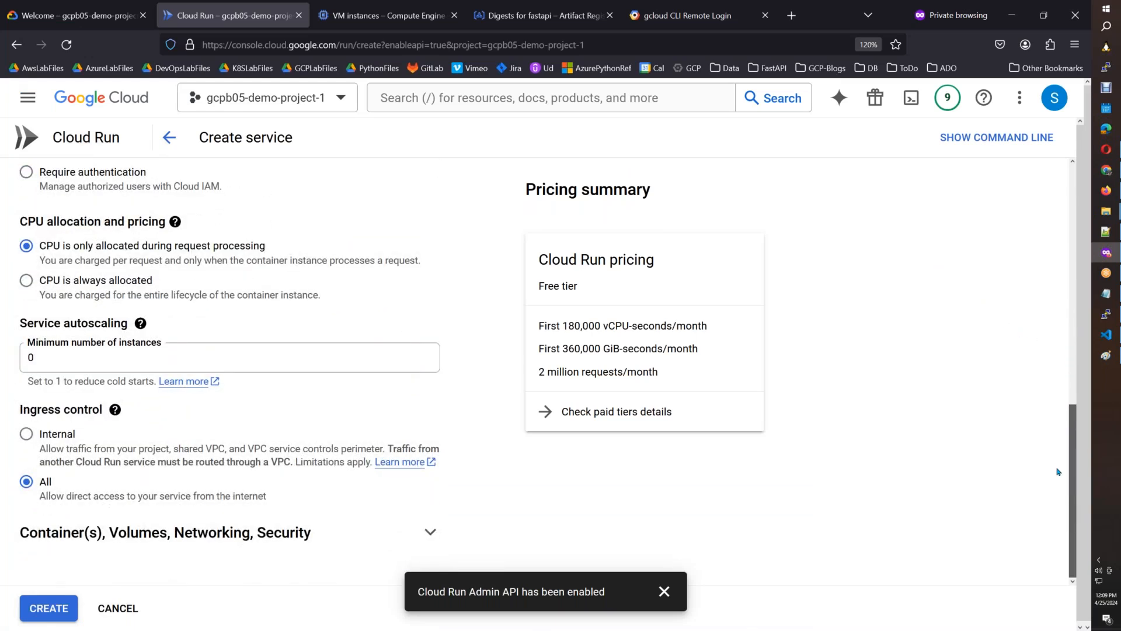
double_click(48, 360)
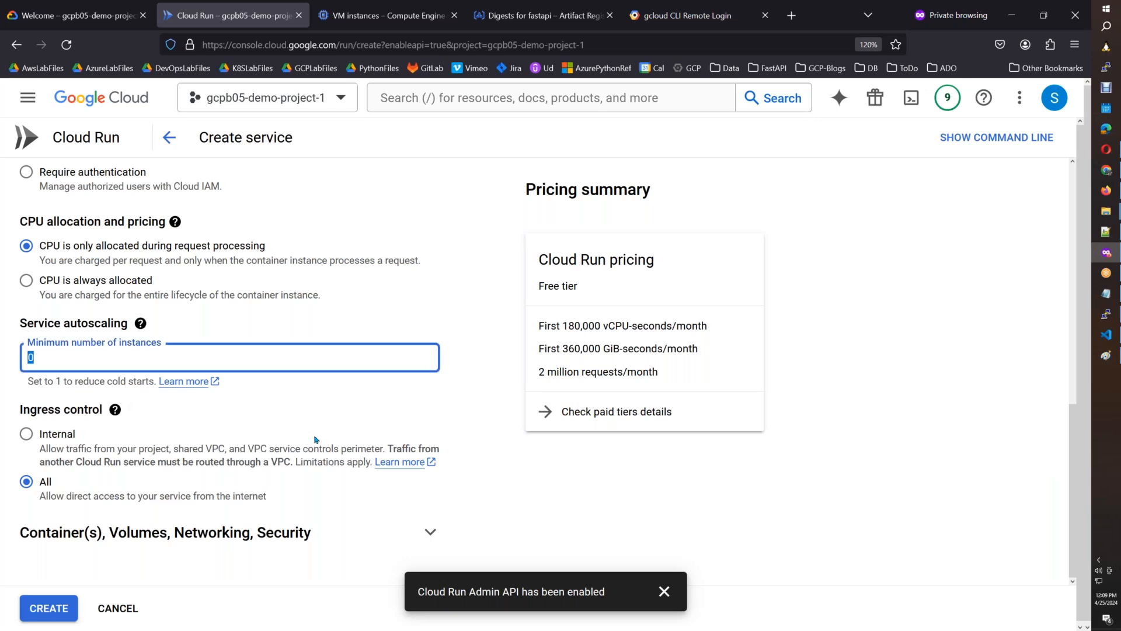
text(1)
key(Tab)
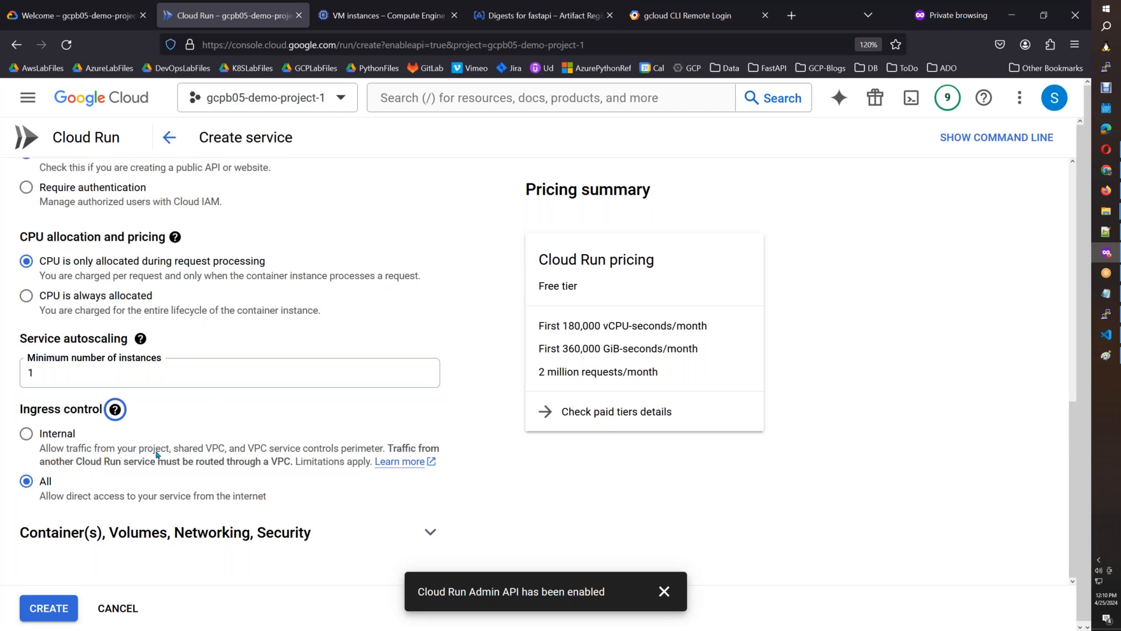
Expand the Container(s), Volumes, Networking, Security section and look over the container's port, Variables & Secrets and Settings options.
click(430, 532)
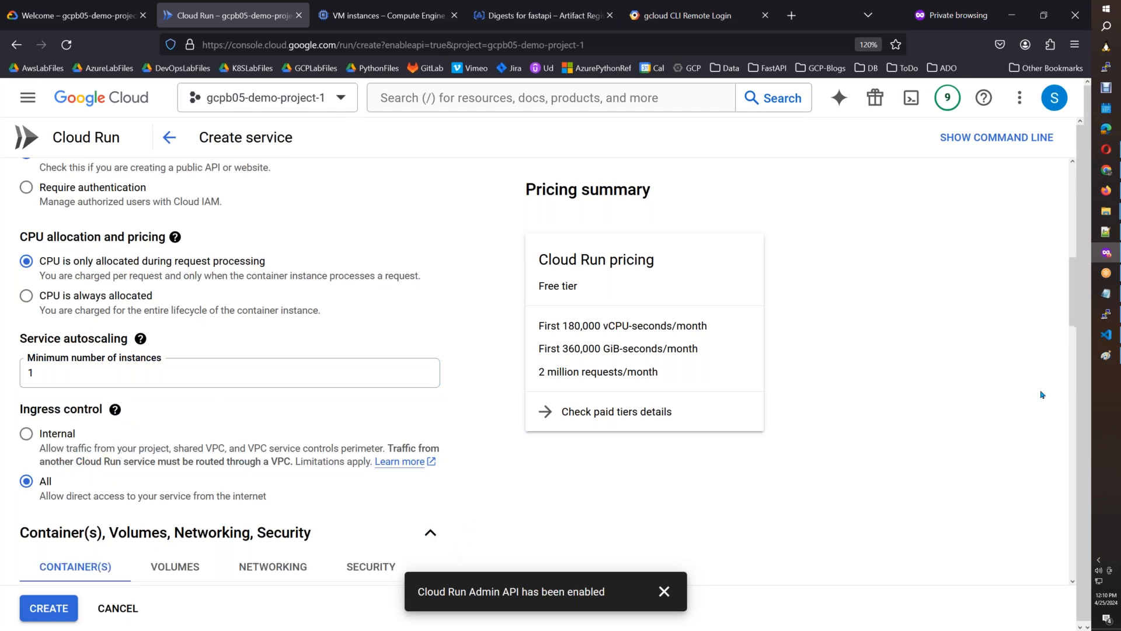
drag(1072, 314, 1072, 333)
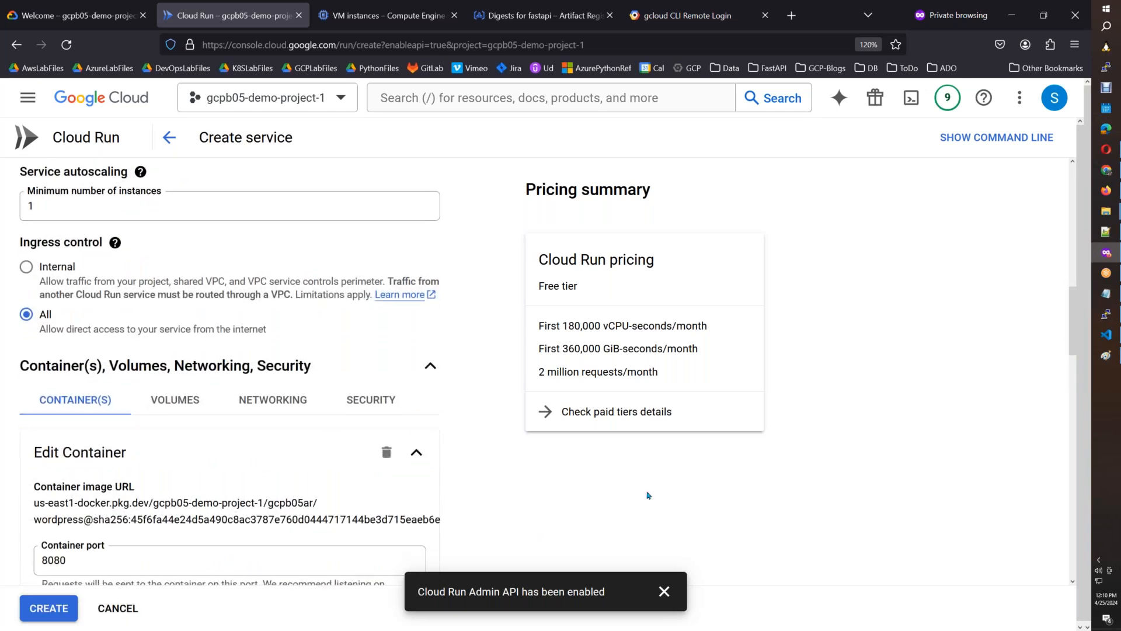
mouse_move(1073, 351)
mouse_down()
mouse_move(1066, 586)
mouse_move(1068, 375)
mouse_up()
click(179, 443)
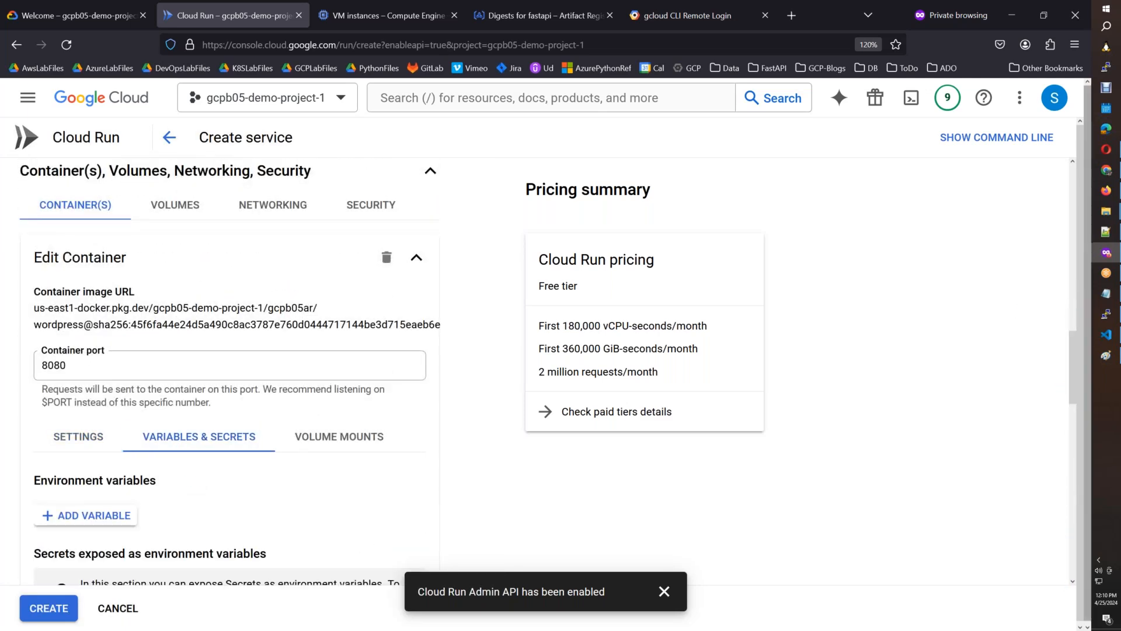
drag(1072, 351, 1072, 369)
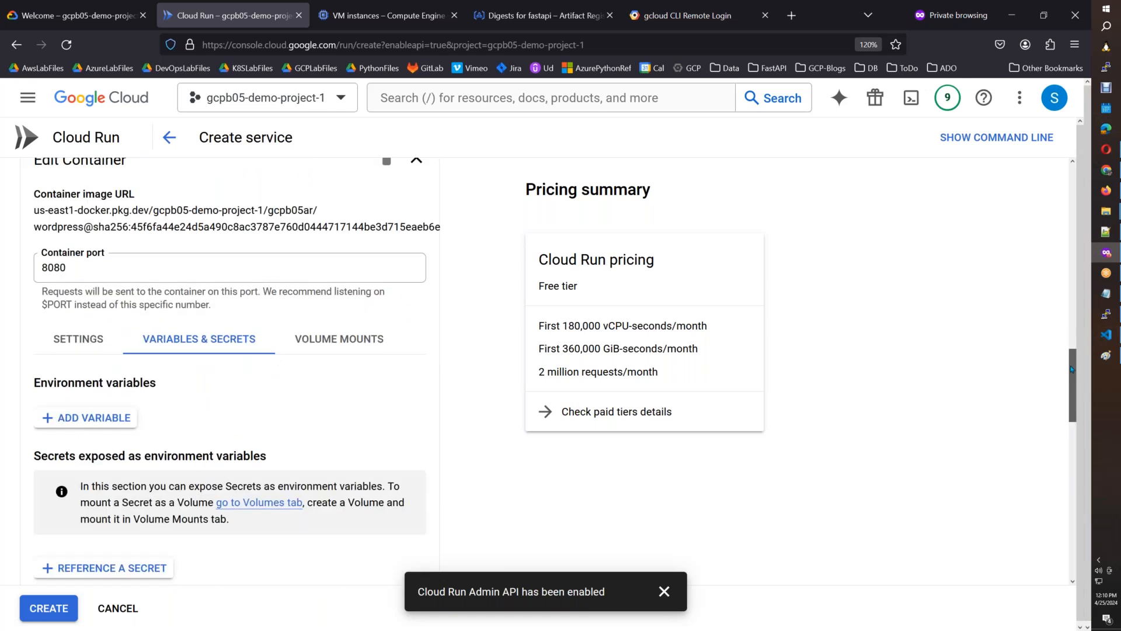
click(73, 344)
drag(1073, 382, 1071, 339)
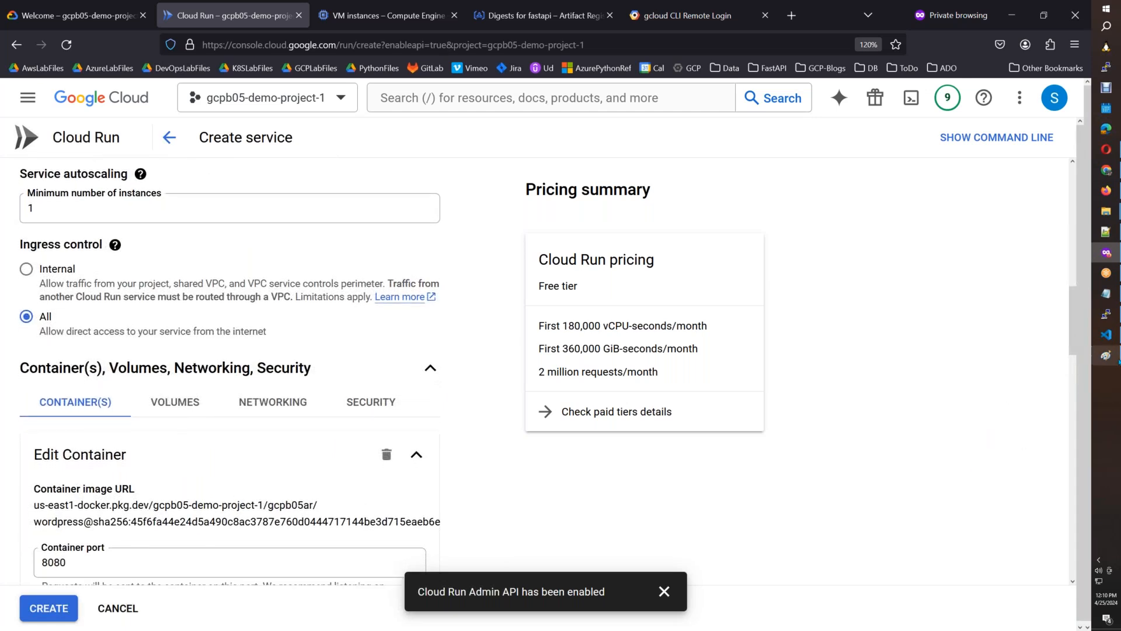
click(1118, 360)
key(ctrl+v)
drag(1089, 326, 1089, 381)
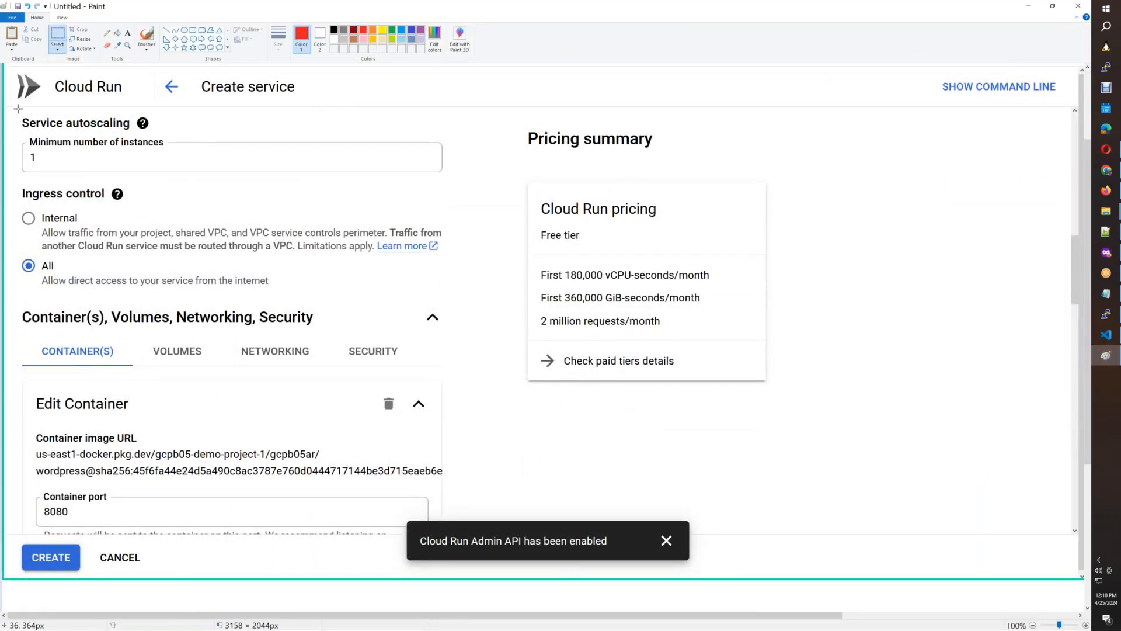
mouse_move(16, 113)
mouse_down()
mouse_move(34, 150)
mouse_move(204, 339)
mouse_move(368, 501)
mouse_move(426, 535)
mouse_up()
Return to the Cloud Run console, dismiss the Admin API notification and bring Service autoscaling through Container port into view.
key(alt+Tab)
click(666, 594)
scroll(736, 533, down, 4)
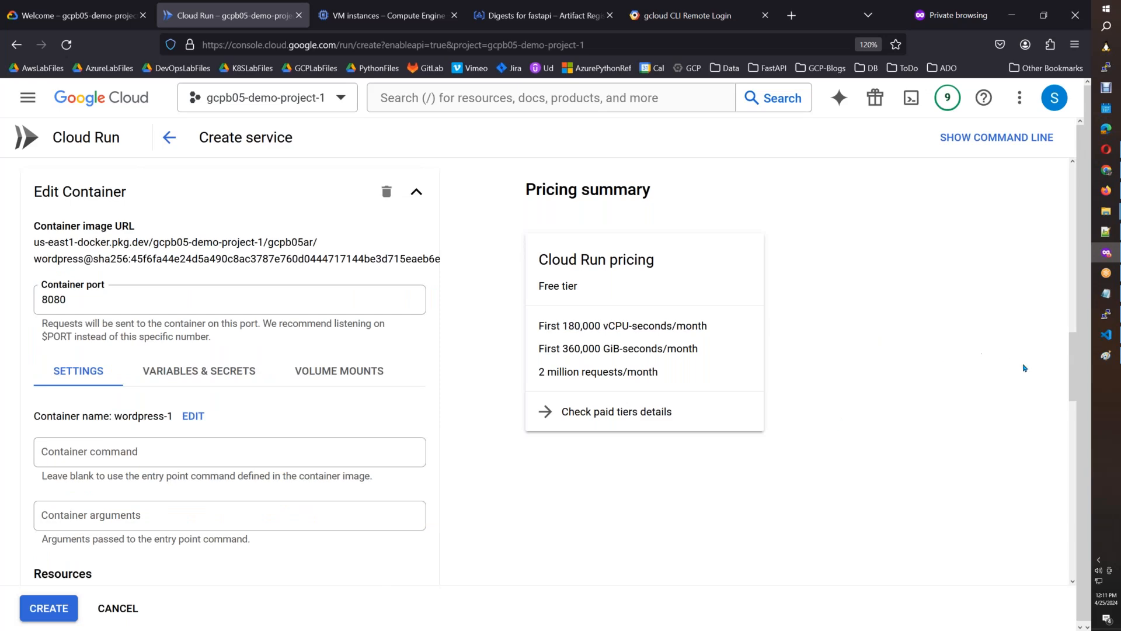
drag(1074, 391, 1072, 347)
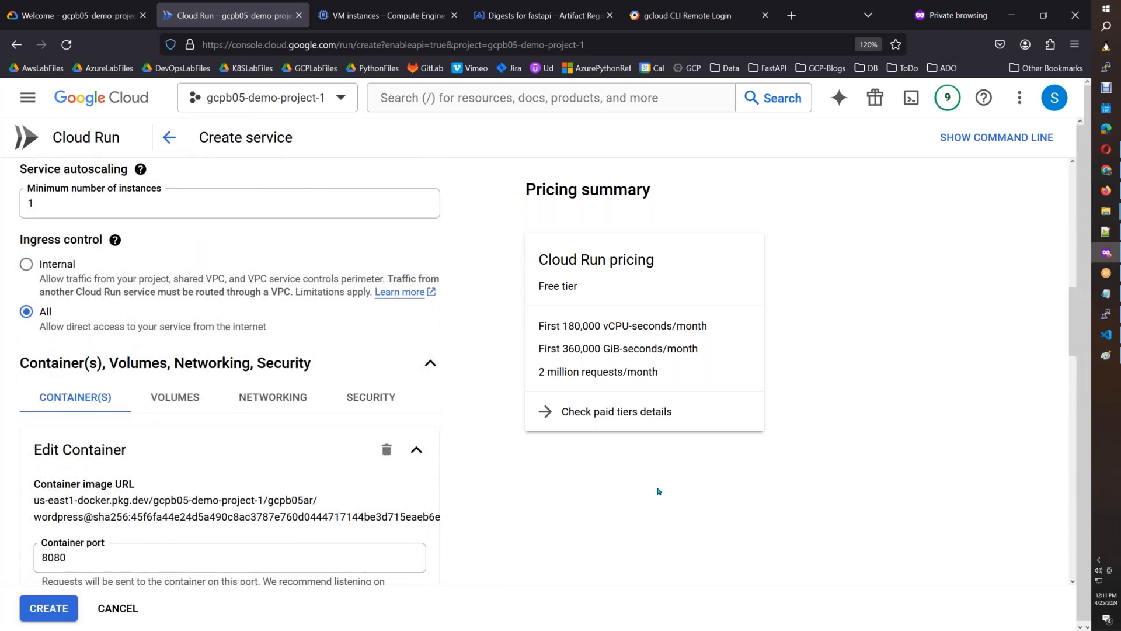
Switch to Paint, paste the new console screenshot into a fresh unsaved image and select the area from Service autoscaling through Container port.
key(alt+Tab)
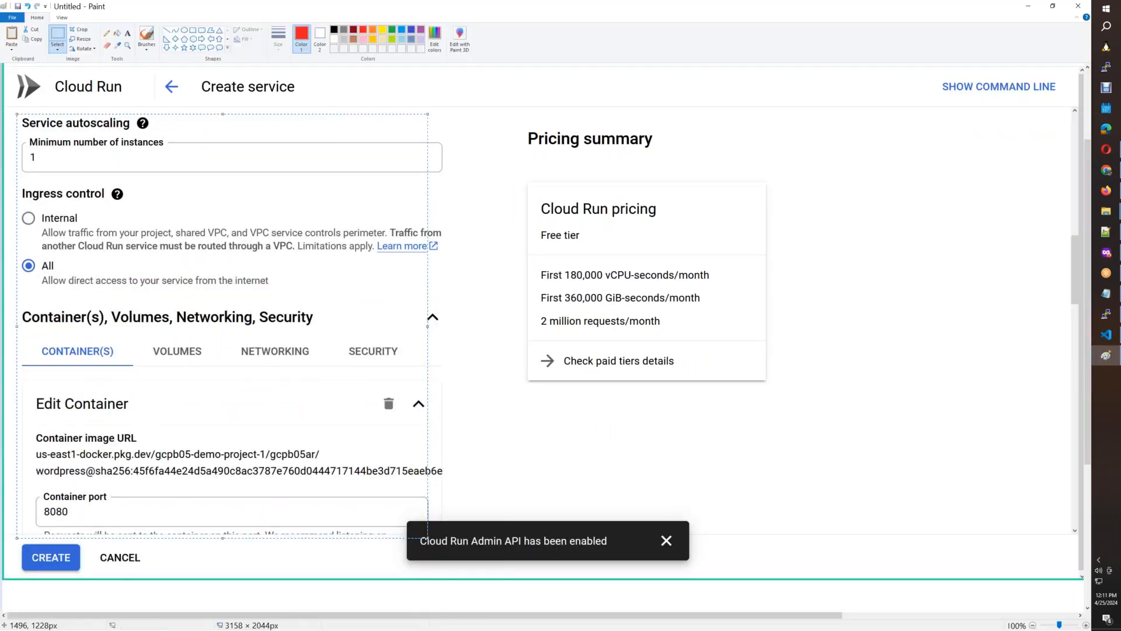
key(ctrl+n)
key(Tab)
key(Return)
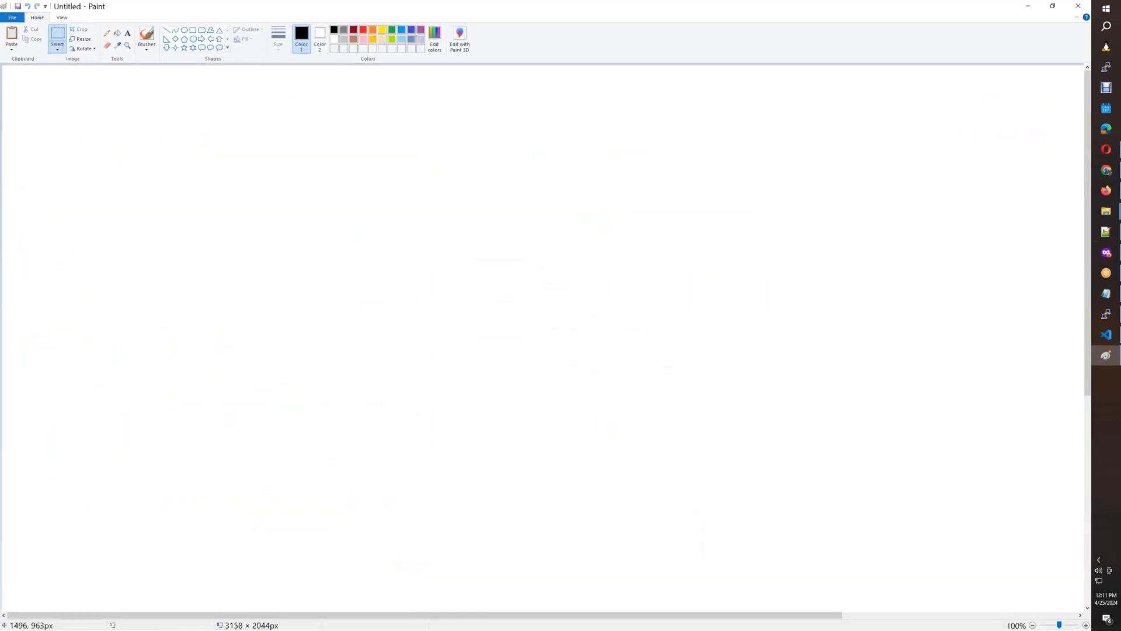
key(ctrl+v)
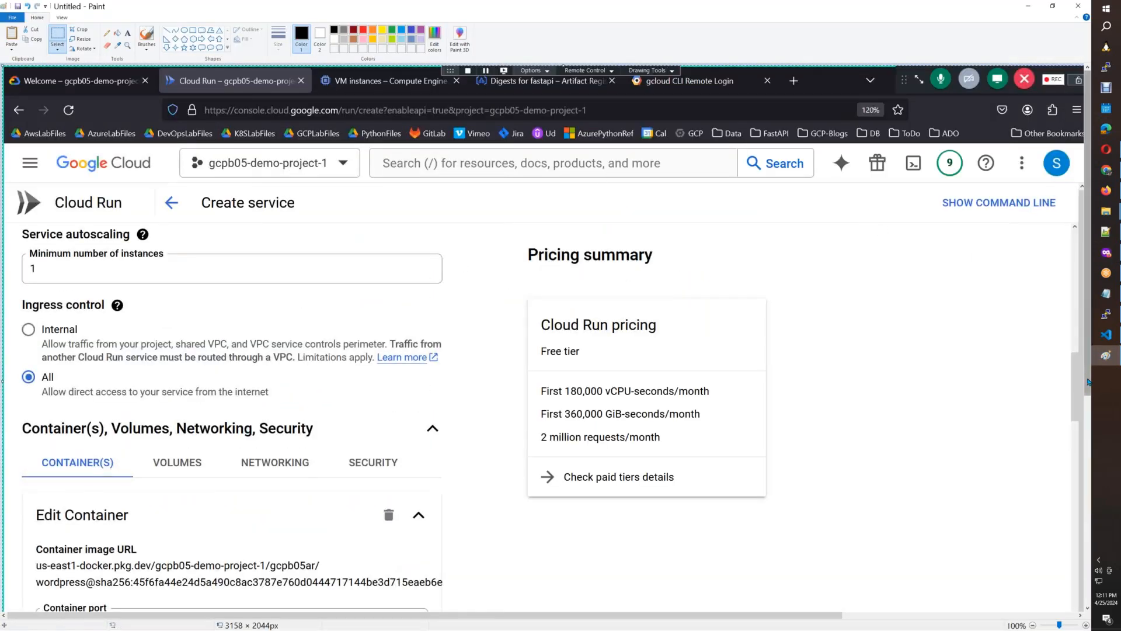
scroll(1089, 385, down, 3)
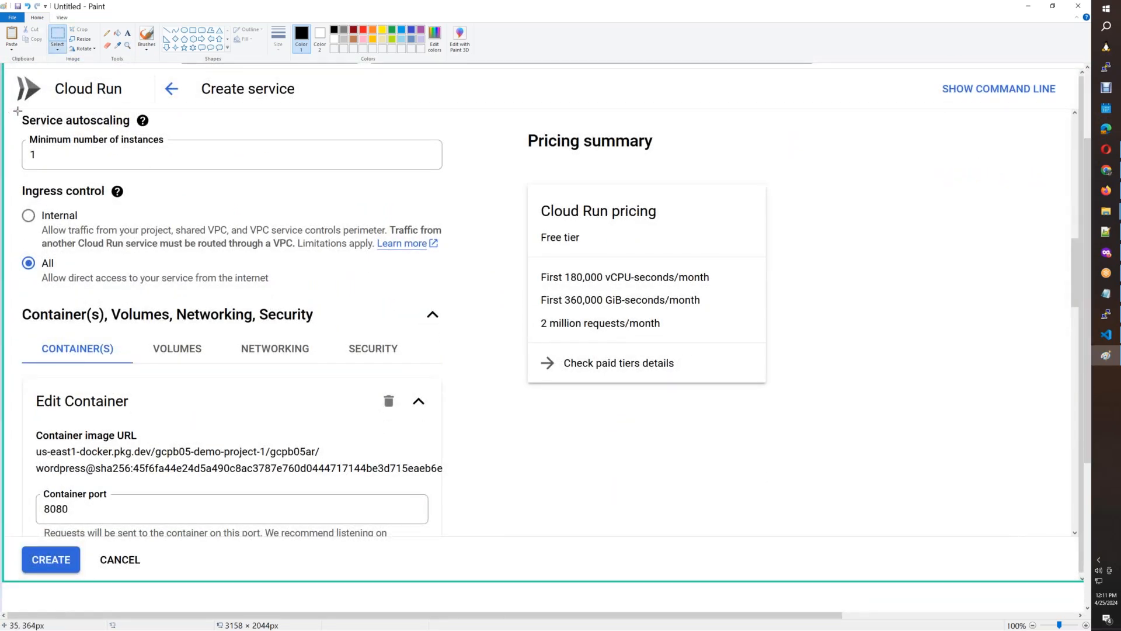
mouse_move(17, 111)
mouse_down()
mouse_move(88, 245)
mouse_move(430, 525)
mouse_move(451, 529)
mouse_up()
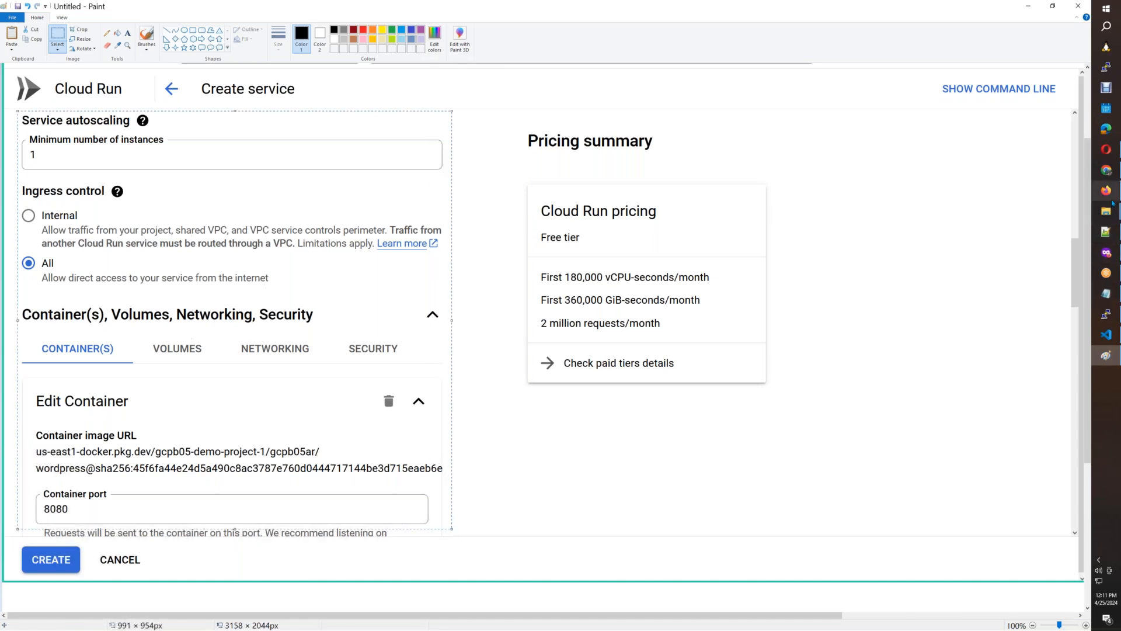
Switch to the Cloud Run document in Google Docs, insert the cropped screenshot below the Configure image and give it a 1pt border.
mouse_move(1107, 192)
click(1048, 200)
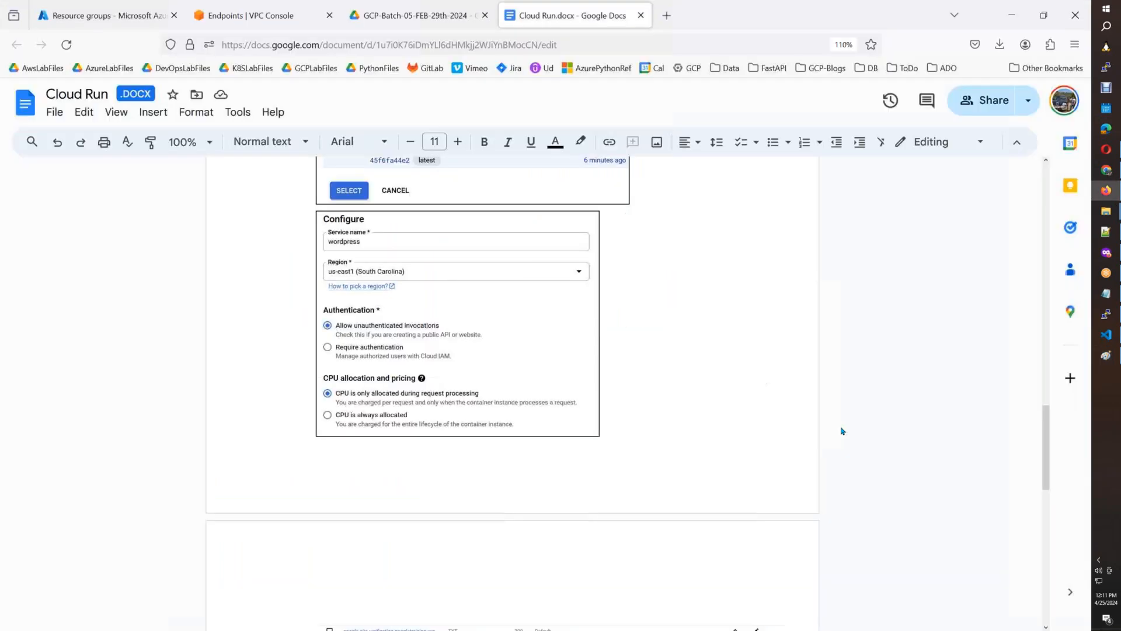
key(ctrl+v)
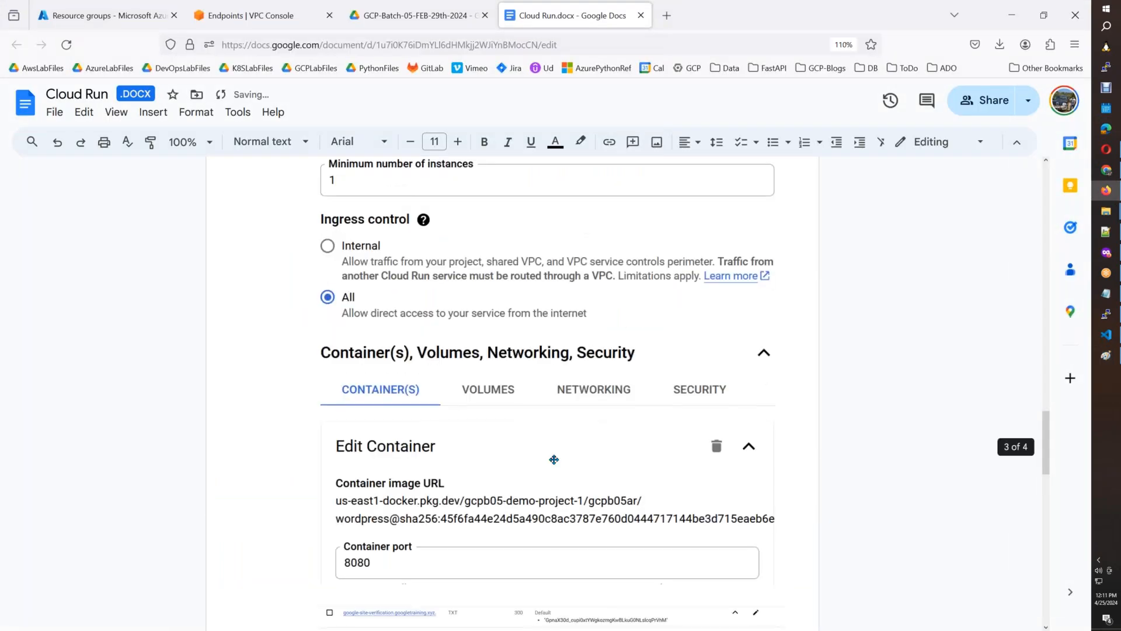
click(551, 456)
click(556, 149)
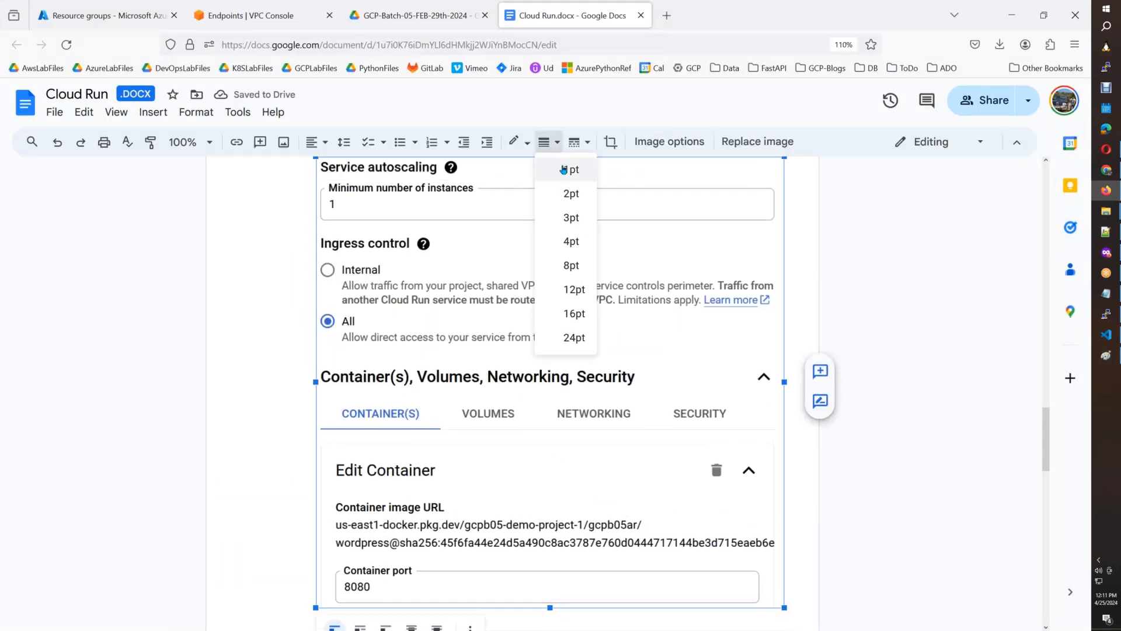
click(563, 170)
Shrink the Service autoscaling screenshot to about two-thirds of its width and add a new line after it.
drag(784, 607, 639, 467)
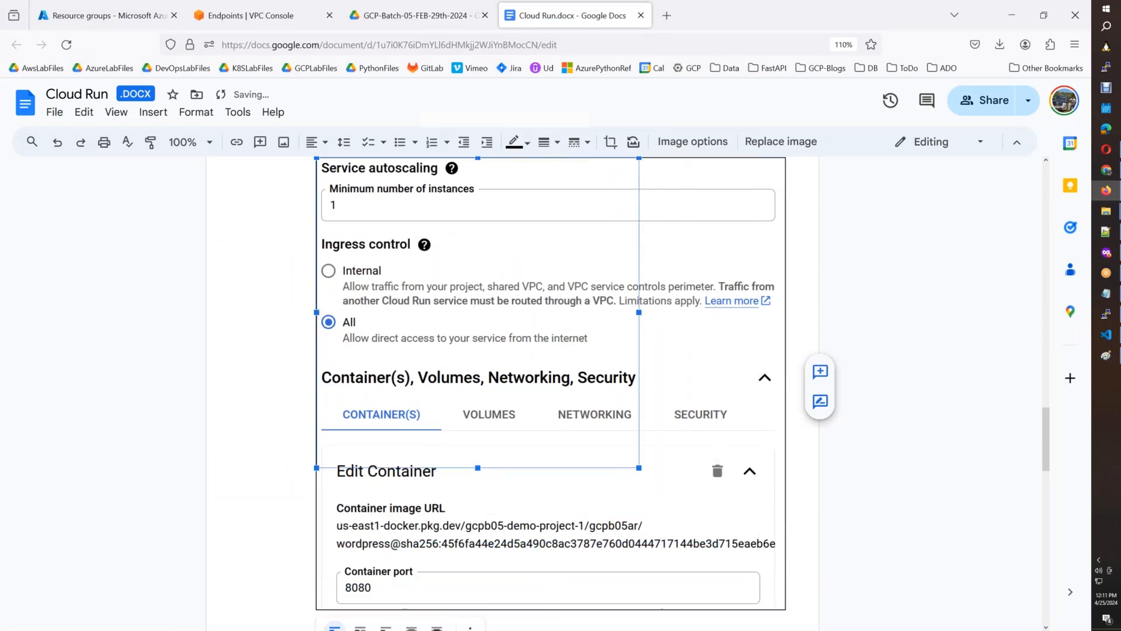
mouse_move(1047, 466)
mouse_down()
mouse_move(1048, 415)
mouse_move(1048, 460)
mouse_up()
drag(639, 467, 615, 433)
click(661, 419)
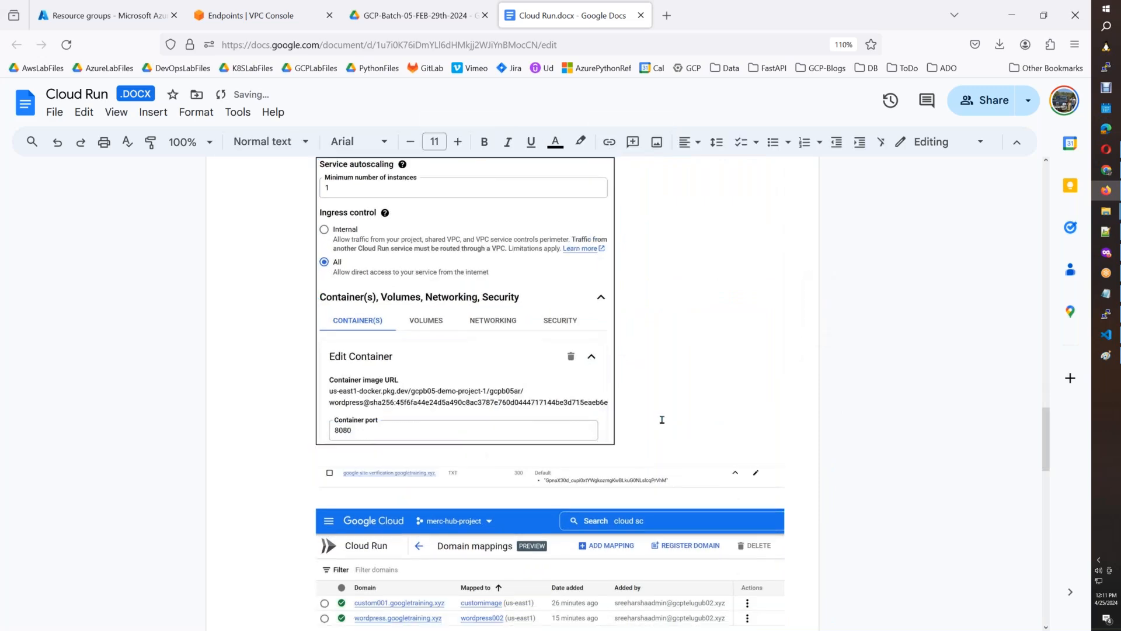
key(Return)
Switch back to the Cloud Run console, look over the Volumes, Networking and Security options, and return to the container settings.
key(alt+Tab)
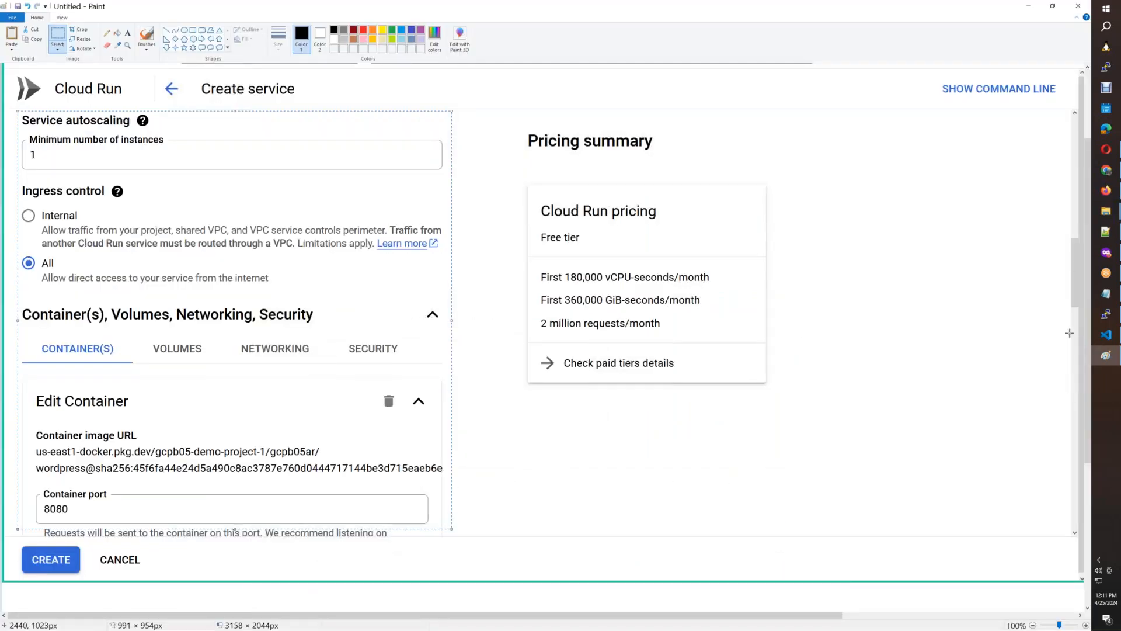
click(1106, 253)
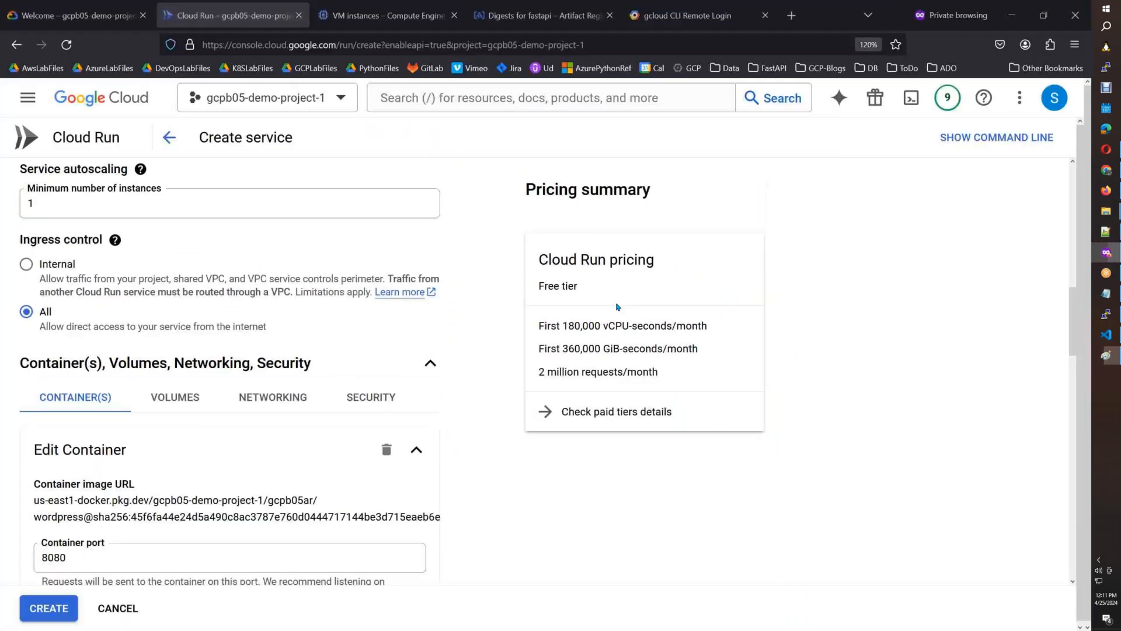
click(169, 396)
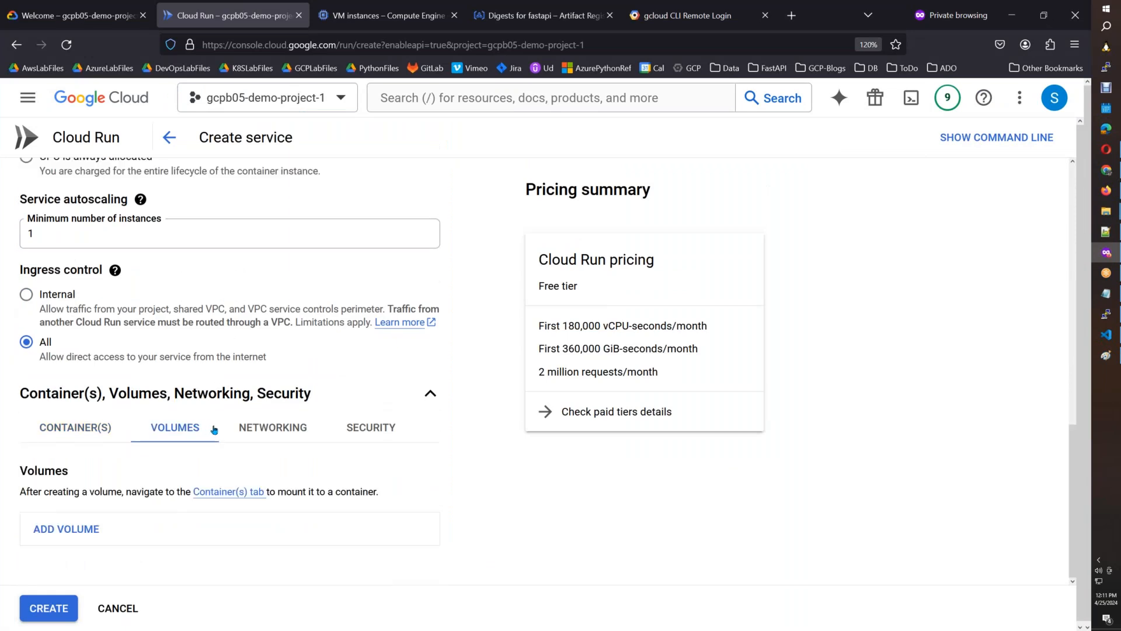
click(252, 431)
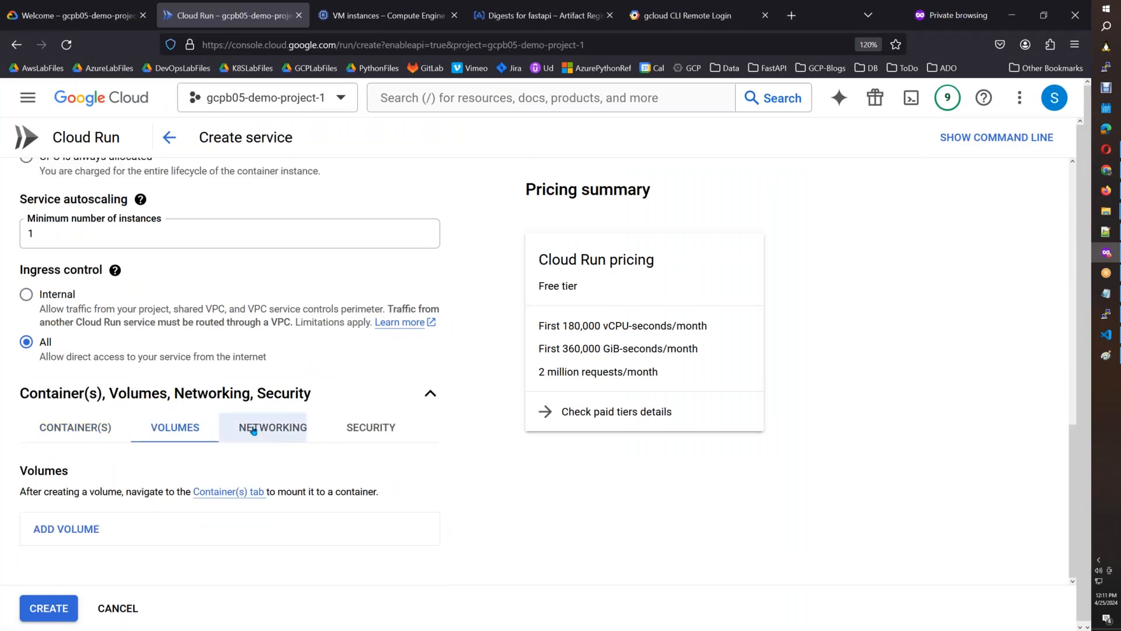
click(349, 429)
click(75, 427)
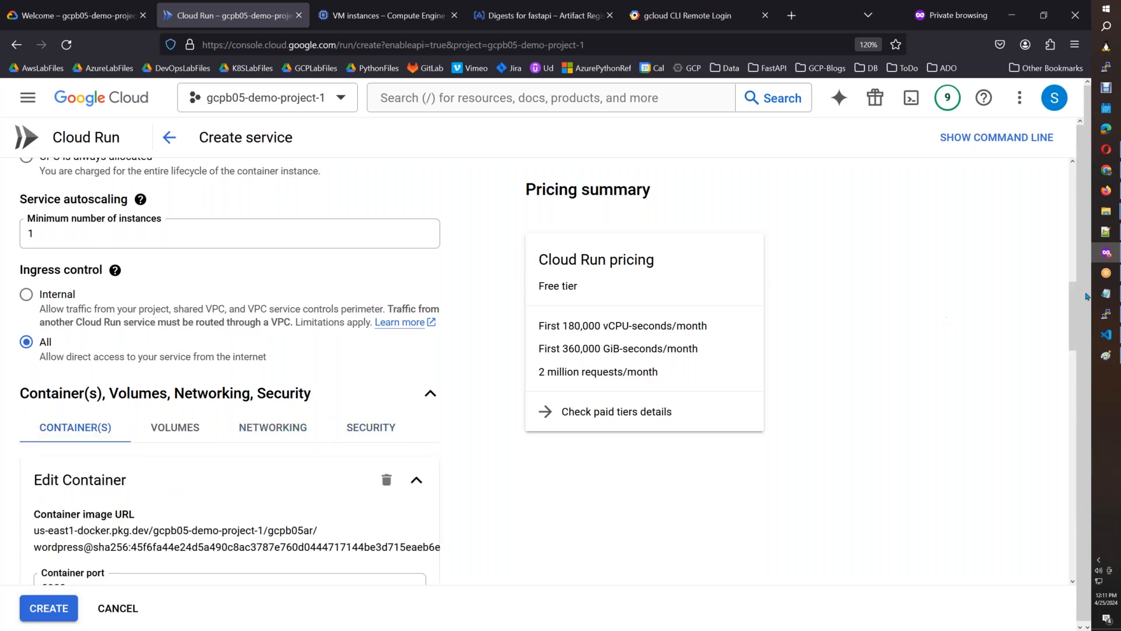
Open the container's Variables & Secrets options and add six blank environment variable rows.
drag(1073, 310, 1073, 335)
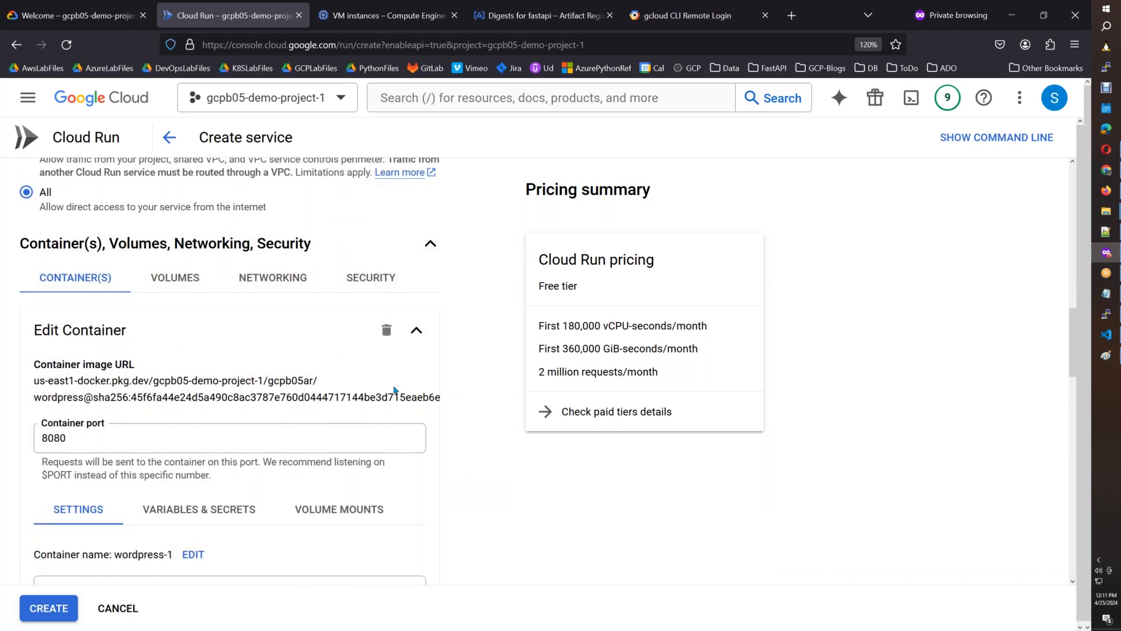
click(214, 506)
drag(1073, 342, 1069, 390)
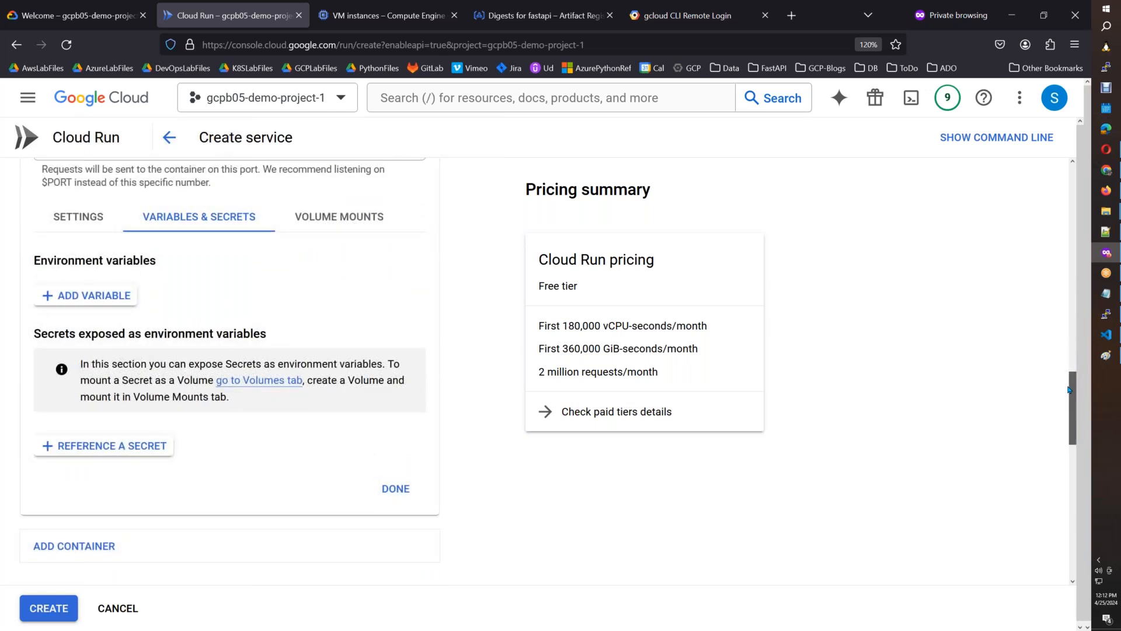
click(44, 295)
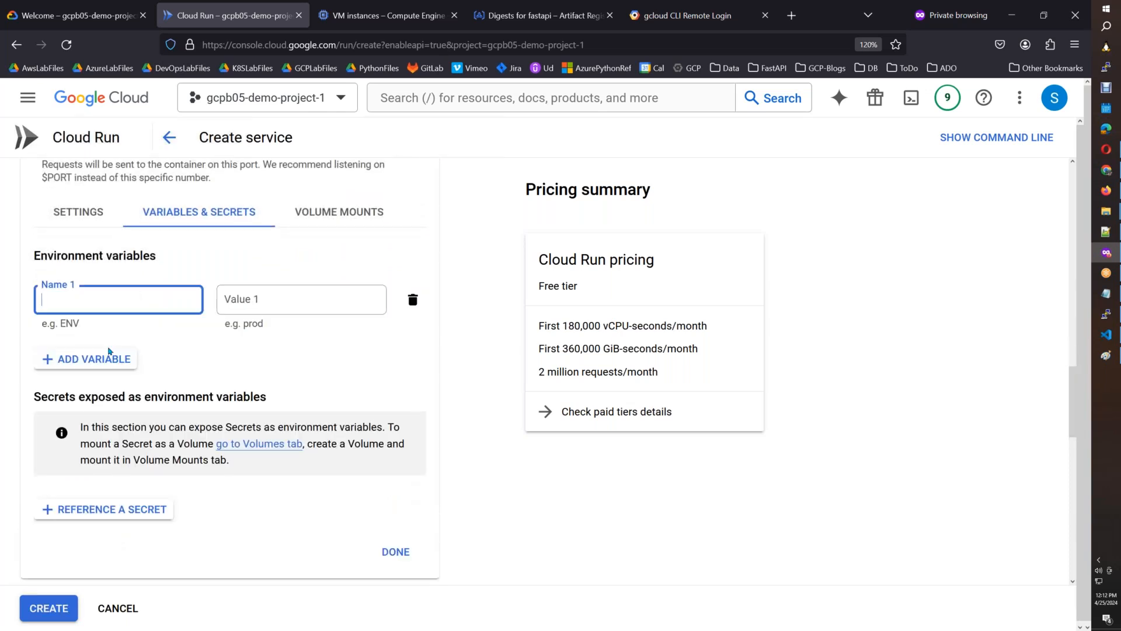
click(93, 359)
click(96, 413)
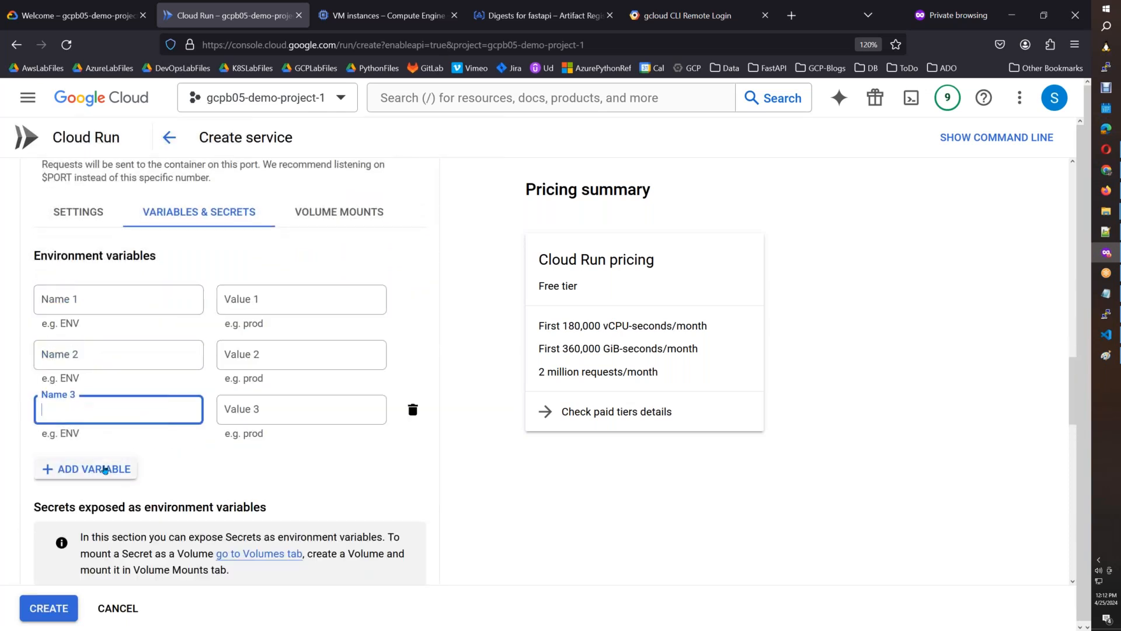
click(105, 467)
click(115, 524)
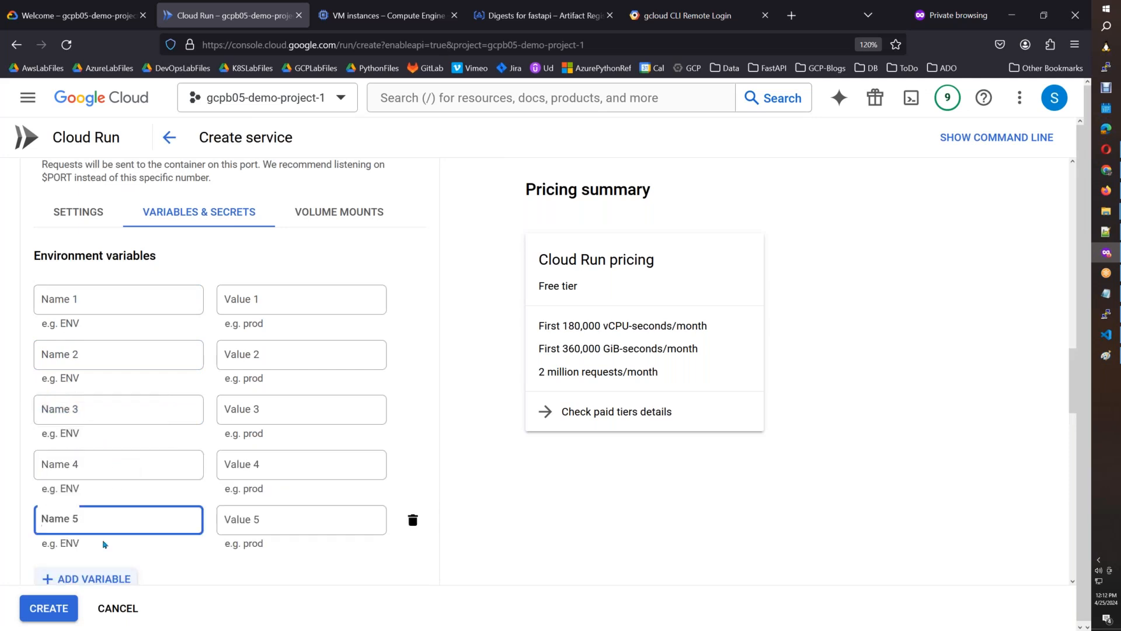
click(95, 578)
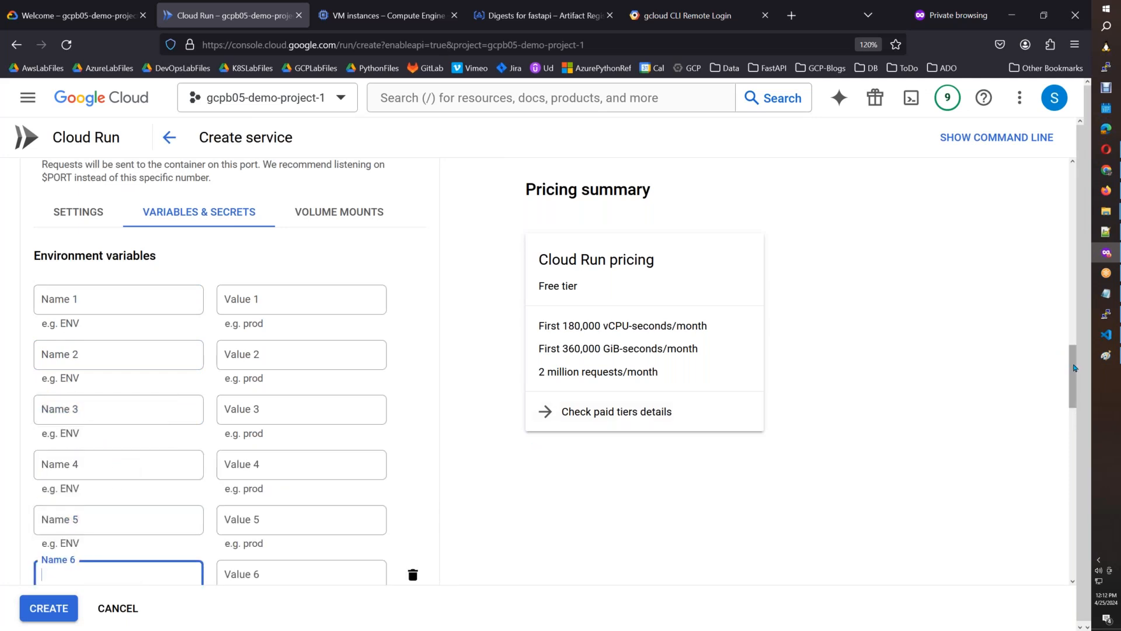
scroll(1074, 375, down, 1)
drag(1074, 375, 1077, 377)
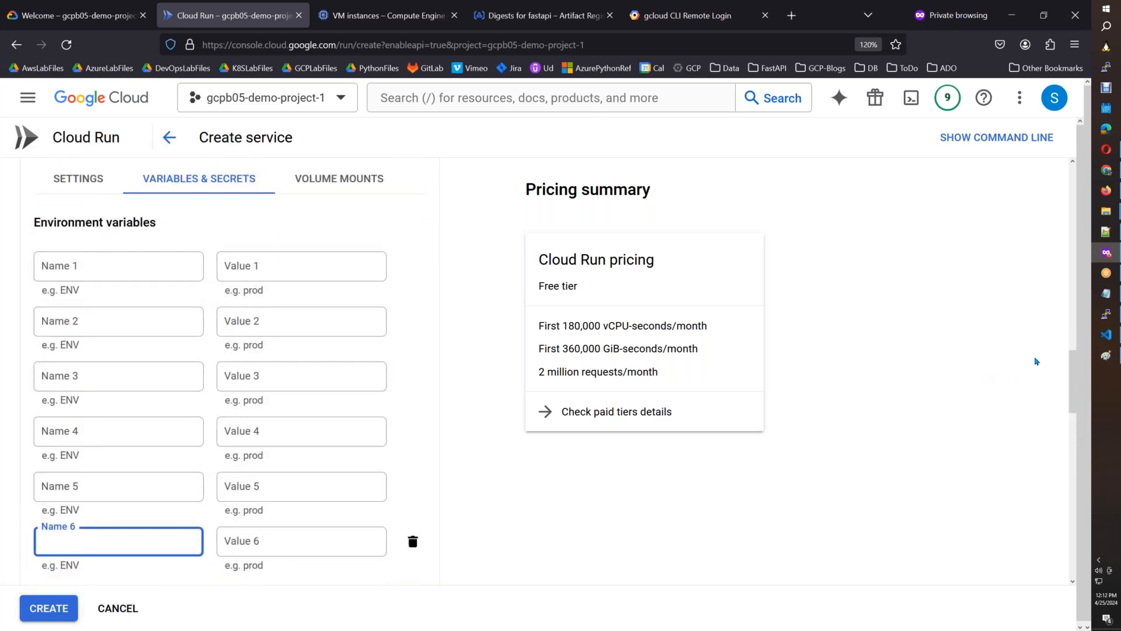
Copy WORDPRESS_USERNAME and its value from Instructions.info in VS Code into the first environment variable's name and value in Cloud Run.
click(1115, 338)
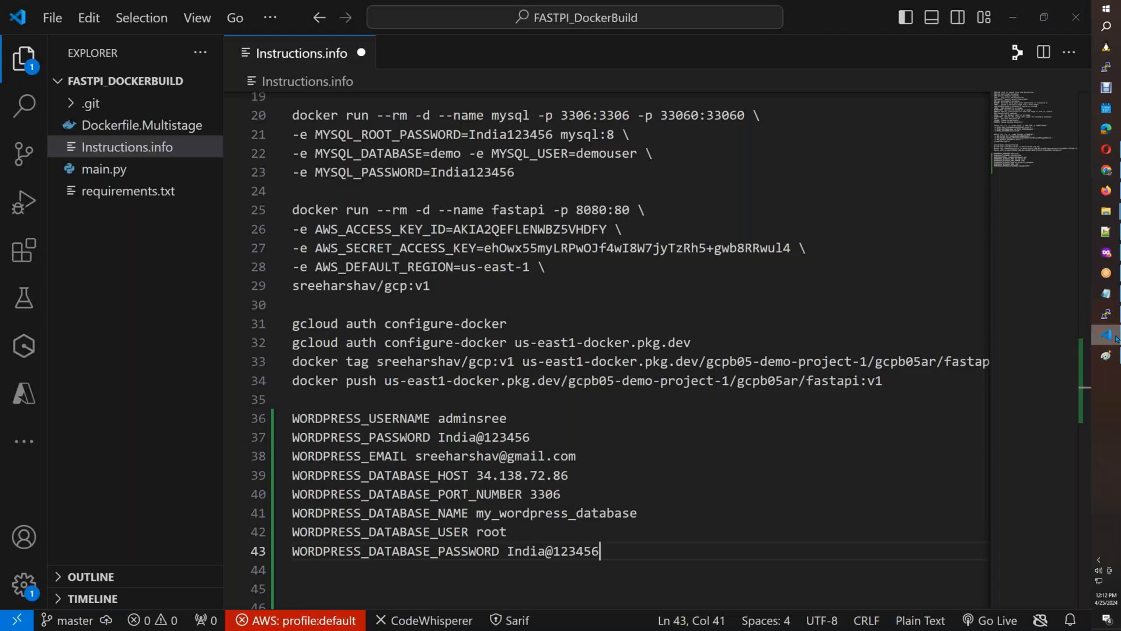
double_click(341, 418)
key(ctrl+c)
key(alt)
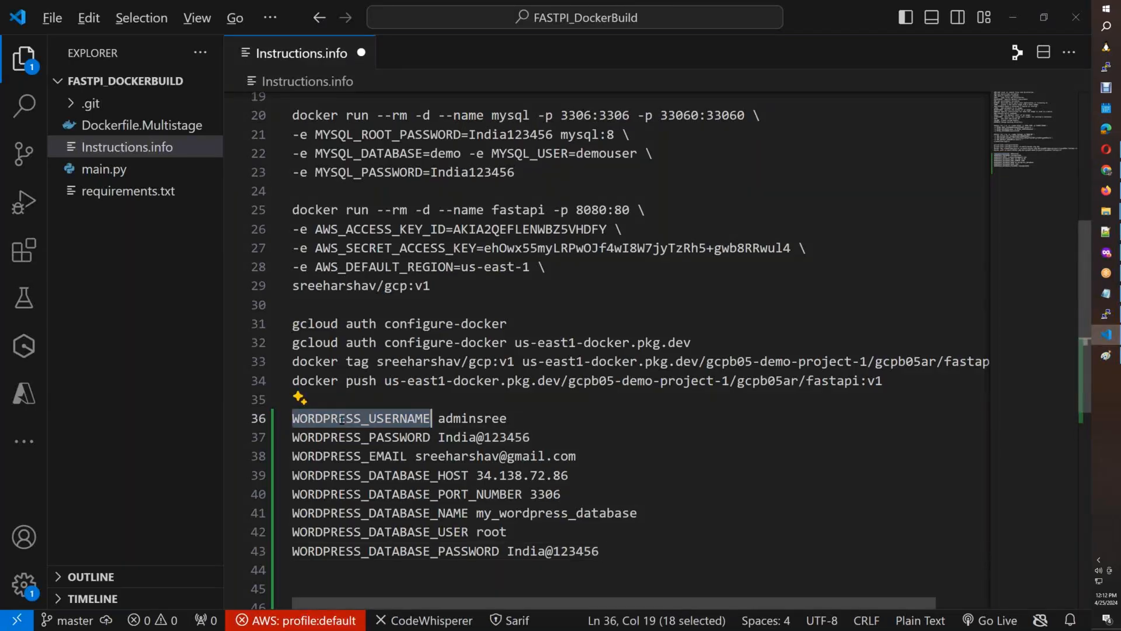
key(alt+Tab)
click(78, 273)
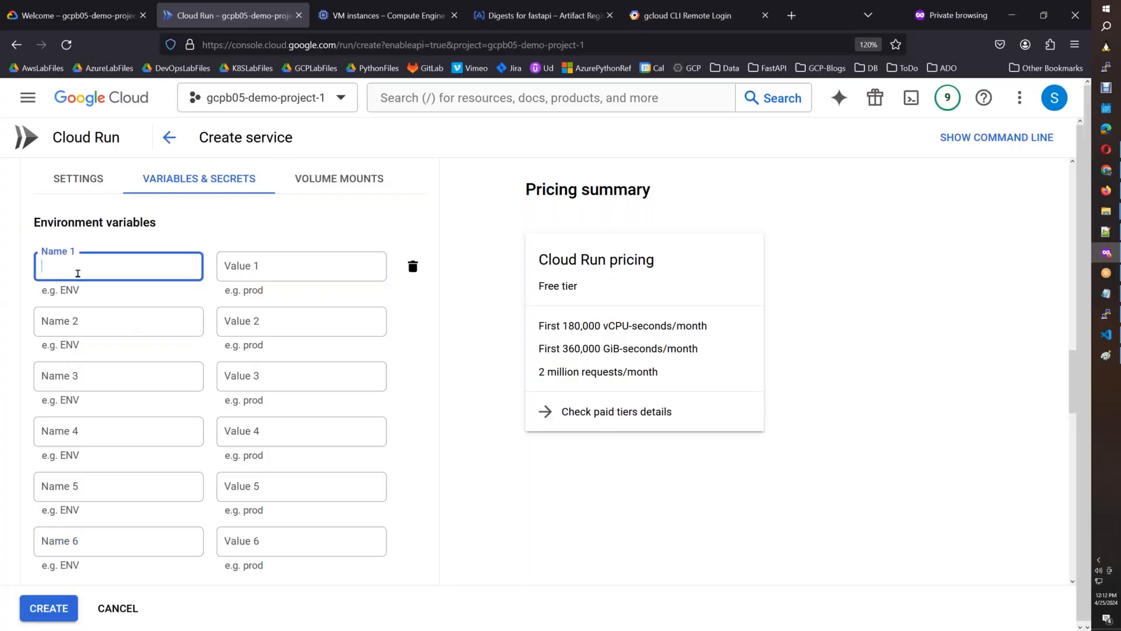
key(ctrl+v)
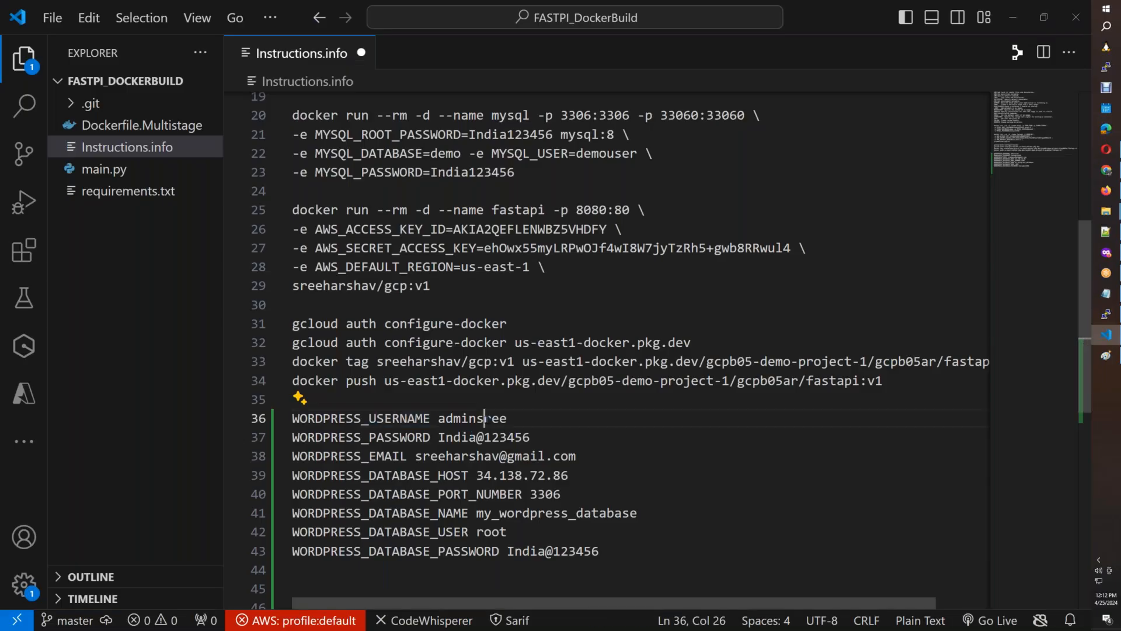
double_click(487, 419)
key(ctrl+c)
key(alt+Tab)
click(284, 266)
key(ctrl+v)
Fill in the second environment variable with the name WORDPRESS_PASSWORD and the WordPress password copied from Instructions.info.
key(alt+Tab)
double_click(392, 437)
key(ctrl+c)
key(alt+Tab)
click(82, 320)
key(ctrl+v)
key(Tab)
key(alt+Tab)
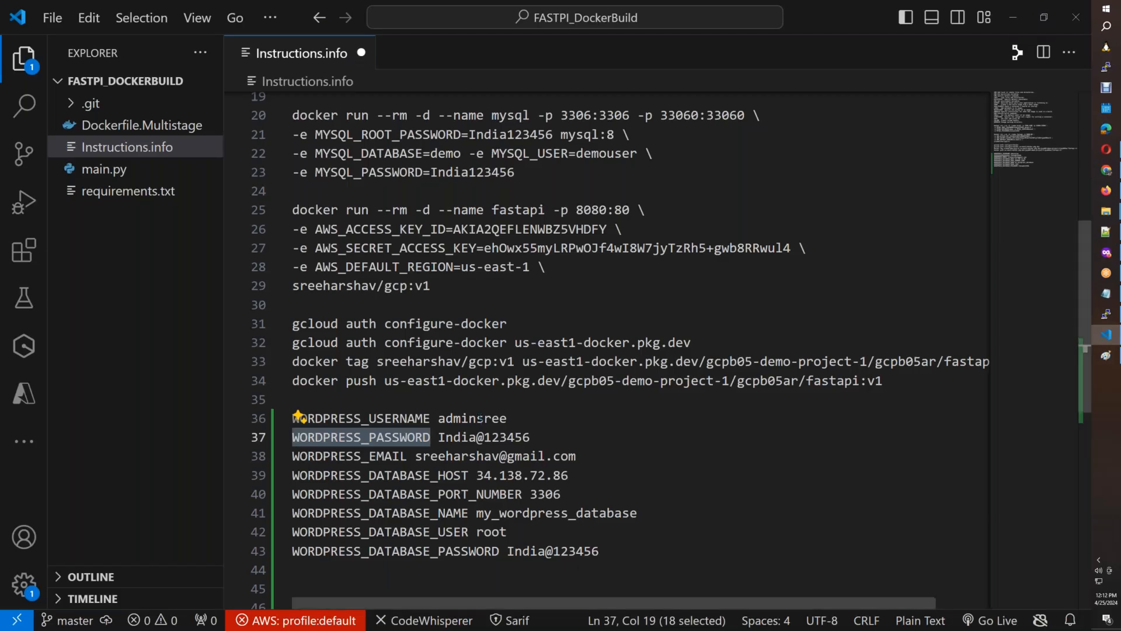
drag(532, 437, 440, 438)
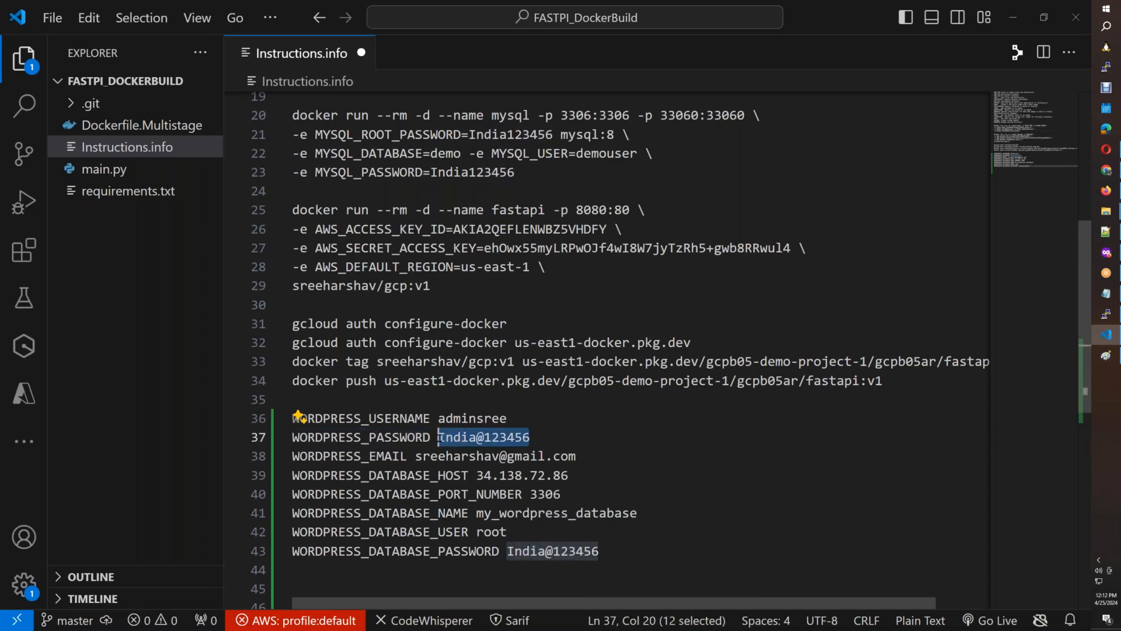
key(ctrl+c)
key(alt+Tab)
key(ctrl+v)
Fill in the third environment variable with the name WORDPRESS_EMAIL and the e-mail address copied from Instructions.info.
key(alt+Tab)
double_click(370, 456)
key(ctrl+c)
key(alt+Tab)
key(Tab)
key(Tab)
key(ctrl+v)
key(alt+Tab)
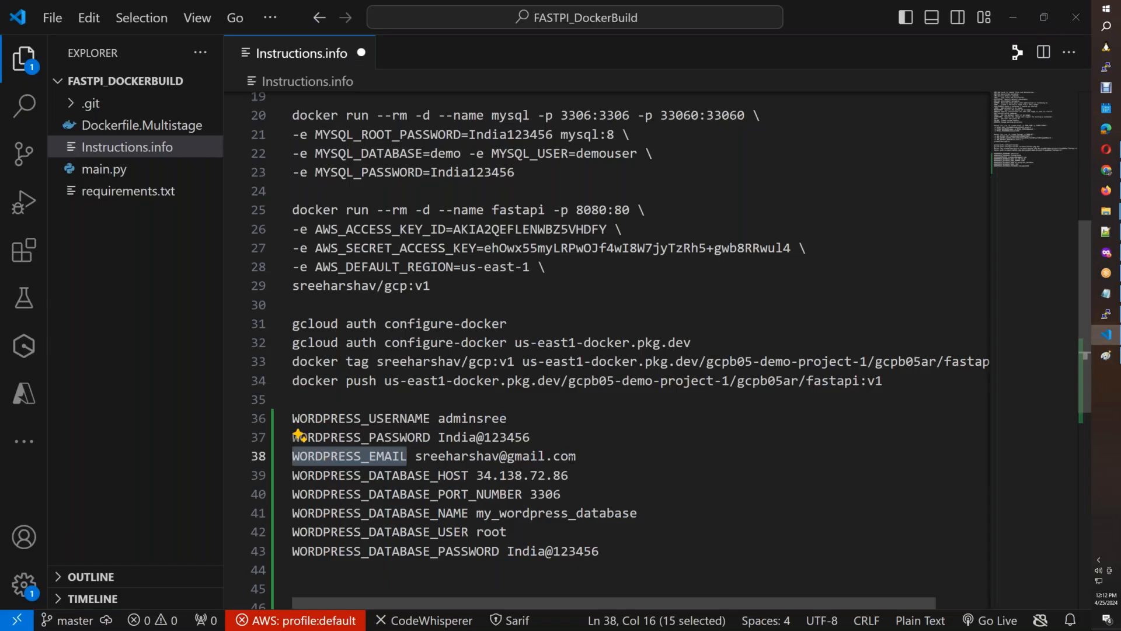
drag(576, 456, 415, 456)
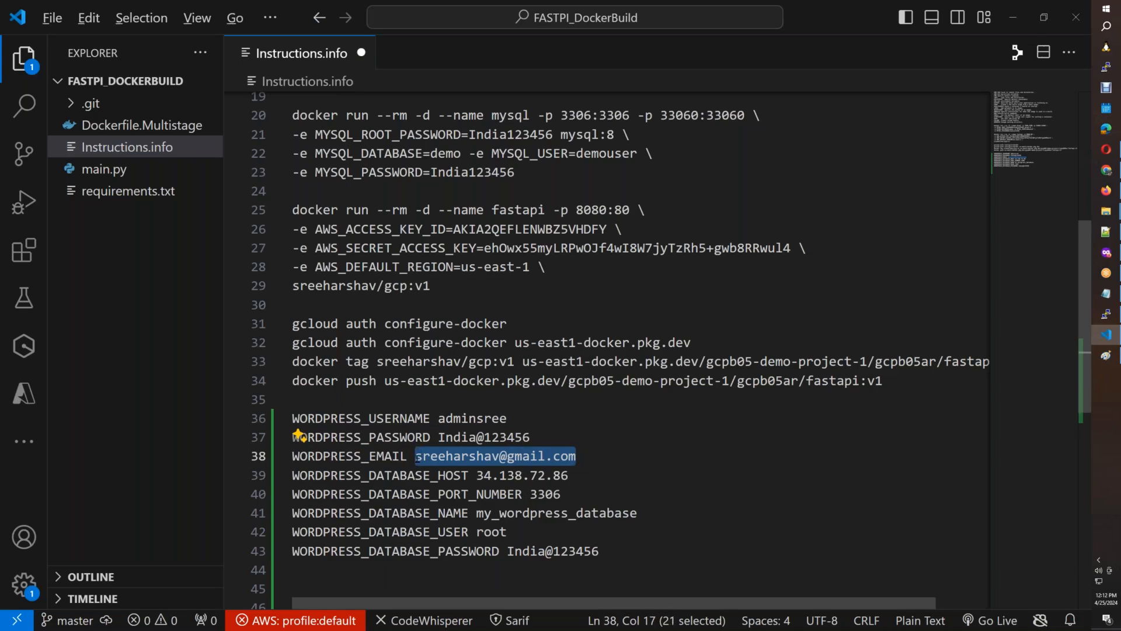
key(ctrl+c)
key(alt+Tab)
click(275, 378)
key(ctrl+v)
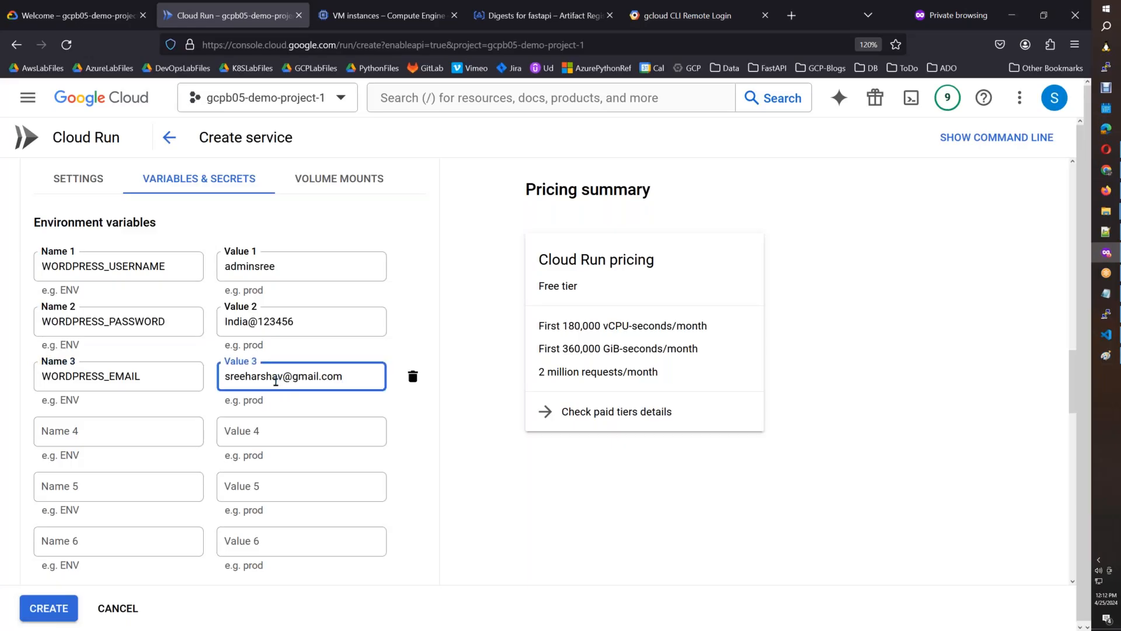
Fill in the fourth environment variable from Instructions.info with the name WORDPRESS_DATABASE_HOST and the value 34.138.72.86.
key(alt+Tab)
double_click(362, 475)
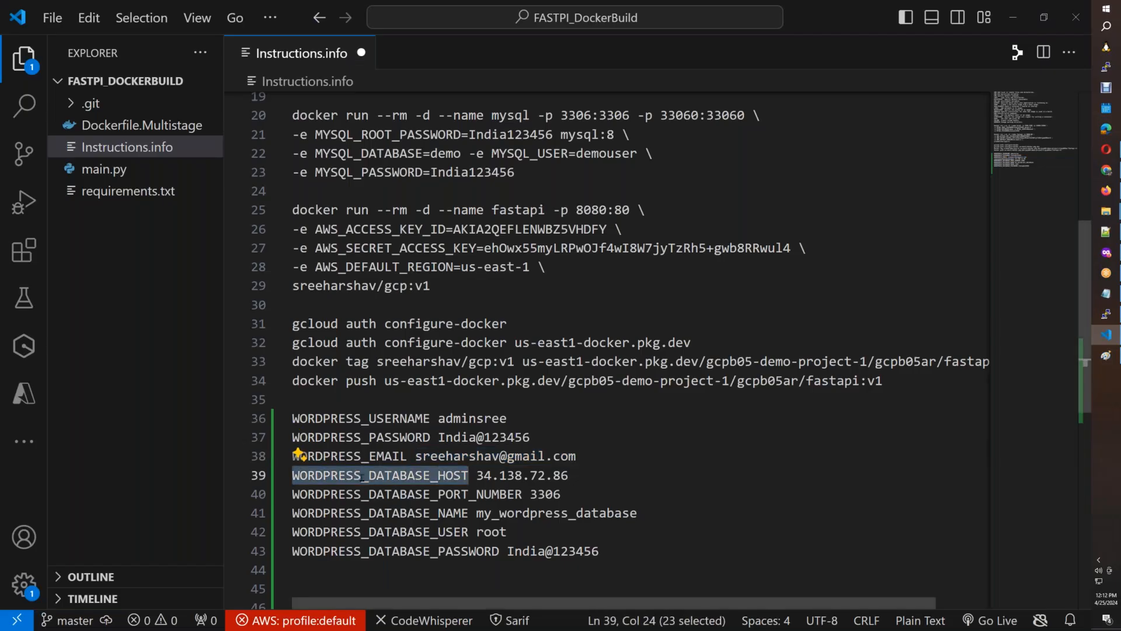
key(ctrl+c)
key(alt+Tab)
click(142, 432)
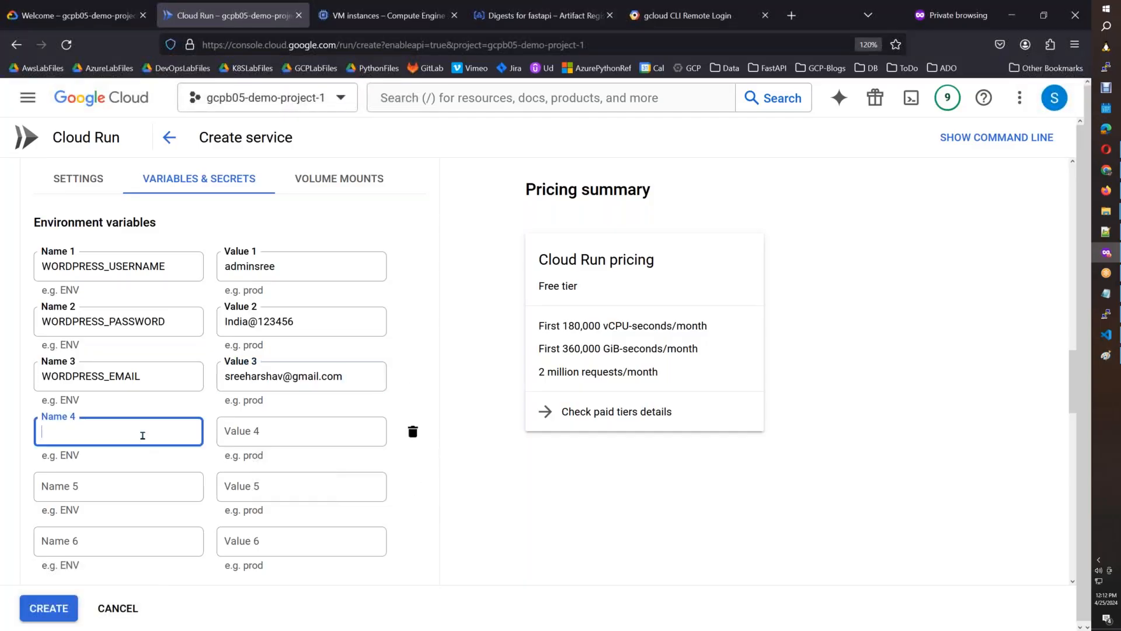
key(ctrl+v)
key(alt+Tab)
drag(570, 475, 478, 474)
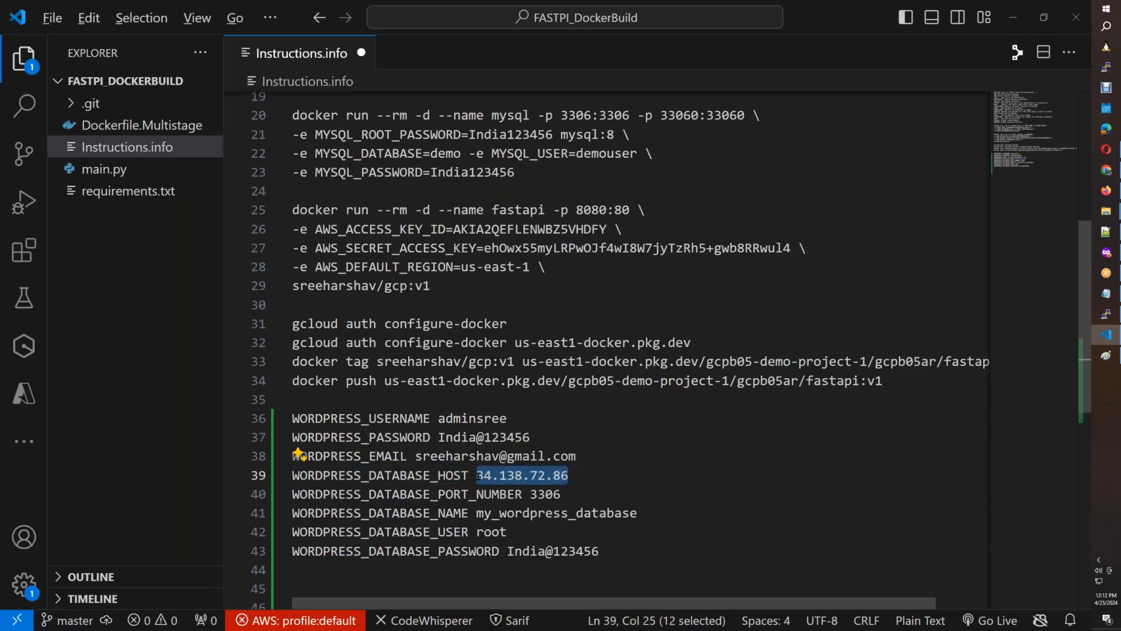
key(ctrl+c)
key(alt+Tab)
click(296, 435)
key(ctrl+v)
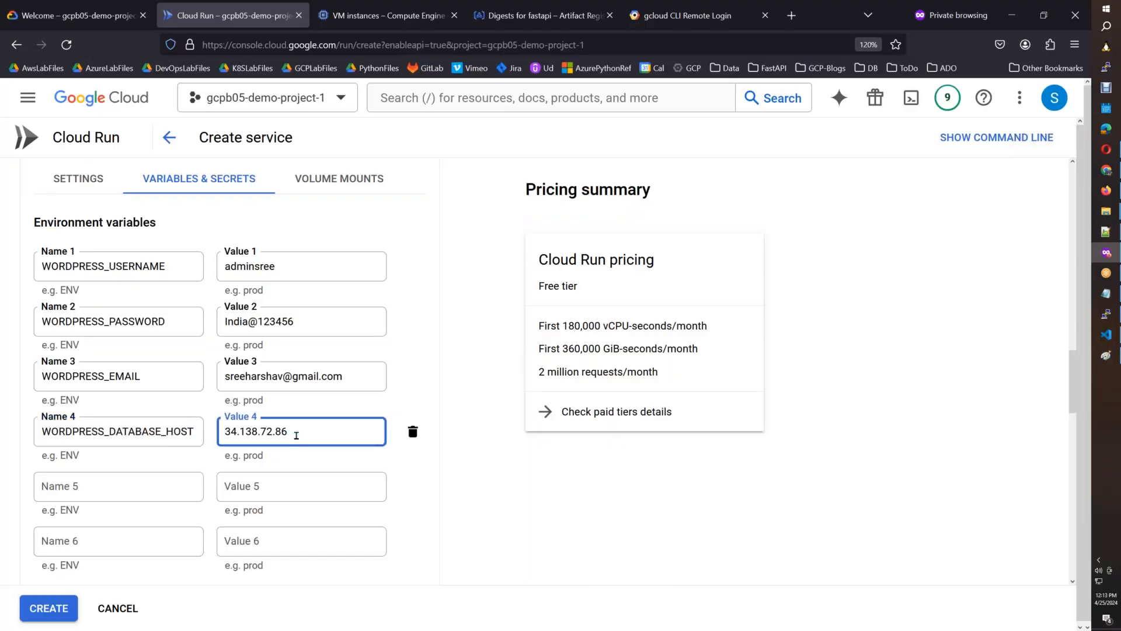
Fill in the fifth environment variable with the name WORDPRESS_DATABASE_PORT_NUMBER copied from Instructions.info in VS Code and the value 3306.
key(alt+Tab)
double_click(370, 495)
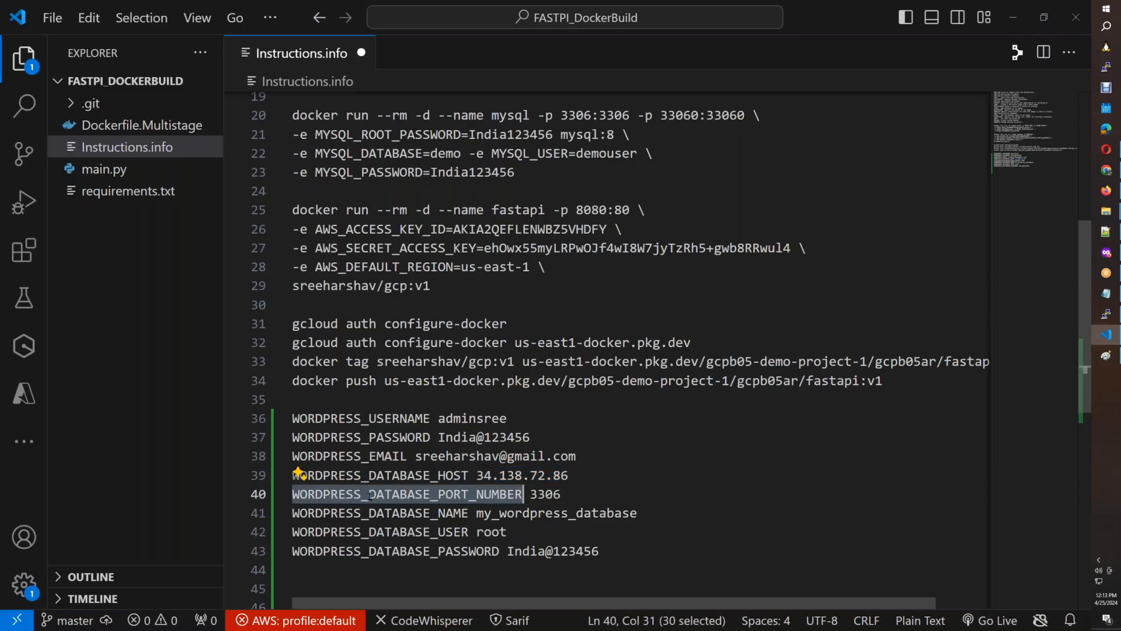
key(ctrl+c)
key(alt+Tab)
click(117, 486)
key(ctrl+v)
click(296, 487)
text(330)
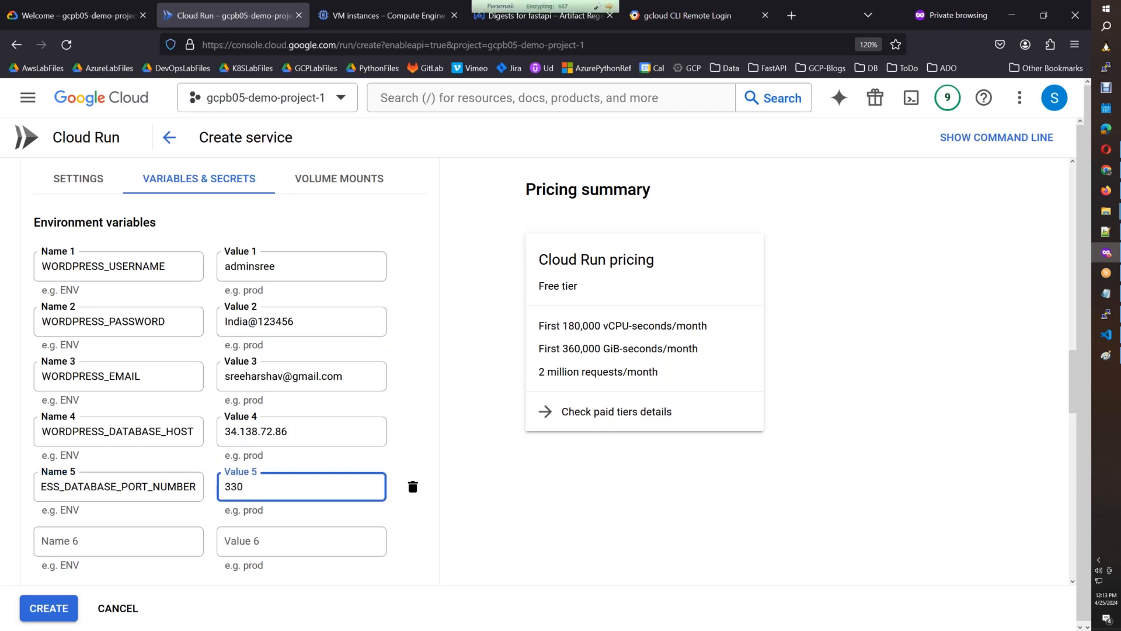
Fill in the sixth environment variable from Instructions.info with the name WORDPRESS_DATABASE_NAME and the value my_wordpress_database.
key(alt+Tab)
double_click(332, 512)
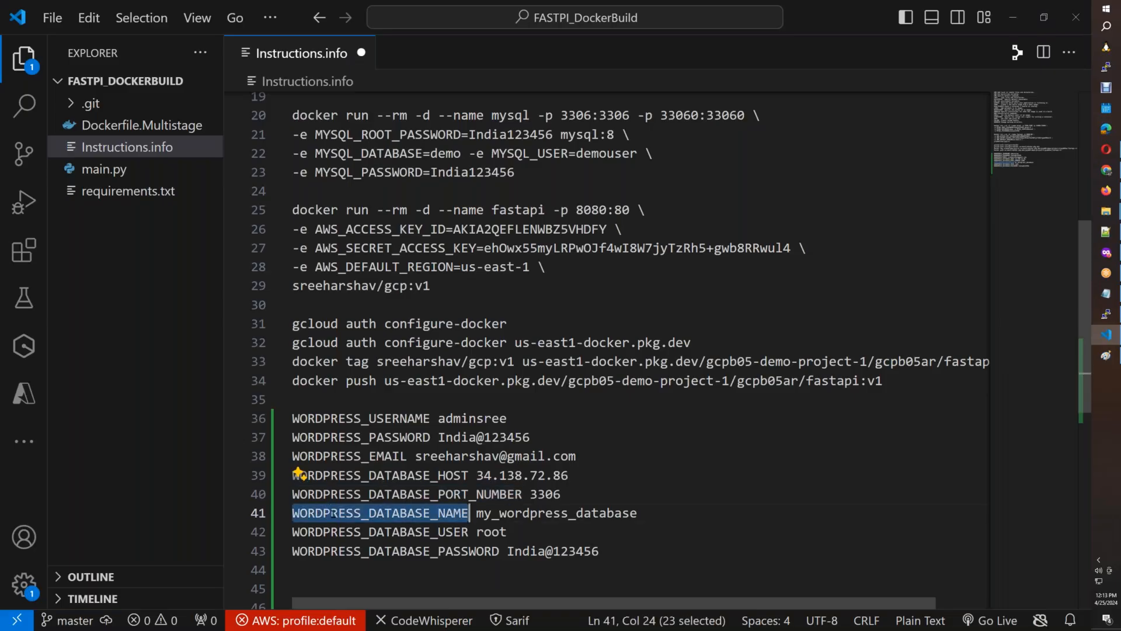
key(ctrl+c)
key(alt+Tab)
click(69, 539)
key(ctrl+v)
key(alt+Tab)
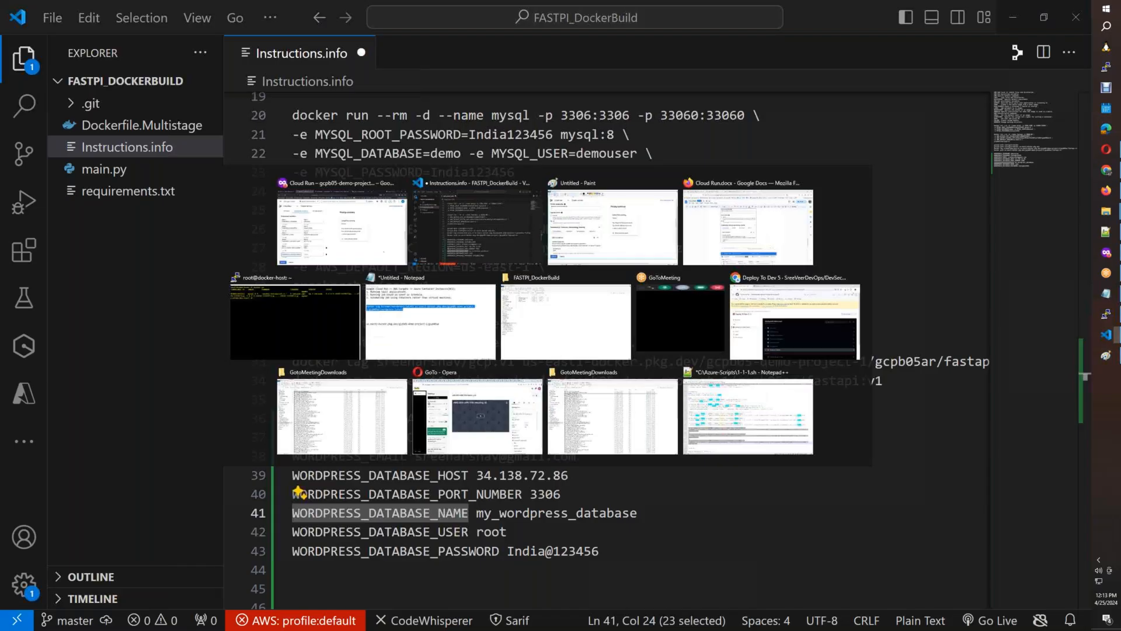
double_click(557, 512)
key(ctrl+c)
key(alt+Tab)
key(Tab)
key(ctrl+v)
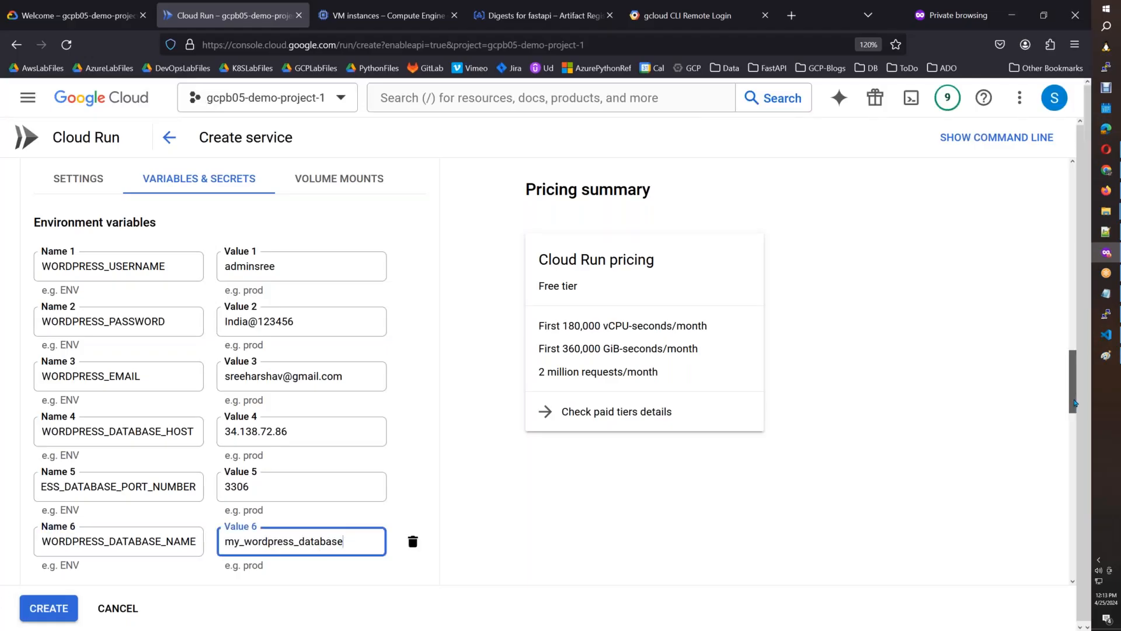
Add two empty environment variable rows, 7 and 8, to the Cloud Run container.
scroll(1072, 400, down, 2)
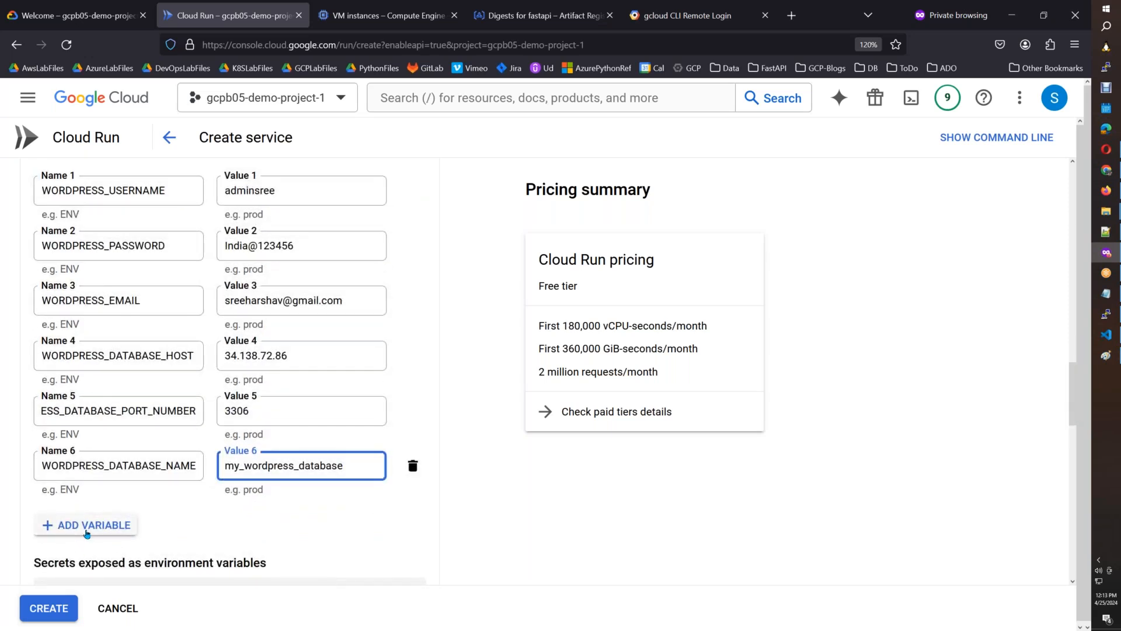
click(87, 528)
click(88, 579)
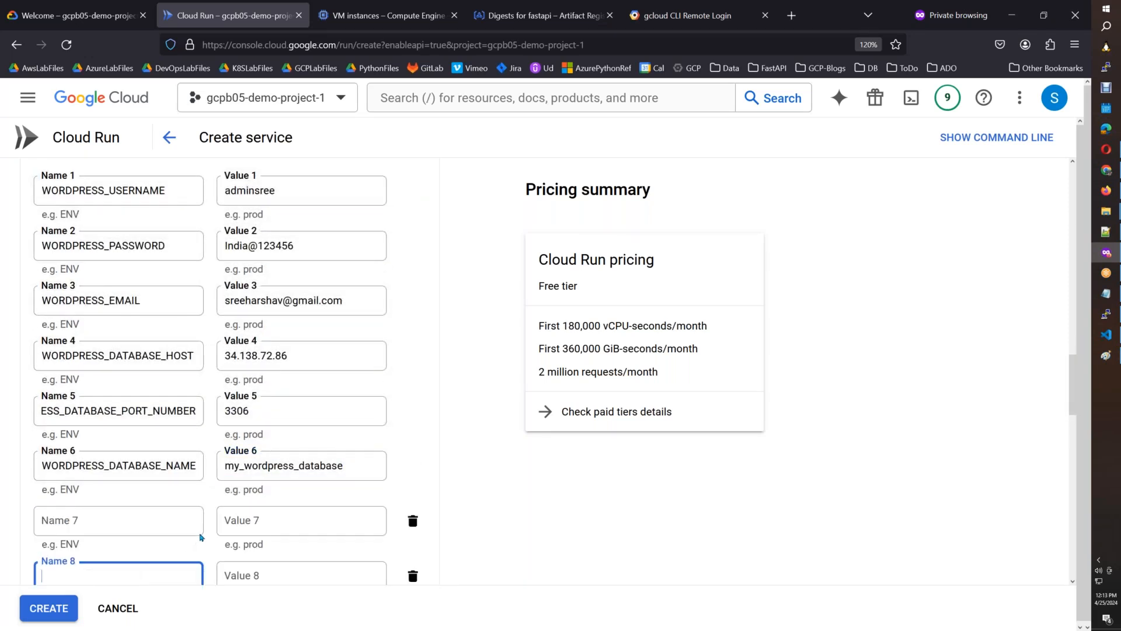
Fill in the seventh environment variable from Instructions.info with the name WORDPRESS_DATABASE_USER and the value root.
key(alt+Tab)
double_click(369, 531)
key(alt+Tab)
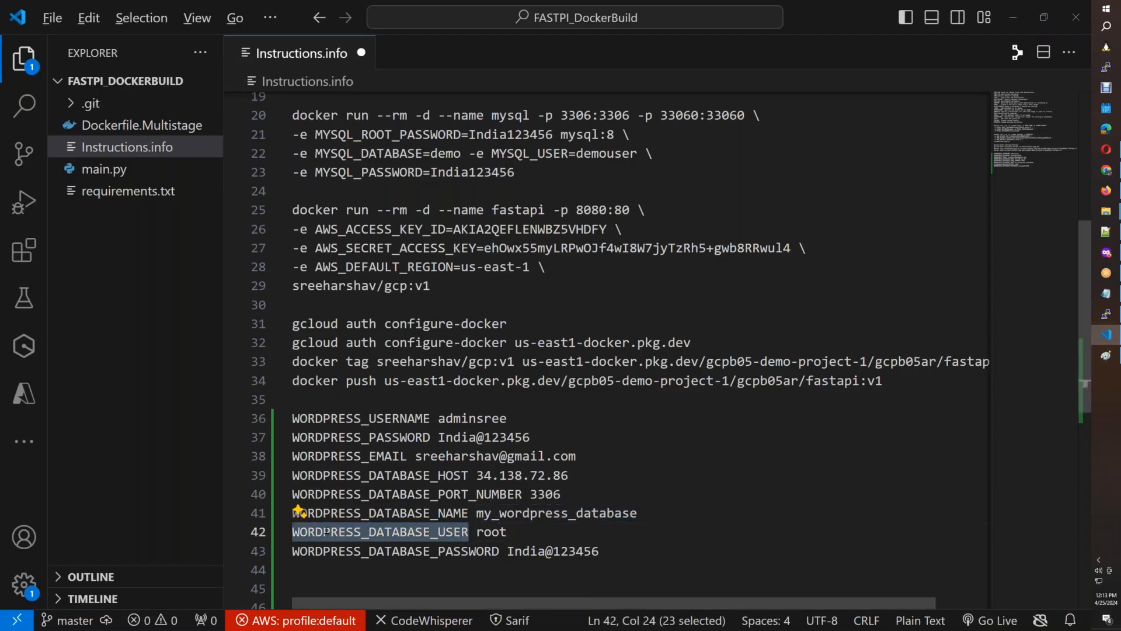
click(119, 521)
key(ctrl+v)
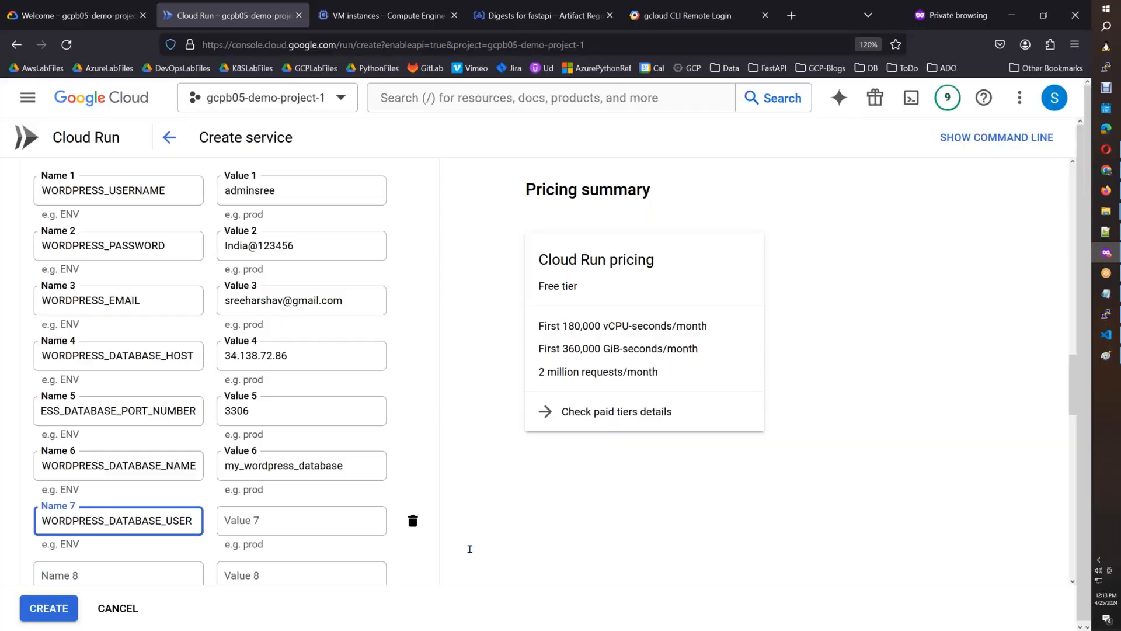
key(alt+Tab)
double_click(490, 531)
key(ctrl+c)
key(alt+Tab)
click(296, 533)
key(ctrl+v)
Fill in the eighth environment variable with the name WORDPRESS_DATABASE_PASSWORD and the database password copied from Instructions.info.
key(alt+Tab)
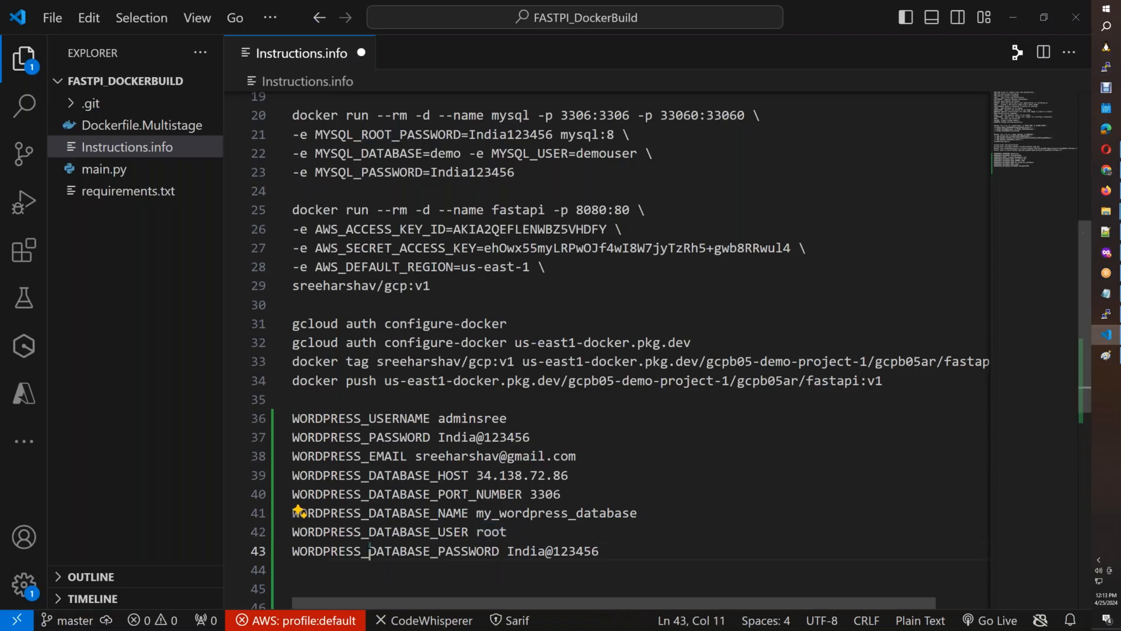
double_click(369, 549)
key(ctrl+c)
key(alt+Tab)
click(143, 569)
key(ctrl+v)
key(alt+Tab)
drag(598, 551, 507, 550)
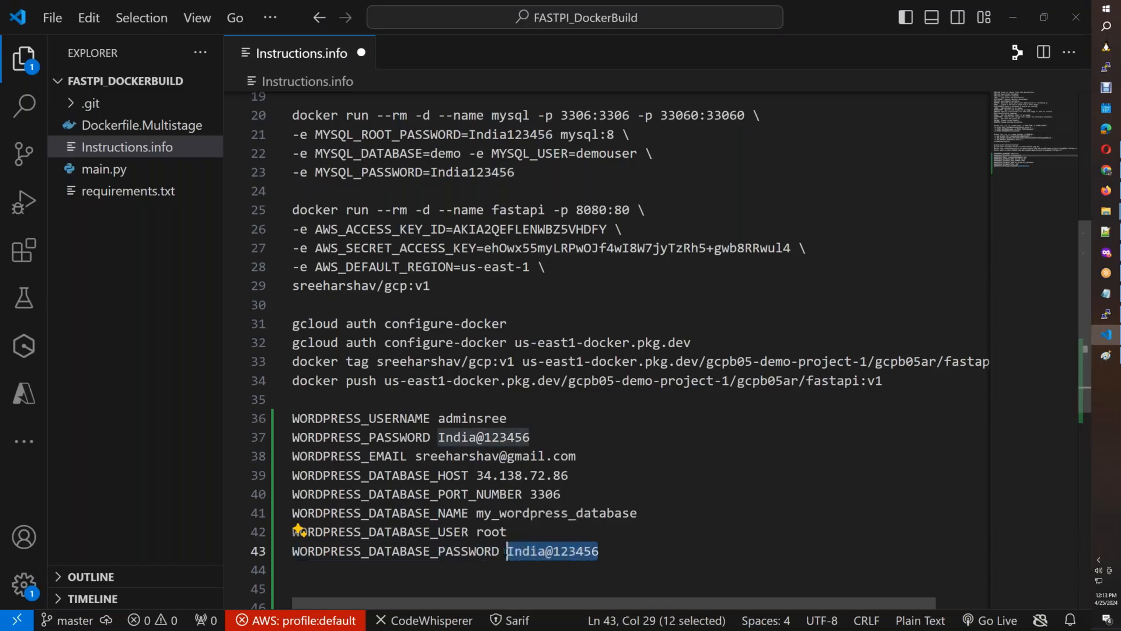
key(ctrl+c)
key(alt+Tab)
click(350, 573)
key(ctrl+v)
click(697, 548)
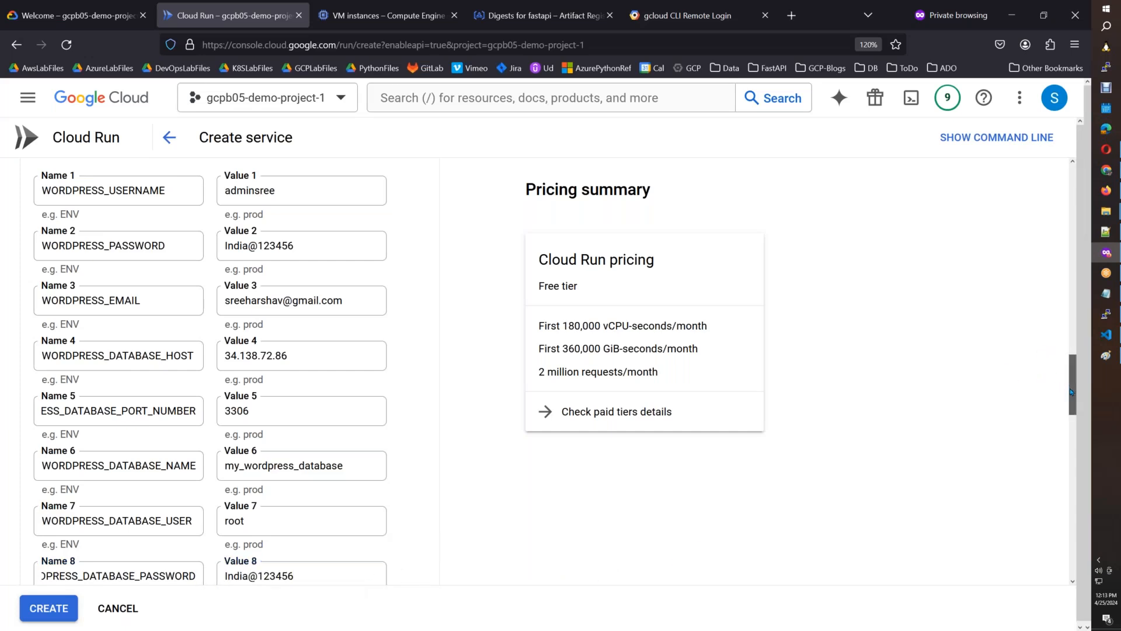
Capture the Edit Container section into a new Paint image and select the area from the container heading through environment variable 3.
drag(1069, 389, 1073, 376)
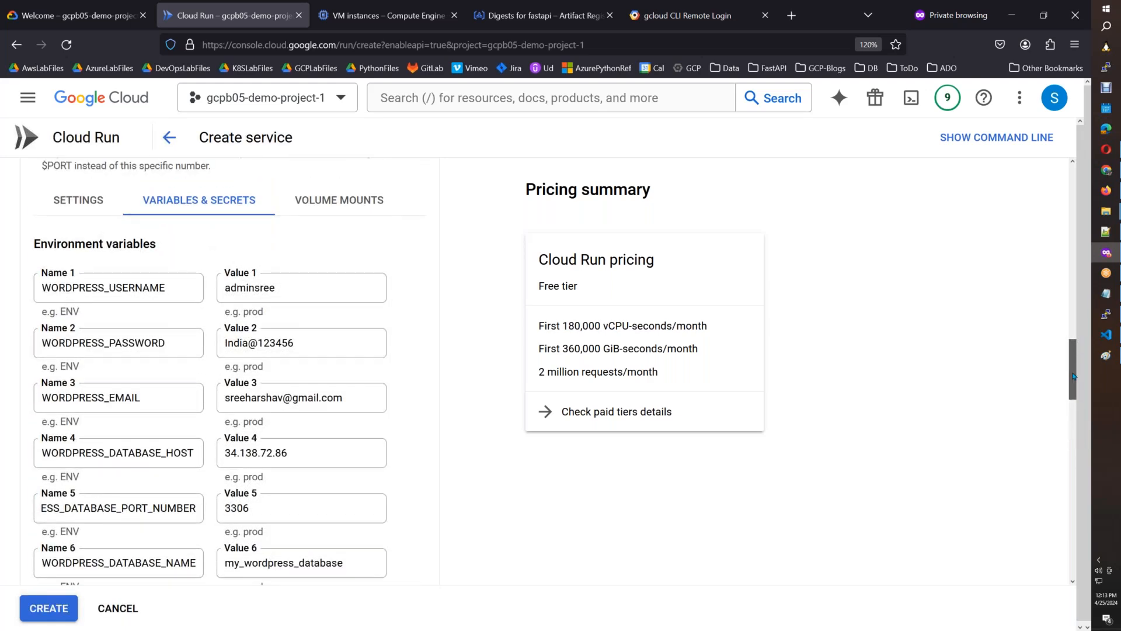
drag(1073, 376, 1077, 349)
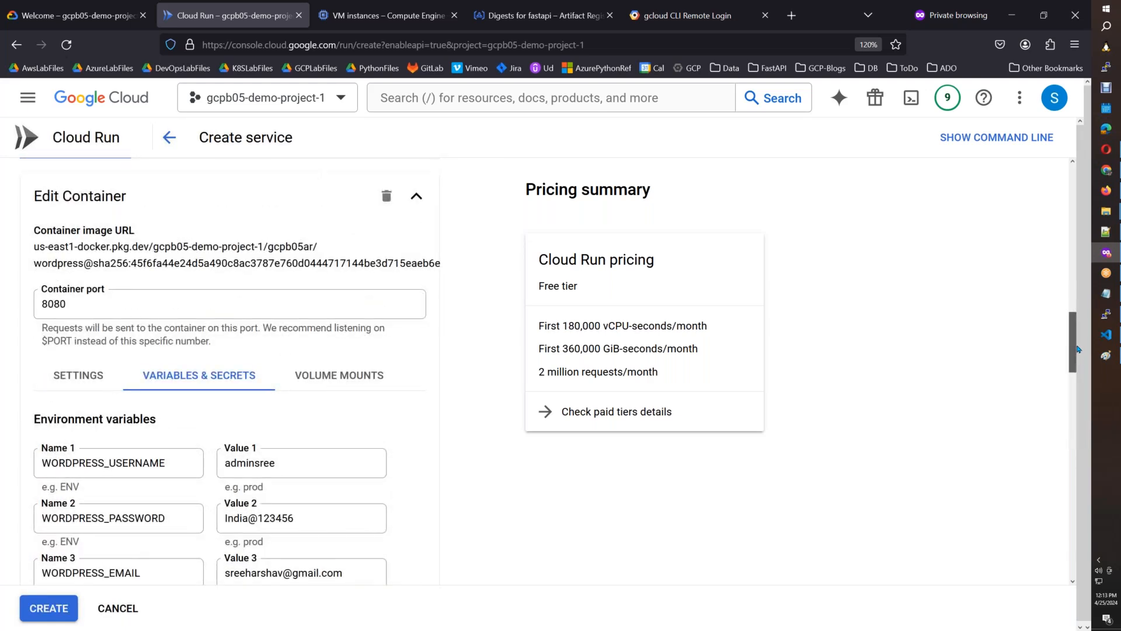
drag(1078, 351, 1078, 354)
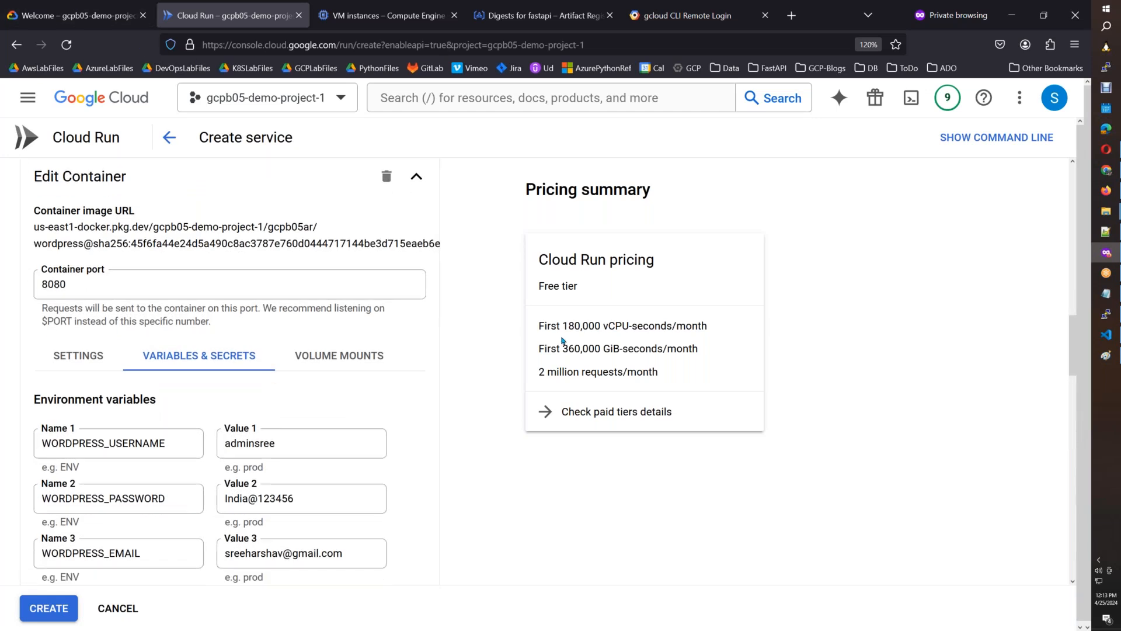
click(1107, 357)
key(ctrl+n)
key(n)
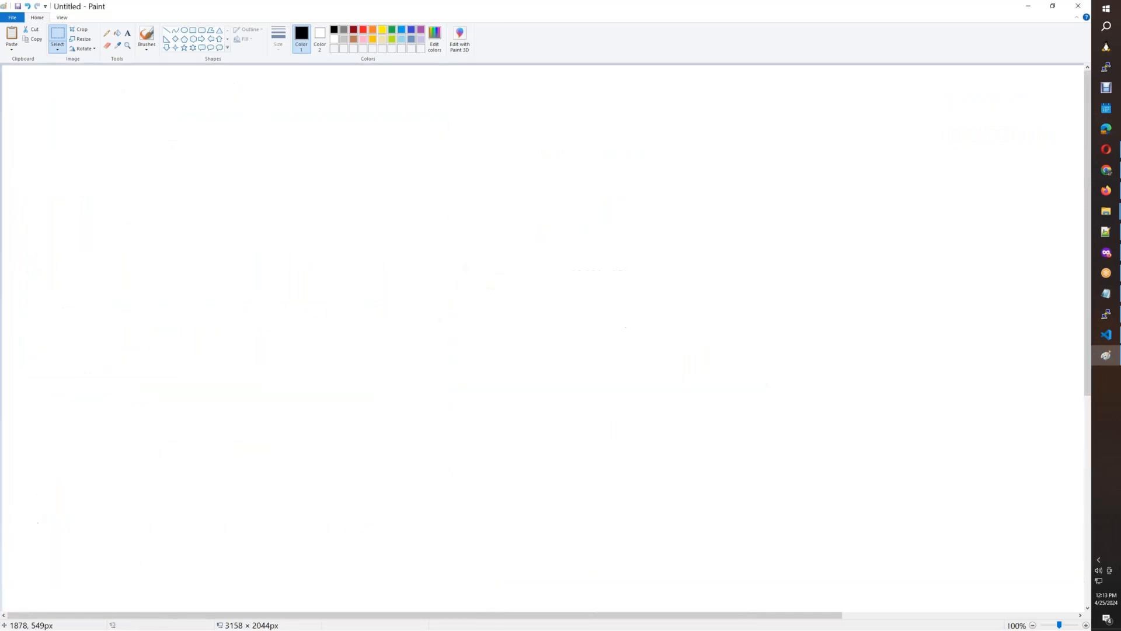
key(ctrl+v)
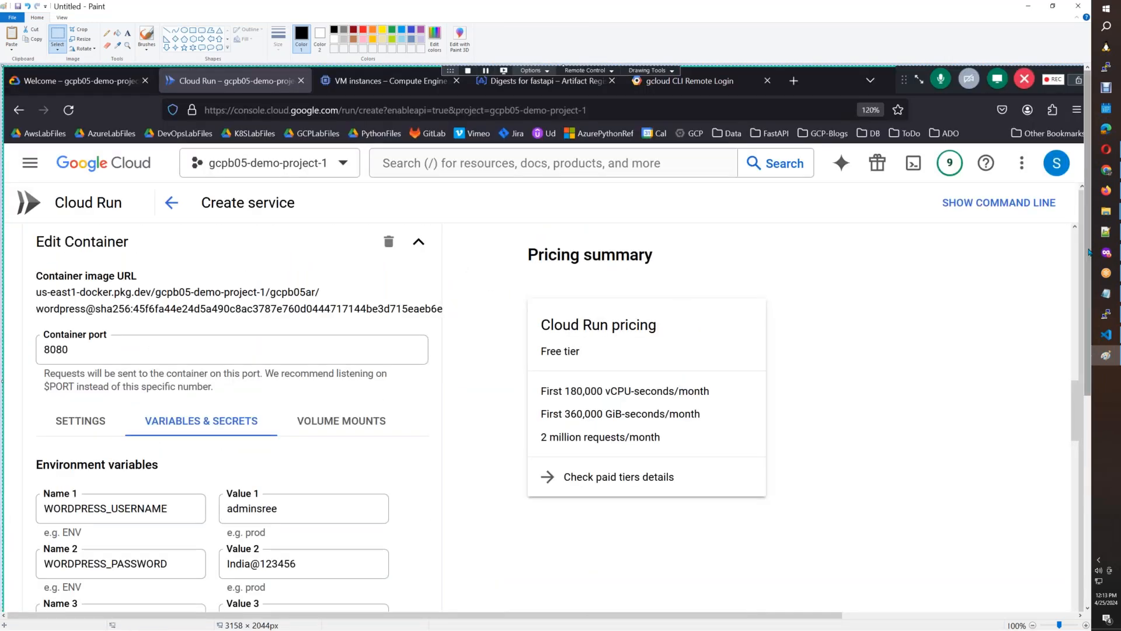
scroll(1089, 252, down, 3)
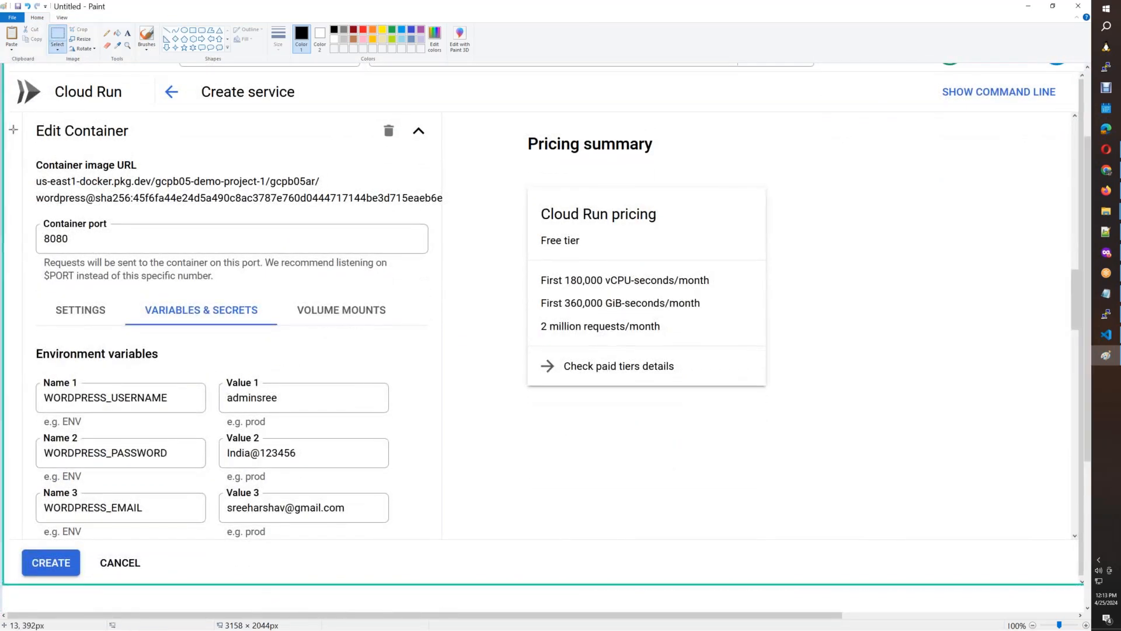
mouse_move(21, 120)
mouse_down()
mouse_move(193, 233)
mouse_move(401, 531)
mouse_move(434, 549)
mouse_move(447, 542)
mouse_up()
Insert the Edit Container screenshot below the previous one in the Cloud Run Google Doc, shrink it, and start a new line after it.
click(1104, 192)
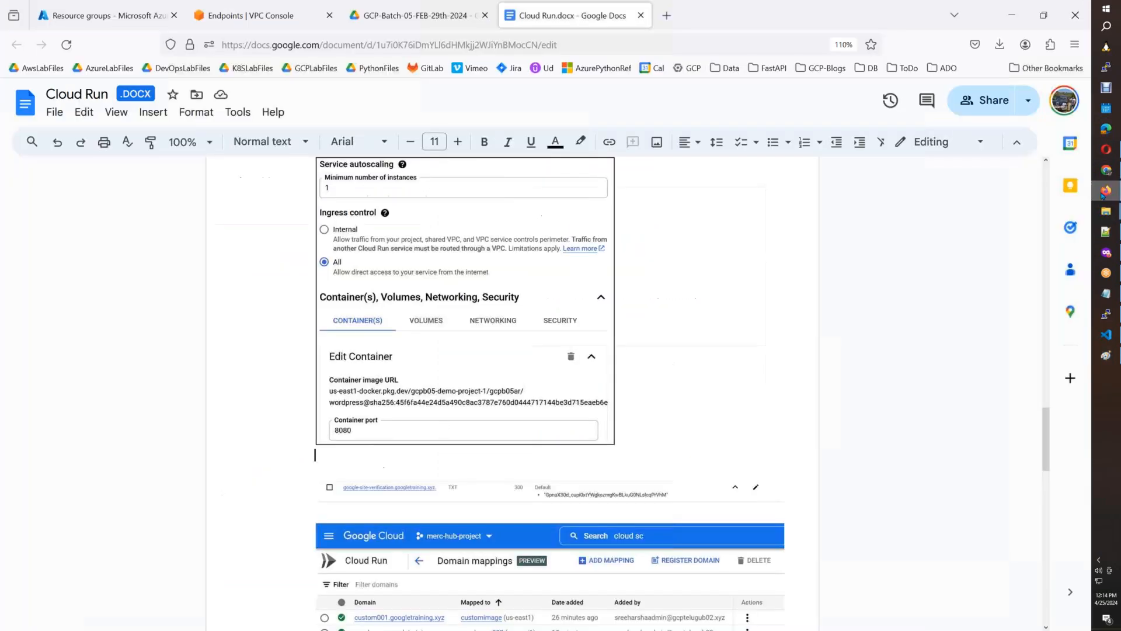
click(703, 420)
key(Return)
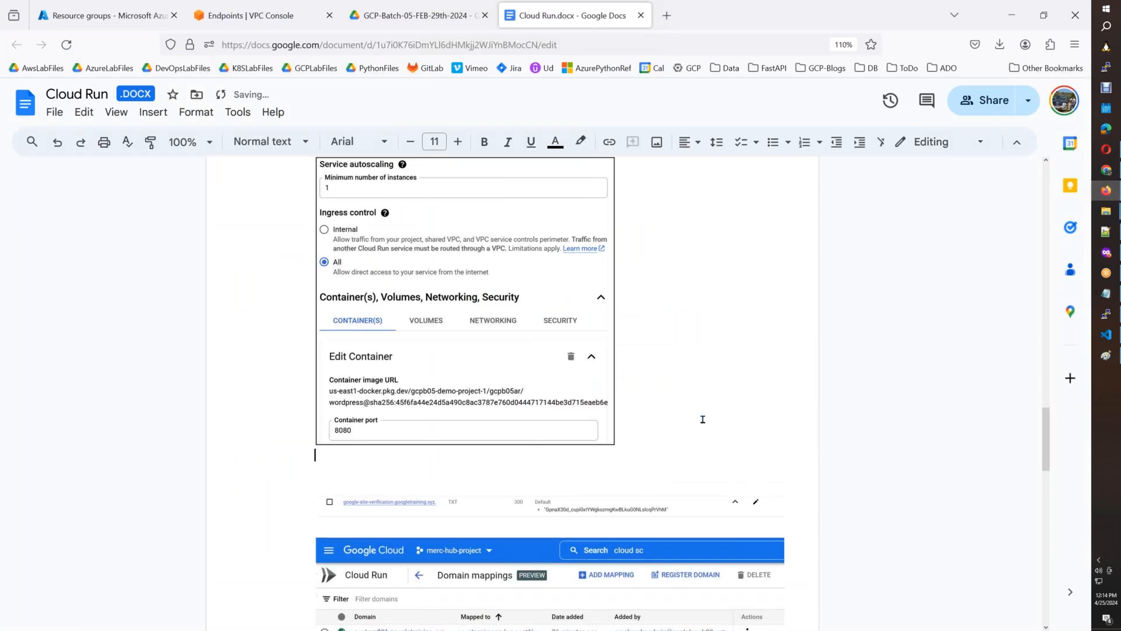
key(ctrl+v)
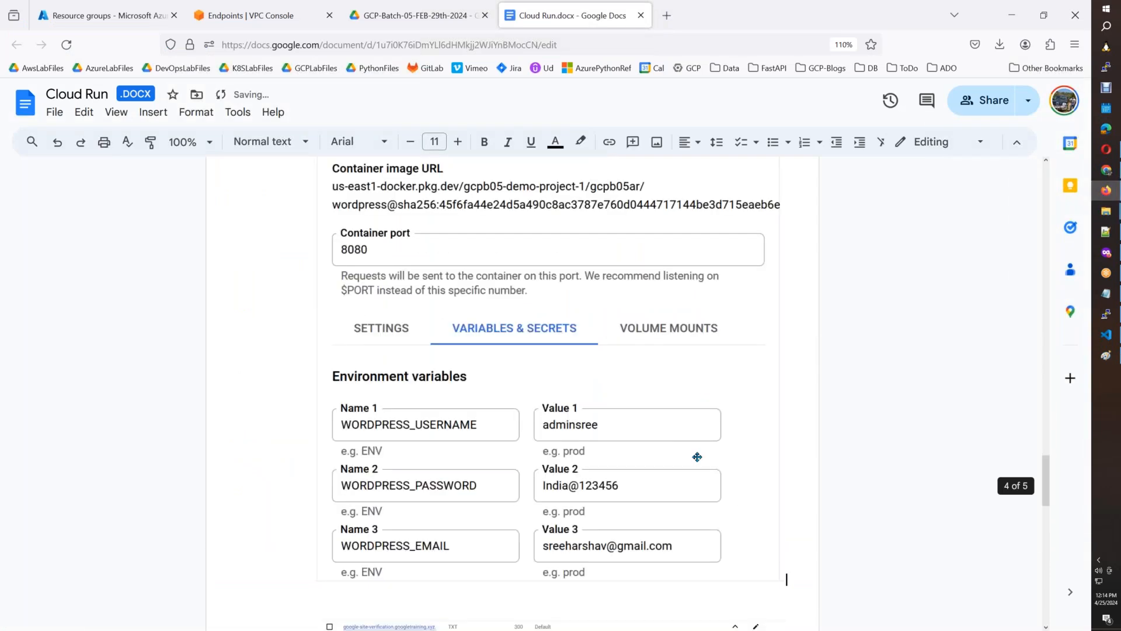
click(697, 456)
drag(784, 621, 625, 463)
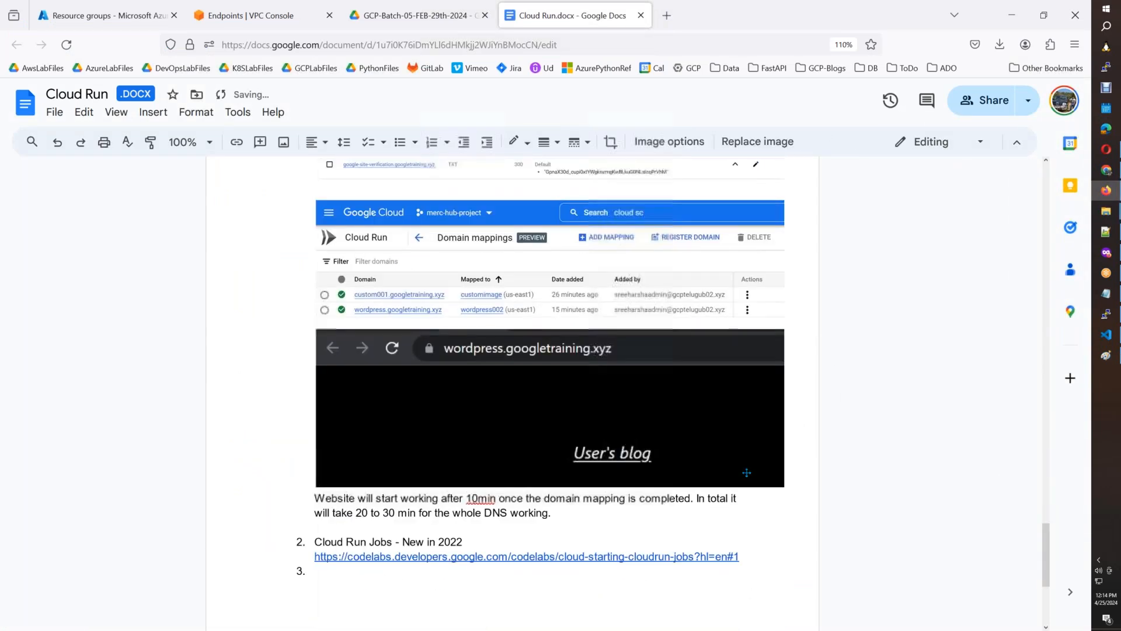
scroll(1049, 553, up, 10)
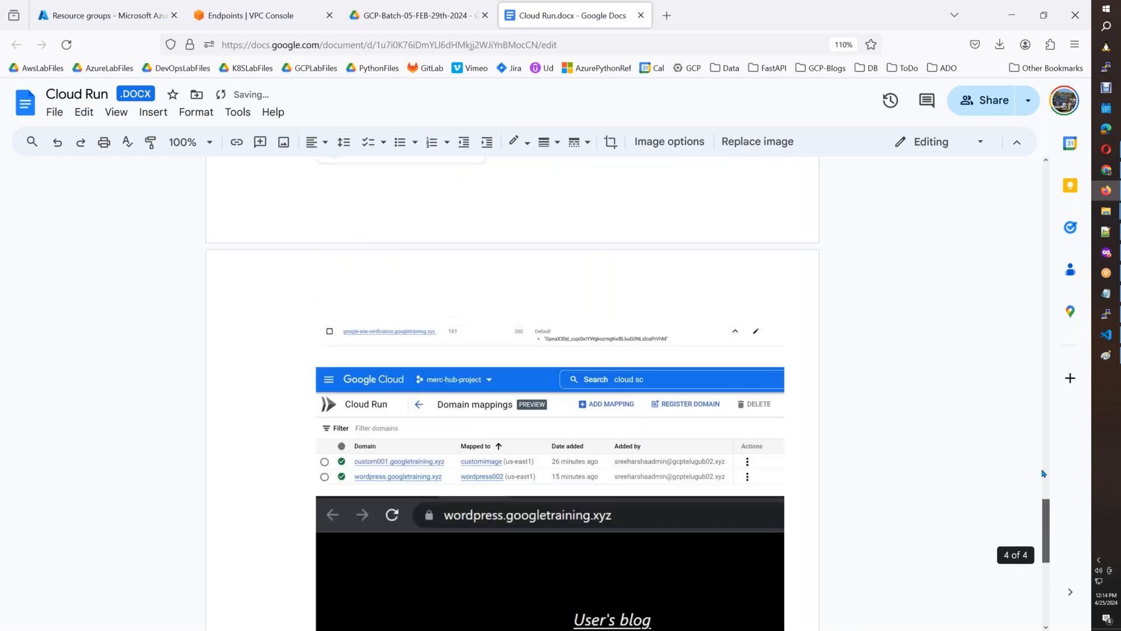
click(710, 514)
key(Return)
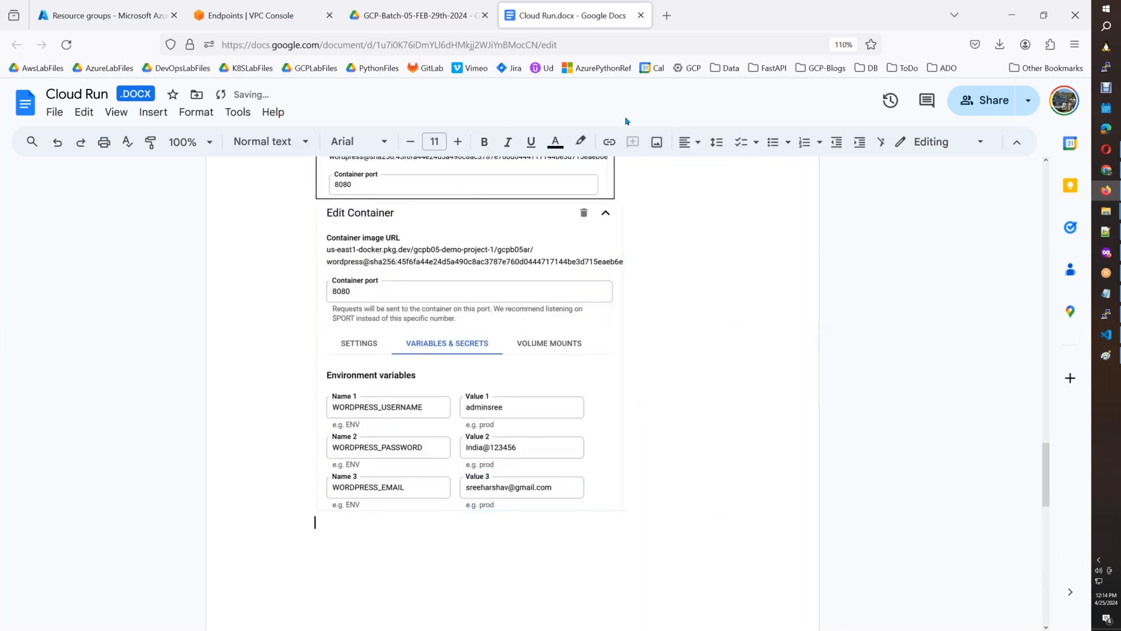
Capture the remaining Cloud Run environment variables into a new Paint image and select the area covering variables 4 to 8.
click(1107, 253)
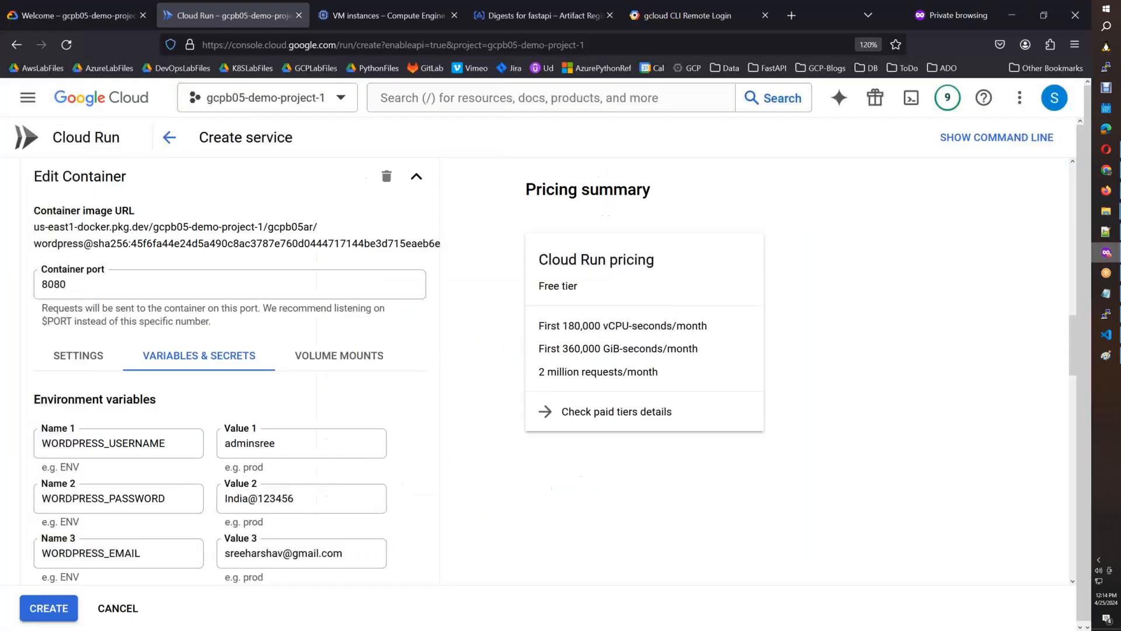
drag(1073, 327, 1066, 391)
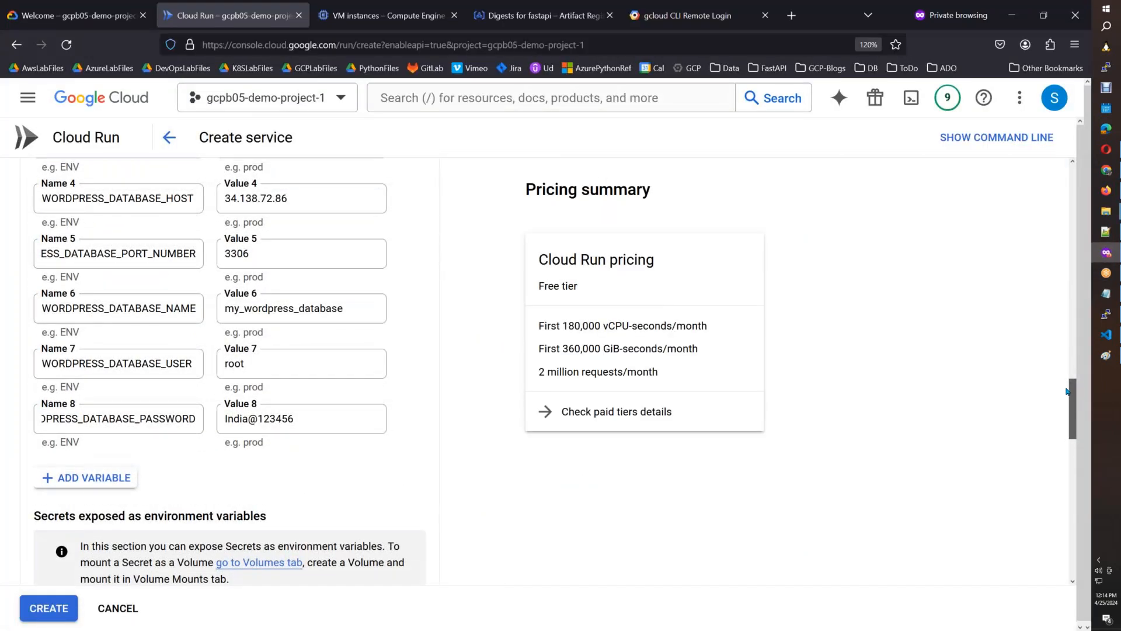
drag(1066, 390, 1067, 392)
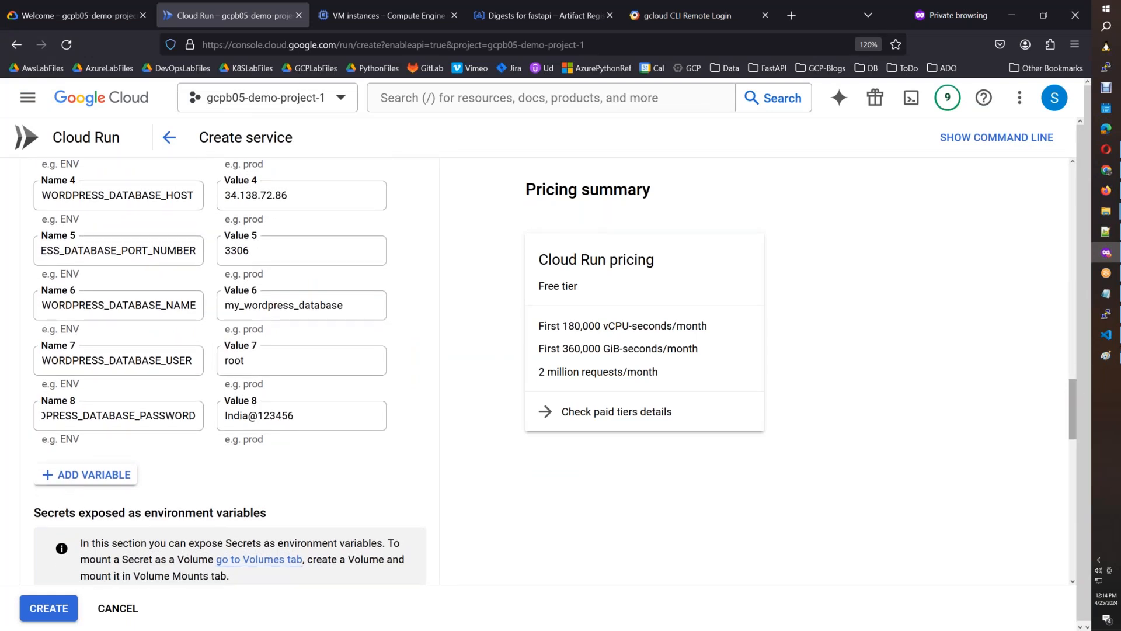
click(1105, 355)
key(ctrl+n)
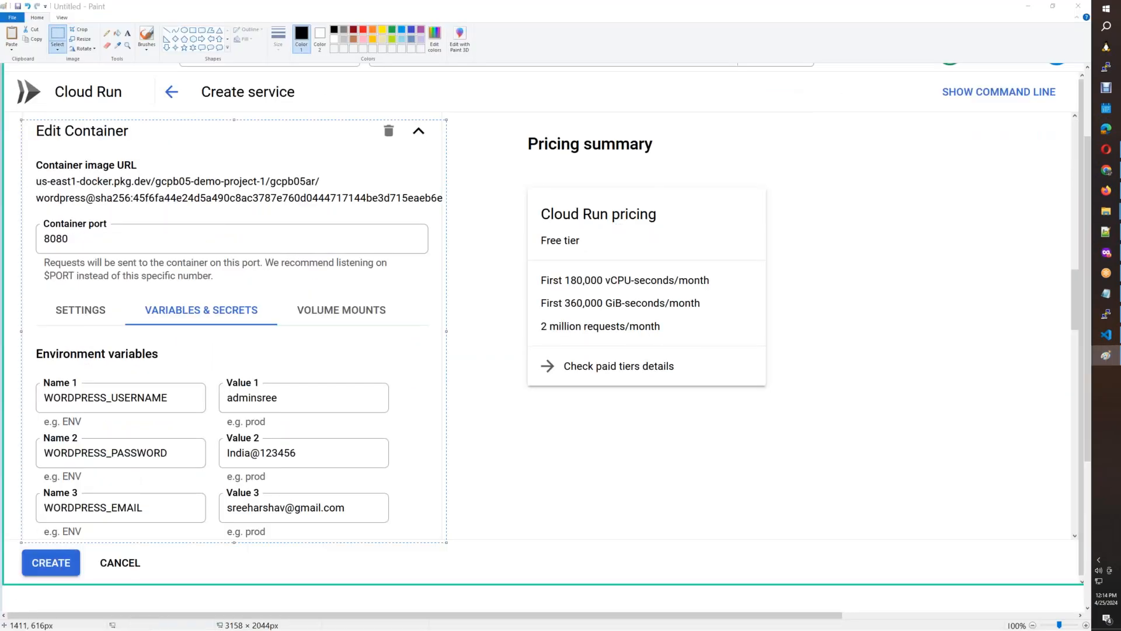
key(Tab)
key(Return)
key(ctrl+v)
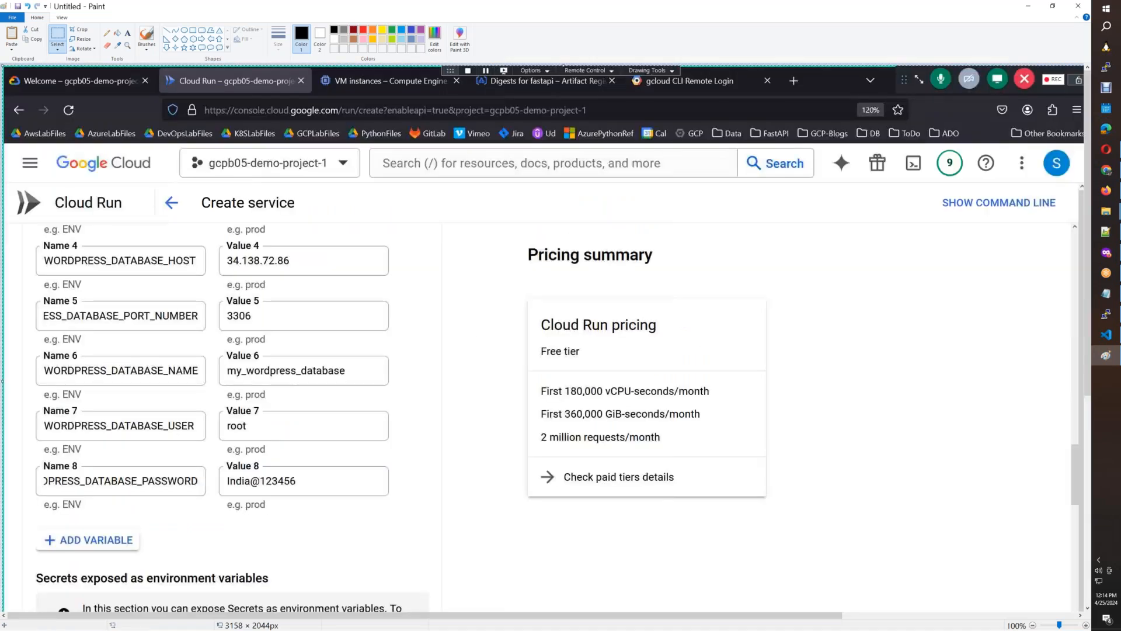
click(63, 35)
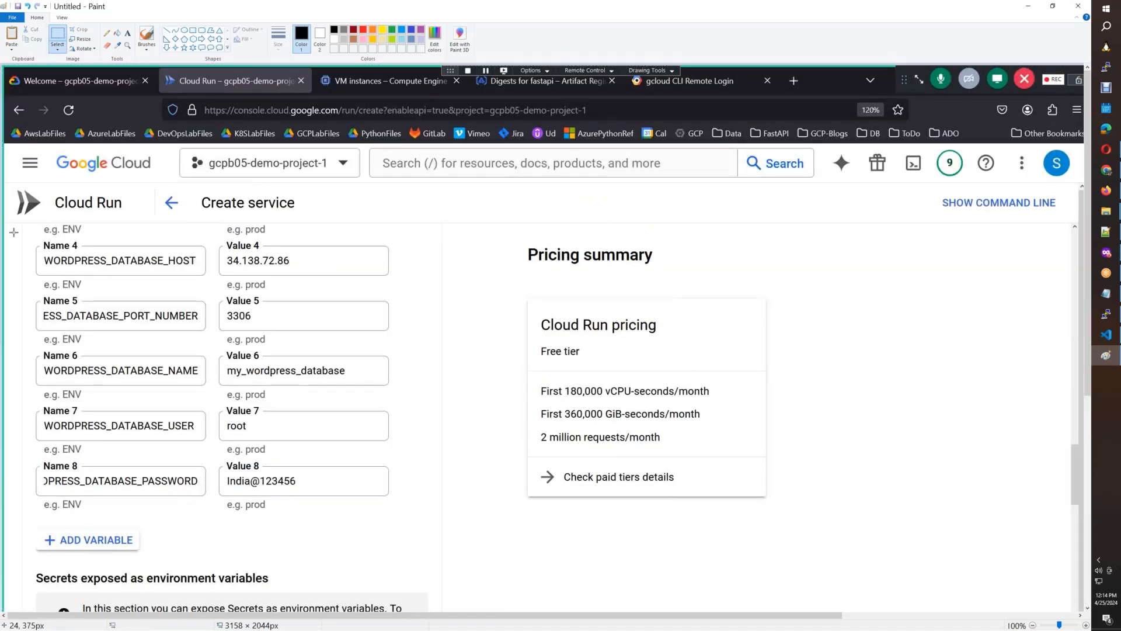
mouse_move(21, 238)
mouse_down()
mouse_move(165, 247)
mouse_move(333, 292)
mouse_move(344, 503)
mouse_move(398, 517)
mouse_up()
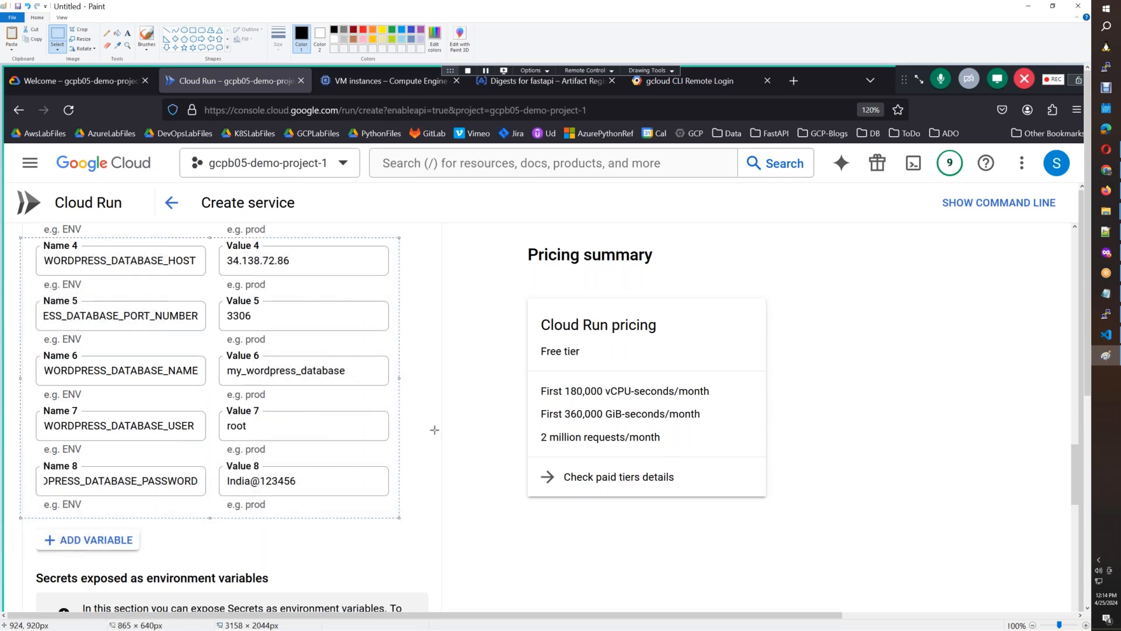
Paste the screenshot of environment variables 4 to 8 into the Cloud Run Google Doc and scale it down.
click(1114, 199)
key(ctrl+v)
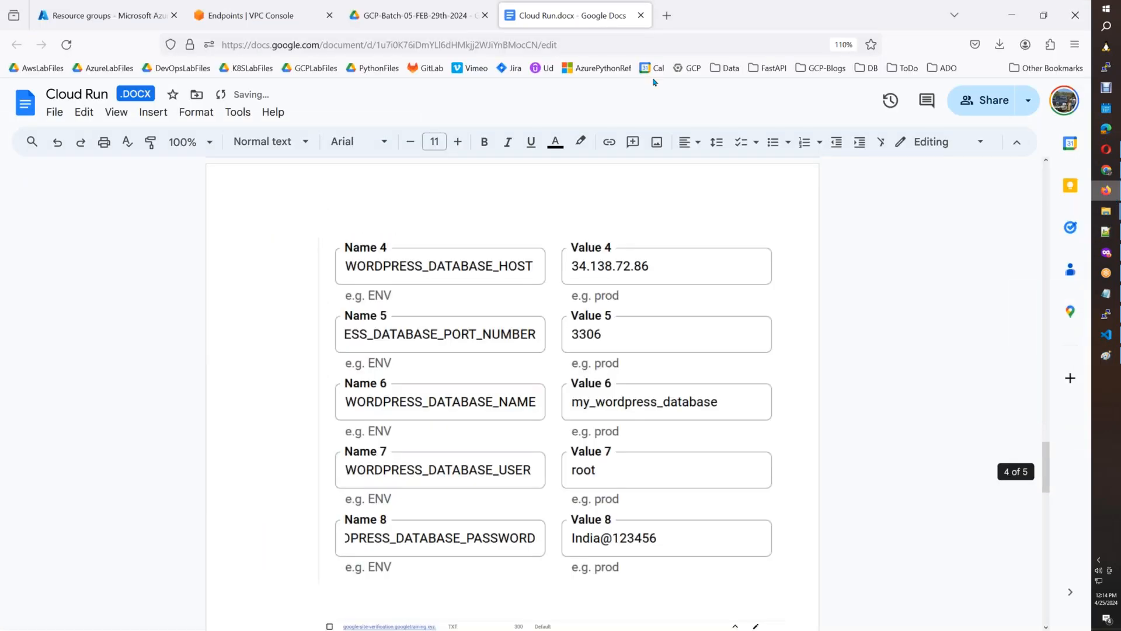
click(761, 548)
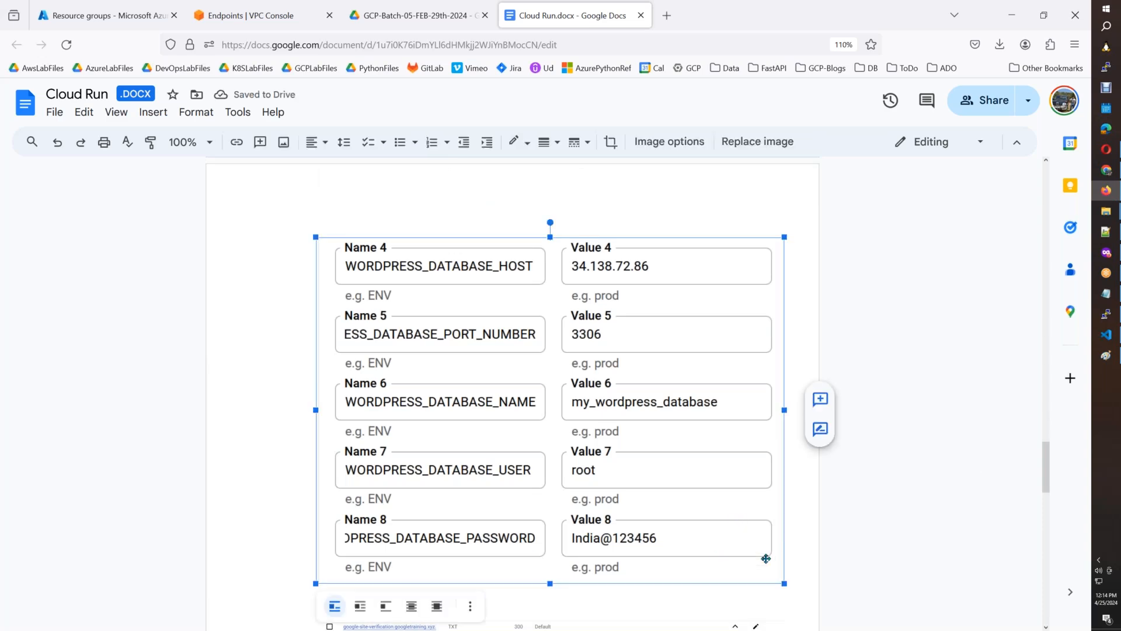
drag(784, 582, 653, 476)
Add a 1pt border to the Edit Container screenshot and to the screenshot of environment variables 4 to 8.
drag(1047, 475, 1048, 418)
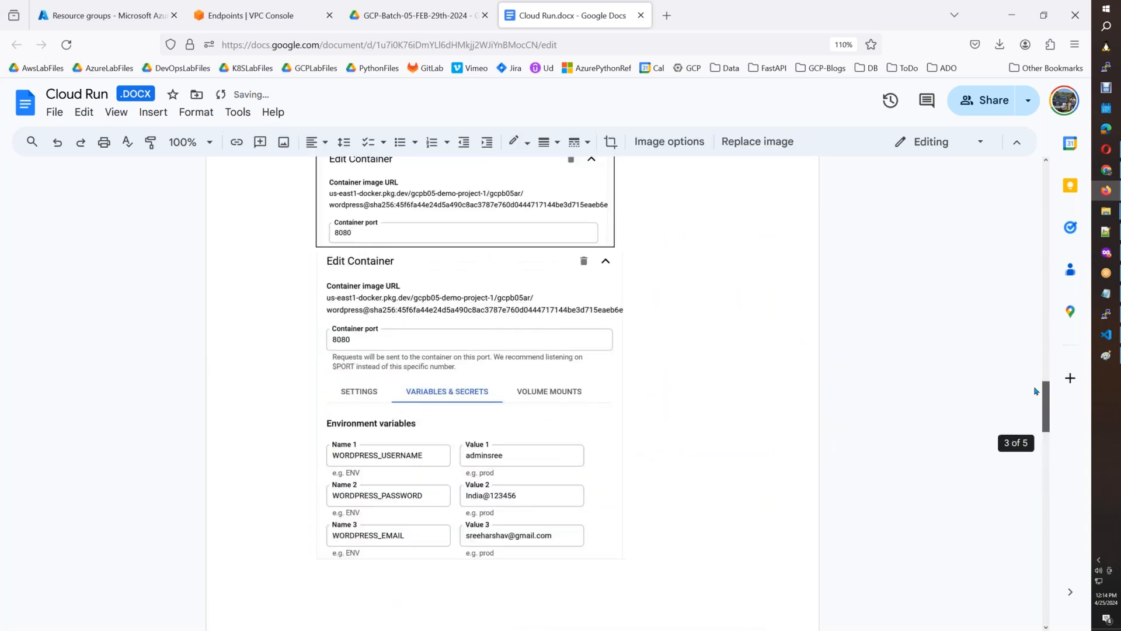
click(547, 142)
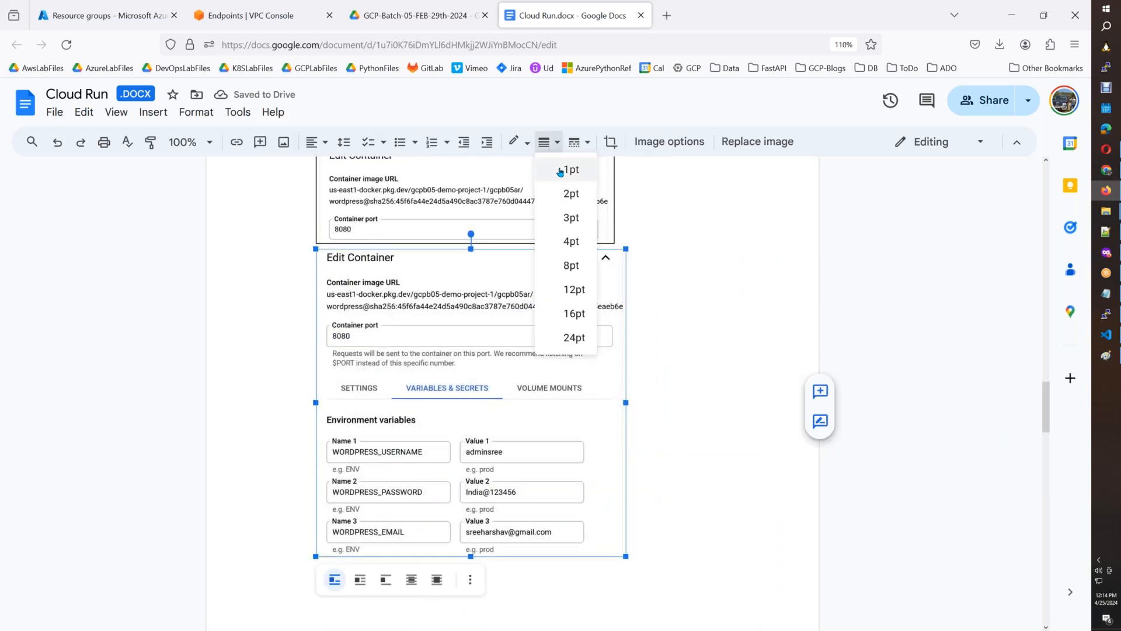
click(560, 170)
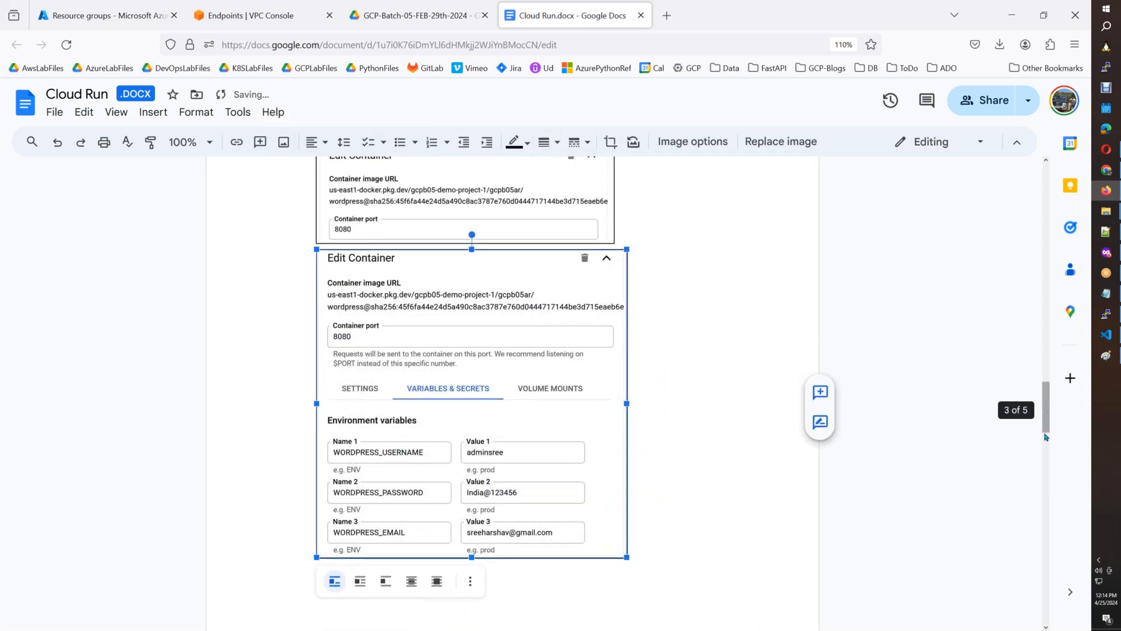
drag(1046, 436, 1046, 500)
click(608, 351)
click(548, 142)
click(571, 169)
click(712, 429)
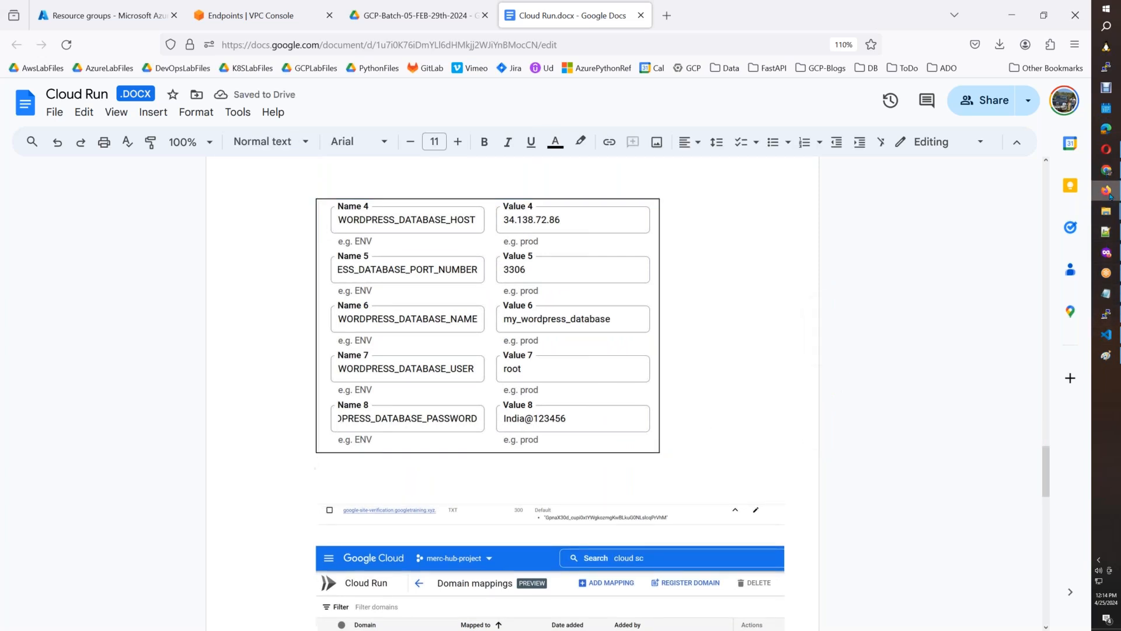
Switch to the Cloud Run service form, finish the container's variable edits, and reopen the wordpress-1 container for editing.
mouse_move(1105, 194)
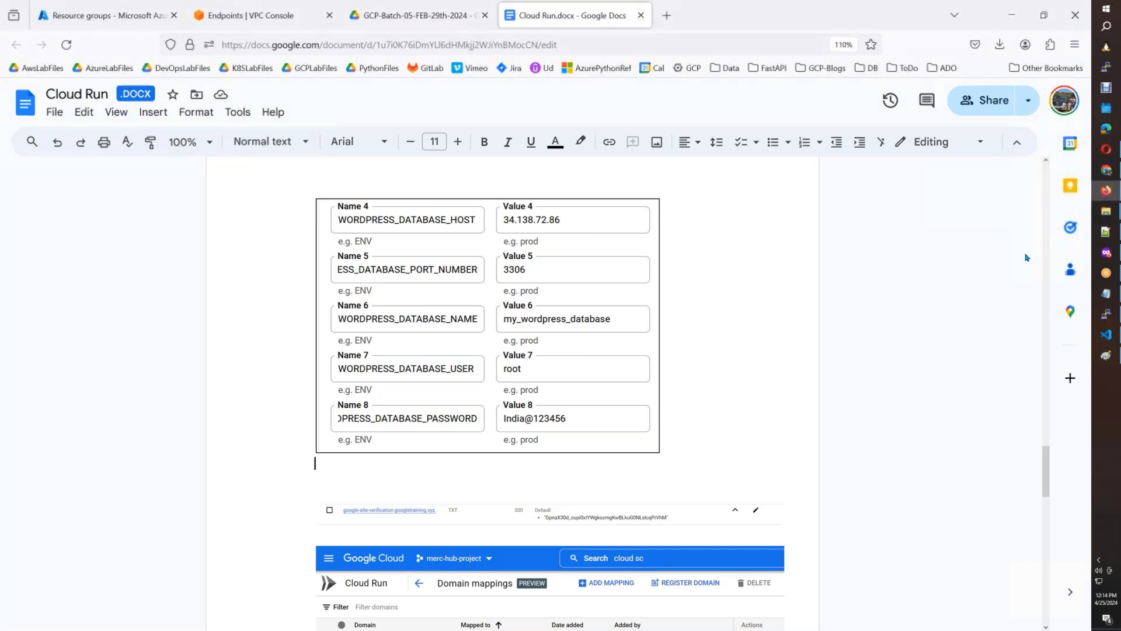
key(alt+Tab)
click(1106, 253)
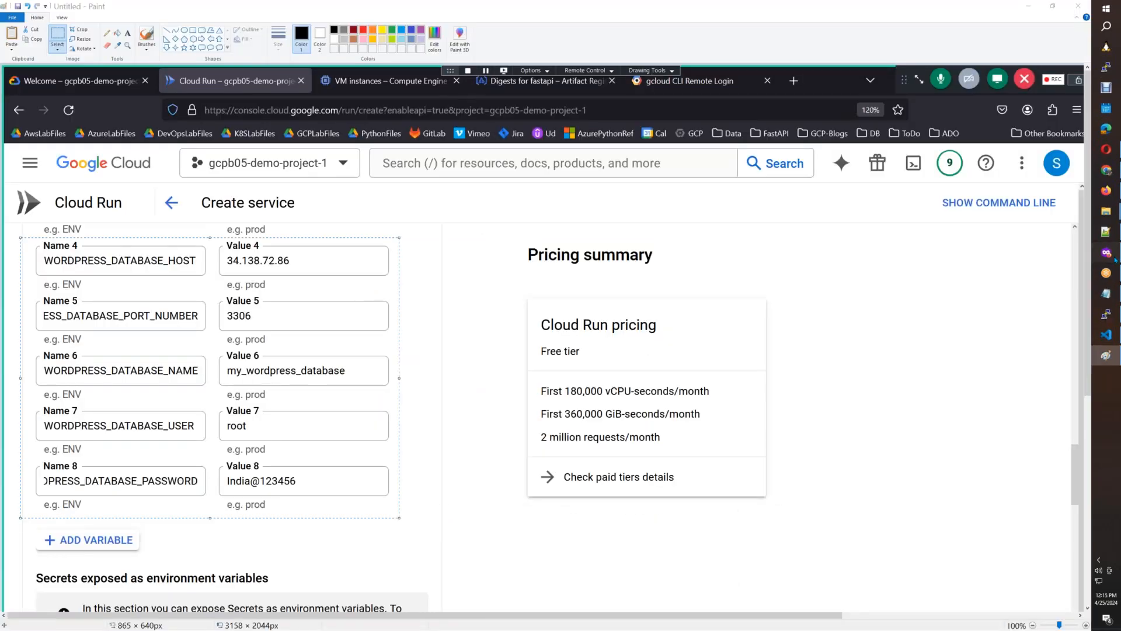
scroll(1073, 405, down, 5)
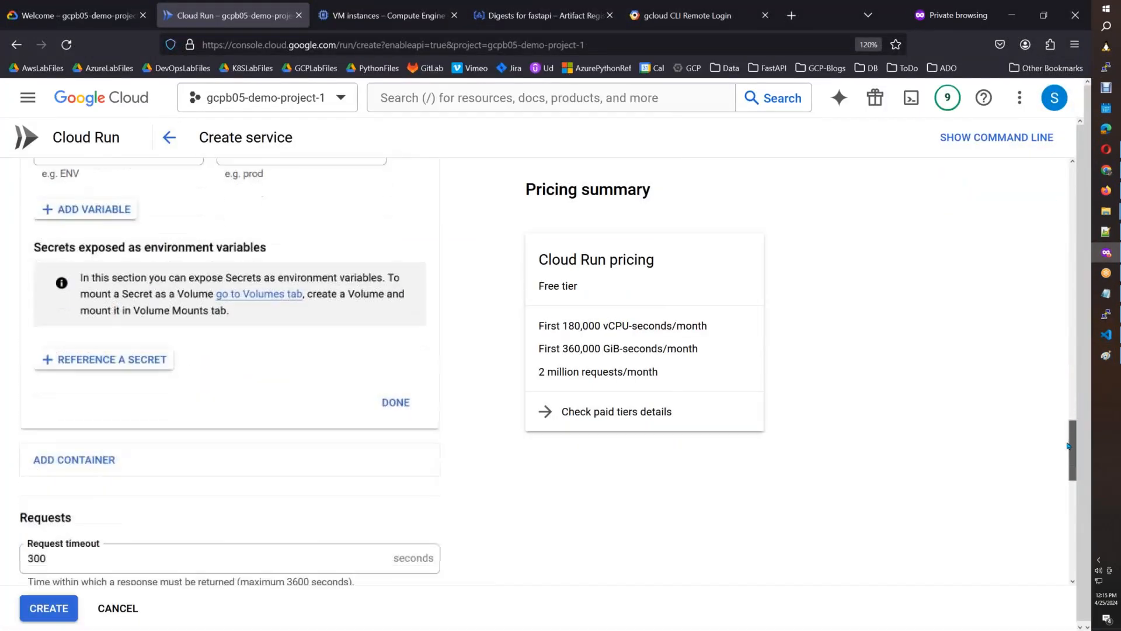
click(407, 380)
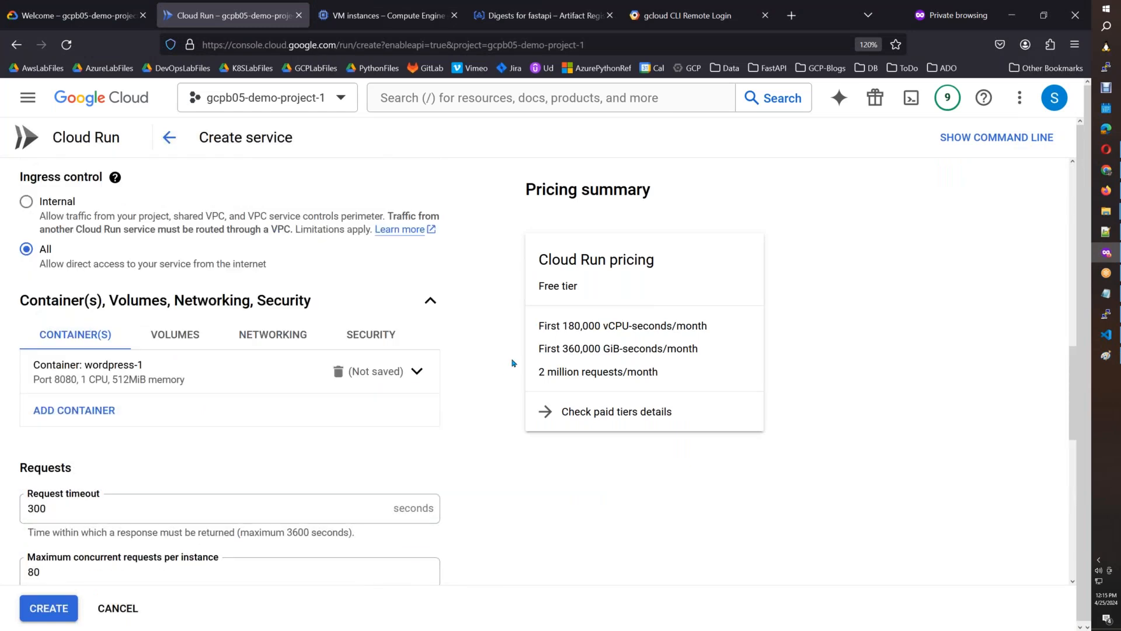
click(416, 373)
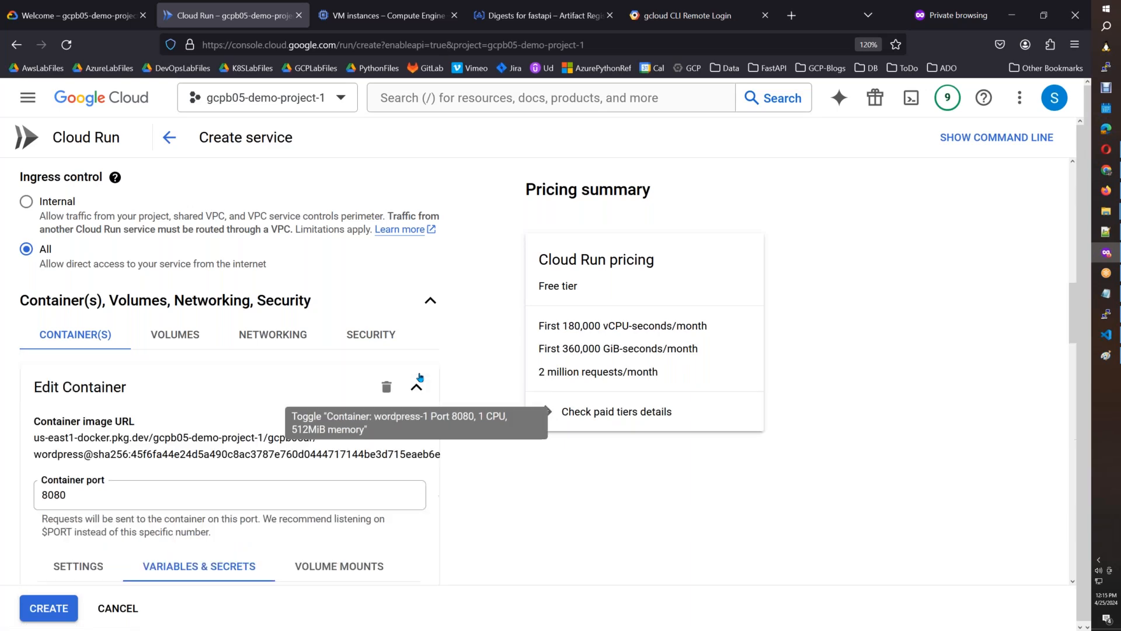
In the wordpress-1 container settings, set the memory to 4 GiB and the CPU to 2.
mouse_move(1073, 332)
mouse_down()
mouse_move(1060, 534)
mouse_move(1059, 235)
mouse_move(1056, 328)
mouse_up()
scroll(1056, 328, down, 4)
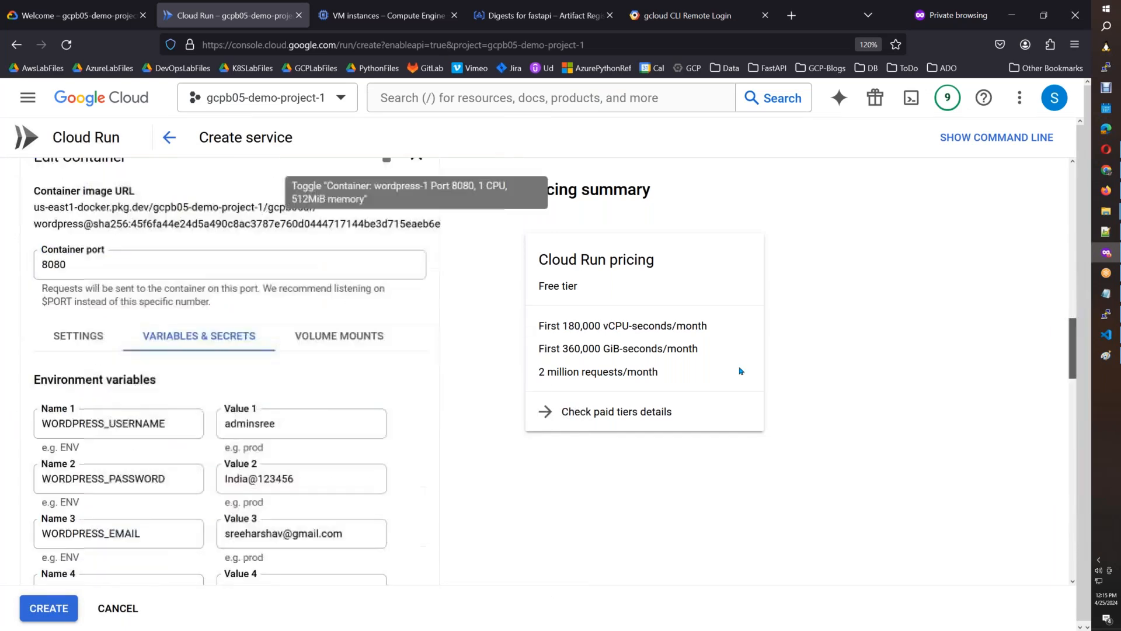
click(80, 310)
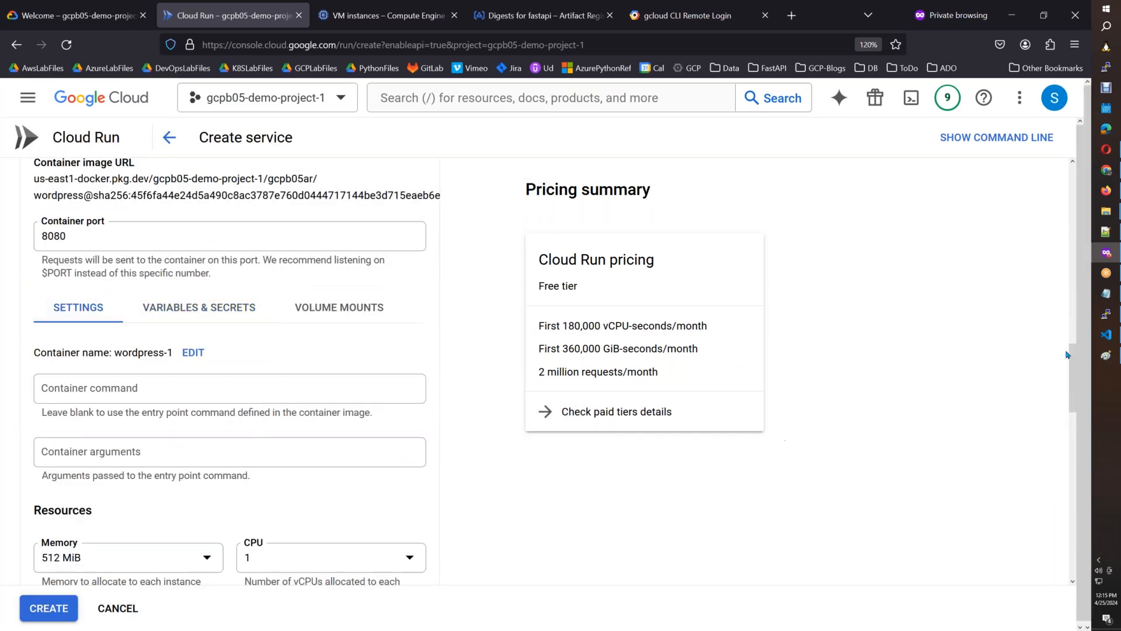
drag(1070, 379, 1068, 425)
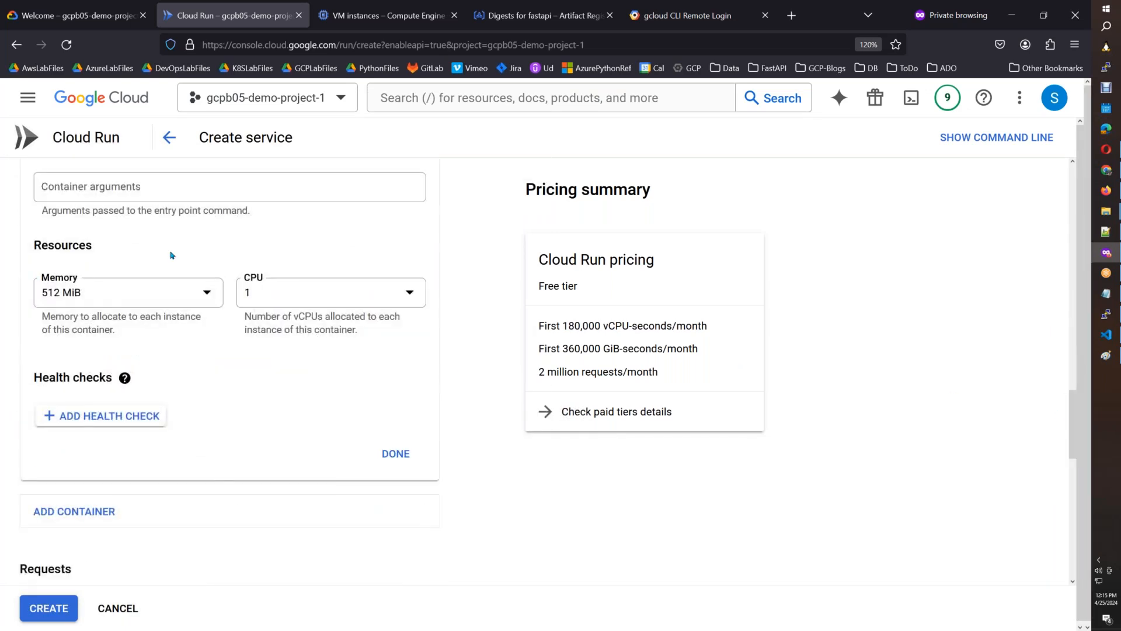
click(118, 294)
click(88, 433)
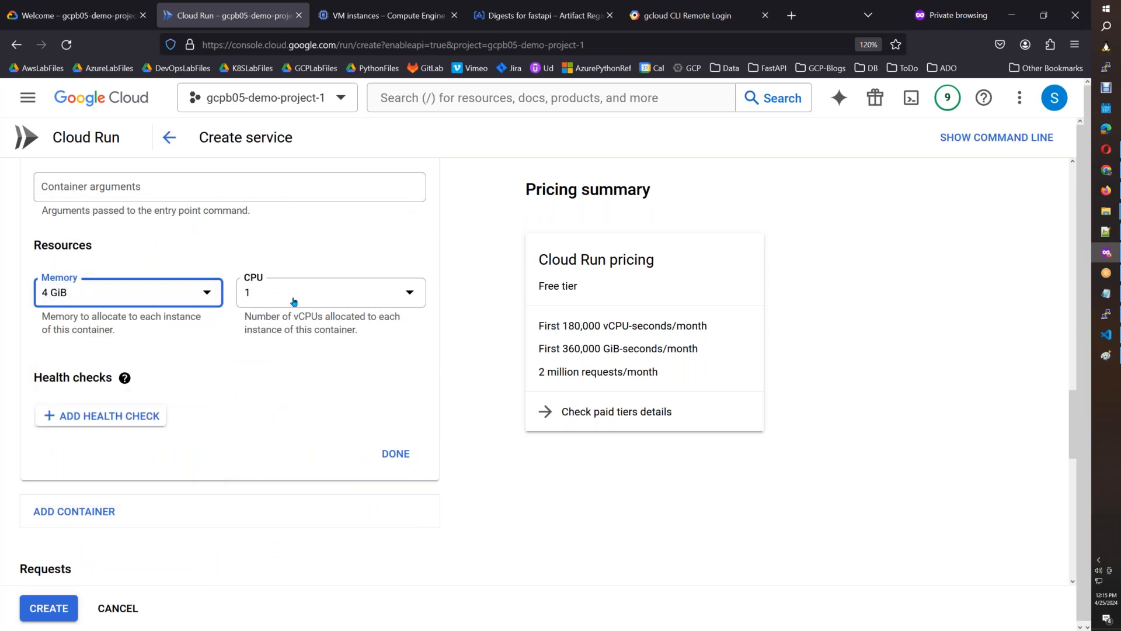
click(293, 301)
click(275, 362)
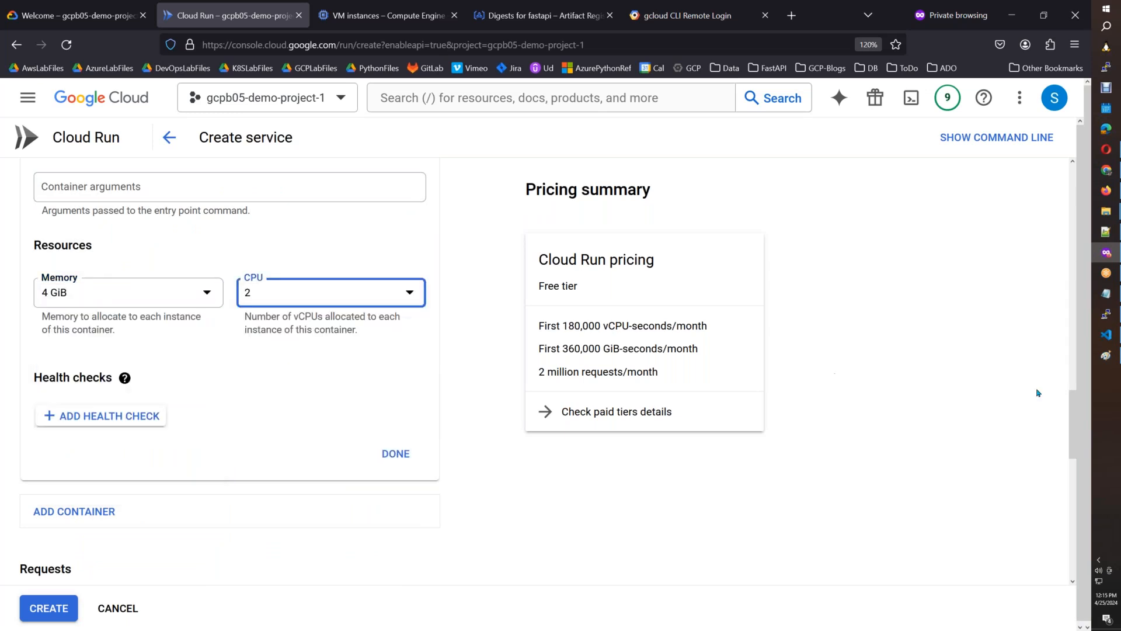
Capture the container's resource settings into the Paint image and select the area from Resources through Health checks.
drag(1073, 428, 1073, 404)
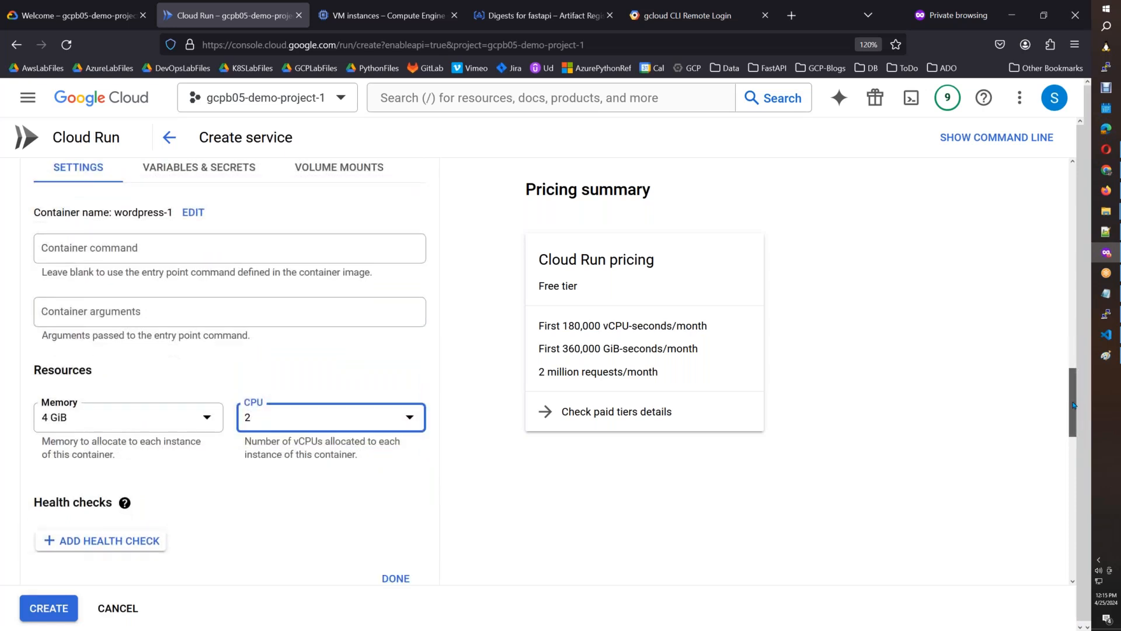
drag(1073, 405, 1073, 410)
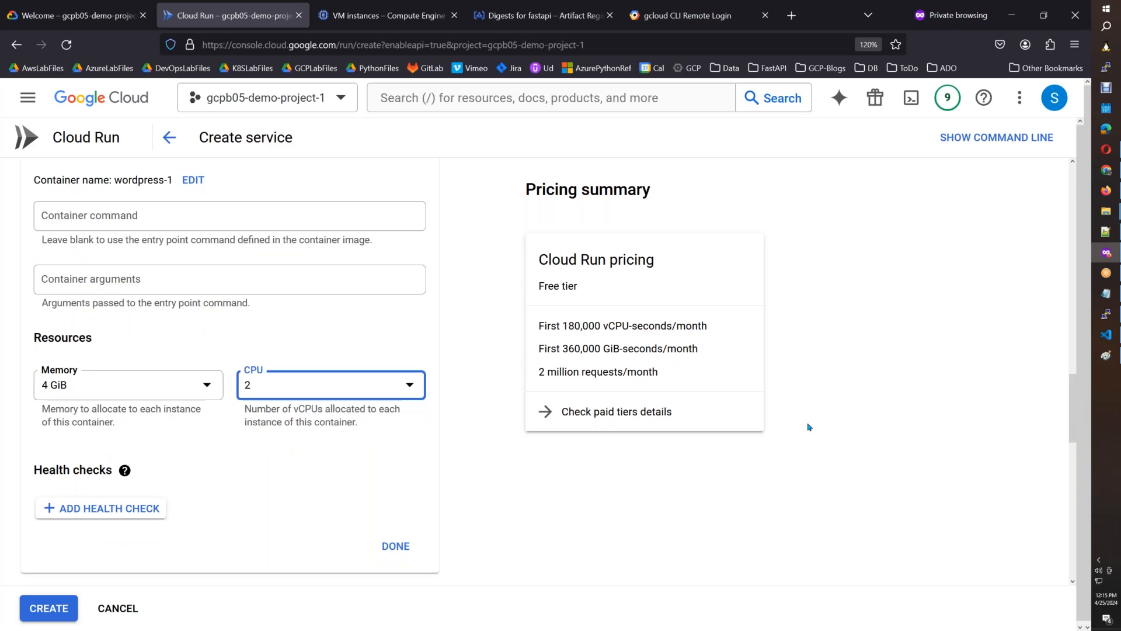
click(1106, 355)
key(ctrl+v)
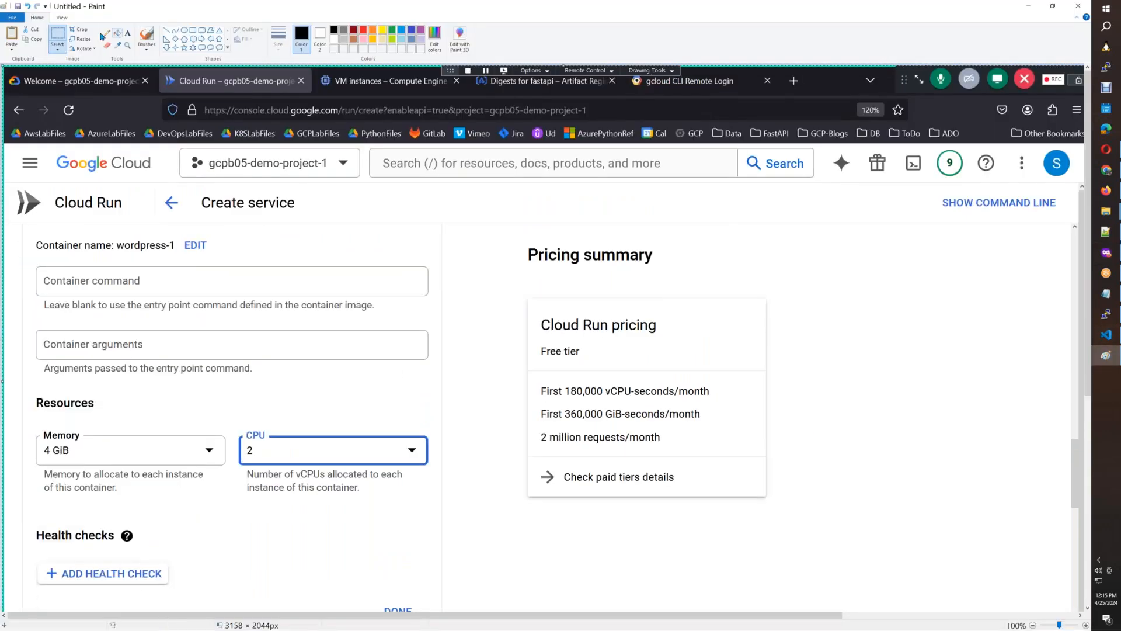
mouse_move(14, 385)
mouse_down()
mouse_move(243, 518)
mouse_move(378, 580)
mouse_move(442, 591)
mouse_up()
Insert the Resources screenshot after the container port screenshot in the Google Doc, shrink it to the same width, and give it a 1pt border.
click(1106, 190)
scroll(1050, 417, up, 3)
scroll(1050, 416, up, 10)
click(634, 454)
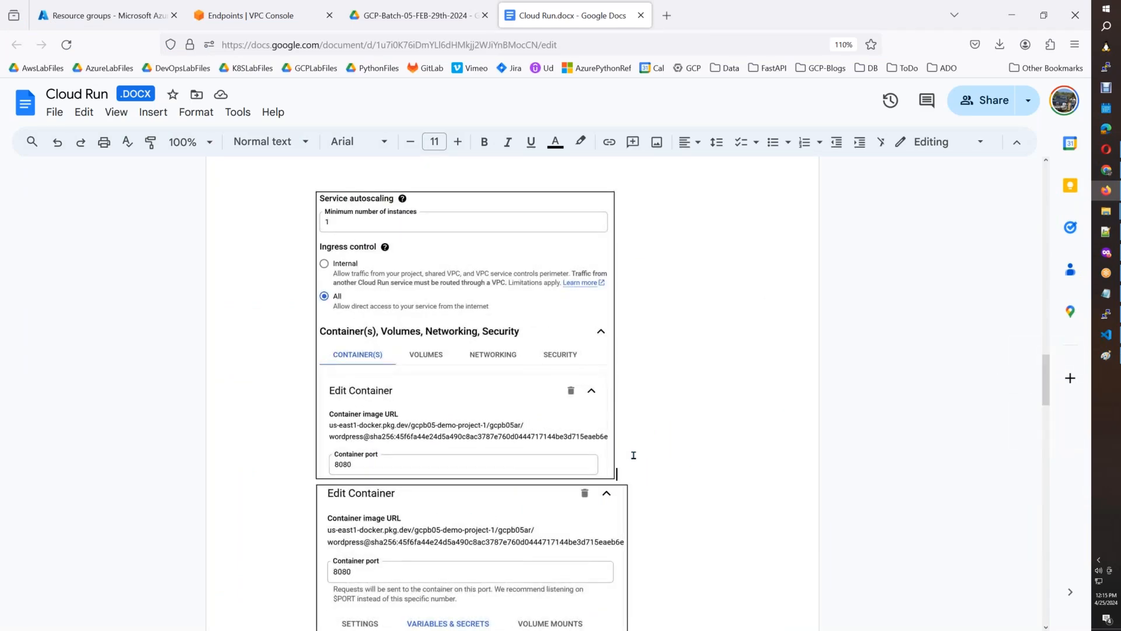
key(ctrl+v)
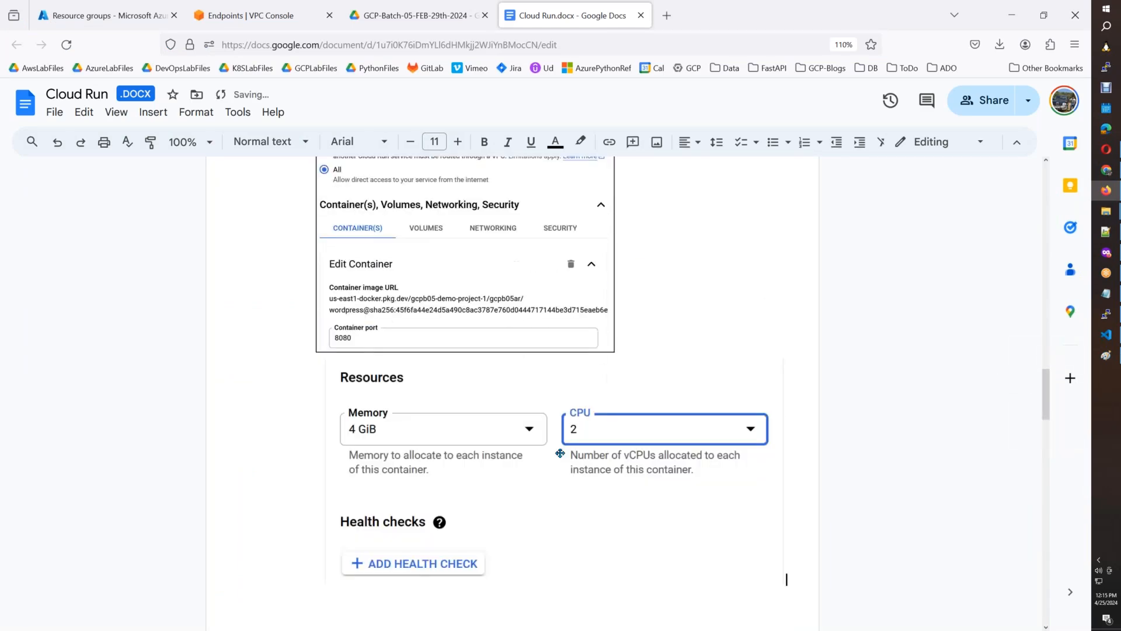
drag(785, 583, 614, 488)
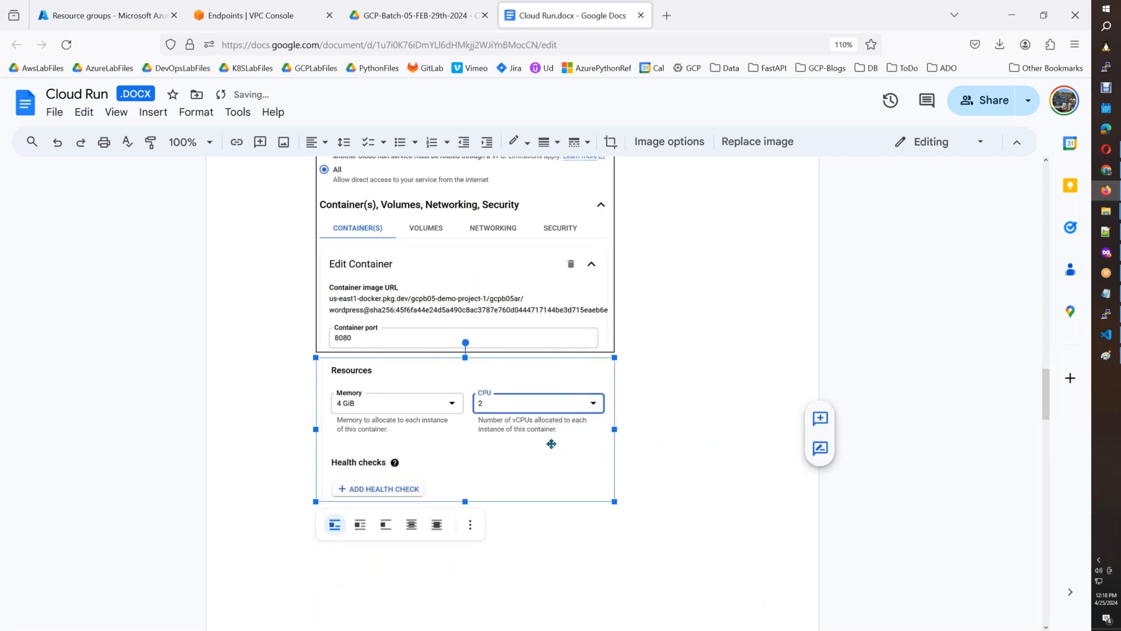
click(548, 142)
click(569, 170)
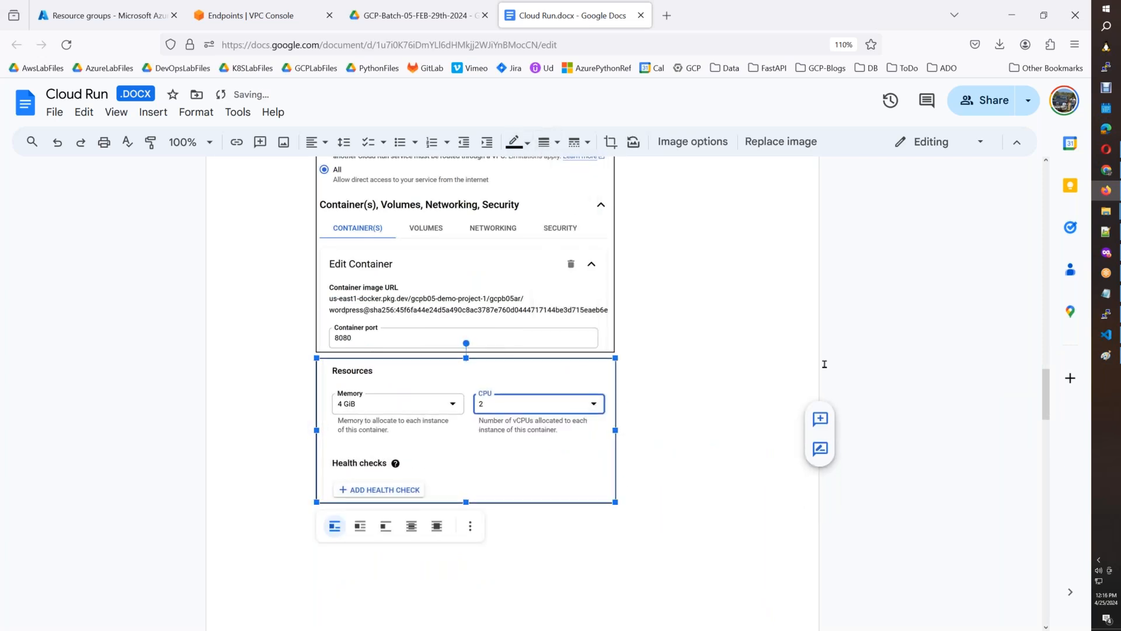
click(1009, 402)
drag(1042, 395, 1005, 511)
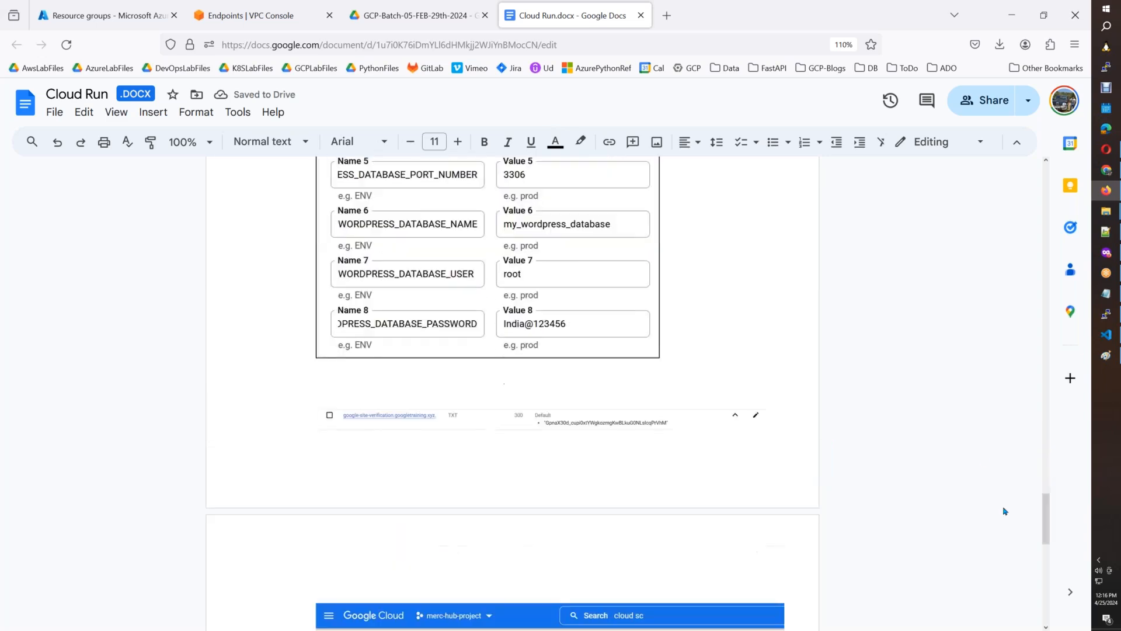
Finish the container edits in Cloud Run and set revision autoscaling to a minimum of 1 and a maximum of 3 instances.
click(1105, 252)
click(397, 547)
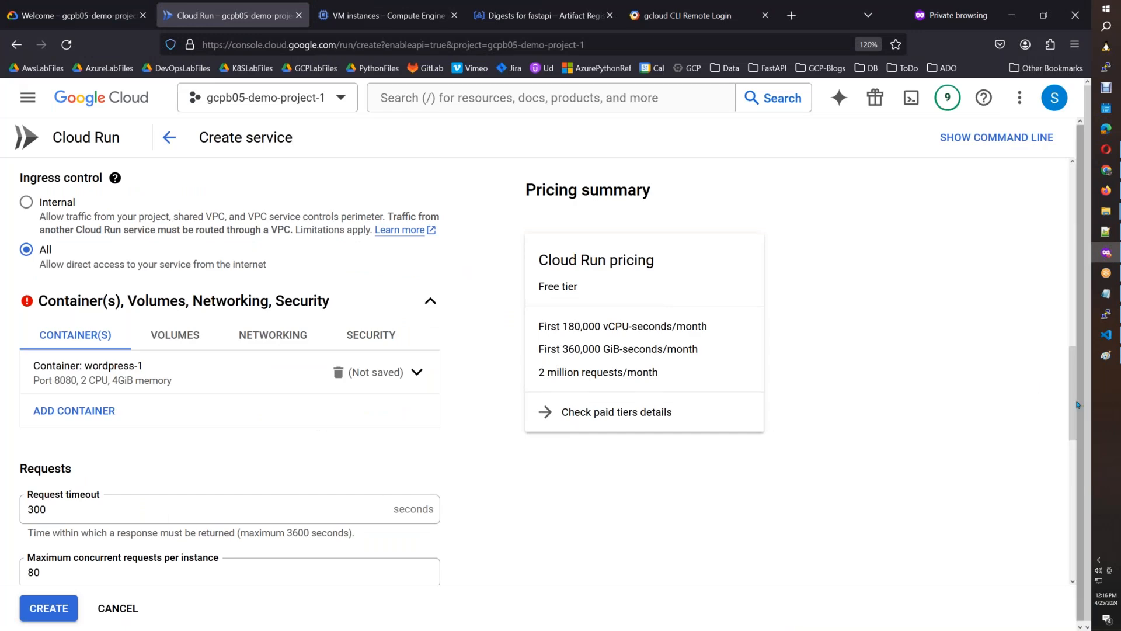
drag(1077, 405, 1051, 537)
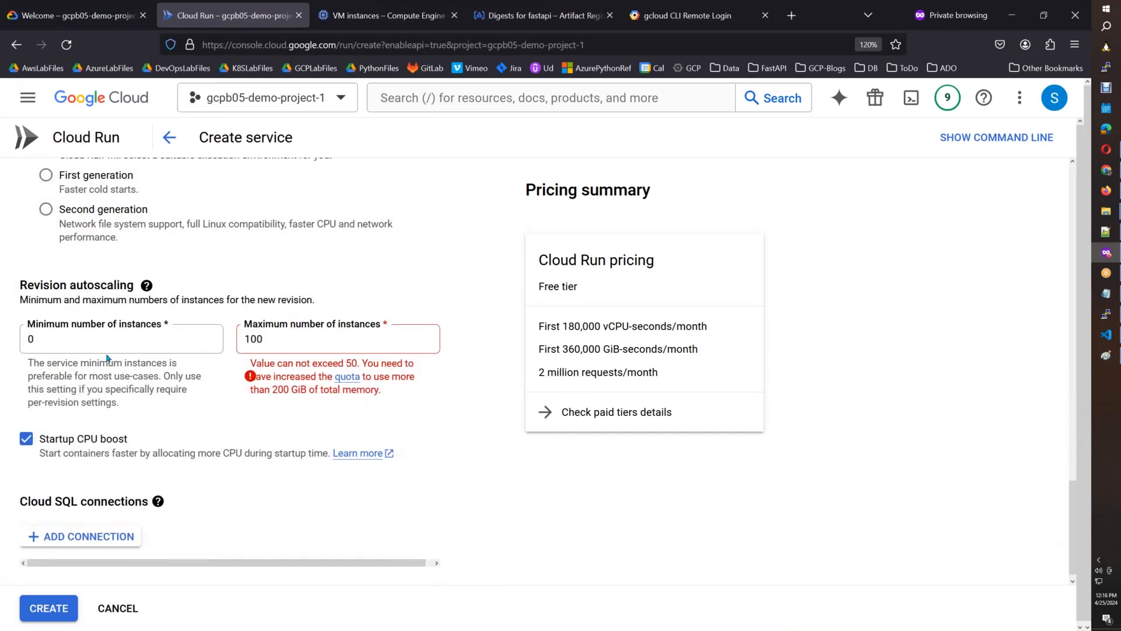
drag(58, 339, 22, 339)
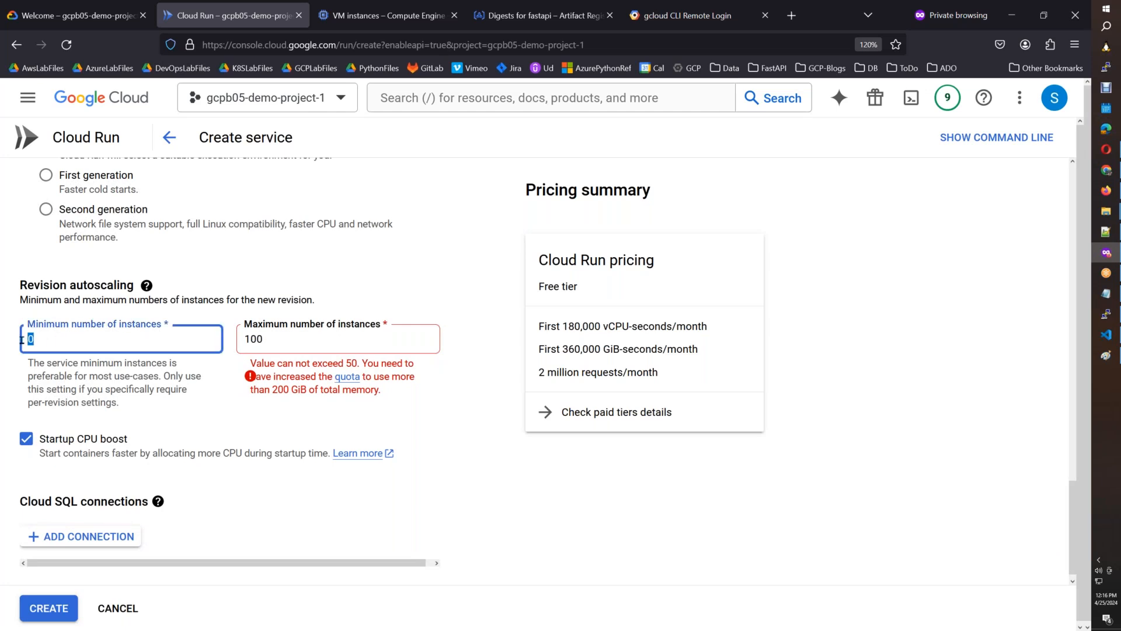
text(1)
drag(283, 339, 230, 342)
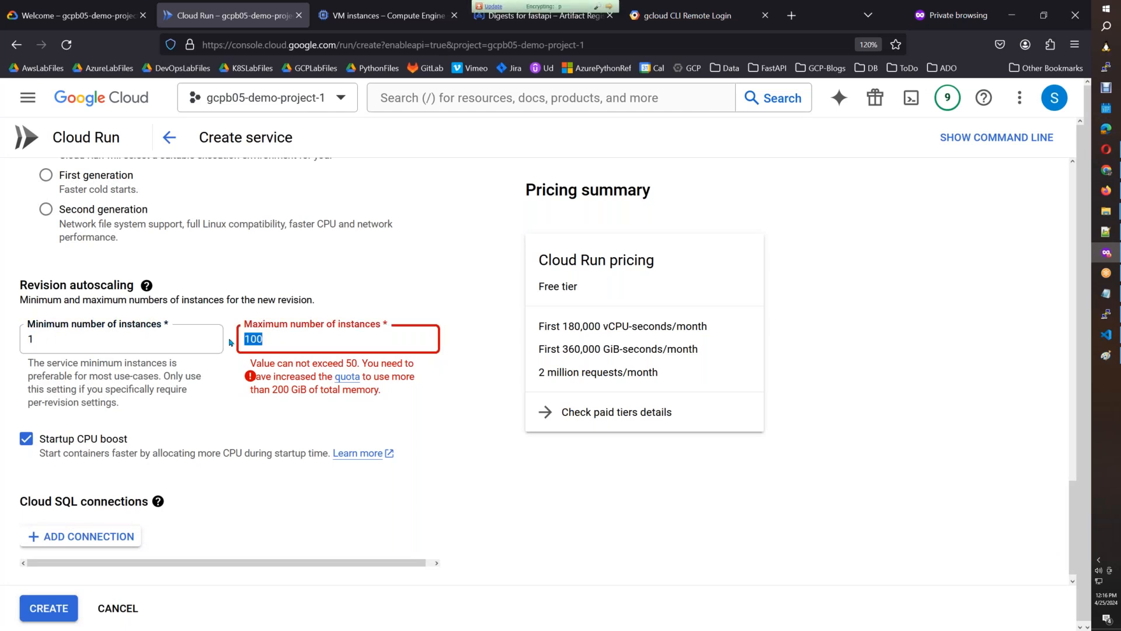
text(3)
click(570, 547)
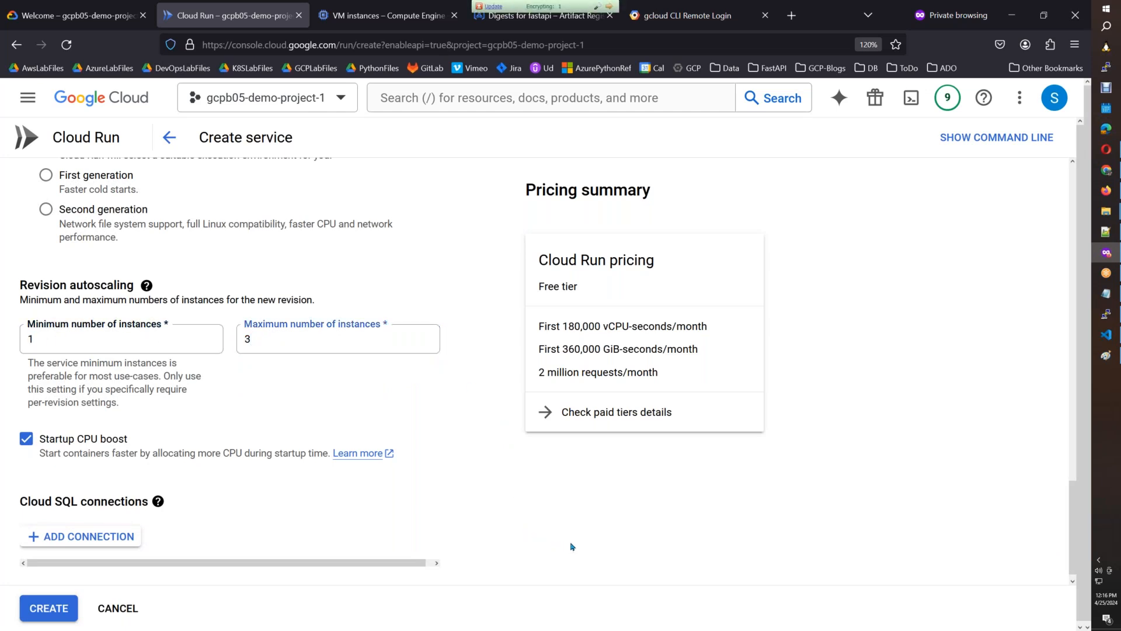
Turn off Startup CPU boost for the Cloud Run service.
scroll(1080, 421, up, 5)
scroll(1082, 419, up, 5)
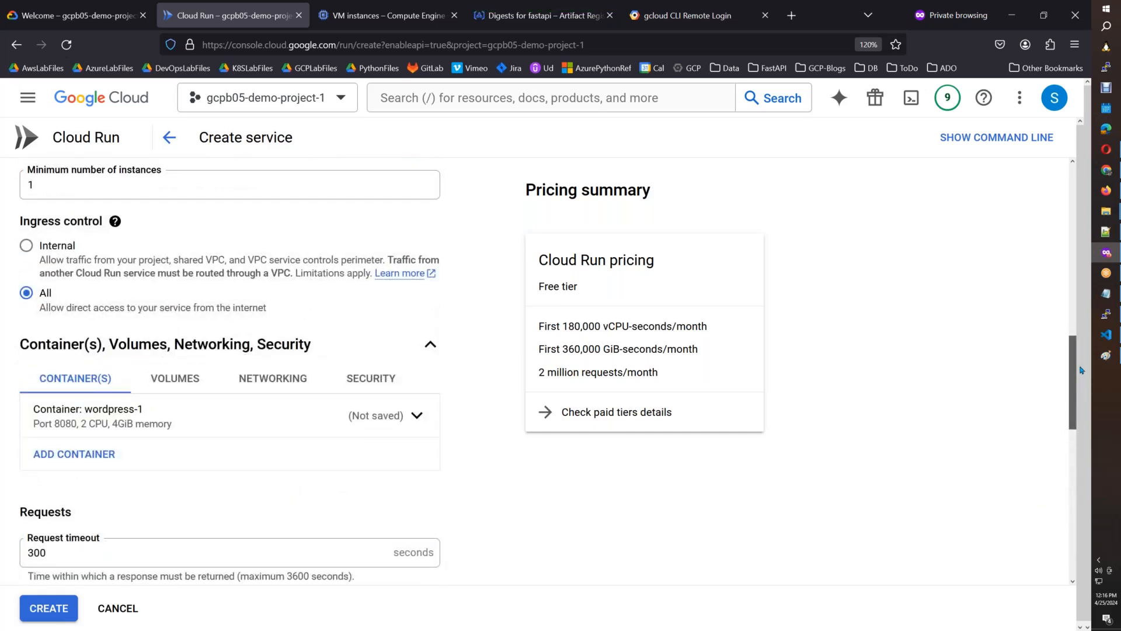
scroll(1081, 408, down, 10)
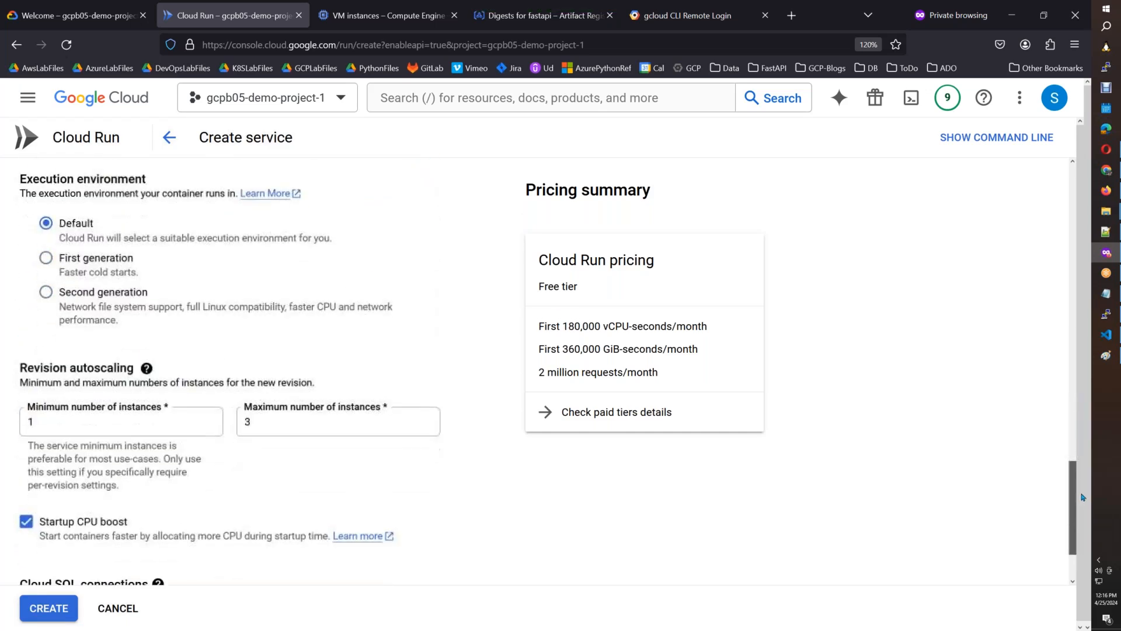
click(26, 424)
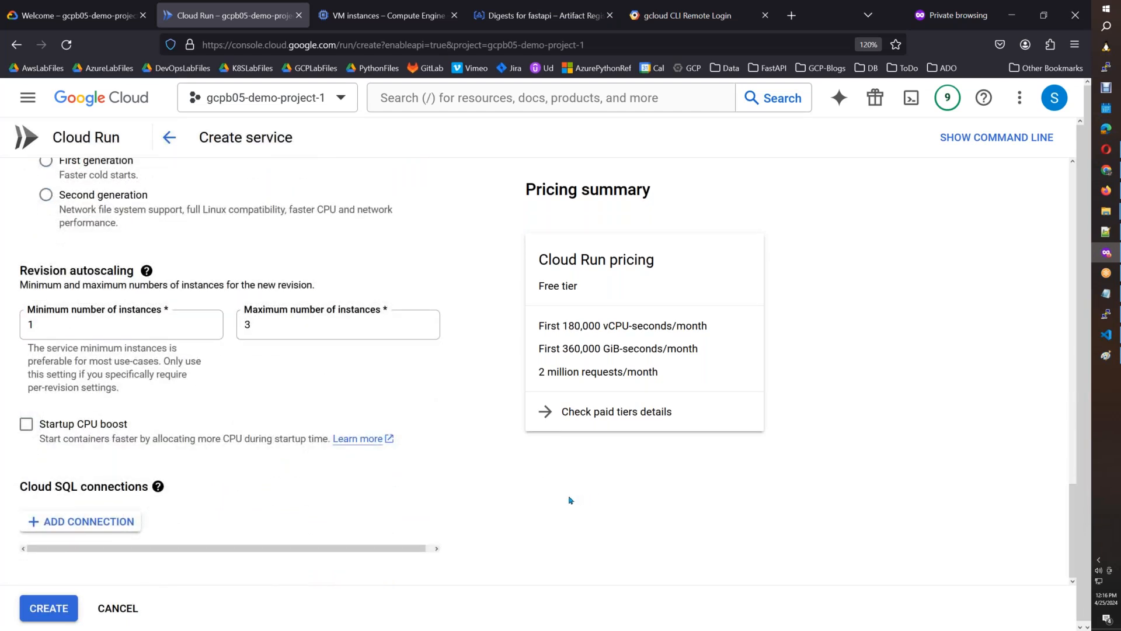
Capture the Cloud Run form into the Paint image and select the Revision autoscaling section with both instance limits.
click(1115, 364)
key(ctrl+v)
click(58, 37)
mouse_move(9, 321)
mouse_down()
mouse_move(80, 386)
mouse_move(295, 500)
mouse_move(428, 529)
mouse_move(454, 464)
mouse_up()
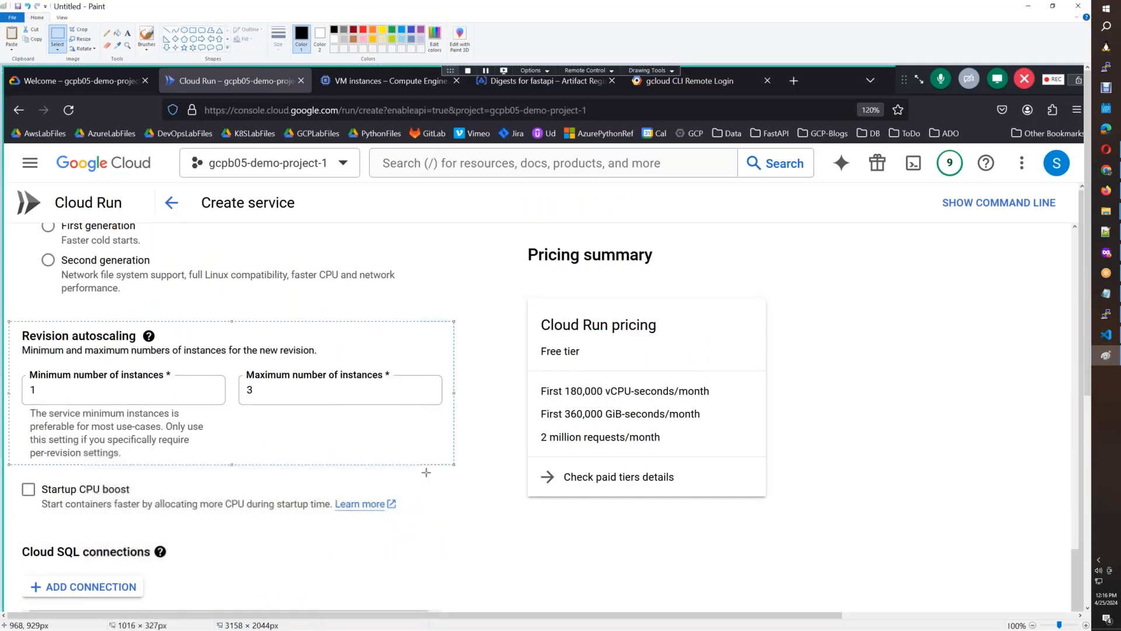
Insert the Revision autoscaling screenshot below the one of environment variables 4 to 8 in the Google Doc and give it a 1pt border.
click(1106, 191)
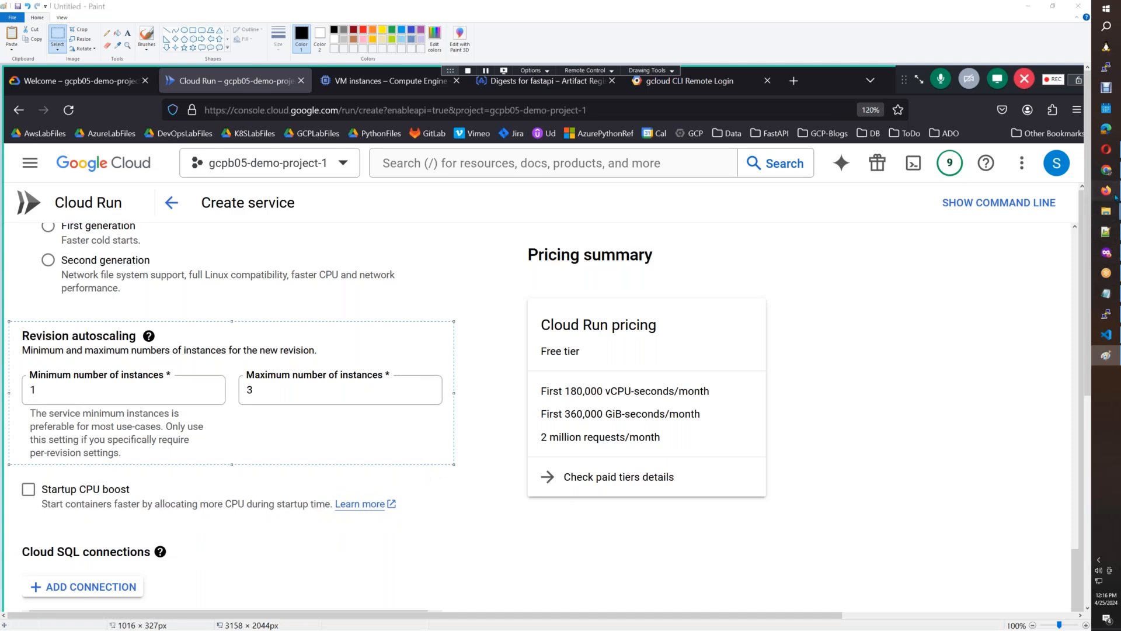
click(746, 372)
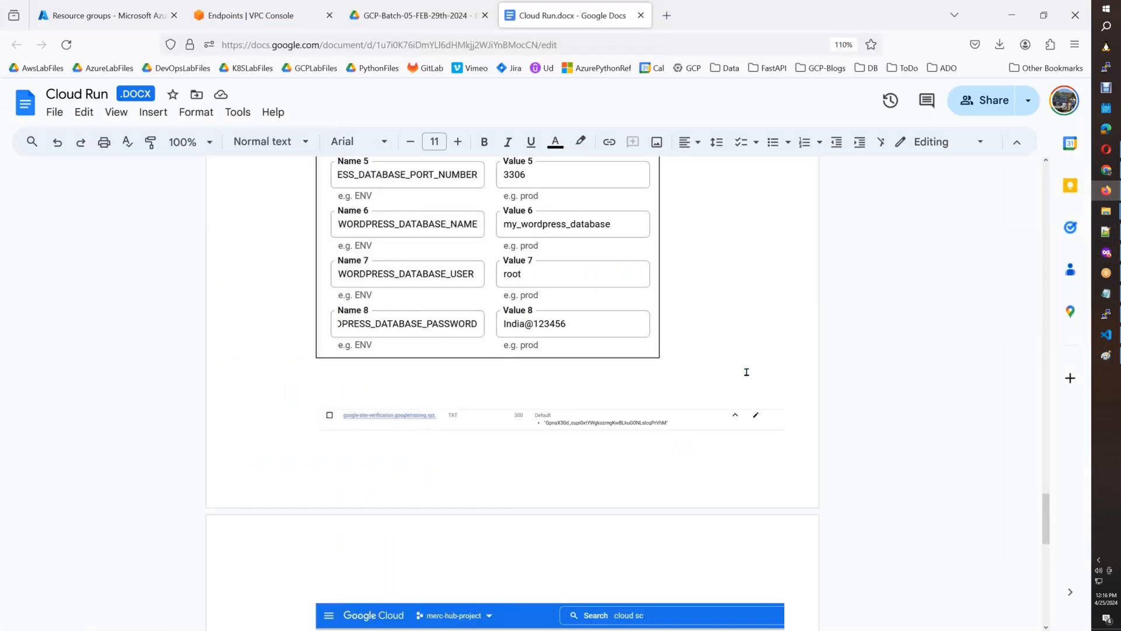
key(ctrl+v)
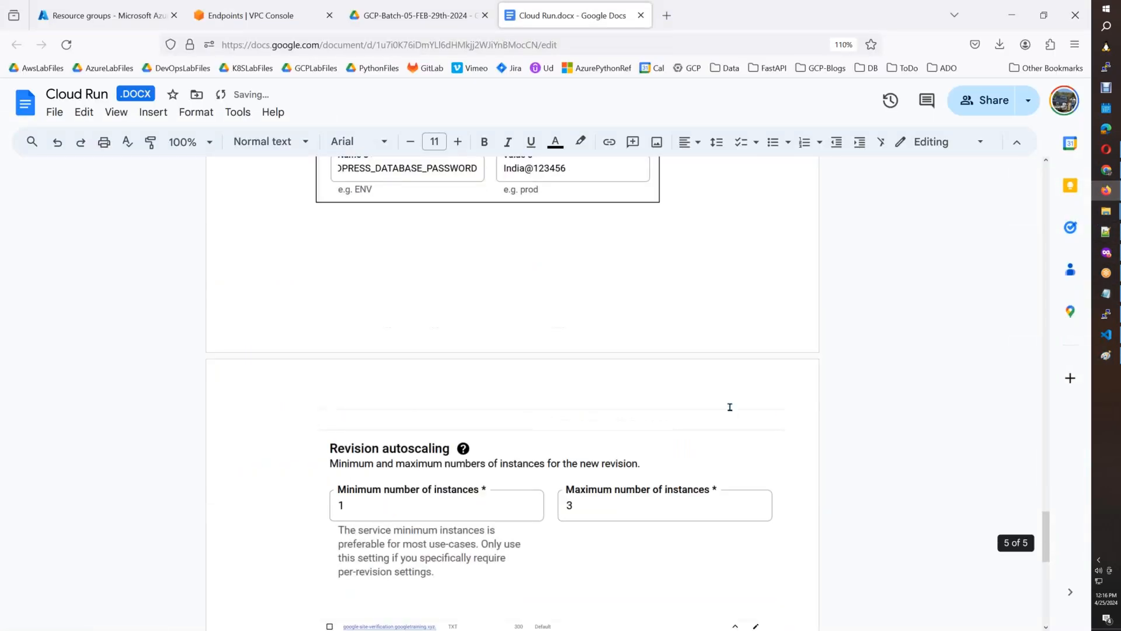
click(786, 578)
click(548, 143)
click(552, 166)
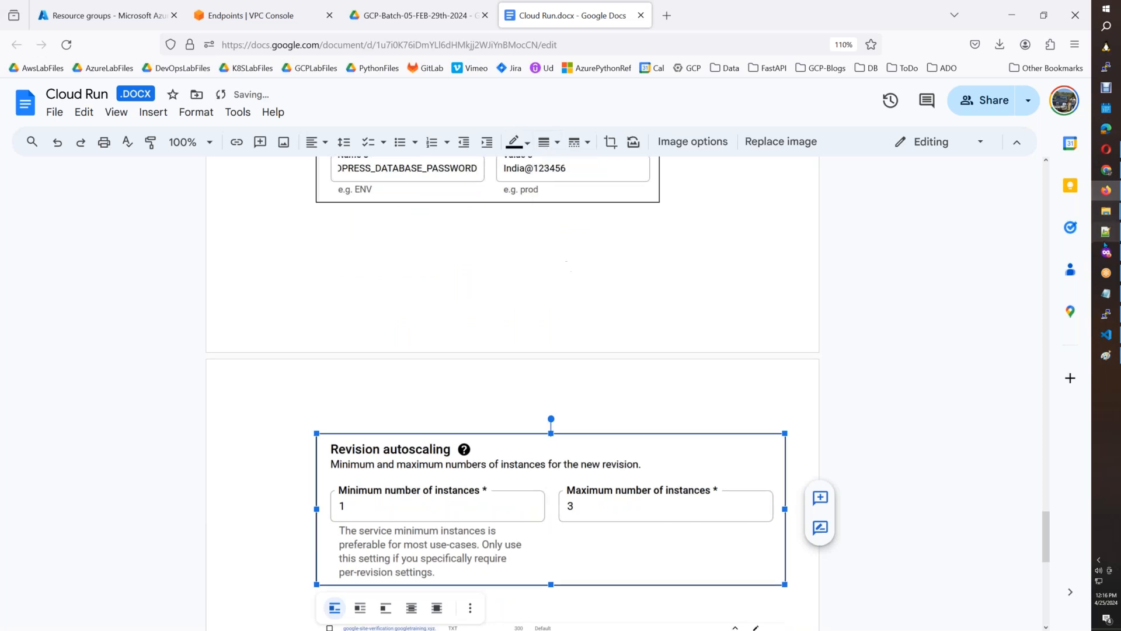
Create the wordpress service in Cloud Run and review its revision's container settings, autoscaling and environment variables.
click(1105, 253)
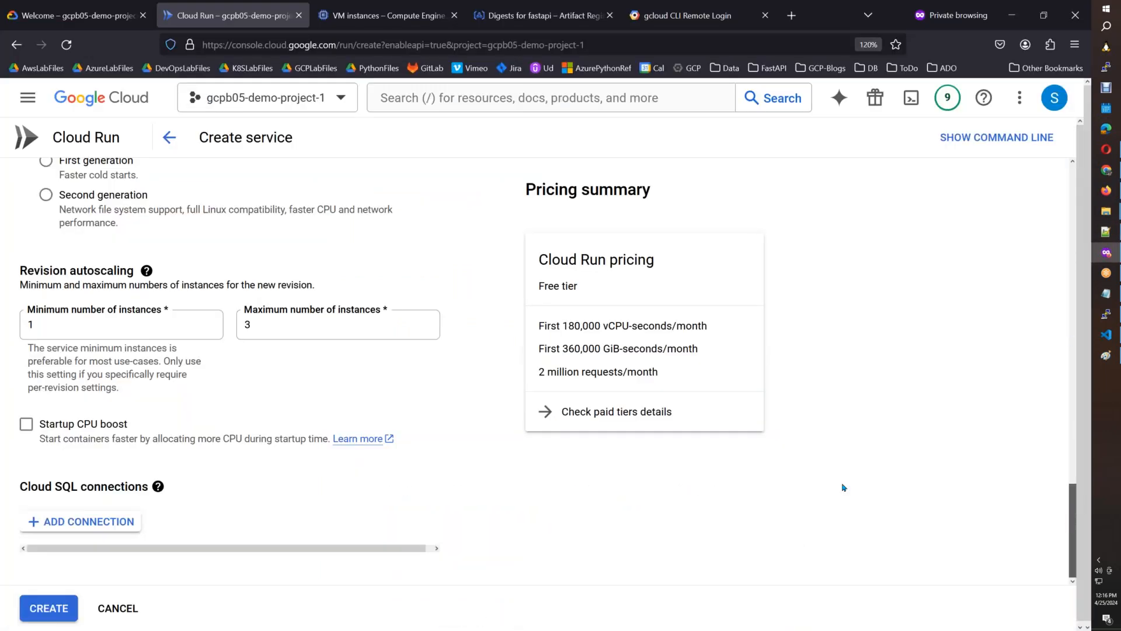
click(48, 608)
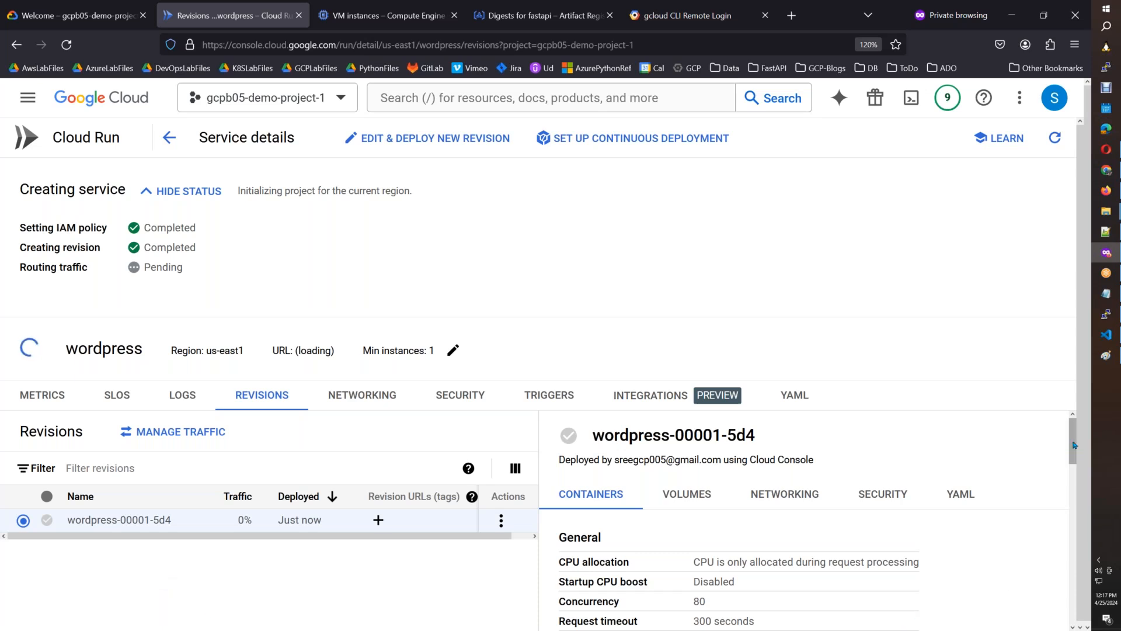
scroll(1074, 480, down, 3)
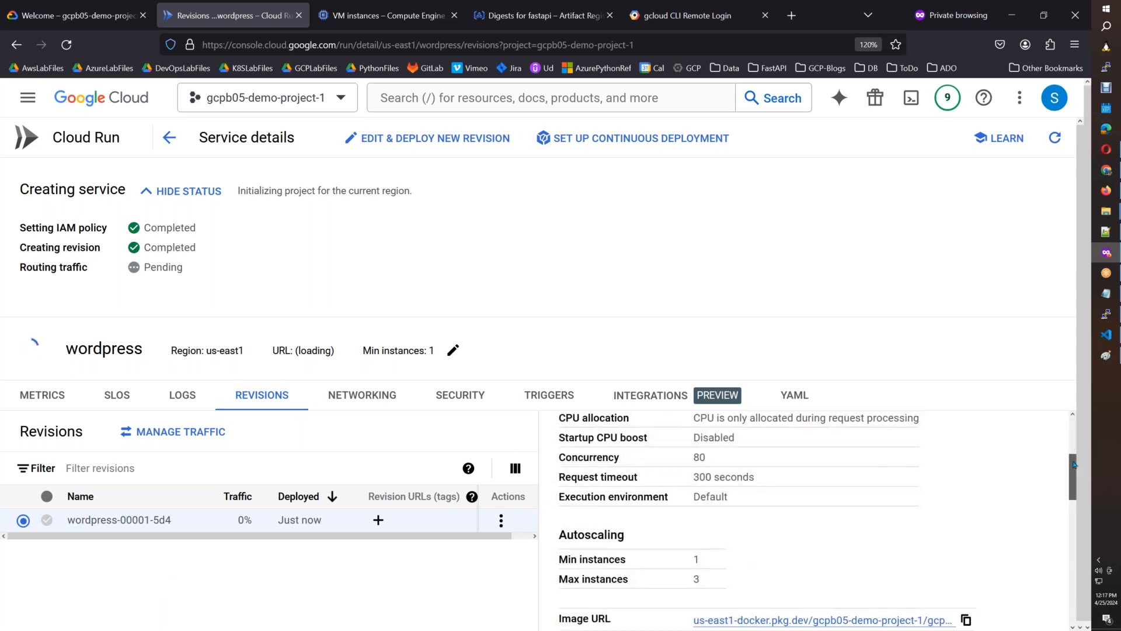
scroll(1073, 467, up, 3)
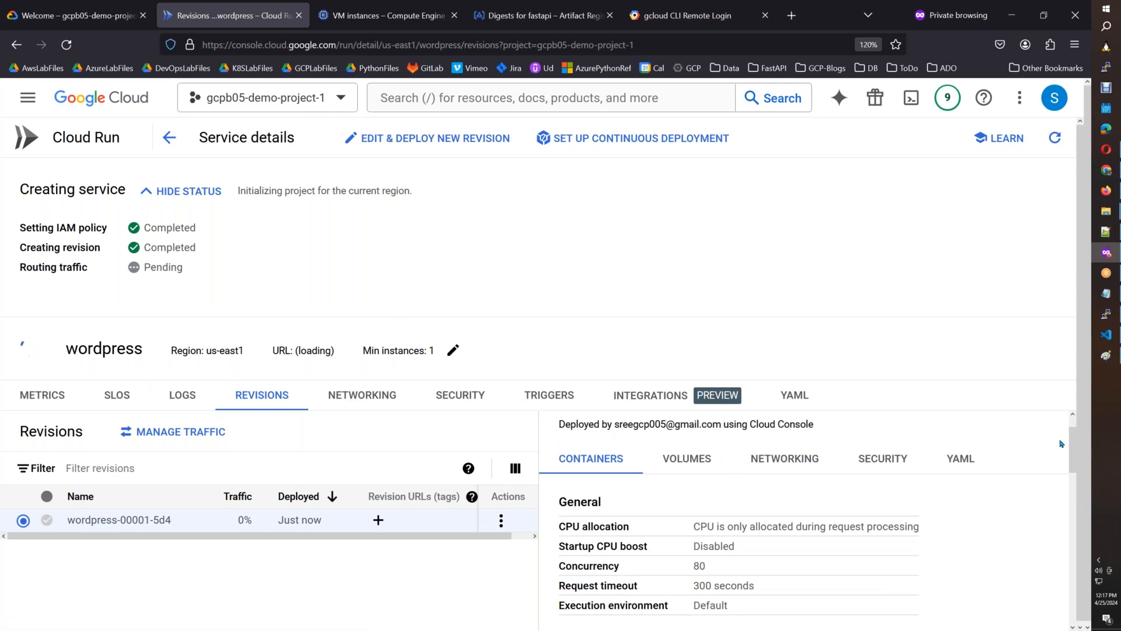
drag(1071, 425, 1060, 611)
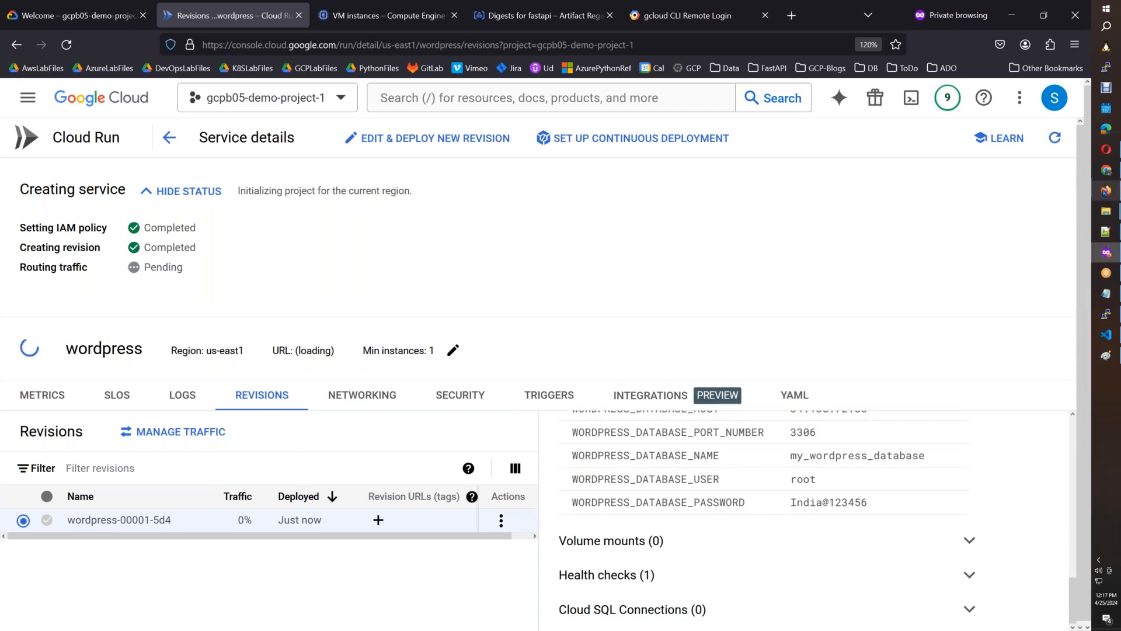
click(1105, 190)
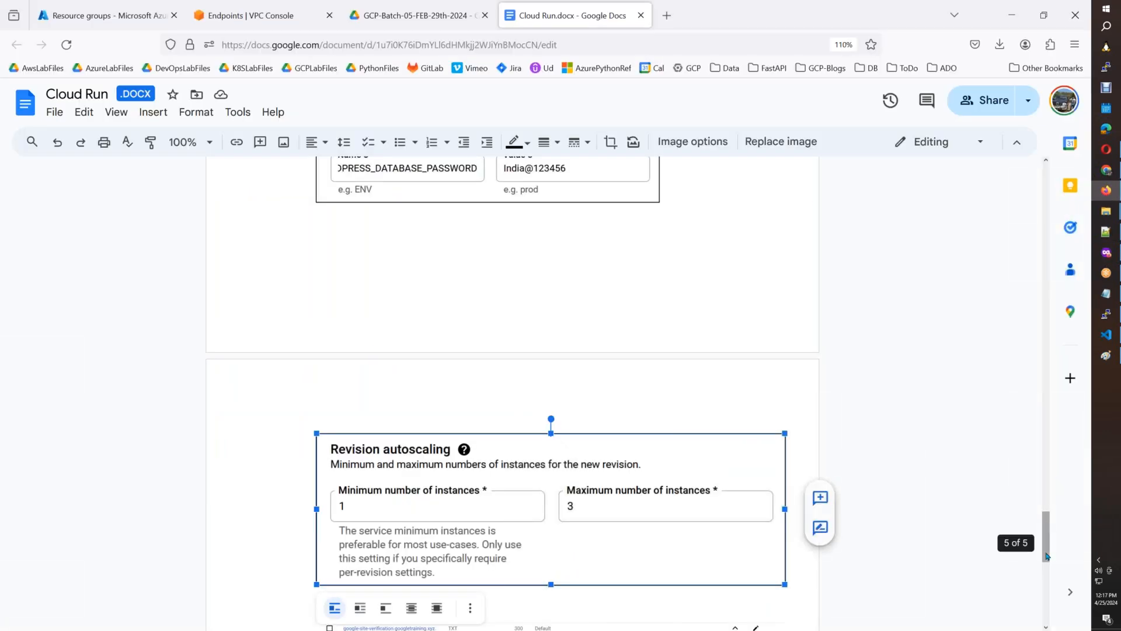
scroll(1048, 558, down, 4)
drag(1048, 557, 1047, 566)
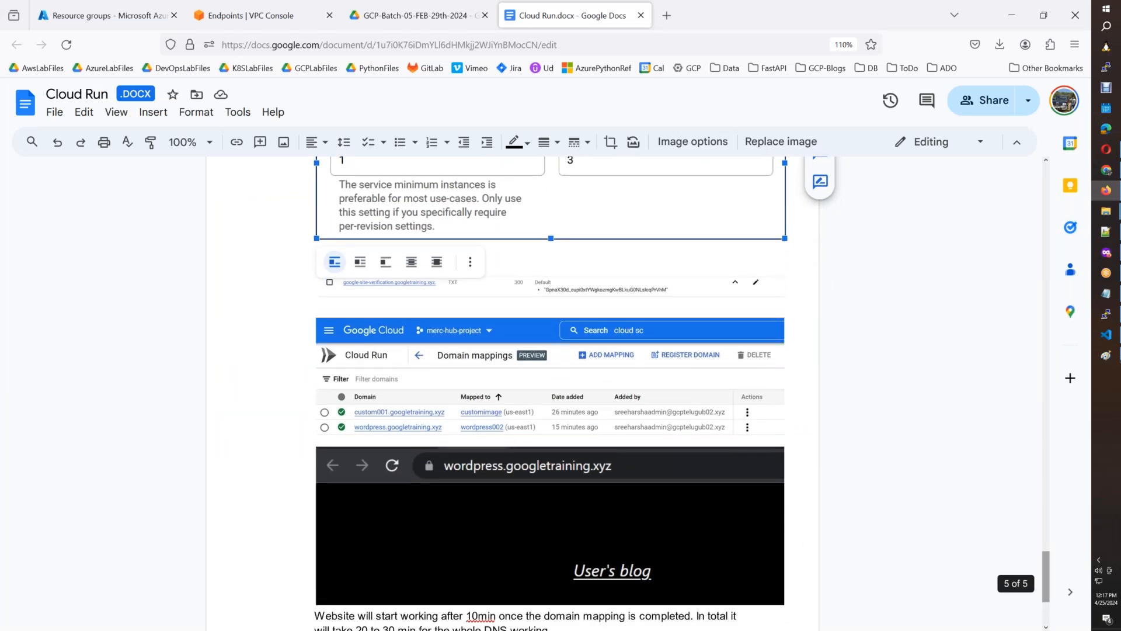
click(1106, 253)
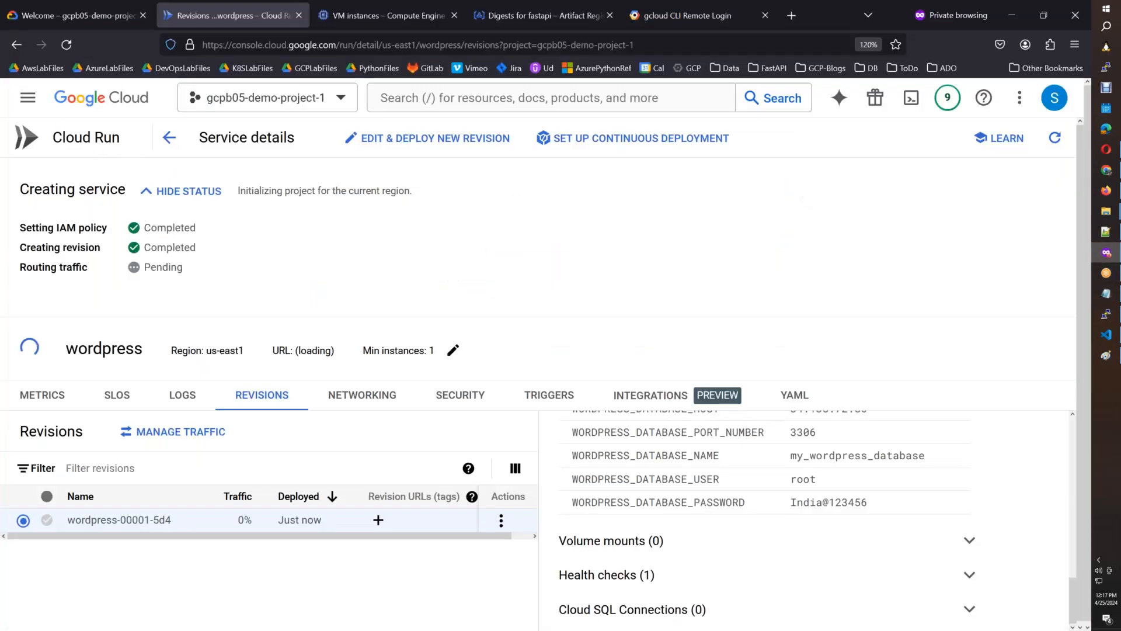
click(27, 97)
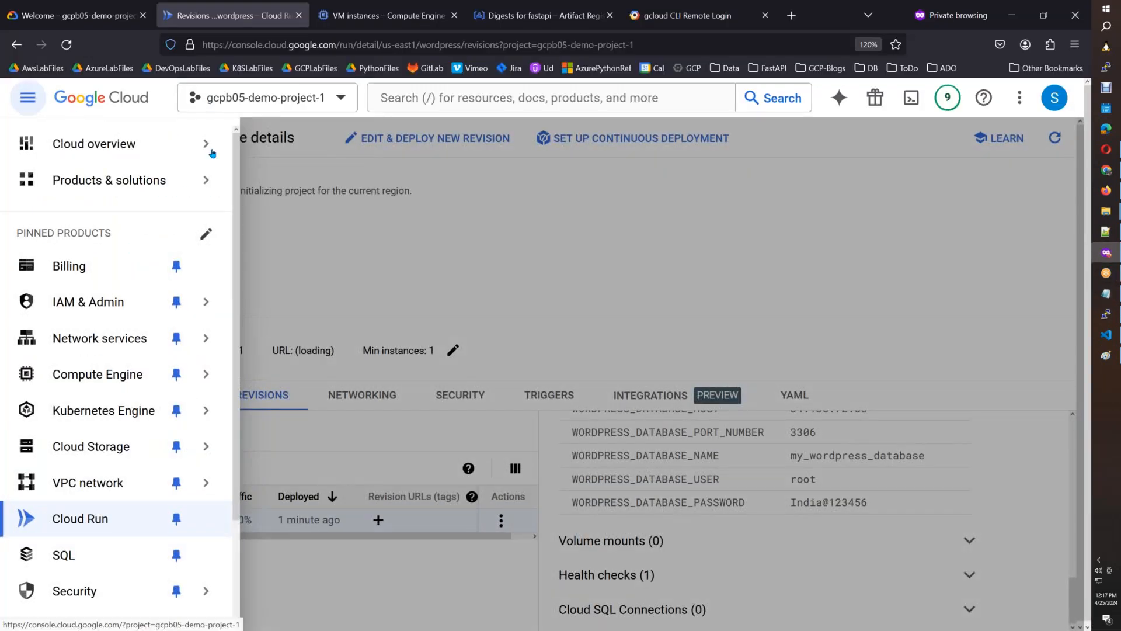
mouse_move(210, 150)
click(439, 232)
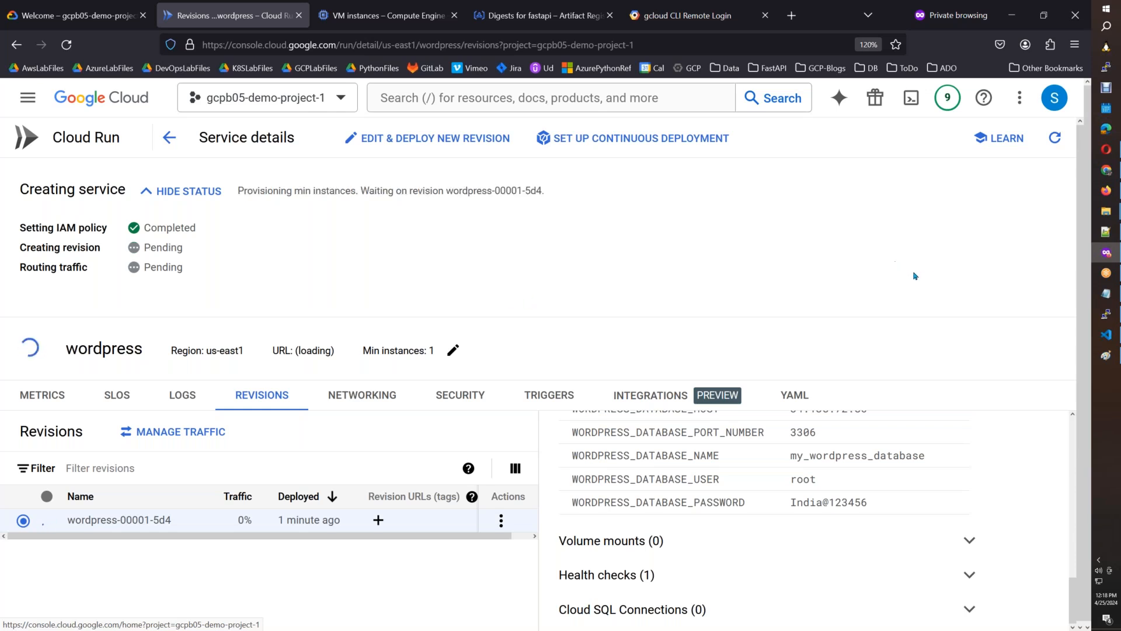
Follow the MySQL container's logs in the docker-host terminal with docker logs mysql -f.
click(1108, 315)
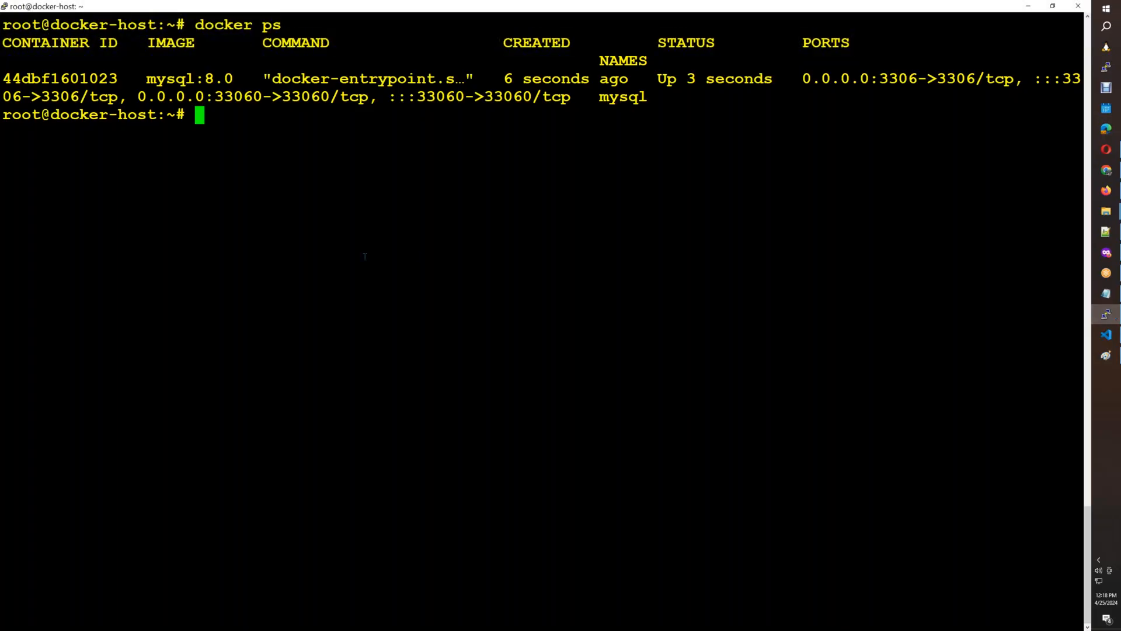
text(docker l)
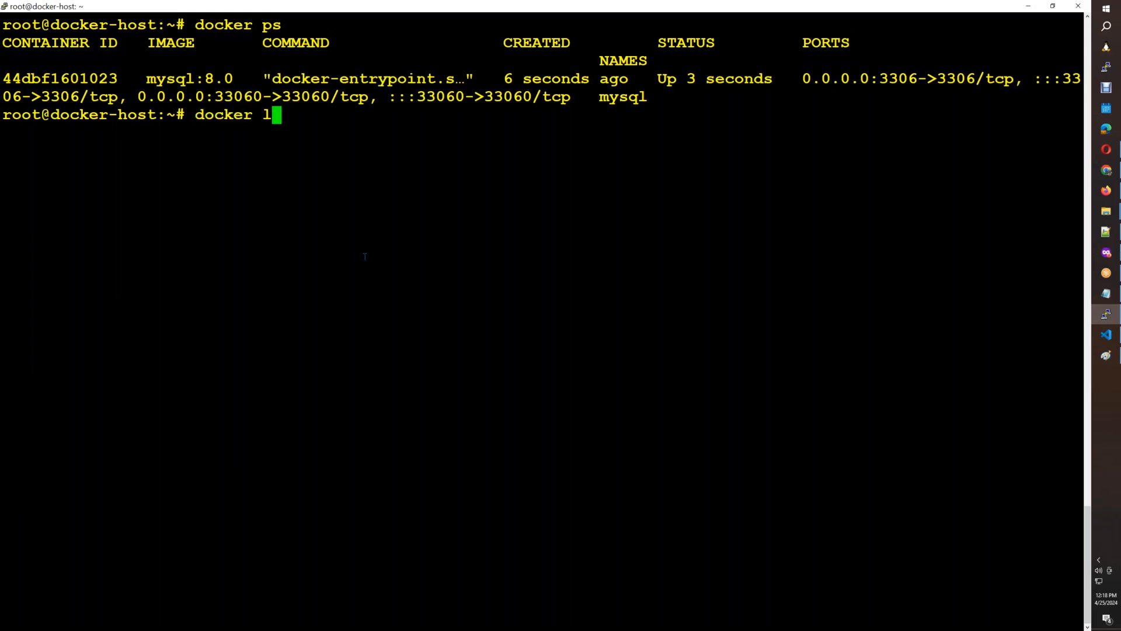
text(ogs mysql )
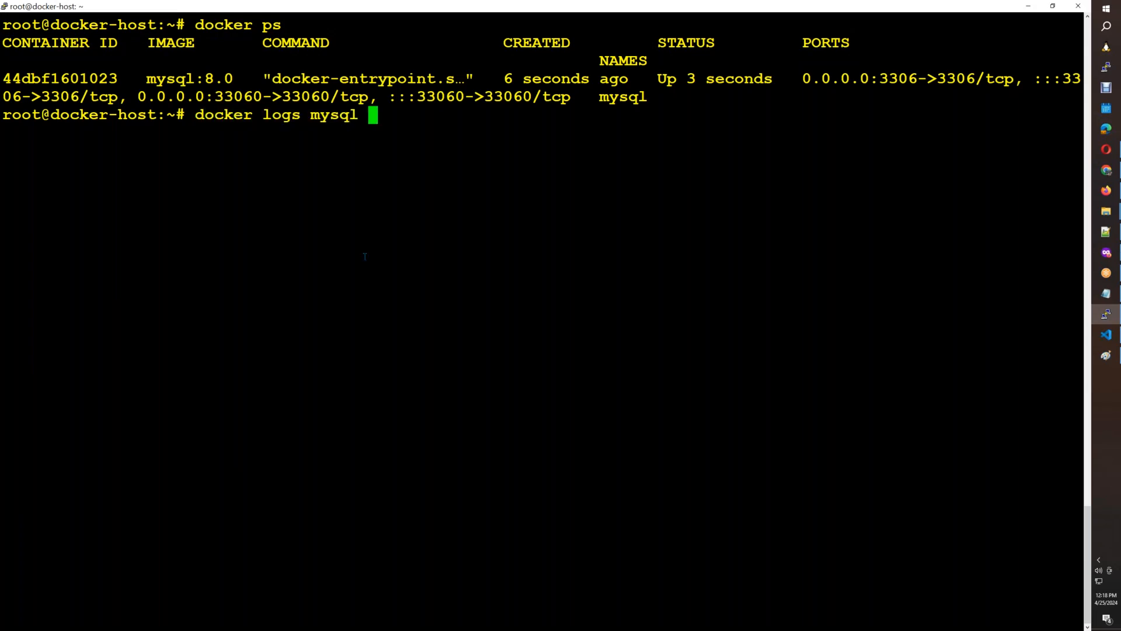
text(-f)
key(Return)
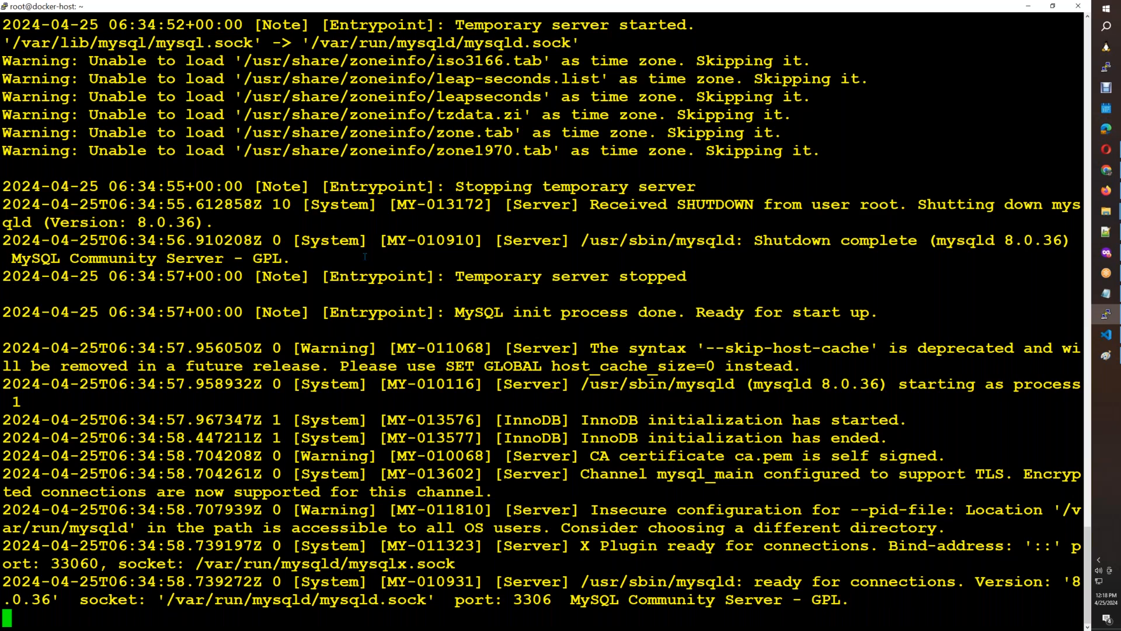
Switch back to Cloud Run and examine the wordpress service's logs for its startup and database connection attempts.
key(alt+Tab)
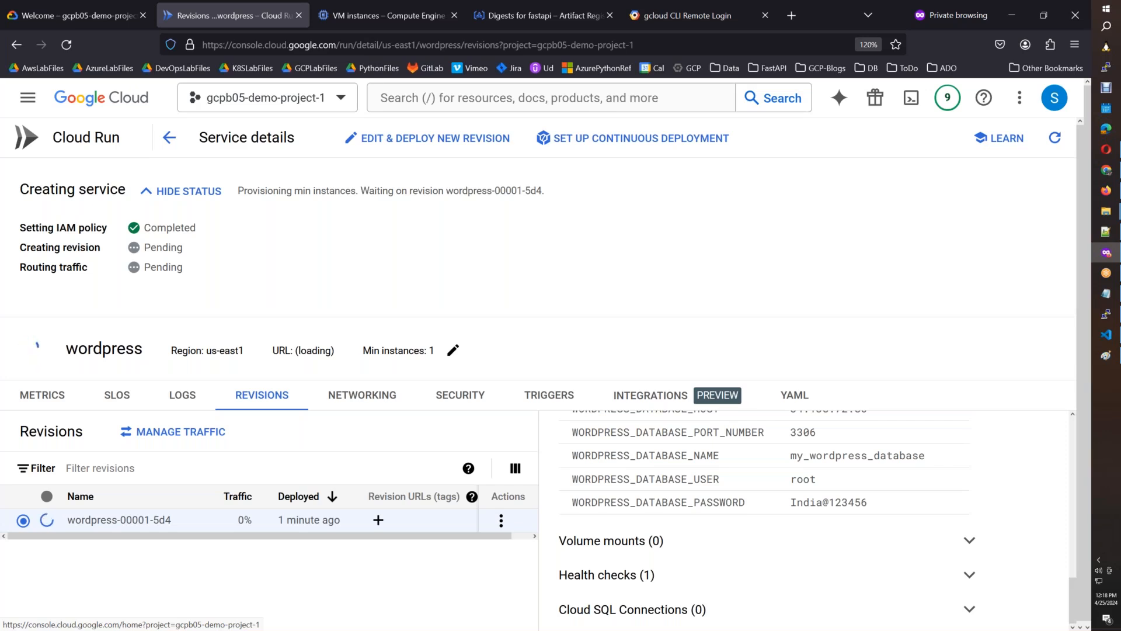
click(183, 396)
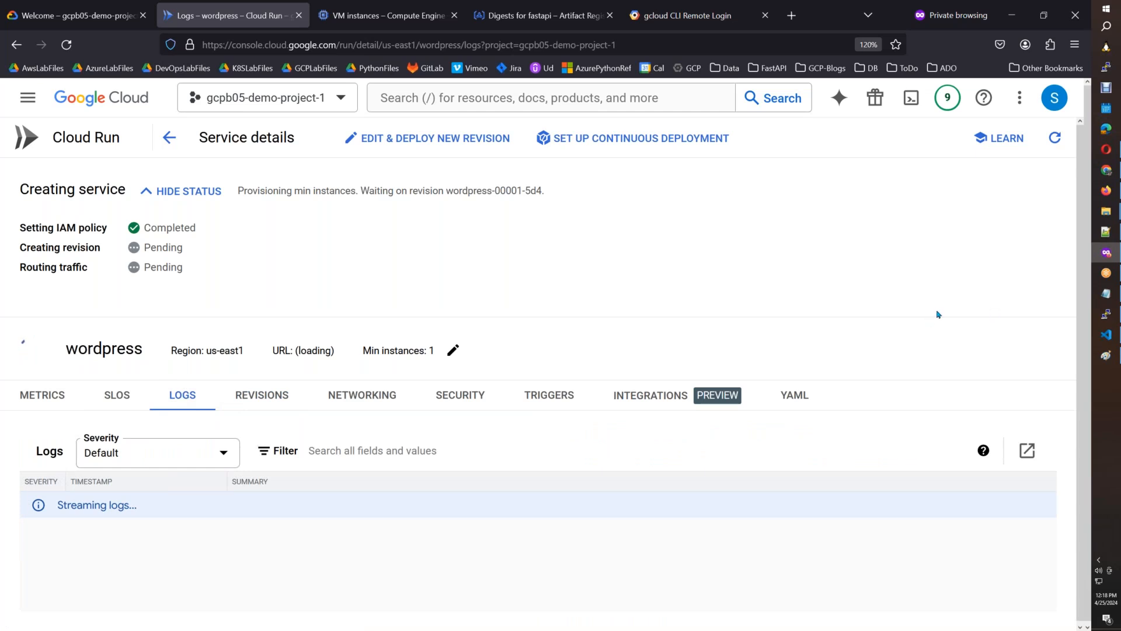
drag(1083, 237, 1073, 338)
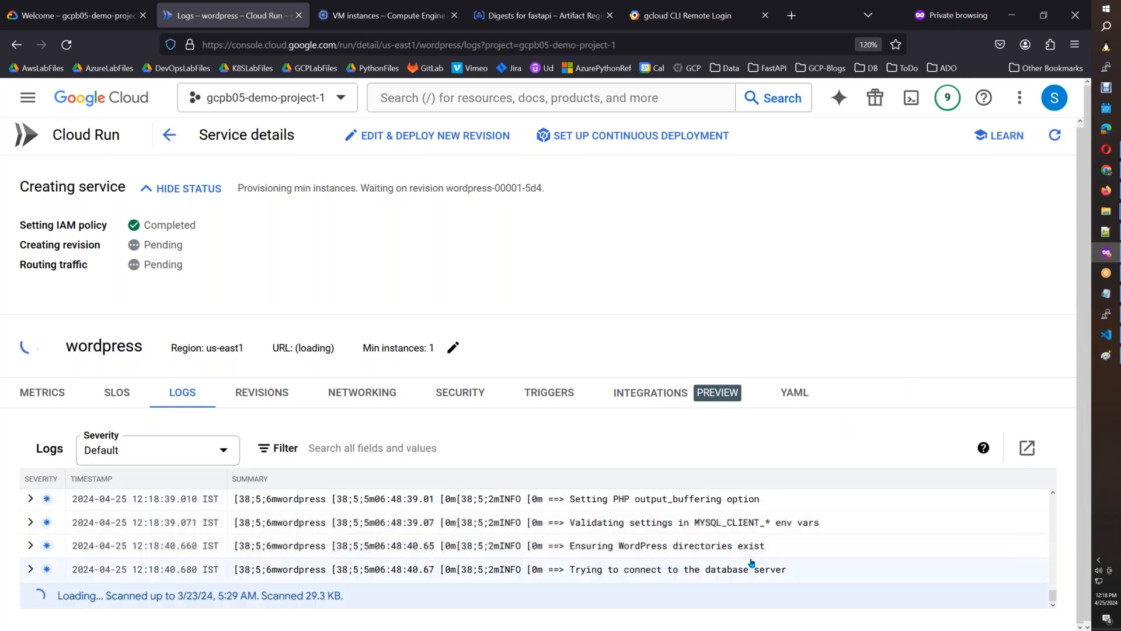
mouse_move(1054, 596)
mouse_down()
mouse_move(1055, 562)
mouse_move(1055, 596)
mouse_up()
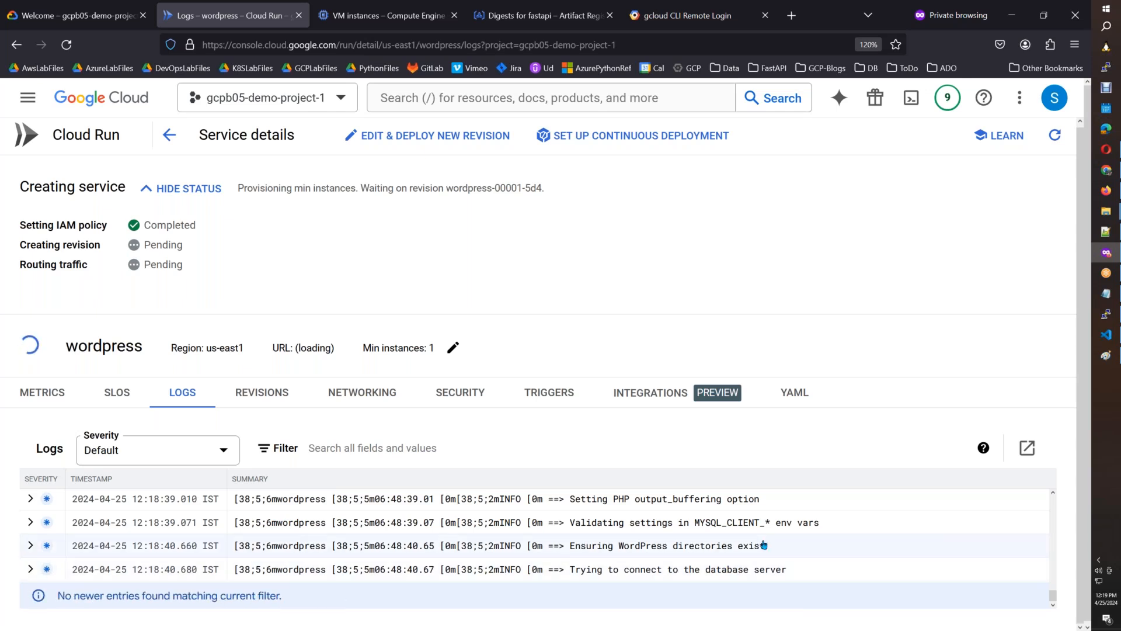
scroll(771, 556, up, 2)
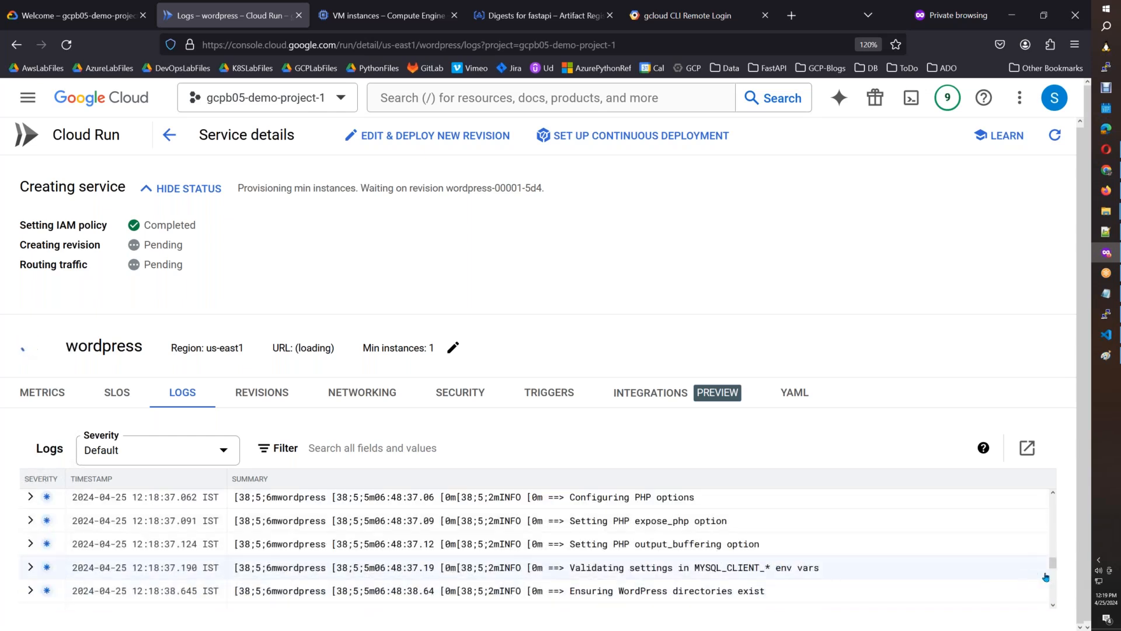
drag(1053, 564, 1051, 627)
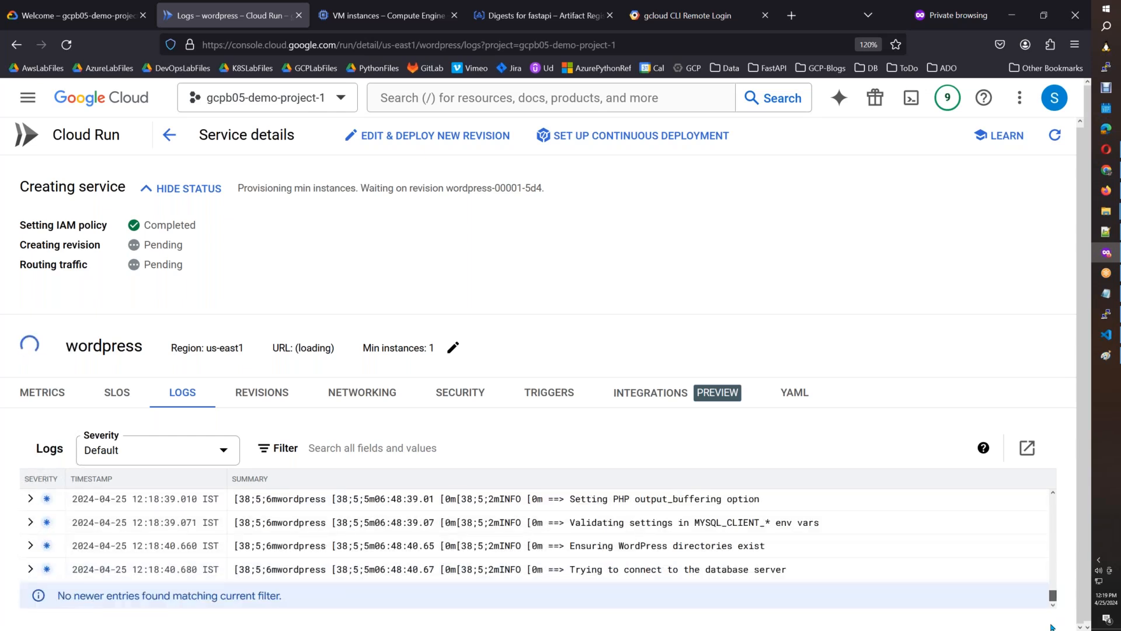
Launch MySQL Workbench and open the Azure-MYSQL connection for editing.
click(1113, 345)
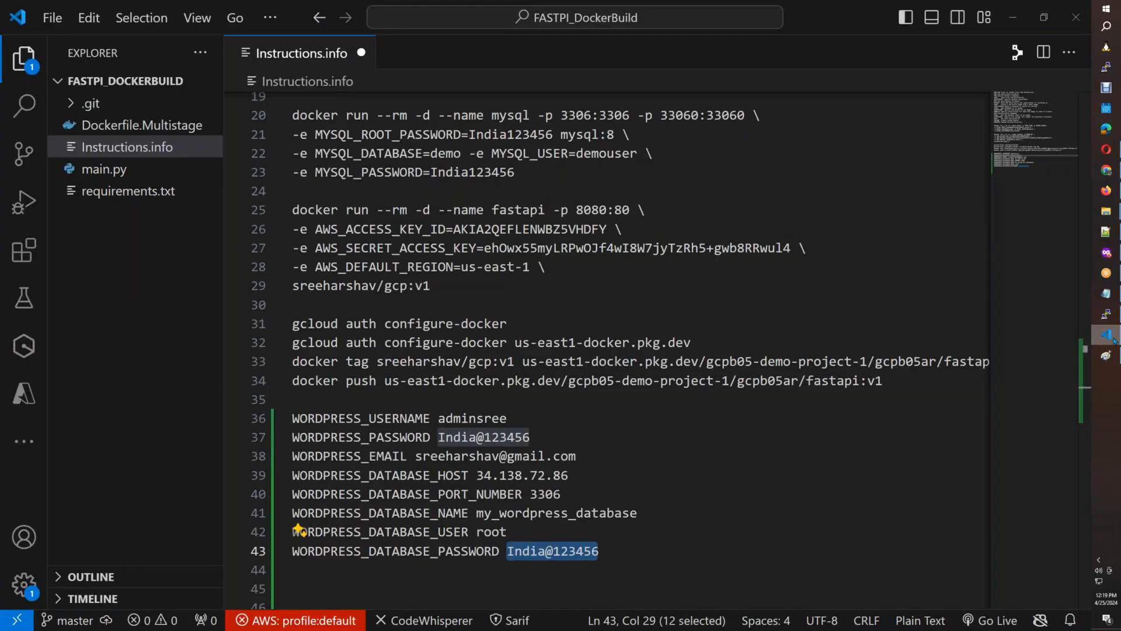
key(super+s)
text(mysql)
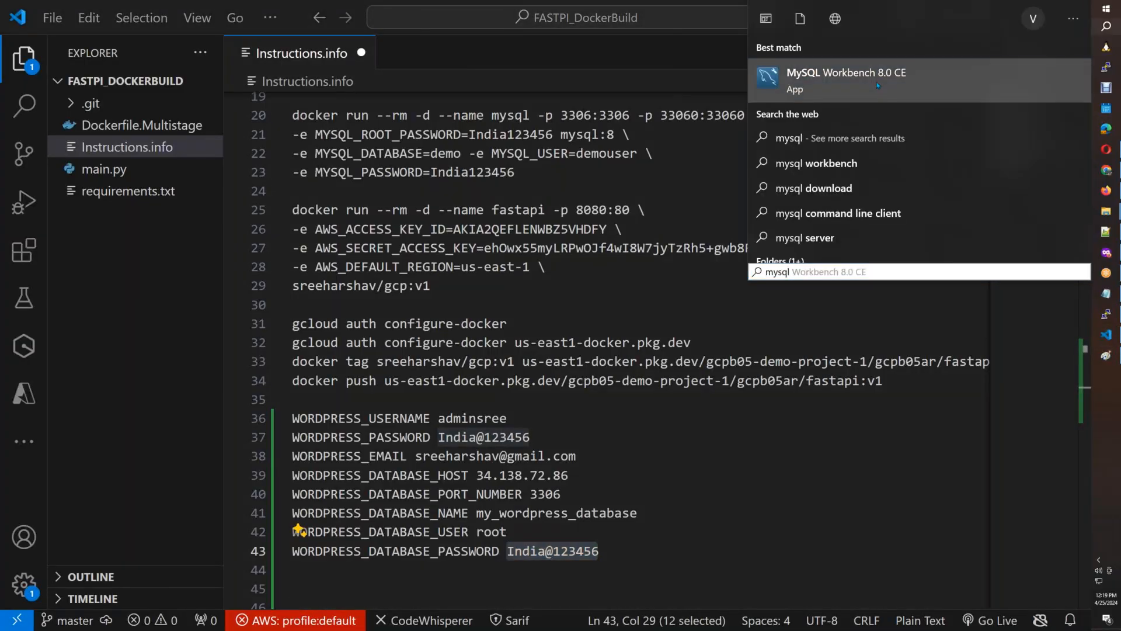
click(877, 85)
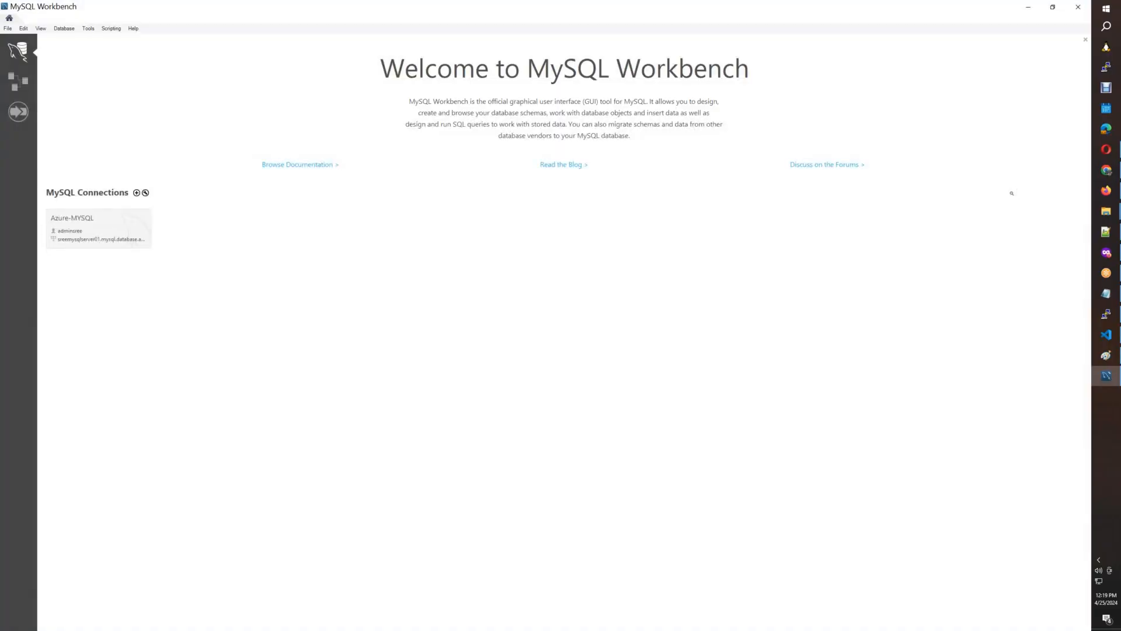
right_click(135, 234)
click(175, 252)
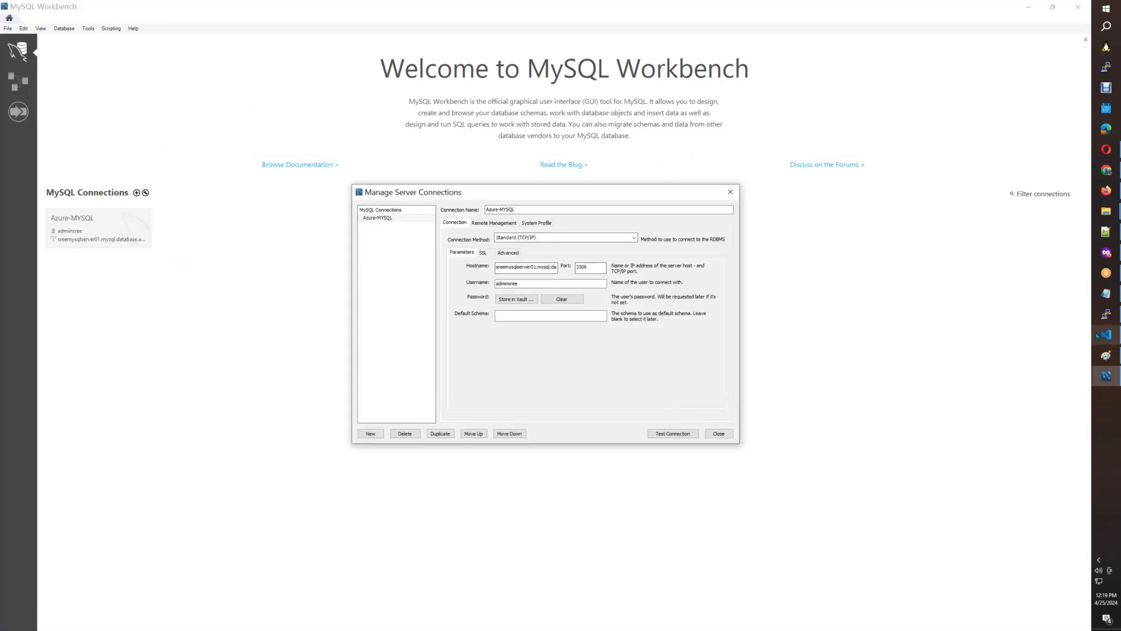
Set the Azure-MYSQL connection's hostname to 34.138.72.86, copied from the database host in Instructions.info, and its username to root.
click(1106, 293)
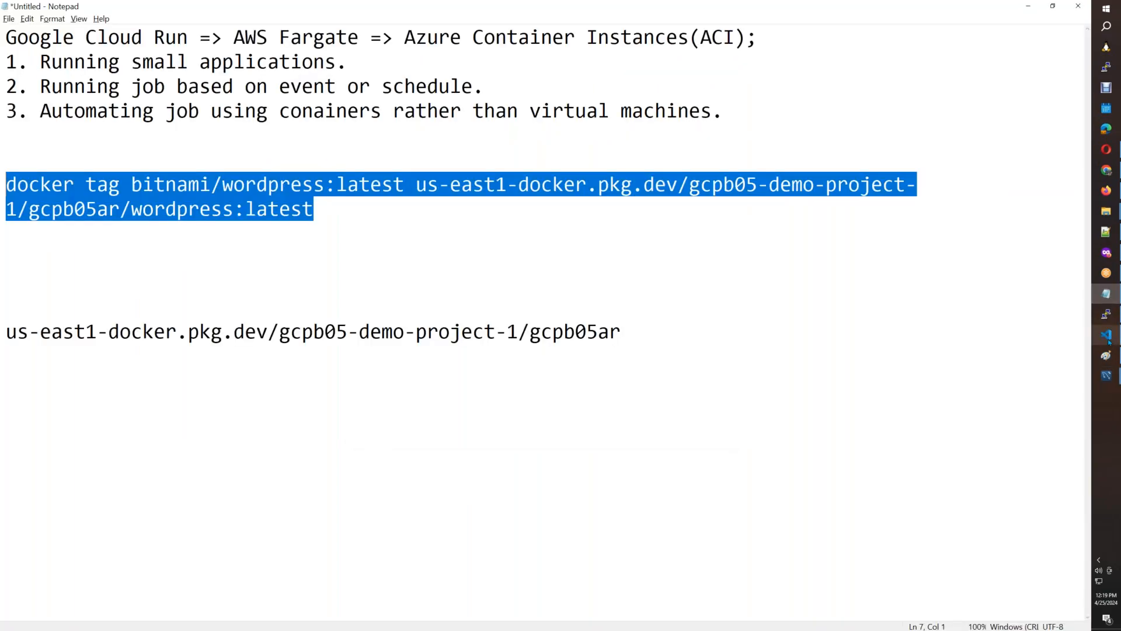
click(1106, 334)
drag(568, 475, 476, 475)
key(ctrl+c)
key(alt+Tab)
key(alt+Tab)
click(1106, 376)
click(1043, 407)
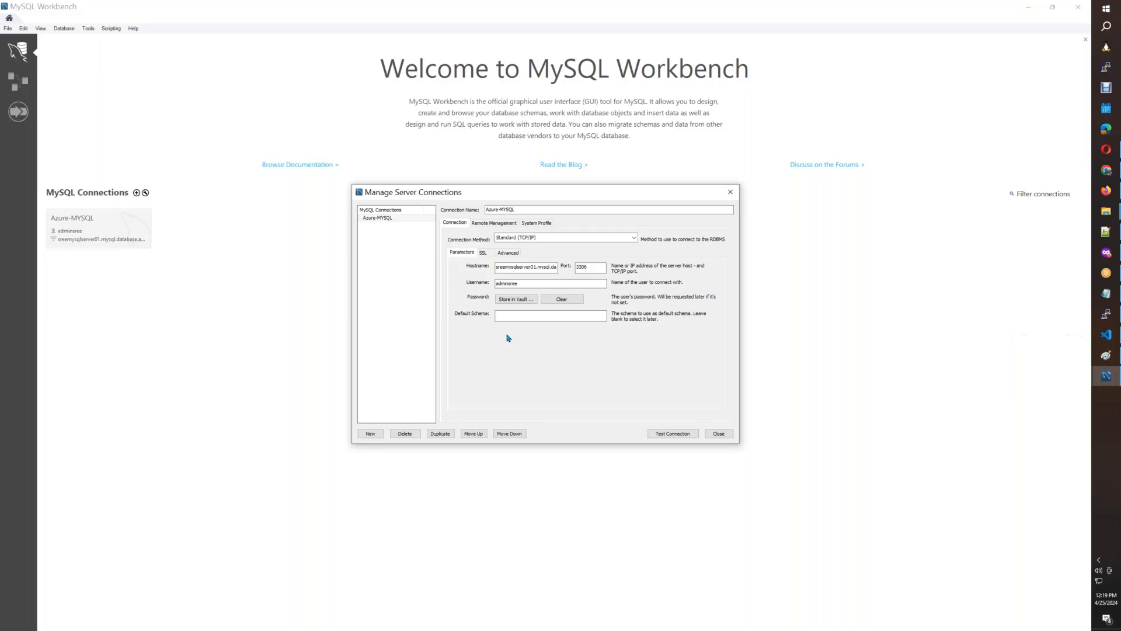
triple_click(533, 266)
key(ctrl+v)
drag(529, 283, 461, 283)
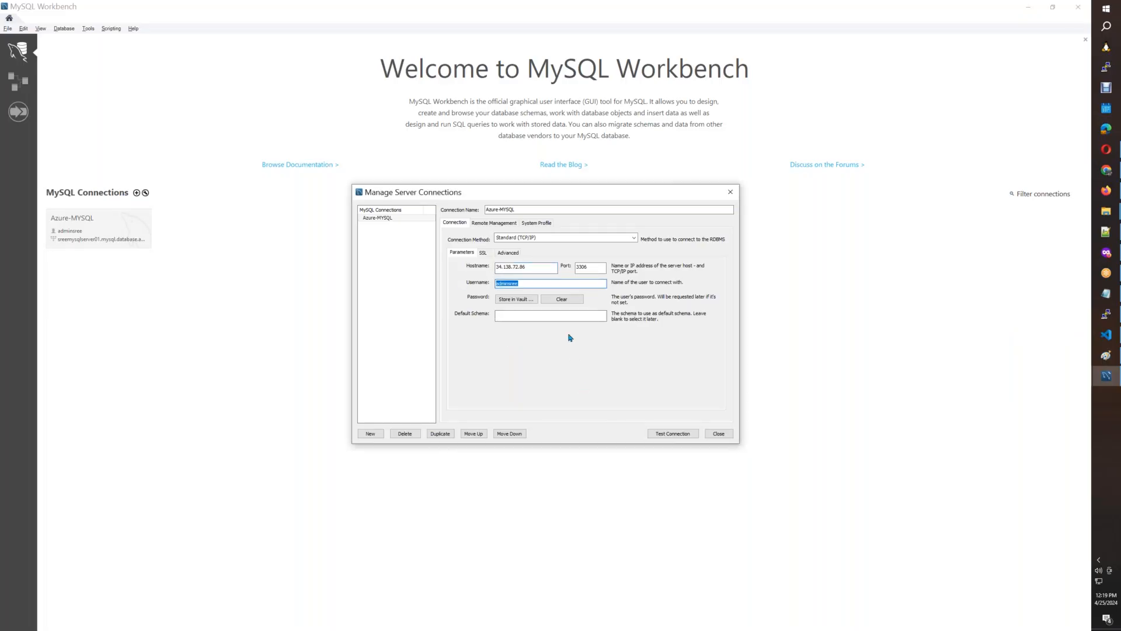
text(root)
key(Tab)
Test the Azure-MYSQL connection, supplying the root password copied from Instructions.info in VS Code.
click(660, 434)
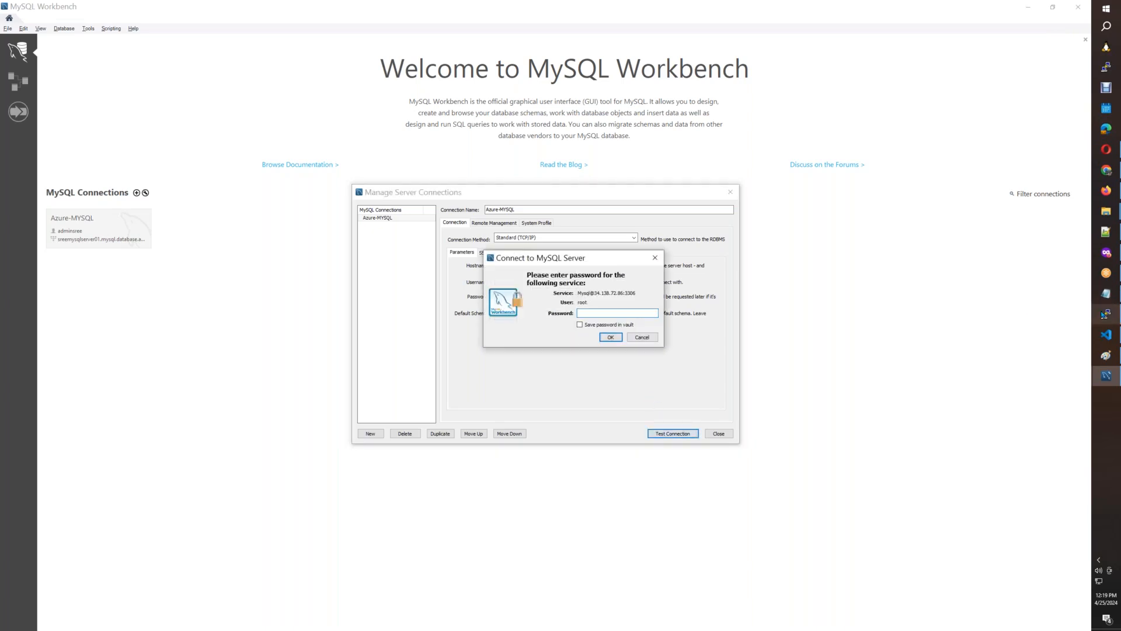
mouse_move(1106, 334)
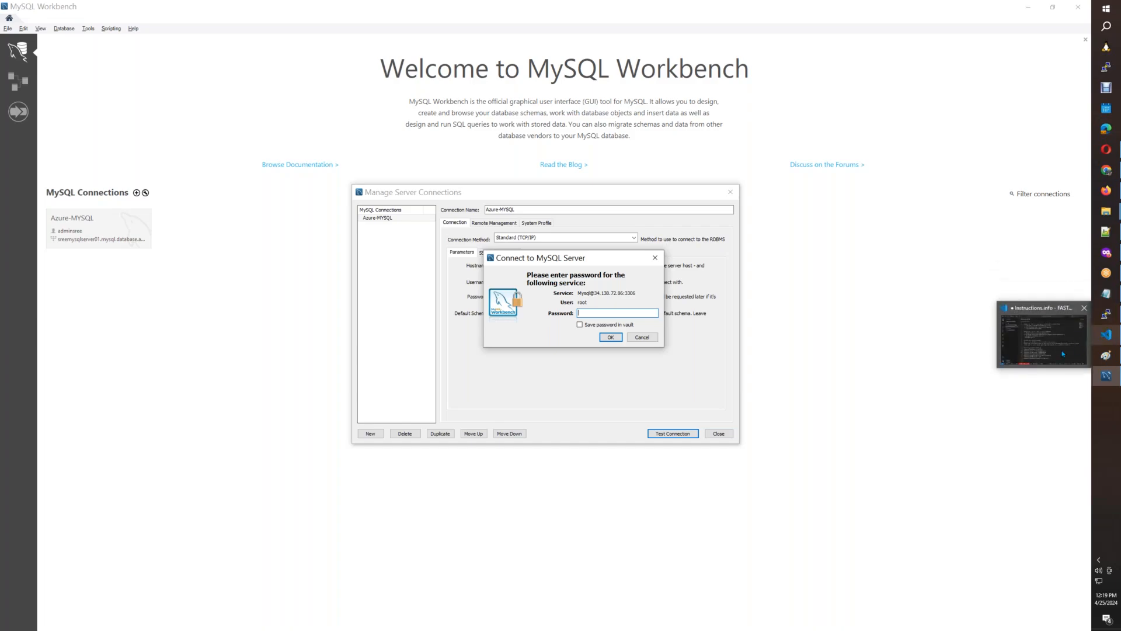
click(1063, 353)
drag(529, 437, 439, 439)
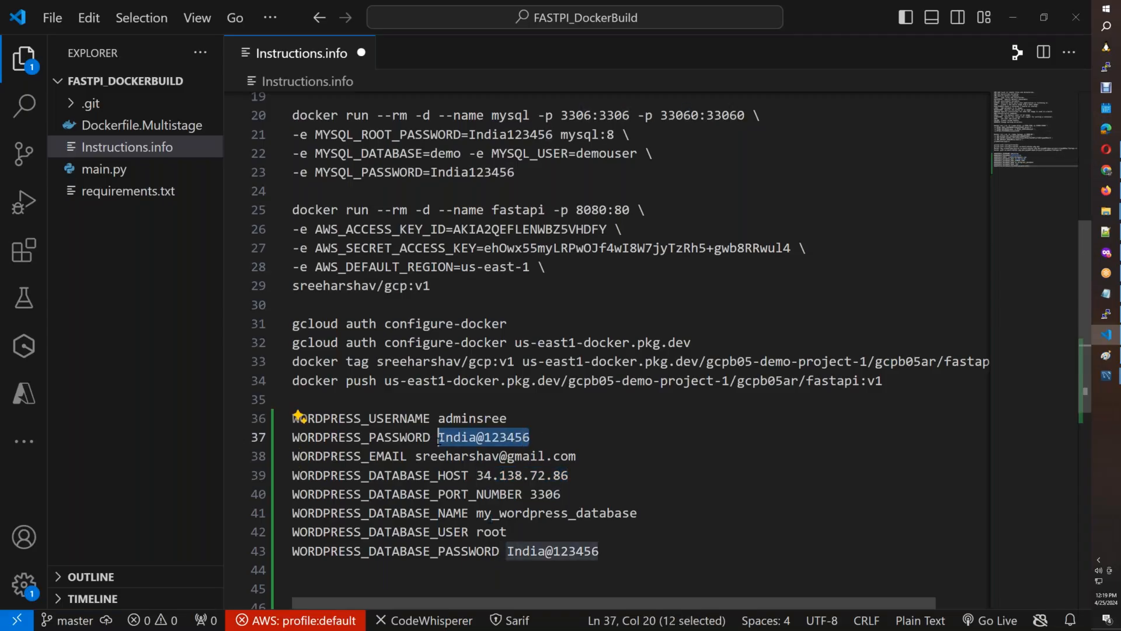
key(ctrl+c)
key(alt+Tab)
key(ctrl+v)
click(610, 338)
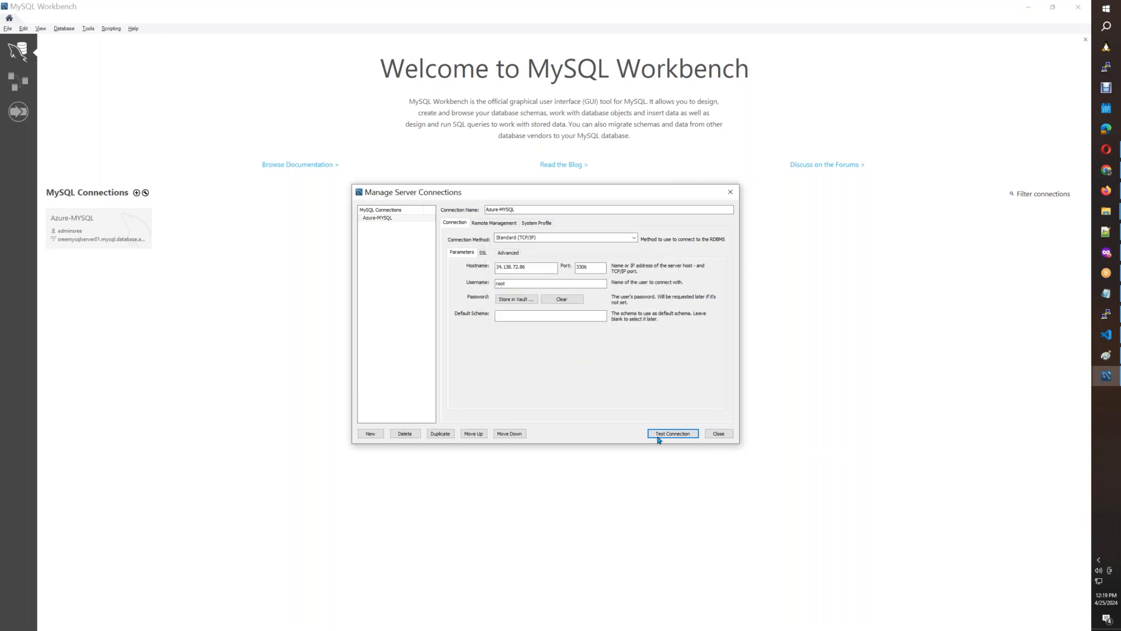
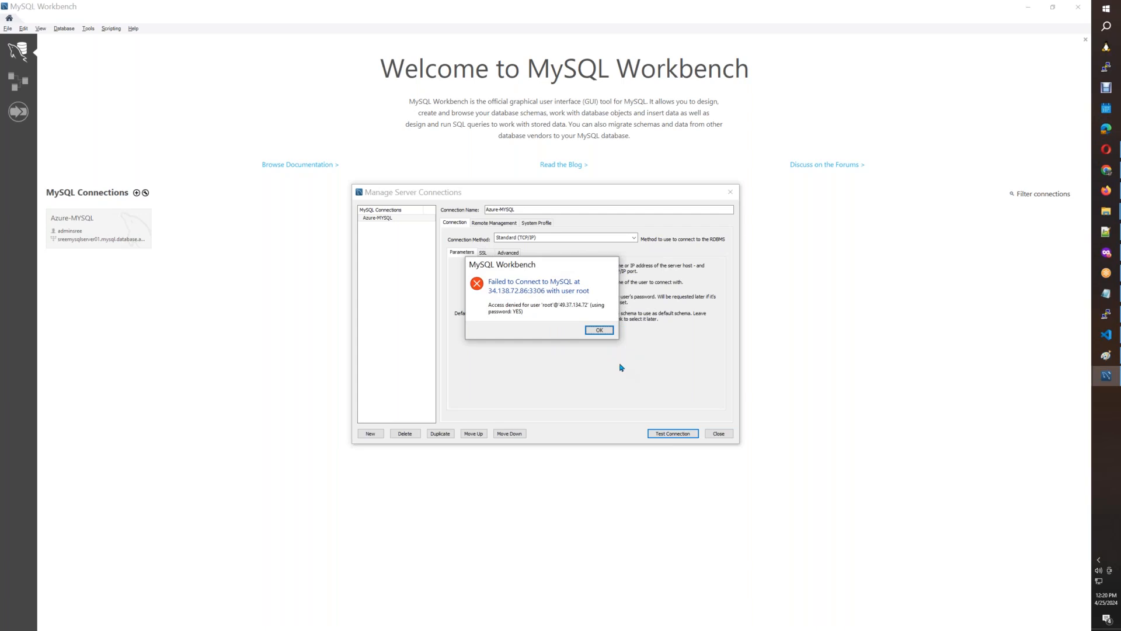
Dismiss the failed connection test and, in the docker-host terminal, stop following the logs and open a bash shell in the mysql container.
click(600, 330)
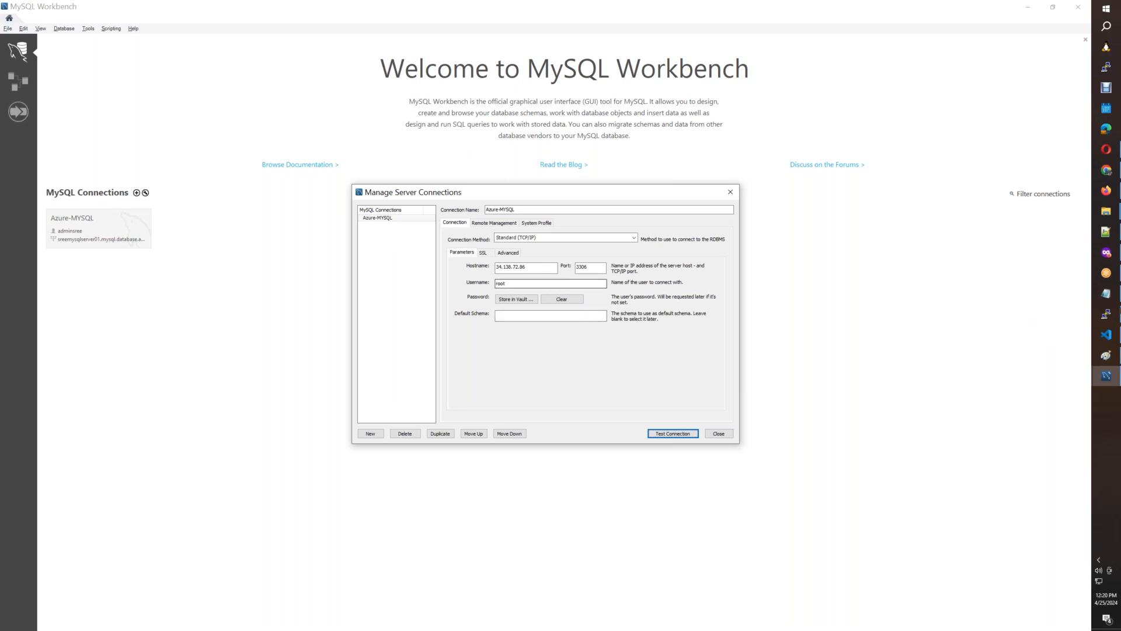
mouse_move(1106, 314)
click(1051, 319)
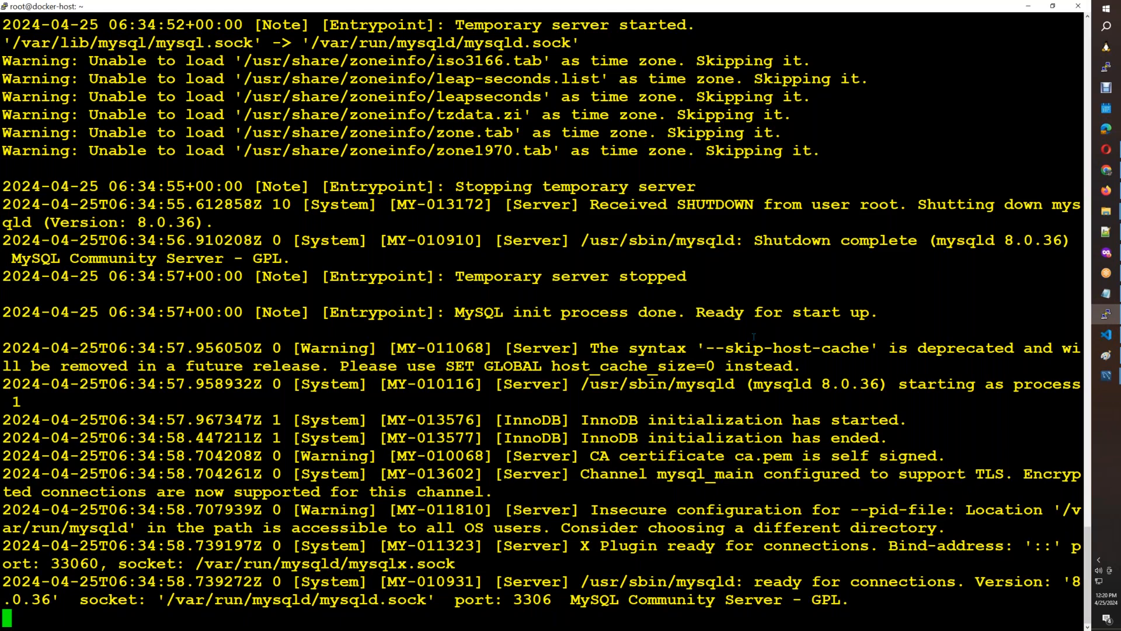
key(ctrl+c)
text(dop)
key(BackSpace)
key(BackSpace)
key(BackSpace)
text(docker)
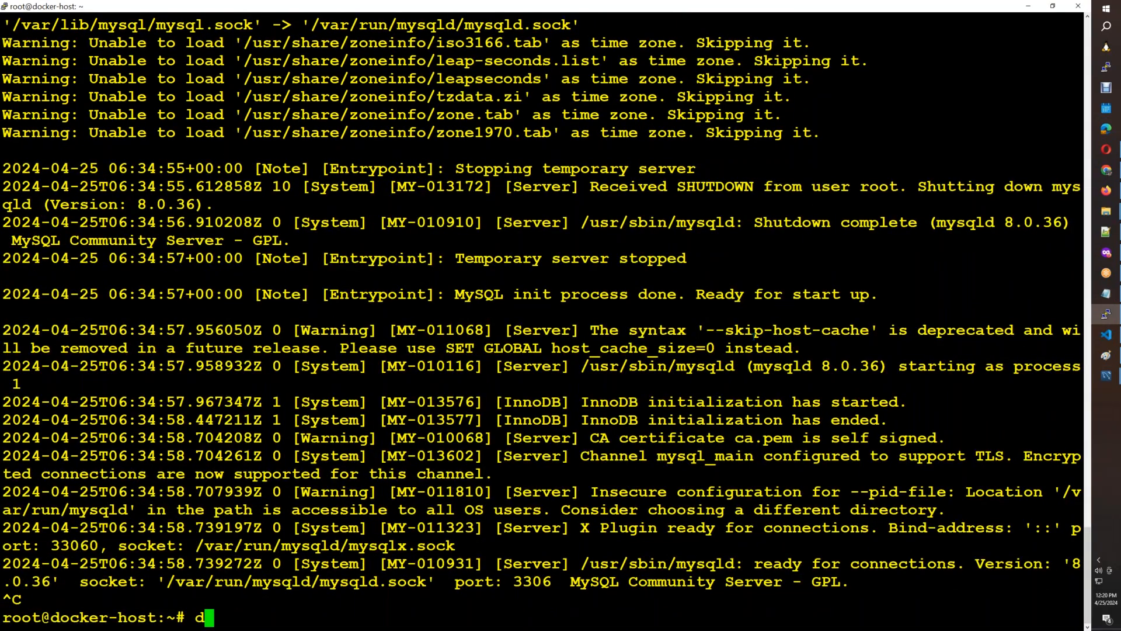
text( exec -it )
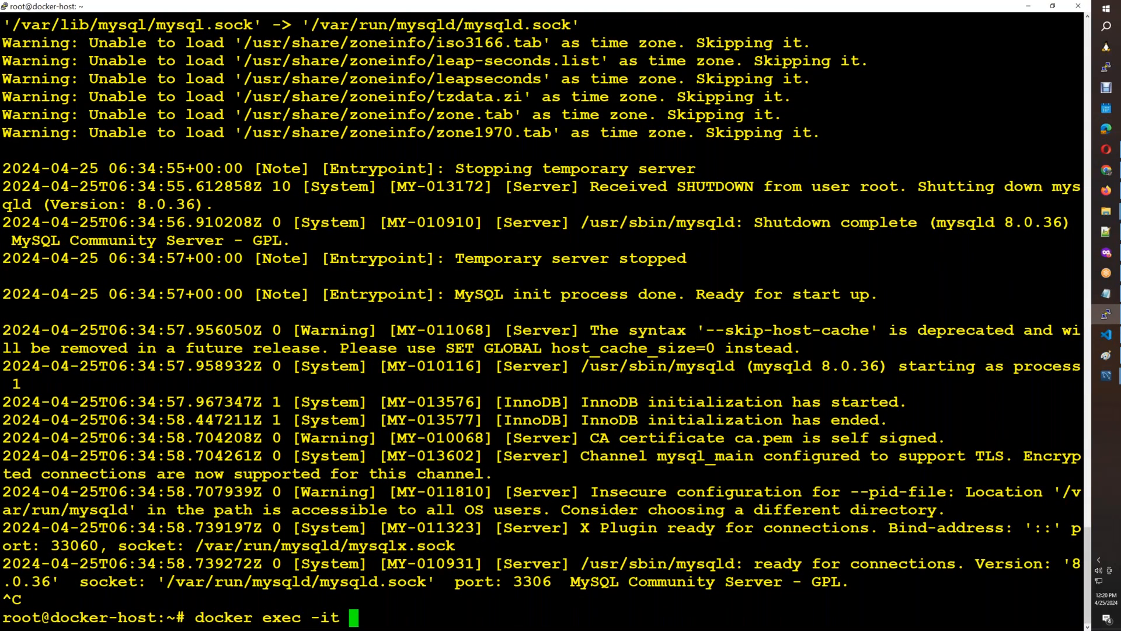
text(mysql bash)
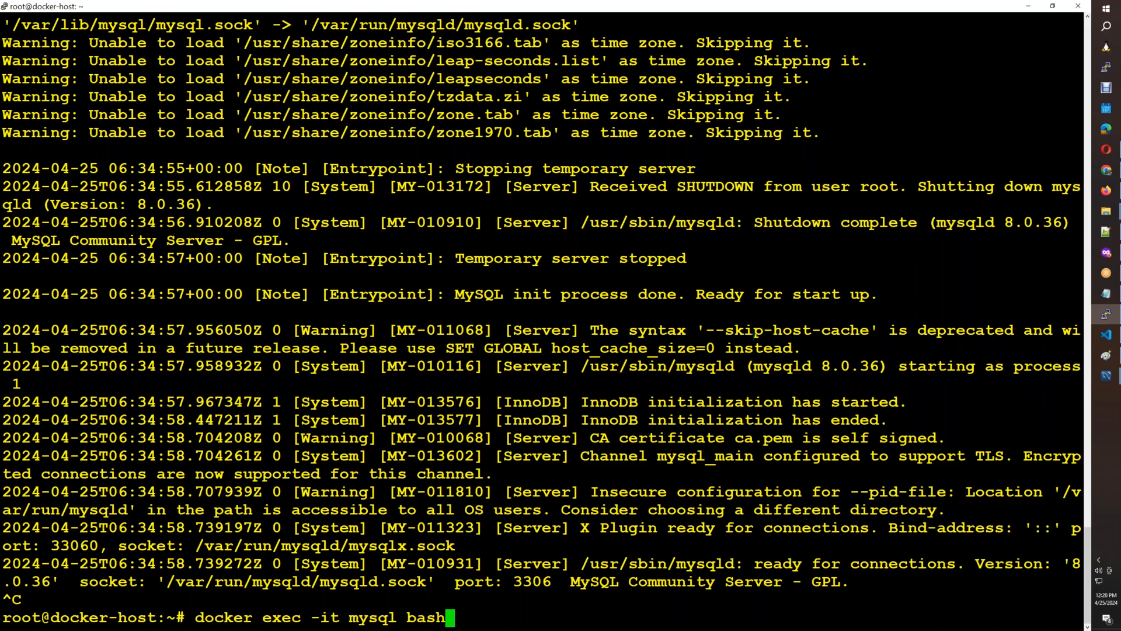
key(Return)
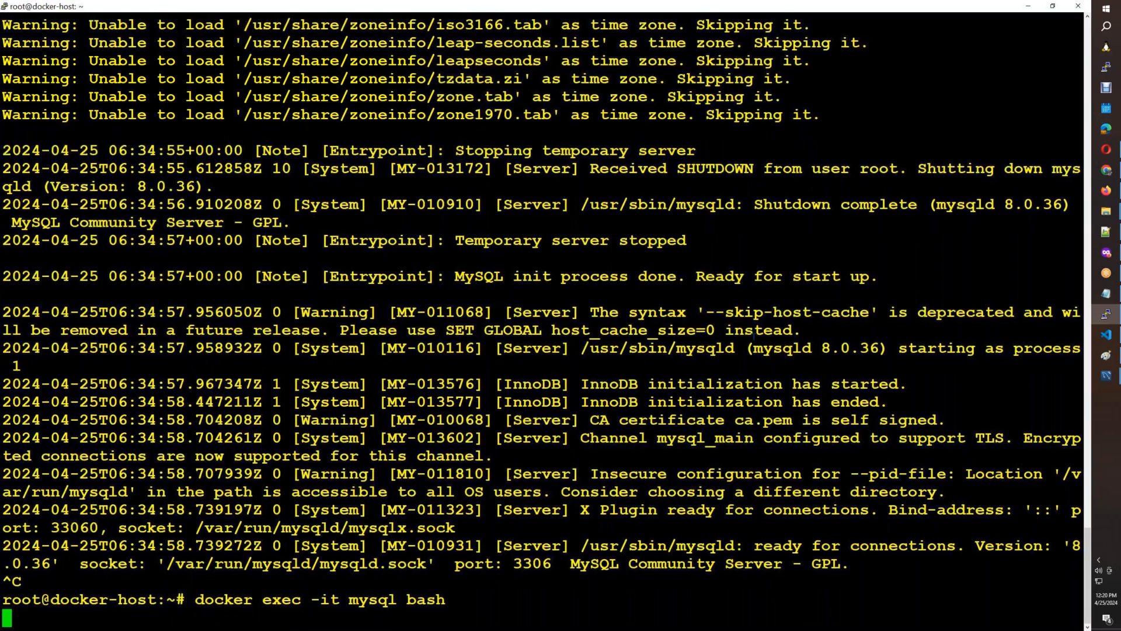
Try to log in to the MySQL client as root, supplying the root password.
text(mysql -u root -p)
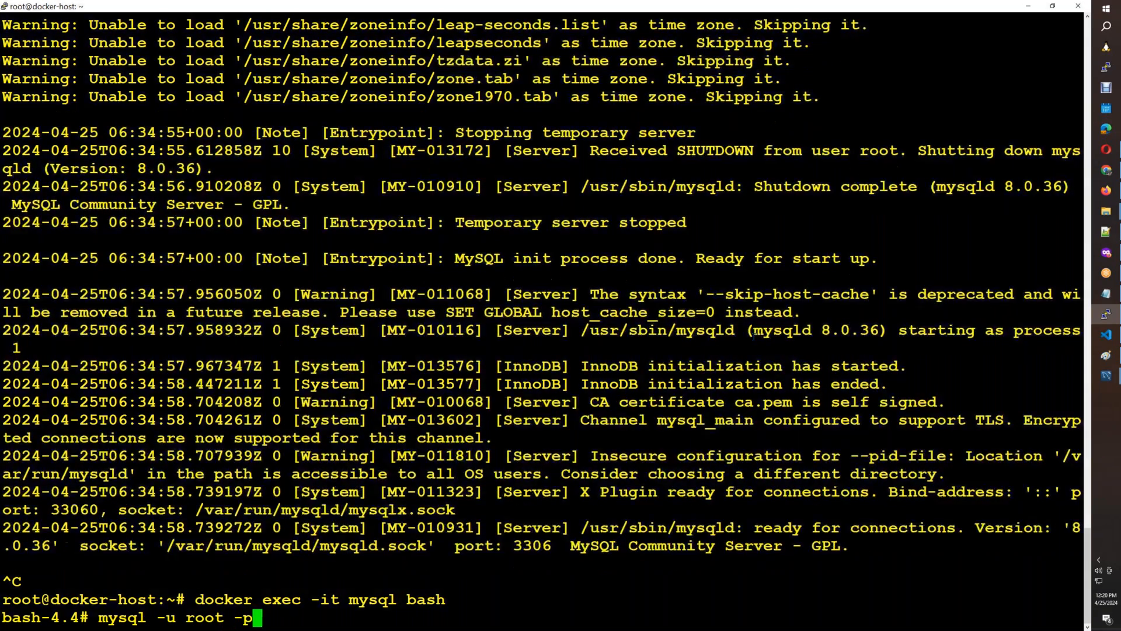
key(Return)
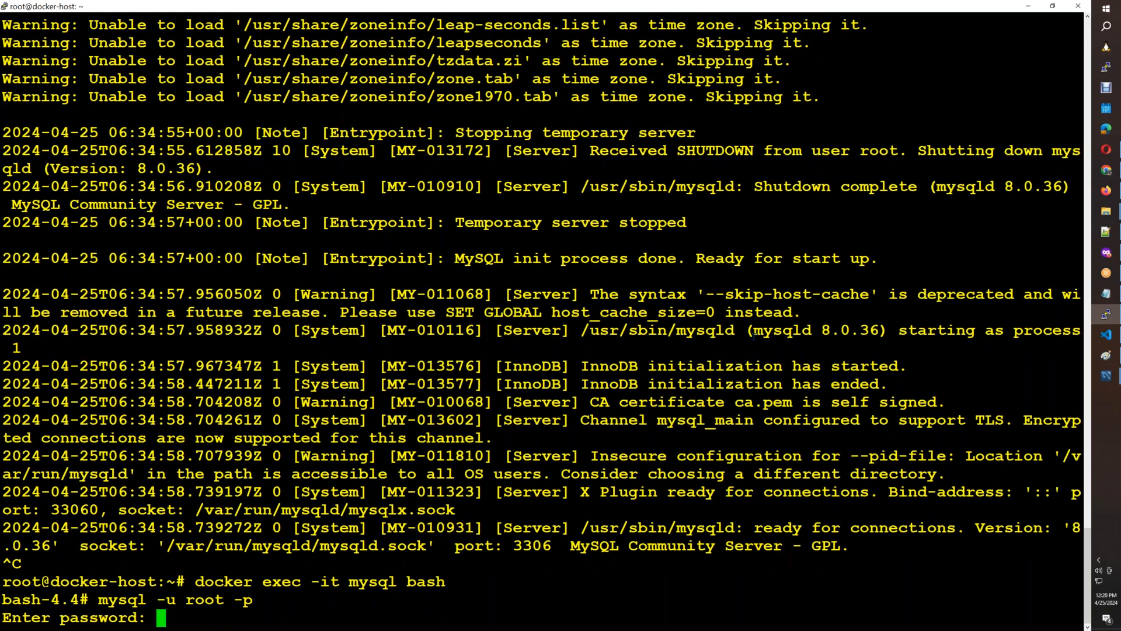
key(Return)
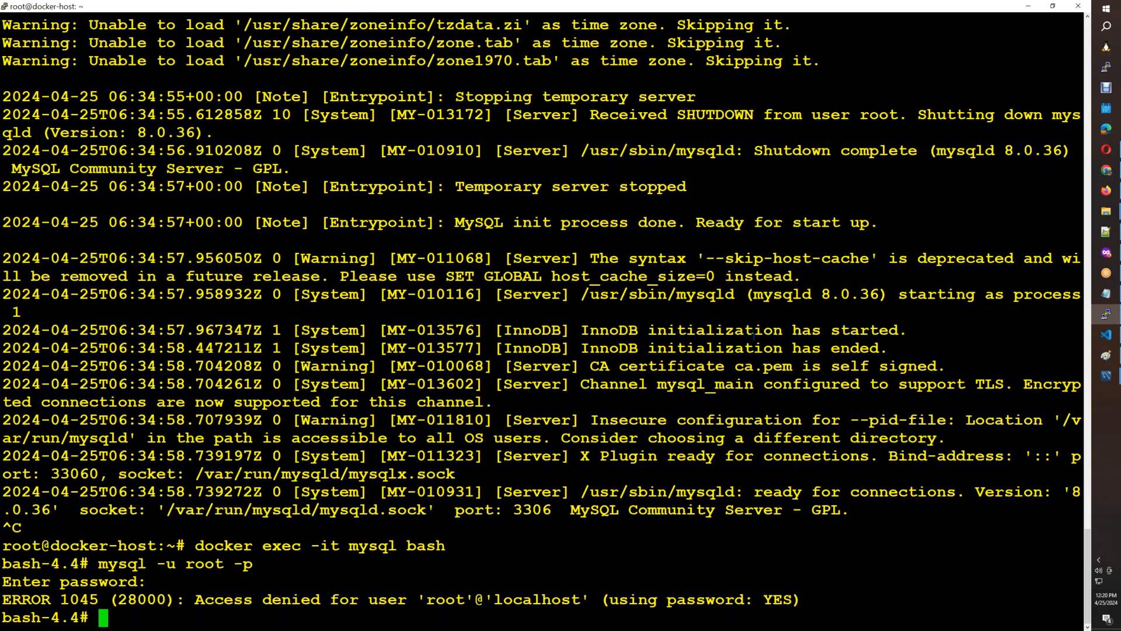
Try to start the MySQL client without a username or password.
key(Up)
key(BackSpace)
key(BackSpace)
key(BackSpace)
key(BackSpace)
key(BackSpace)
key(BackSpace)
key(BackSpace)
key(BackSpace)
key(BackSpace)
key(BackSpace)
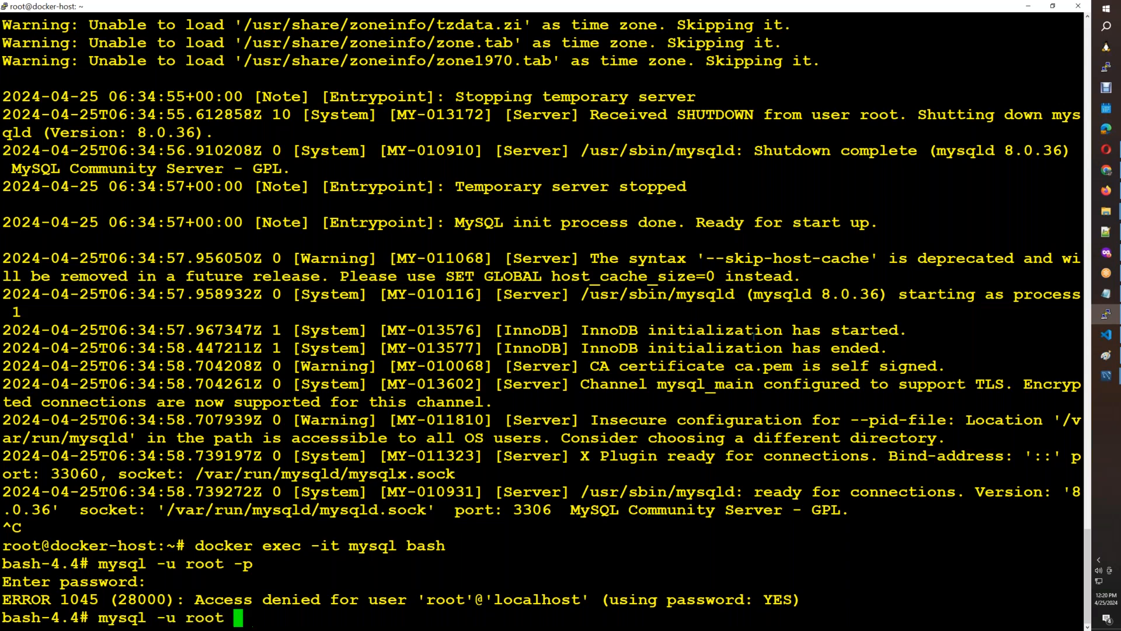
key(BackSpace)
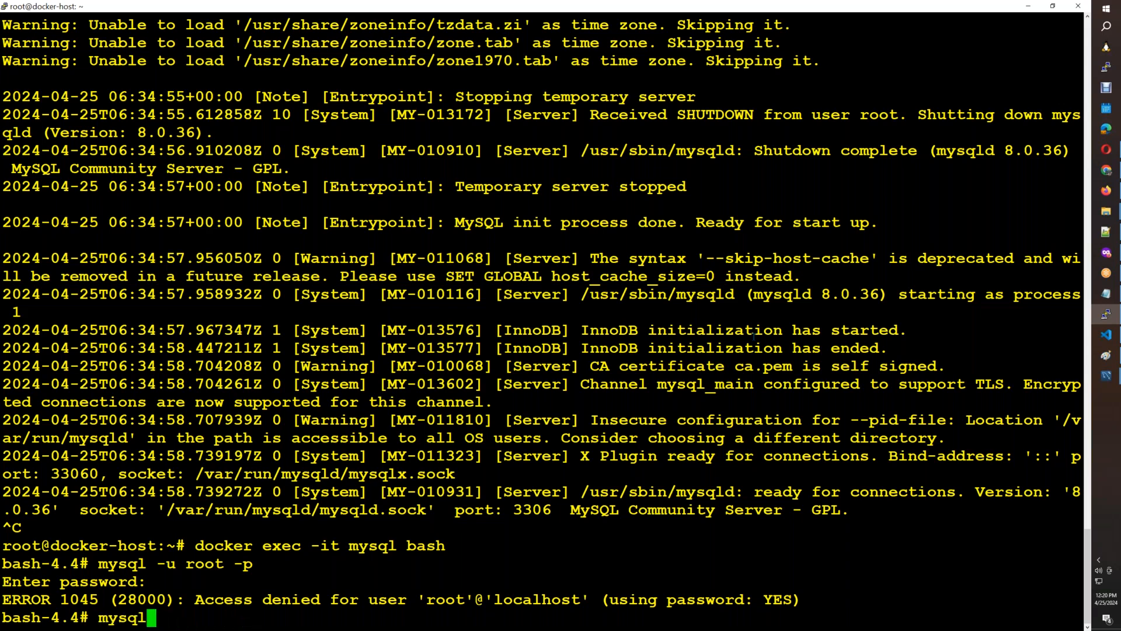
key(Return)
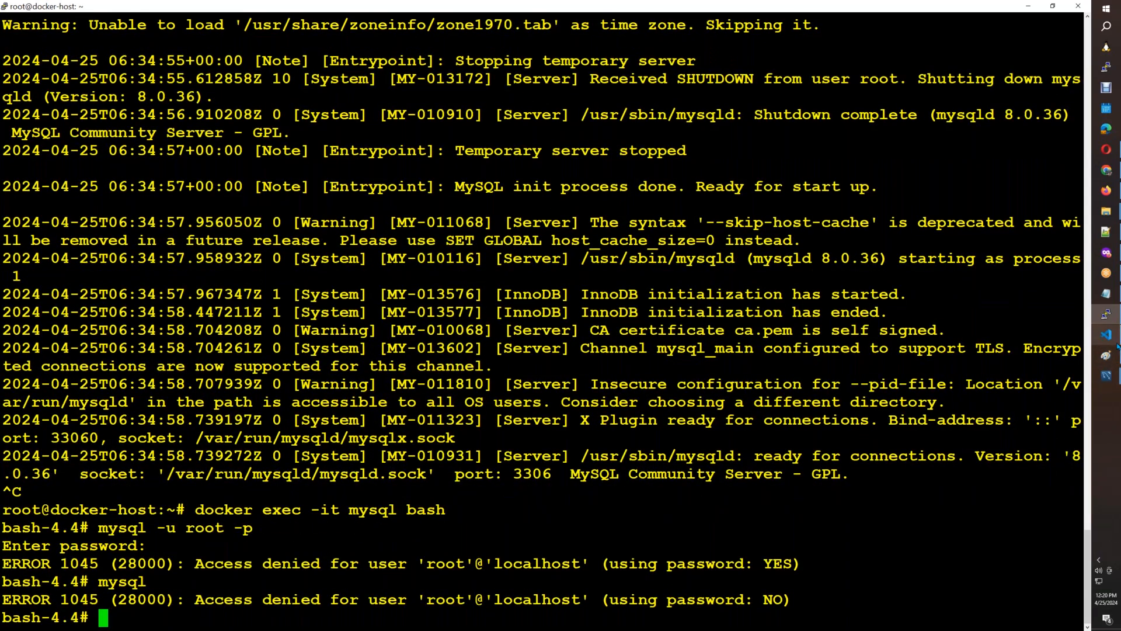
Switch to VS Code and examine the root password, database and user variables in the mysql docker run command of Instructions.info.
mouse_move(1117, 345)
click(1064, 355)
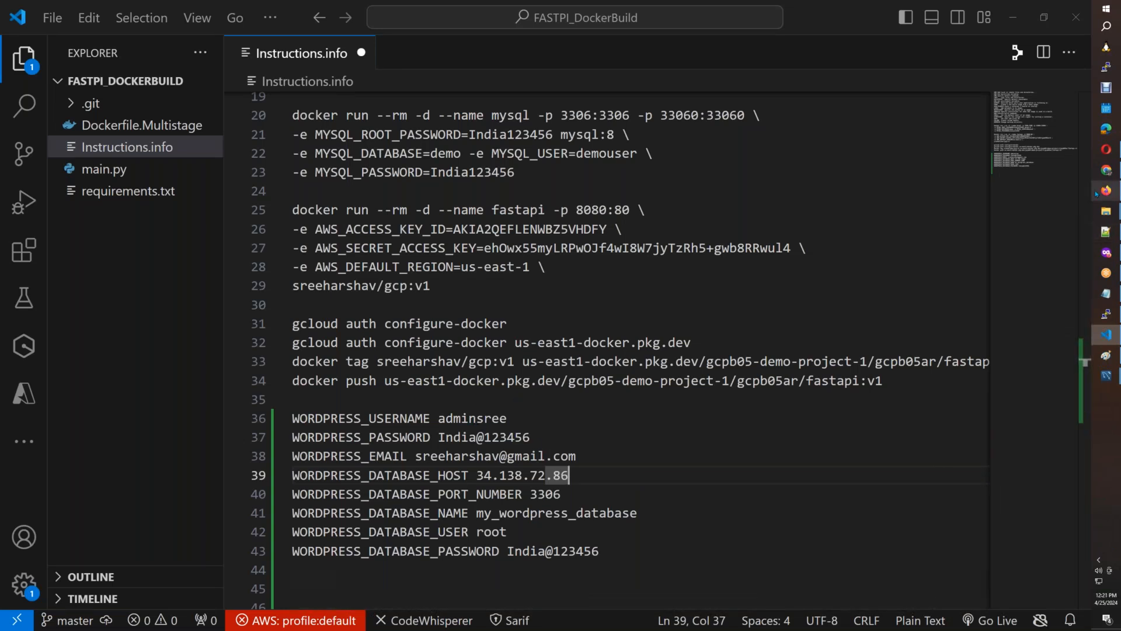
click(1097, 192)
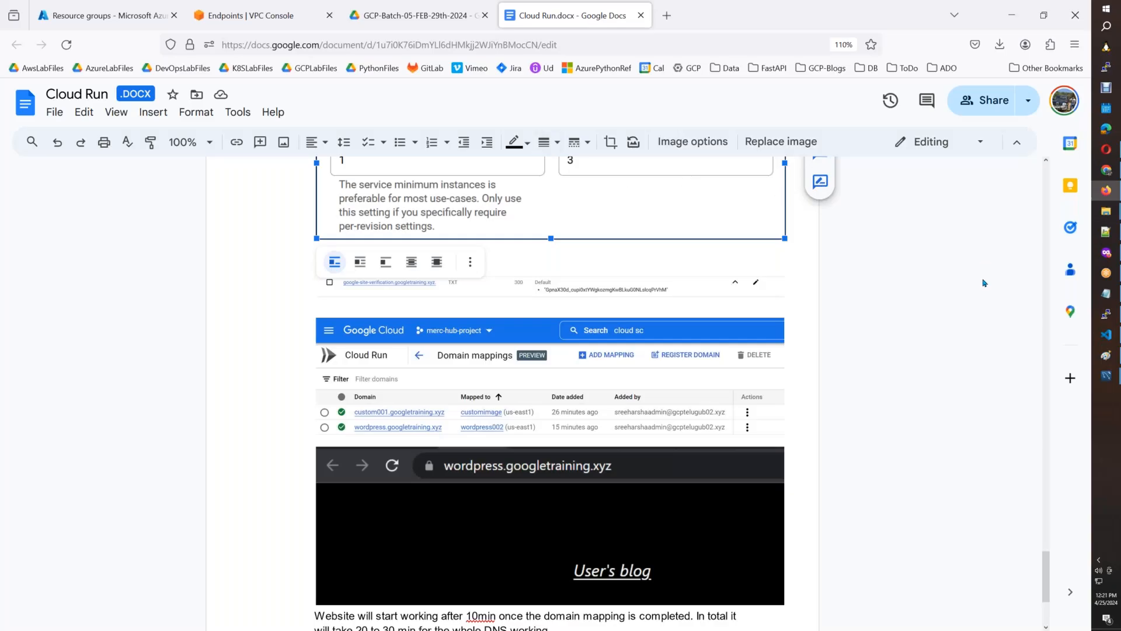
click(1098, 336)
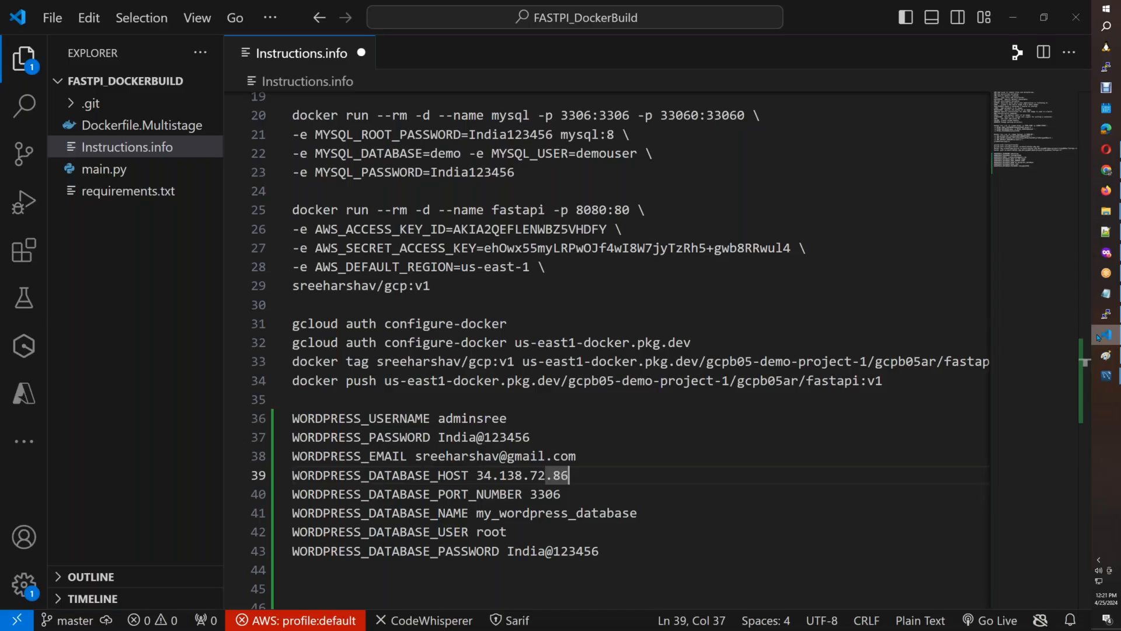
click(544, 173)
drag(544, 172, 268, 140)
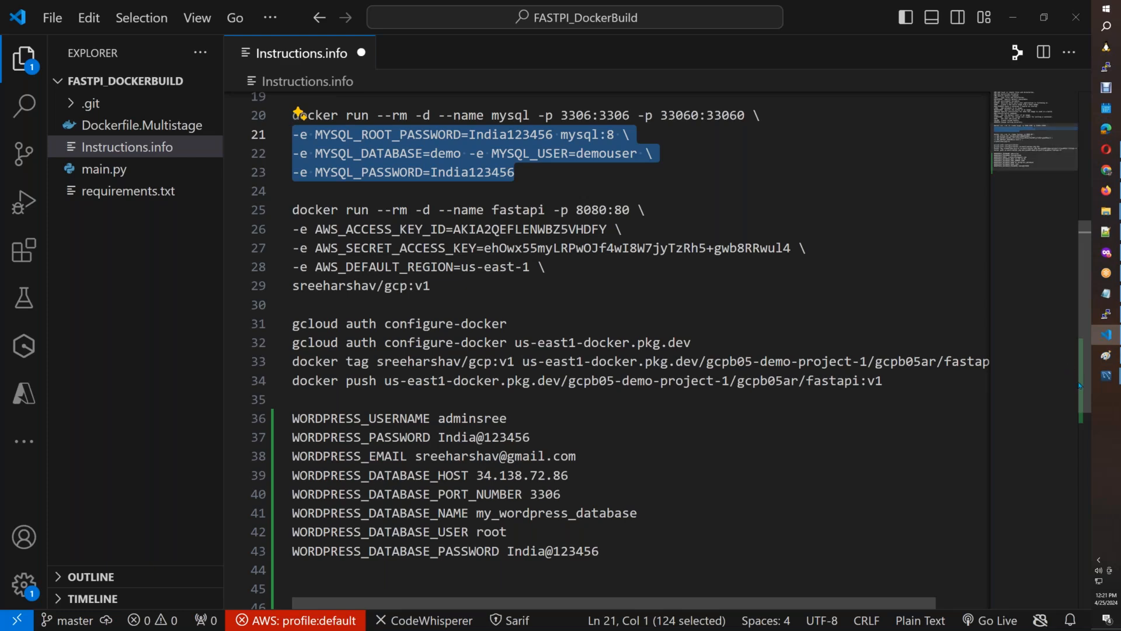
drag(1085, 380, 993, 344)
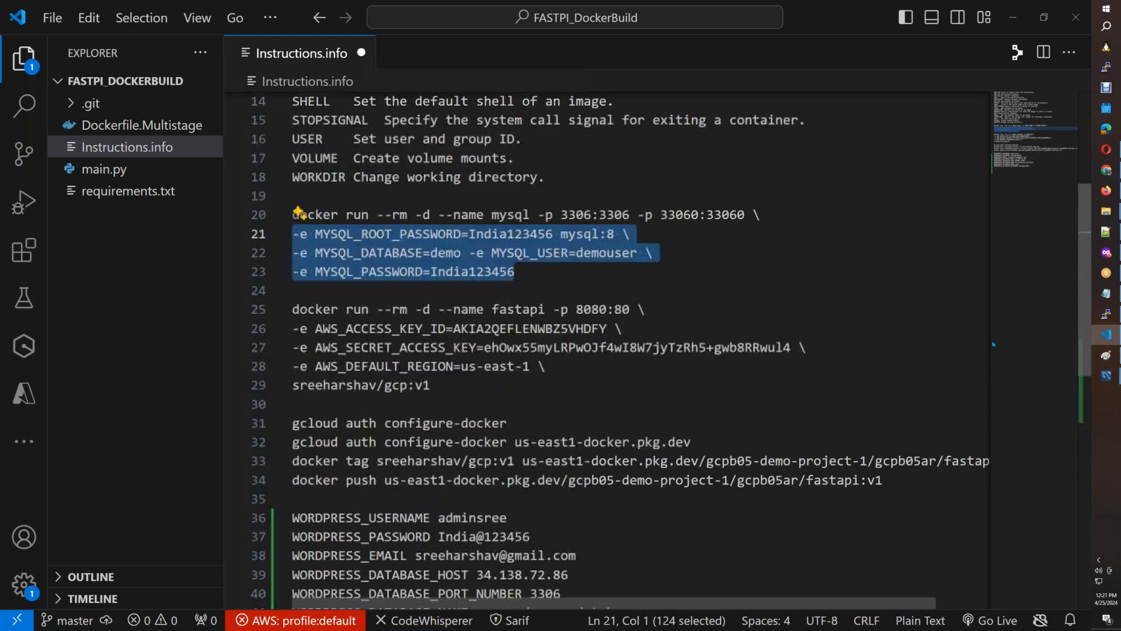
click(548, 282)
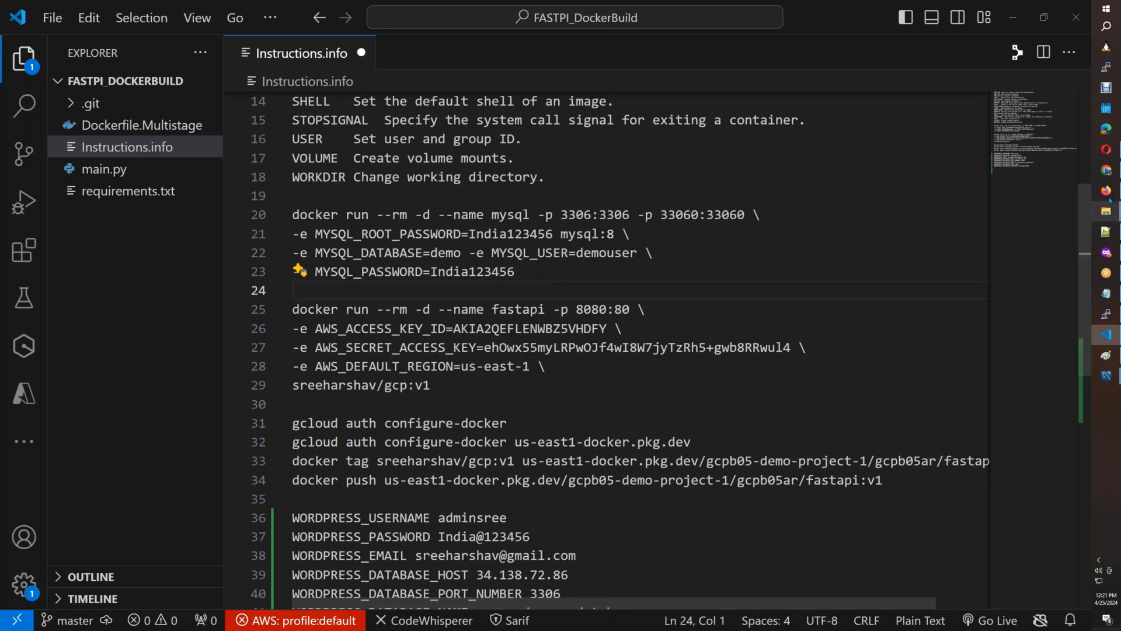
Switch back to Cloud Run and review the final entries in the wordpress service's logs.
click(1106, 253)
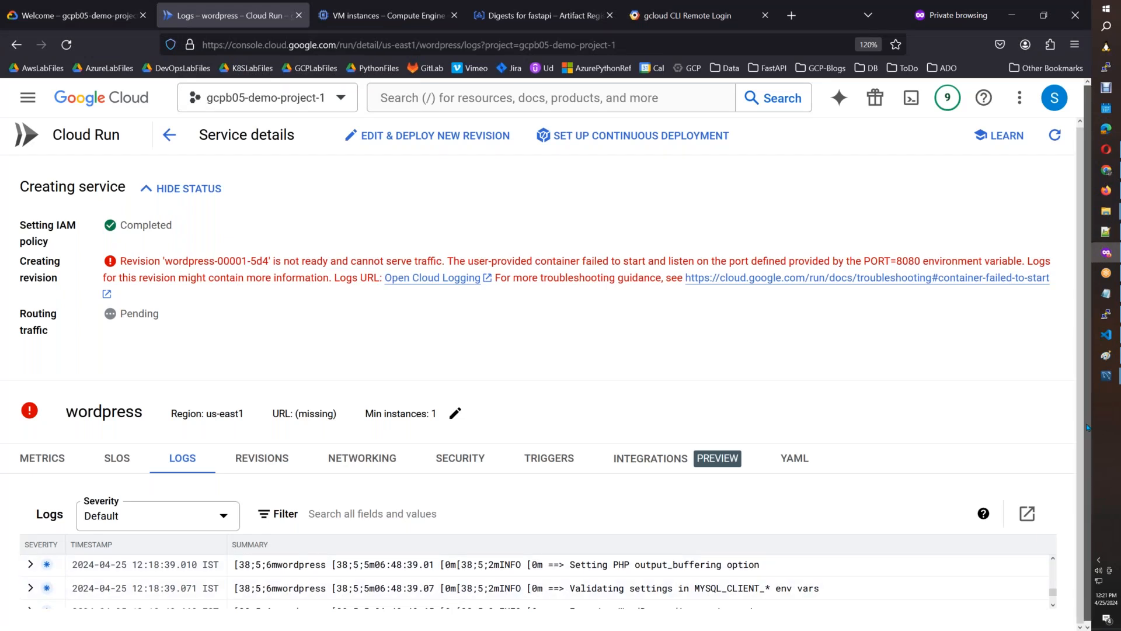
drag(1087, 426, 1084, 467)
drag(1053, 590, 1053, 597)
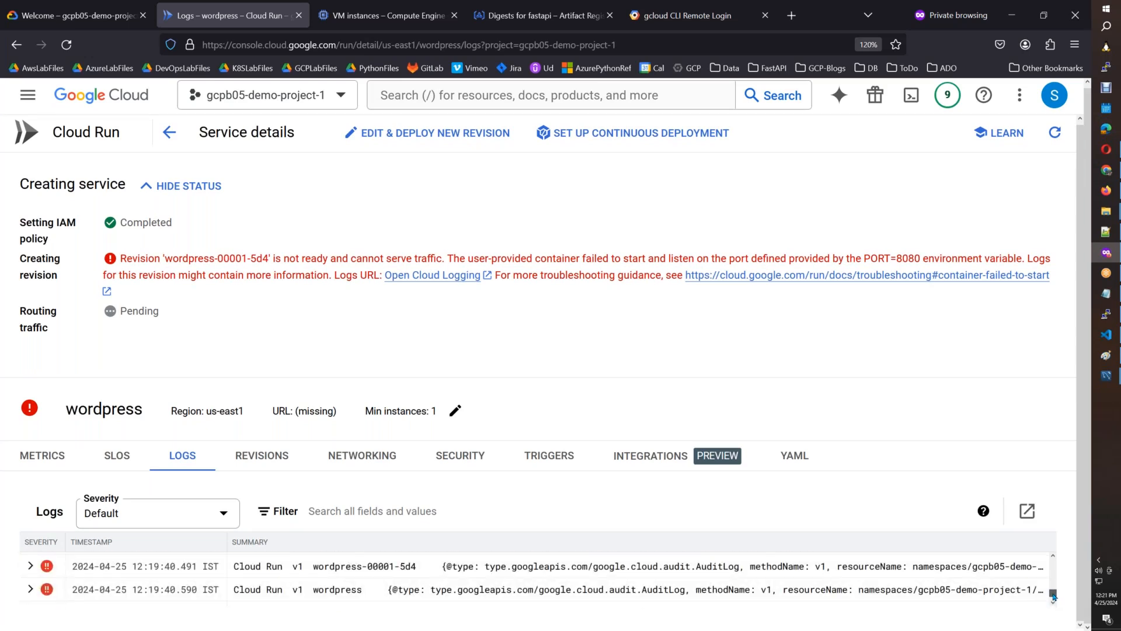
click(172, 135)
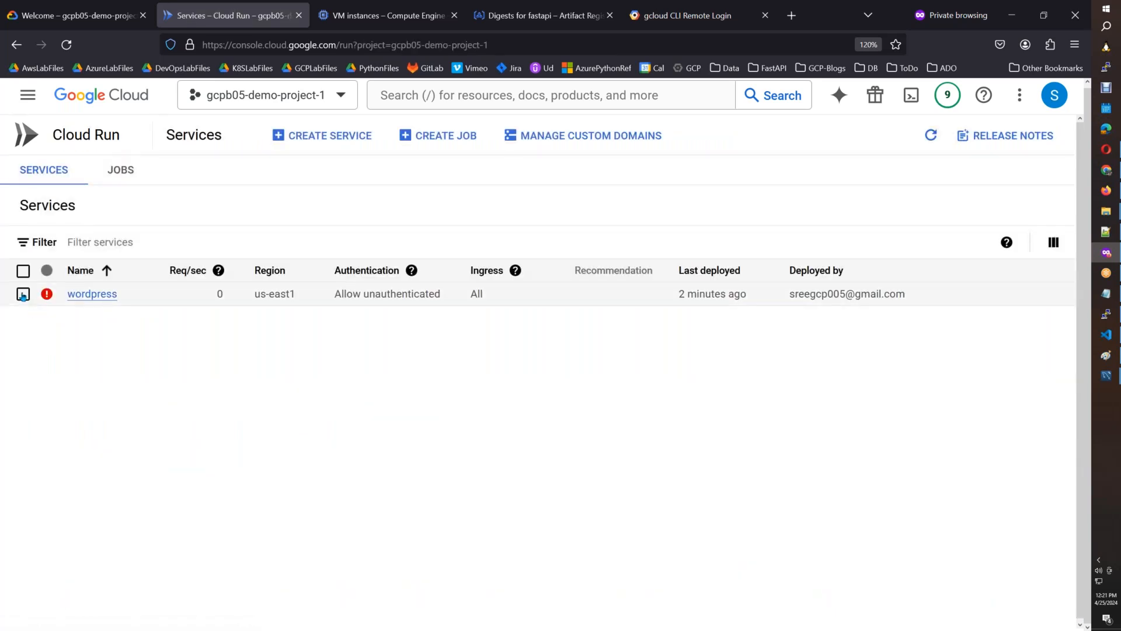
click(23, 294)
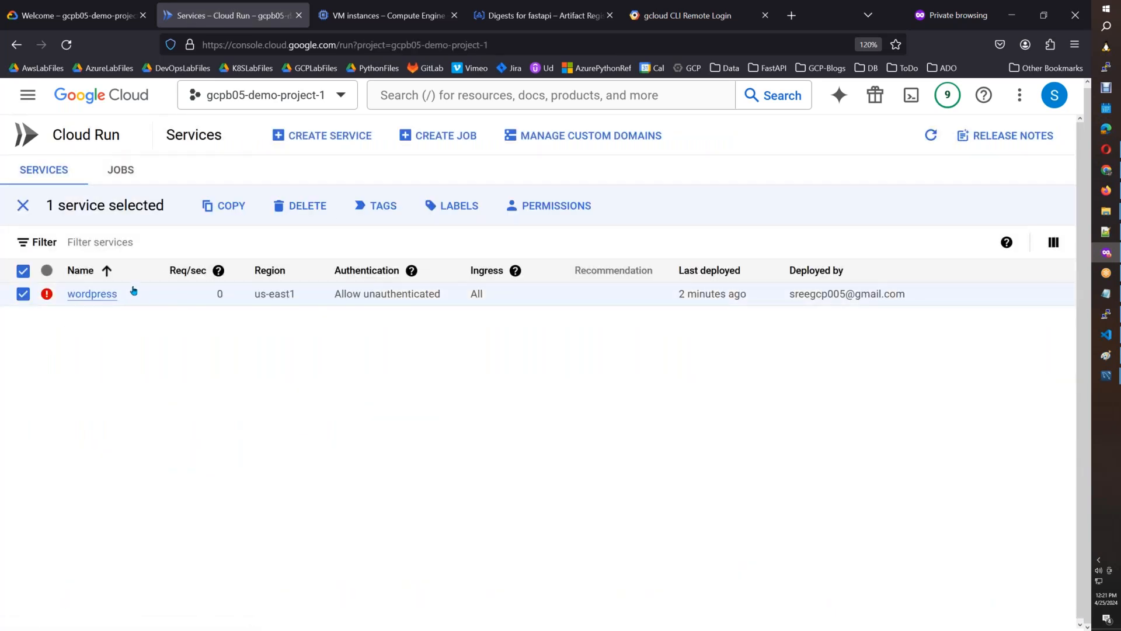
click(299, 205)
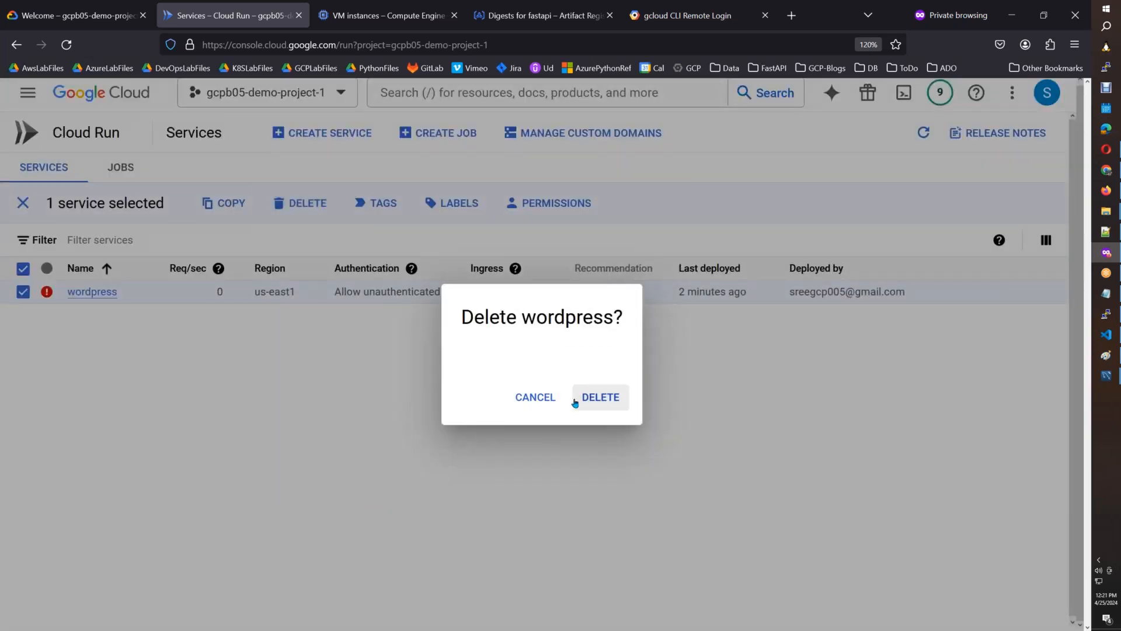
click(535, 397)
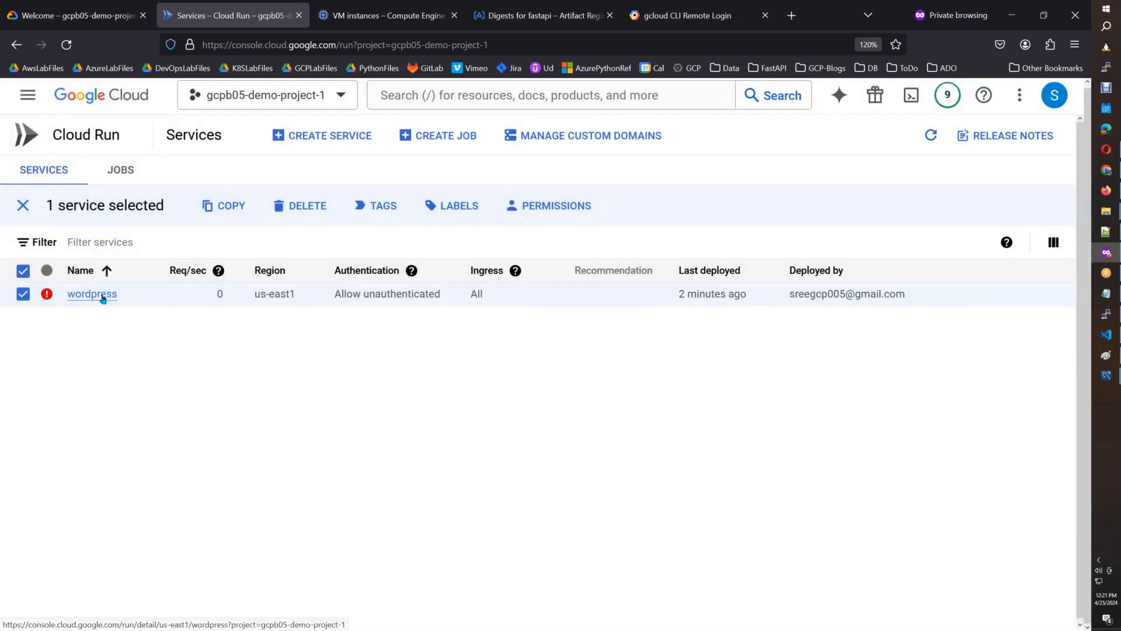
click(102, 299)
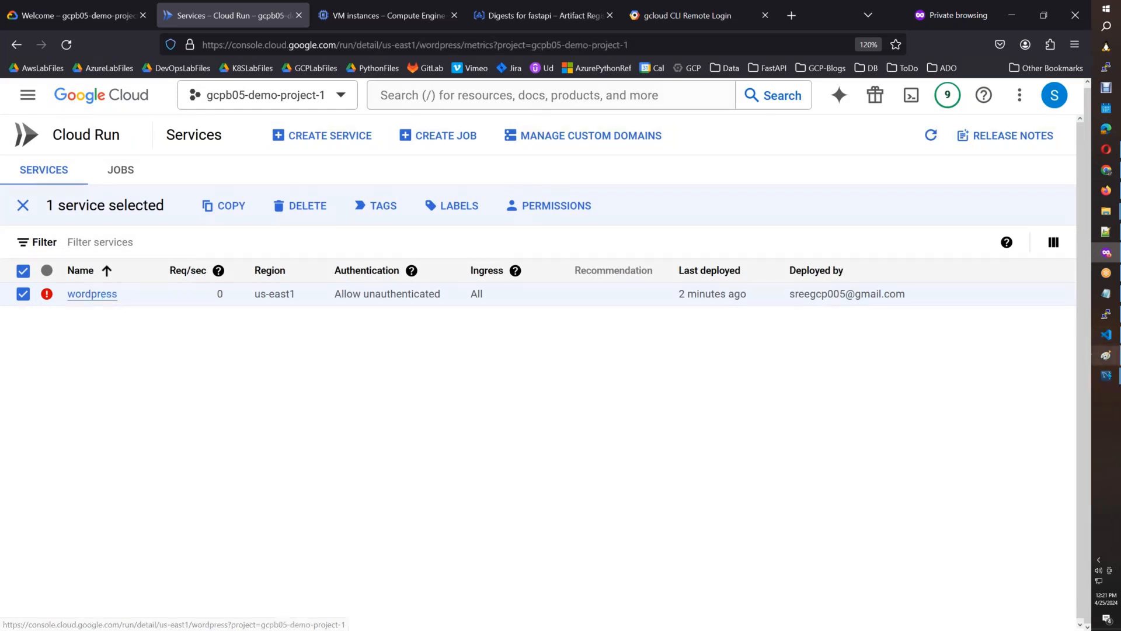
In the docker-host terminal, exit the container's shell and stop the mysql container.
mouse_move(1107, 317)
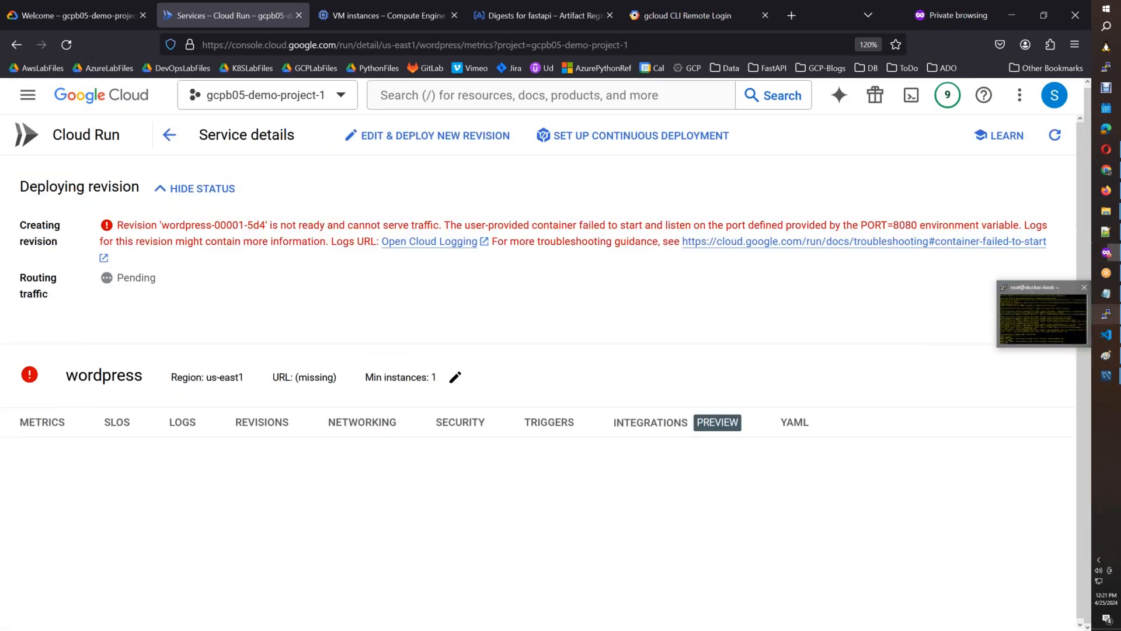
click(1044, 317)
text(exit)
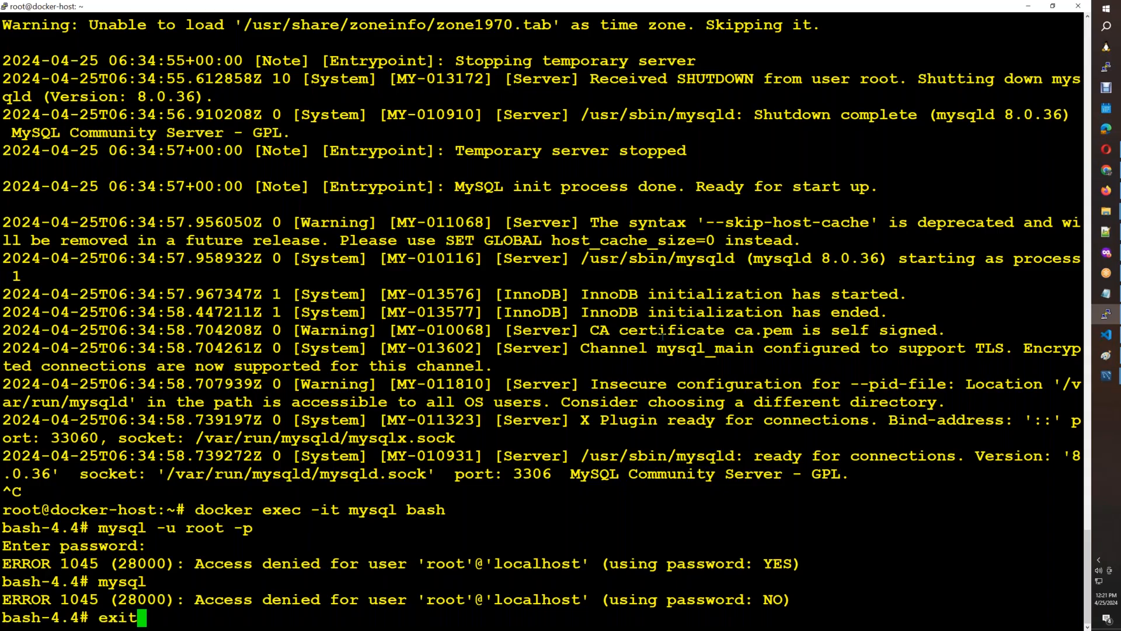
key(Return)
text(docker stop mysql)
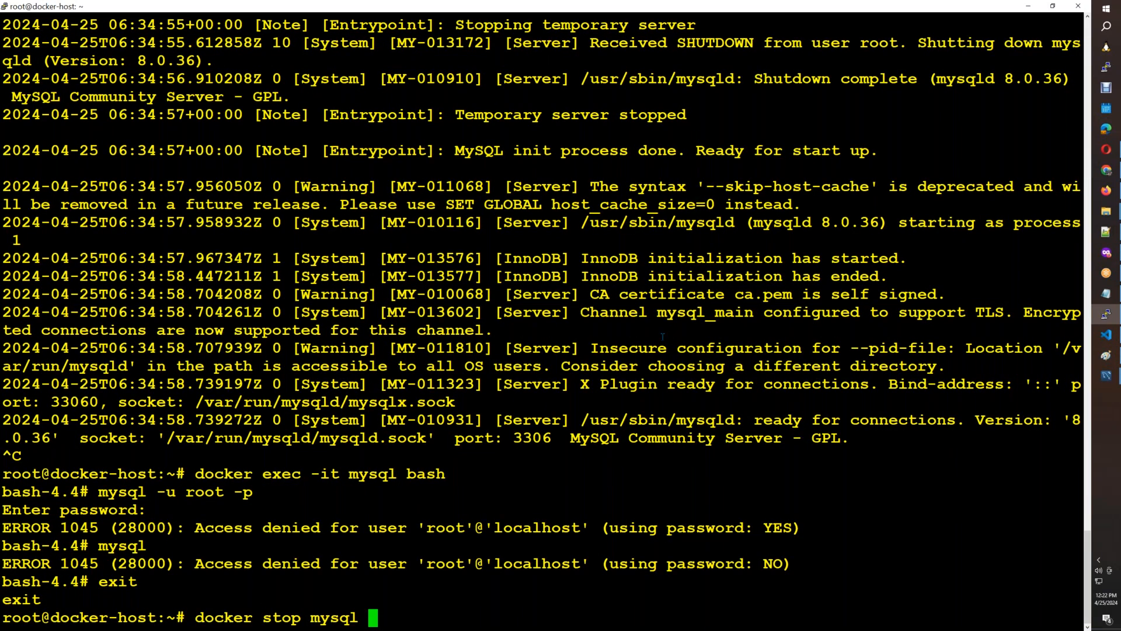
key(Return)
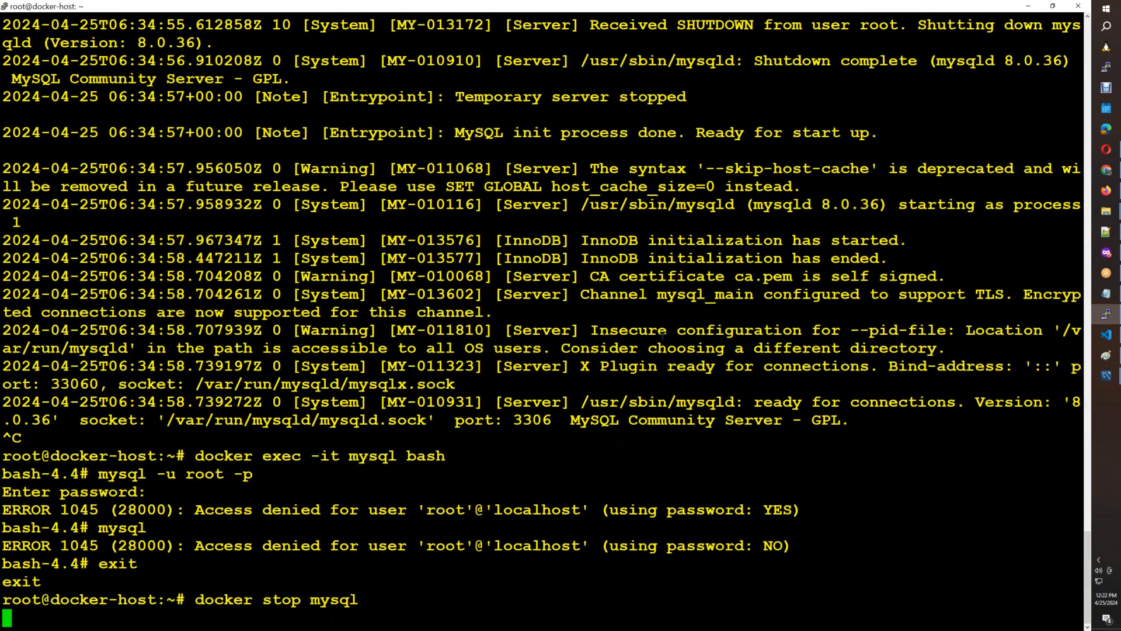
key(Return)
key(Return)
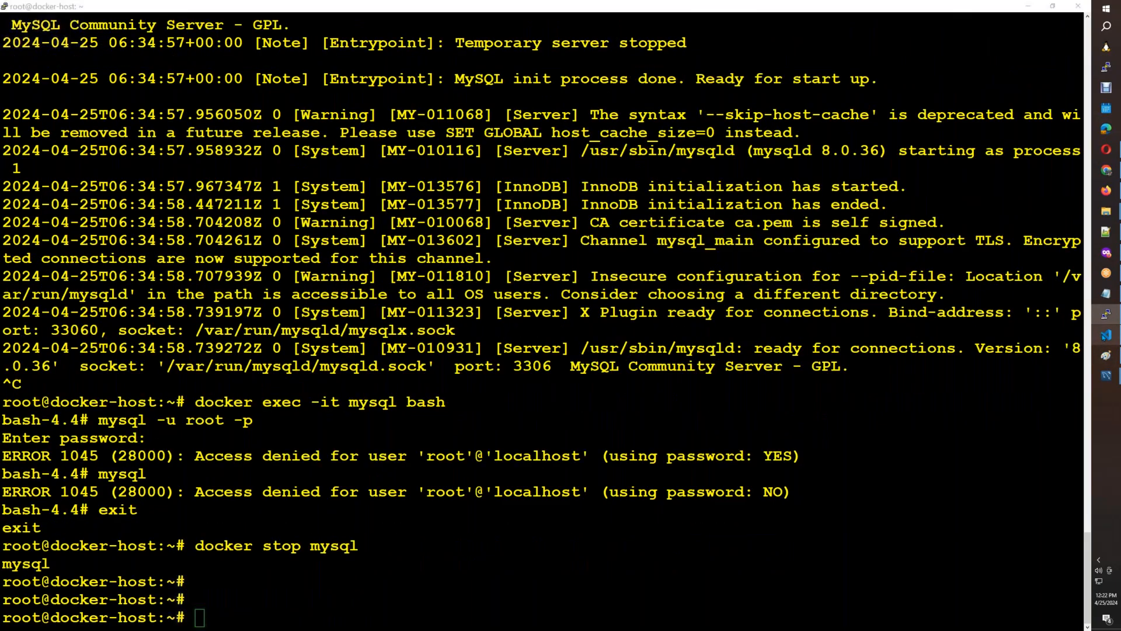
Copy the mysql docker run command, including its password variables, from Instructions.info into Notepad, replacing the docker tag command and the registry path.
key(alt+Tab)
drag(525, 271, 292, 214)
key(ctrl+c)
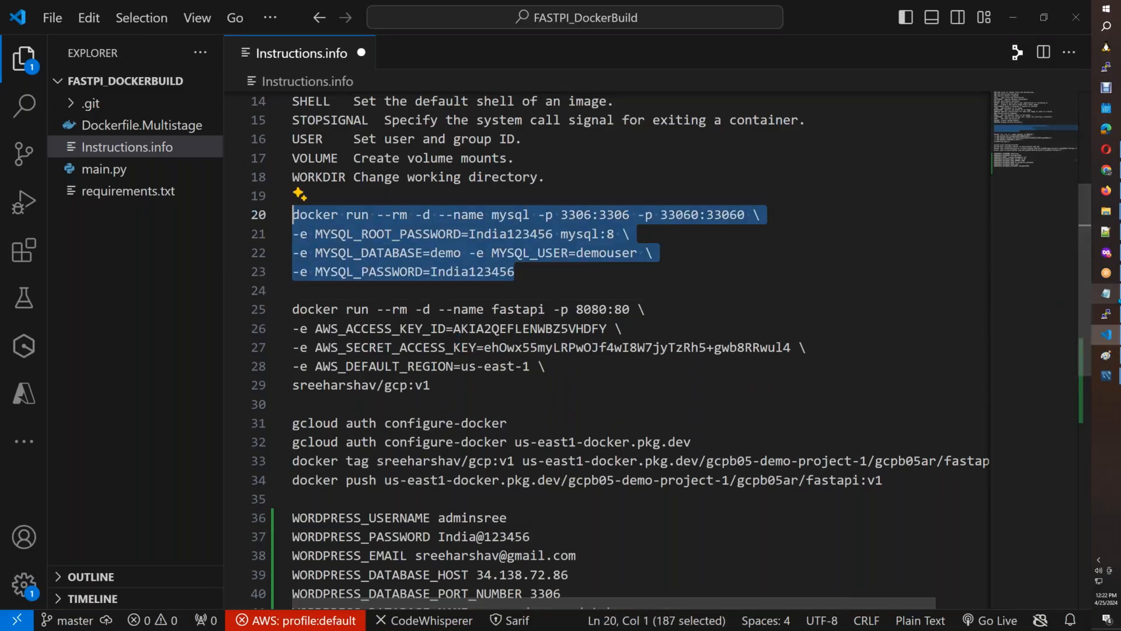
key(alt+Tab)
click(672, 342)
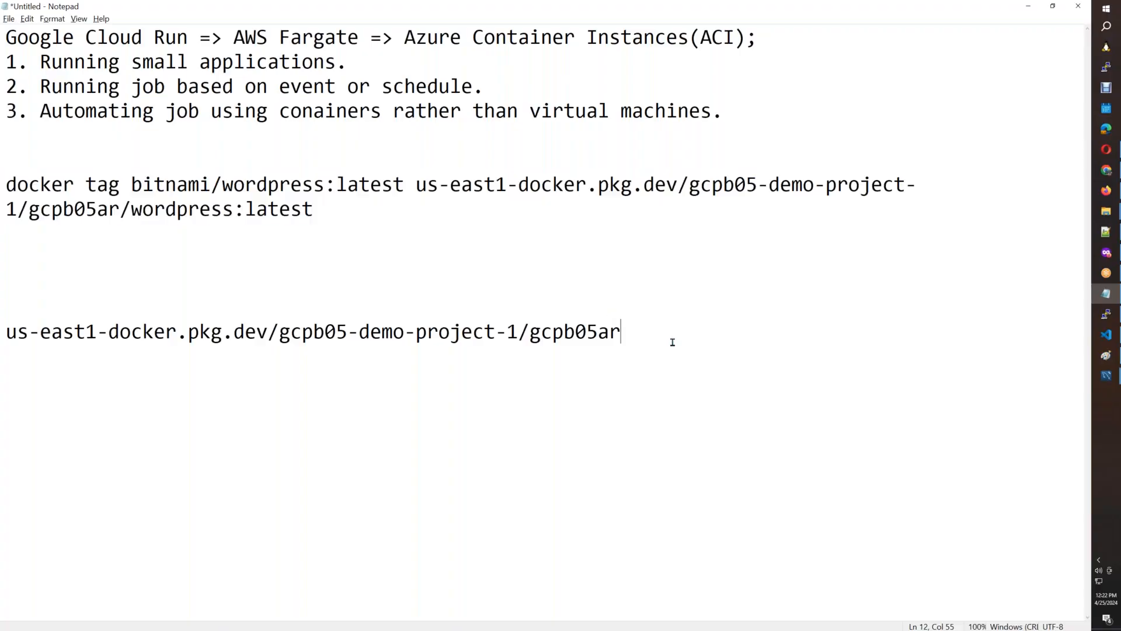
drag(643, 338, 5, 183)
key(ctrl+v)
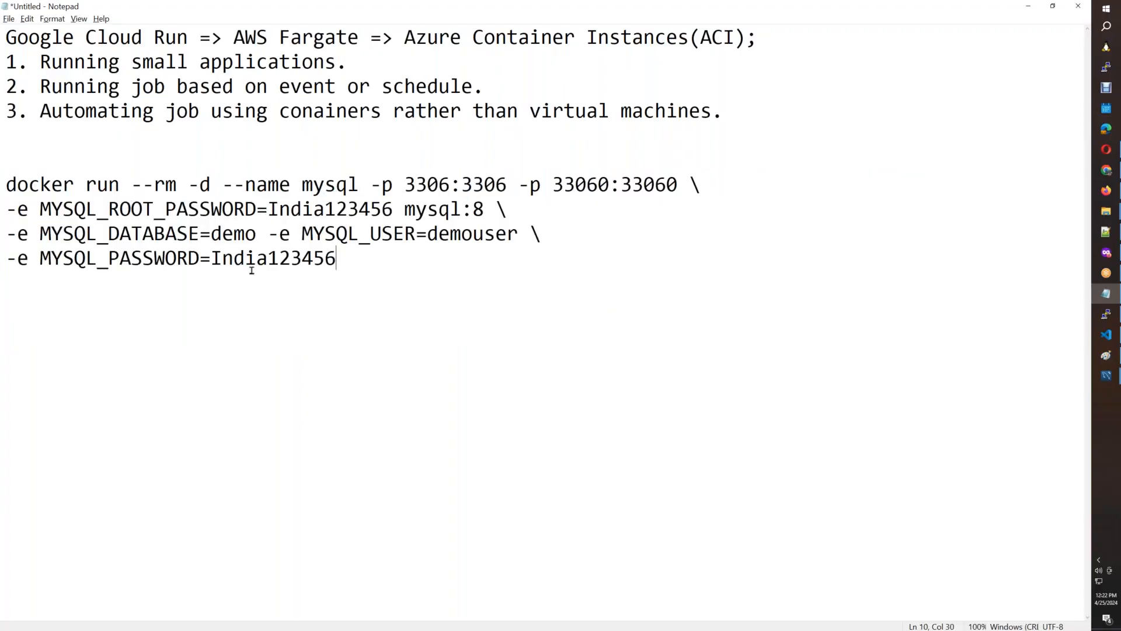
Move the mysql:8 image name to its own last line of the docker run command, continuing the MYSQL_PASSWORD line with a backslash.
drag(486, 210, 405, 210)
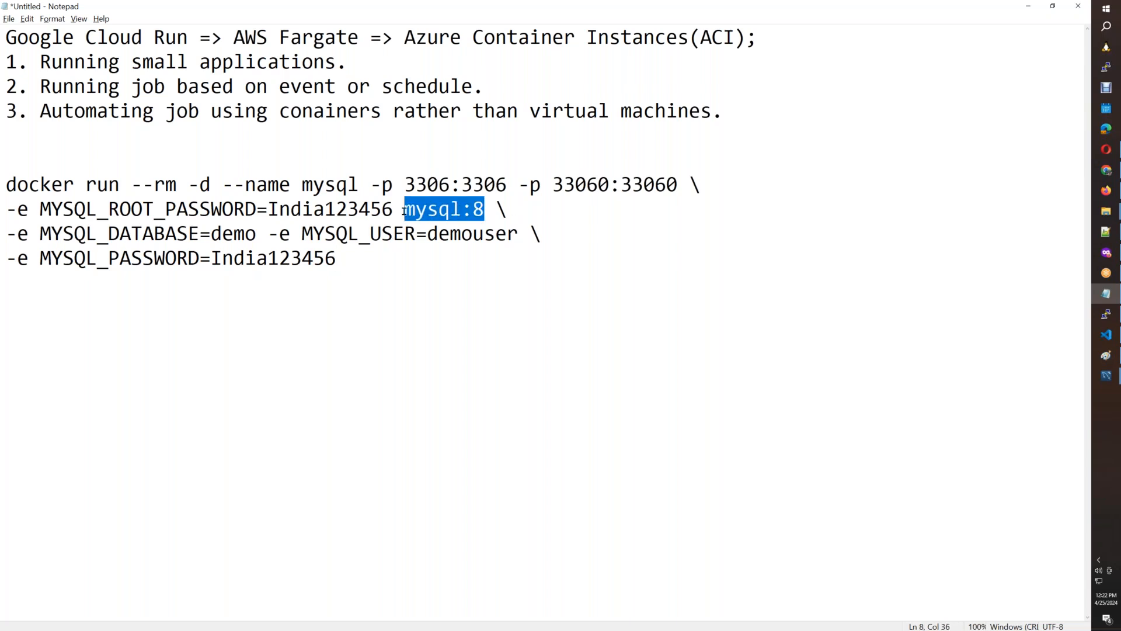
key(ctrl+x)
click(362, 260)
text(\)
key(Return)
key(ctrl+v)
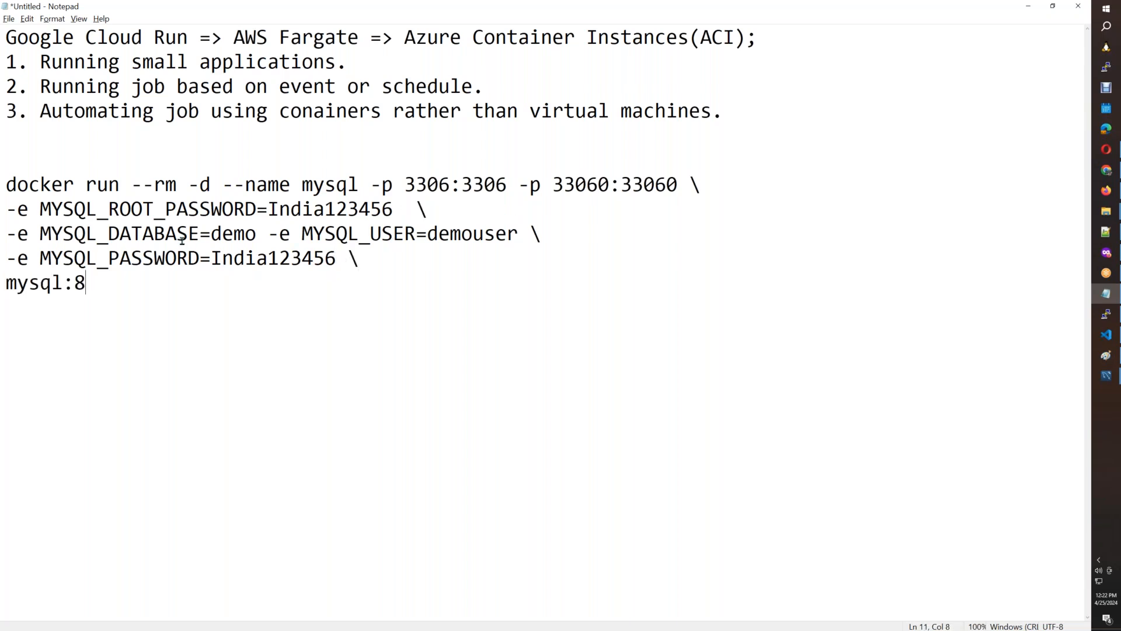
Examine the database, user and password variables in the mysql docker run command in Notepad.
drag(30, 234, 233, 234)
drag(422, 233, 515, 234)
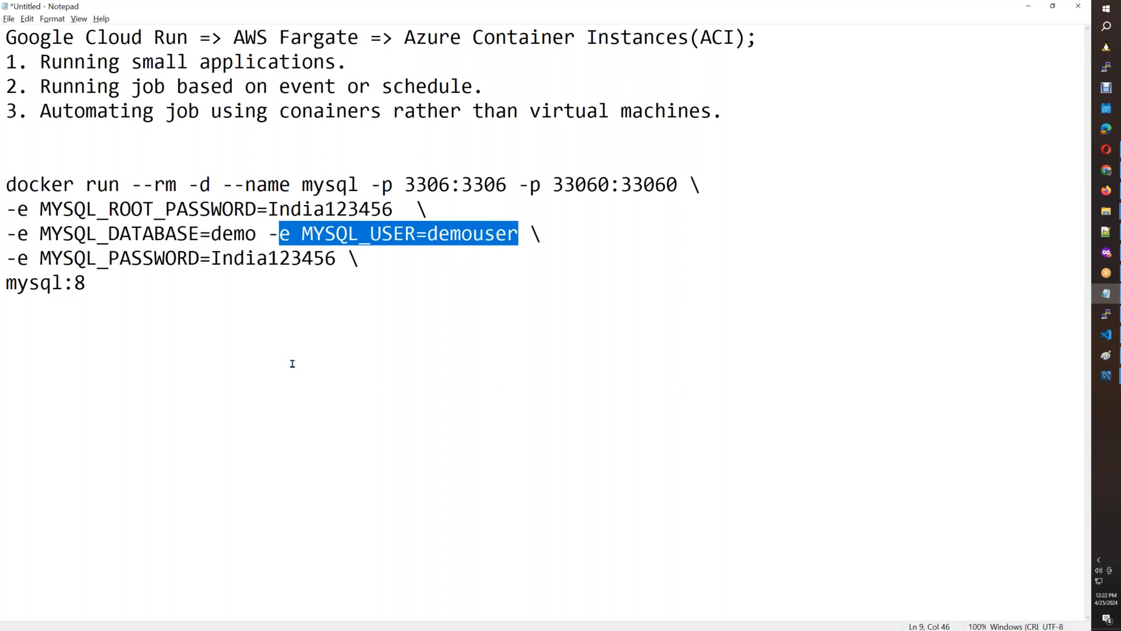
drag(41, 258, 315, 261)
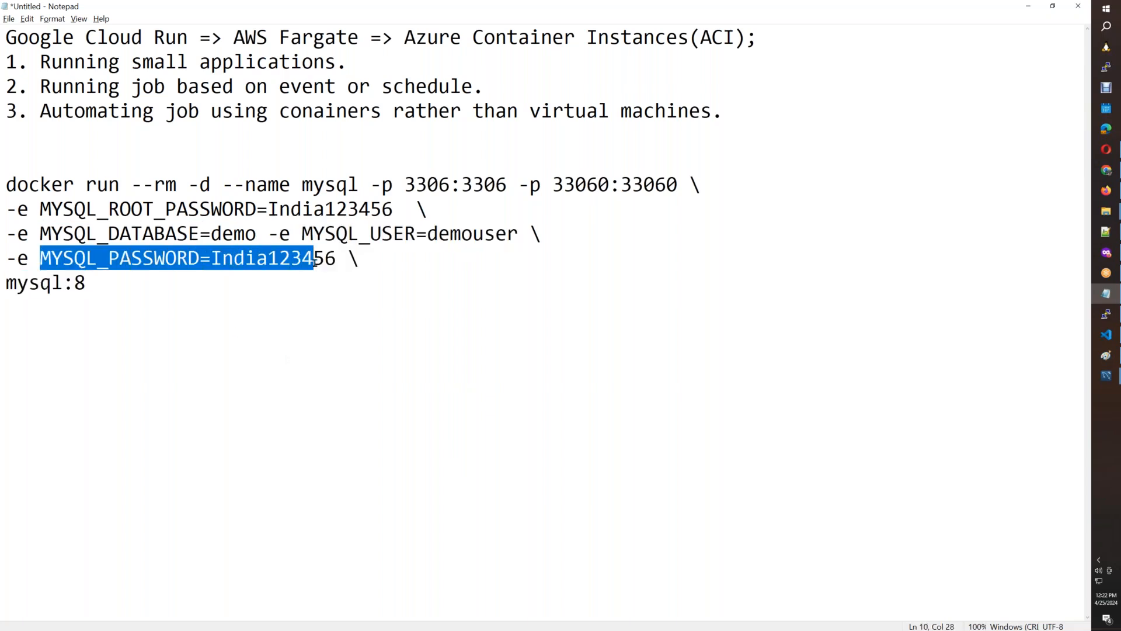
drag(404, 210, 265, 211)
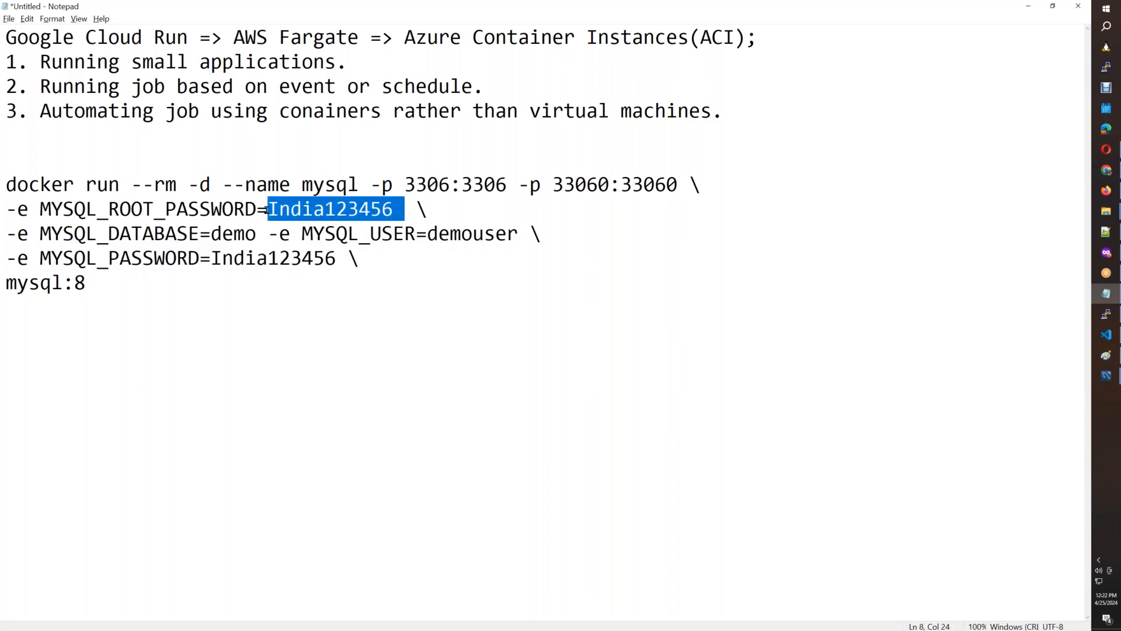
drag(2, 184, 94, 281)
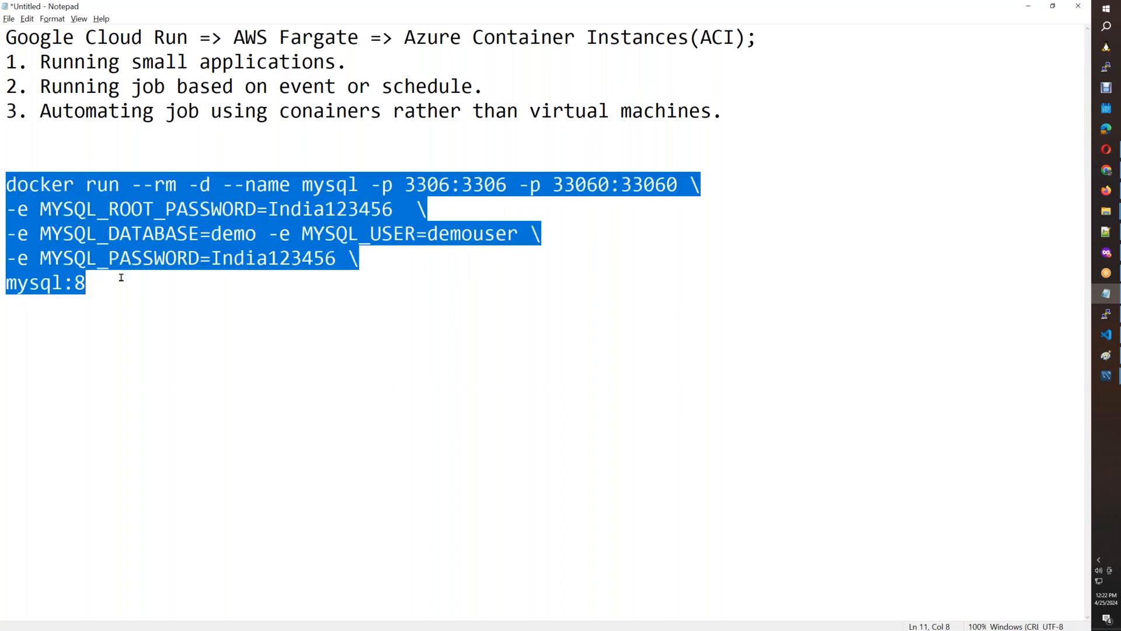
click(381, 327)
drag(589, 231, 1, 232)
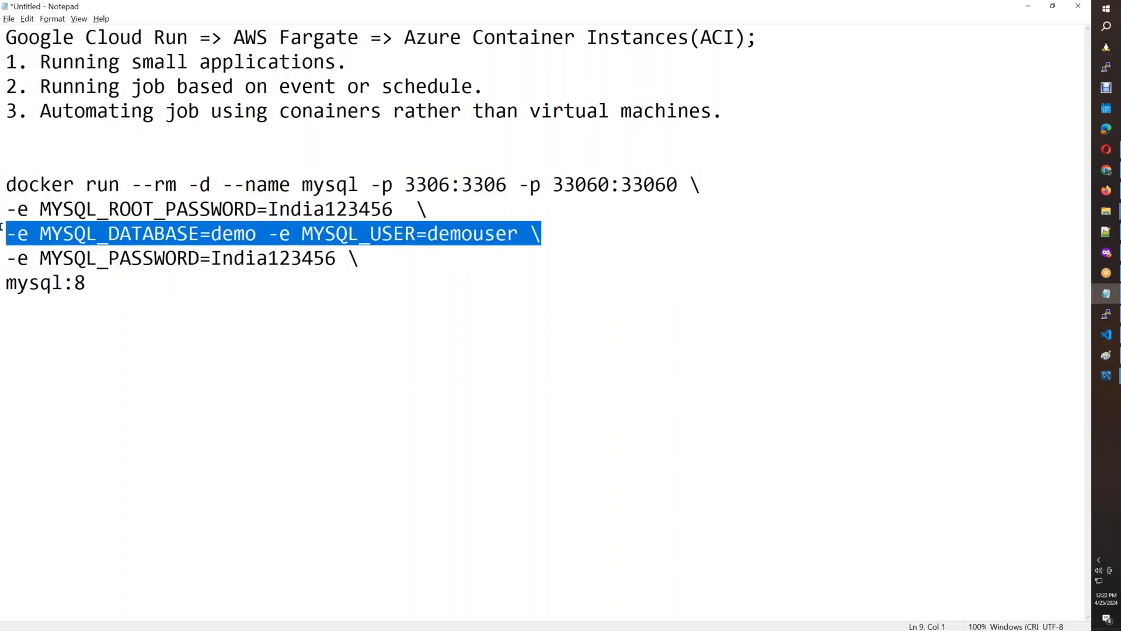
click(393, 269)
Copy my_wordpress_database from the Cloud Run document and set it as the MYSQL_DATABASE value in Notepad's docker run command.
mouse_move(1106, 338)
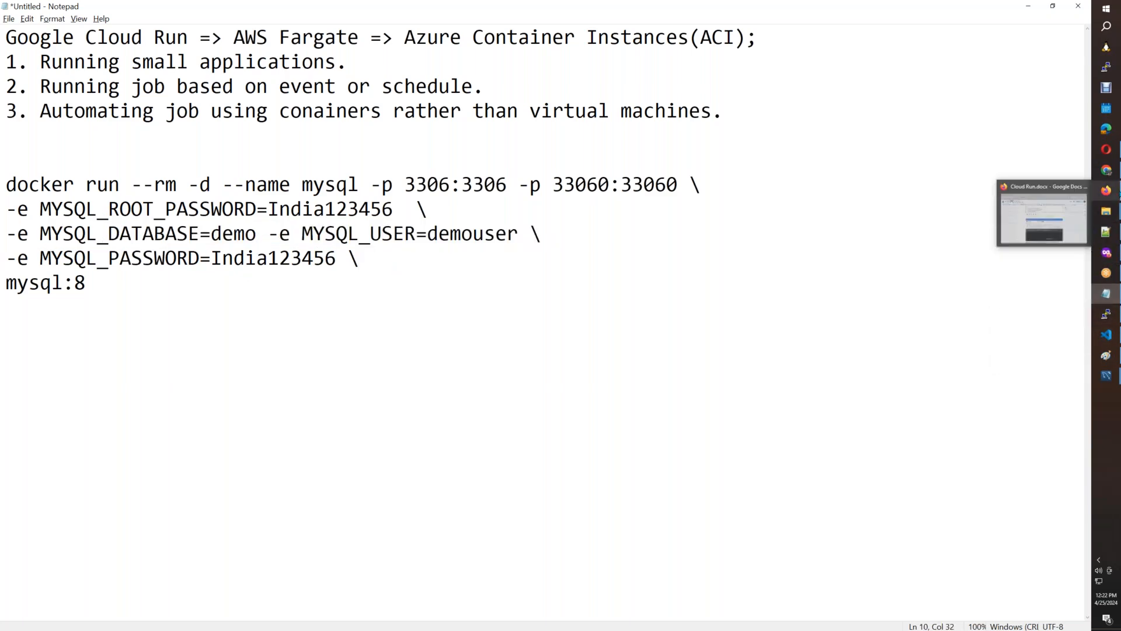
click(1044, 219)
drag(1045, 573, 1044, 202)
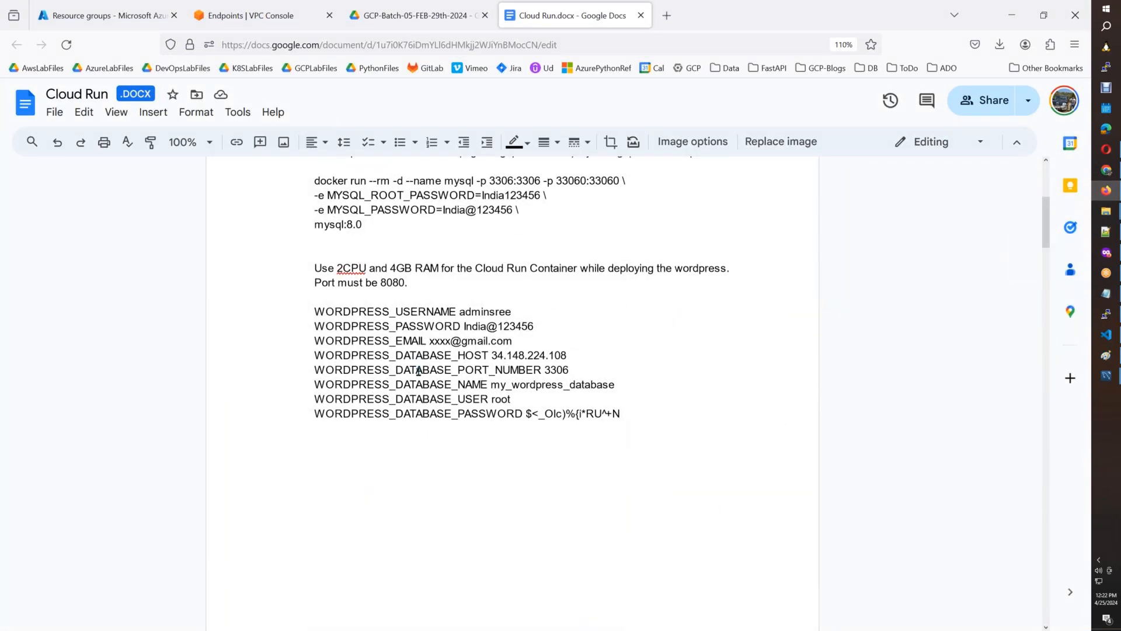
double_click(571, 385)
key(alt+Tab)
drag(256, 234, 215, 234)
key(ctrl+v)
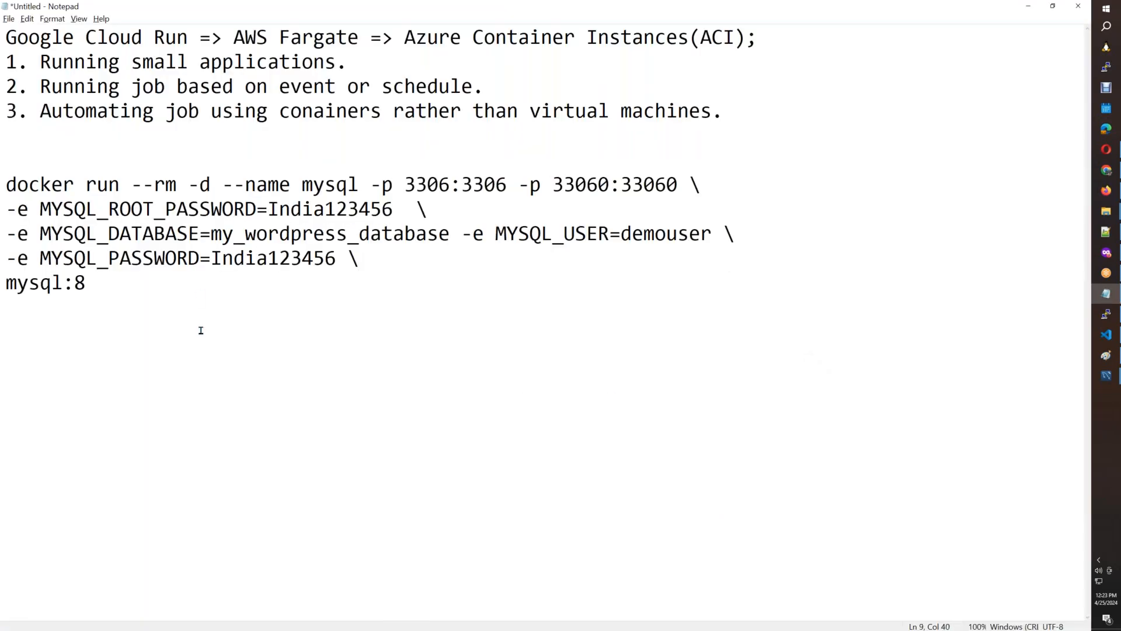
Check the WordPress database user in the Cloud Run document and remove MYSQL_USER and MYSQL_PASSWORD from Notepad's command, keeping a continuation backslash.
key(alt+Tab)
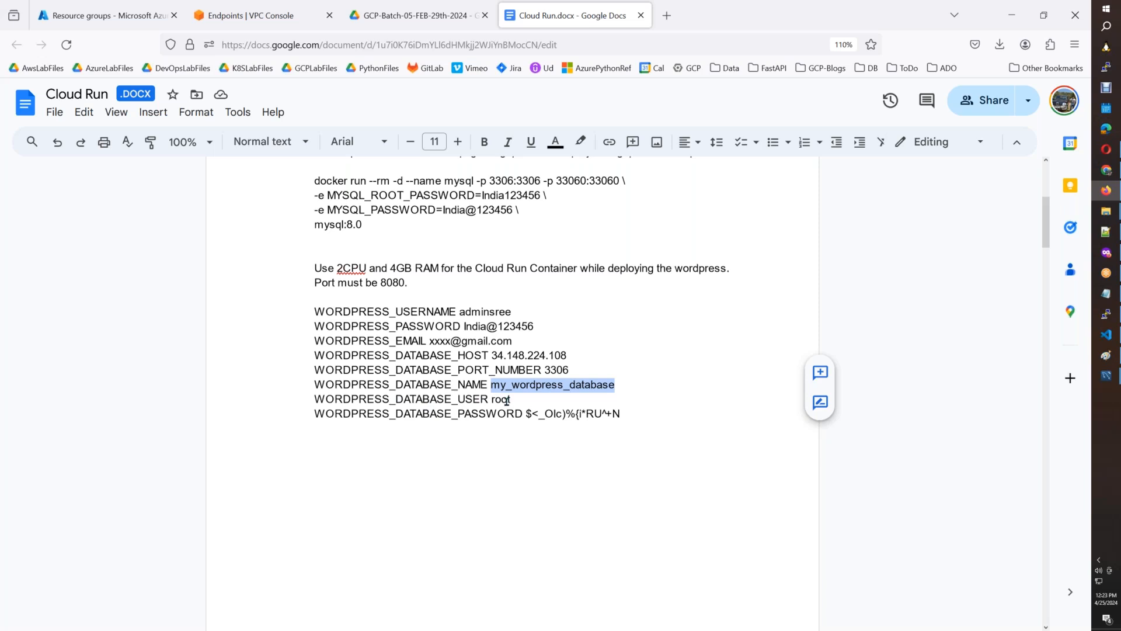
key(alt+Tab)
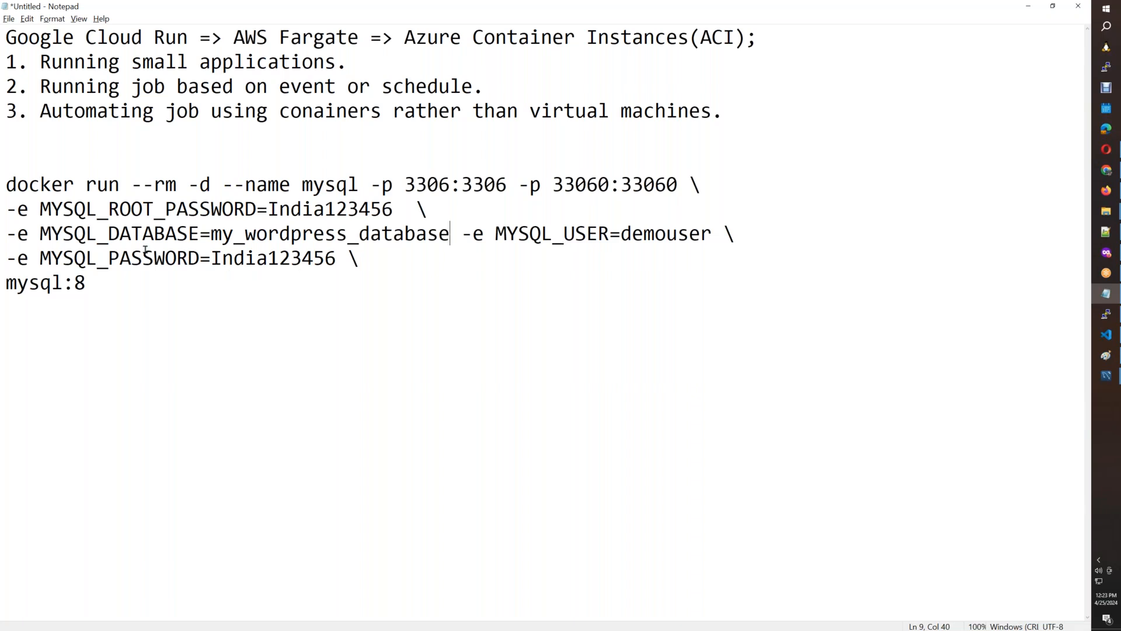
click(6, 283)
drag(462, 236, 469, 259)
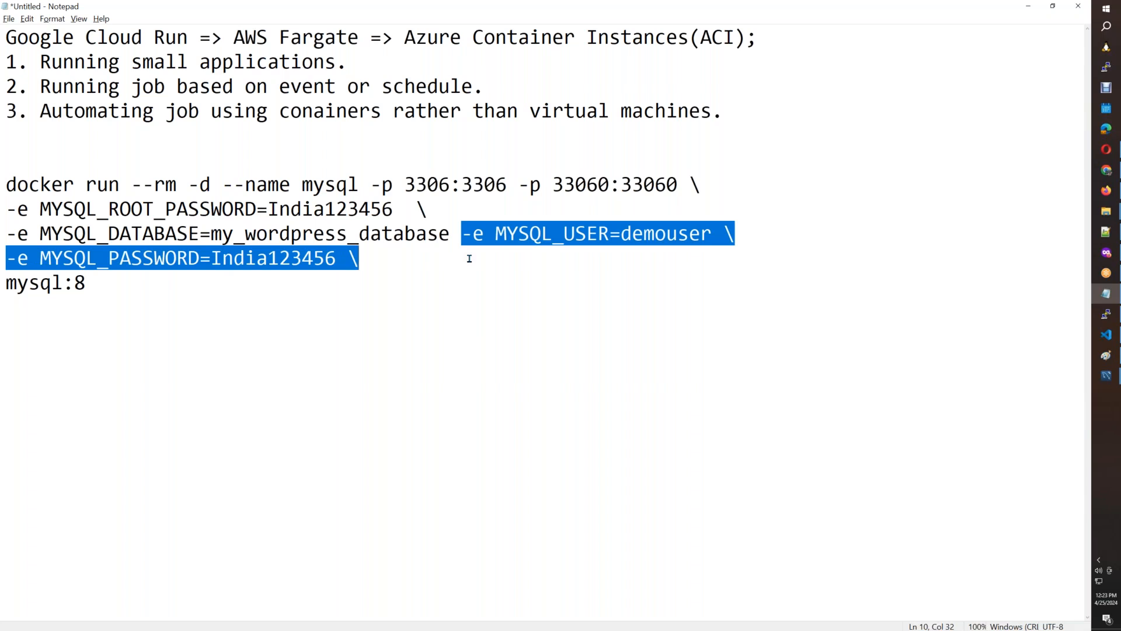
key(BackSpace)
text(\)
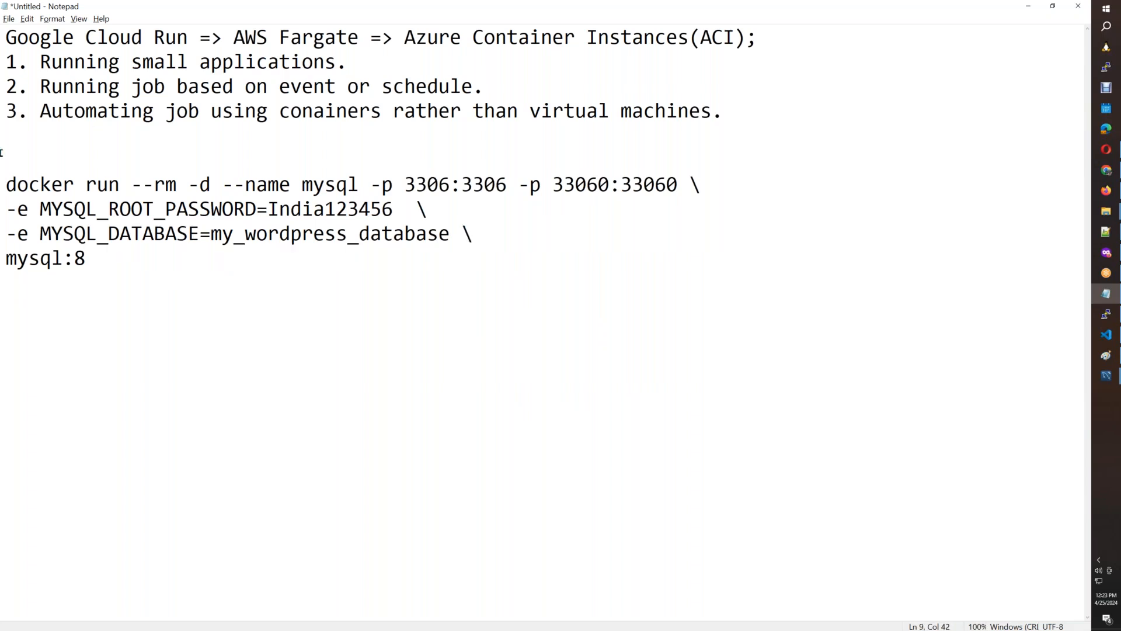
Try to start the mysql container from the mysql:8 image in the docker-host terminal, using Notepad's run command with its root password.
drag(2, 175, 87, 258)
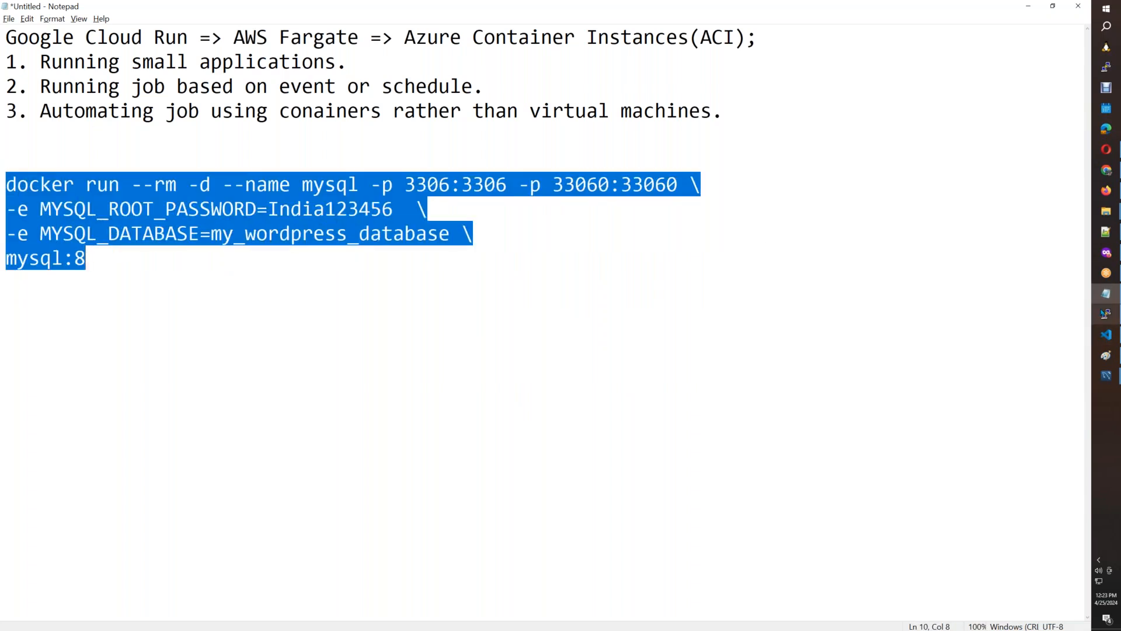
click(1105, 313)
right_click(871, 337)
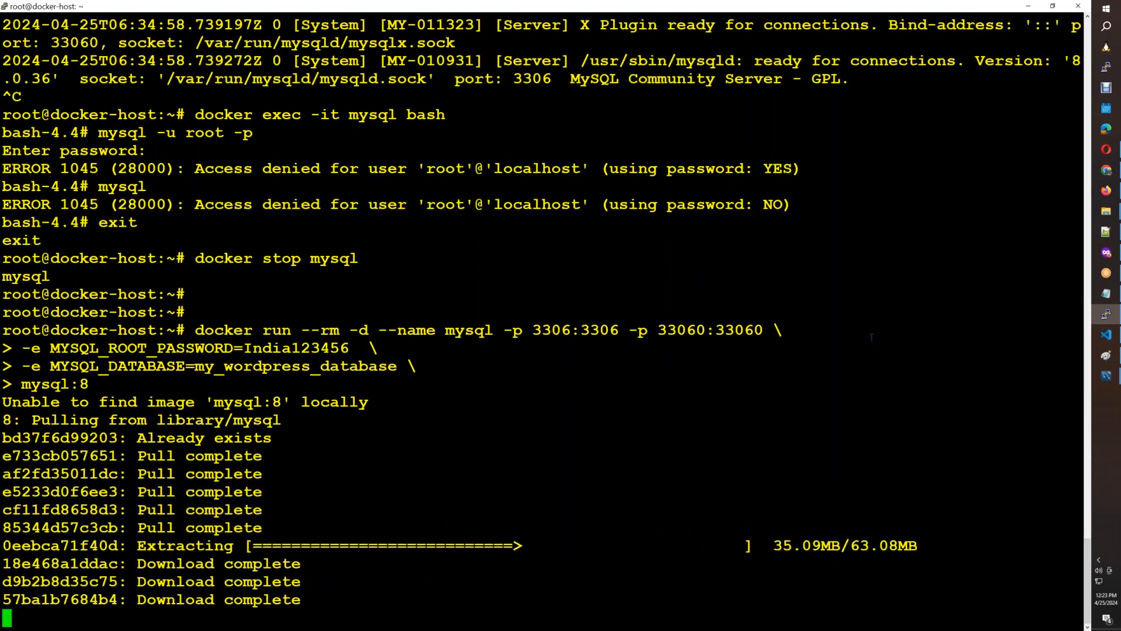
key(ctrl+c)
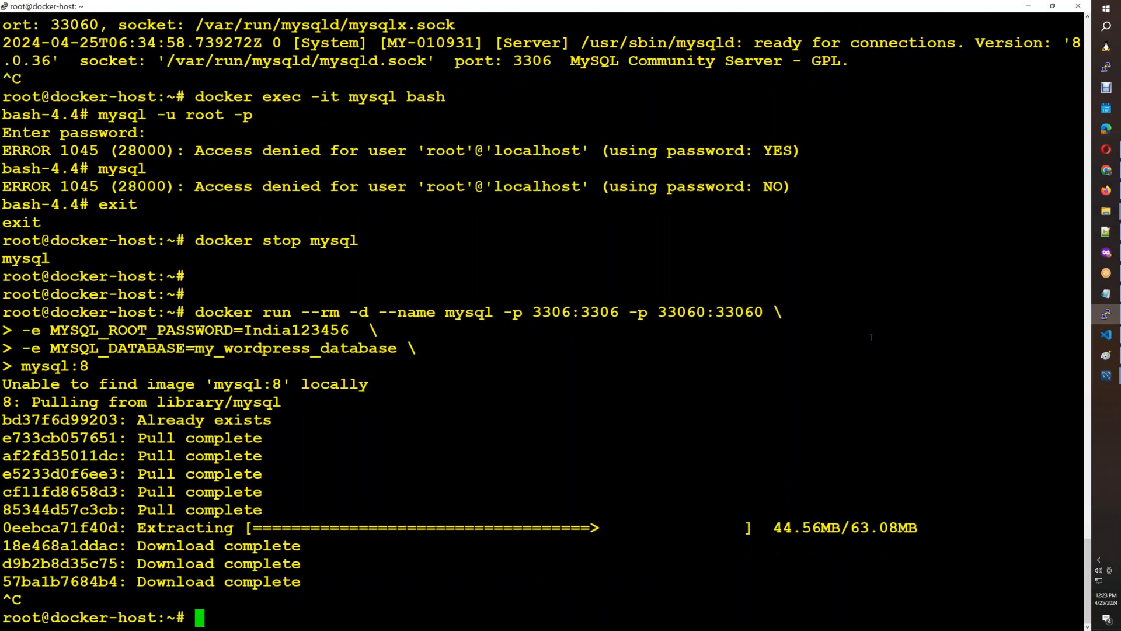
Rerun the mysql container command with its root password, using the mysql:8.0 image, and list the running containers.
right_click(871, 337)
text(.0)
key(Return)
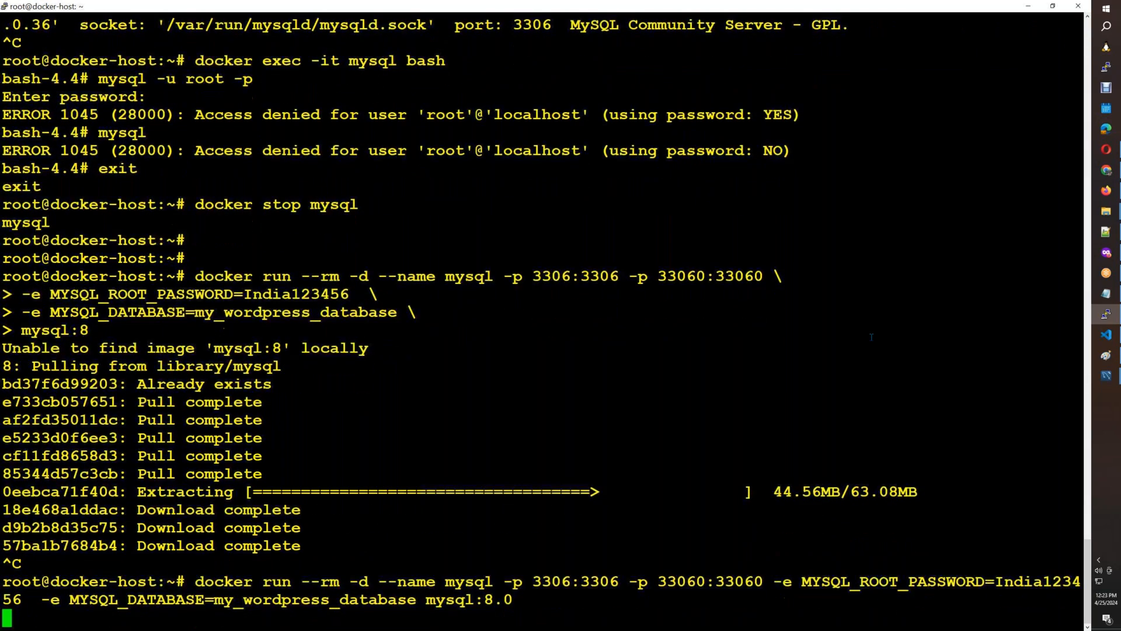
text(docker ps)
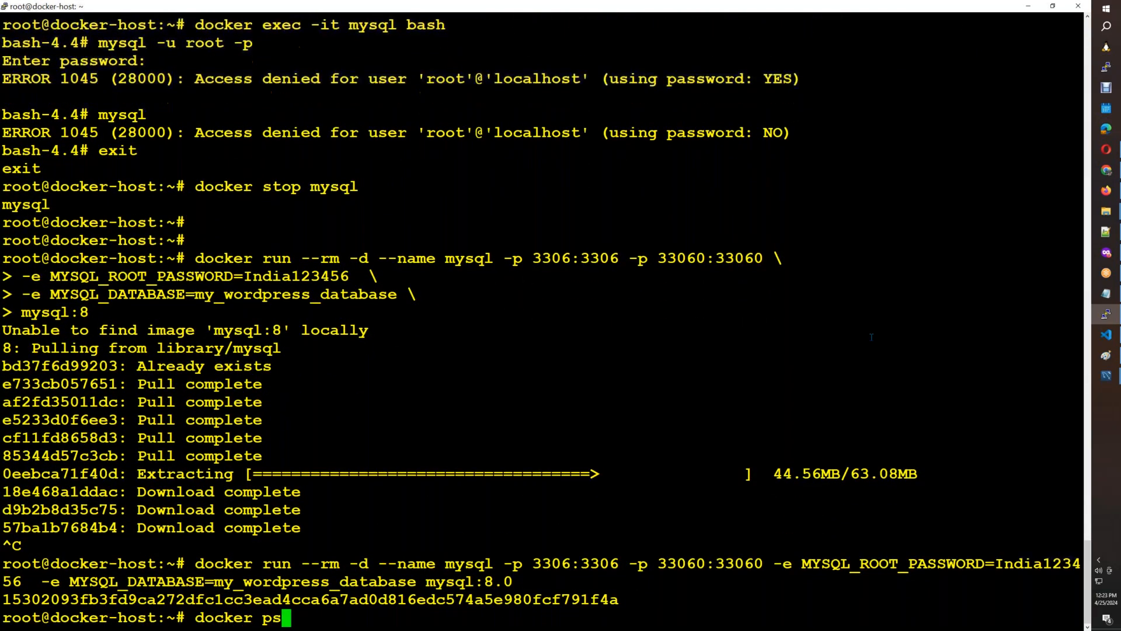
key(Return)
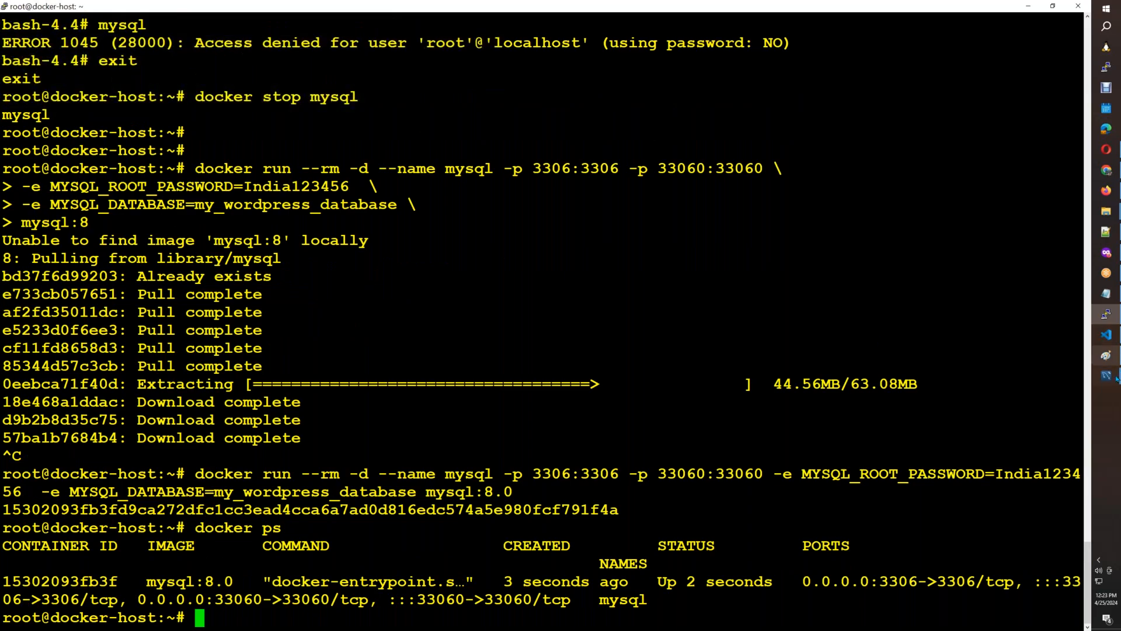
Switch to MySQL Workbench, test the Azure-MYSQL connection with the root user's password, and close the connection manager.
mouse_move(1105, 375)
click(1039, 408)
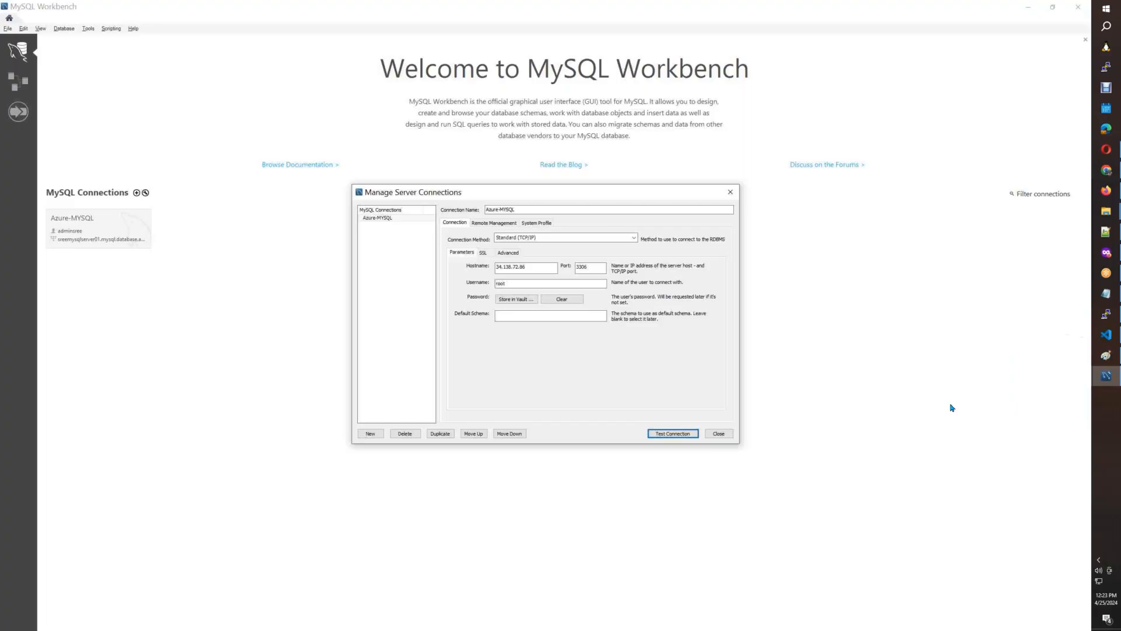
click(658, 435)
click(597, 327)
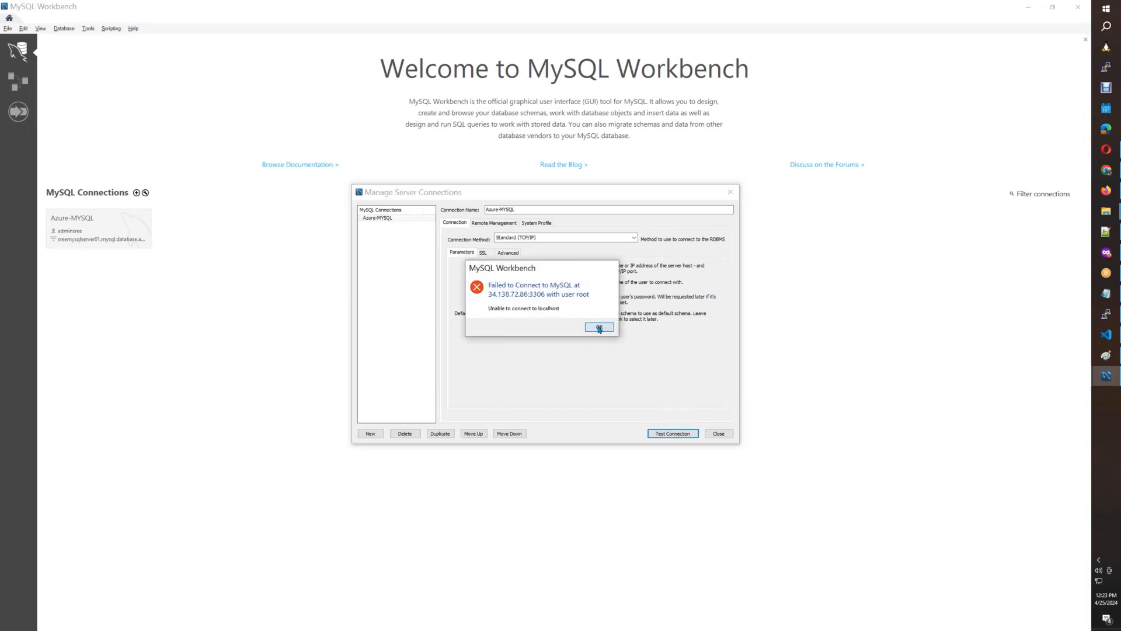
click(670, 434)
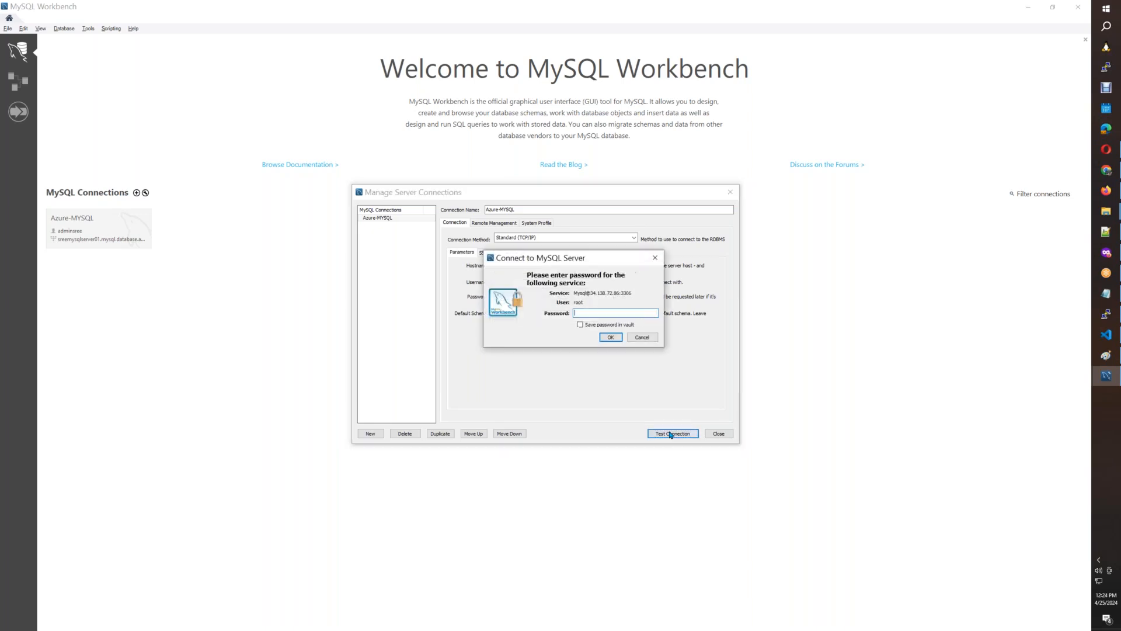
text(****)
click(610, 338)
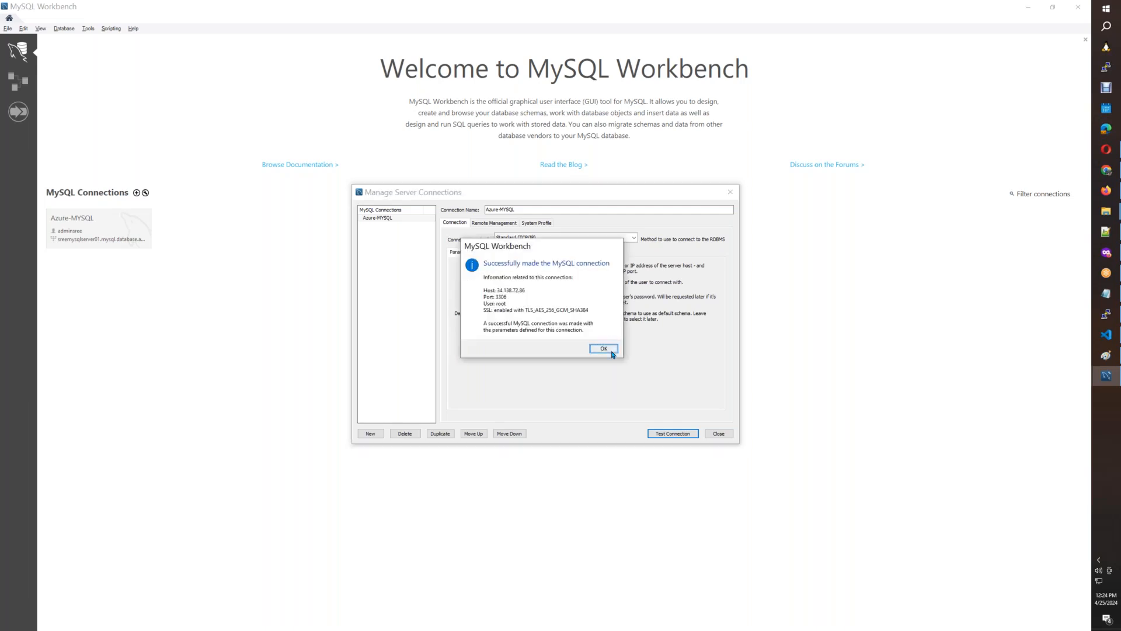
click(604, 349)
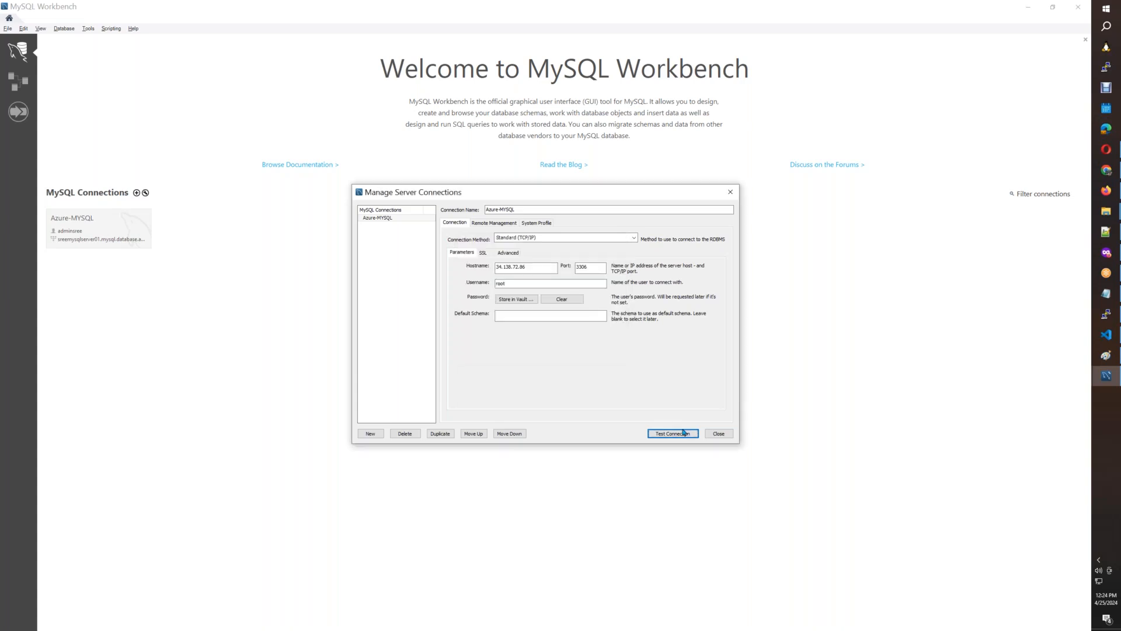
click(721, 435)
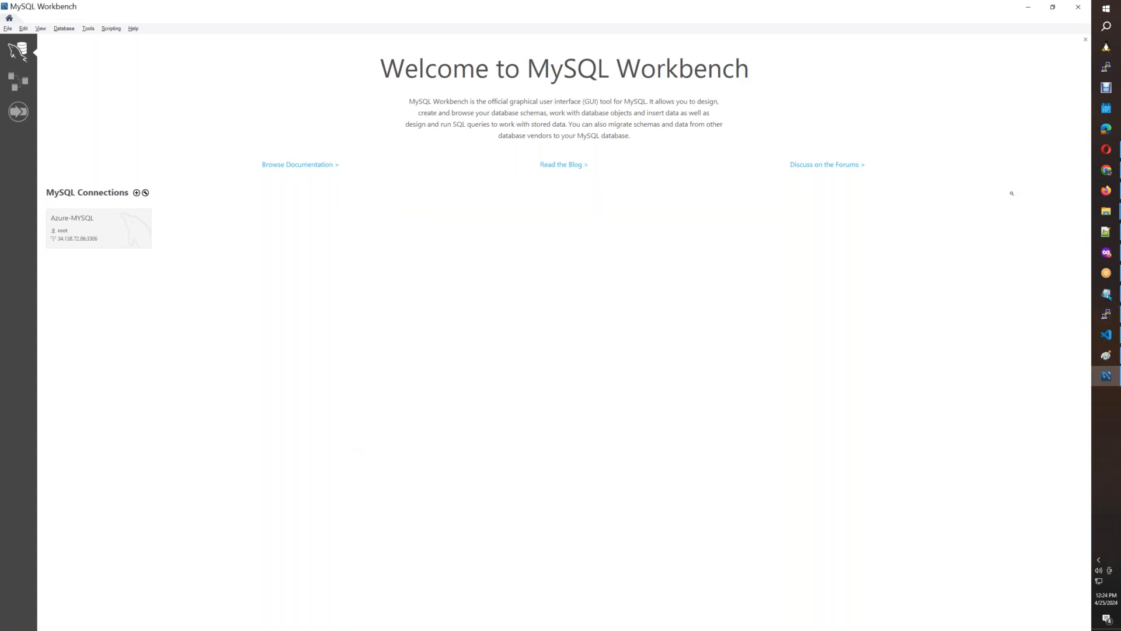
Review the run command in Notepad, then open the Azure-MYSQL connection in MySQL Workbench and select the my_wordpress_database schema.
click(1106, 293)
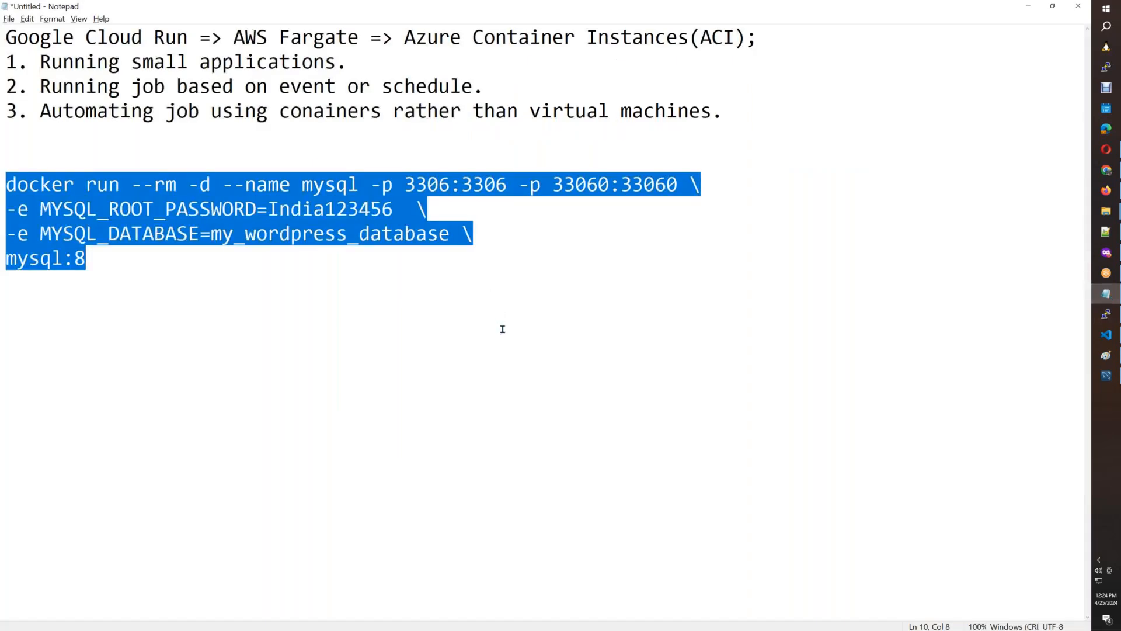
click(393, 212)
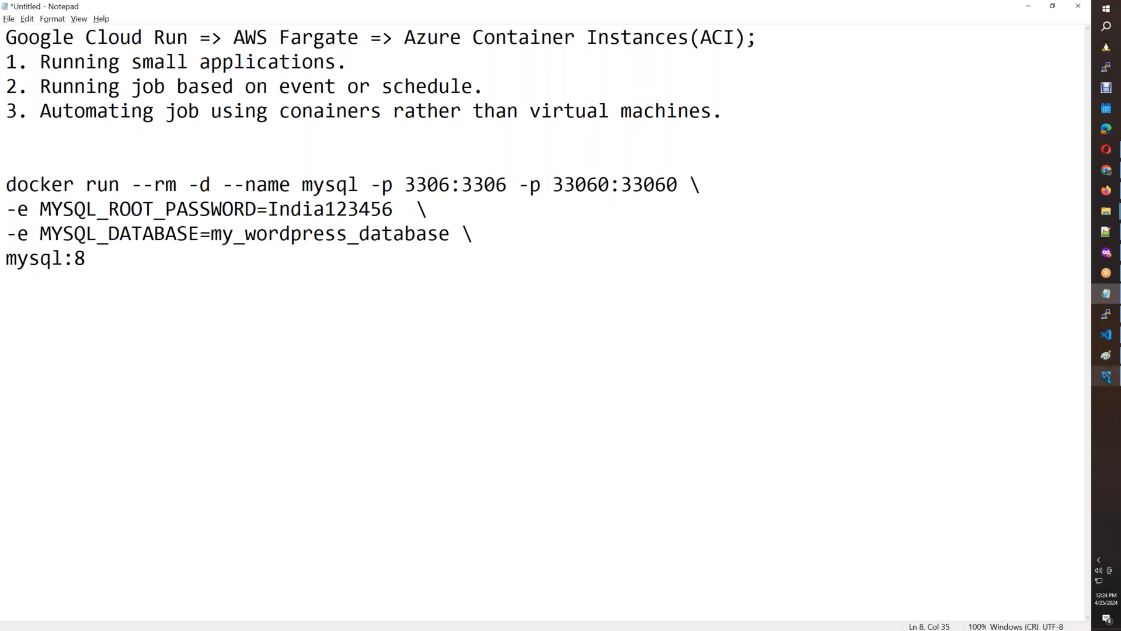
click(1106, 375)
click(108, 236)
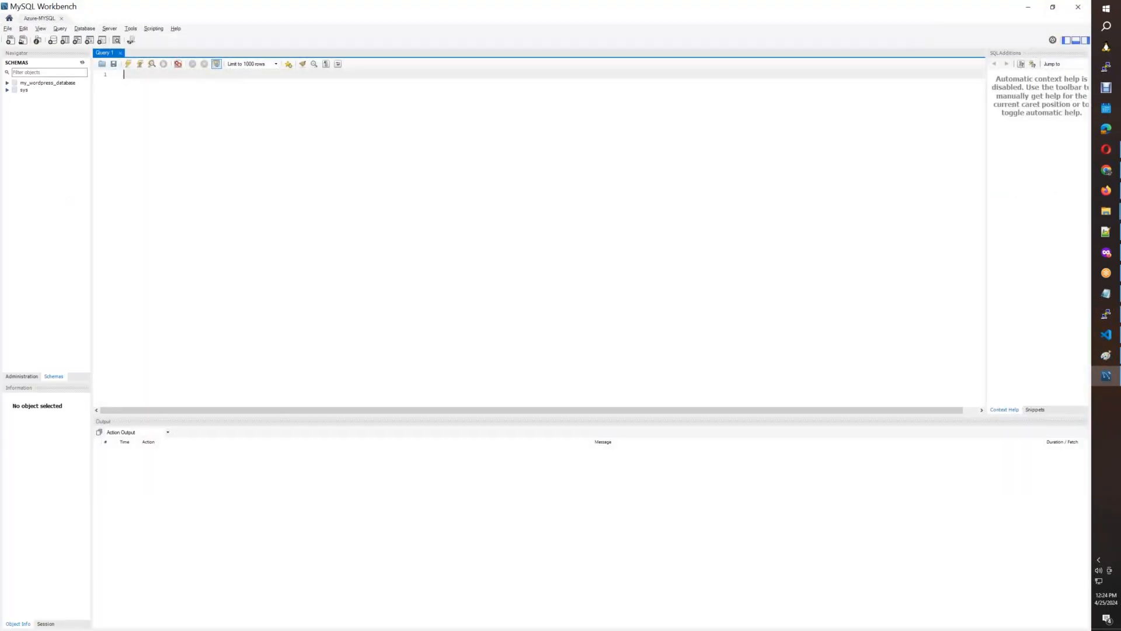
click(49, 84)
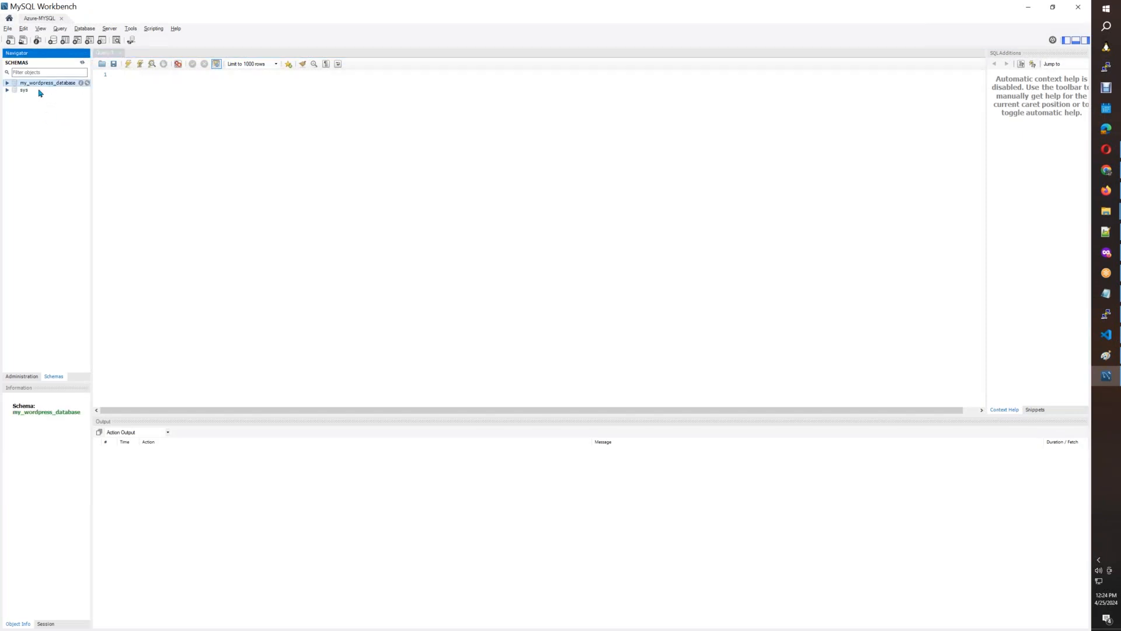
In Notepad, remove the MYSQL_DATABASE line from the docker run command and place mysql:8.0 at the end of the MYSQL_ROOT_PASSWORD line.
click(1106, 293)
click(2, 258)
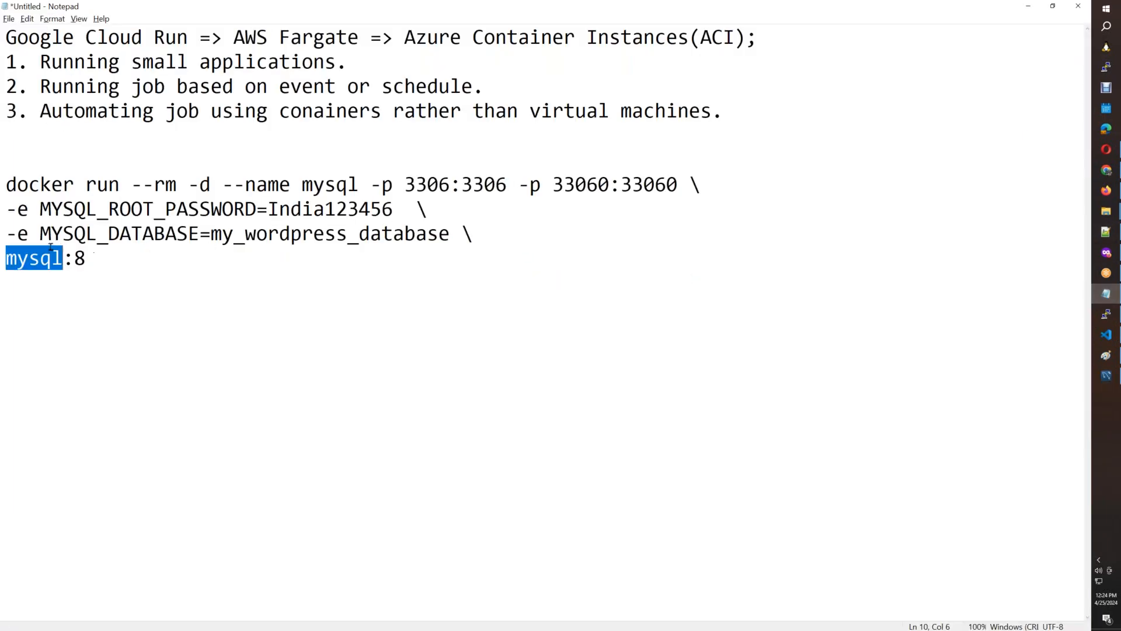
click(2, 236)
key(BackSpace)
key(BackSpace)
key(BackSpace)
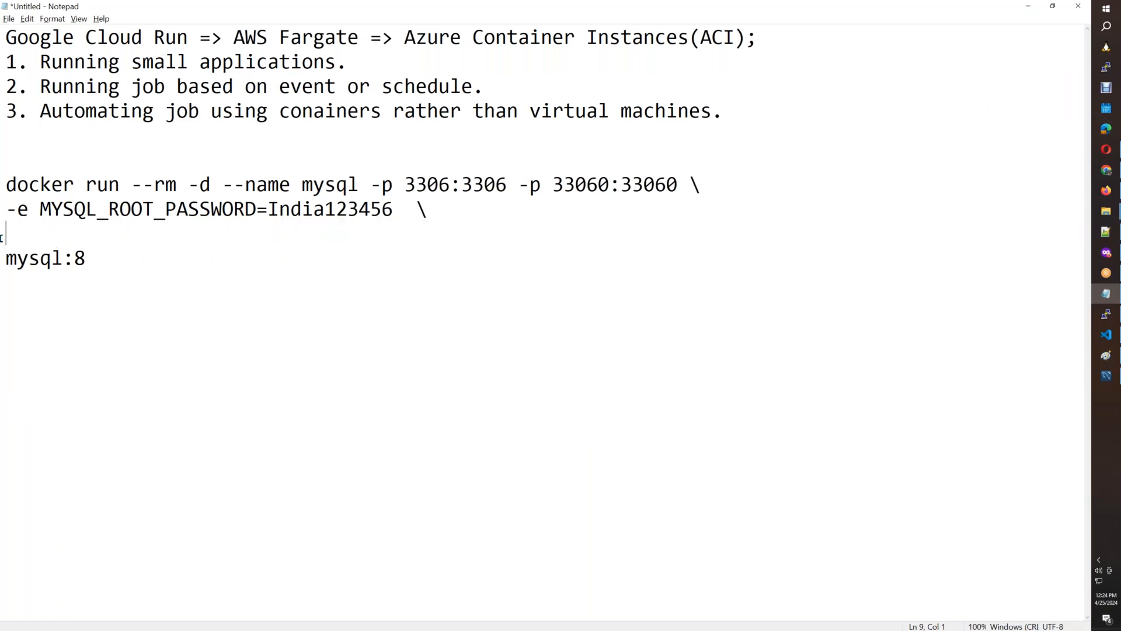
key(Delete)
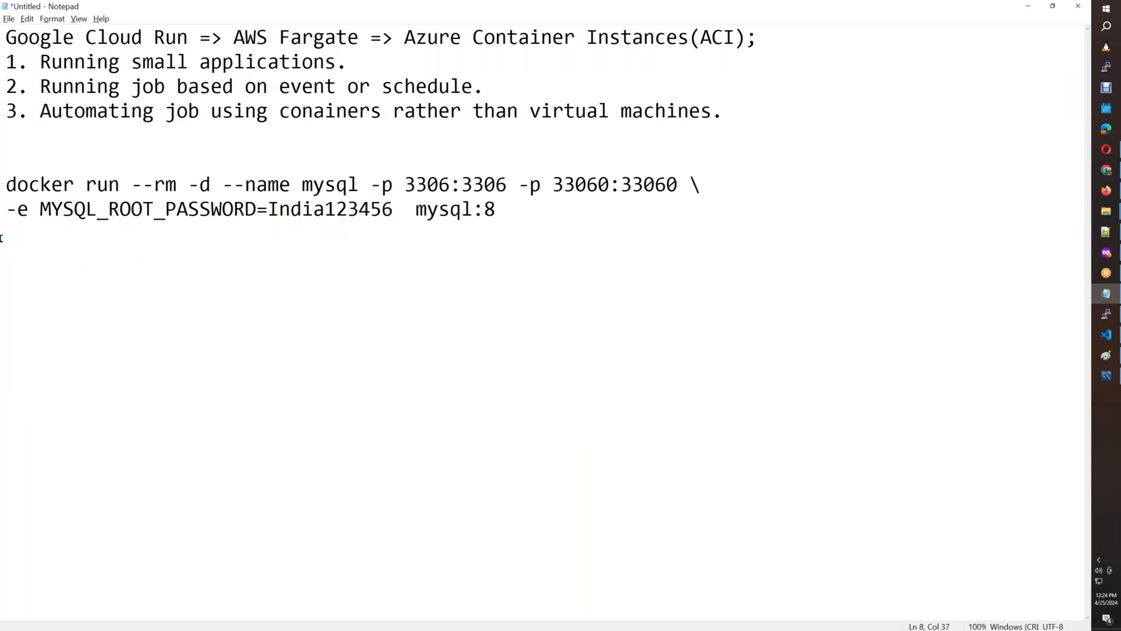
click(530, 208)
text(.0)
Switch to the docker-host terminal and stop the mysql container.
click(1106, 314)
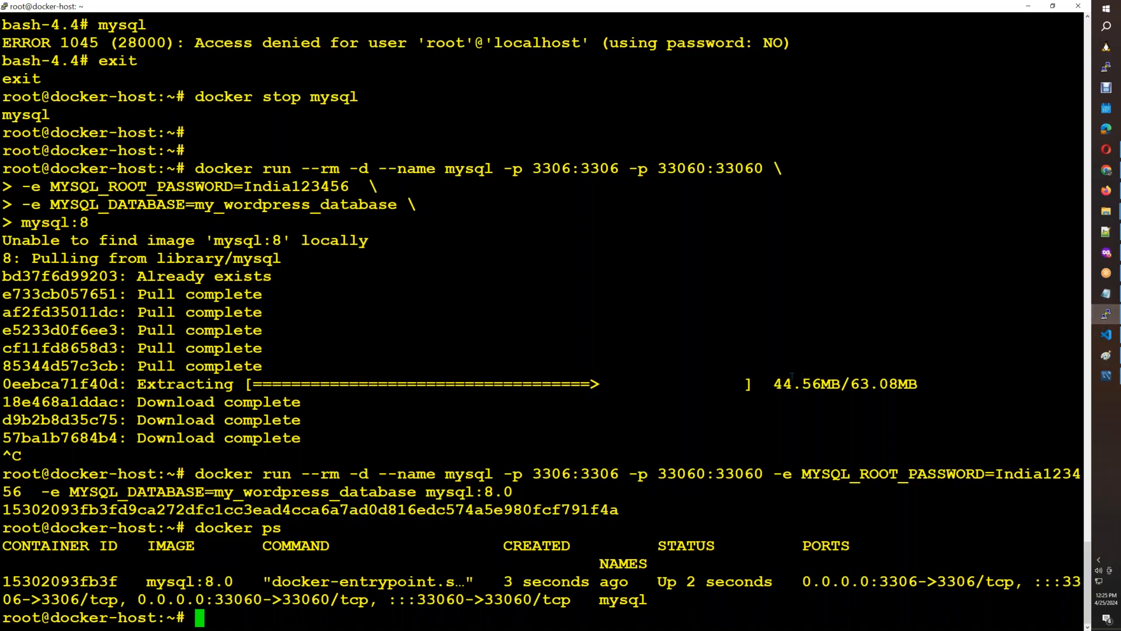
text(docker stop mysql)
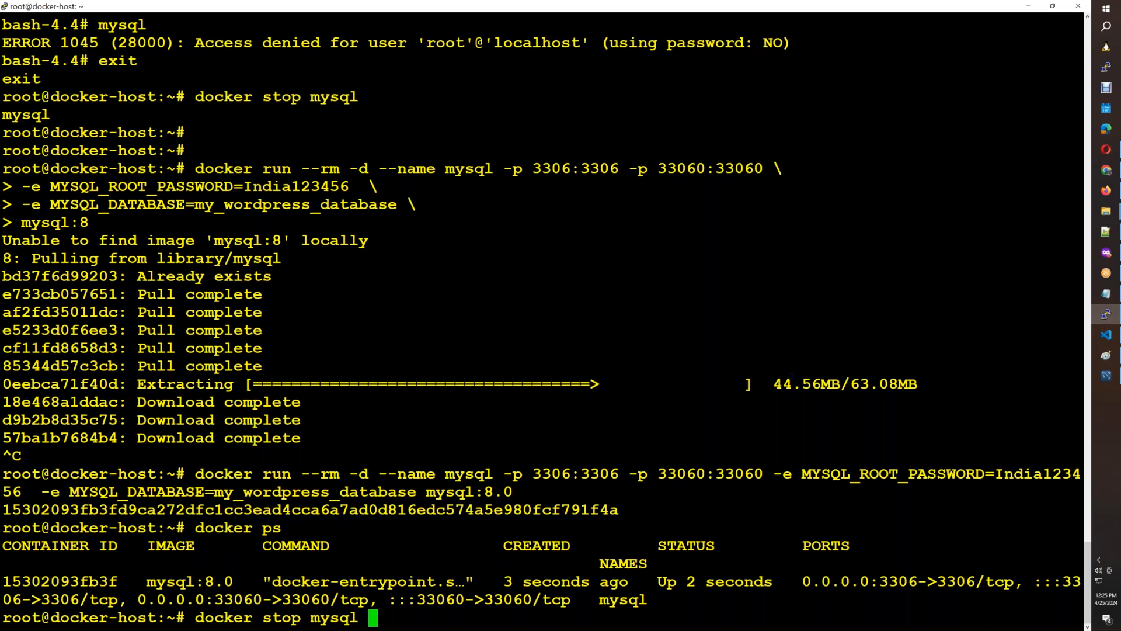
key(Return)
Copy the docker run command, including the MySQL root password, from Notepad into Instructions.info in VS Code, above the WORDPRESS variables.
click(1112, 341)
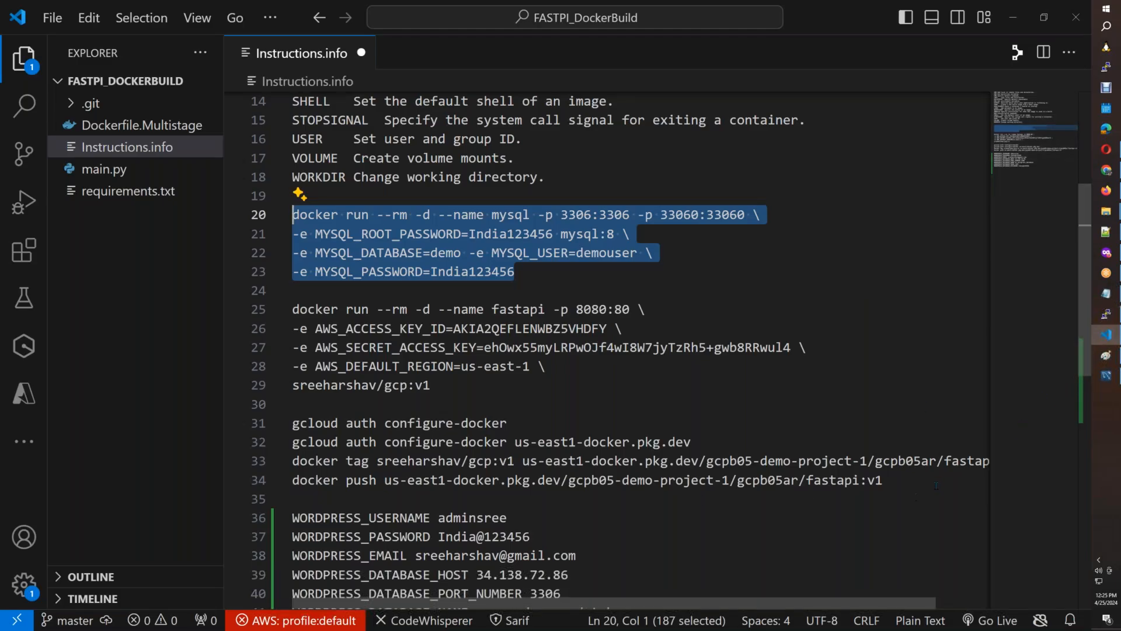
click(935, 486)
key(Return)
key(Return)
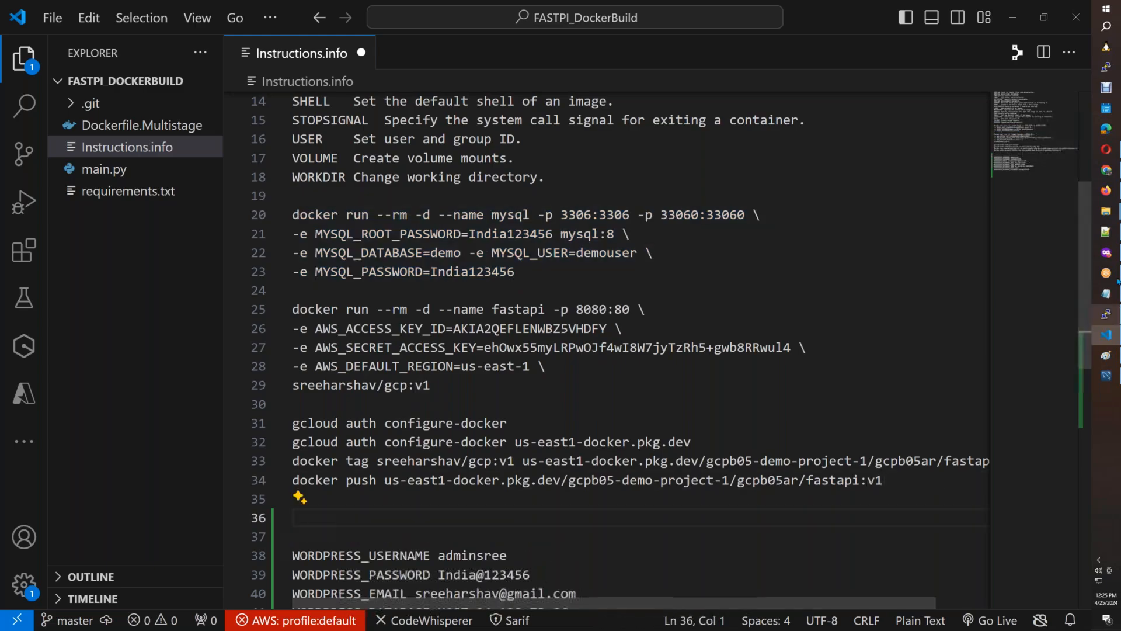
click(1108, 296)
drag(591, 213, 2, 187)
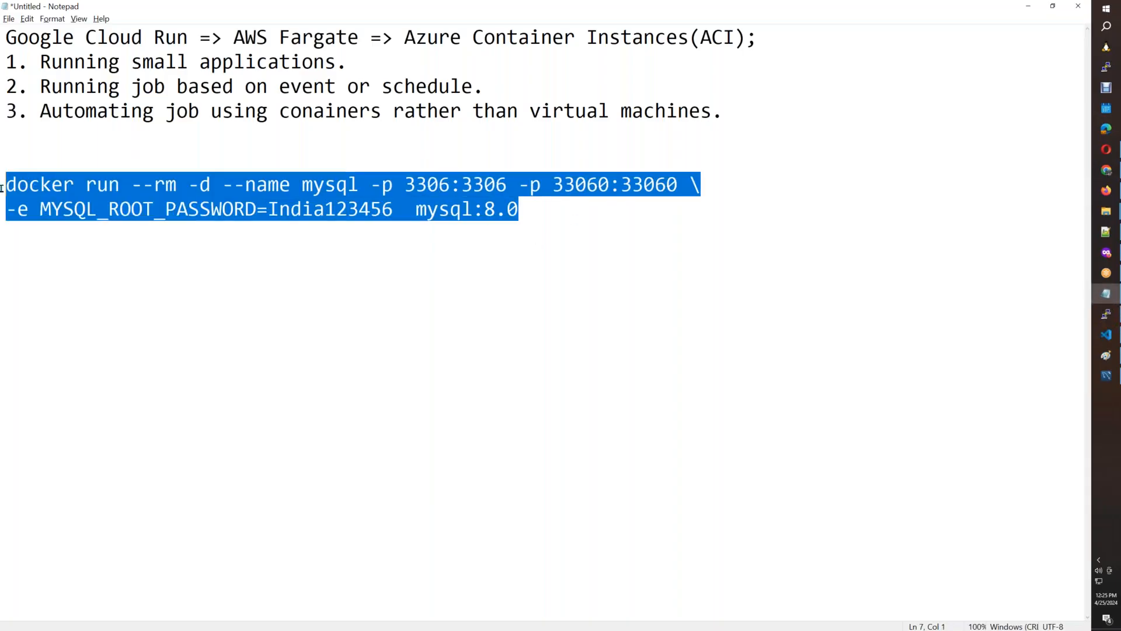
key(ctrl+c)
key(alt+Tab)
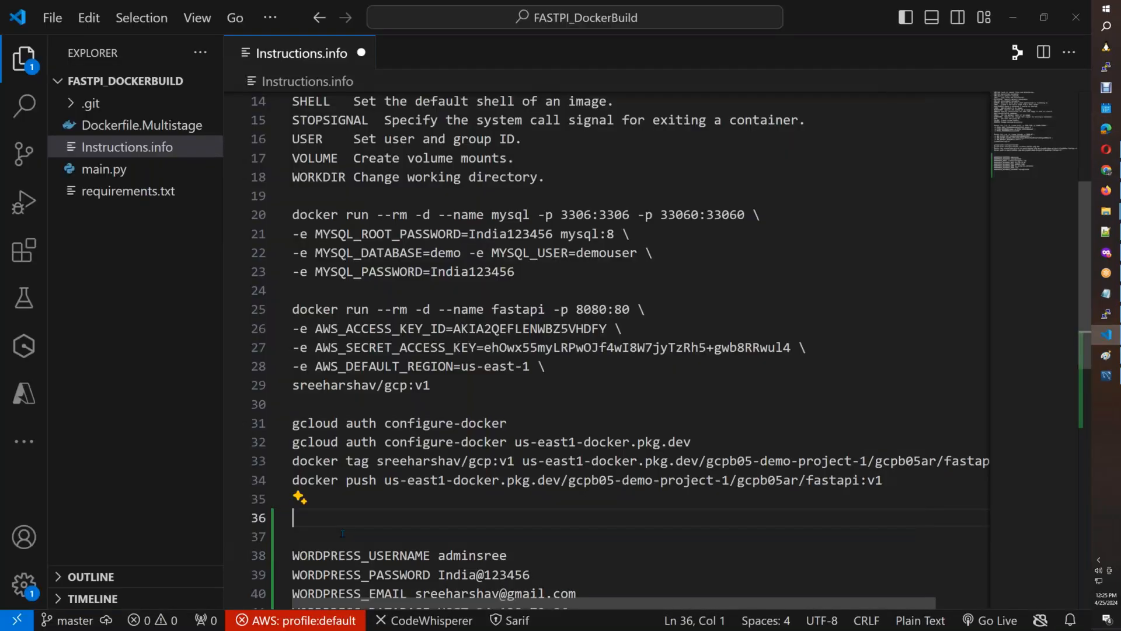
click(441, 540)
key(ctrl+v)
key(Return)
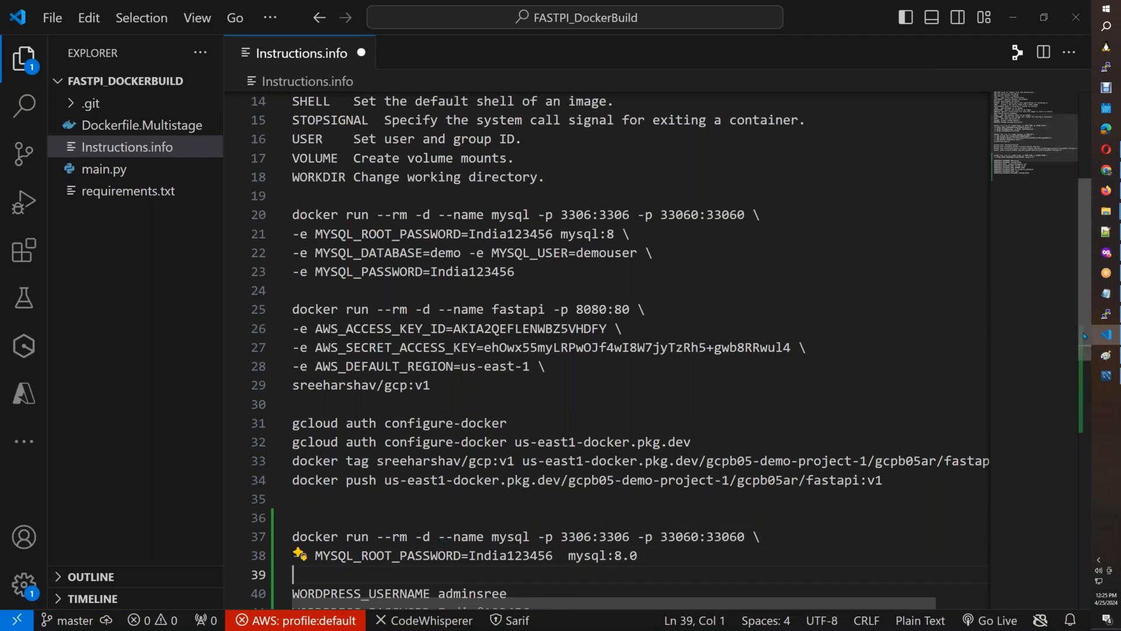
Compare the WordPress database name, user and password variables with those in the Cloud Run Google Doc, and return to VS Code.
drag(1081, 372, 1071, 455)
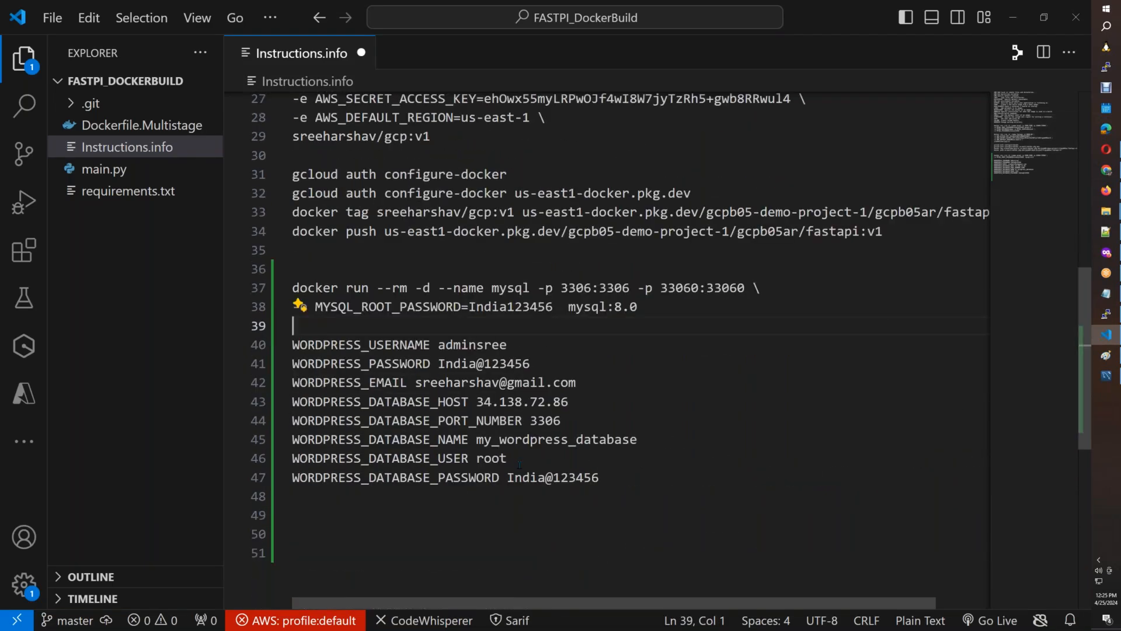
drag(647, 439, 477, 439)
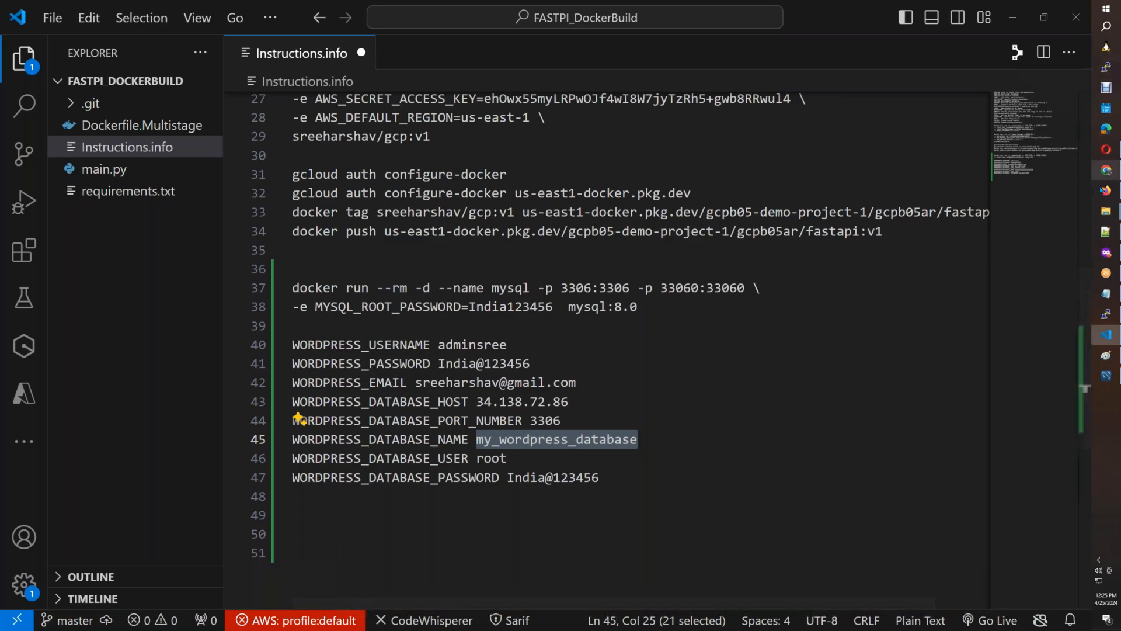
key(alt+Tab)
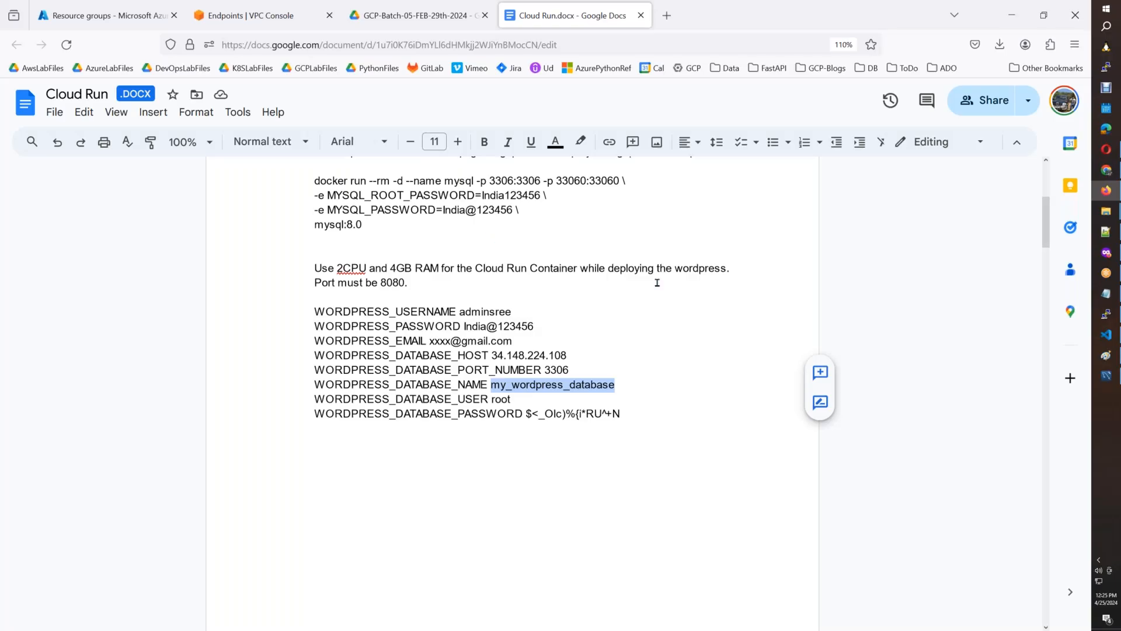
mouse_move(1045, 238)
mouse_down()
mouse_move(1045, 286)
mouse_move(1043, 191)
mouse_move(1042, 223)
mouse_up()
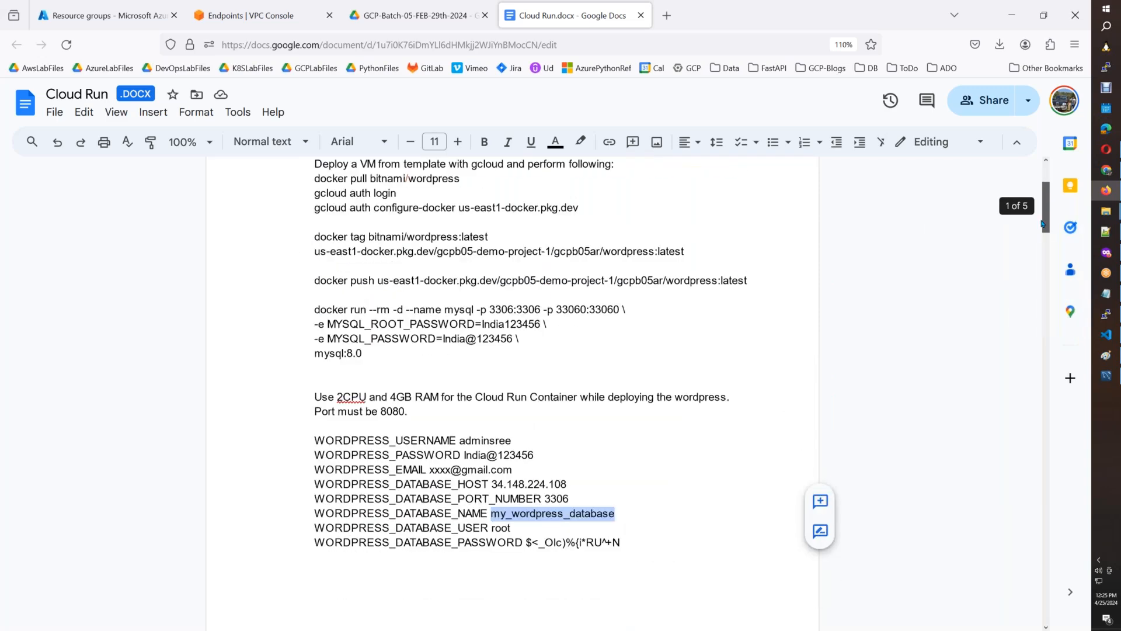
click(639, 507)
drag(315, 514, 619, 543)
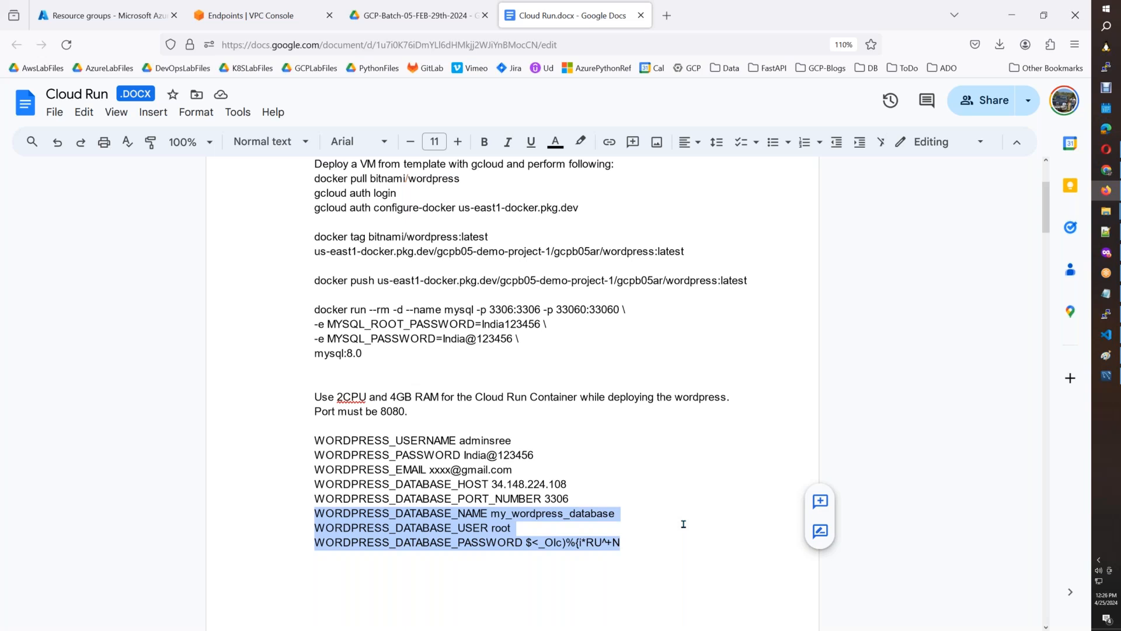
drag(653, 544, 315, 514)
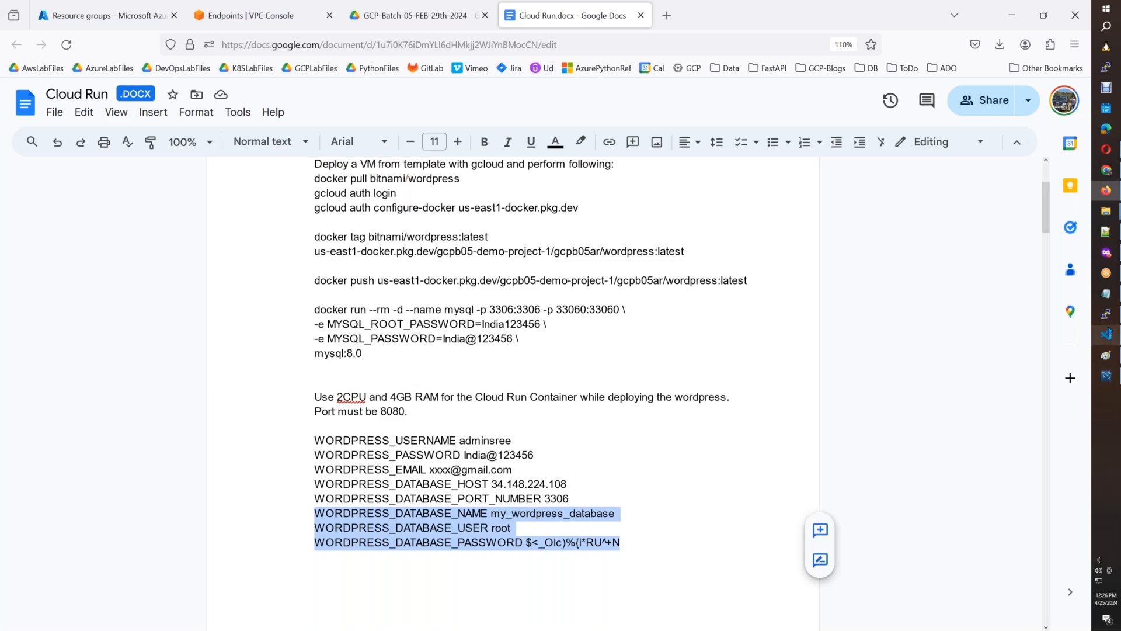
mouse_move(1106, 334)
click(998, 350)
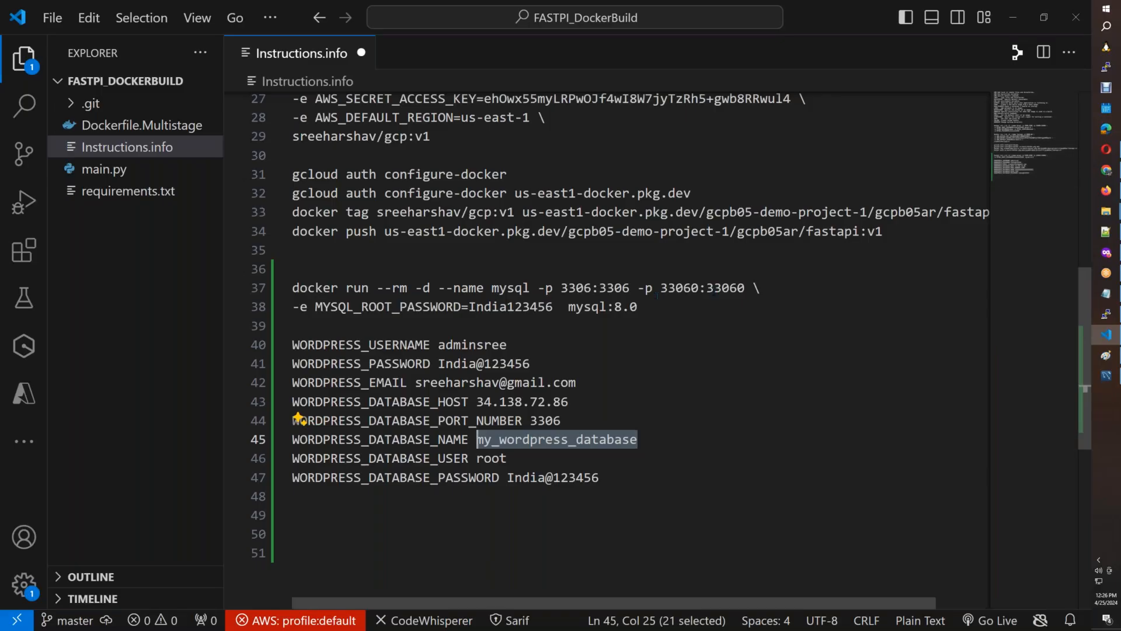
Move mysql:8.0 to its own line with a backslash continuation before it, and start an -e MYSQL_DATABASE= line above it.
click(569, 307)
text(\)
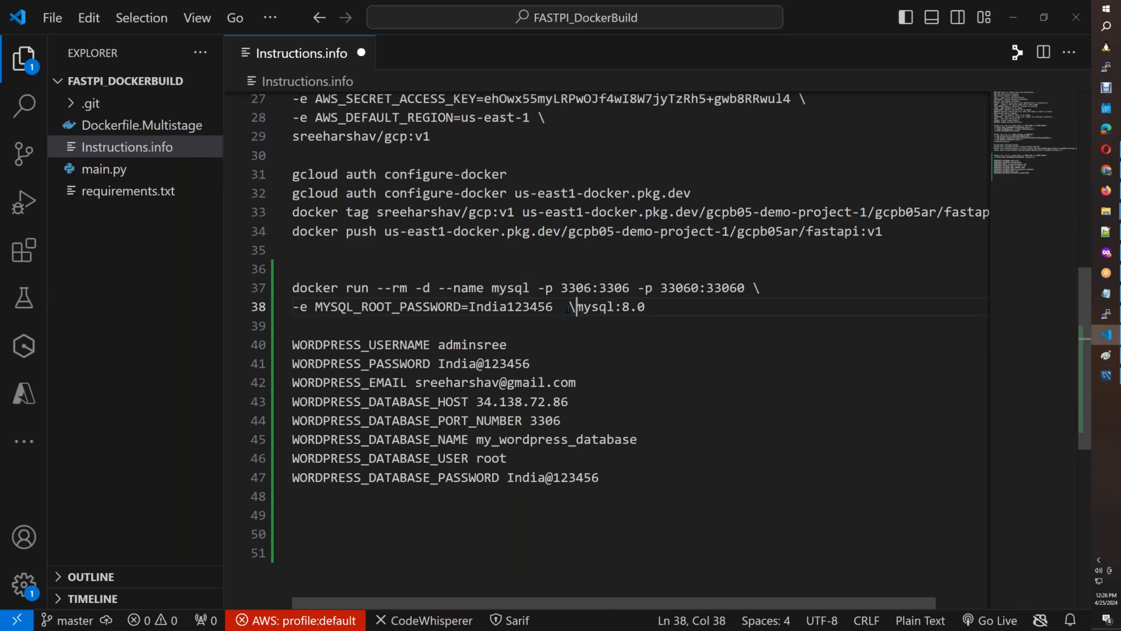
key(Return)
key(Return)
key(Return)
key(Up)
key(Up)
text(-e )
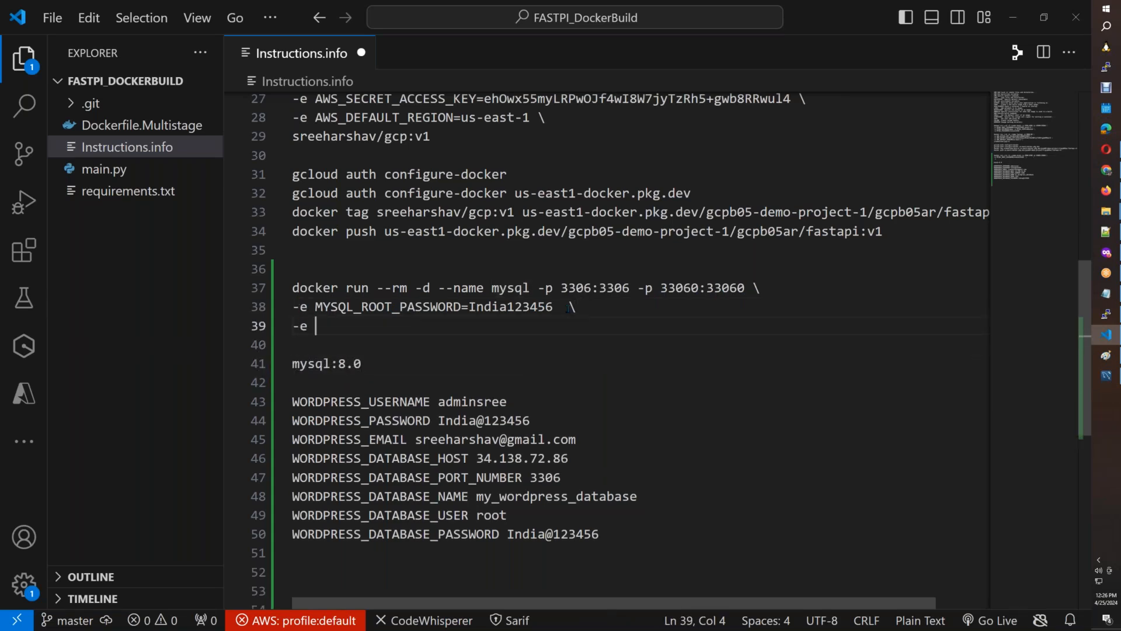
text(MY)
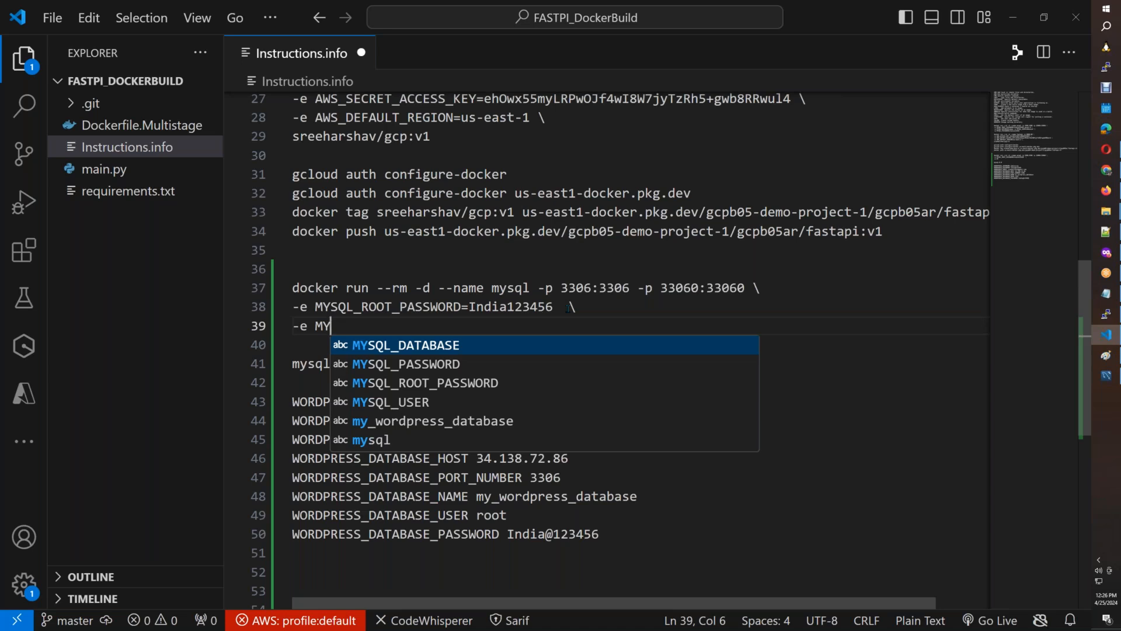
key(Tab)
text(=)
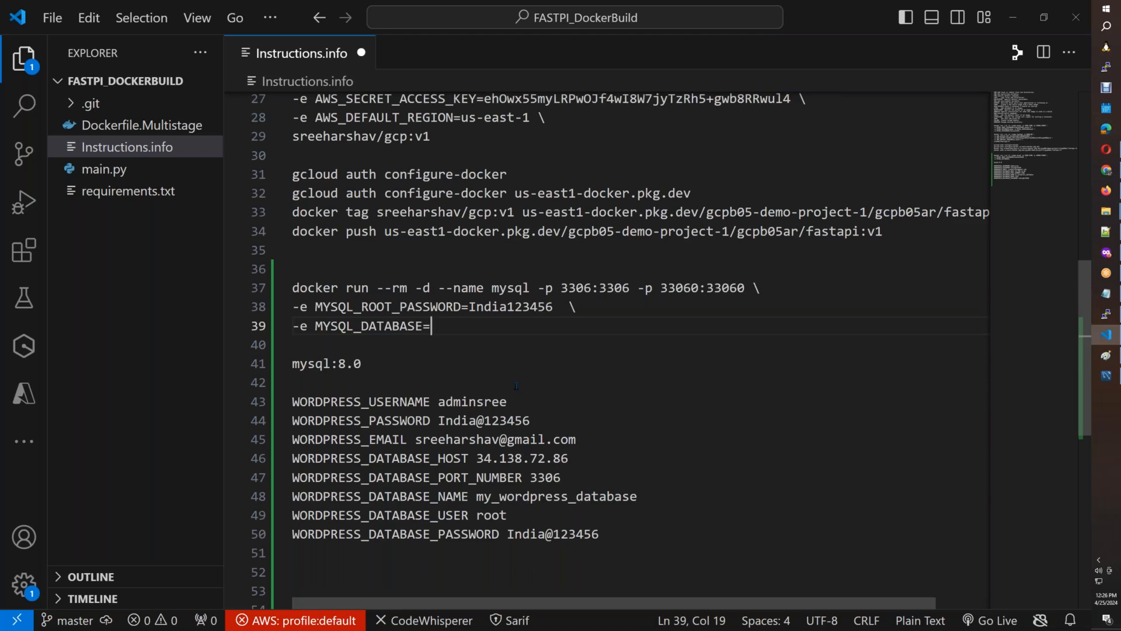
text(demouser)
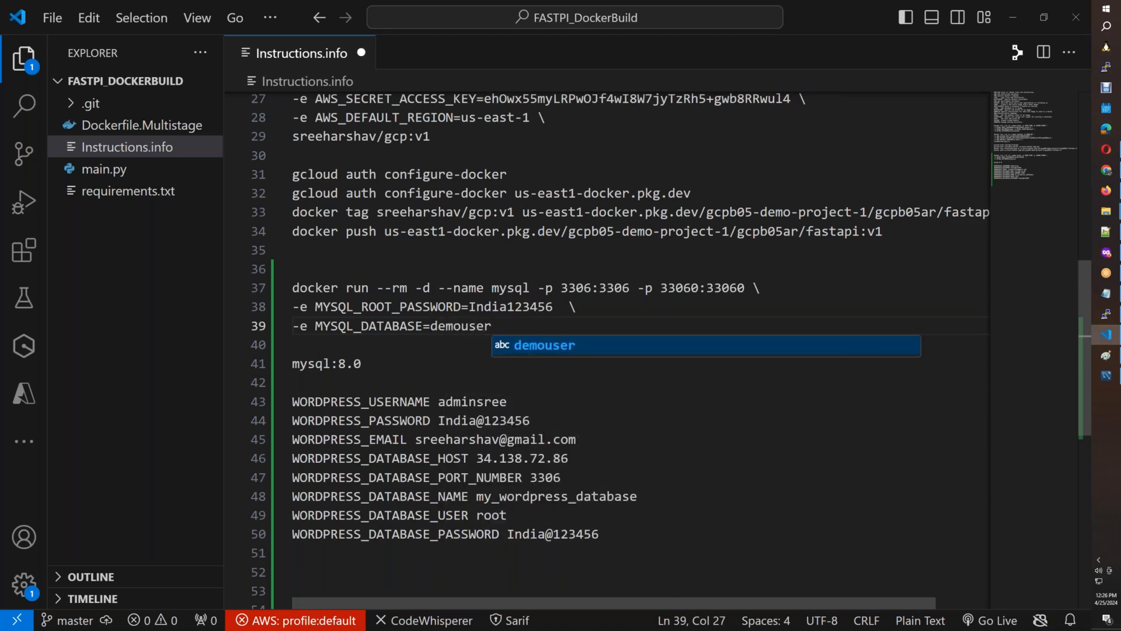
key(BackSpace)
key(BackSpace)
key(BackSpace)
key(BackSpace)
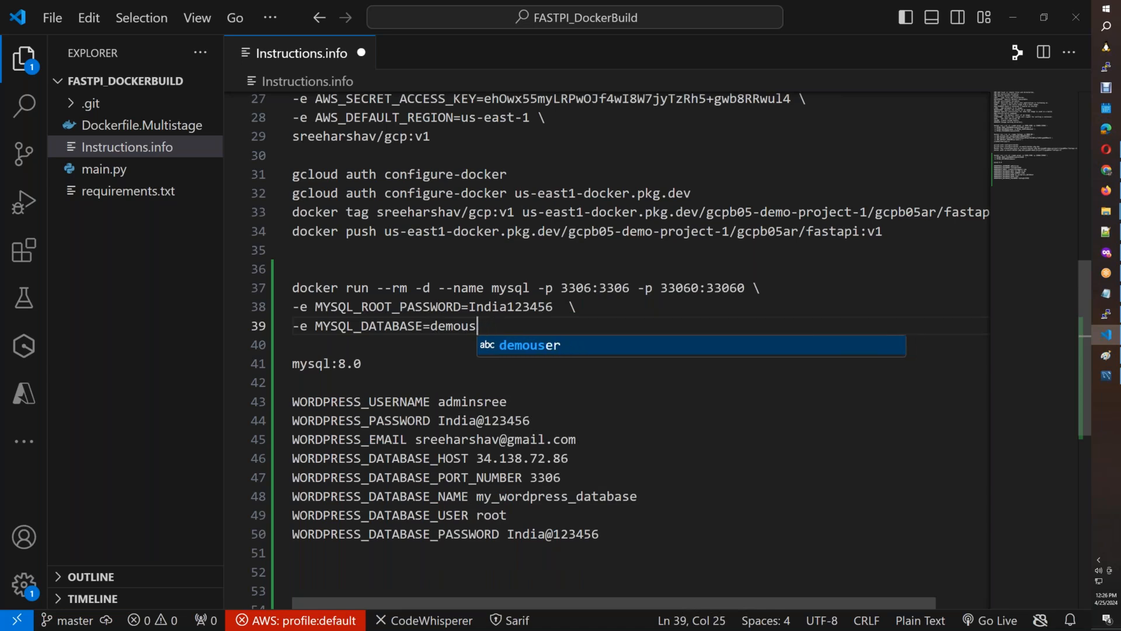
key(BackSpace)
key(BackSpace)
key(BackSpace)
key(BackSpace)
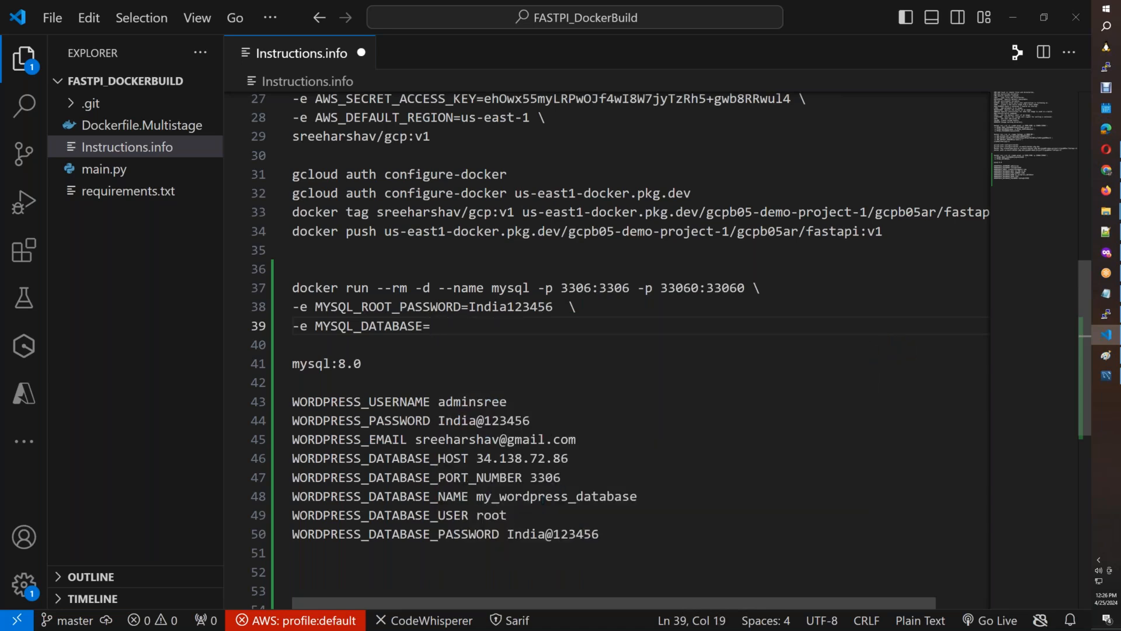
Set MYSQL_DATABASE to my_wordpress_database, copied from the WORDPRESS_DATABASE_NAME line, and end the line with a backslash.
double_click(542, 496)
key(ctrl+c)
click(640, 323)
key(ctrl+v)
text(\)
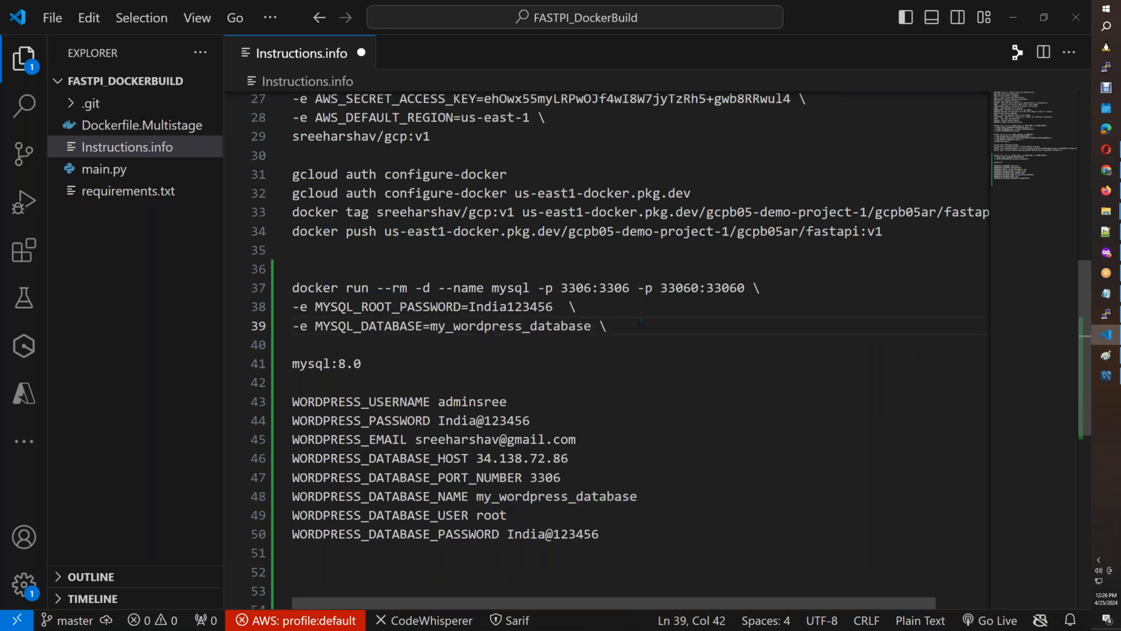
Add the line -e MYSQL_USER=wordpress \ below the MYSQL_DATABASE line of the docker run command.
key(Return)
text(-)
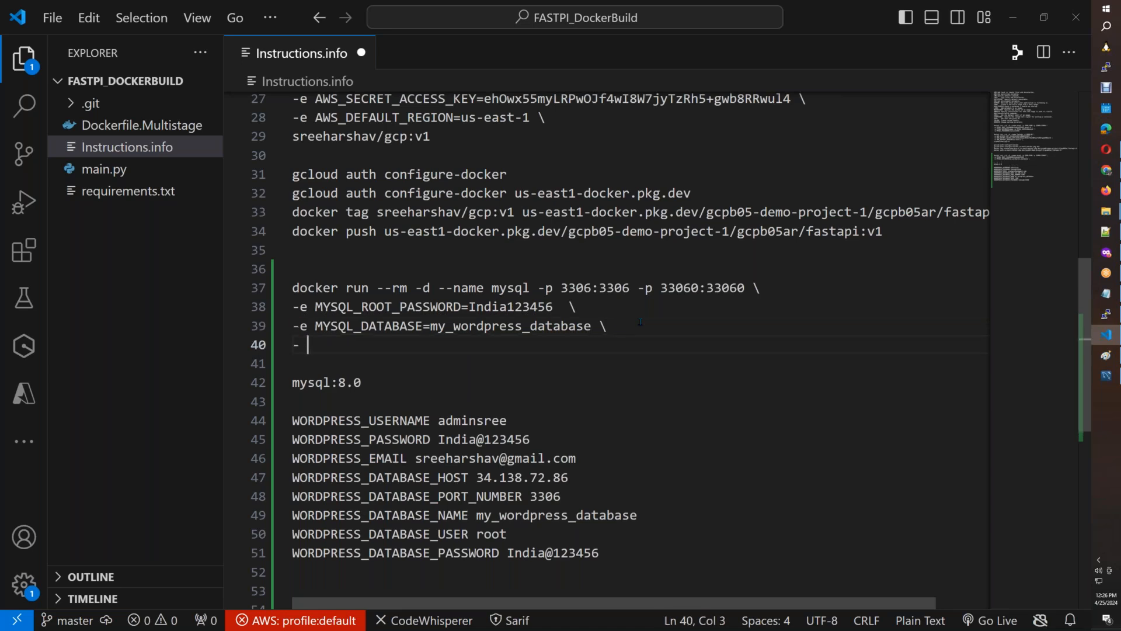
key(BackSpace)
text(e MY)
key(Down)
key(Down)
key(Down)
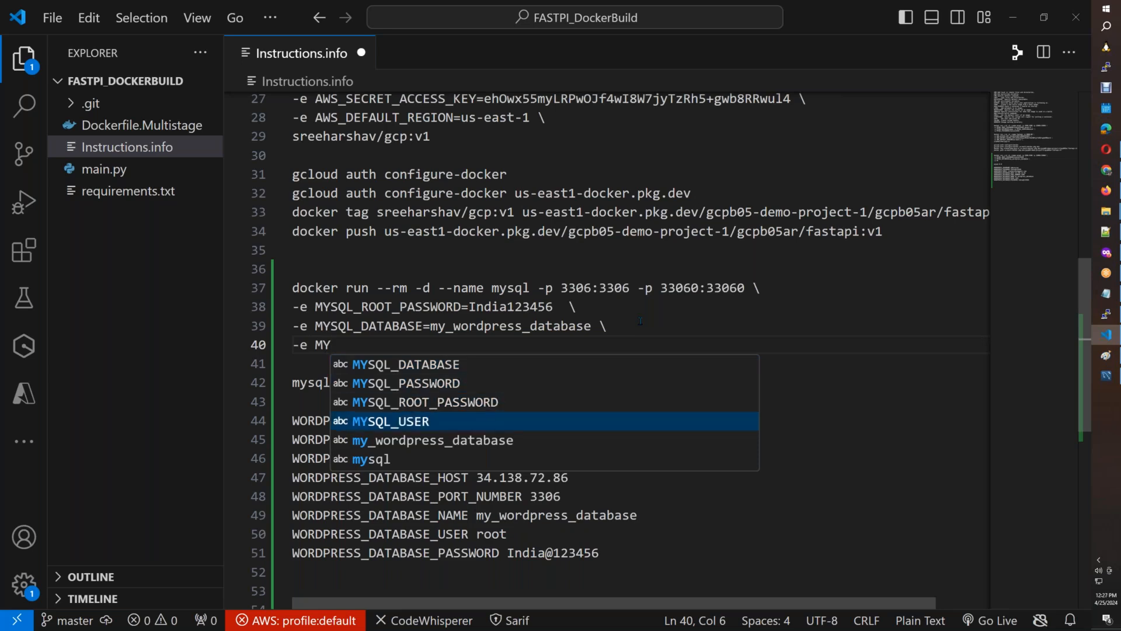
key(Return)
text(=)
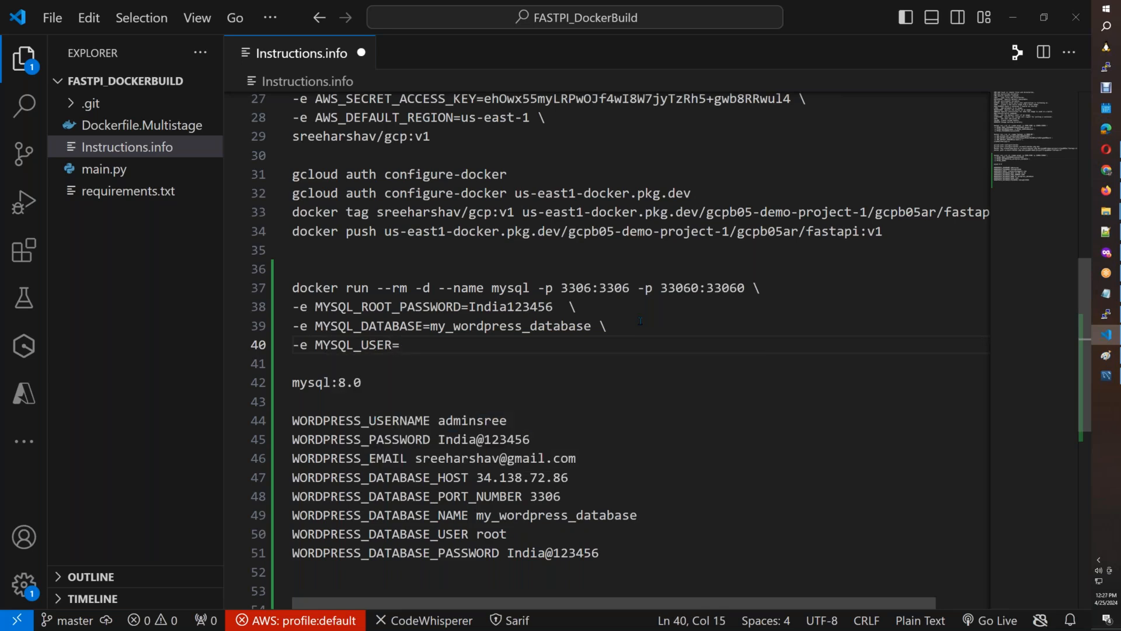
text(wordpress \)
Add an -e MYSQL_PASSWORD= line to the docker run command, using the password copied from the WORDPRESS_DATABASE_PASSWORD line.
key(Return)
text(-e )
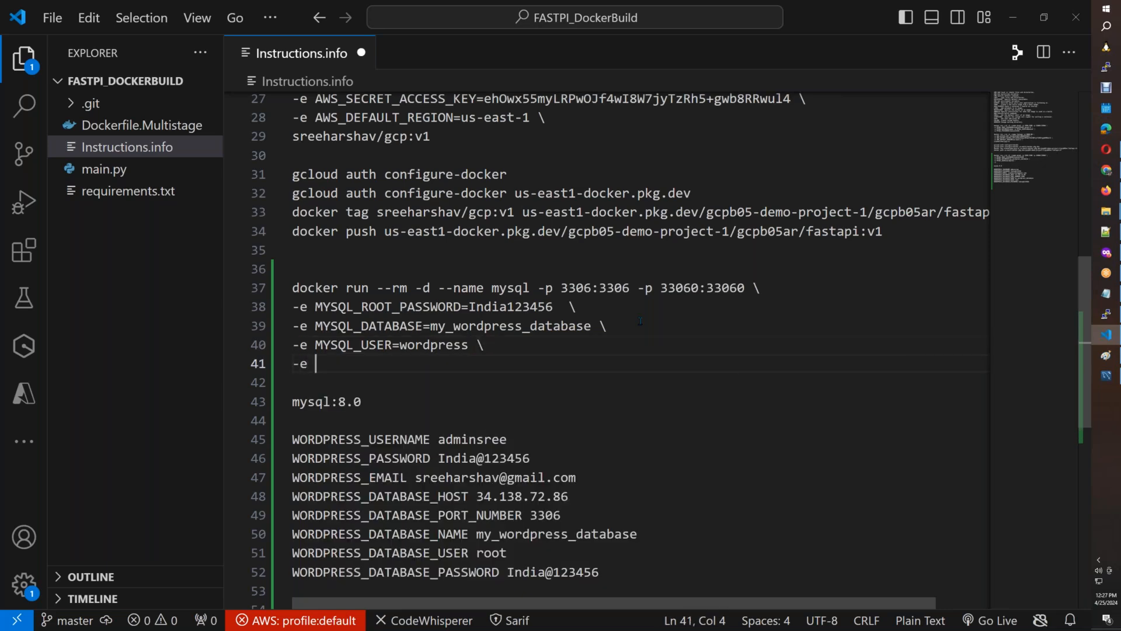
text(MY)
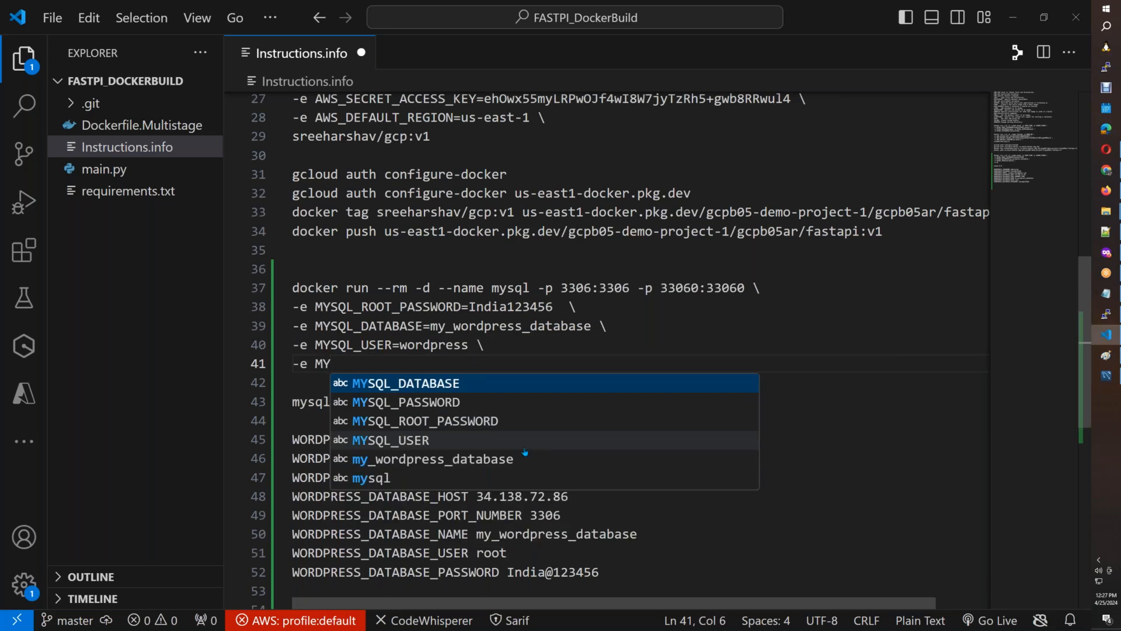
key(Down)
key(Return)
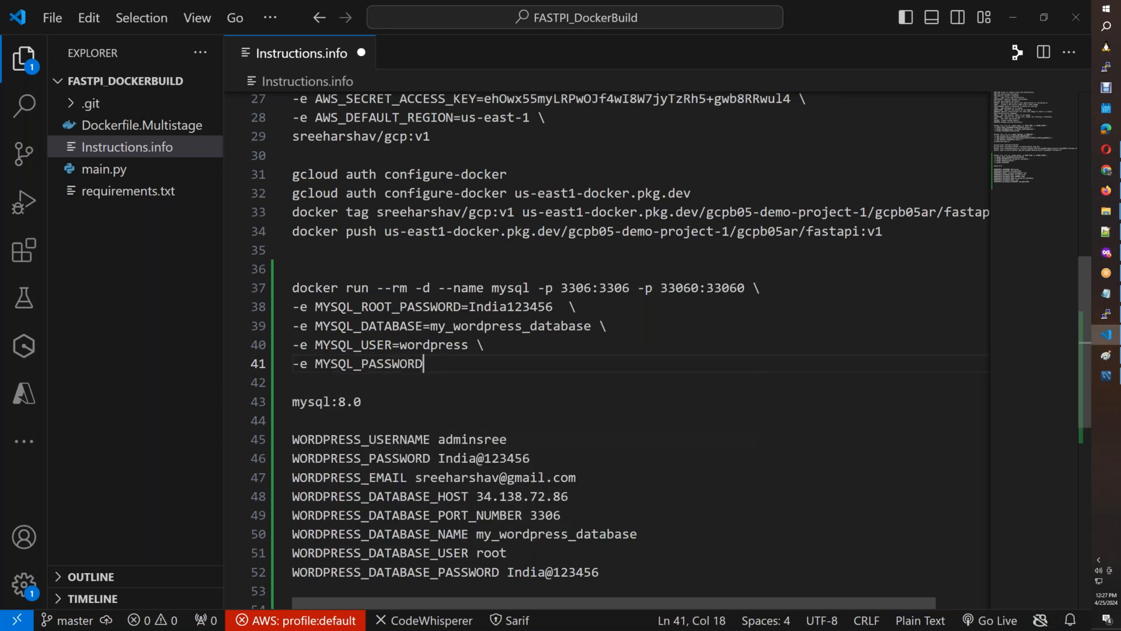
text(=)
drag(597, 573, 507, 572)
key(ctrl+c)
click(459, 368)
key(ctrl+v)
Replace the WORDPRESS_DATABASE_USER value with wordpress, copied from the MYSQL_USER line.
double_click(435, 344)
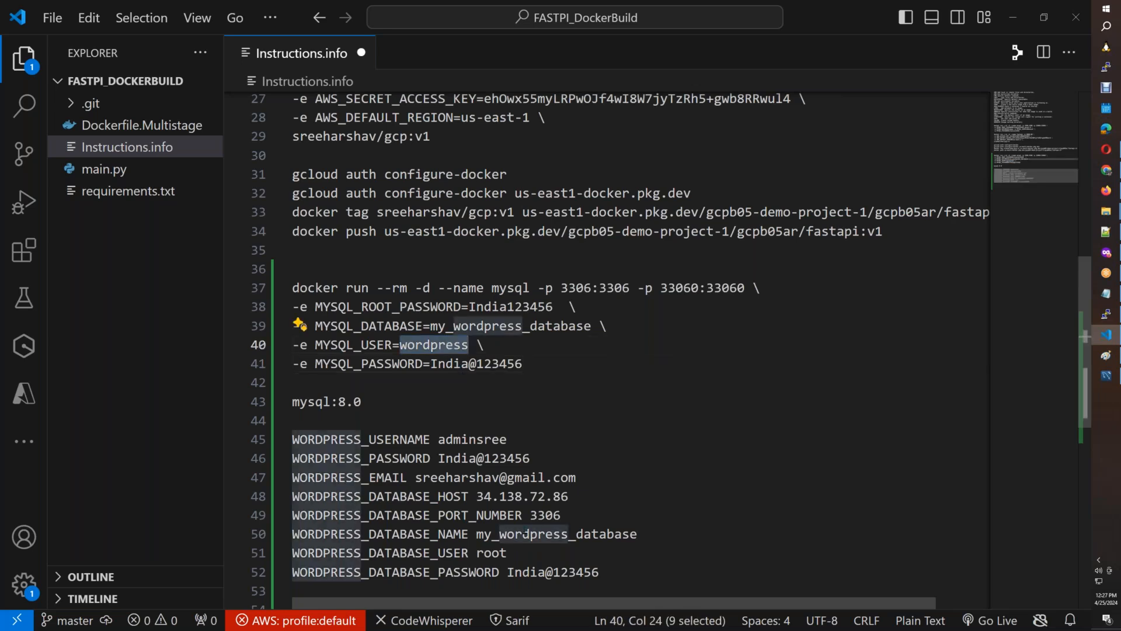
double_click(490, 552)
key(ctrl+v)
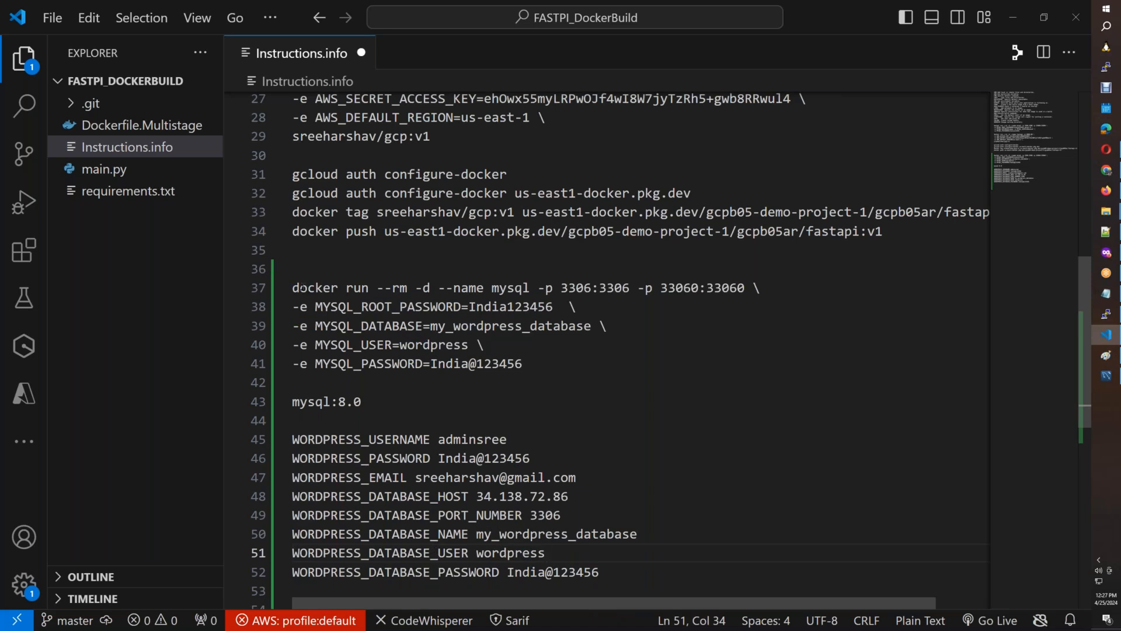
Run the updated docker run command, including its MySQL passwords, in the docker-host terminal with the mysql:8.0 image at its end.
drag(293, 288, 523, 363)
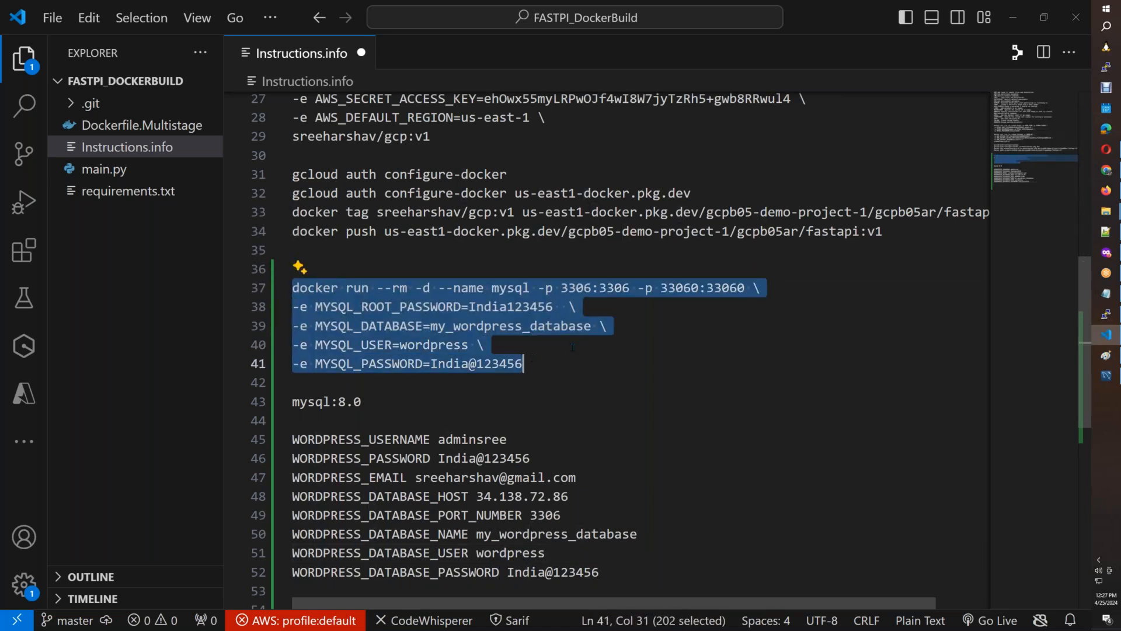
click(1109, 315)
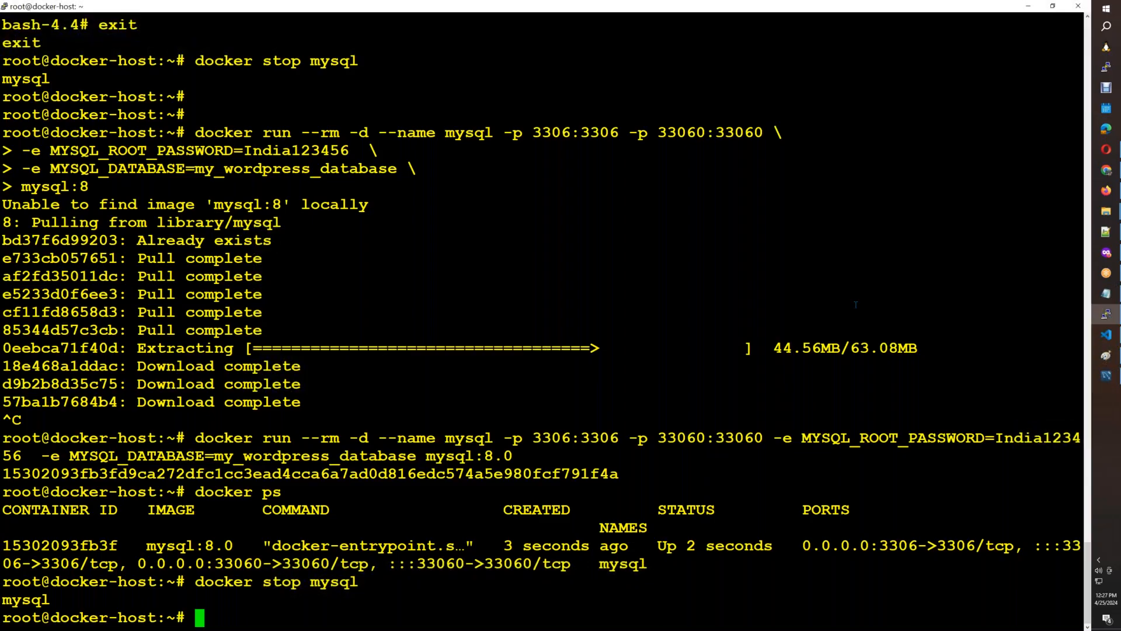
right_click(856, 304)
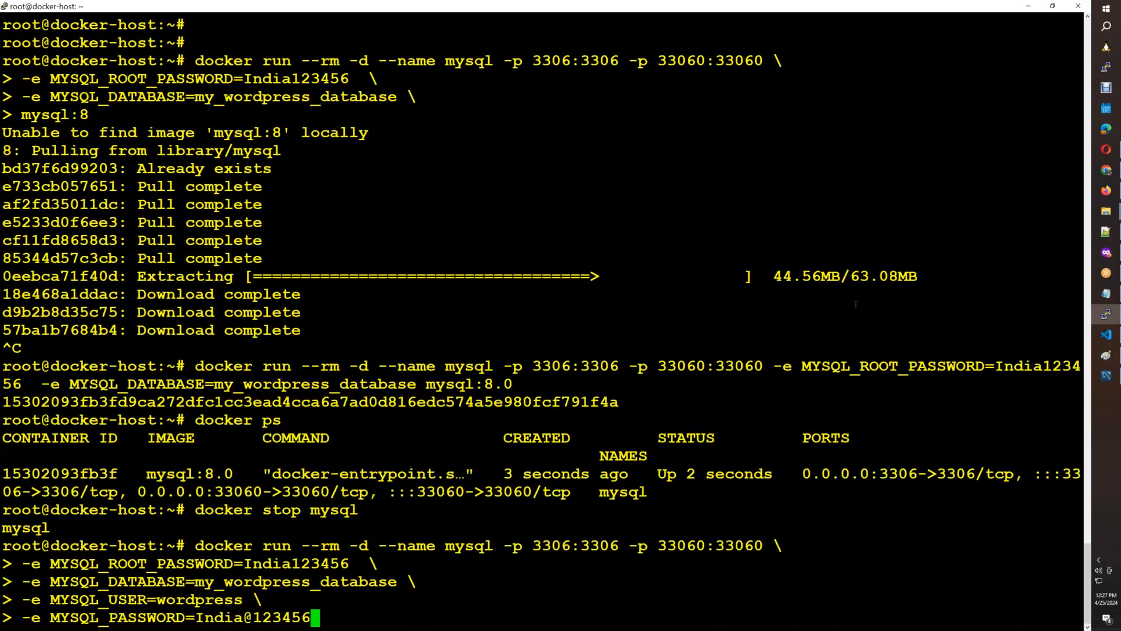
right_click(856, 304)
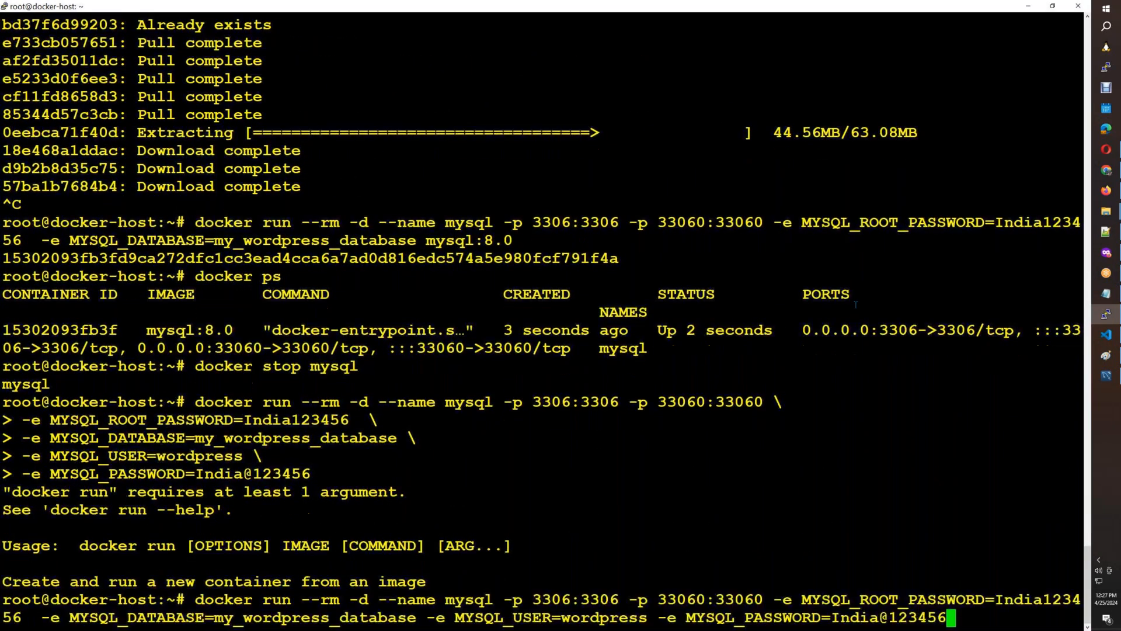
text(mysql:8.0)
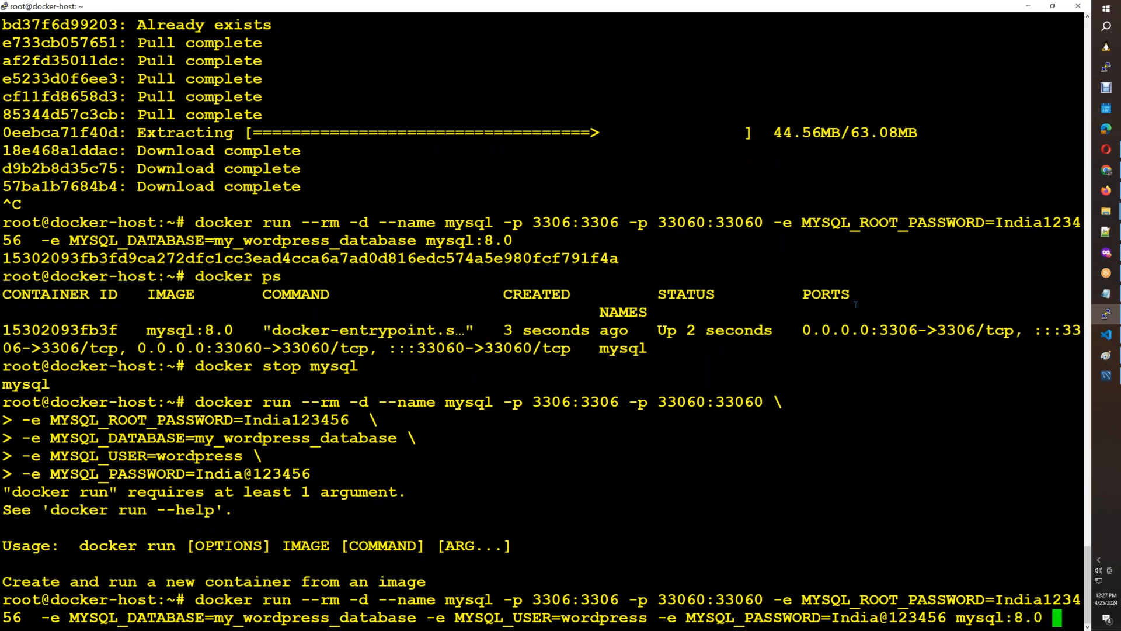
key(Return)
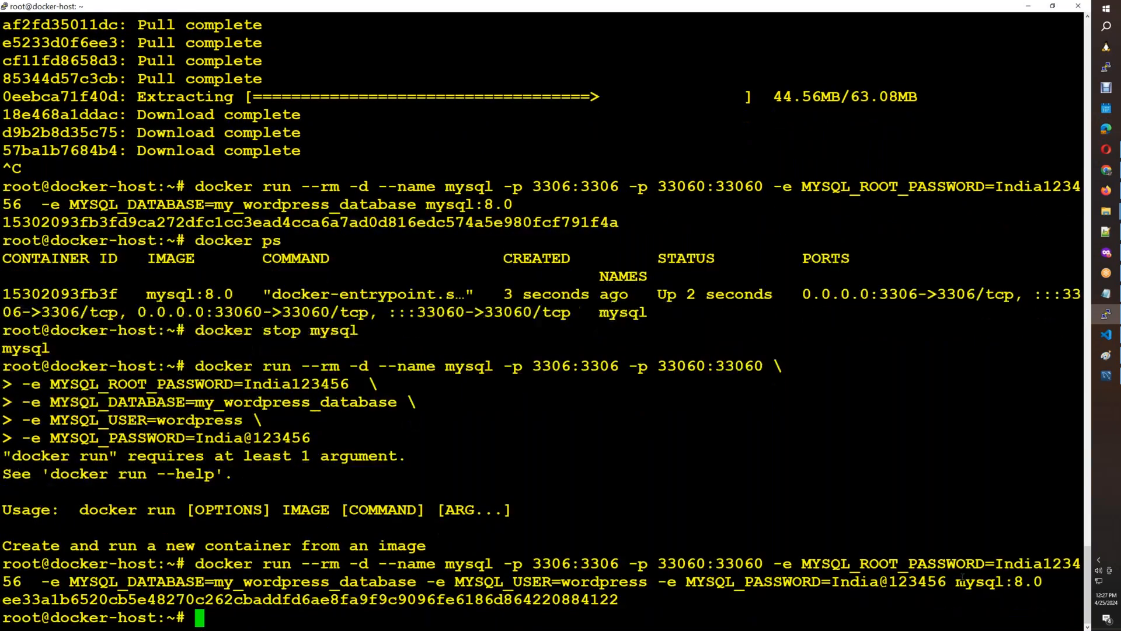
drag(956, 581, 1043, 582)
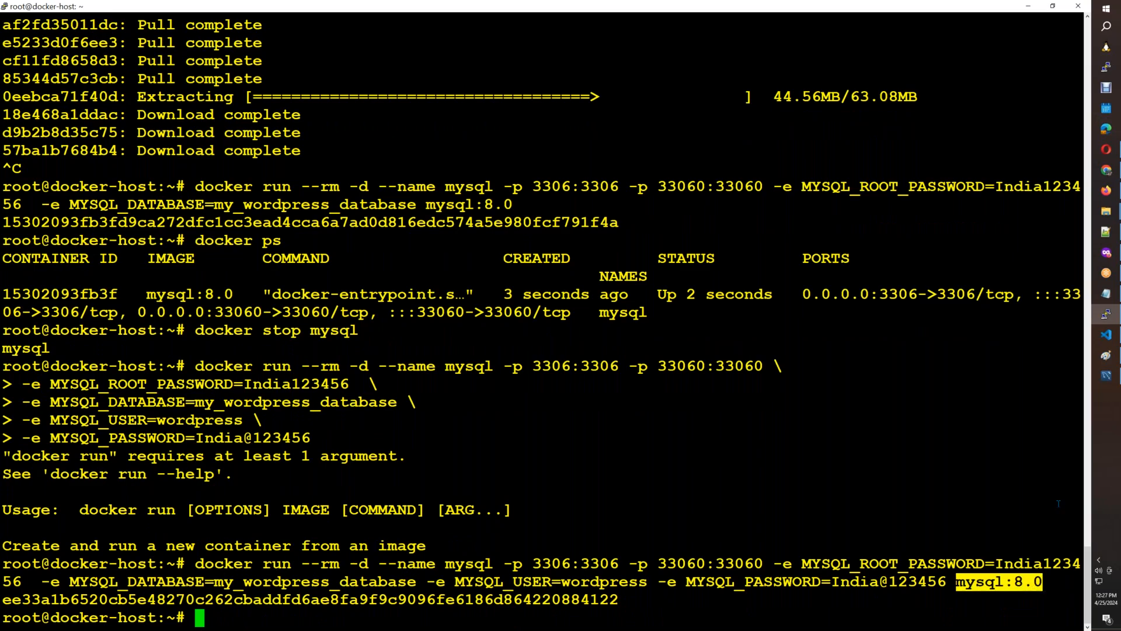
In VS Code, end the MYSQL_PASSWORD line of the docker run command with \ and add mysql:8.0 on the line below.
click(1107, 341)
click(552, 363)
text(\)
key(Return)
key(ctrl+v)
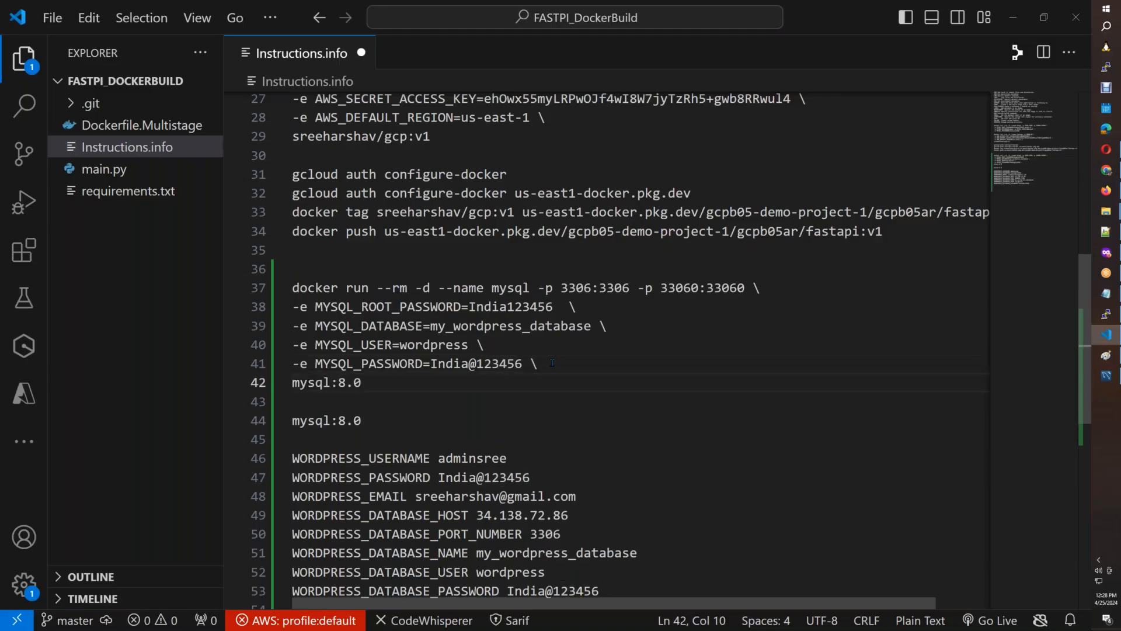
List the running containers with docker ps in the docker-host terminal.
key(alt)
key(alt+Tab)
text(docker ps)
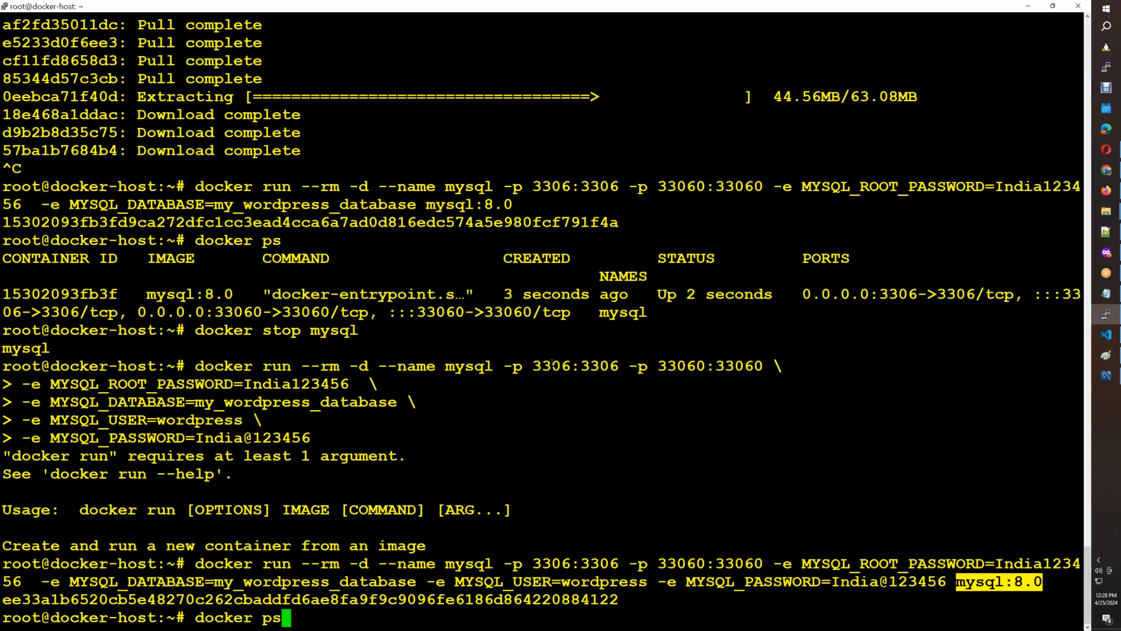
key(Return)
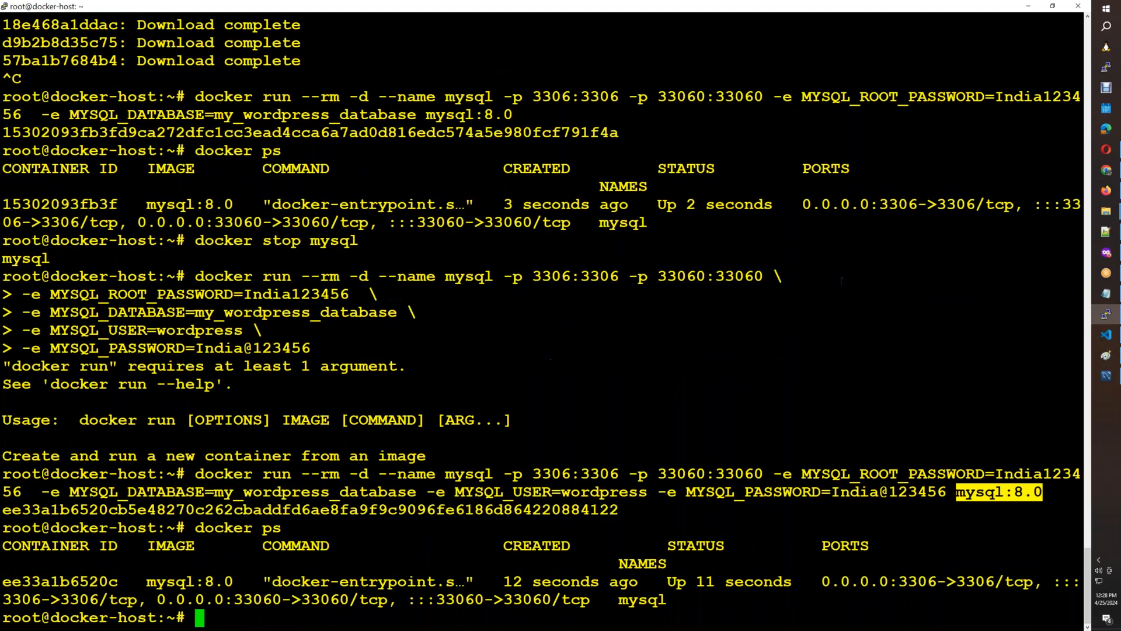
Refresh the schemas in MySQL Workbench, entering the root password to reconnect to the MySQL server.
click(1101, 379)
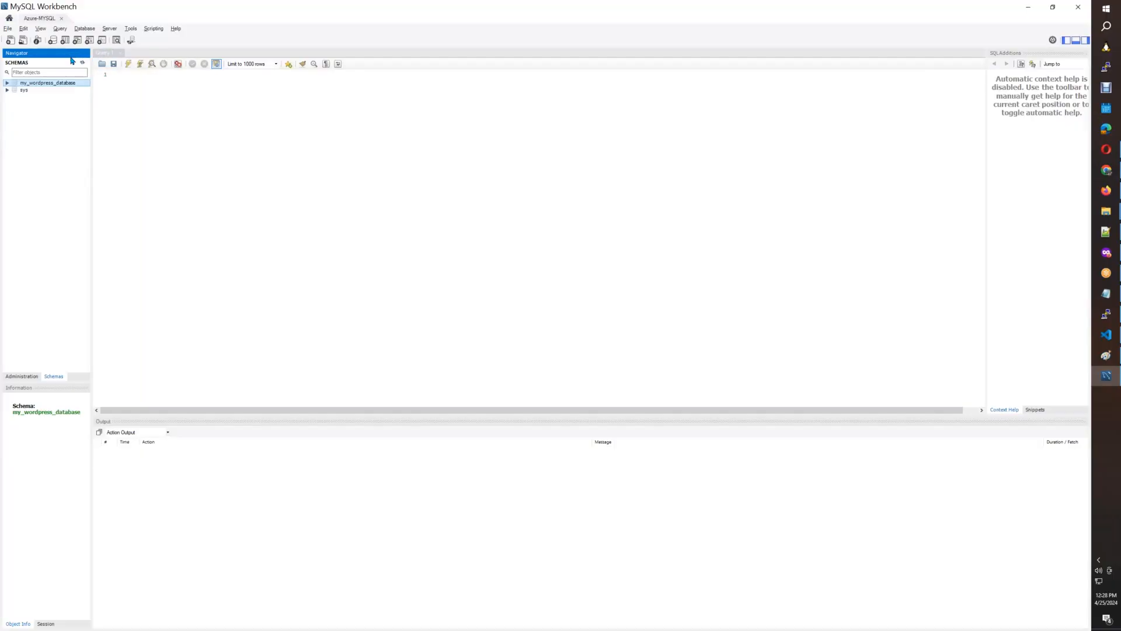
click(82, 63)
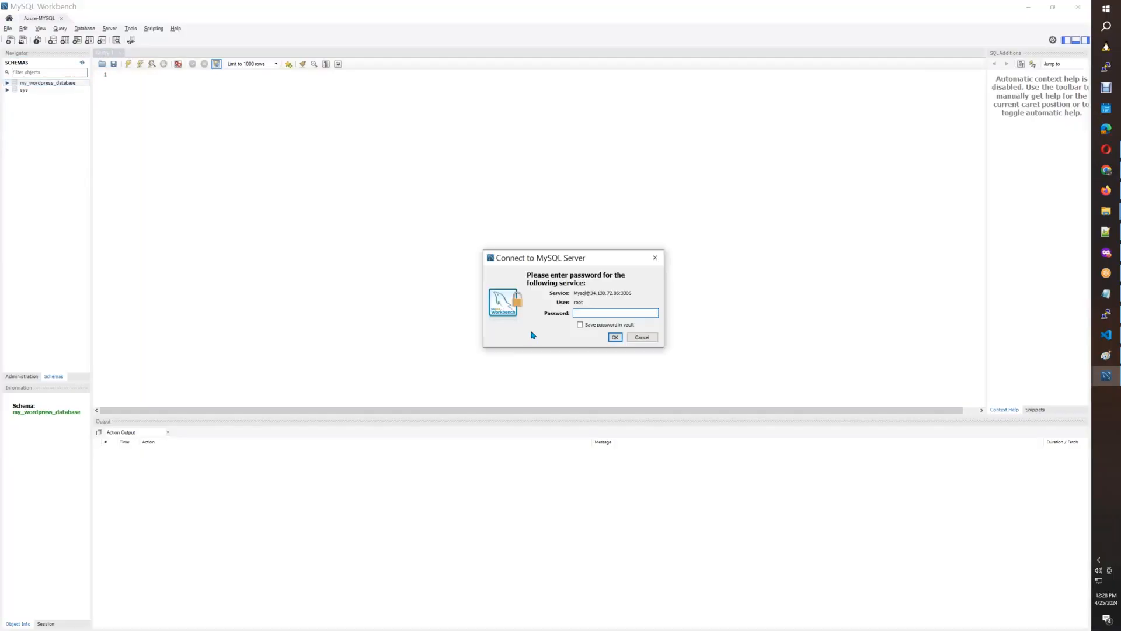
text(*)
key(Return)
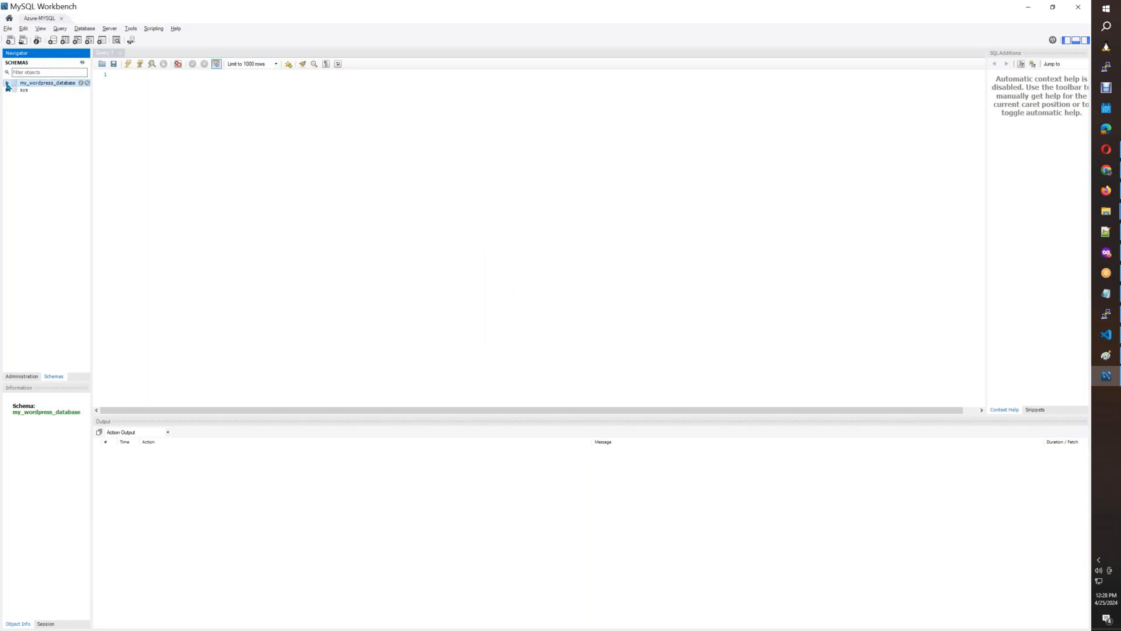
click(83, 65)
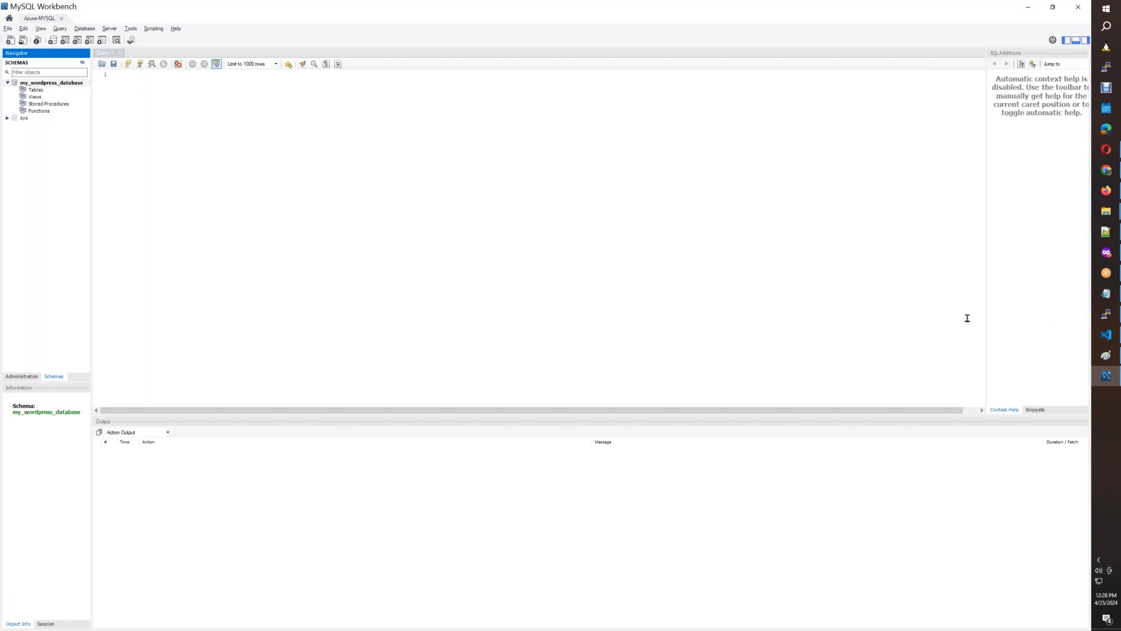
Review the WordPress variables in Instructions.info, and open the environment variables of a new revision of the wordpress Cloud Run service in the browser.
mouse_move(1106, 334)
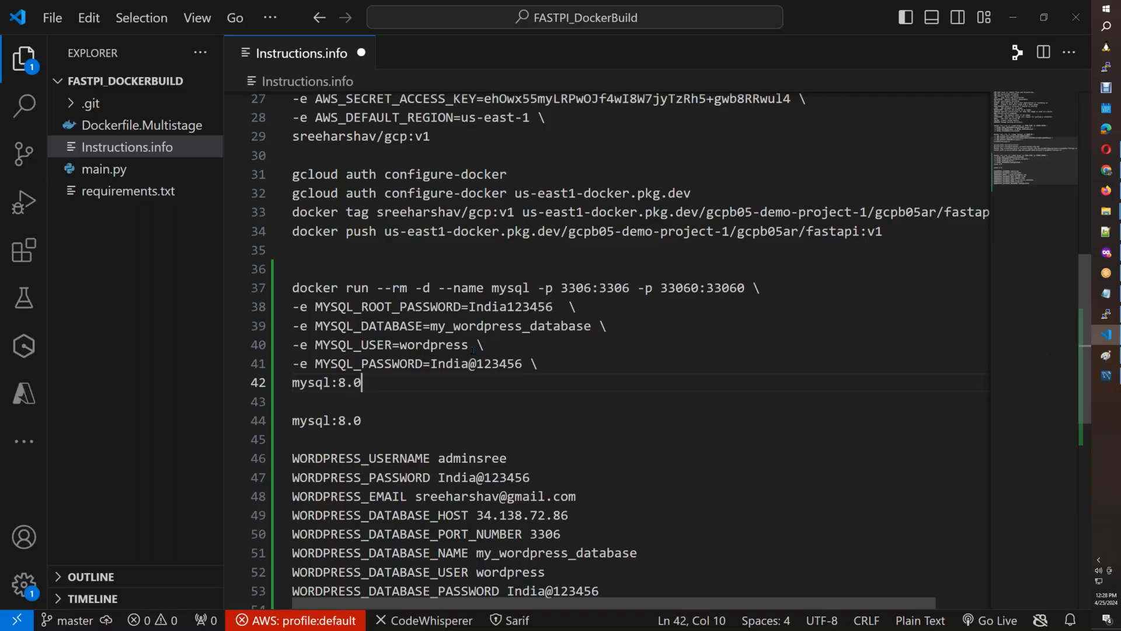
click(1083, 365)
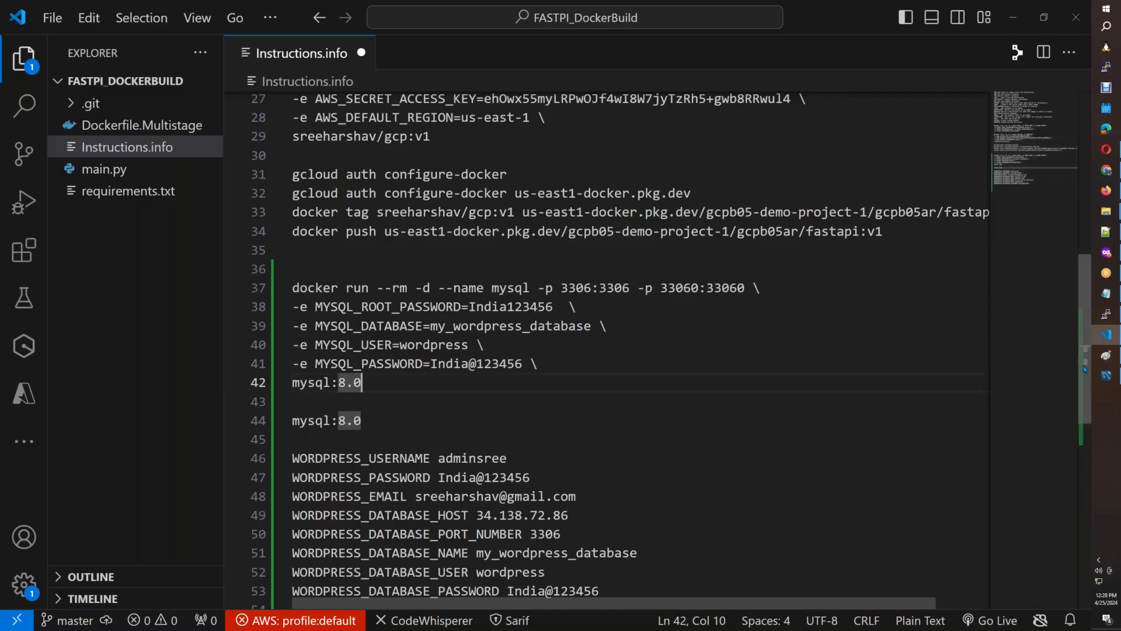
scroll(600, 392, down, 3)
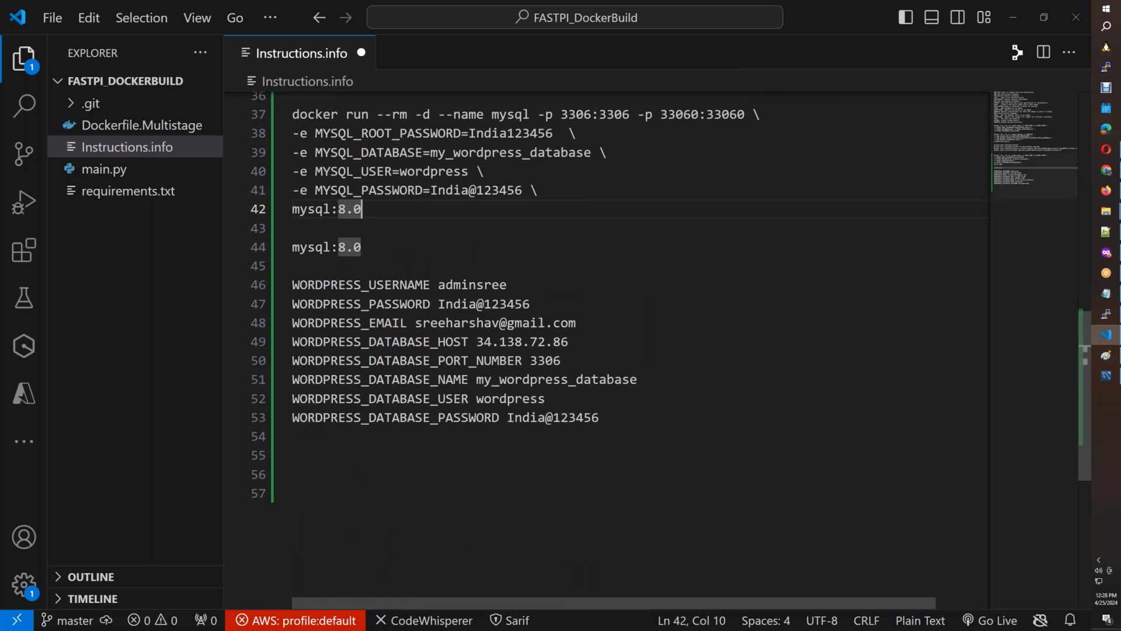
click(1106, 253)
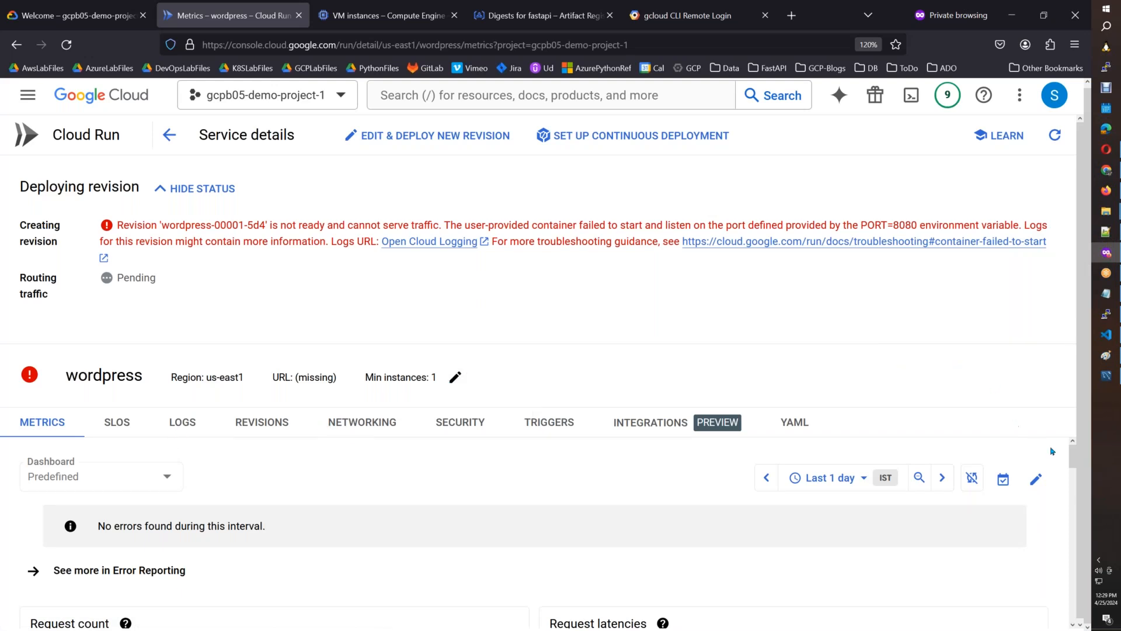
drag(1070, 457, 1071, 458)
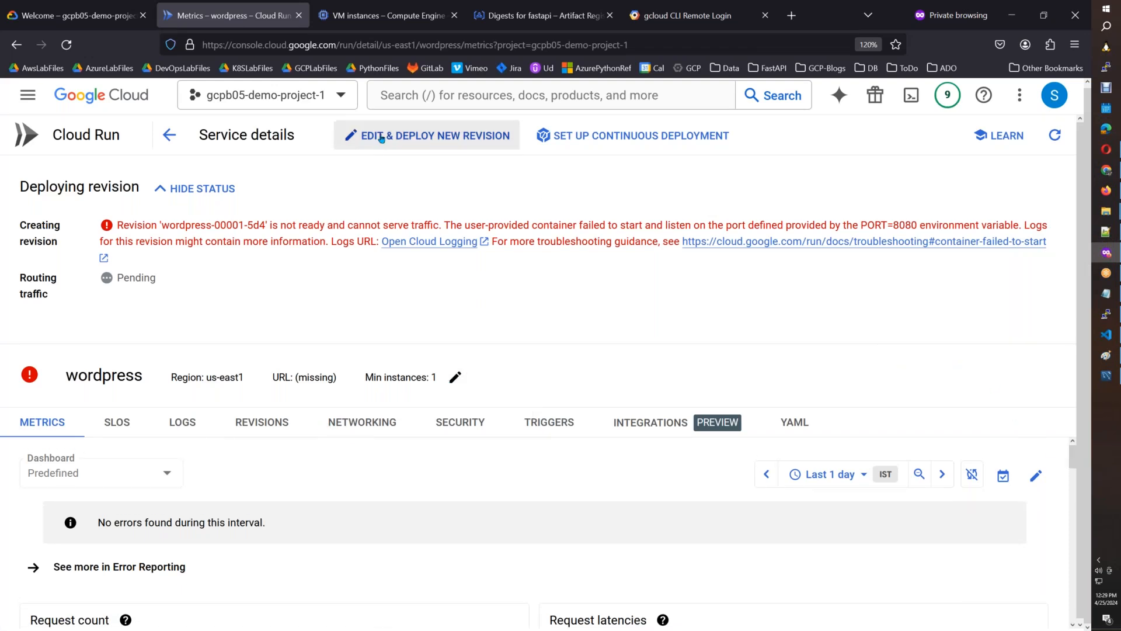
click(380, 135)
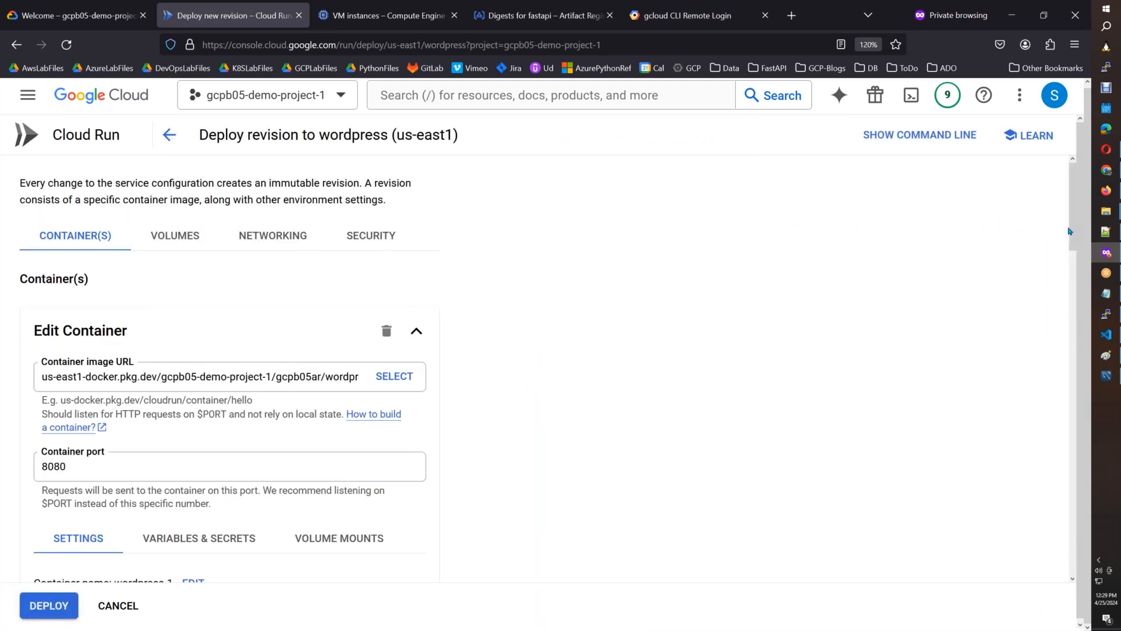
click(285, 525)
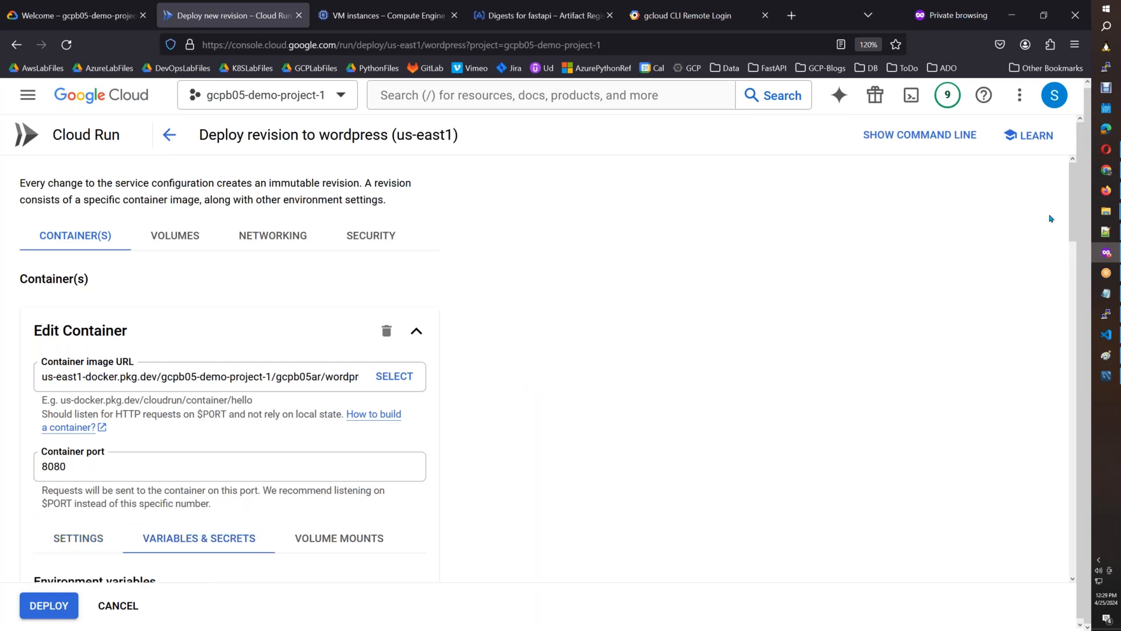
scroll(1071, 268, down, 5)
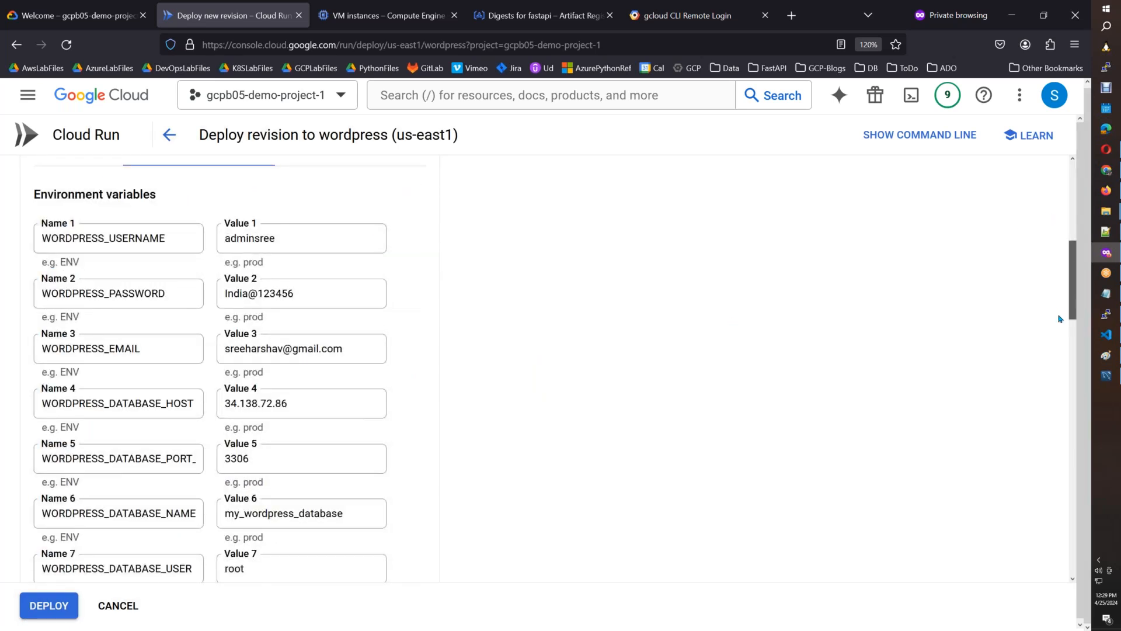
scroll(1061, 315, down, 1)
scroll(1061, 321, down, 4)
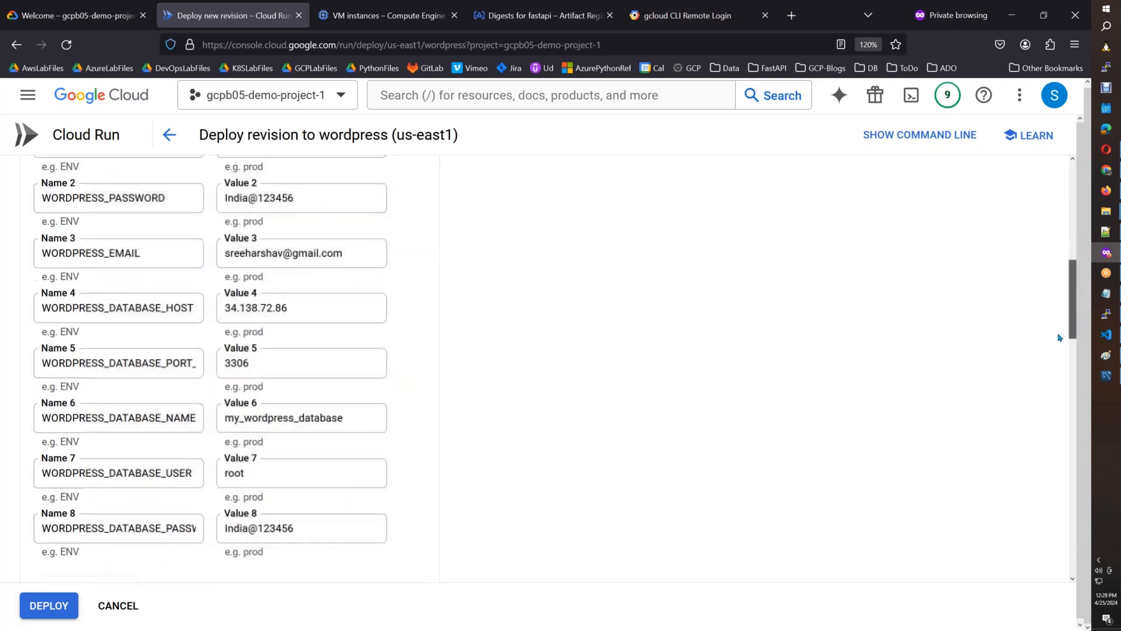
Set the revision's WORDPRESS_DATABASE_USER variable to wordpress, copied from the WORDPRESS_DATABASE_USER line in Instructions.info.
click(1106, 334)
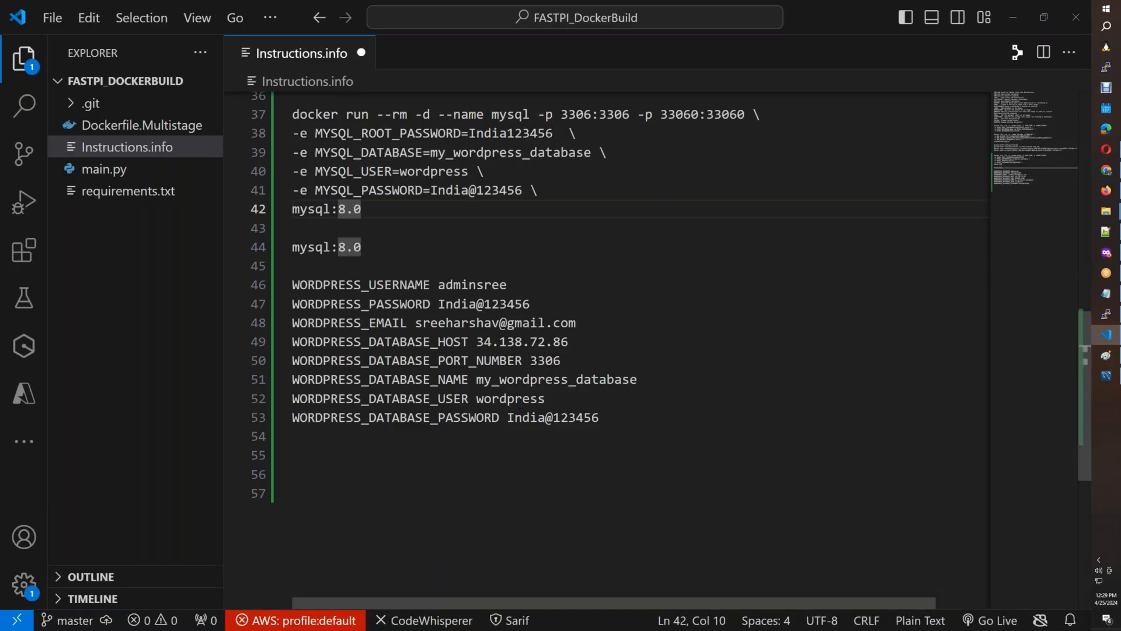
double_click(510, 398)
key(ctrl+c)
key(alt+Tab)
double_click(232, 445)
key(ctrl+v)
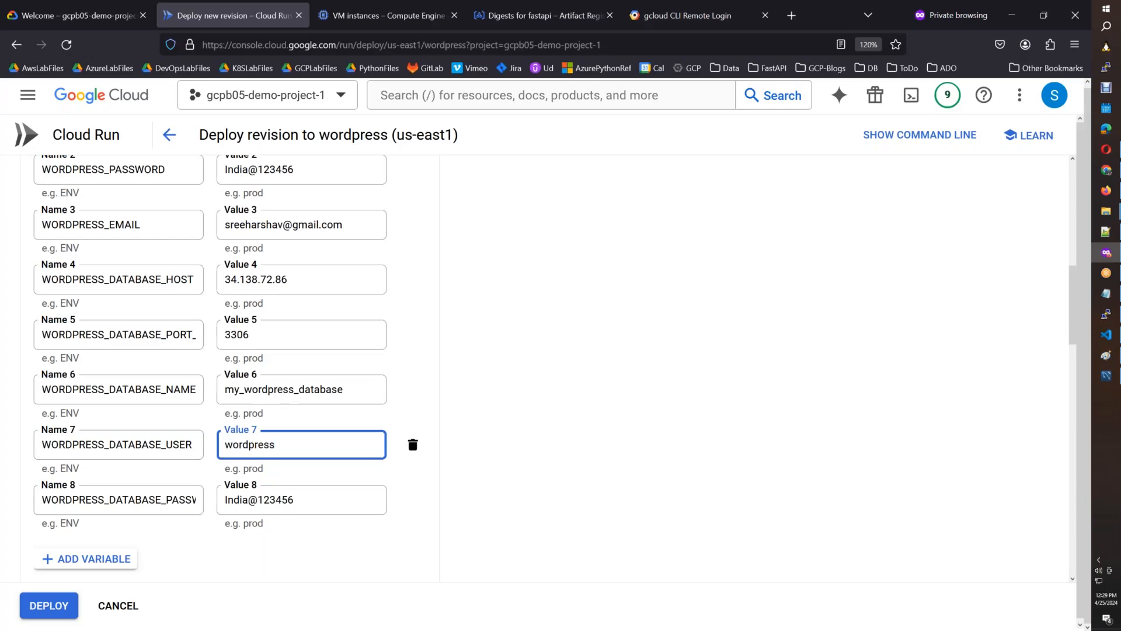
key(alt+Tab)
key(alt+Tab)
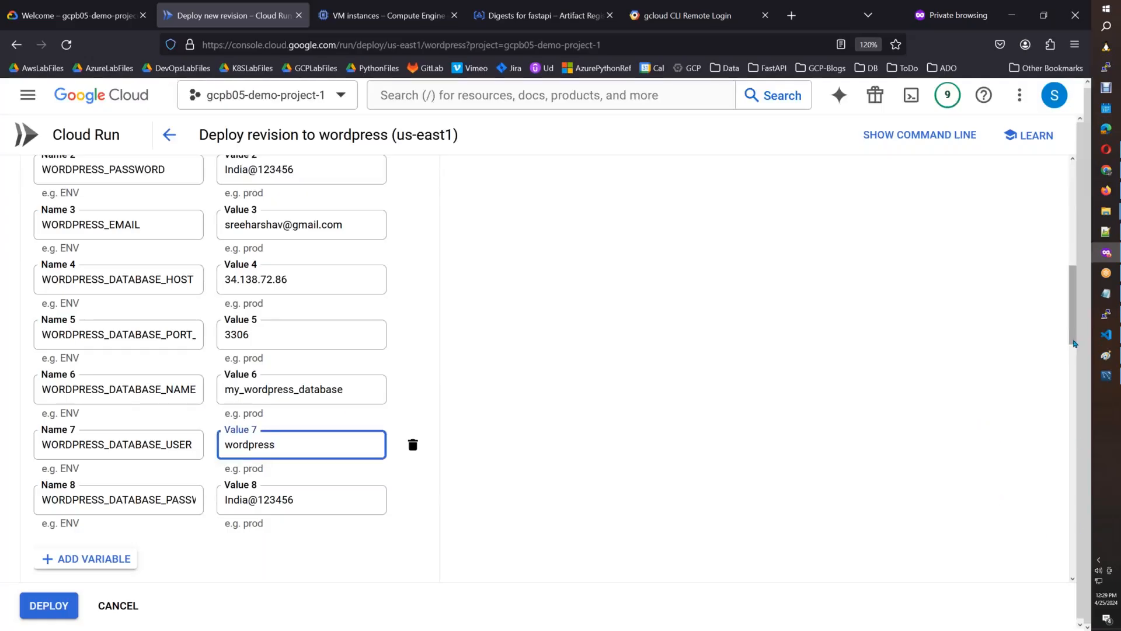
Review the remaining revision settings and deploy the new revision of the wordpress service.
scroll(1071, 383, down, 15)
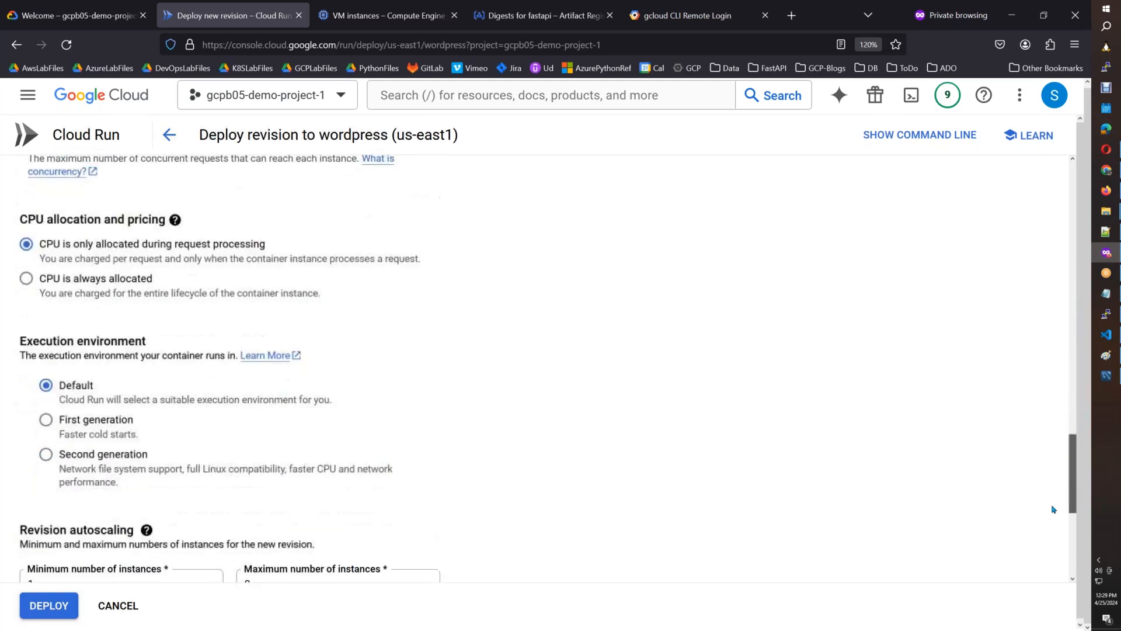
scroll(1054, 517, down, 3)
scroll(1056, 350, up, 15)
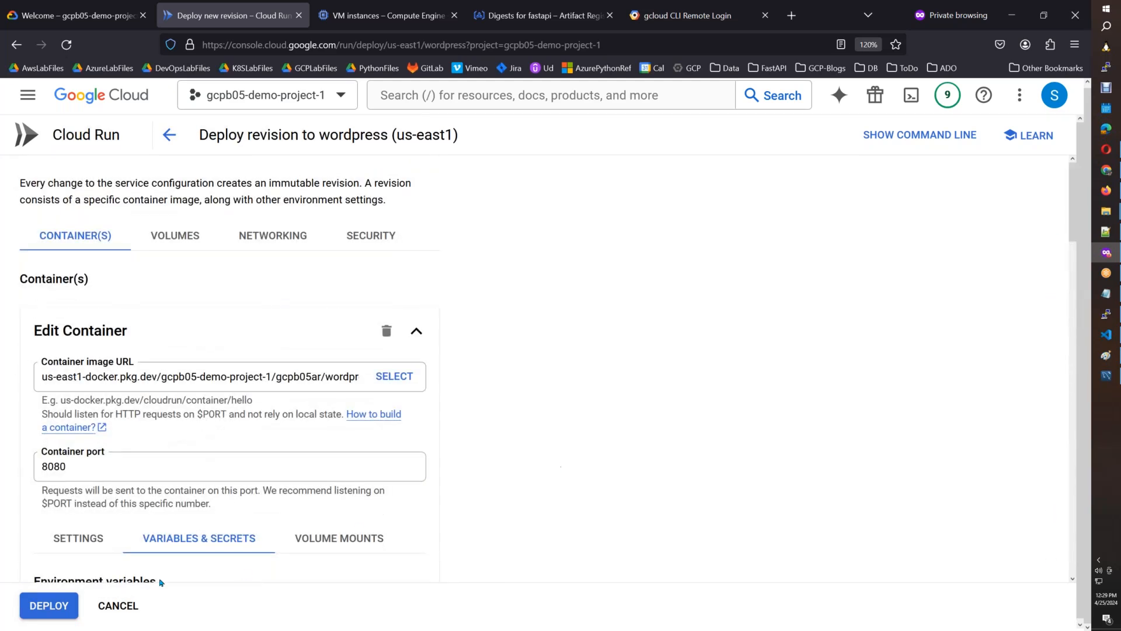
click(47, 609)
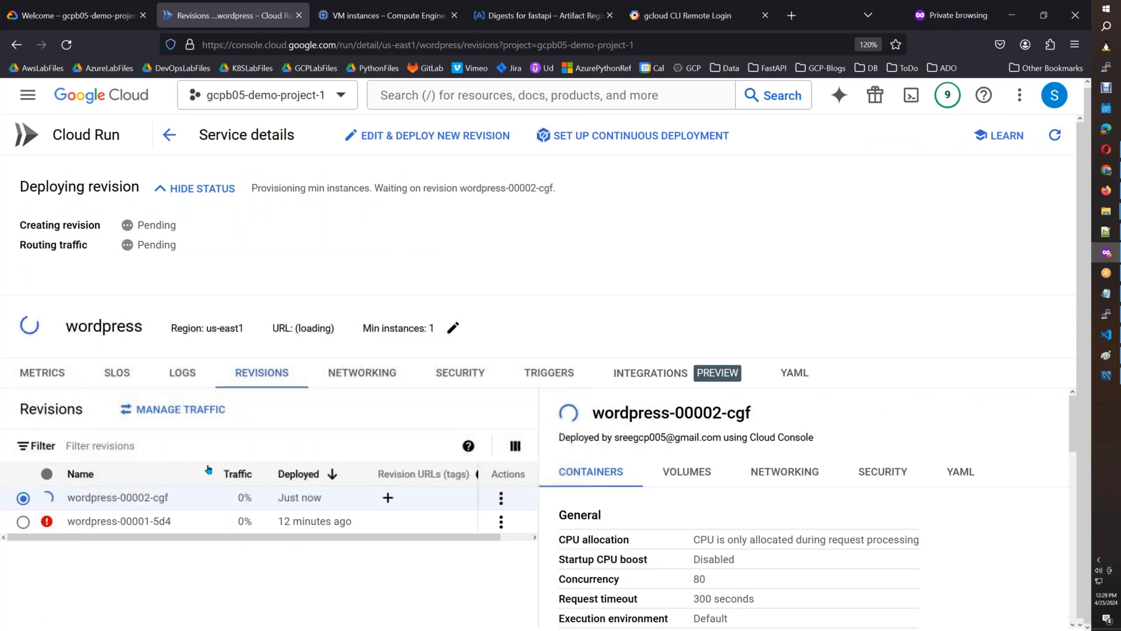
Delete the failed revision wordpress-00001-5d4 from the wordpress service.
click(501, 522)
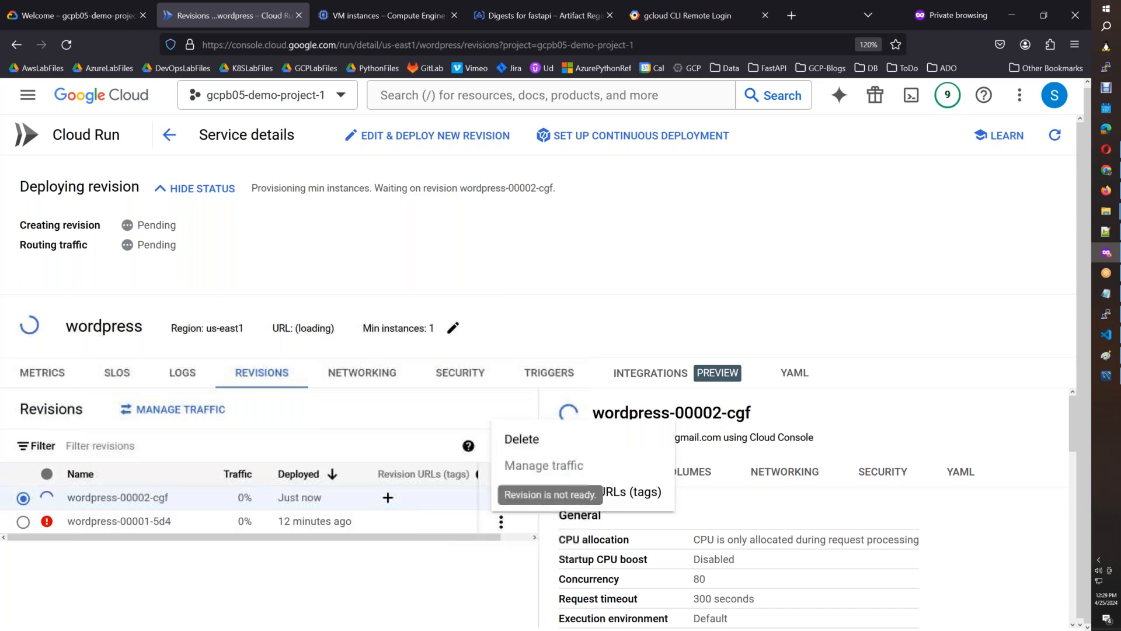
click(521, 446)
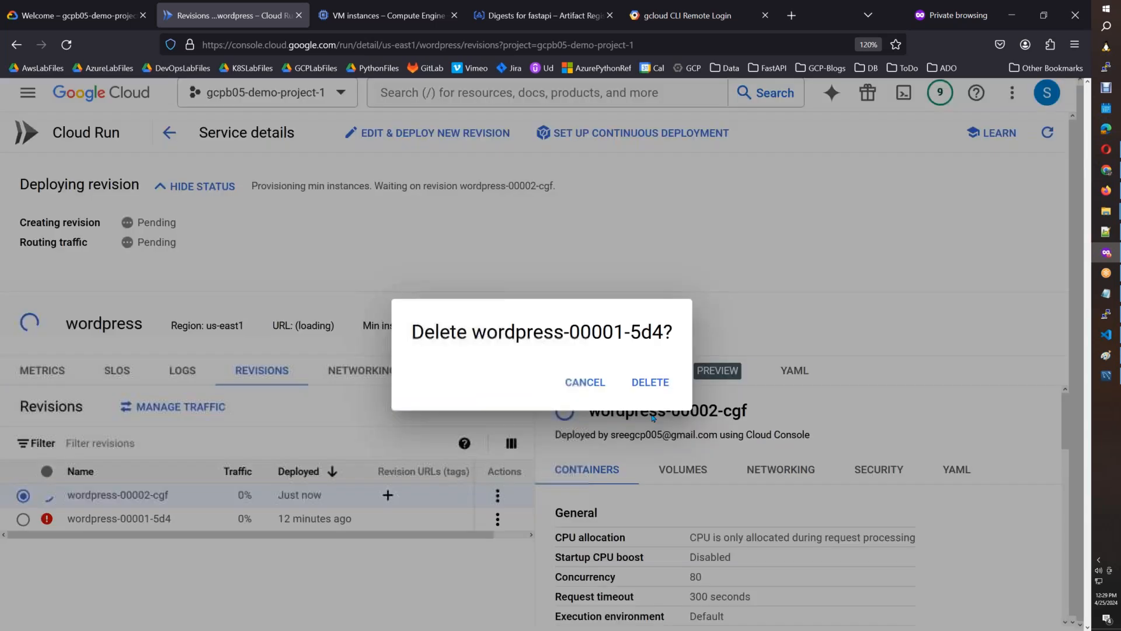
click(655, 383)
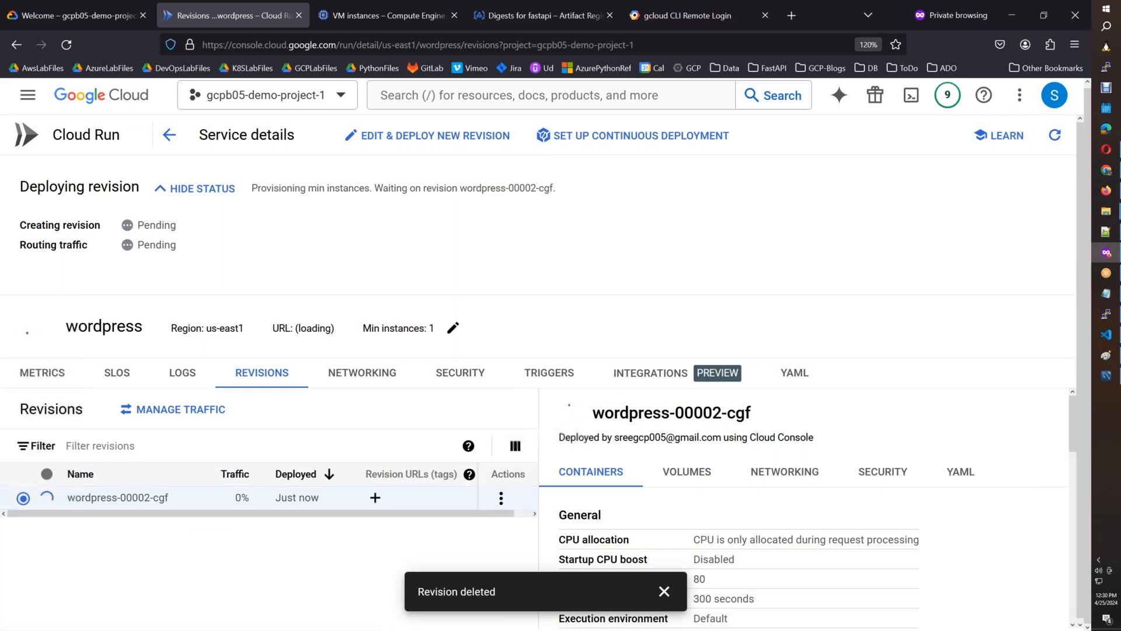
View the wordpress service's logs and refresh the schemas in MySQL Workbench to check my_wordpress_database for tables.
click(191, 371)
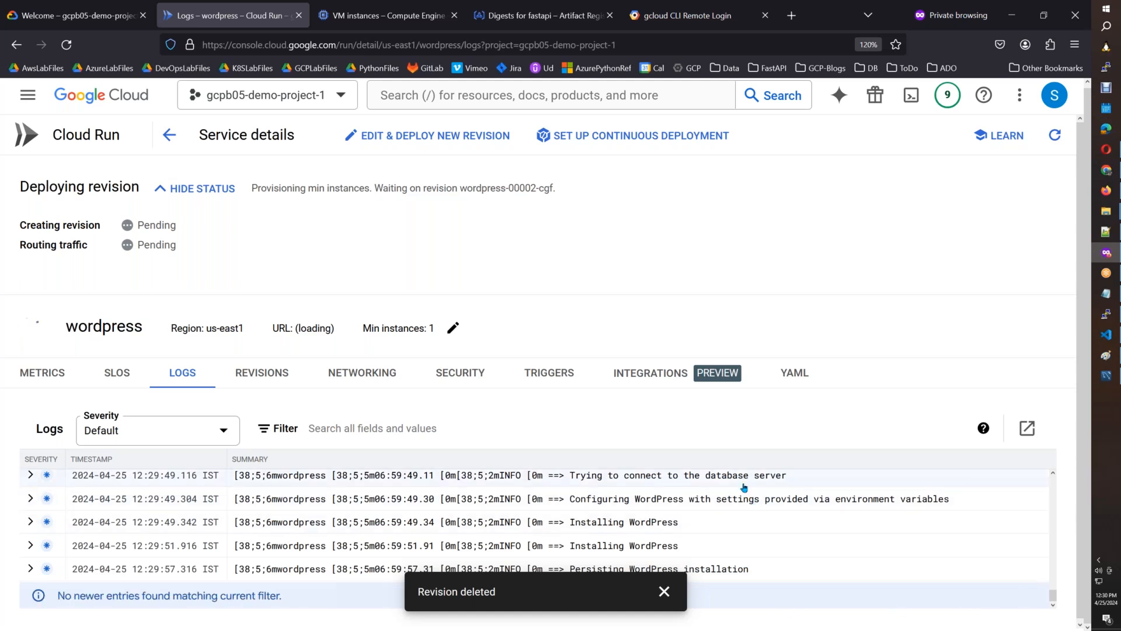
click(1106, 376)
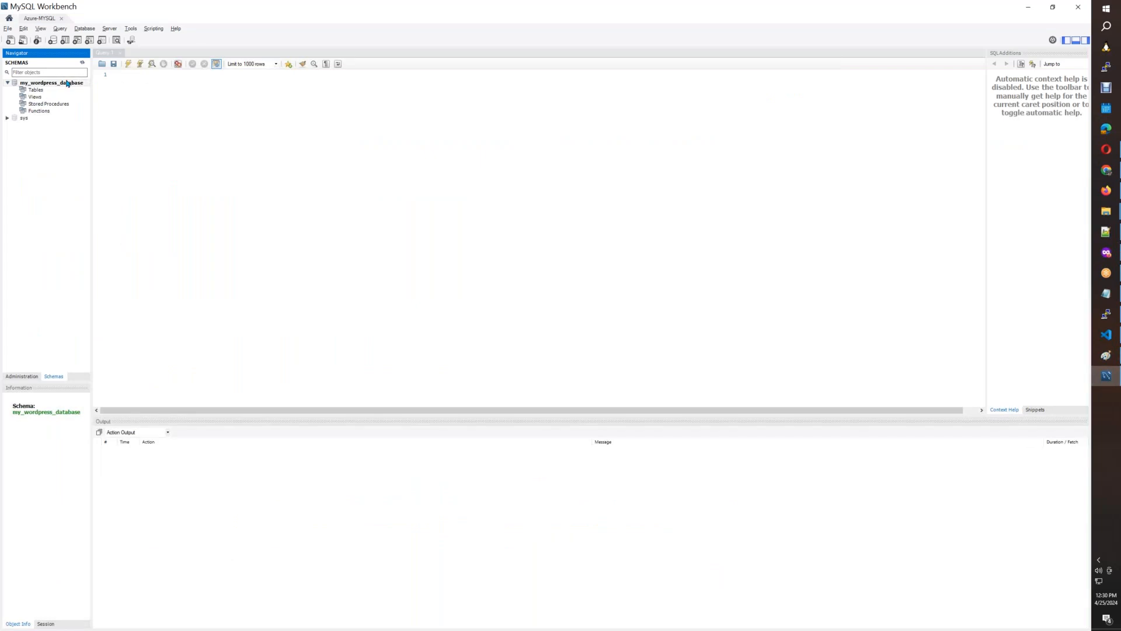
click(82, 64)
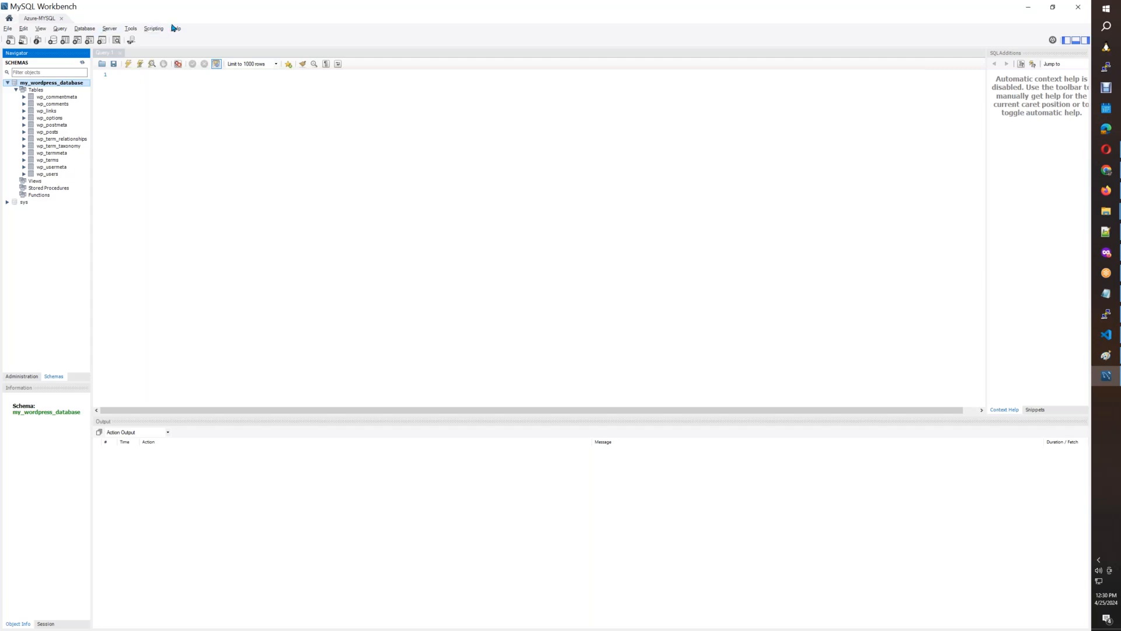
Examine the Workbench Preferences pages for SQL Editor, Query Editor, Object Editors, SQL Execution, Administration and Modeling.
click(8, 29)
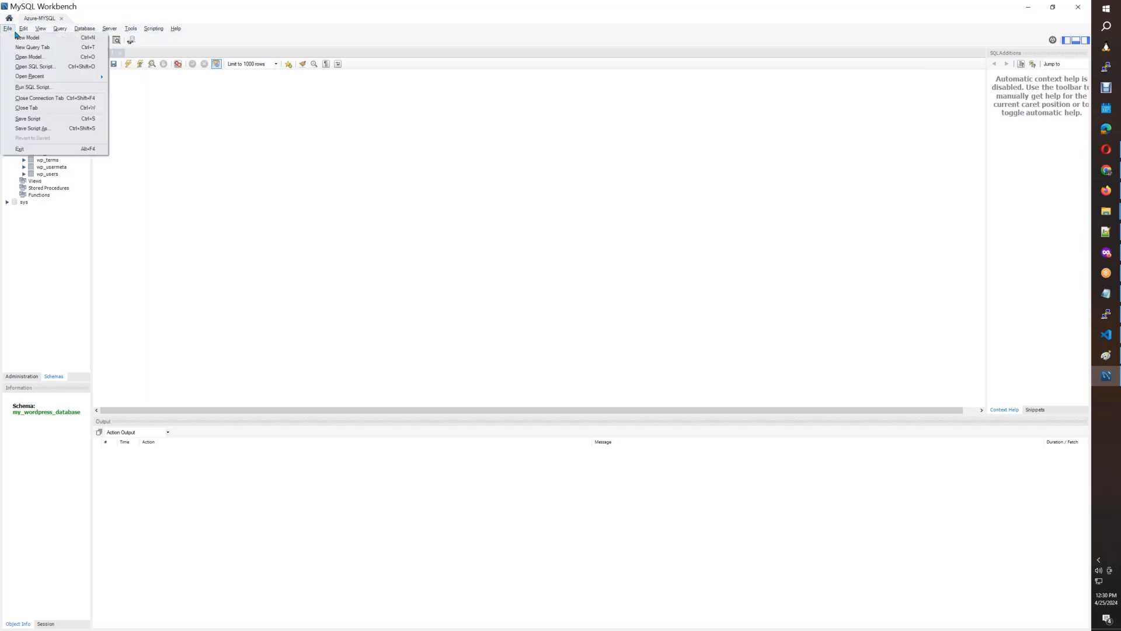
mouse_move(23, 29)
click(64, 150)
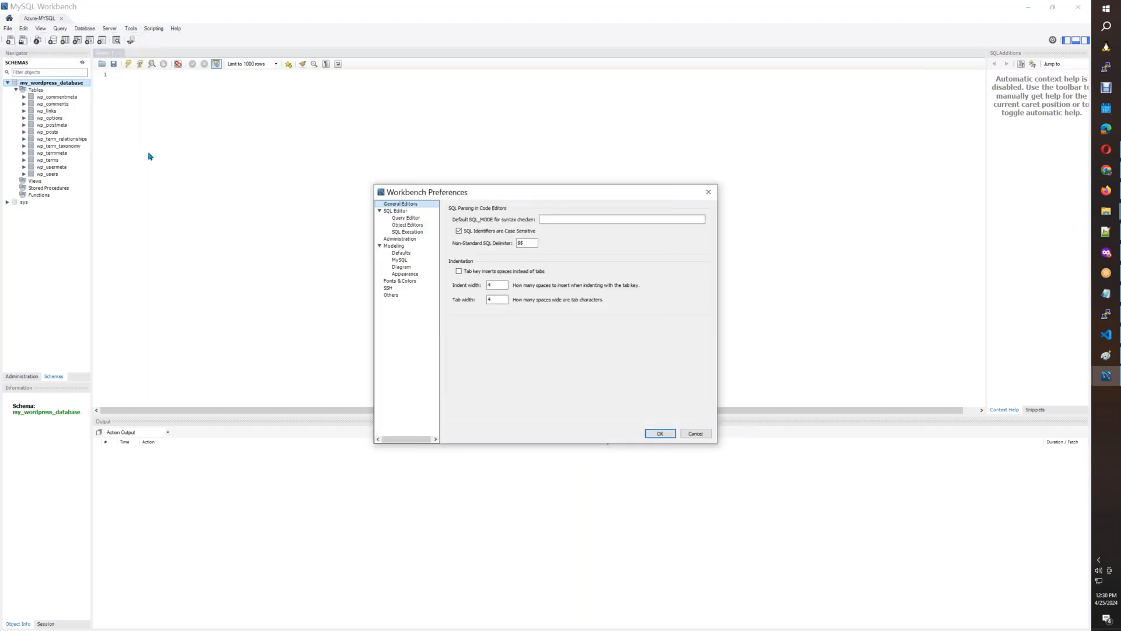
click(402, 213)
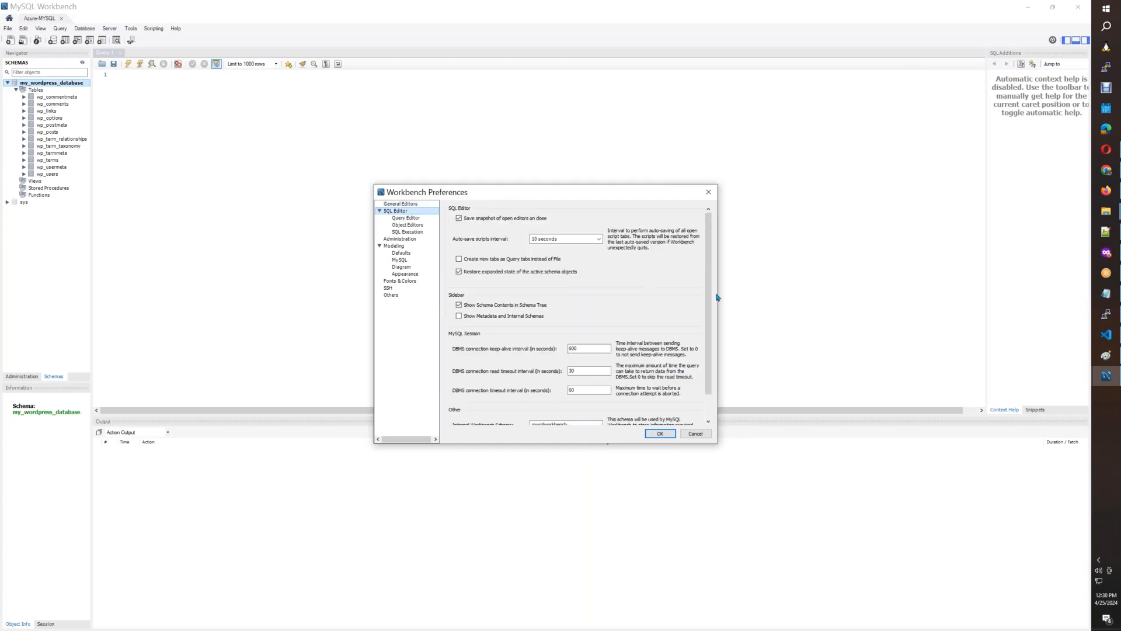
scroll(709, 303, down, 2)
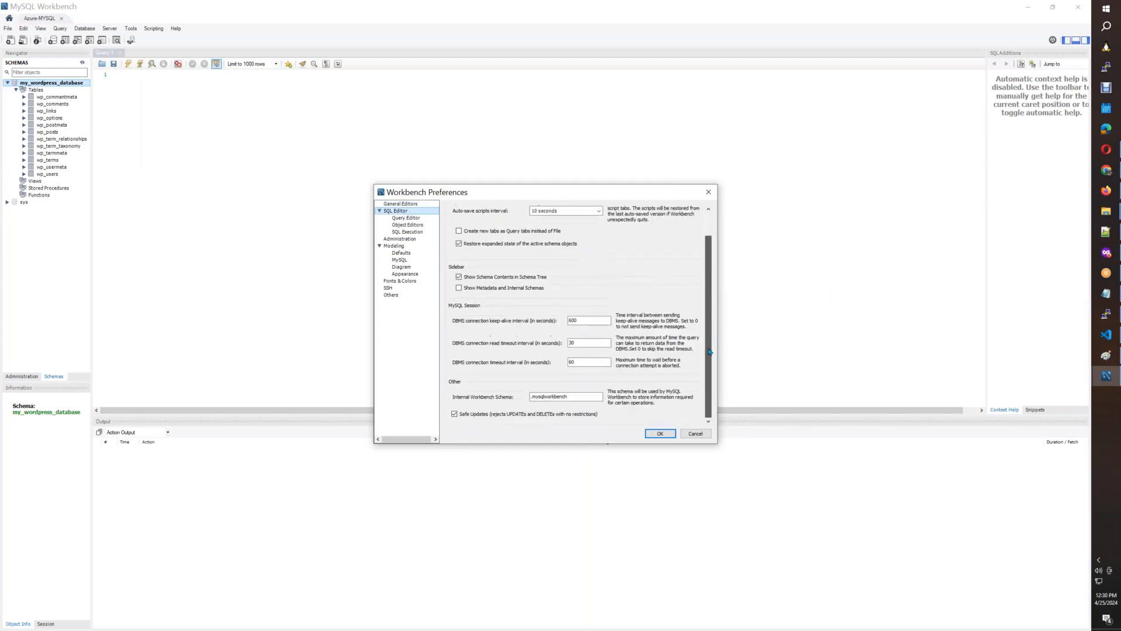
click(403, 218)
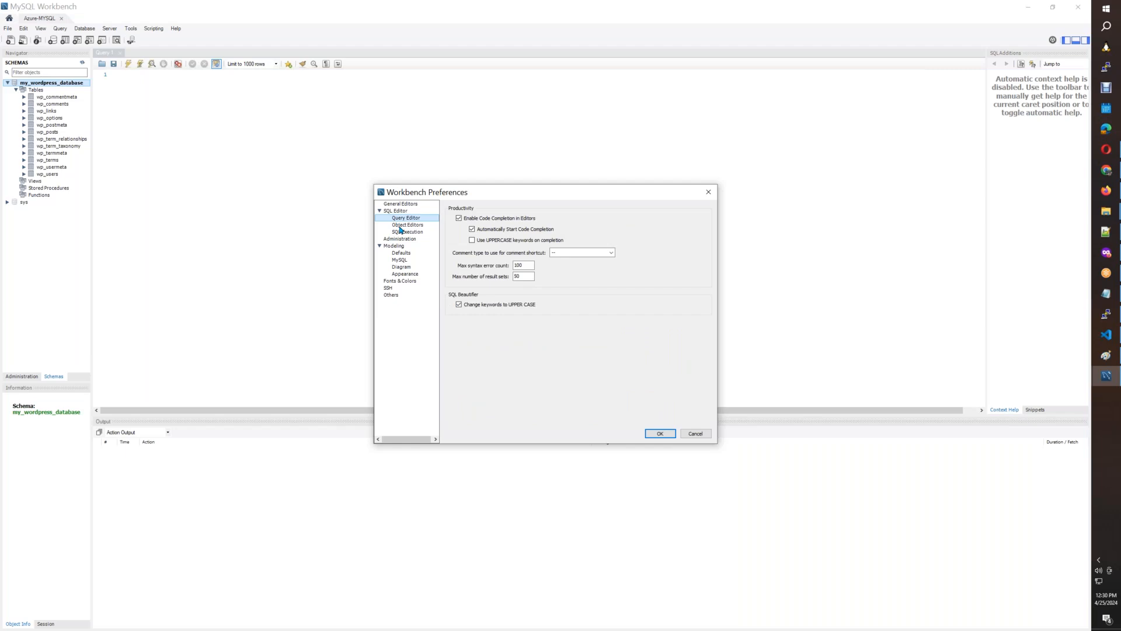
click(401, 225)
click(403, 232)
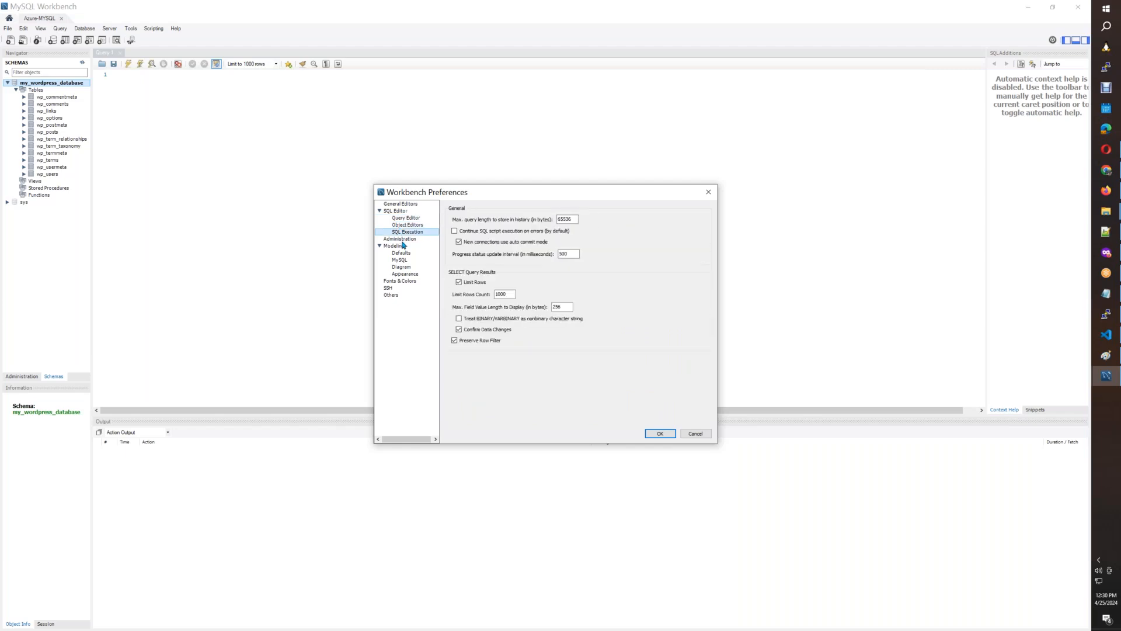
click(402, 239)
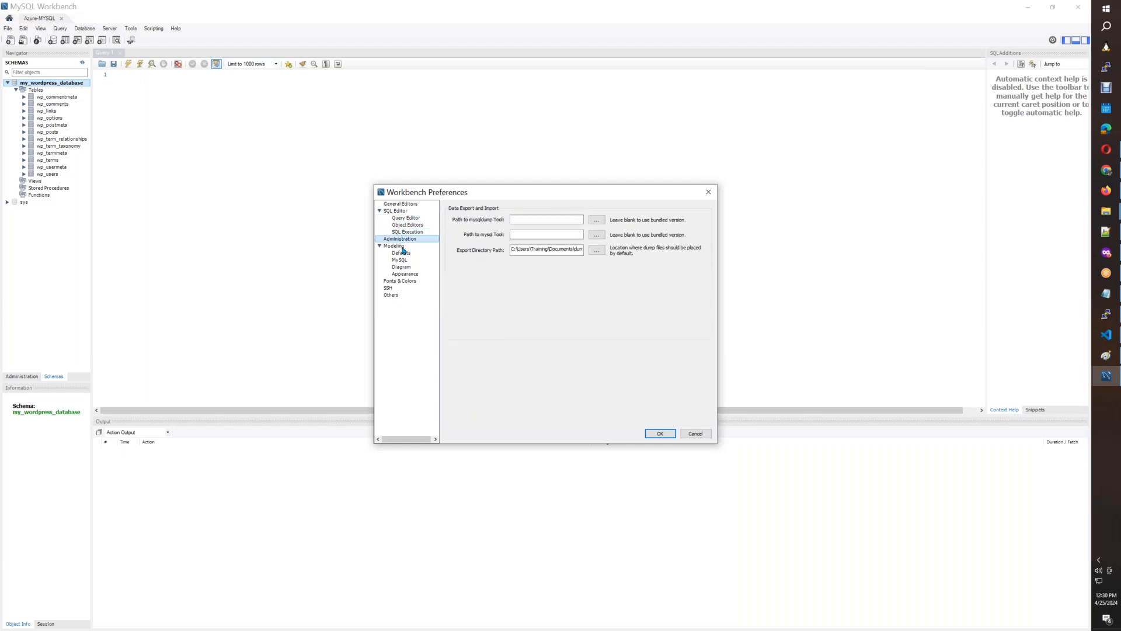
click(403, 247)
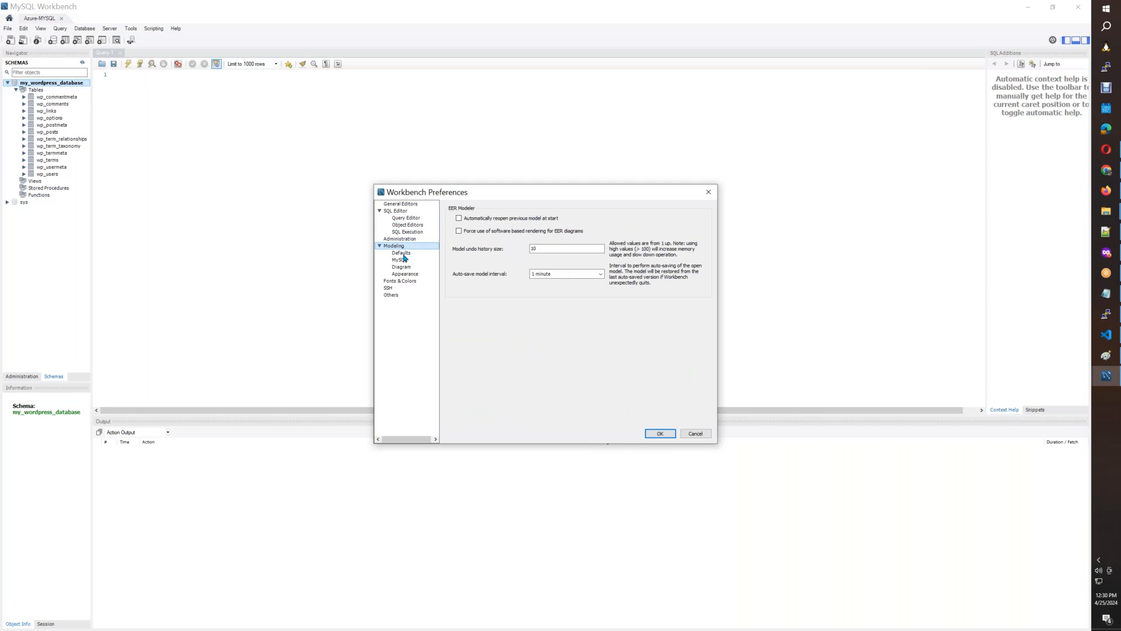
click(404, 256)
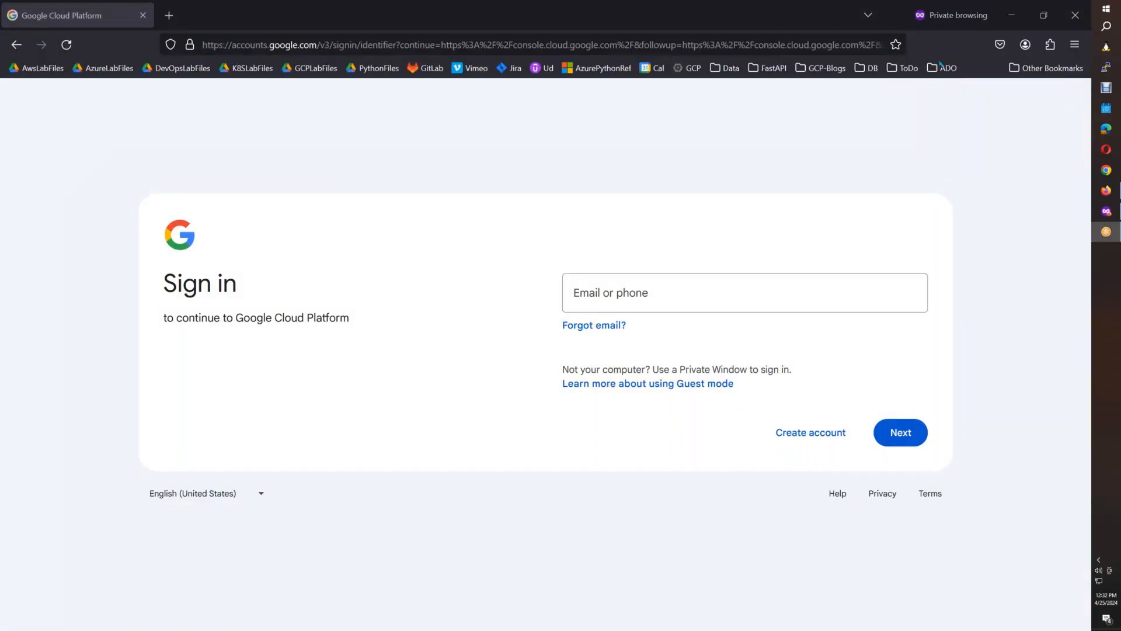
Sign in to Google Cloud Platform in the private browser window with the account's e-mail and password.
click(610, 295)
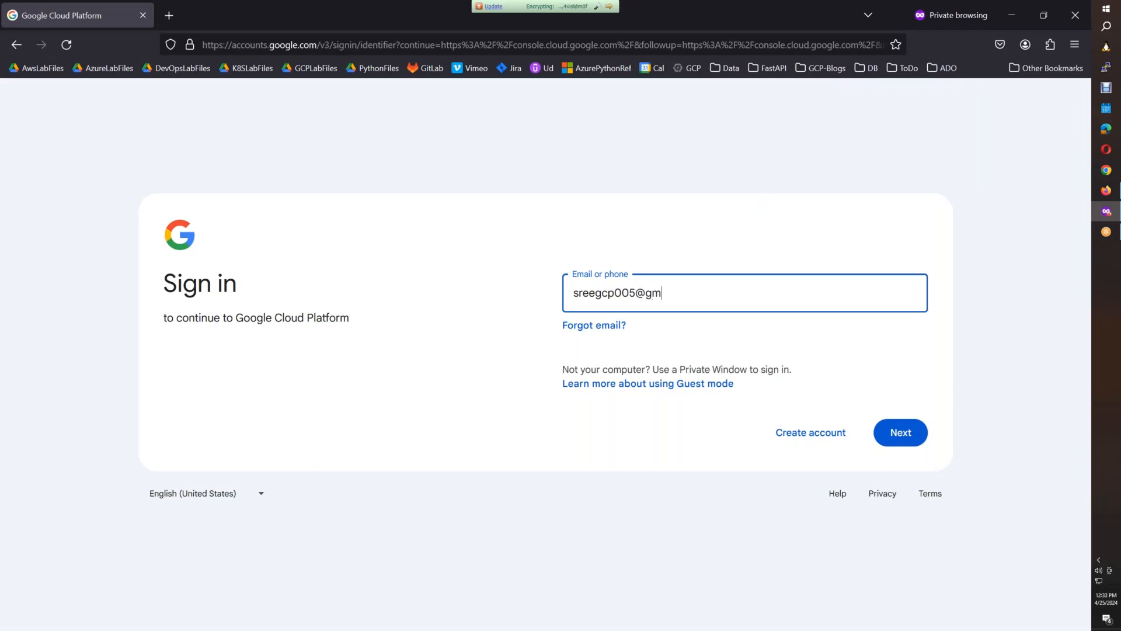
key(Return)
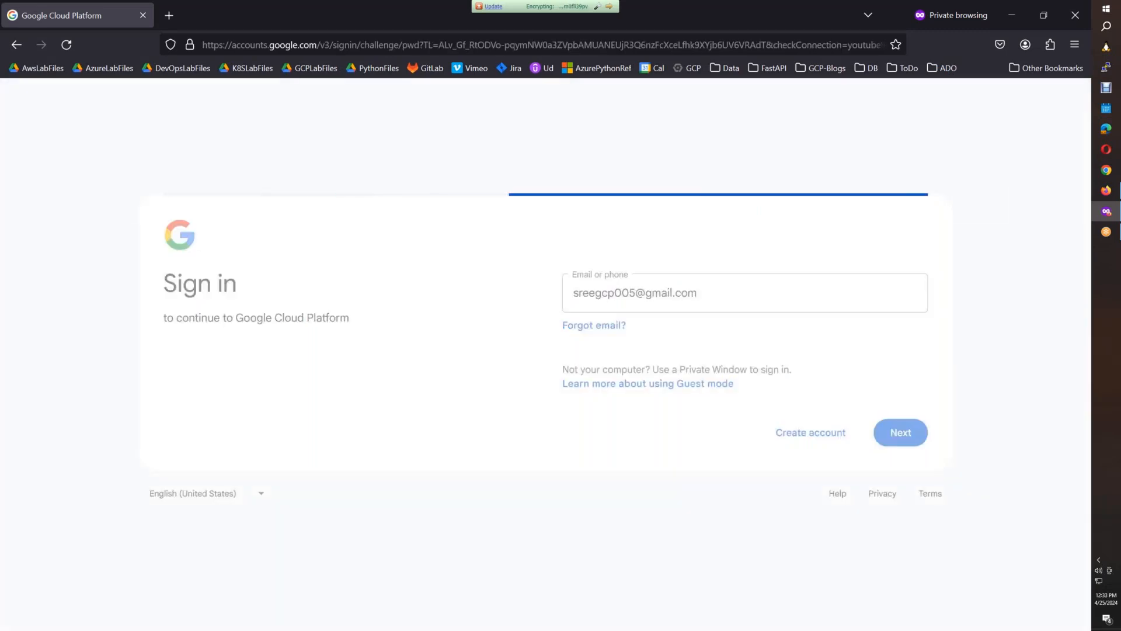
text(••••••••)
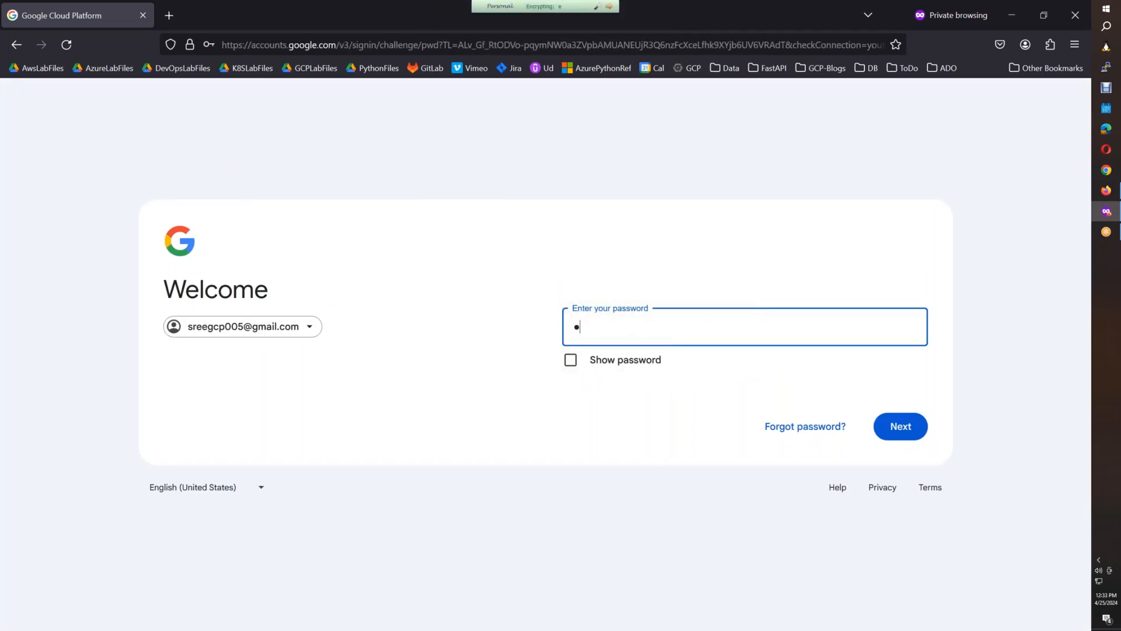
text(••••)
key(Return)
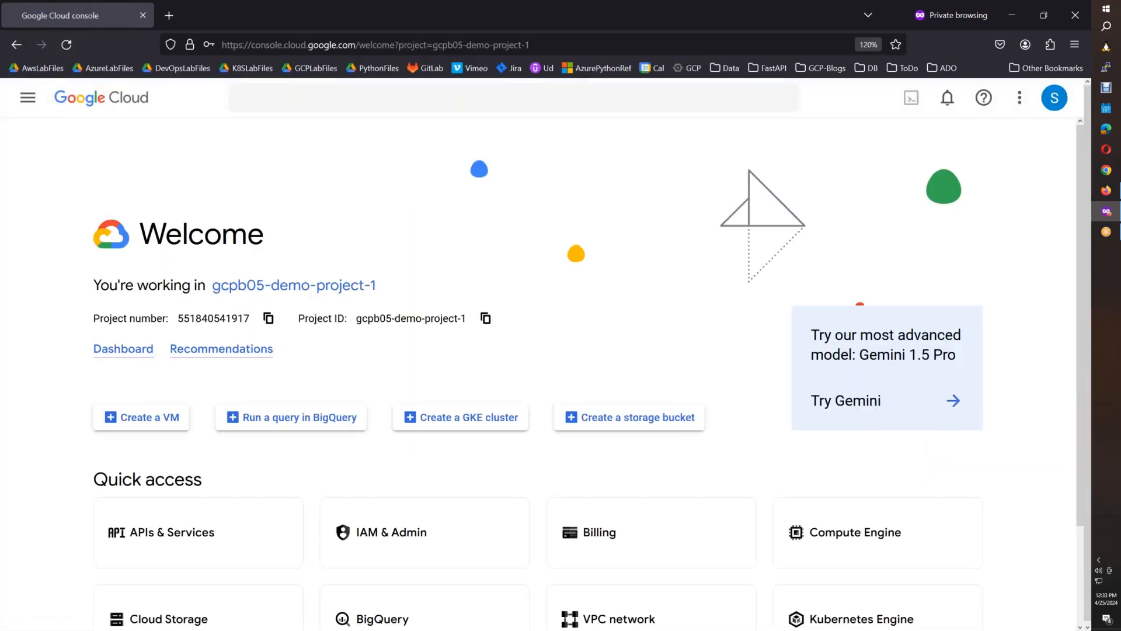
Look through the console's product list down to the CI/CD services, including Container Registry and Artifact Registry, and return to the pinned products.
click(27, 99)
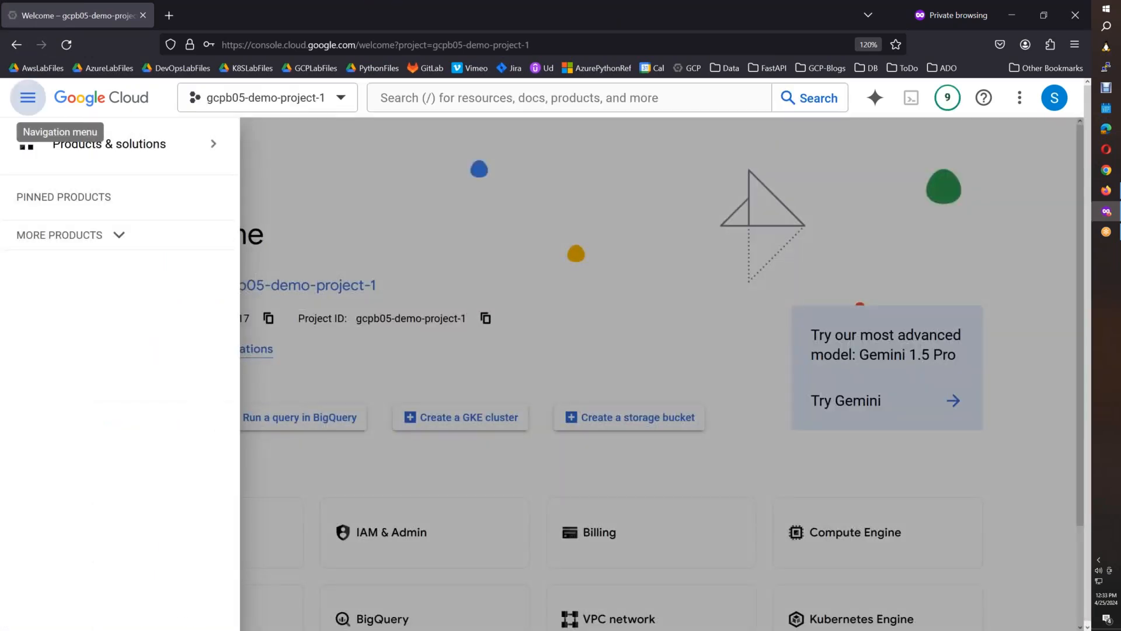
click(261, 325)
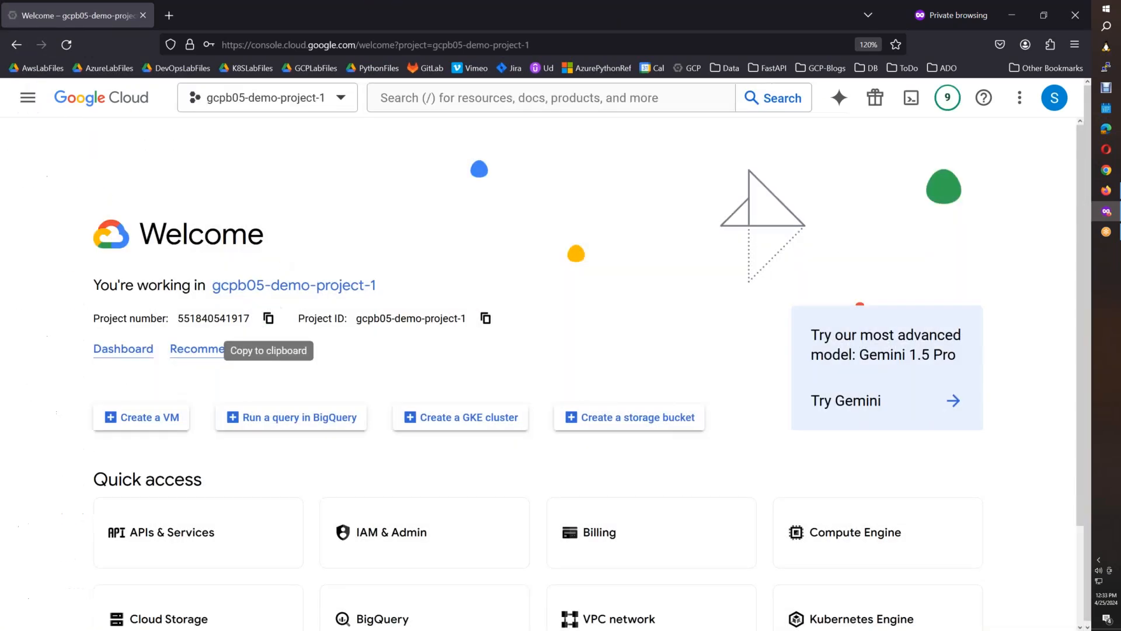
click(27, 97)
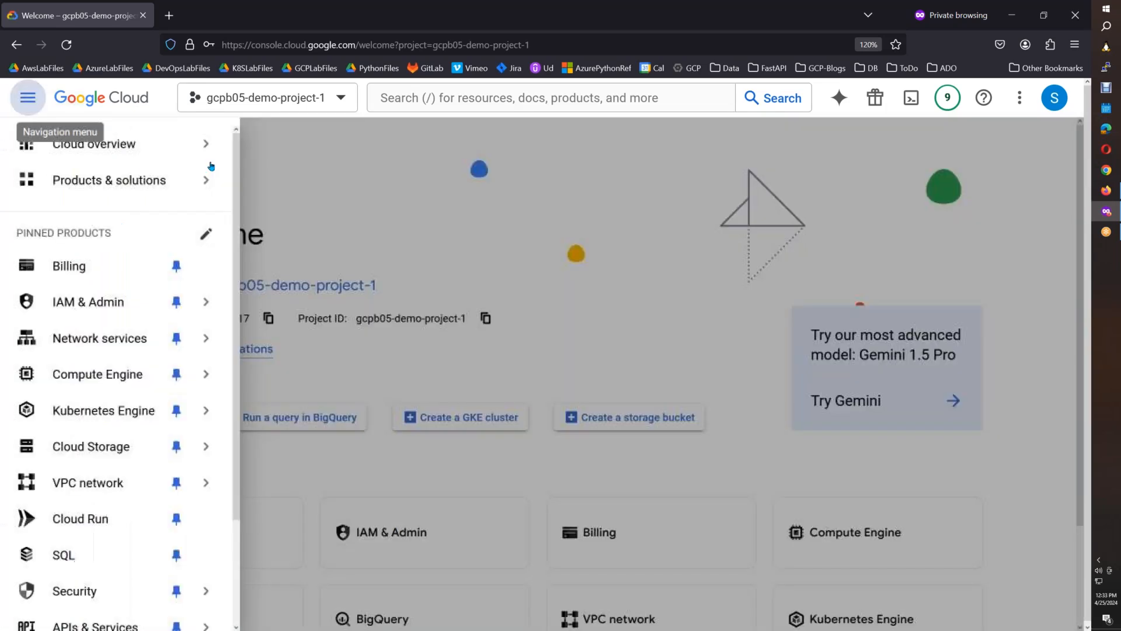
scroll(117, 292, down, 3)
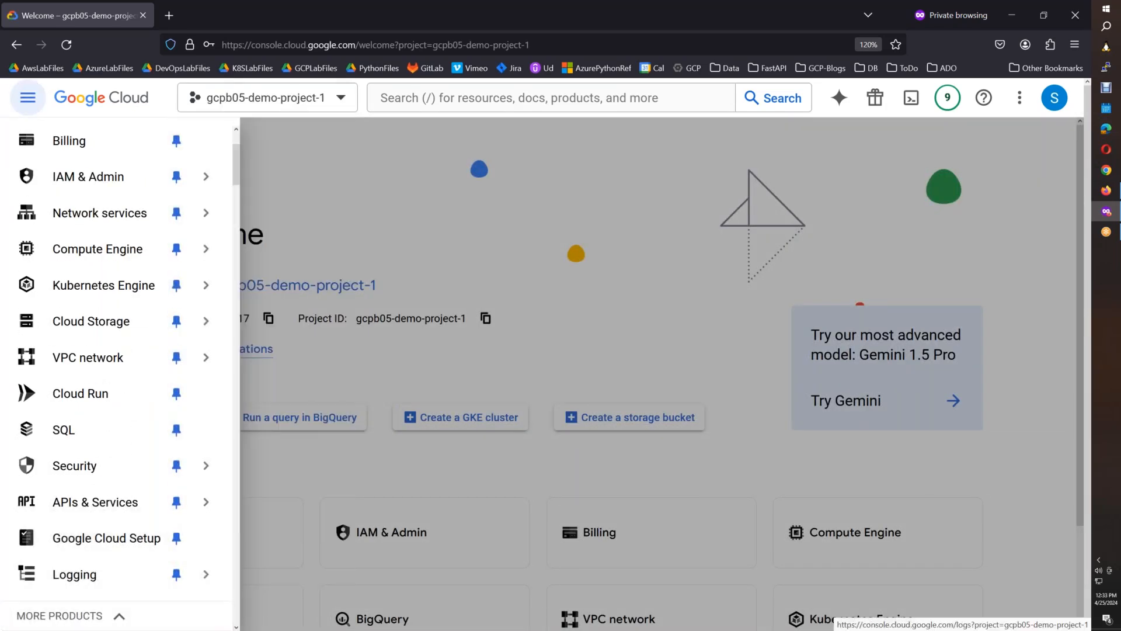
click(28, 97)
click(27, 98)
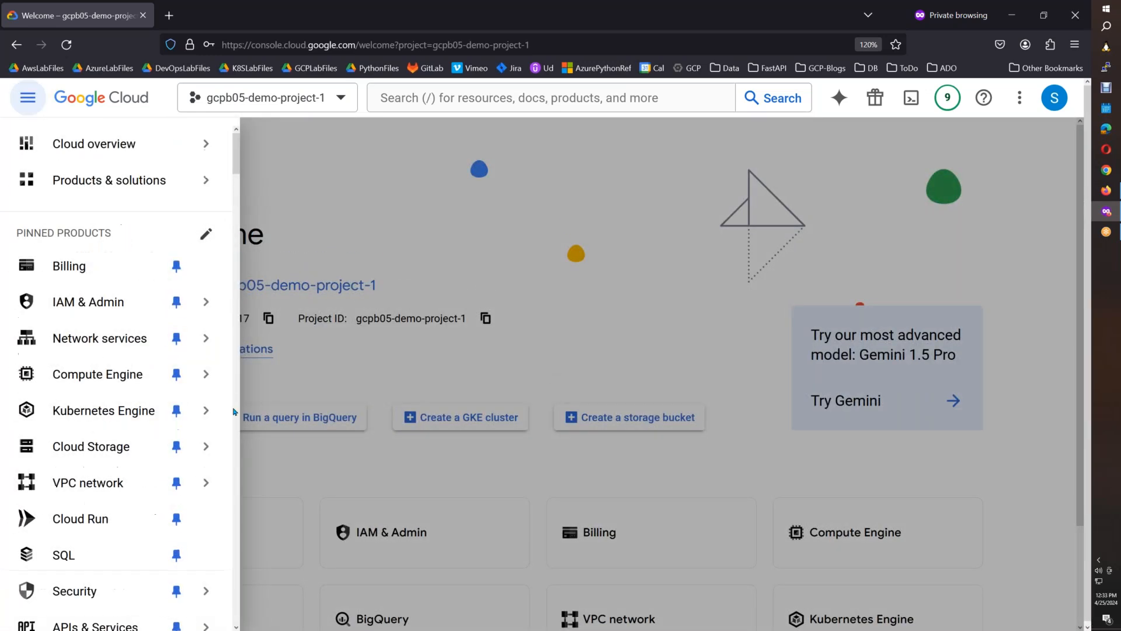
mouse_move(231, 145)
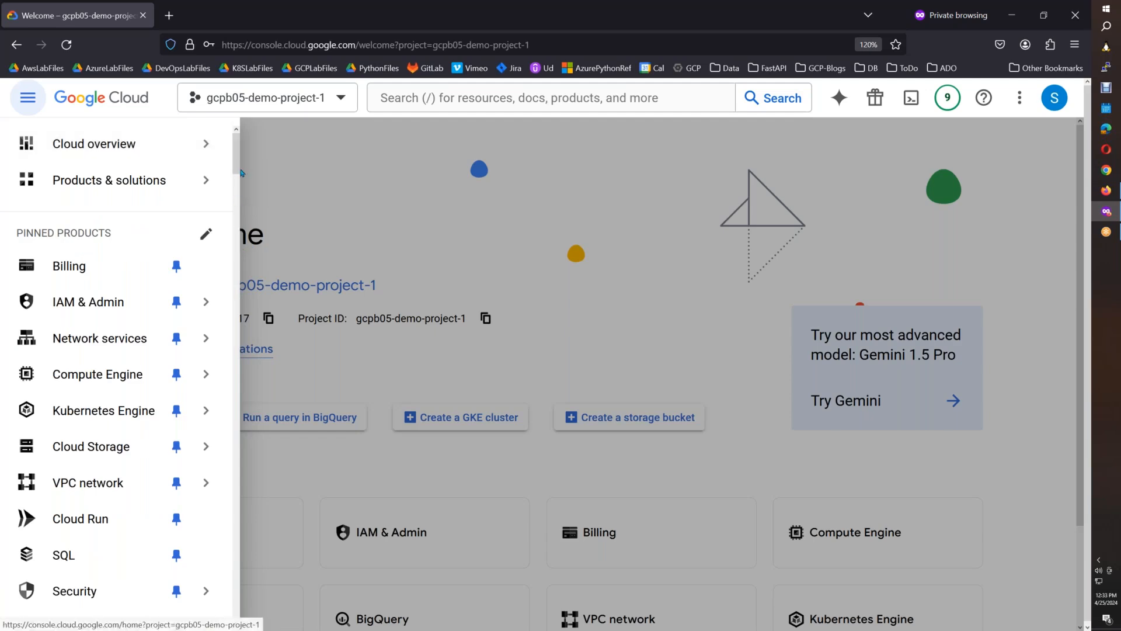
drag(240, 172, 243, 428)
mouse_move(192, 404)
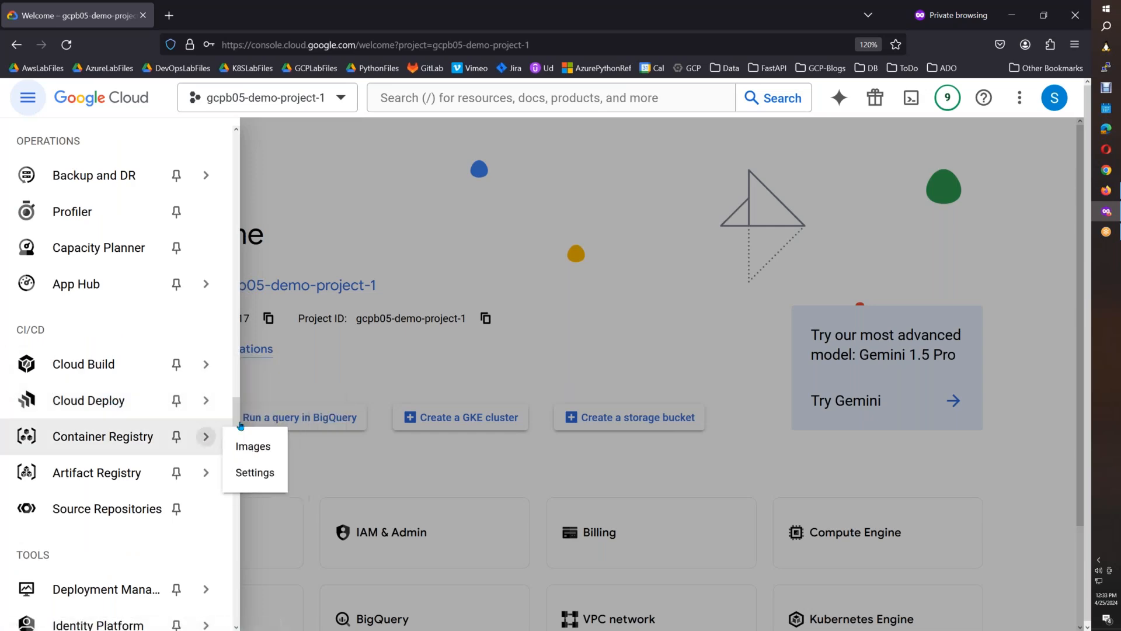
drag(236, 419, 234, 157)
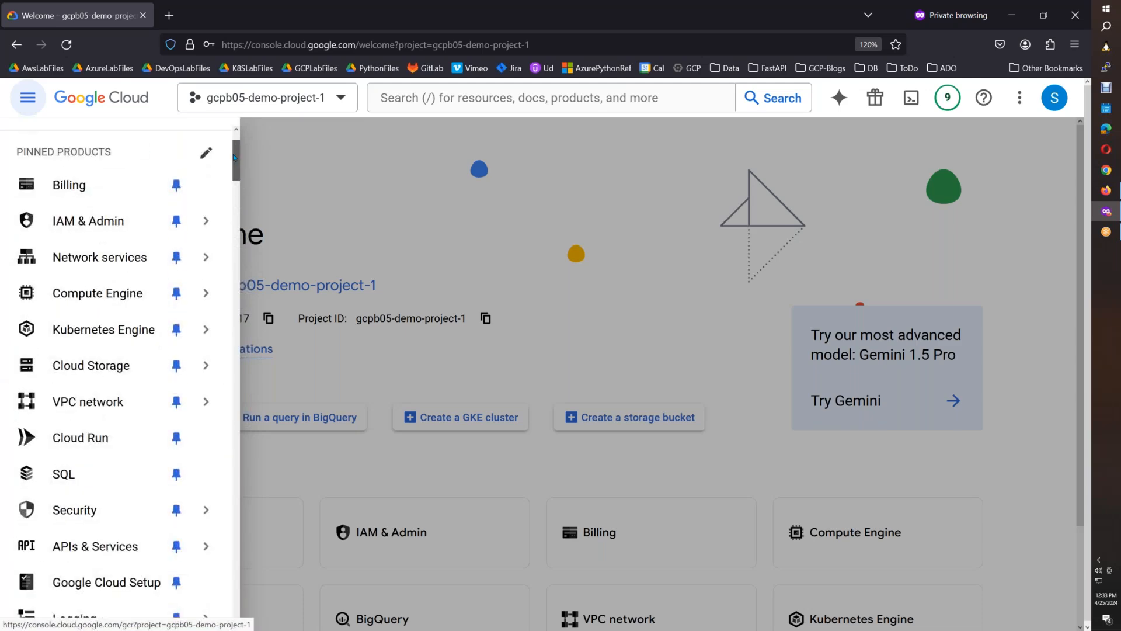
Open the Cloud Run page of gcpb05-demo-project-1 in a new browser tab and bring it to the front.
right_click(95, 443)
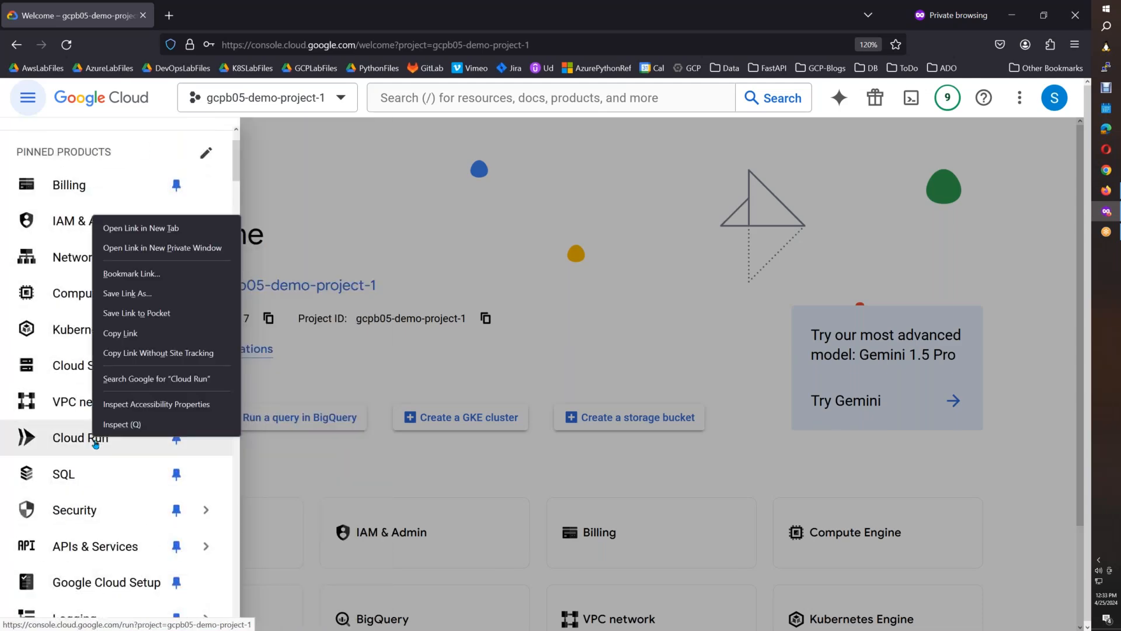
click(140, 228)
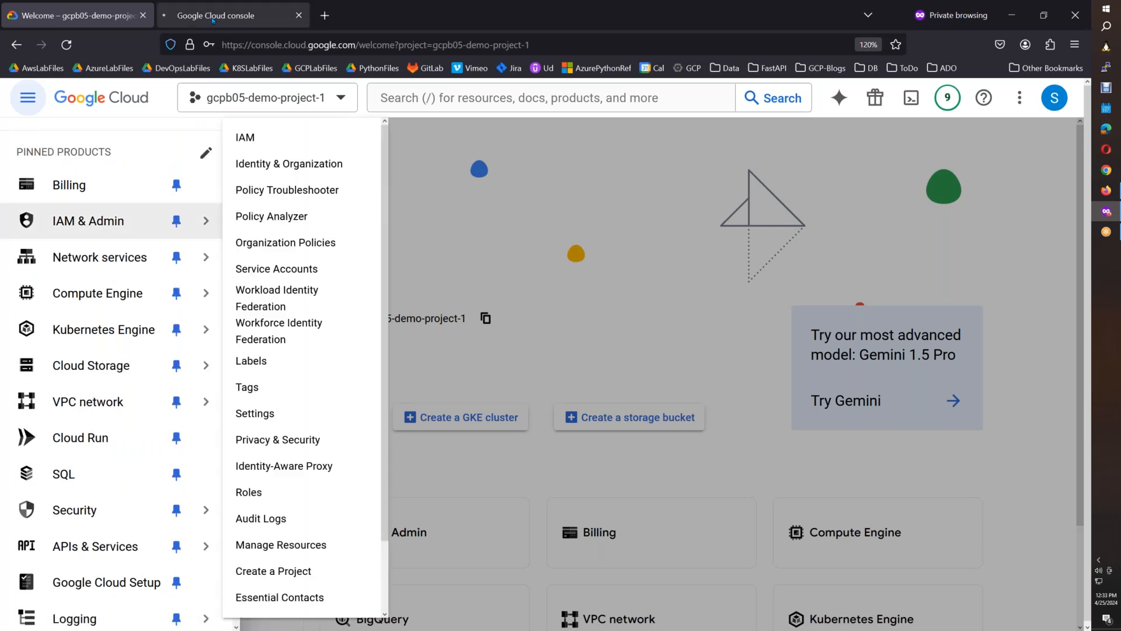
click(214, 21)
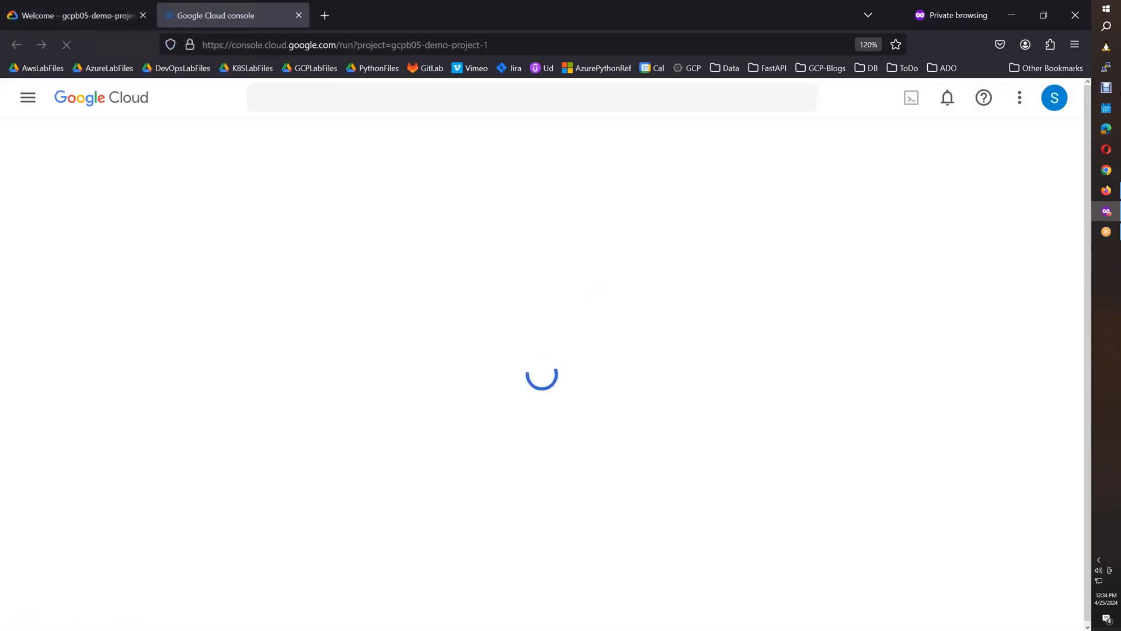
In the Cloud Run.docx notes, add a new empty line below the Revision autoscaling image on the last page.
click(1106, 190)
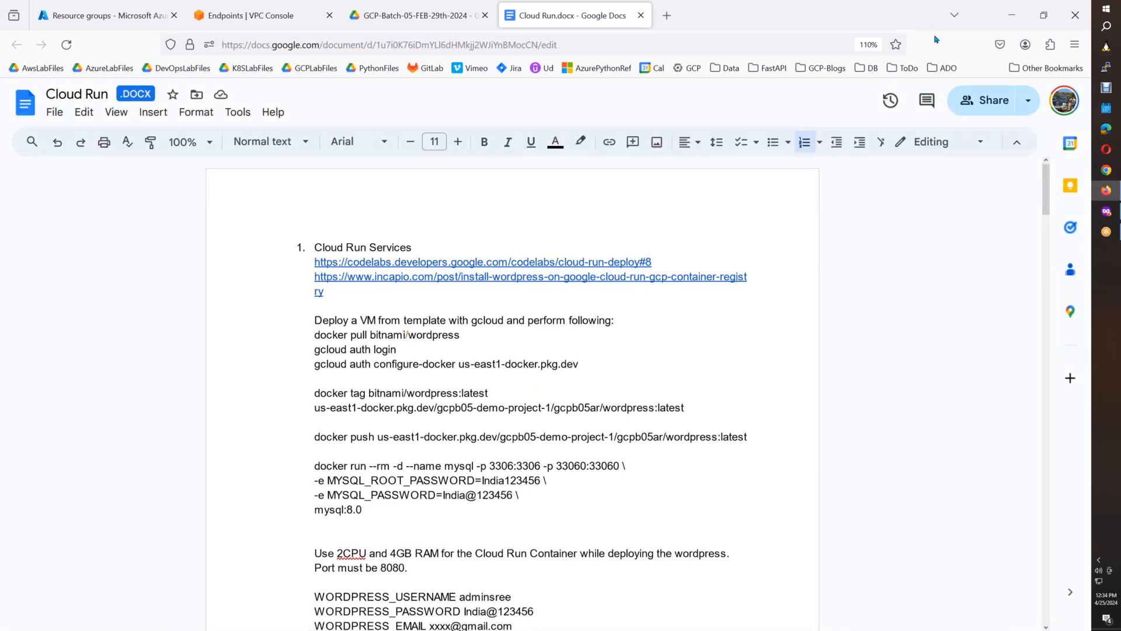
scroll(1049, 350, down, 15)
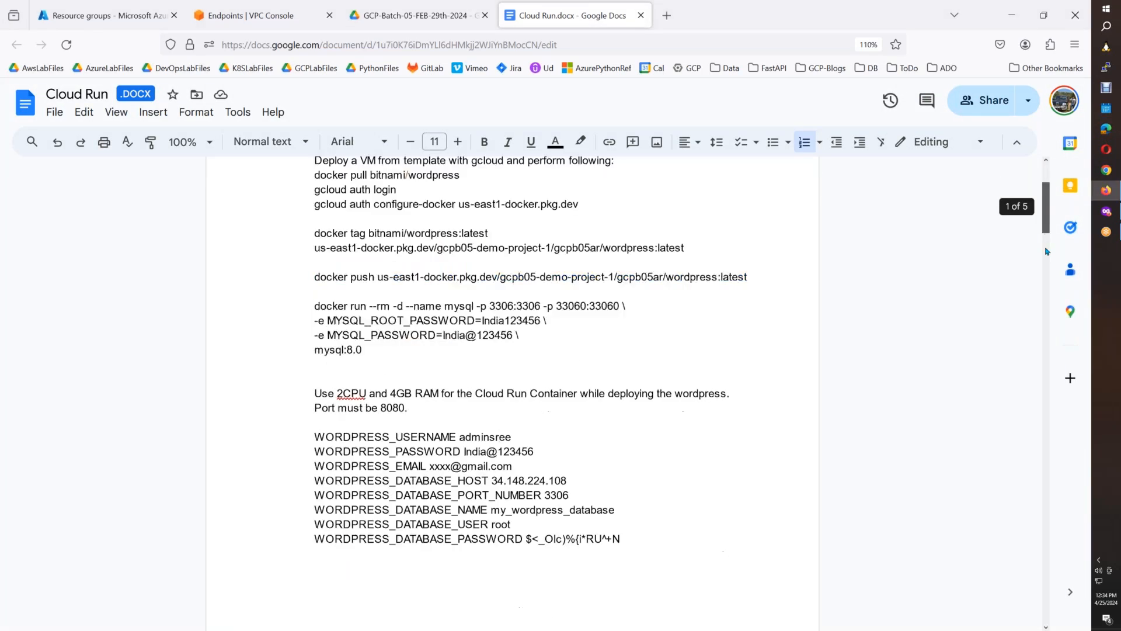
scroll(1049, 350, up, 6)
scroll(1049, 350, down, 20)
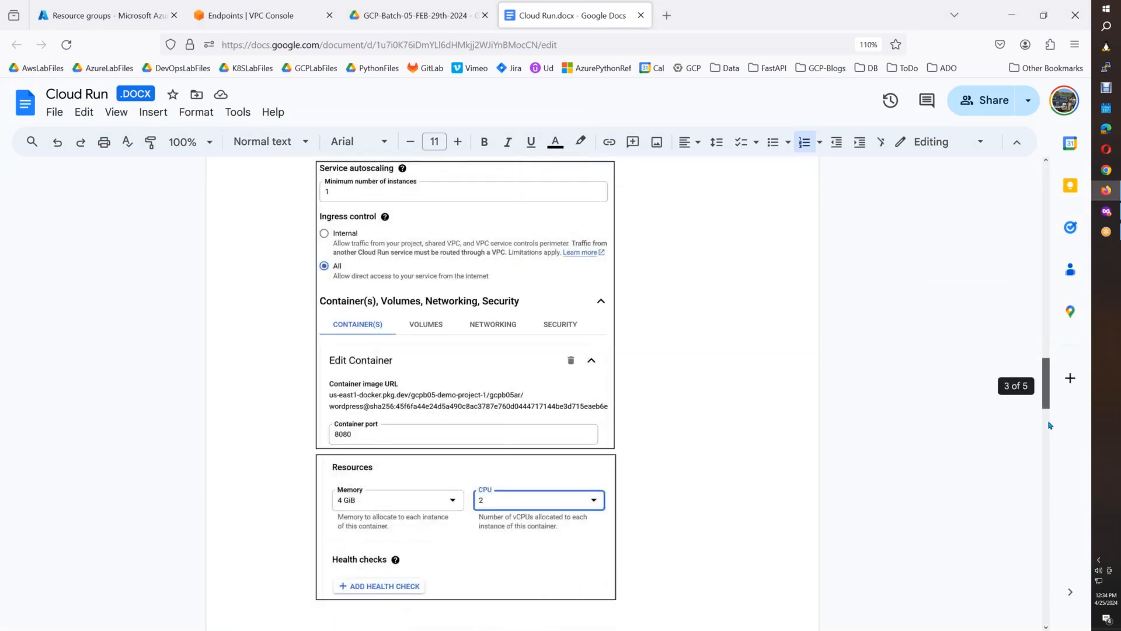
scroll(1045, 512, down, 15)
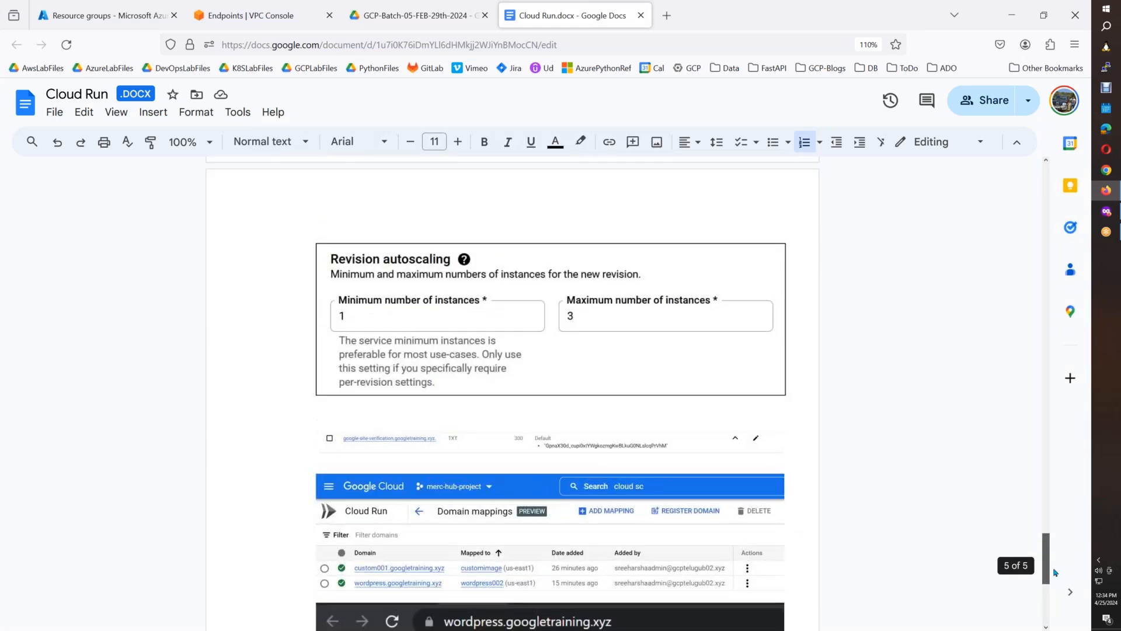
click(806, 386)
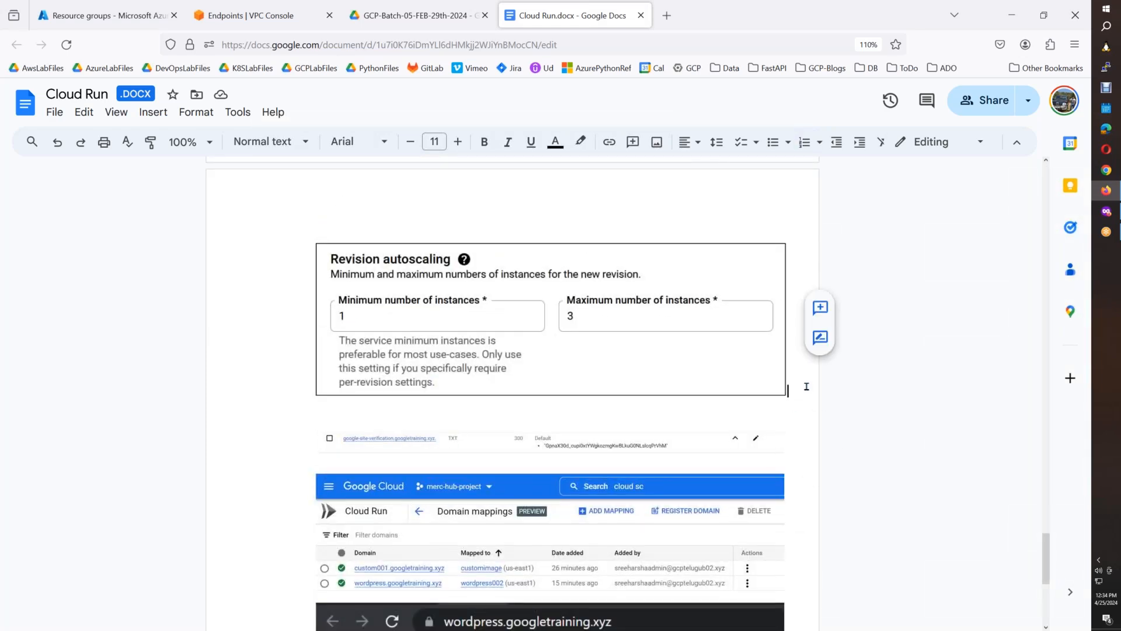
key(Return)
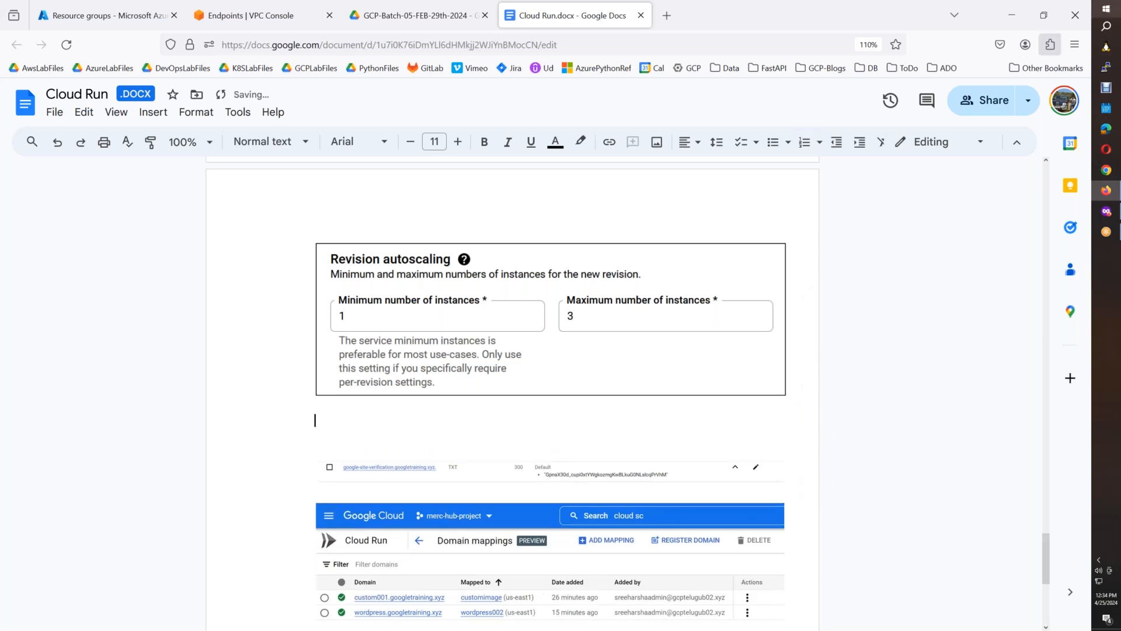
Cut the services list with the wordpress entry out of a Cloud Run screenshot in Paint and insert it below the Revision autoscaling image in Cloud Run.docx.
click(1105, 211)
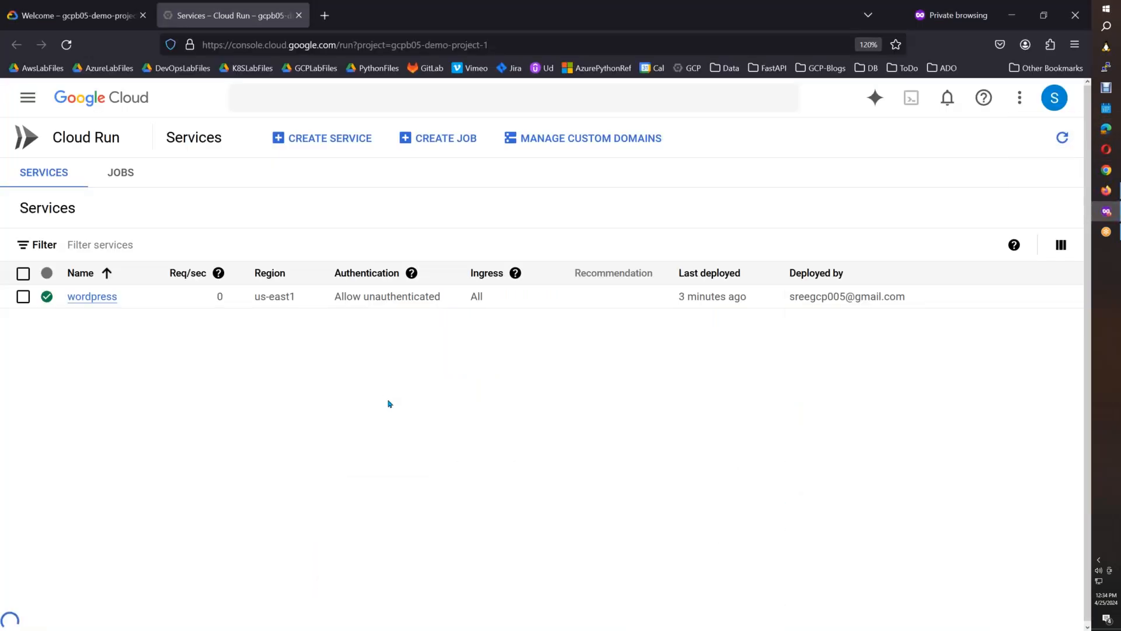
key(super+r)
text(mspaint)
key(Return)
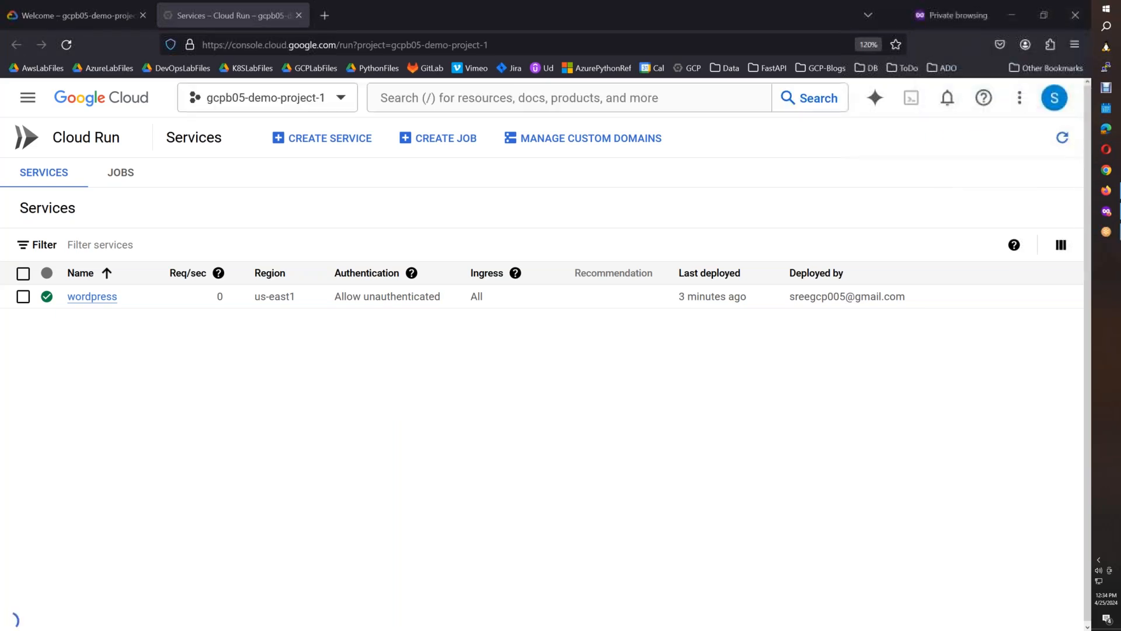
key(ctrl+v)
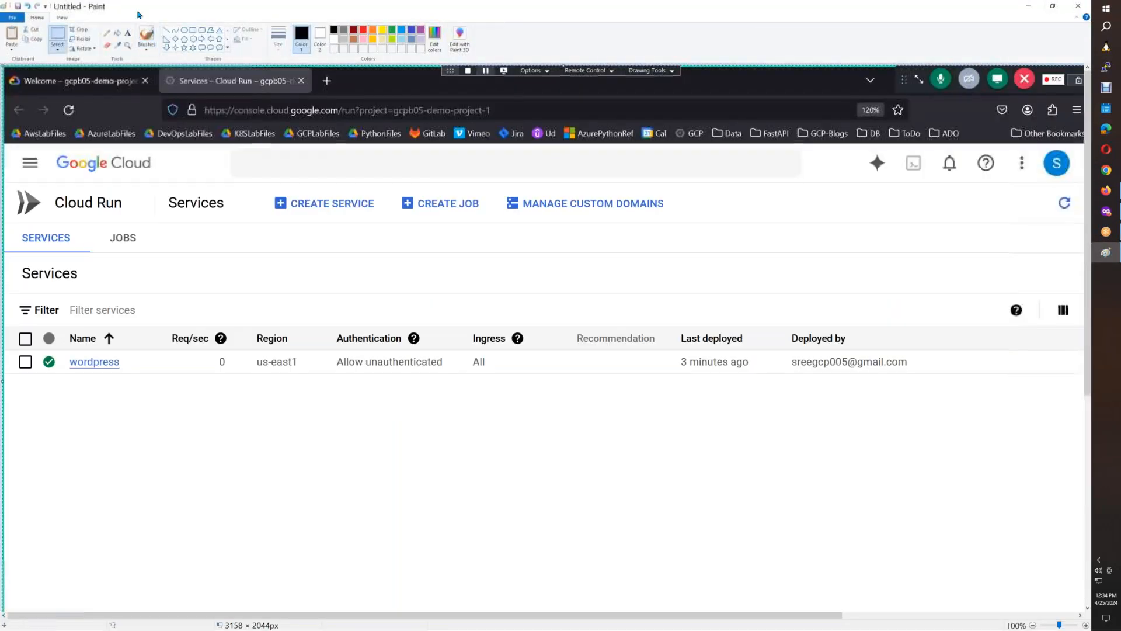
mouse_move(6, 220)
mouse_down()
mouse_move(555, 433)
mouse_move(1103, 400)
mouse_move(1100, 387)
mouse_up()
click(1106, 192)
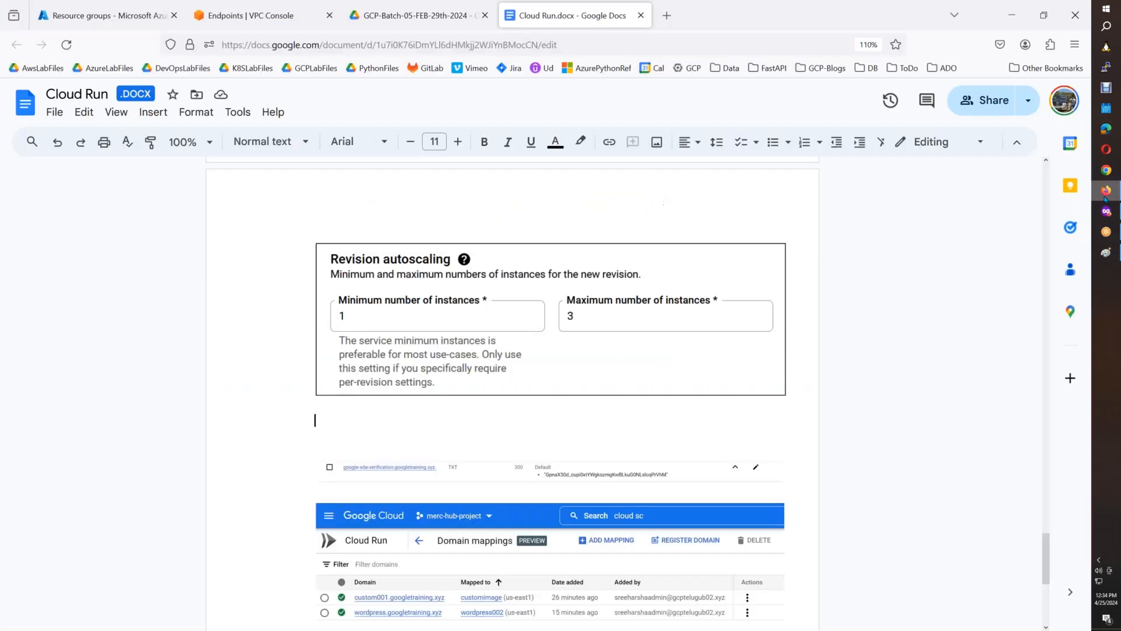
key(ctrl+v)
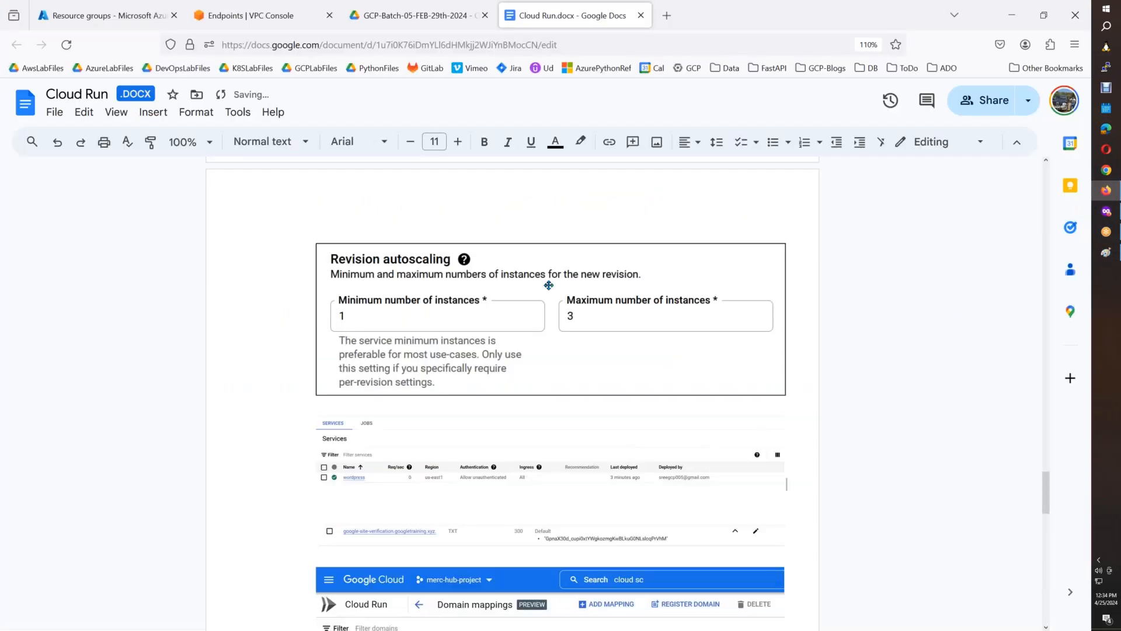
Give the wordpress services list image in Cloud Run.docx a 1pt border and add an empty line below it.
click(549, 142)
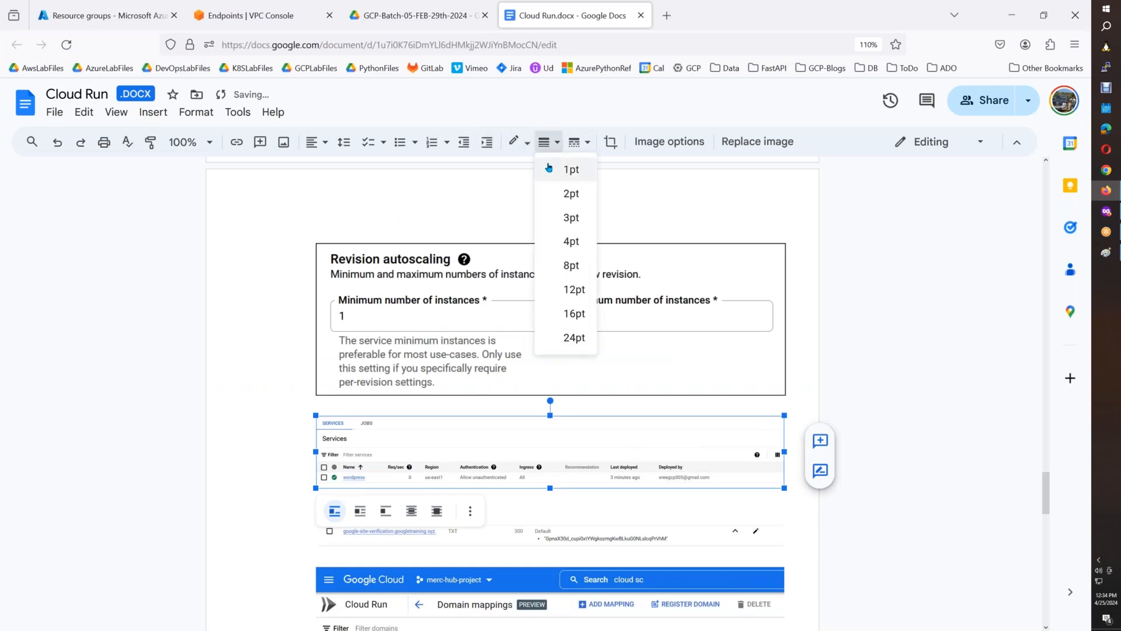
click(572, 170)
click(800, 491)
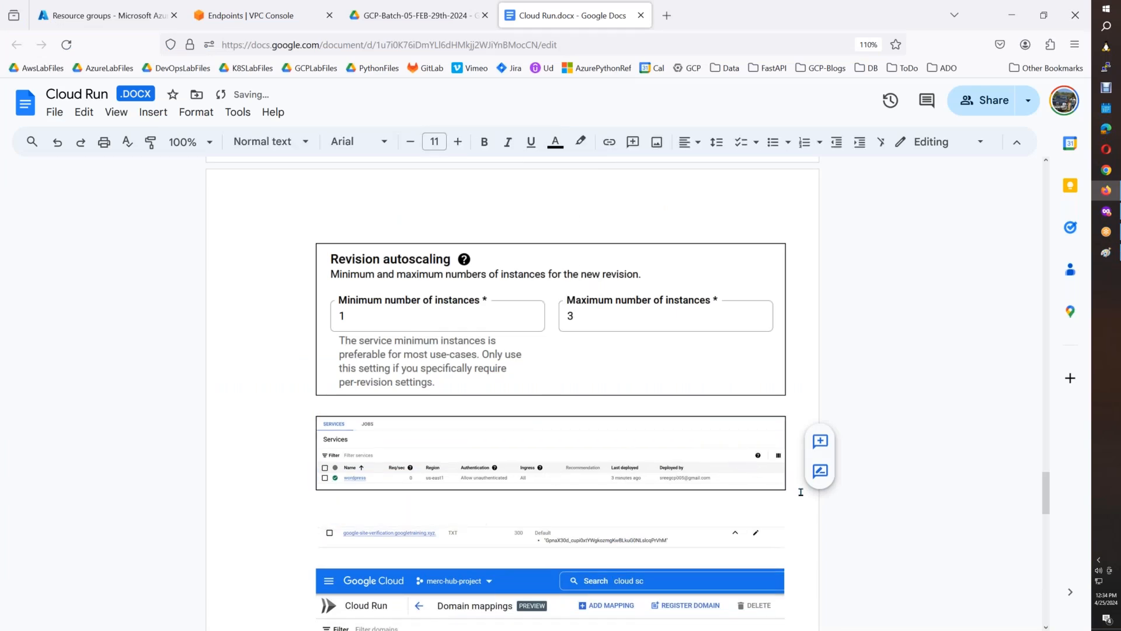
key(Return)
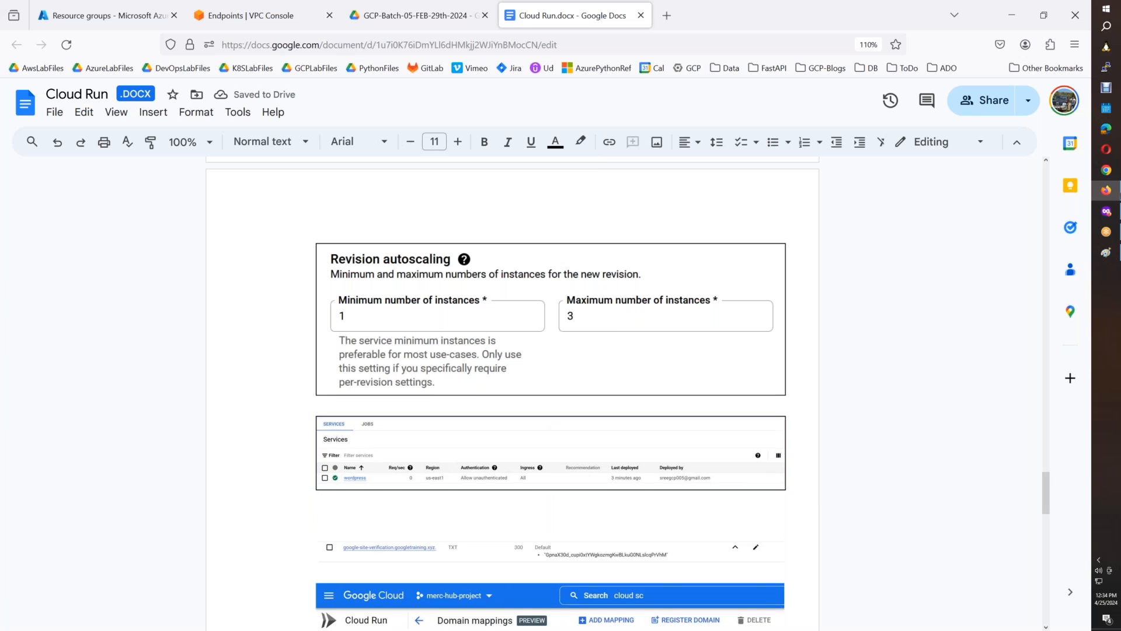
Open MySQL Workbench and connect to the saved Azure-MYSQL connection with the root password, ignoring the workspace restore error.
mouse_move(1117, 211)
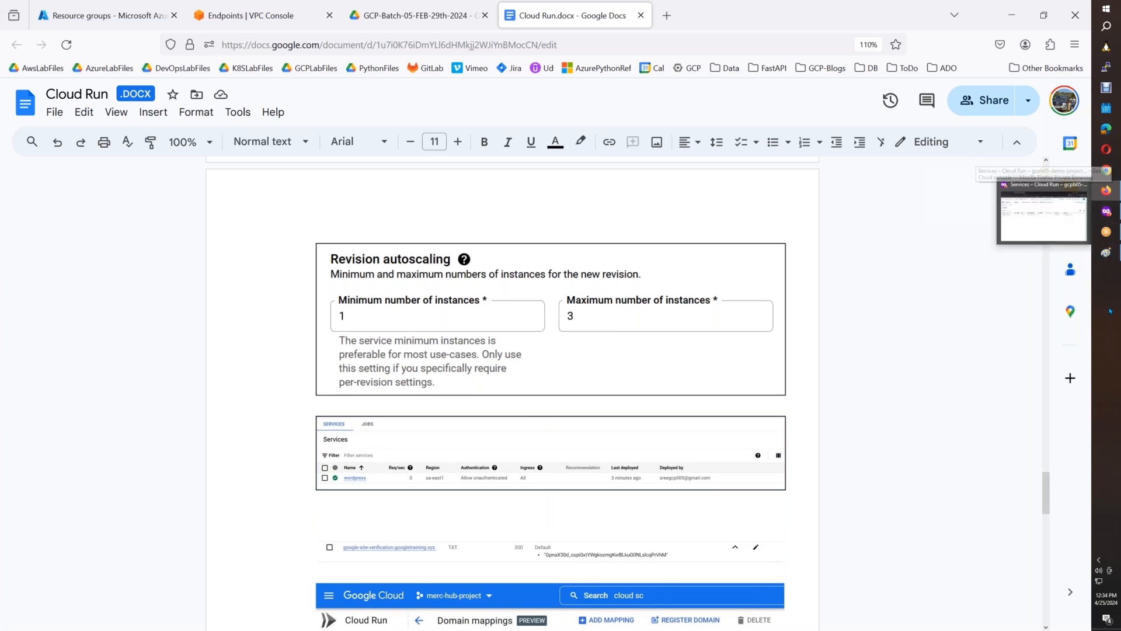
key(super)
text(mysql)
click(929, 87)
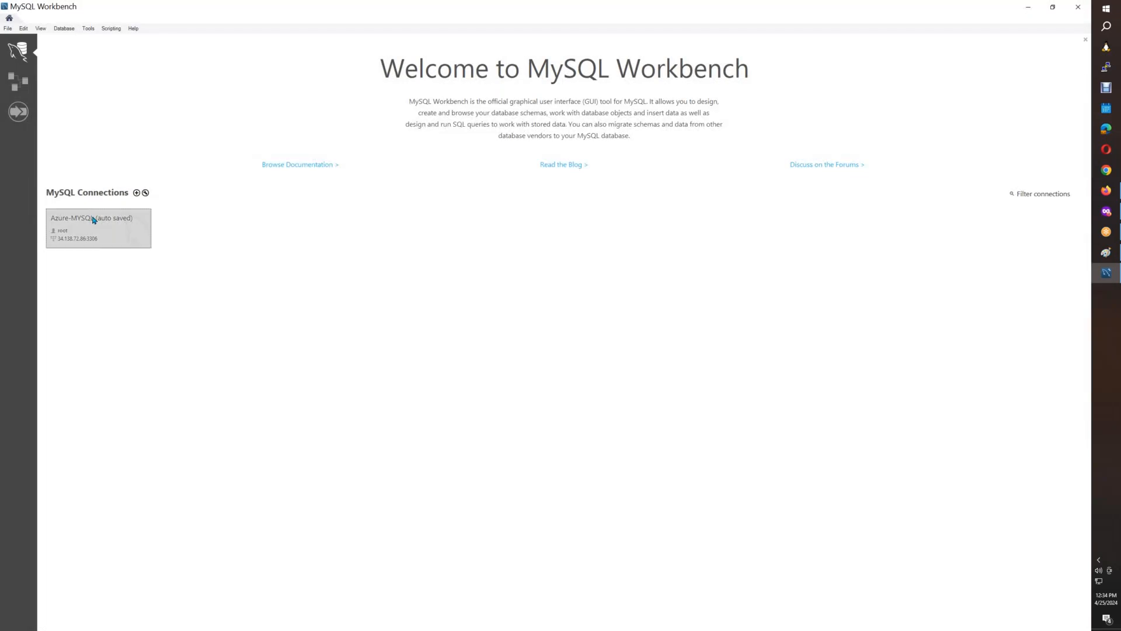
click(94, 220)
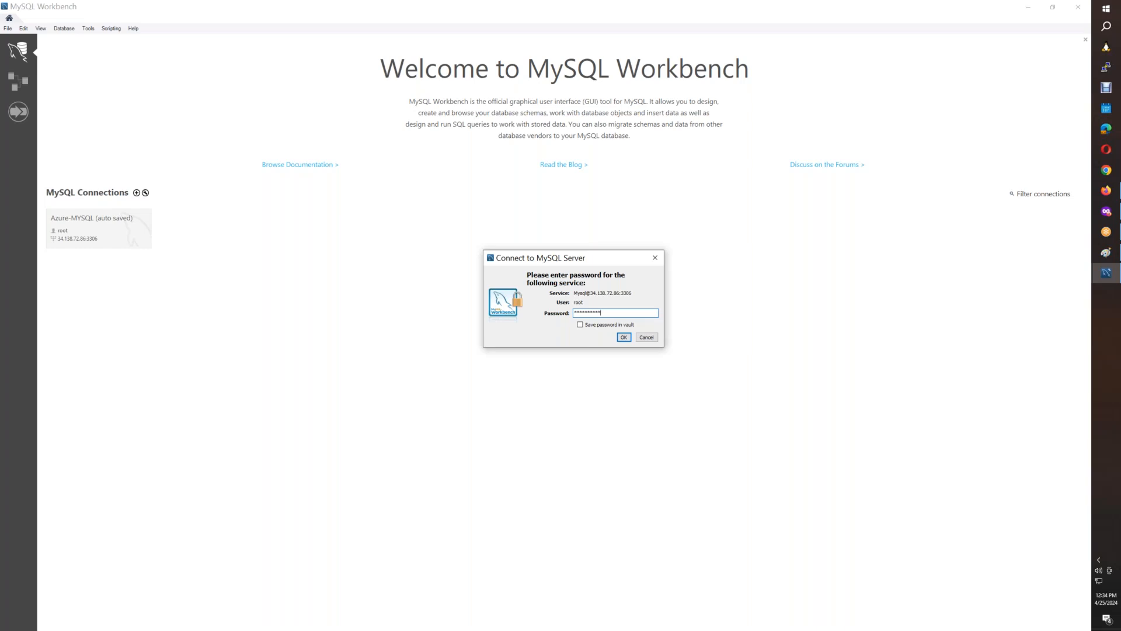
key(Return)
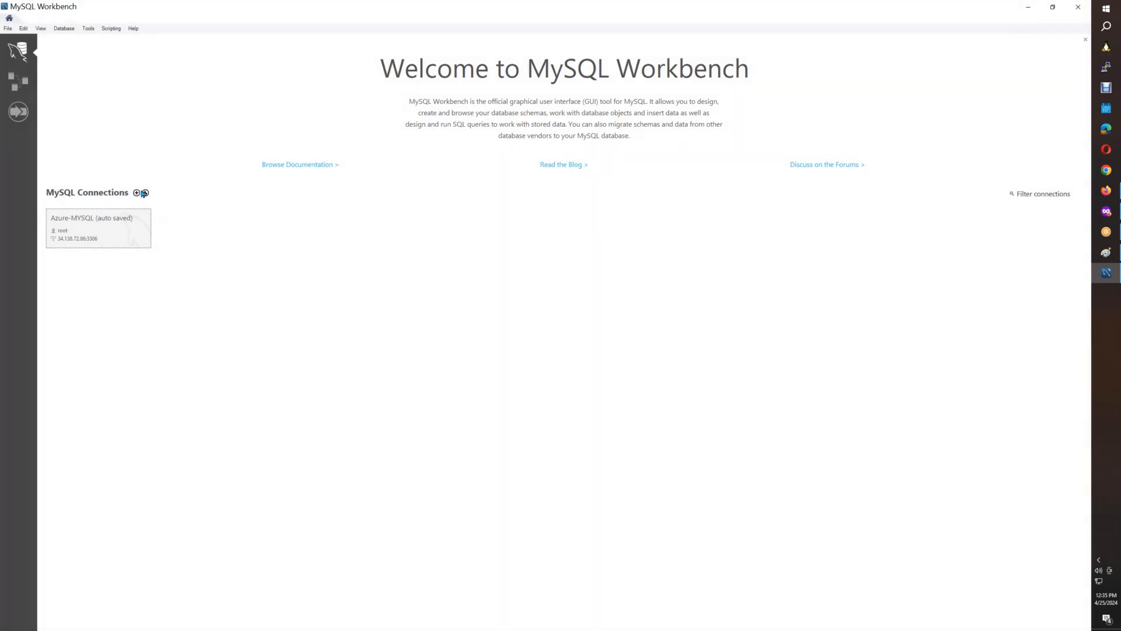
click(129, 243)
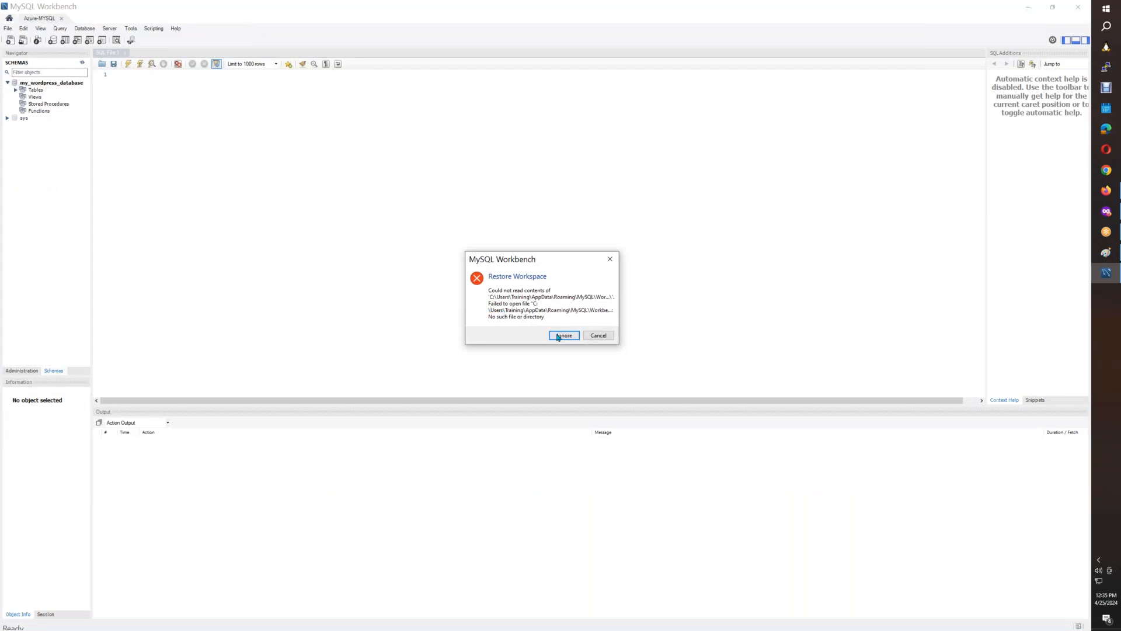
click(560, 335)
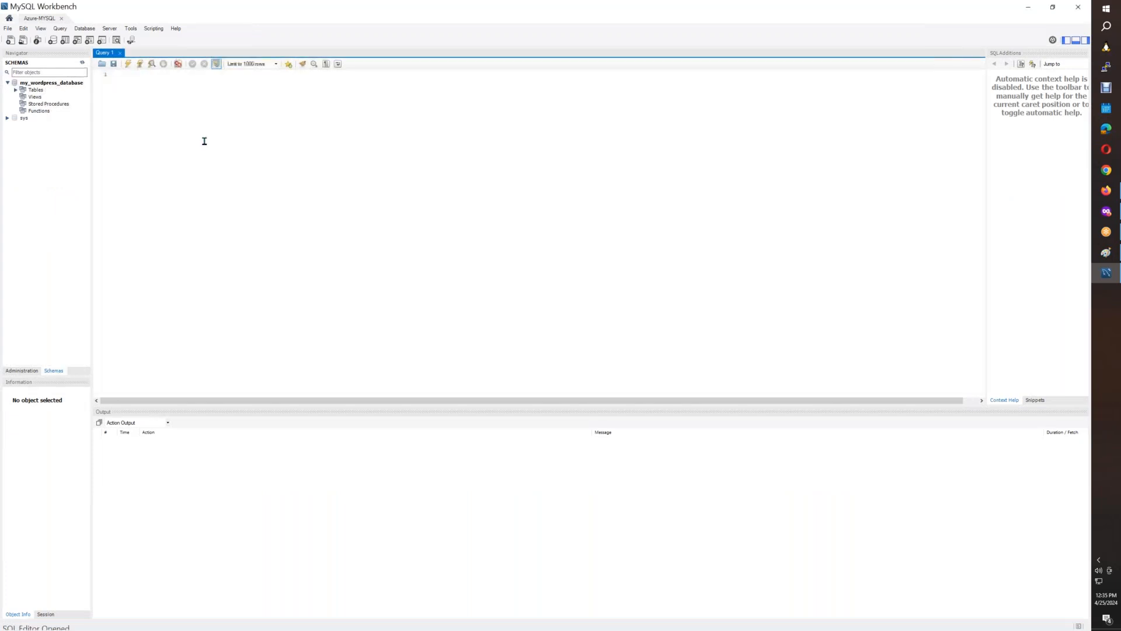
Expand the tables of my_wordpress_database and widen the schema navigator so the table names fit.
click(15, 92)
click(15, 91)
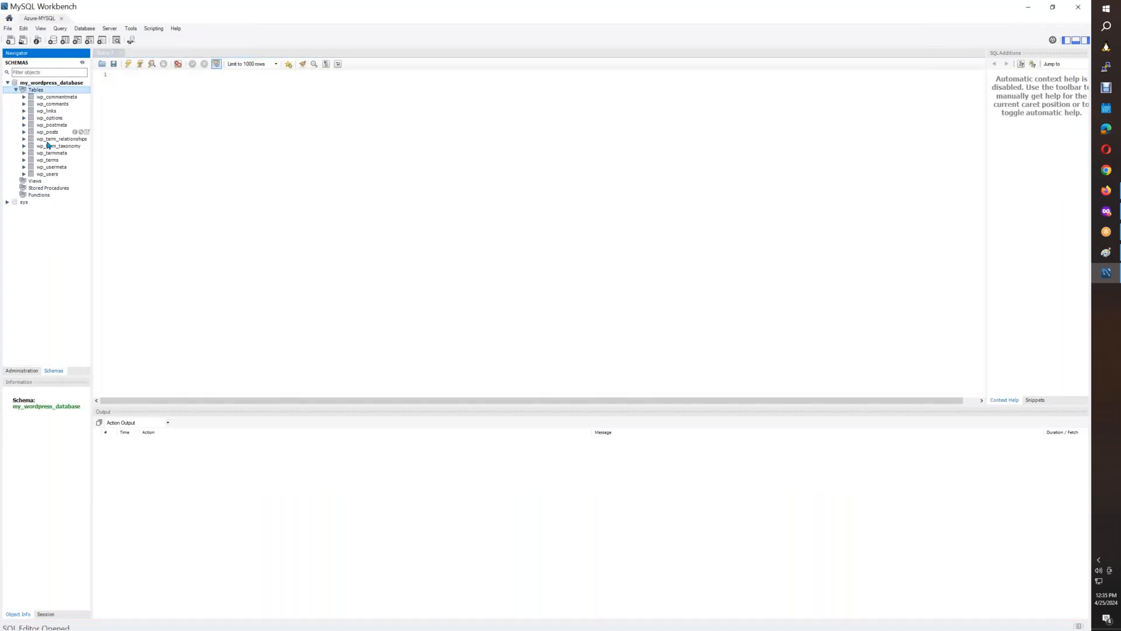
drag(93, 190, 156, 193)
Set the SQL Editor font to Consolas 20 in the Fonts & Colors preferences of Workbench.
click(23, 28)
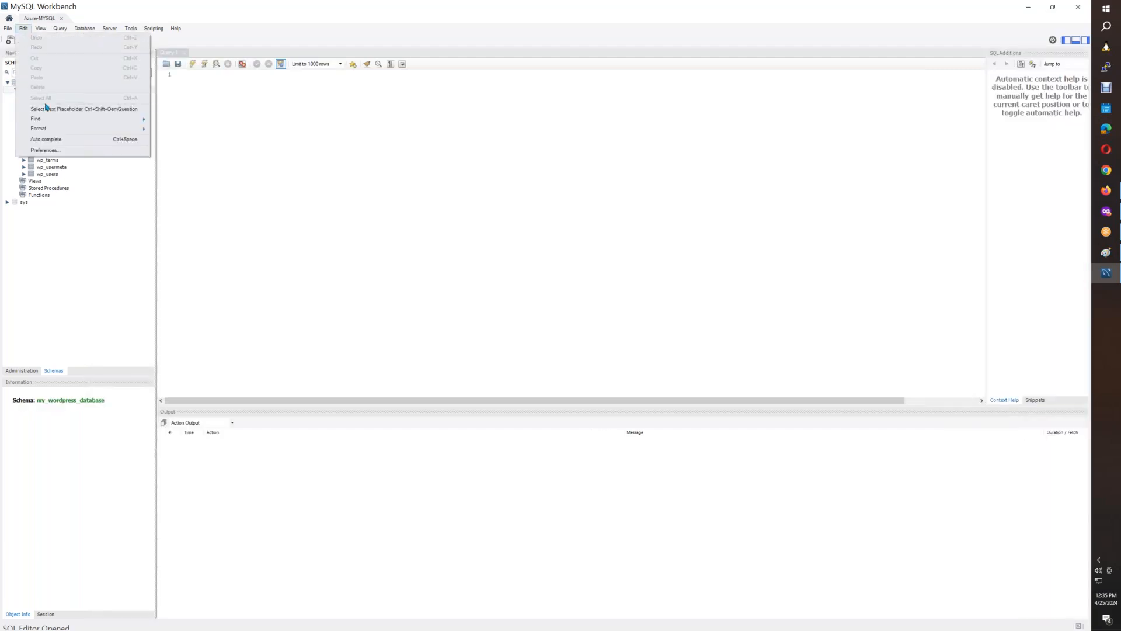
click(70, 151)
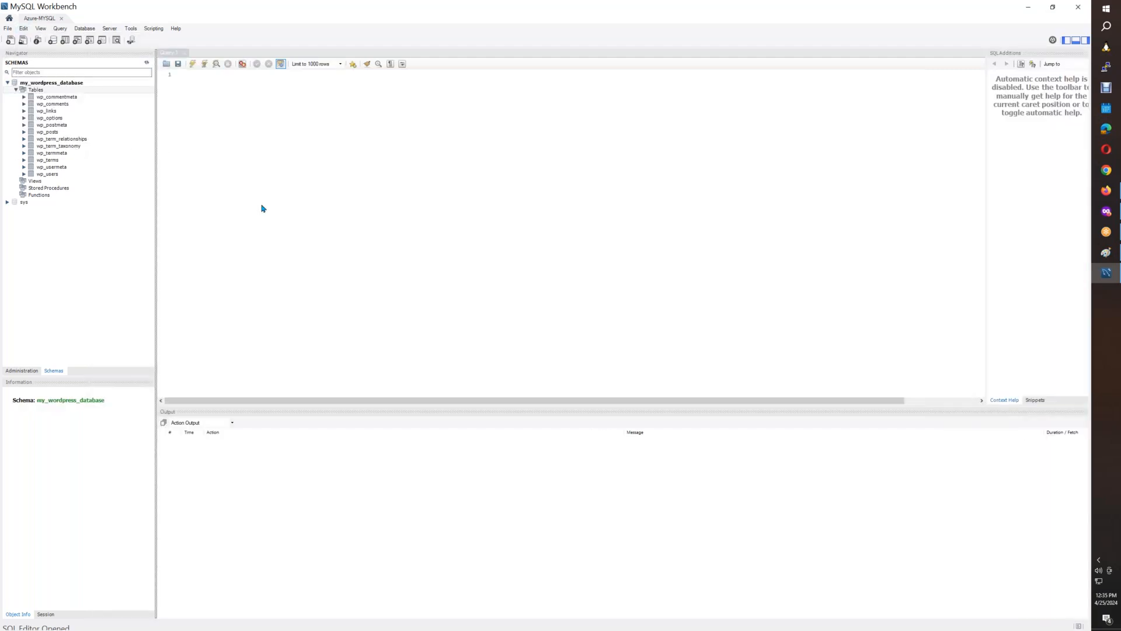
click(394, 283)
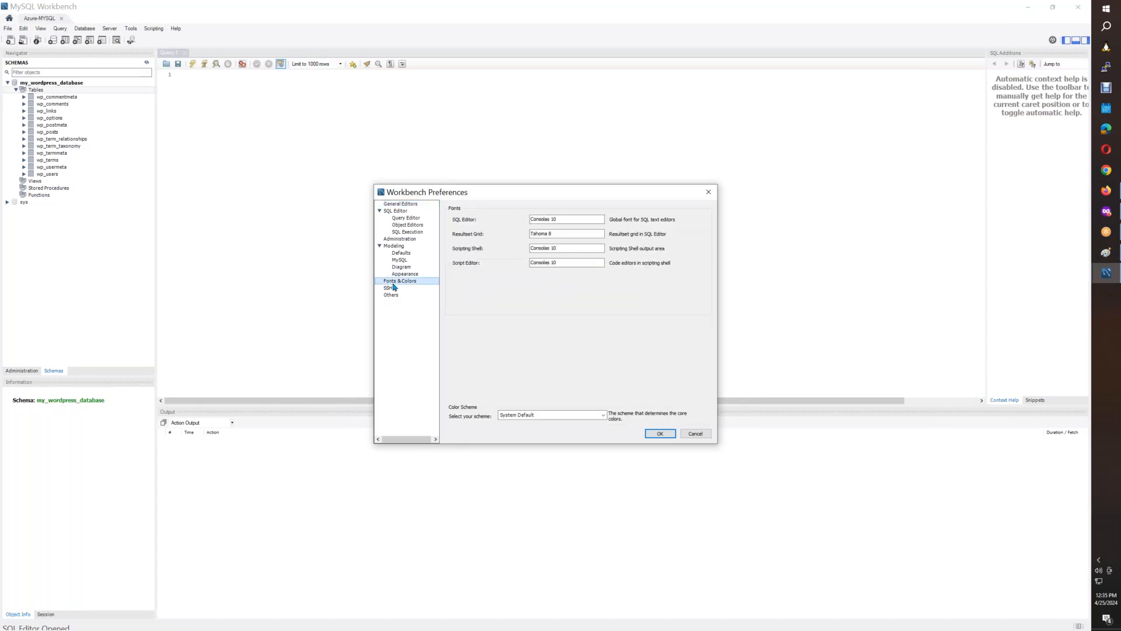
click(570, 221)
drag(564, 220, 553, 221)
text(20)
key(Tab)
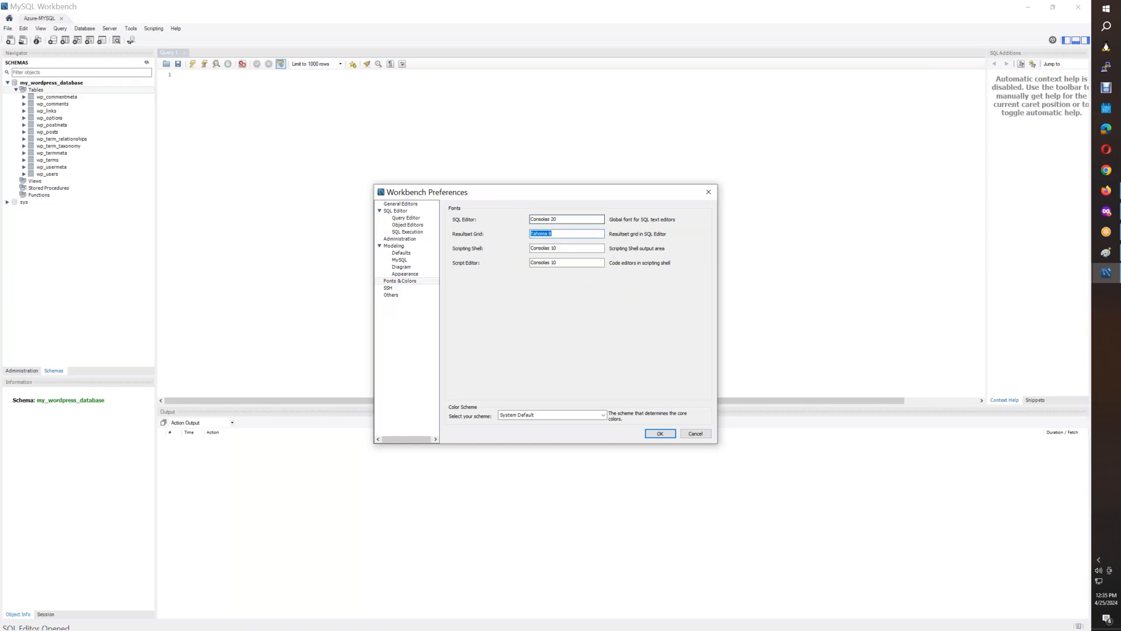
Copy the Consolas 20 font to Resultset Grid, Scripting Shell and Script Editor, and apply the preferences.
drag(568, 219, 492, 219)
key(ctrl+c)
drag(567, 232, 489, 233)
key(ctrl+v)
key(Tab)
key(ctrl+v)
key(Tab)
key(ctrl+v)
click(662, 432)
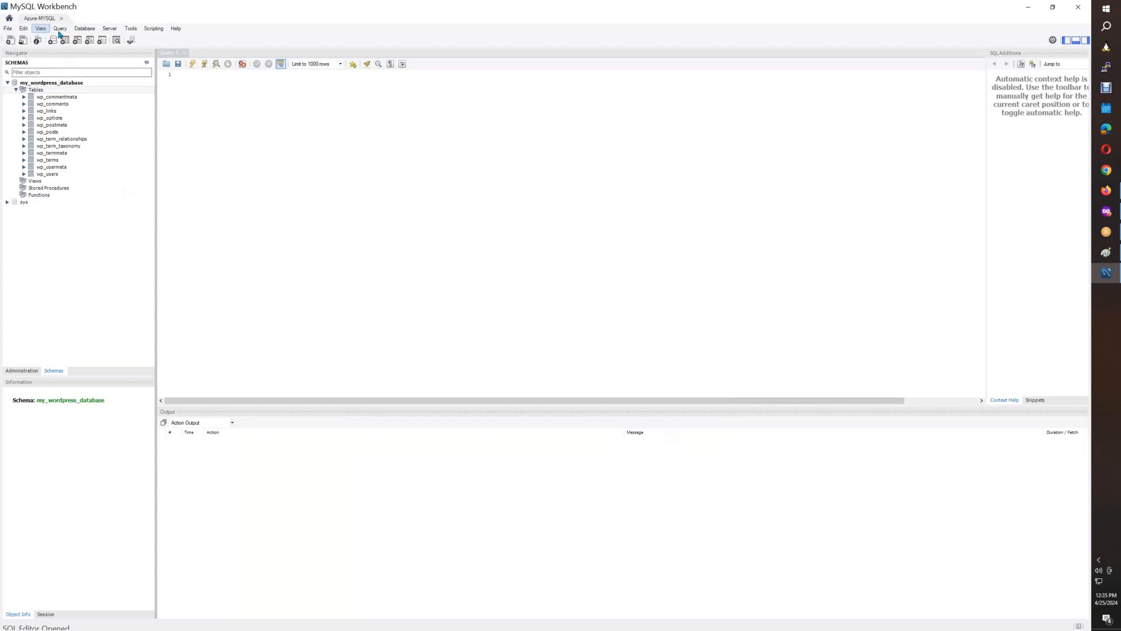
Reopen the Fonts & Colors preferences and set the SQL Editor font to Consolas 50.
click(37, 29)
mouse_move(23, 31)
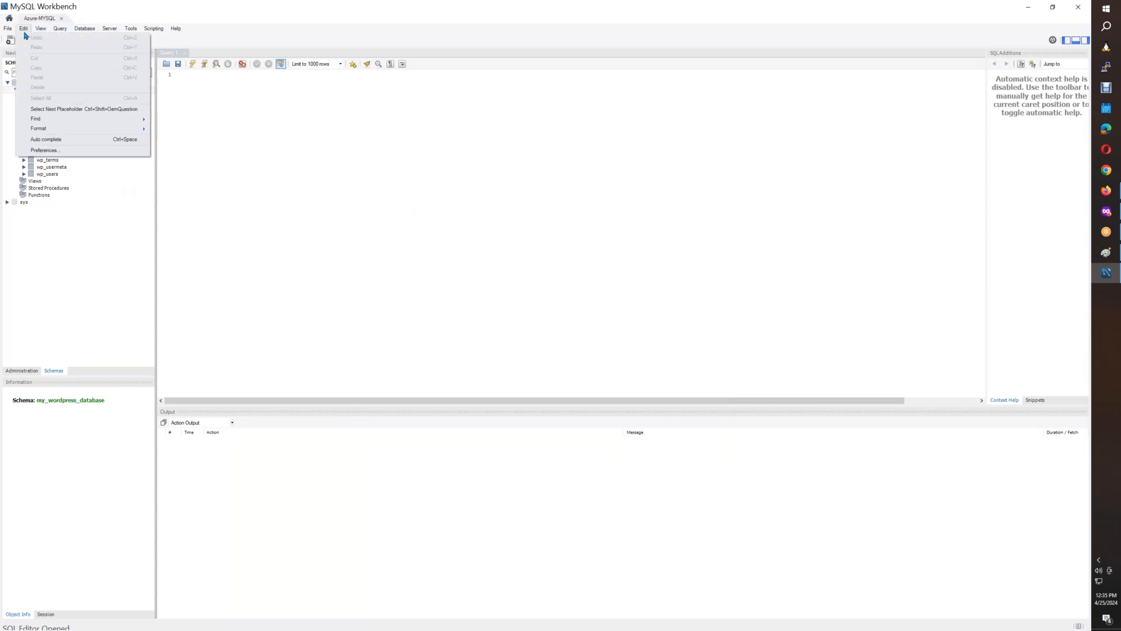
click(48, 152)
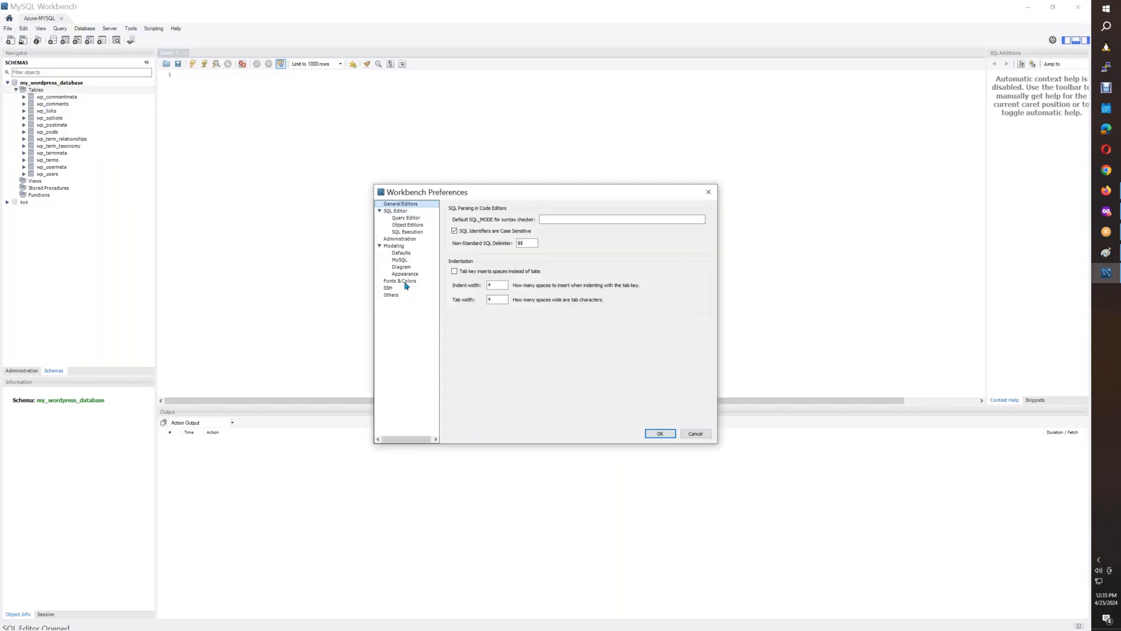
click(406, 286)
click(581, 219)
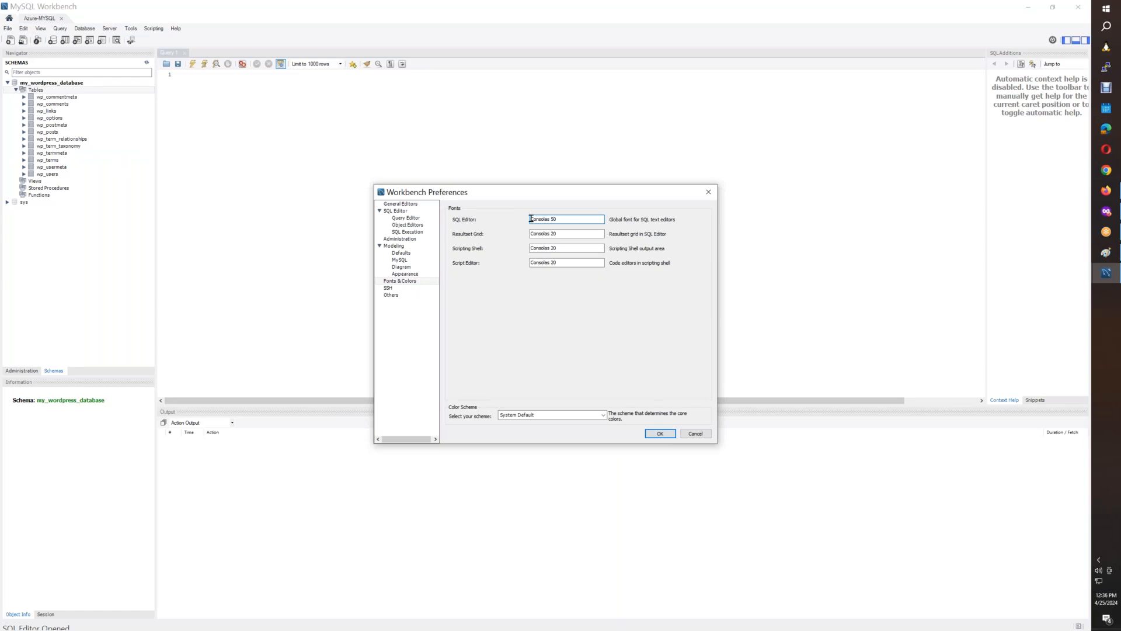
Apply the Consolas 50 font to Resultset Grid, Scripting Shell and Script Editor as well, and accept the preferences.
drag(580, 223, 482, 223)
key(ctrl+c)
drag(585, 235, 463, 235)
key(ctrl+v)
drag(565, 247, 490, 247)
key(ctrl+v)
drag(565, 262, 491, 263)
key(ctrl+v)
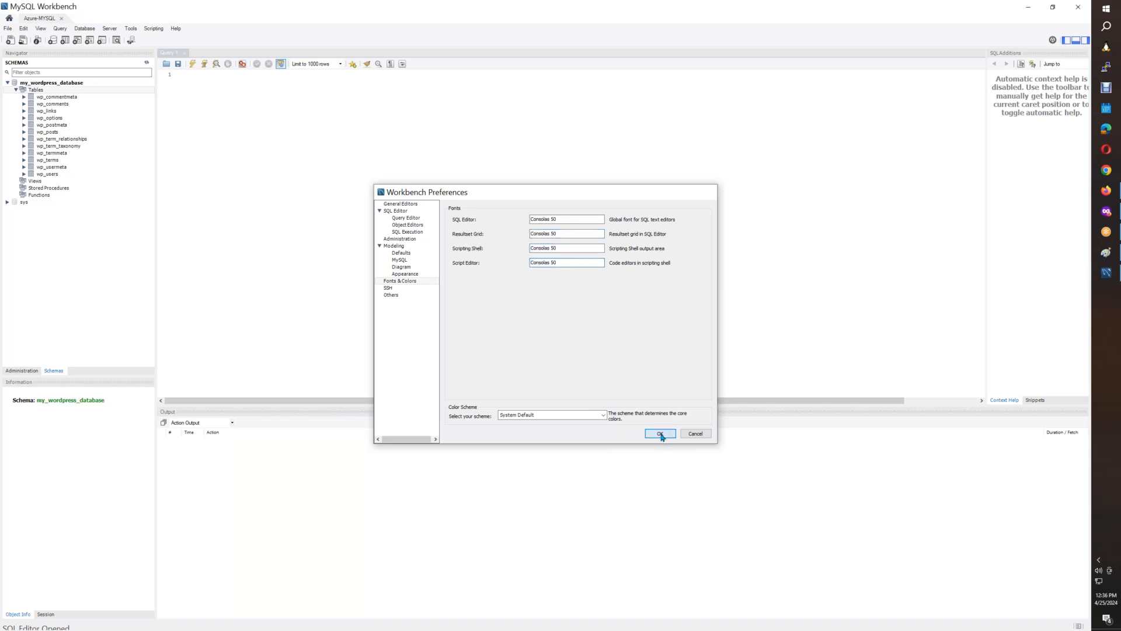
click(661, 433)
Widen the schema navigator a little more and clear its object selection, keeping the WordPress tables expanded.
click(399, 199)
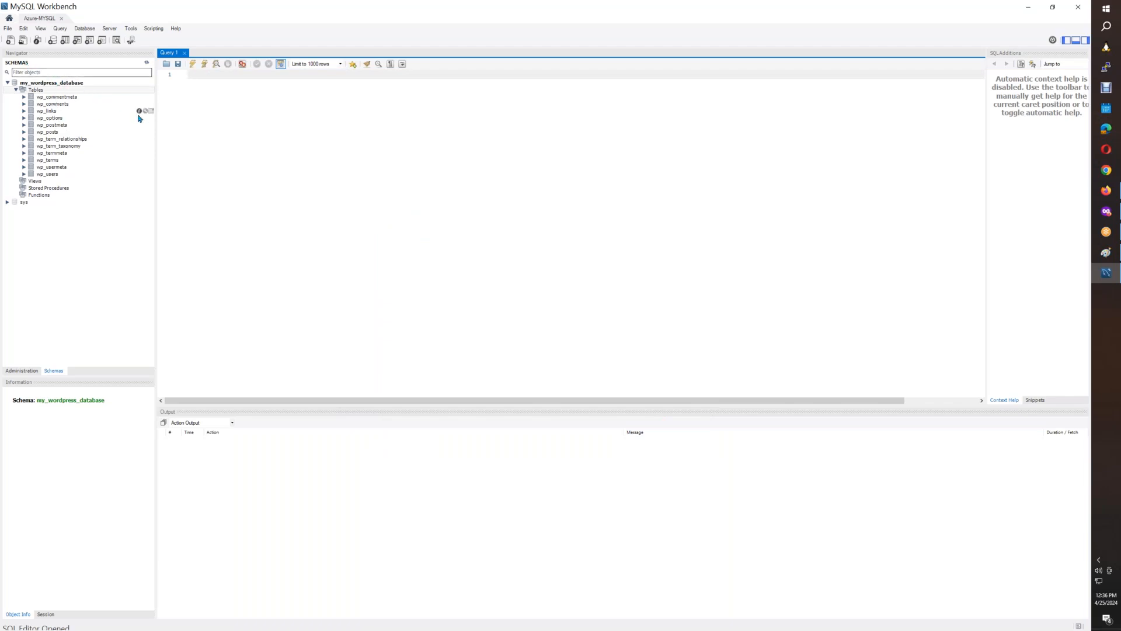
drag(157, 123, 183, 155)
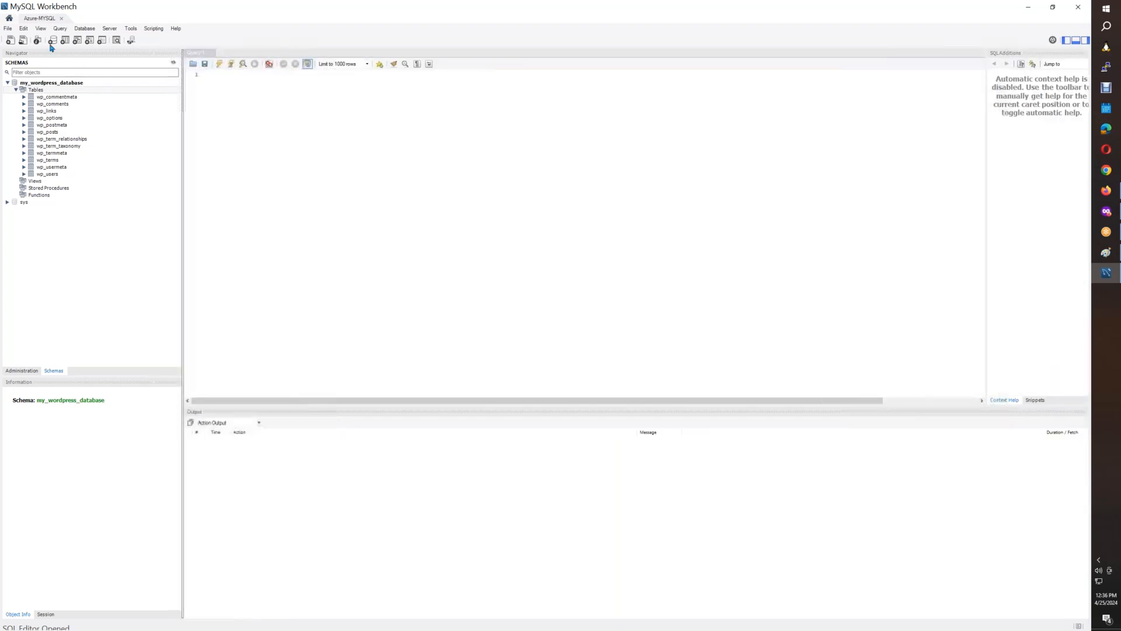
click(111, 254)
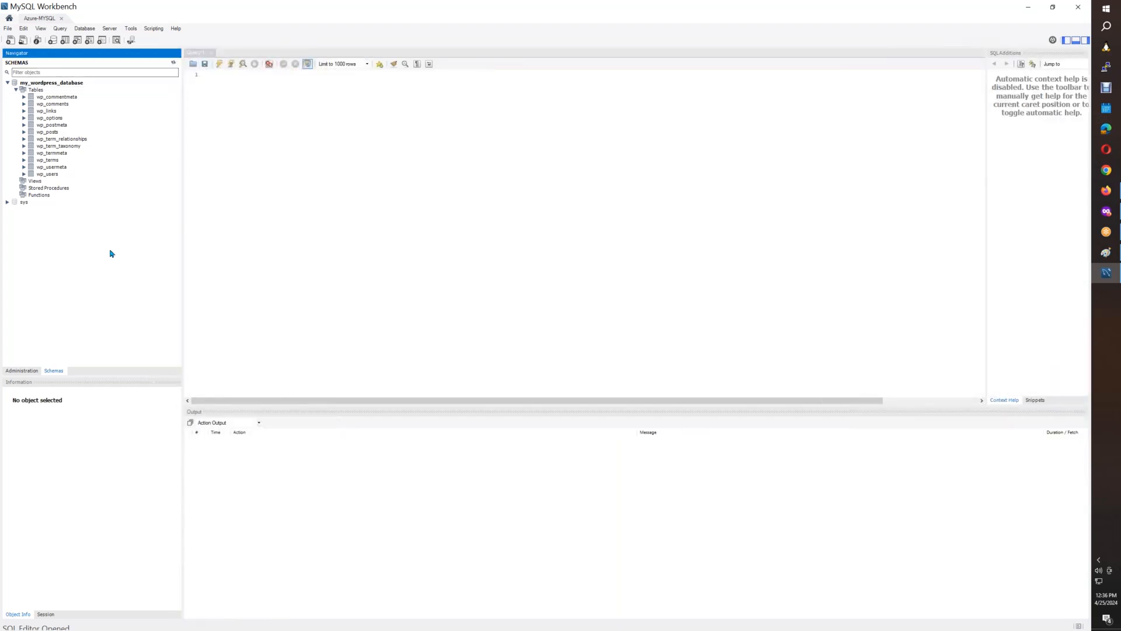
Paste the Workbench screenshot into Paint and select the schema tree from the SCHEMAS heading down to Functions.
click(1106, 252)
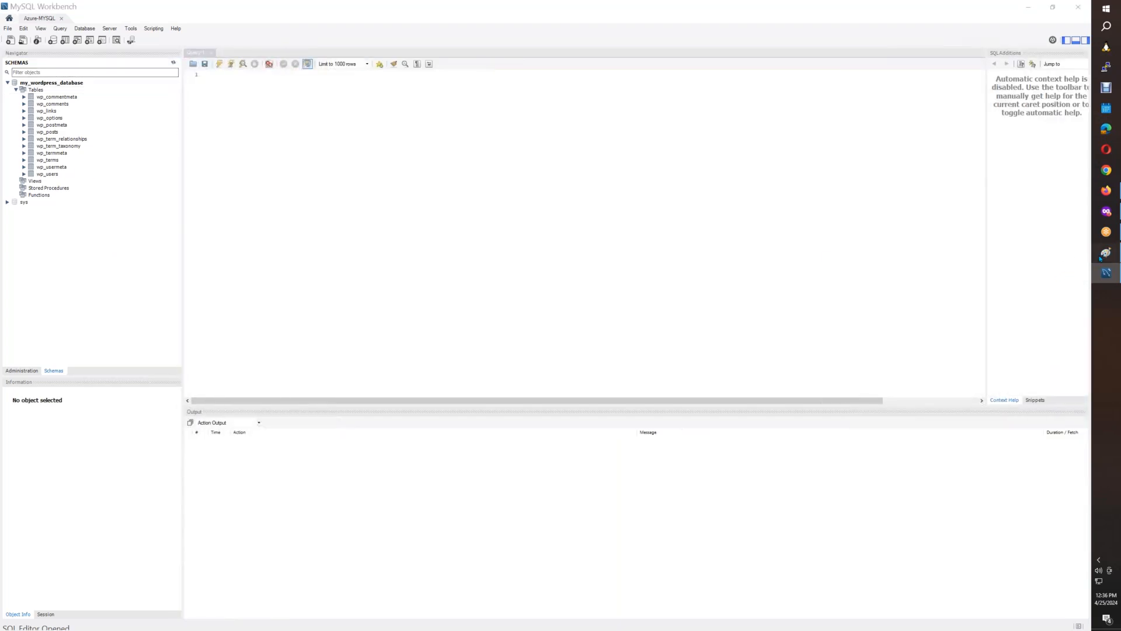
key(ctrl+v)
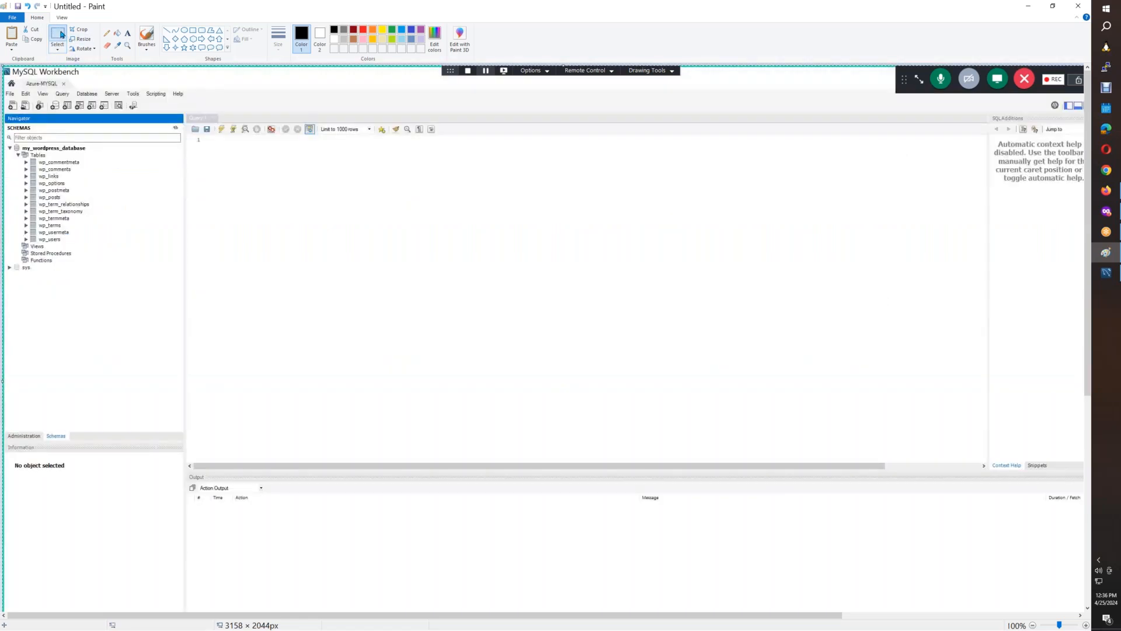
click(1085, 625)
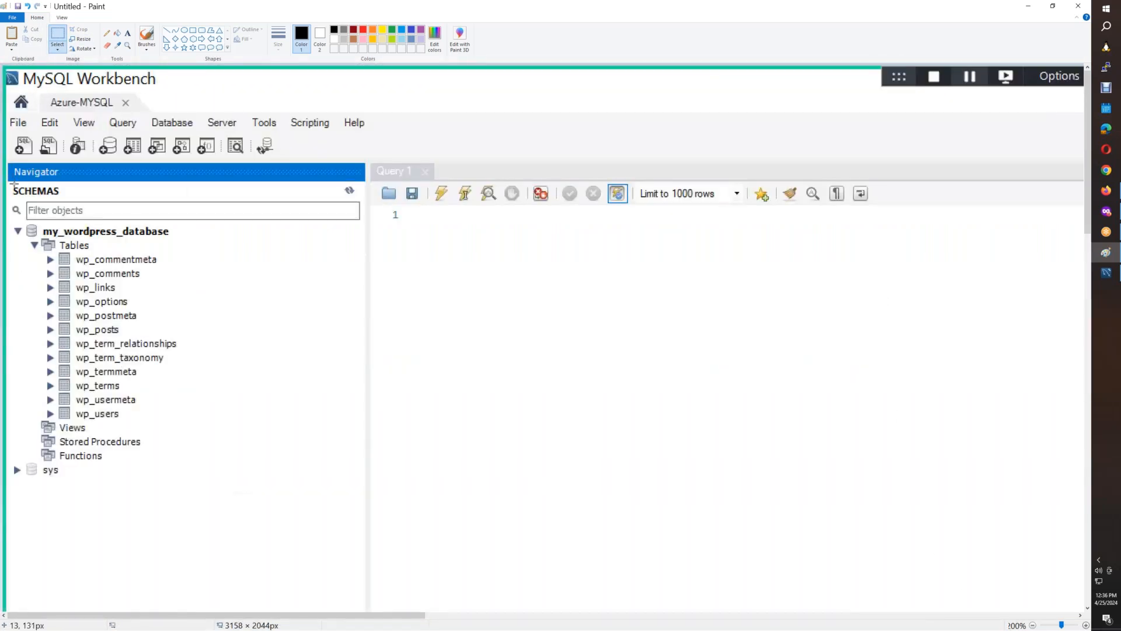
mouse_move(8, 183)
mouse_down()
mouse_move(278, 428)
mouse_move(336, 461)
mouse_move(238, 463)
mouse_up()
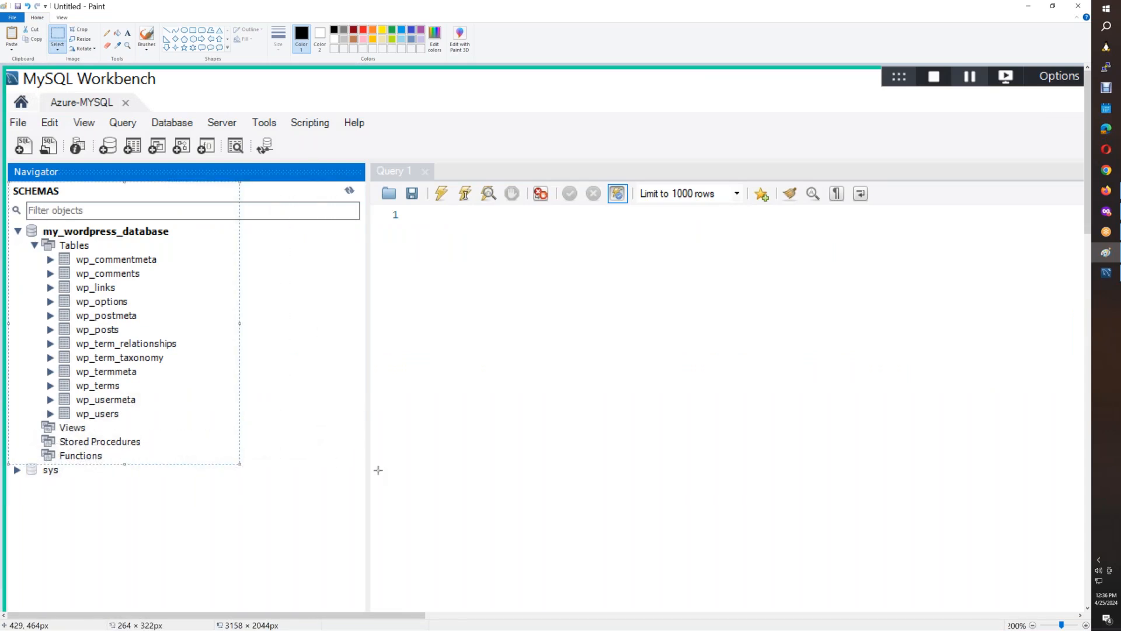
Insert the schema tree cutout below the services list image in Cloud Run.docx and give it a 1pt border.
click(1106, 194)
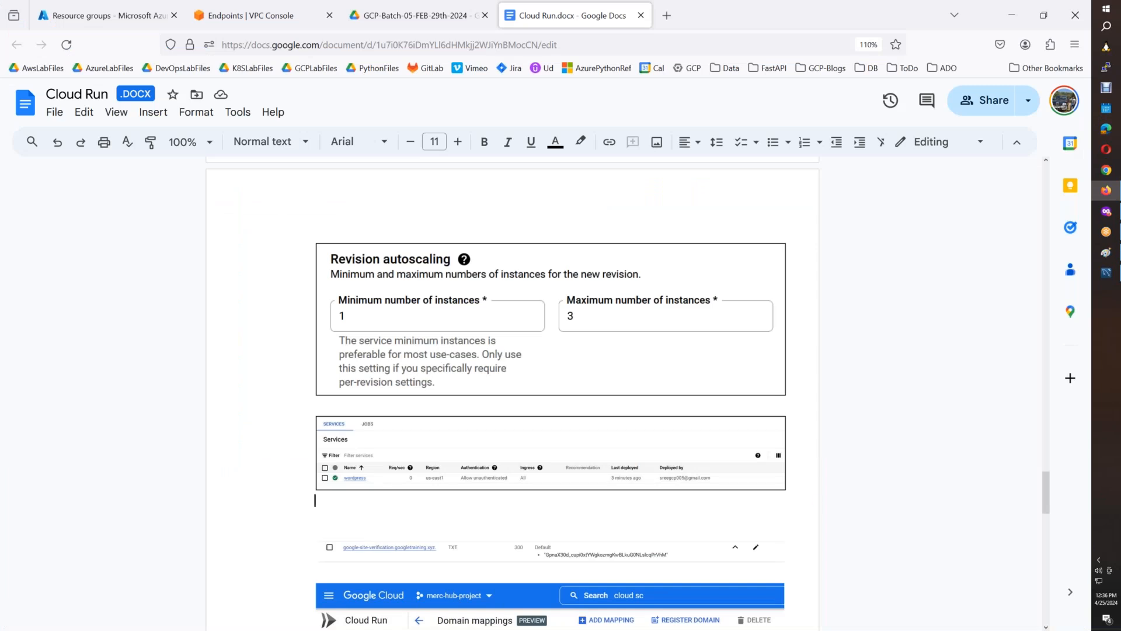
key(ctrl+v)
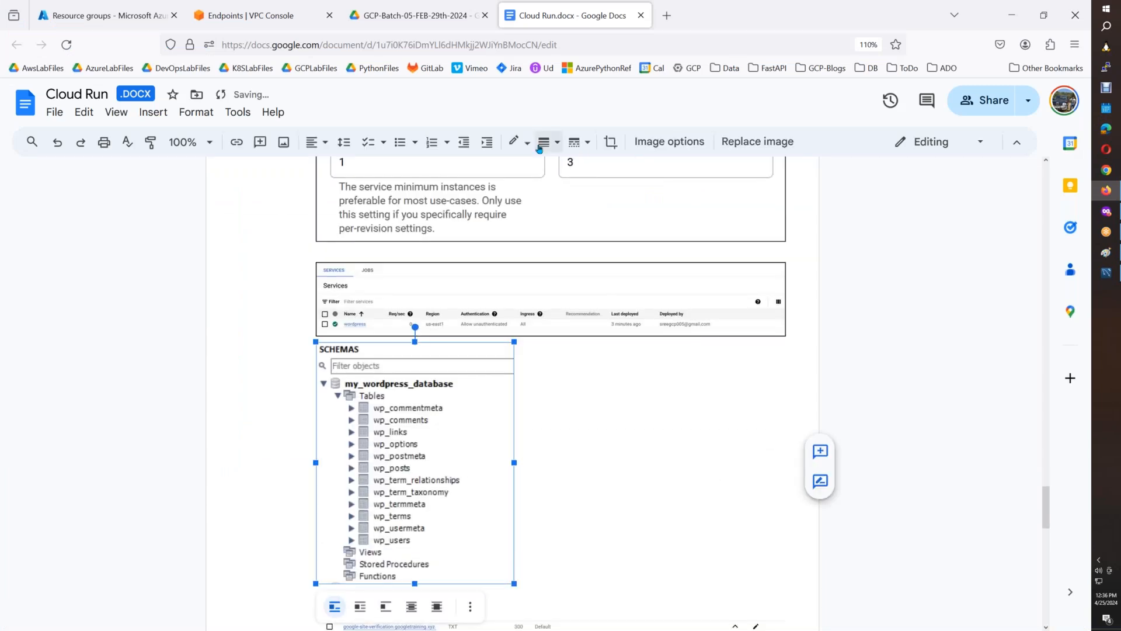
click(539, 146)
click(570, 170)
click(587, 453)
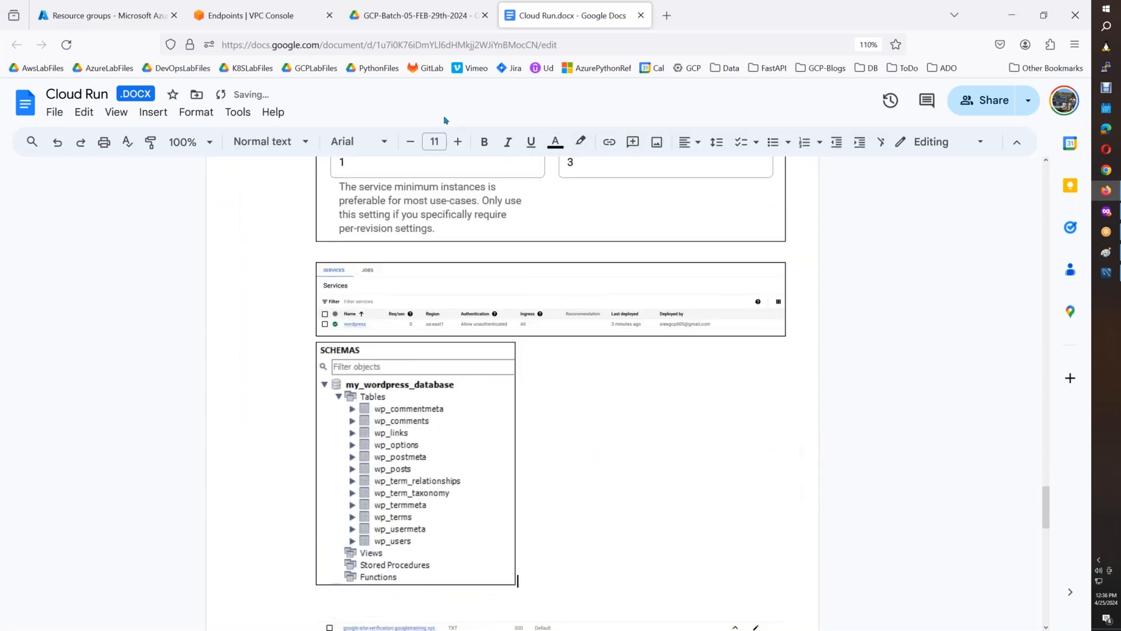
In the Cloud Run console, open the wordpress service details and launch the service URL in a new tab.
click(1106, 211)
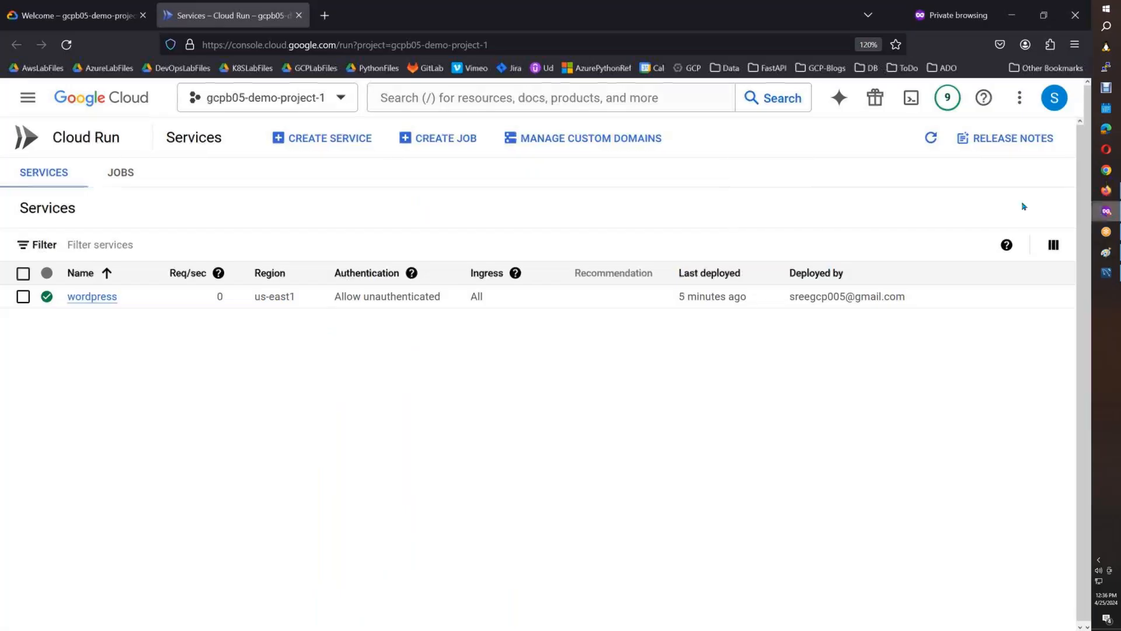
click(94, 300)
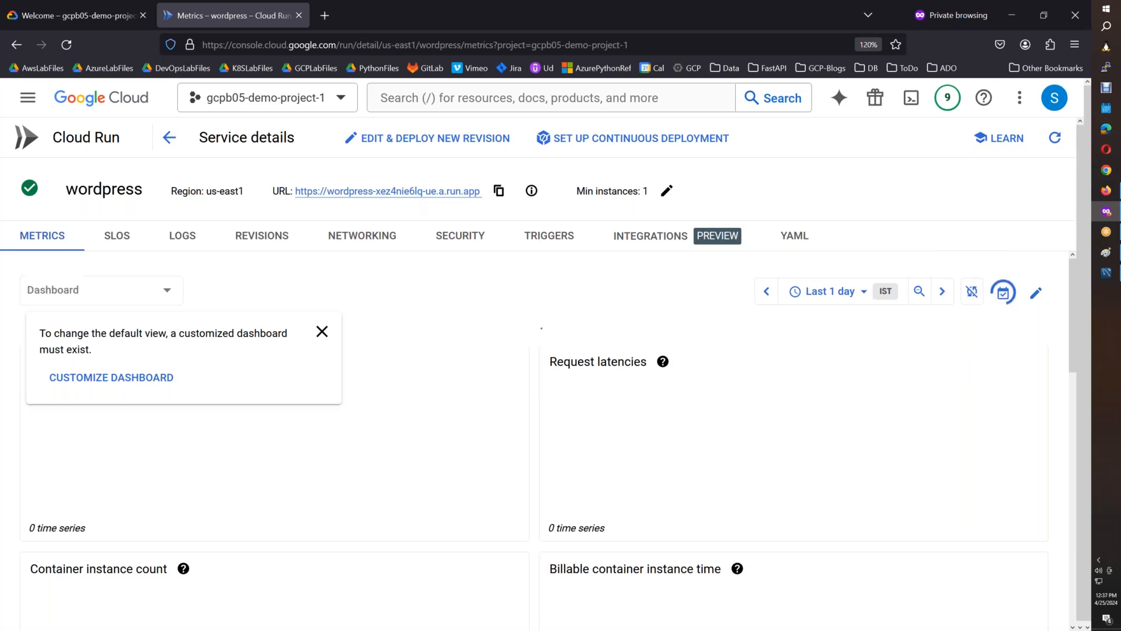
click(428, 191)
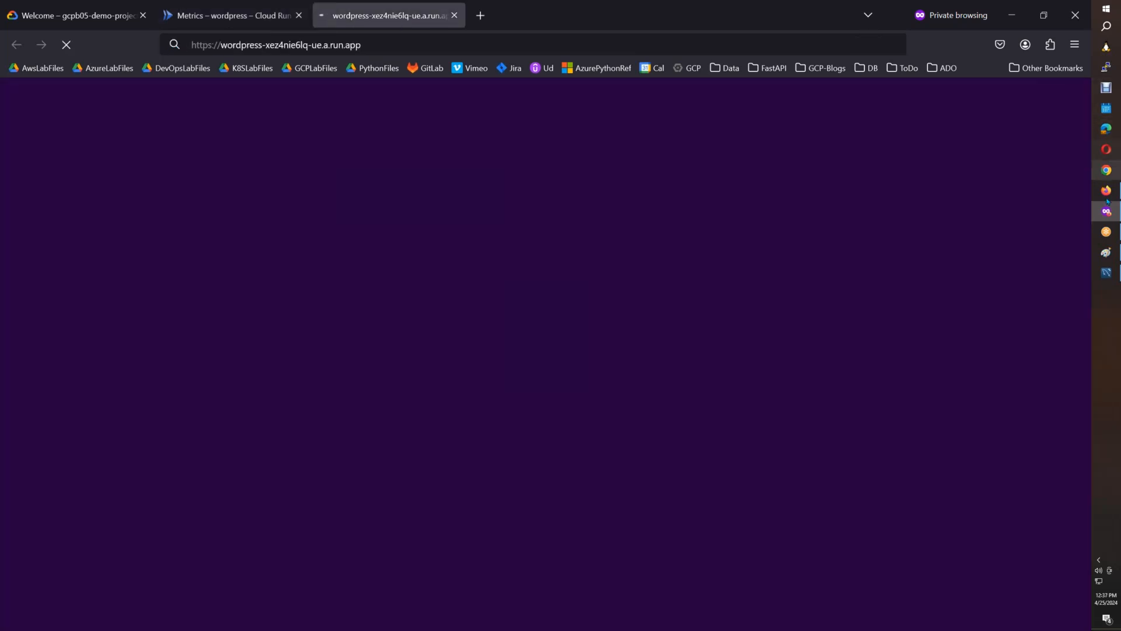
Paste the service details screenshot into Paint and select the strip containing the wordpress name, us-east1 region and service URL.
click(1106, 254)
key(ctrl+v)
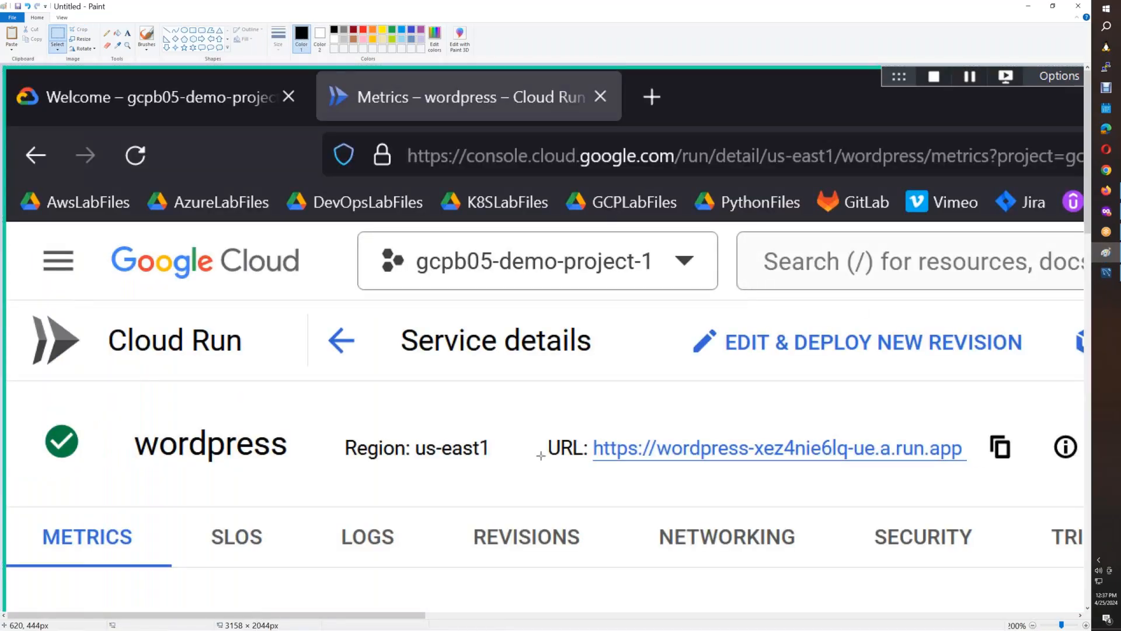
drag(122, 418, 1025, 471)
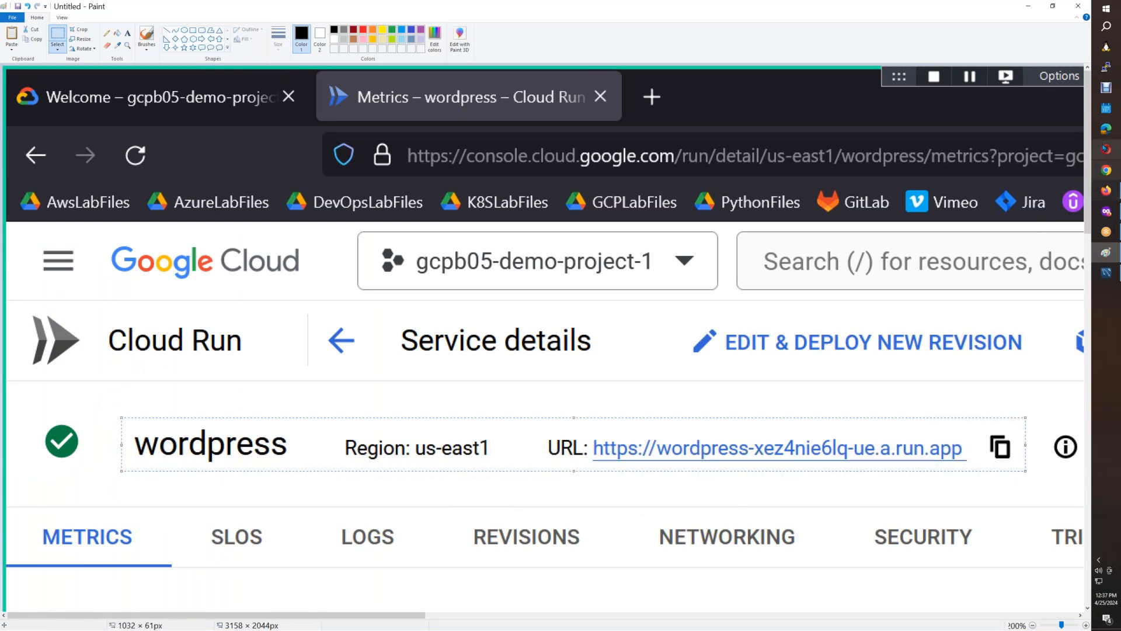
Insert the service URL strip below the schema tree image in Cloud Run.docx, give it a border and start a new line below.
click(1107, 191)
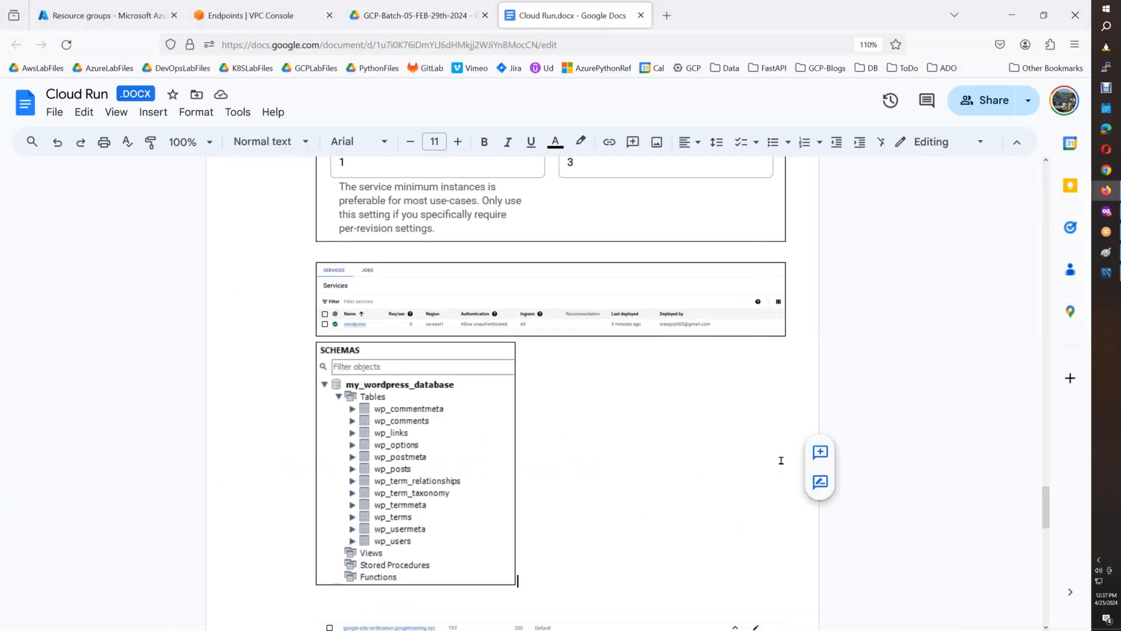
key(ctrl+v)
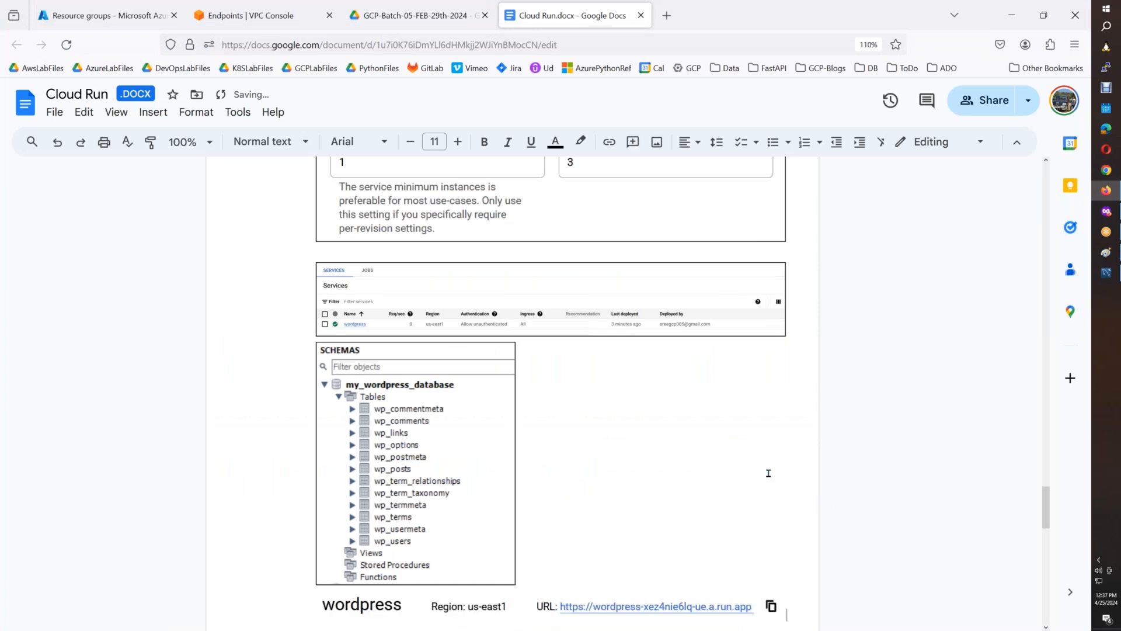
click(631, 591)
click(545, 141)
click(797, 607)
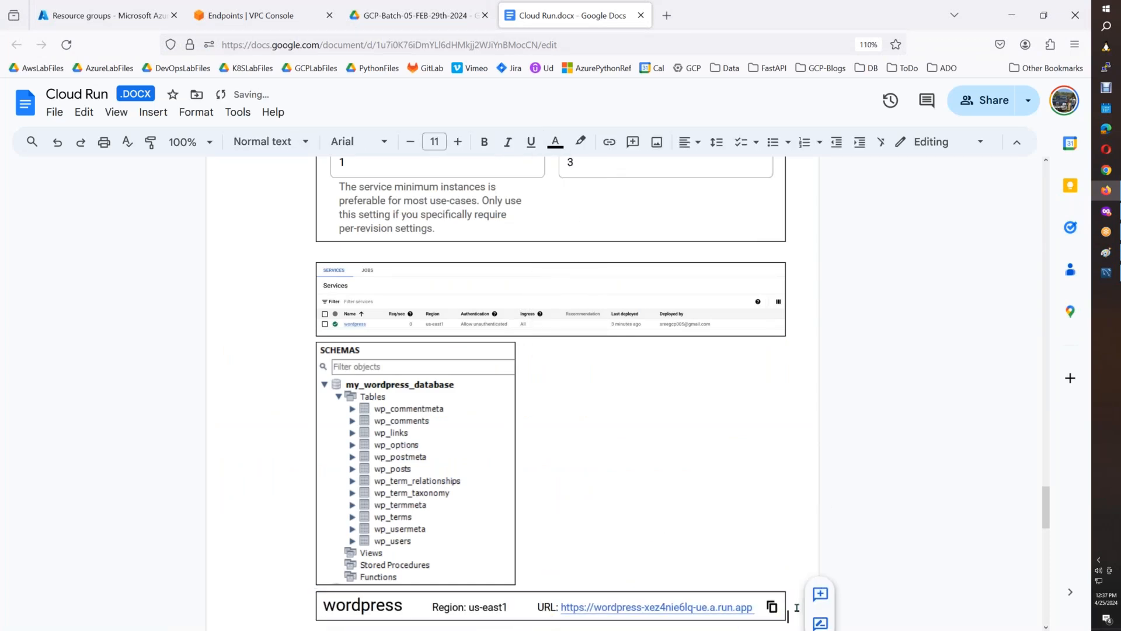
key(Return)
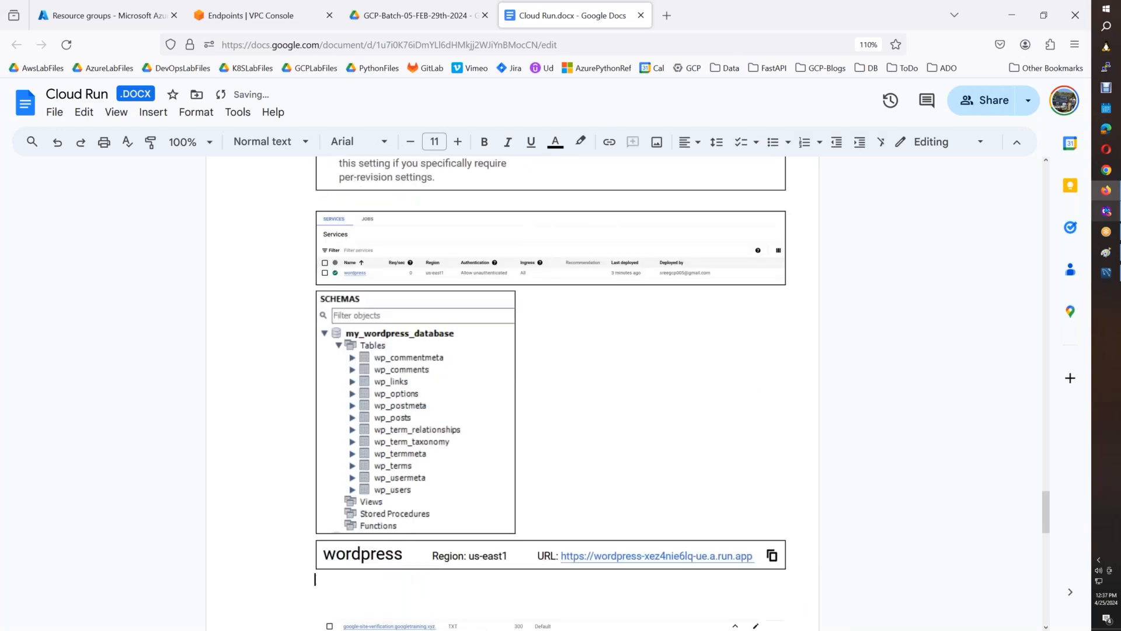
Bring the screenshot of the loaded WordPress site into Paint and select the address bar section containing its URL.
click(1106, 212)
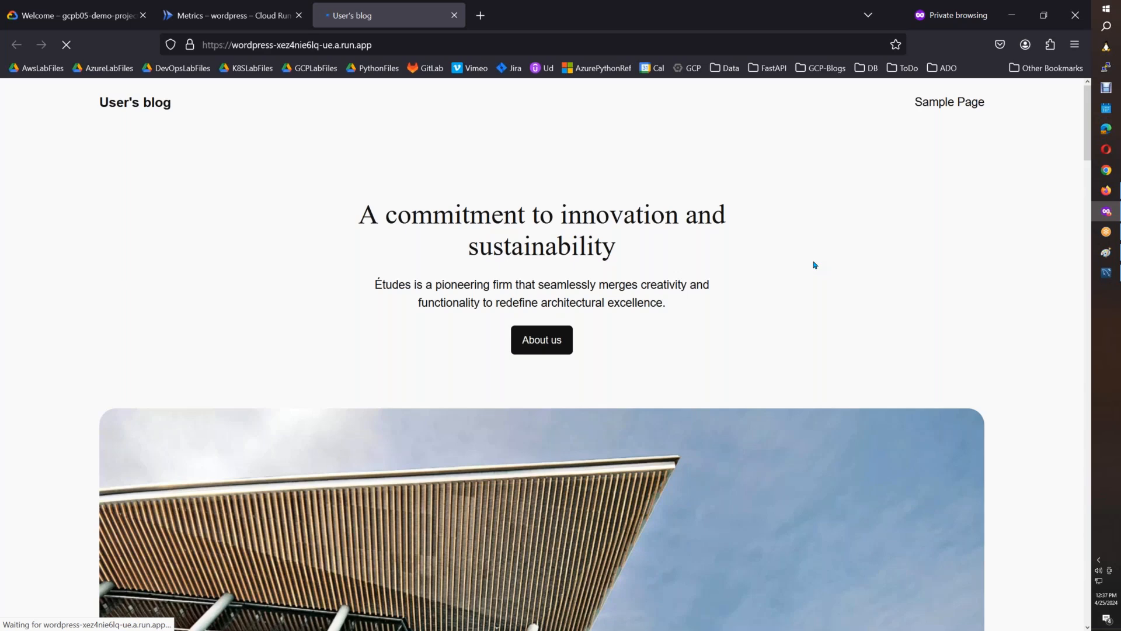
click(1106, 252)
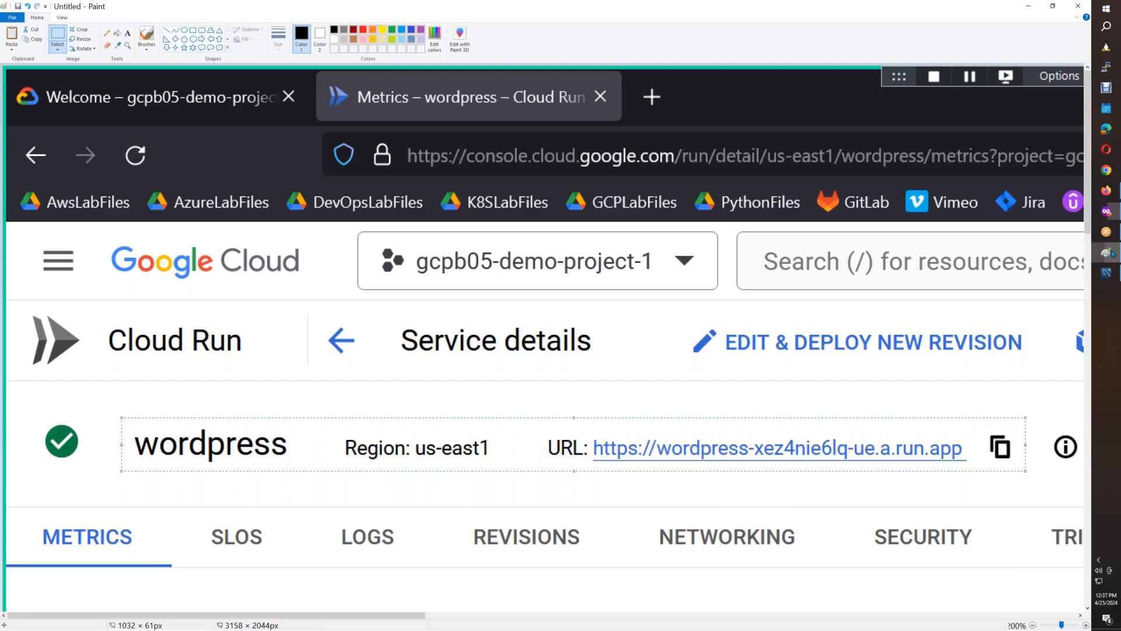
key(ctrl+v)
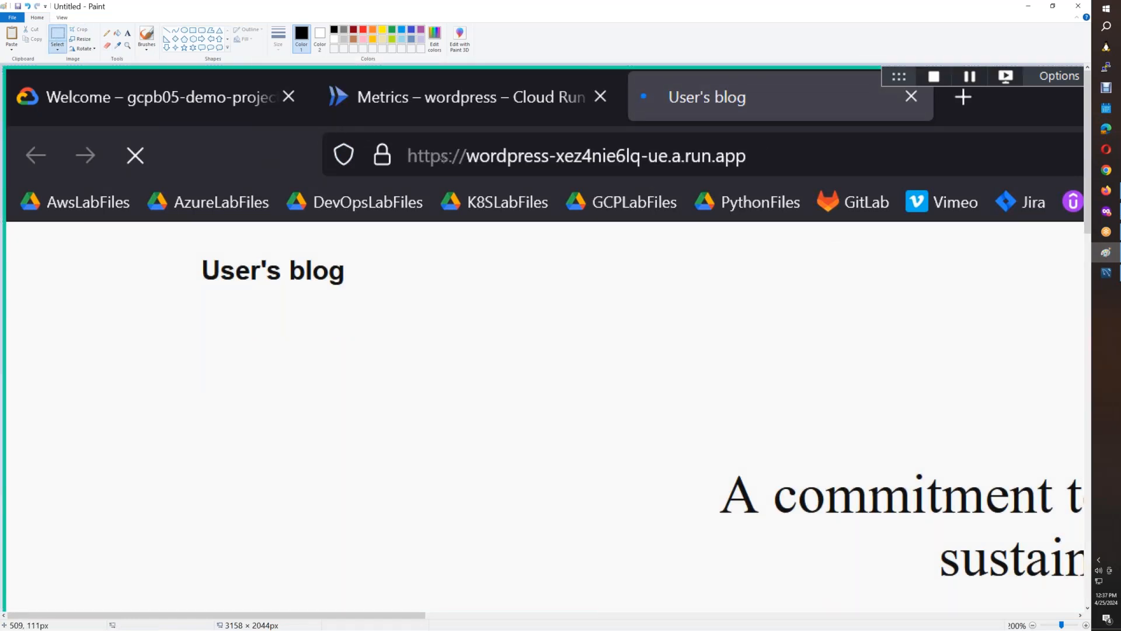
mouse_move(318, 128)
mouse_down()
mouse_move(322, 141)
mouse_move(682, 195)
mouse_move(781, 185)
mouse_up()
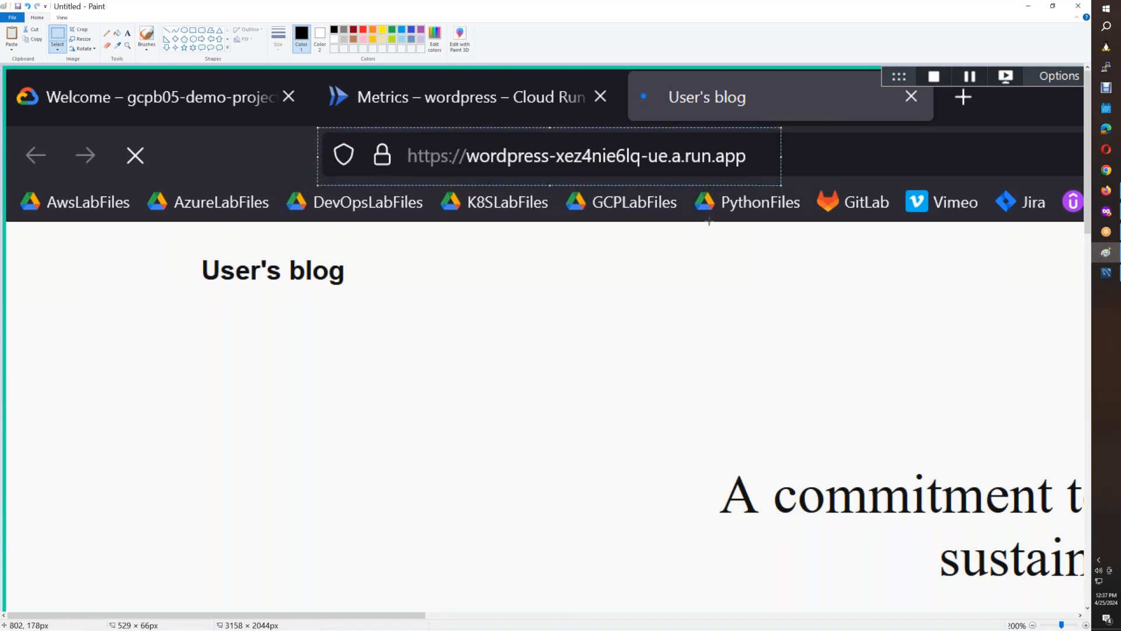
Insert the address bar cutout below the service URL strip in Cloud Run.docx and add the line "Adding Custom Domain:" beneath it.
click(1107, 211)
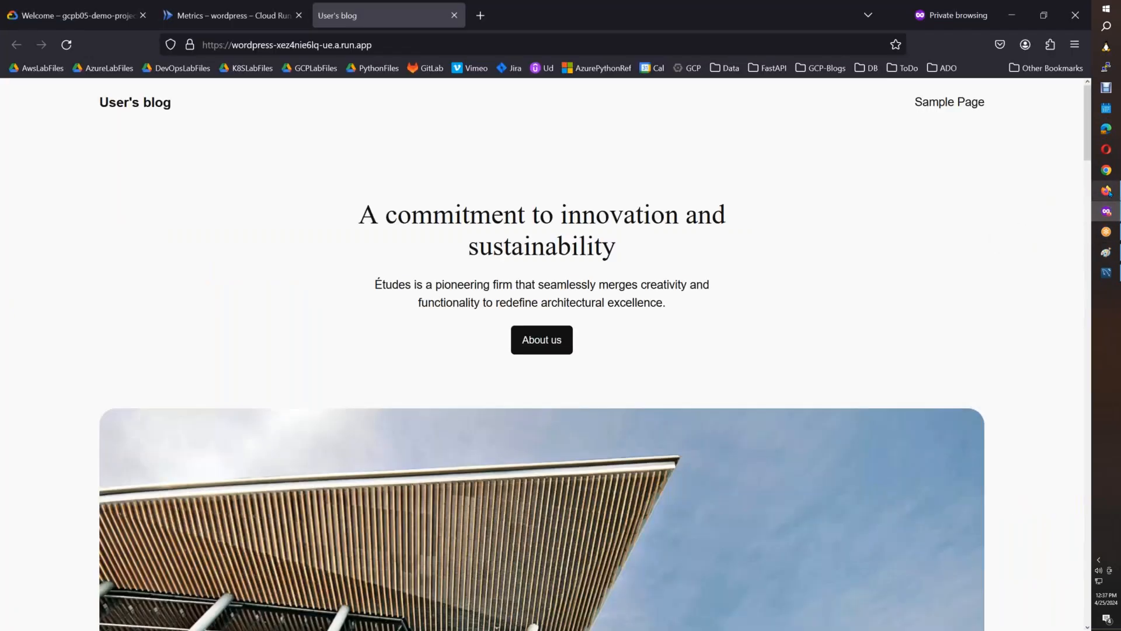
click(1105, 190)
key(ctrl+v)
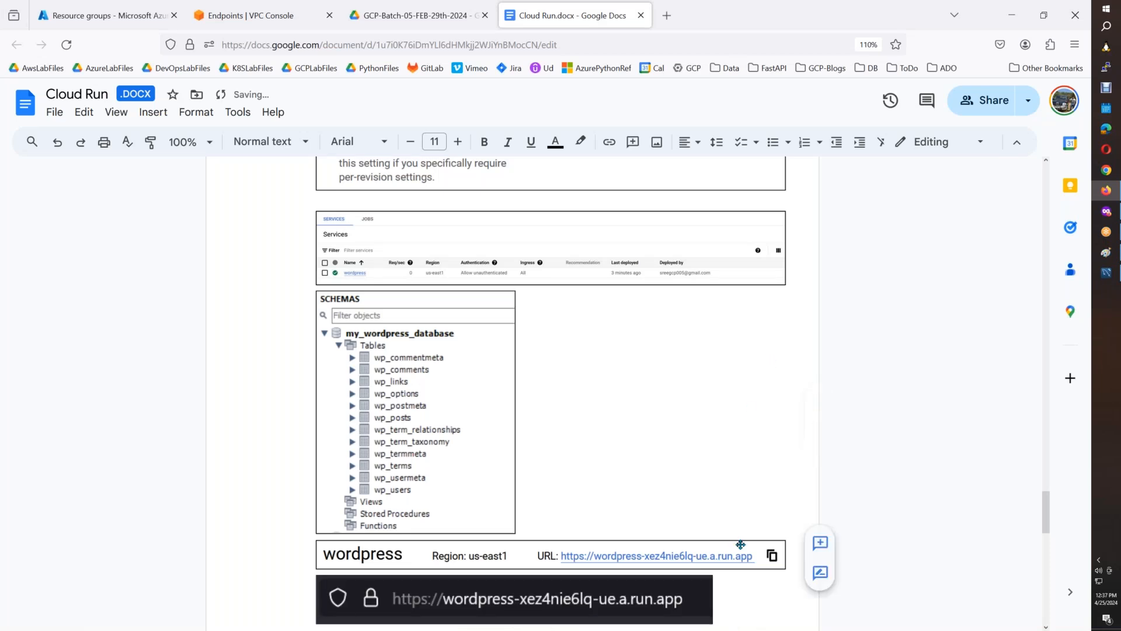
key(Return)
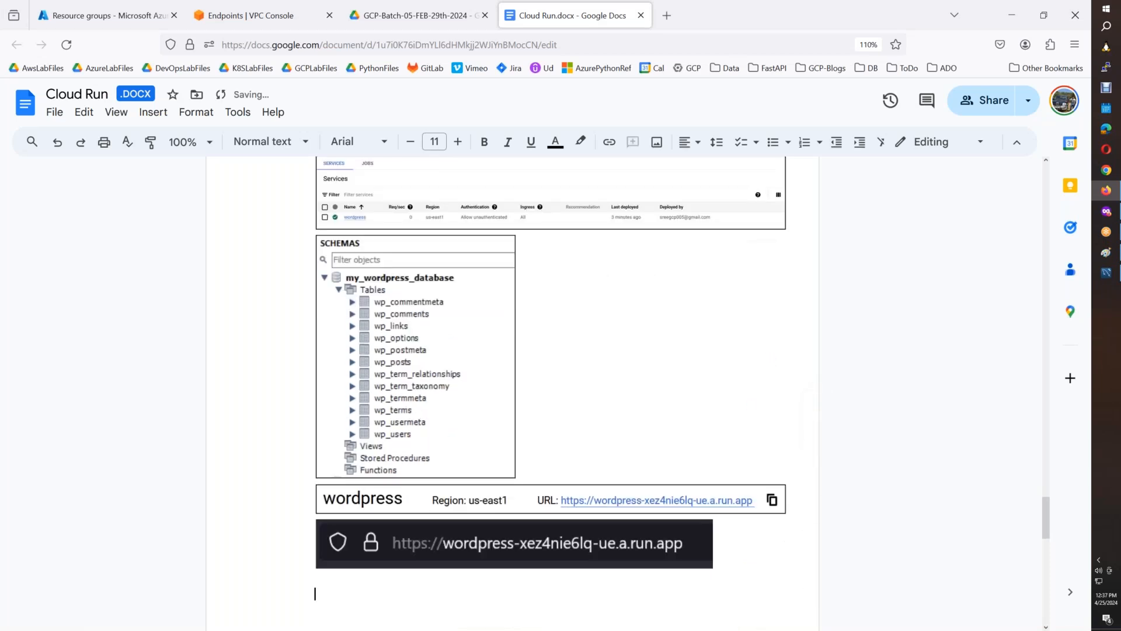
text(Adding Custom Domain:)
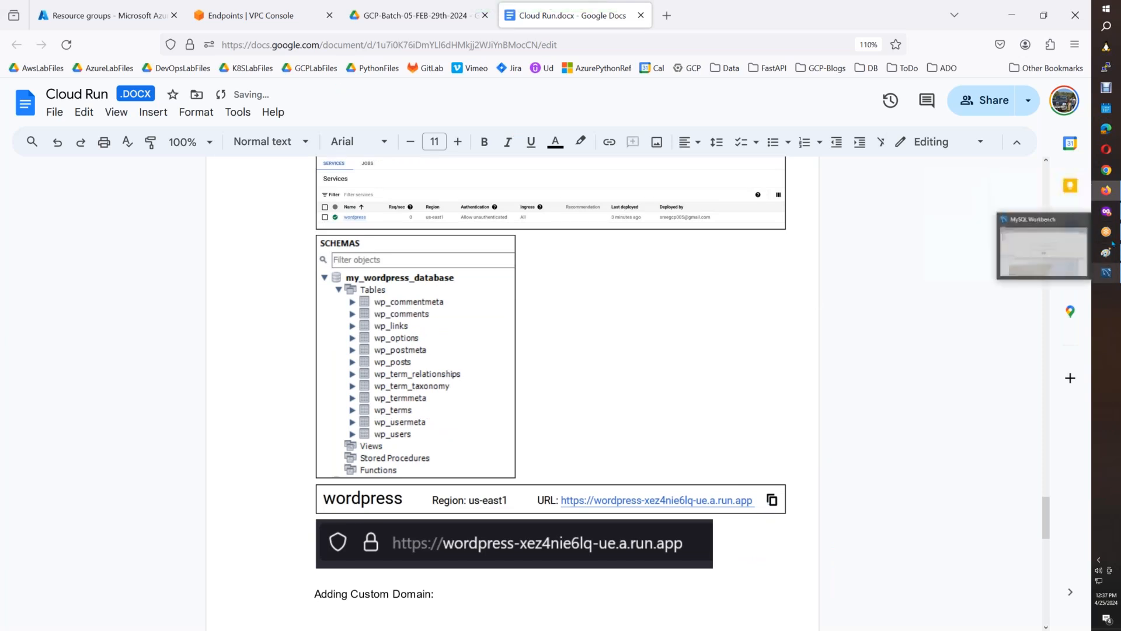
In the Cloud Run console, return from the wordpress service details to the Services list.
click(1106, 212)
click(205, 26)
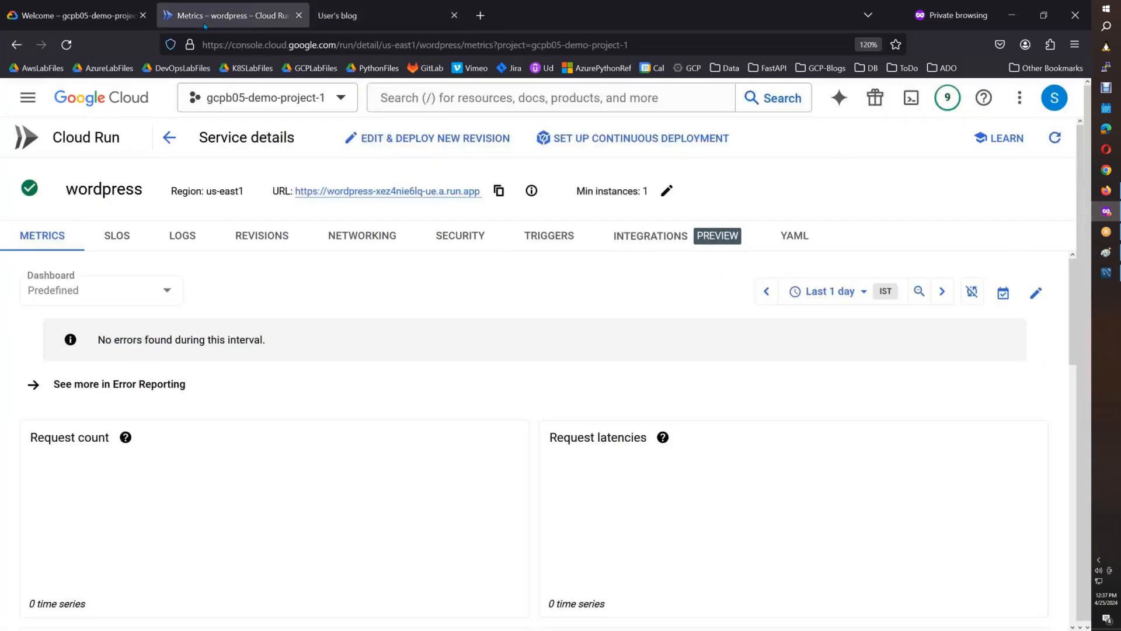
click(91, 140)
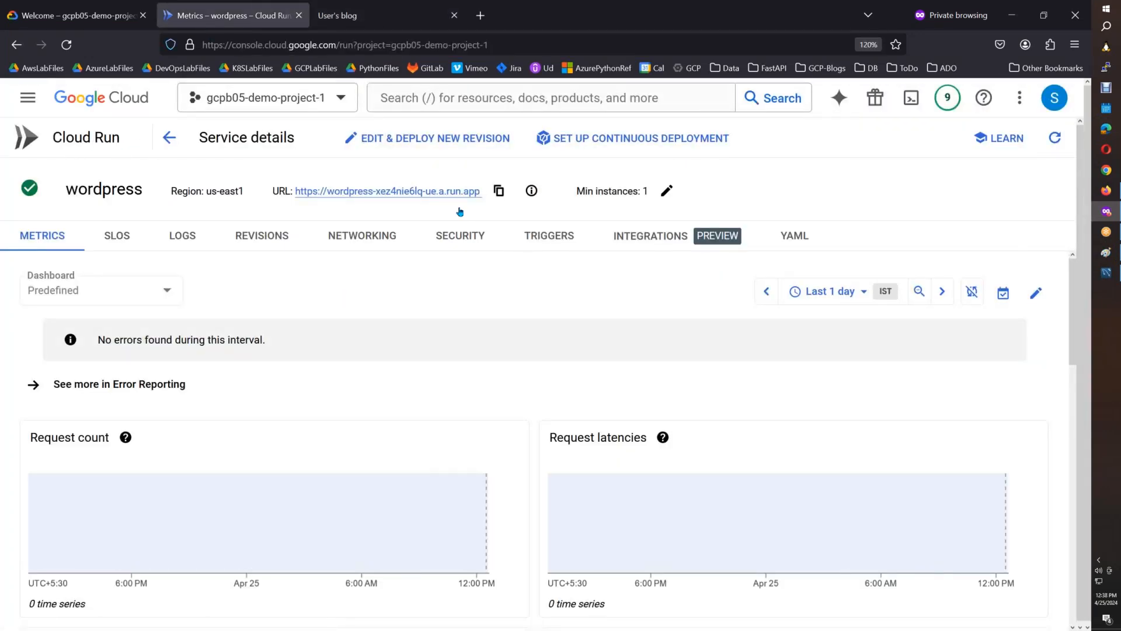
click(117, 141)
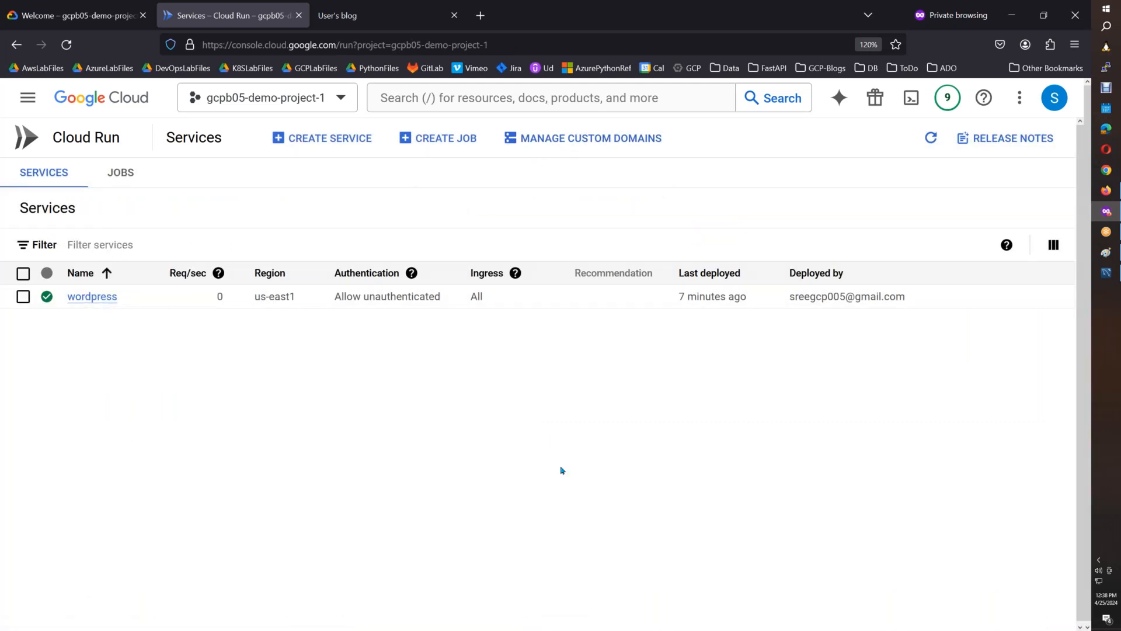
Bring the Services page screenshot into Paint at 100% zoom and outline Manage Custom Domains with a red rectangle.
click(1105, 273)
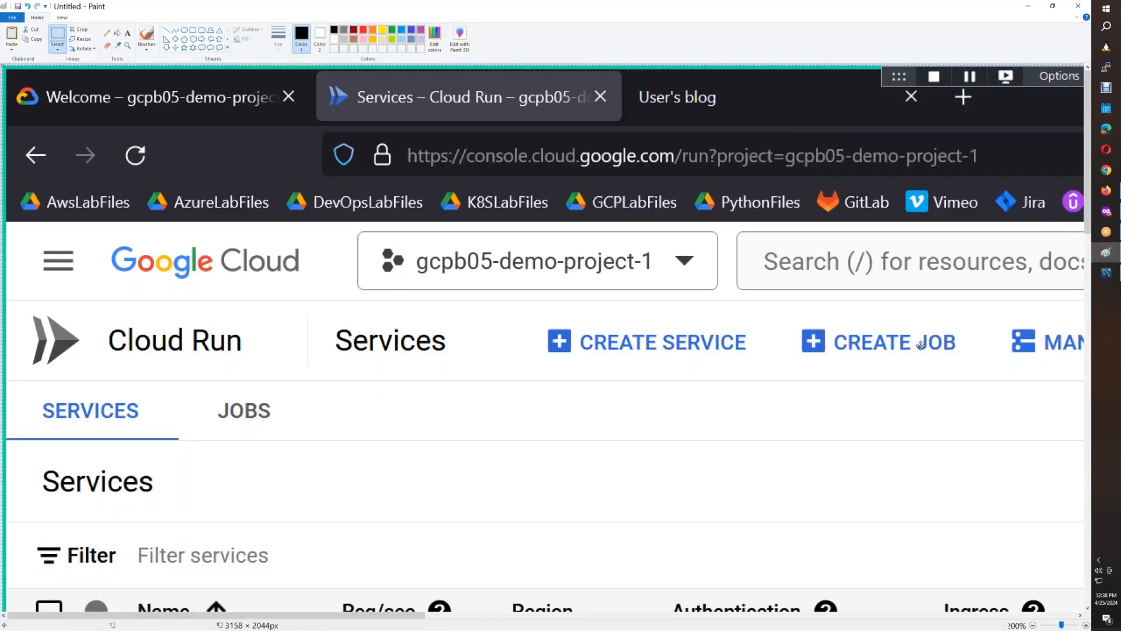
click(1031, 625)
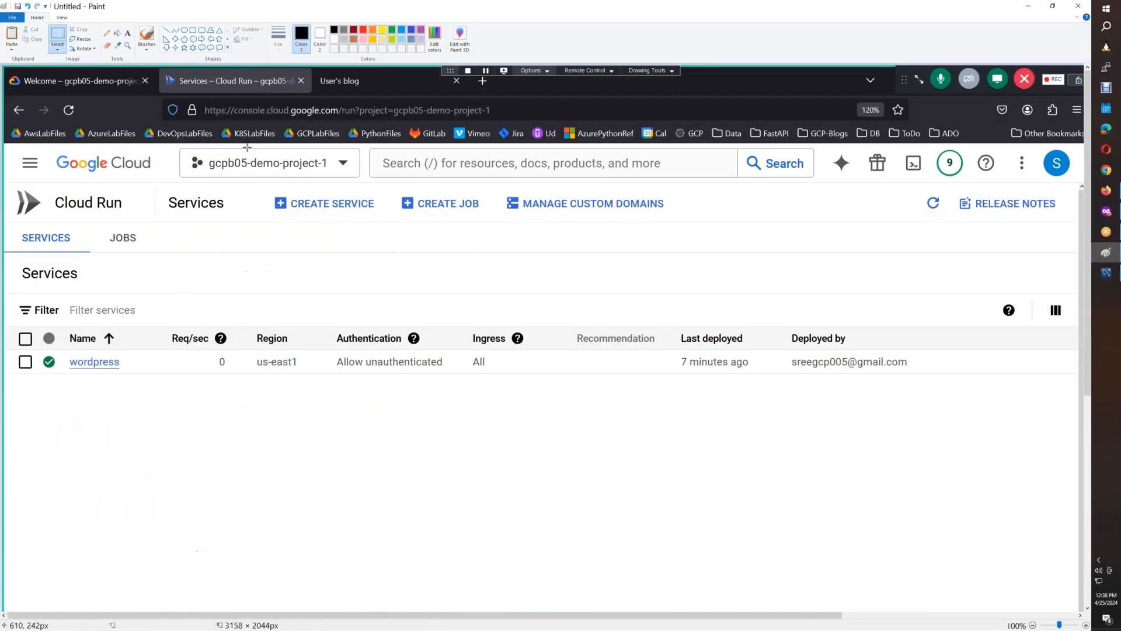
click(363, 29)
click(193, 31)
mouse_move(494, 189)
mouse_down()
mouse_move(504, 203)
mouse_move(670, 219)
mouse_up()
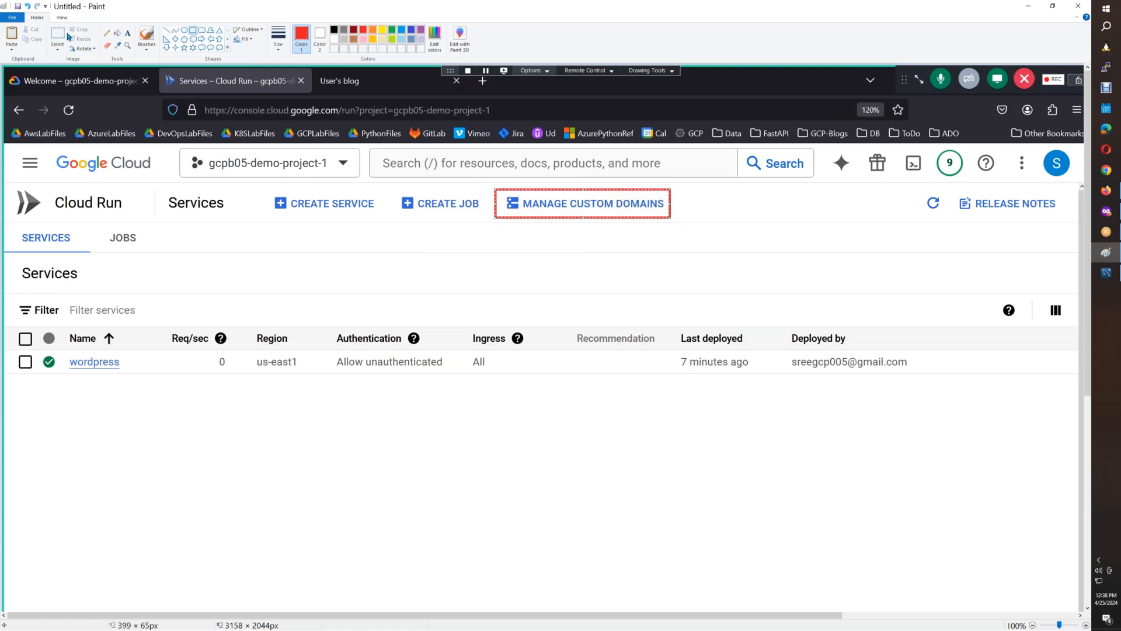
Copy the Cloud Run header strip with the outlined Manage Custom Domains option and insert it under "Adding Custom Domain:" in Cloud Run.docx.
click(57, 38)
mouse_move(10, 179)
mouse_down()
mouse_move(164, 226)
mouse_move(689, 227)
mouse_up()
key(ctrl+c)
click(1106, 190)
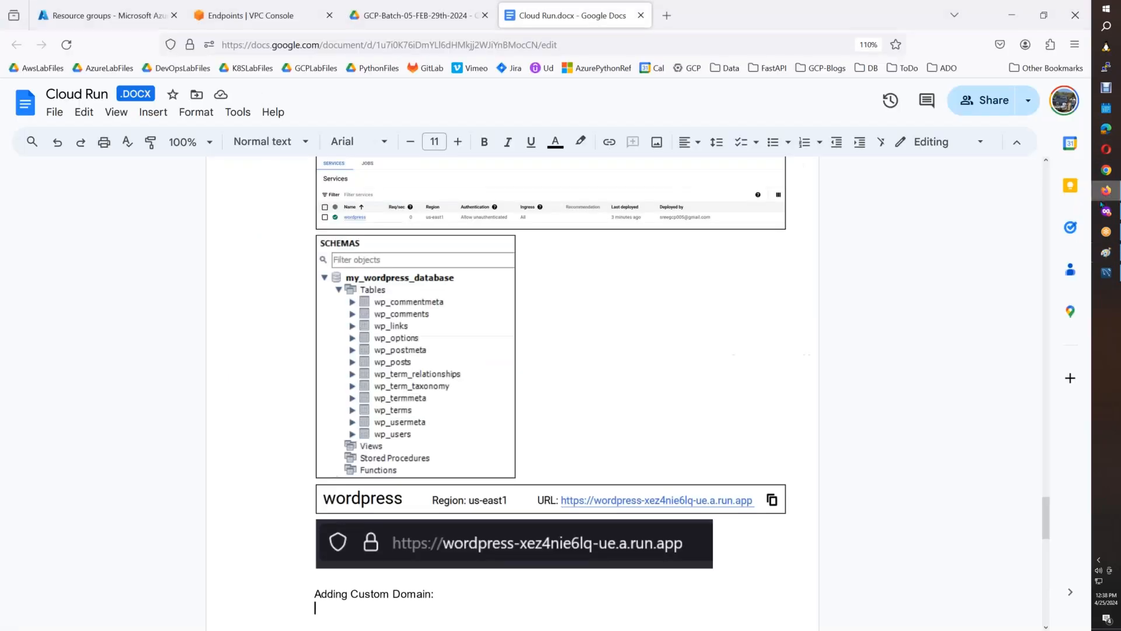
key(ctrl+v)
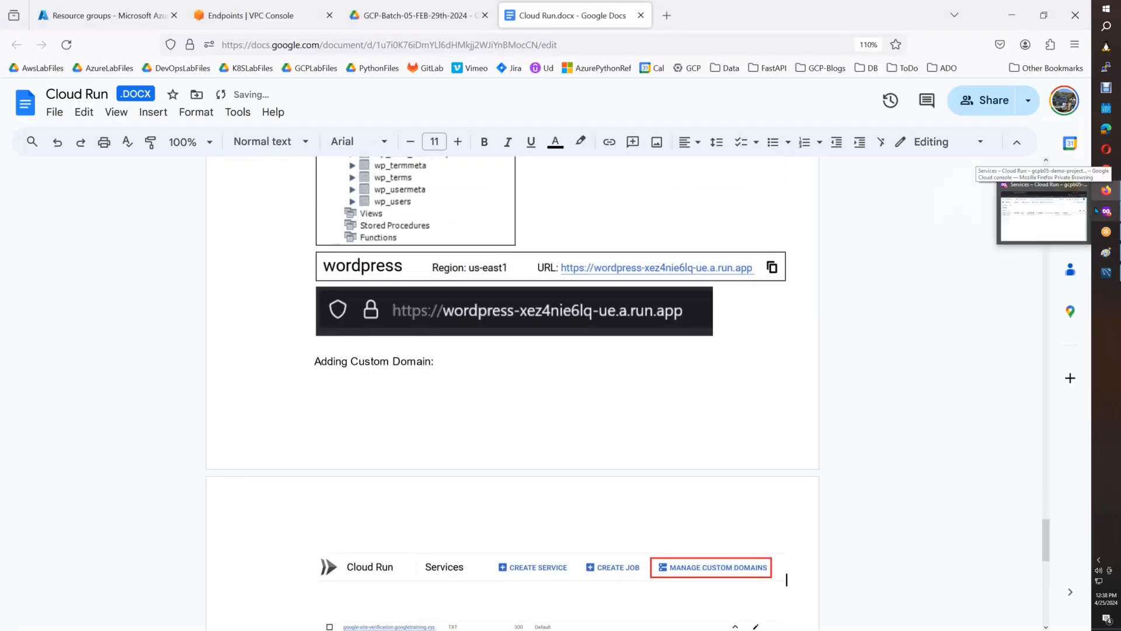
Push the "Adding Custom Domain:" line onto the next page with blank lines so it sits directly above its image.
click(309, 362)
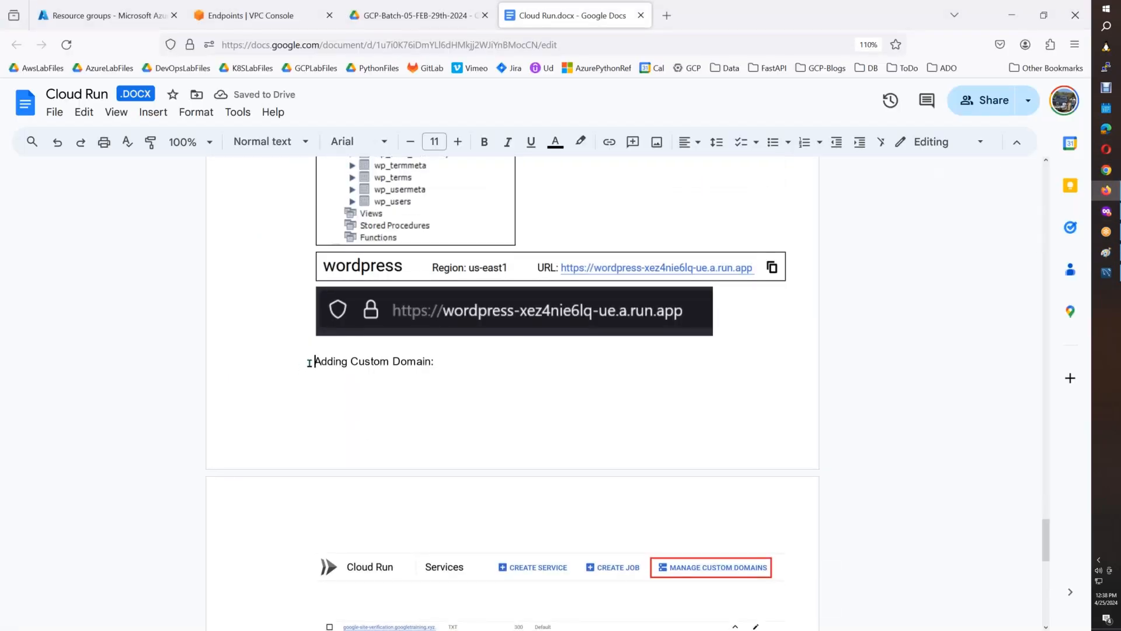
key(Return)
key(Return)
key(Return)
key(Down)
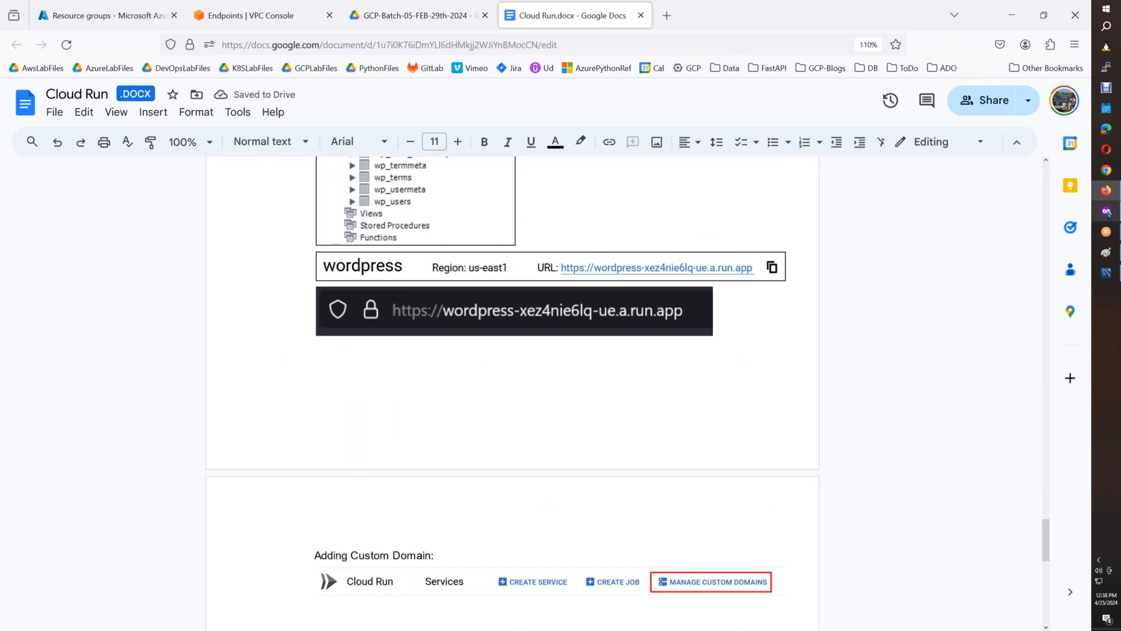
In the Cloud Run console, start adding a custom domain mapping and choose wordpress as the service to map to.
click(1105, 211)
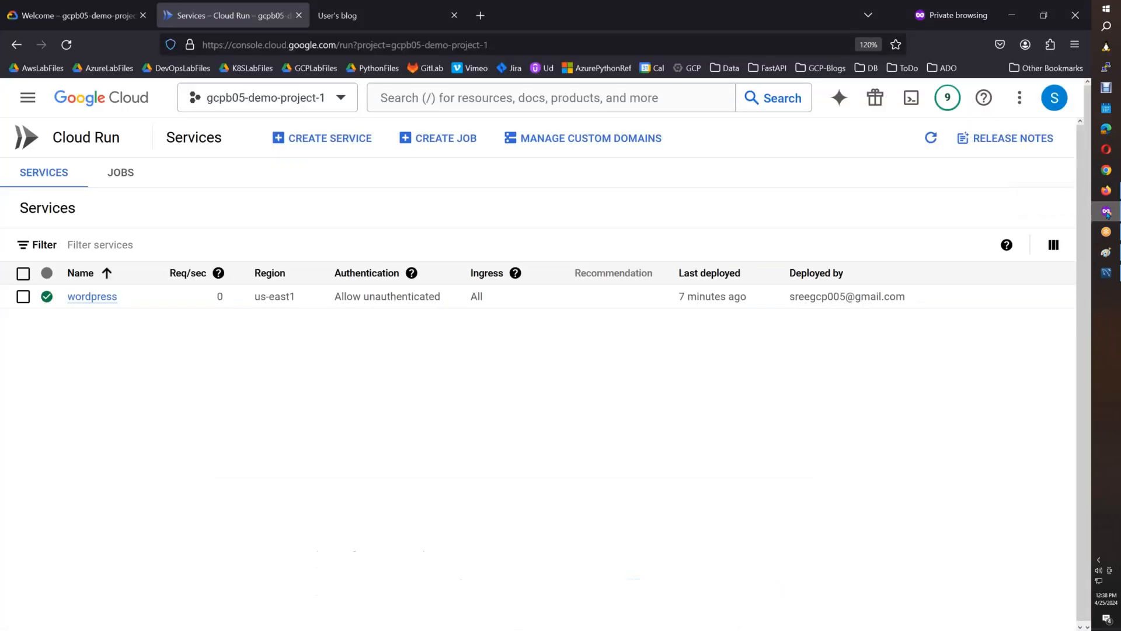
click(624, 151)
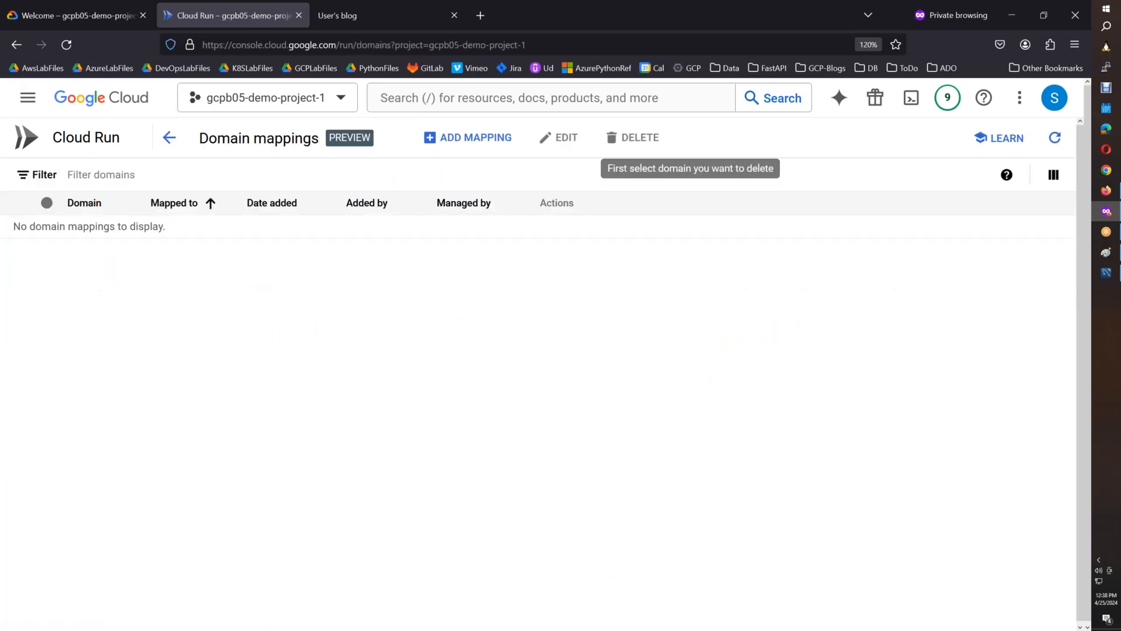
click(496, 145)
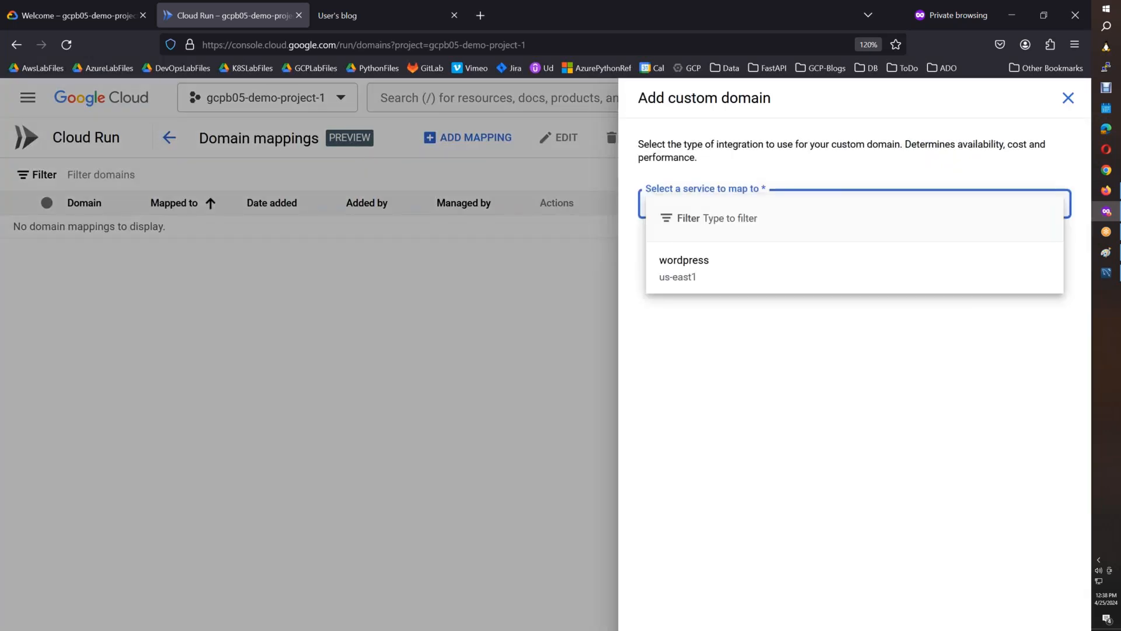
click(727, 251)
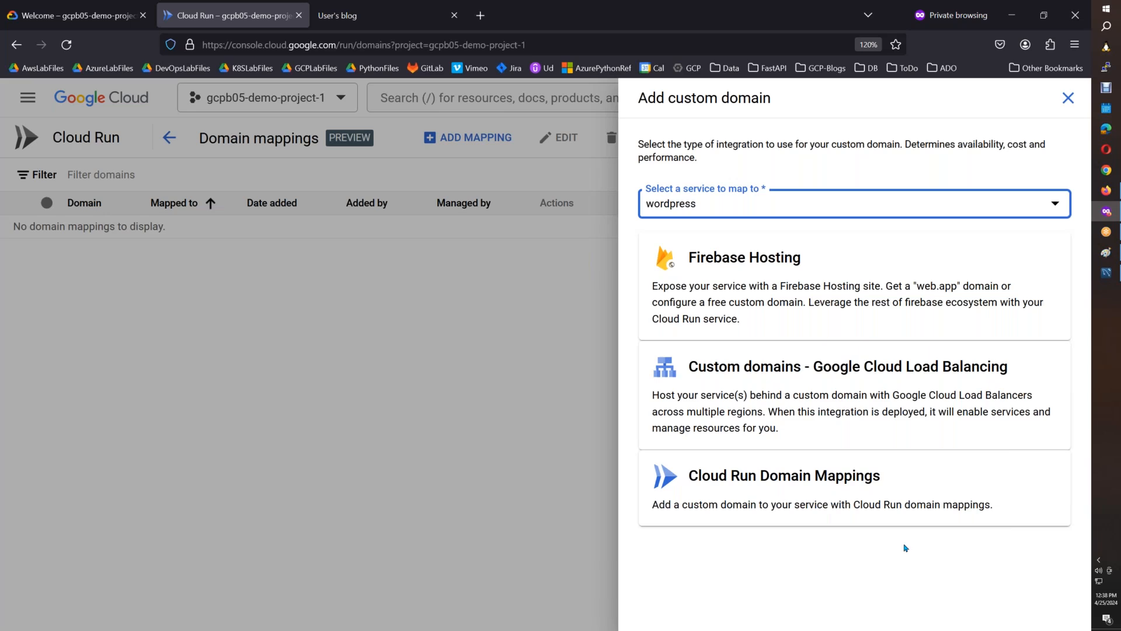
Bring the Add custom domain screenshot into Paint and outline Cloud Run Domain Mappings with a red rectangle.
click(1107, 253)
key(ctrl+v)
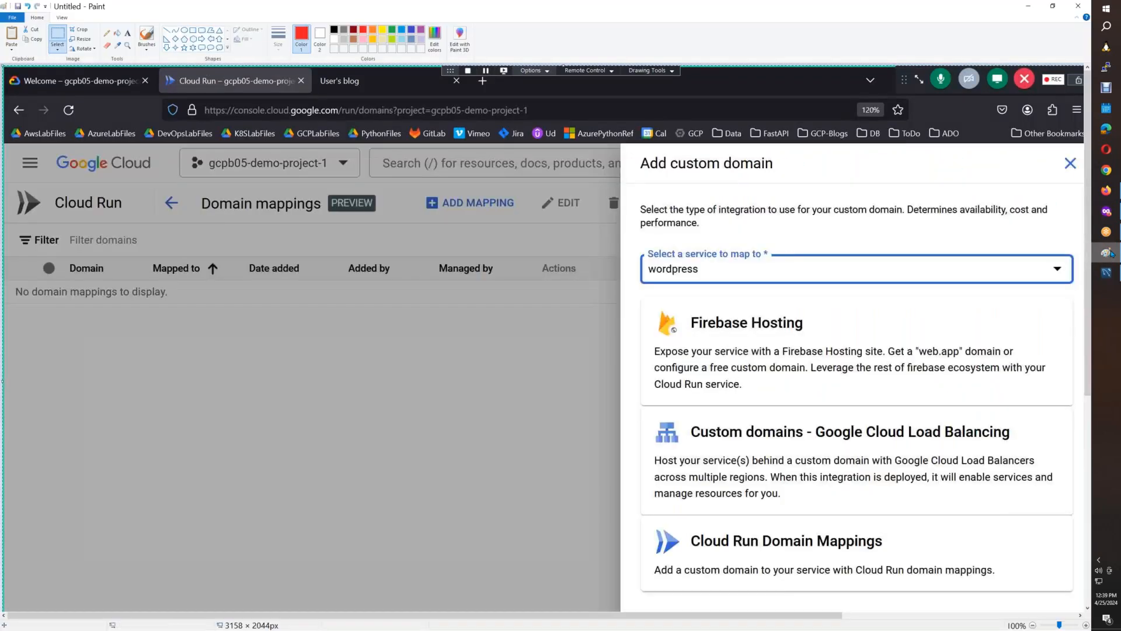
click(193, 30)
drag(649, 521, 896, 559)
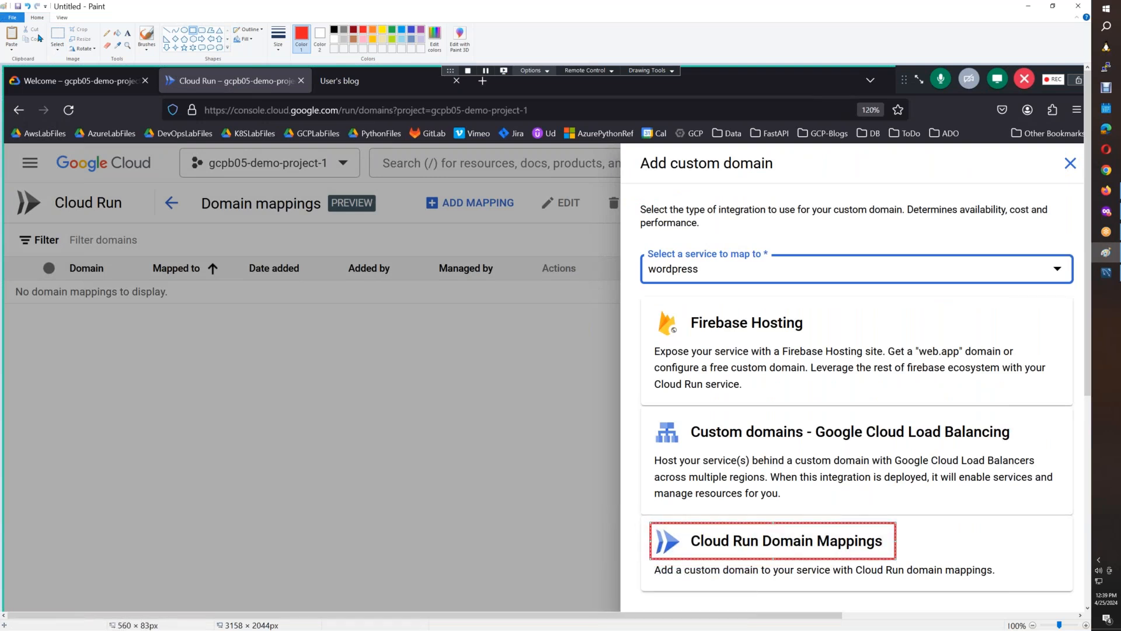
Copy the outlined Add custom domain panel into Cloud Run.docx below the header strip, shrink it and give it a 2 pt border.
click(57, 37)
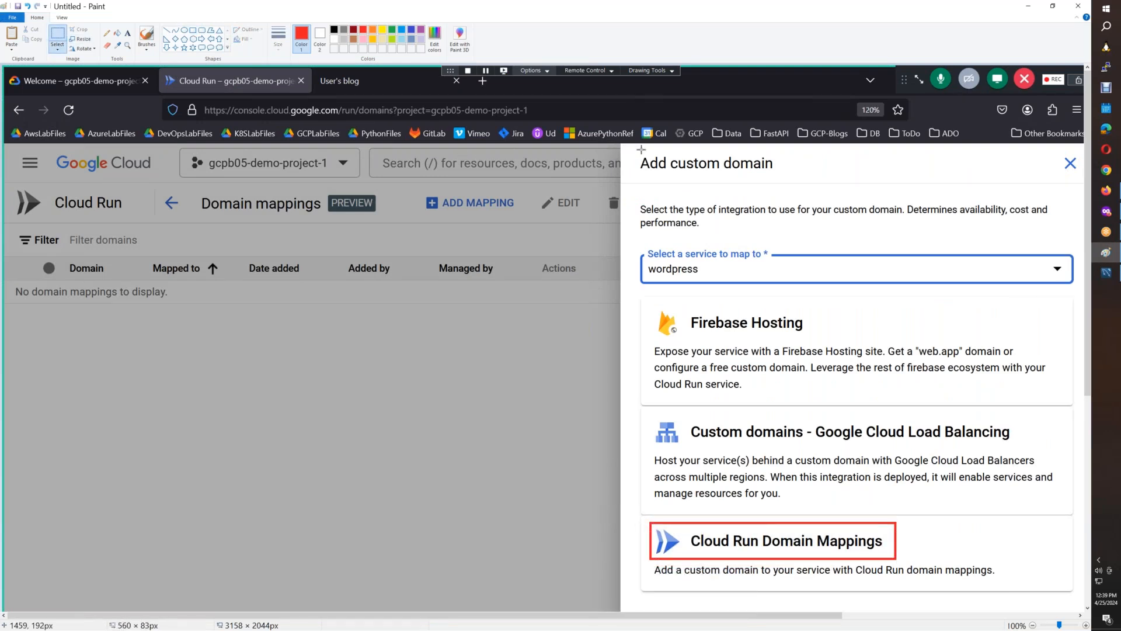
mouse_move(620, 148)
mouse_down()
mouse_move(1052, 615)
mouse_move(1083, 596)
mouse_move(1064, 610)
mouse_up()
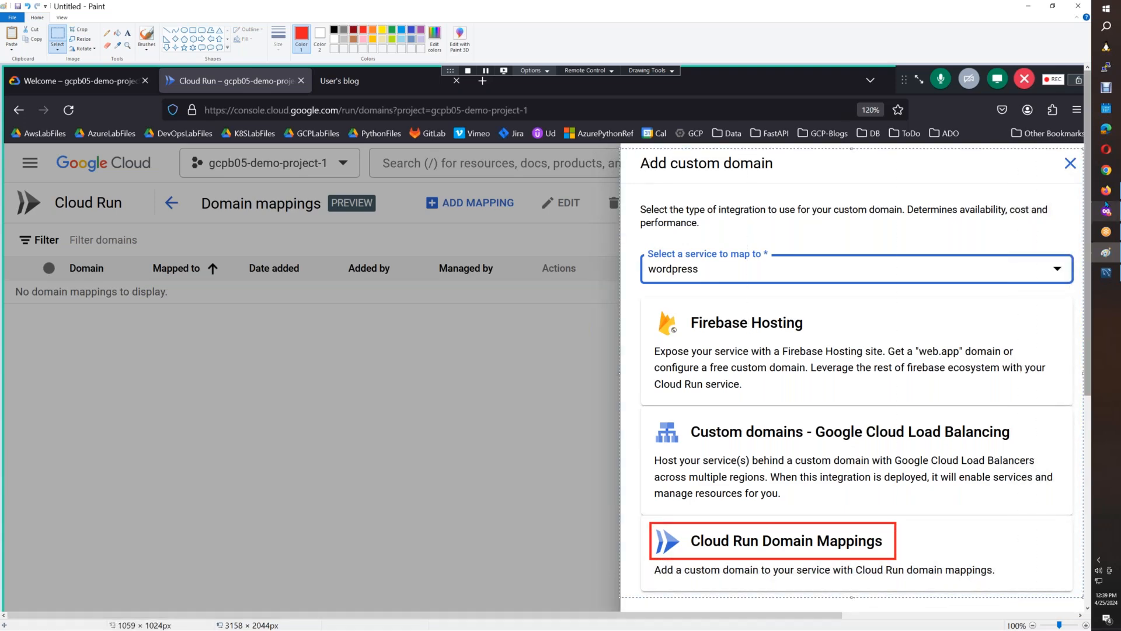
click(1106, 190)
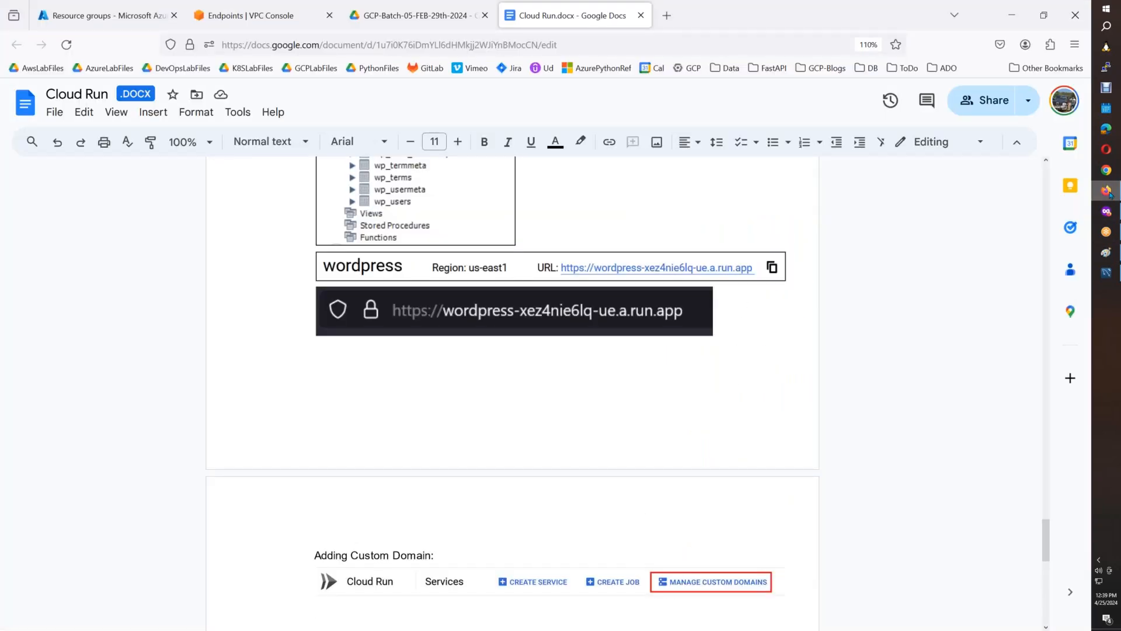
key(ctrl+v)
drag(785, 610, 634, 463)
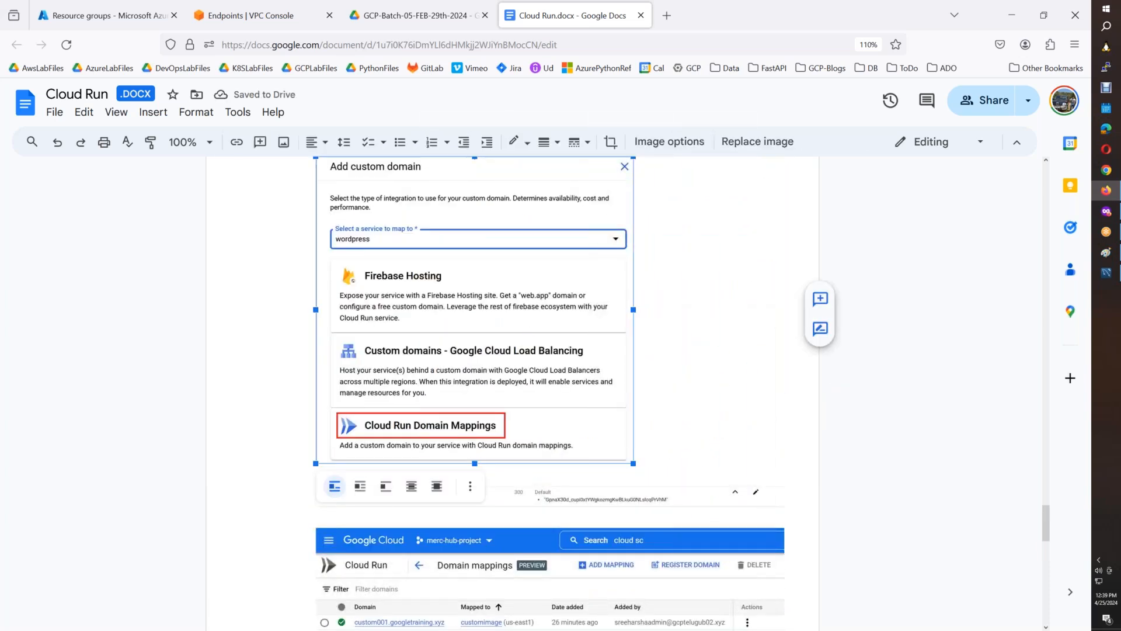
click(546, 143)
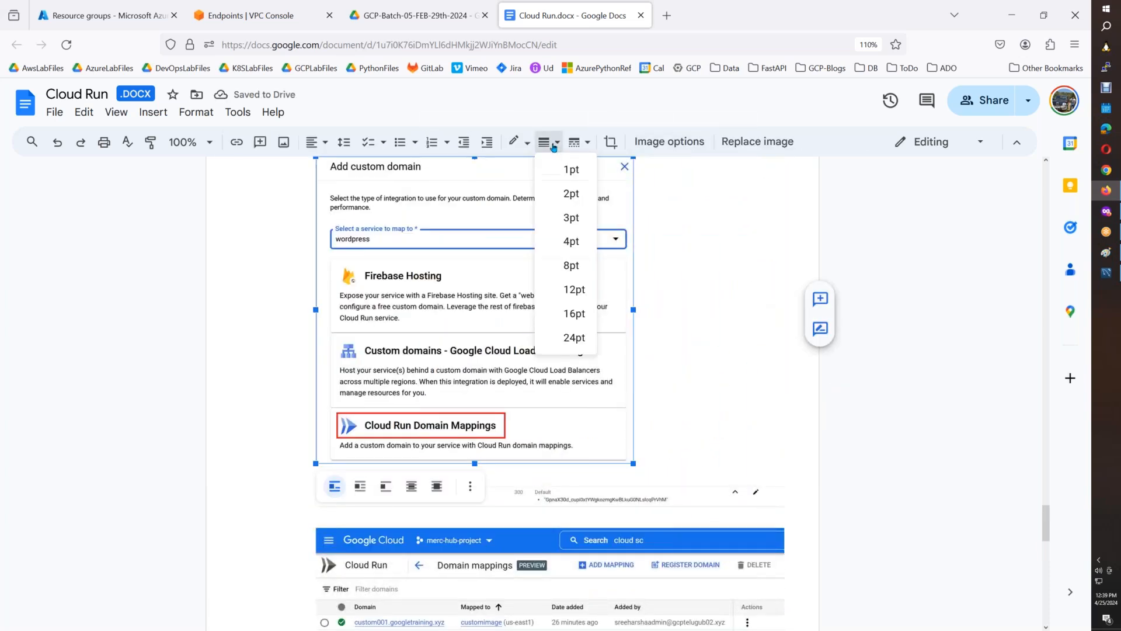
click(570, 194)
click(674, 454)
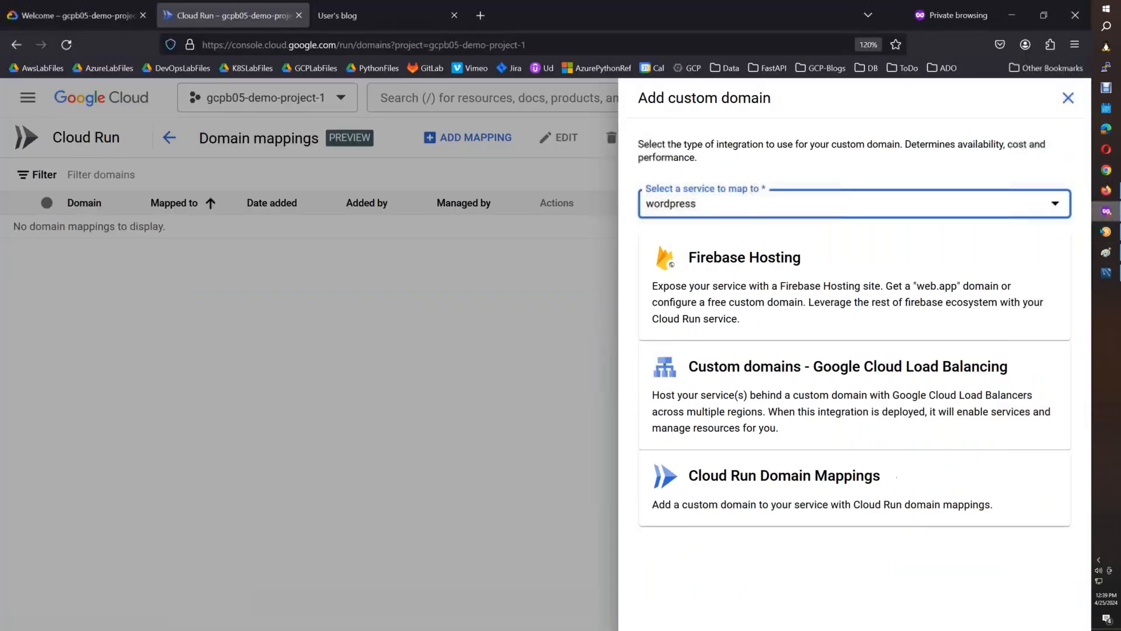
In the Cloud Run console, choose Cloud Run Domain Mappings and enter wordpress as the subdomain of gcpb05.xyz.
click(940, 483)
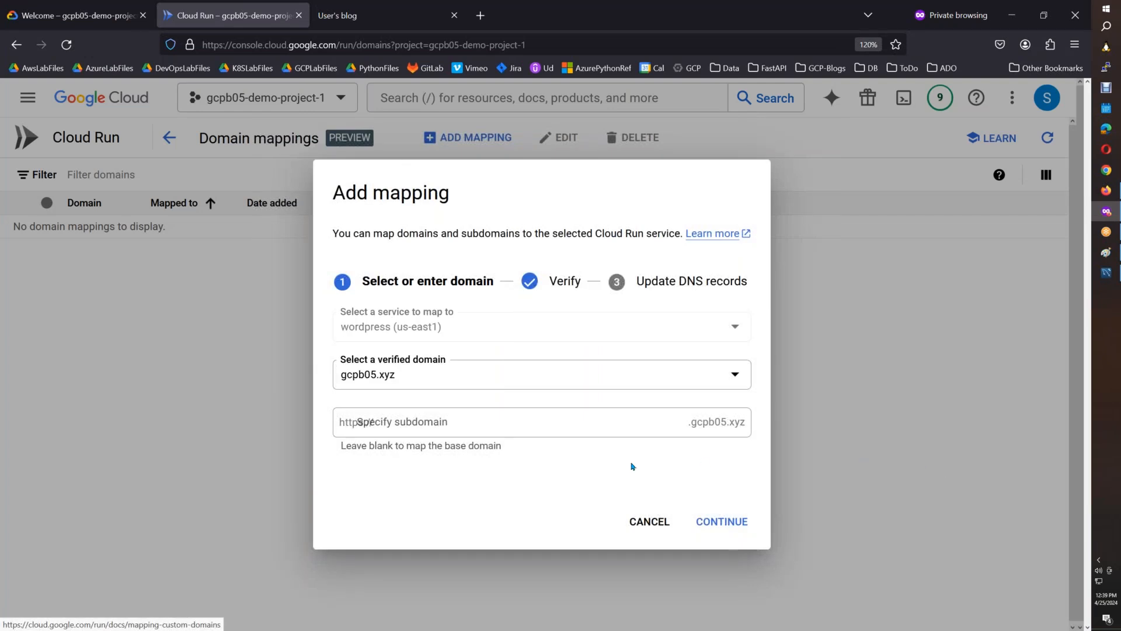
click(479, 422)
text(wordpress)
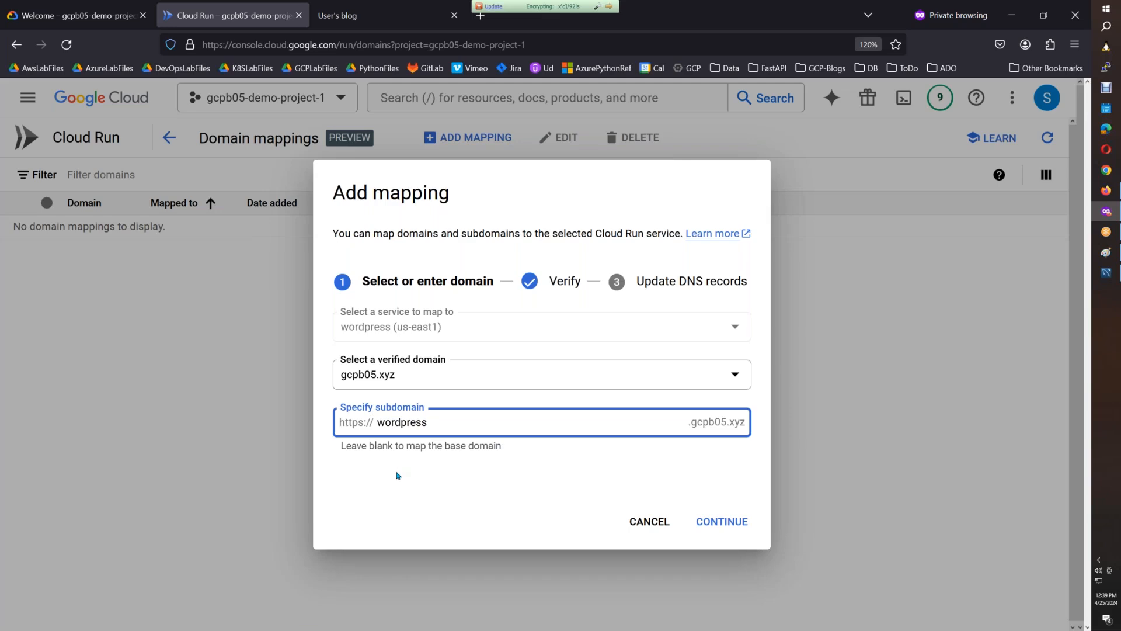
click(397, 476)
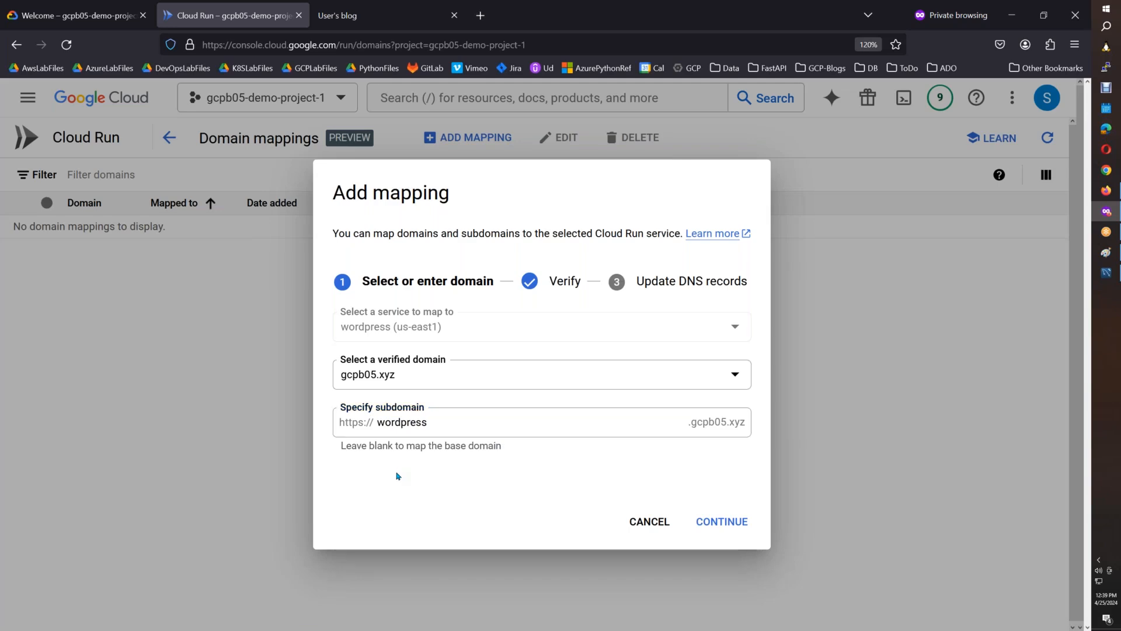
Crop the Add mapping dialog out of its screenshot in Paint and insert it below the Add custom domain image in Cloud Run.docx.
click(1105, 251)
key(ctrl+v)
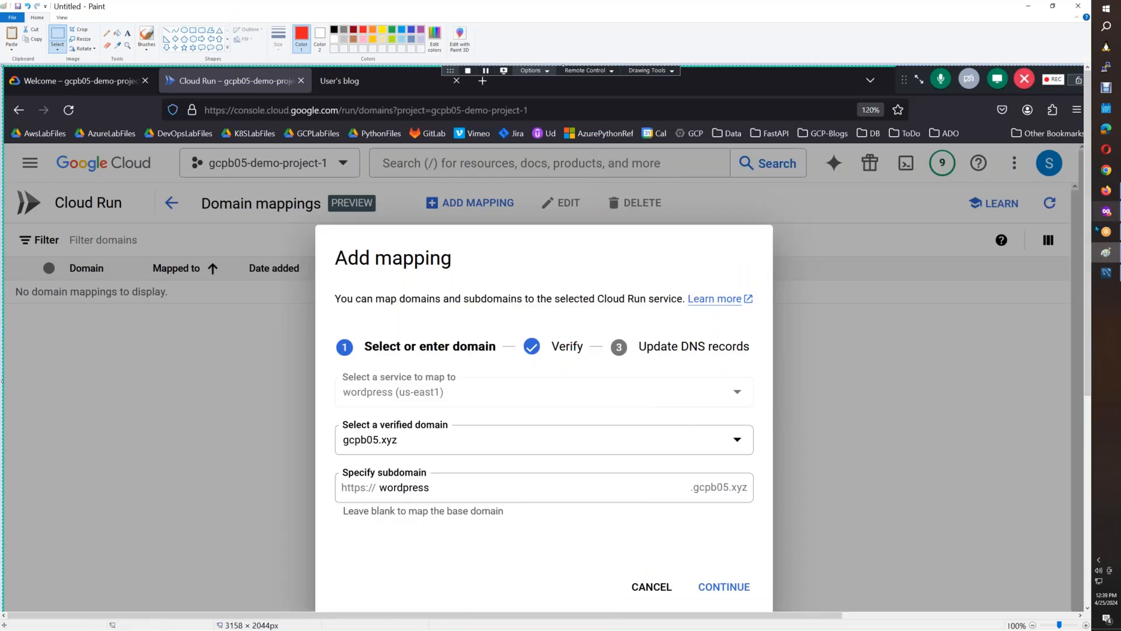
scroll(1087, 249, down, 1)
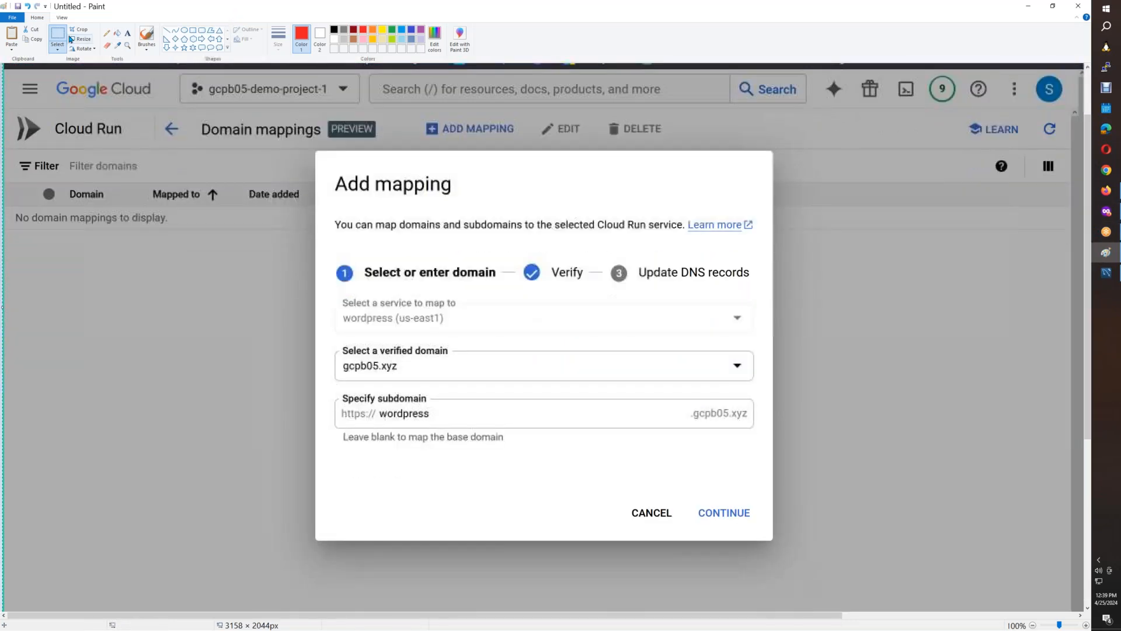
mouse_move(330, 170)
mouse_down()
mouse_move(582, 400)
mouse_move(766, 524)
mouse_up()
click(1107, 192)
key(ctrl+v)
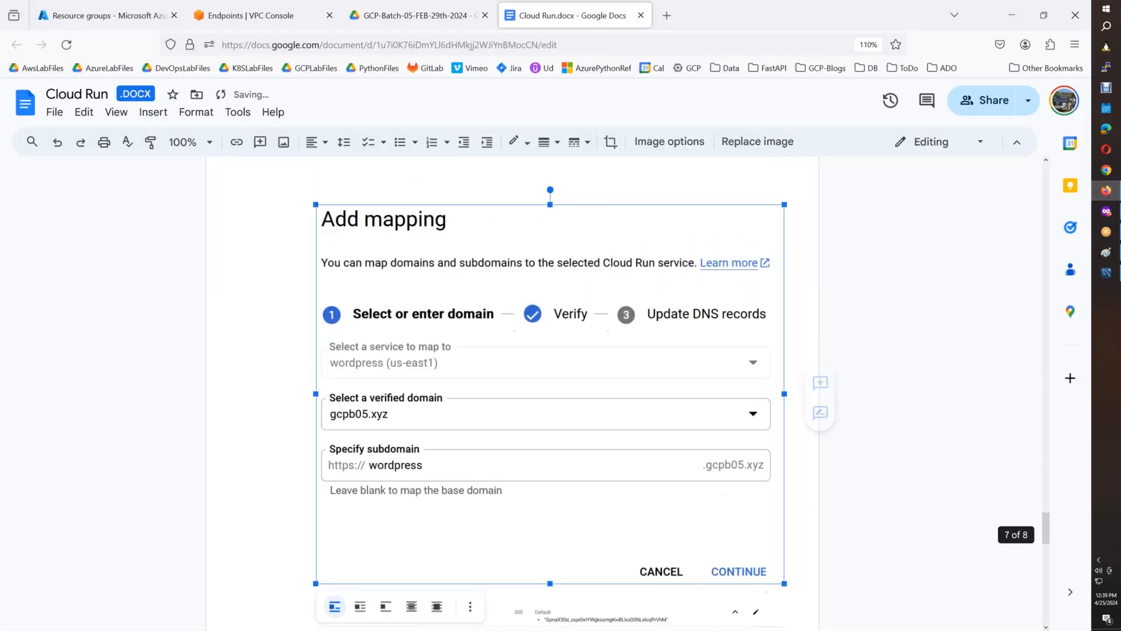
Shrink the Add mapping image and give it a 1 pt border, leaving the cursor below it.
drag(784, 583, 661, 435)
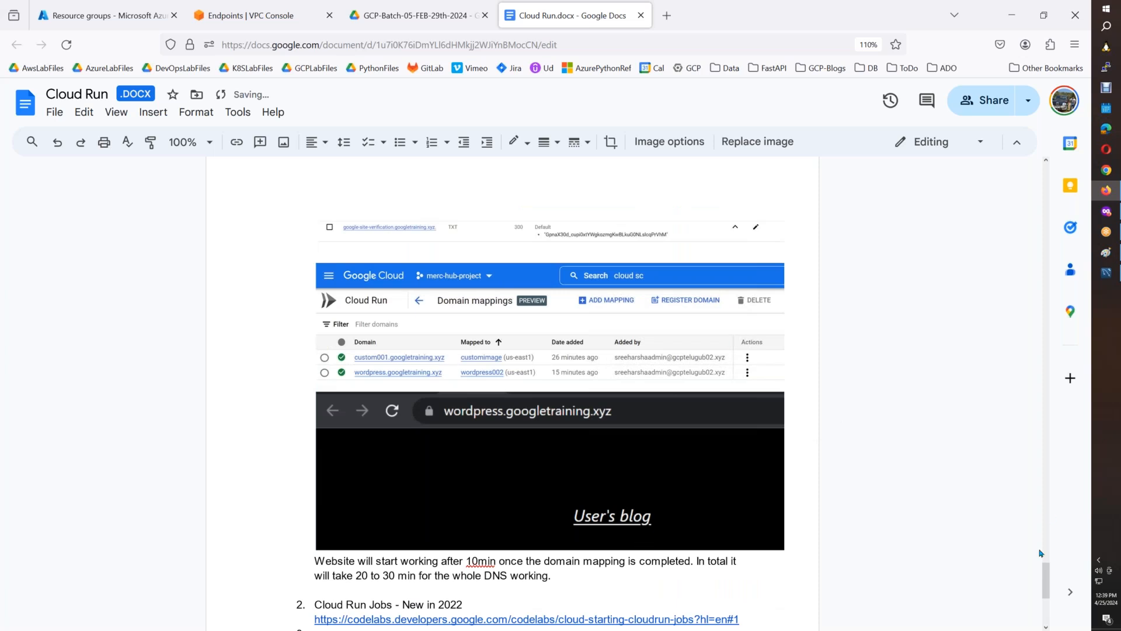
scroll(1039, 552, up, 5)
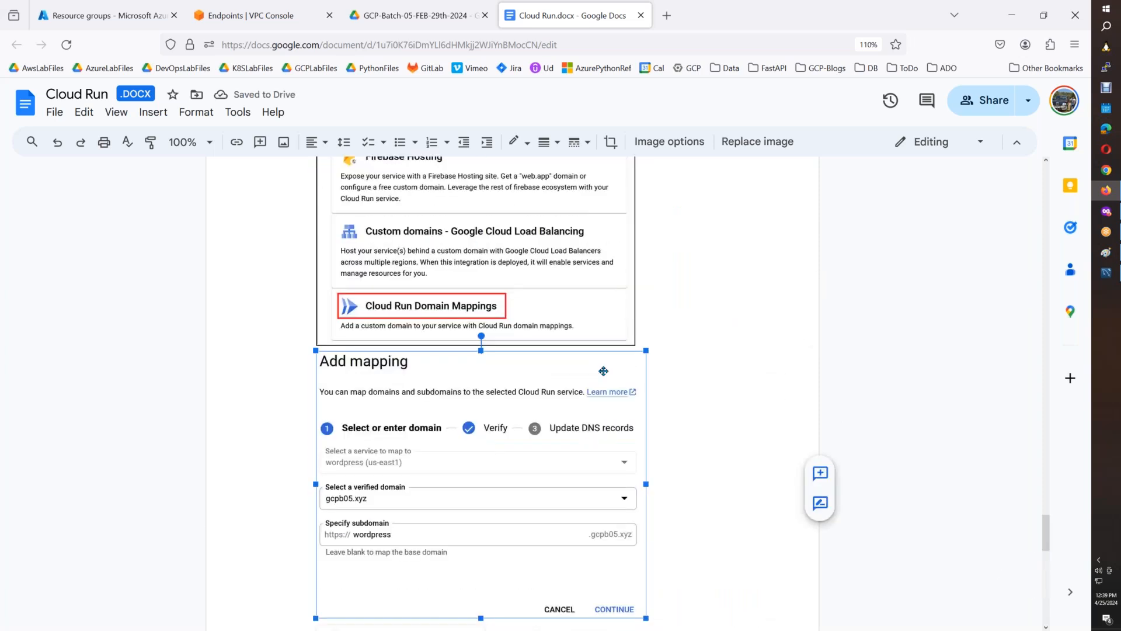
click(544, 142)
click(560, 167)
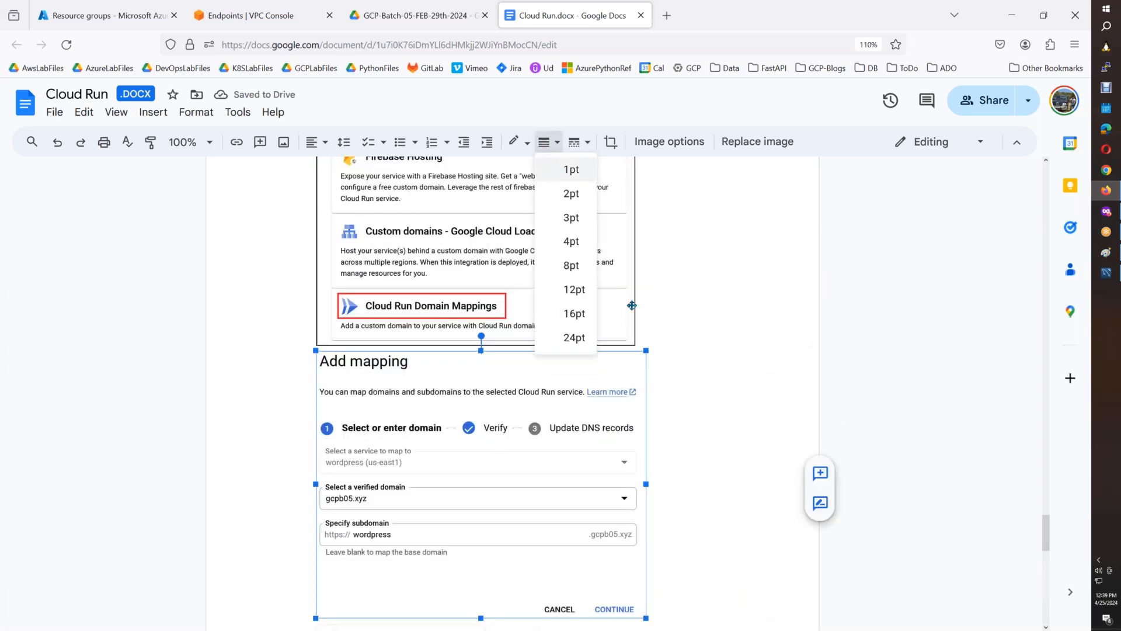
click(696, 524)
scroll(694, 524, down, 3)
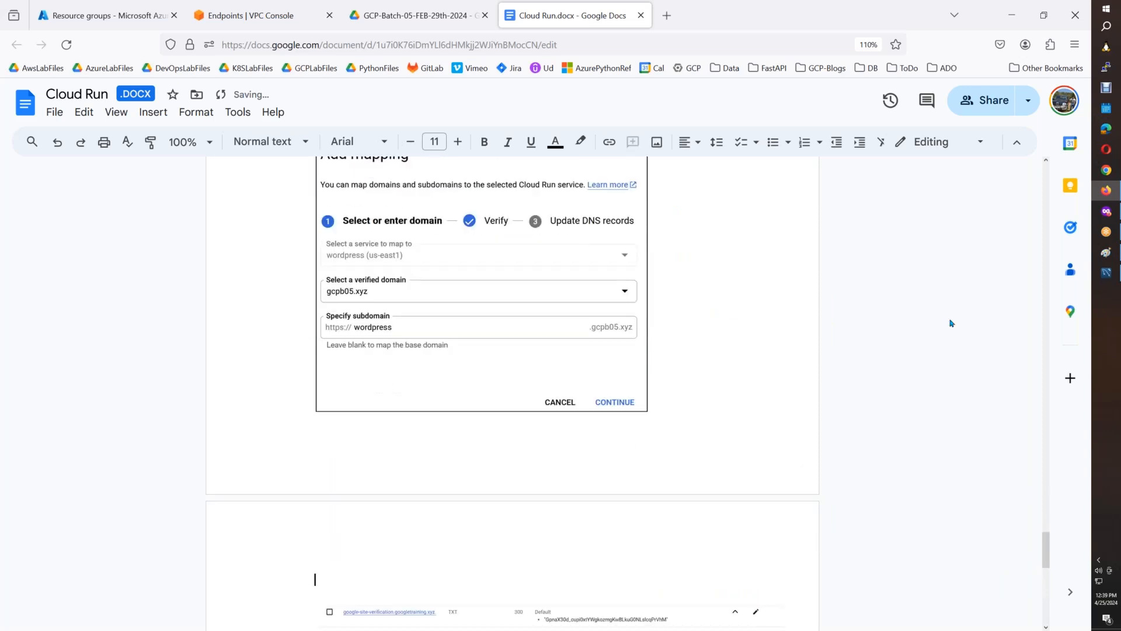
Back in the Cloud Run console, continue the wordpress.gcpb05.xyz mapping to the Update DNS records stage.
click(1106, 211)
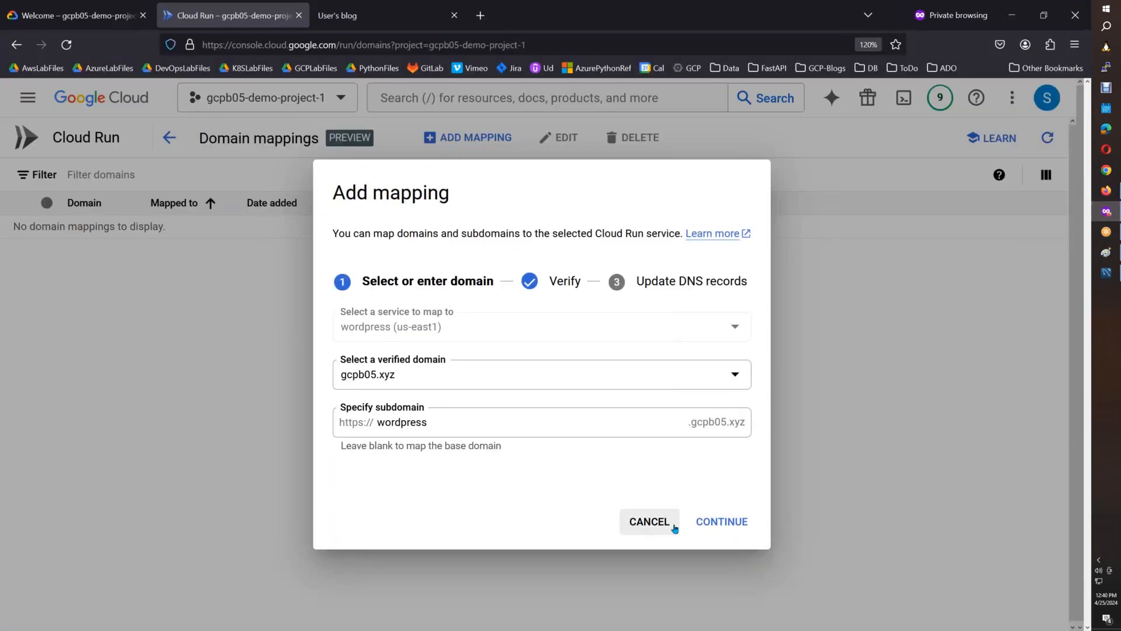
click(710, 522)
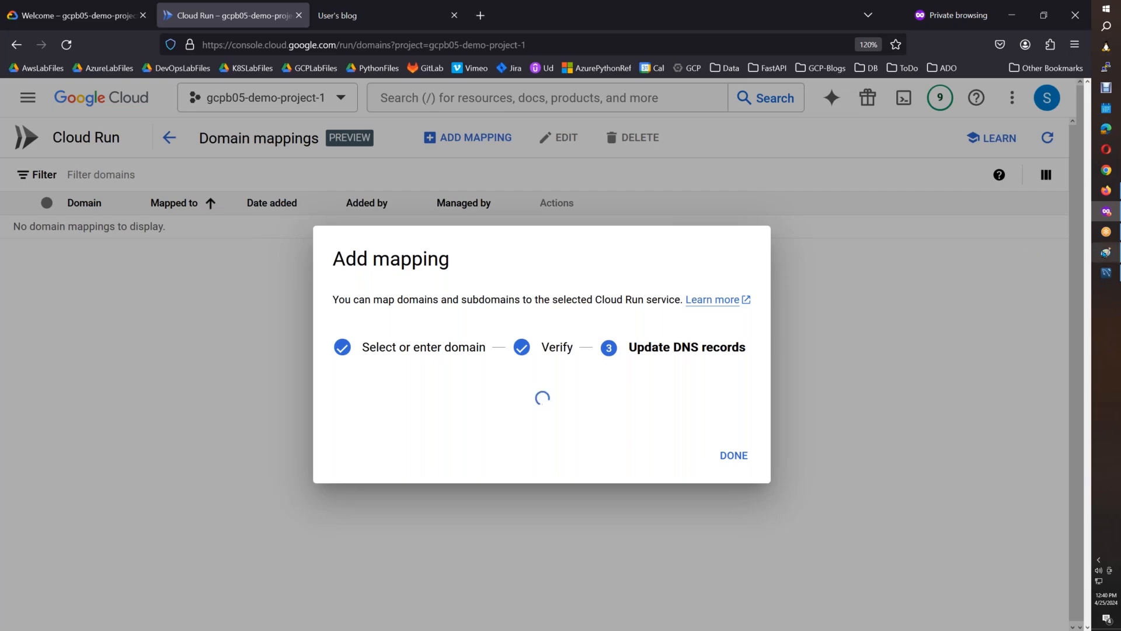
click(1105, 252)
key(ctrl+v)
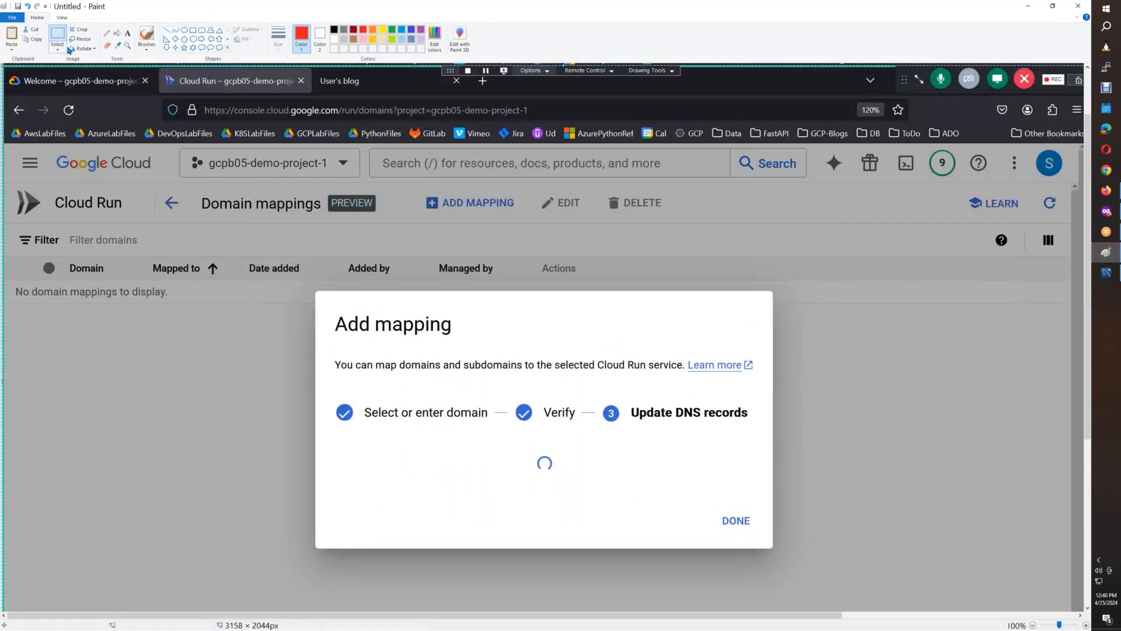
key(alt+Tab)
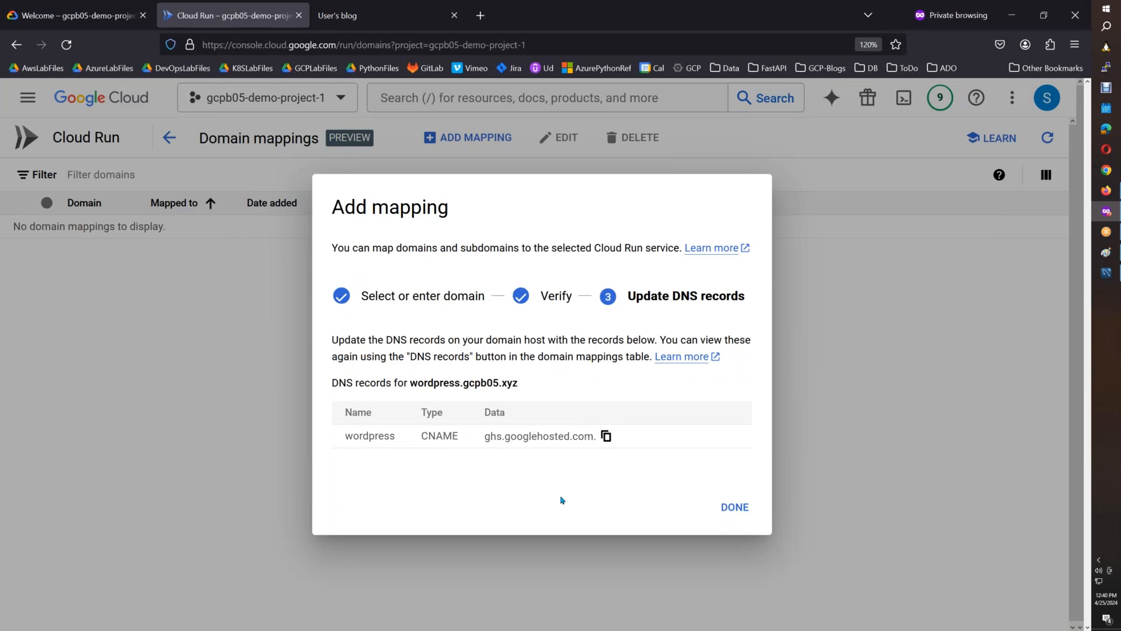
Bring the DNS records screenshot into Paint and copy its instructions and CNAME table into Cloud Run.docx below the Add mapping image.
key(alt+Tab)
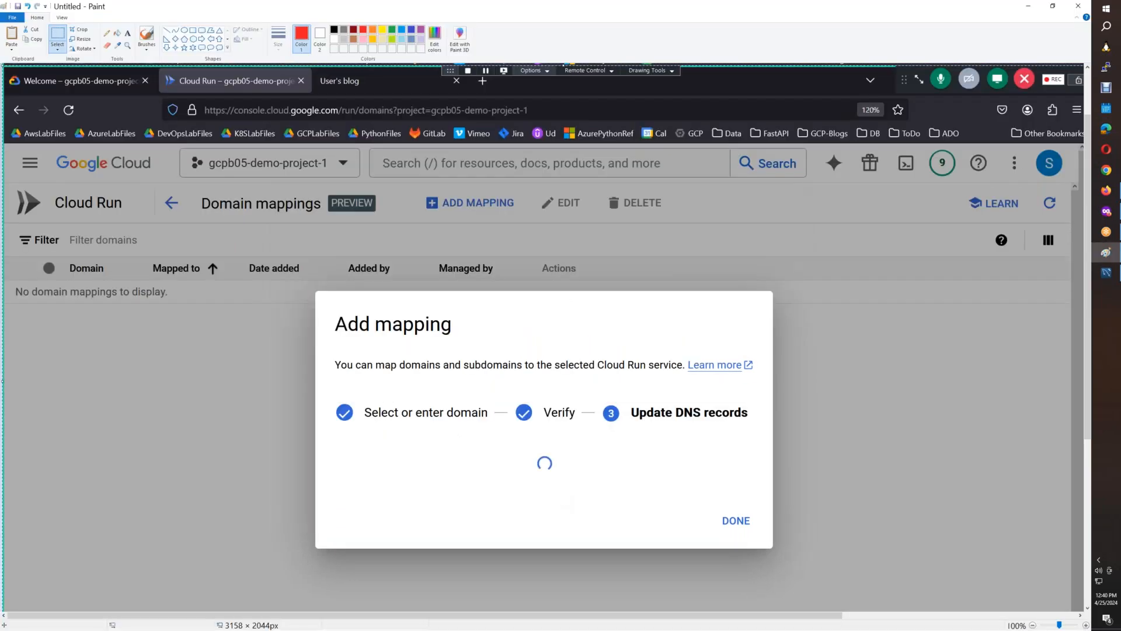
key(ctrl+v)
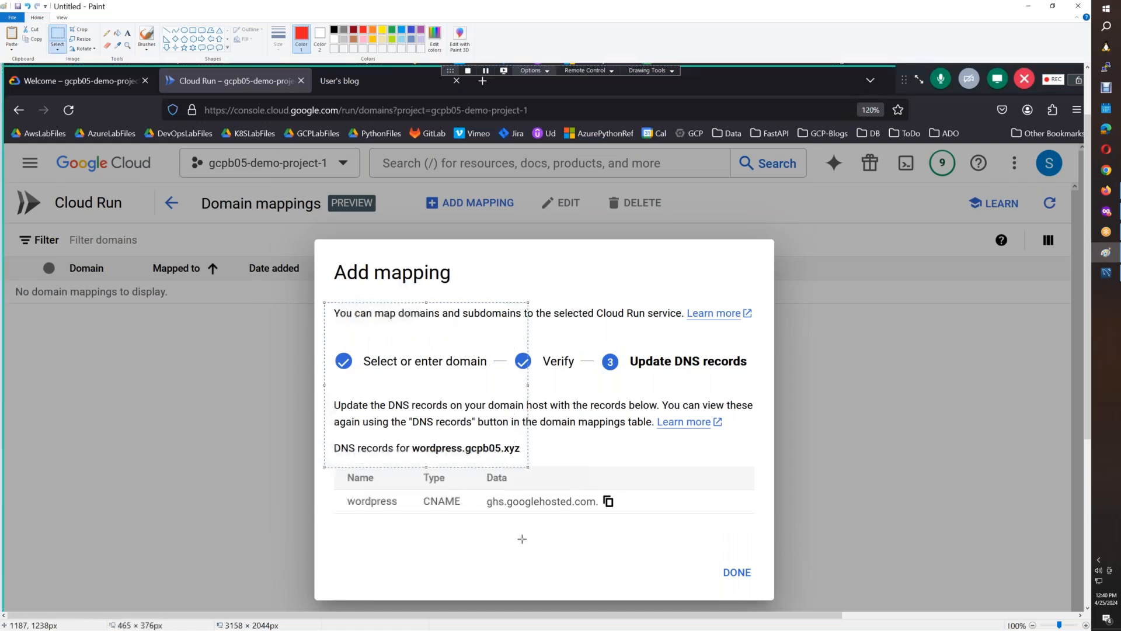
mouse_move(327, 390)
mouse_down()
mouse_move(364, 452)
mouse_move(749, 558)
mouse_move(767, 525)
mouse_up()
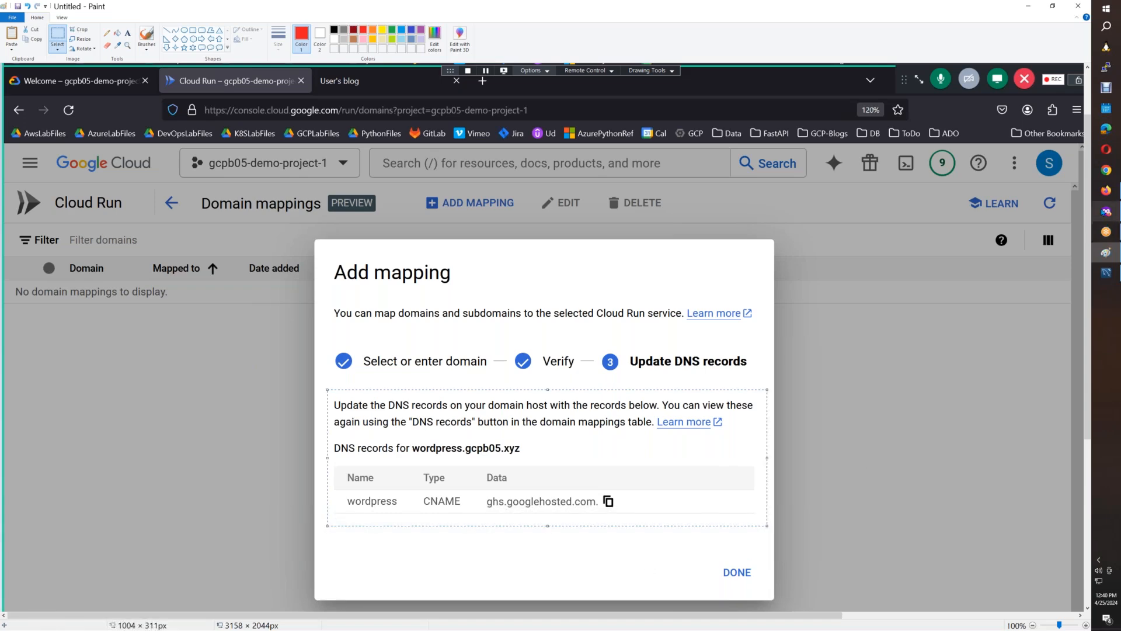
click(1110, 189)
click(1109, 190)
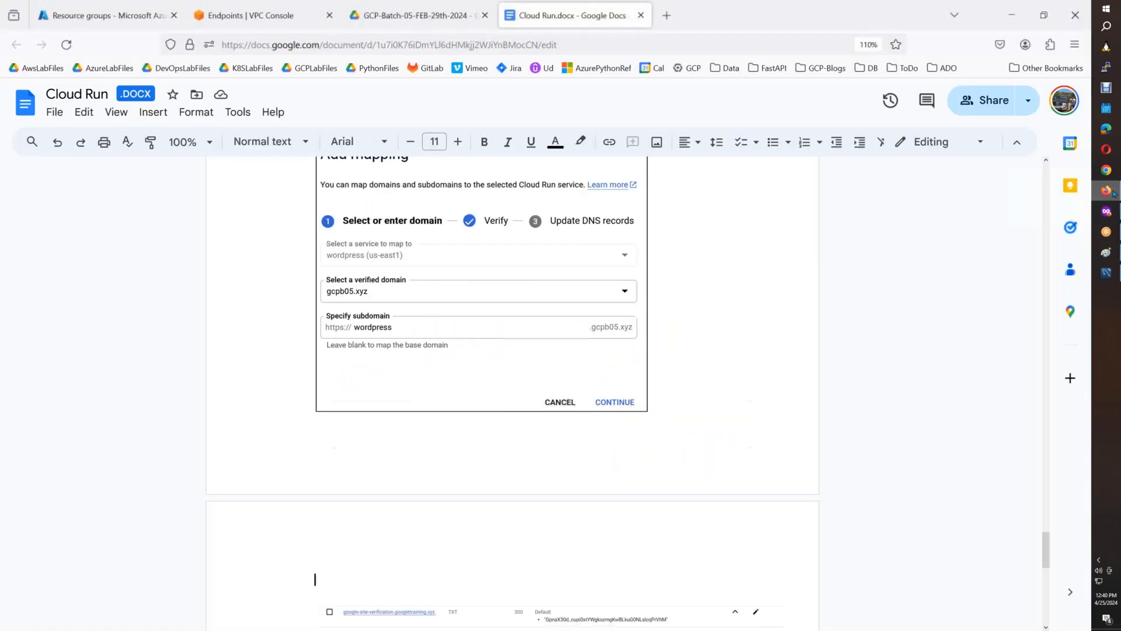
key(ctrl+v)
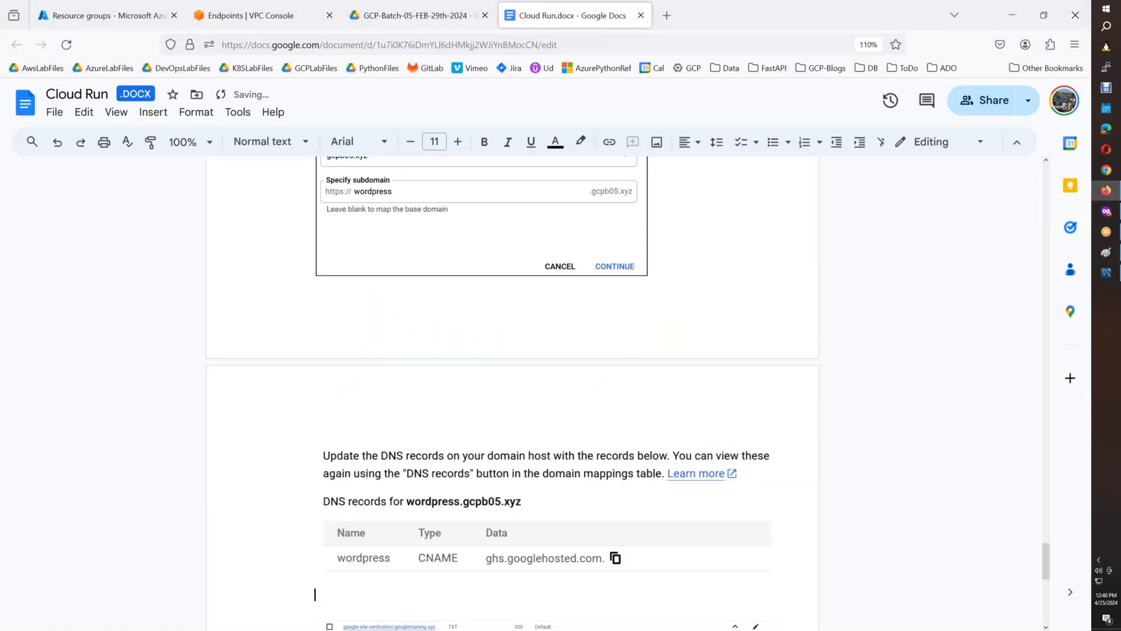
In the Google Cloud console, open Cloud DNS in a new tab and show the details of the gcpb05 zone.
click(1107, 212)
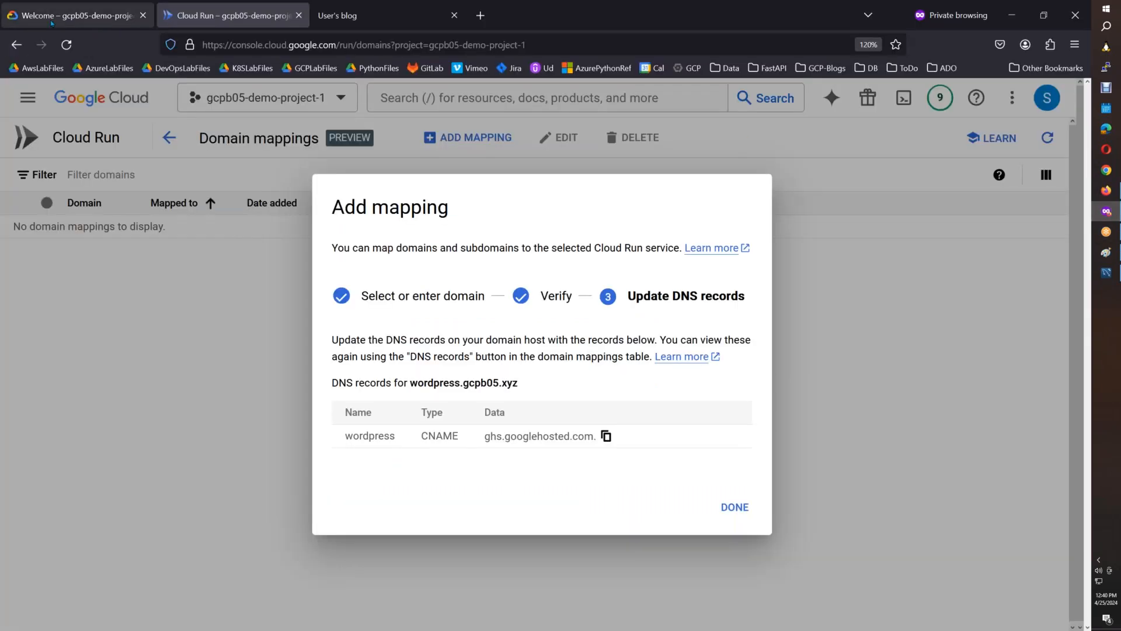
click(69, 16)
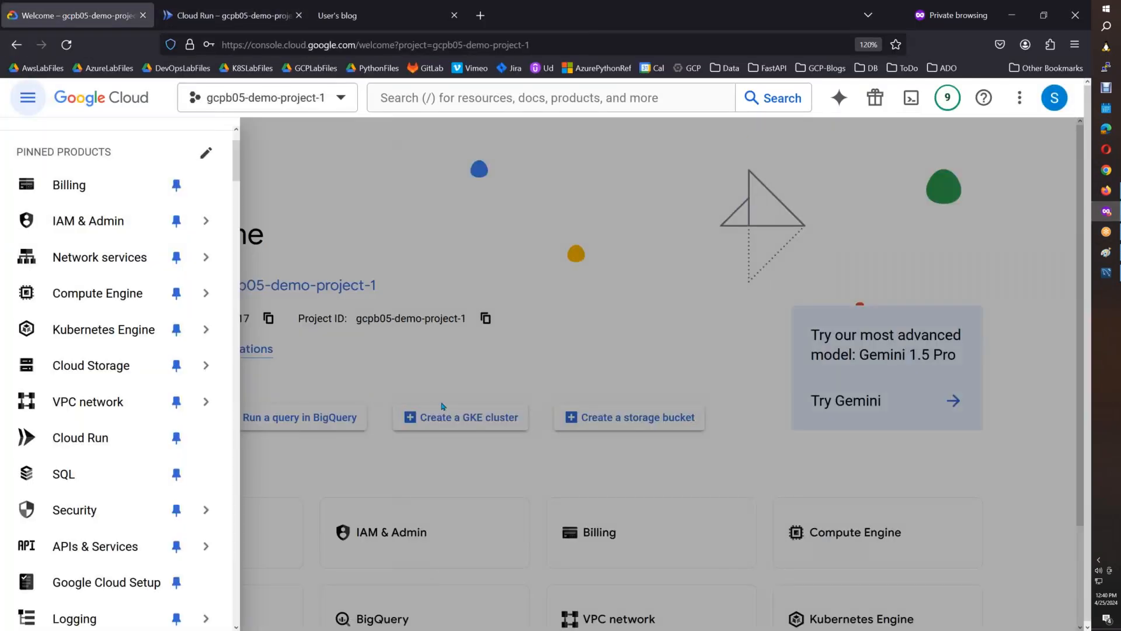
mouse_move(172, 258)
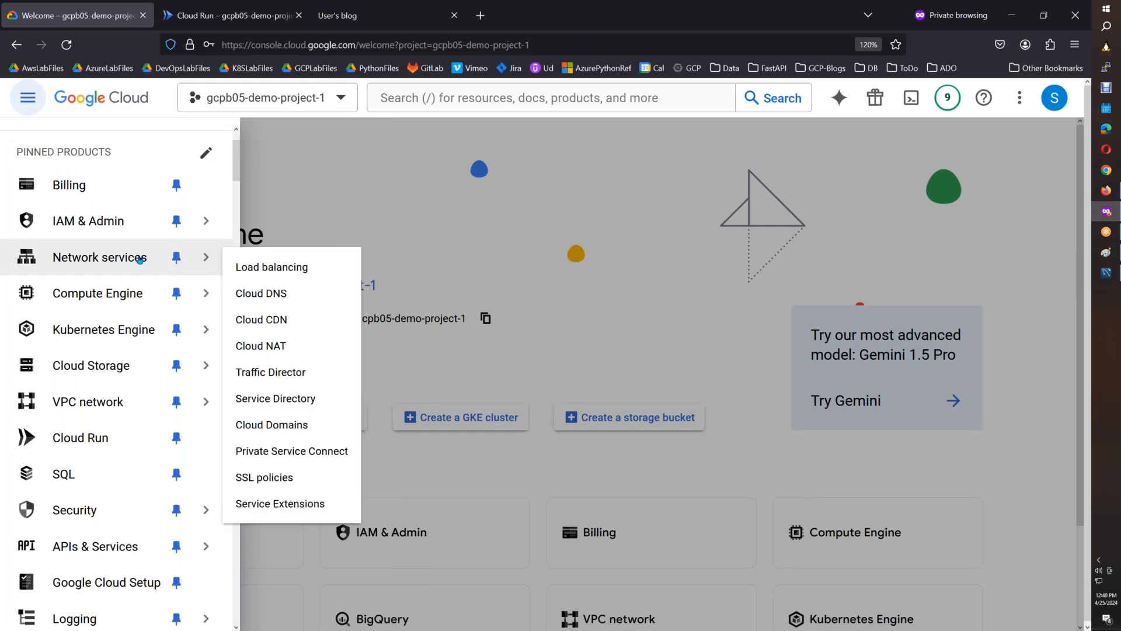
right_click(283, 295)
click(327, 304)
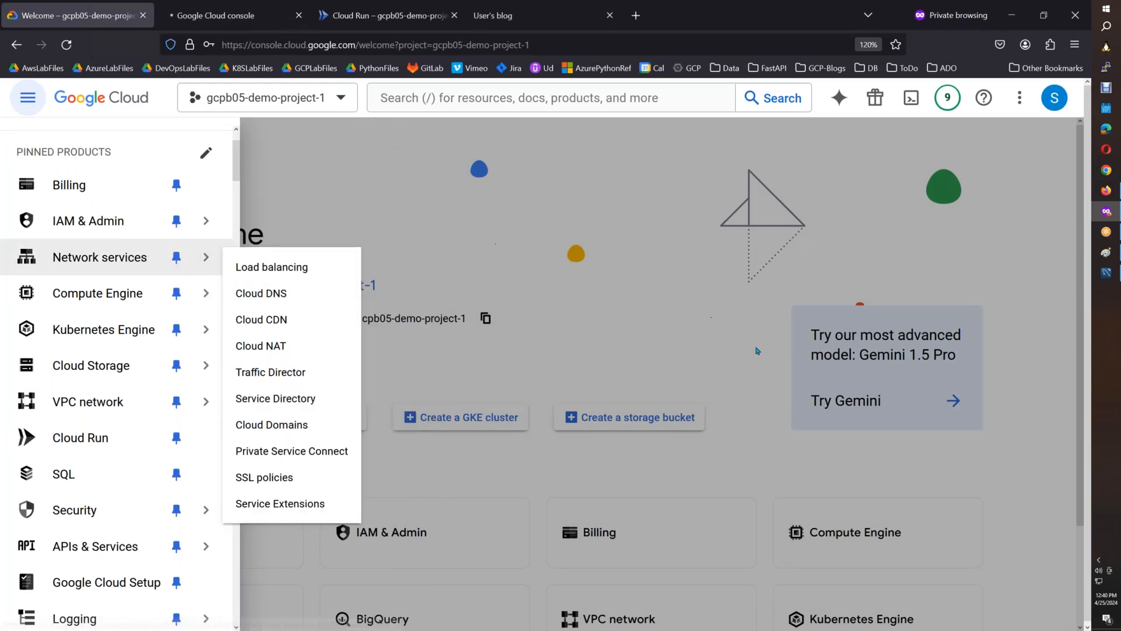
click(256, 18)
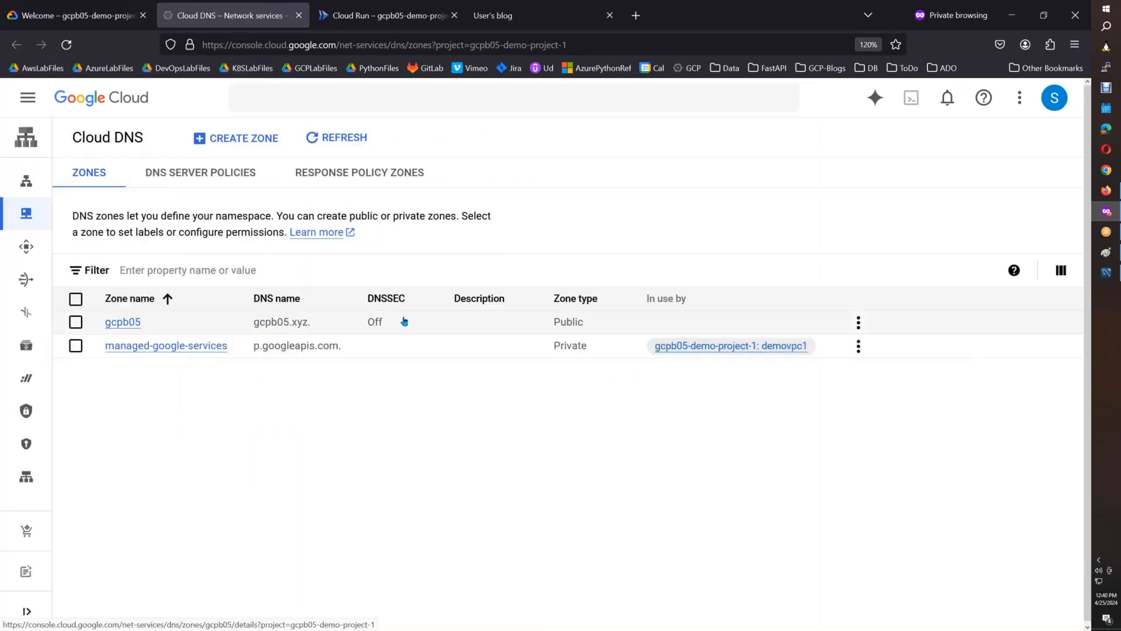
click(435, 323)
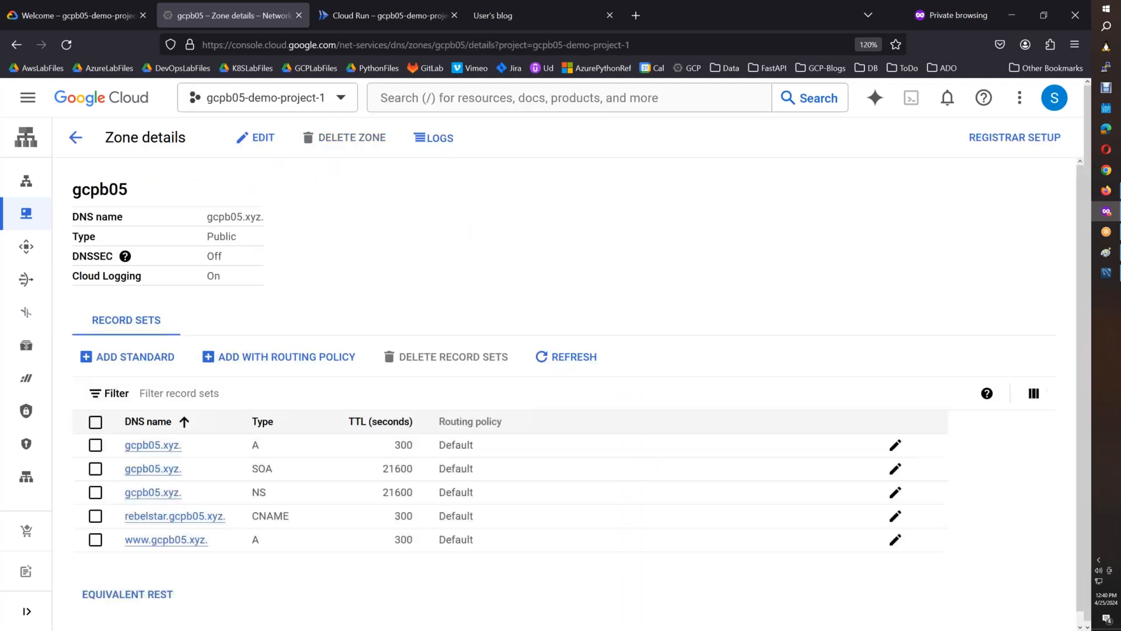
Start a standard record set in the gcpb05 zone with DNS name wordpress and resource record type CNAME.
click(146, 358)
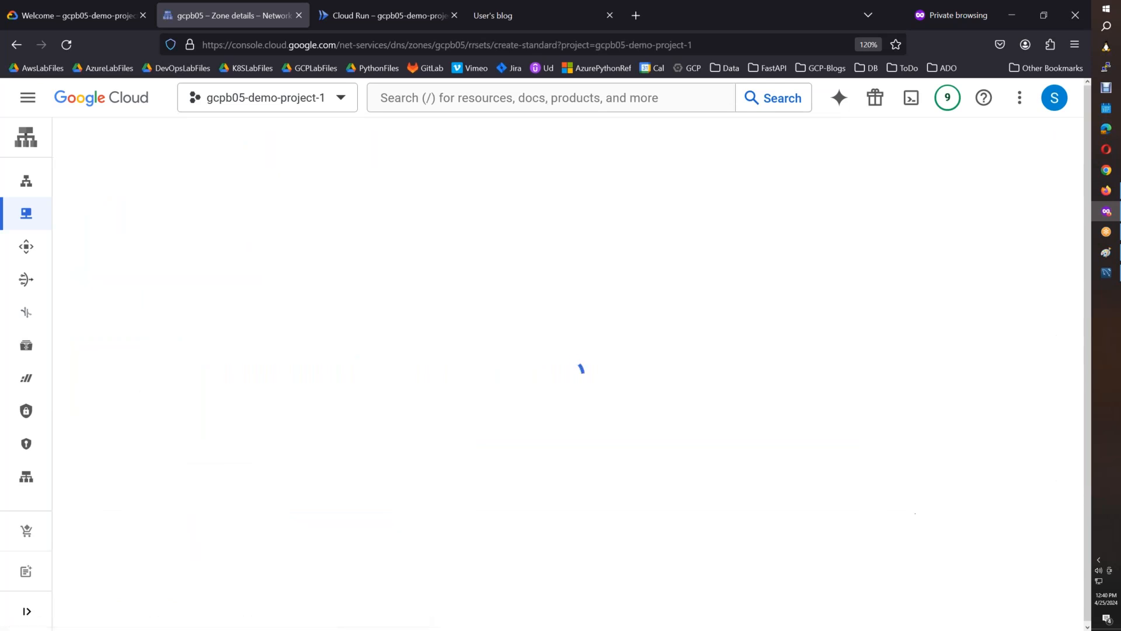
mouse_move(1108, 252)
click(1108, 252)
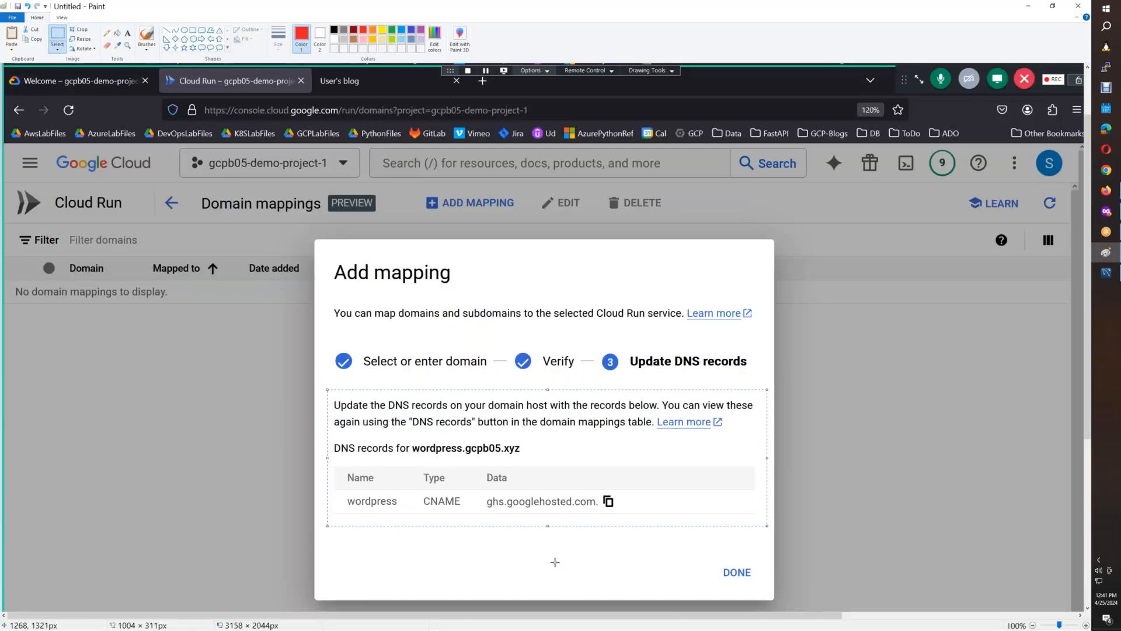
key(alt+Tab)
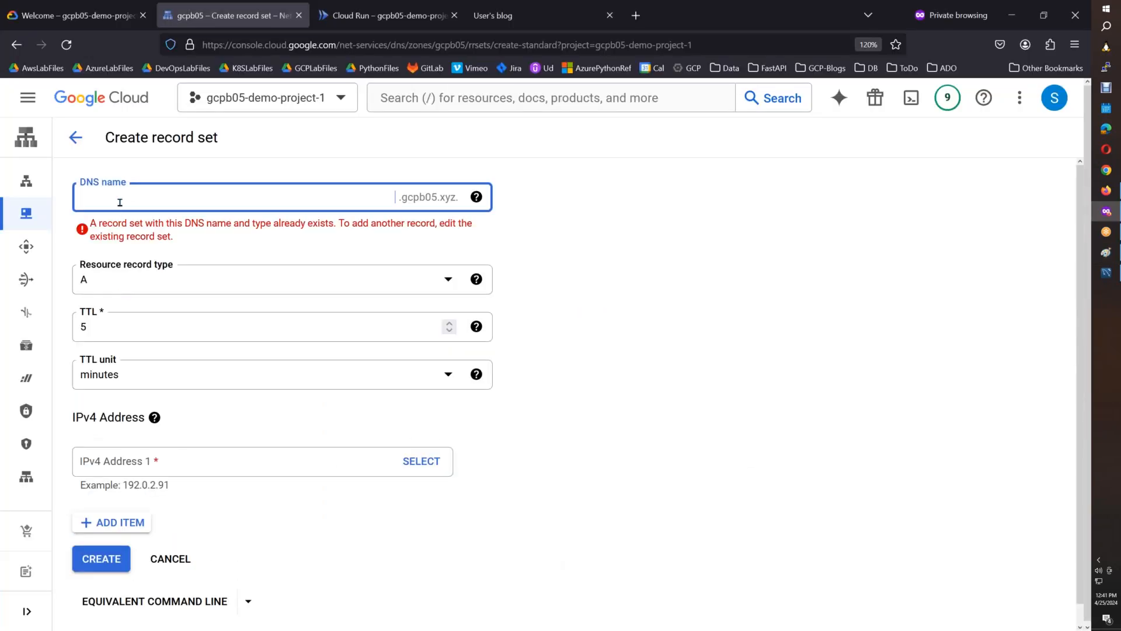
text(wo)
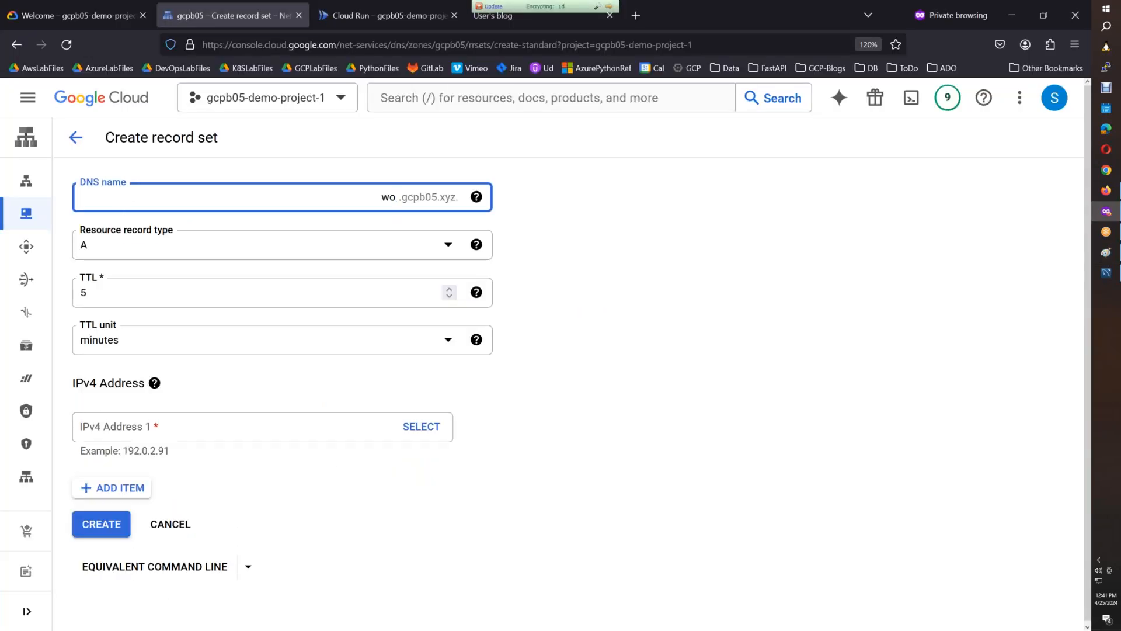
text(rdpress)
click(109, 249)
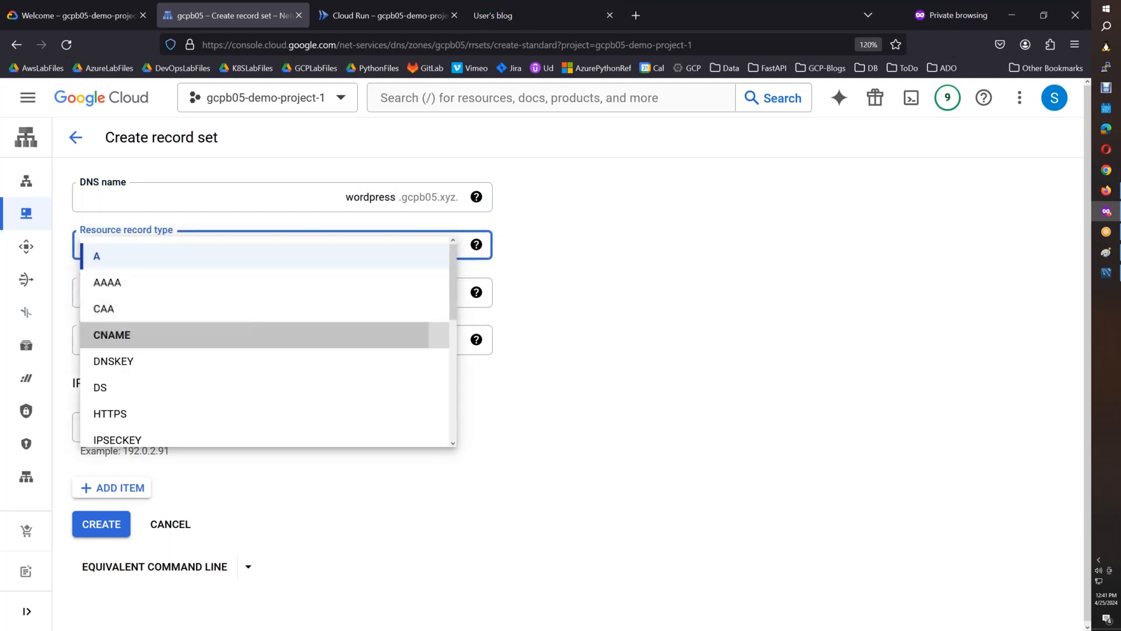
click(144, 337)
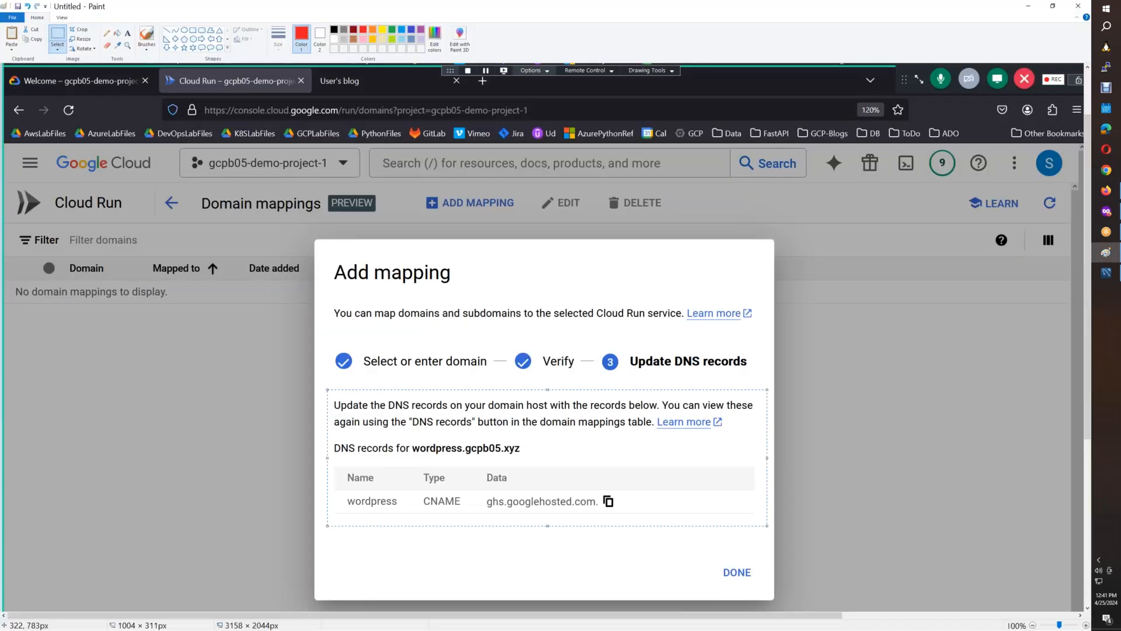
Copy the CNAME data value from the Cloud Run domain mapping and enter ghs.googlehosted.com as the record's canonical name.
key(alt+Tab)
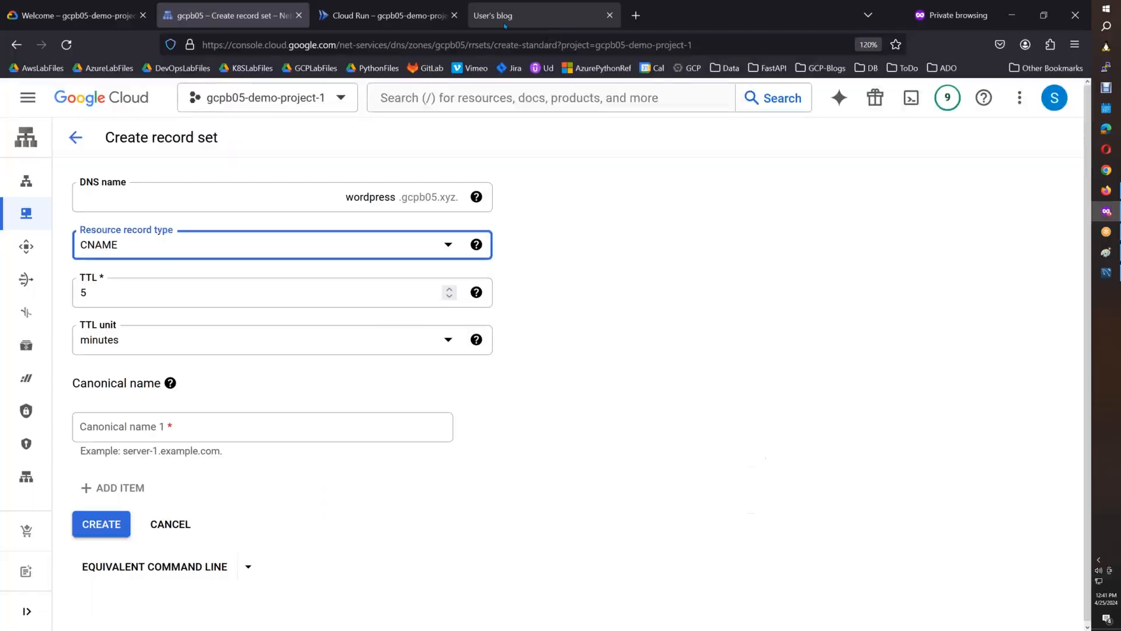
click(408, 24)
click(606, 435)
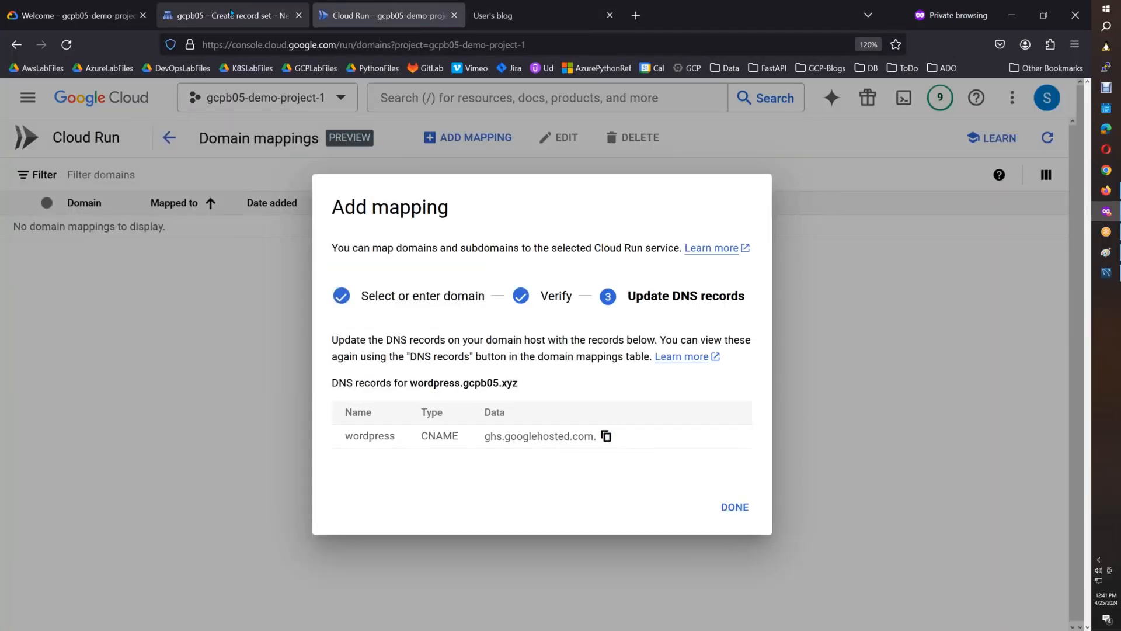
click(232, 14)
click(127, 434)
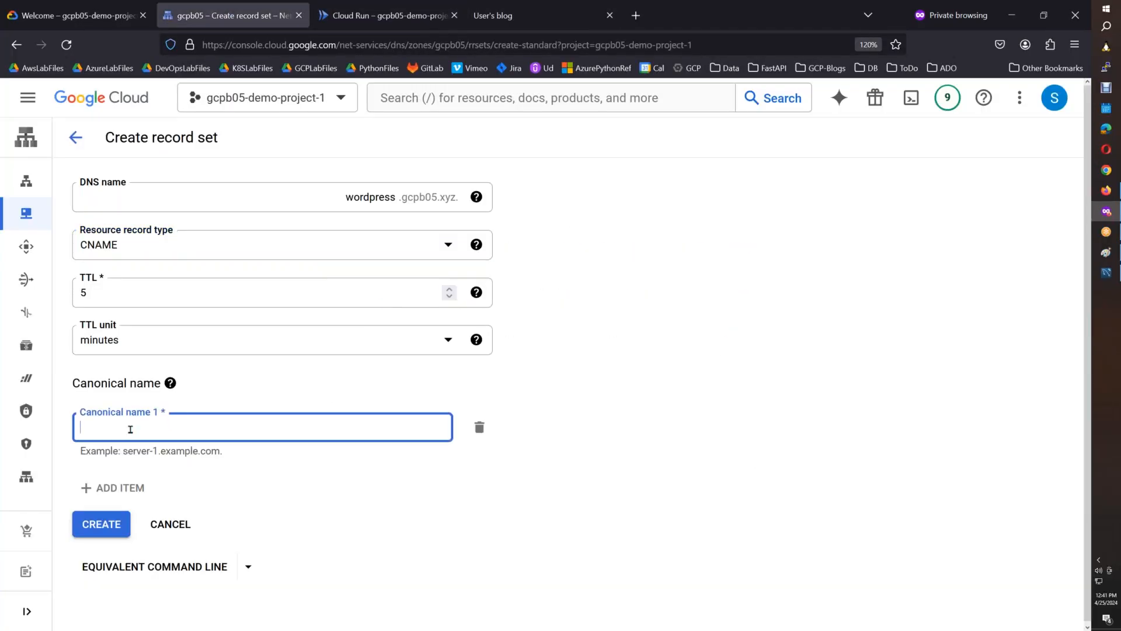
key(ctrl+v)
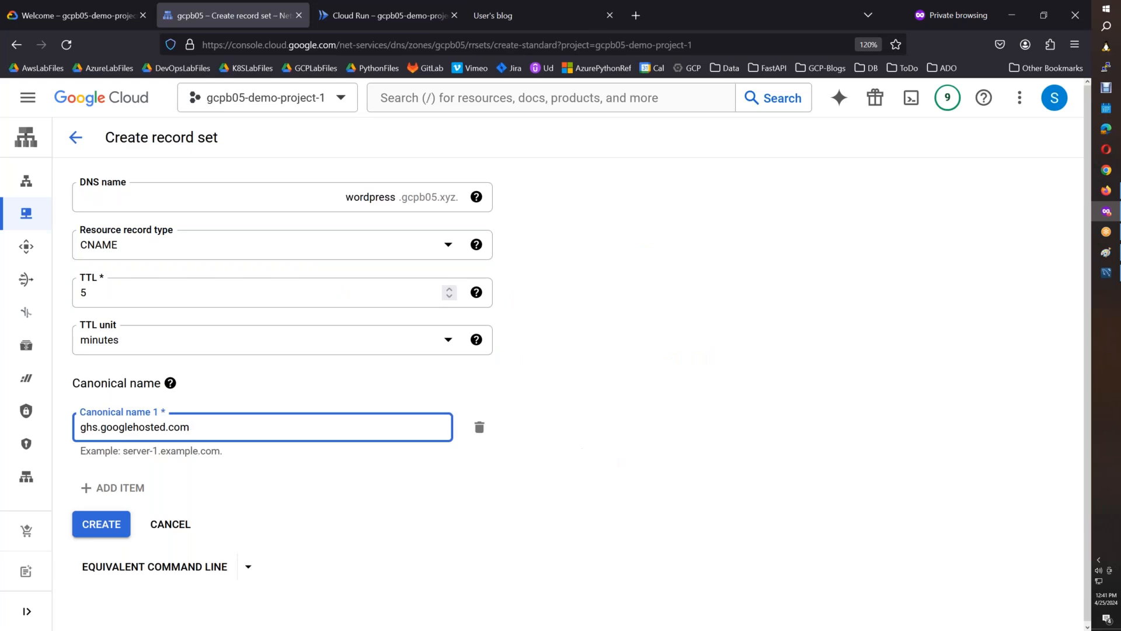
click(755, 434)
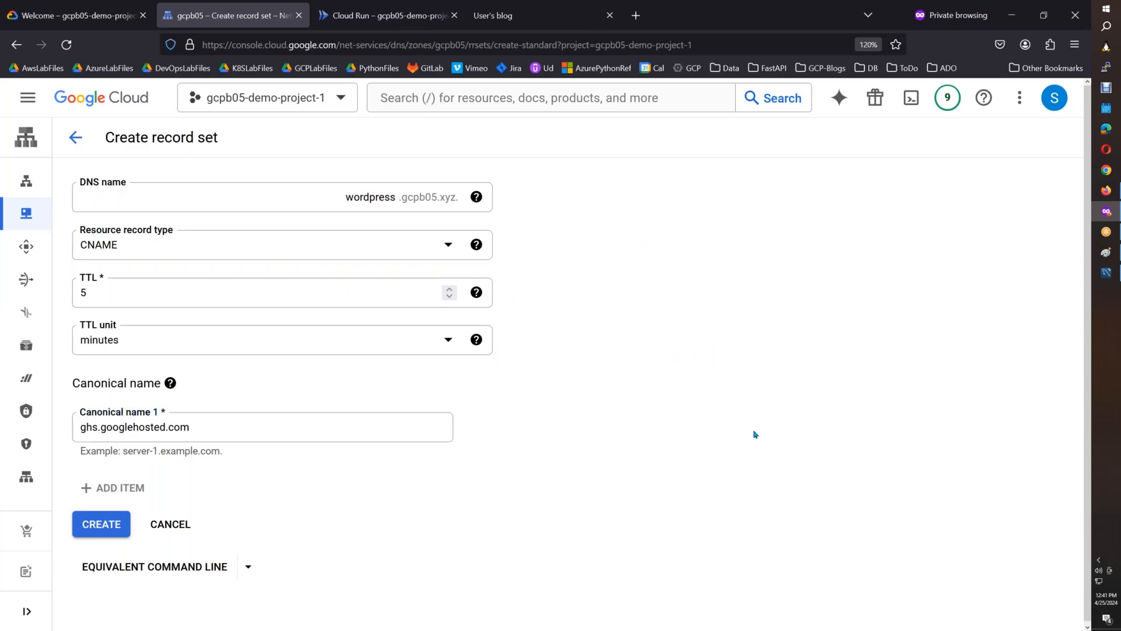
Bring the Create record set screenshot into Paint and copy its form into Cloud Run.docx below the DNS records image.
click(1109, 252)
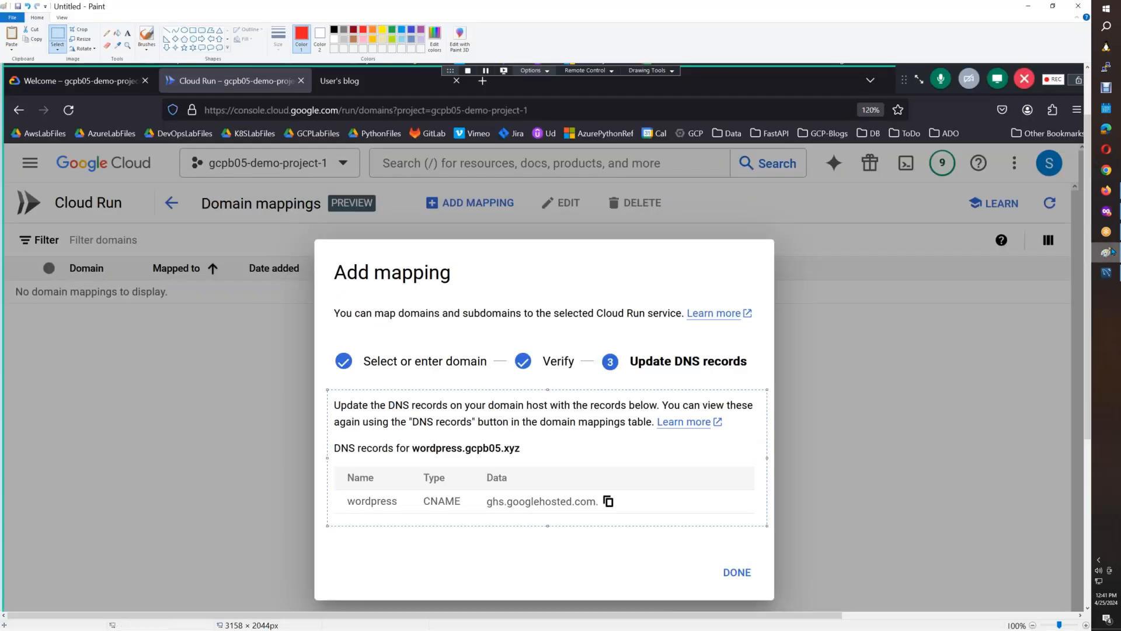
key(ctrl+v)
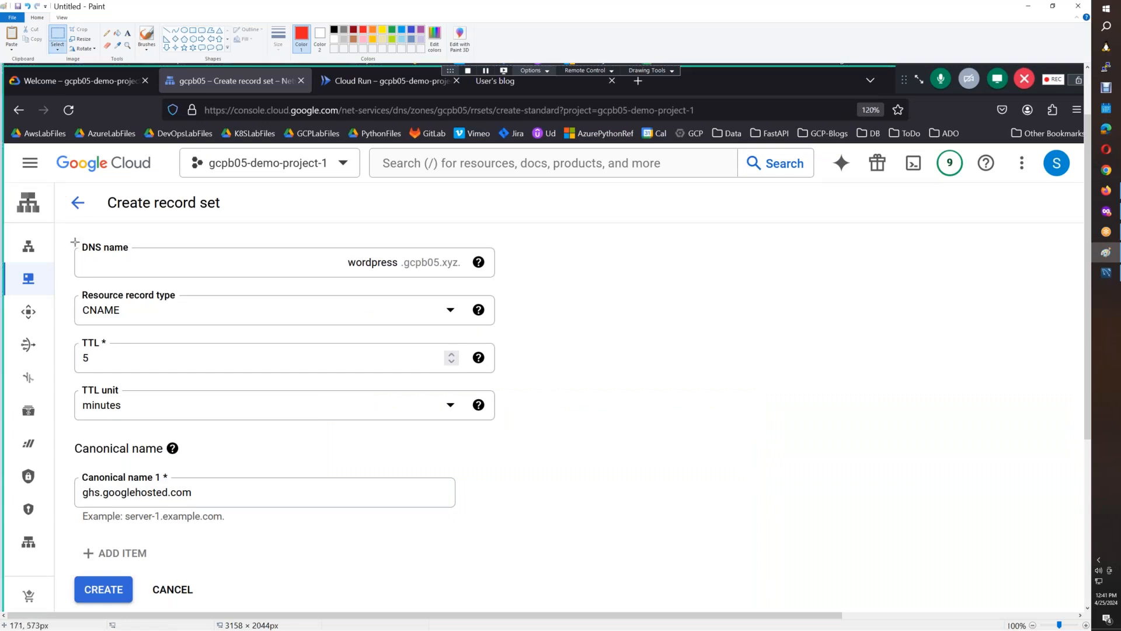
mouse_move(63, 188)
mouse_down()
mouse_move(503, 599)
mouse_move(533, 607)
mouse_up()
key(ctrl+c)
click(1105, 190)
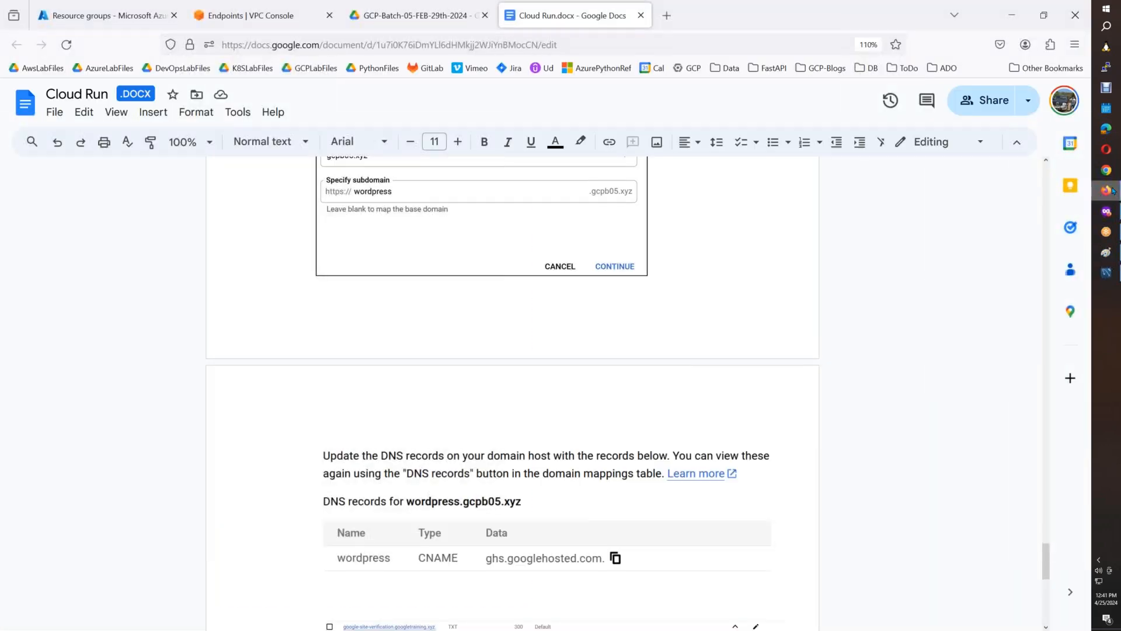
key(ctrl+v)
Give the Create record set image and the DNS records image above it a 1 pt border each.
click(664, 385)
click(548, 142)
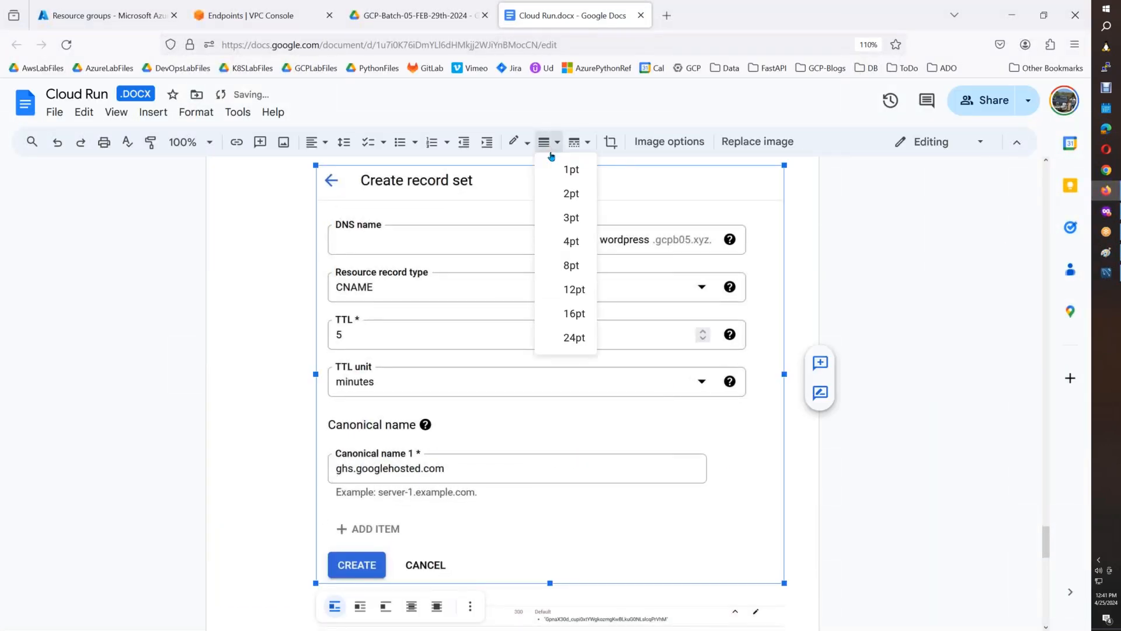
click(573, 176)
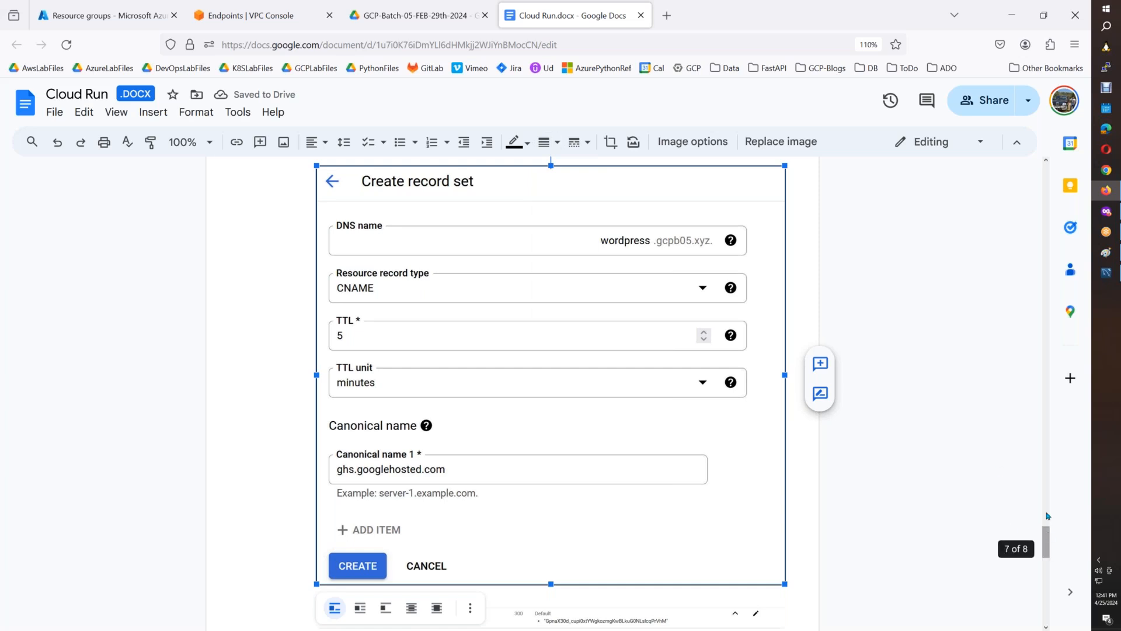
scroll(1046, 495, up, 3)
scroll(1046, 495, up, 5)
scroll(1016, 498, down, 2)
click(549, 409)
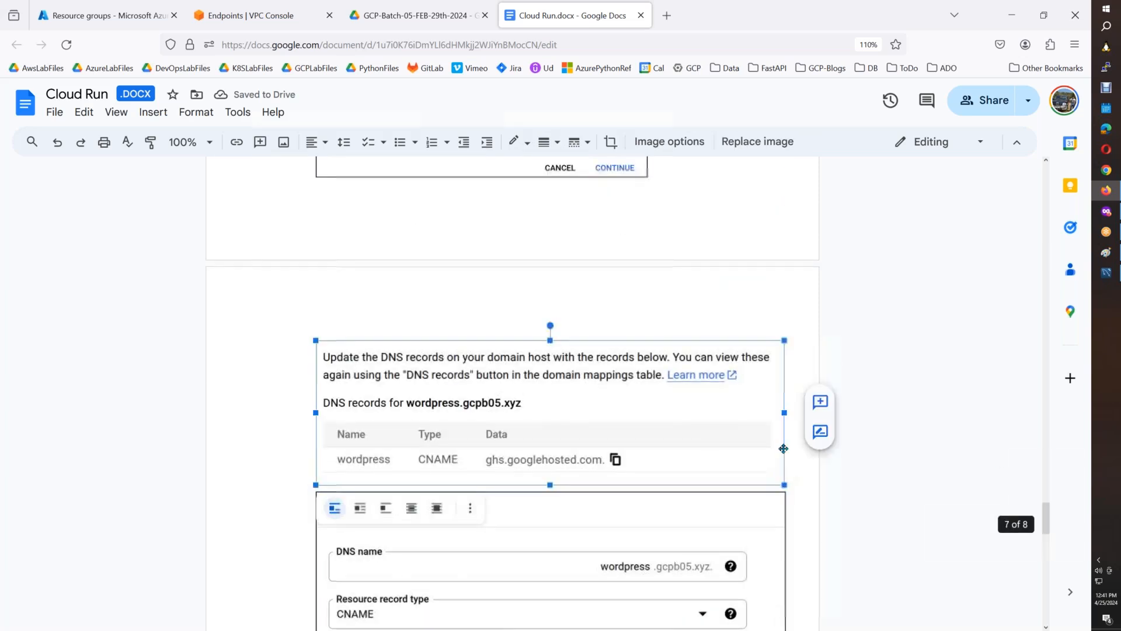
click(544, 142)
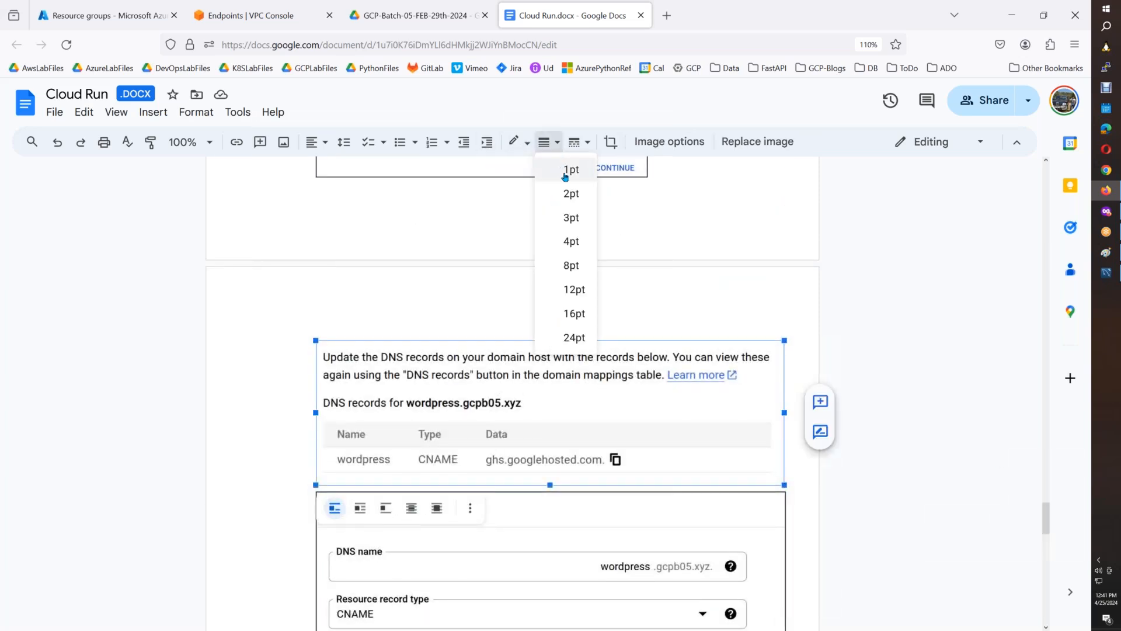
click(565, 175)
Back in the Google Cloud console, create the wordpress CNAME record set and expand its row to show the canonical name.
mouse_move(1106, 212)
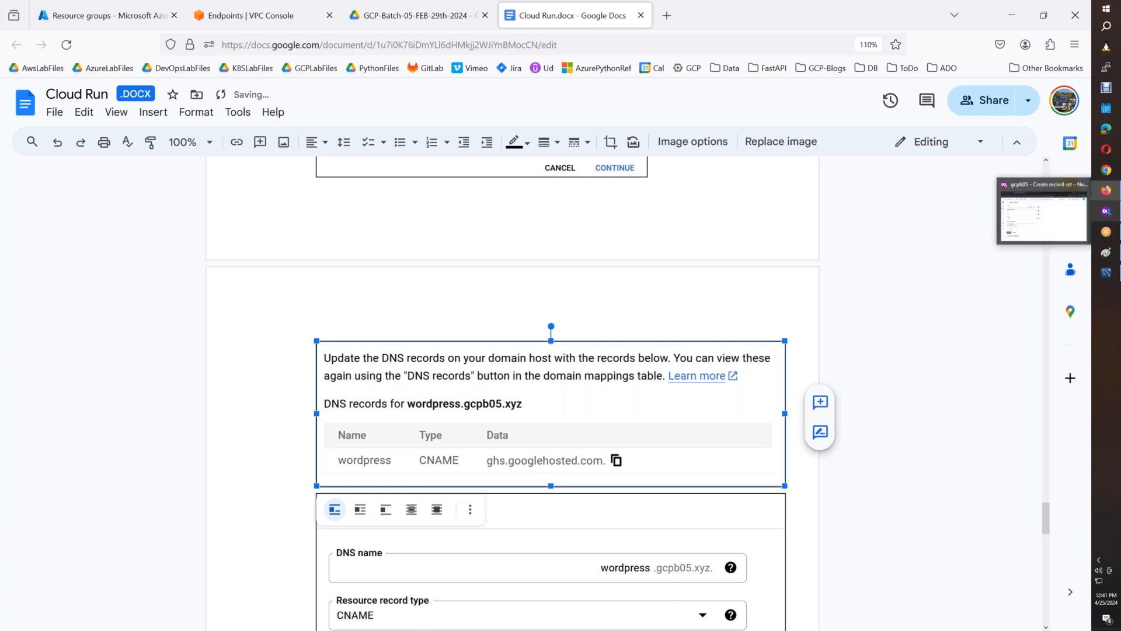
click(1035, 236)
click(100, 523)
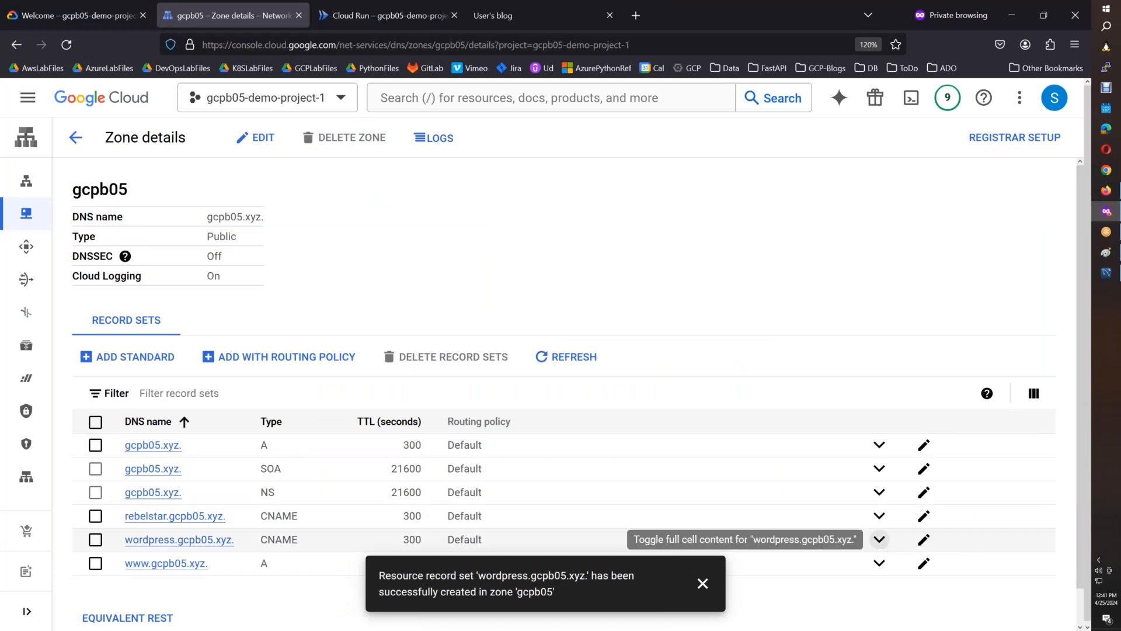
click(879, 539)
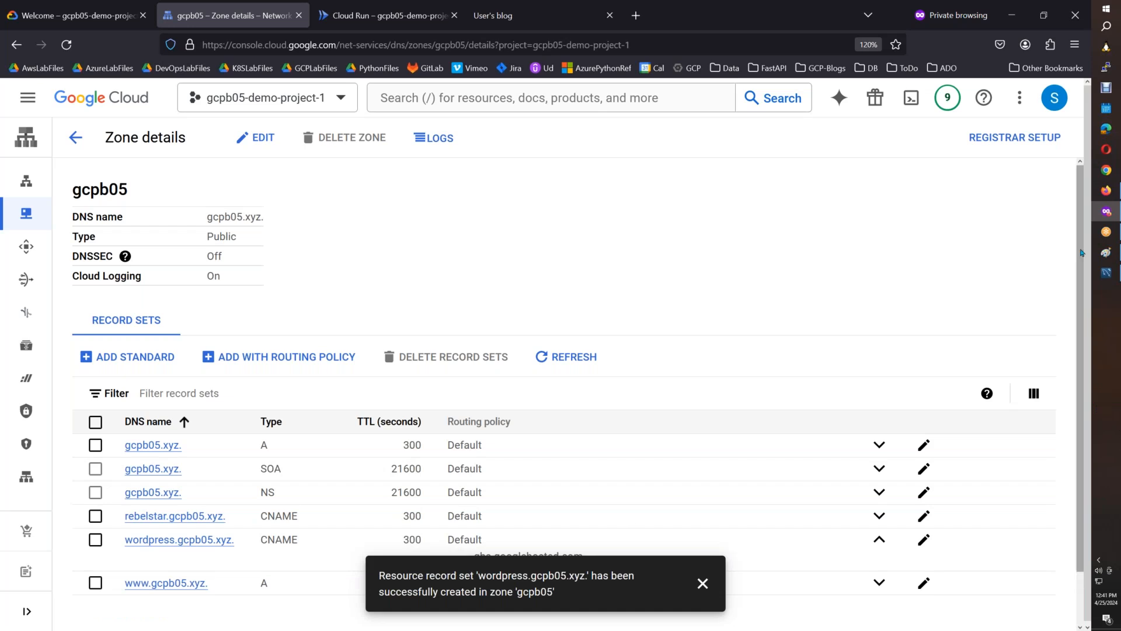
scroll(1077, 245, down, 1)
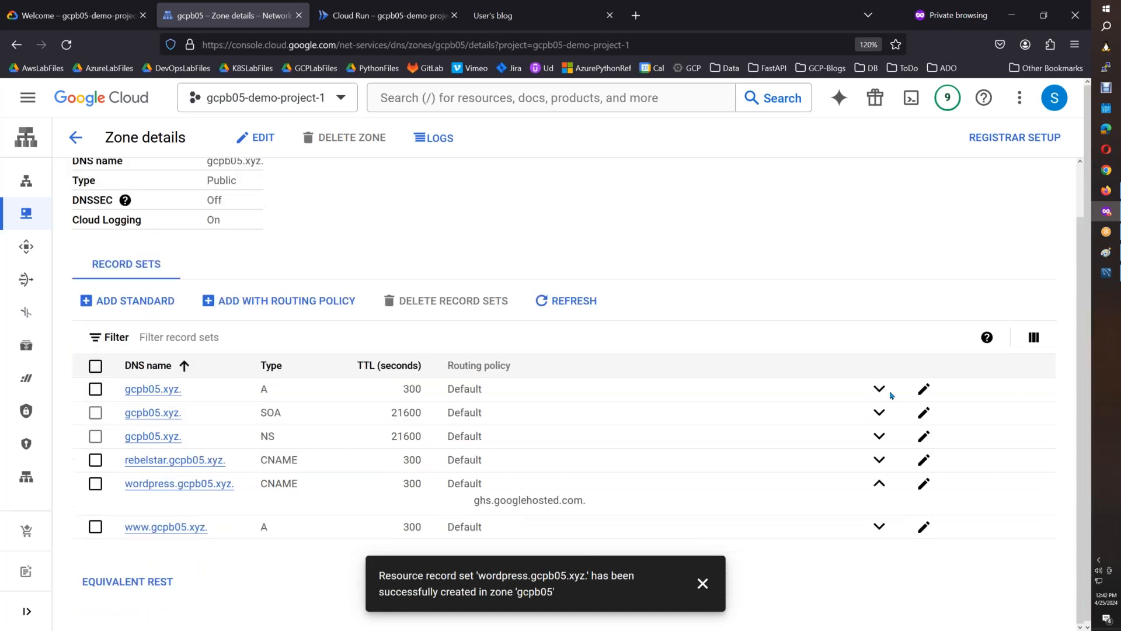
click(703, 584)
Filter the zone's record sets by DNS name wordpress.gcpb05.xyz.
click(221, 340)
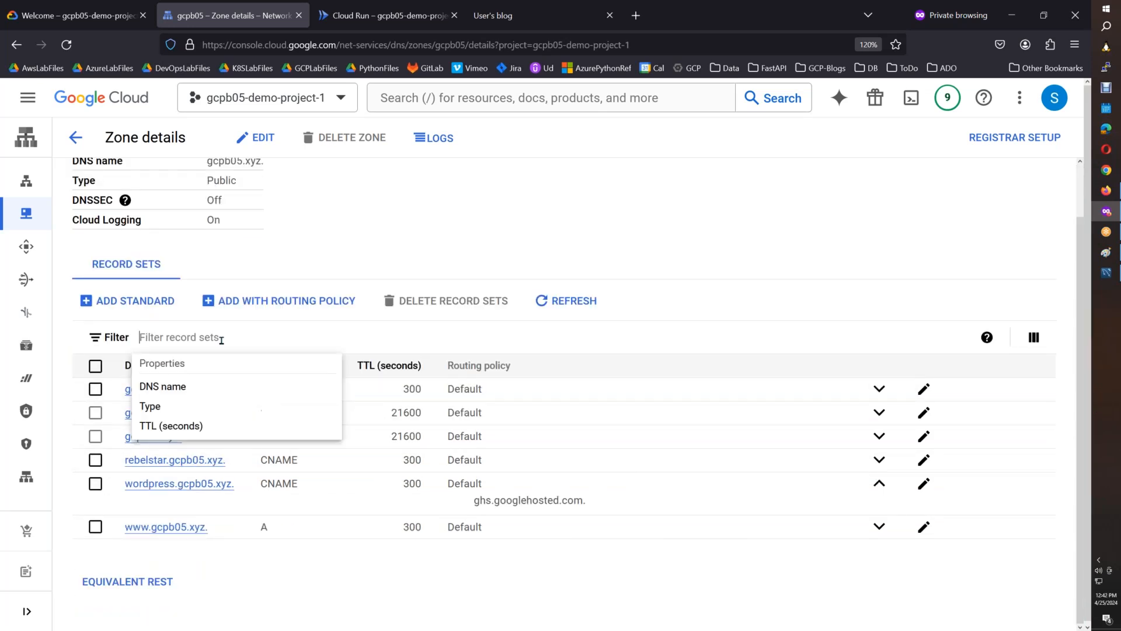
click(201, 388)
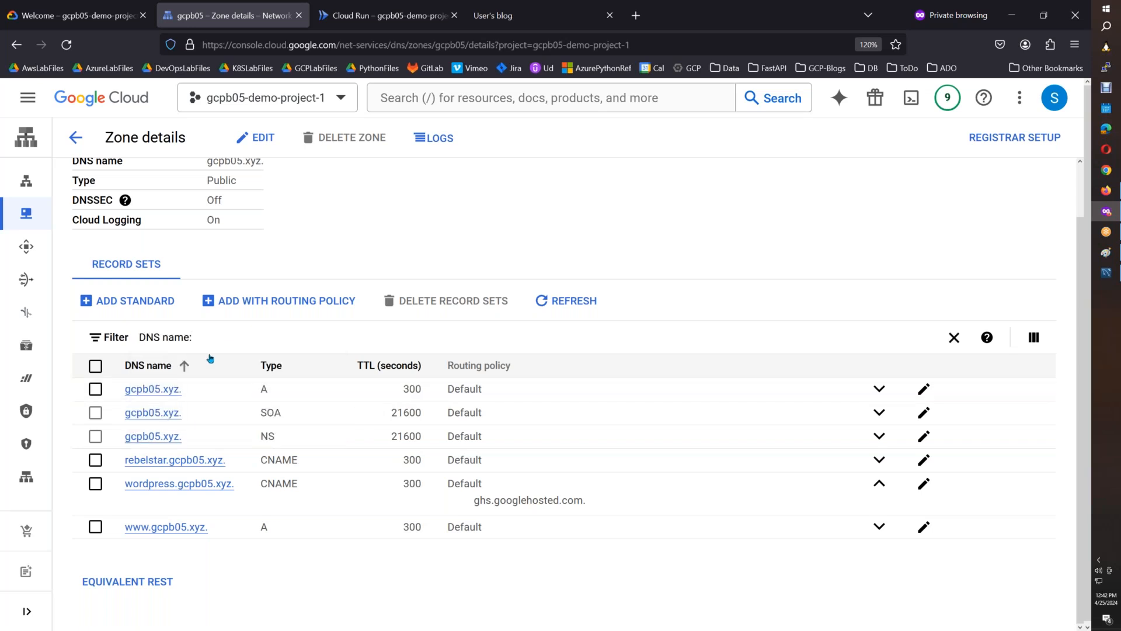
text(word)
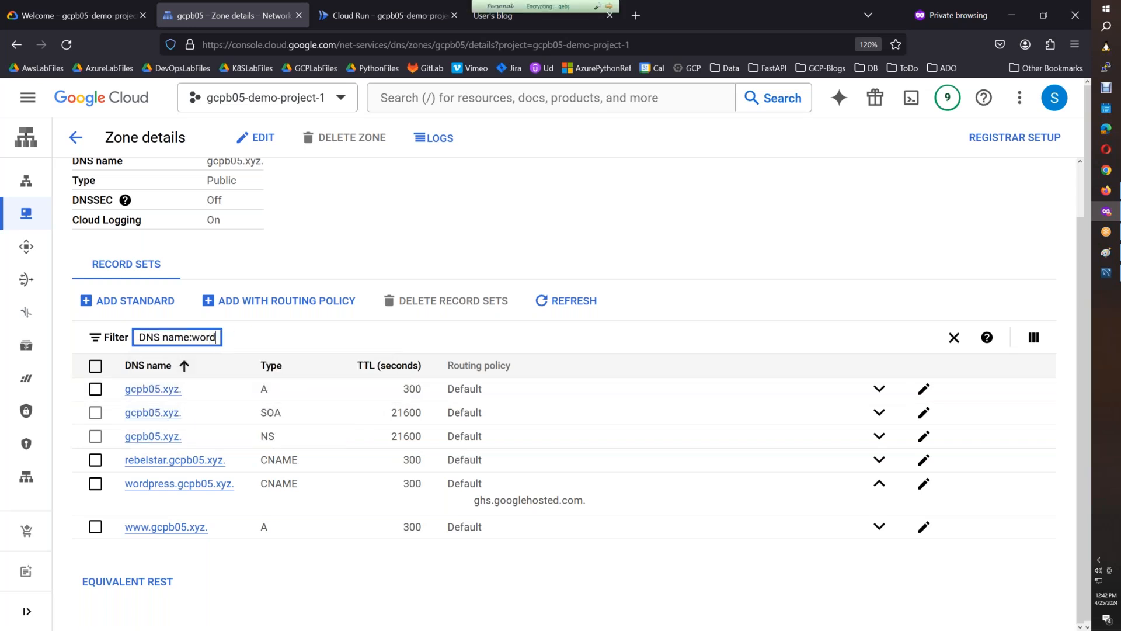
click(225, 387)
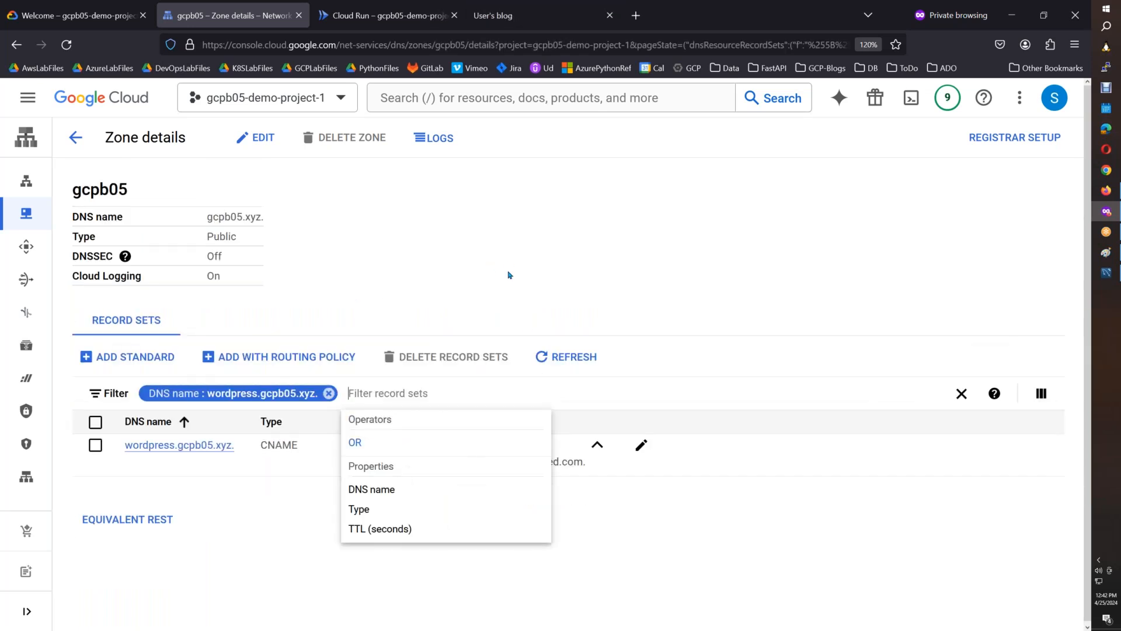
click(597, 559)
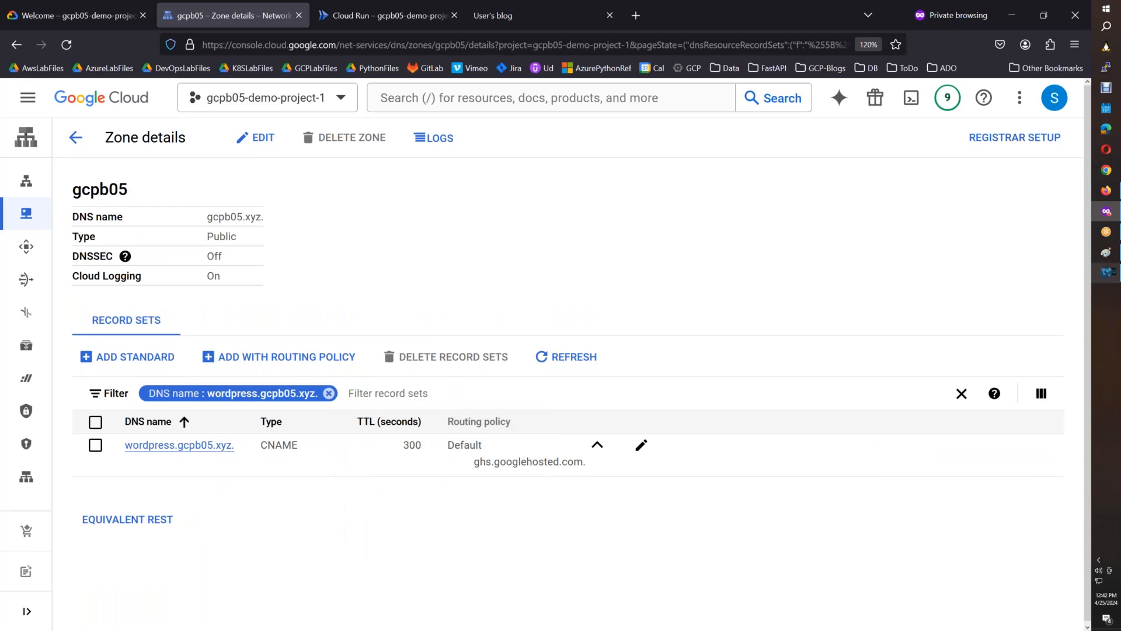
Bring the zone details screenshot into Paint and copy the gcpb05 details and filtered record into Cloud Run.docx below the Create record set image.
click(1105, 252)
key(ctrl+v)
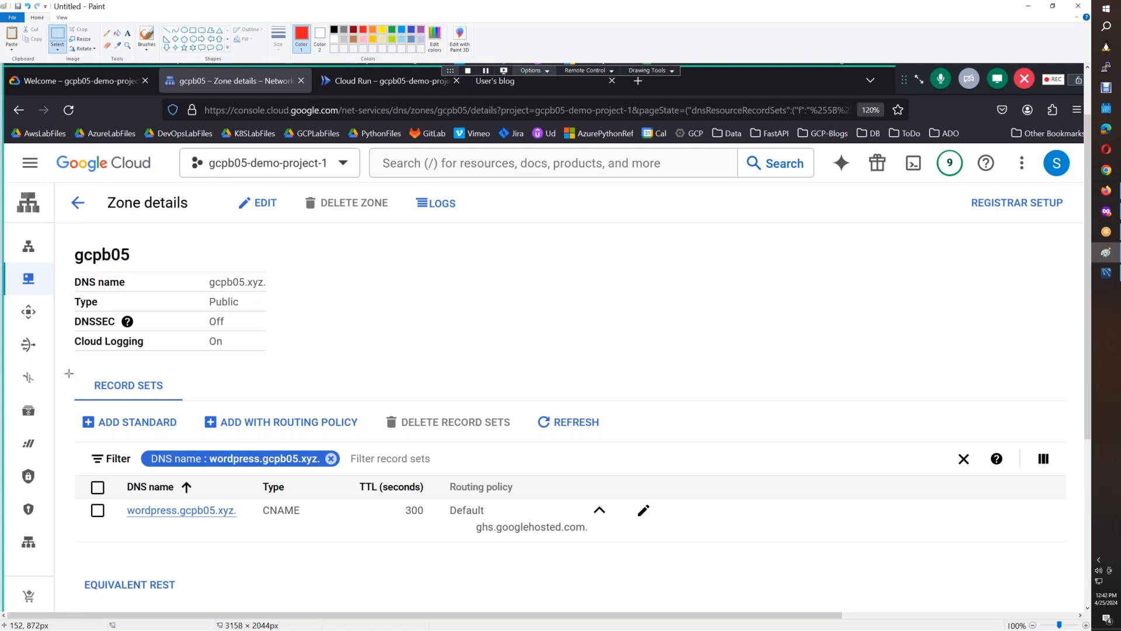
drag(70, 239, 665, 549)
click(1106, 190)
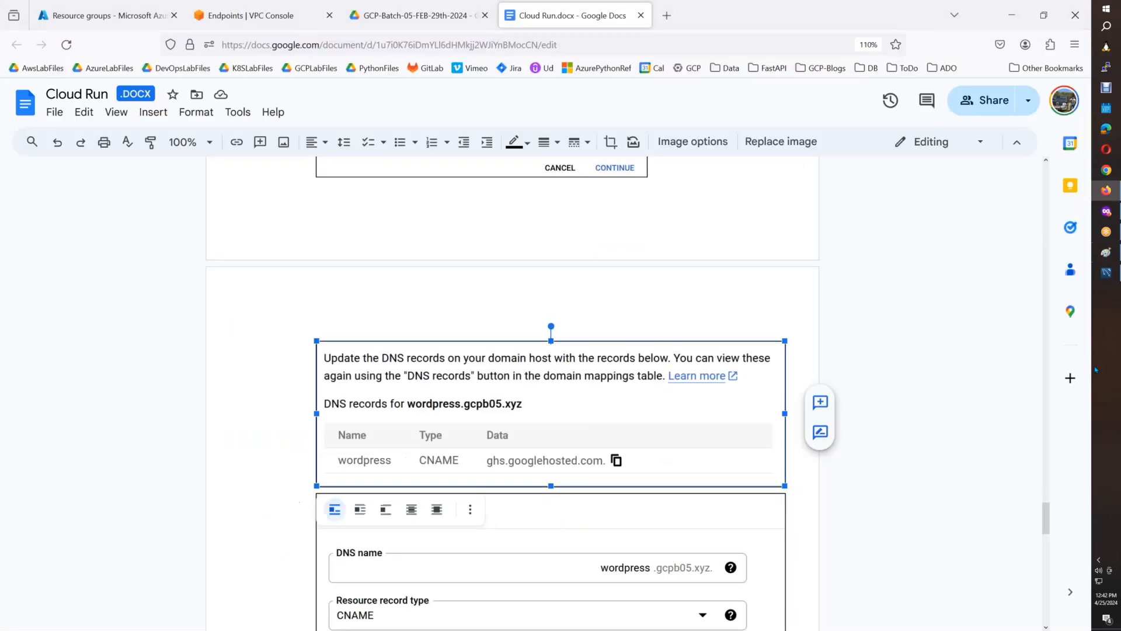
scroll(992, 520, down, 10)
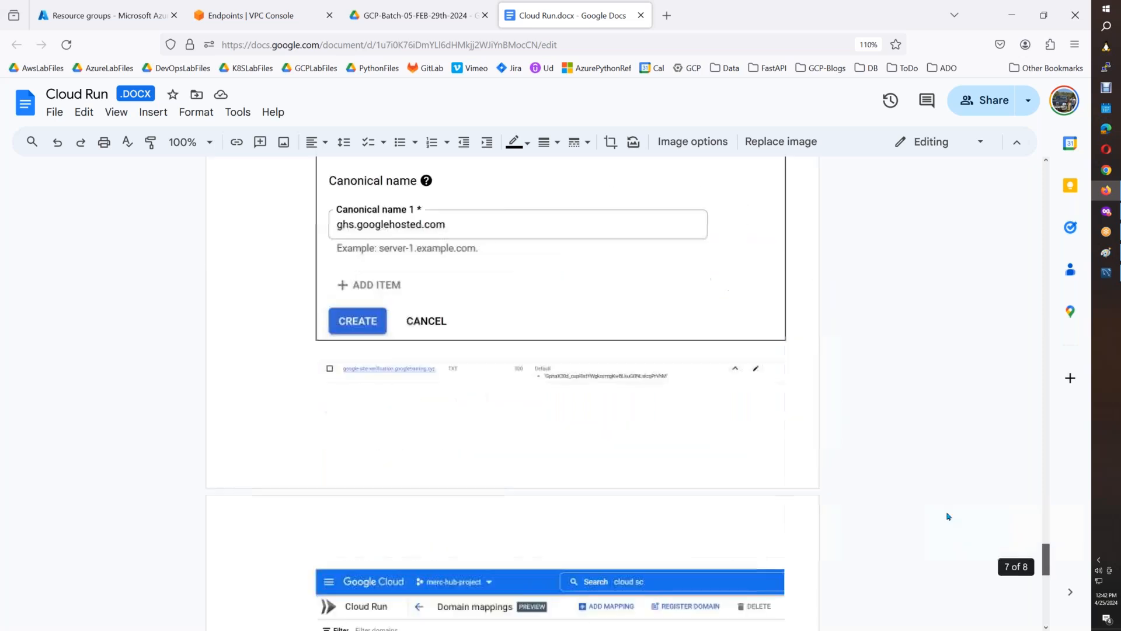
click(797, 338)
key(Return)
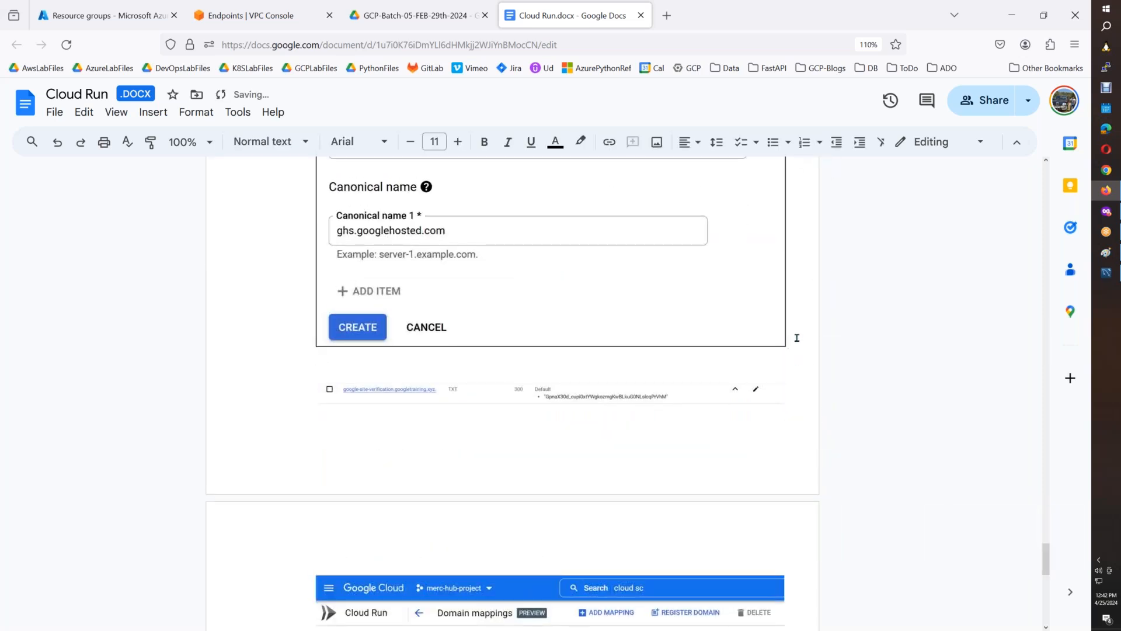
key(ctrl+v)
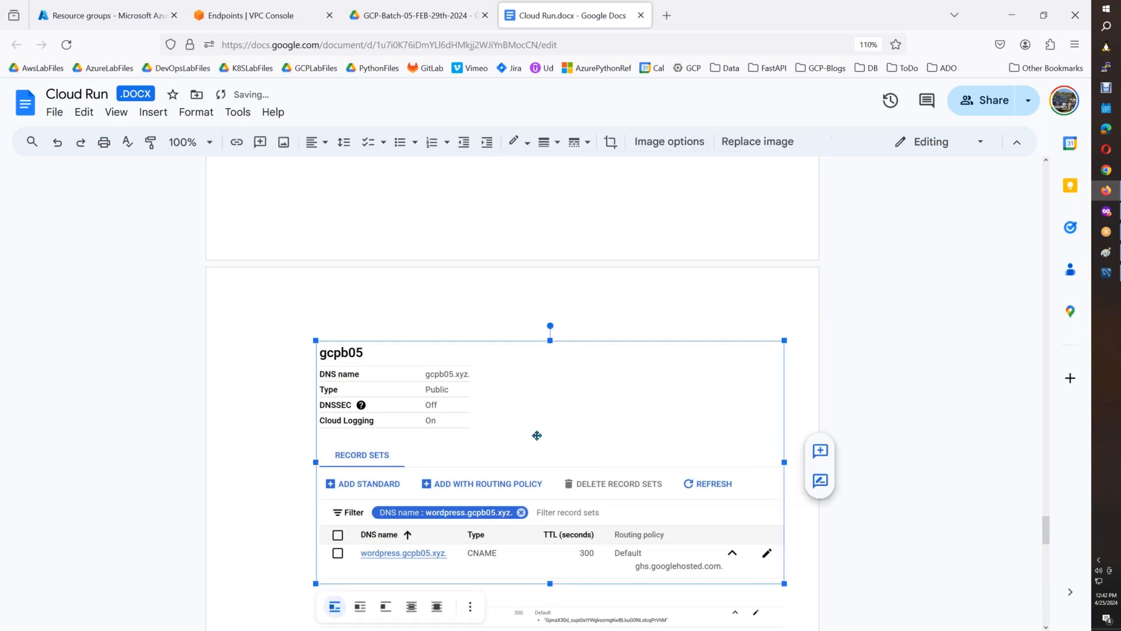
Give the gcpb05 zone image a 1 pt border and add a new line below it.
click(549, 142)
click(561, 168)
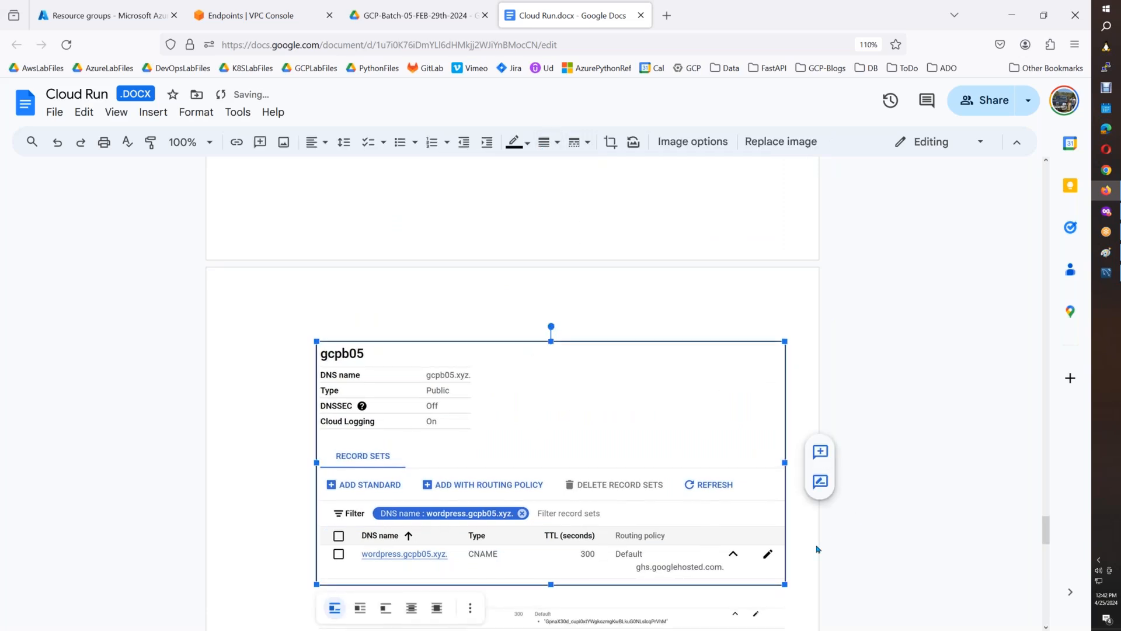
click(798, 557)
key(Return)
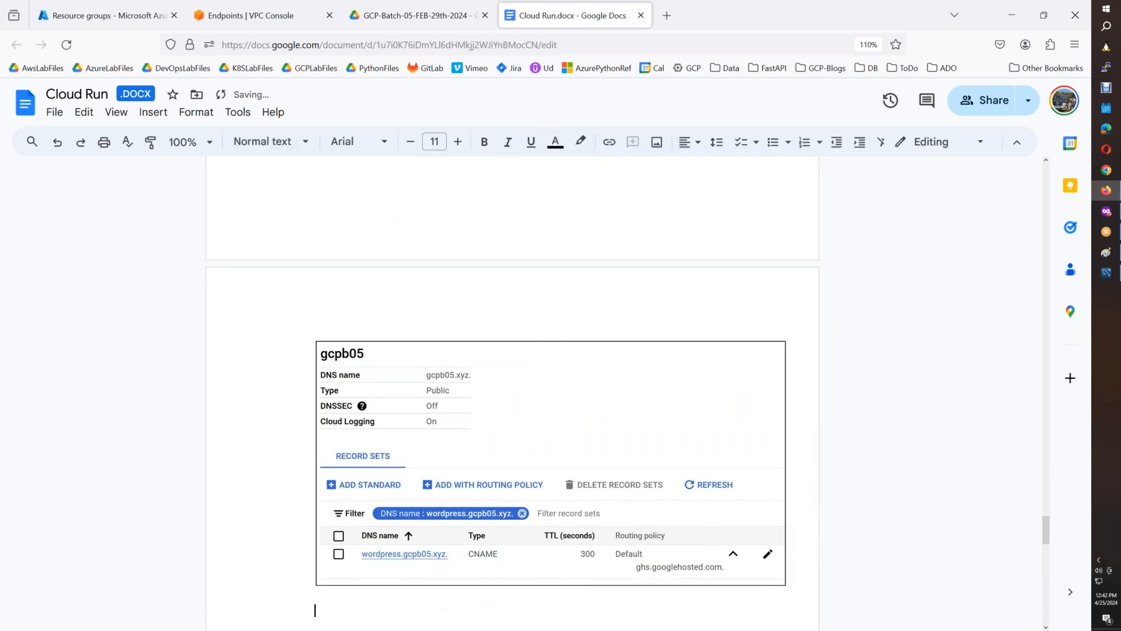
Switch to the Cloud Run console page and complete the domain mapping for wordpress.gcpb05.xyz.
click(1106, 211)
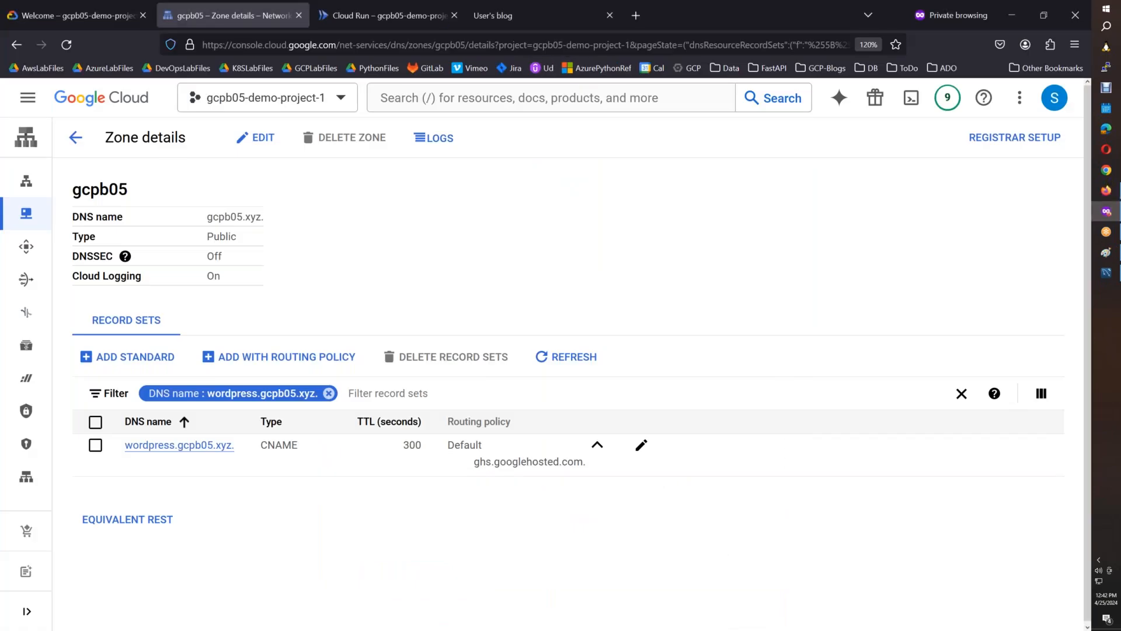
click(371, 18)
click(735, 506)
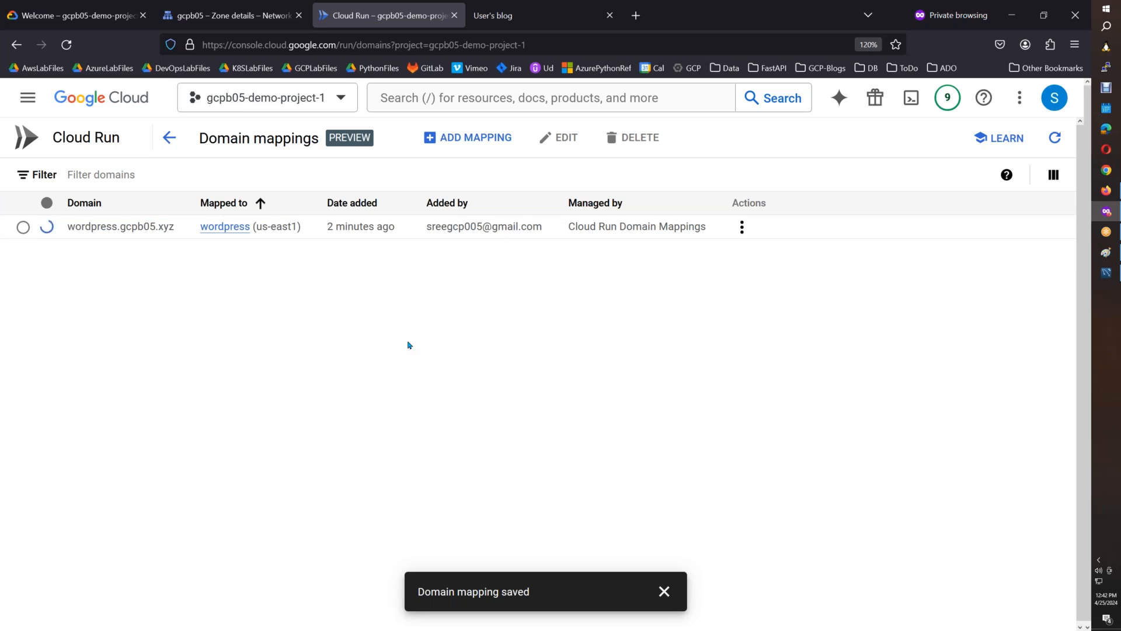
Try to open the /admin-wp path of the WordPress site's run.app address.
click(520, 25)
click(455, 46)
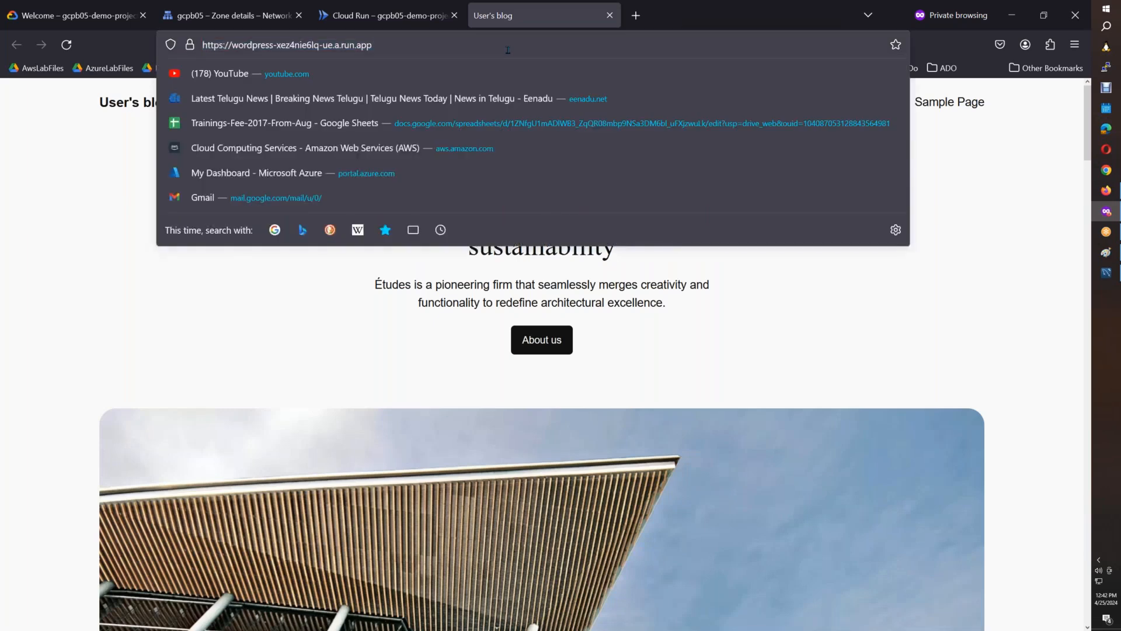
text(/admi)
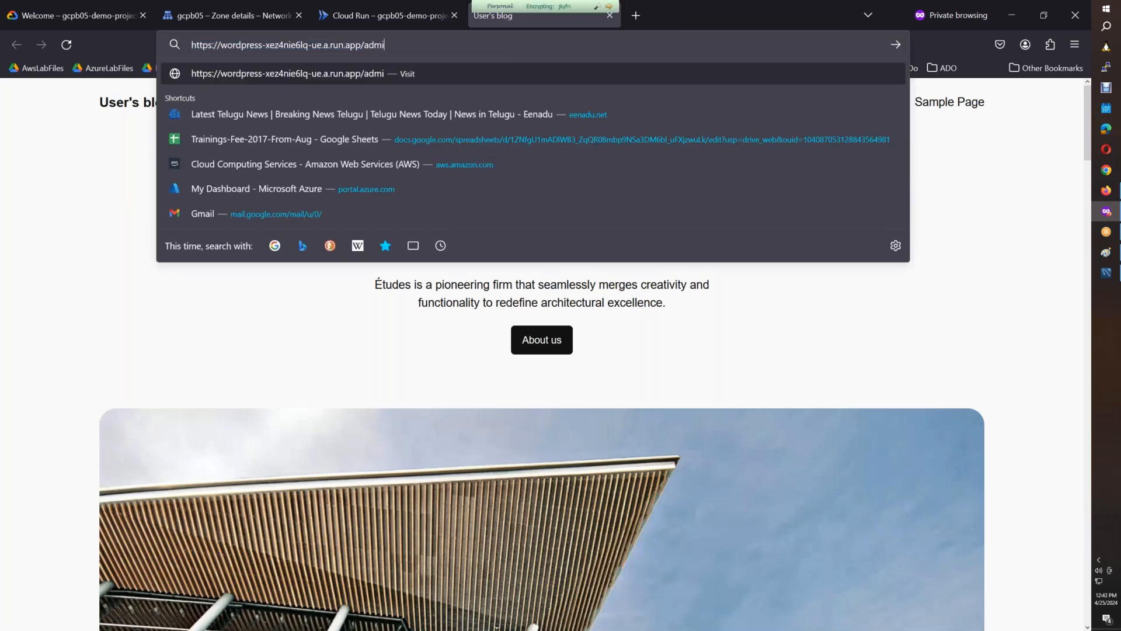
text(n-wp)
key(Return)
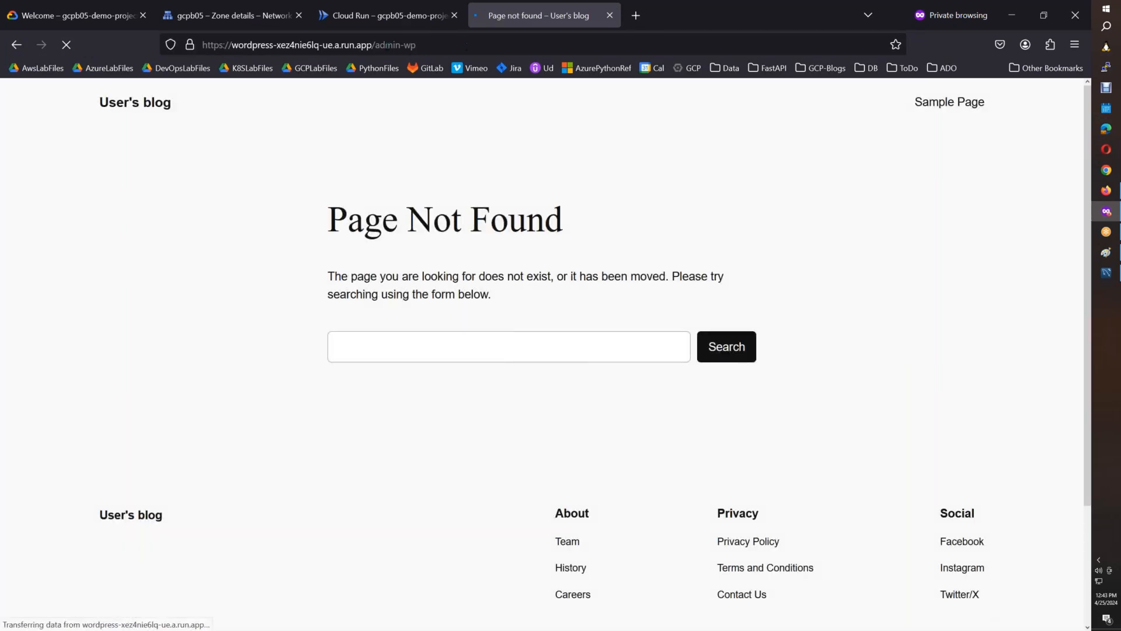
Open the WordPress login page by replacing the run.app address's path with /wp-admin.
drag(375, 45, 474, 54)
text(w)
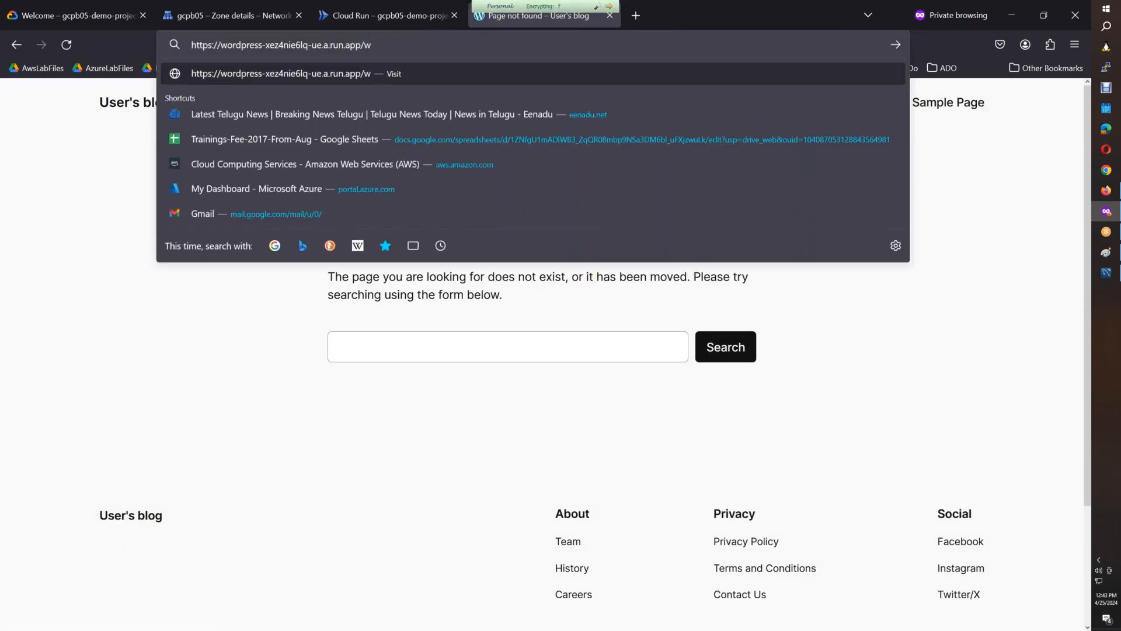
text(p-admin)
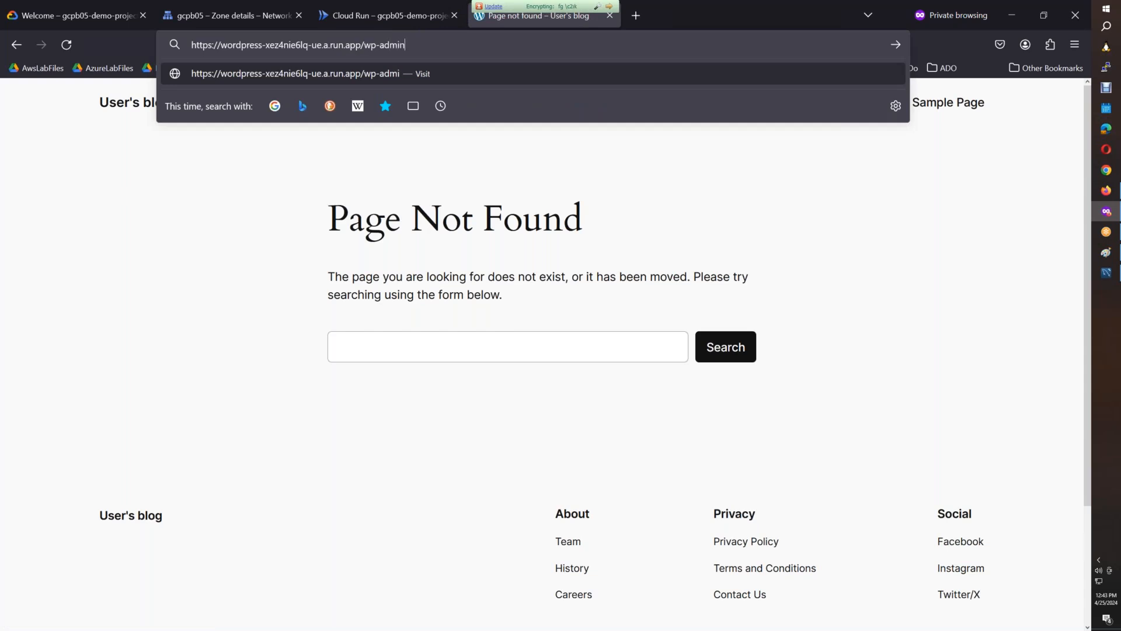
key(Return)
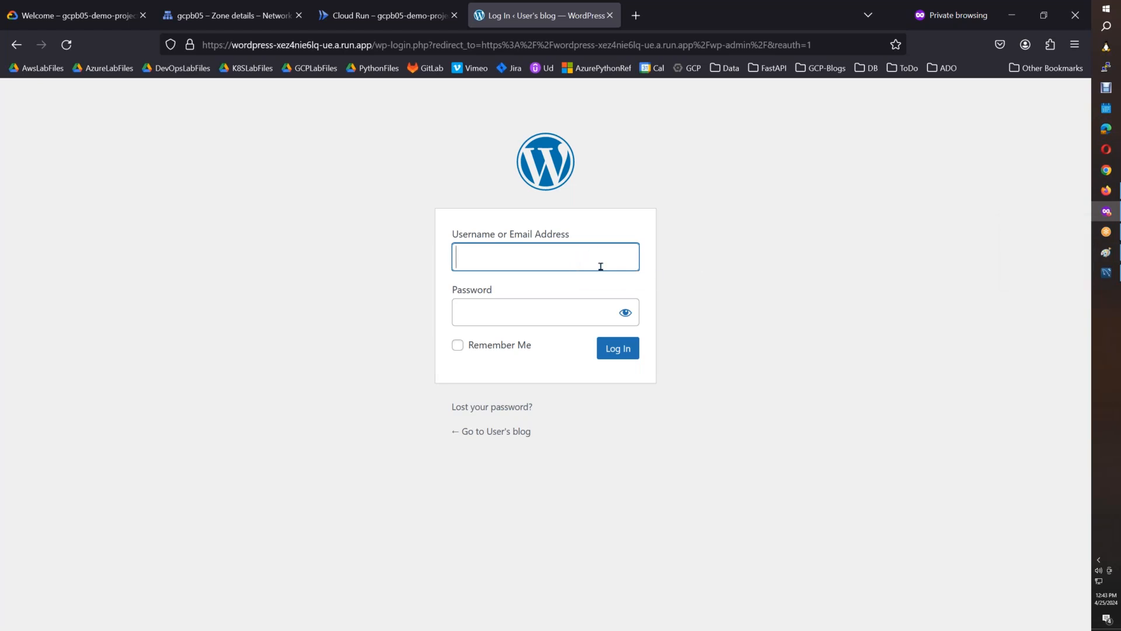
Open the FASTPI_DockerBuild folder from SUREDELETELATER\GCPB05 in VS Code and copy the WORDPRESS_PASSWORD value in Instructions.info.
key(super+e)
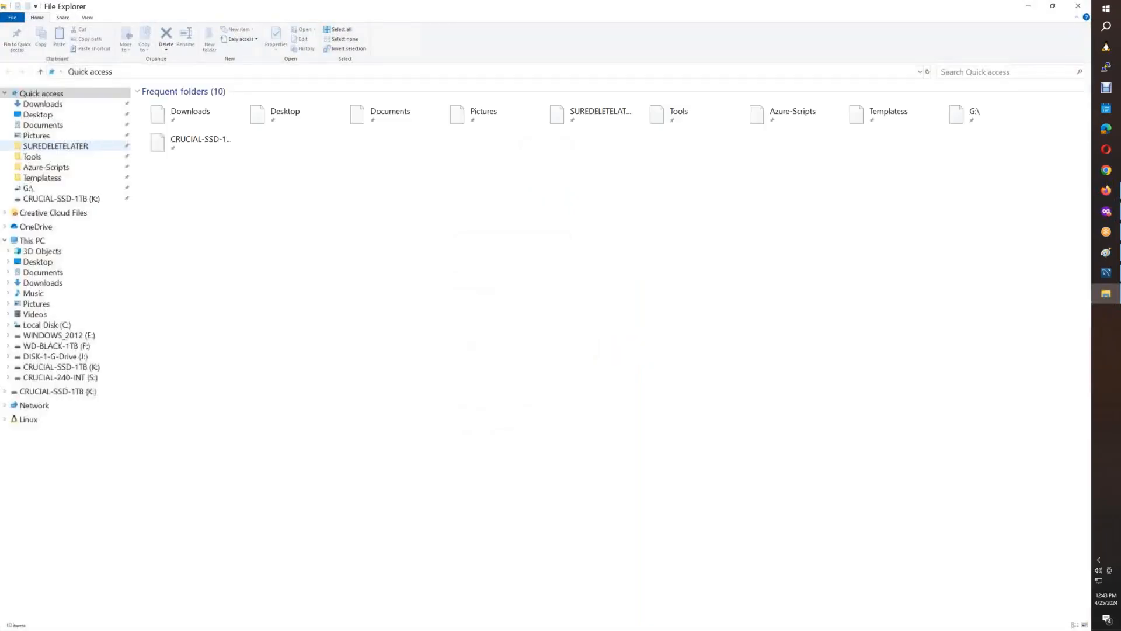
click(56, 145)
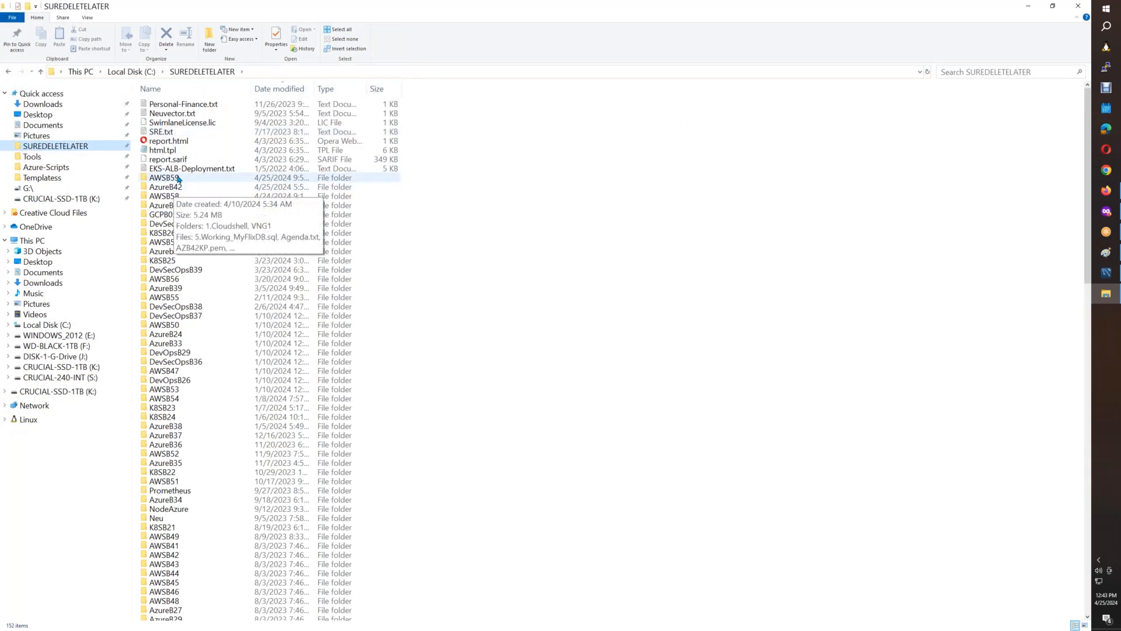
click(178, 216)
double_click(178, 216)
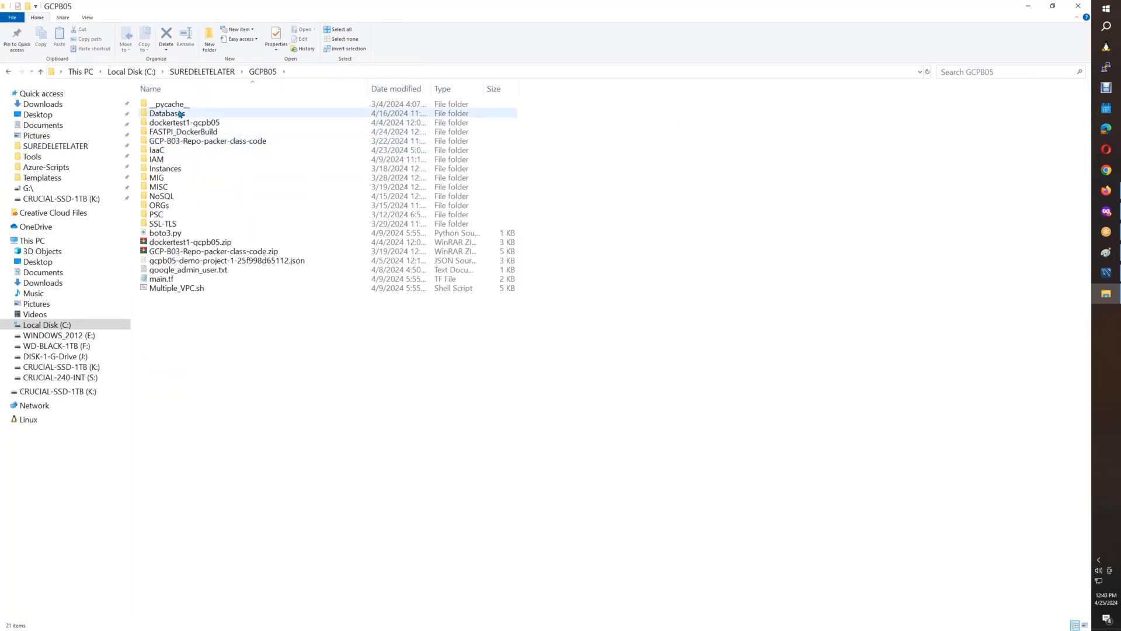
double_click(199, 132)
right_click(227, 302)
click(286, 451)
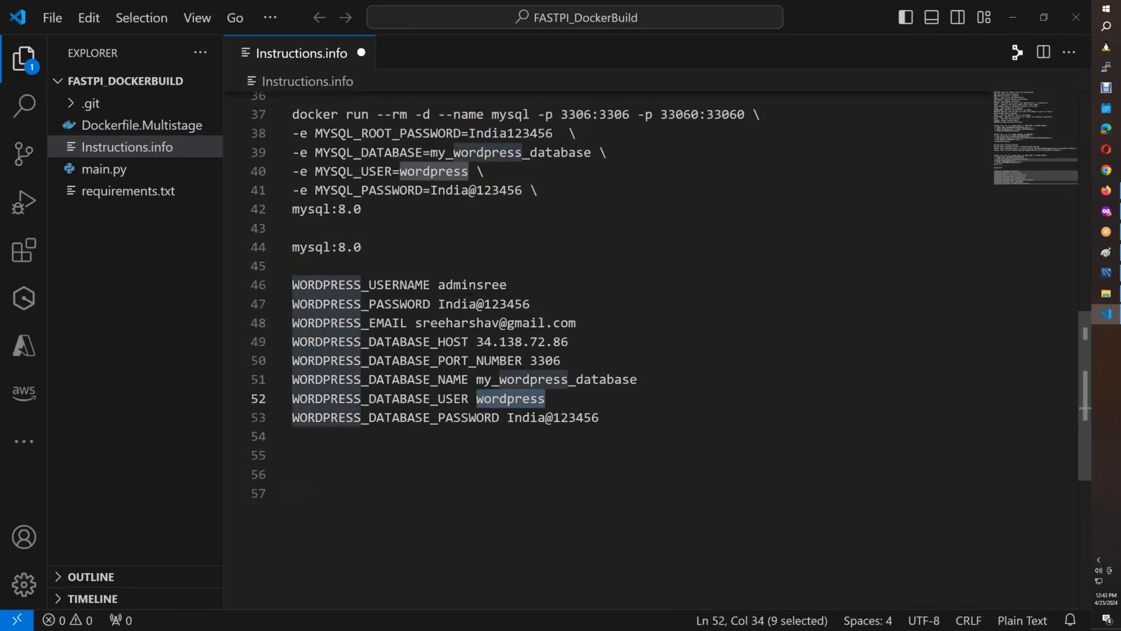
drag(529, 304, 439, 305)
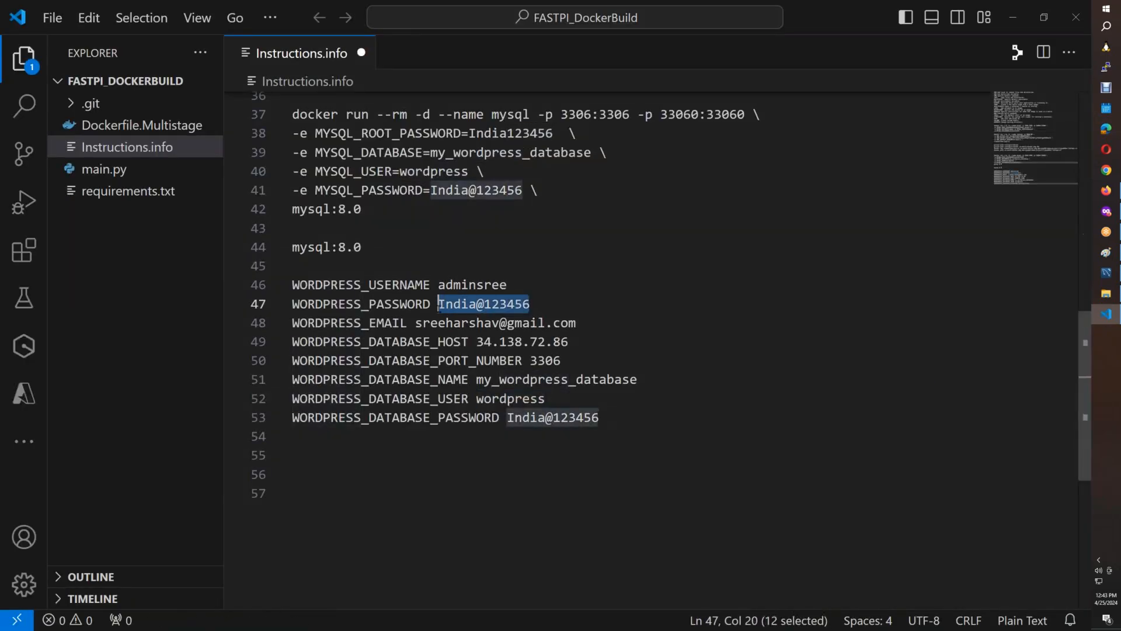
Back in the browser, log in to WordPress with the admin username and password, with Remember Me enabled.
click(1106, 293)
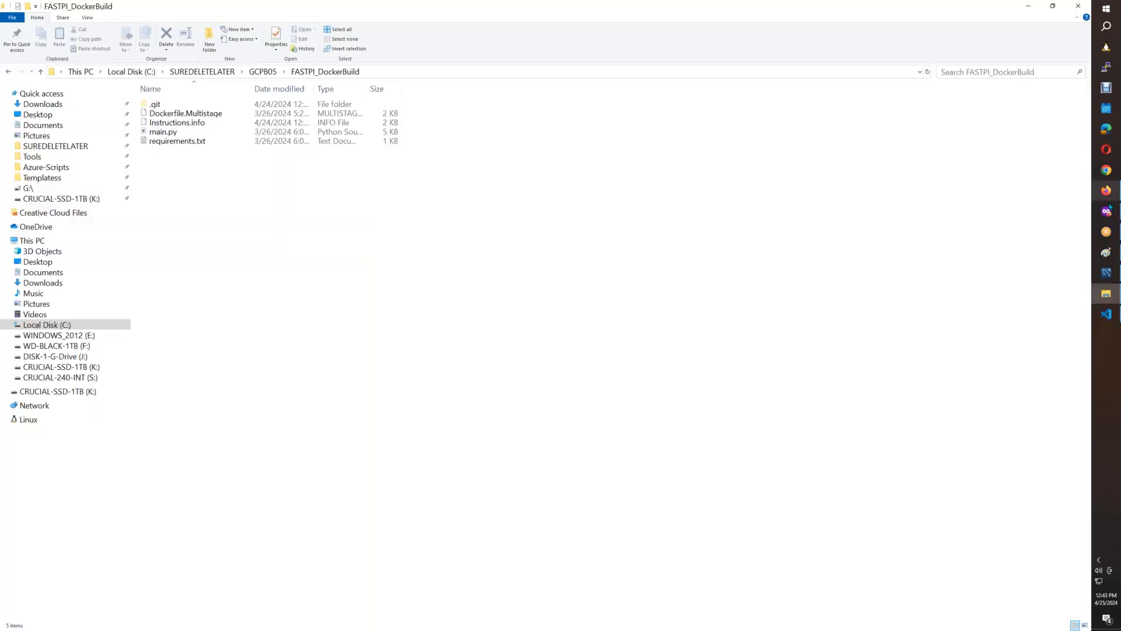
click(1105, 211)
text(adminsree)
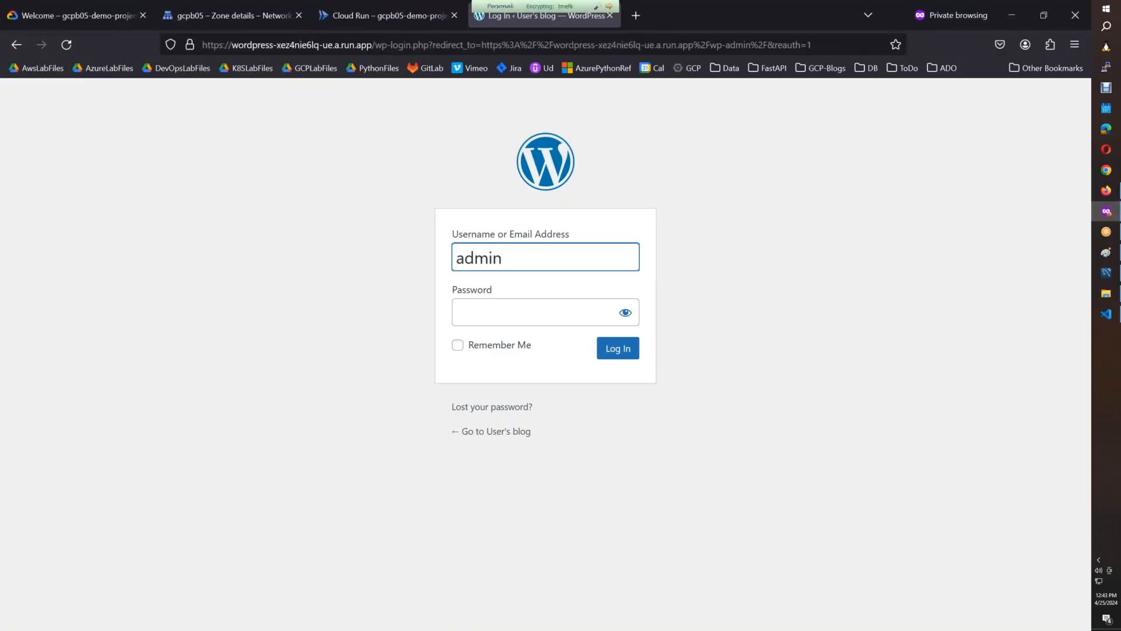
click(530, 300)
key(ctrl+v)
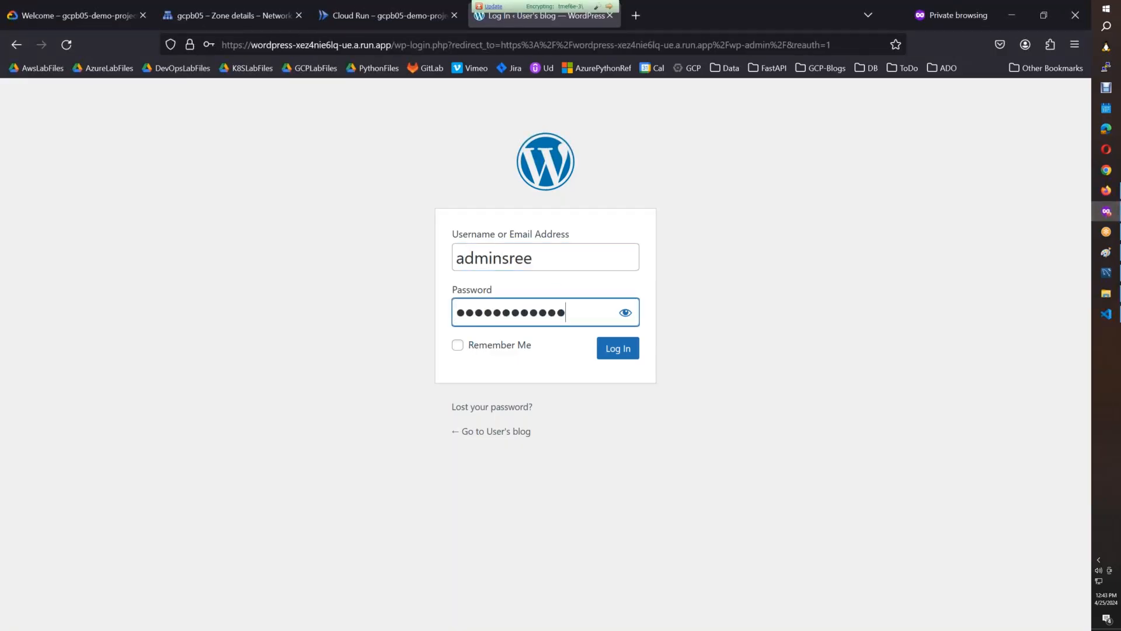
click(457, 344)
click(620, 349)
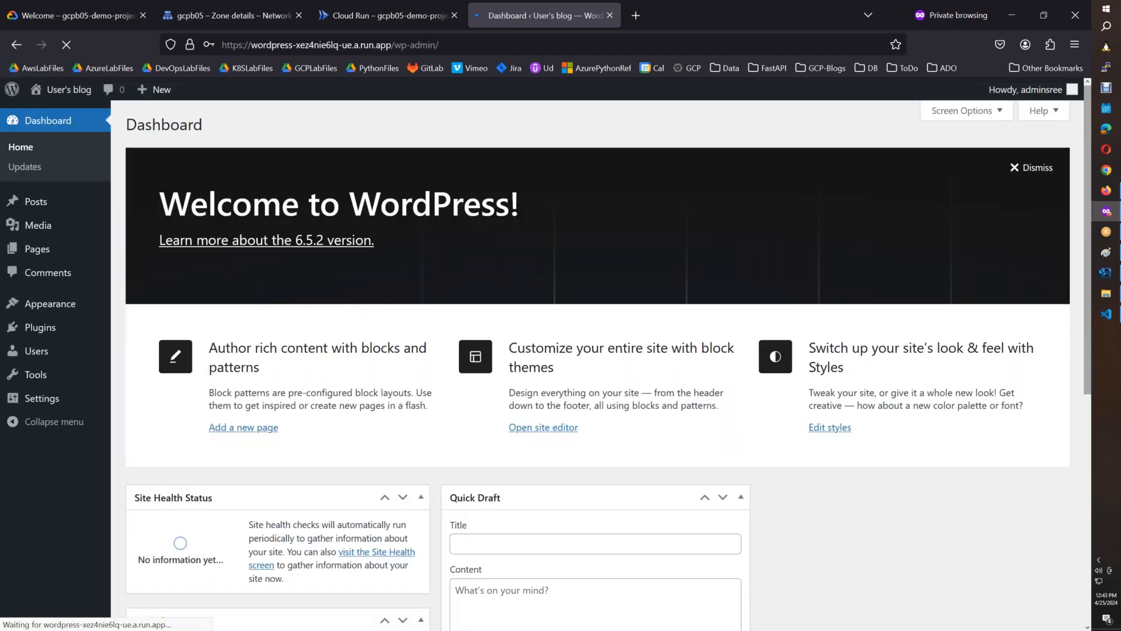
Paste the login screenshot into Paint, group the wp-admin address bar above the login form, and select both for copying.
click(1106, 252)
key(ctrl+v)
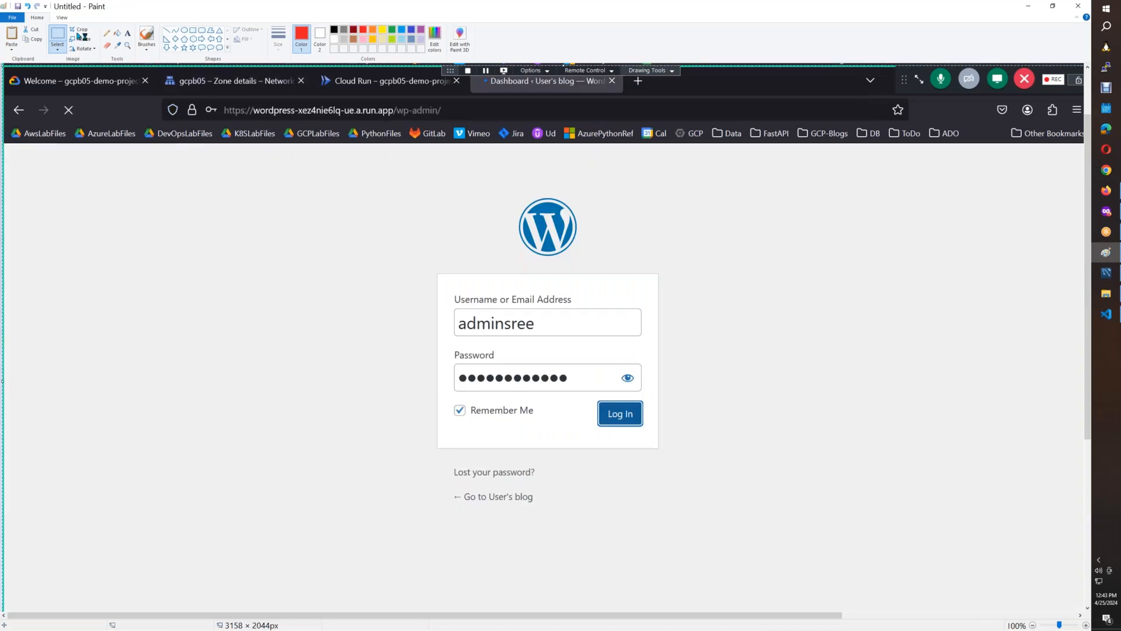
click(56, 37)
mouse_move(155, 94)
mouse_down()
mouse_move(235, 123)
mouse_move(464, 124)
mouse_up()
mouse_move(348, 110)
mouse_down()
mouse_move(196, 80)
mouse_move(218, 144)
mouse_move(229, 270)
mouse_up()
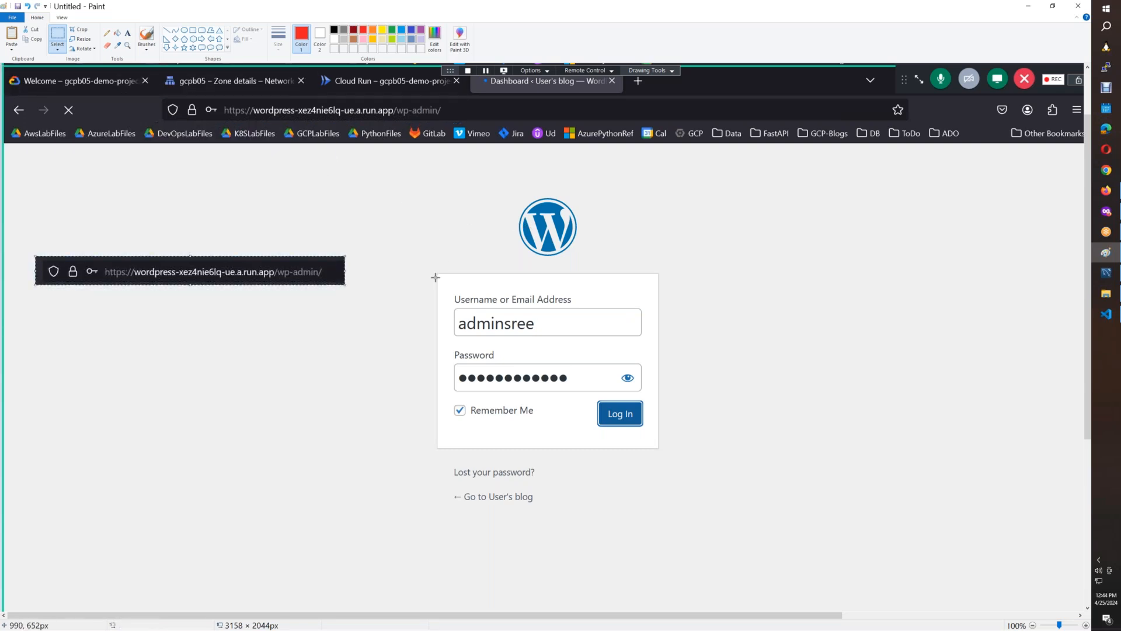
drag(435, 270, 659, 449)
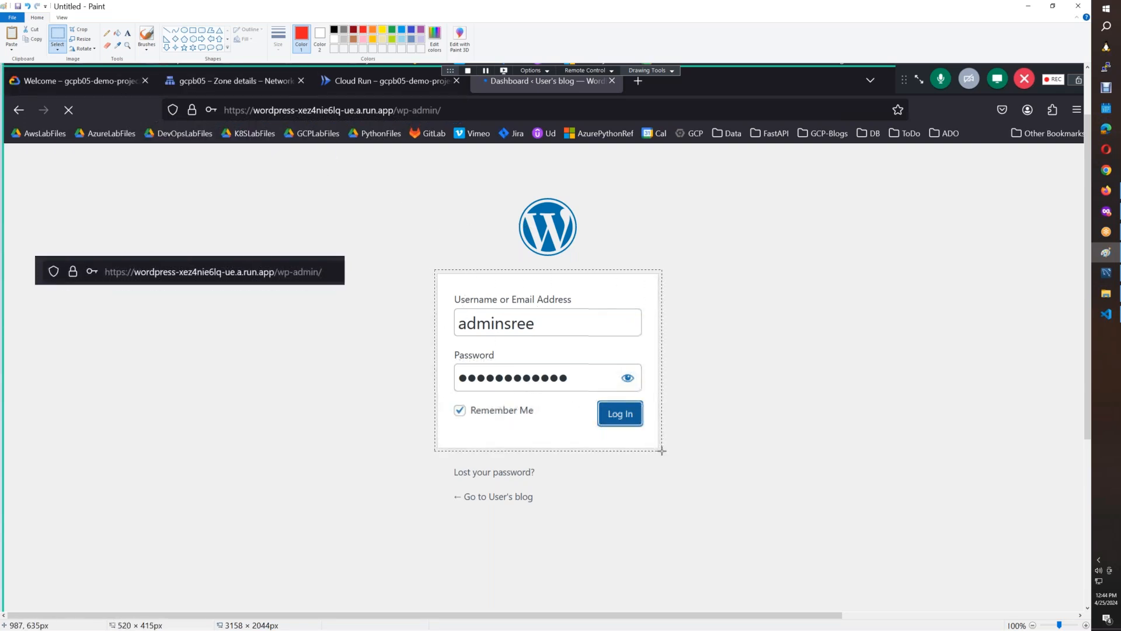
ctrl+drag(540, 405, 204, 437)
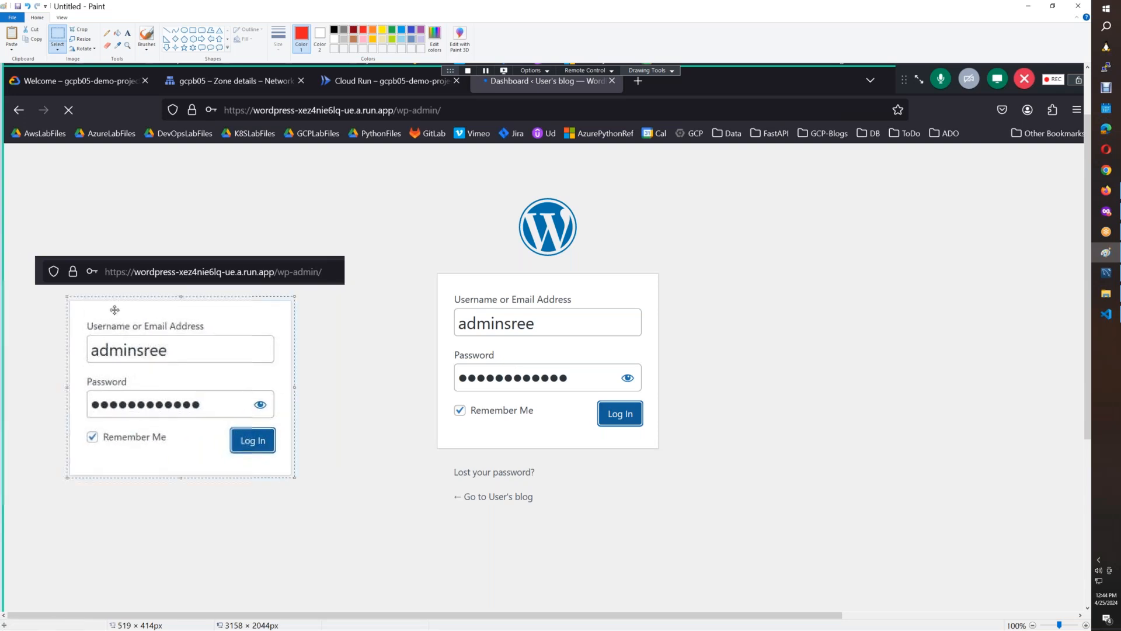
mouse_move(33, 252)
mouse_down()
mouse_move(120, 402)
mouse_move(360, 489)
mouse_move(346, 483)
mouse_up()
Paste the combined wp-admin login image into Cloud Run.docx on a new line below the gcpb05 zone image.
click(1111, 197)
click(794, 574)
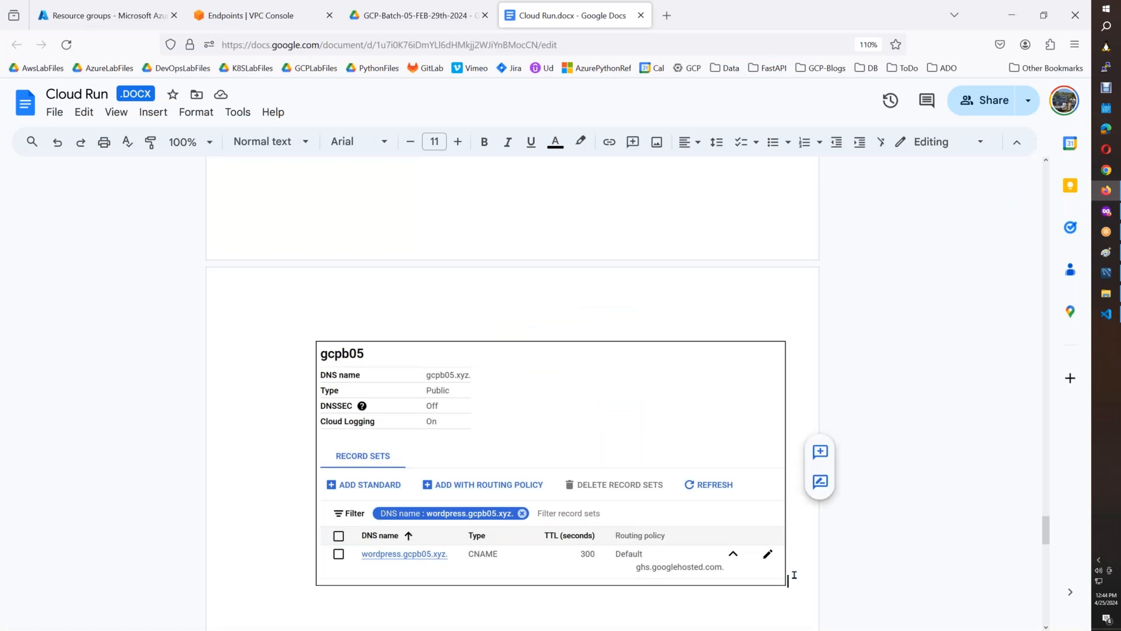
key(Return)
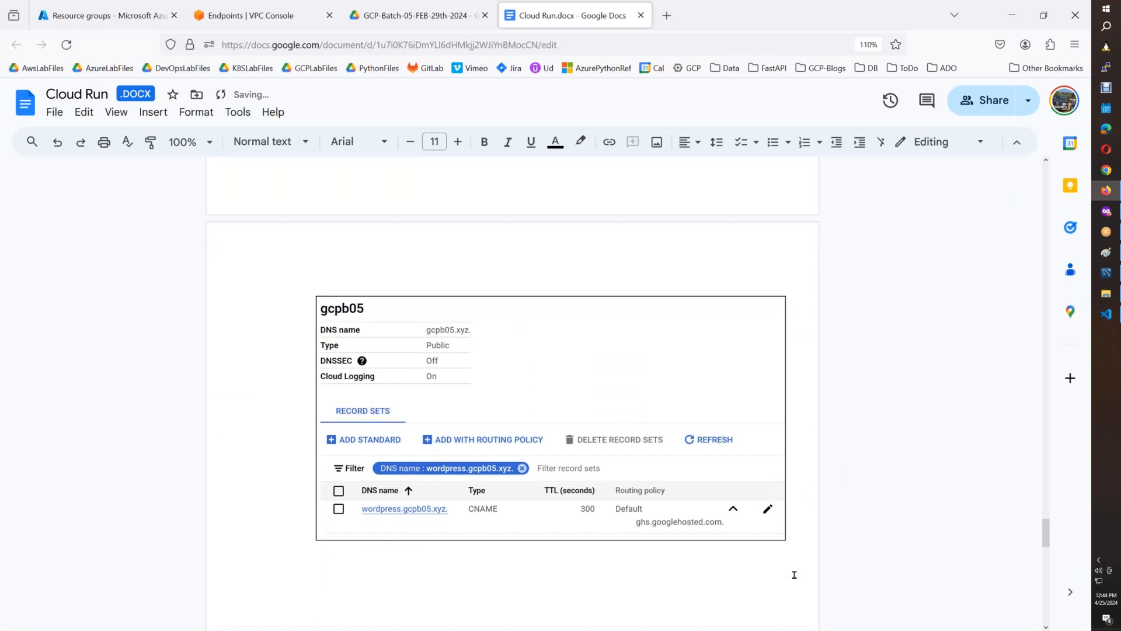
key(ctrl+v)
click(535, 219)
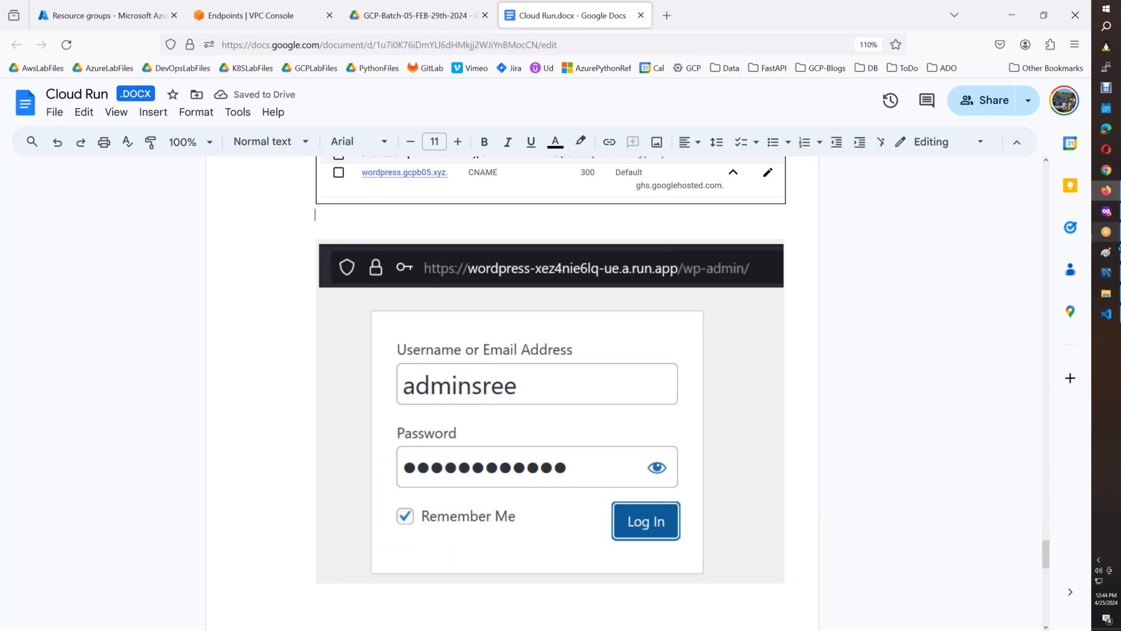
Reload the Cloud Run domain mappings page to check the wordpress.gcpb05.xyz mapping, and return to the WordPress dashboard.
click(1106, 212)
click(397, 4)
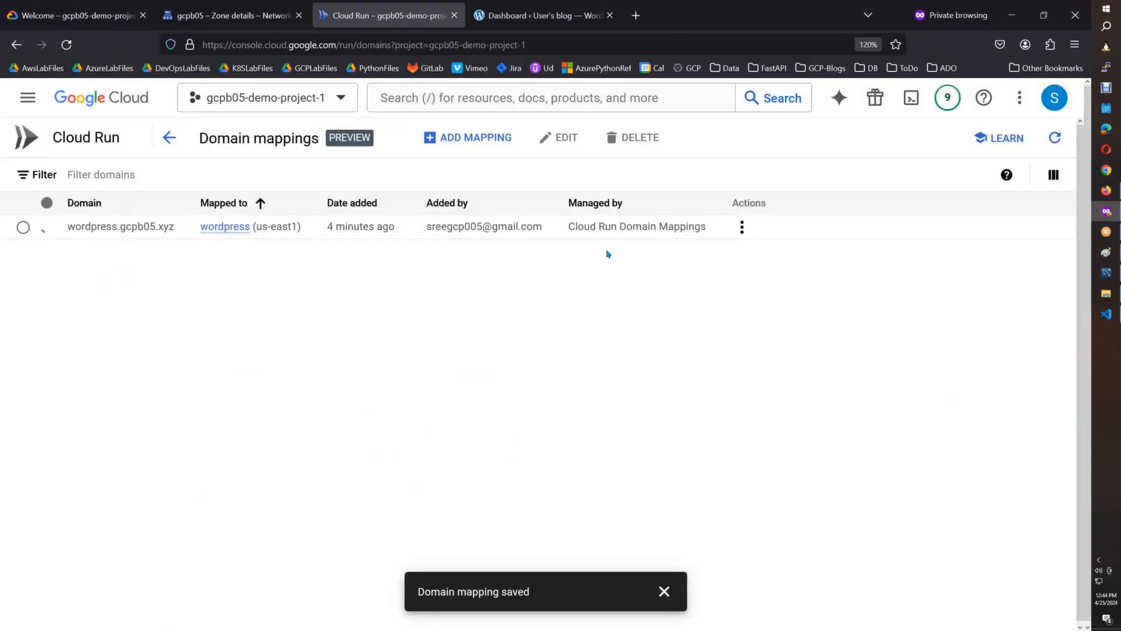
click(71, 50)
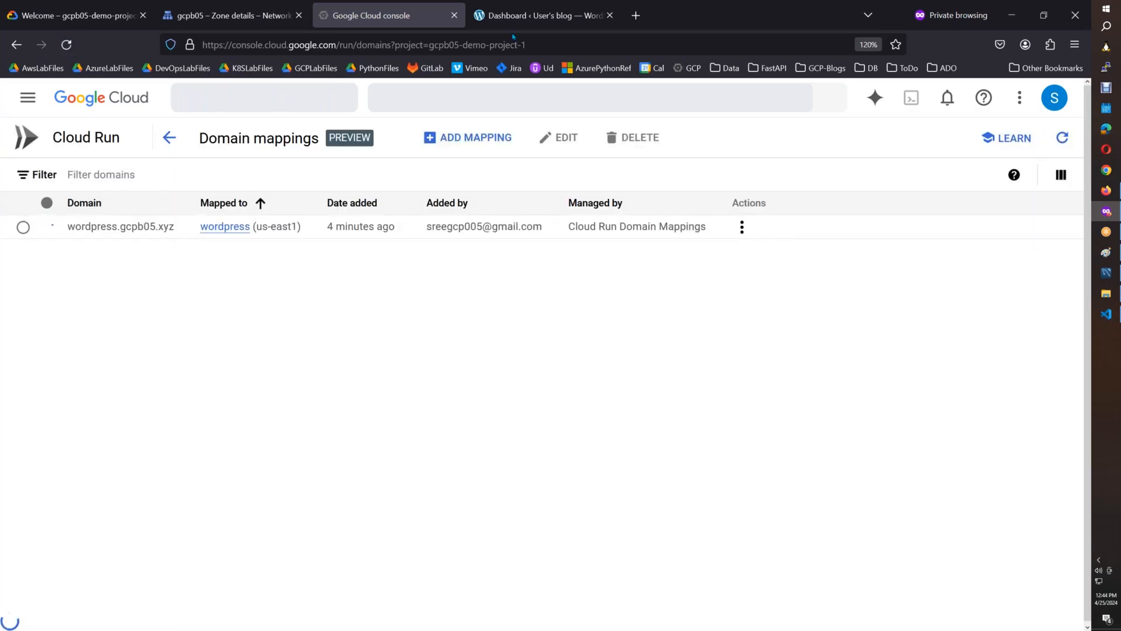
key(ctrl+Tab)
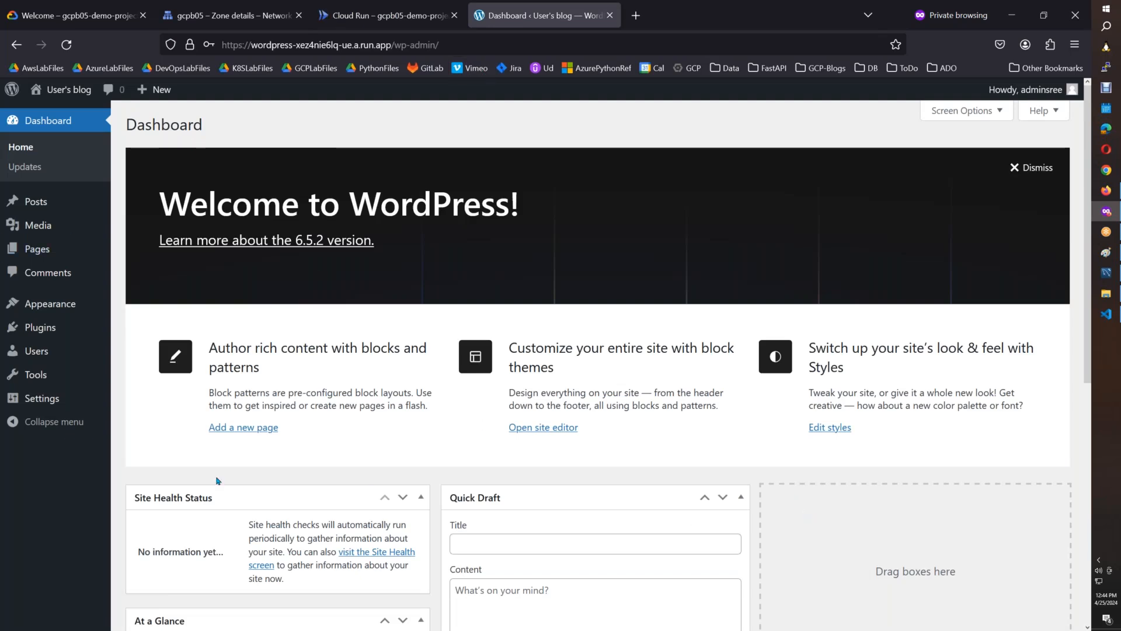
click(1106, 252)
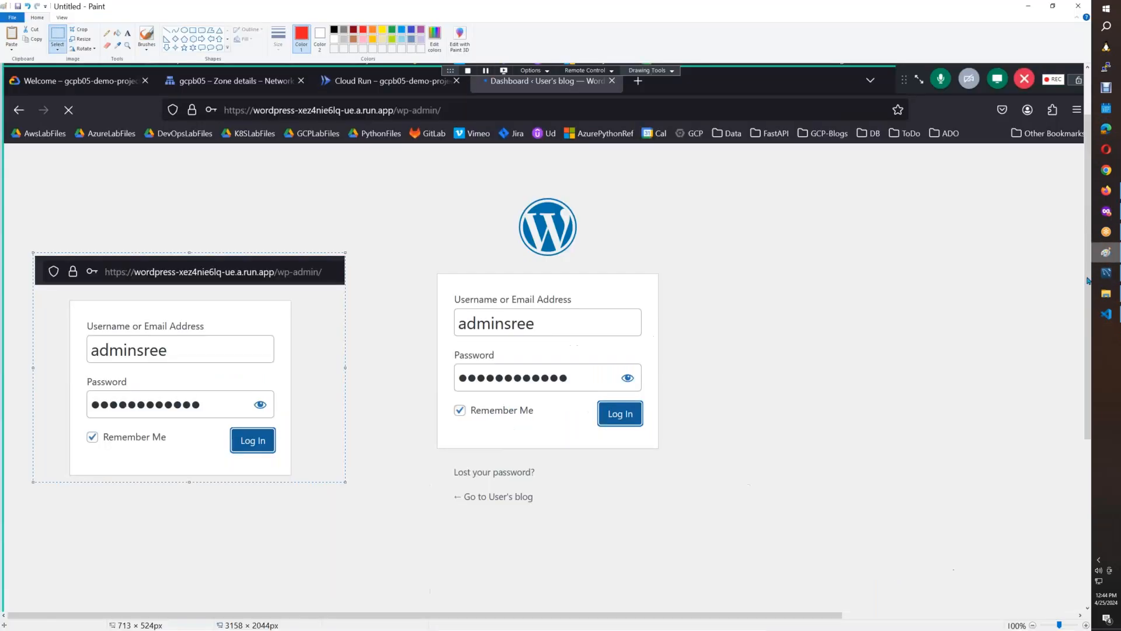
key(ctrl+v)
click(58, 36)
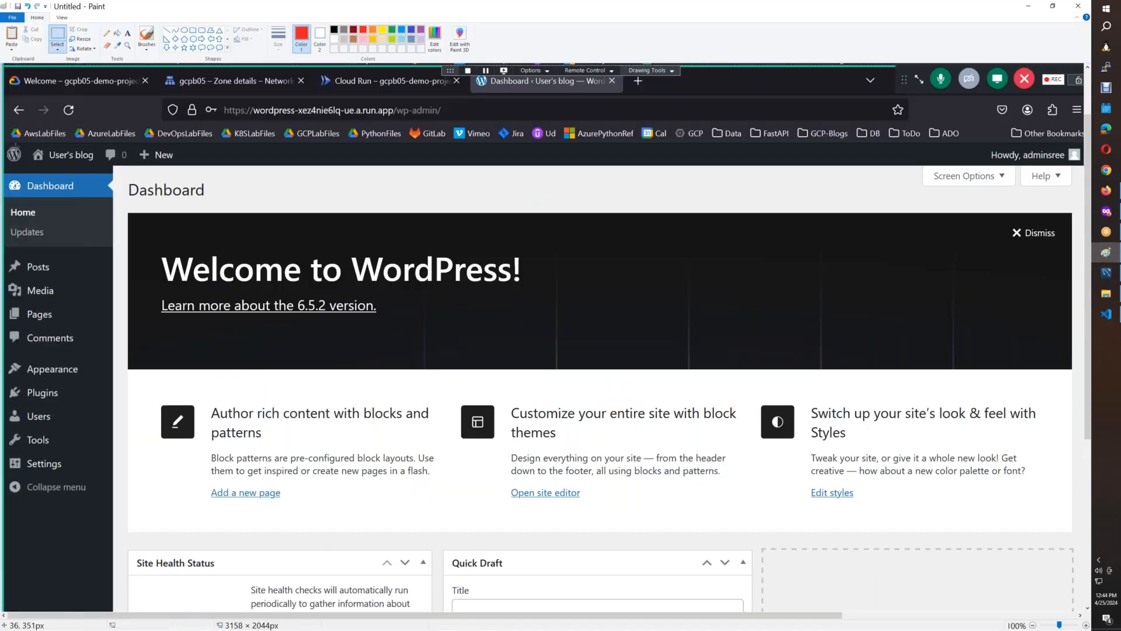
mouse_move(7, 143)
mouse_down()
mouse_move(75, 320)
mouse_move(520, 234)
mouse_move(1014, 354)
mouse_up()
Dismiss the WordPress welcome panel, paste a fresh dashboard screenshot into a new Paint canvas, and select an area of about 1712 × 595 px.
click(1106, 212)
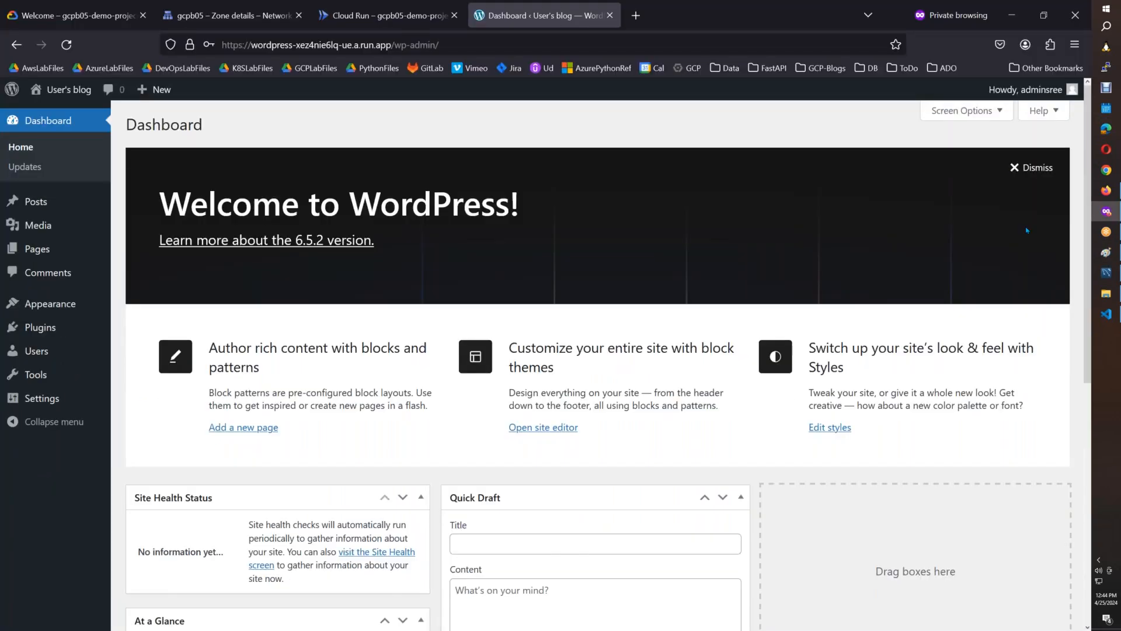
click(1031, 167)
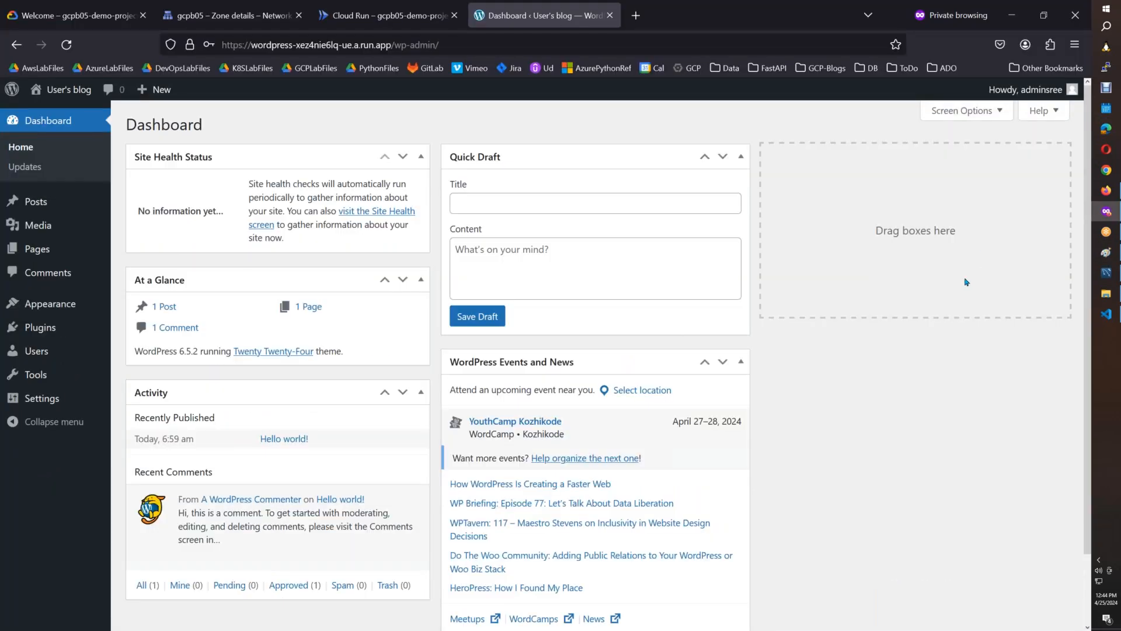
click(1106, 252)
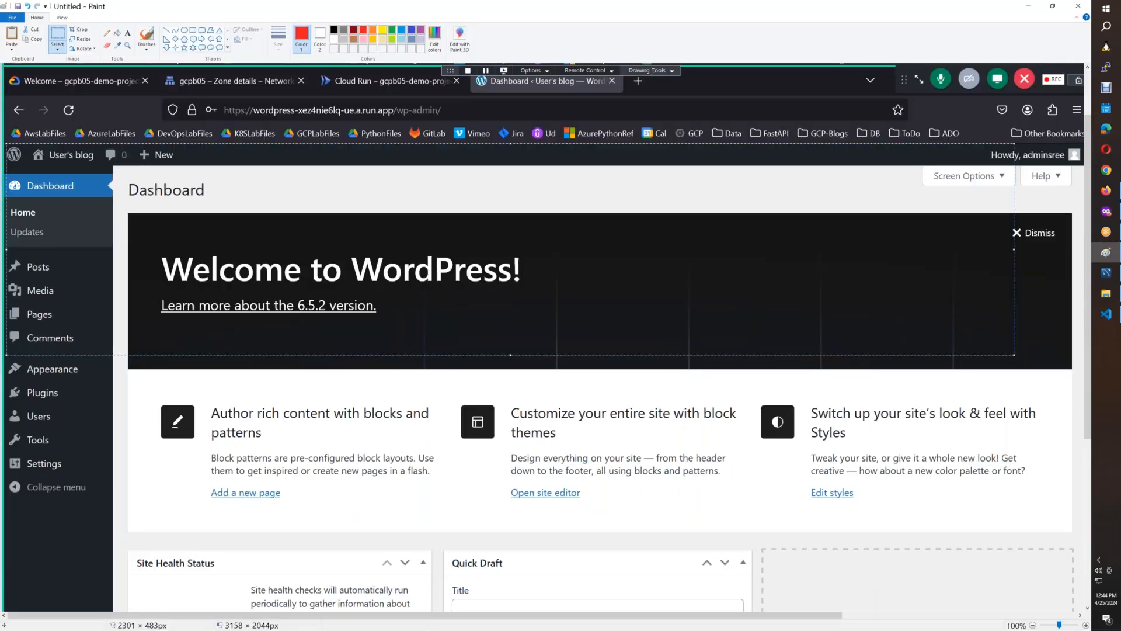
key(ctrl+n)
key(n)
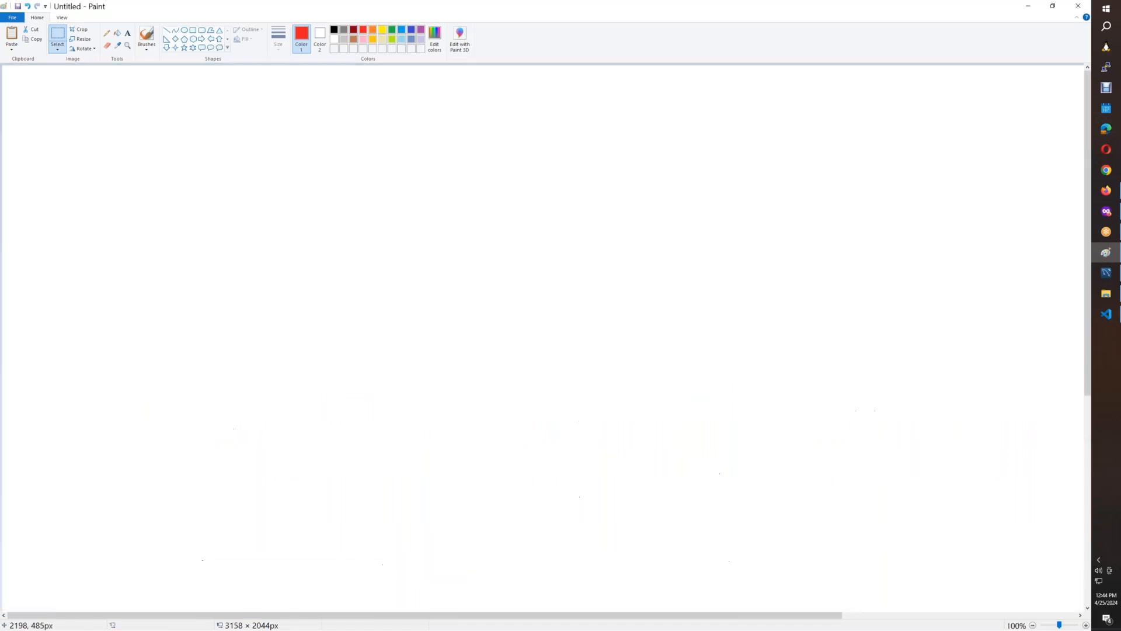
key(ctrl+v)
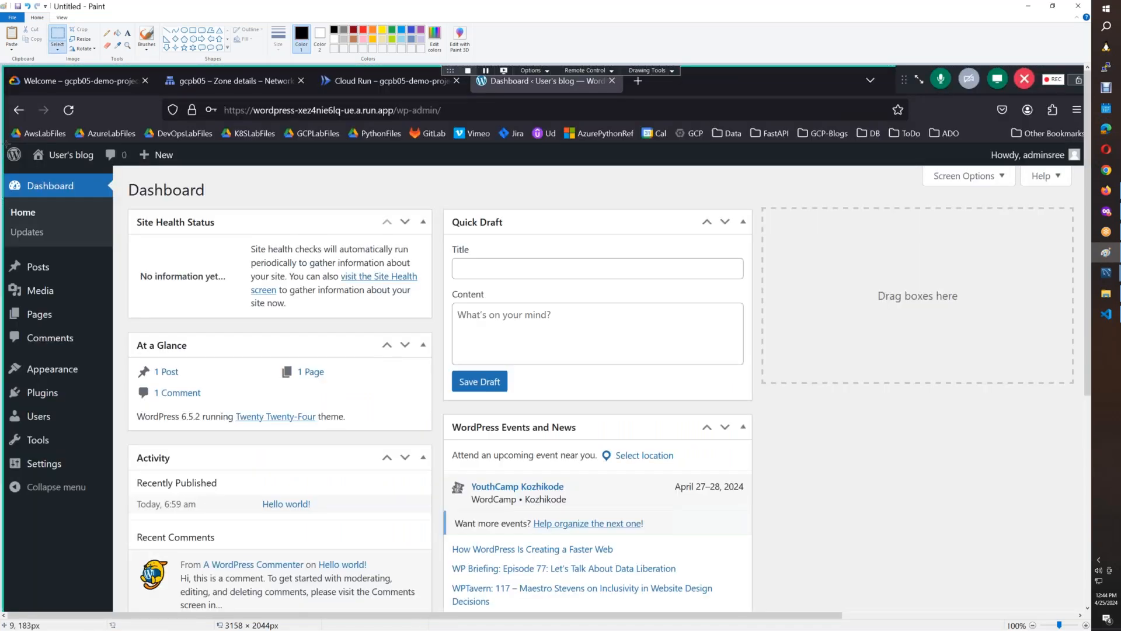
mouse_move(6, 143)
mouse_down()
mouse_move(323, 419)
mouse_move(755, 403)
mouse_up()
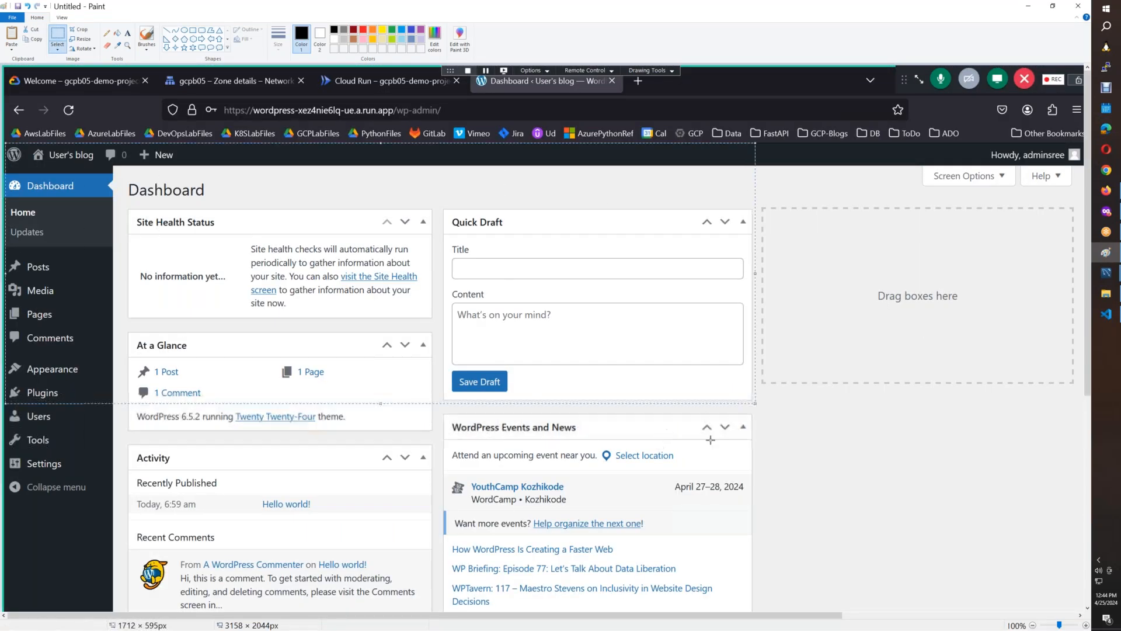
Switch to Cloud Run.docx and paste the WordPress dashboard image on a new line below the wp-admin login image.
click(1106, 211)
click(1106, 192)
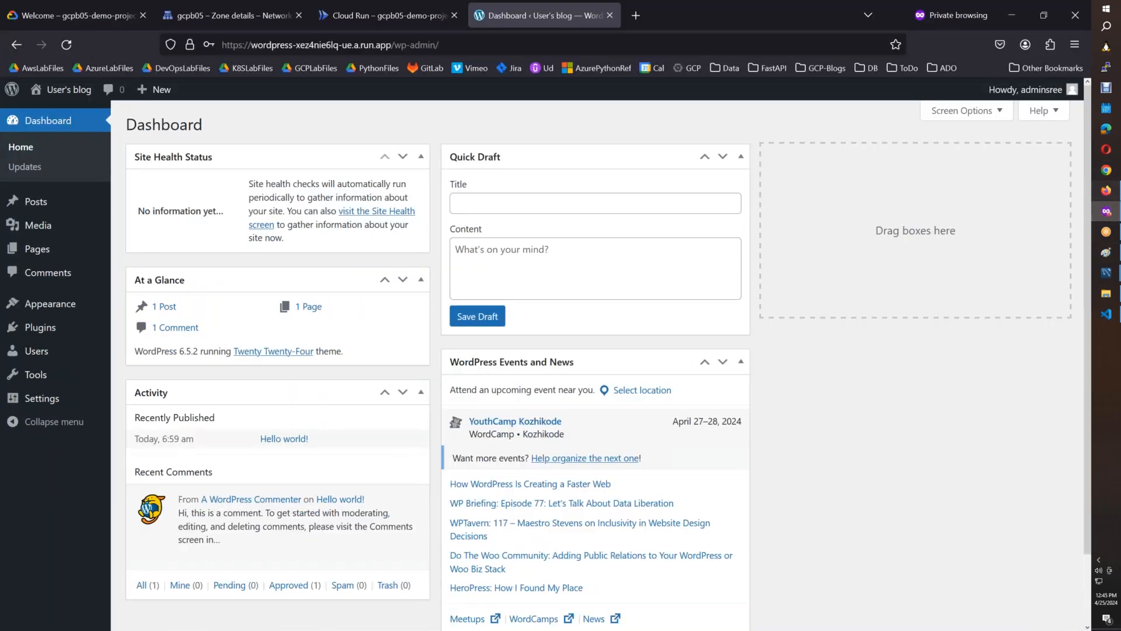
click(781, 573)
drag(784, 581, 661, 461)
click(710, 473)
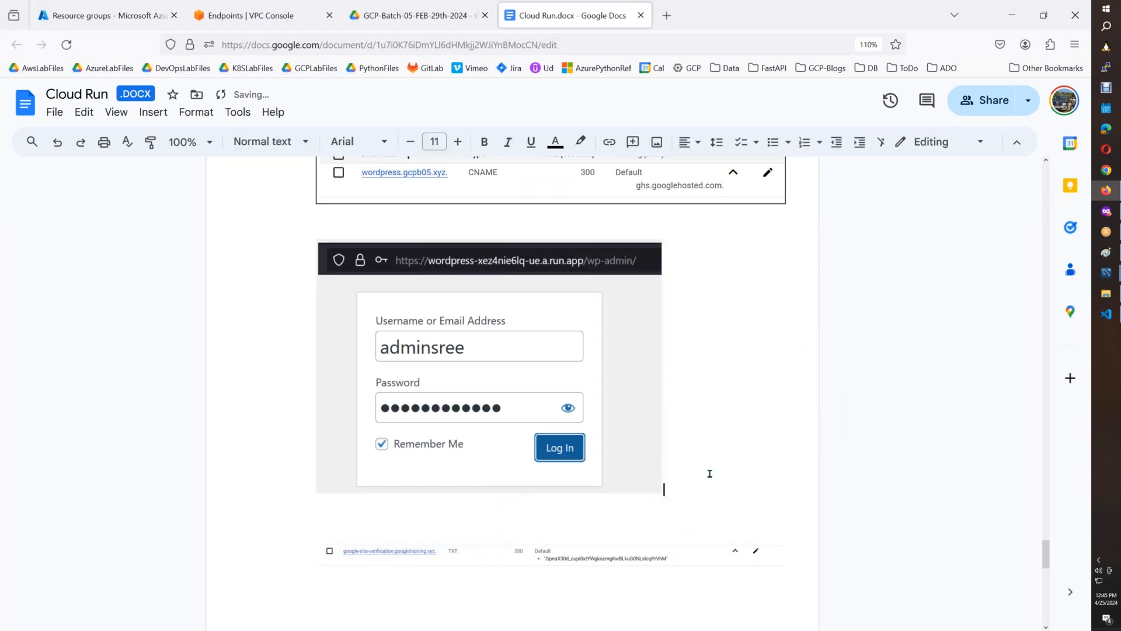
key(Return)
key(ctrl+End)
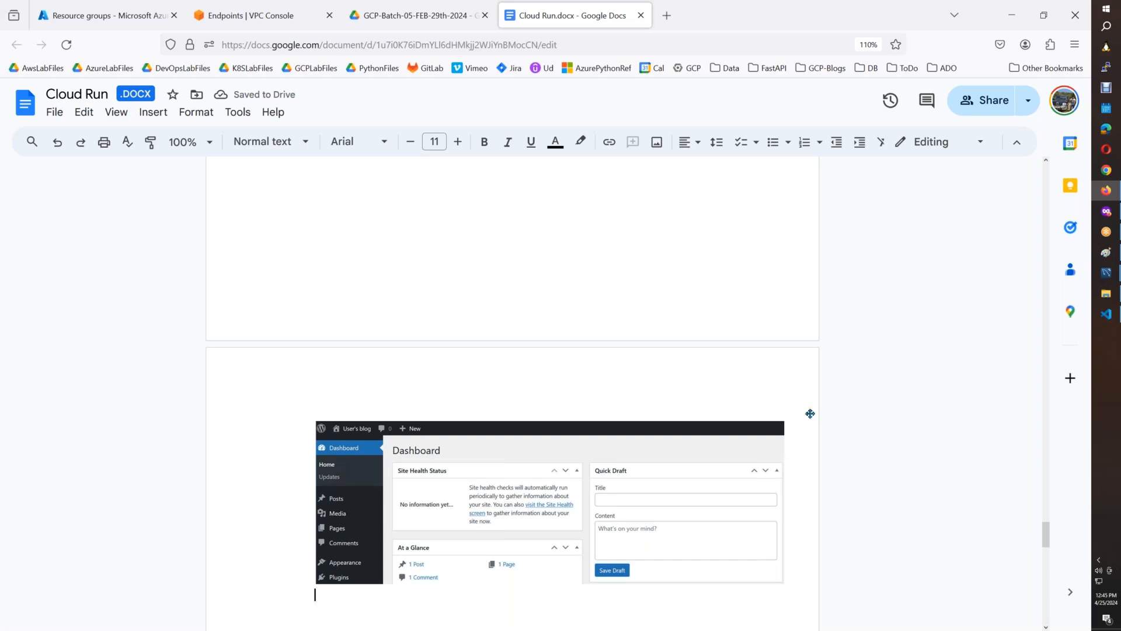
Return to the Cloud Run domain mappings page and reload it to recheck the wordpress.gcpb05.xyz mapping.
click(1106, 211)
click(385, 15)
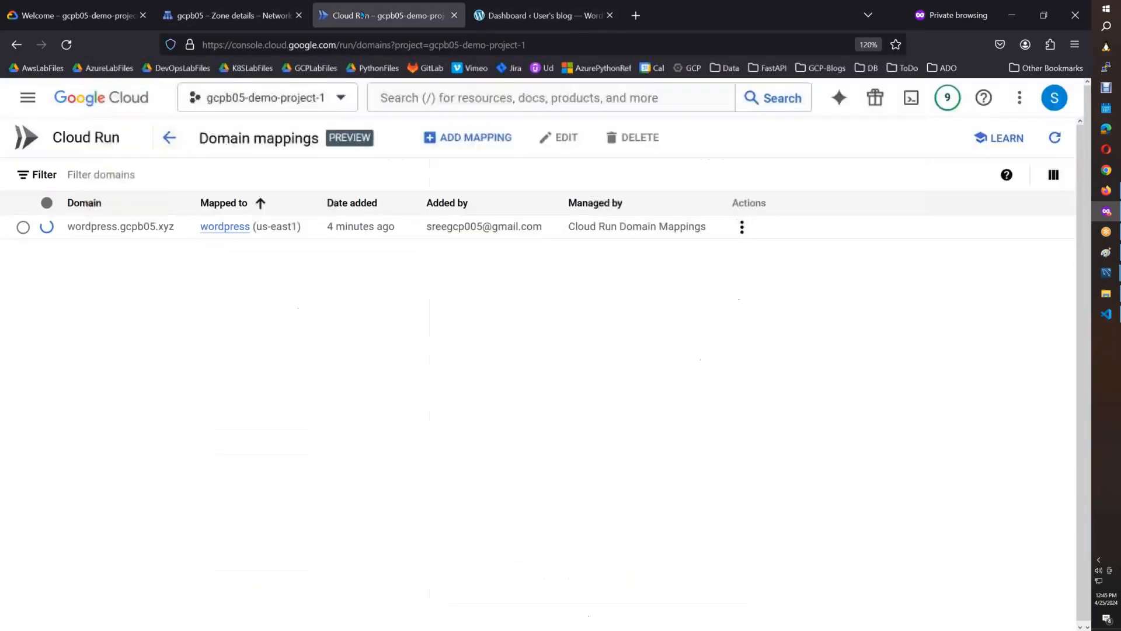
click(66, 45)
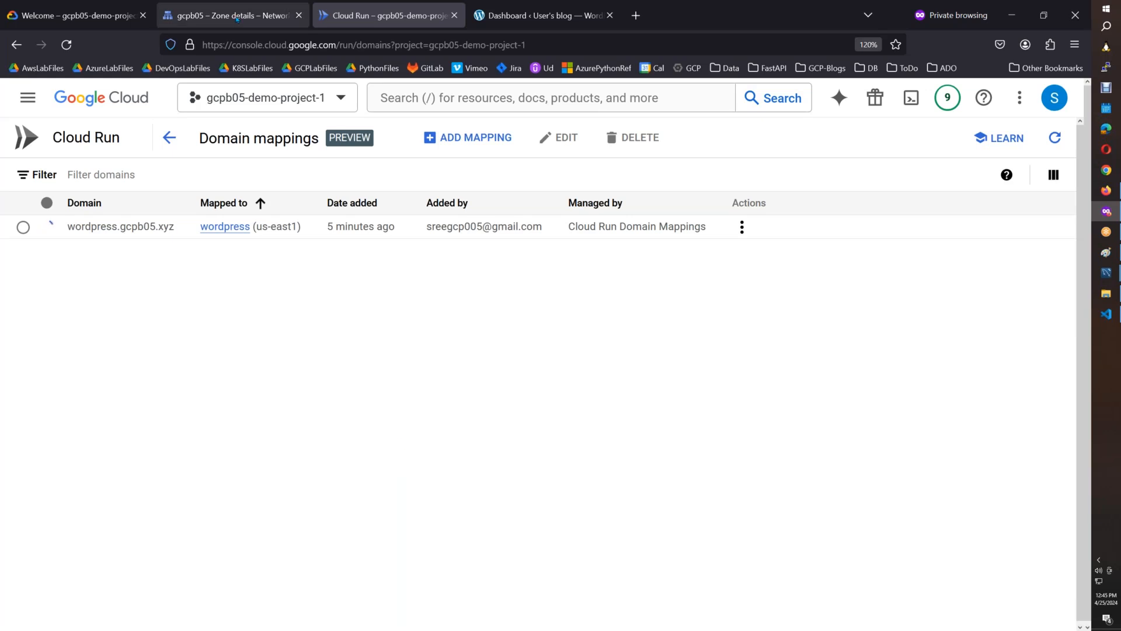
Start a new Cloud Run service using the fastapi v1 container image from the gcpb05ar Artifact Registry repository.
click(101, 142)
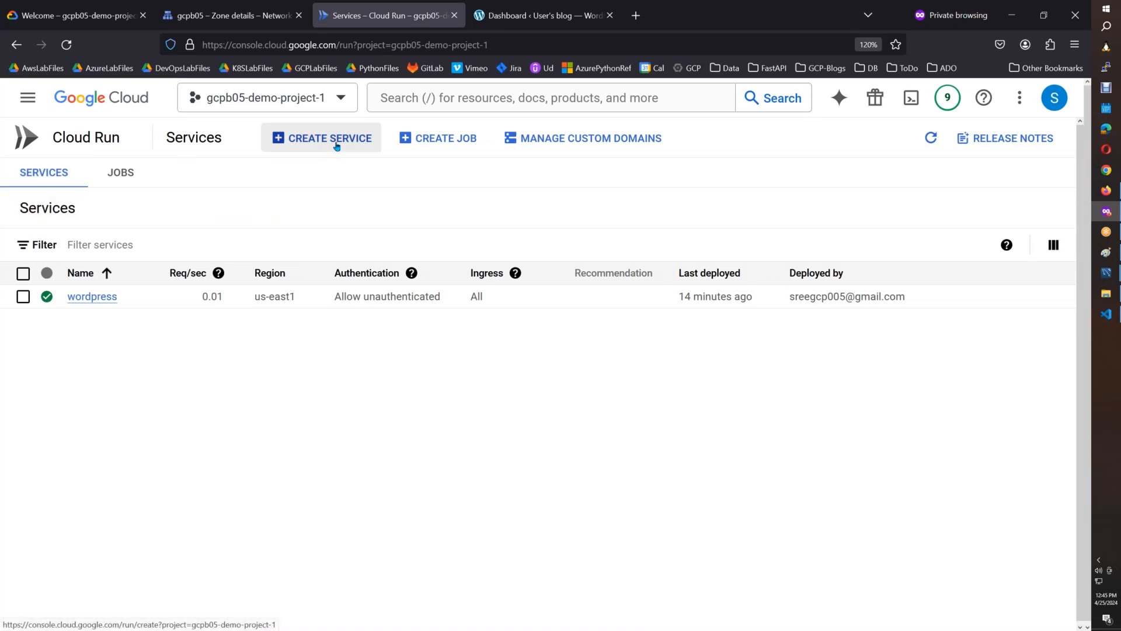
click(336, 146)
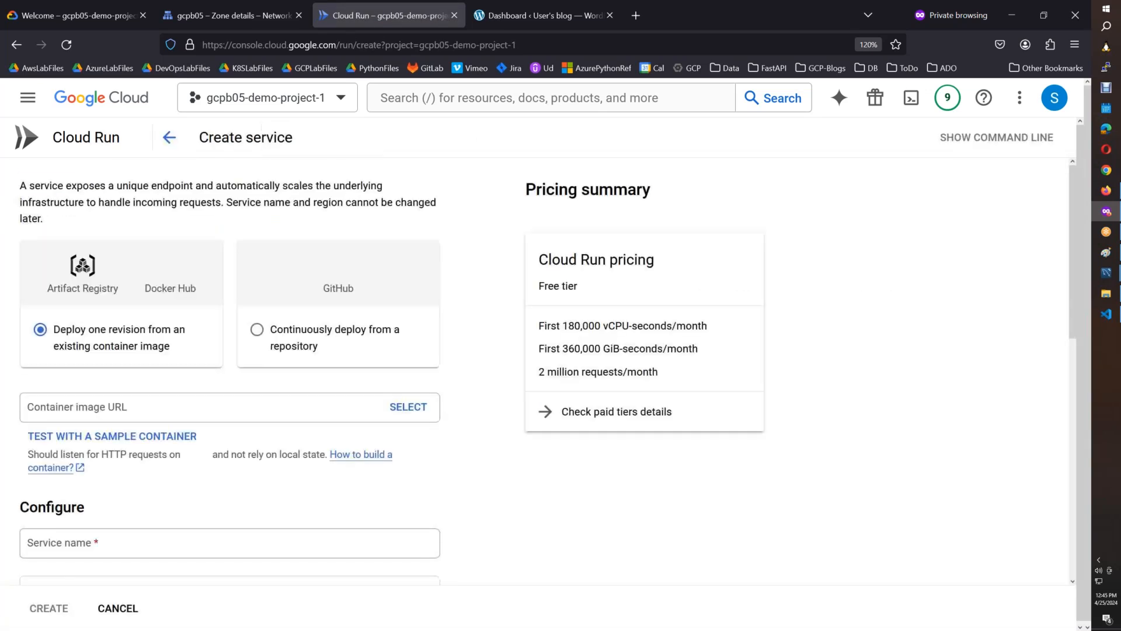
click(404, 408)
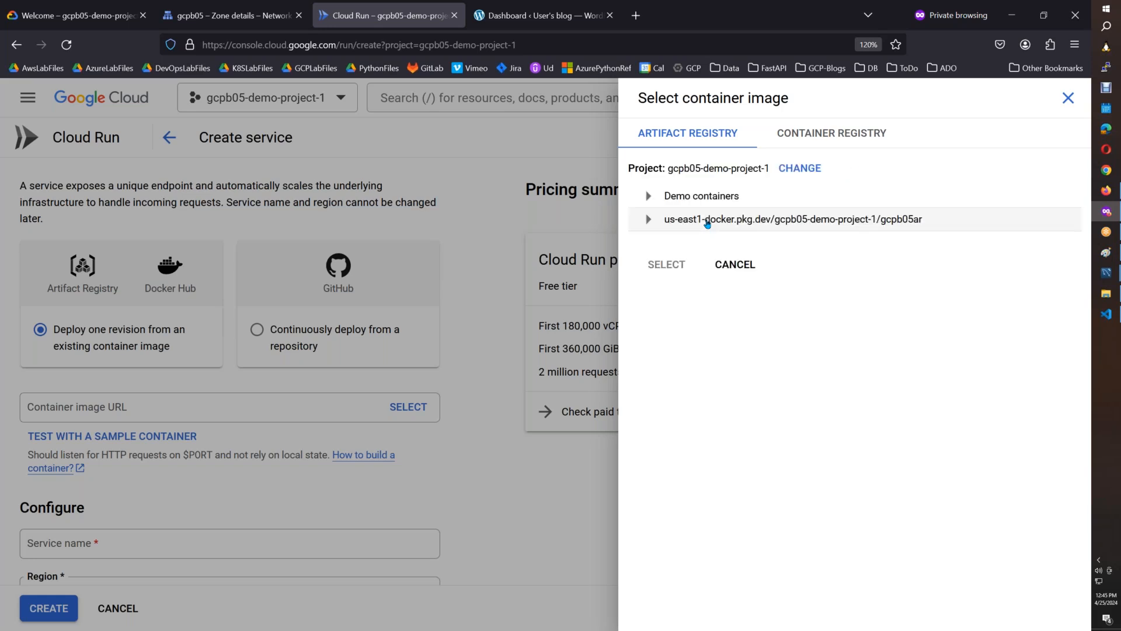
click(648, 219)
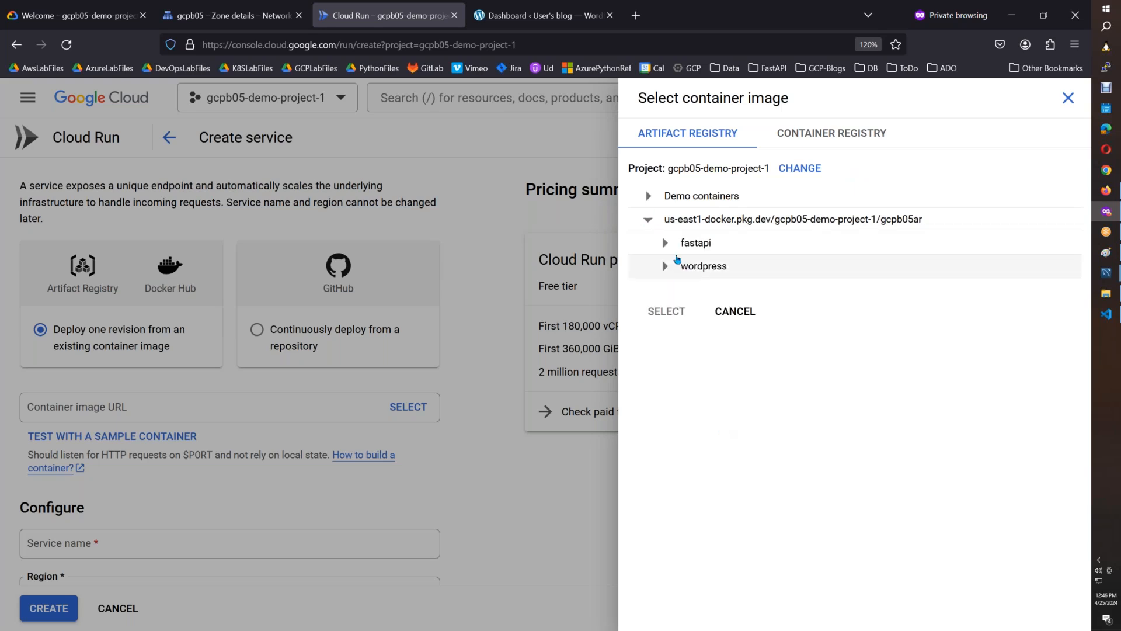
click(665, 242)
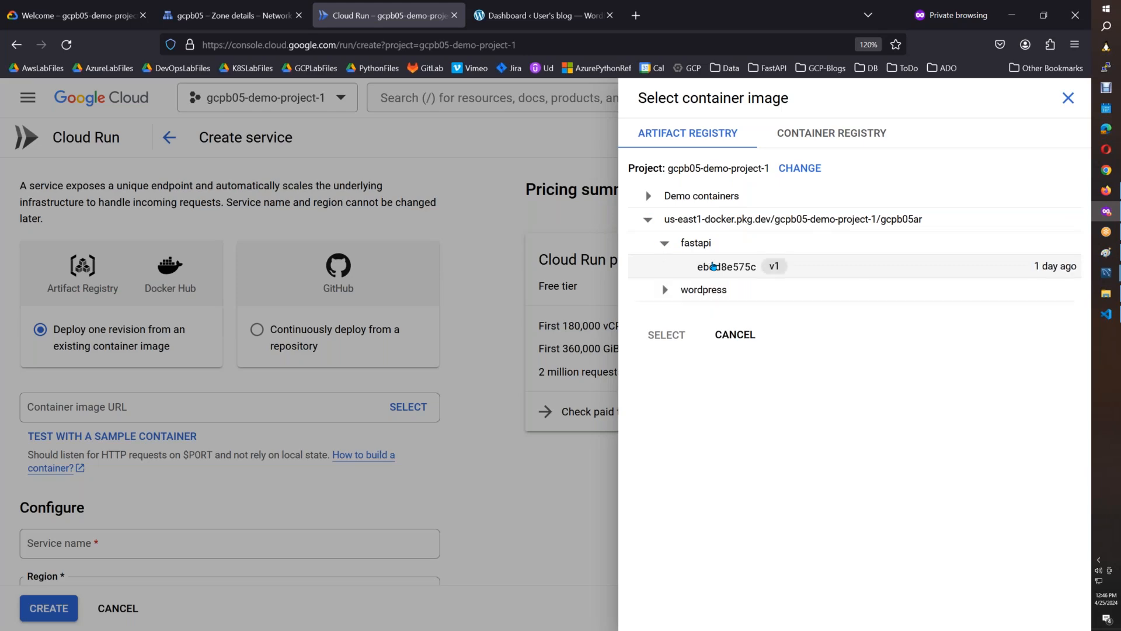
click(713, 266)
click(675, 331)
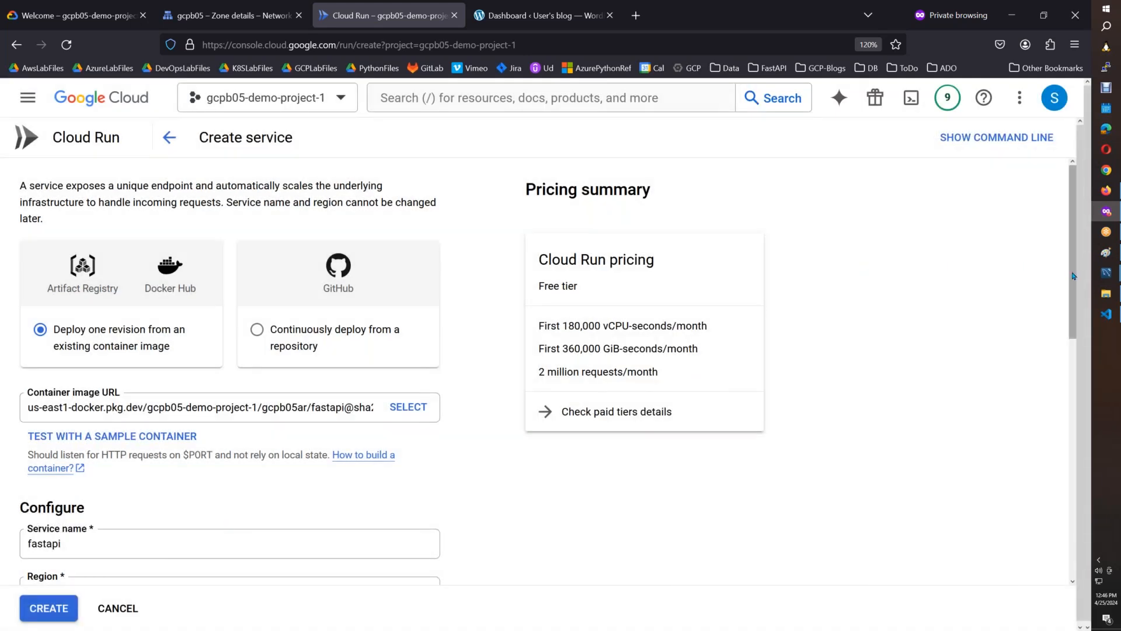
Set the fastapi service's region to us-east1 (South Carolina) and its minimum number of instances to 1.
scroll(1065, 314, down, 1)
scroll(1065, 314, down, 4)
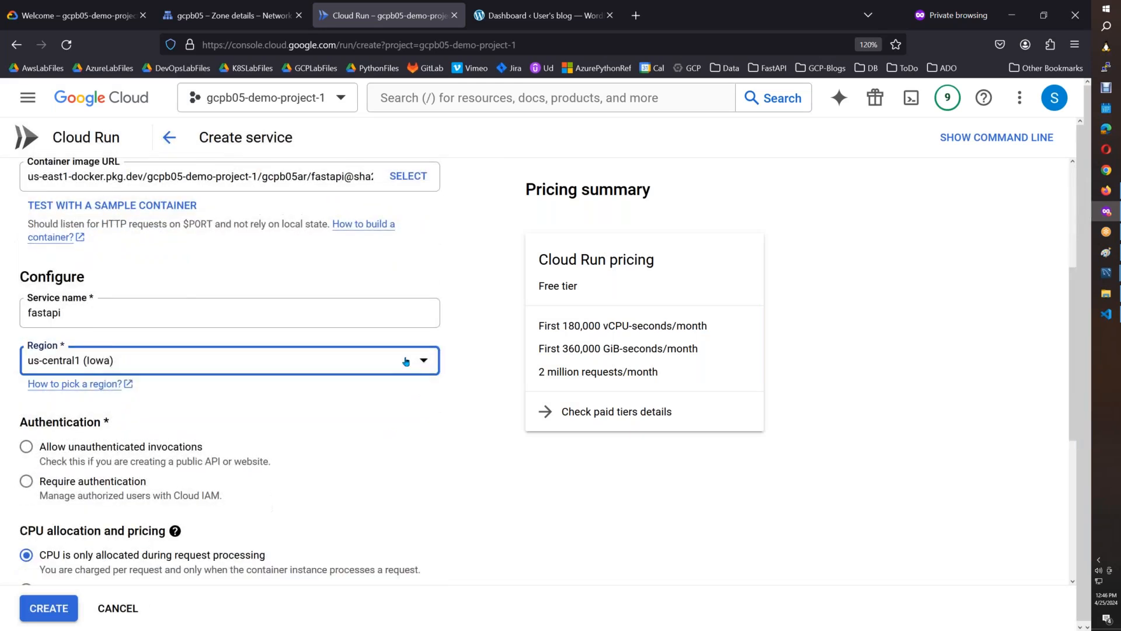
click(408, 359)
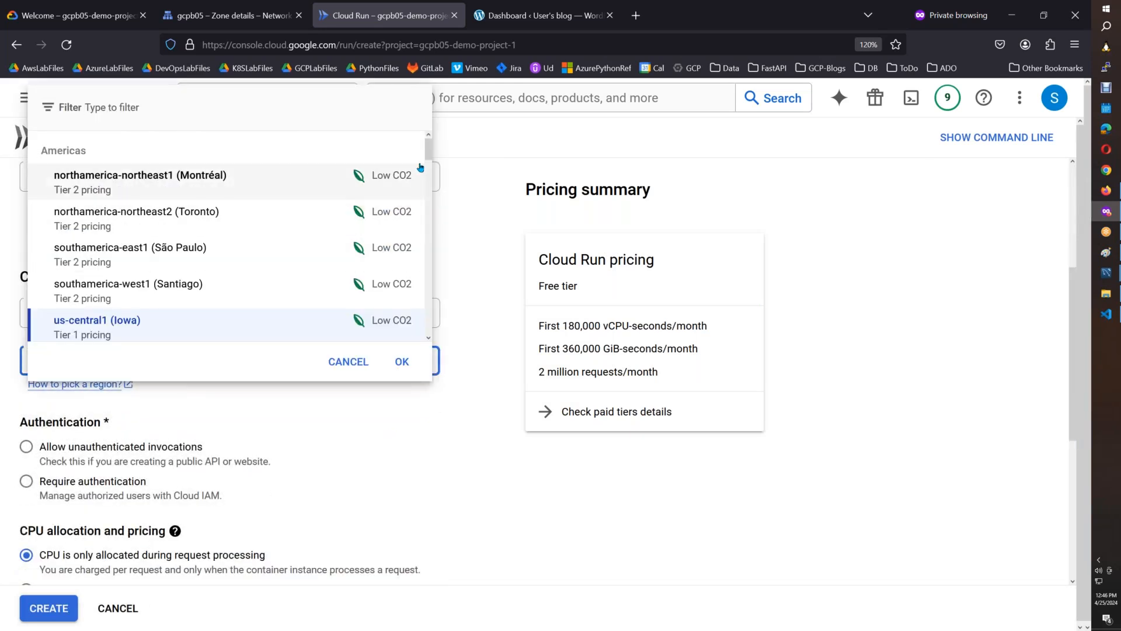
drag(428, 156, 429, 170)
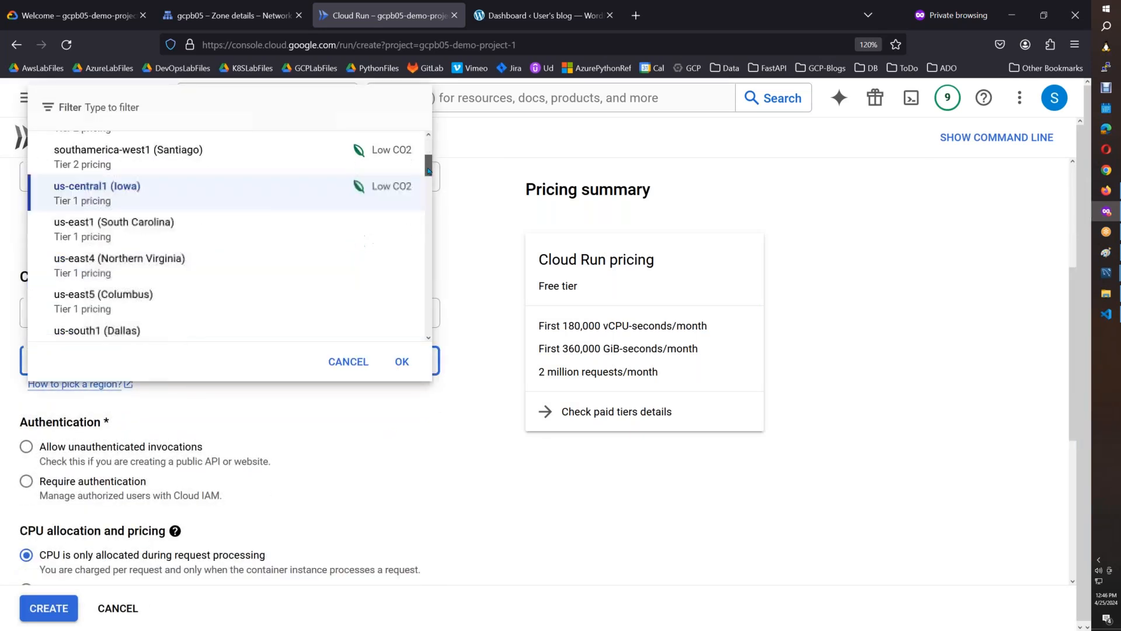
click(124, 232)
drag(1072, 296, 1072, 432)
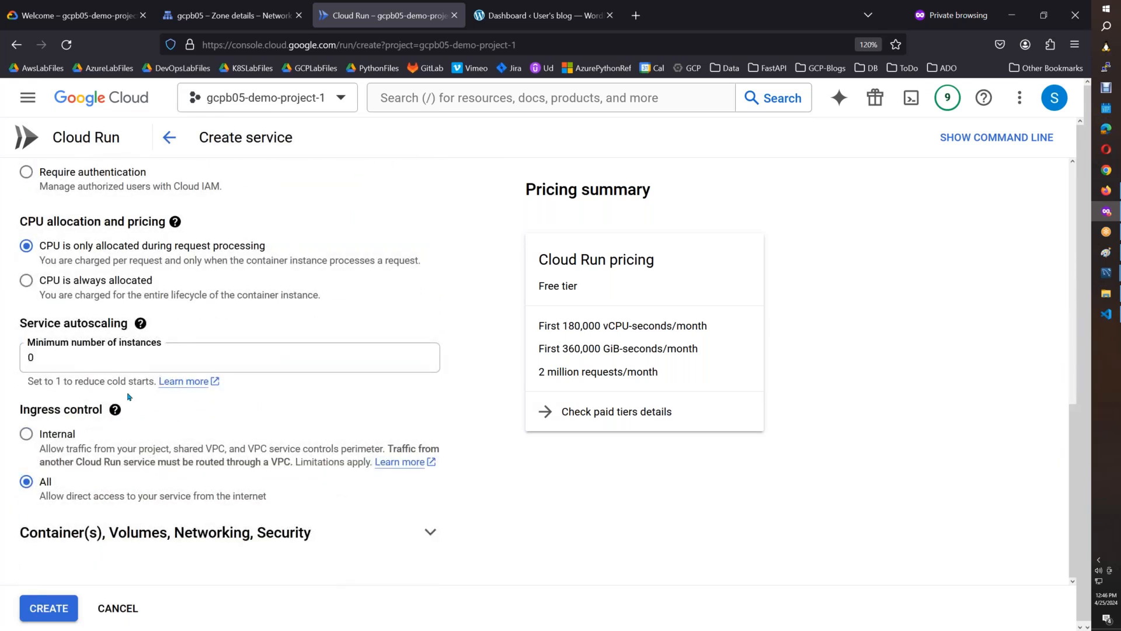
drag(45, 351, 12, 350)
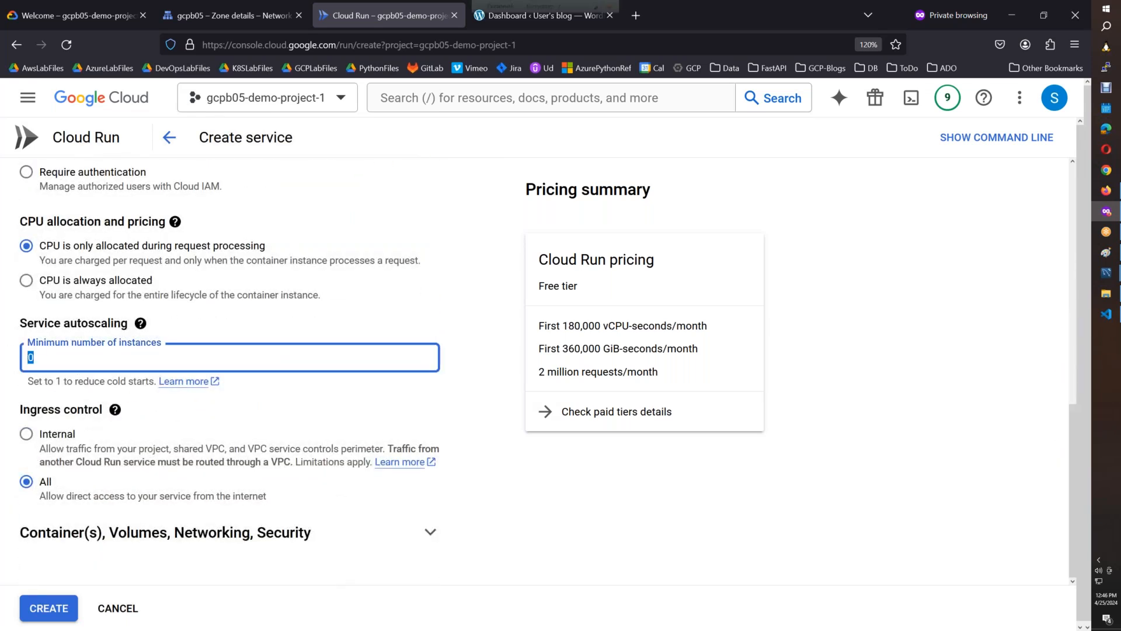
text(1)
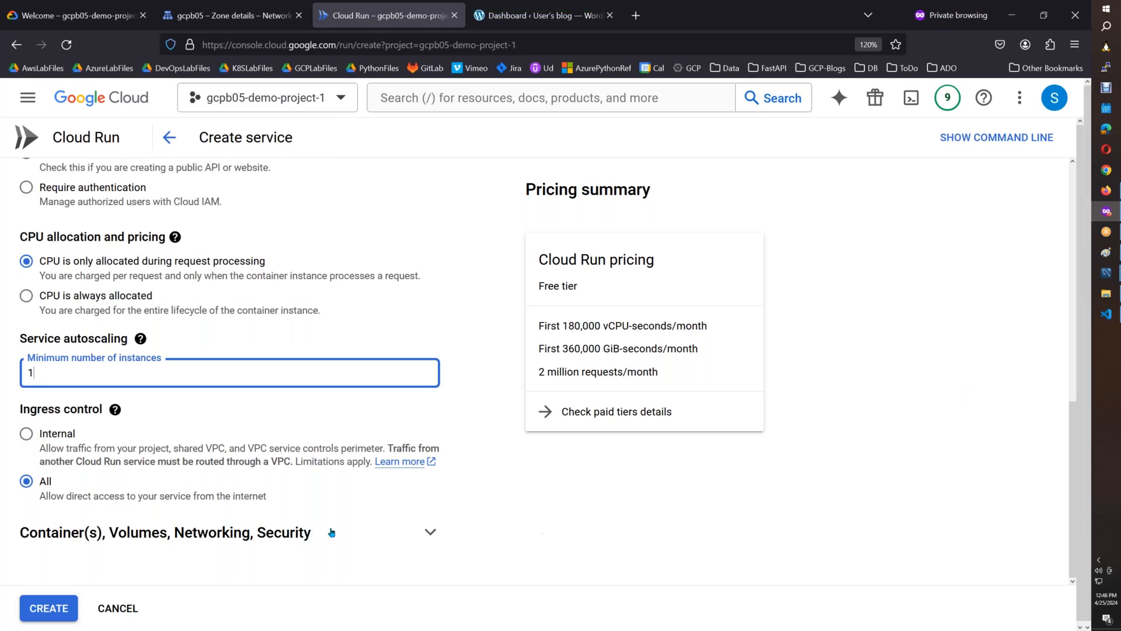
Open the container's variables and secrets settings and examine how secrets can be exposed as environment variables or mounted as volumes.
click(432, 532)
drag(1072, 283, 1068, 346)
click(260, 456)
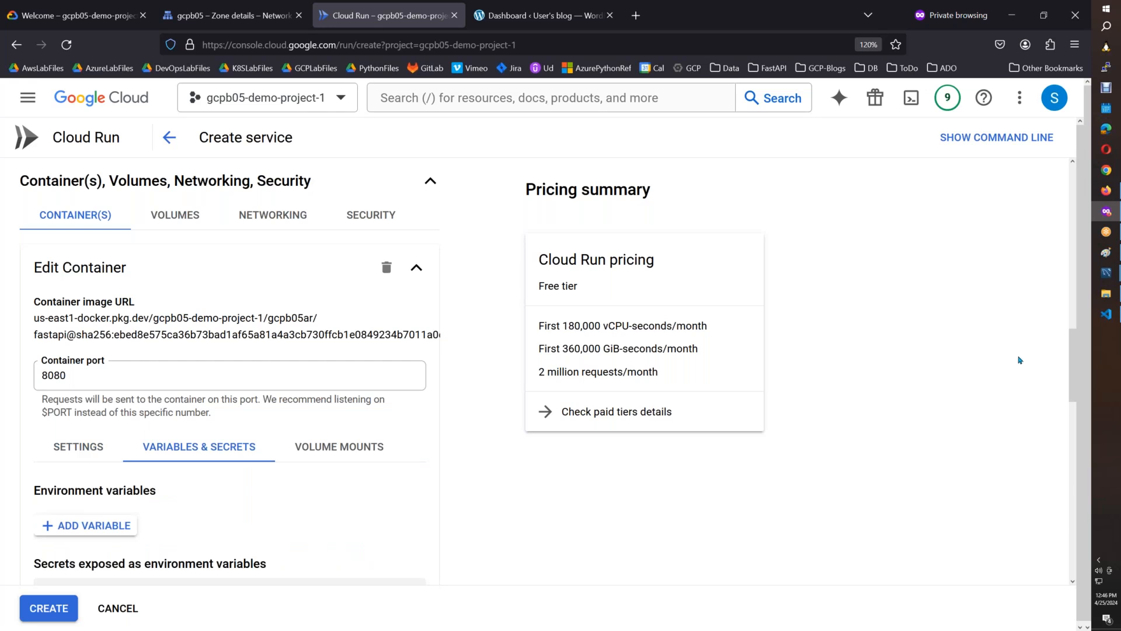
drag(1070, 374, 1070, 411)
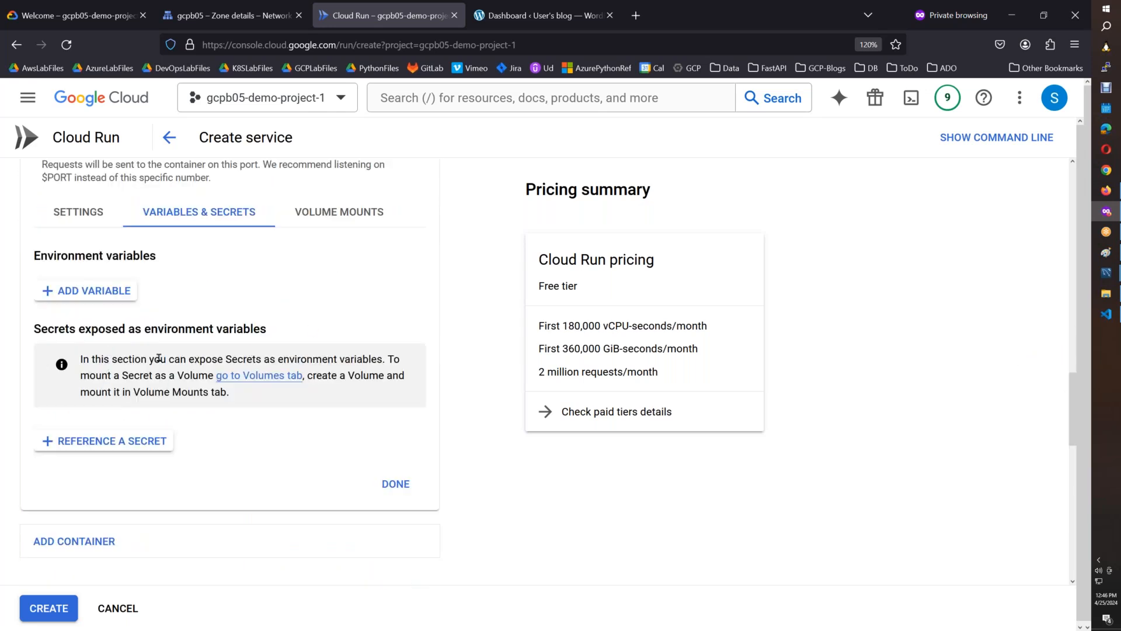
drag(128, 359, 265, 362)
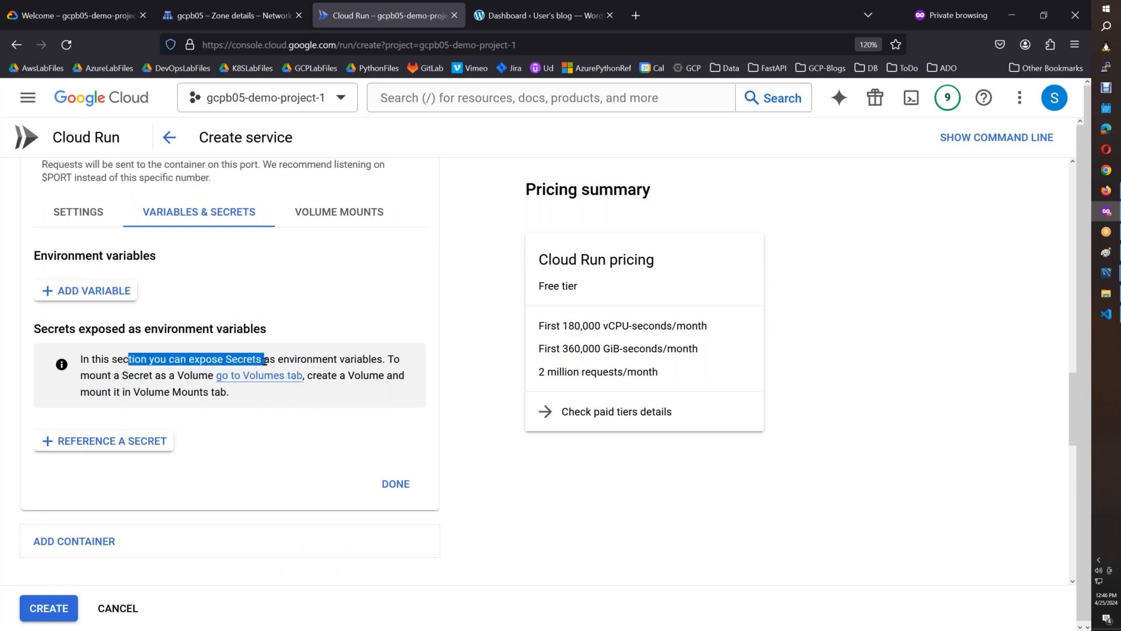
drag(135, 375, 199, 375)
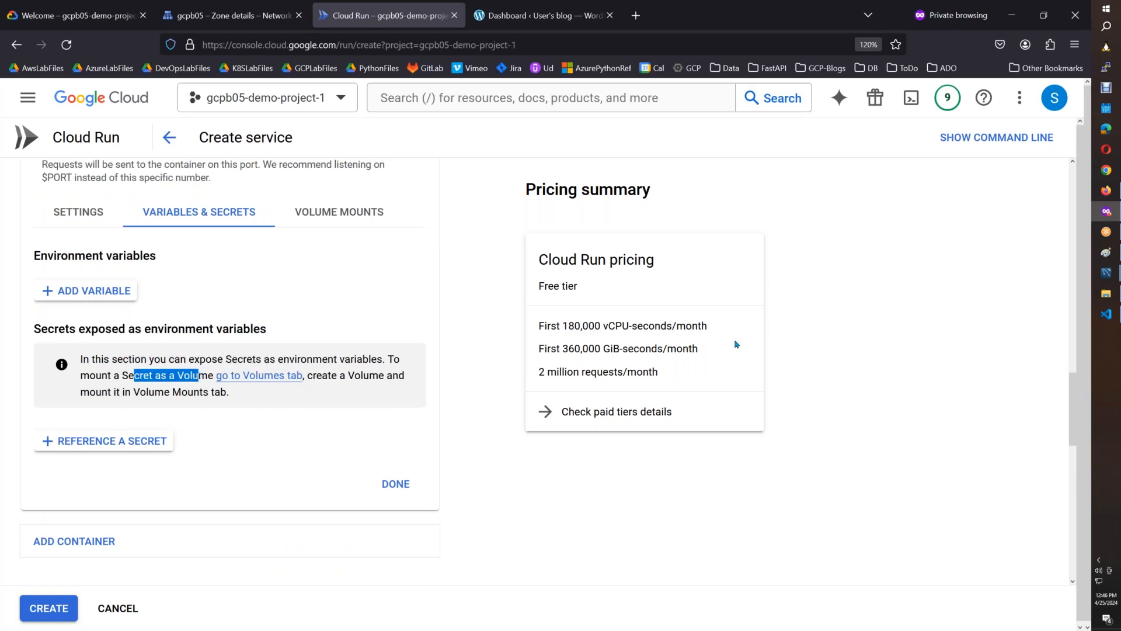
drag(35, 330, 269, 358)
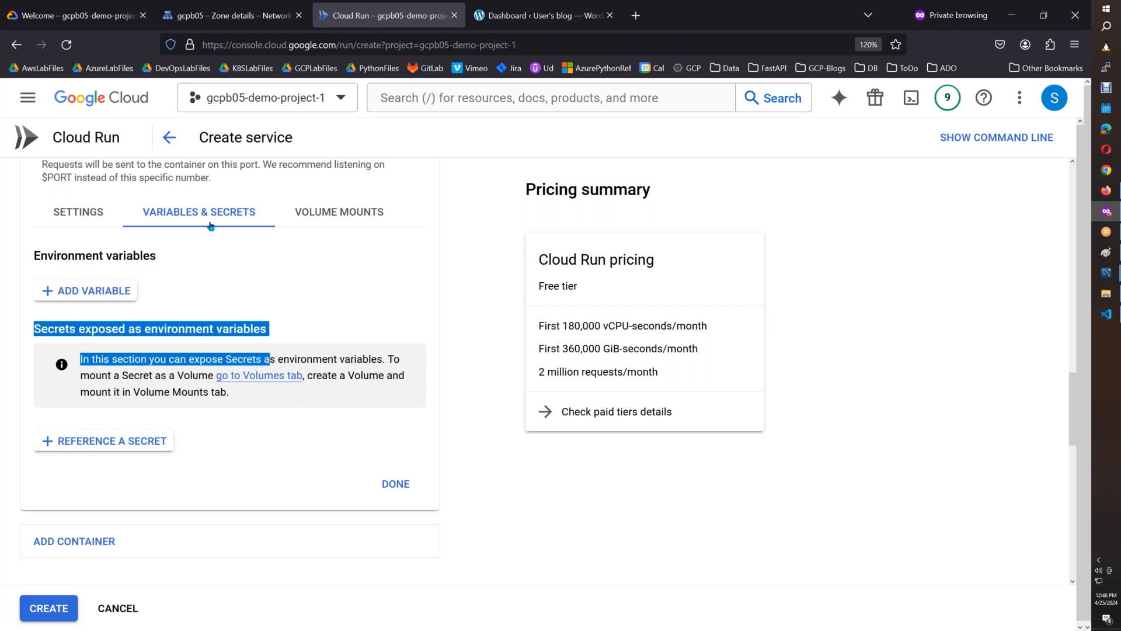
click(208, 260)
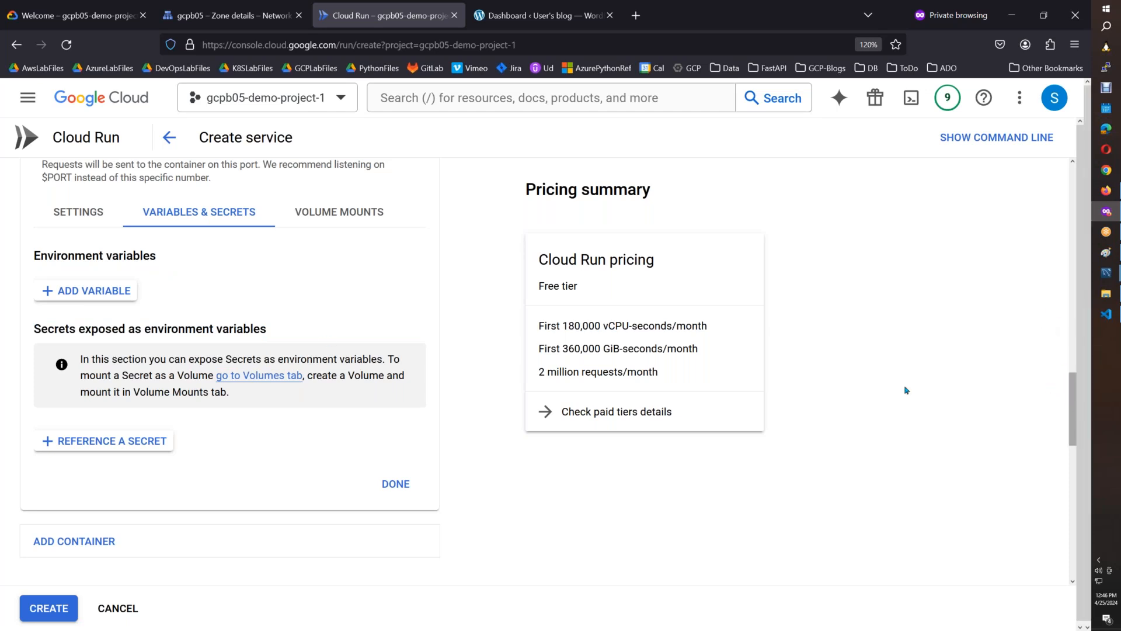
drag(216, 382, 273, 382)
click(342, 380)
drag(88, 394, 216, 394)
Go from the container's volume mounts to the service's volumes and add a new volume of type Secret.
click(361, 219)
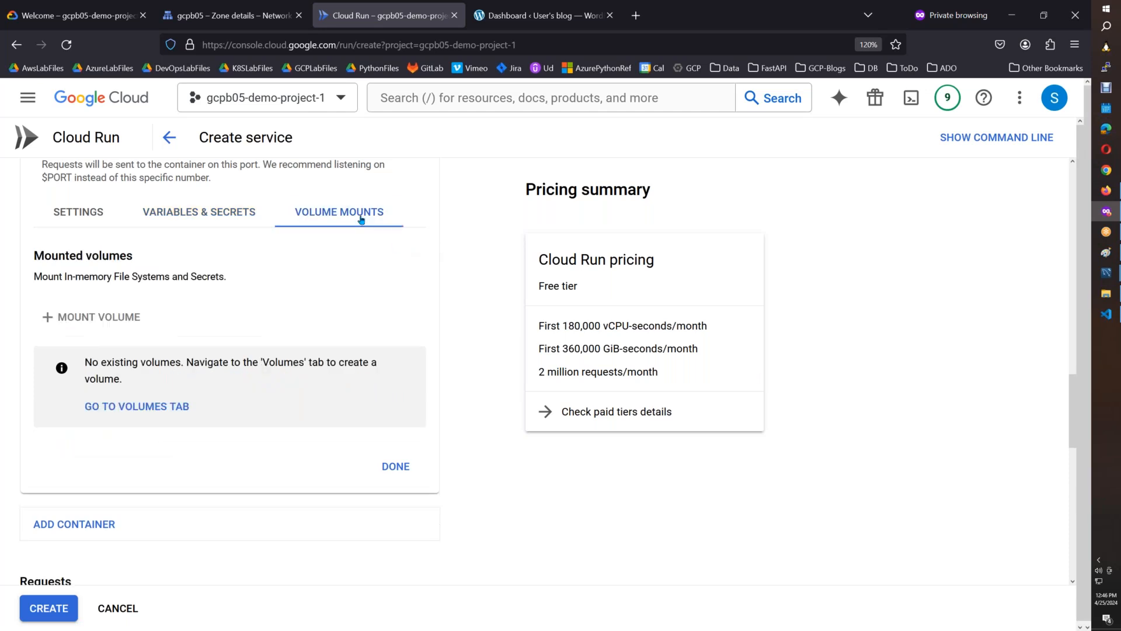
click(137, 406)
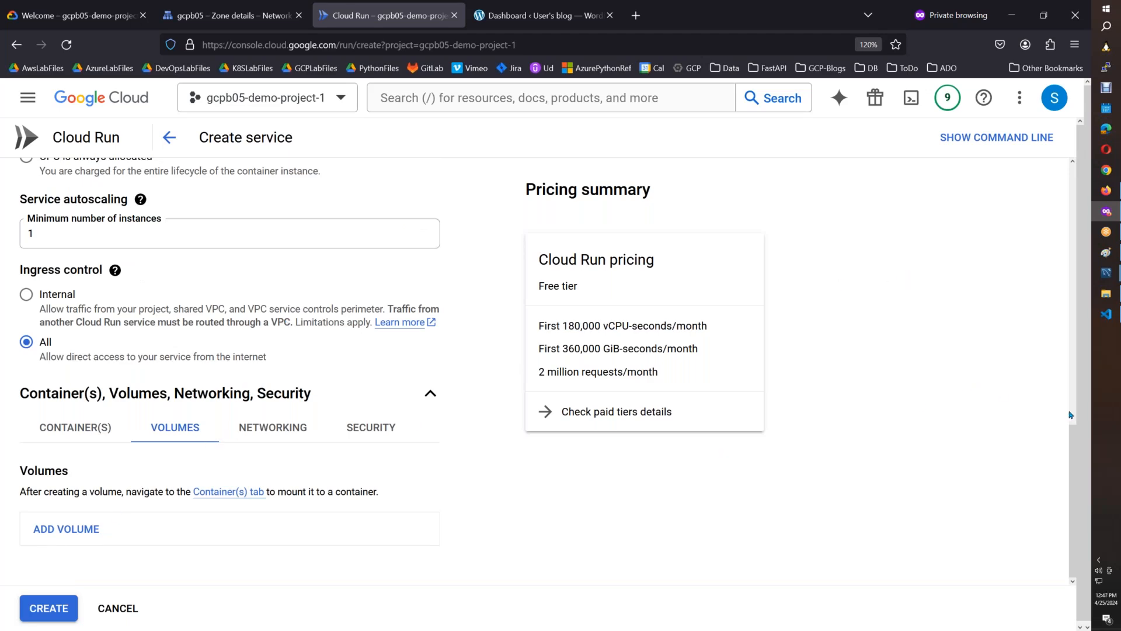
scroll(1070, 417, up, 6)
scroll(1059, 546, down, 6)
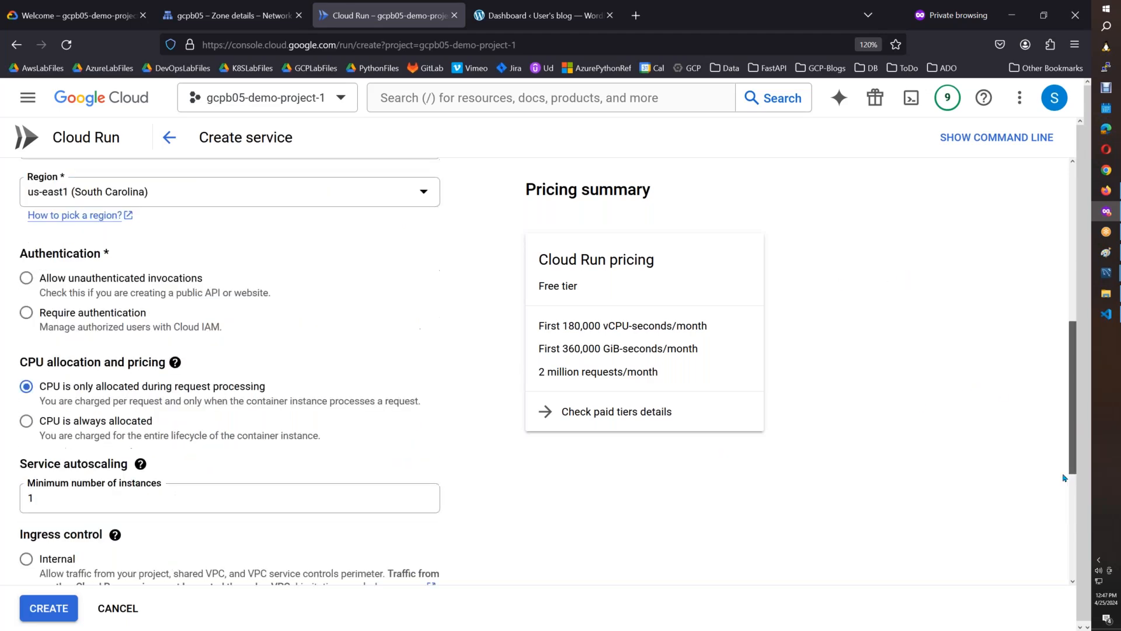
click(97, 531)
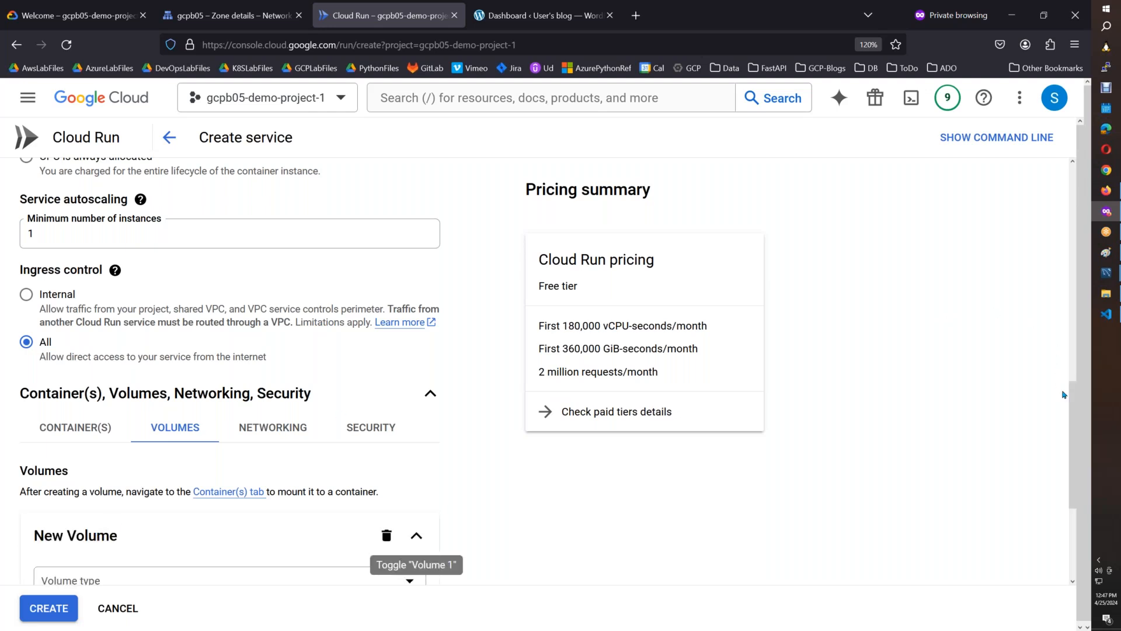
scroll(453, 390, down, 3)
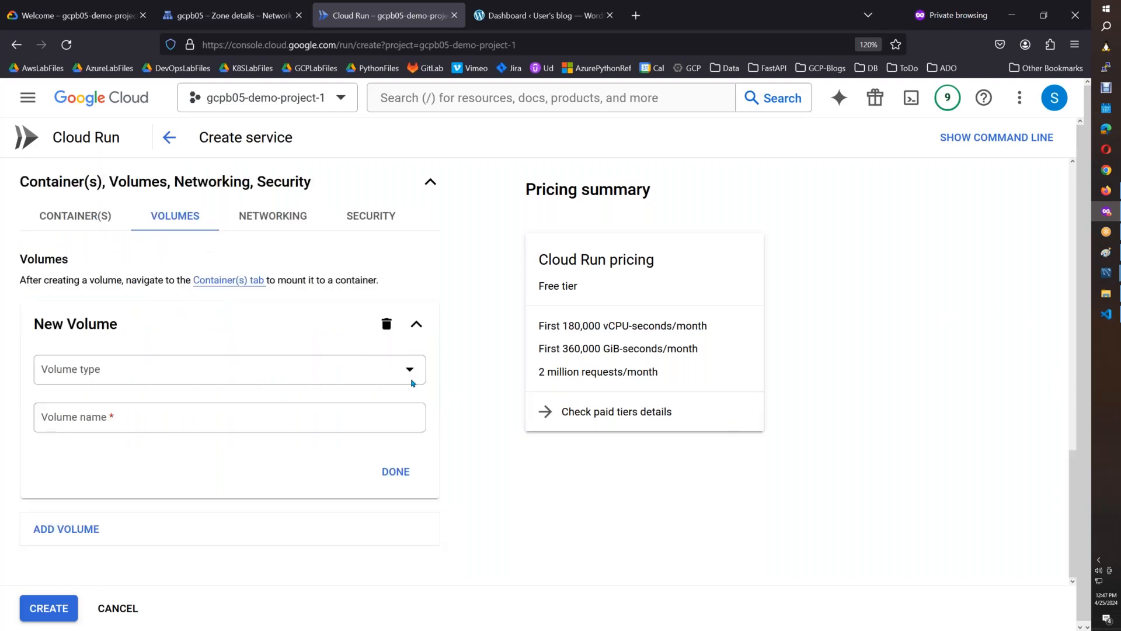
click(412, 381)
click(88, 409)
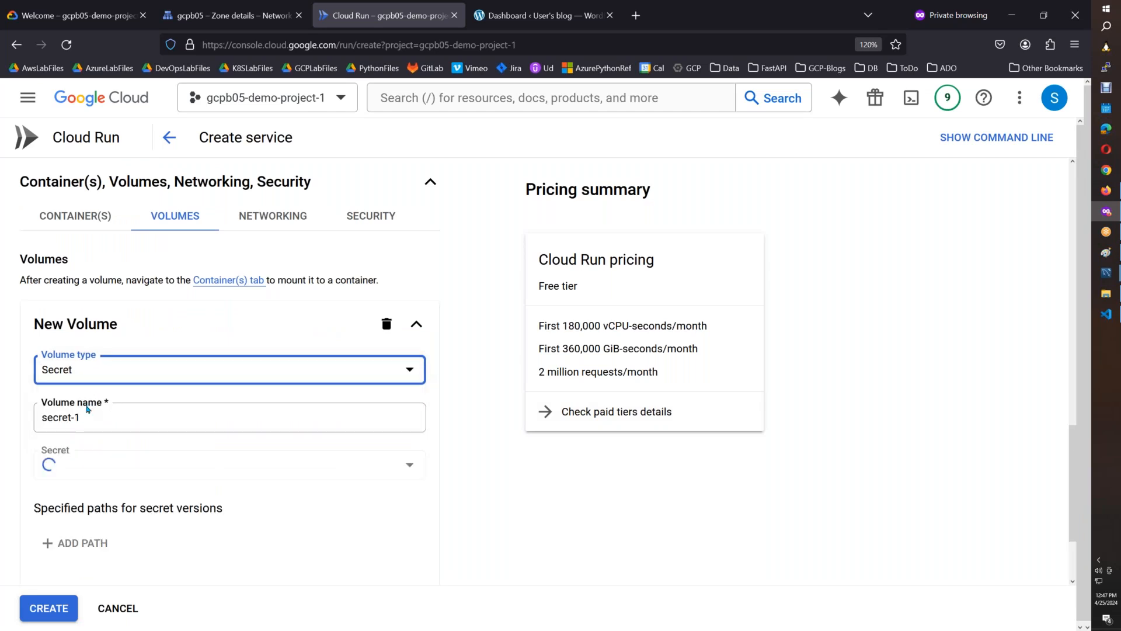
View the secrets available for the new volume without choosing one, and open Secret Manager in a separate browser tab.
click(92, 465)
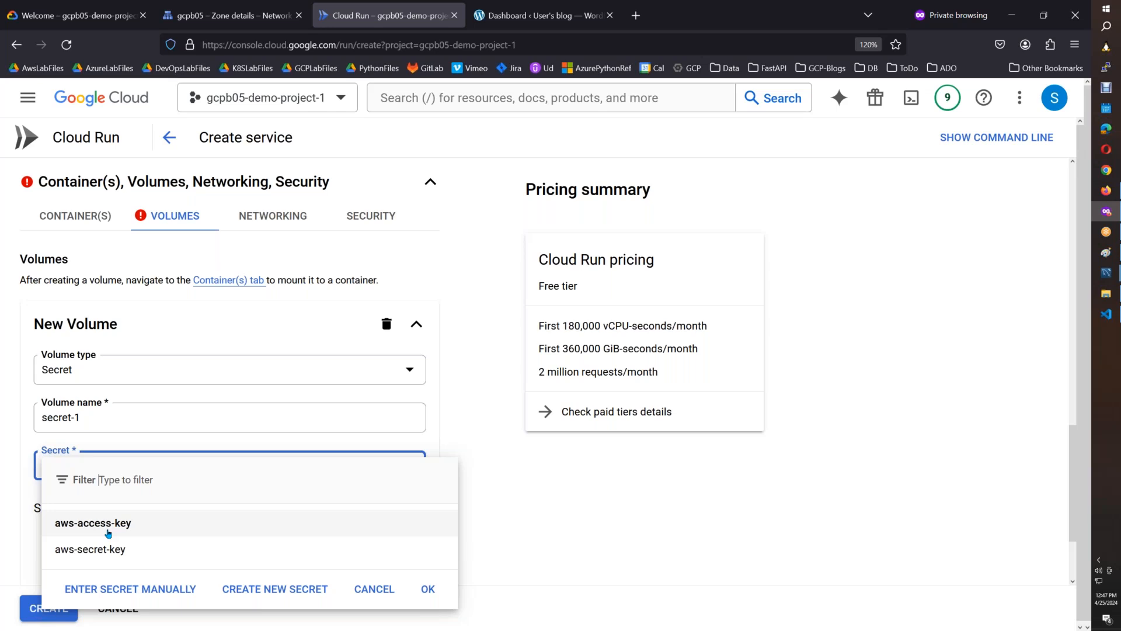
key(Escape)
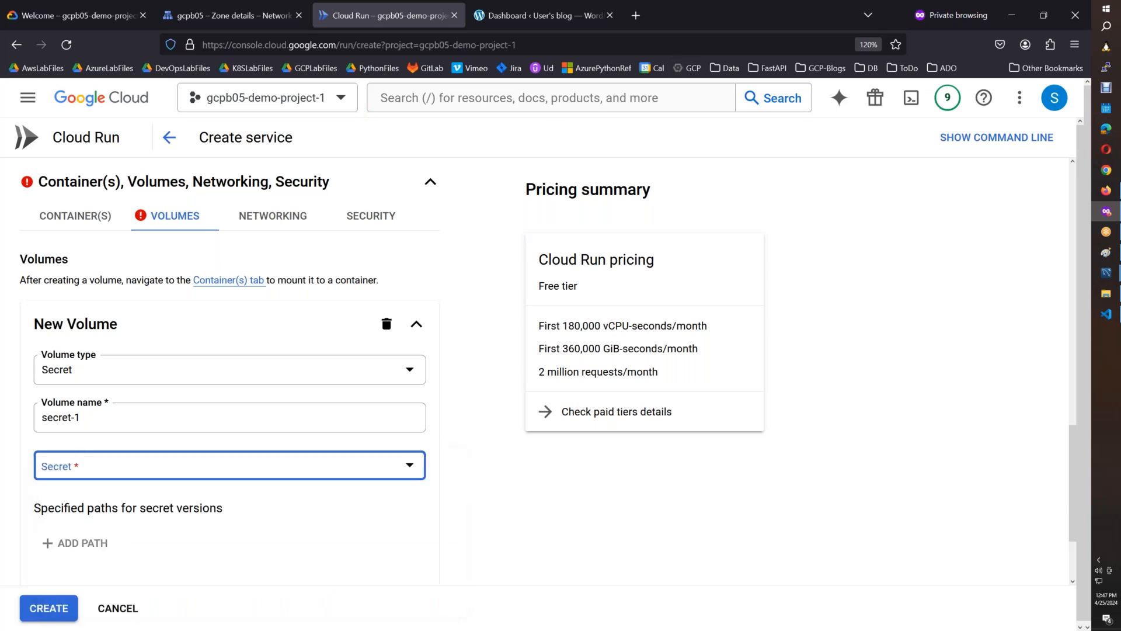
text(/secret)
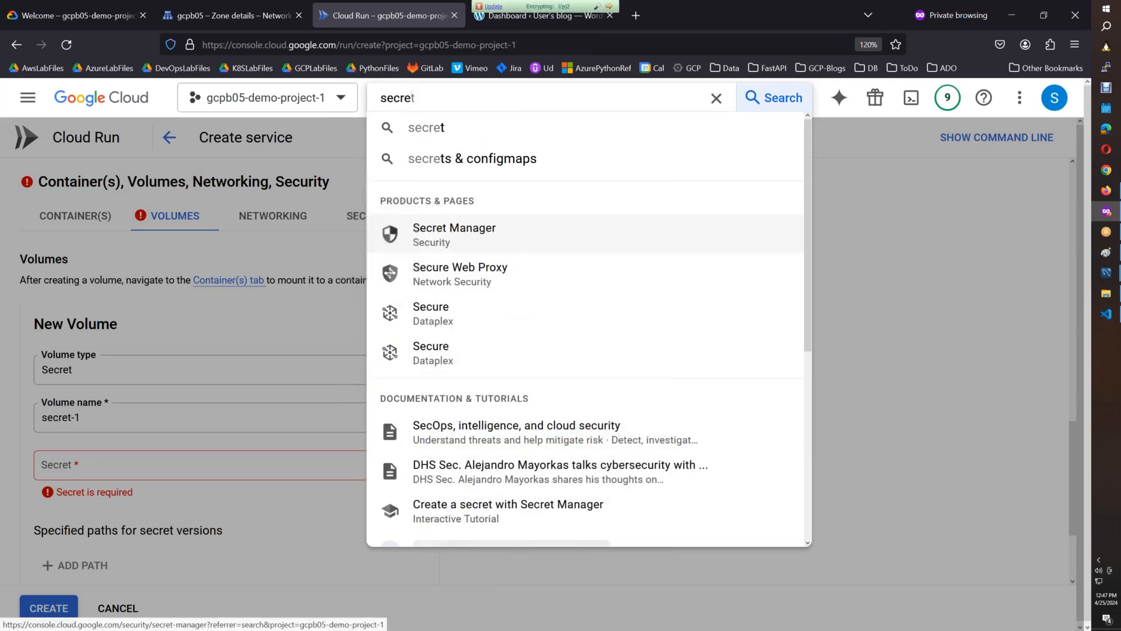
middle_click(485, 254)
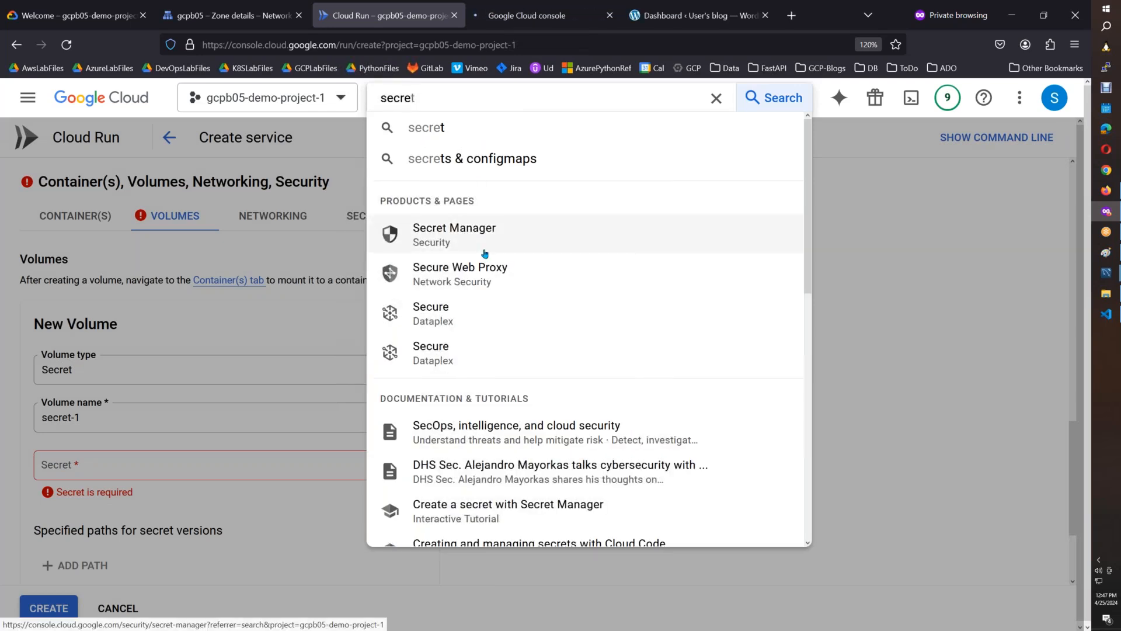
Look at the AWS VPC console's Endpoints page in the other browser window and return to the Cloud Run service form.
click(1105, 191)
click(232, 18)
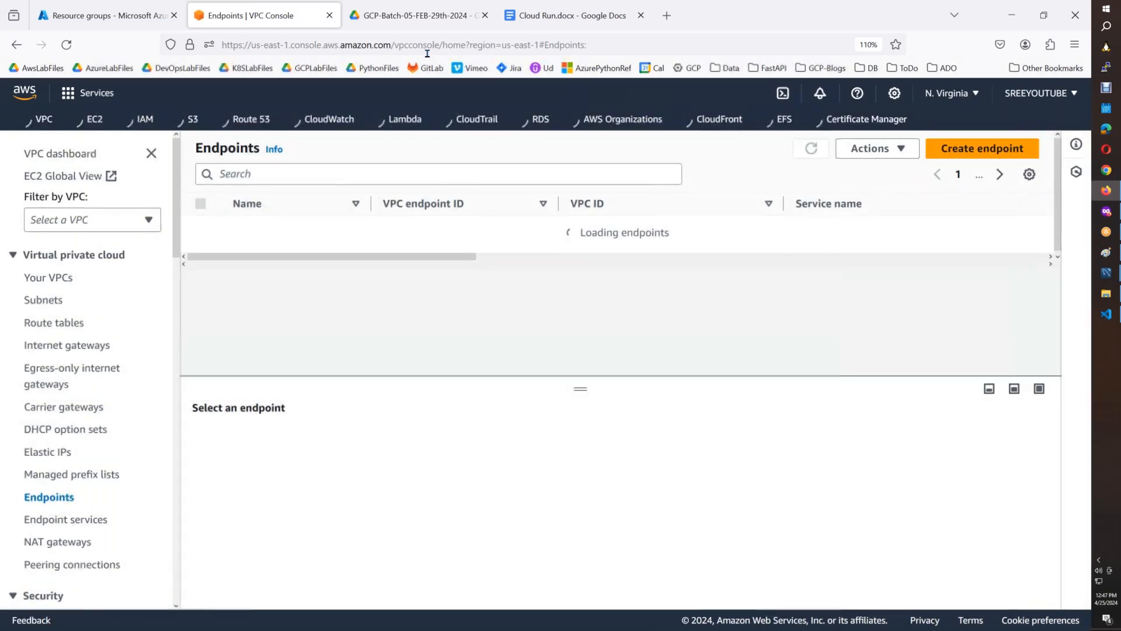
click(1106, 212)
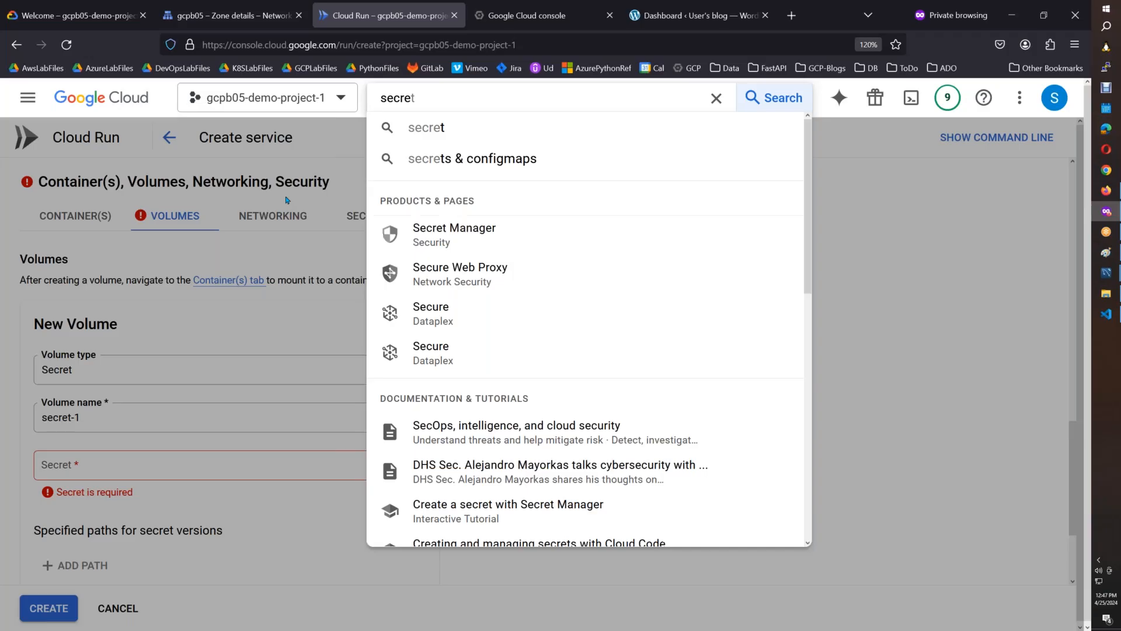
Leave the unfinished service form and open the wordpress service's details from the Cloud Run services list.
click(245, 16)
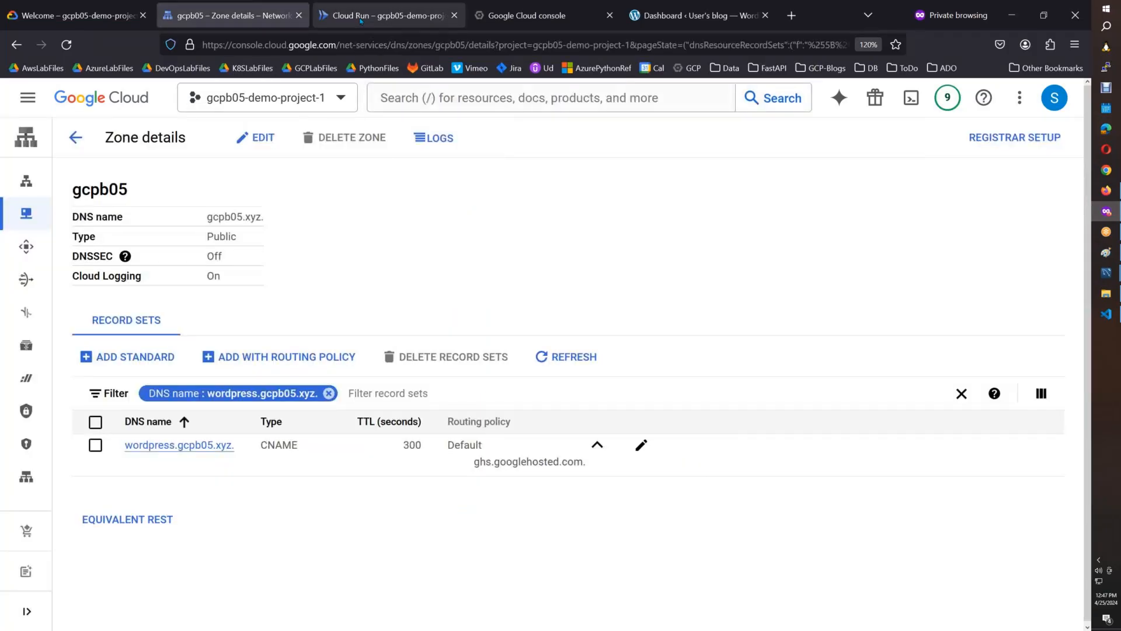
click(385, 16)
click(874, 272)
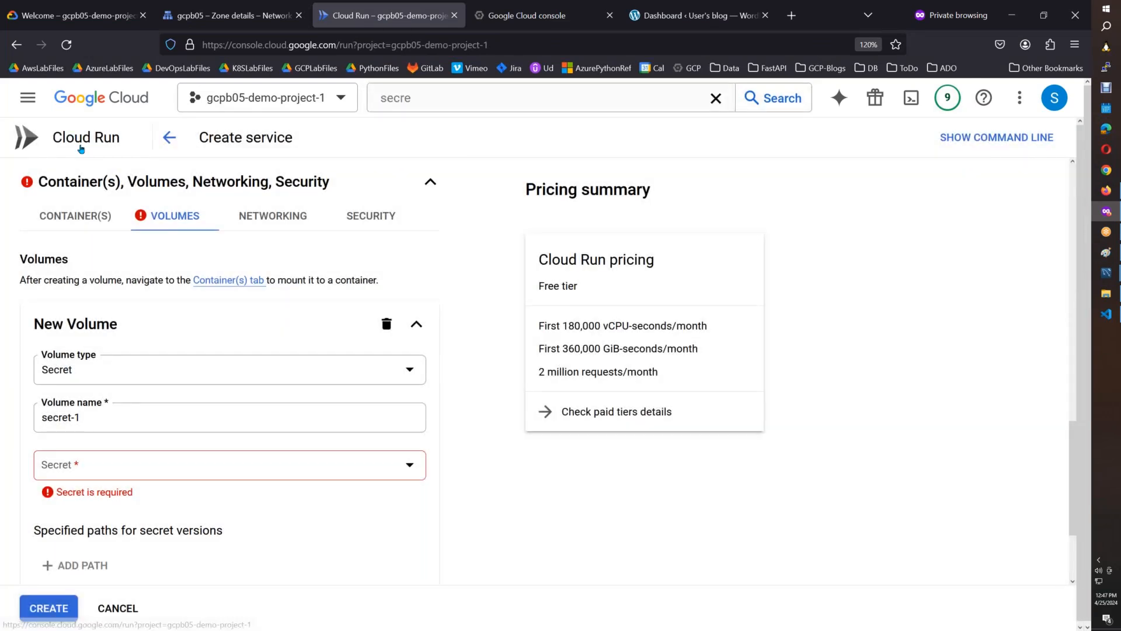
click(76, 135)
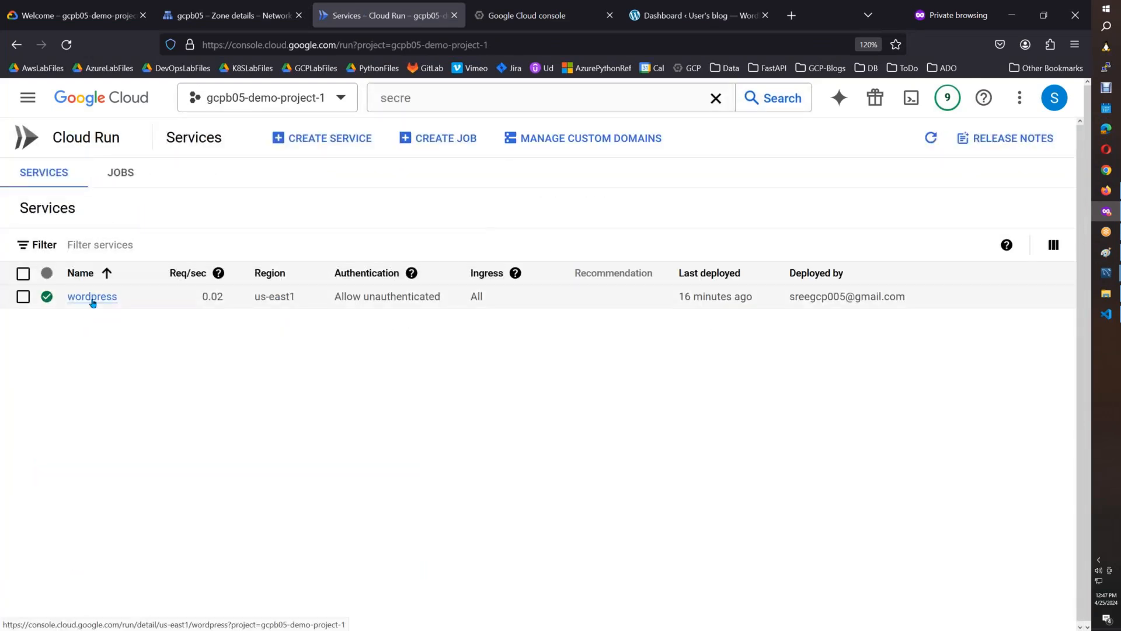
click(93, 297)
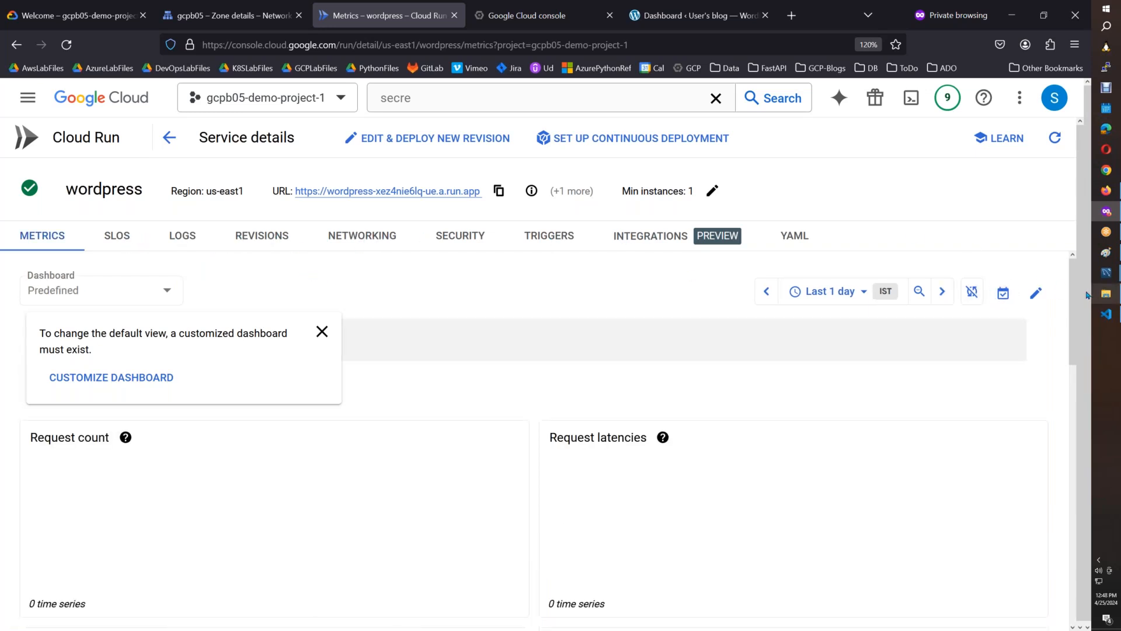
Look through the wordpress service's metrics, security and integrations pages.
click(1074, 372)
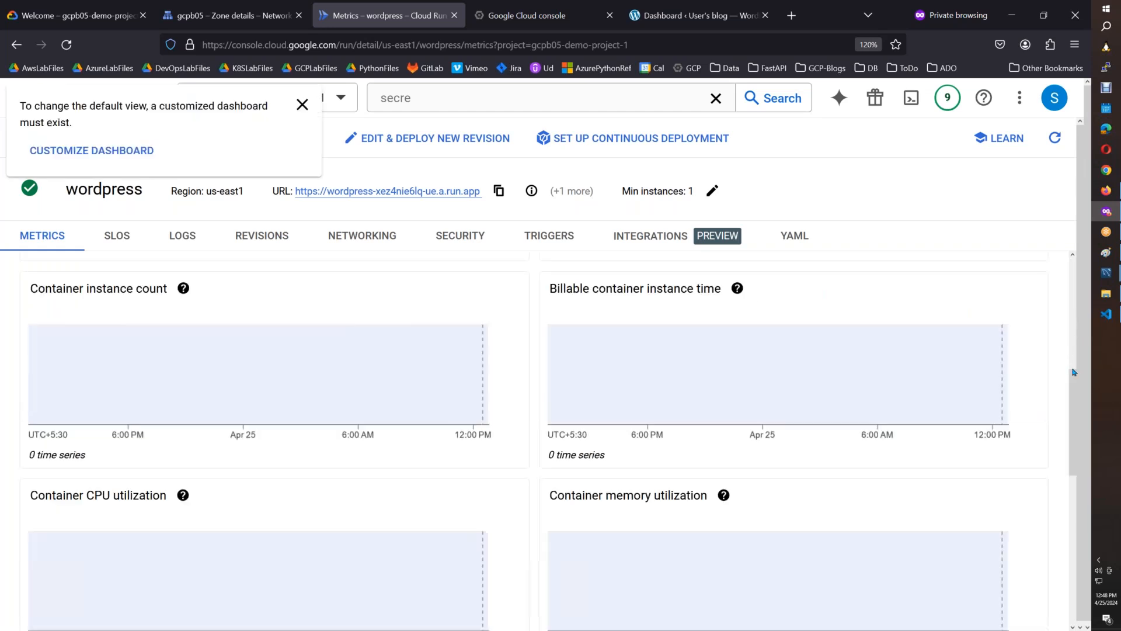
drag(1075, 432, 1070, 201)
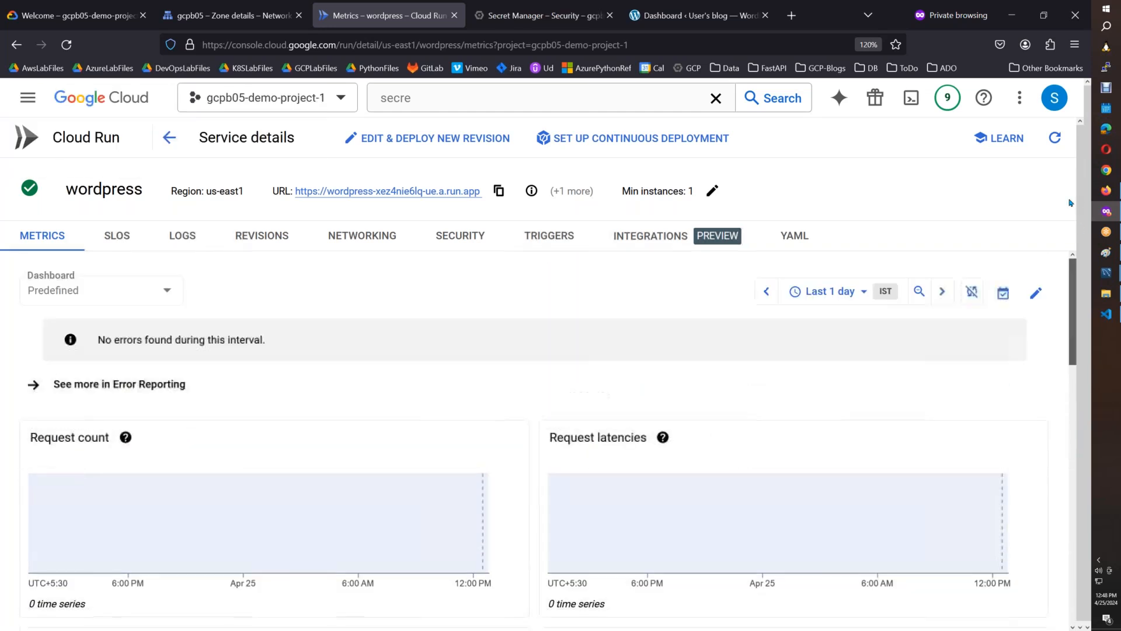
click(453, 238)
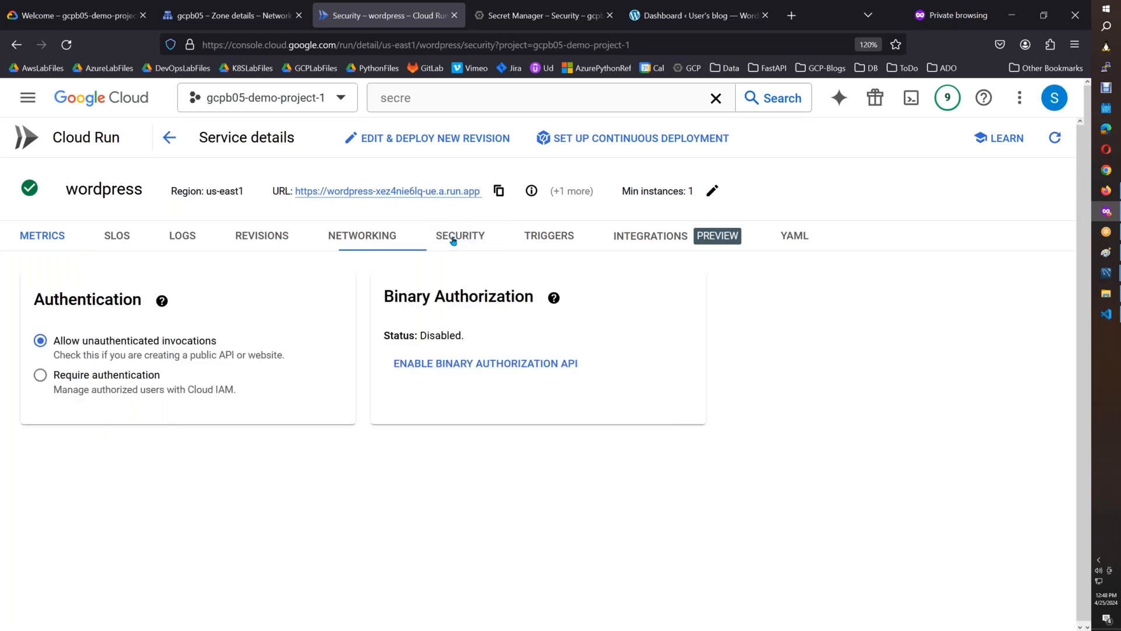
click(629, 239)
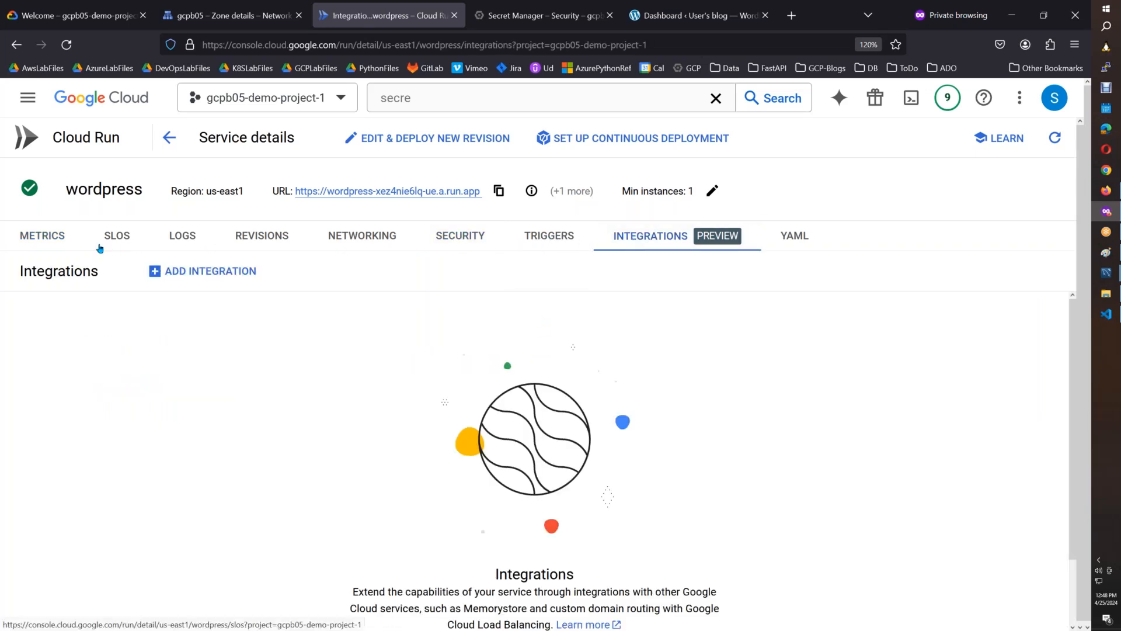
Open the wordpress service's YAML and examine the container's environment variables and resource limits.
click(799, 239)
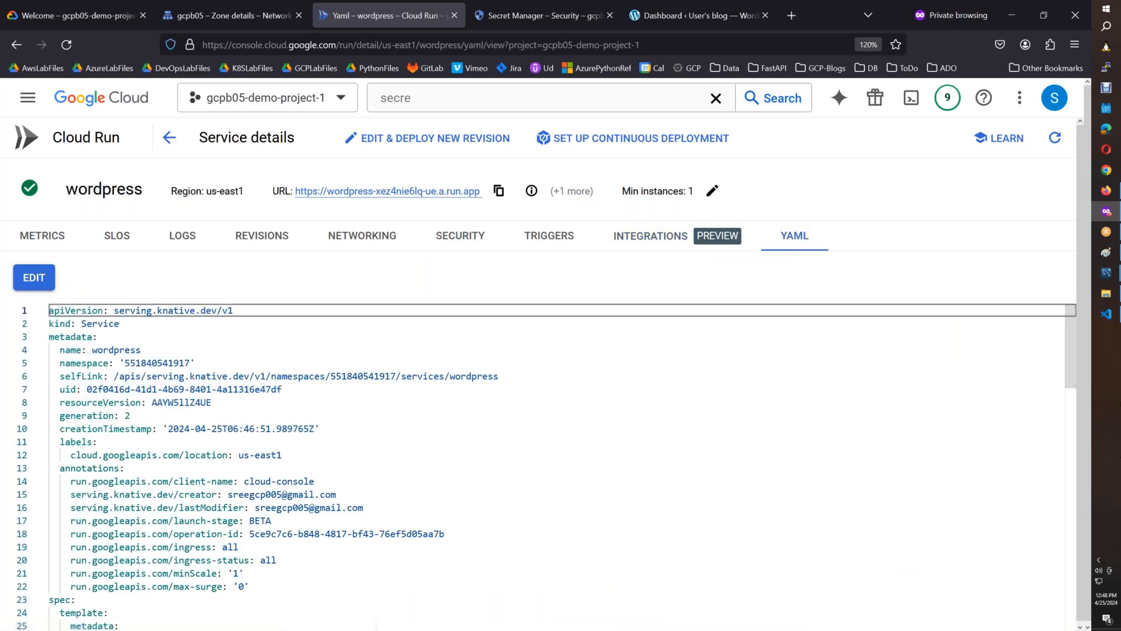
drag(1070, 377, 1070, 489)
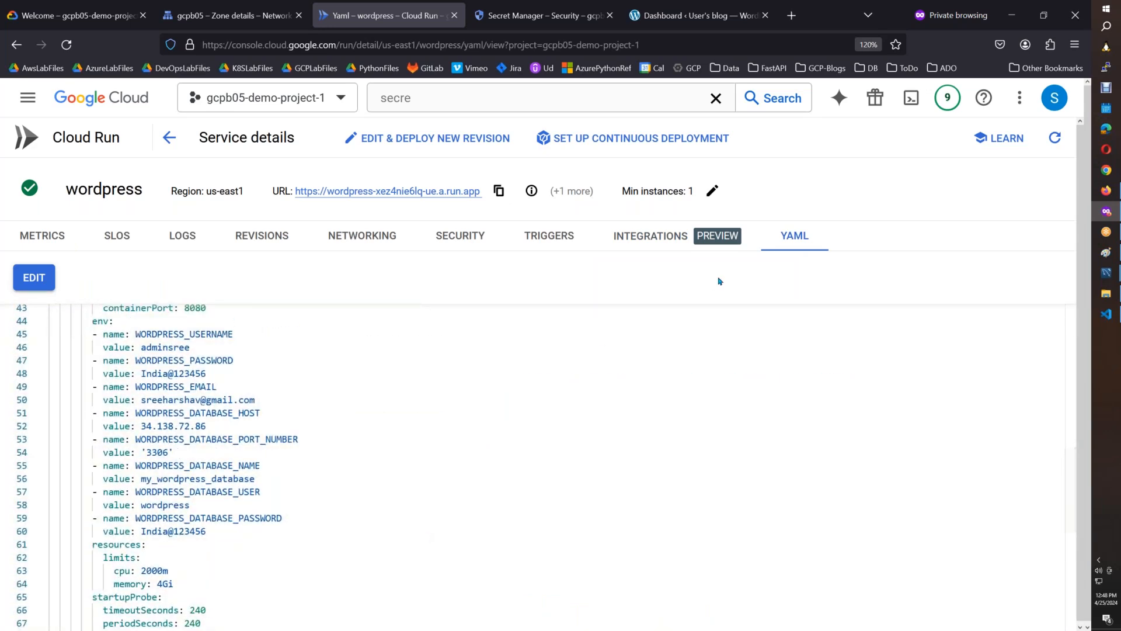
drag(1070, 474, 1072, 328)
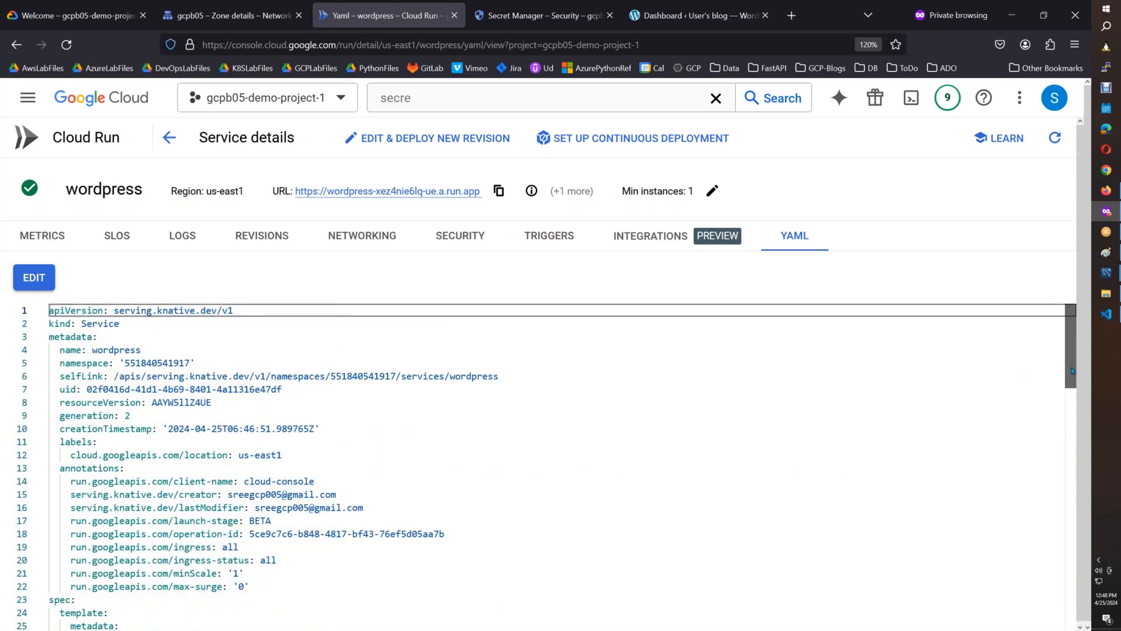
drag(1071, 371, 1078, 473)
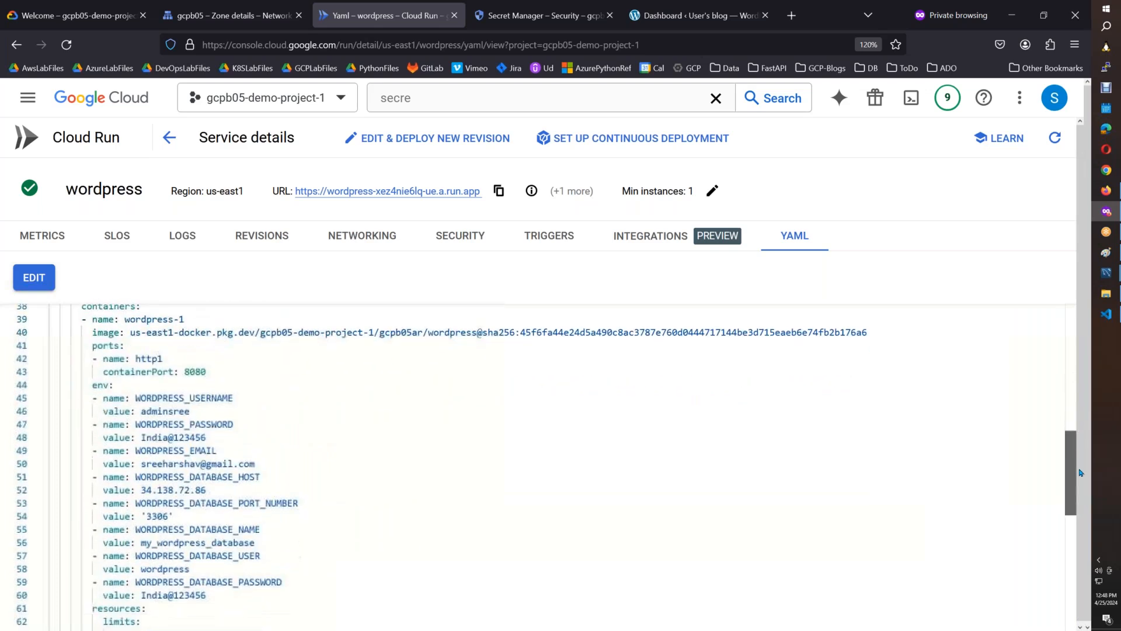
drag(225, 603, 58, 383)
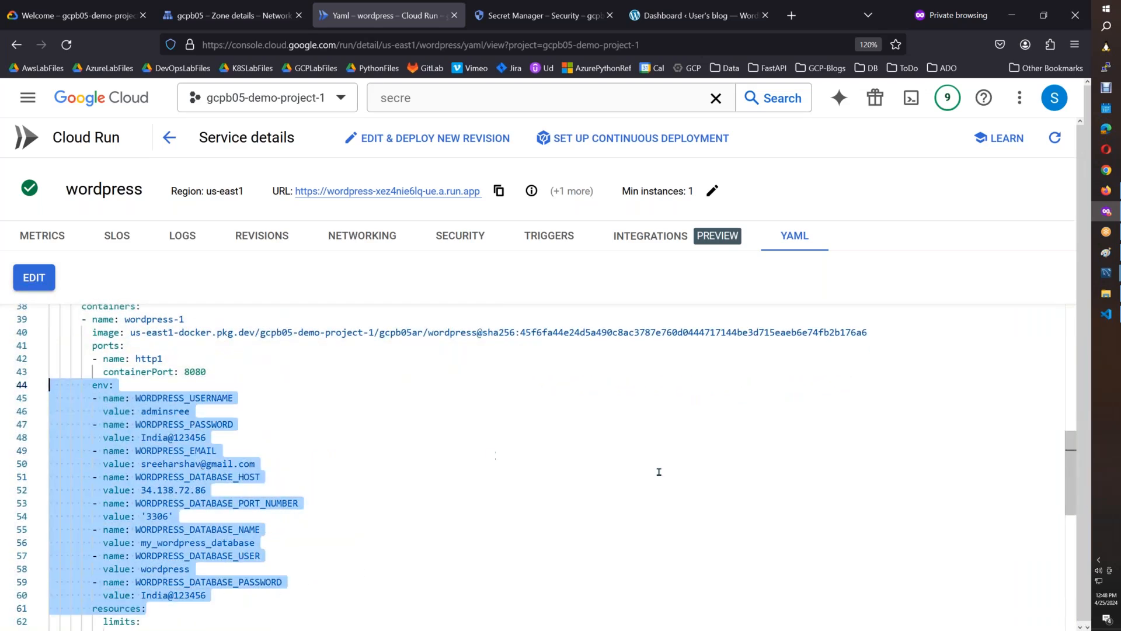
click(659, 472)
drag(1070, 458, 1071, 467)
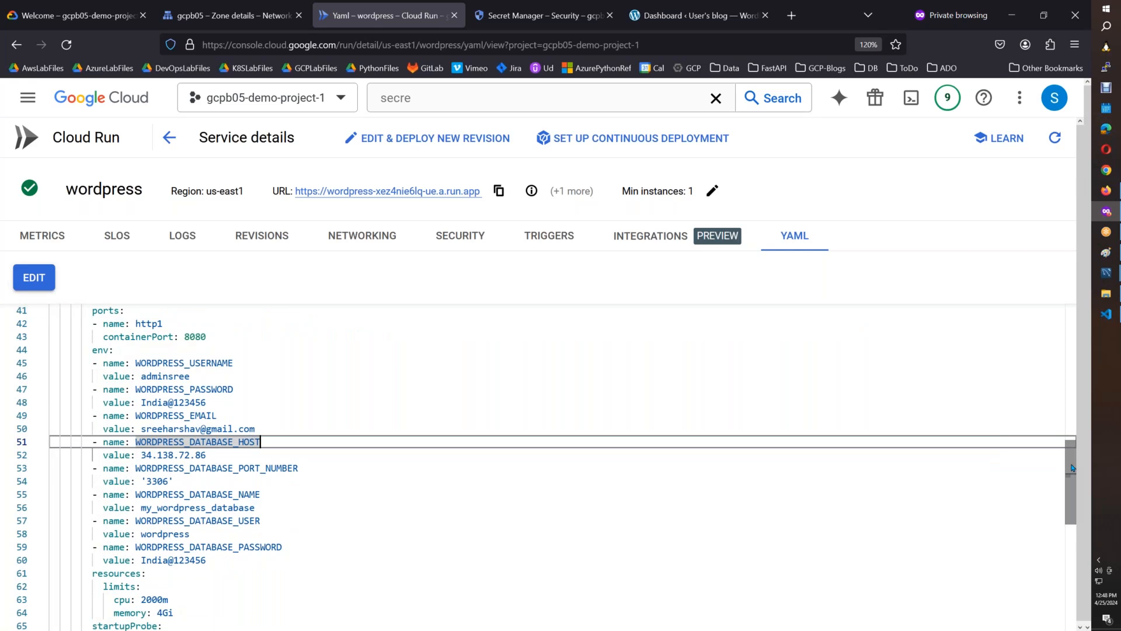
click(330, 430)
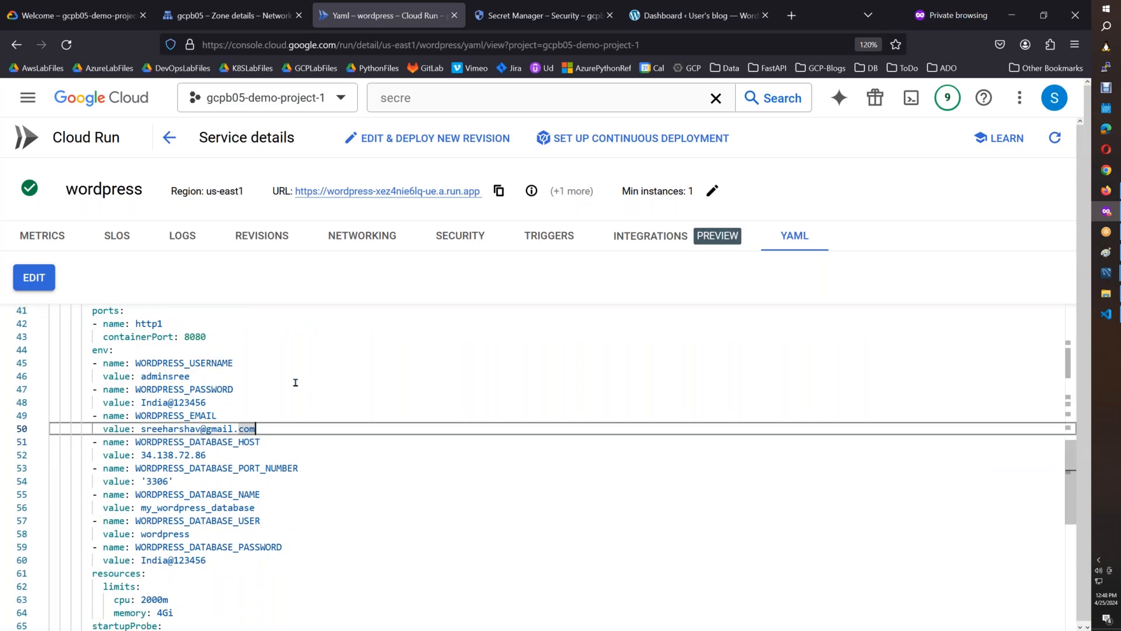
click(295, 382)
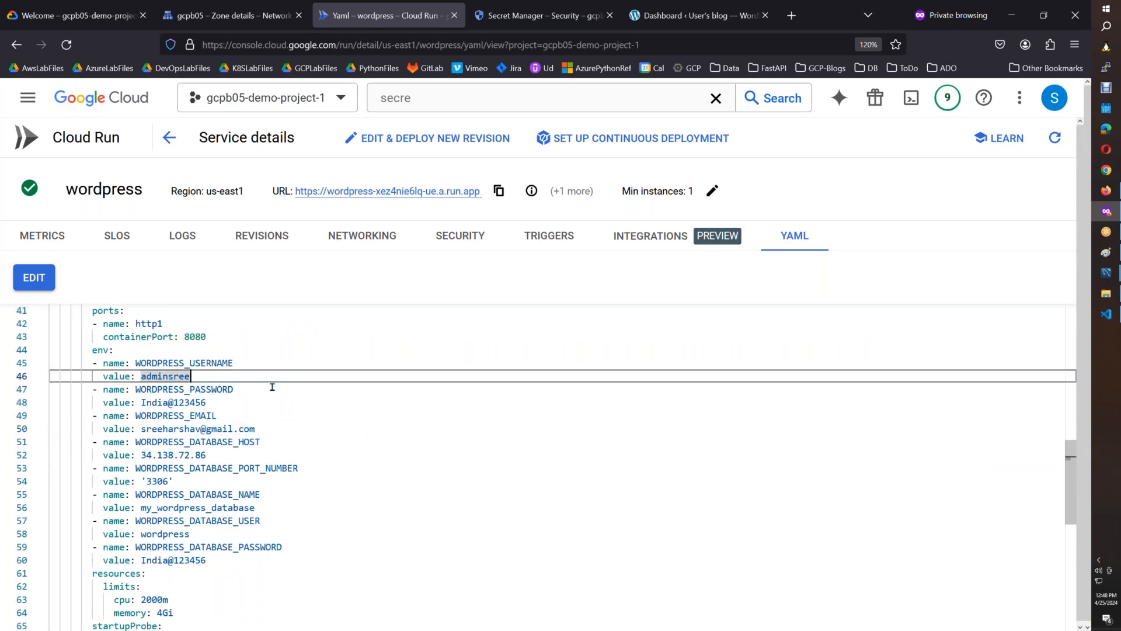
click(238, 454)
click(413, 573)
click(361, 614)
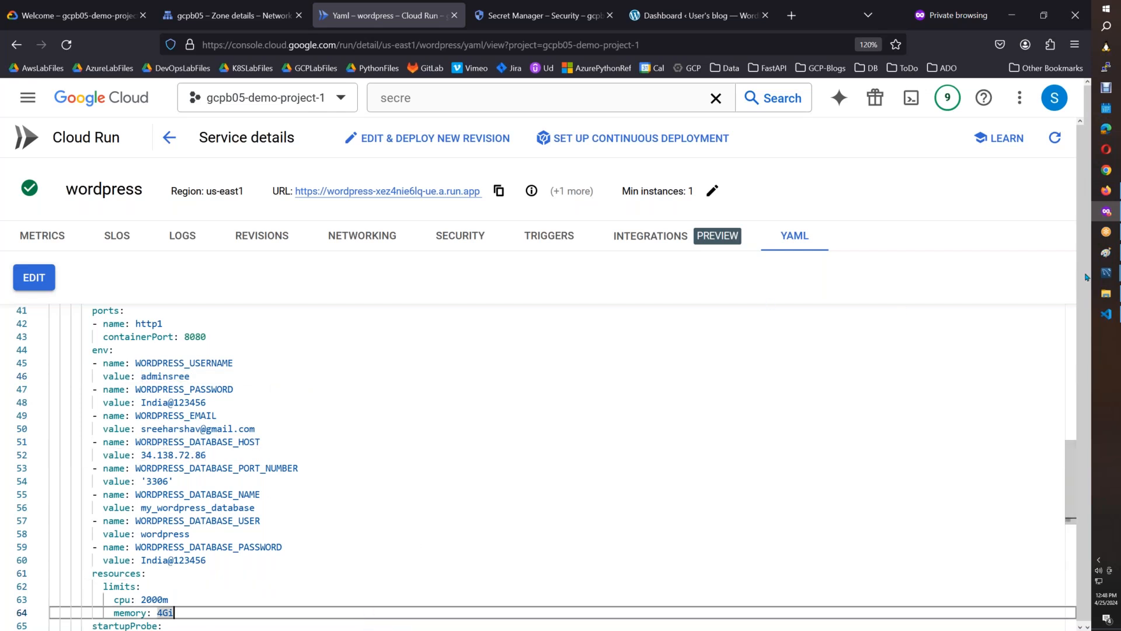
Paste the captured YAML page into Paint and copy the area from the wordpress service header down to the memory limit, about 1932 × 1100 px.
click(1106, 252)
key(ctrl+v)
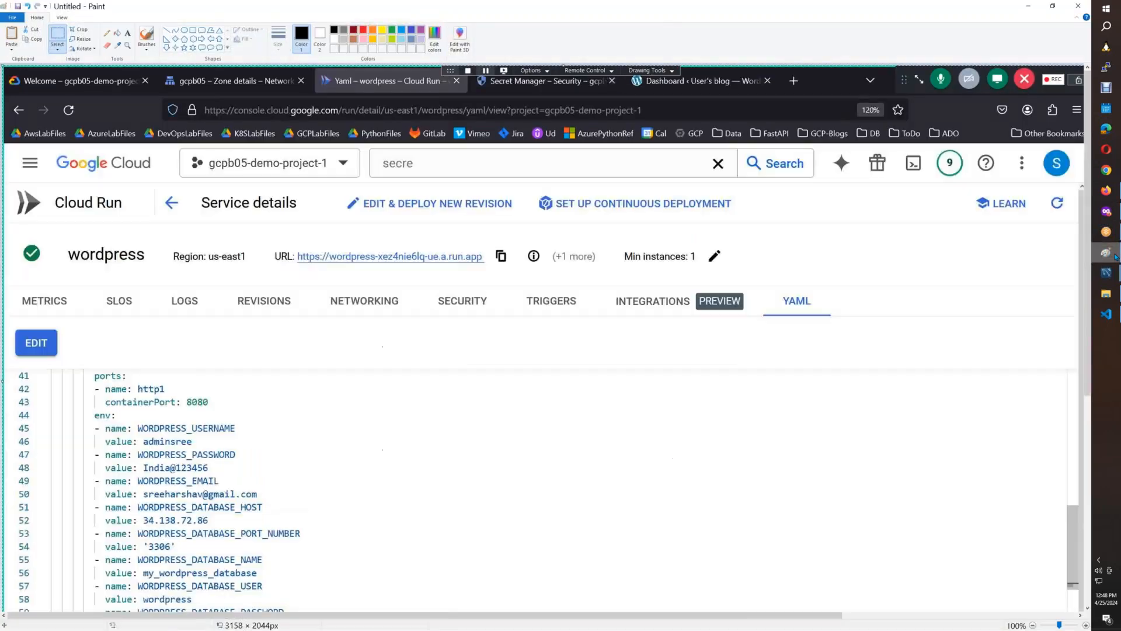
scroll(408, 292, down, 3)
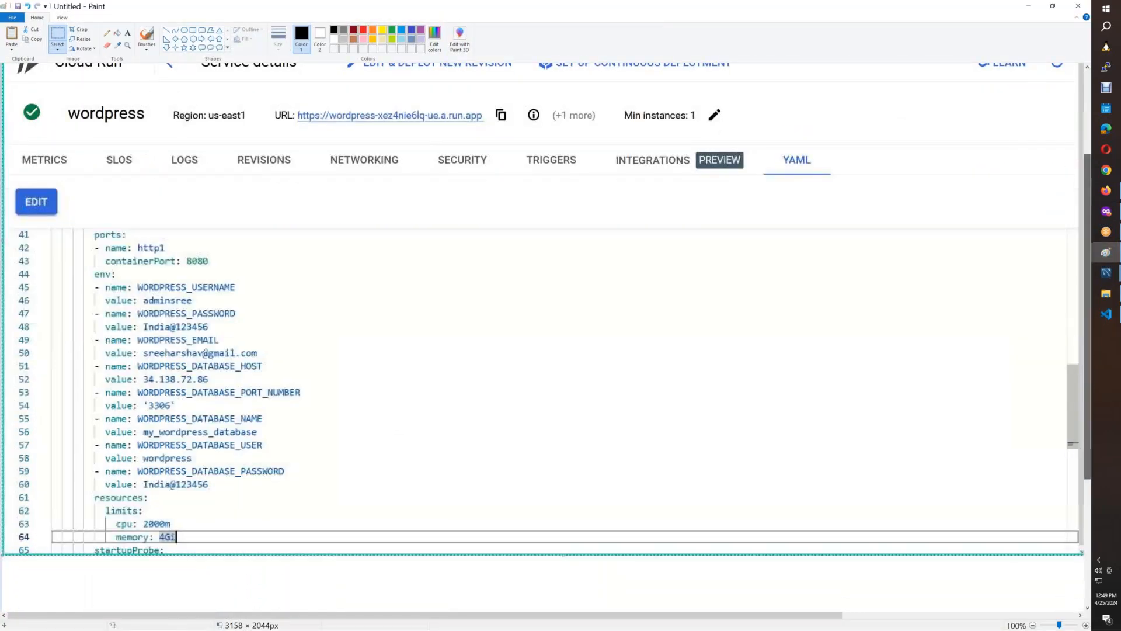
click(61, 37)
mouse_move(4, 90)
mouse_down()
mouse_move(651, 424)
mouse_move(837, 547)
mouse_move(848, 572)
mouse_up()
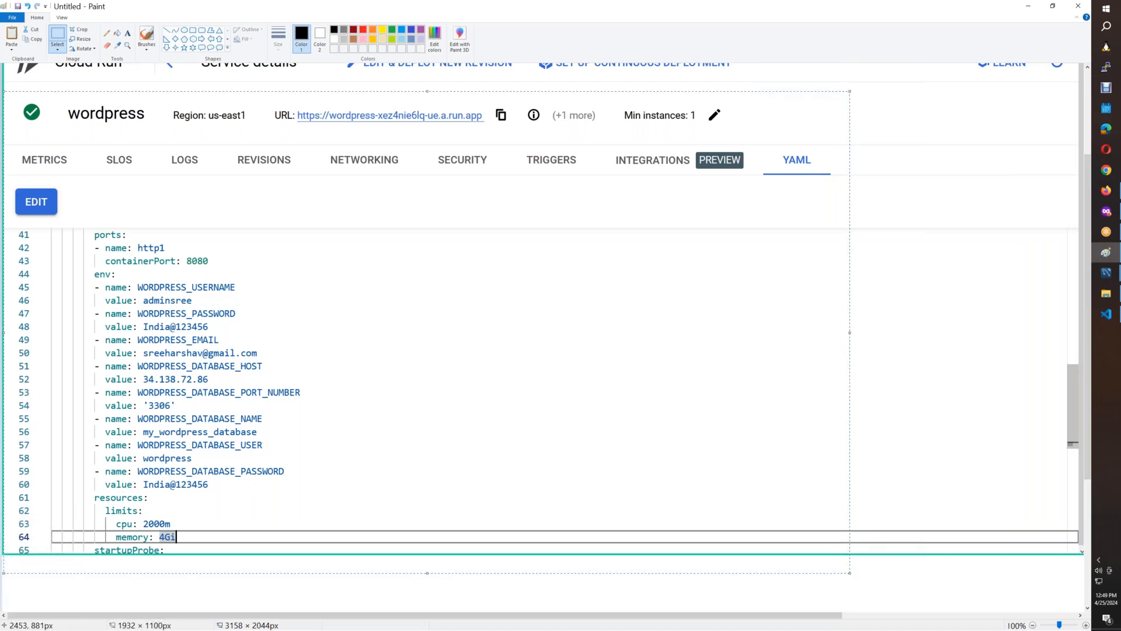
Switch to Cloud Run.docx in Google Docs and add blank lines below the WordPress environment variables screenshot, before Revision autoscaling.
click(1107, 190)
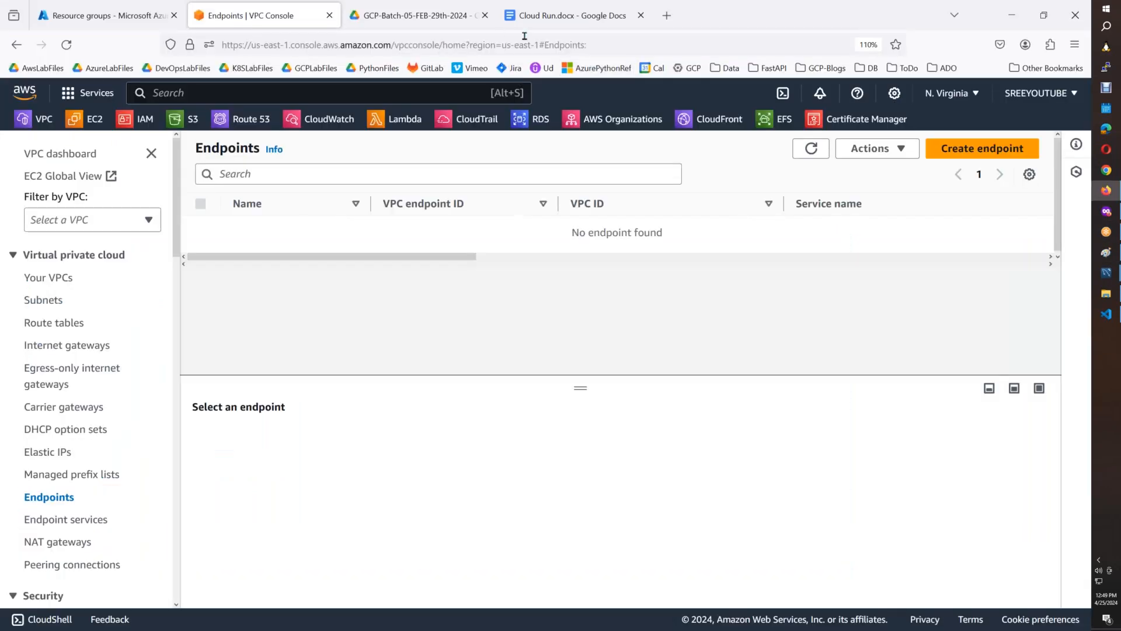
click(534, 22)
drag(1049, 535, 1042, 295)
drag(1042, 334, 1044, 345)
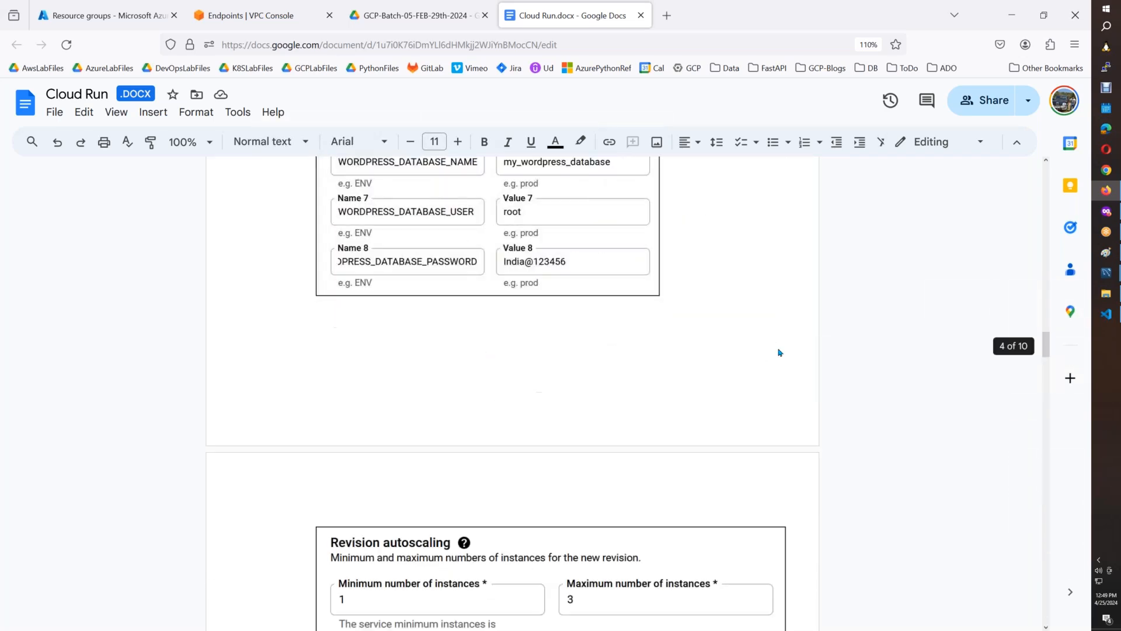
click(702, 302)
key(Return)
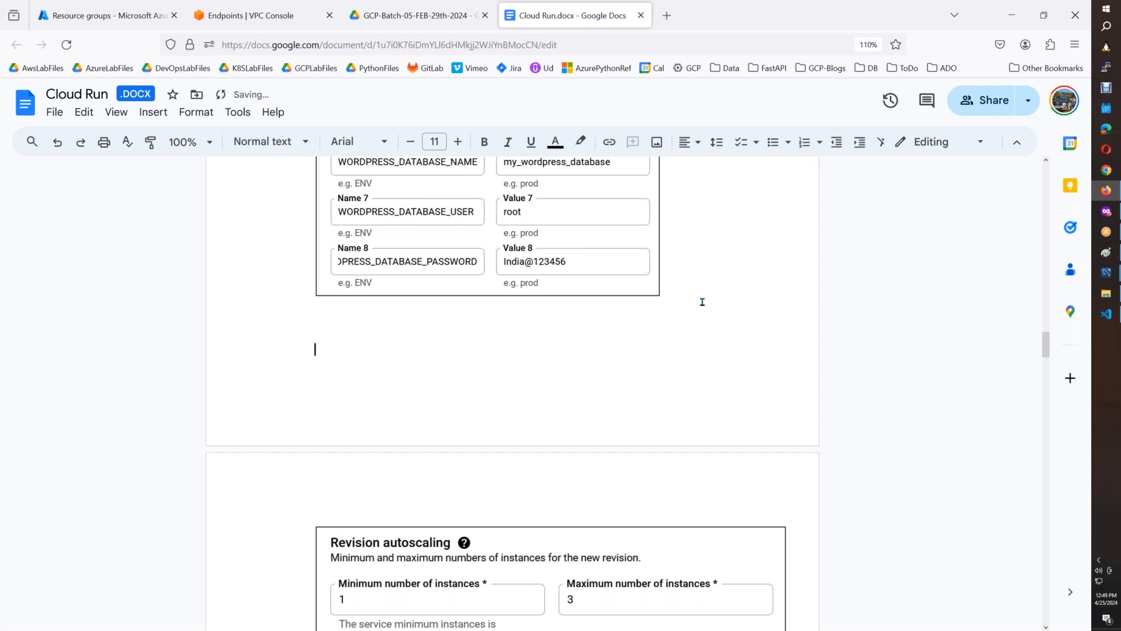
key(Return)
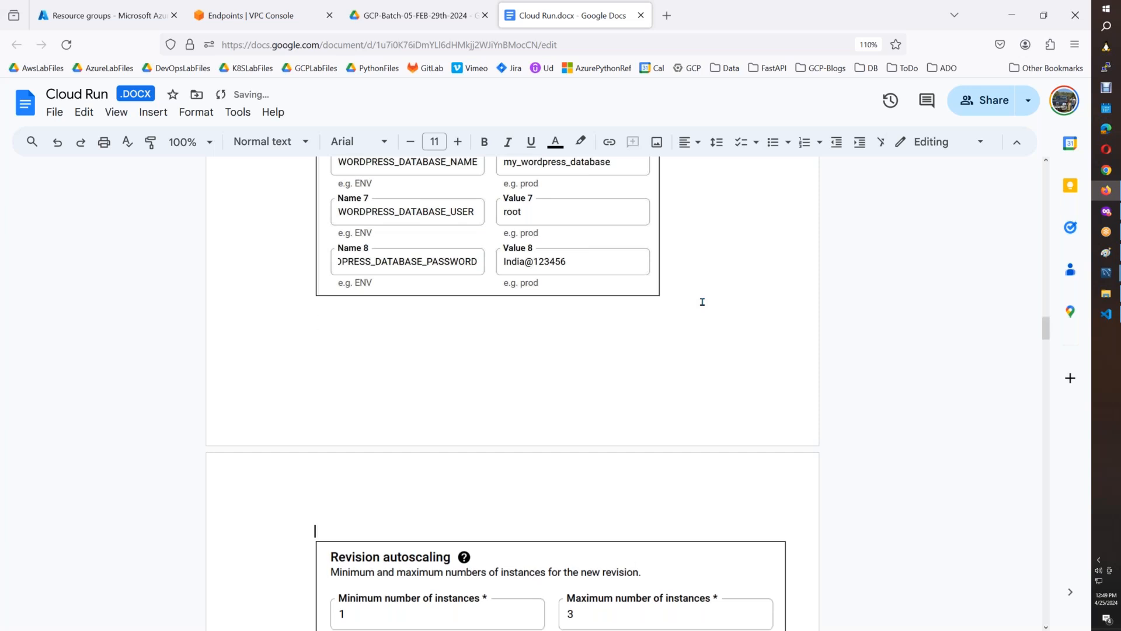
Begin a note on the new line reading "Its not recommended to give sensitive informations variables as they are".
text(Its not recomanded to give )
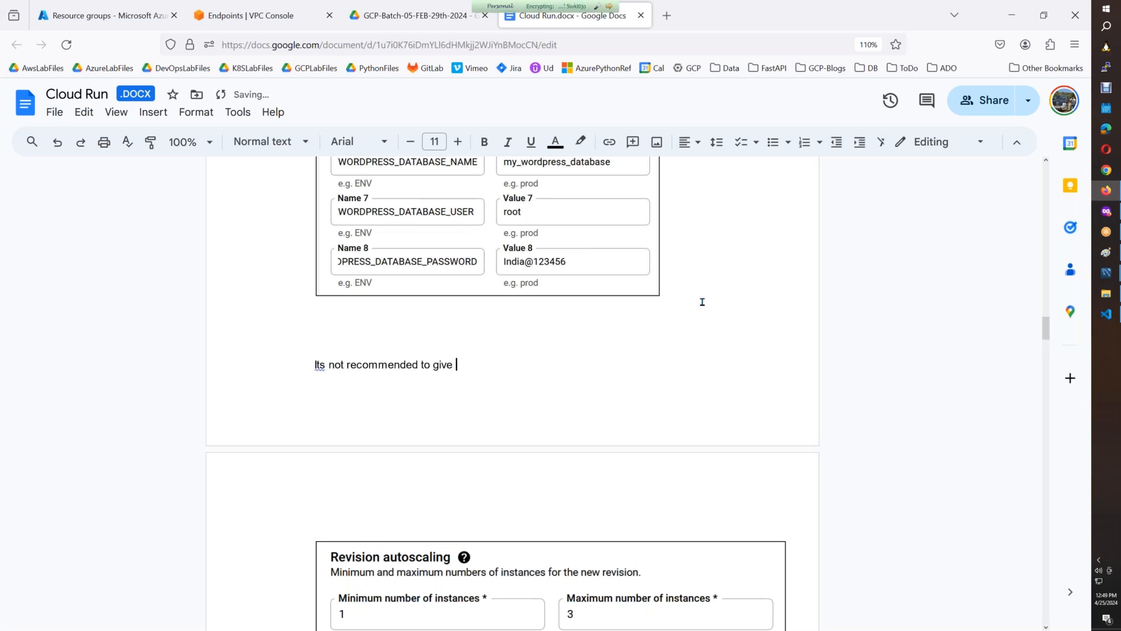
text(sensitive informat)
key(BackSpace)
text(ons va)
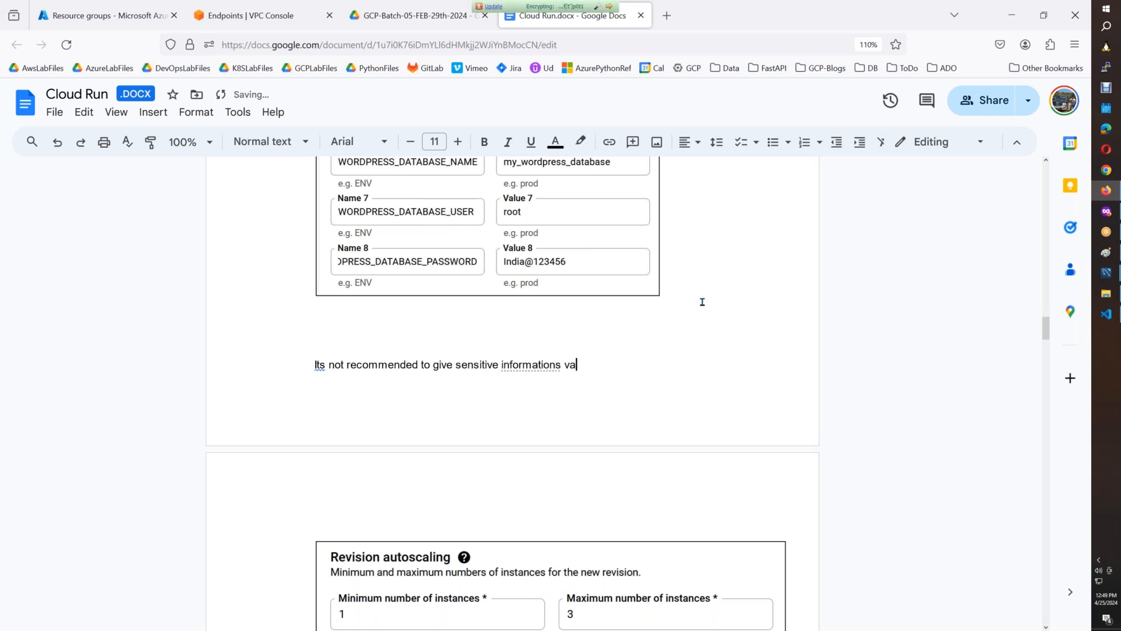
text(riables wh)
key(BackSpace)
key(BackSpace)
key(BackSpace)
text(as thewya re)
key(BackSpace)
key(BackSpace)
key(BackSpace)
key(BackSpace)
key(BackSpace)
key(BackSpace)
text(y are d)
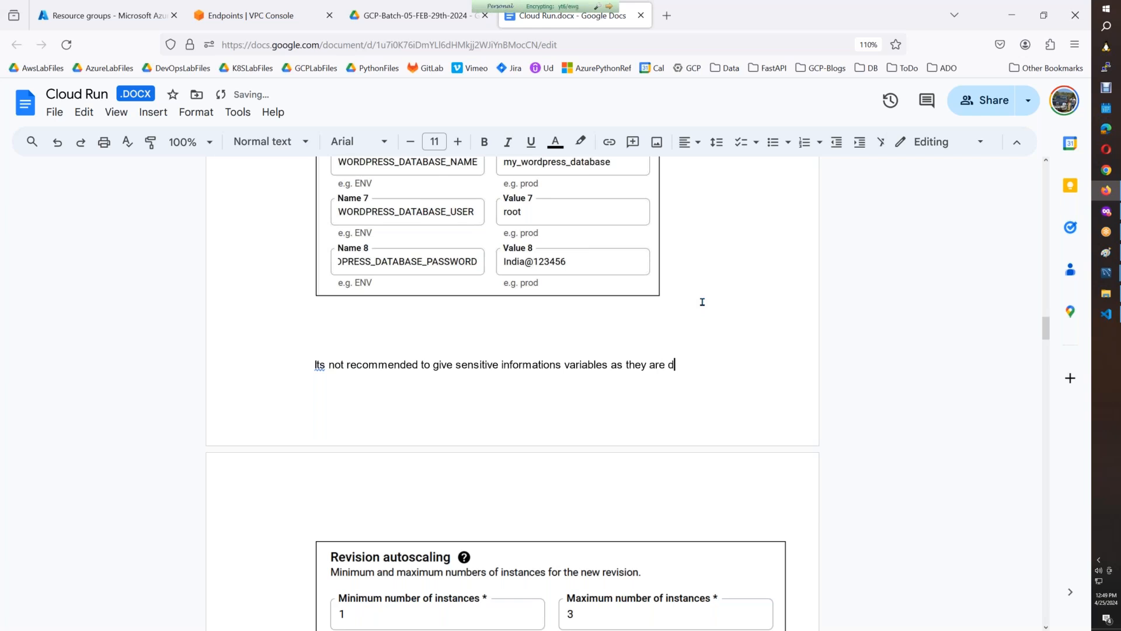
text(isplayed in YAML file of the )
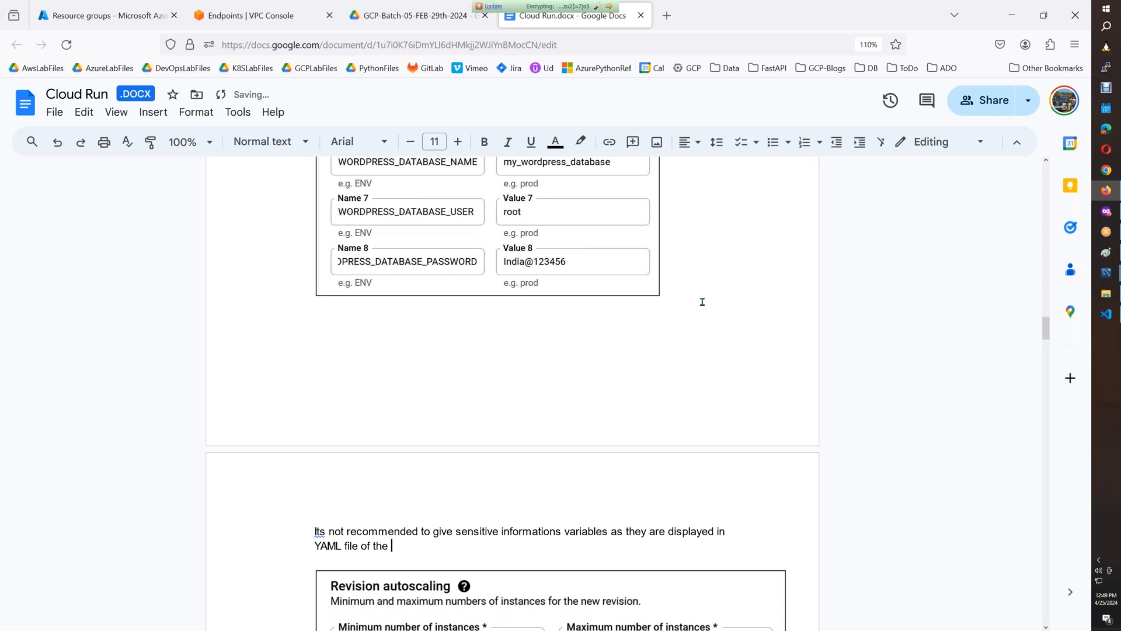
text(Cloud Run Instance as shown below.)
Finish the note with "displayed in YAML file of the Cloud Run Instance as shown below." and insert the copied YAML screenshot beneath it.
key(Return)
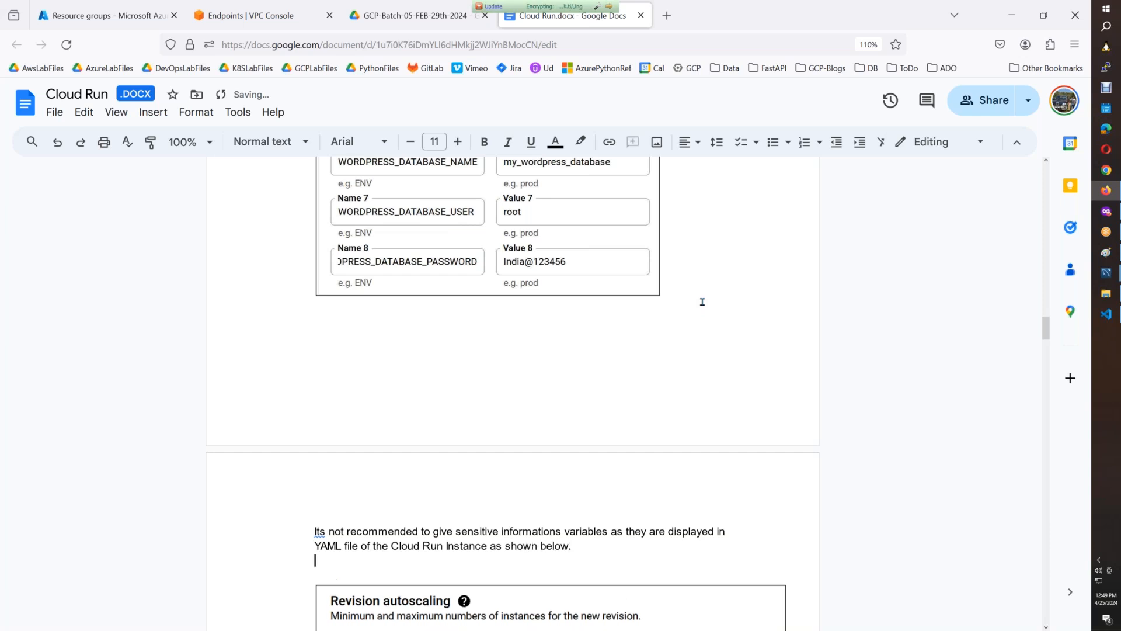
key(ctrl+v)
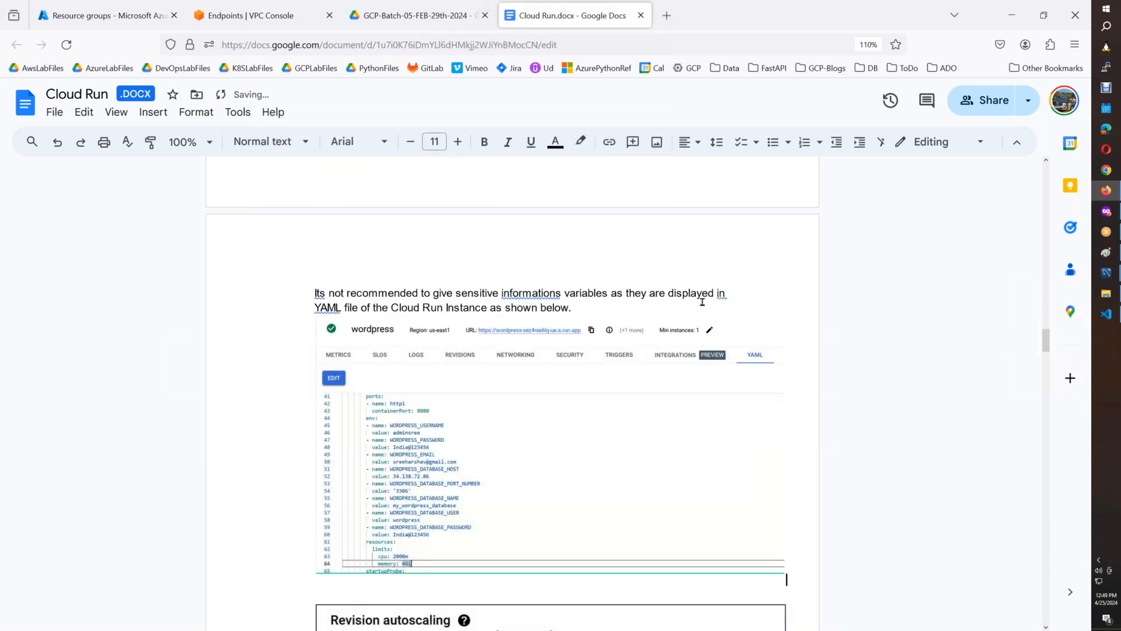
Apply the suggested corrections "information" for "informations" and "in the YAML" for "in YAML" in the note.
right_click(529, 295)
click(584, 333)
right_click(330, 309)
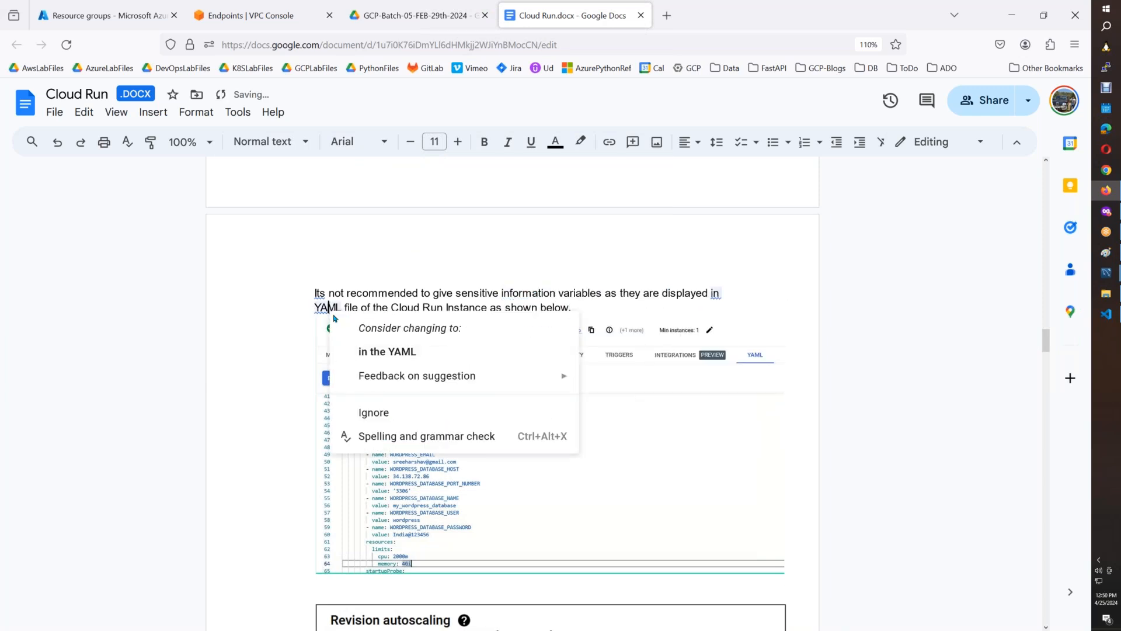
click(387, 351)
Append the sentence "Use Secrets Managed and Volume Mounts to map secrets are Env variables." to the note above the YAML screenshot.
click(584, 312)
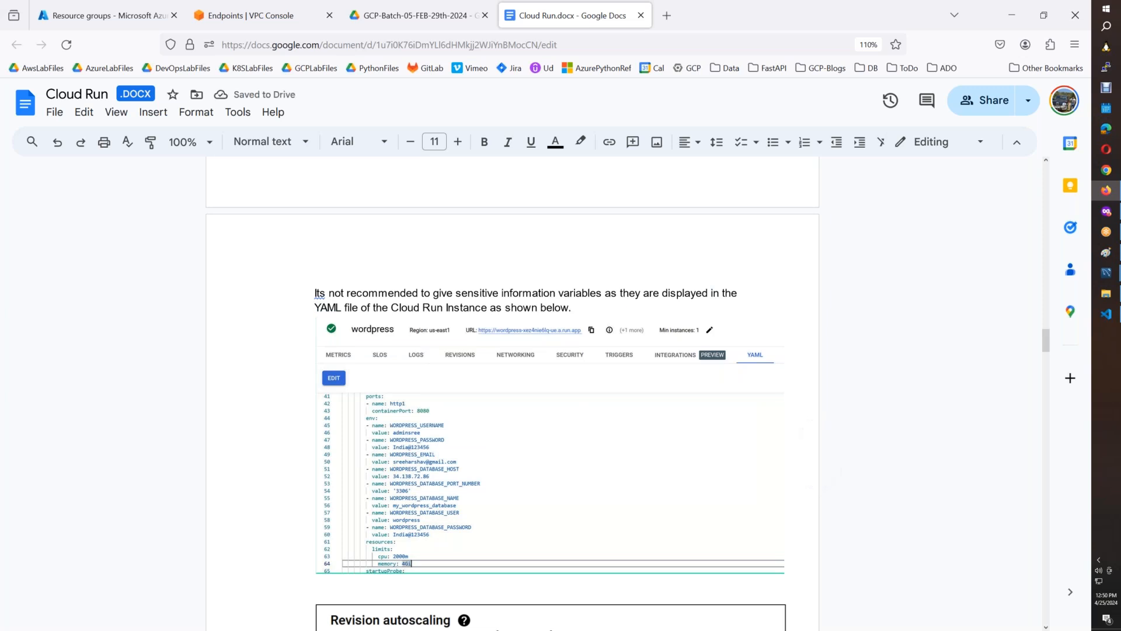
text(Use Secrets Managed)
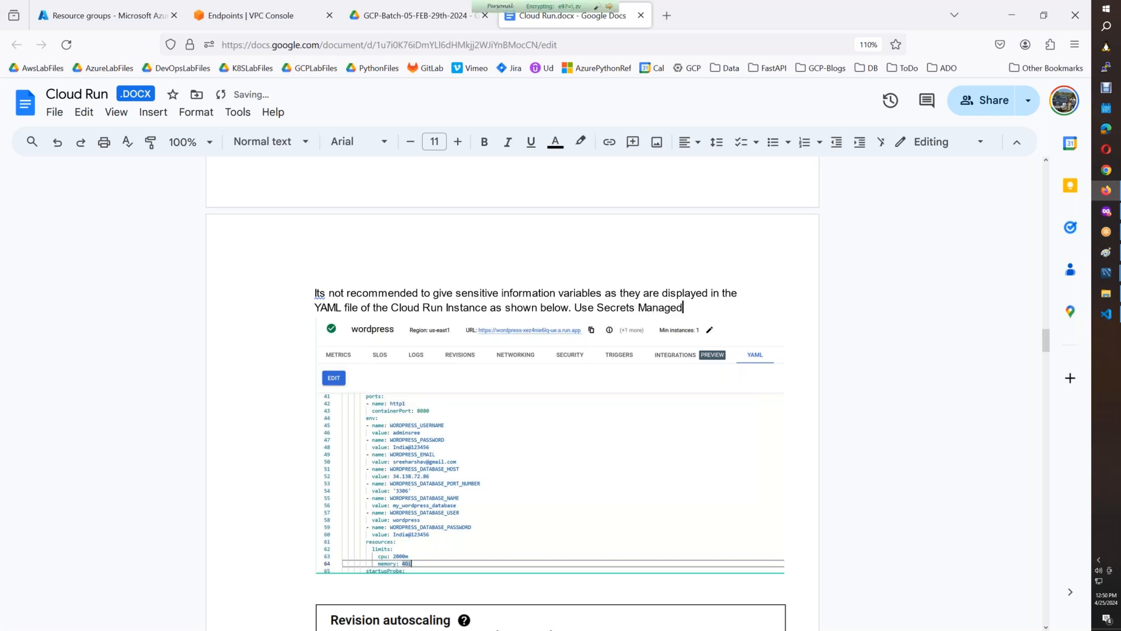
text( and Volume Mounts )
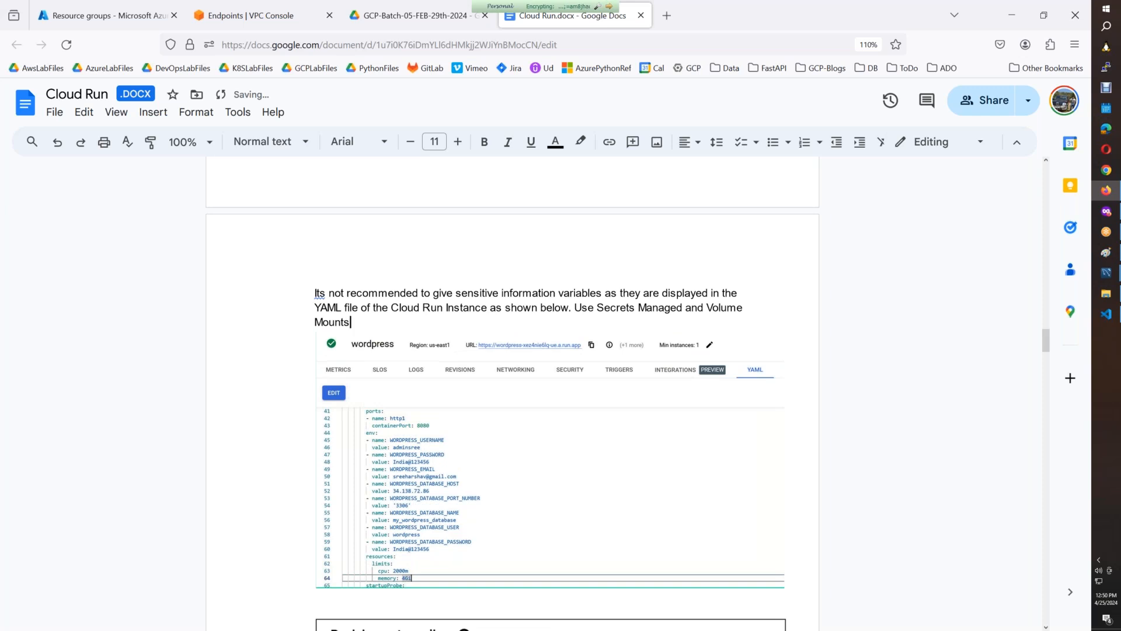
text(to map secre)
text(ts are Env vari)
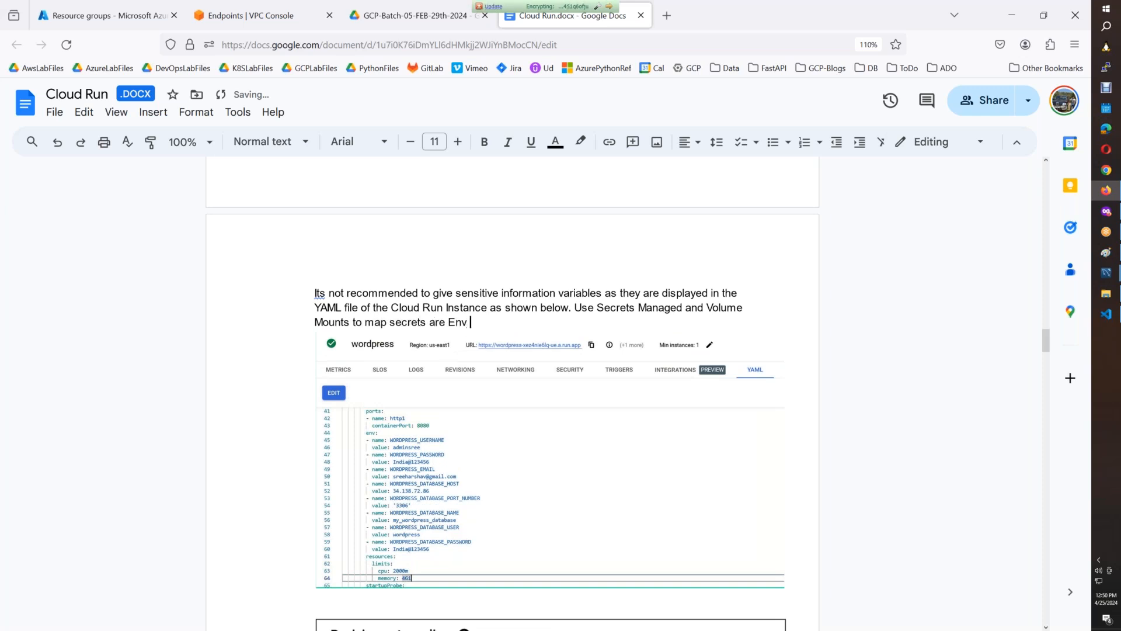
text(ables.)
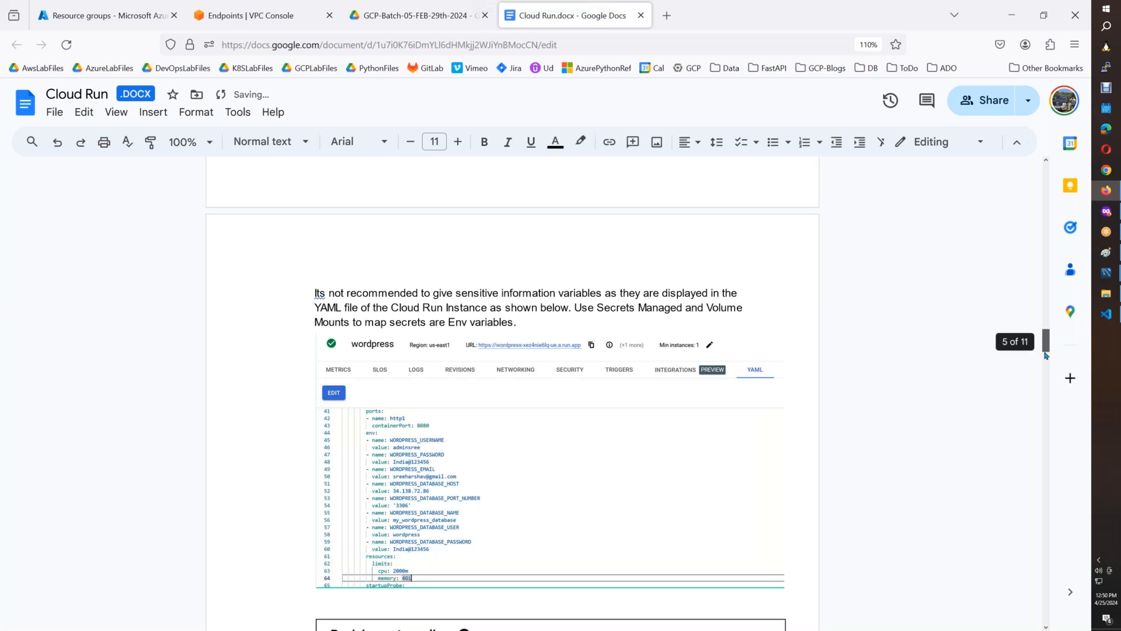
Add the sentence "It shown using FastAPI Service below." at the end of the note above the YAML screenshot.
scroll(1047, 348, down, 5)
scroll(1048, 347, up, 3)
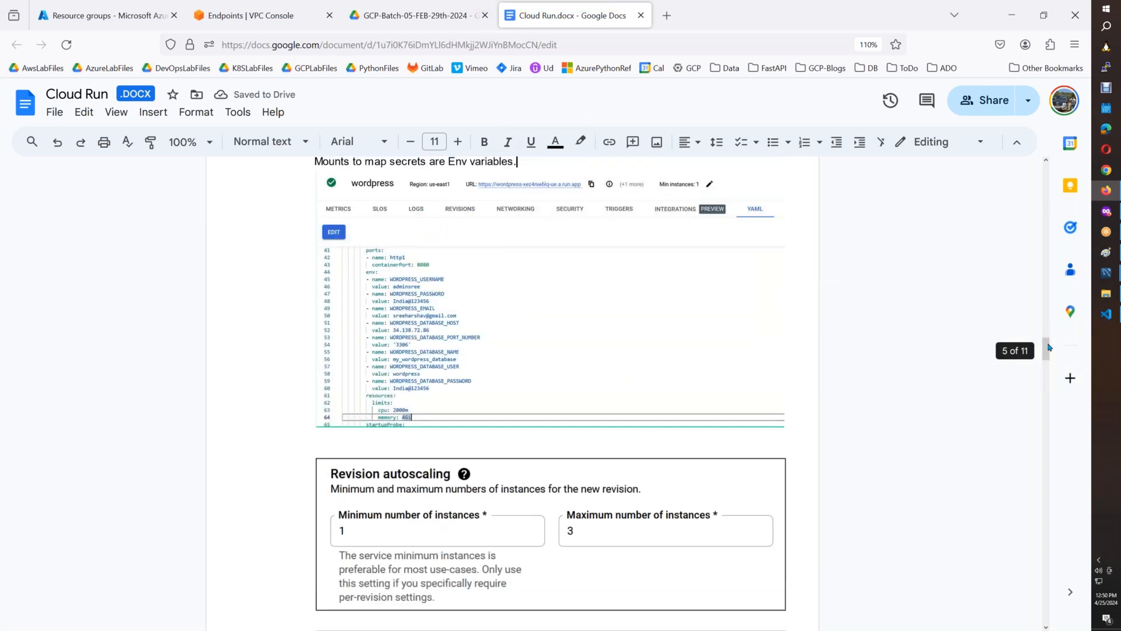
drag(1048, 348, 1048, 342)
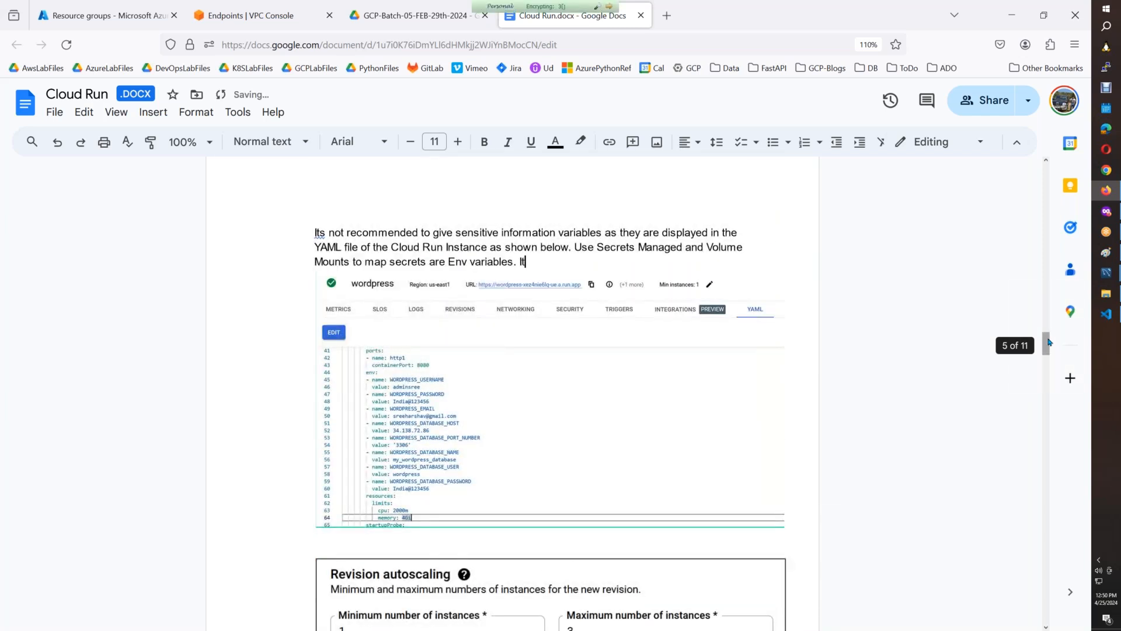
text(own us)
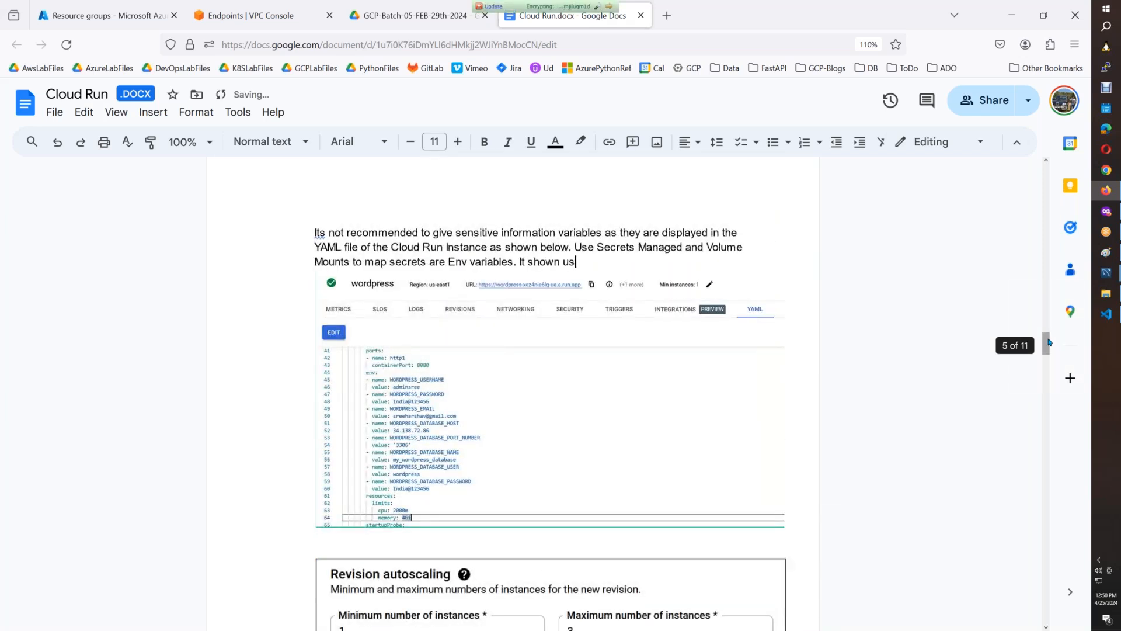
text(ing FastAPI Se)
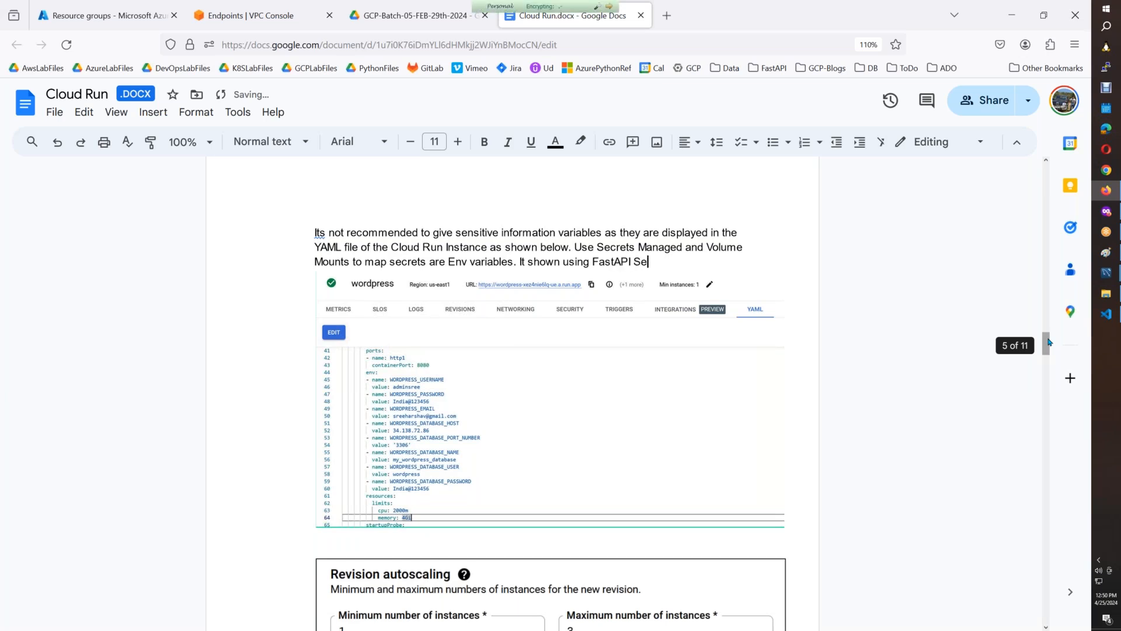
text(rvice below.)
Rename the document as Cloud_Run_Wordpress.
drag(1044, 345, 1041, 528)
click(53, 93)
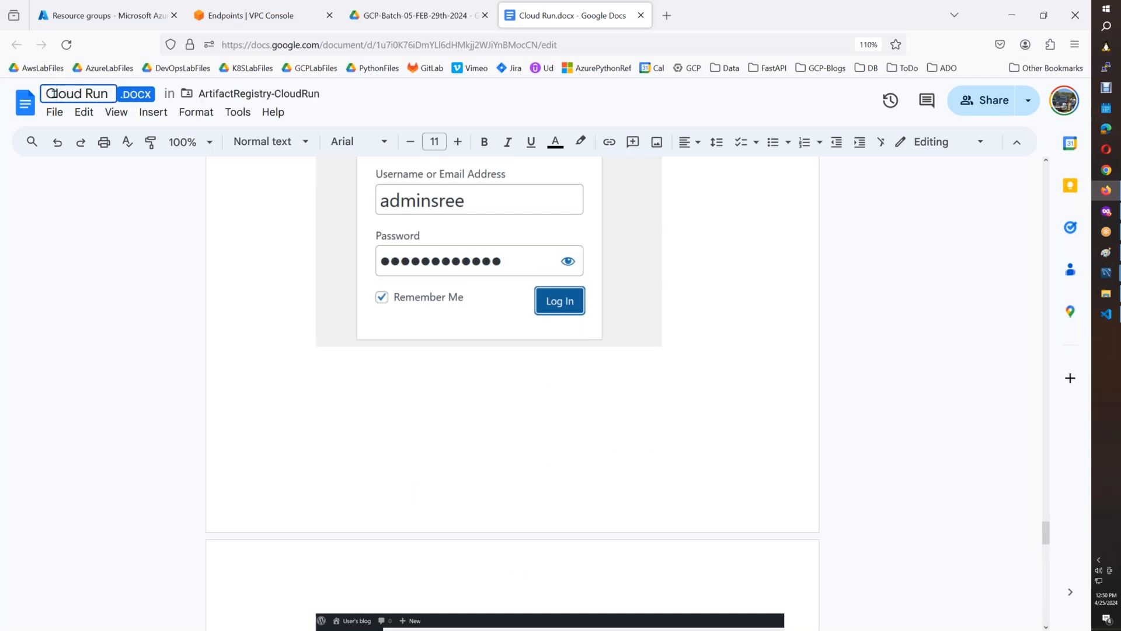
key(BackSpace)
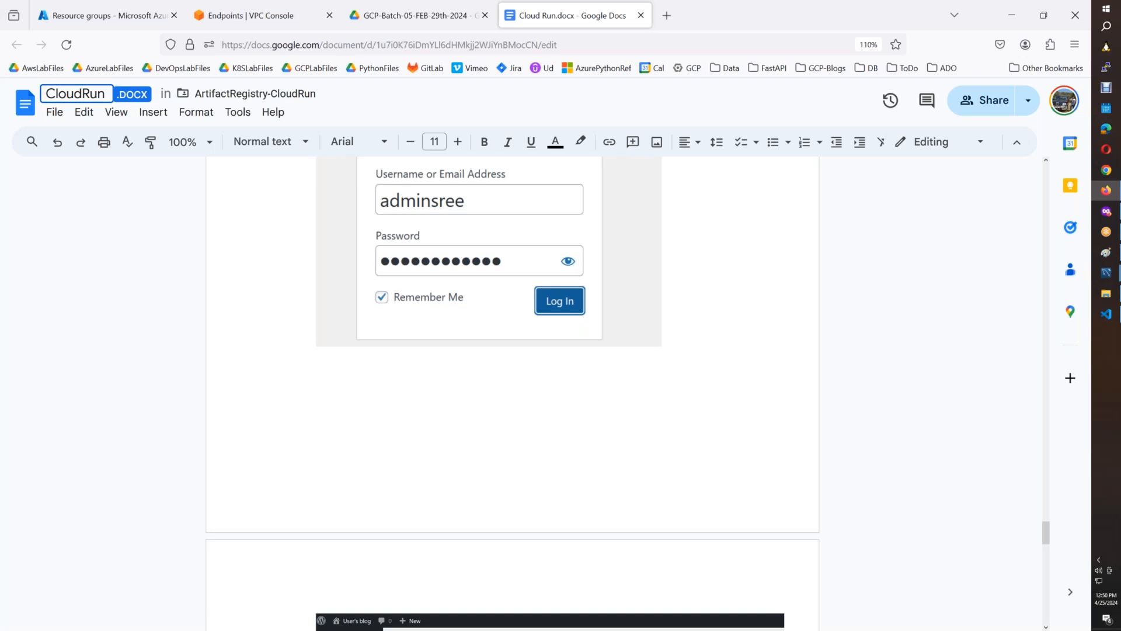
text(_Run_)
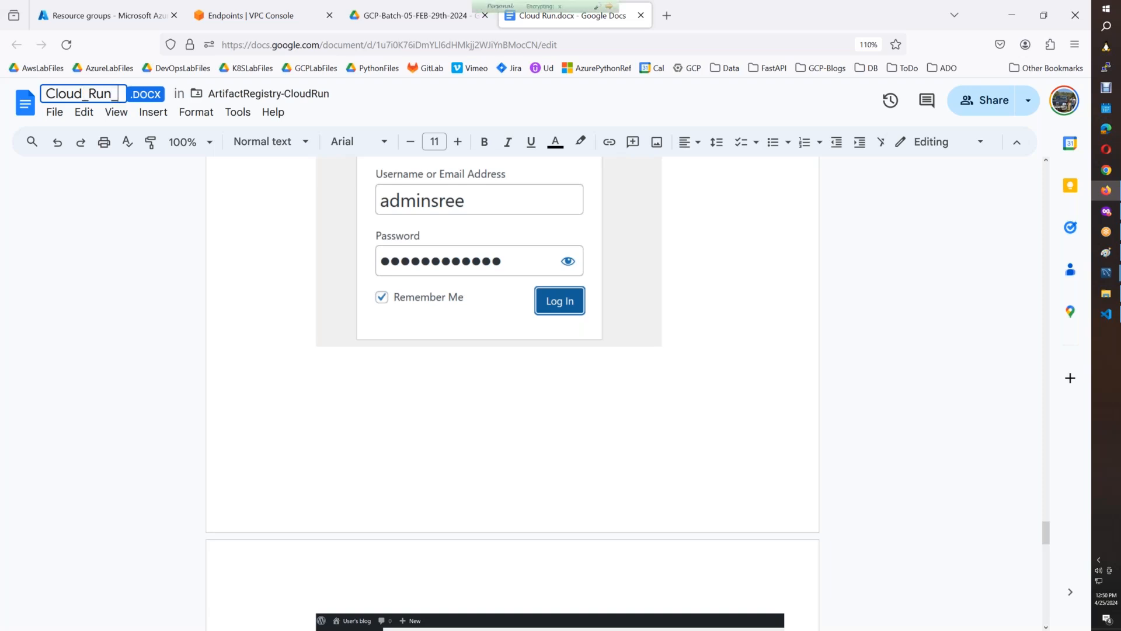
text(Wordpress)
key(Return)
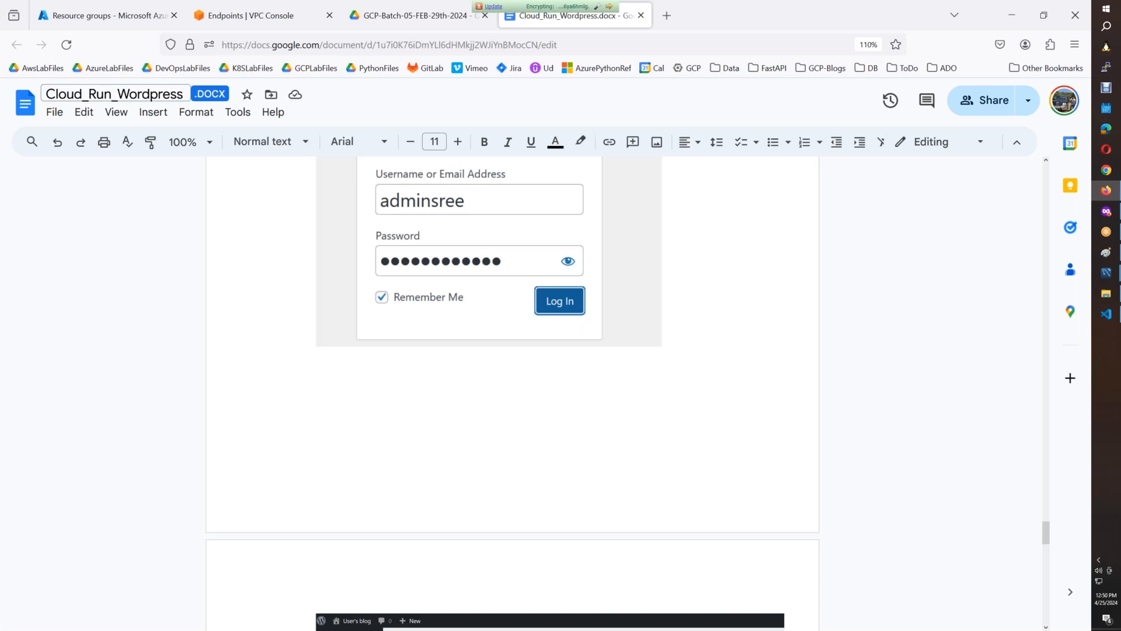
Switch to Google Drive and create a blank Google Docs document in the ArtifactRegistry-CloudRun folder.
click(372, 14)
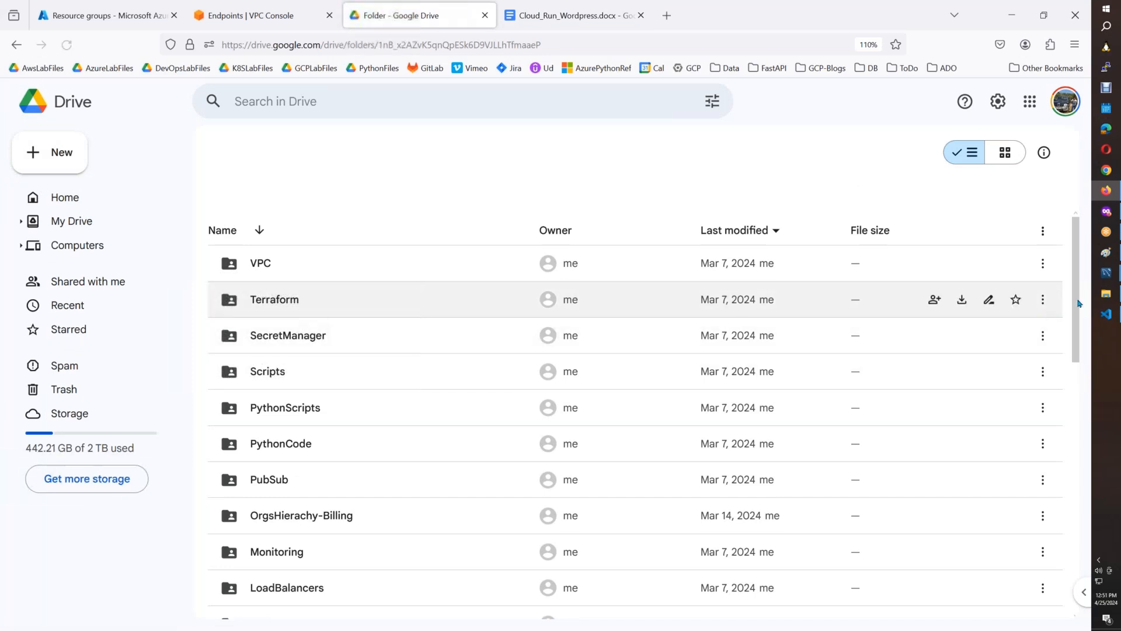
scroll(1077, 316, down, 3)
drag(1067, 374, 1048, 505)
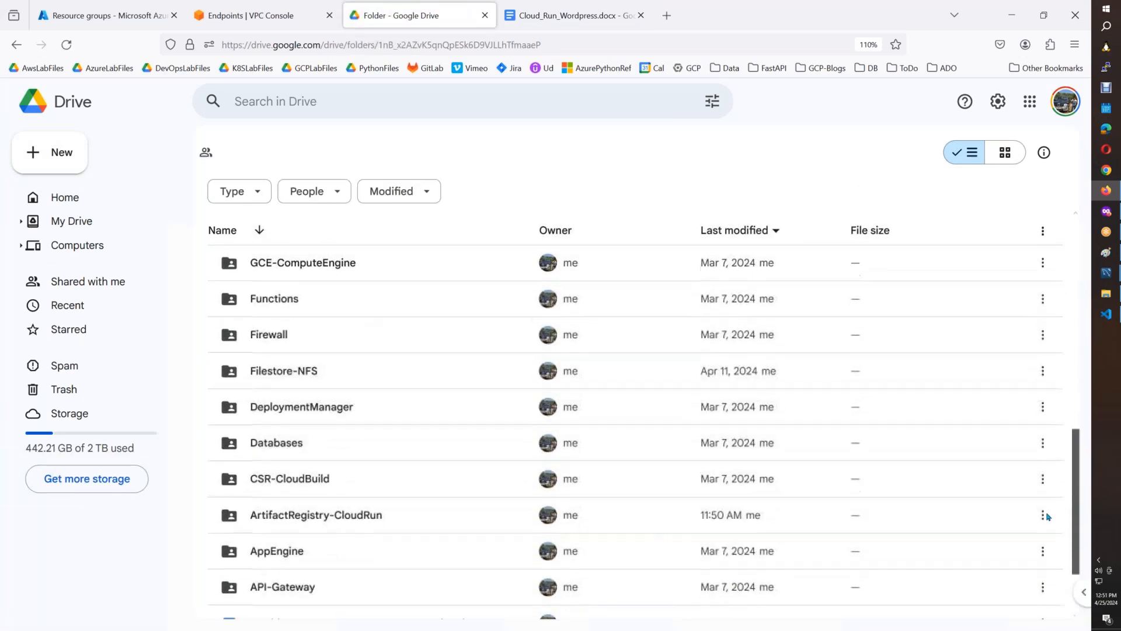
double_click(417, 521)
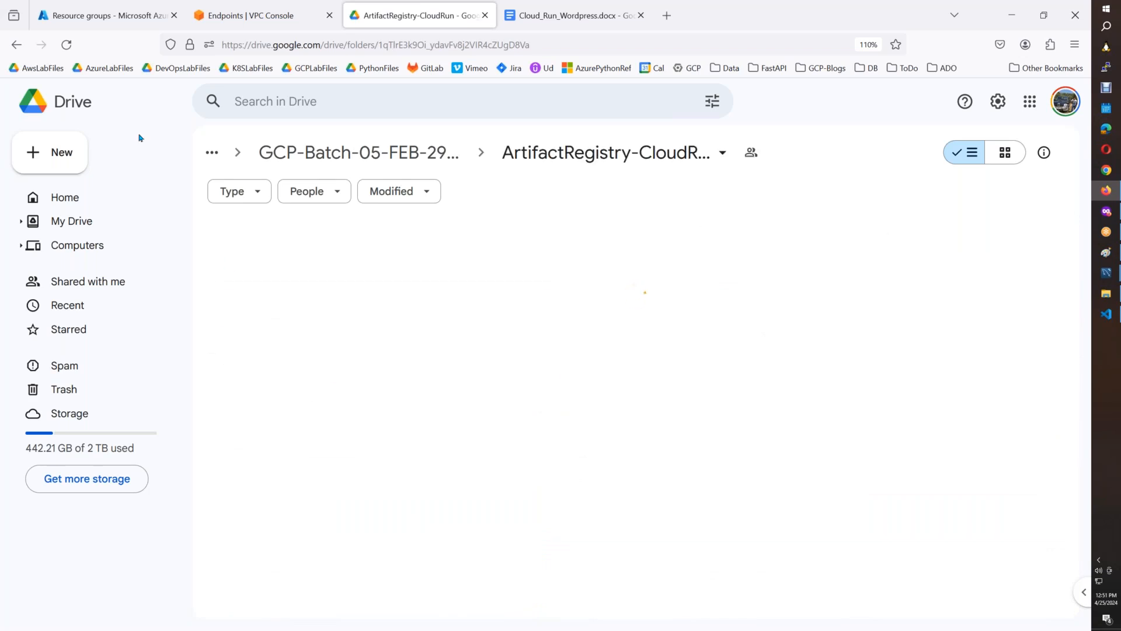
click(61, 152)
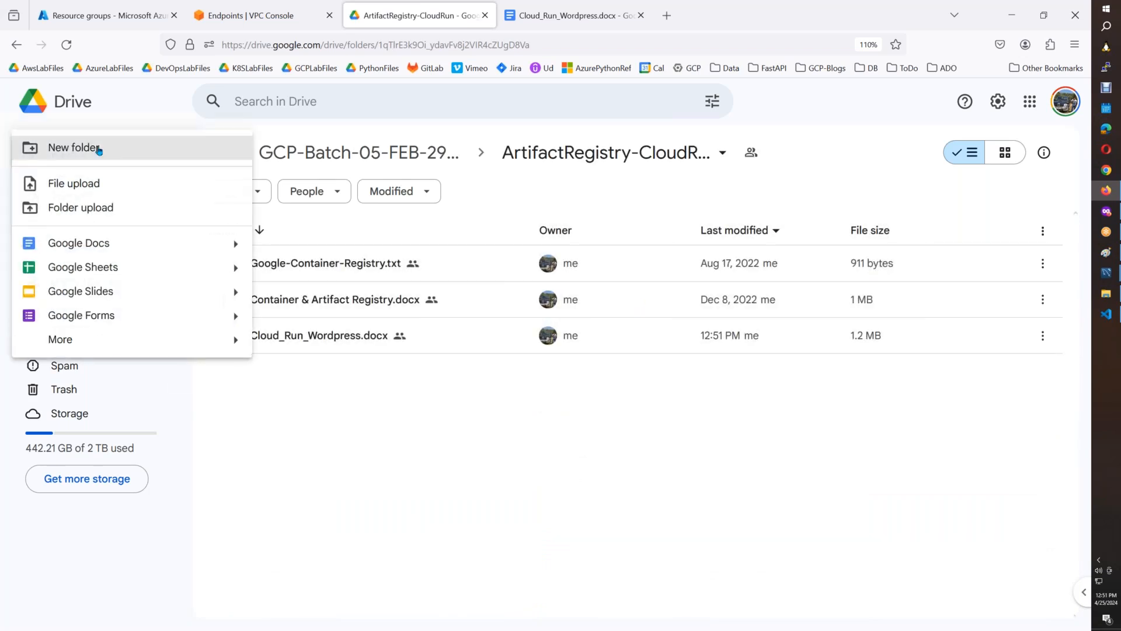
click(88, 243)
click(675, 387)
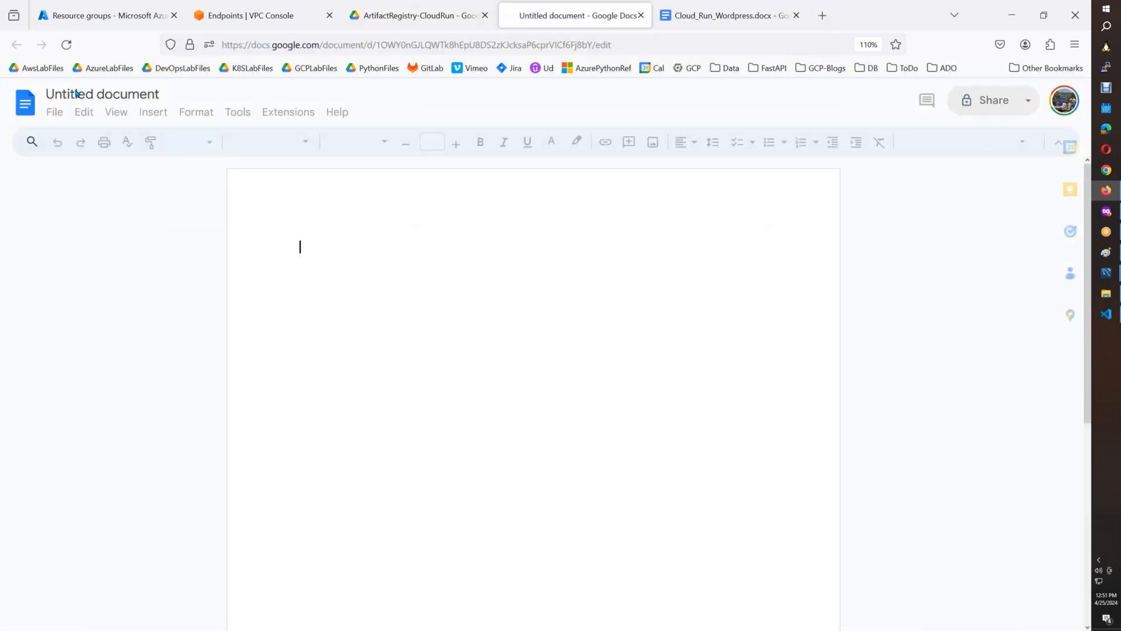
Name the new document CloudRun_FastAPI_SecretsManager.
click(75, 94)
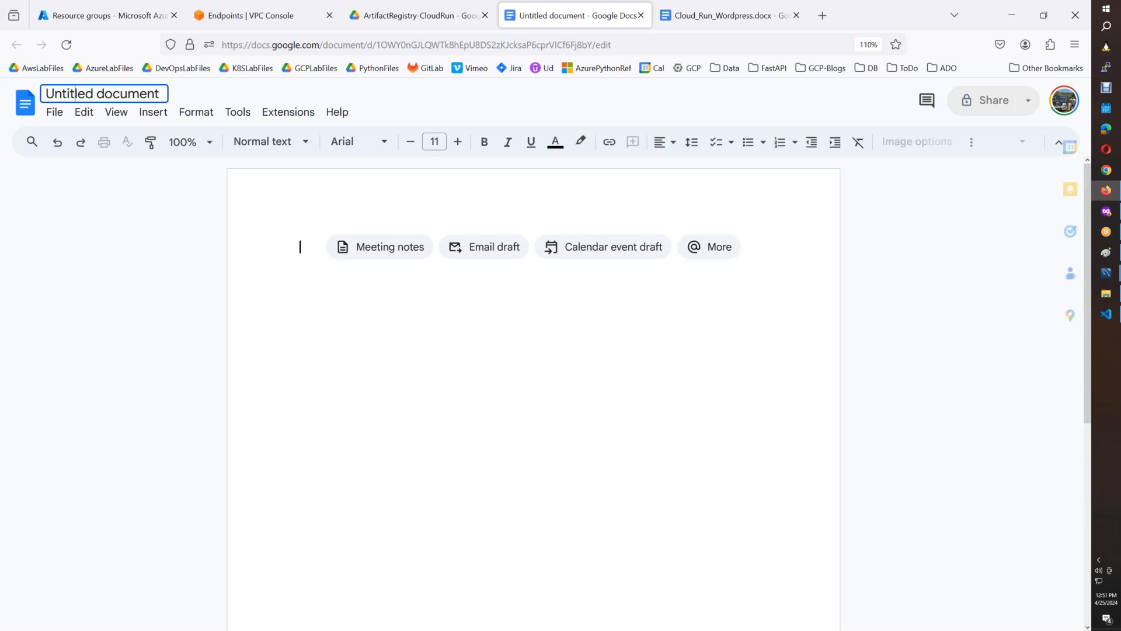
click(75, 93)
text(Cl)
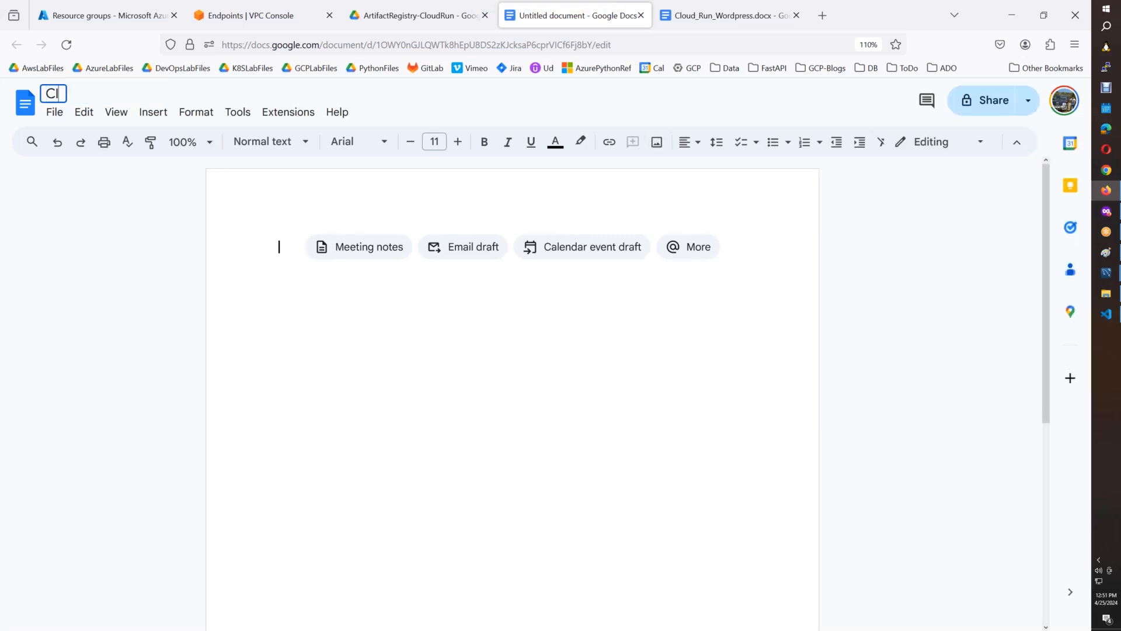
text(oud)
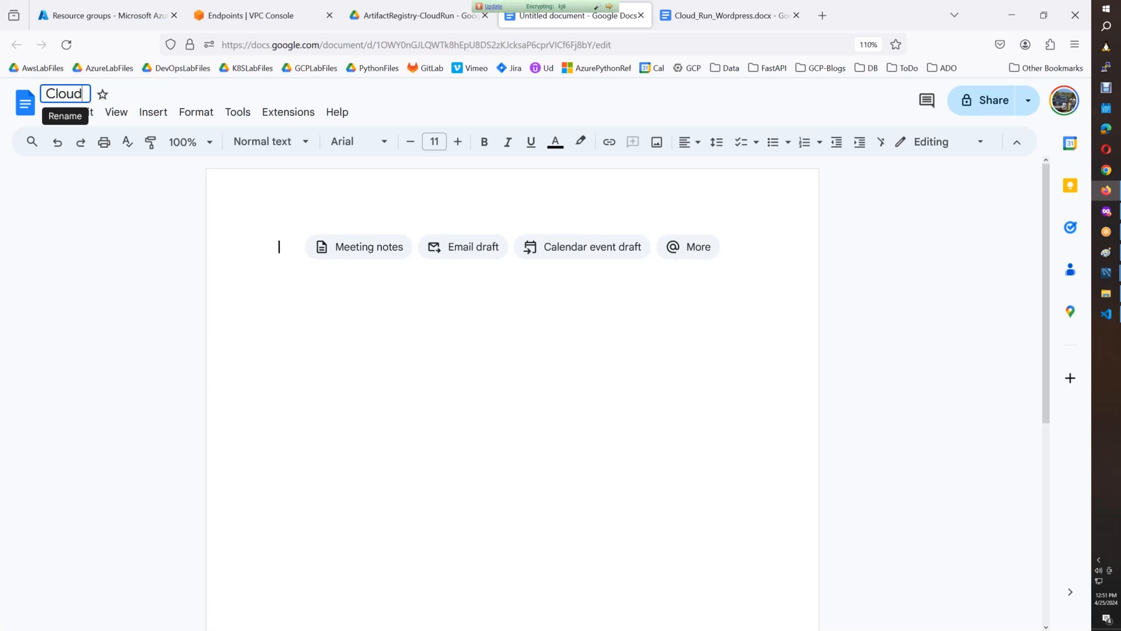
text(Run_)
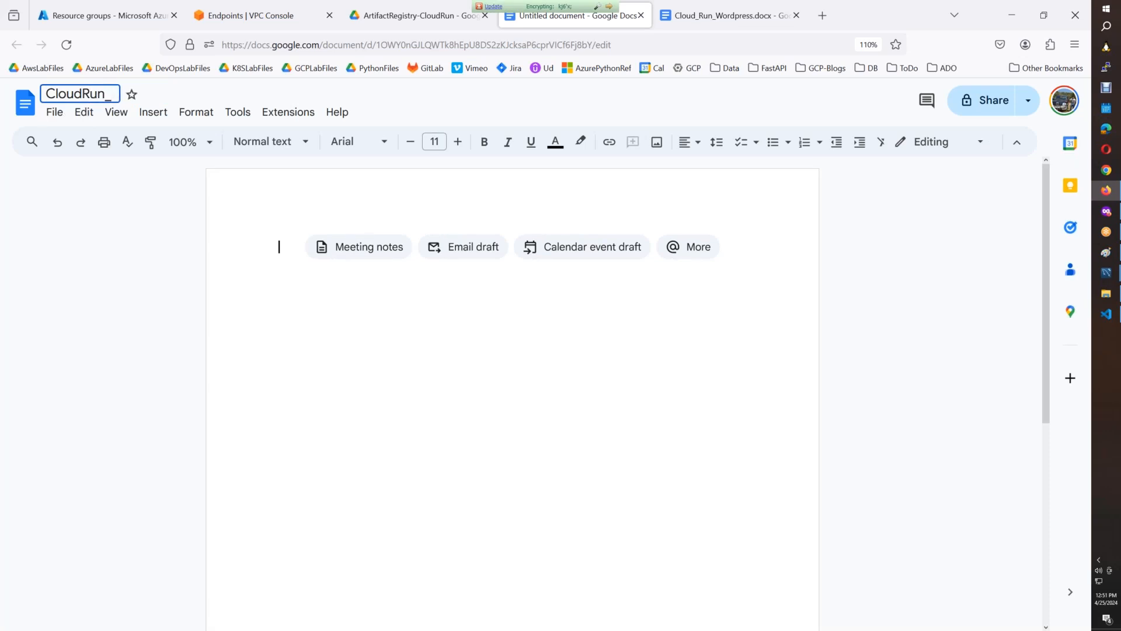
text(Fast)
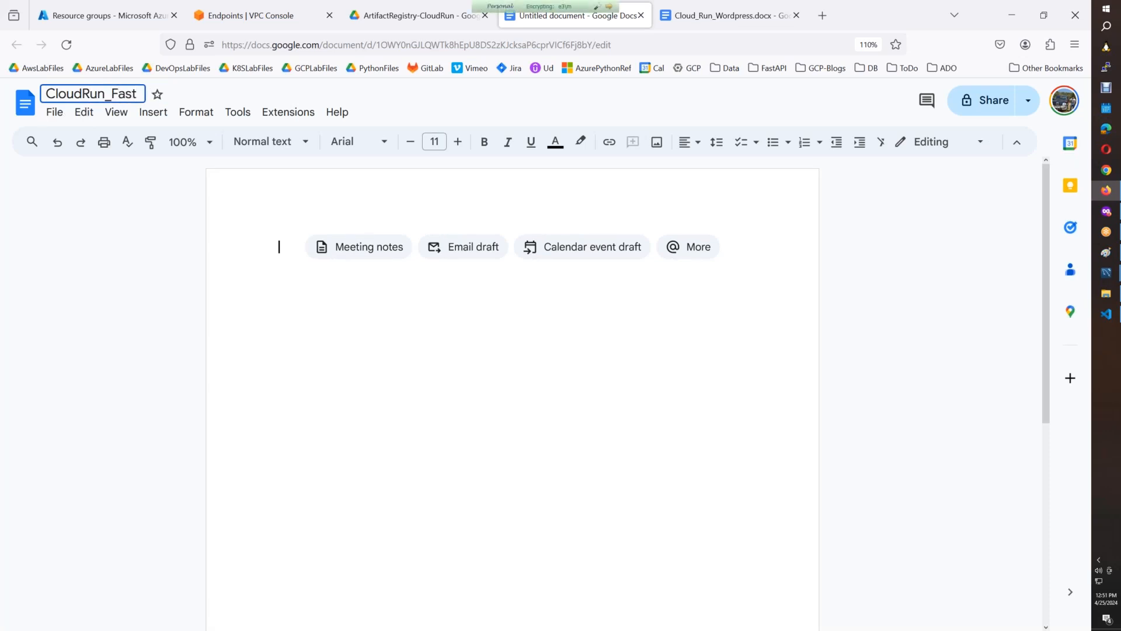
text(API_Secrets)
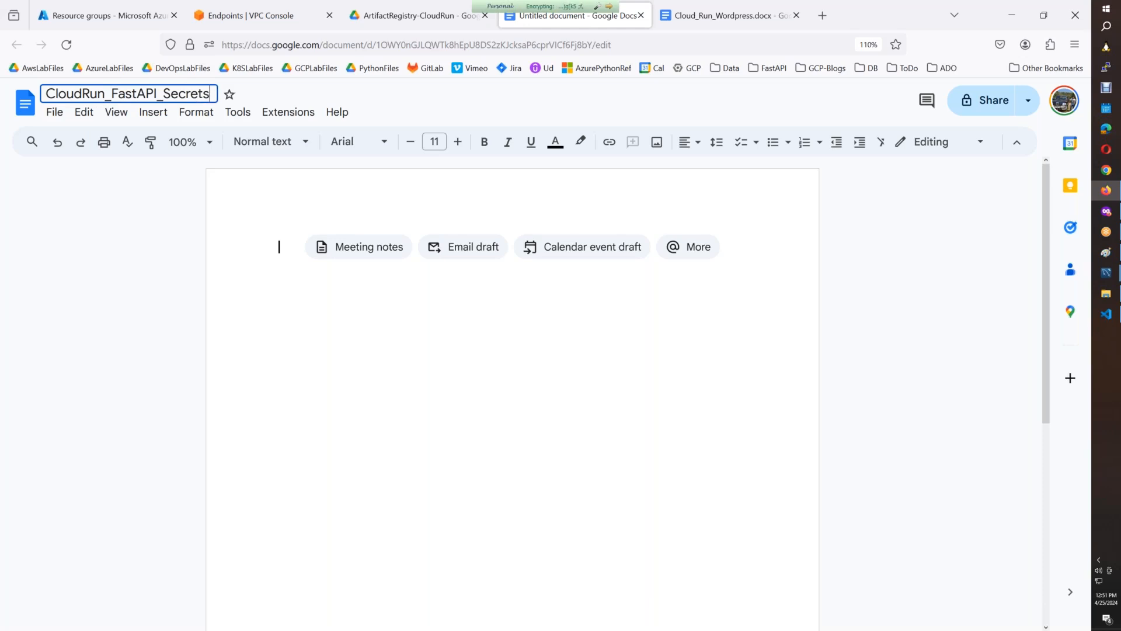
text(Manager)
key(Return)
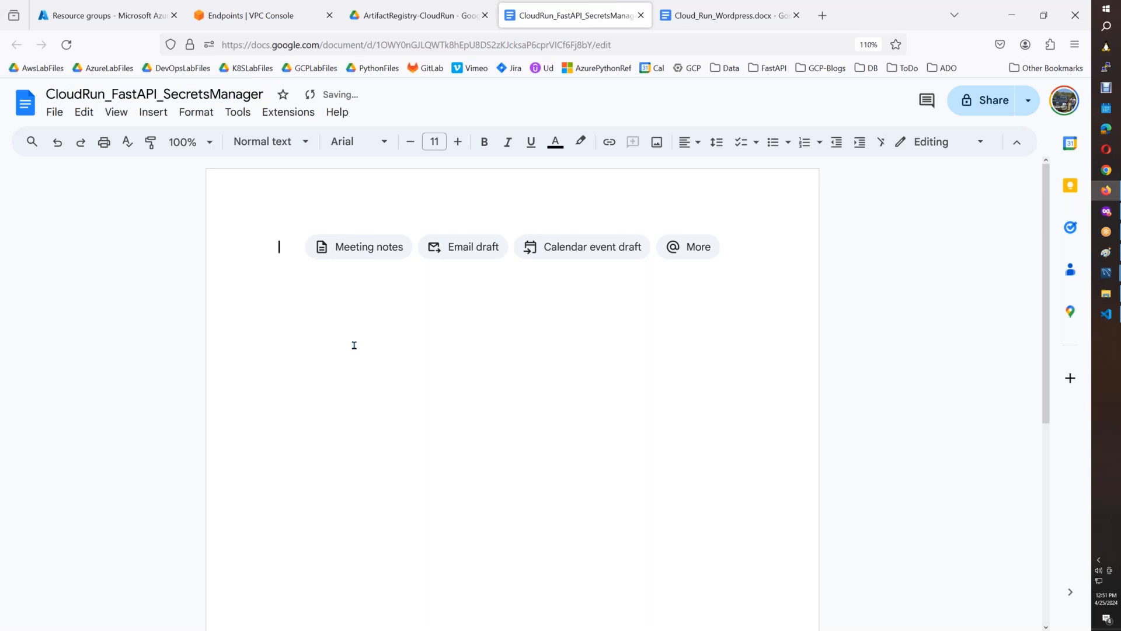
Switch to the AWS console and show the list of IAM users in a new browser tab.
click(286, 23)
right_click(119, 128)
click(163, 134)
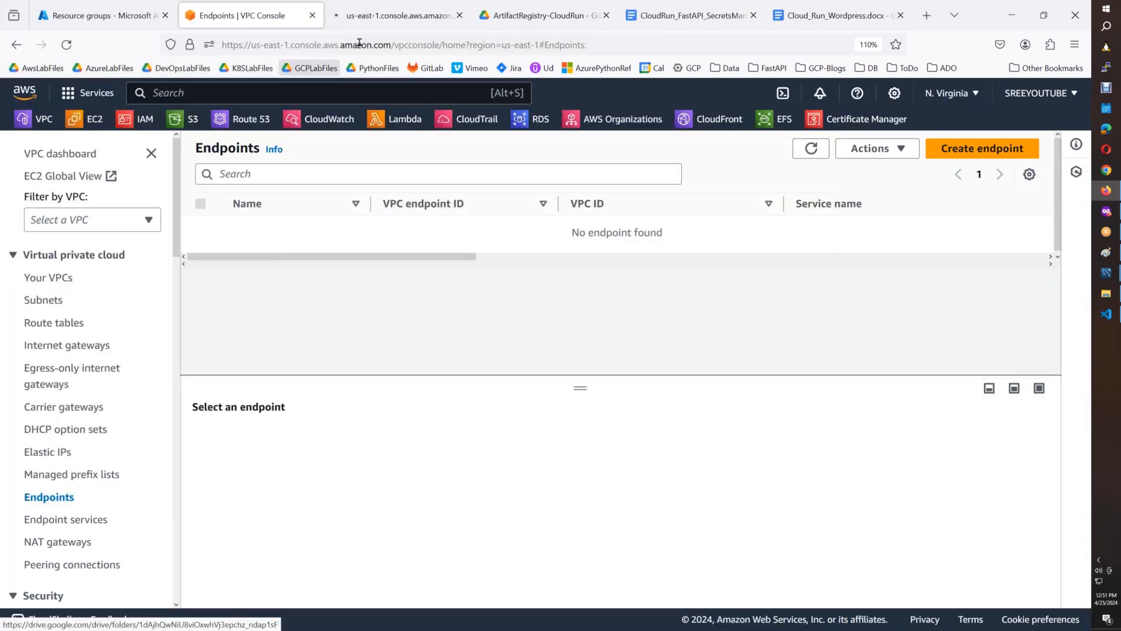
click(375, 18)
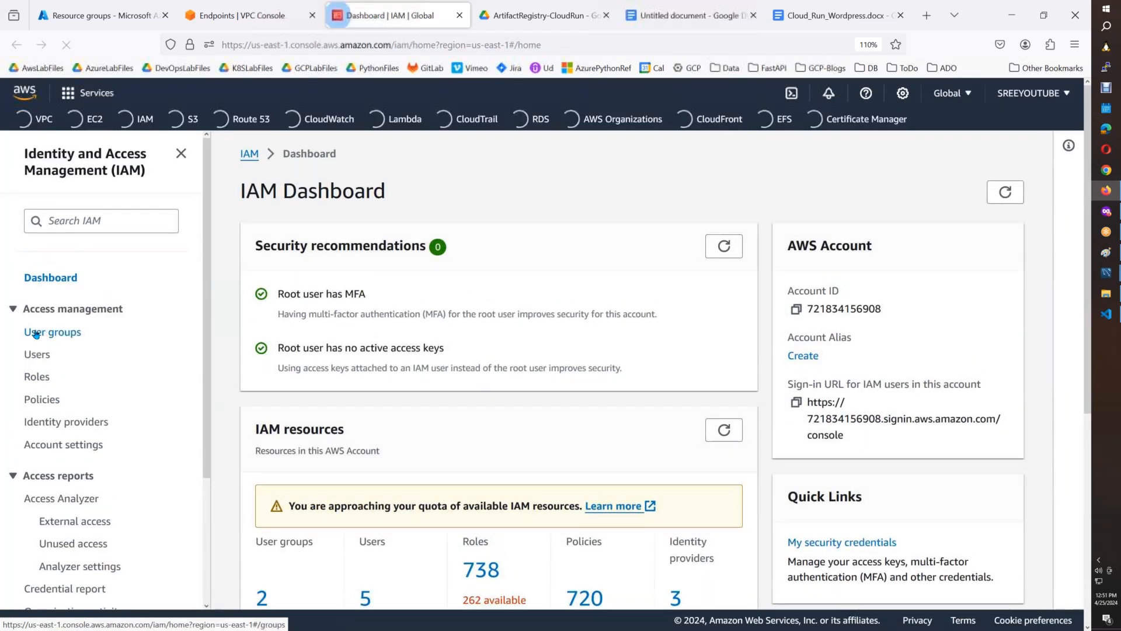
click(36, 355)
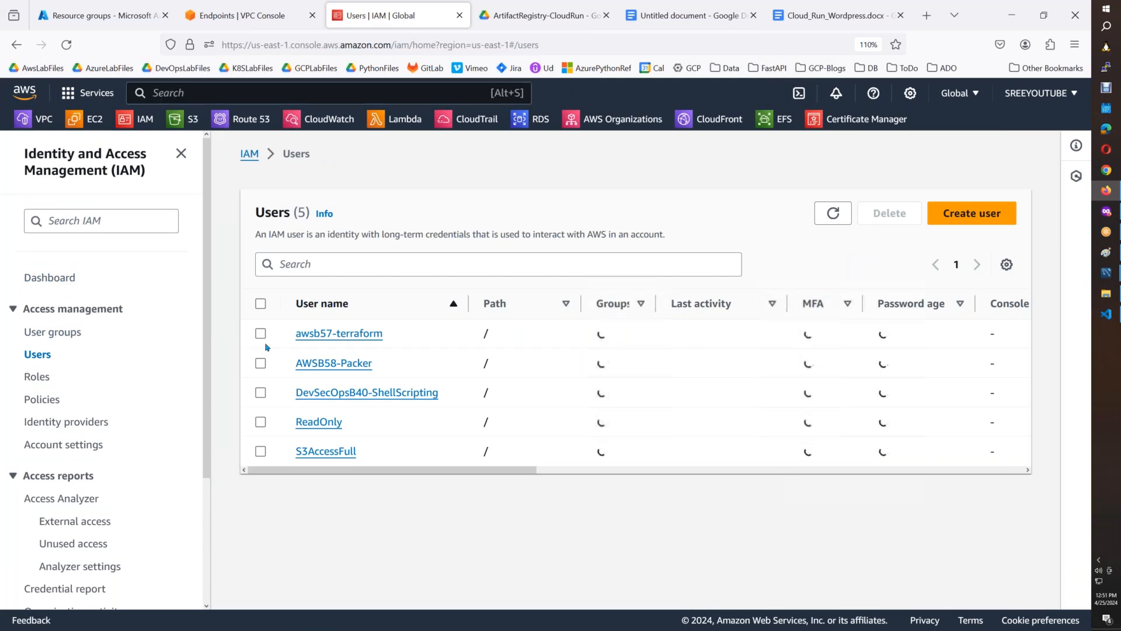
click(981, 220)
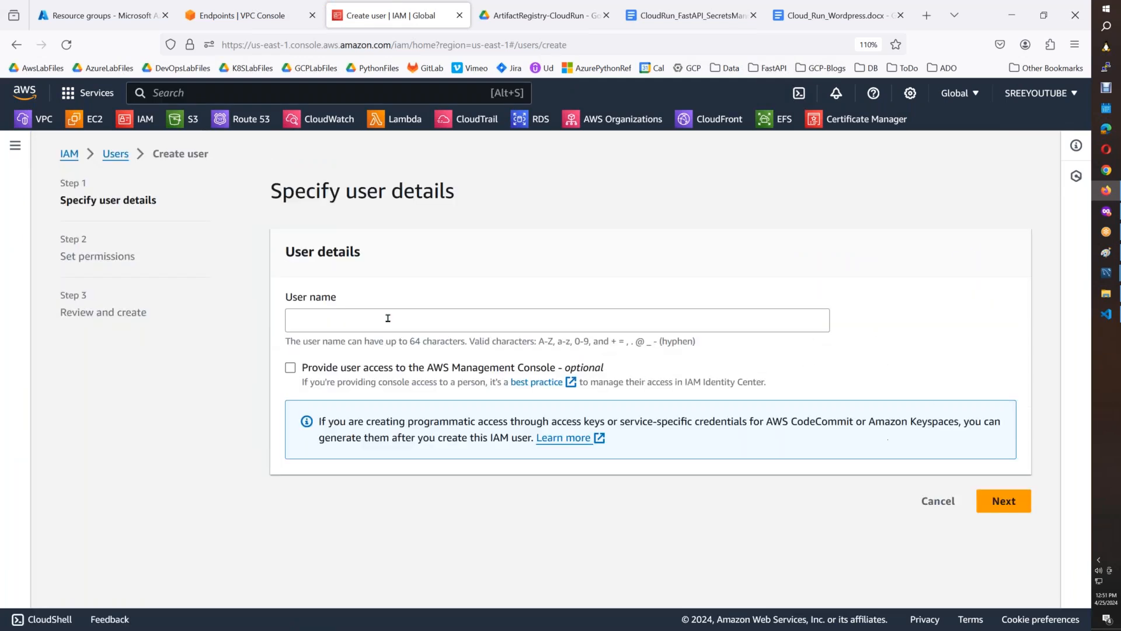
click(937, 500)
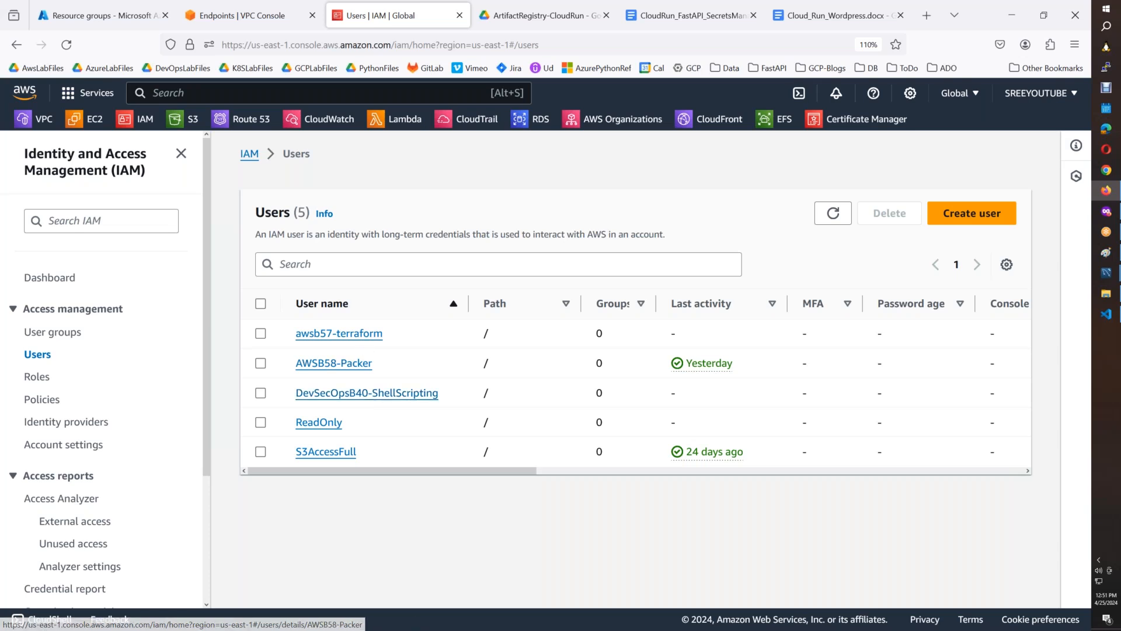
Examine the permissions policies attached to the DevSecOpsB40-ShellScripting user and return to the users list.
click(358, 393)
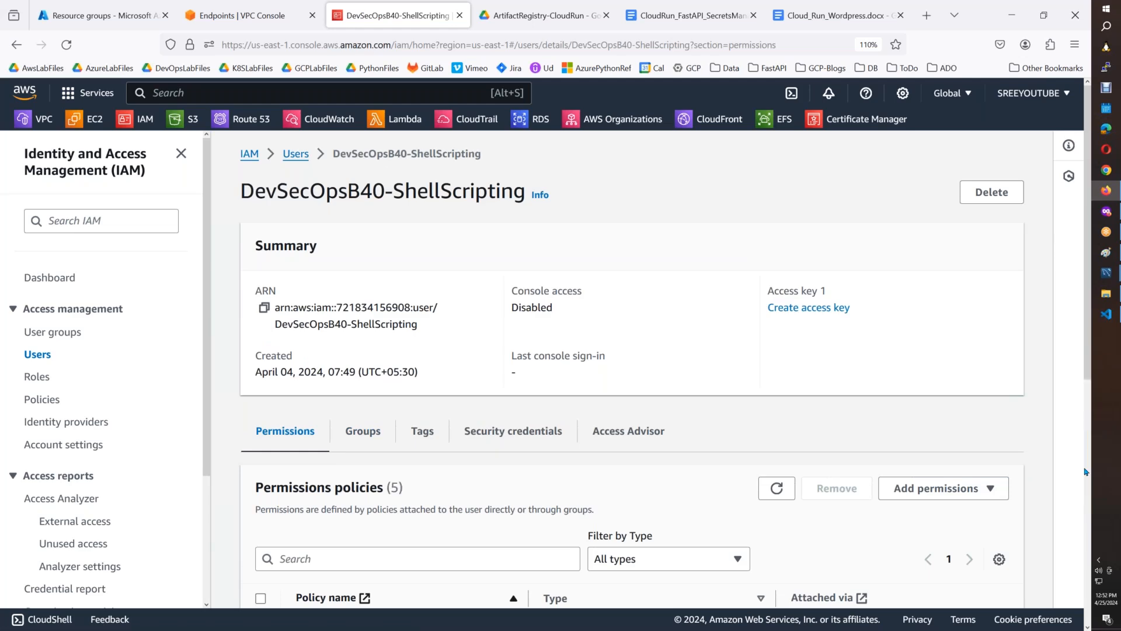
scroll(1085, 493, down, 5)
scroll(1084, 494, down, 1)
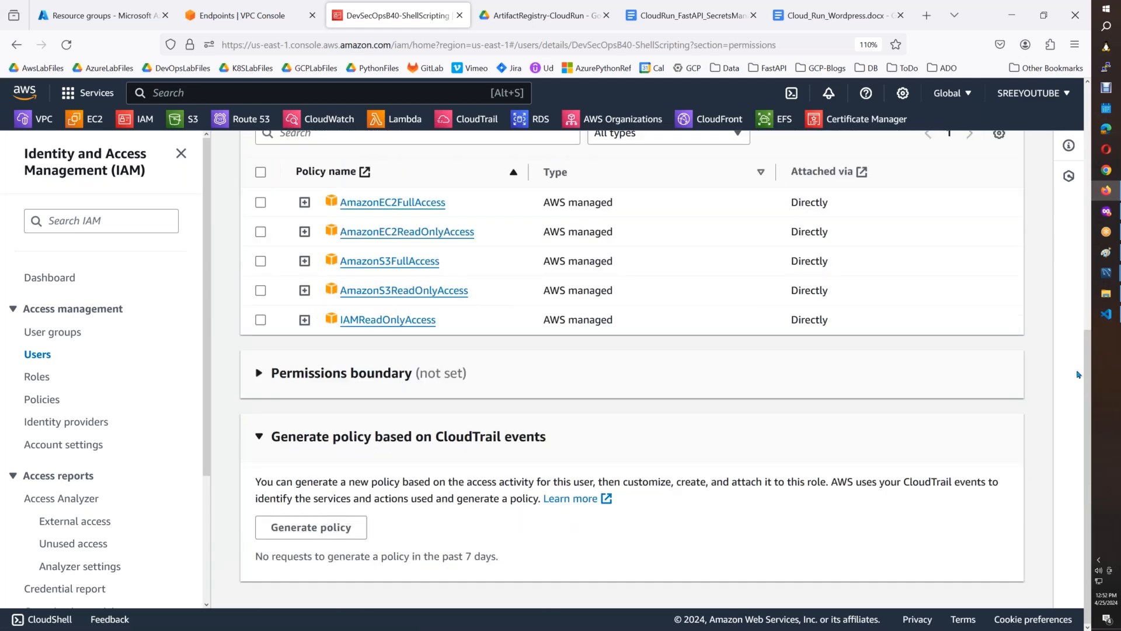
scroll(1051, 351, up, 3)
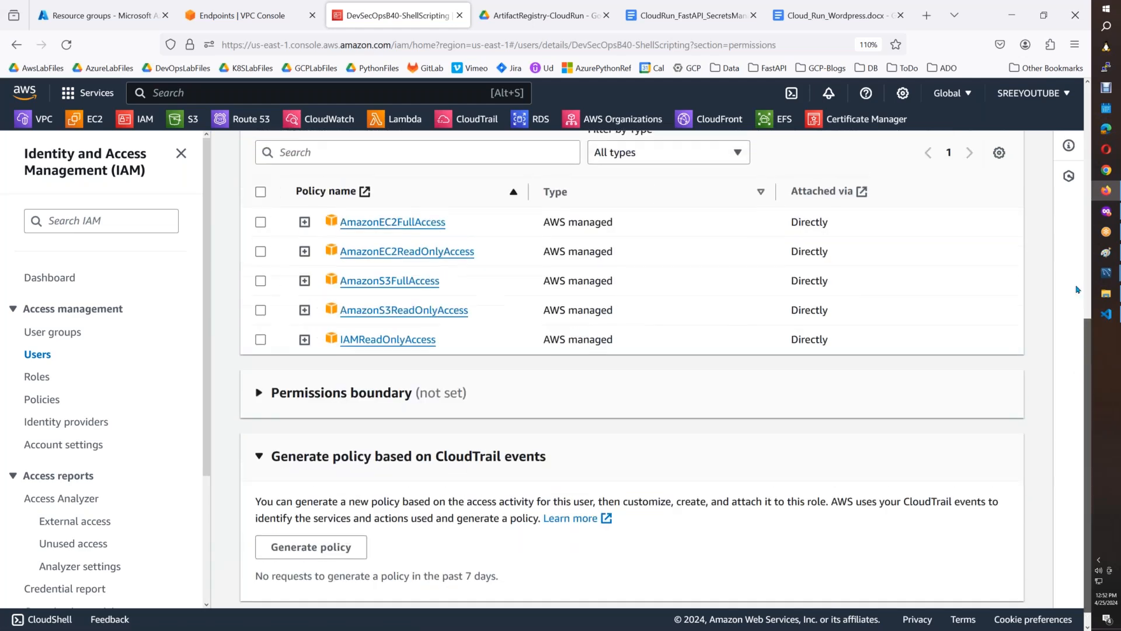
click(38, 357)
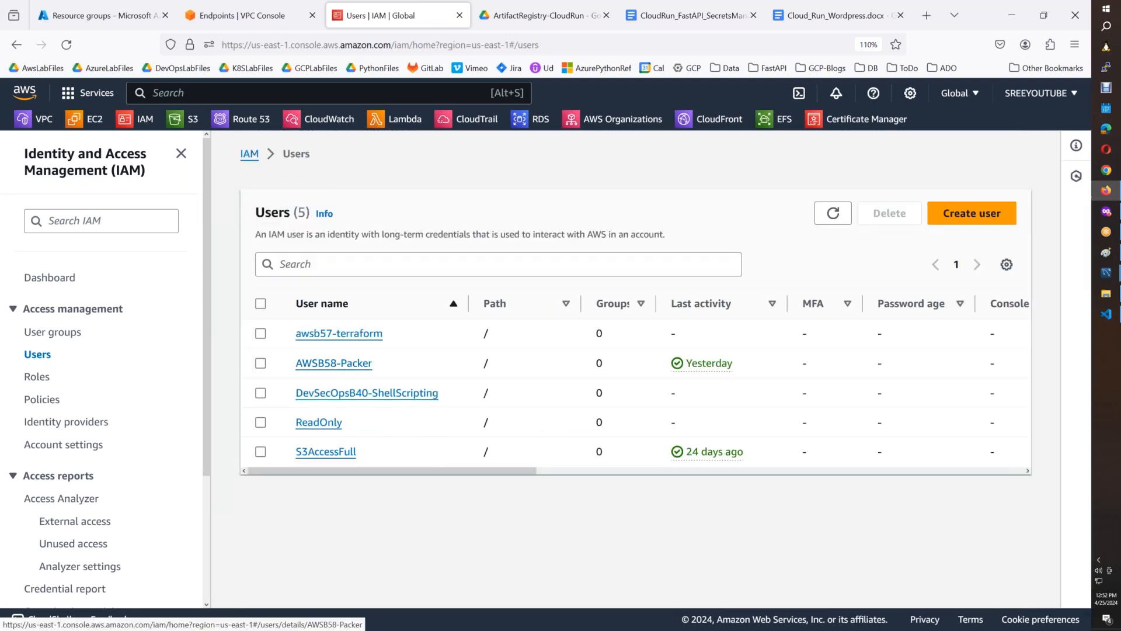
Open the ReadOnly user, look through its permissions policies and show its security credentials.
click(331, 423)
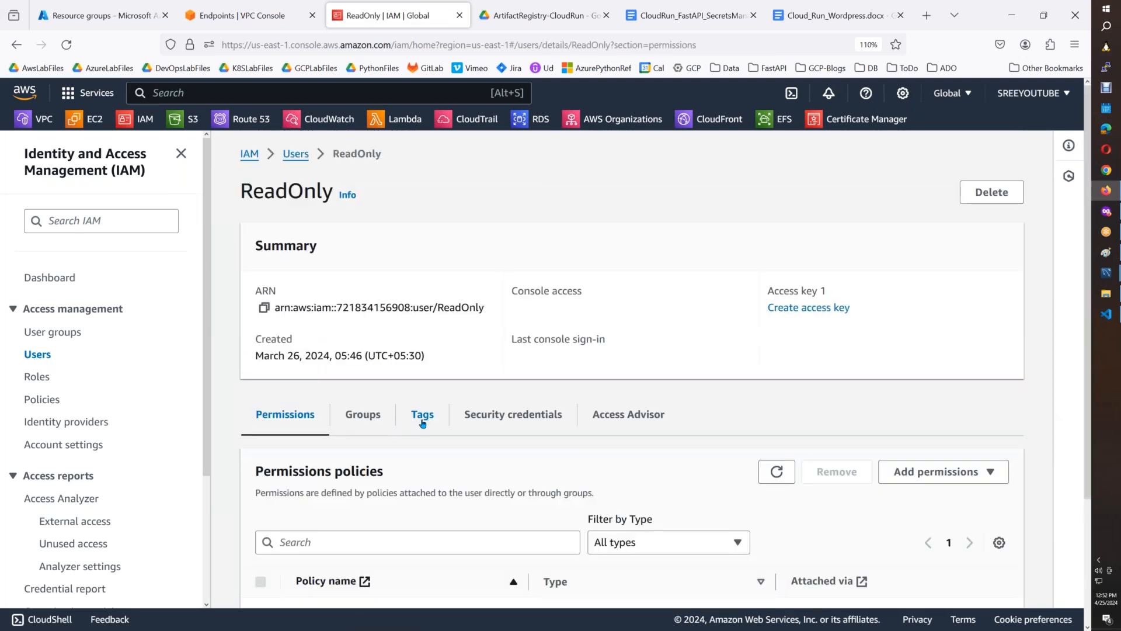
scroll(1088, 400, down, 3)
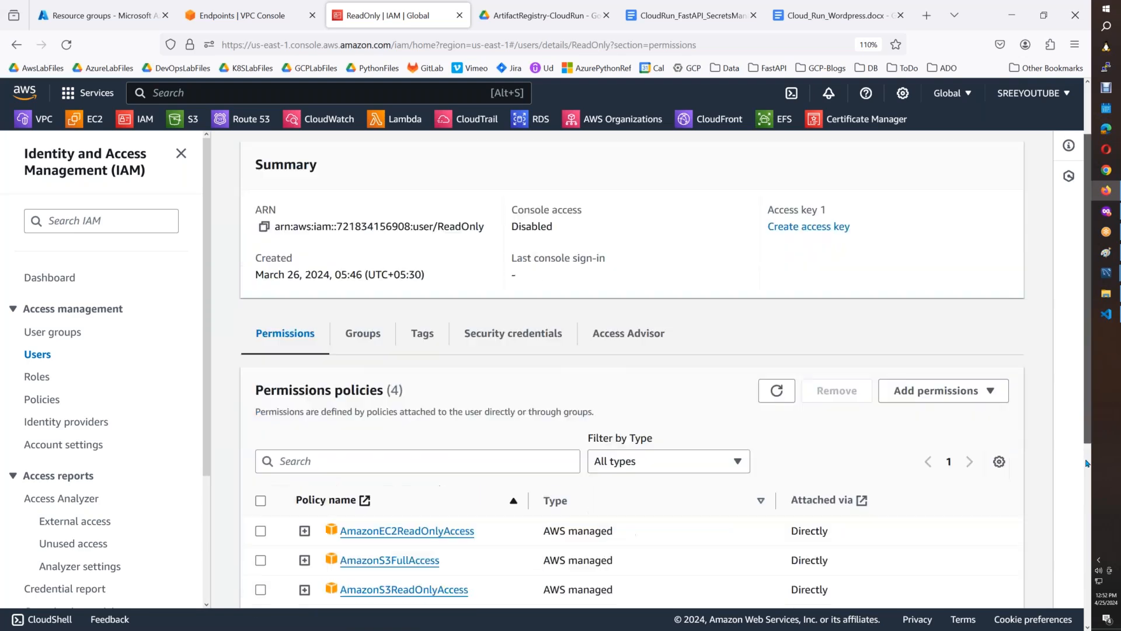
scroll(534, 416, up, 3)
click(533, 416)
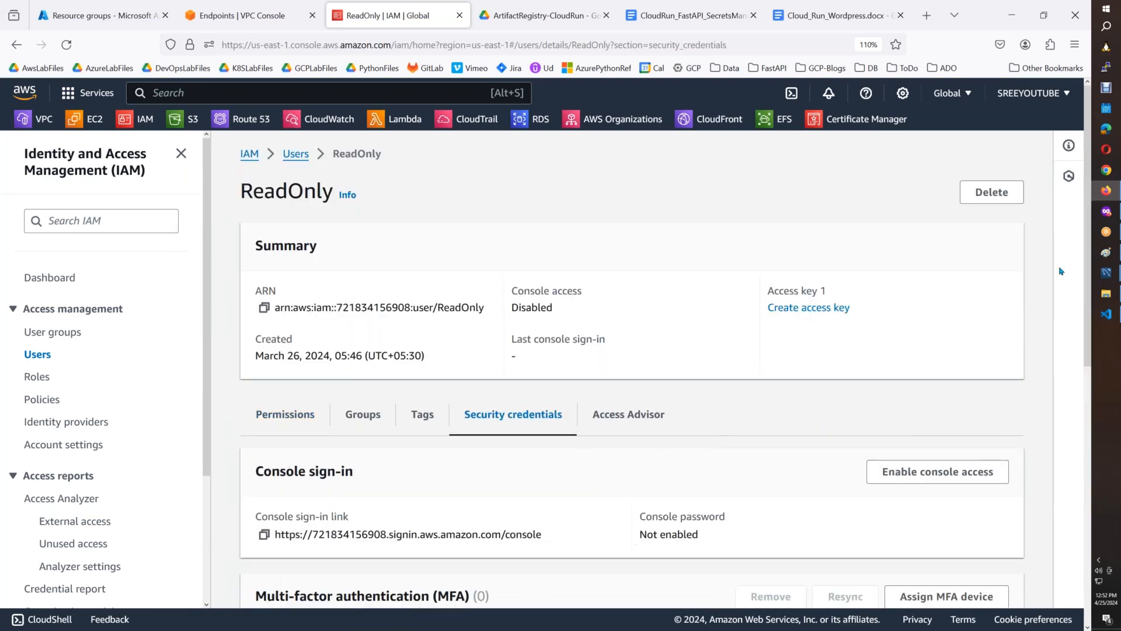
Create an access key for the ReadOnly user with the use case Other and no description tag.
drag(1088, 264, 1088, 383)
click(593, 466)
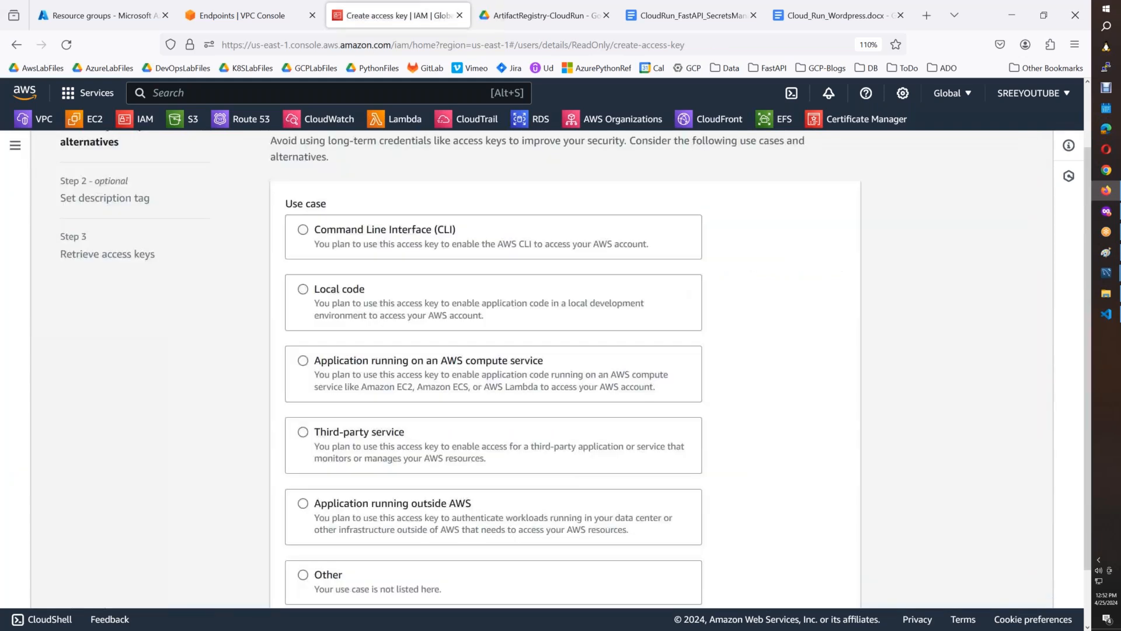
click(303, 508)
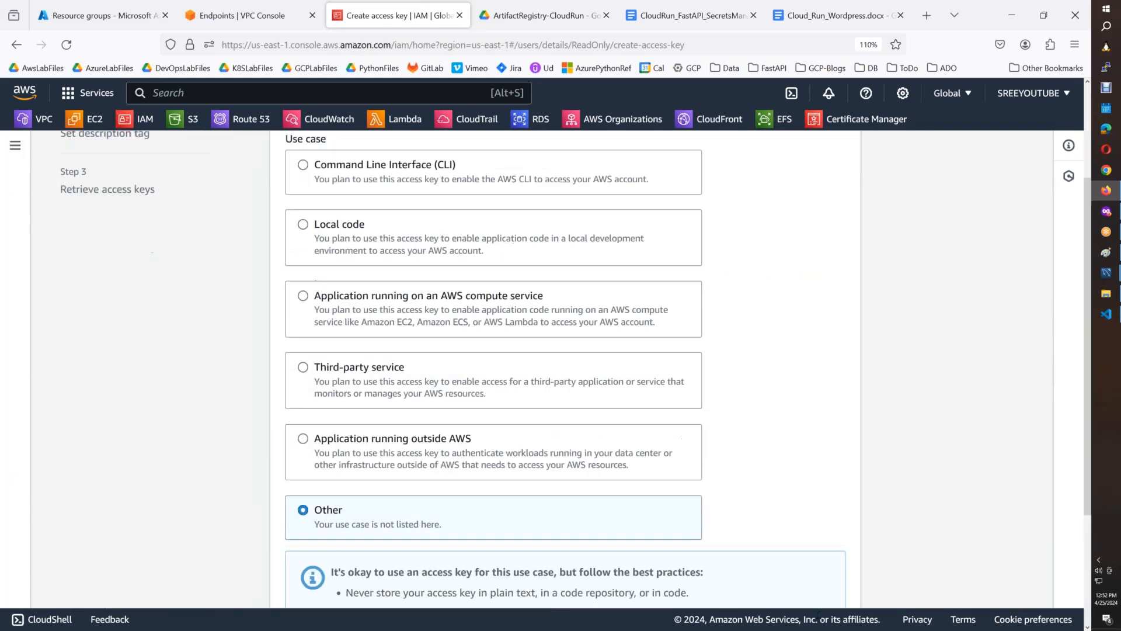
scroll(1090, 518, down, 3)
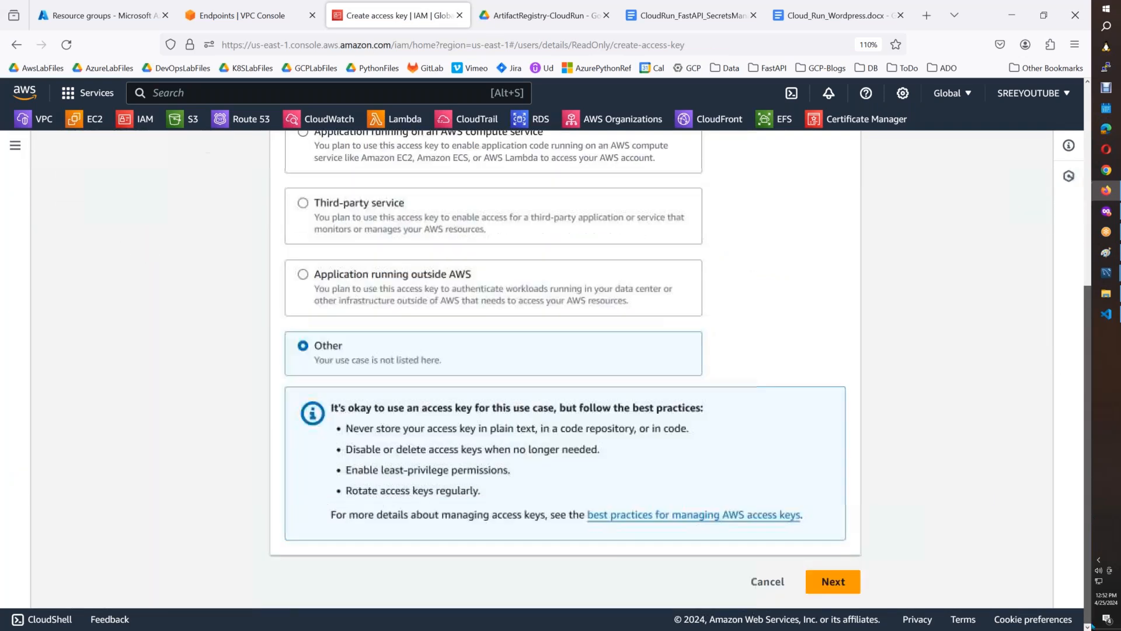
click(833, 581)
click(813, 366)
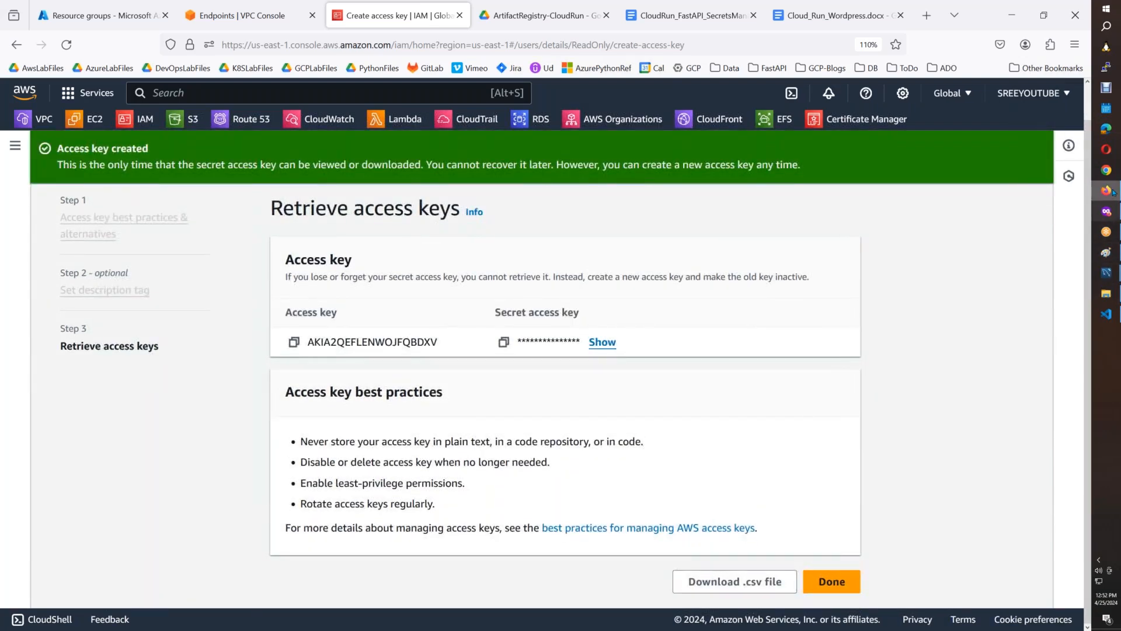
Switch to Secret Manager in the Google Cloud console and open the aws-access-key secret for editing.
click(1106, 212)
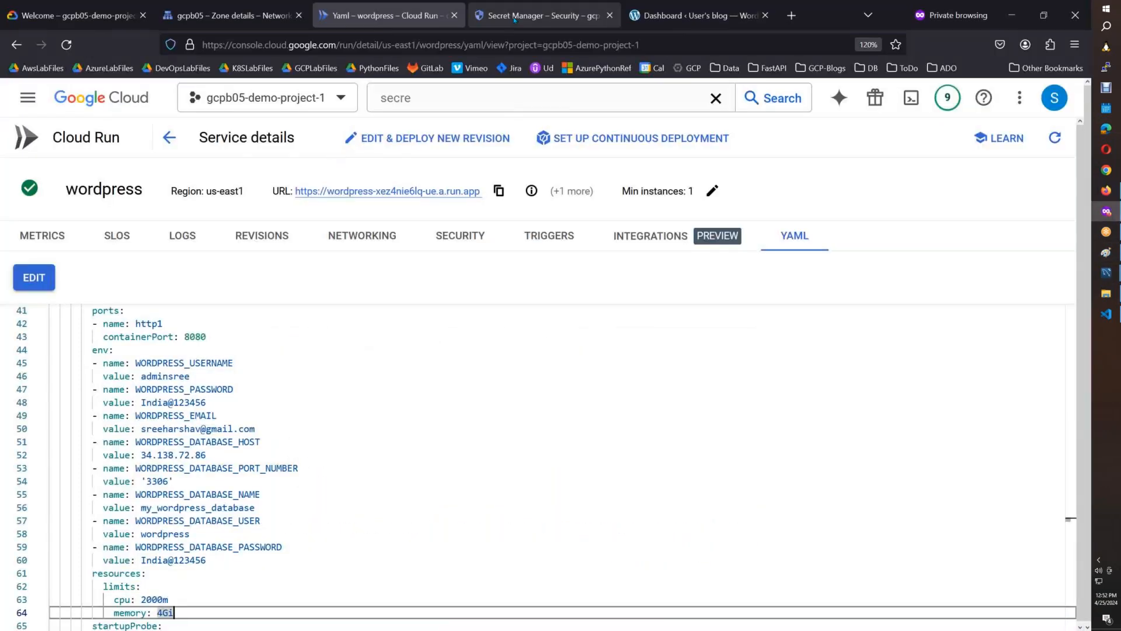
click(543, 15)
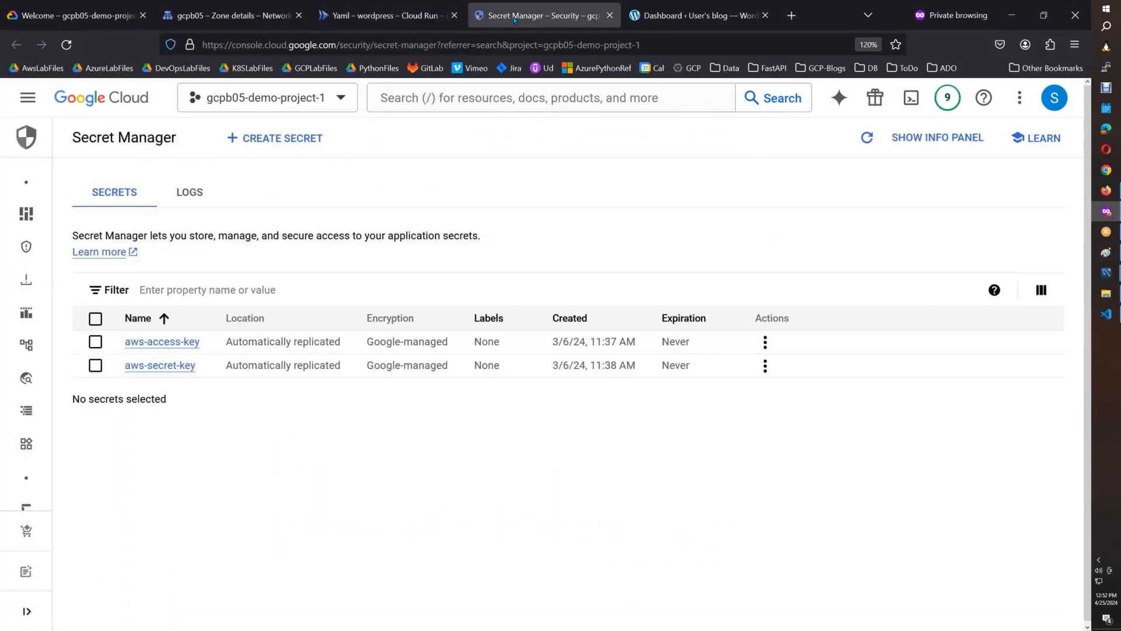
click(764, 342)
click(782, 381)
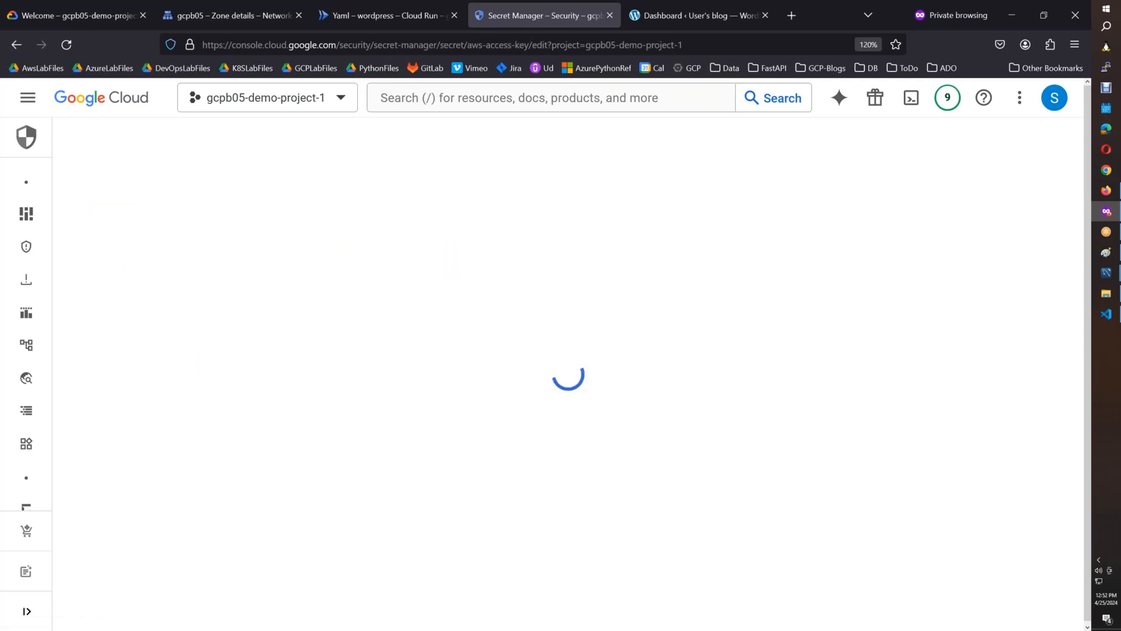
Copy the new access key from the AWS console and return to the aws-access-key secret.
key(alt+Tab)
click(295, 343)
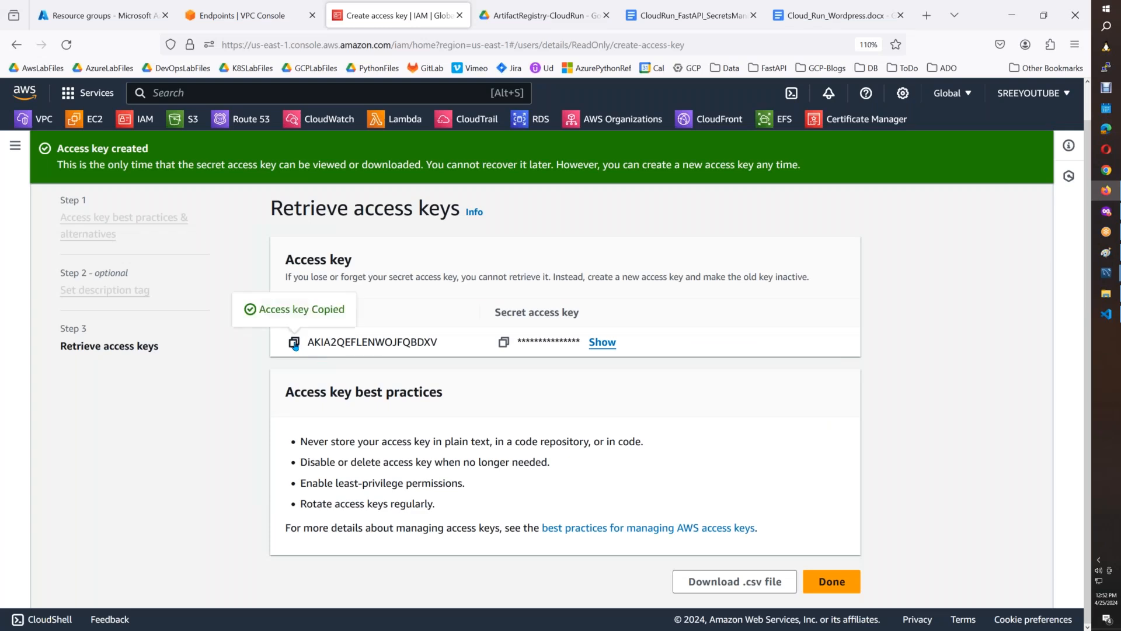
key(alt+Tab)
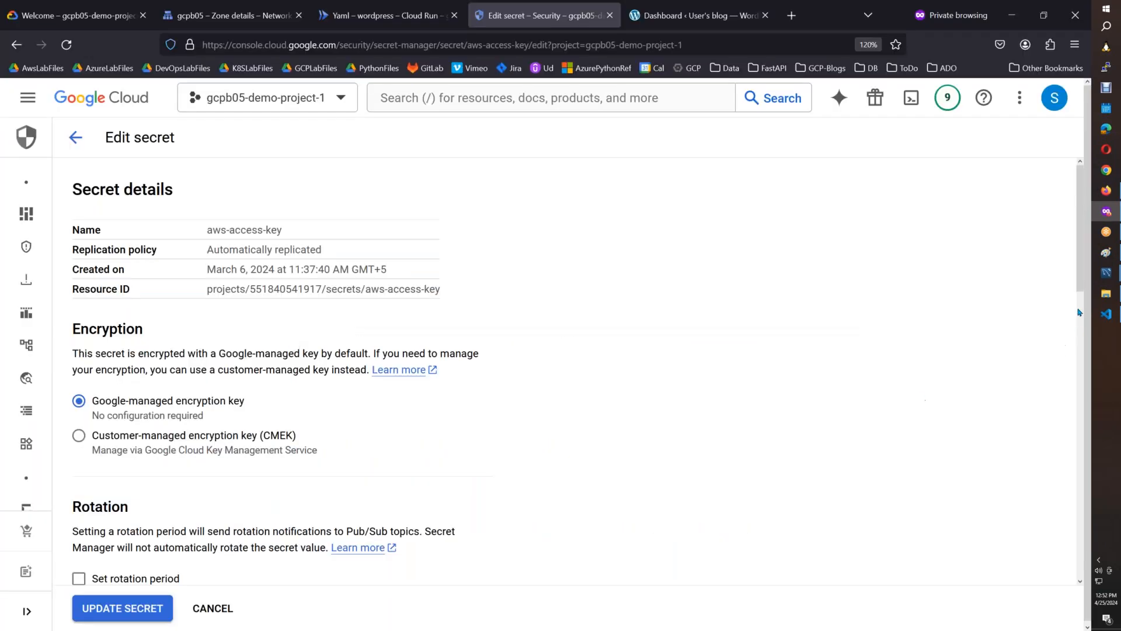
Look through the aws-access-key secret's settings and update the secret.
scroll(1079, 346, down, 2)
scroll(1080, 346, down, 10)
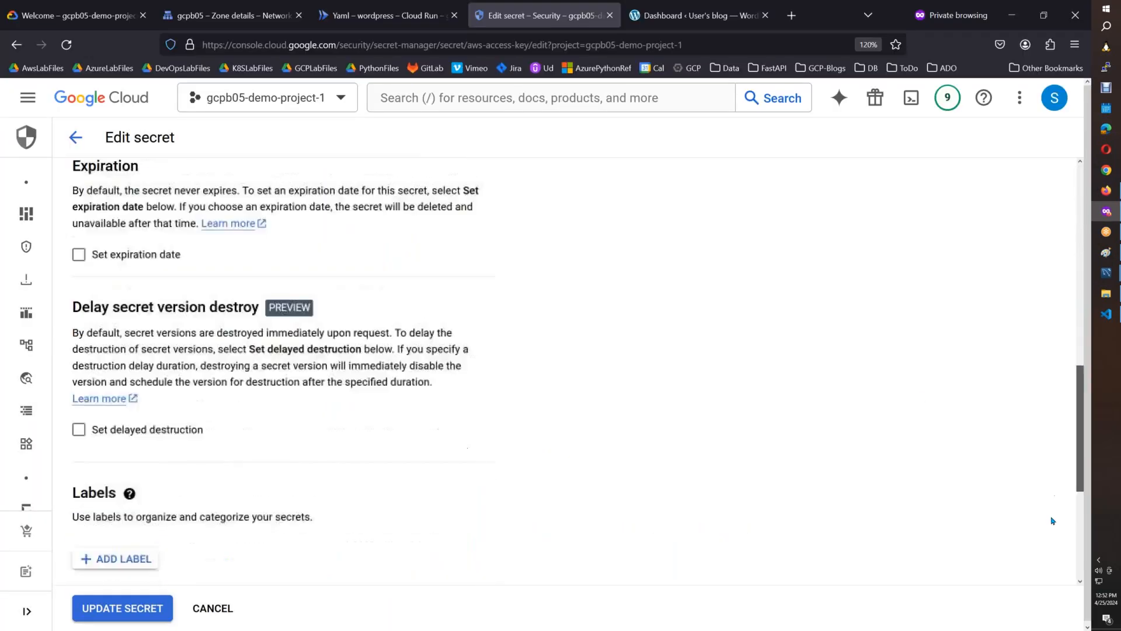
scroll(1025, 287, up, 13)
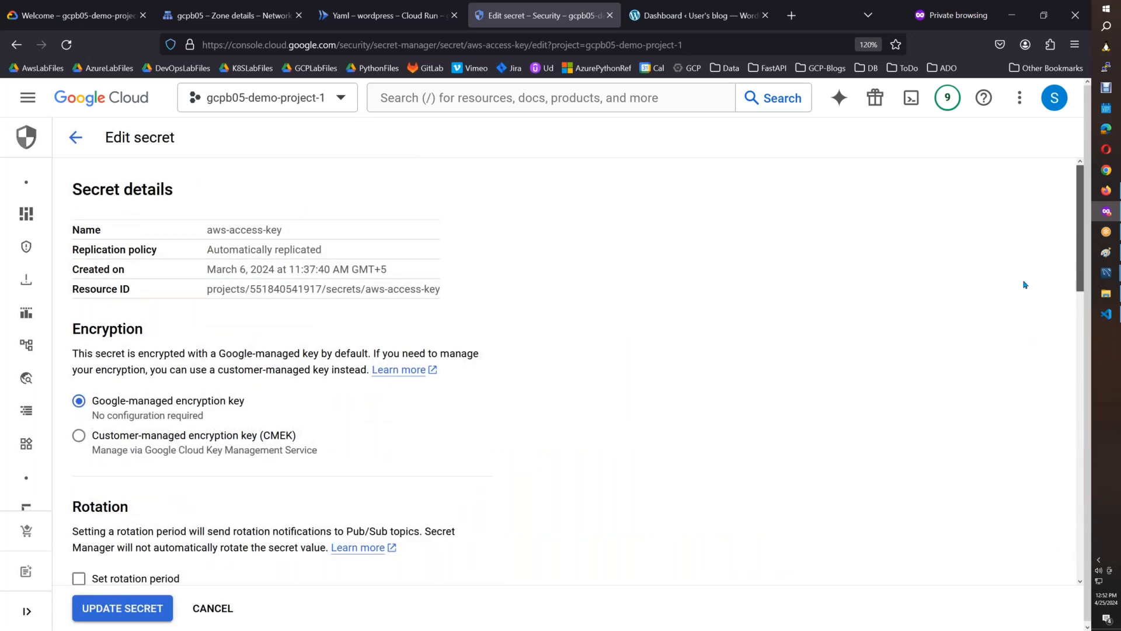
click(150, 615)
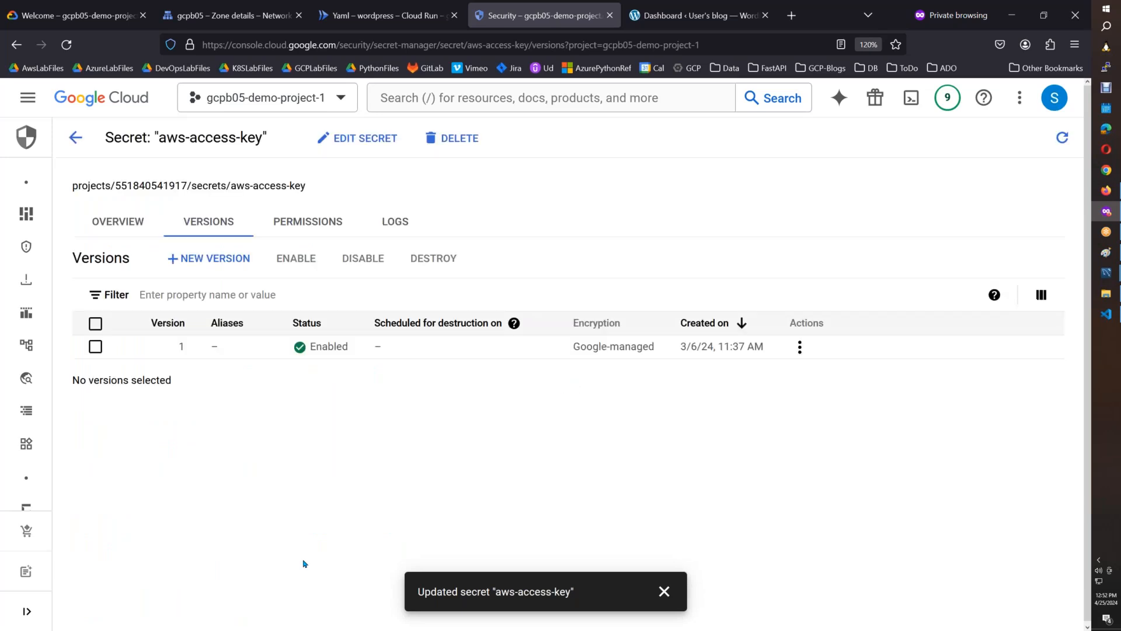
Add a new version to the aws-access-key secret with the copied AWS access key as its secret value.
click(799, 347)
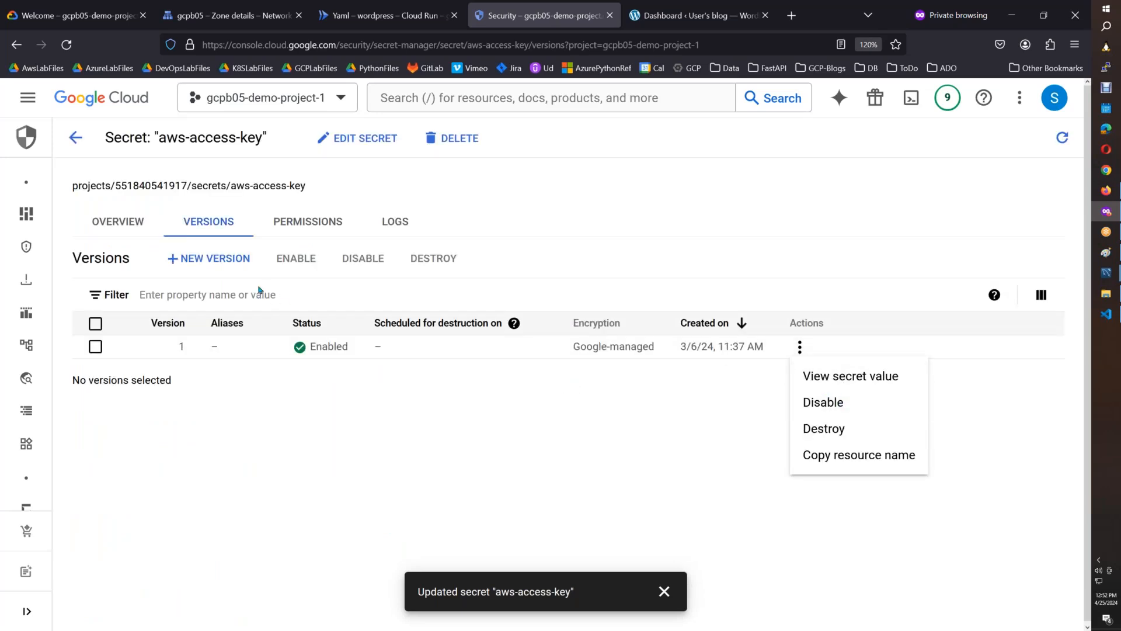
click(233, 261)
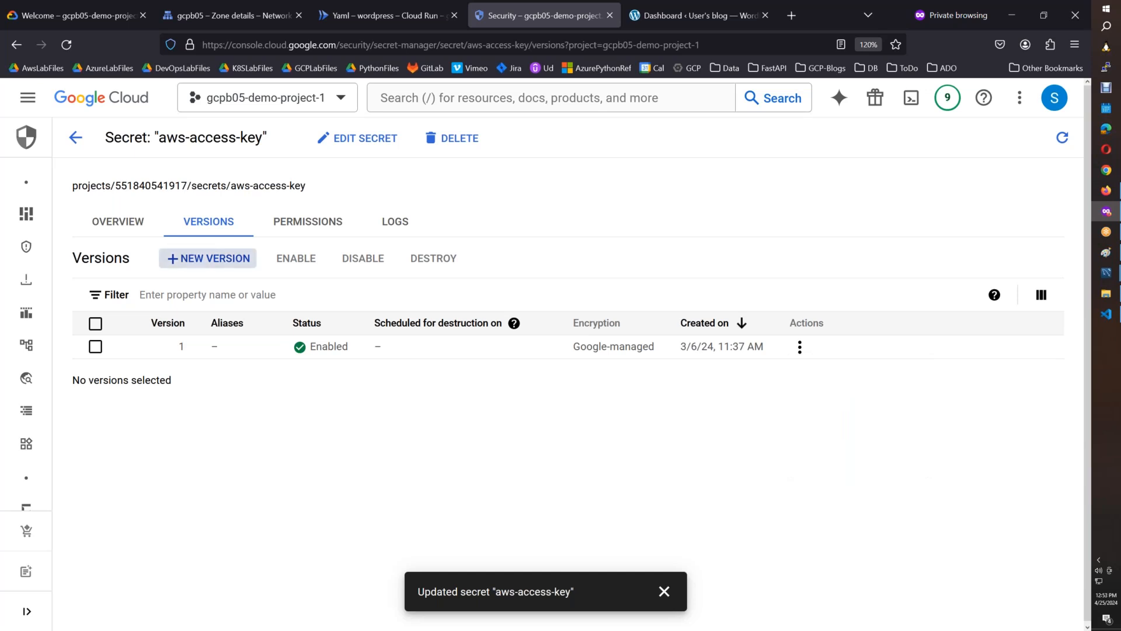
click(208, 258)
click(421, 347)
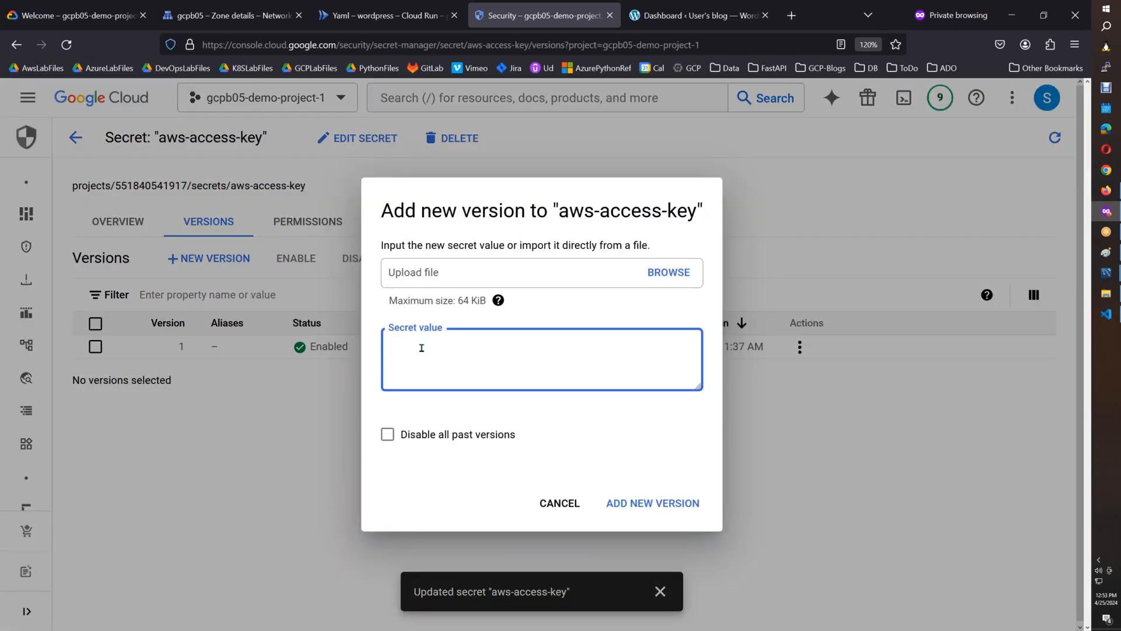
key(ctrl+v)
click(676, 510)
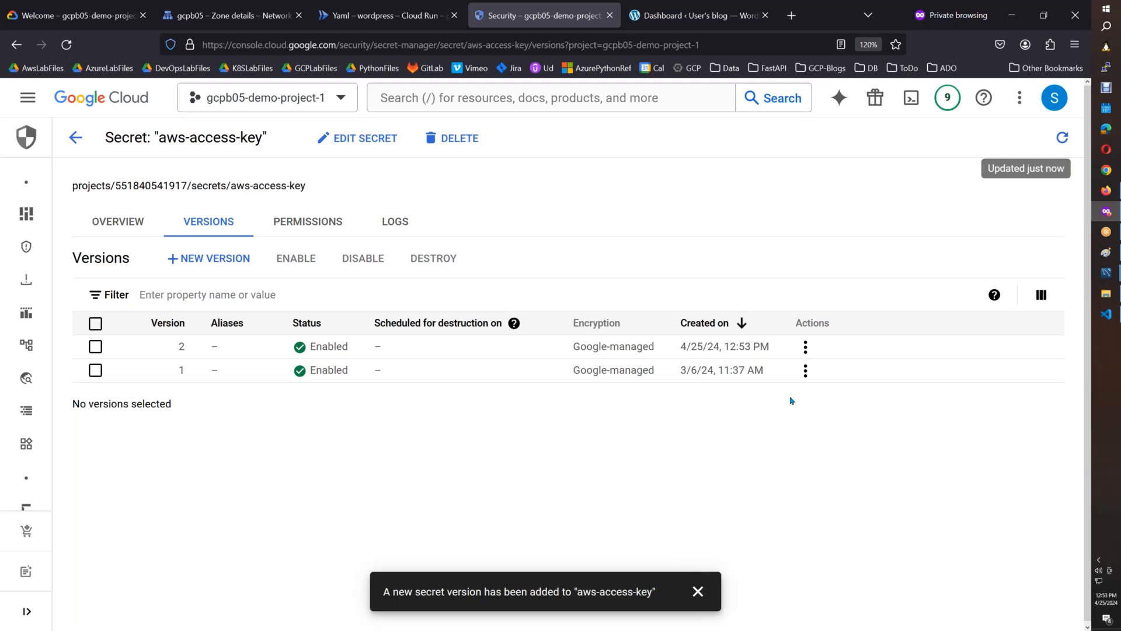
Go back to the list of secrets and copy the ReadOnly user's secret access key from the AWS console.
click(805, 370)
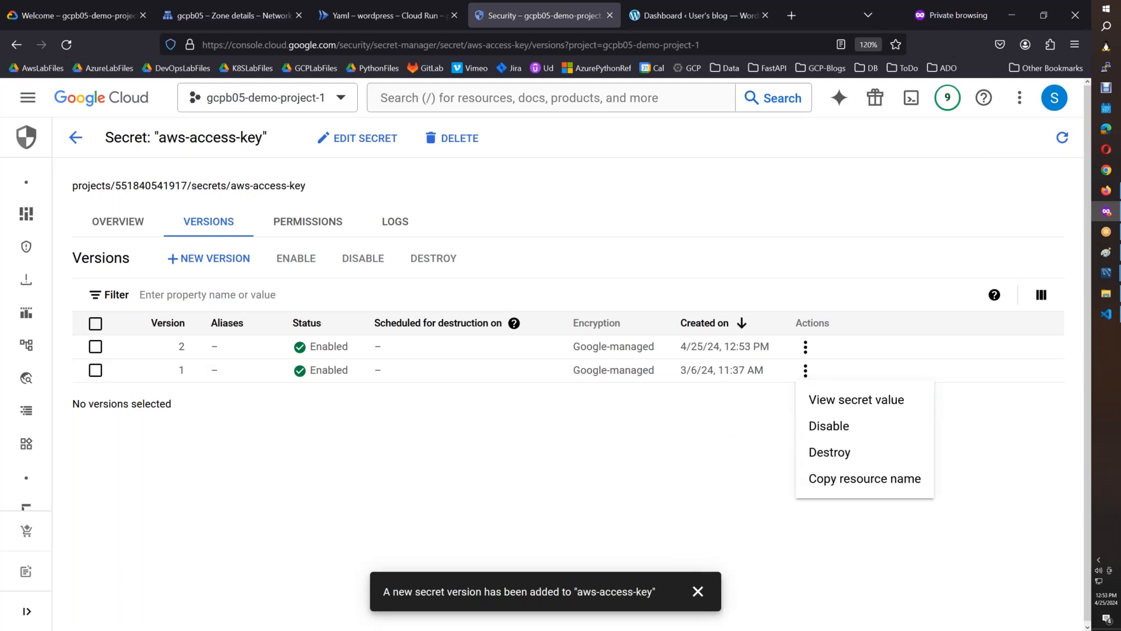
click(619, 500)
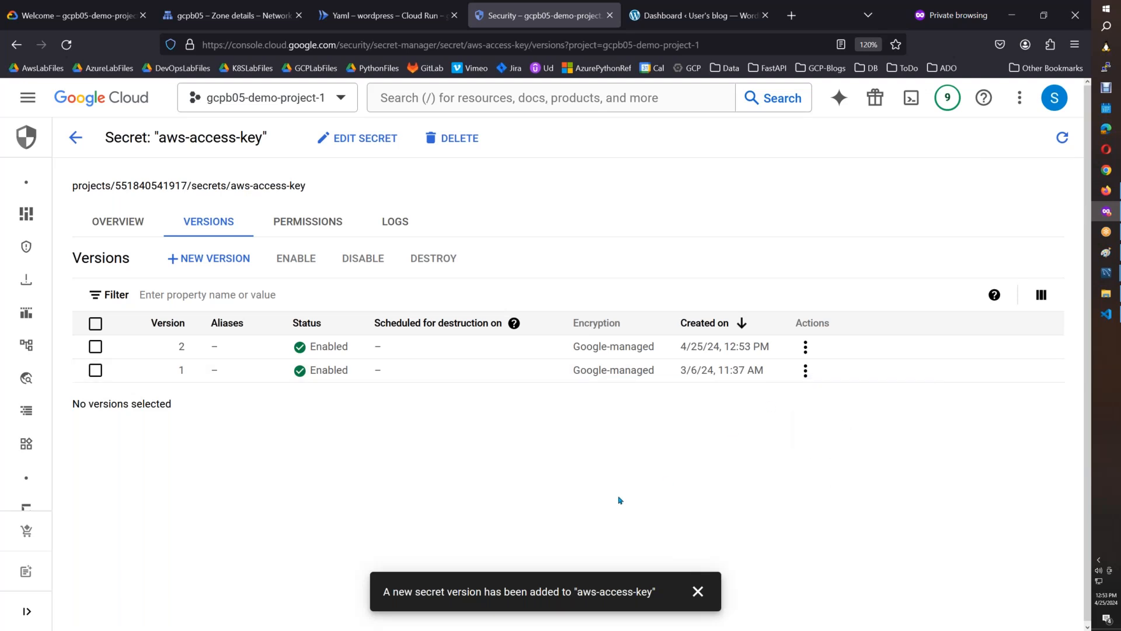
click(91, 149)
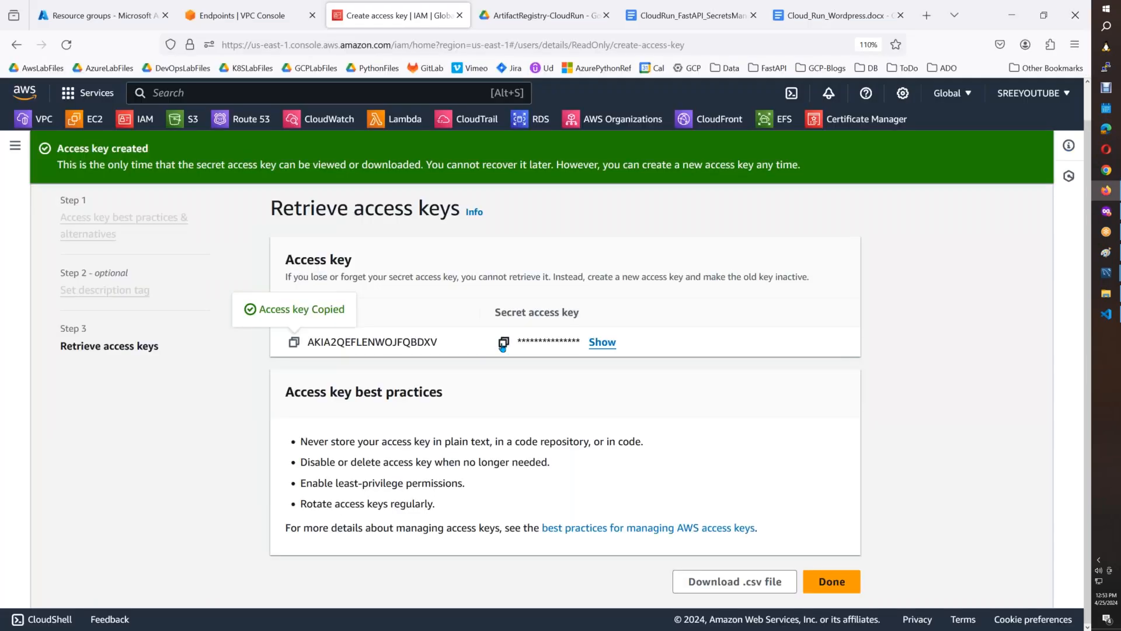
click(503, 343)
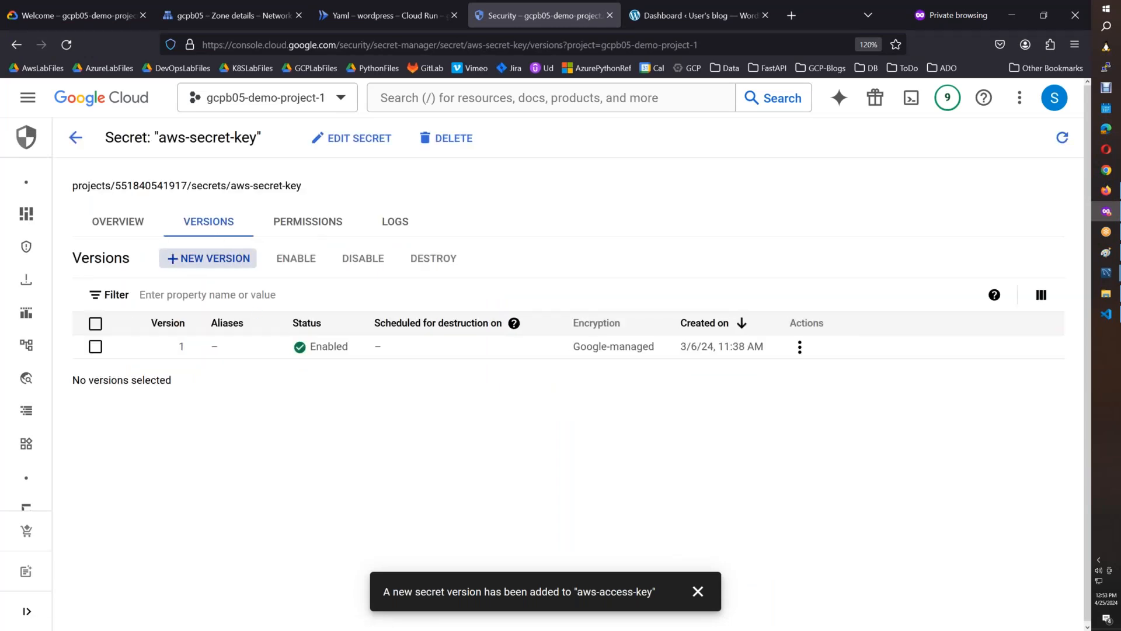
Add a new version to the aws-secret-key secret with the copied secret access key, disabling all past versions.
click(209, 258)
click(410, 377)
key(ctrl+v)
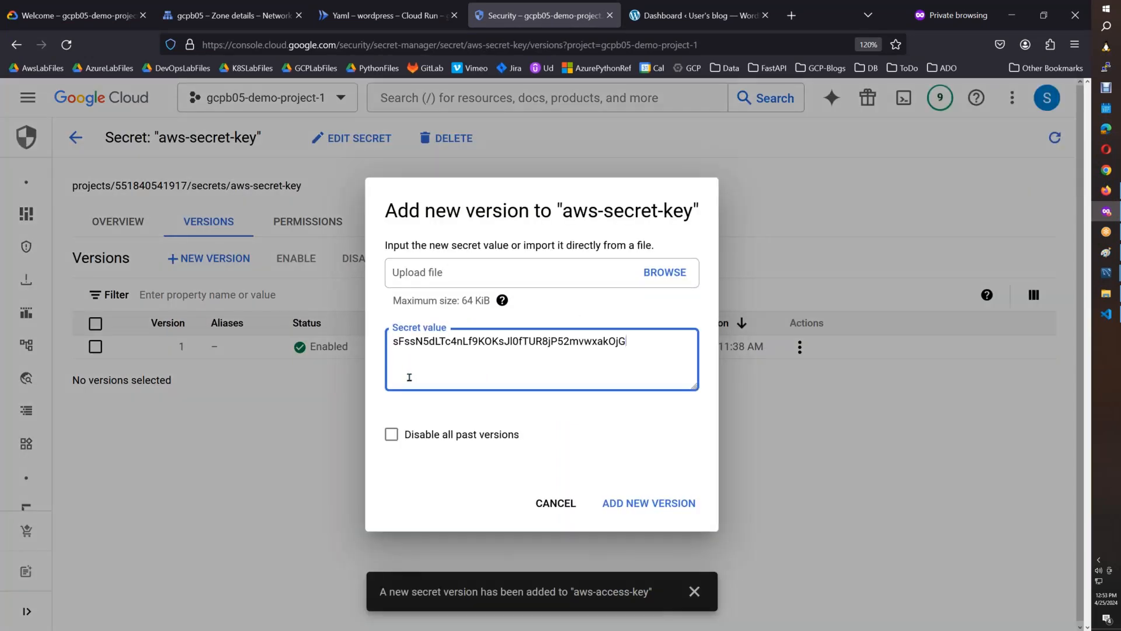
click(391, 433)
click(648, 502)
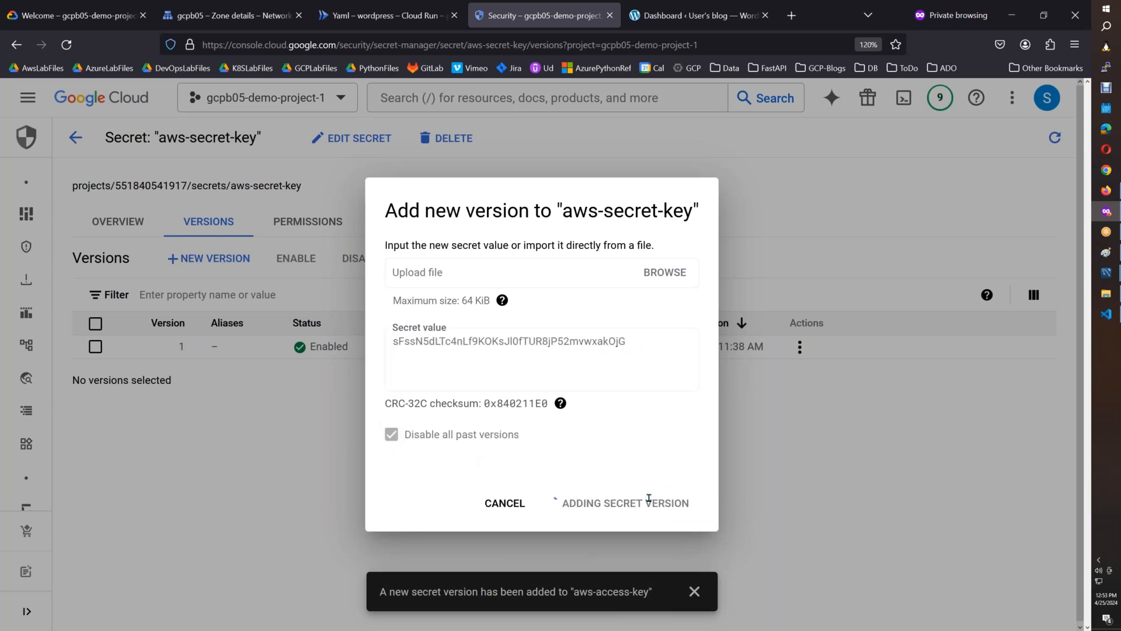
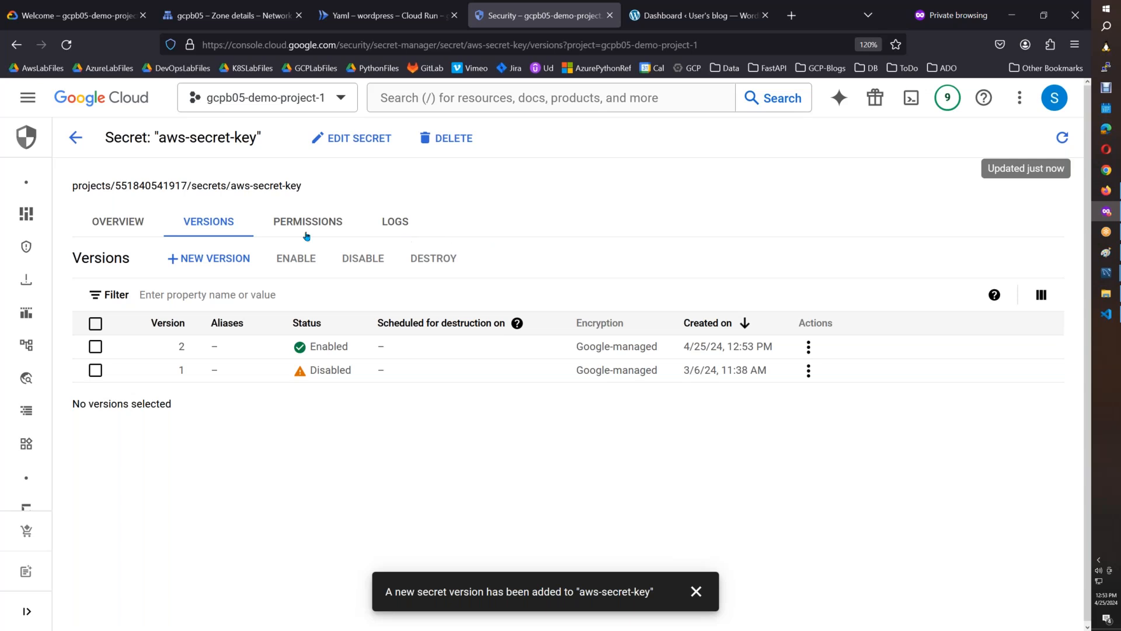
Return to the Secret Manager list, paste its screenshot into Paint and select the area from the page title through both secrets.
click(76, 138)
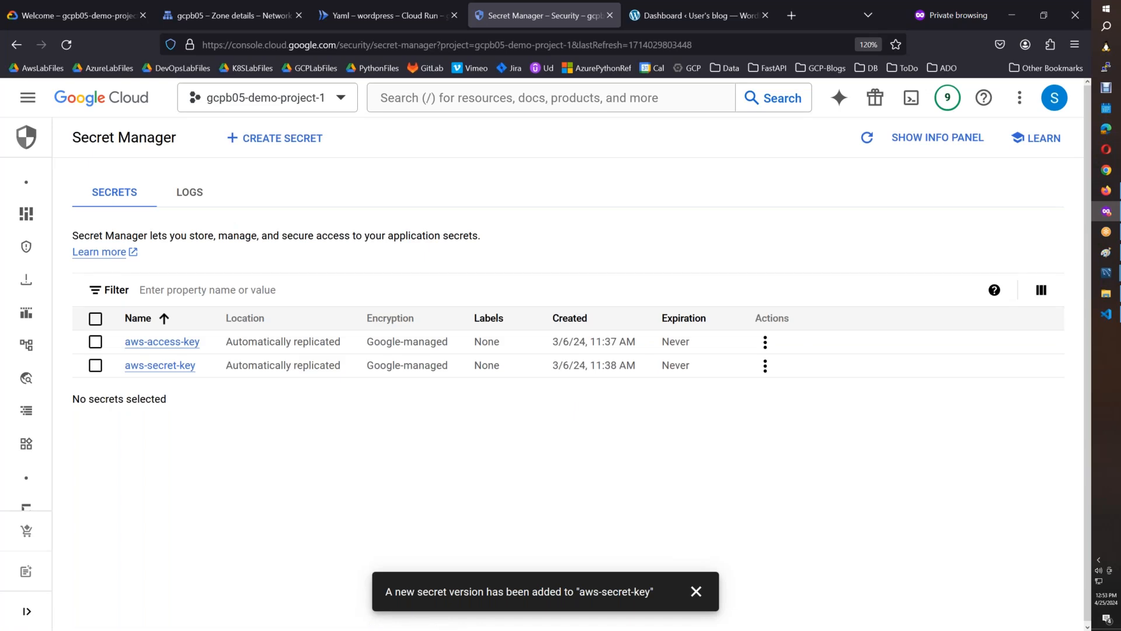
click(1107, 316)
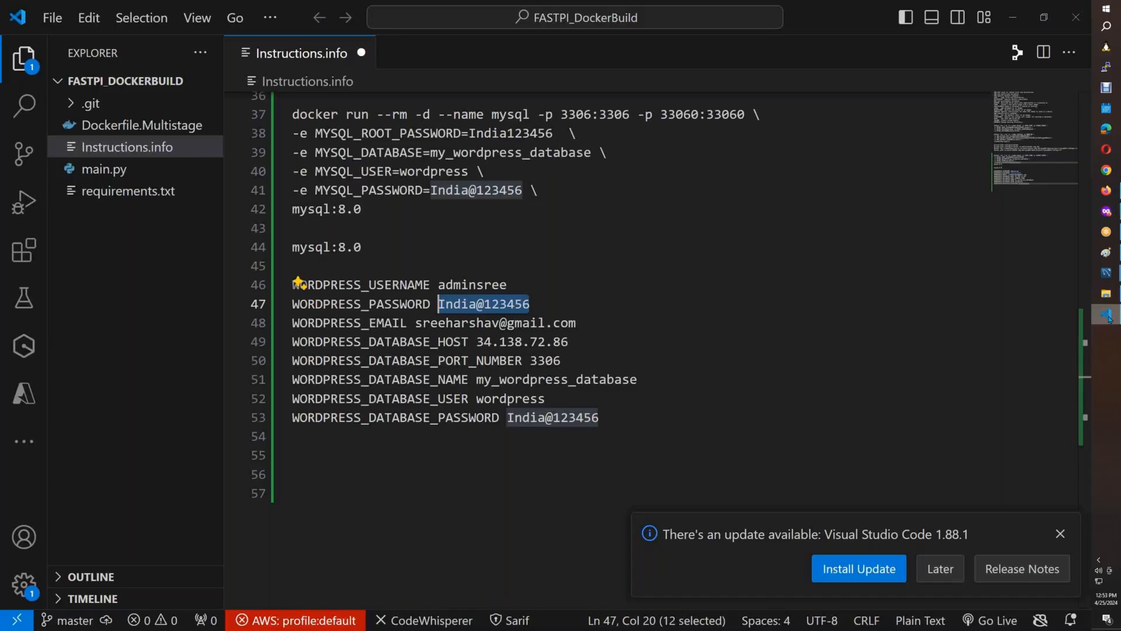
click(1106, 253)
key(ctrl+v)
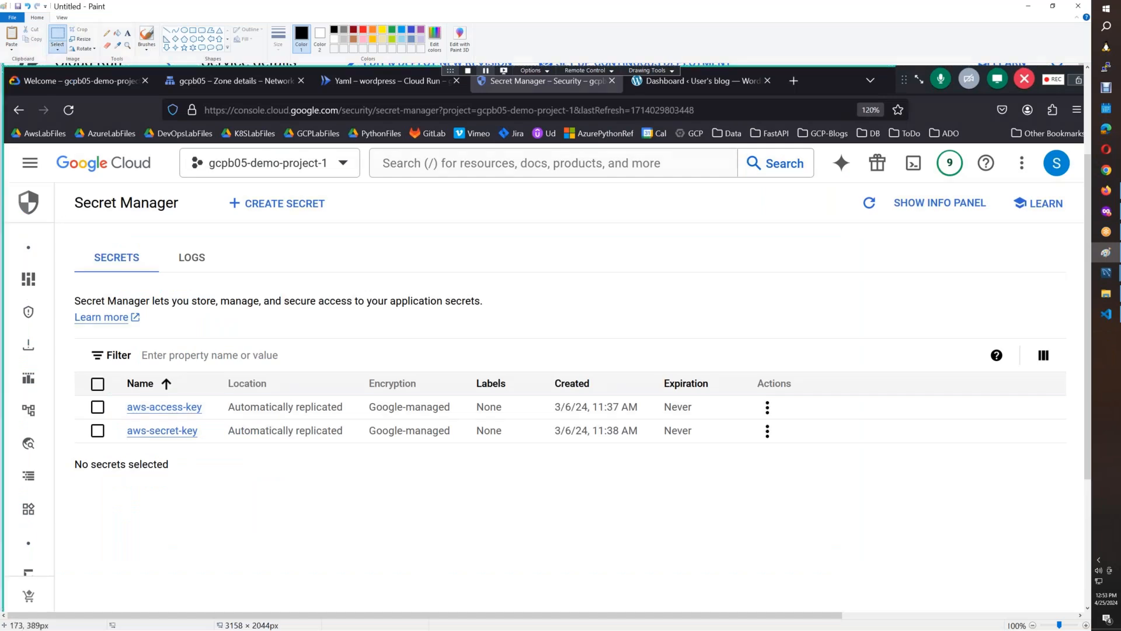
mouse_move(52, 181)
mouse_down()
mouse_move(713, 436)
mouse_move(790, 453)
mouse_up()
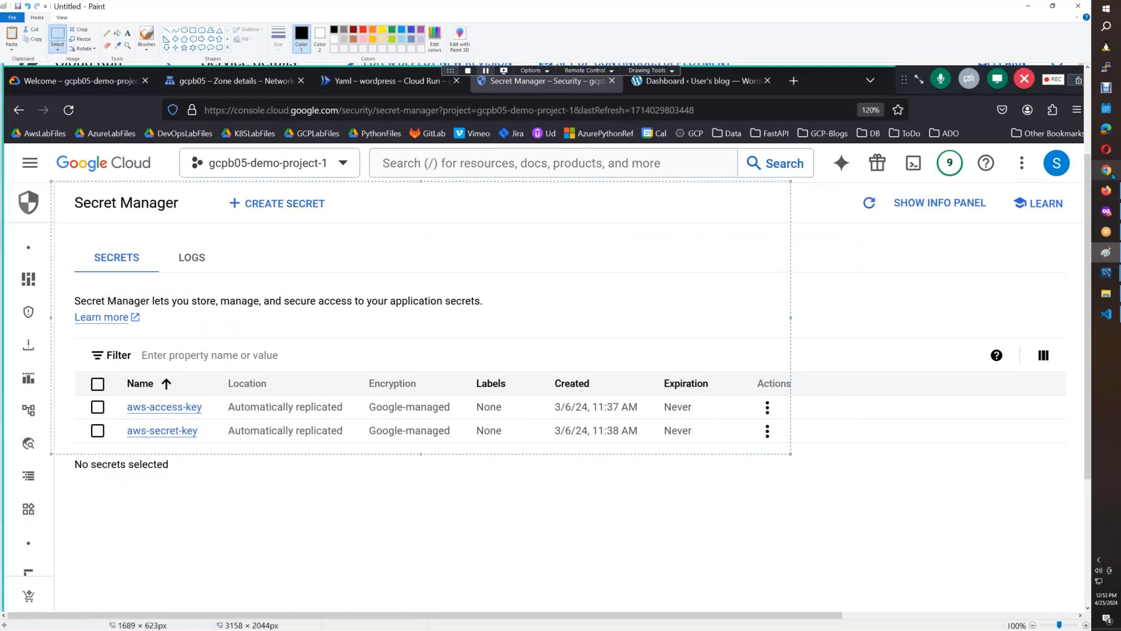
Paste the selected secrets list image on a new line in the CloudRun_FastAPI_SecretsManager document in Firefox.
click(1105, 192)
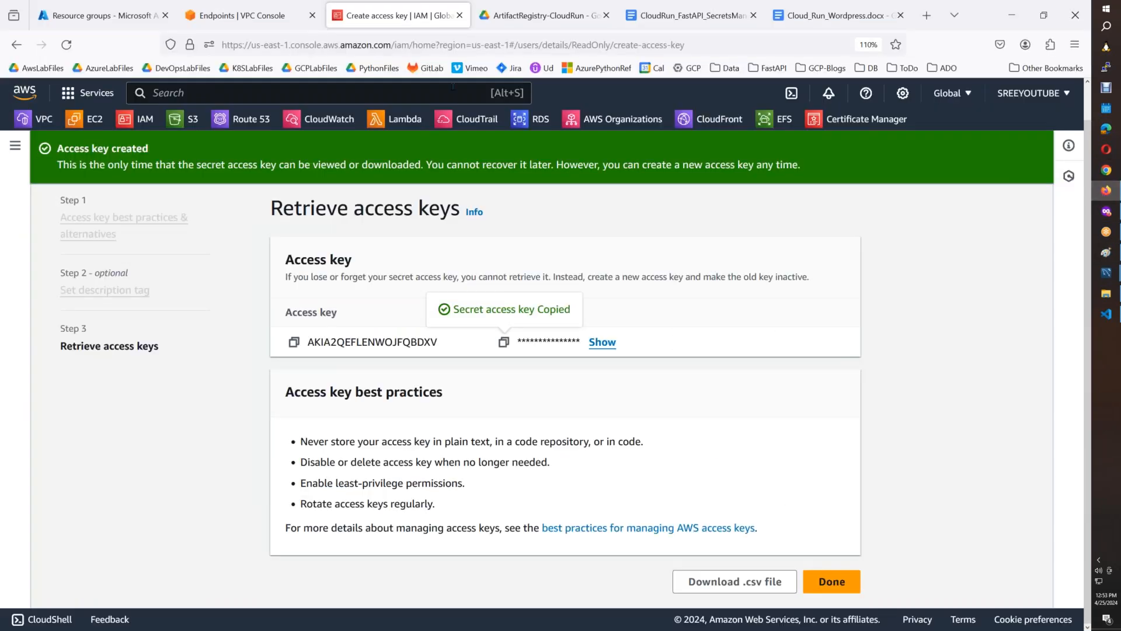
click(698, 19)
key(Return)
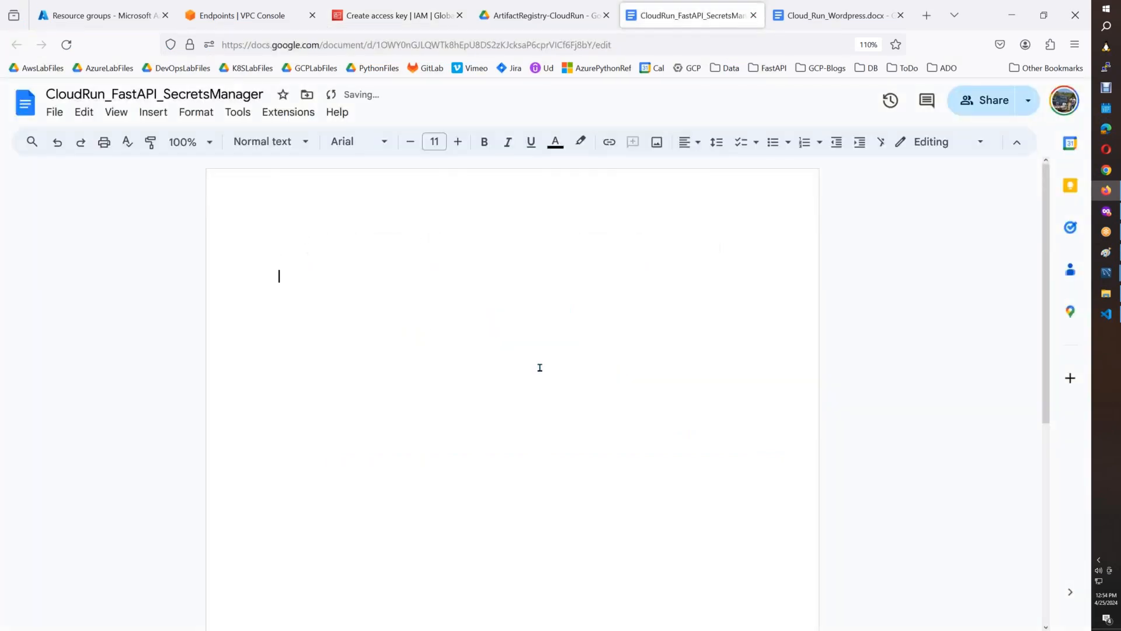
key(ctrl+v)
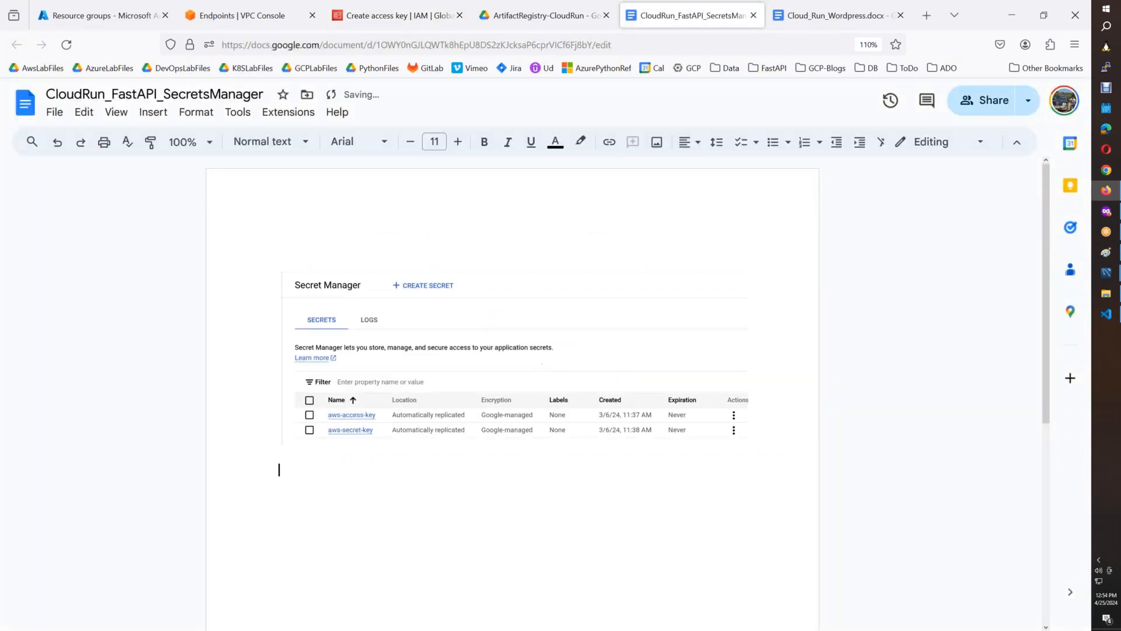
Switch to the private Firefox window and show the Cloud Run domain mappings after looking at the wordpress service.
click(1106, 211)
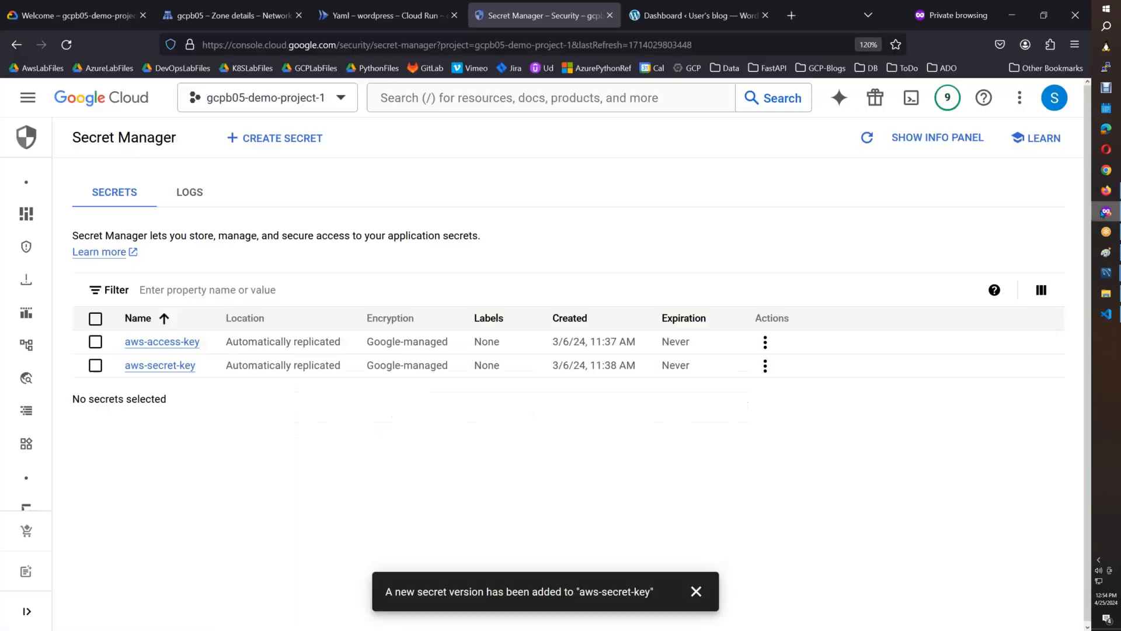
click(390, 16)
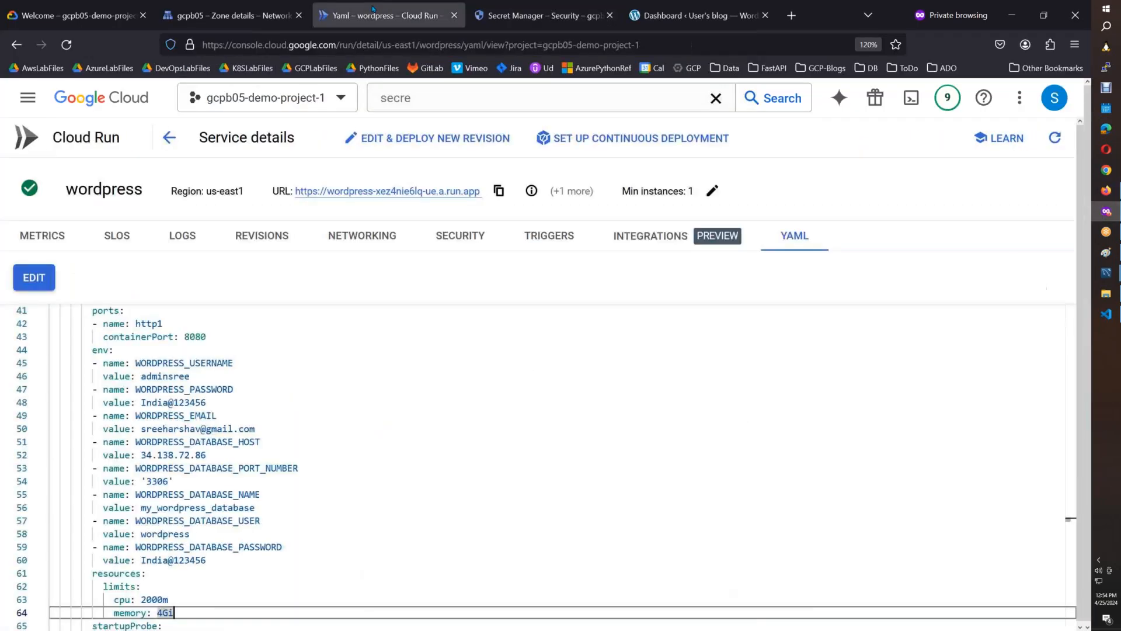
click(110, 142)
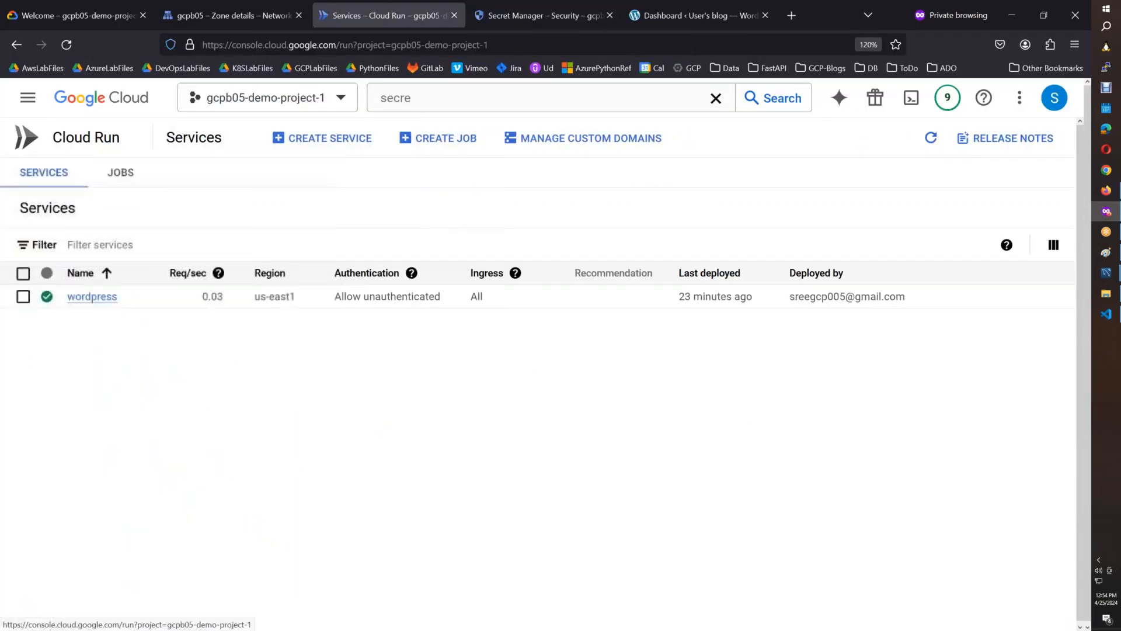
click(92, 296)
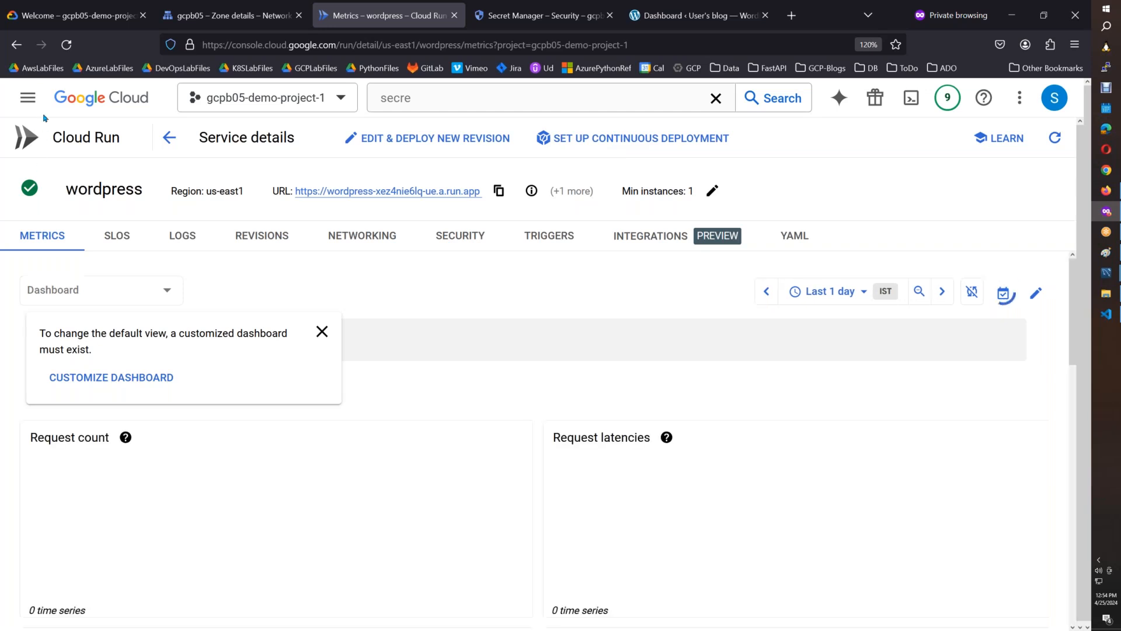
click(170, 138)
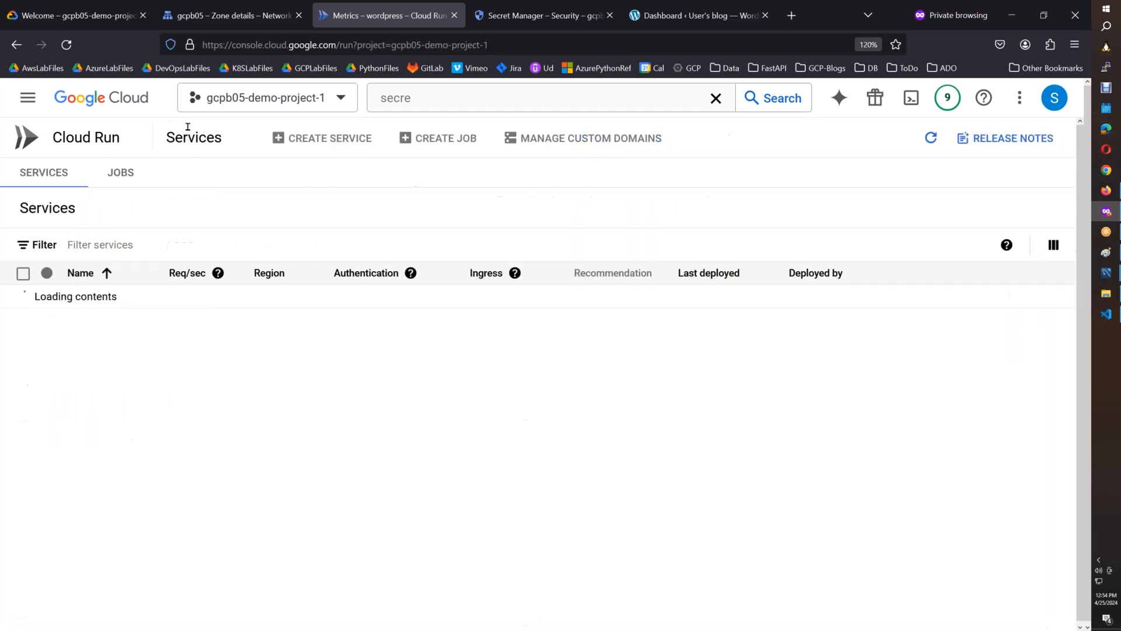
click(618, 138)
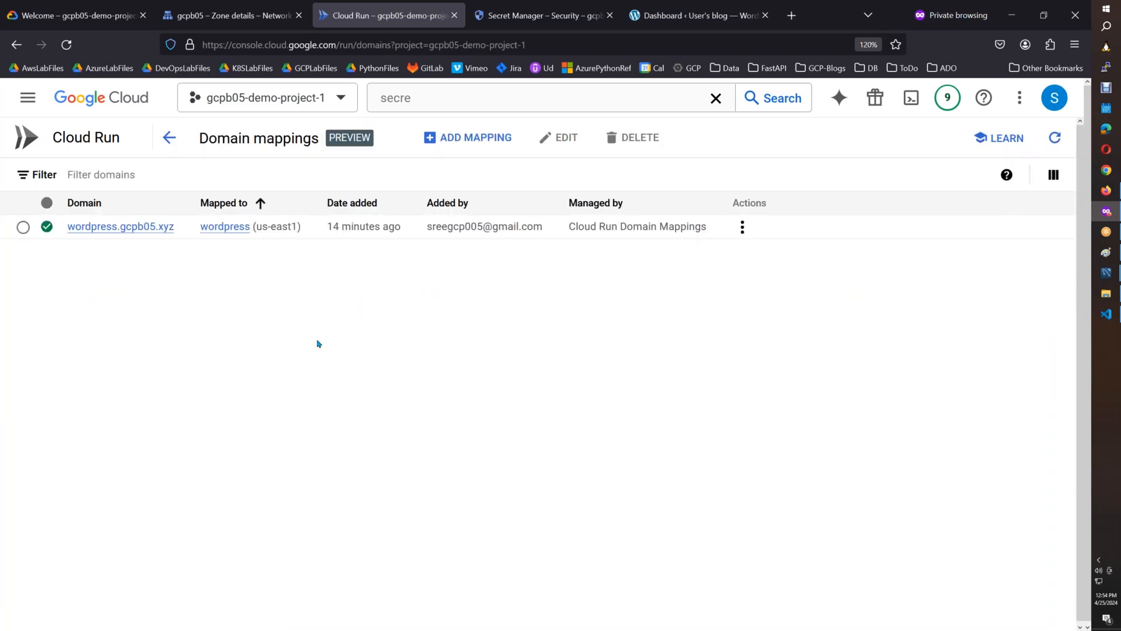
Copy the mapped domain wordpress.gcpb05.xyz and load it in a new browser tab.
drag(176, 230, 70, 236)
key(ctrl+c)
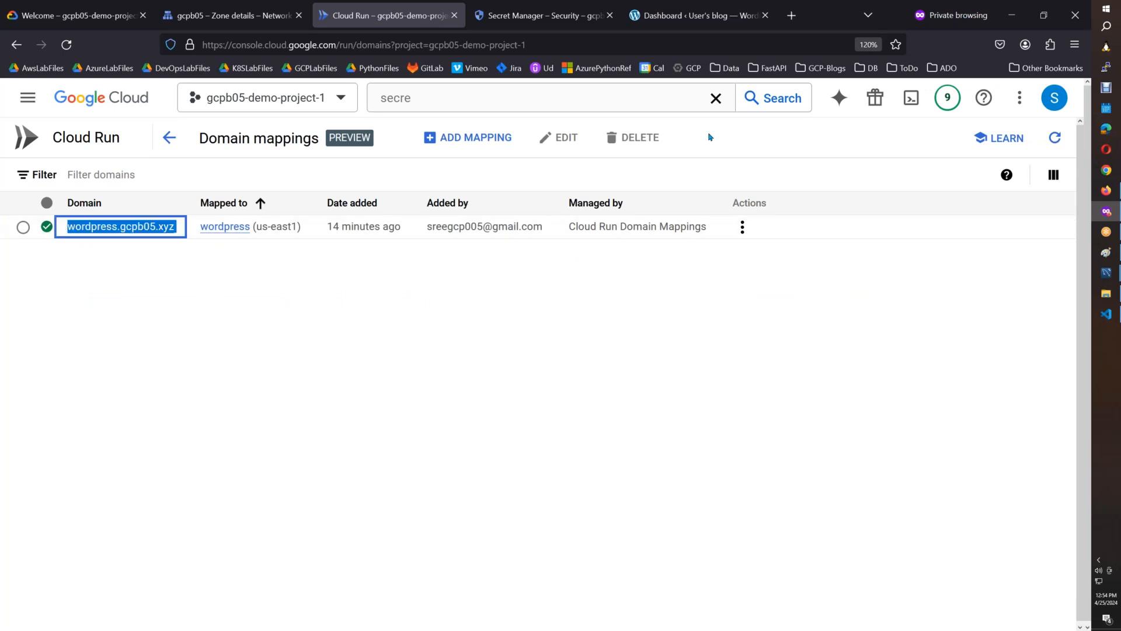
click(792, 16)
key(ctrl+v)
key(Return)
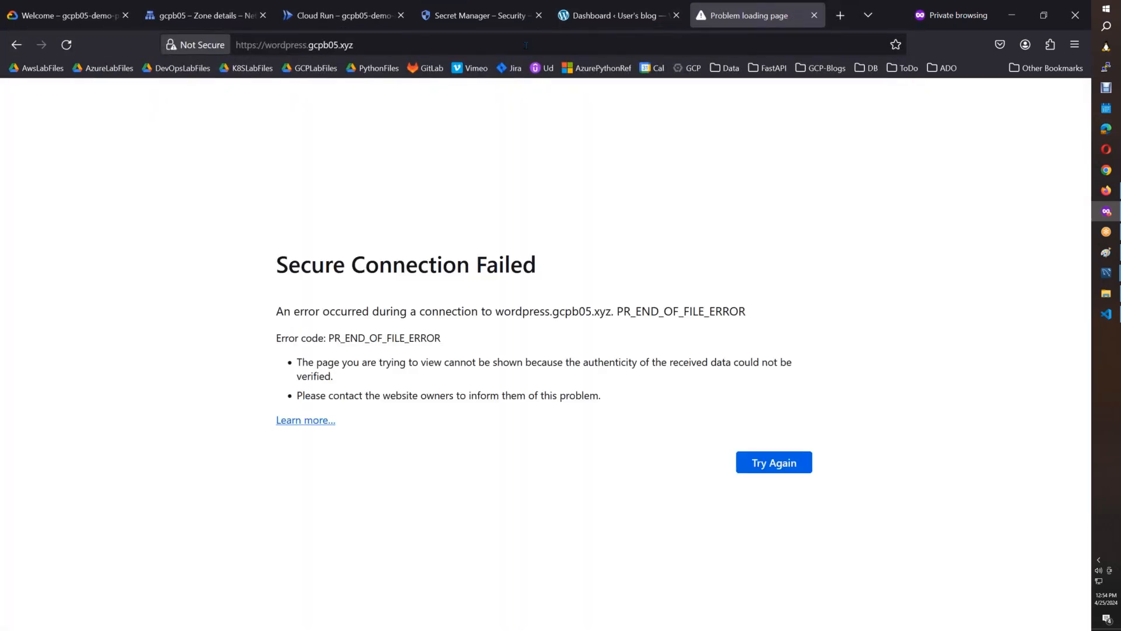
Try loading wordpress.gcpb05.xyz on port 8080, both with and without the https prefix.
click(525, 45)
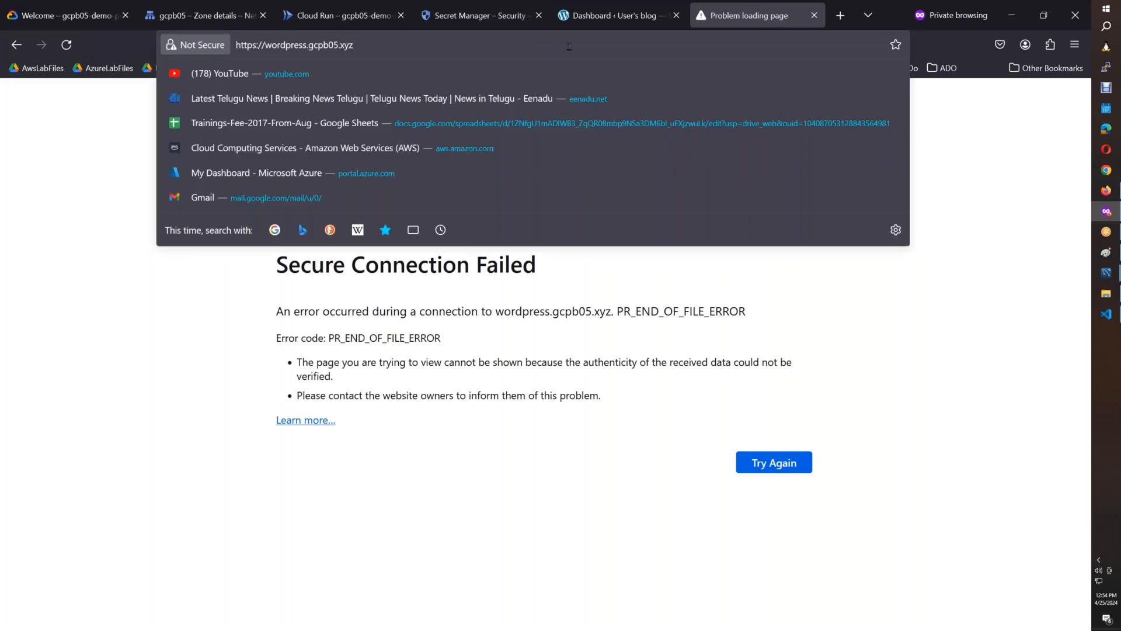
text(:8080)
key(Return)
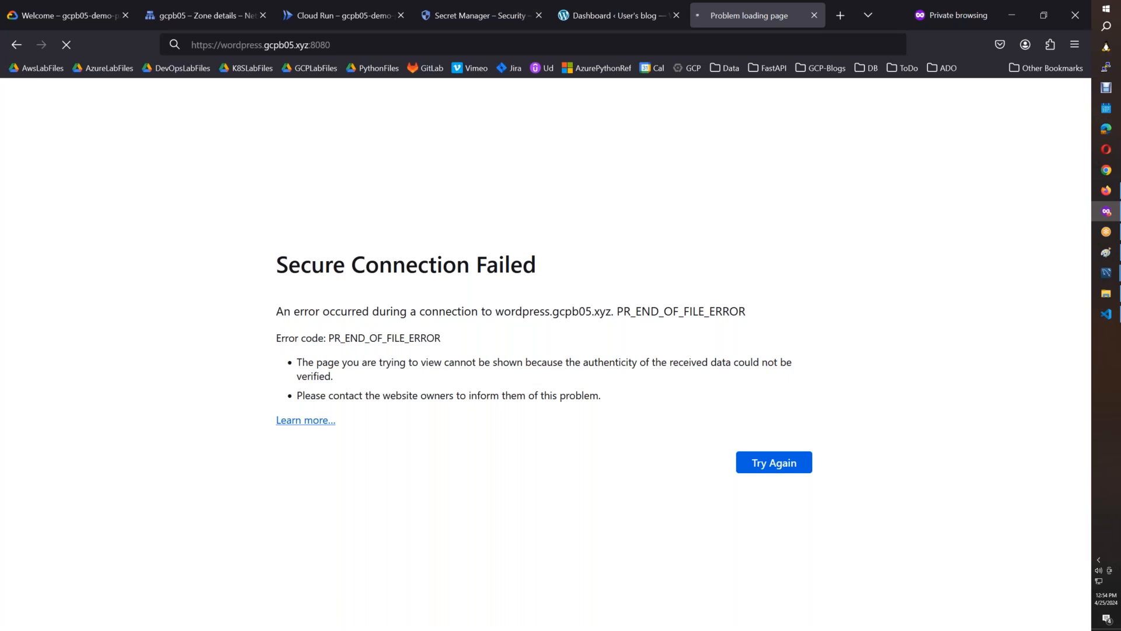
click(209, 45)
click(209, 45)
key(Delete)
key(Return)
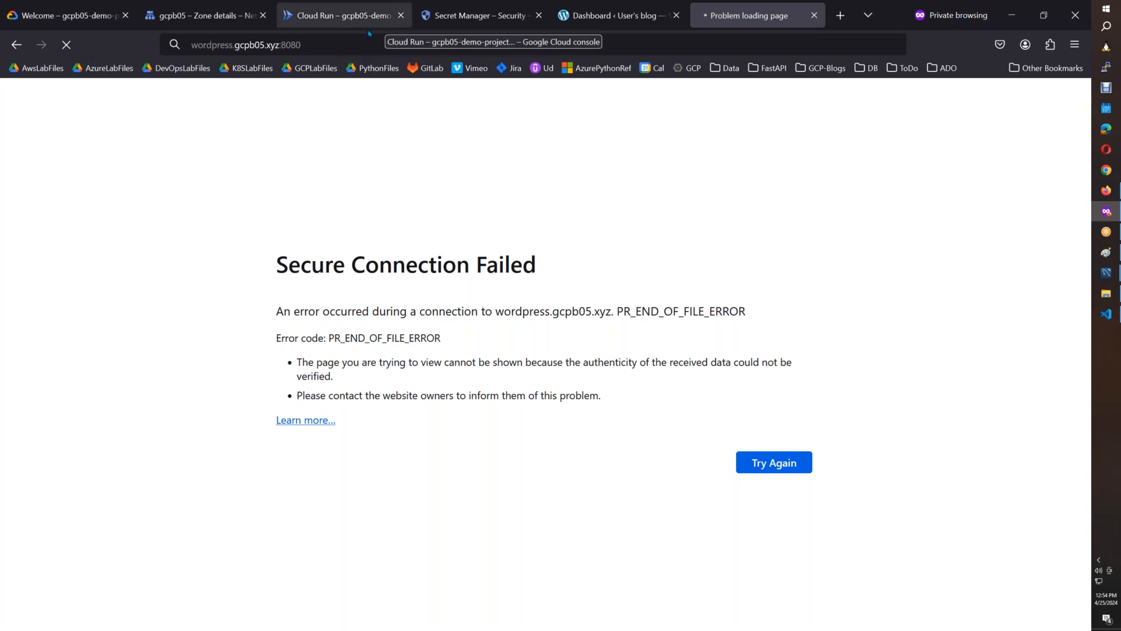
Remove the port from the address and load wordpress.gcpb05.xyz again.
double_click(350, 45)
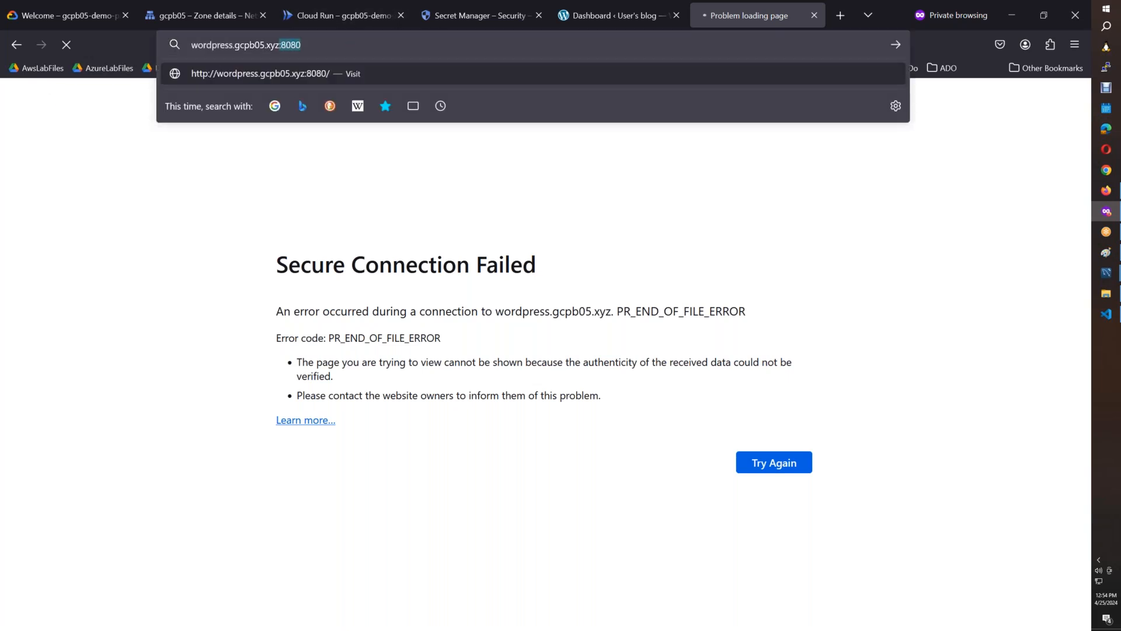
key(BackSpace)
key(BackSpace)
key(Return)
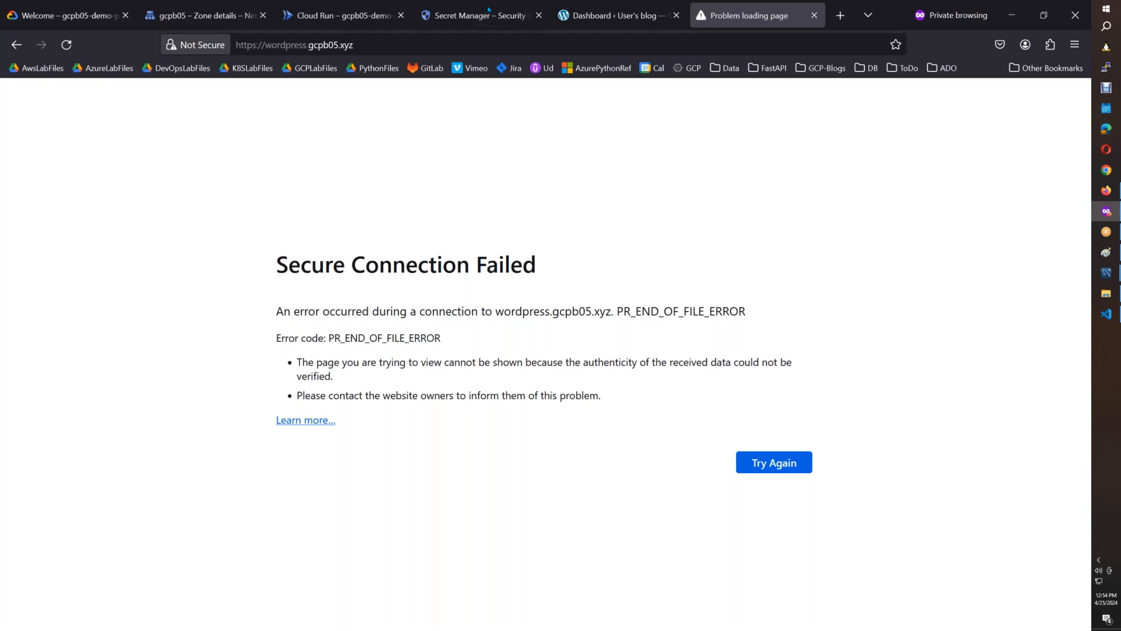
Check the WordPress dashboard at its run.app address and return to the custom domain's page.
click(584, 23)
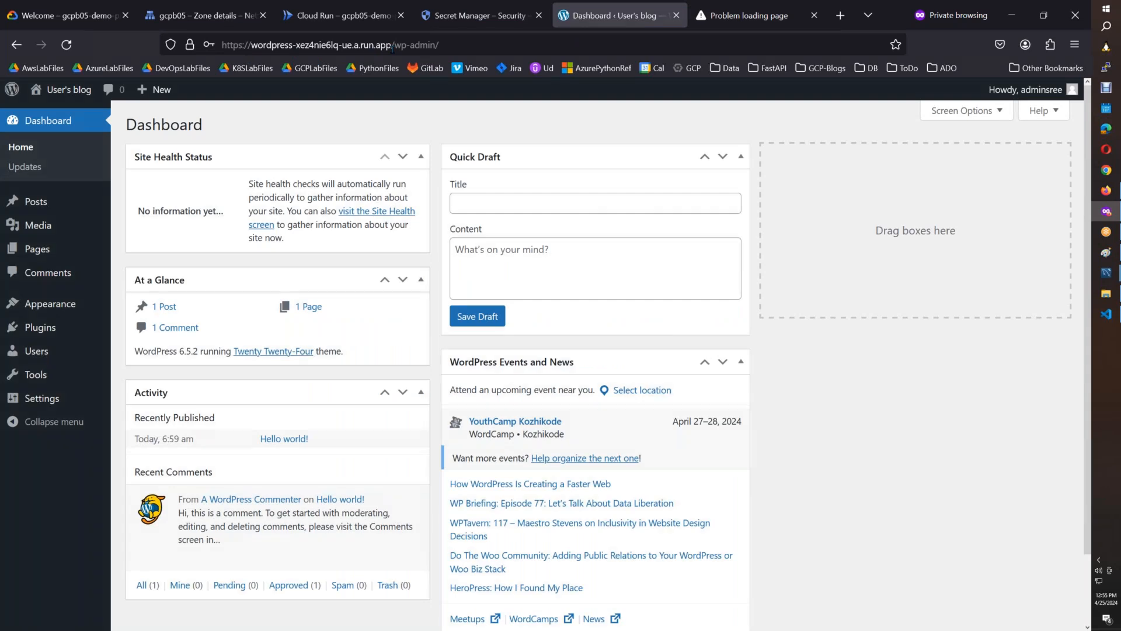
click(392, 47)
click(759, 14)
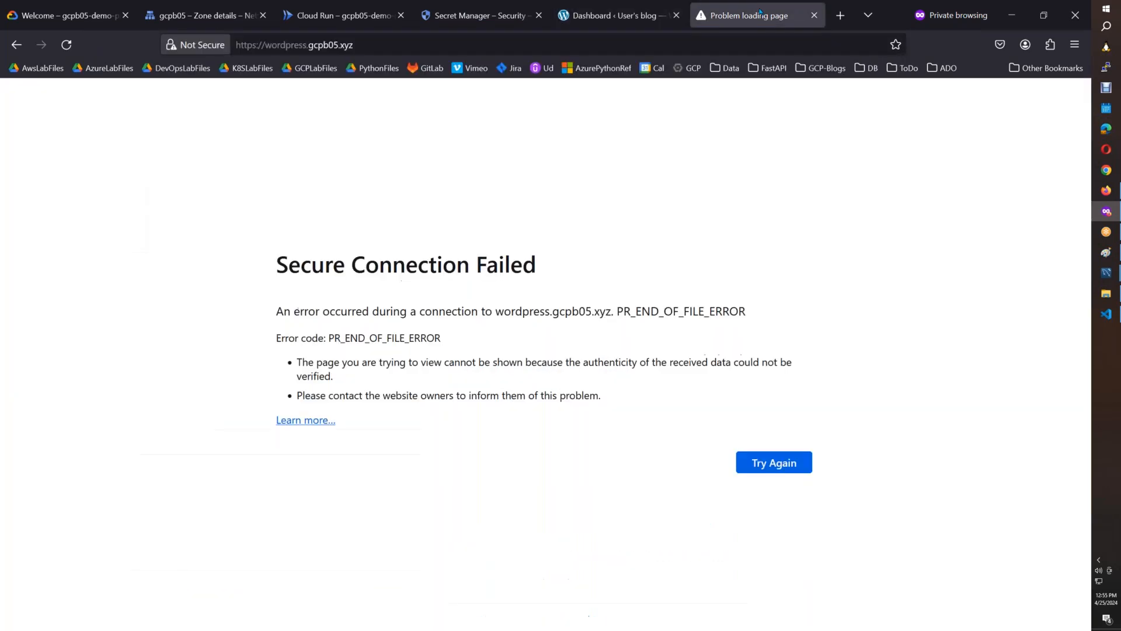
click(385, 47)
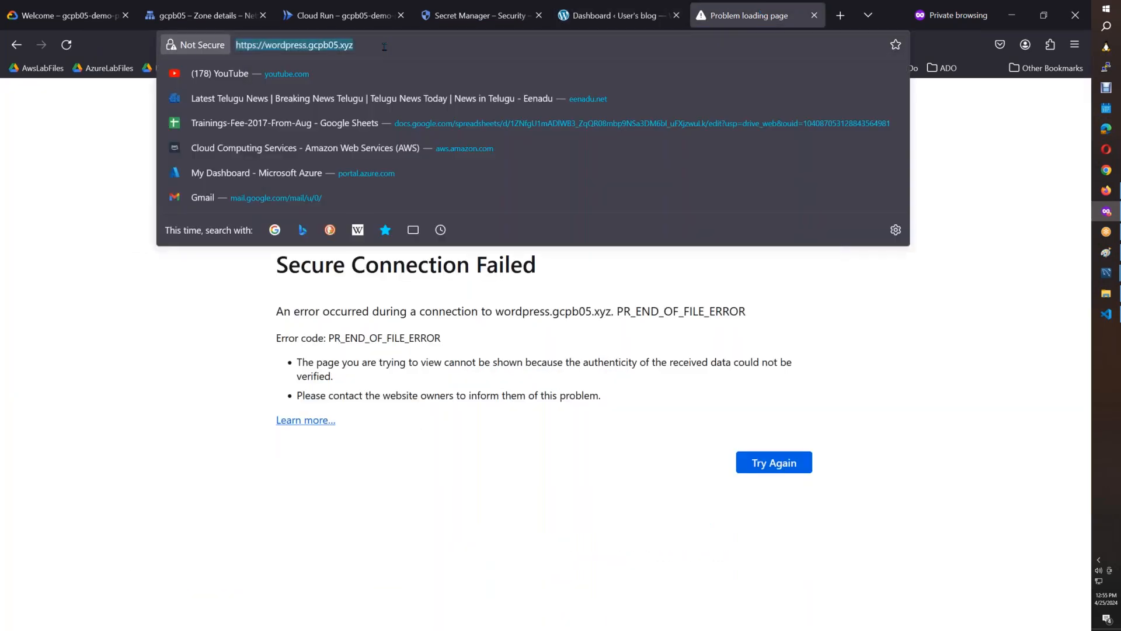
click(1106, 132)
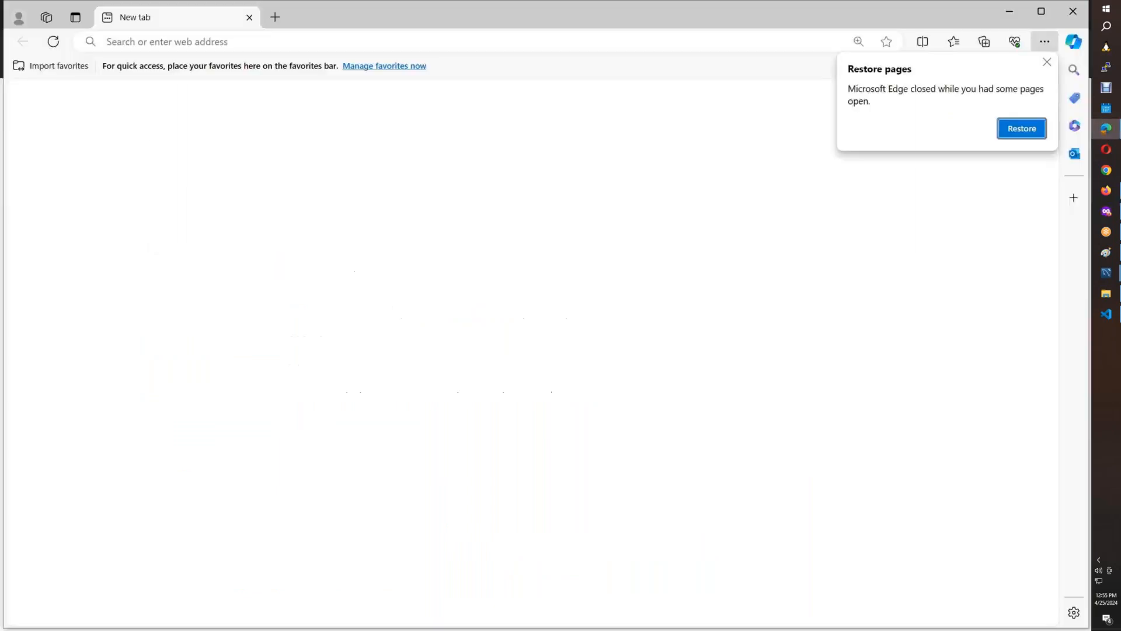
click(193, 42)
key(ctrl+v)
key(Return)
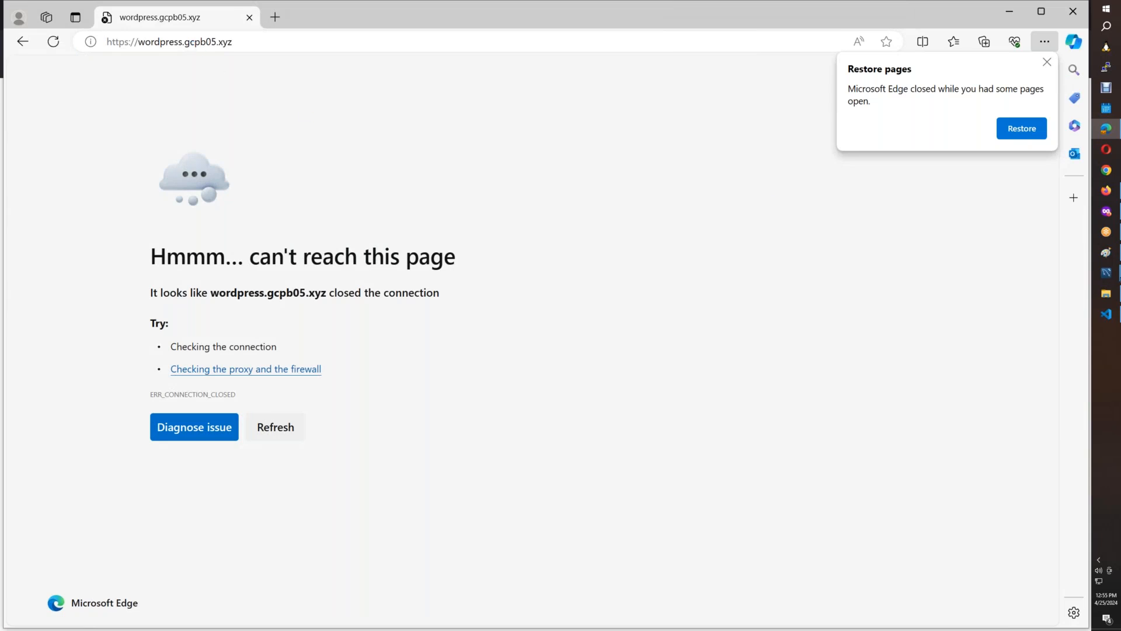
Launch a Windows PowerShell window.
key(super+r)
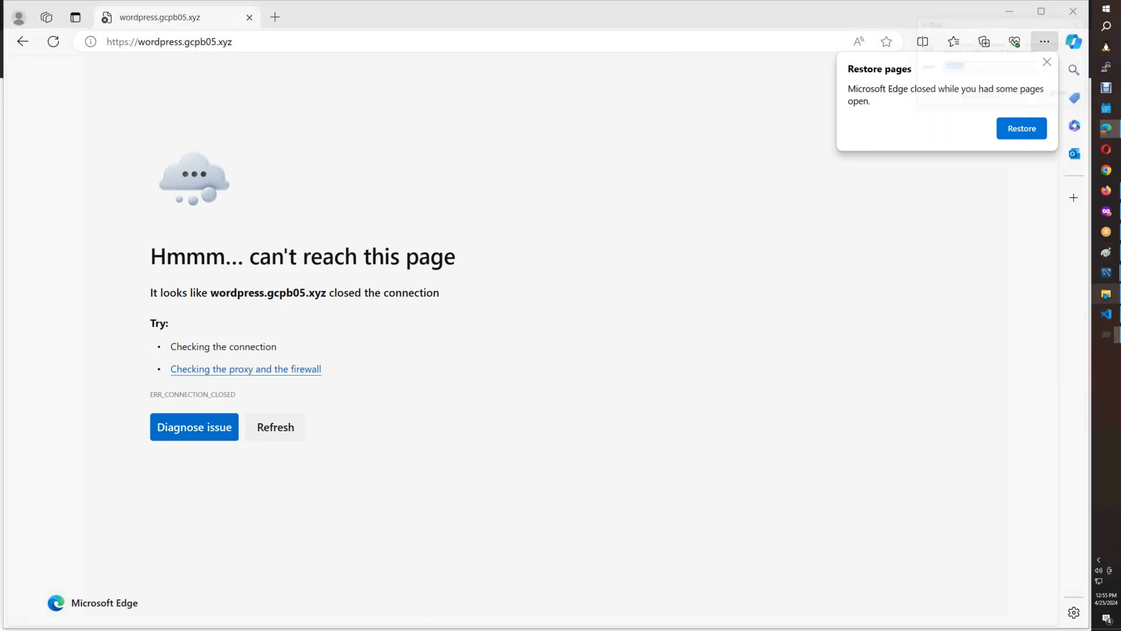
text(powershell)
key(Return)
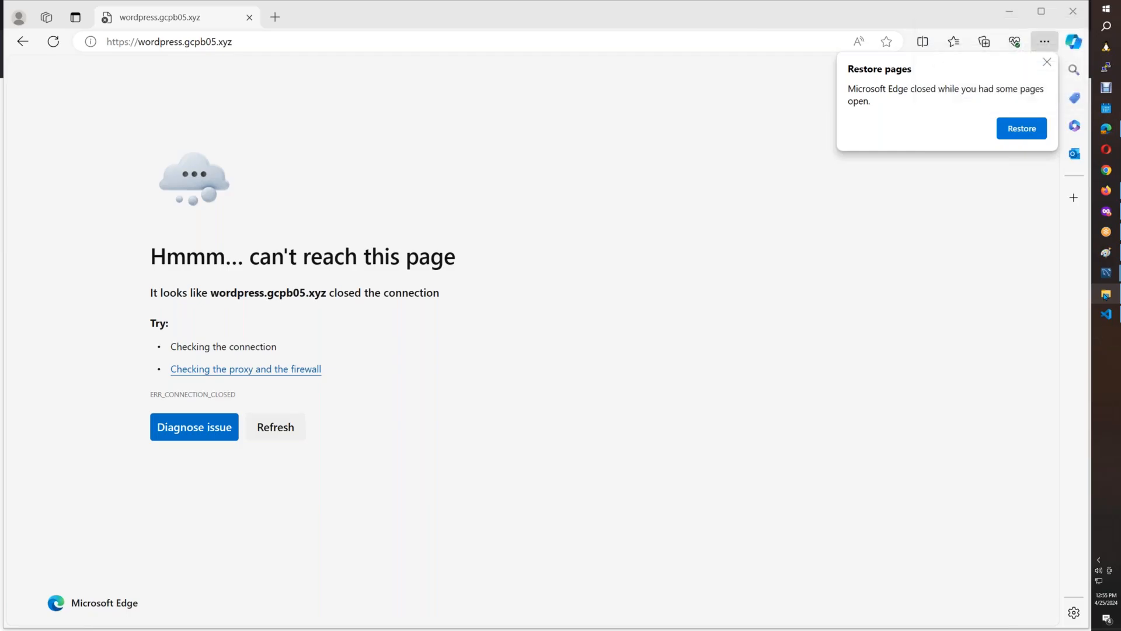
text(nslookup)
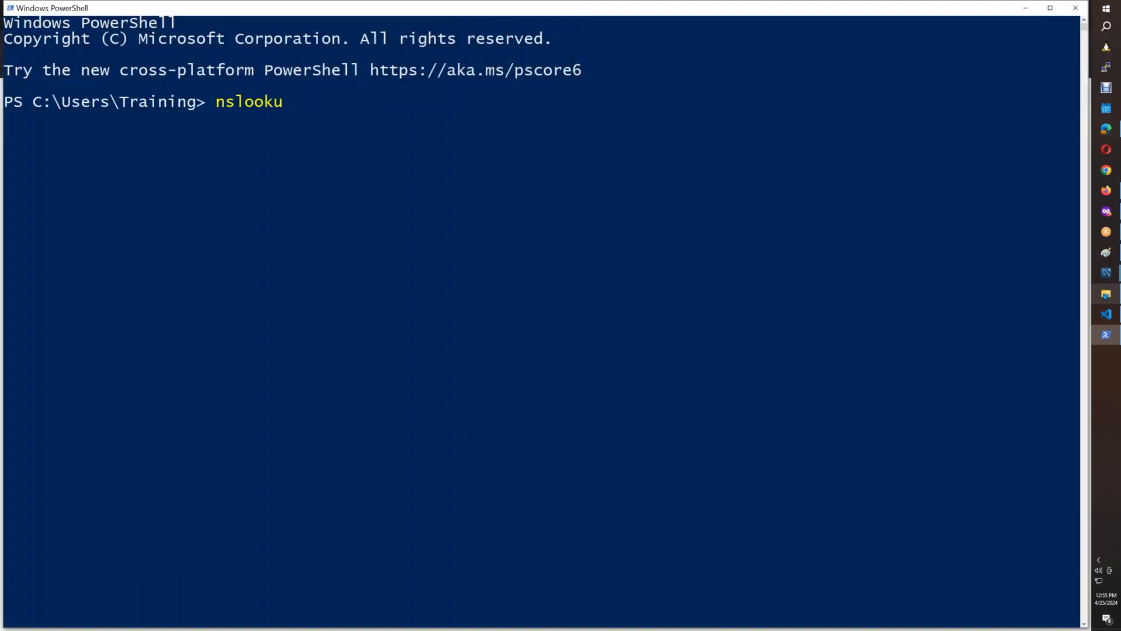
key(ctrl+v)
key(BackSpace)
key(Left)
key(Left)
key(Left)
key(Left)
key(Left)
key(Left)
key(Left)
key(Left)
key(Left)
key(Left)
key(Left)
key(Left)
key(Left)
key(Left)
key(Left)
key(Left)
key(Left)
key(Left)
key(Left)
key(Left)
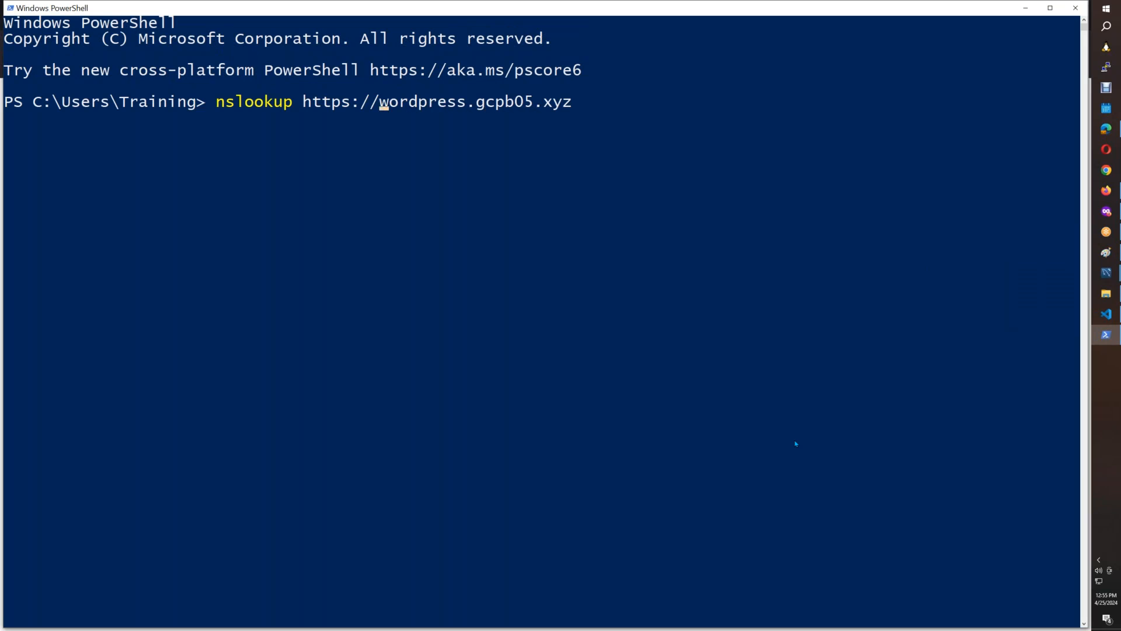
key(BackSpace)
key(BackSpace)
key(BackSpace)
key(BackSpace)
key(BackSpace)
key(BackSpace)
key(BackSpace)
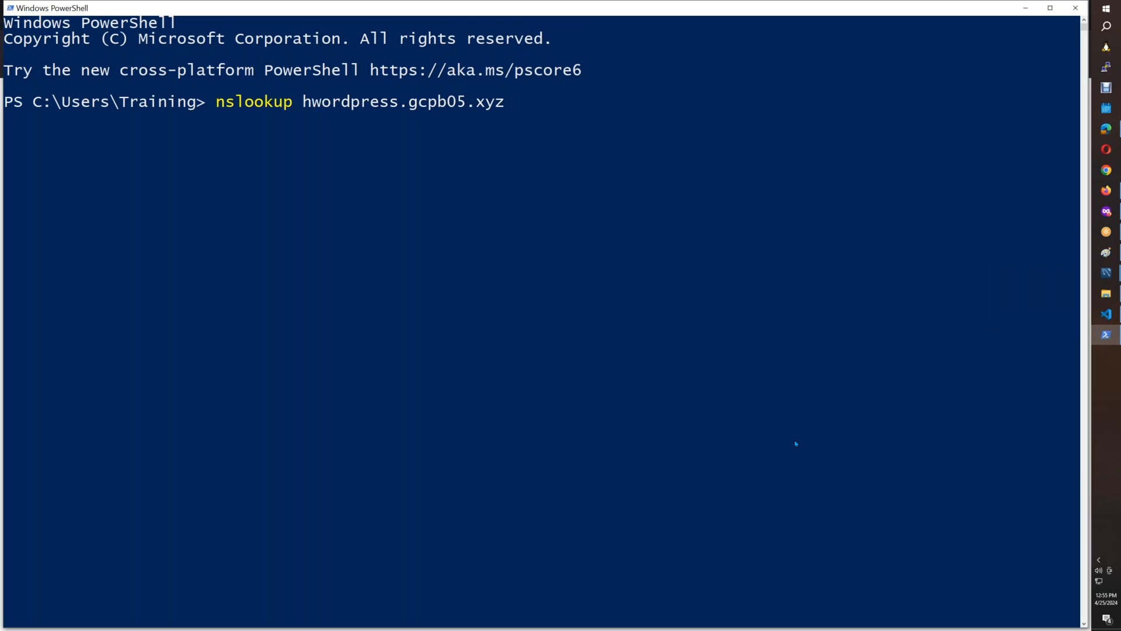
key(BackSpace)
key(Return)
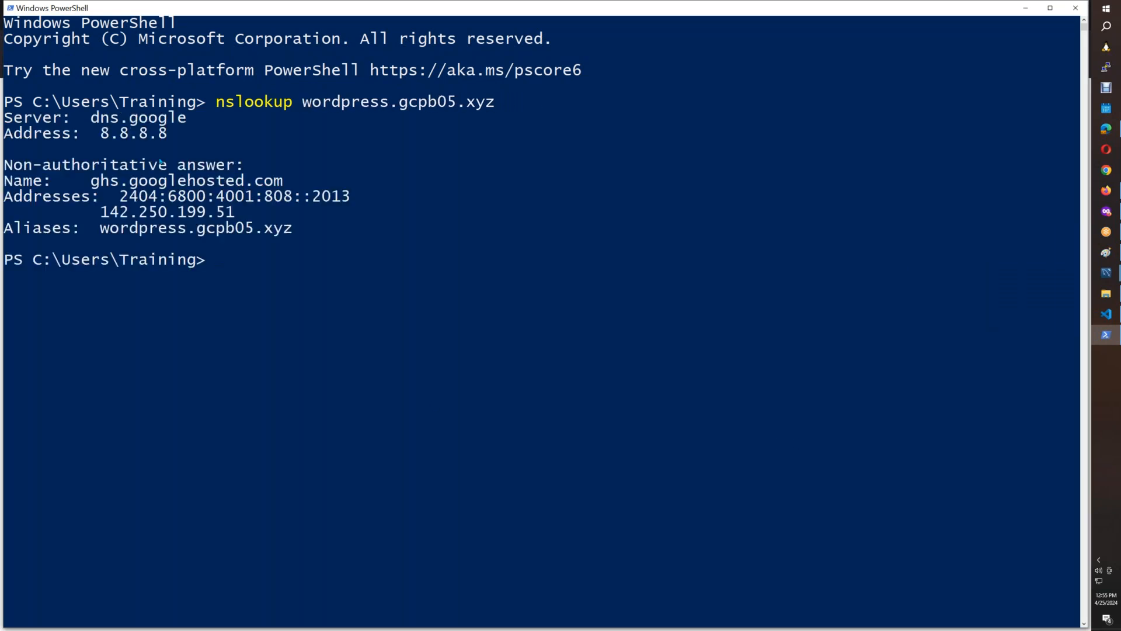
Reload wordpress.gcpb05.xyz in Microsoft Edge and retry the same address in the private Firefox window.
key(alt+Tab)
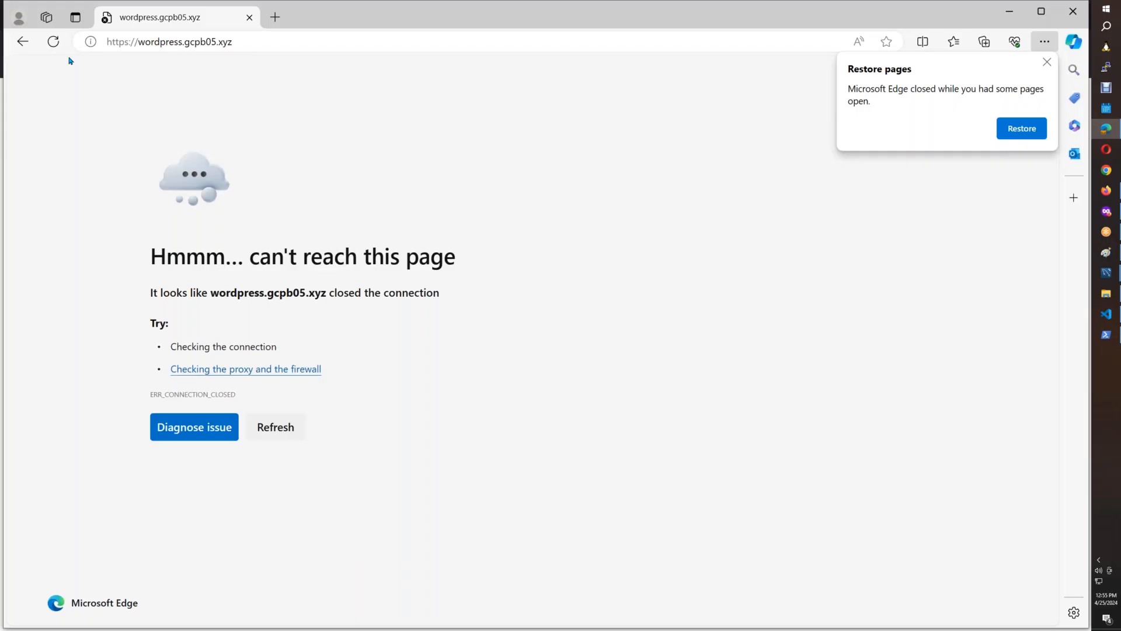
click(62, 45)
click(1105, 190)
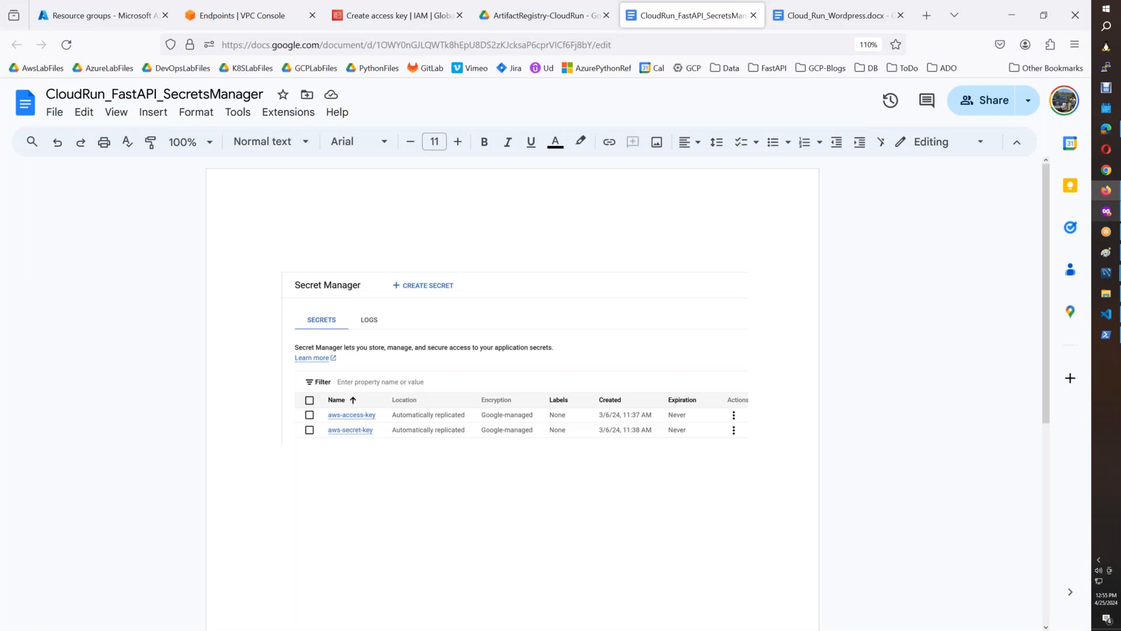
click(1105, 211)
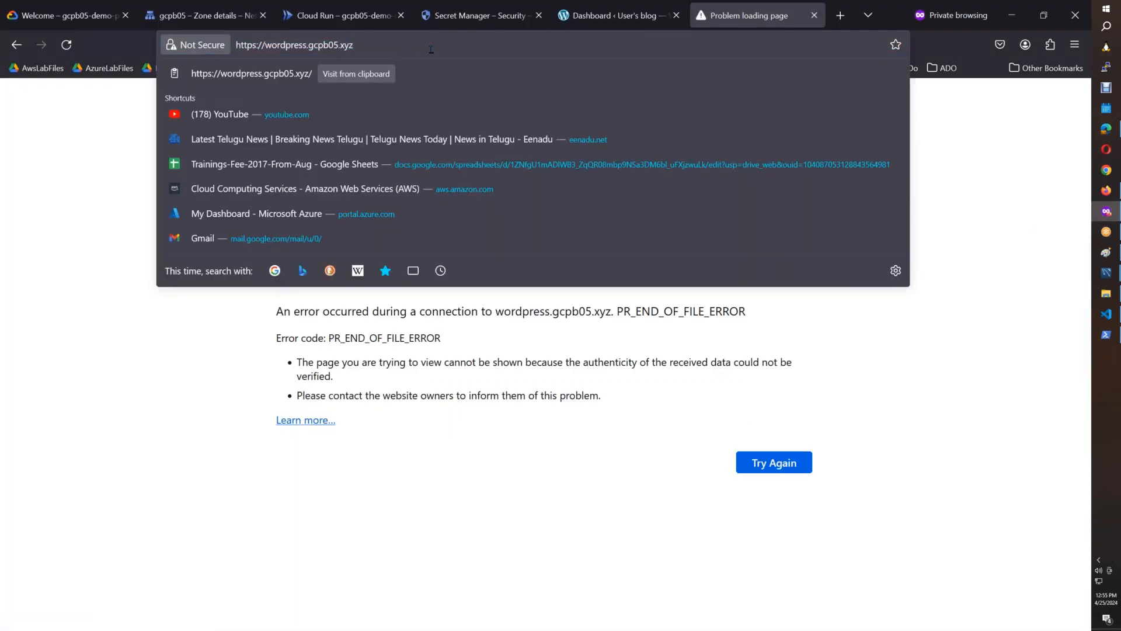
text(:)
key(Return)
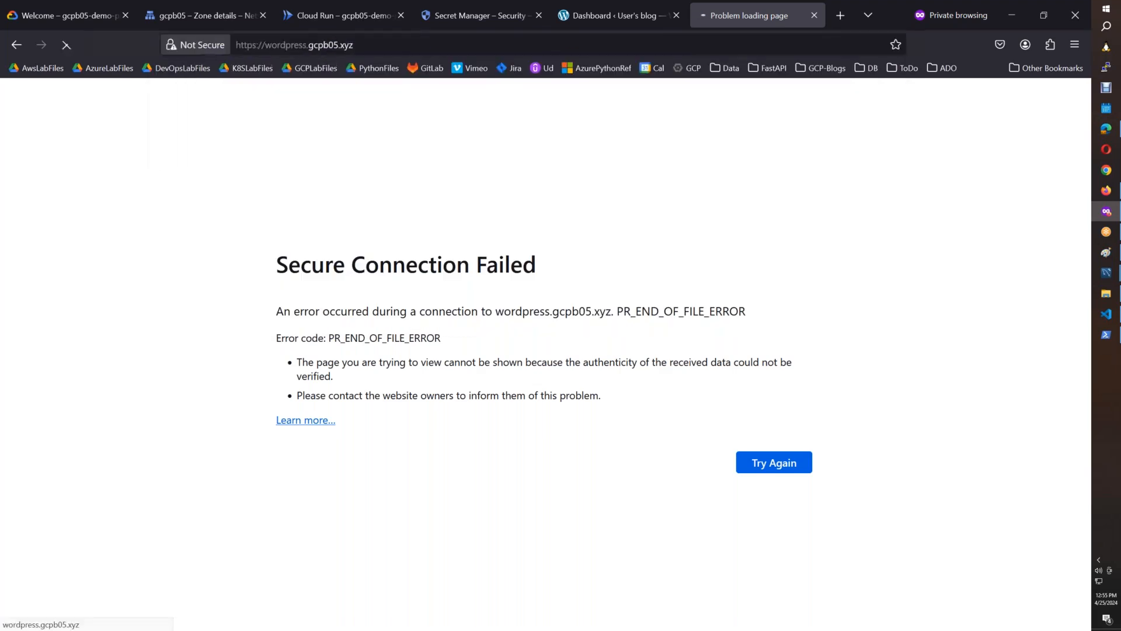
Capture the Cloud Run Domain mappings page into Paint and select the region covering the page header and the wordpress.gcpb05.xyz mapping row.
click(1107, 191)
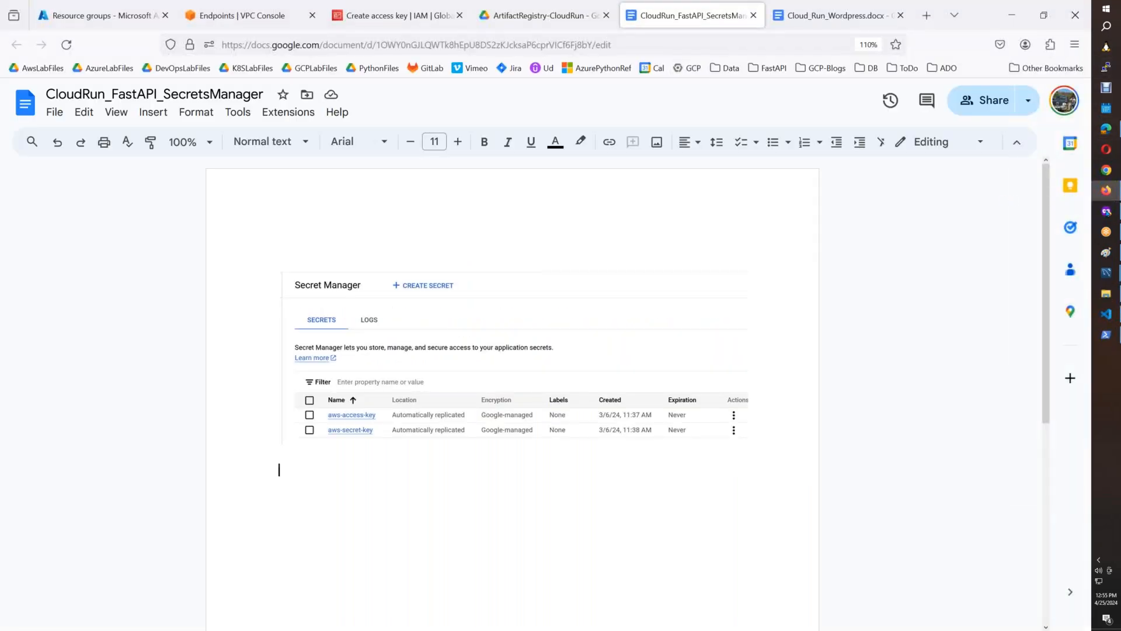
click(1107, 211)
click(335, 18)
click(373, 290)
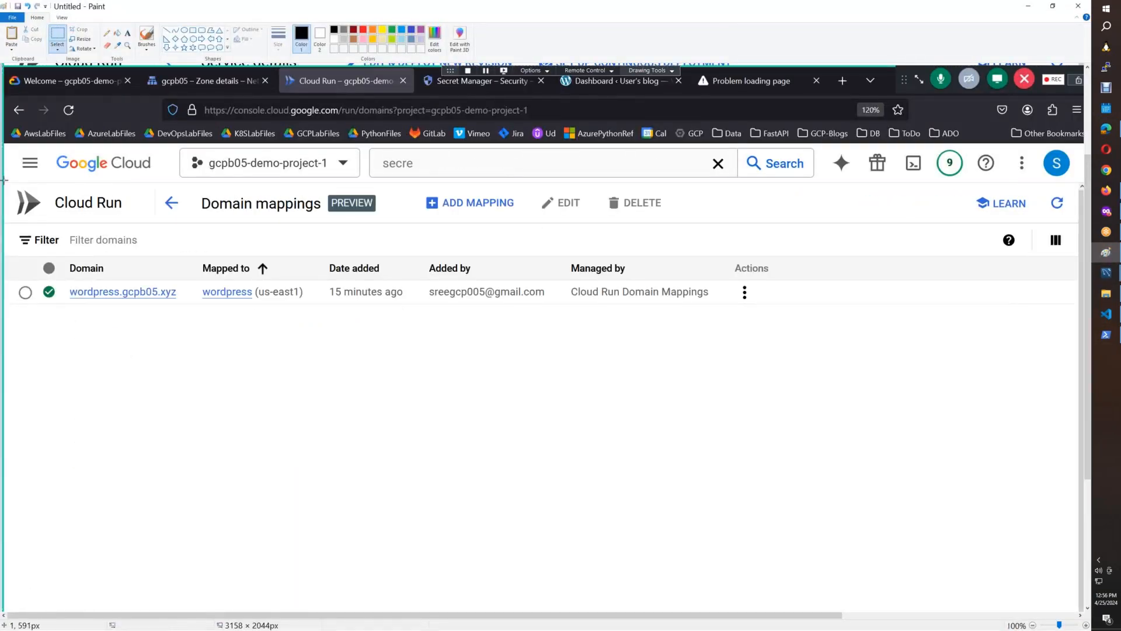
mouse_move(3, 180)
mouse_down()
mouse_move(146, 262)
mouse_move(601, 345)
mouse_move(761, 313)
mouse_up()
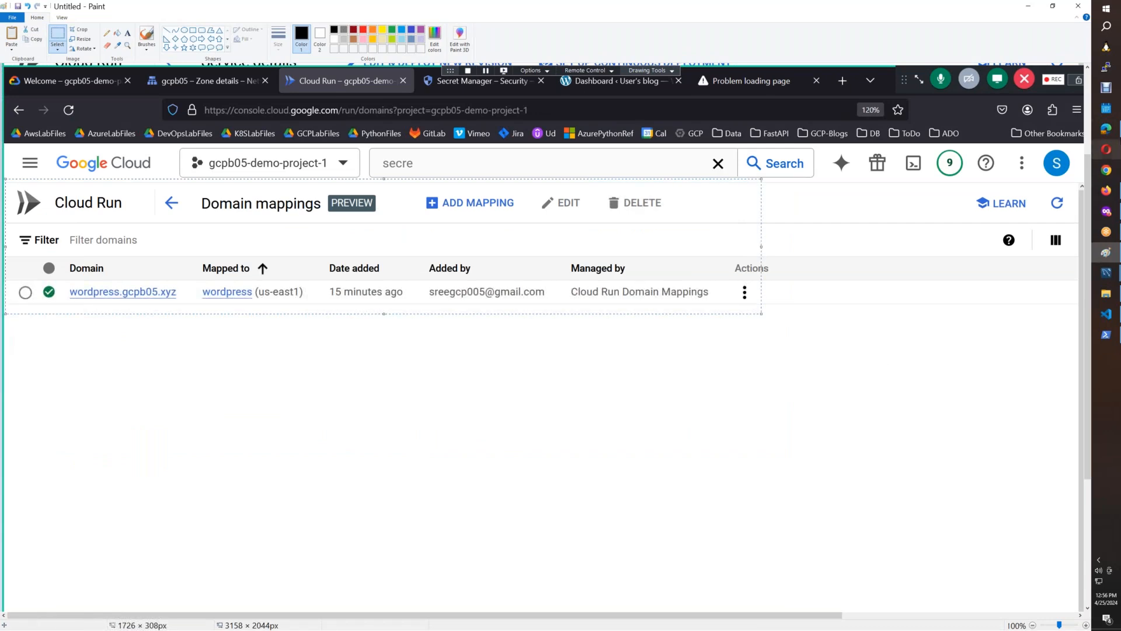
In the Cloud_Run_Wordpress document, replace the TXT record image below the WordPress dashboard with the copied Domain mappings screenshot.
click(1106, 190)
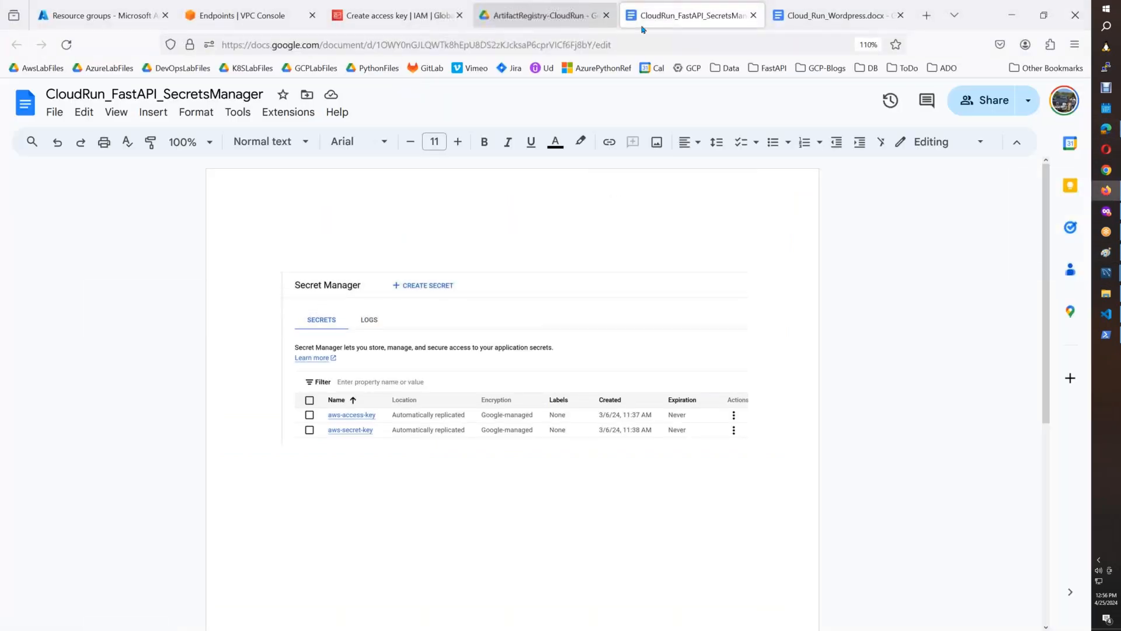
click(836, 15)
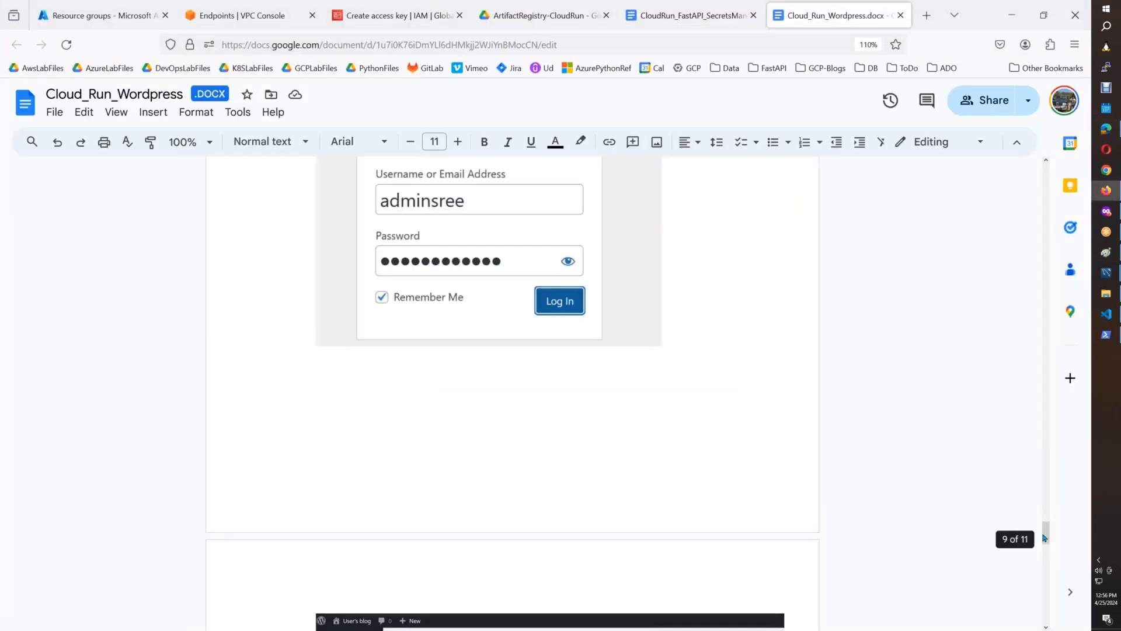
drag(1044, 549, 1038, 575)
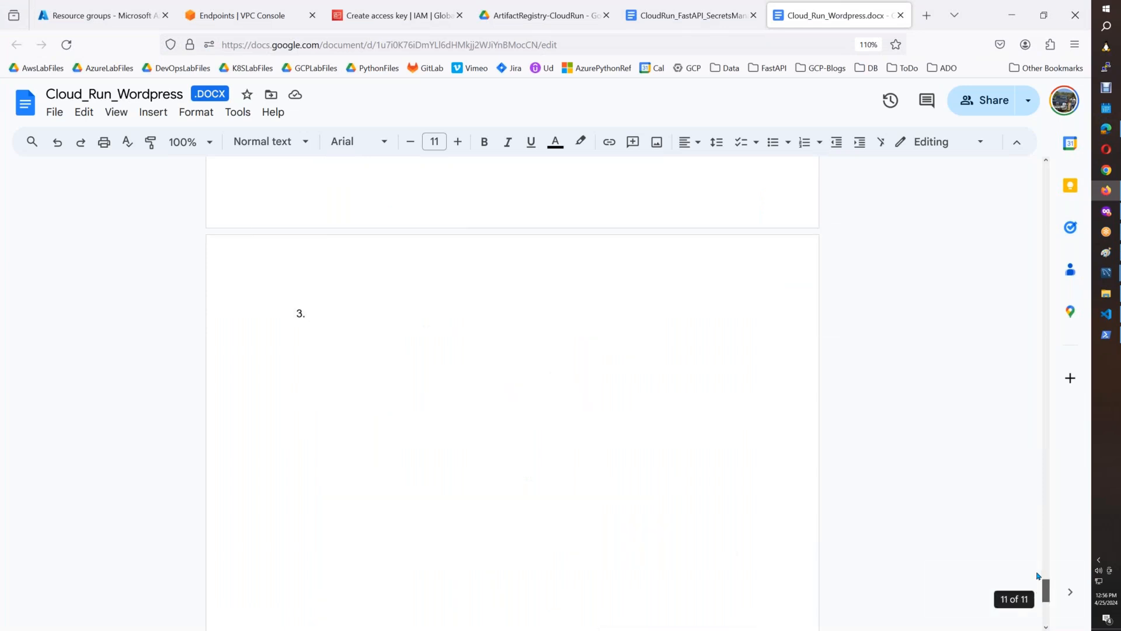
scroll(1038, 575, up, 5)
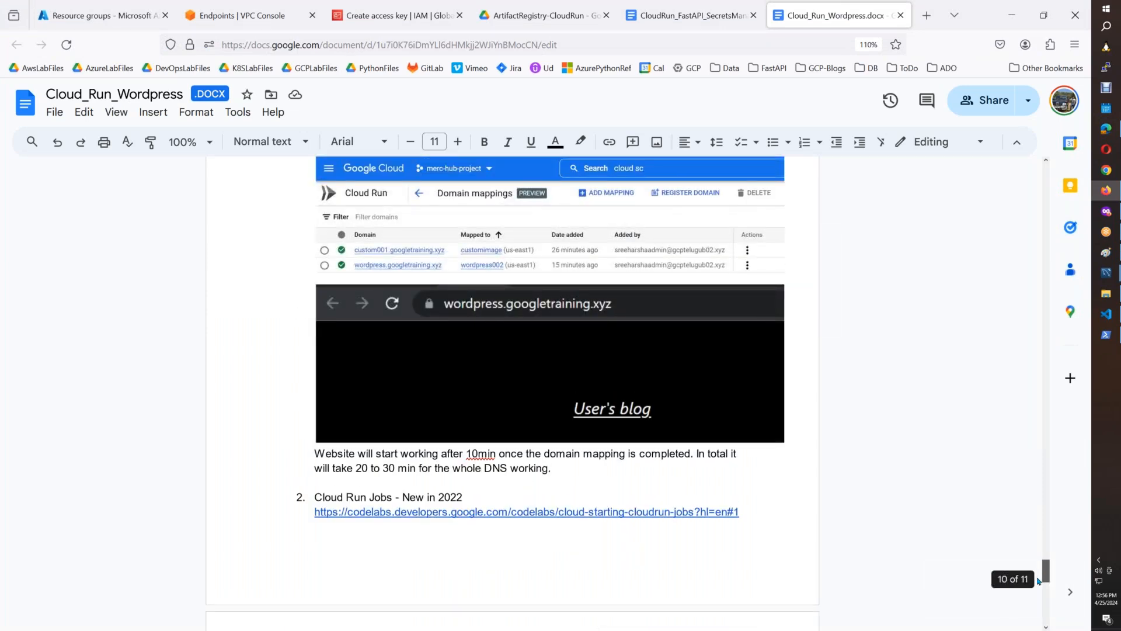
scroll(1038, 580, down, 4)
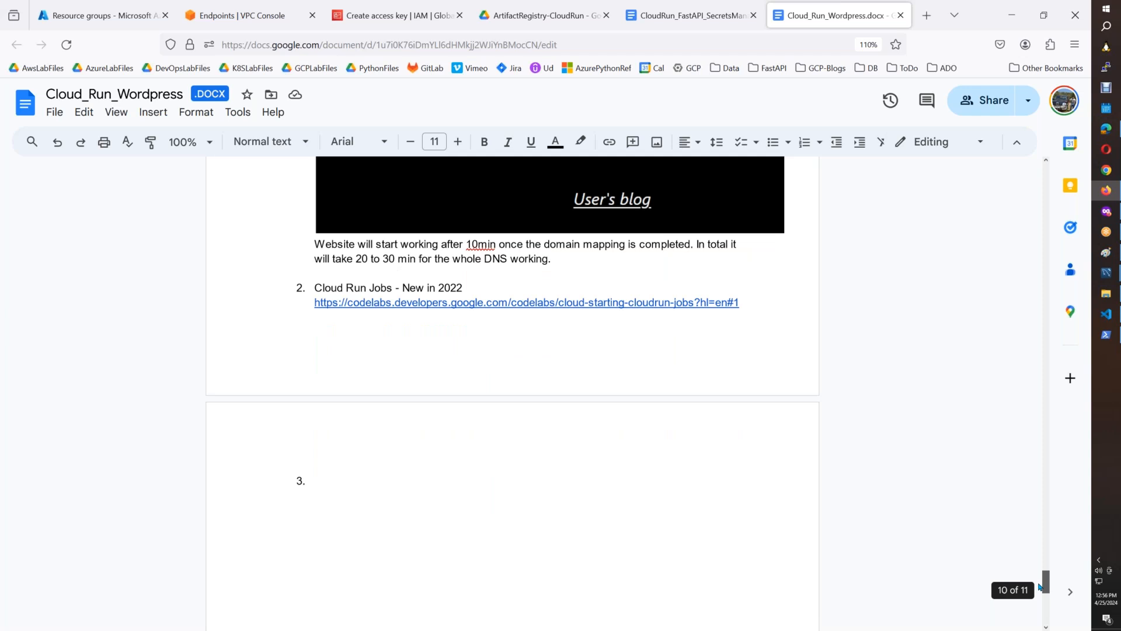
scroll(1044, 597, down, 5)
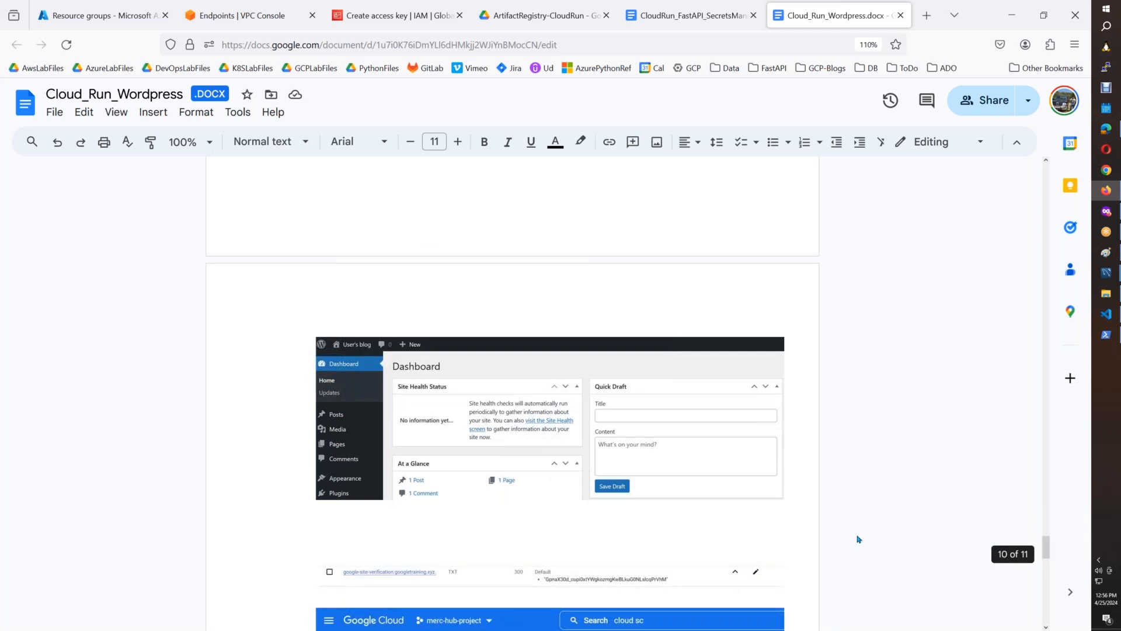
click(550, 575)
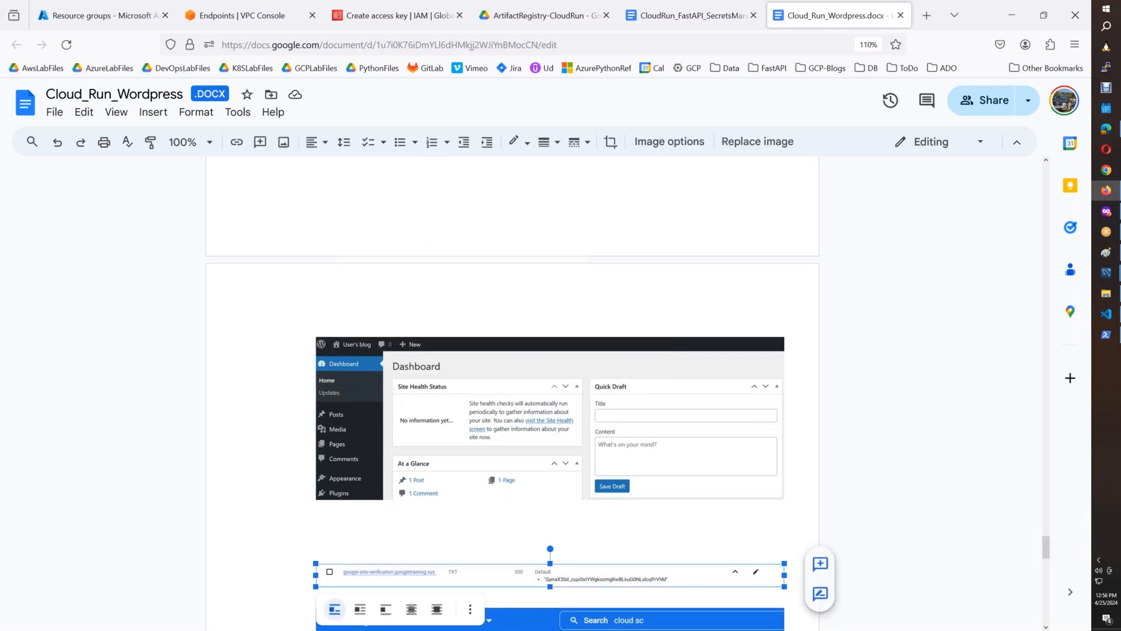
key(Delete)
key(ctrl+v)
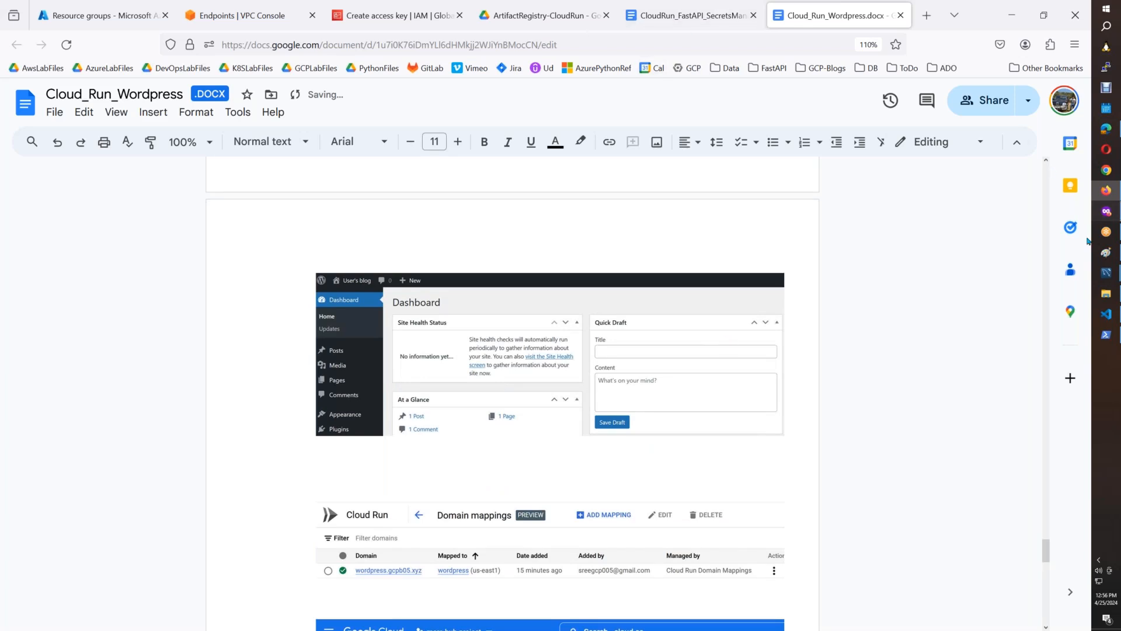
Start creating a Cloud Run service in the private Firefox window and choose the fastapi v1 image from the gcpb05ar Artifact Registry repository.
click(1106, 211)
click(67, 142)
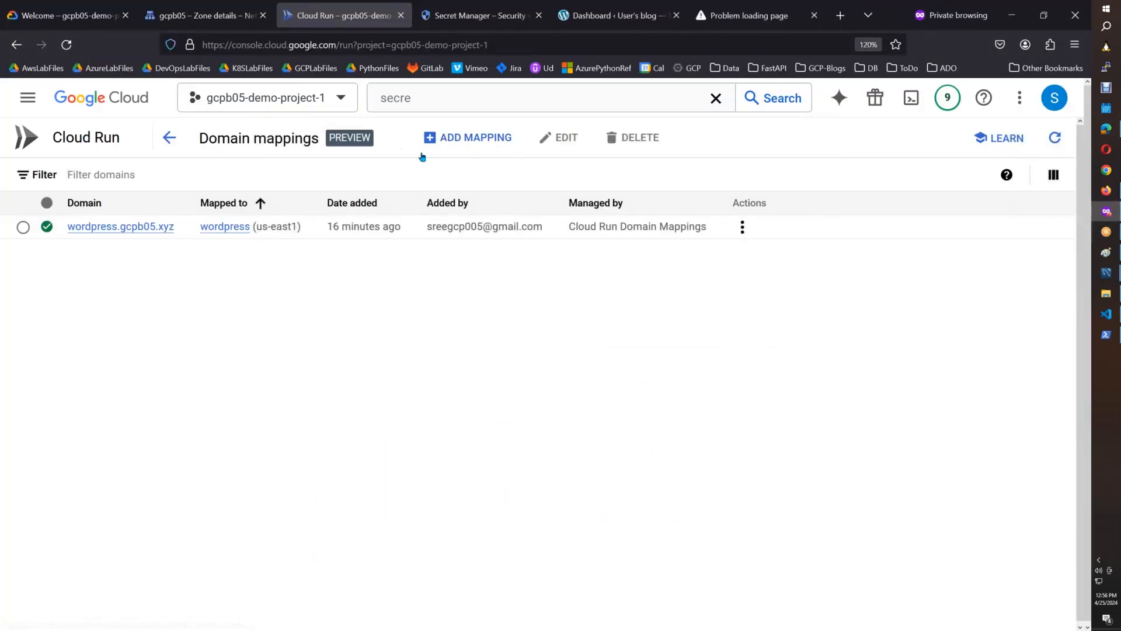
click(322, 147)
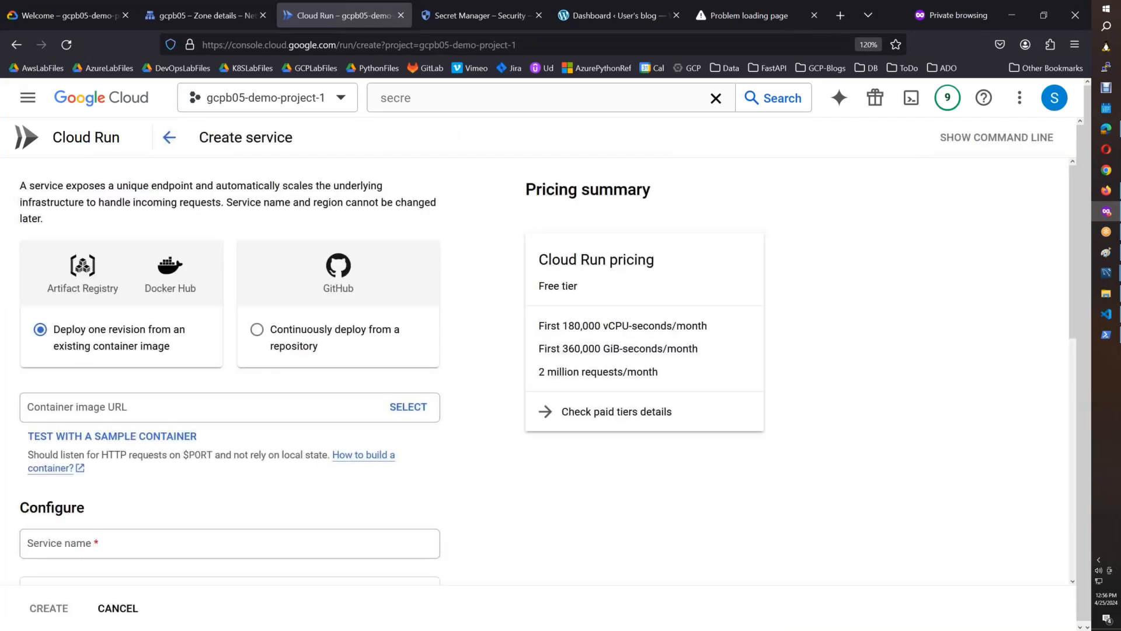
click(405, 407)
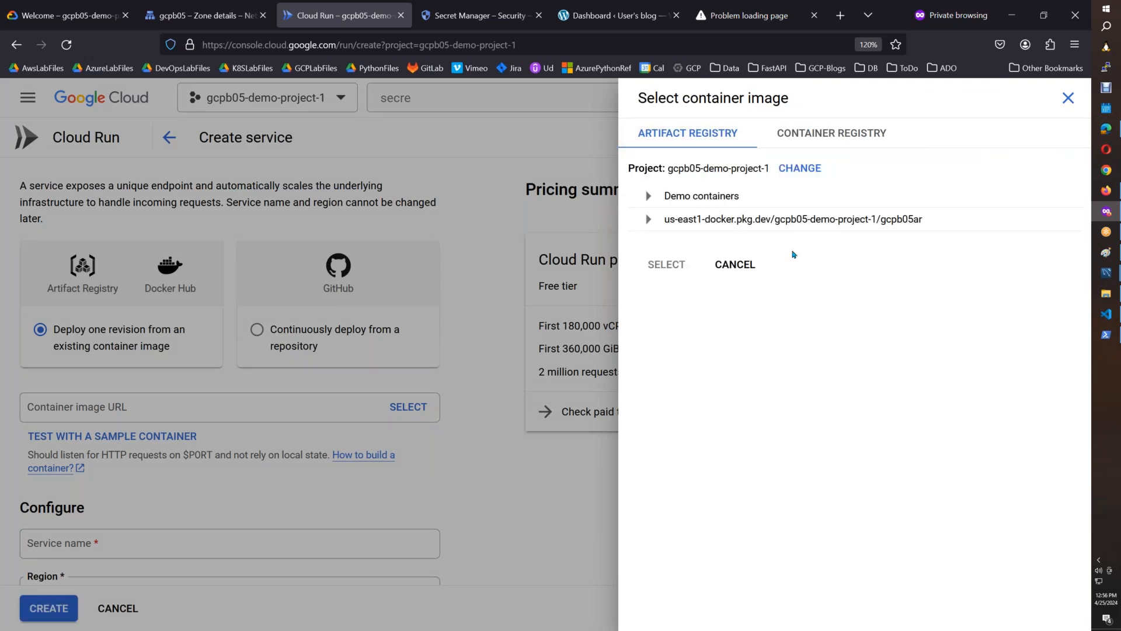
click(648, 219)
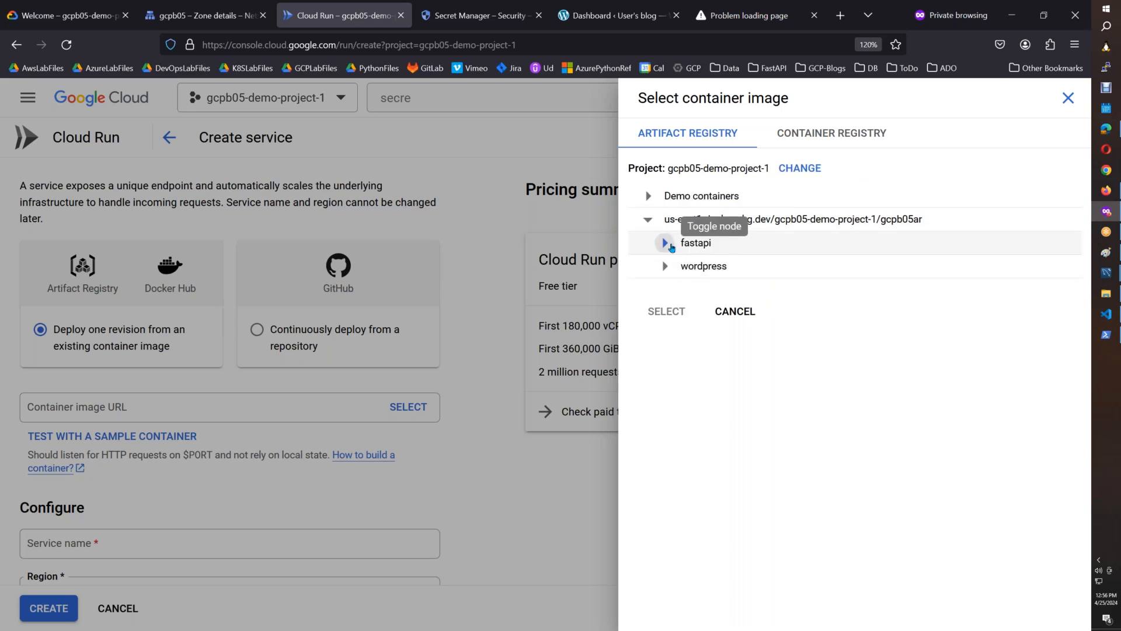
click(669, 245)
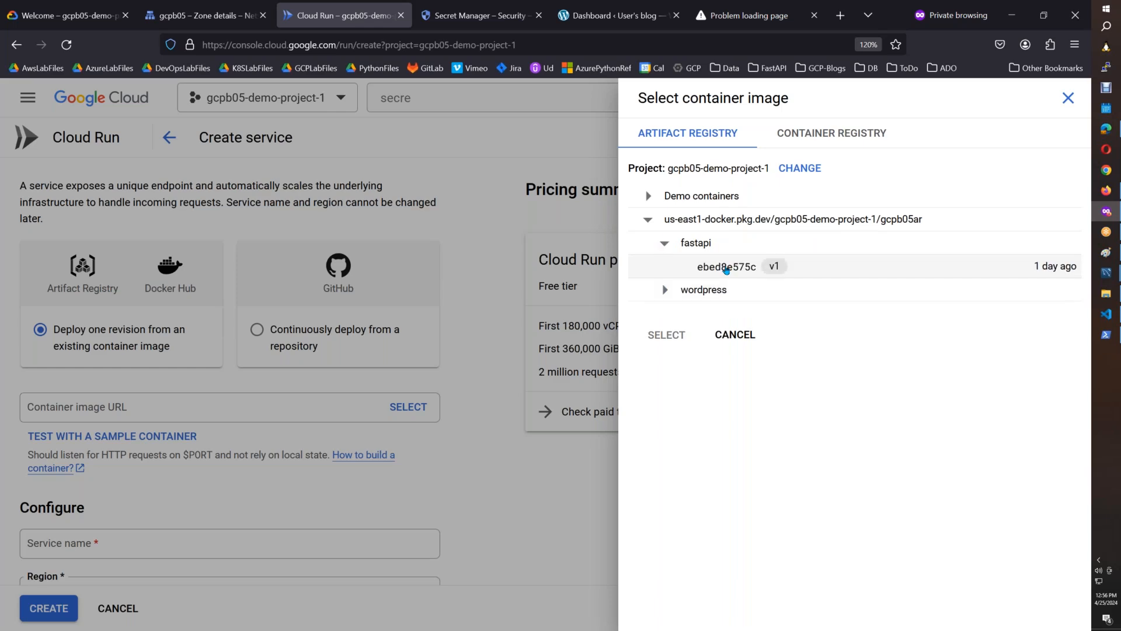
click(726, 267)
click(663, 333)
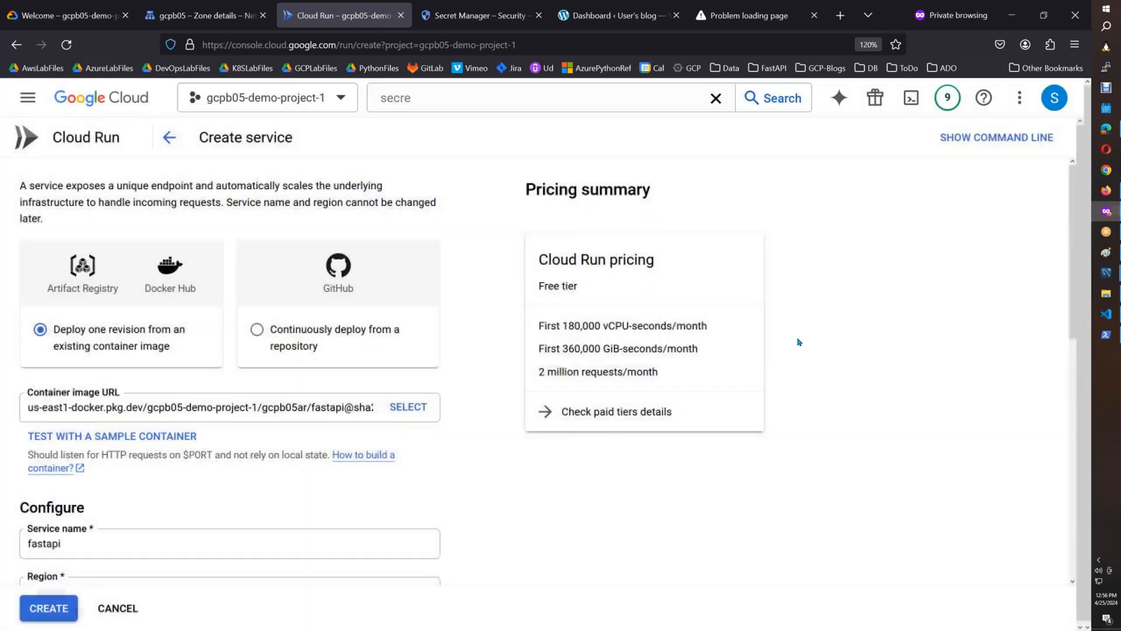
Set the fastapi service's region to us-east1 (South Carolina).
scroll(1057, 376, down, 3)
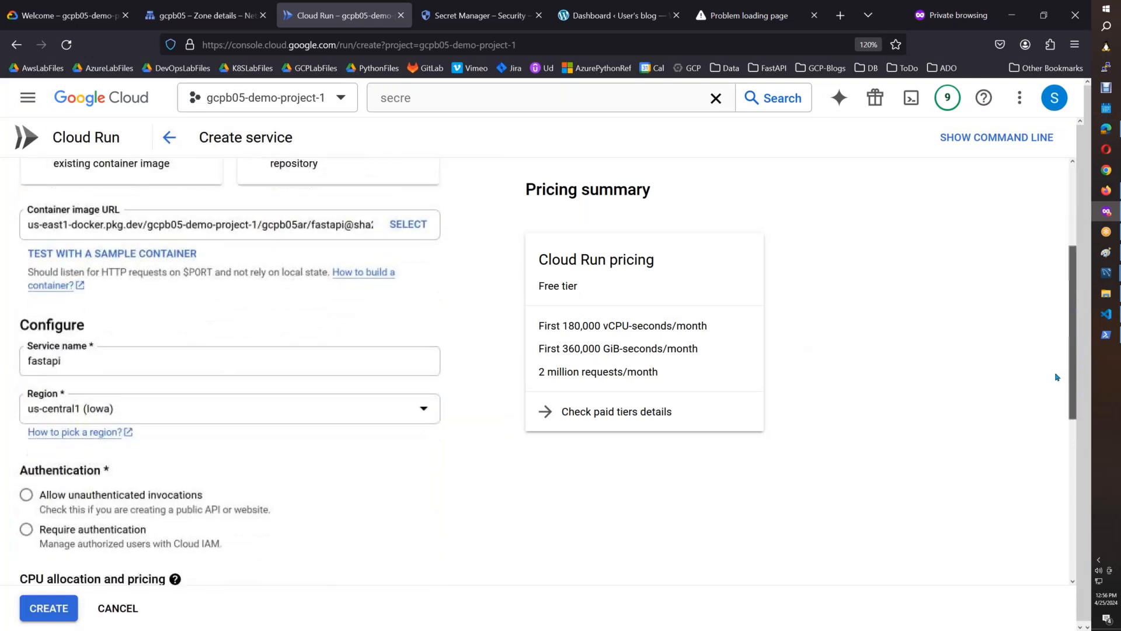
scroll(440, 376, down, 1)
click(435, 369)
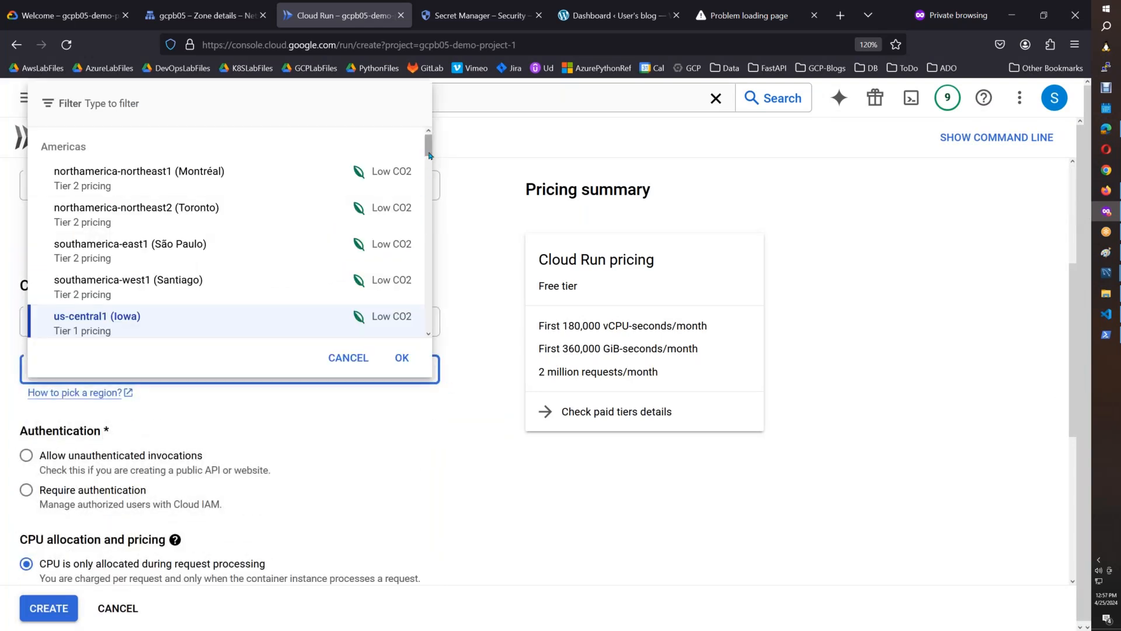
scroll(429, 155, down, 1)
click(260, 314)
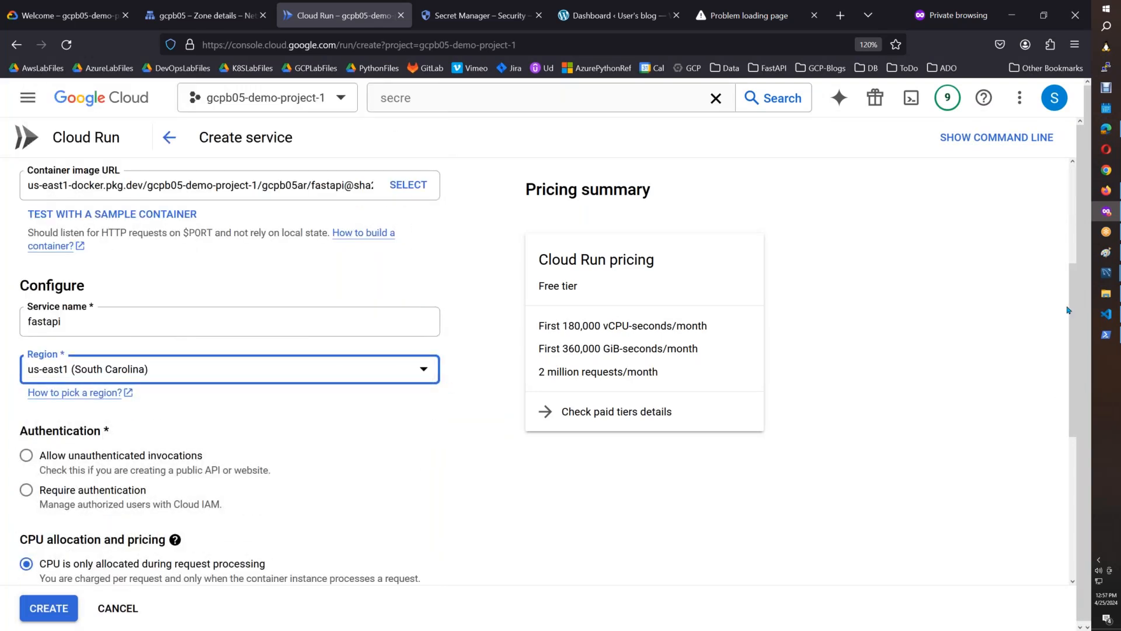
Set the service autoscaling minimum number of instances to 1.
drag(1067, 309, 1063, 421)
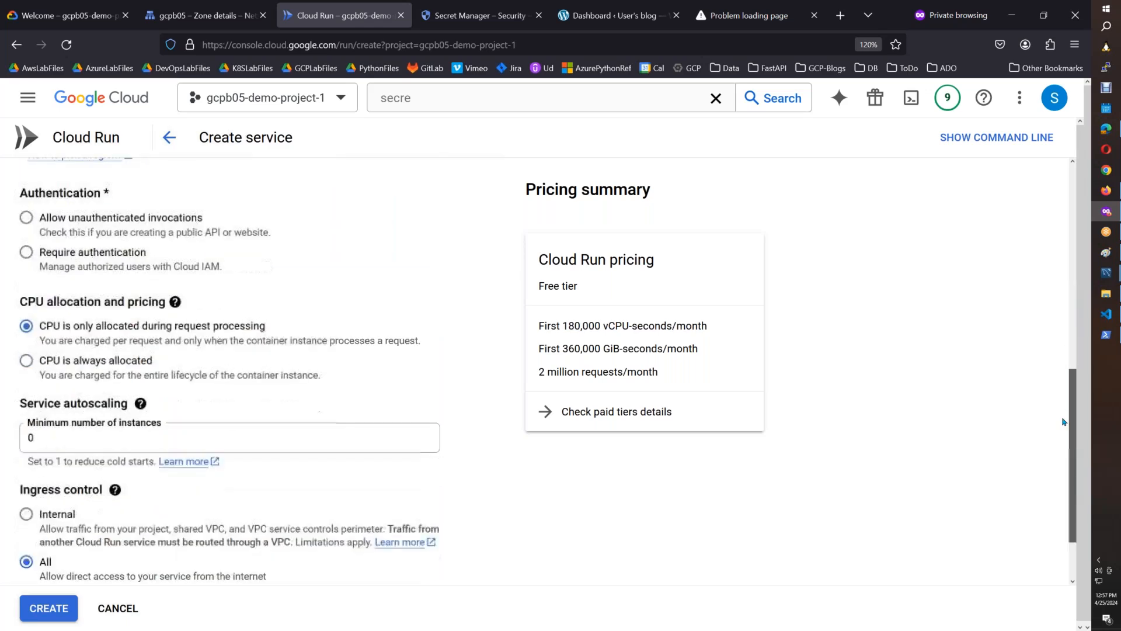
scroll(1064, 421, down, 2)
double_click(28, 359)
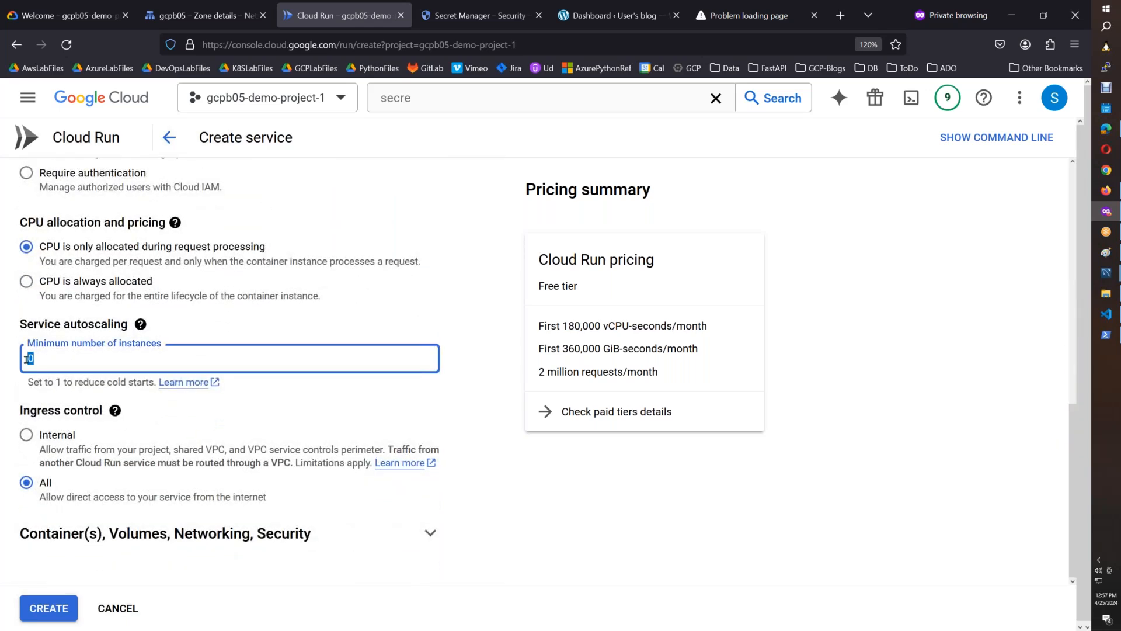
text(1)
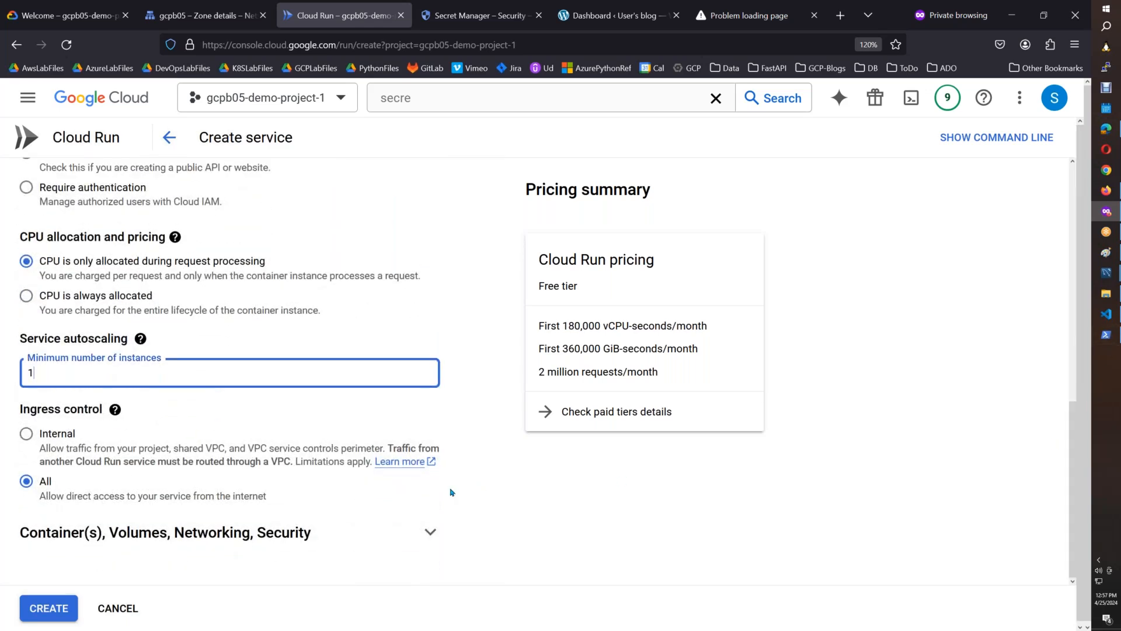
Expand the container, volumes, networking and security settings and add a new volume of type Secret.
click(429, 531)
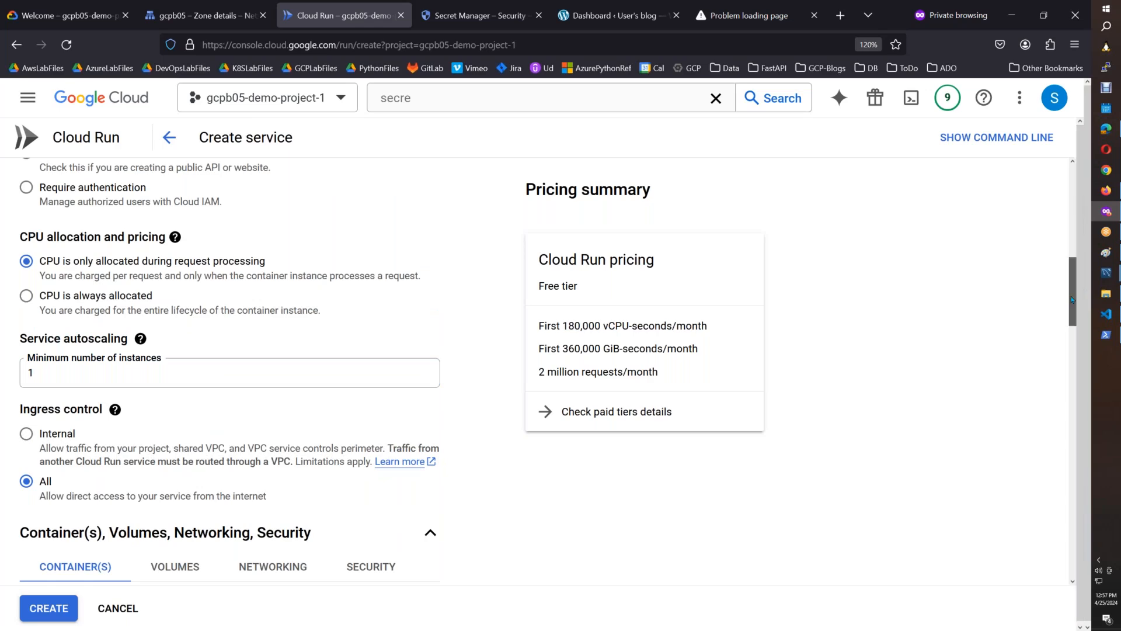
scroll(1071, 311, down, 1)
scroll(1070, 311, down, 5)
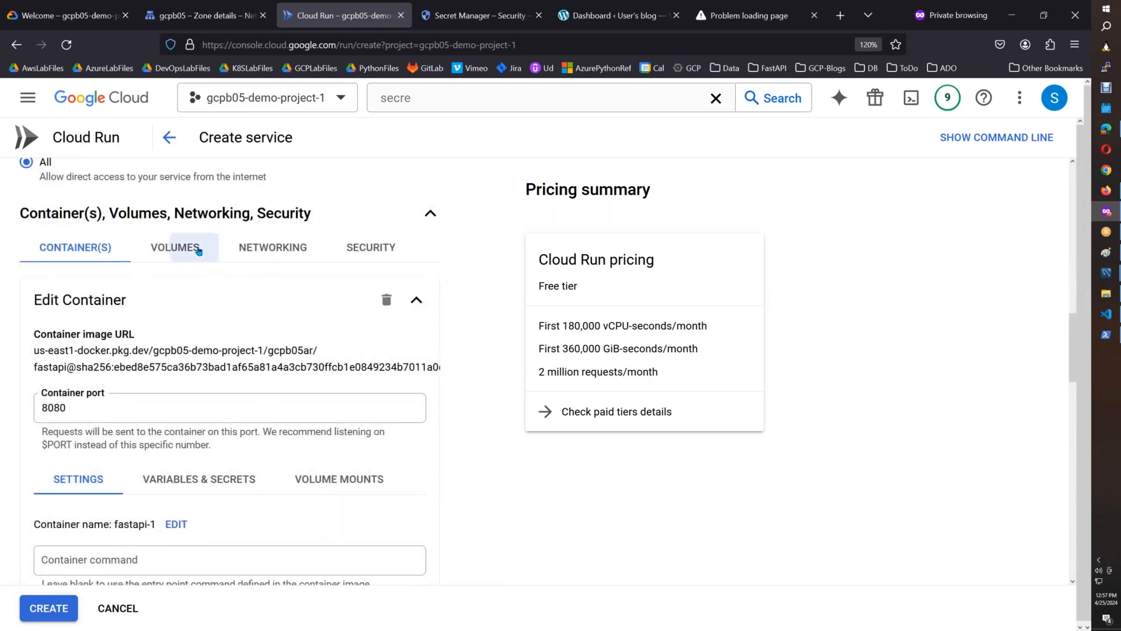
click(175, 247)
click(73, 531)
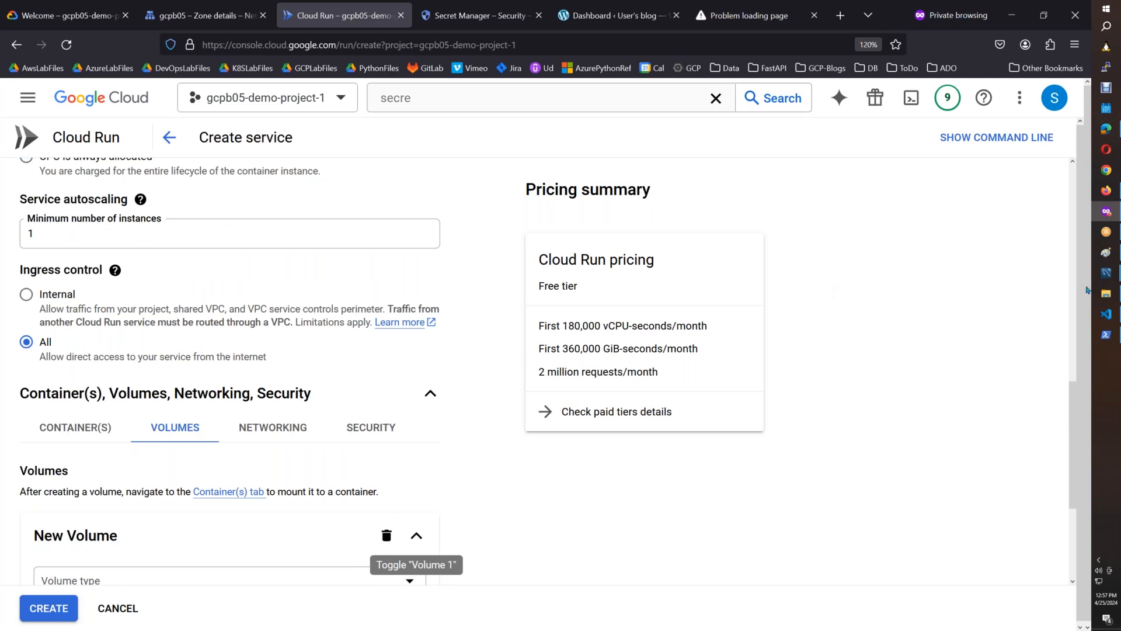
drag(1067, 377, 1070, 458)
click(116, 386)
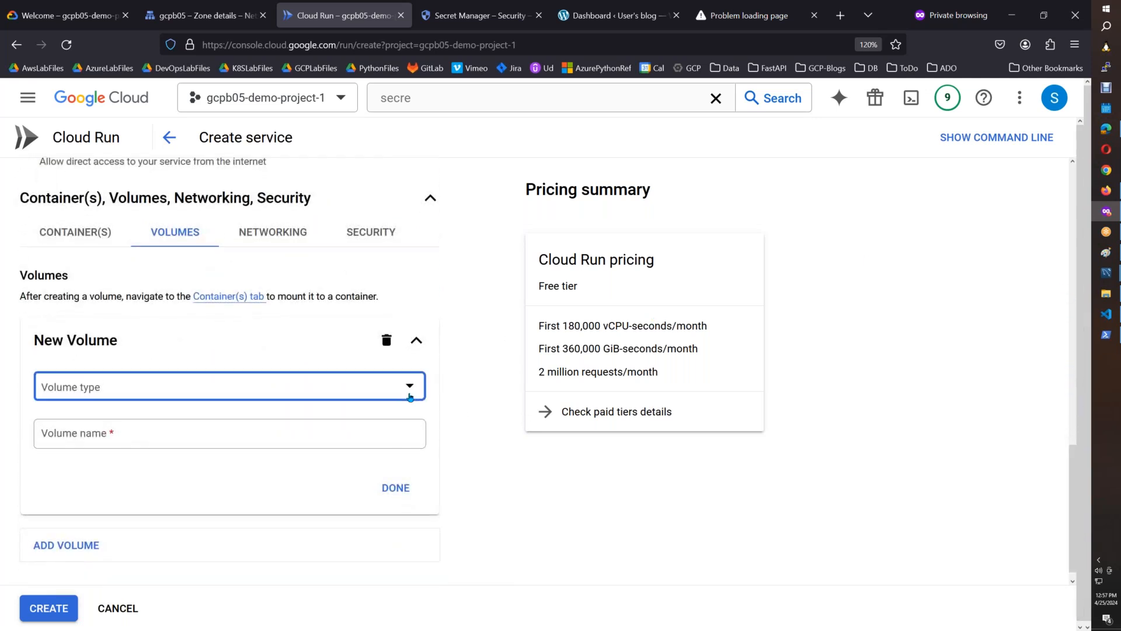
click(149, 419)
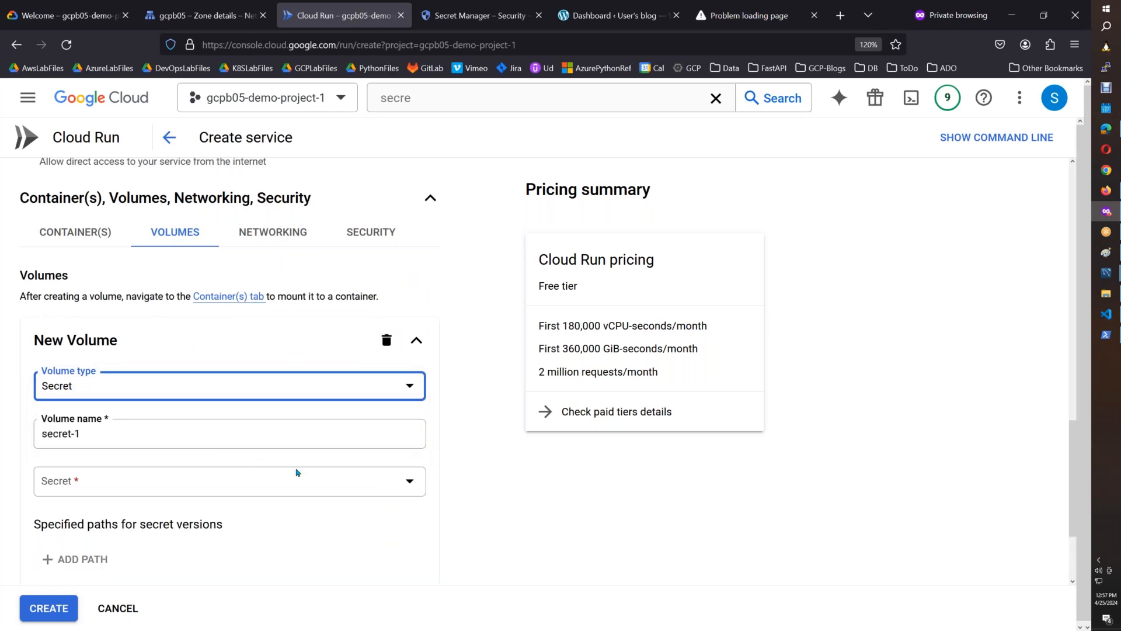
Name the new volume aws-access-key and link it to the aws-access-key secret.
drag(87, 437, 40, 436)
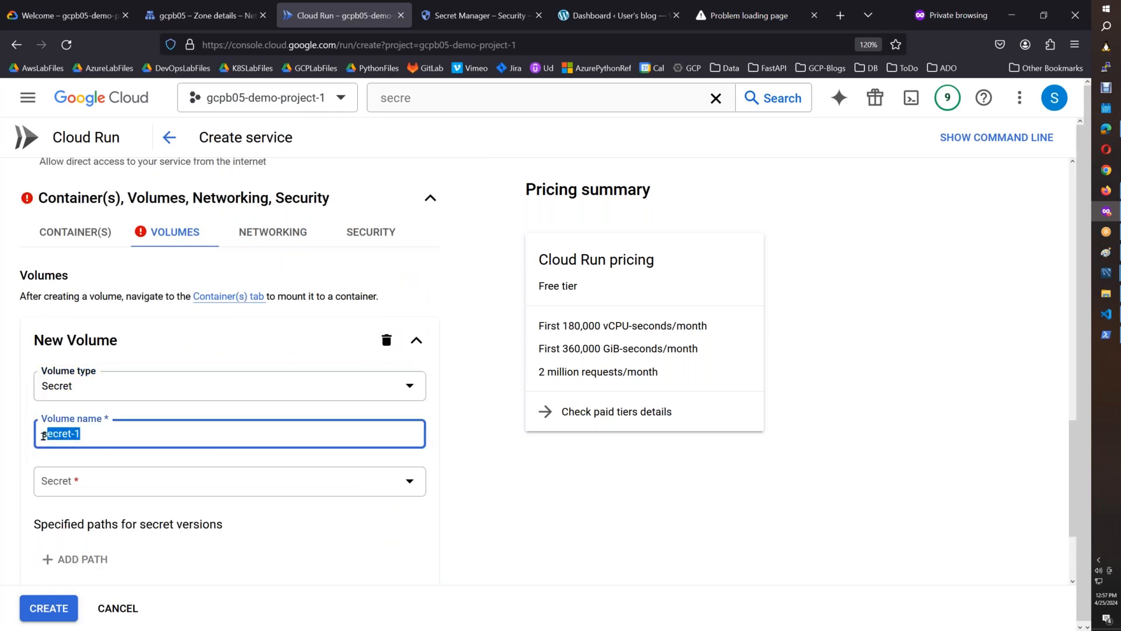
text(a)
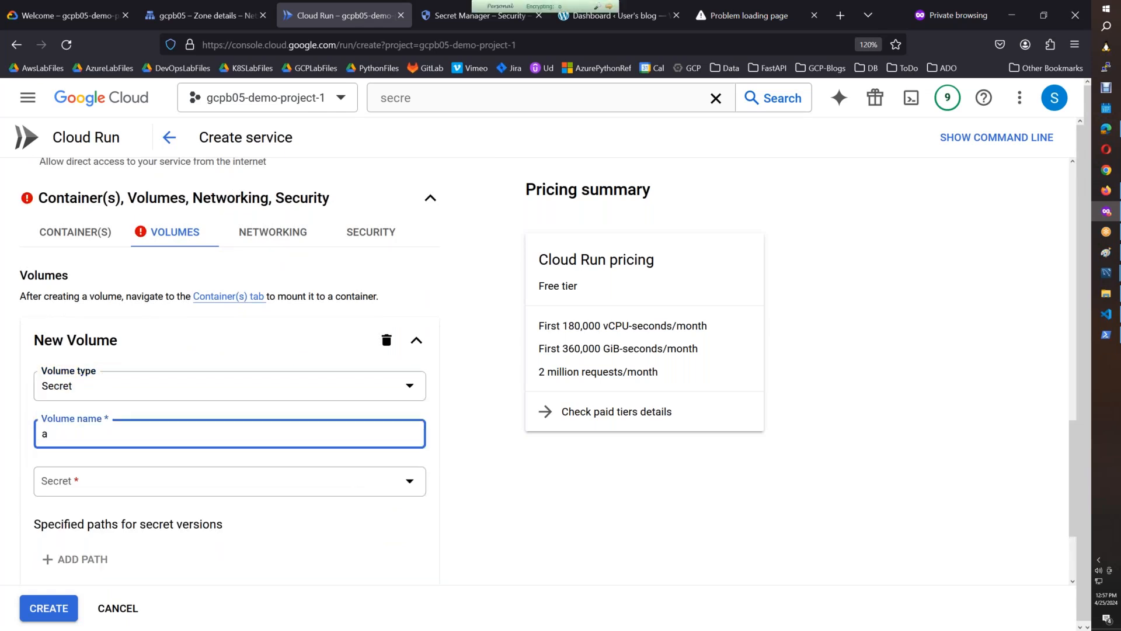
text(ws-access-key)
click(418, 480)
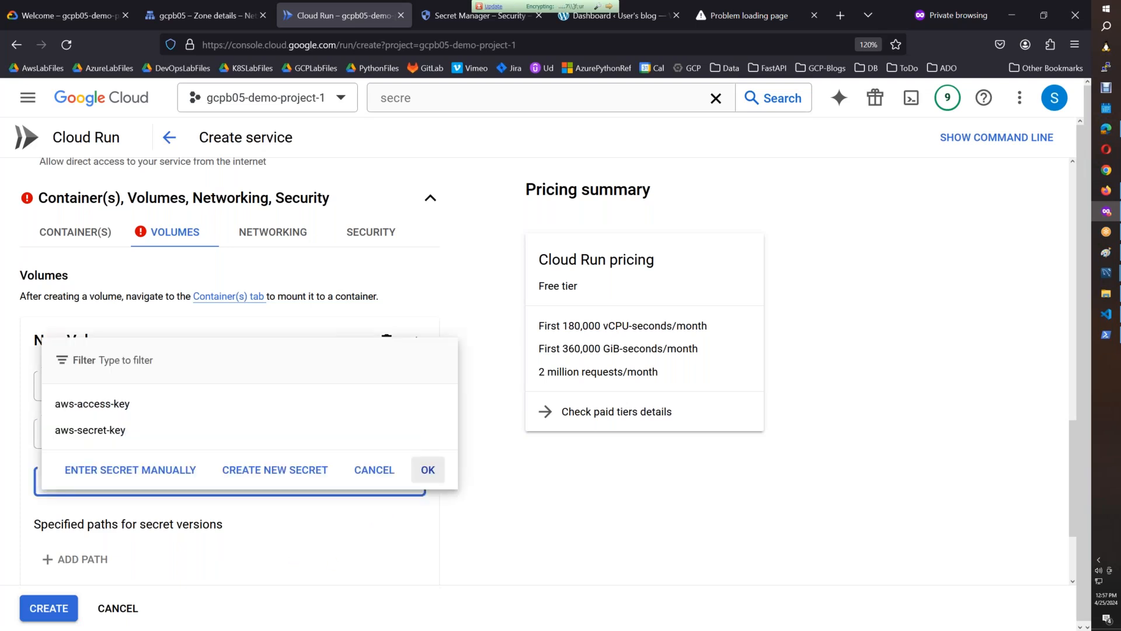
click(154, 405)
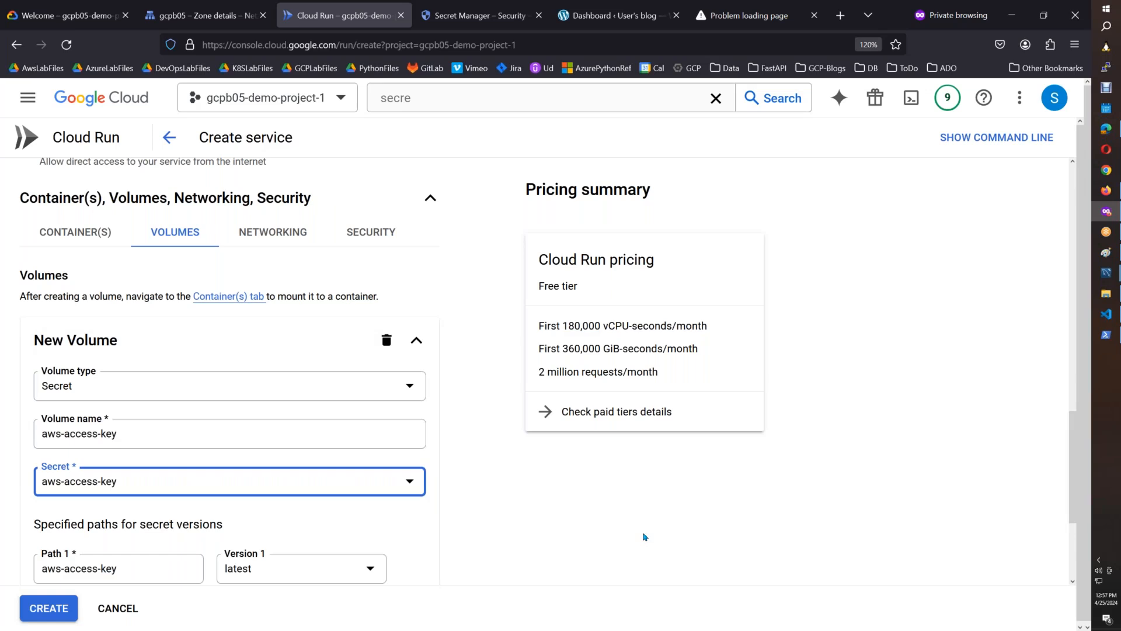
Switch to Paint and paste a screenshot of the new volume settings onto a fresh canvas, discarding the previous image.
scroll(1070, 468, down, 1)
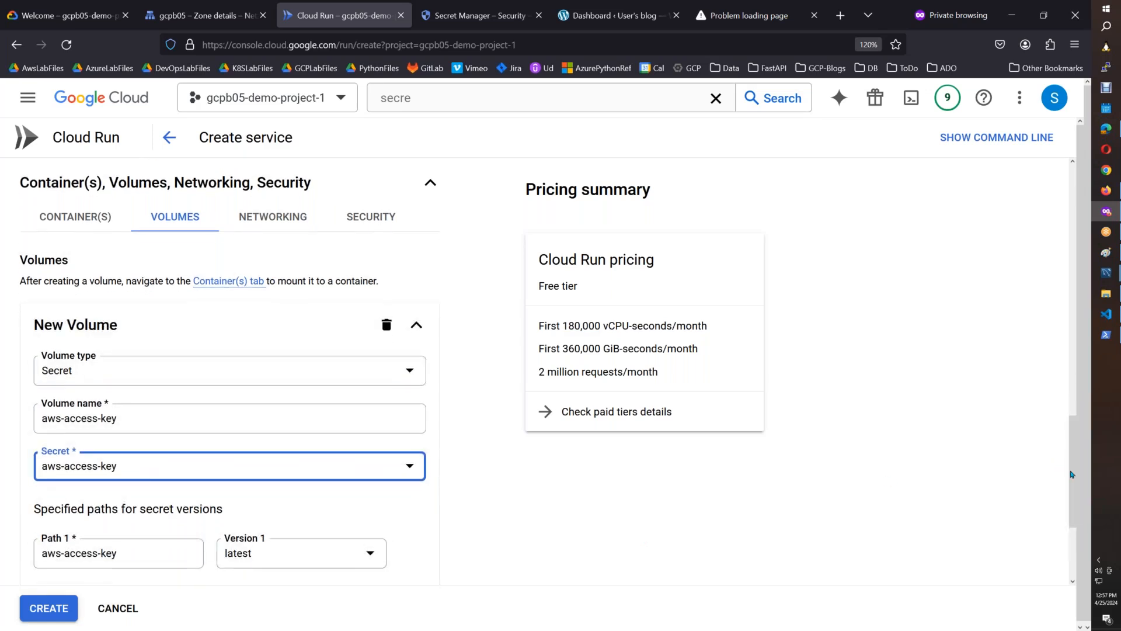
click(1109, 257)
key(ctrl+n)
key(Right)
key(Return)
key(ctrl+v)
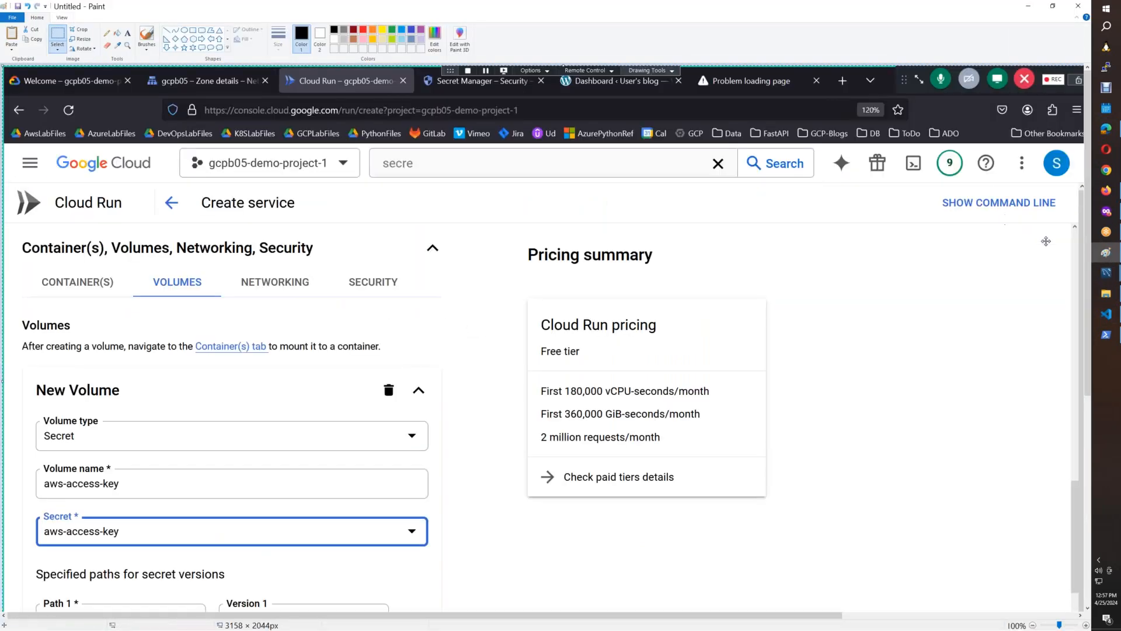
scroll(1088, 299, down, 5)
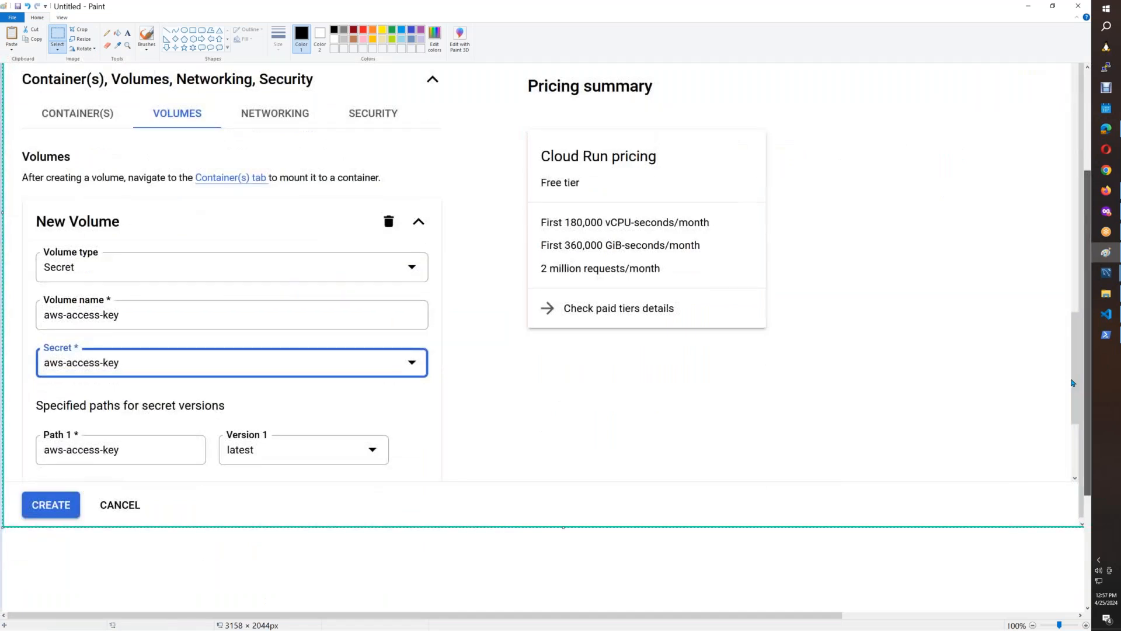
Copy the New Volume section of the Paint screenshot into the CloudRun_FastAPI_SecretsManager Google Doc and shrink the pasted image.
click(52, 35)
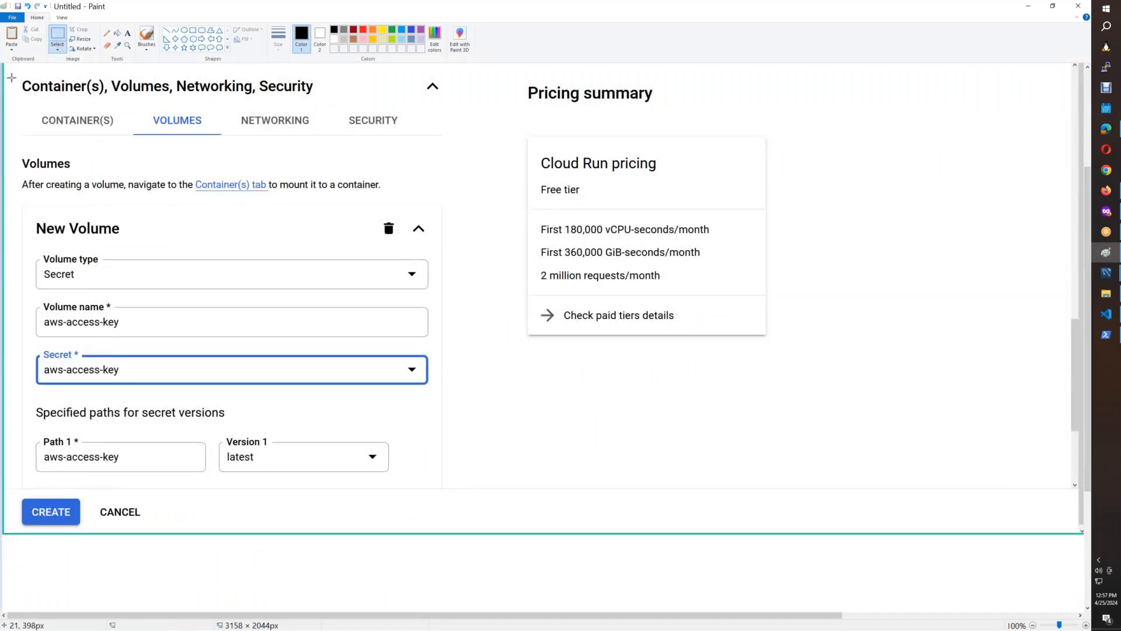
drag(17, 77, 451, 484)
click(1108, 191)
click(682, 17)
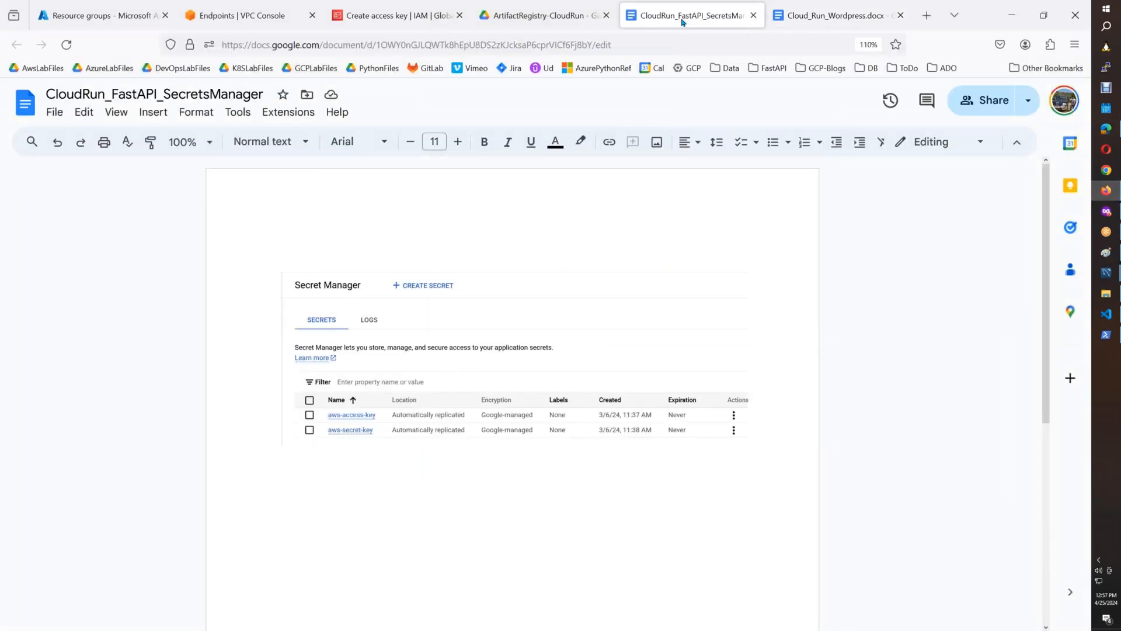
key(ctrl+v)
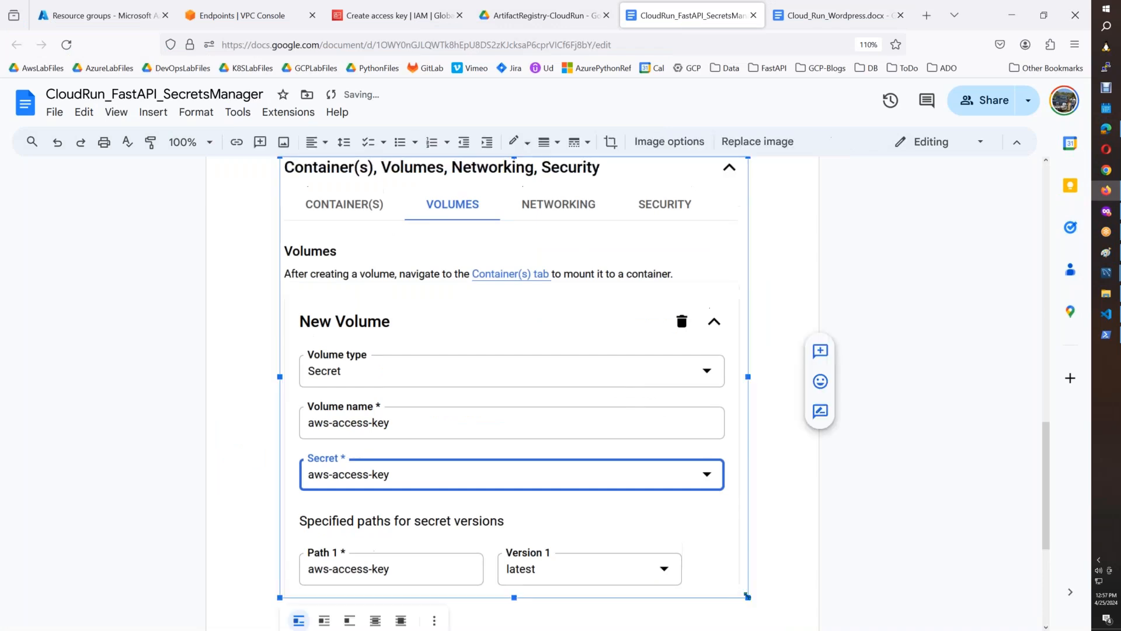
click(692, 431)
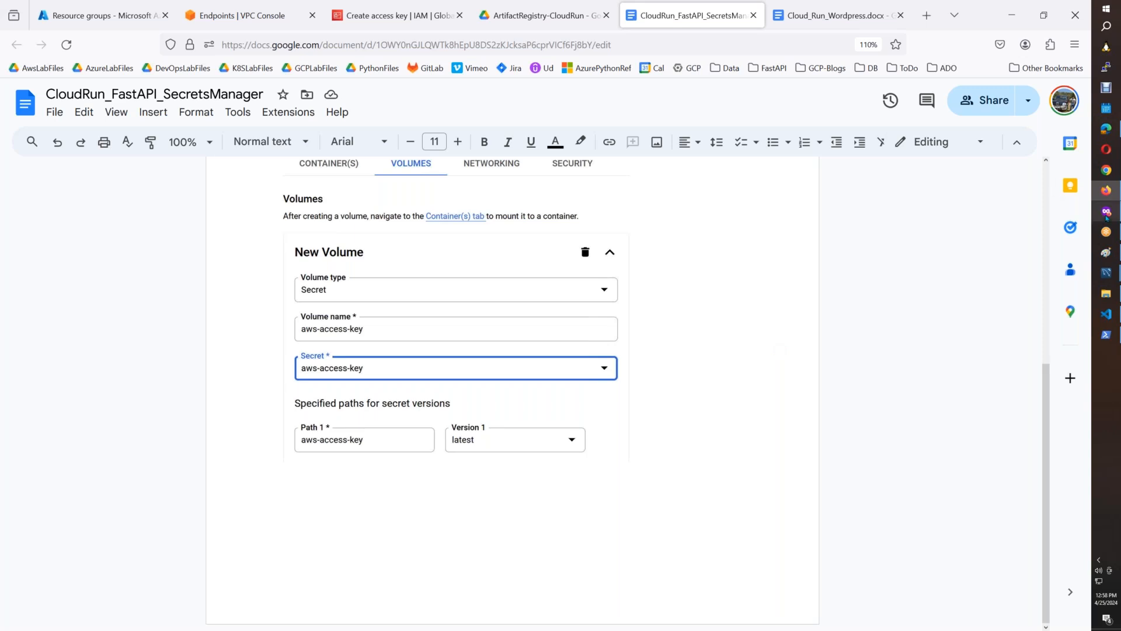
Switch back to the Cloud Run service form and finish the aws-access-key volume with only its first path.
key(alt+Tab)
scroll(1074, 441, down, 3)
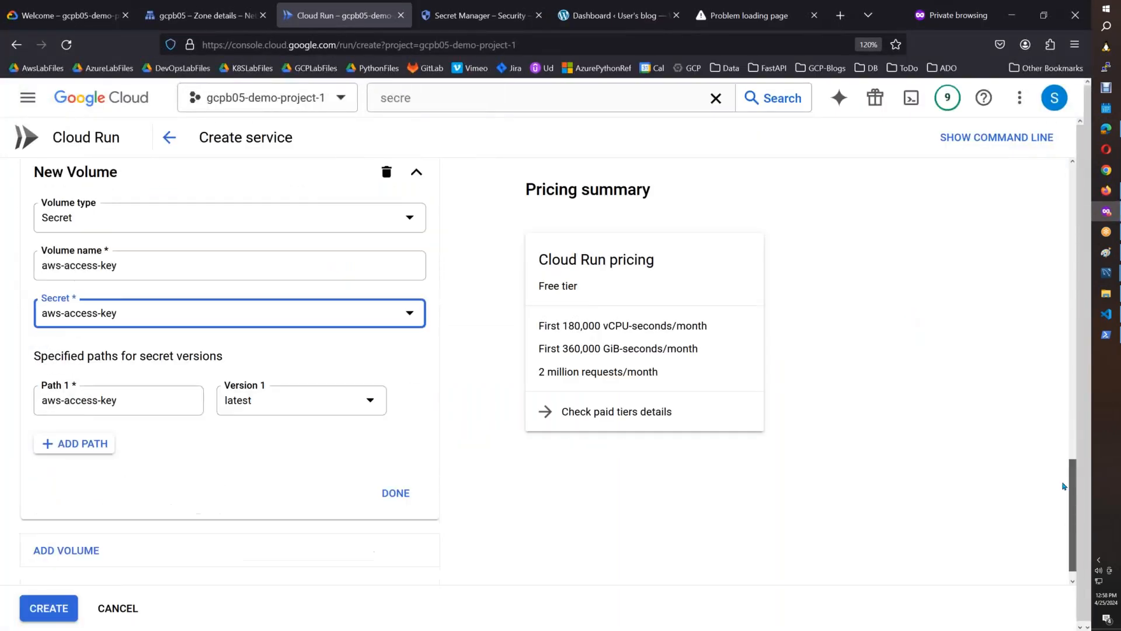
click(90, 425)
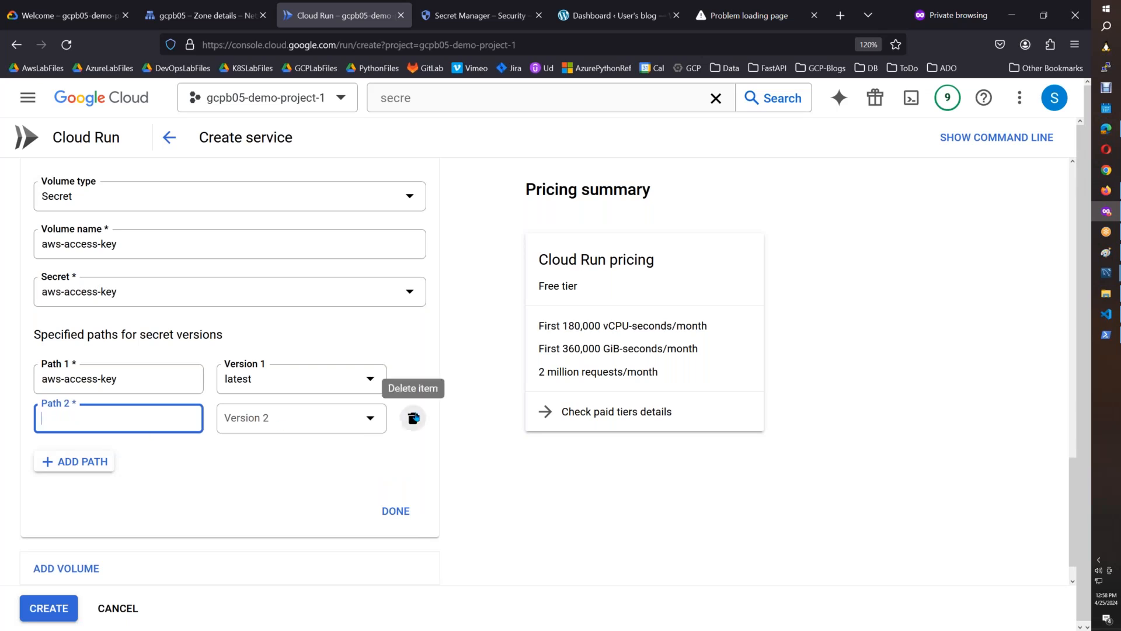
click(413, 418)
click(393, 469)
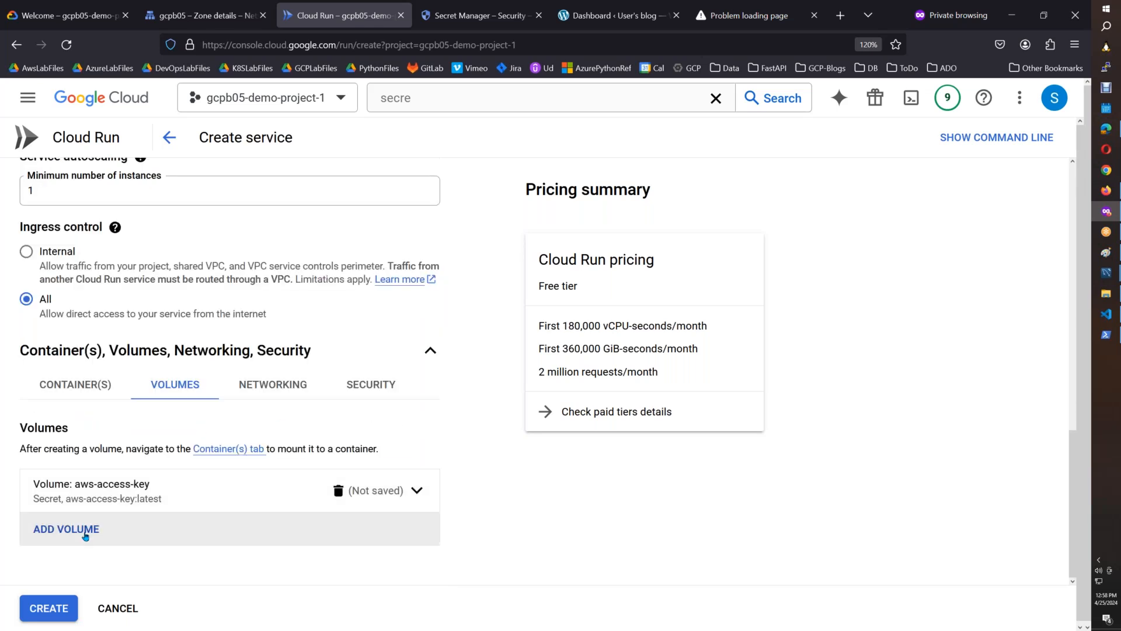
Add a second volume of type Secret to the service.
click(67, 528)
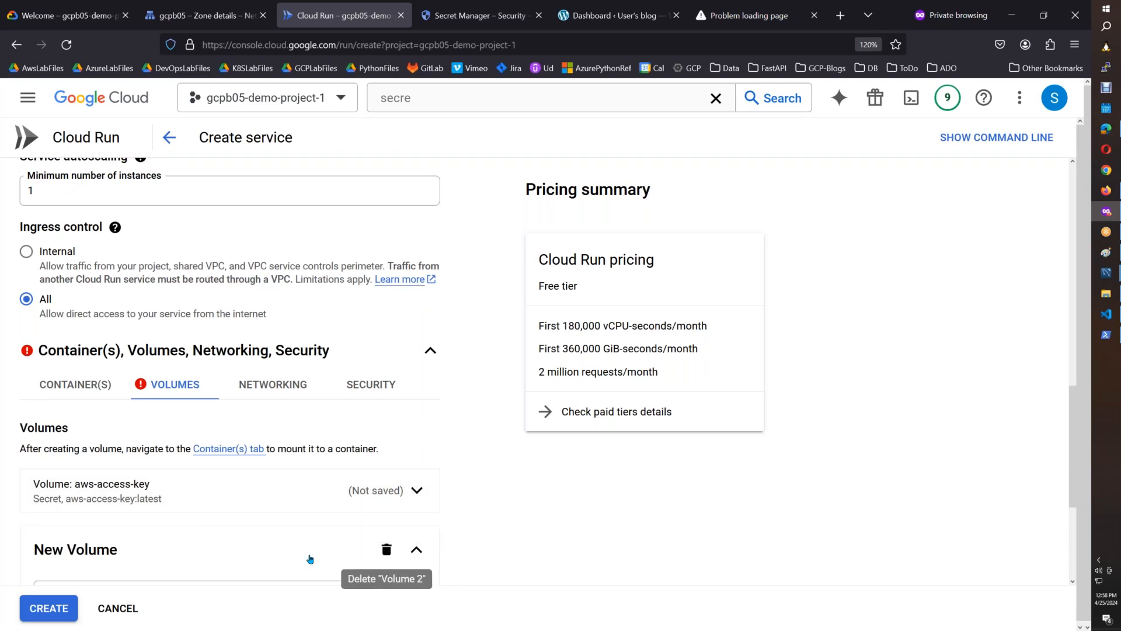
scroll(1000, 428, down, 3)
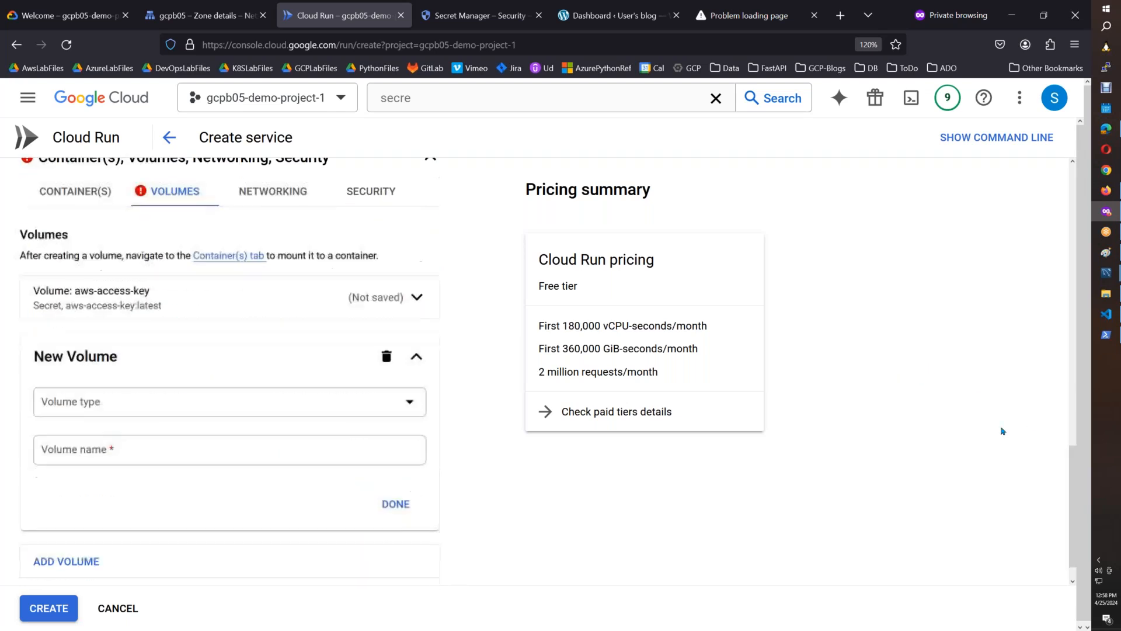
click(250, 408)
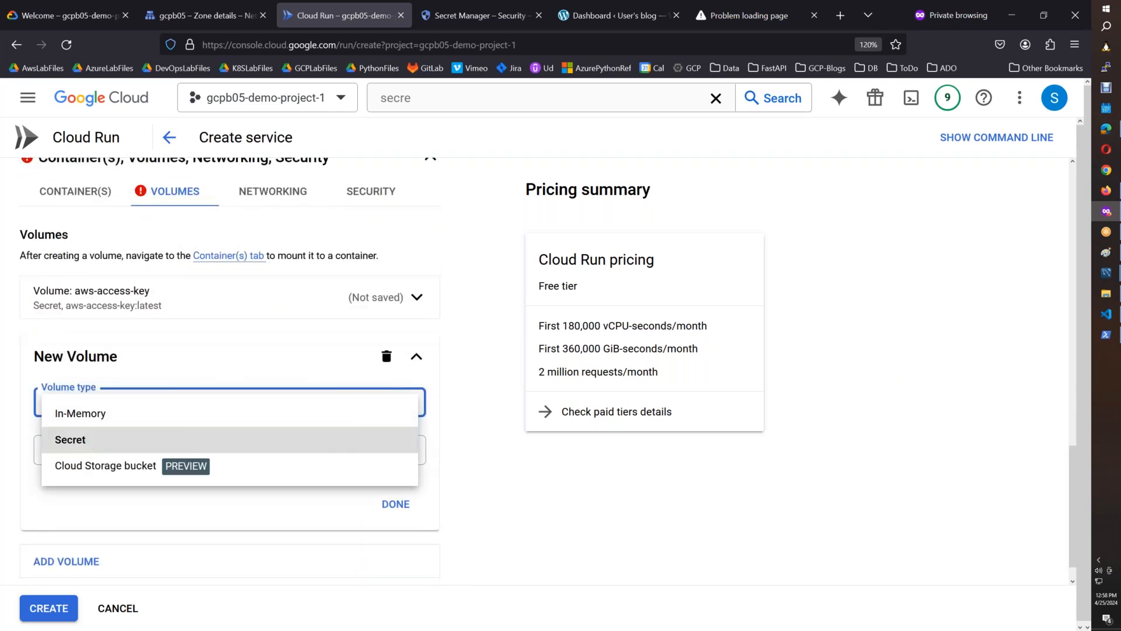
click(175, 439)
Link the second volume to the aws-secret-key secret, name it aws-secret-key and finish it.
click(183, 493)
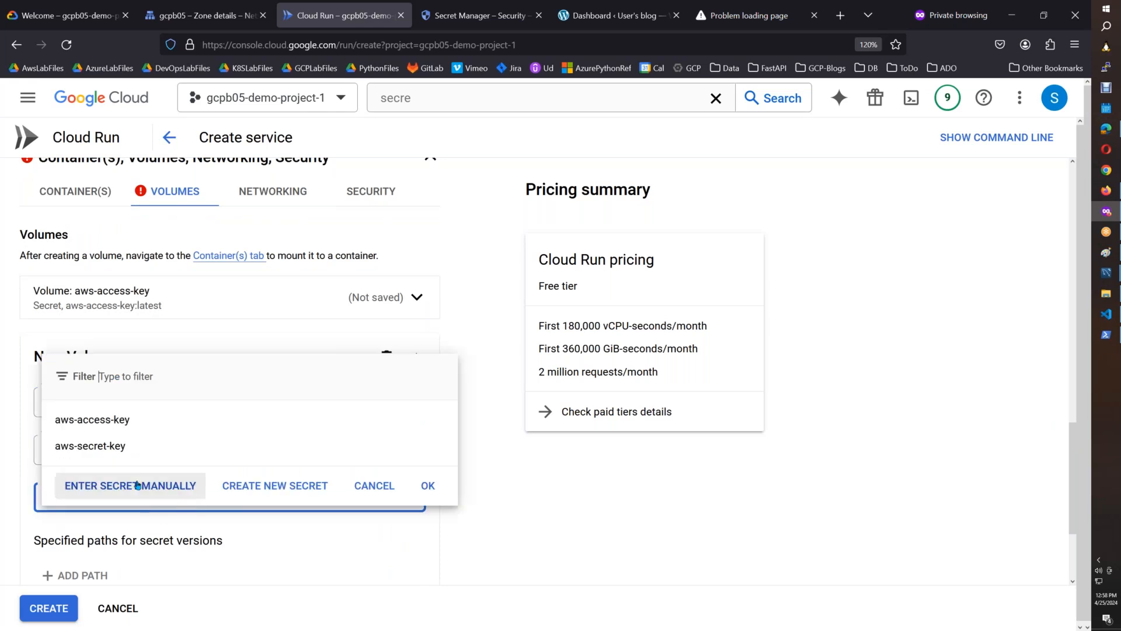
click(126, 447)
triple_click(31, 455)
text(aws-sec)
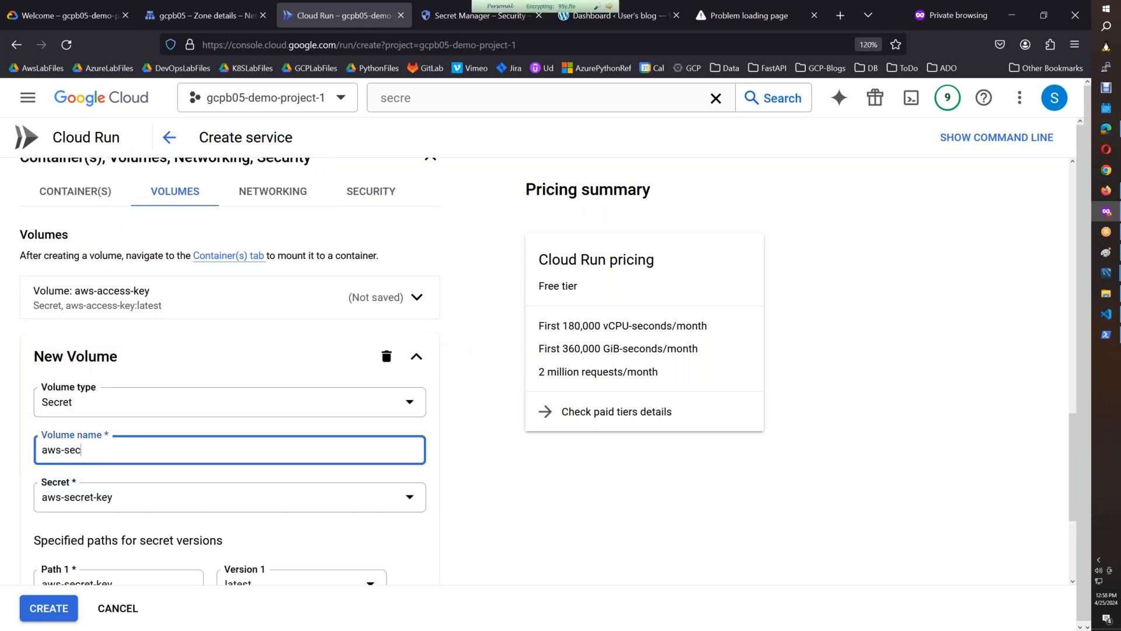
text(ret-0ke)
key(BackSpace)
text(key)
scroll(338, 488, down, 3)
click(394, 540)
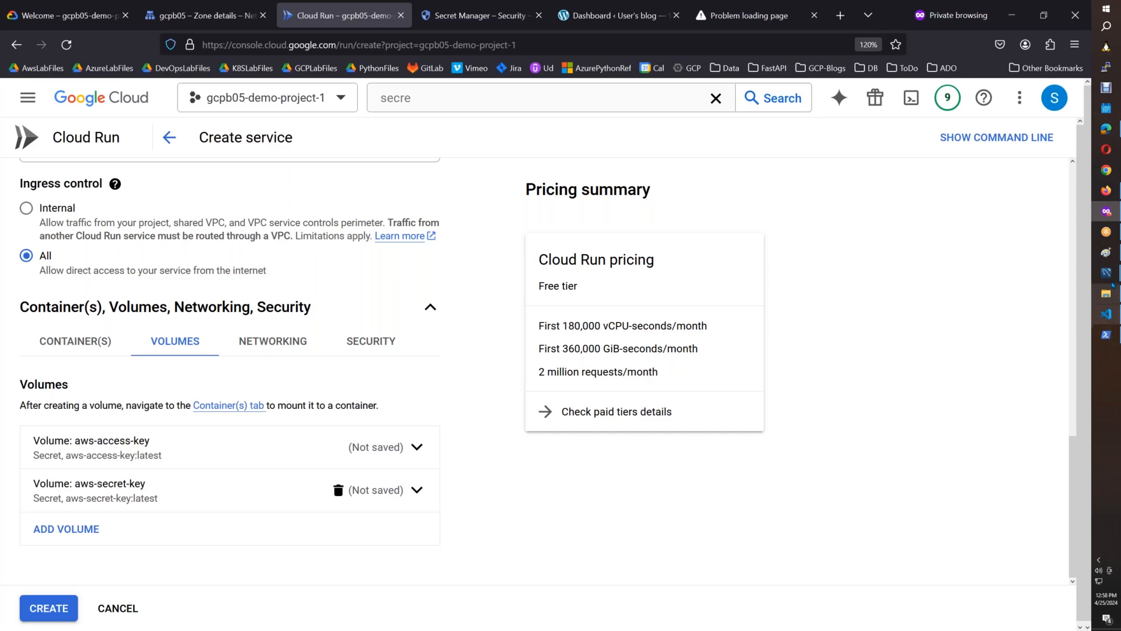
Switch to Paint and paste a screenshot of the two-volume list onto a fresh canvas, discarding the previous image.
click(1109, 260)
key(ctrl+v)
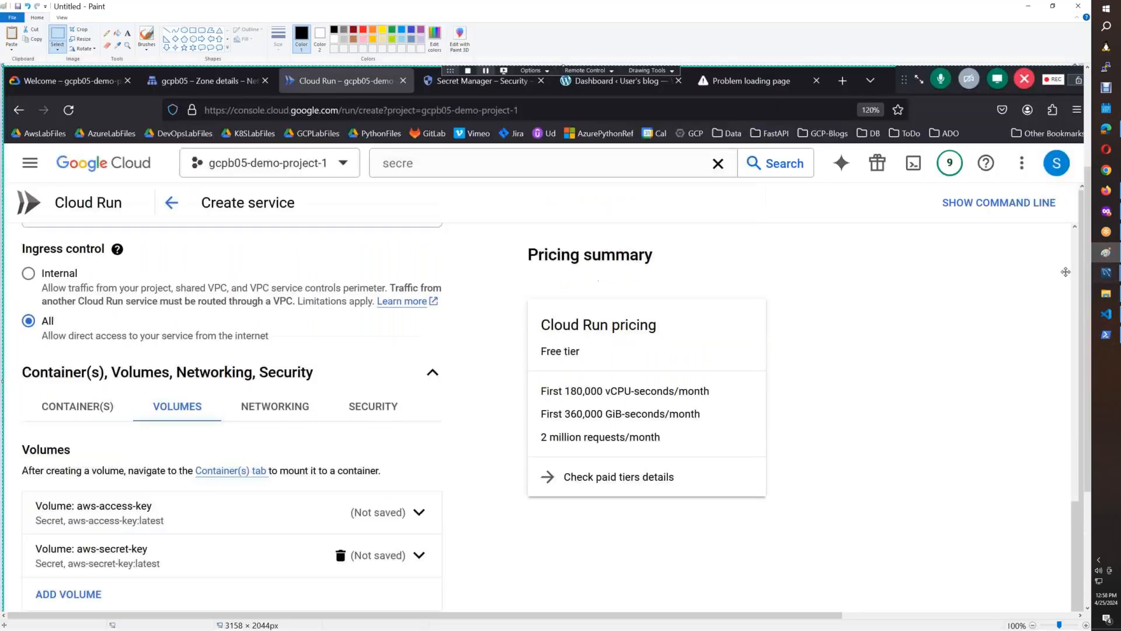
key(ctrl+n)
key(n)
key(ctrl+v)
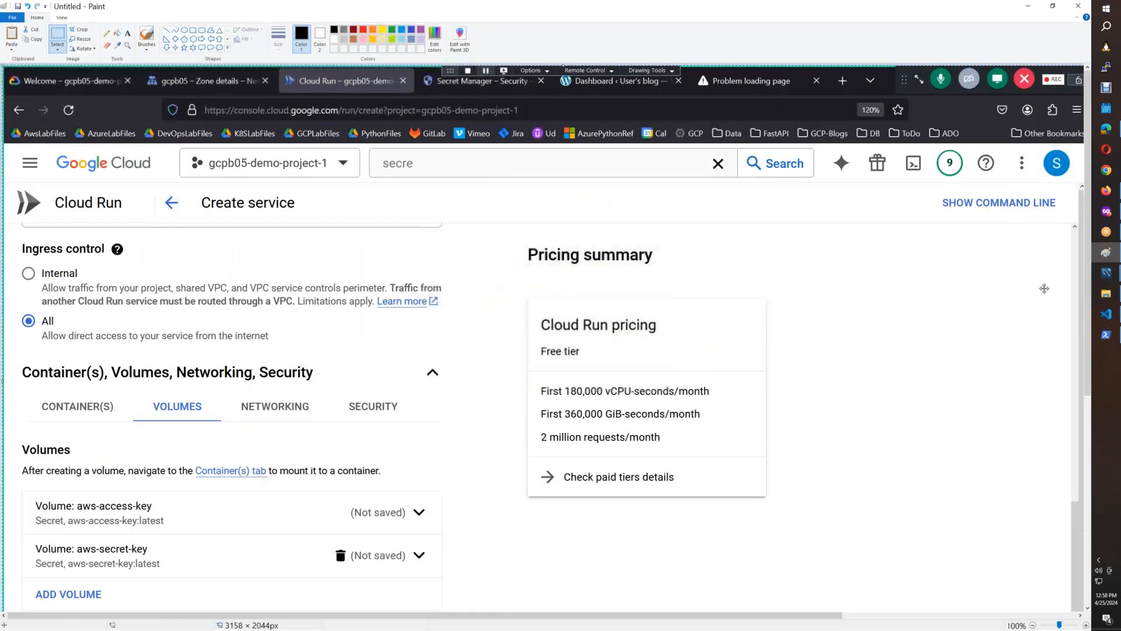
Copy the screenshot's Container(s), Volumes, Networking, Security section, including both volumes, into the CloudRun_FastAPI_SecretsManager Google Doc.
drag(1089, 319, 1090, 454)
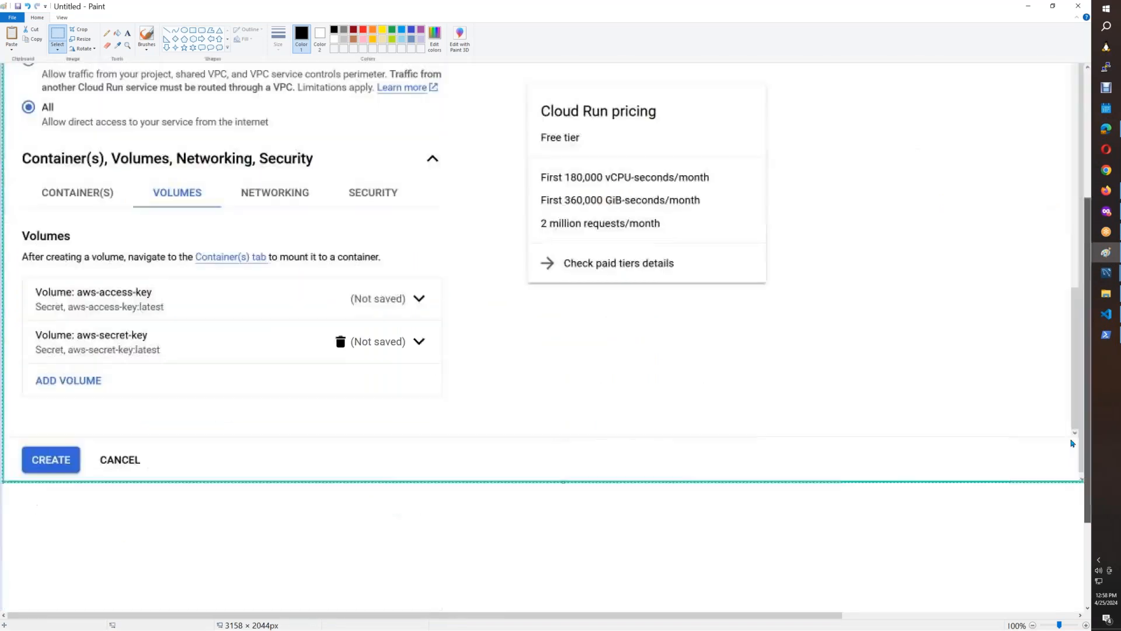
mouse_move(14, 148)
mouse_down()
mouse_move(420, 476)
mouse_move(470, 475)
mouse_move(456, 477)
mouse_up()
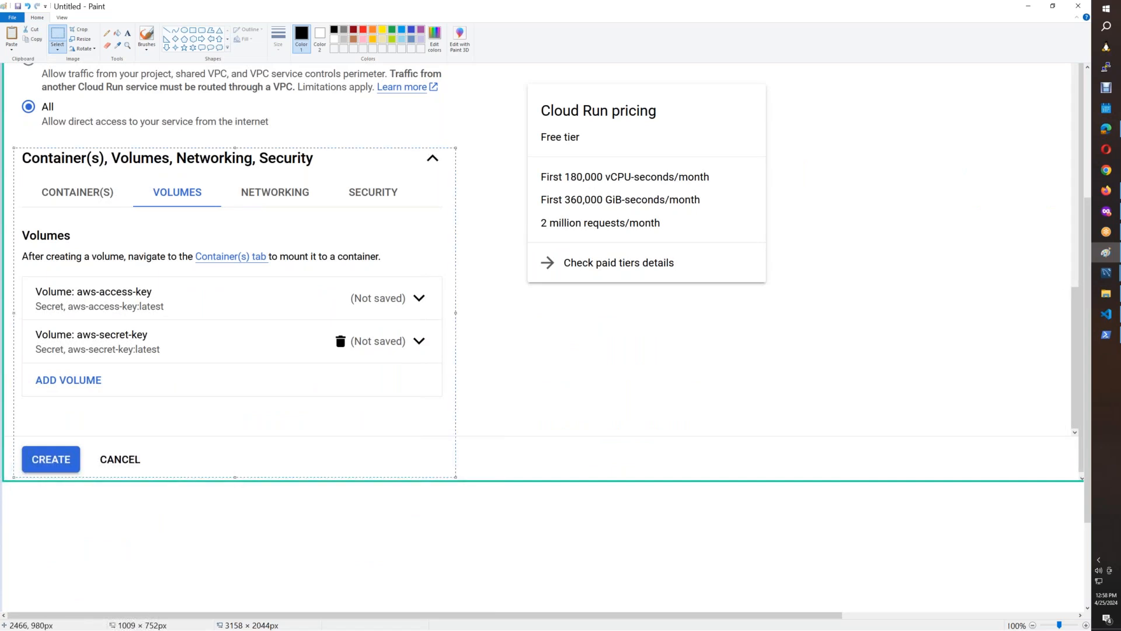
click(1106, 192)
scroll(1053, 508, down, 5)
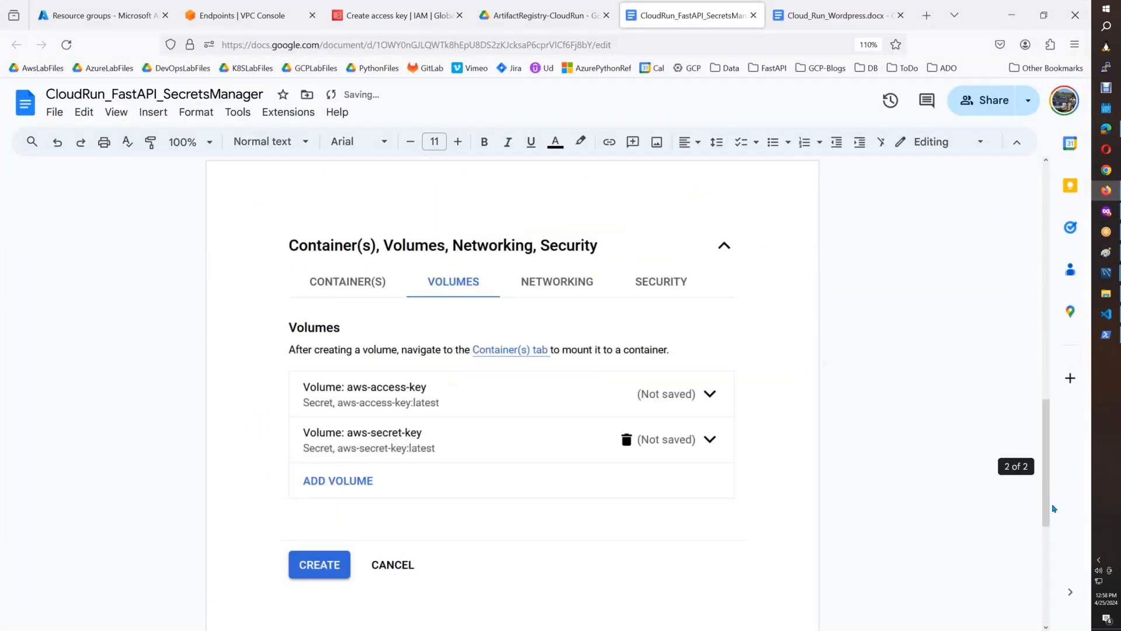
Add a border around the Secret Manager screenshot and the New Volume screenshot in the document.
drag(1046, 497, 1045, 286)
click(672, 263)
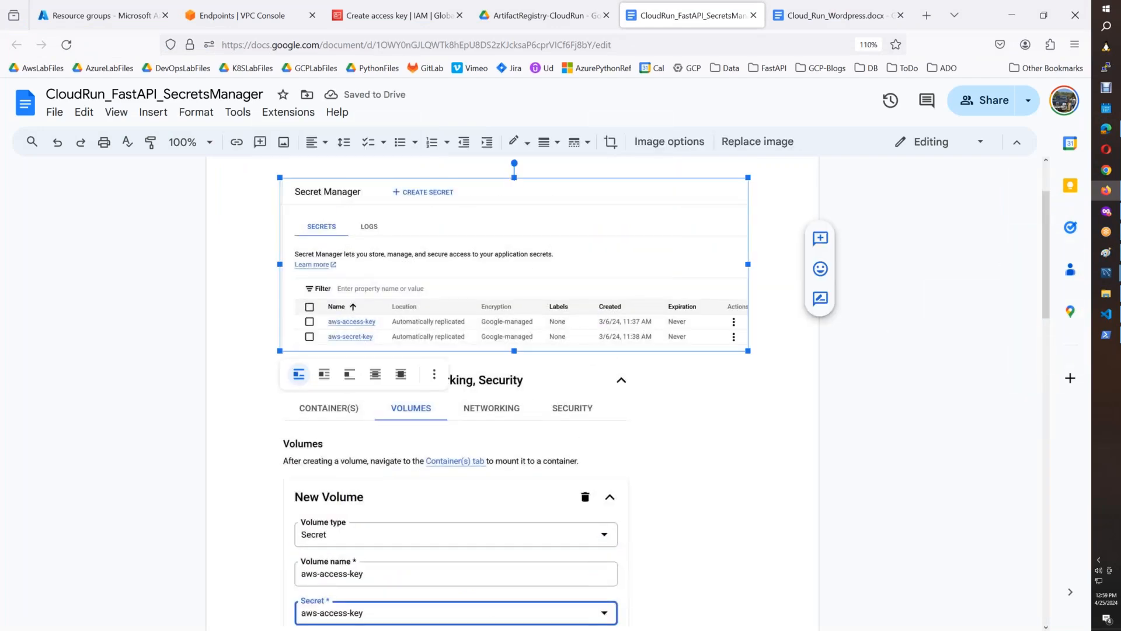
click(557, 143)
click(565, 169)
scroll(504, 409, down, 2)
click(504, 490)
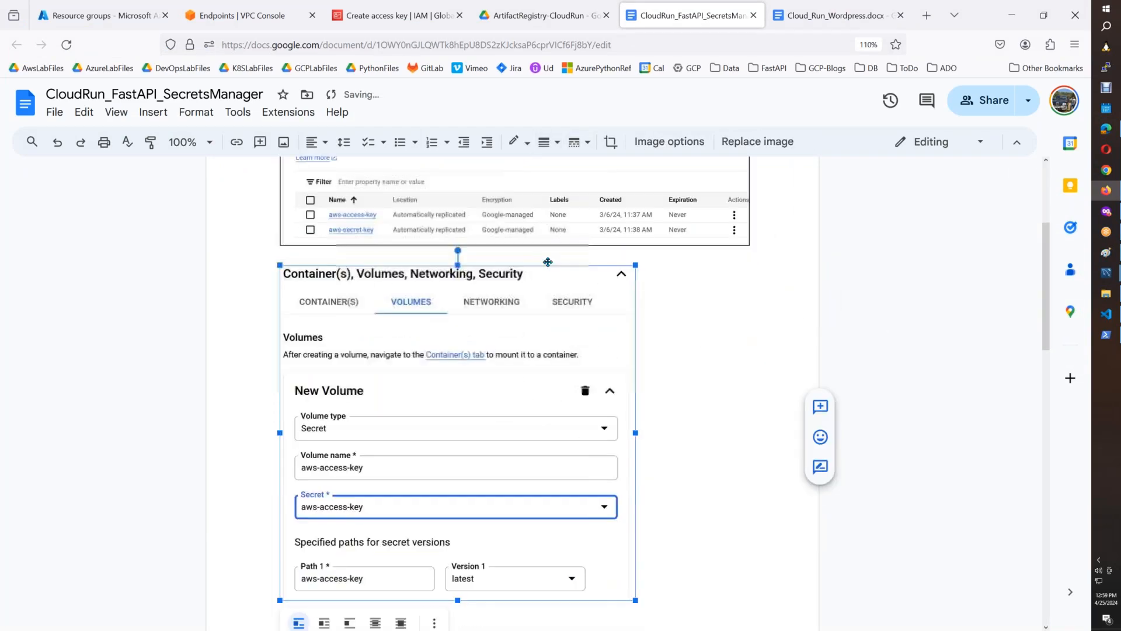
click(557, 143)
click(565, 169)
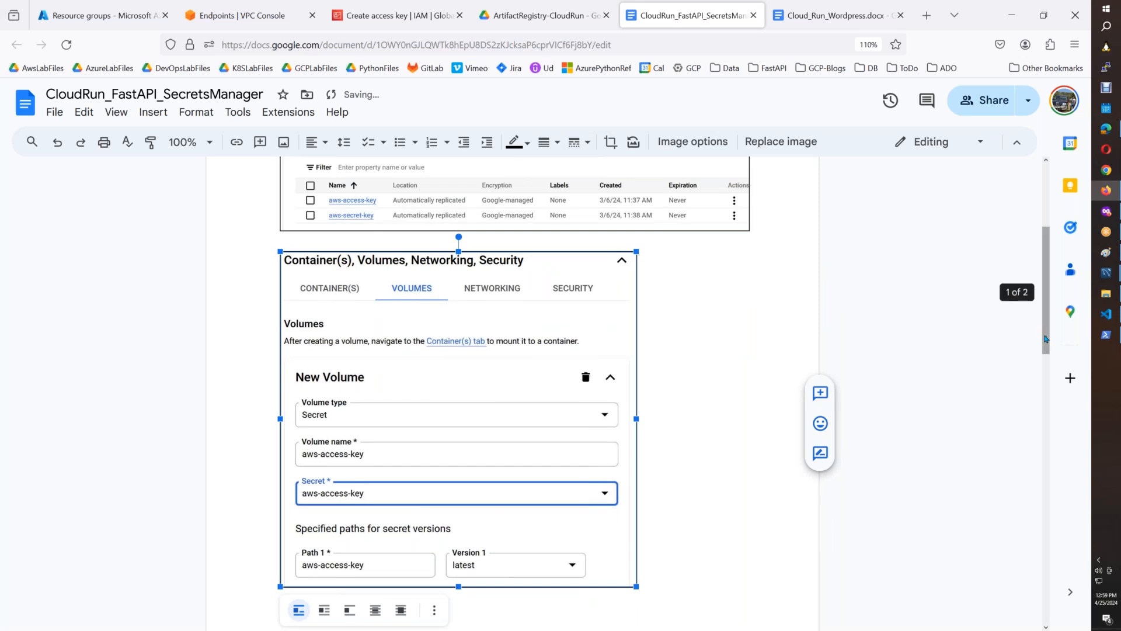
Add a border around the screenshot listing the aws-access-key and aws-secret-key volumes.
scroll(1046, 350, down, 10)
click(546, 143)
click(559, 175)
scroll(1049, 456, down, 5)
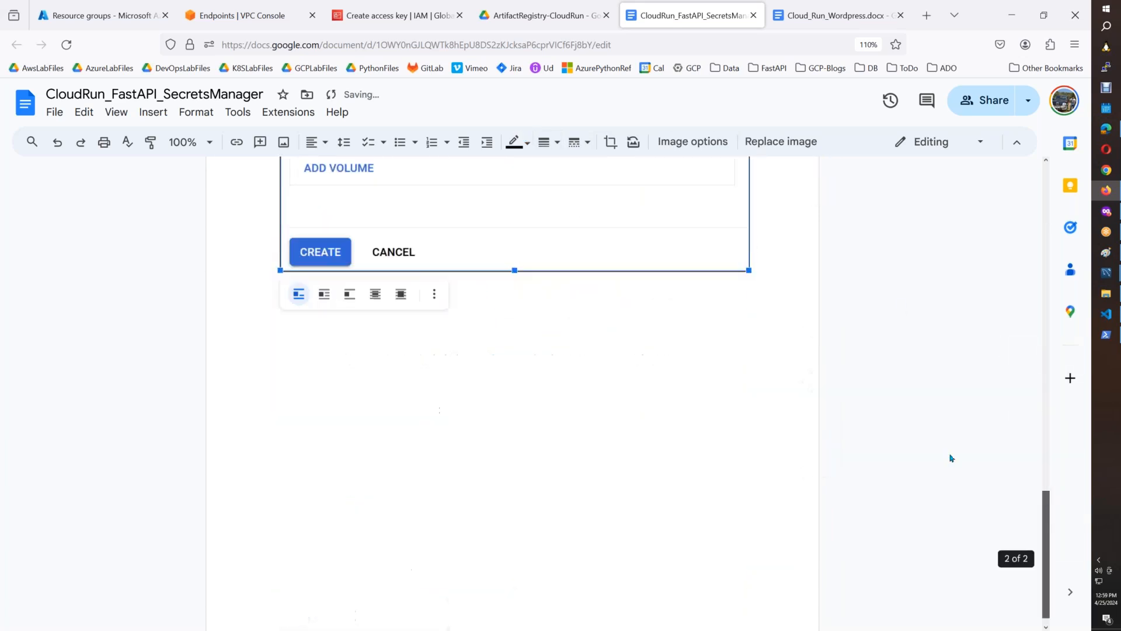
click(779, 257)
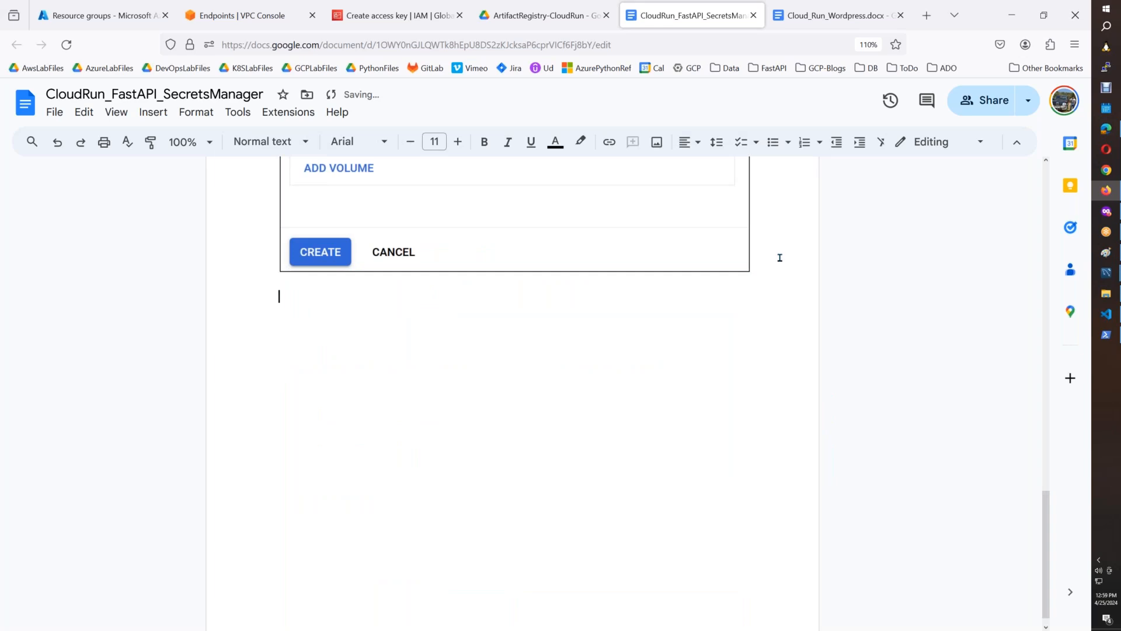
Return to the Cloud Run service form and set the fastapi container's port to 80.
click(1106, 212)
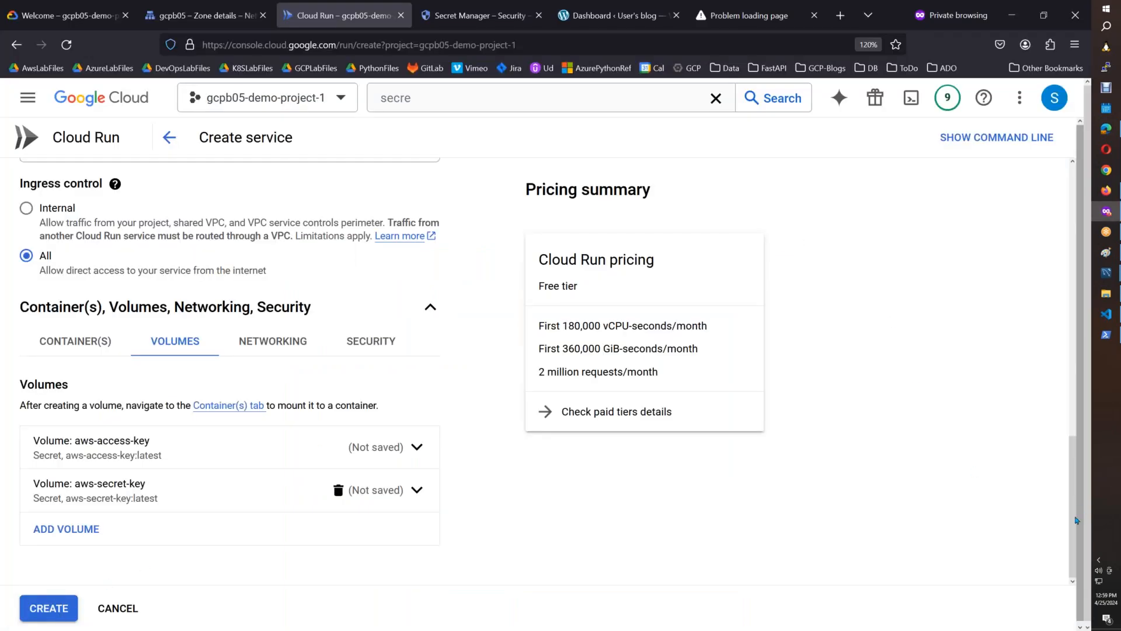
drag(1067, 517, 1084, 348)
scroll(1080, 374, up, 7)
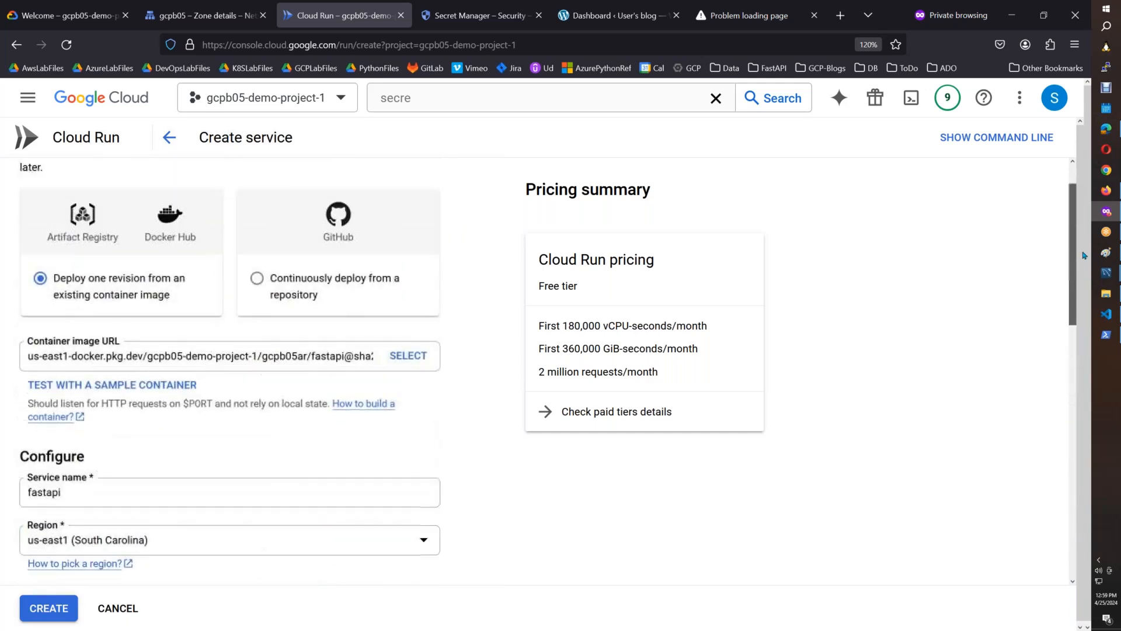
scroll(1058, 428, down, 4)
scroll(1058, 428, down, 7)
click(75, 402)
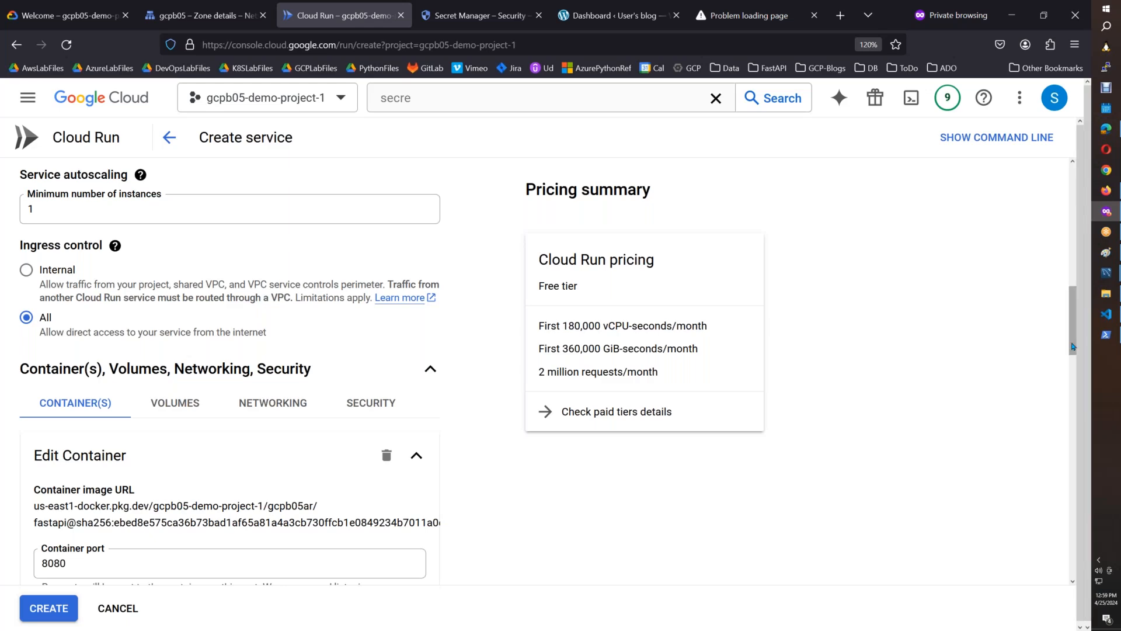
drag(1072, 352, 1067, 402)
click(193, 295)
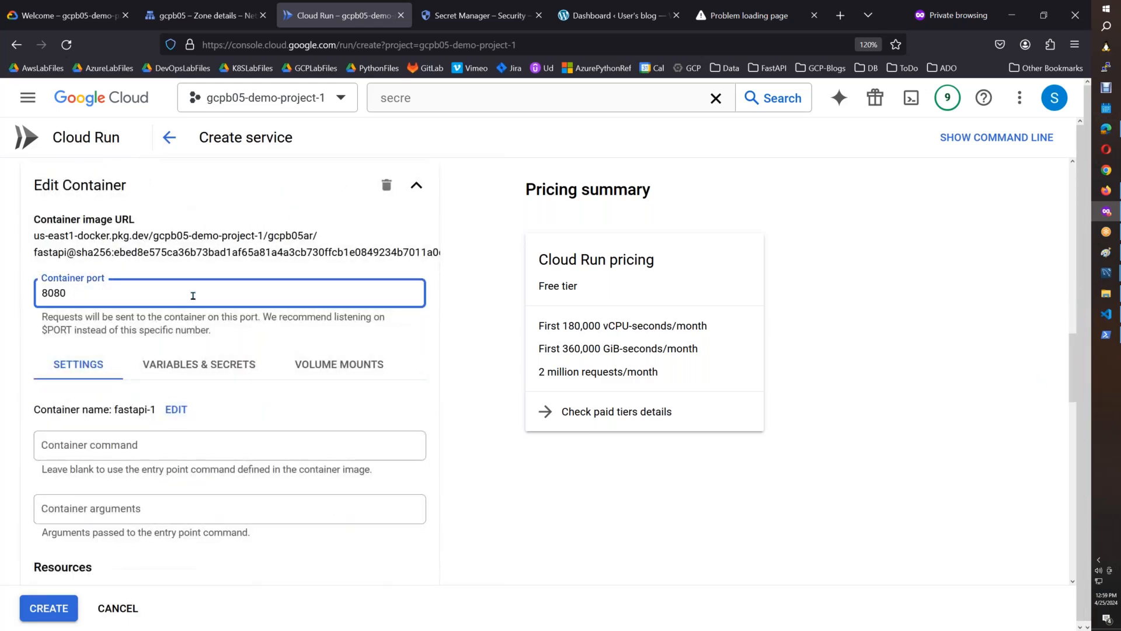
key(BackSpace)
key(BackSpace)
click(522, 488)
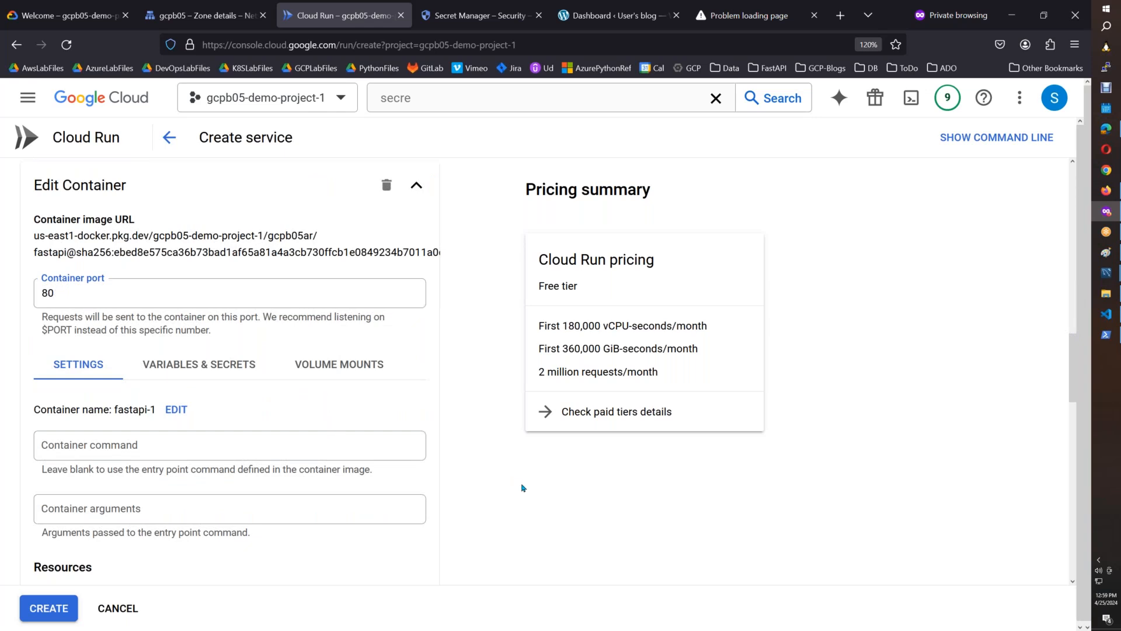
Set the container's memory to 1 GiB and its CPU to 1, and finish the container edit.
drag(1072, 380, 1073, 423)
click(201, 364)
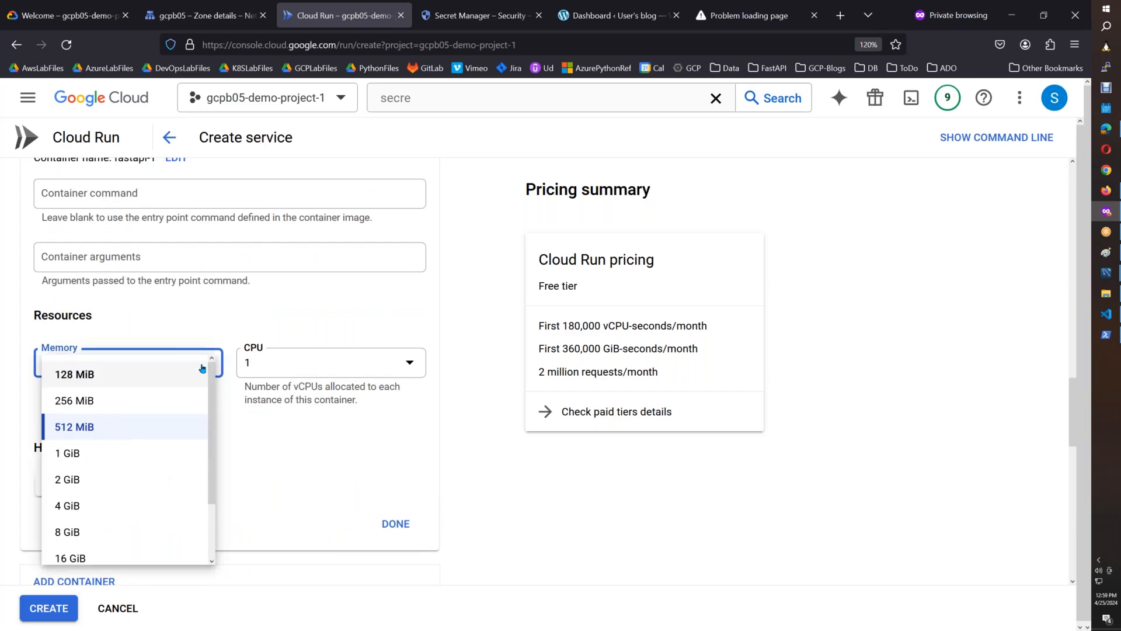
click(117, 453)
click(327, 363)
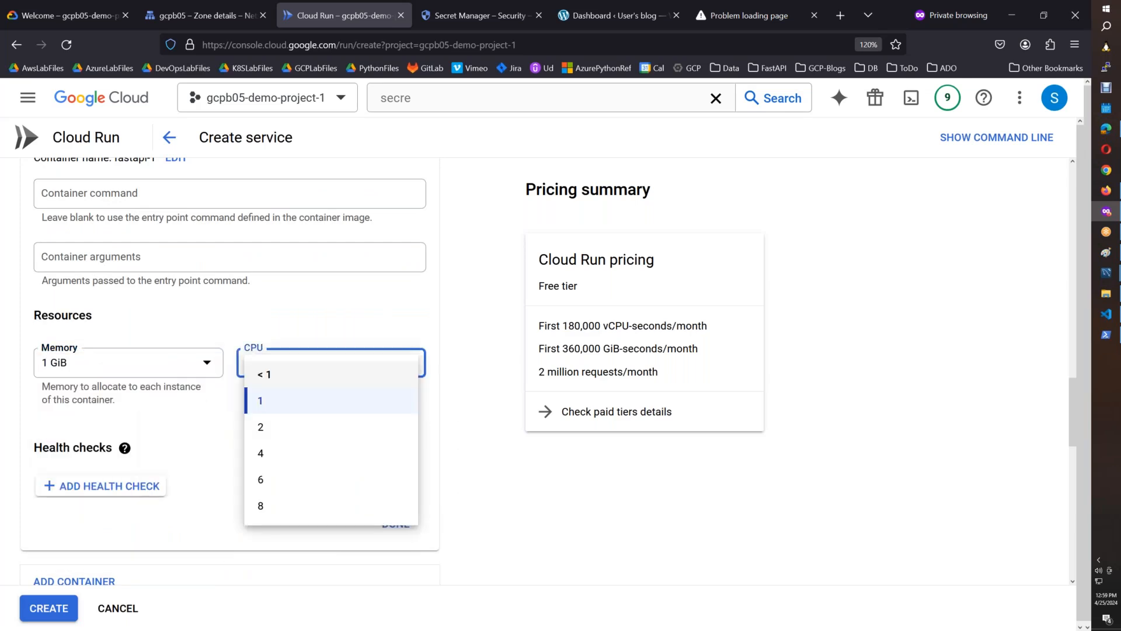
click(292, 371)
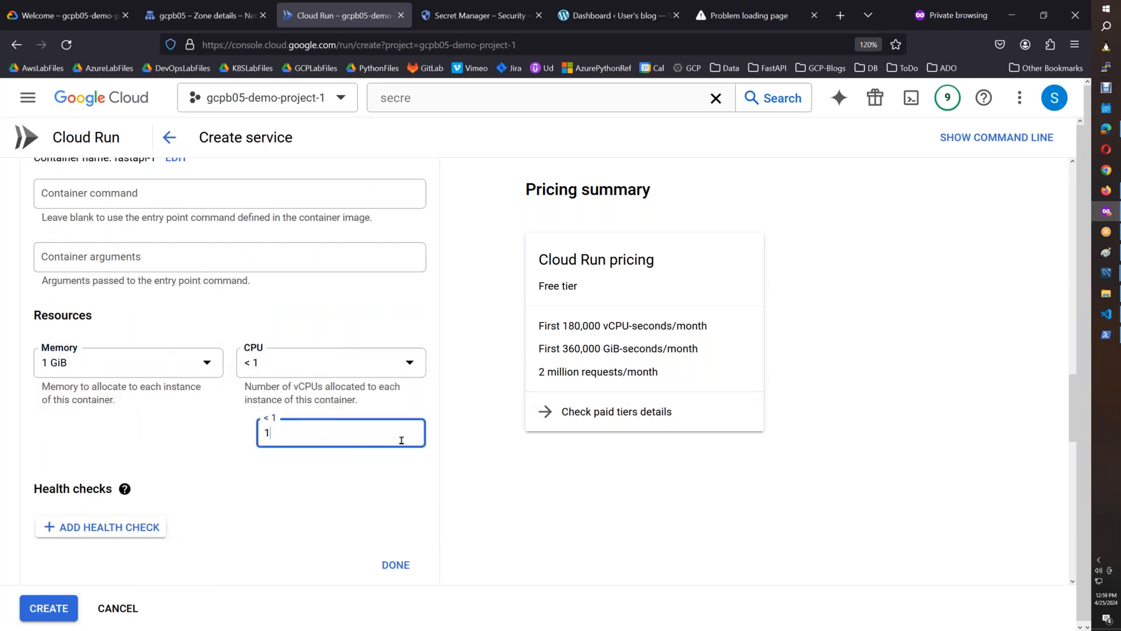
click(325, 371)
click(288, 408)
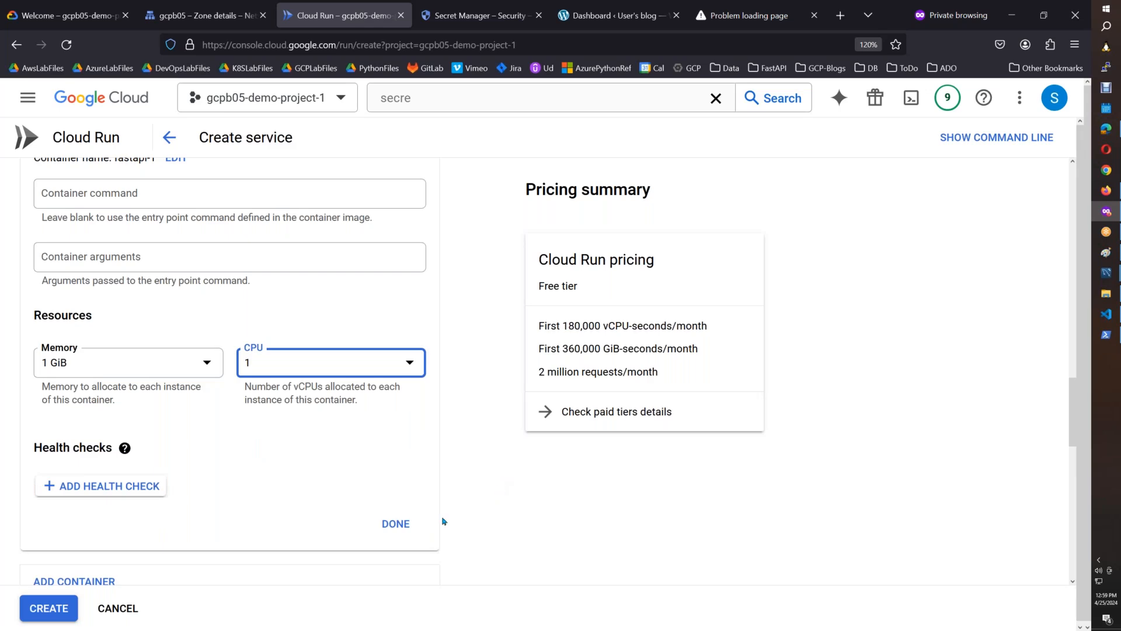
click(404, 524)
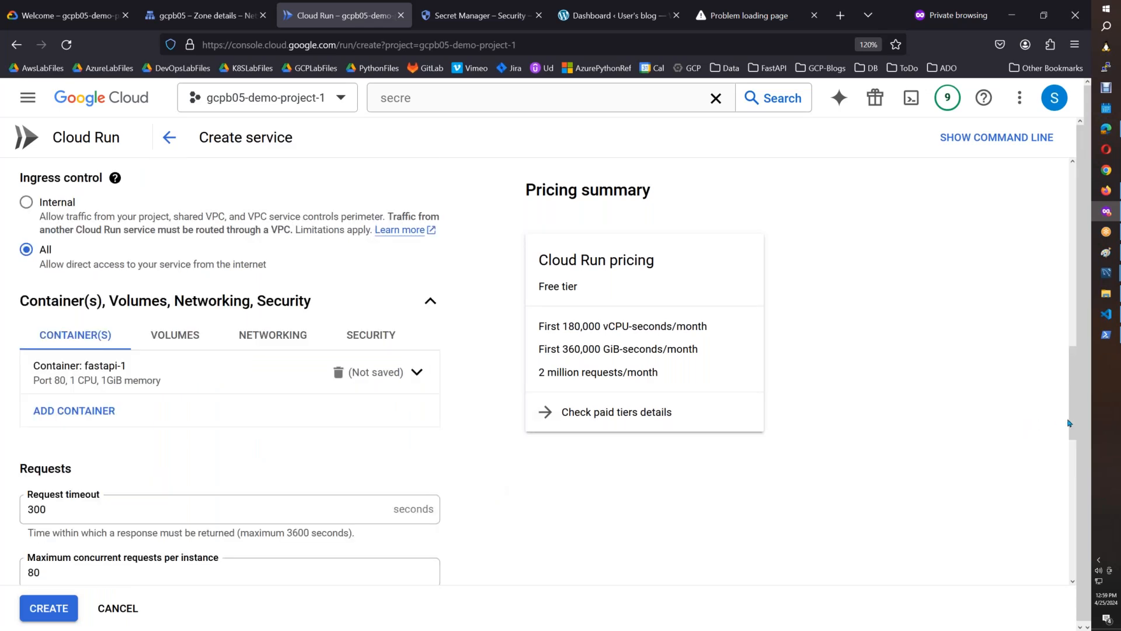
drag(1068, 423, 1061, 587)
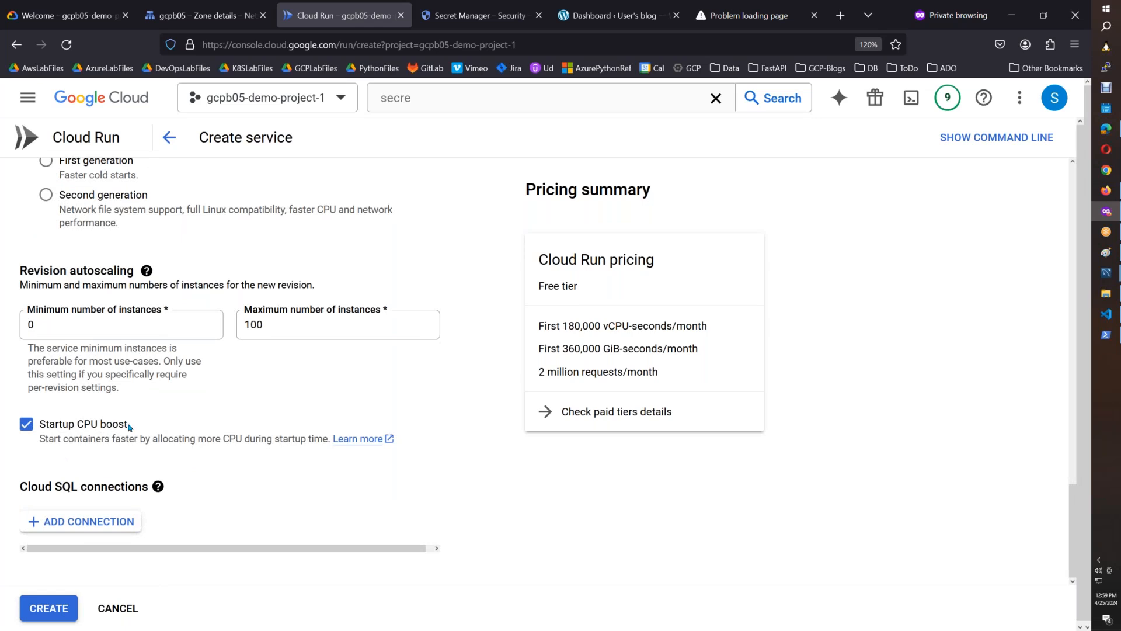
Allow unauthenticated invocations for the fastapi service and create it.
click(51, 609)
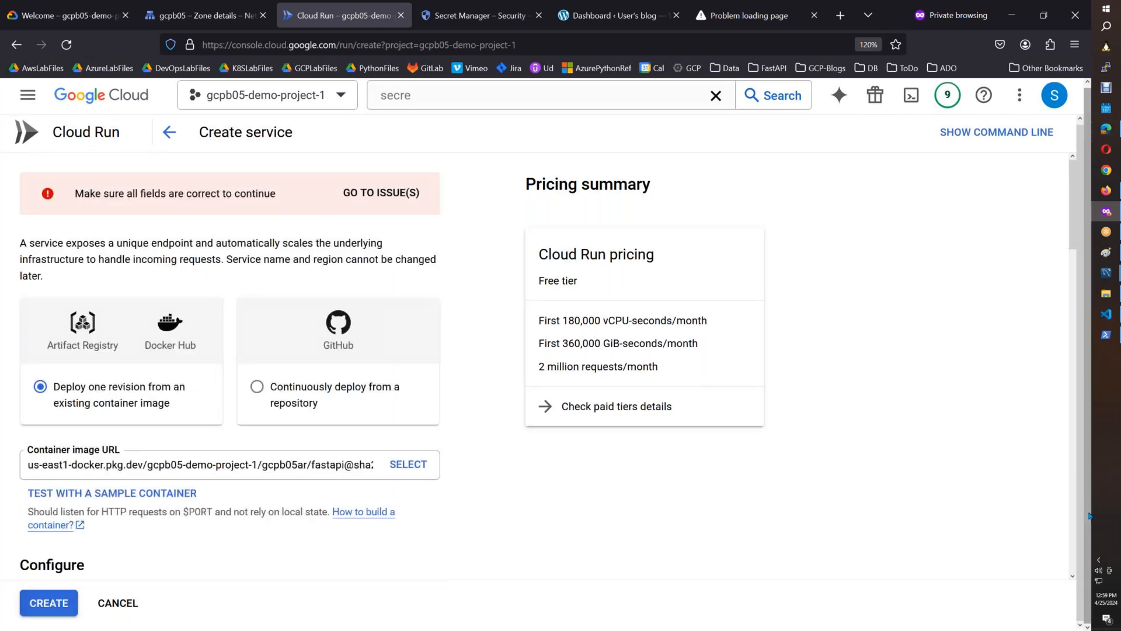
drag(1072, 247, 1062, 346)
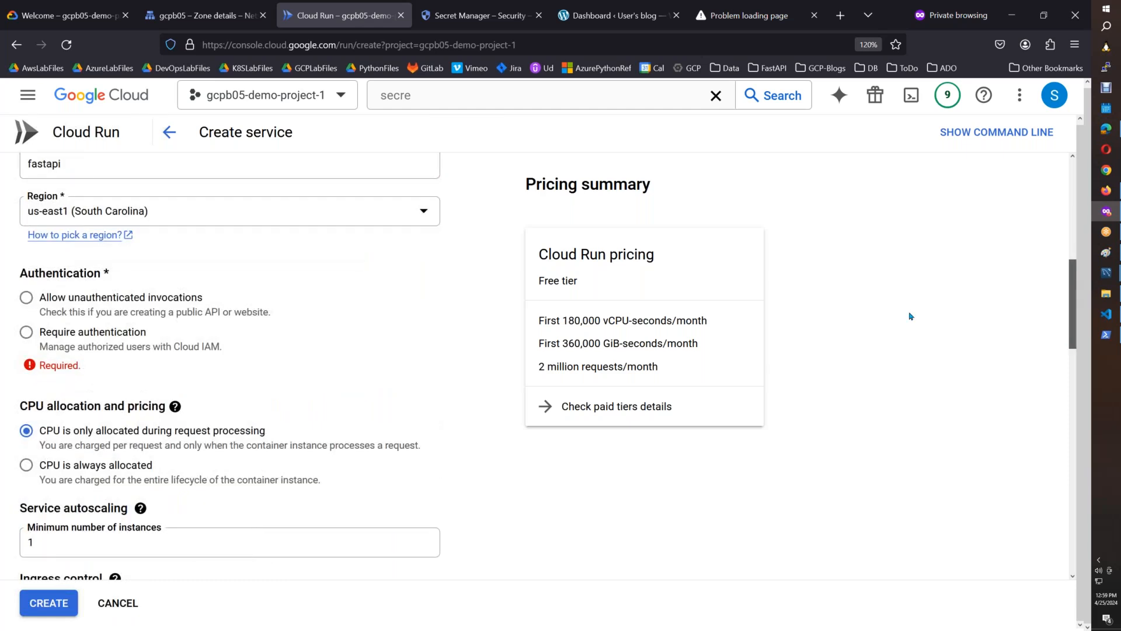
click(77, 299)
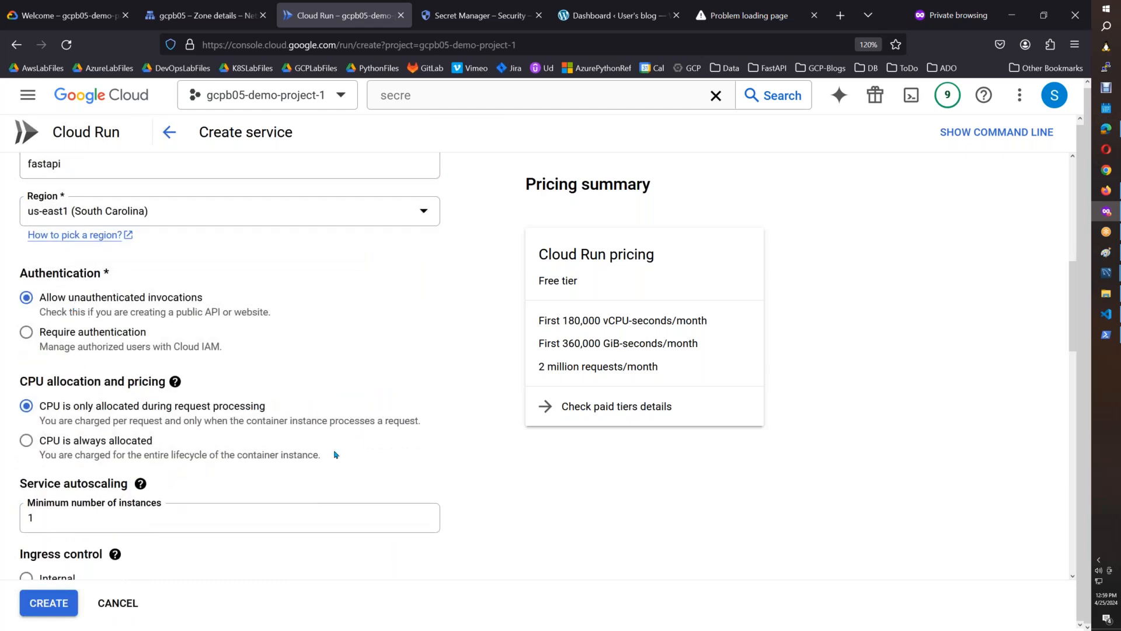
click(62, 611)
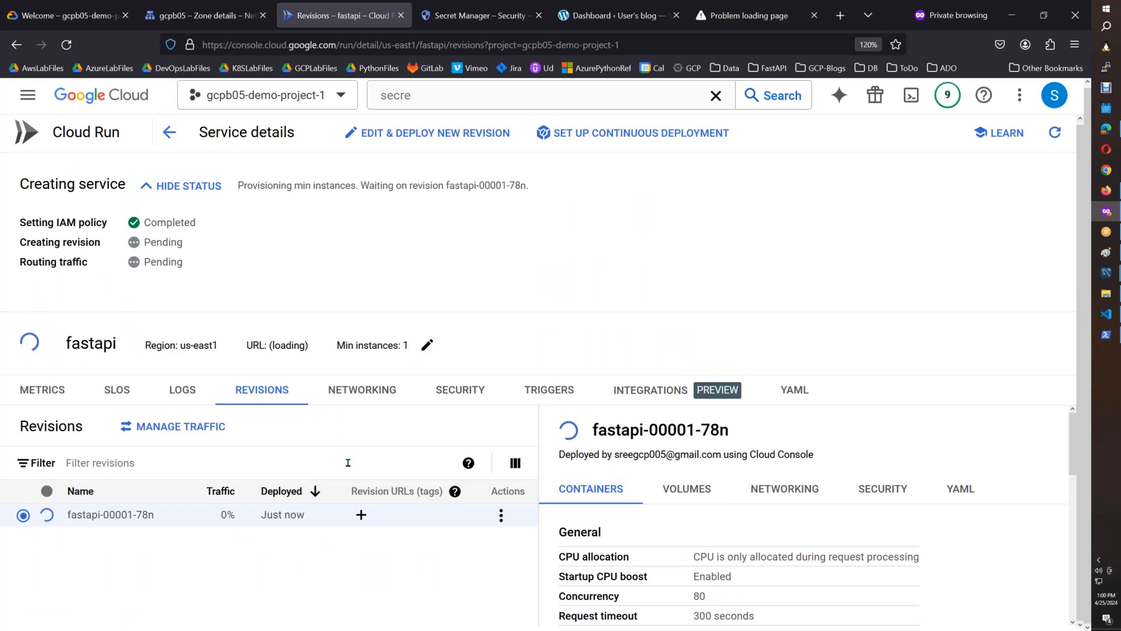
Reload the wordpress.gcpb05.xyz site and bring its main heading into view.
click(751, 15)
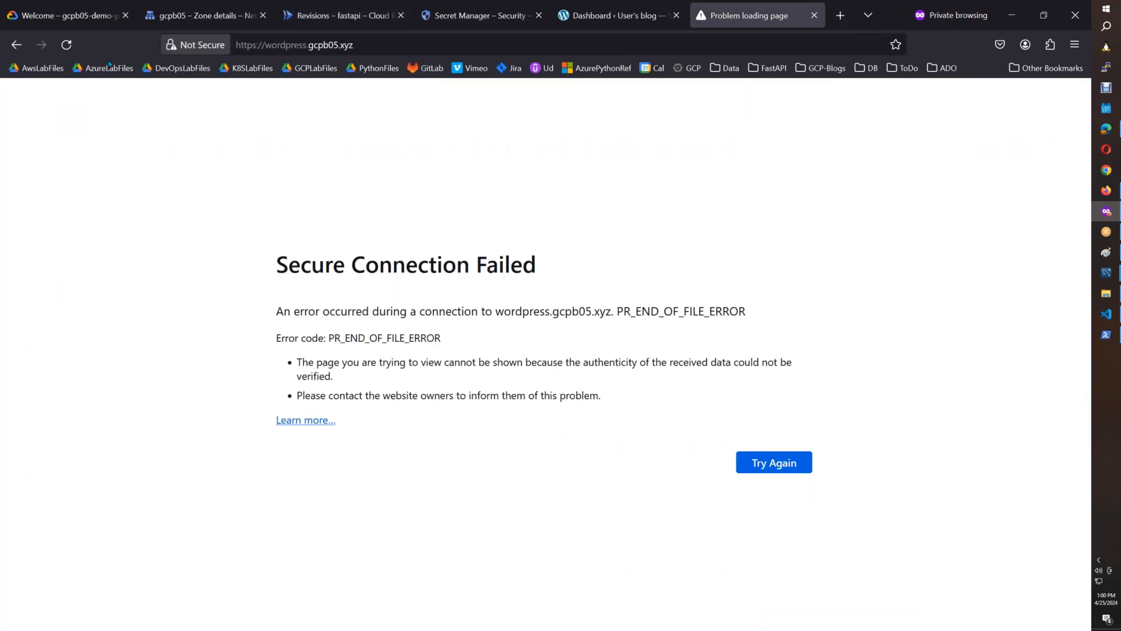
click(69, 45)
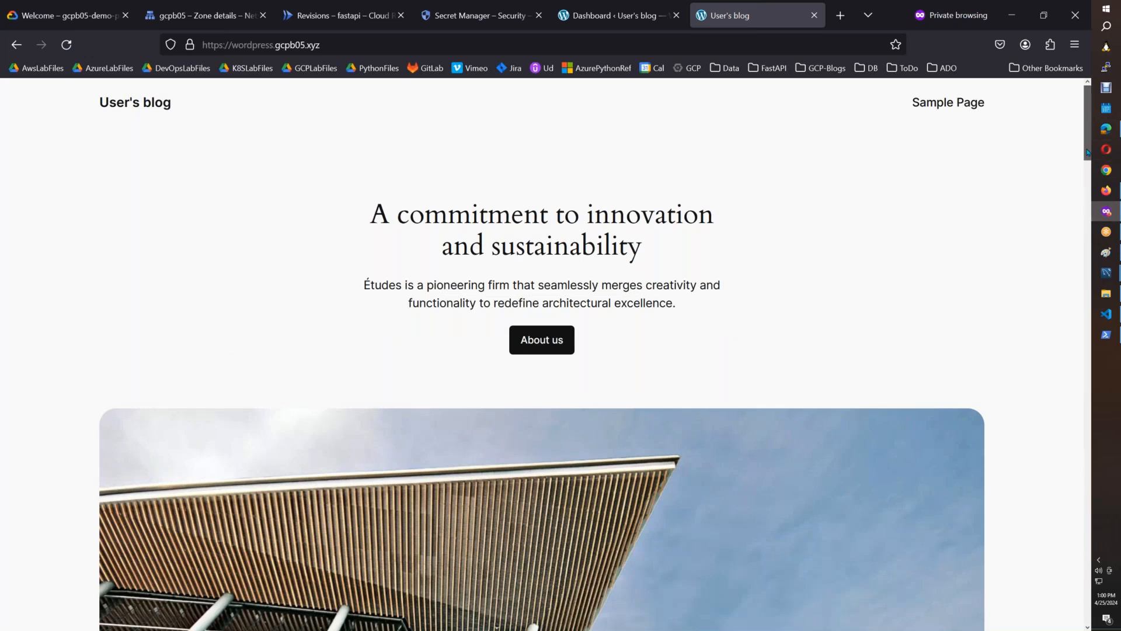
scroll(906, 328, down, 3)
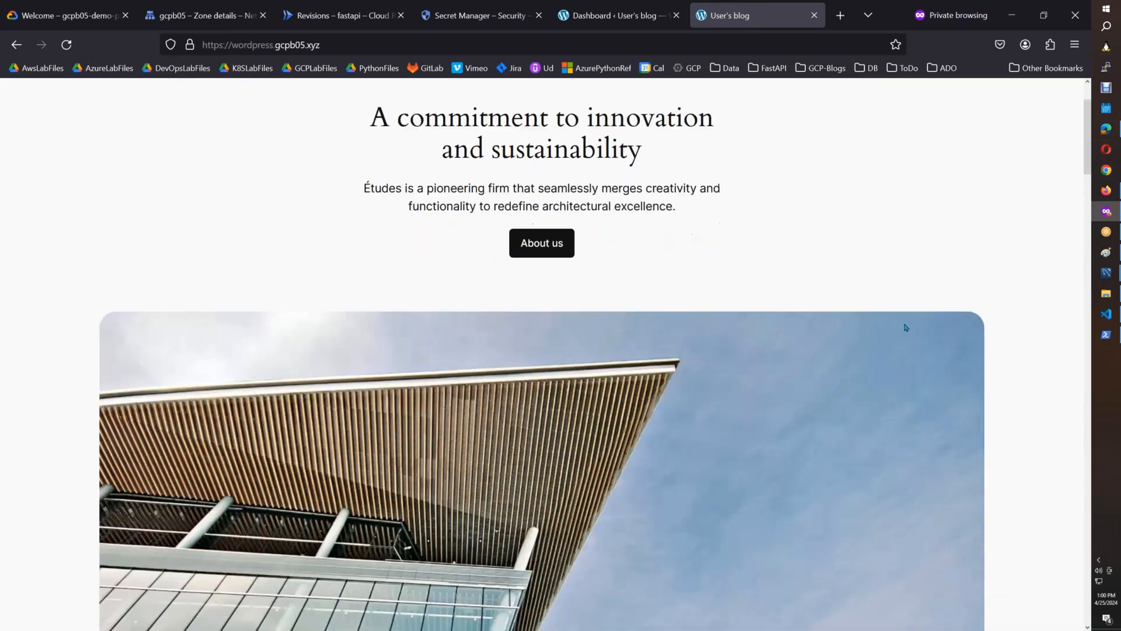
Place the WordPress site screenshot in Paint and select the area from the address bar down to the About us button.
click(1111, 259)
key(ctrl+v)
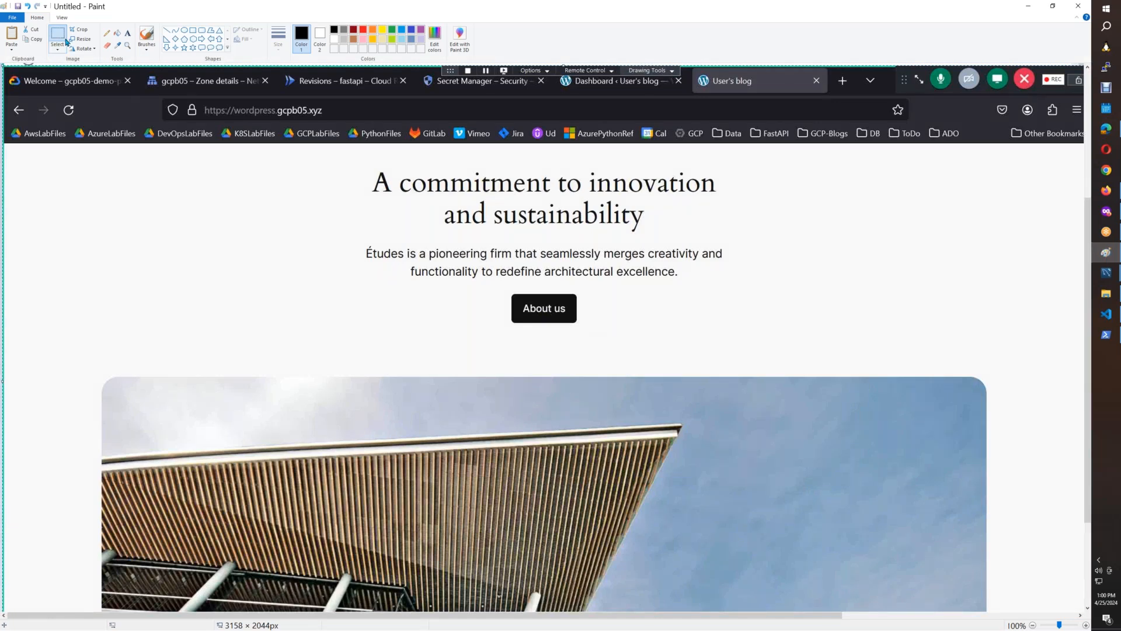
mouse_move(156, 97)
mouse_down()
mouse_move(645, 349)
mouse_move(928, 351)
mouse_up()
click(155, 96)
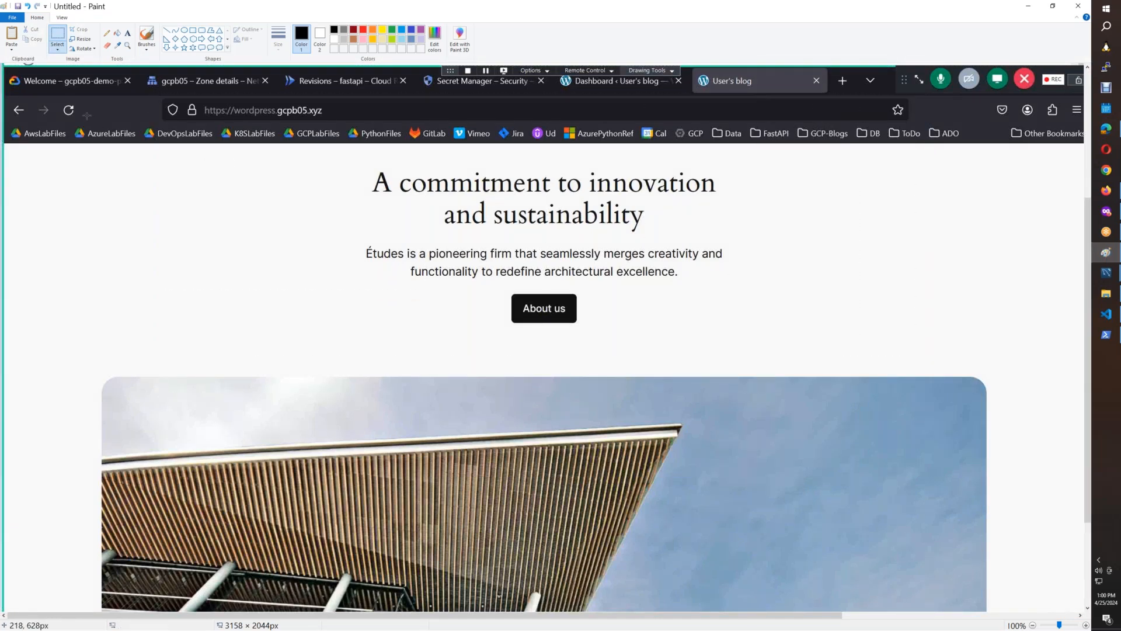
mouse_move(159, 98)
mouse_down()
mouse_move(826, 341)
mouse_move(958, 329)
mouse_up()
drag(959, 330, 959, 330)
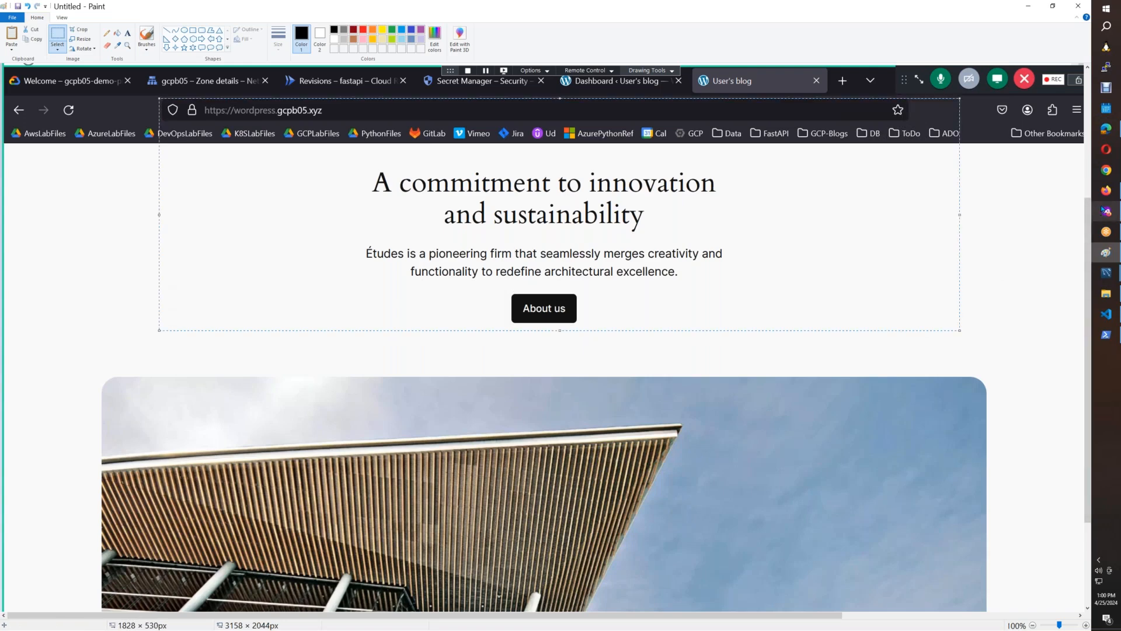
Replace the broken image placeholder below the Dashboard screenshot in the Cloud_Run_Wordpress document with the WordPress site screenshot.
key(alt+Tab)
click(811, 17)
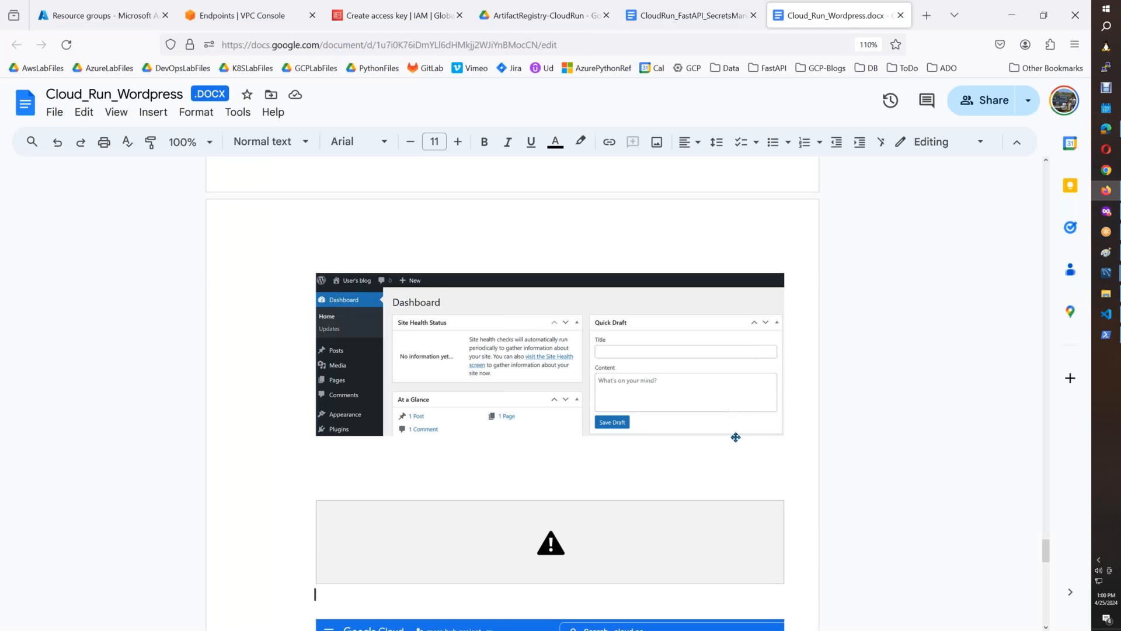
click(716, 547)
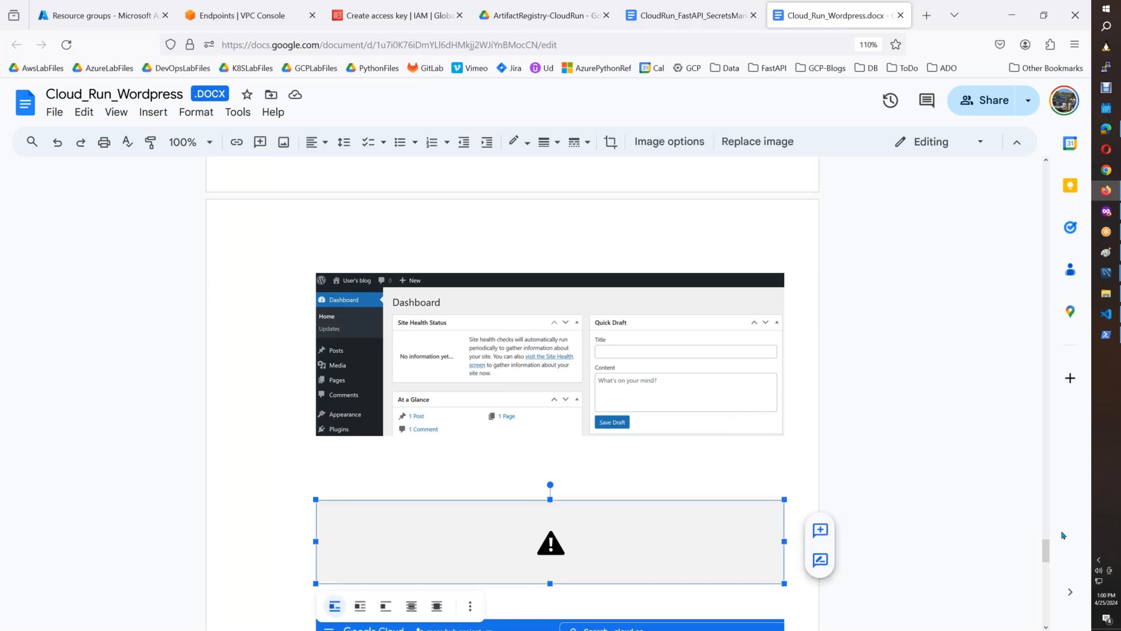
drag(1051, 553, 1054, 580)
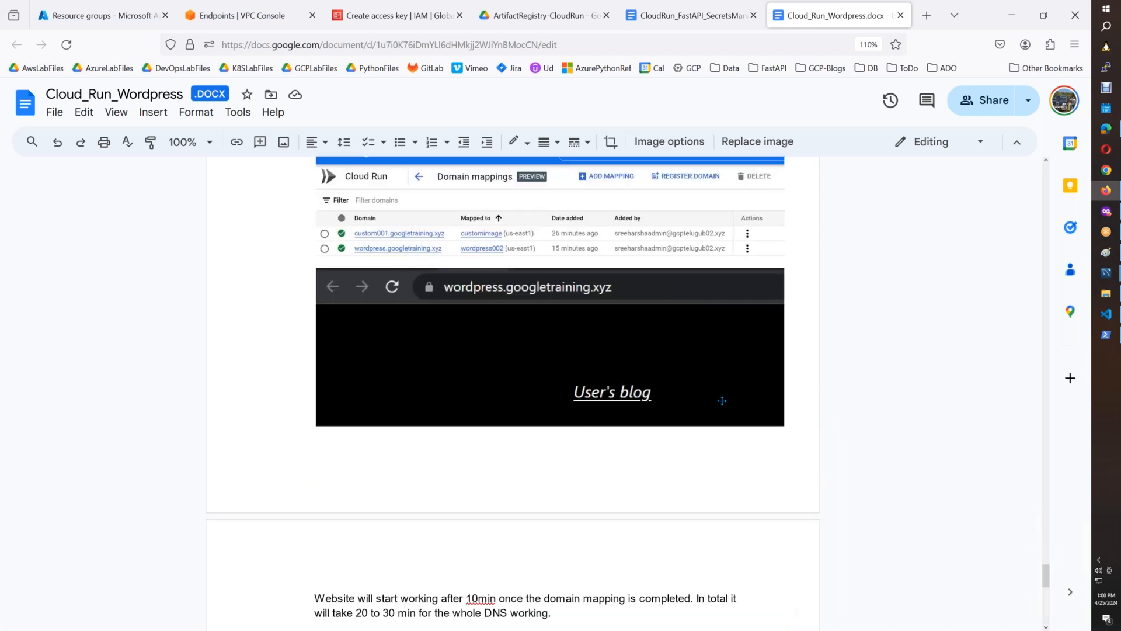
click(557, 238)
scroll(557, 238, up, 2)
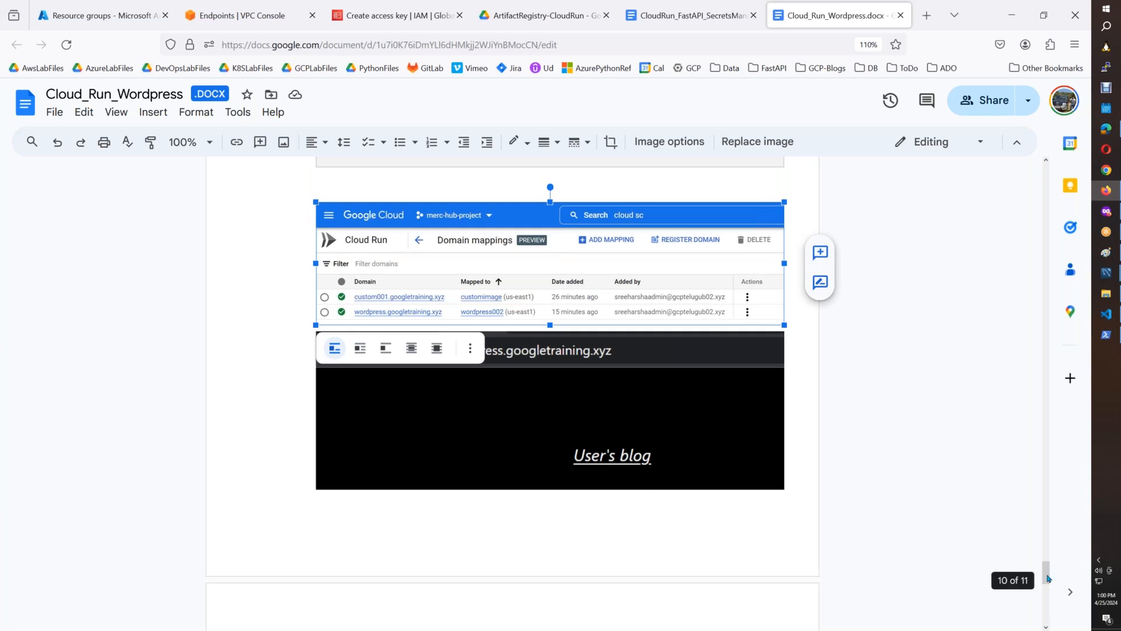
scroll(1049, 560, up, 5)
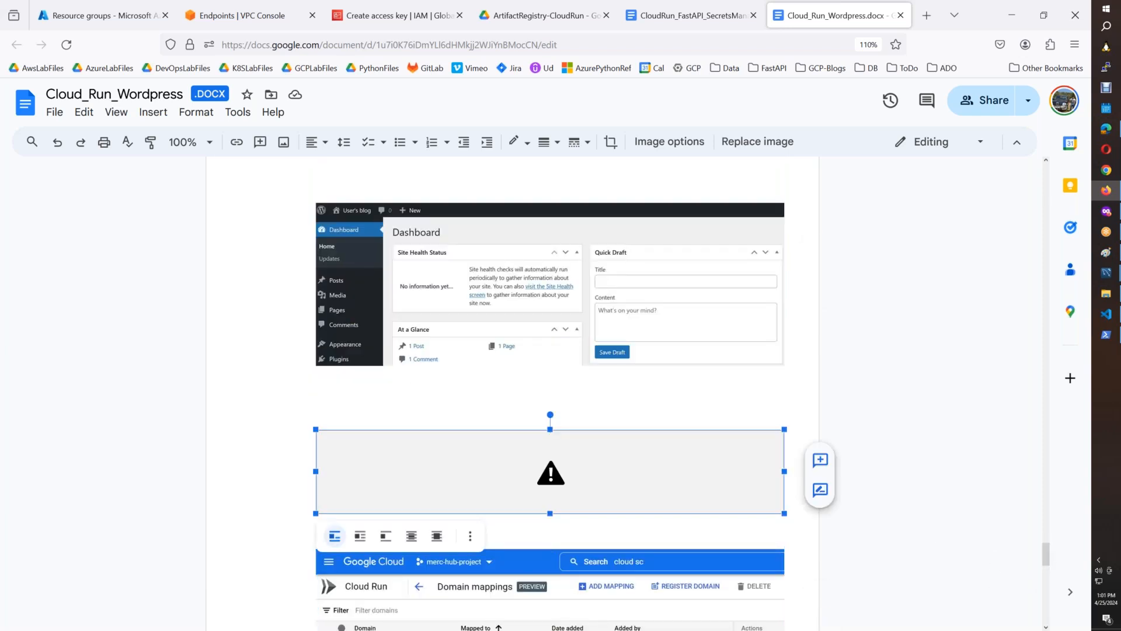
key(Delete)
key(ctrl+v)
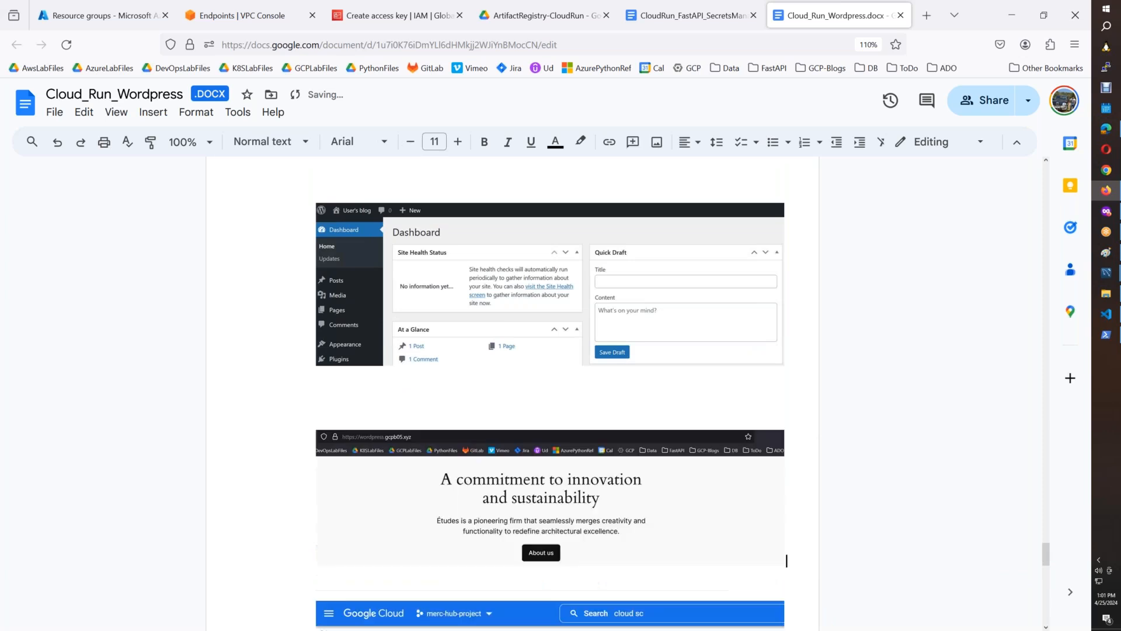
key(Up)
key(Up)
Return to the fastapi service details in Cloud Run and open the service's URL.
click(1105, 212)
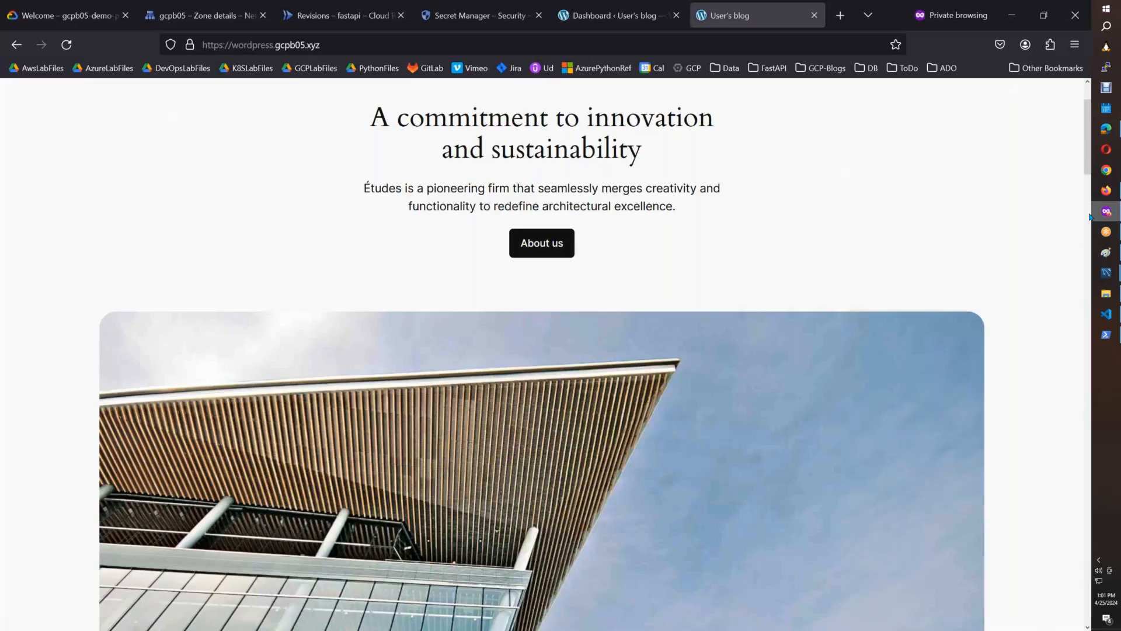
click(198, 16)
click(324, 21)
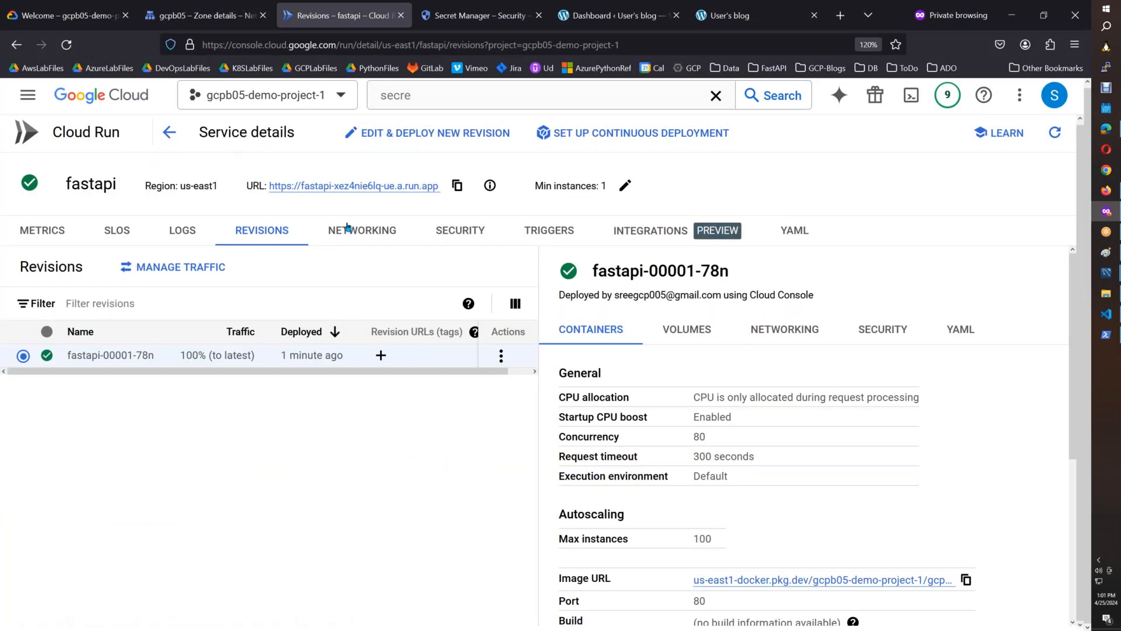
click(390, 192)
click(398, 16)
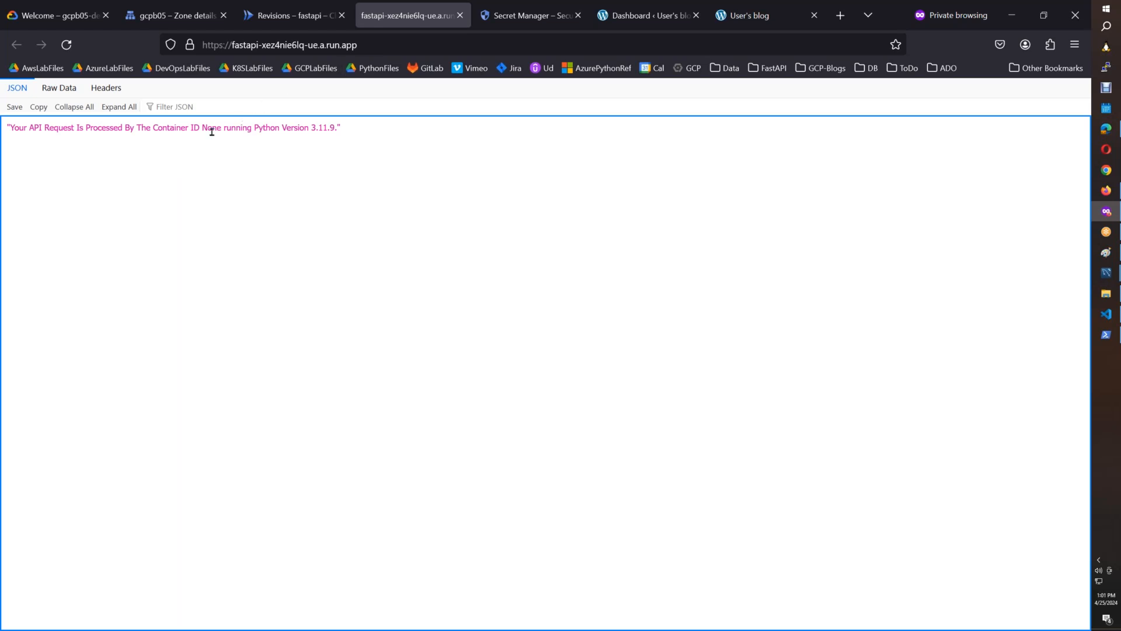
Load the fastapi service's /docs page.
click(450, 45)
text(/so)
key(BackSpace)
text(d)
key(BackSpace)
key(BackSpace)
text(docs)
key(Return)
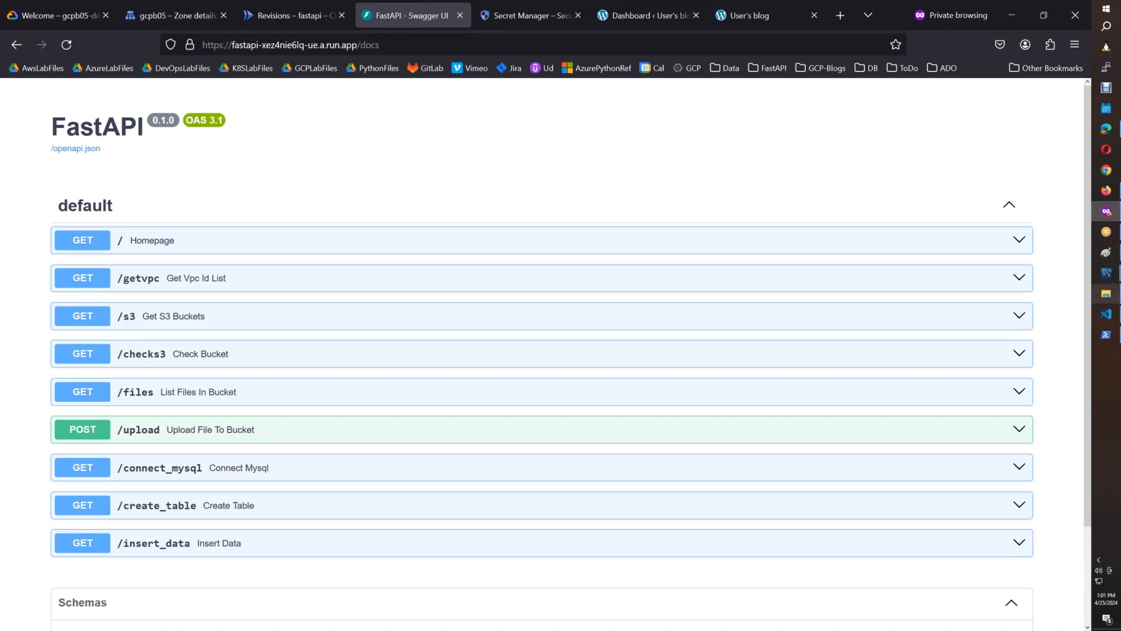
Cut out the FastAPI docs screenshot from the heading to /checks3 in Paint and paste it into the CloudRun_FastAPI_SecretsManager document.
click(1106, 256)
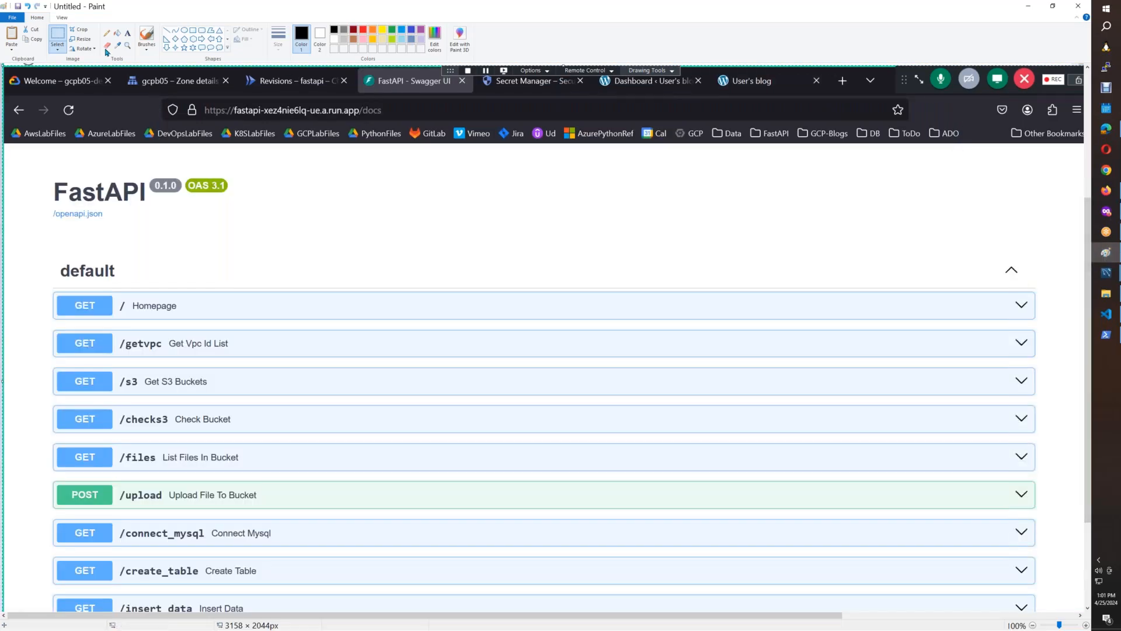
mouse_move(49, 172)
mouse_down()
mouse_move(393, 471)
mouse_move(693, 505)
mouse_move(941, 469)
mouse_move(1049, 438)
mouse_up()
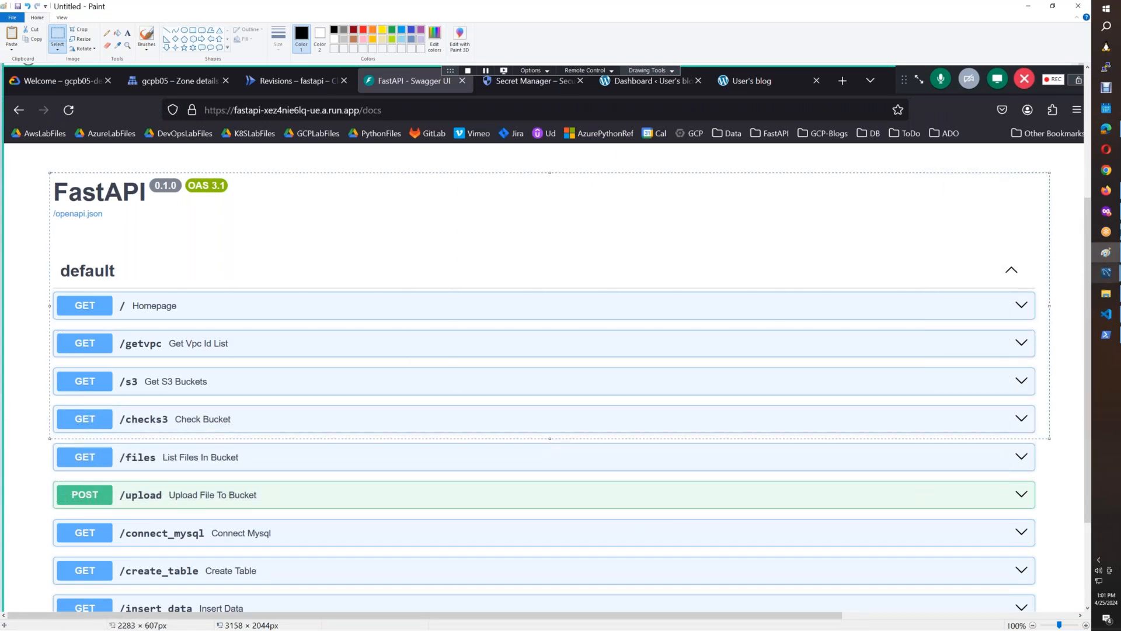
click(1106, 190)
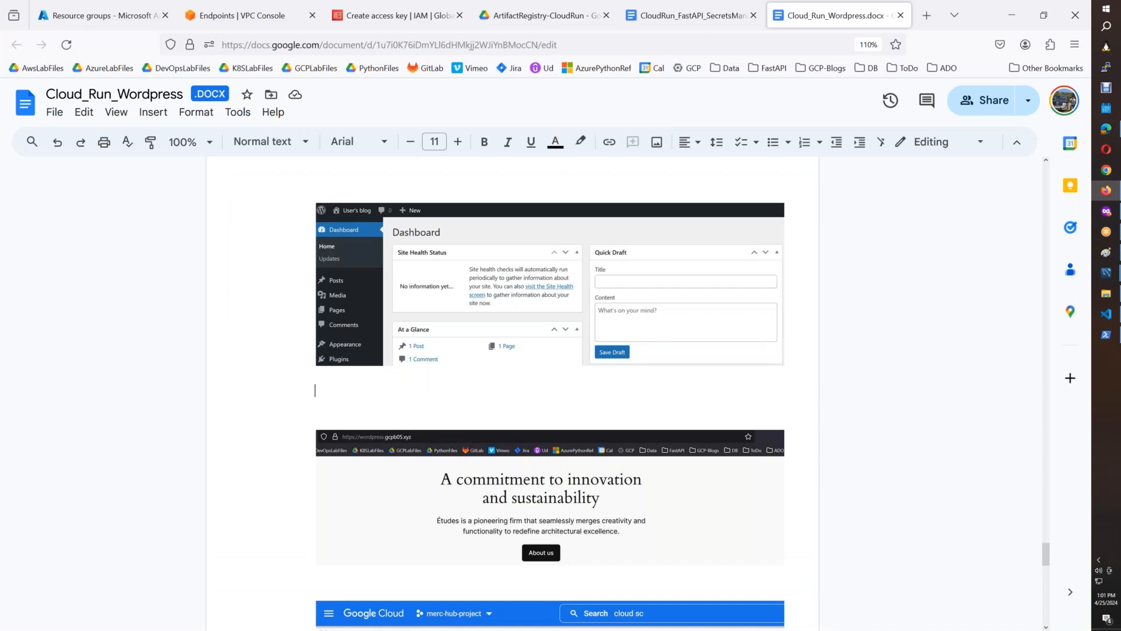
key(ctrl+shift+Tab)
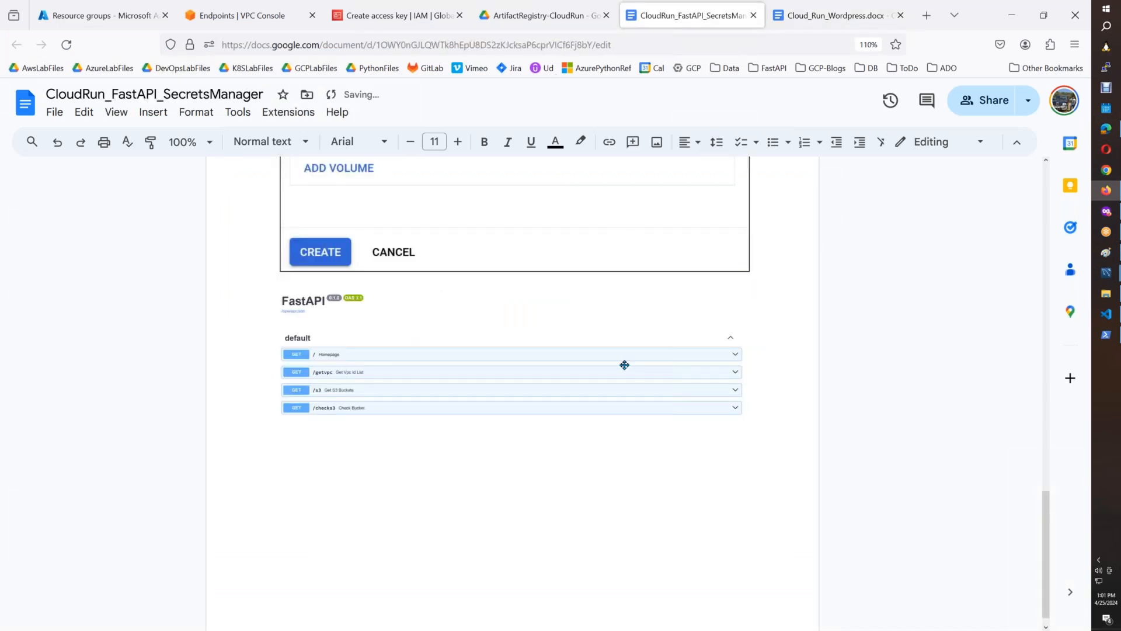
Add a border around the FastAPI docs screenshot and start a new line below it.
click(623, 366)
click(547, 142)
click(564, 175)
click(775, 406)
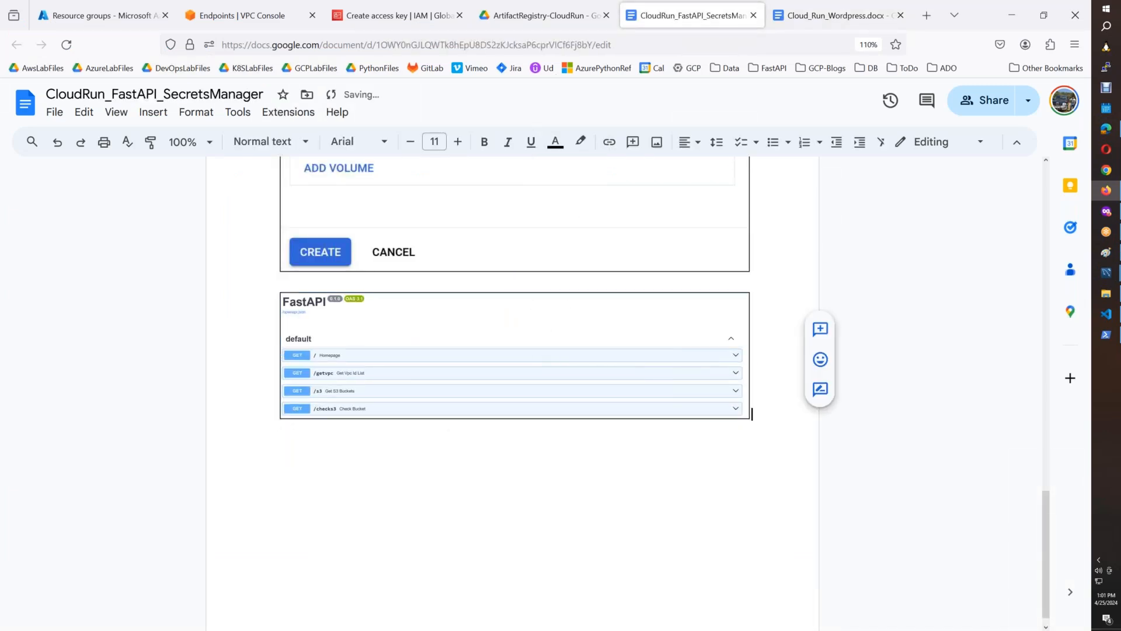
key(Return)
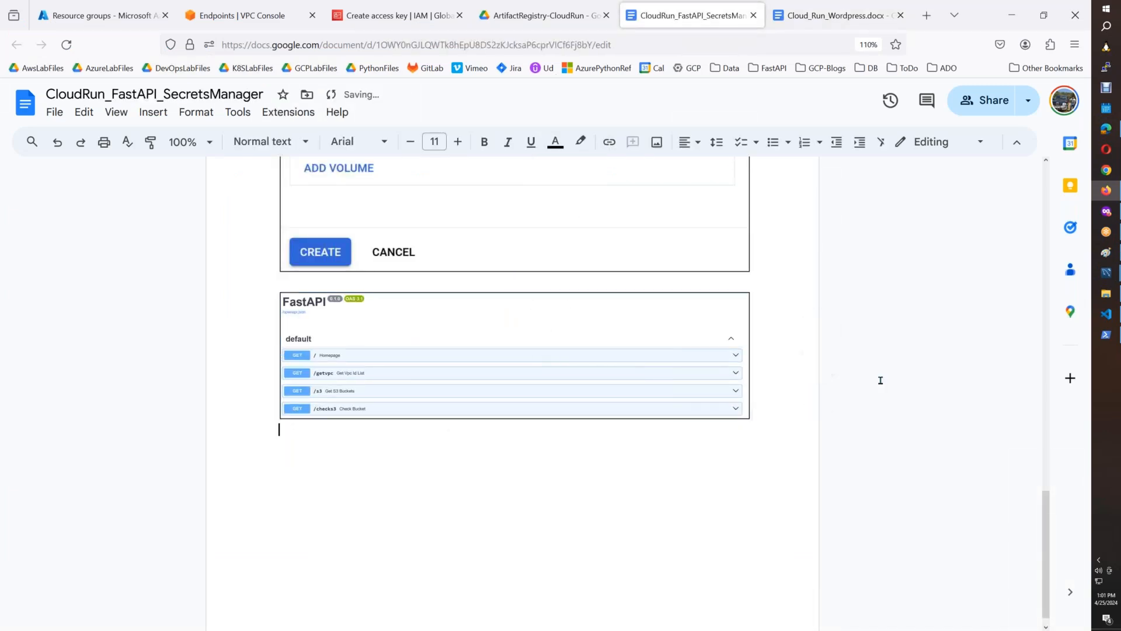
Execute the /getvpc endpoint on the FastAPI docs page with region us-east-1 and check the server response.
click(1105, 211)
click(248, 279)
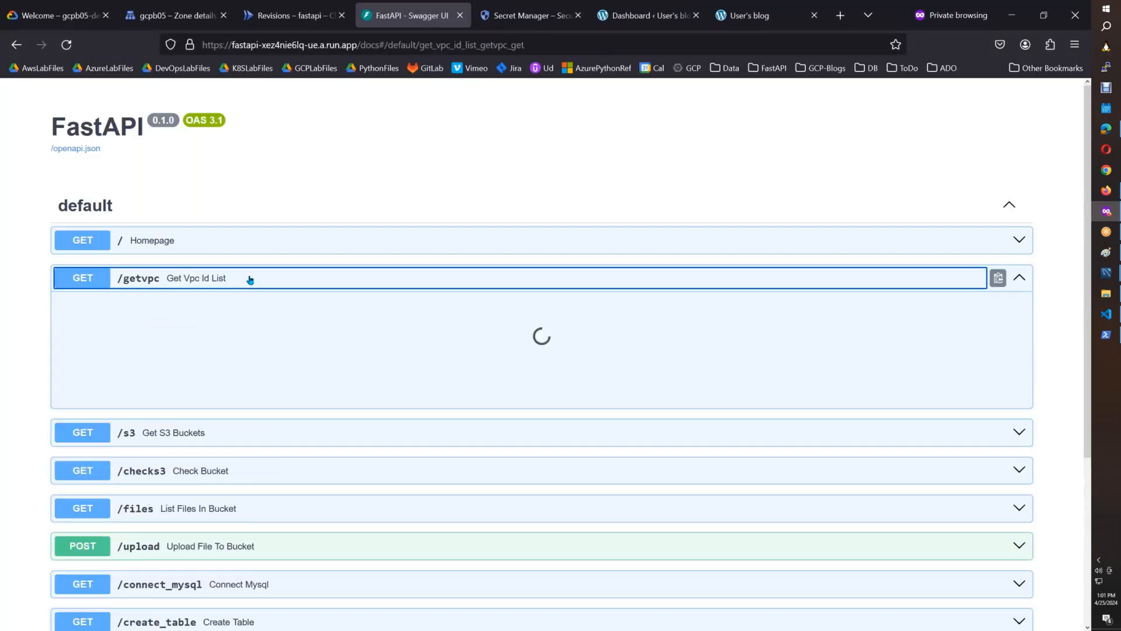
click(980, 309)
click(175, 389)
text(us)
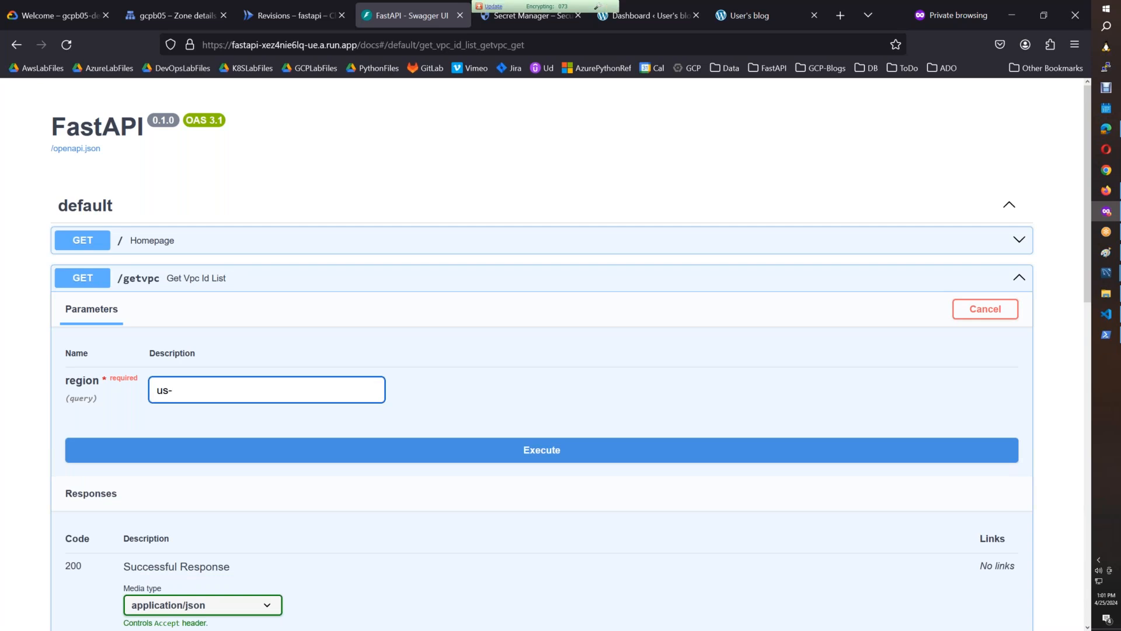
text(-east-1)
click(480, 453)
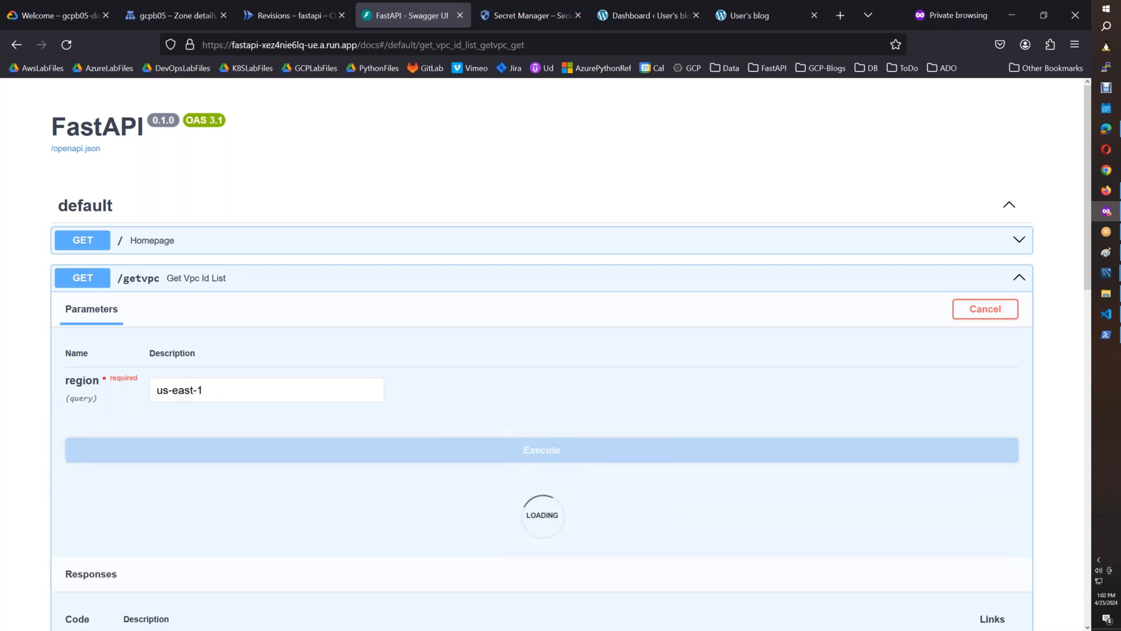
drag(1087, 246, 1078, 380)
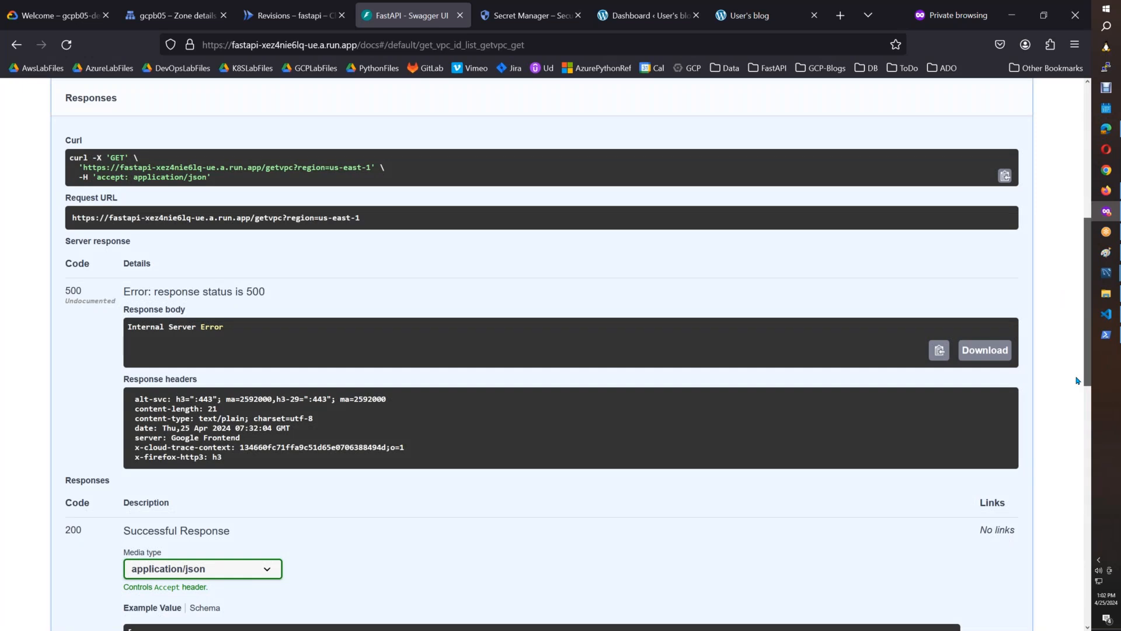
drag(1077, 373, 1070, 280)
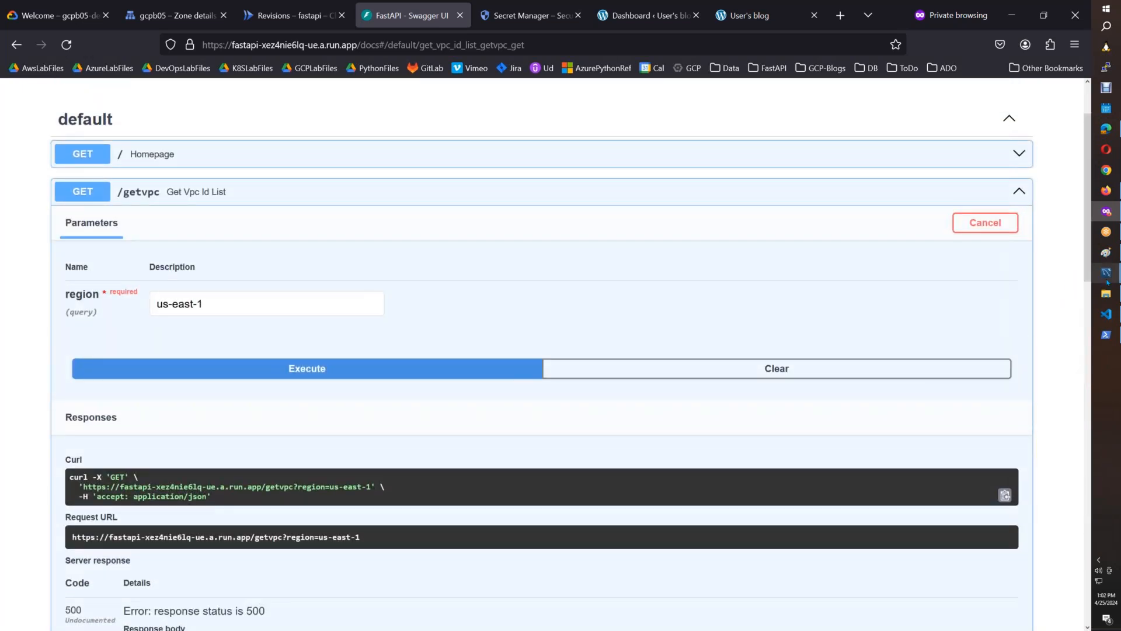
Examine the volumes section in the fastapi service's YAML definition in Cloud Run.
mouse_move(1106, 272)
click(294, 15)
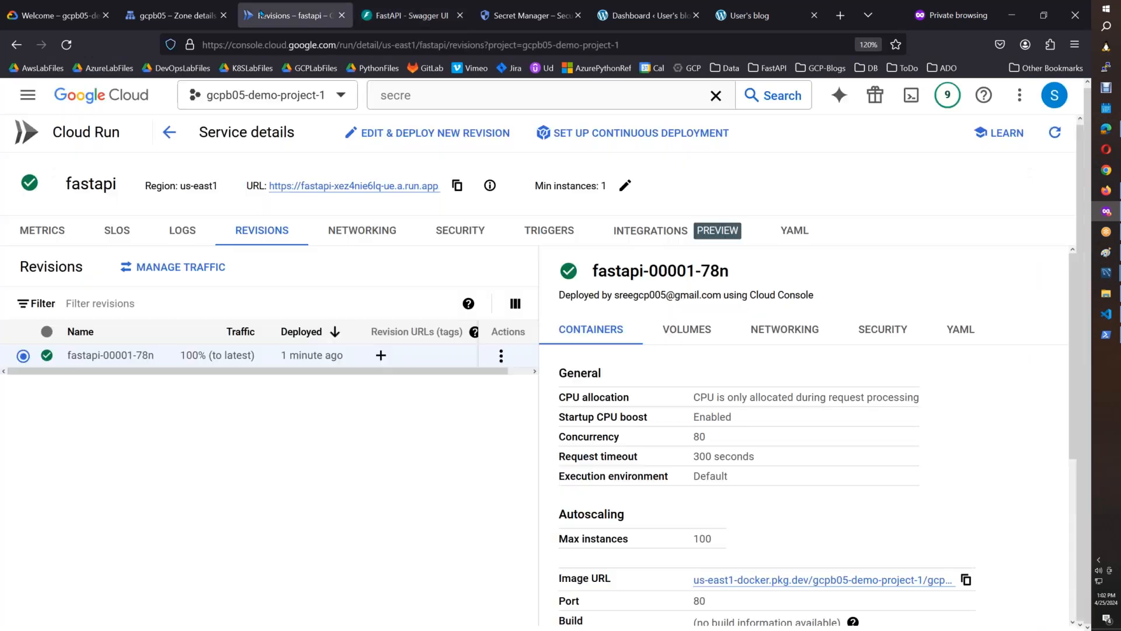
click(794, 239)
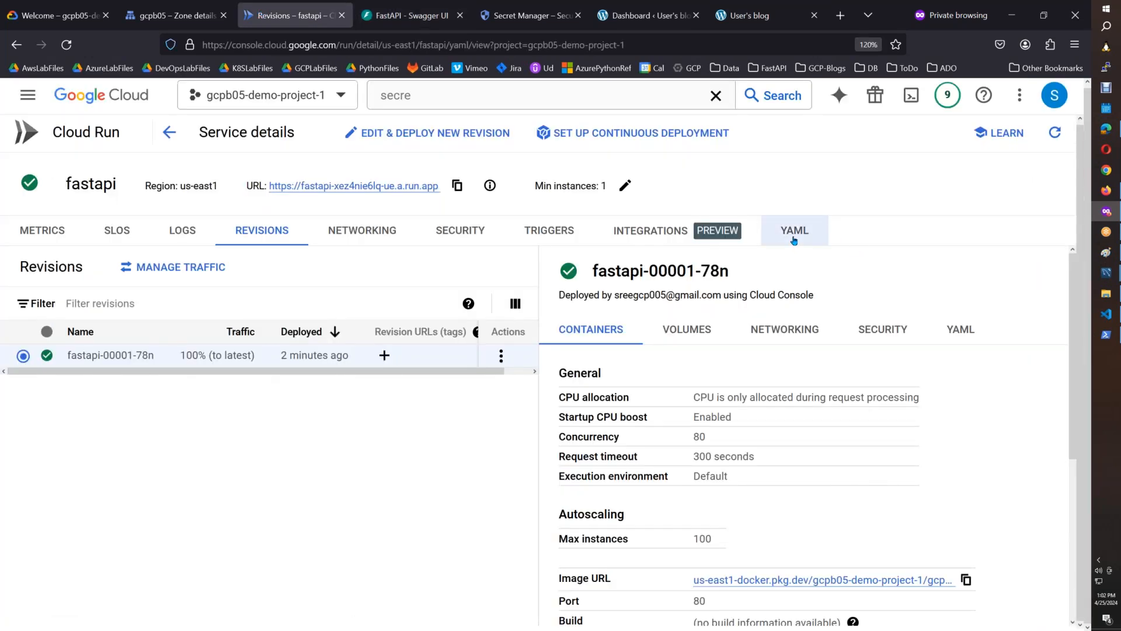
drag(1072, 316, 1061, 454)
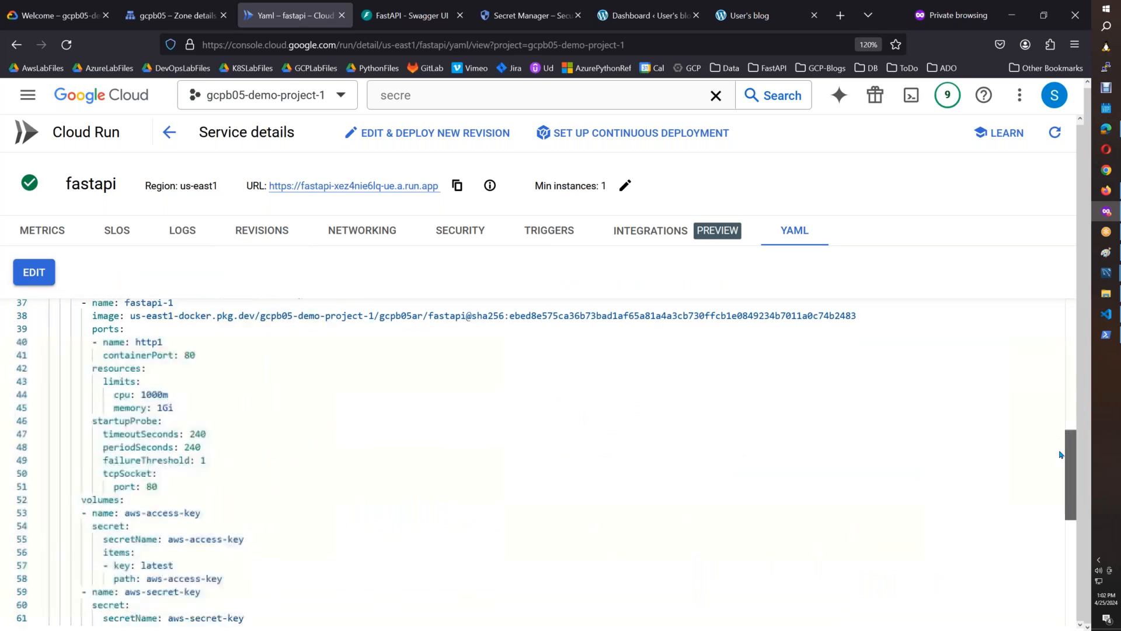
drag(1060, 461, 1060, 490)
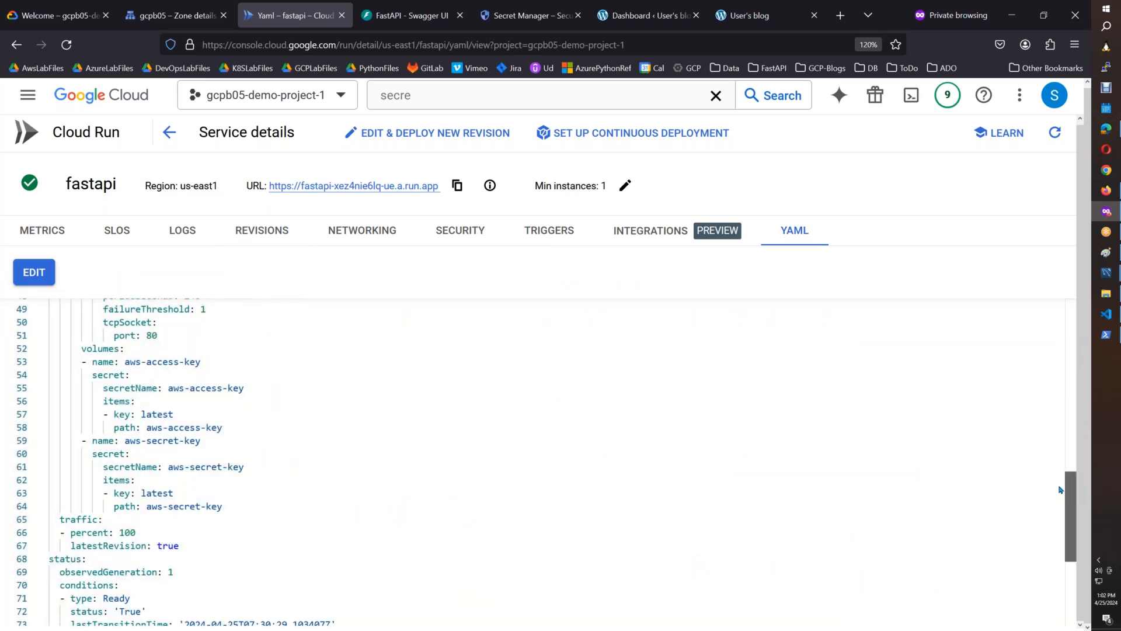
Review the aws-access-key and aws-secret-key entries under volumes in the service's YAML.
drag(1061, 489, 1061, 487)
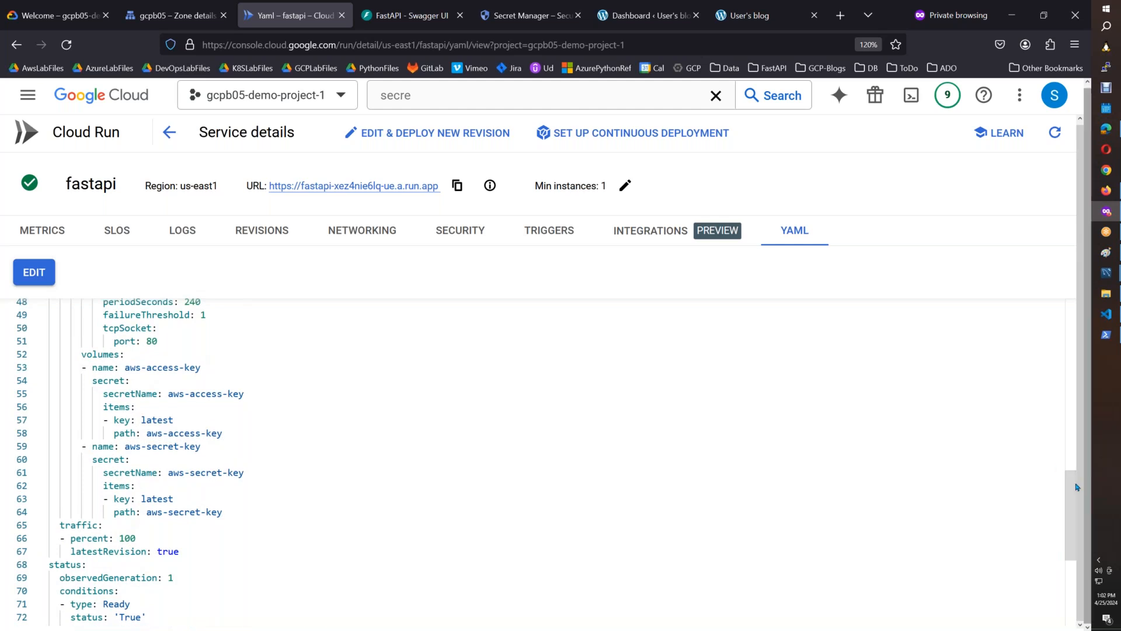
drag(1070, 488, 1073, 494)
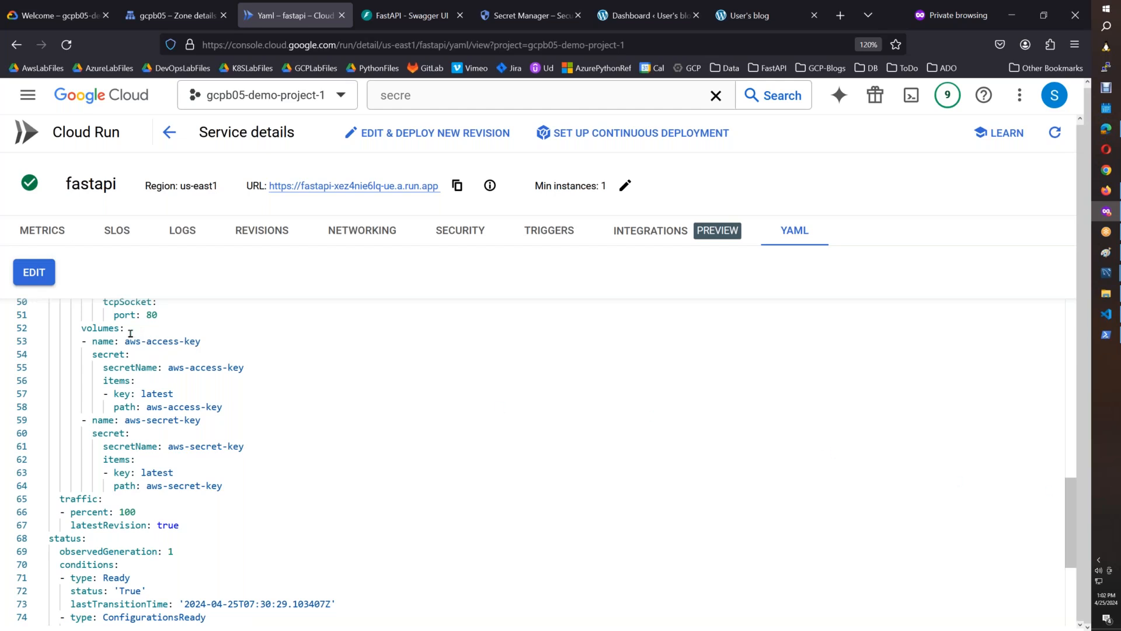
drag(131, 333, 82, 331)
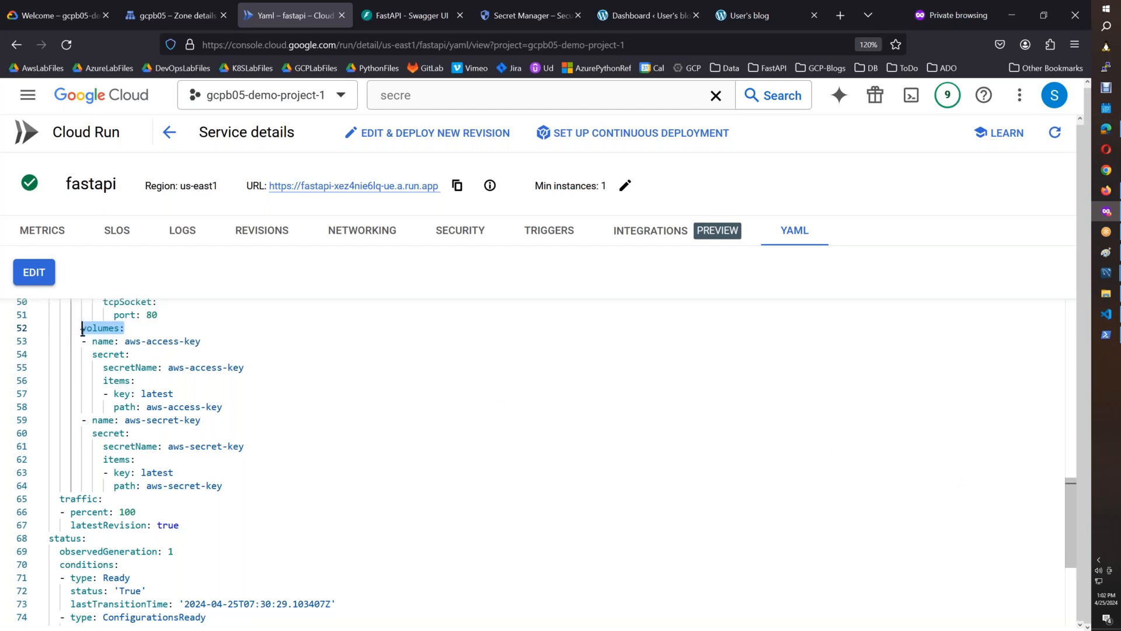
click(144, 333)
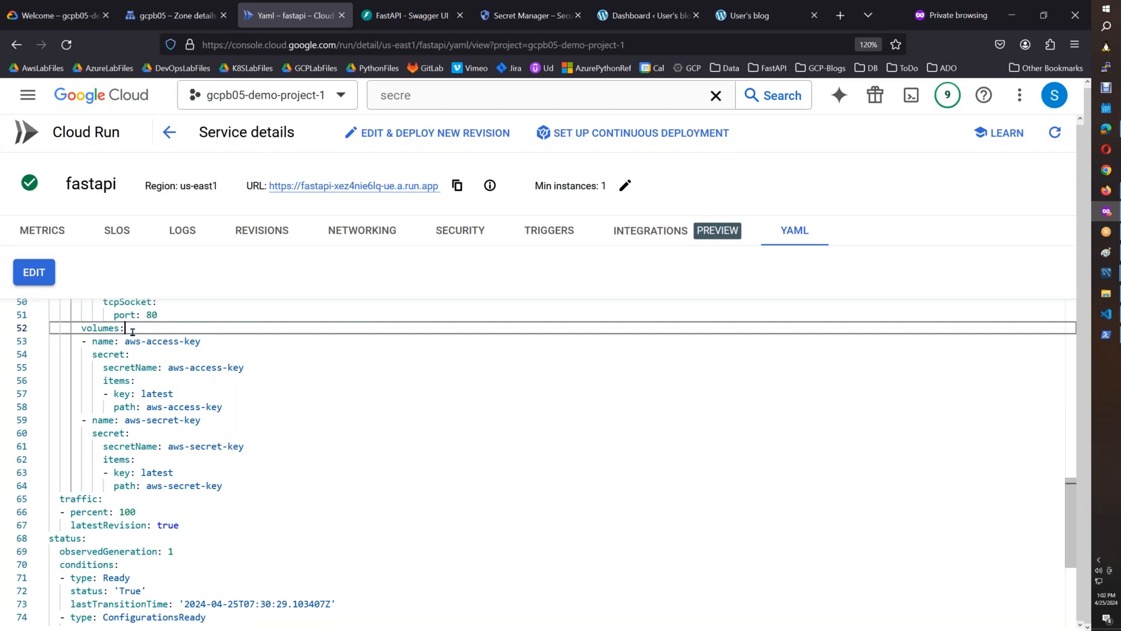
Open the fastapi service's YAML for editing and review its container settings and the secret names under volumes.
click(27, 284)
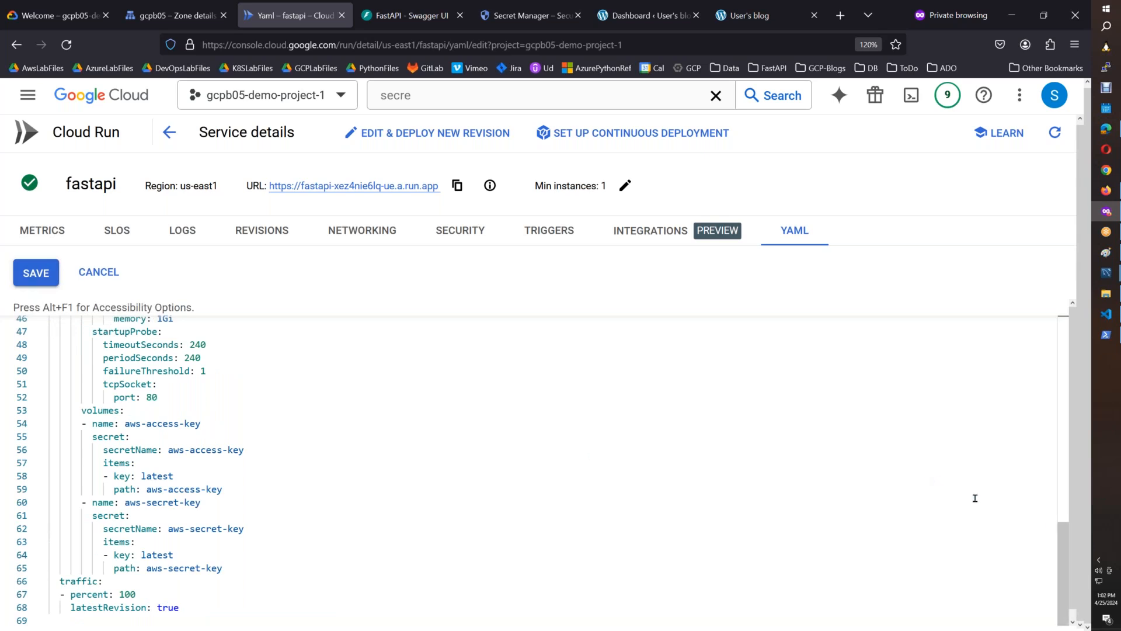
scroll(1052, 483, up, 5)
scroll(1052, 483, down, 2)
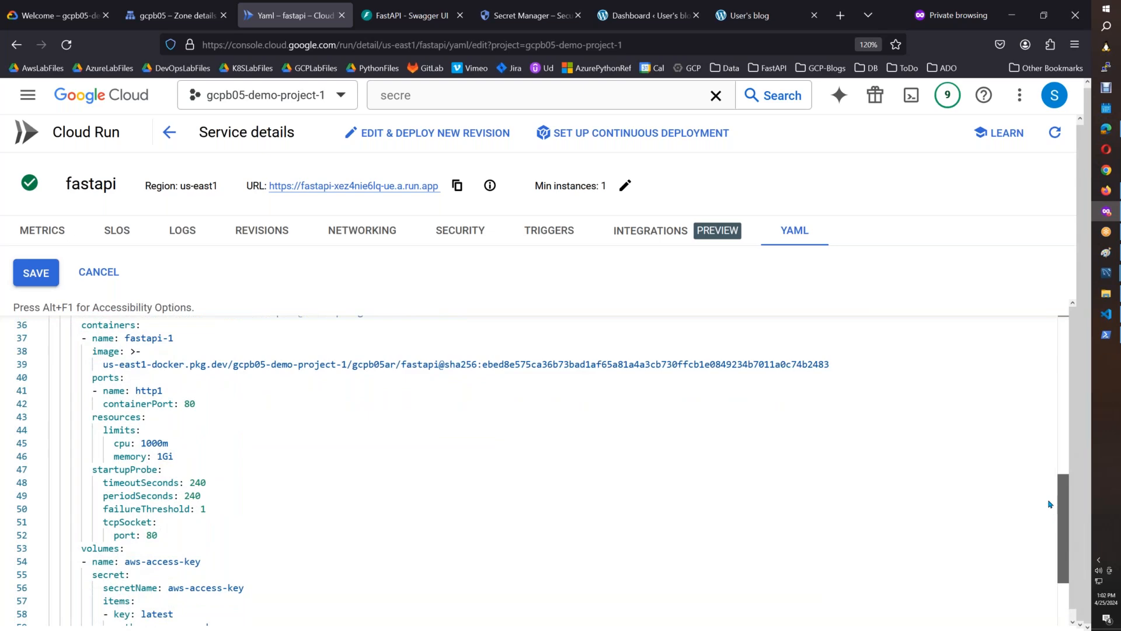
scroll(1049, 515, down, 4)
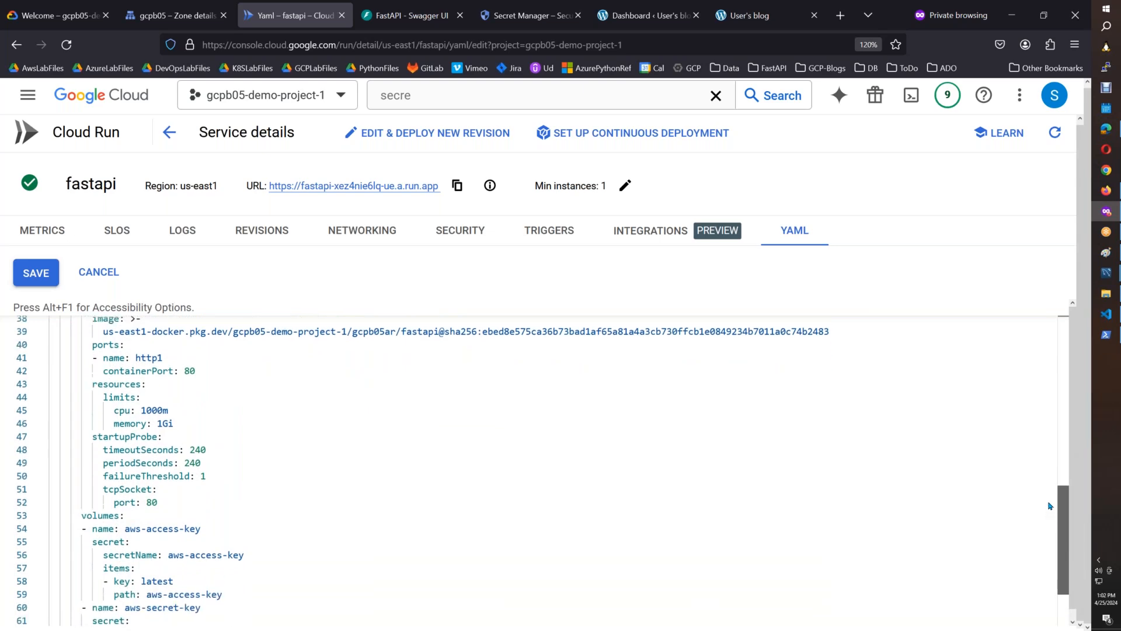
scroll(1051, 543, up, 6)
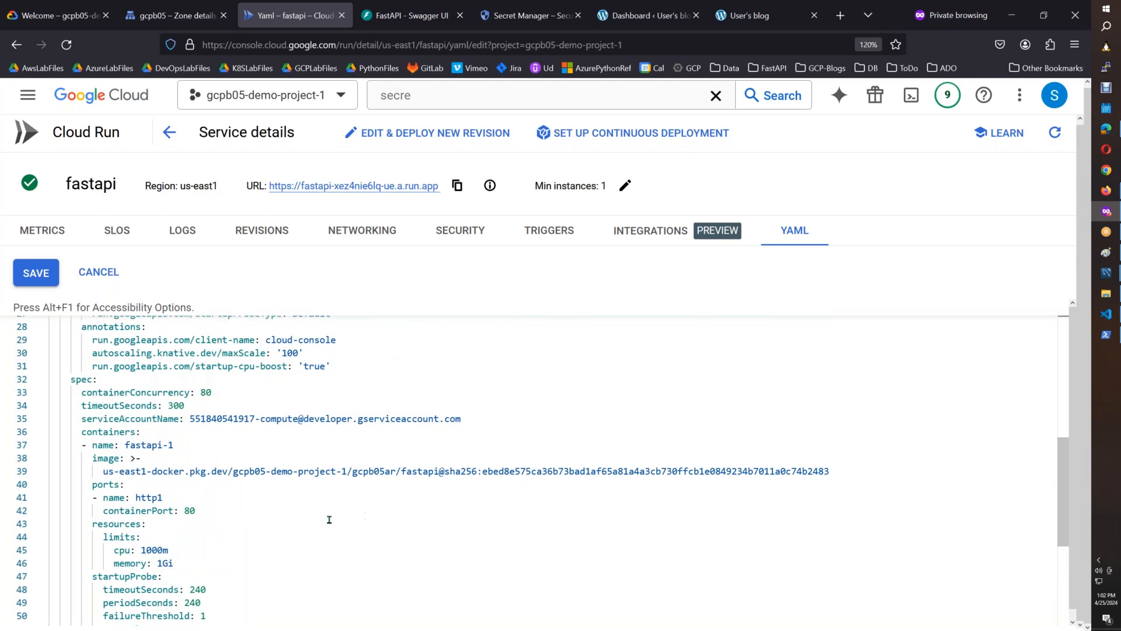
scroll(1051, 561, down, 5)
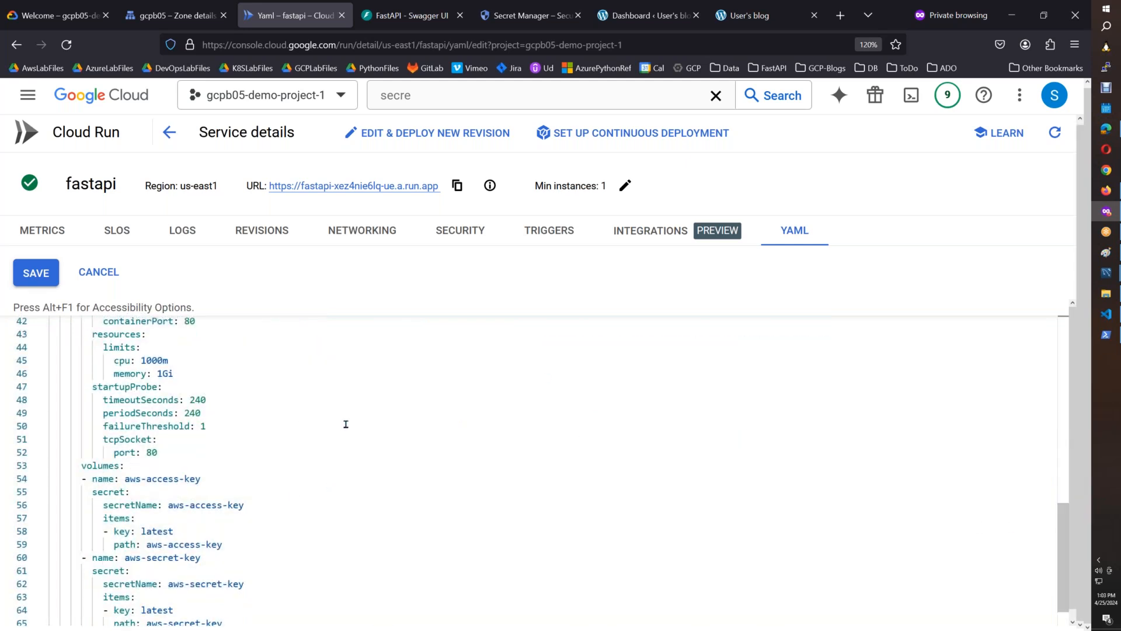
double_click(87, 466)
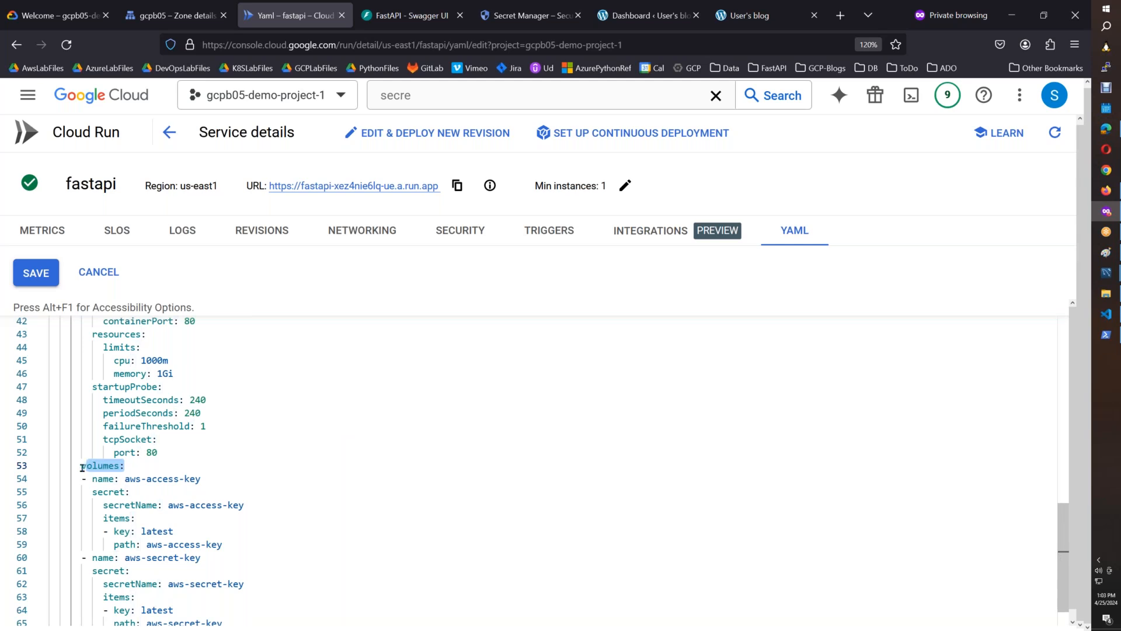
drag(244, 504, 184, 504)
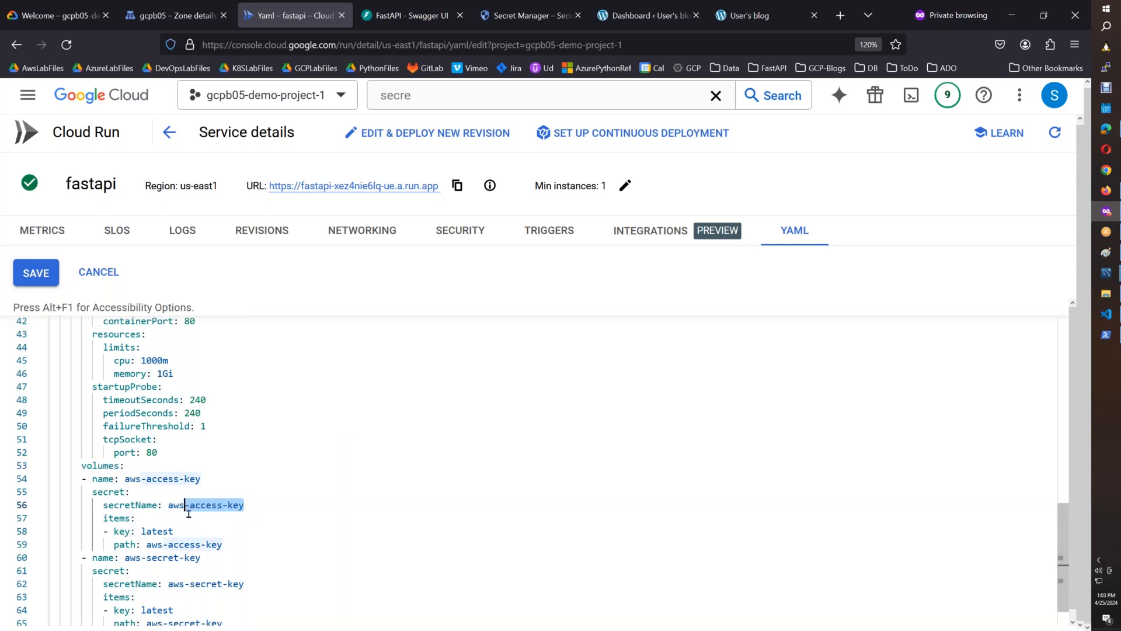
click(232, 543)
click(145, 475)
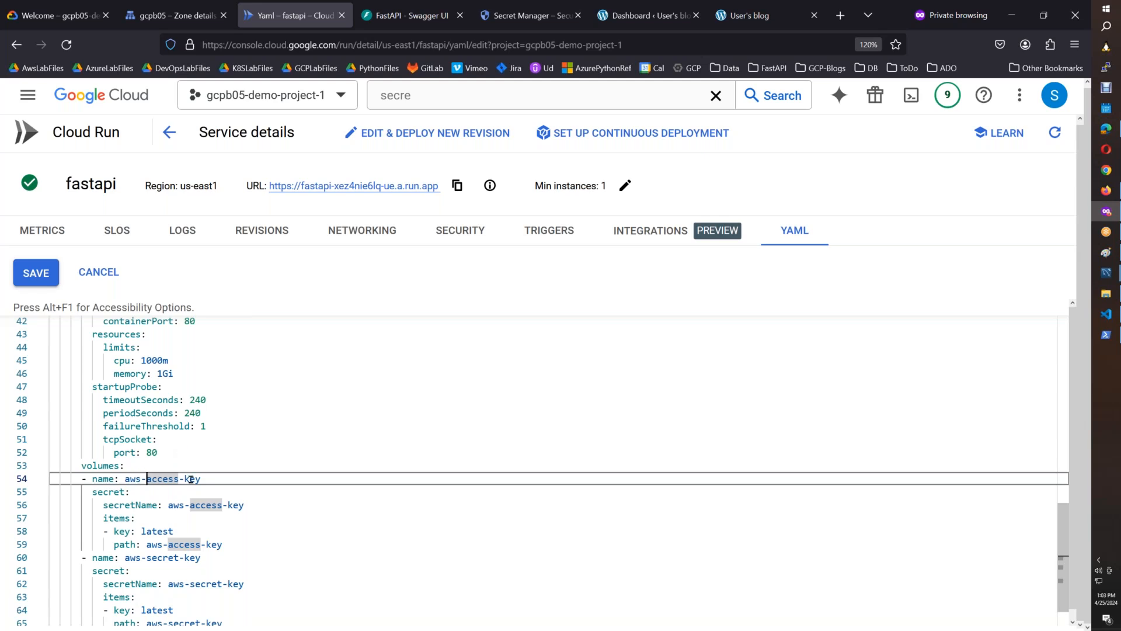
drag(1064, 547, 1071, 479)
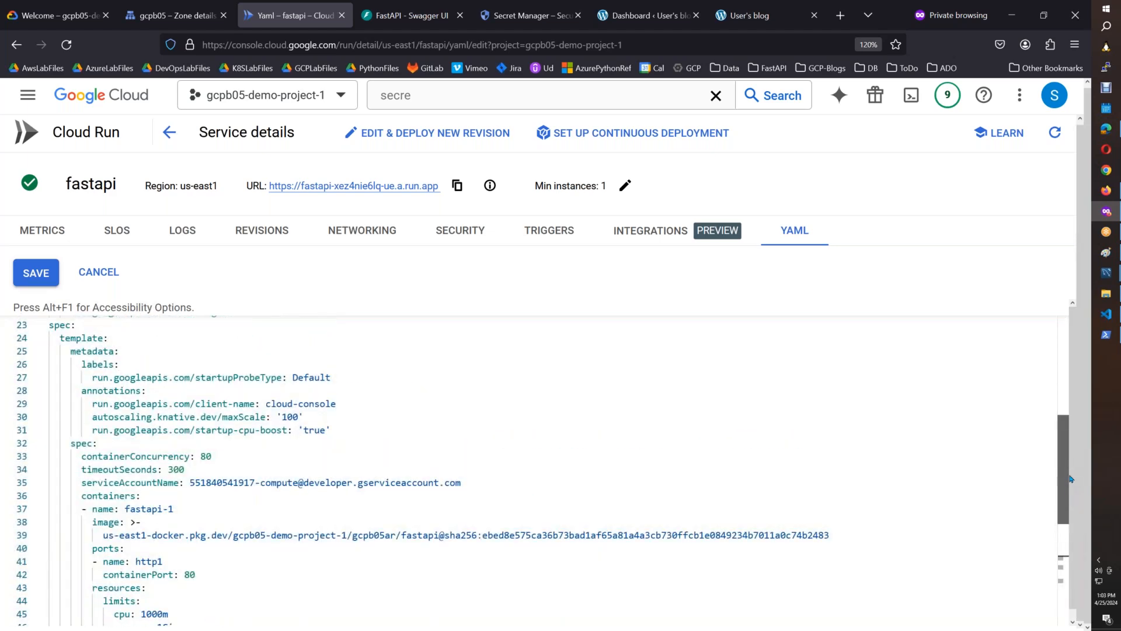
click(479, 482)
key(Return)
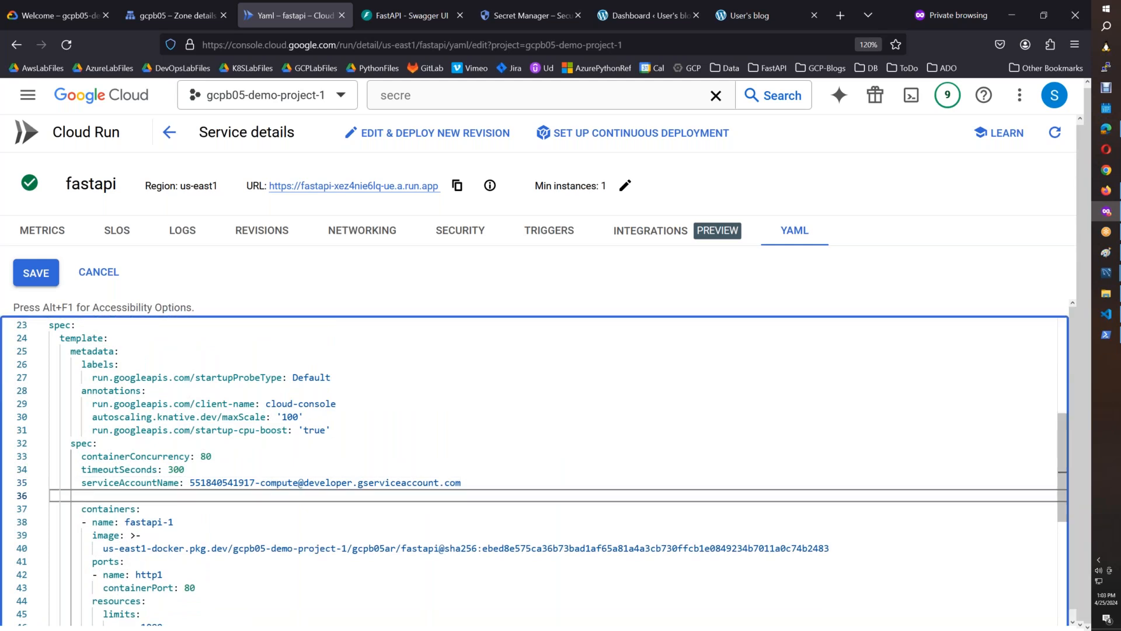
key(BackSpace)
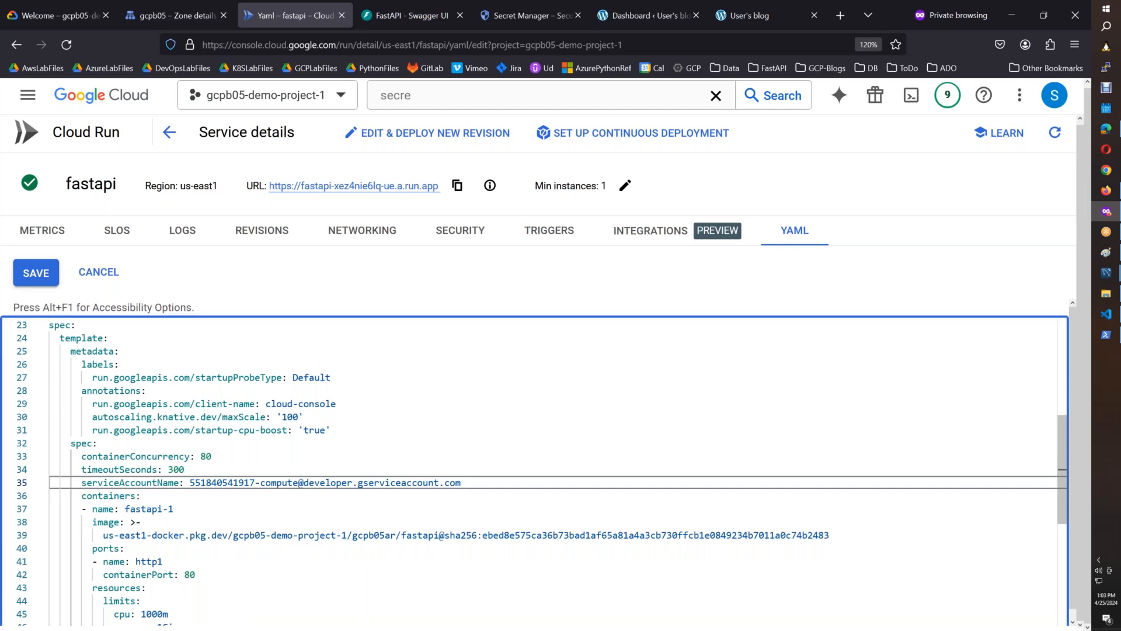
Add an env: key to the fastapi-1 container on a new line after the startupProbe's port: 80.
drag(1060, 478, 1061, 537)
click(201, 540)
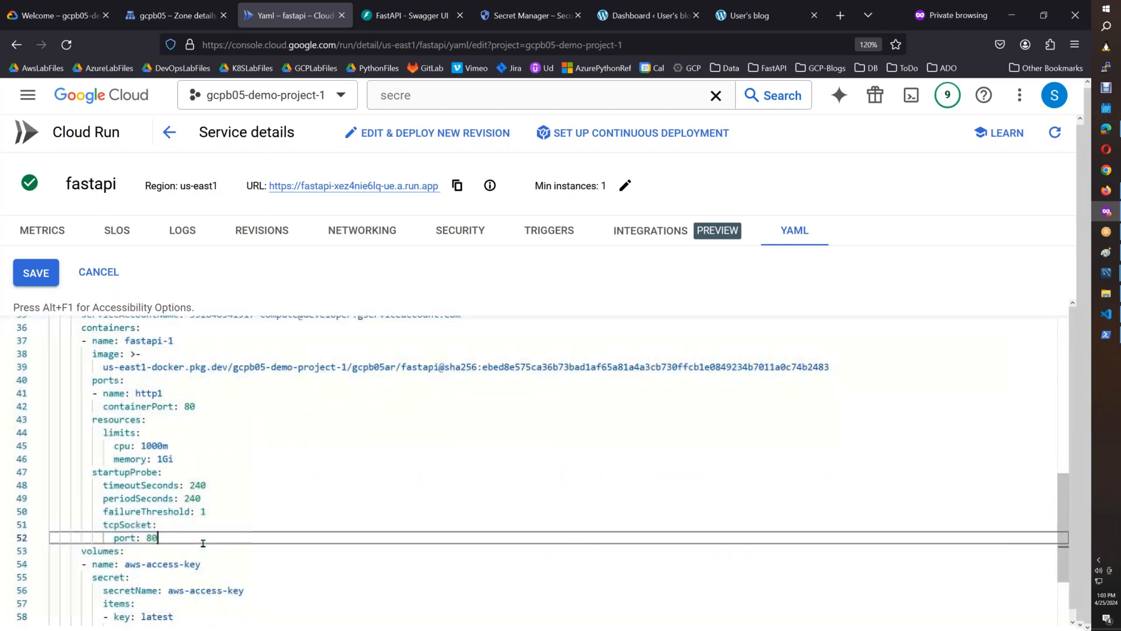
key(Return)
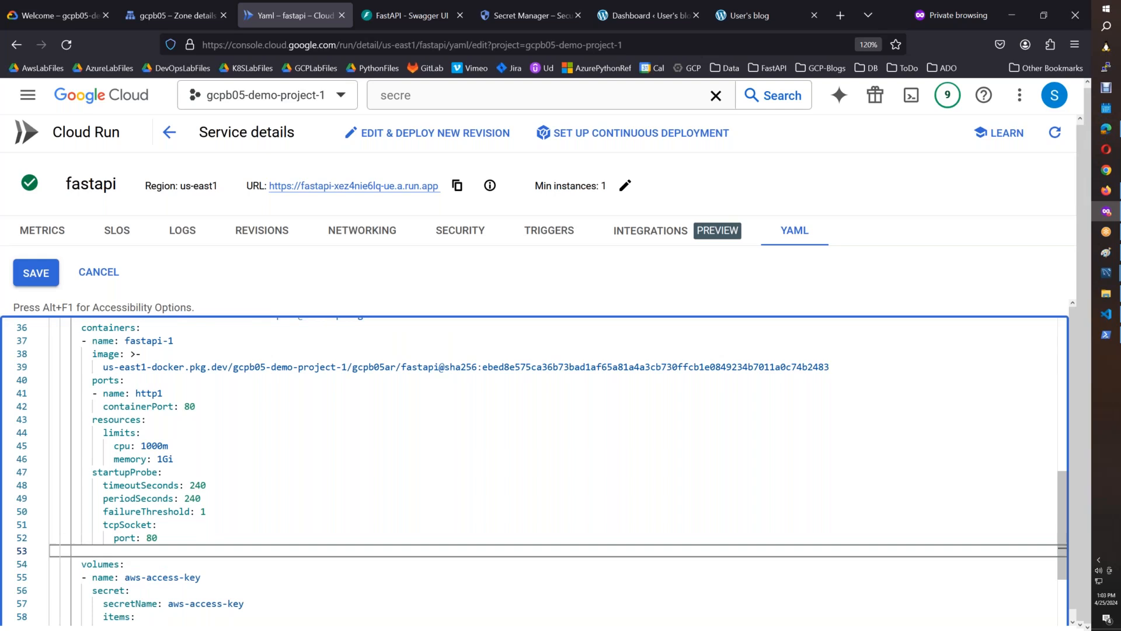
key(BackSpace)
key(BackSpace)
text(env)
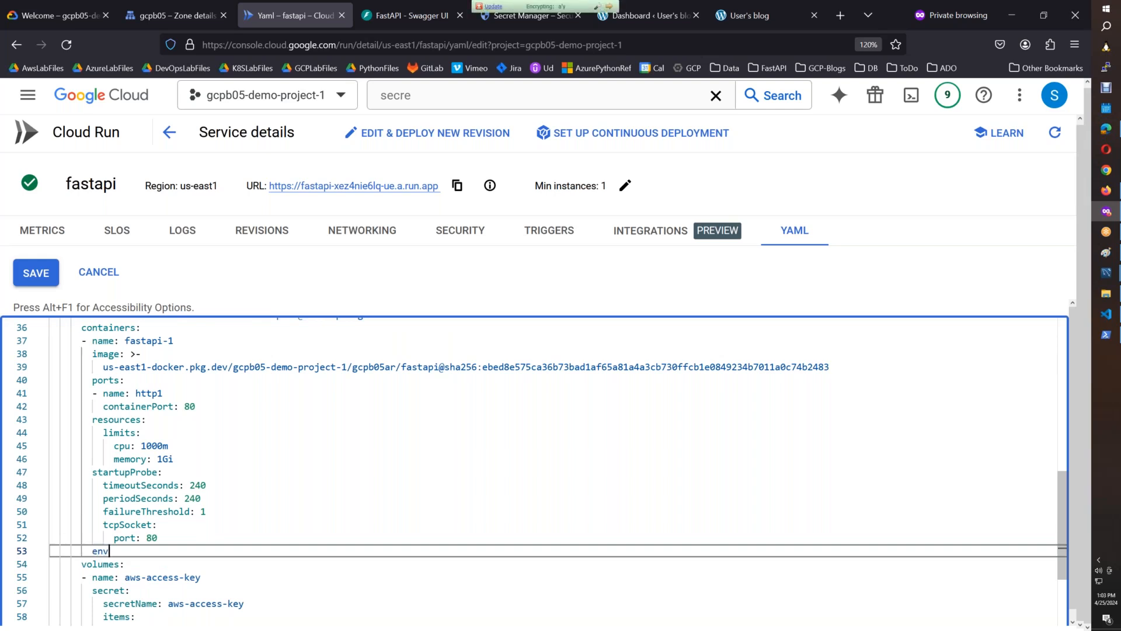
text(:)
key(Return)
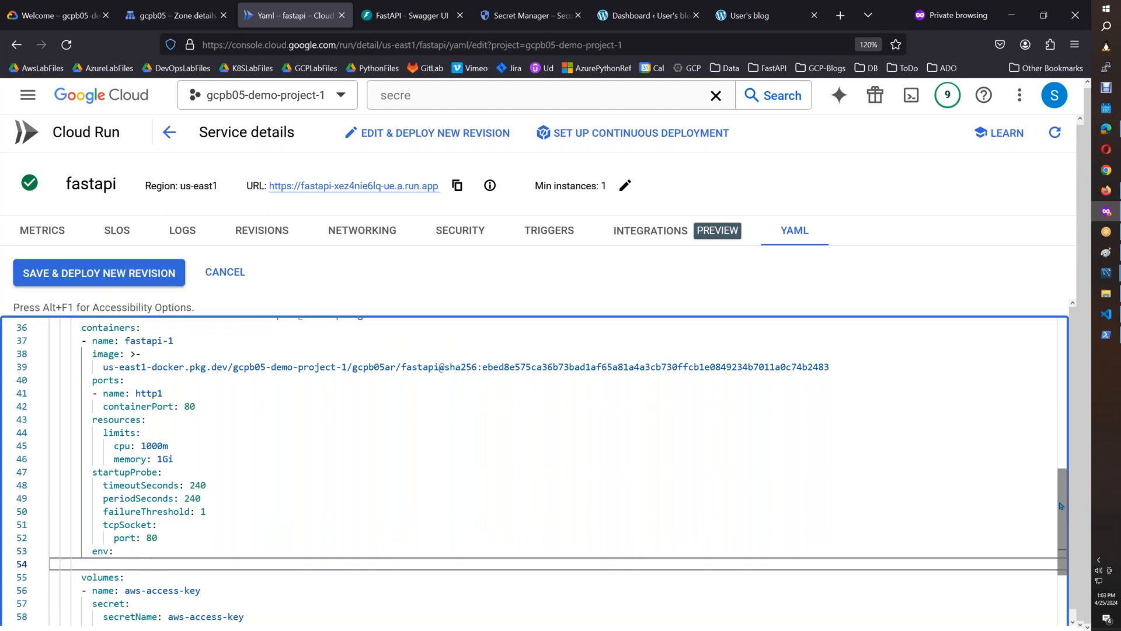
Add the entry "- name: AWS_ACCESS_KEY_ID" under env and start a new line below it.
drag(1061, 501, 1061, 544)
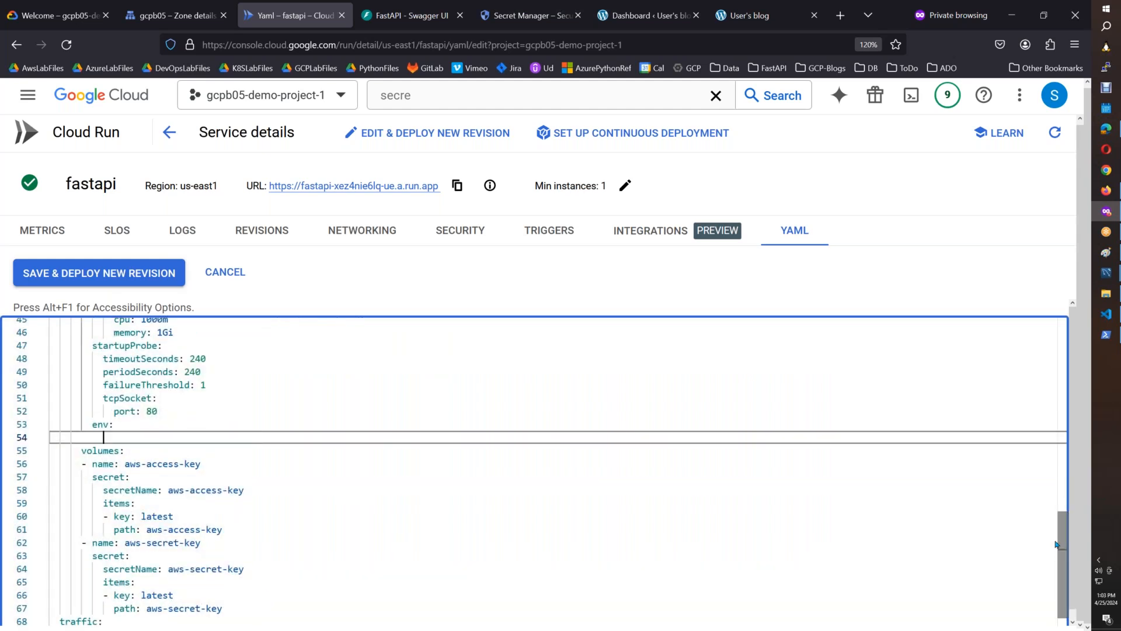
text(- name)
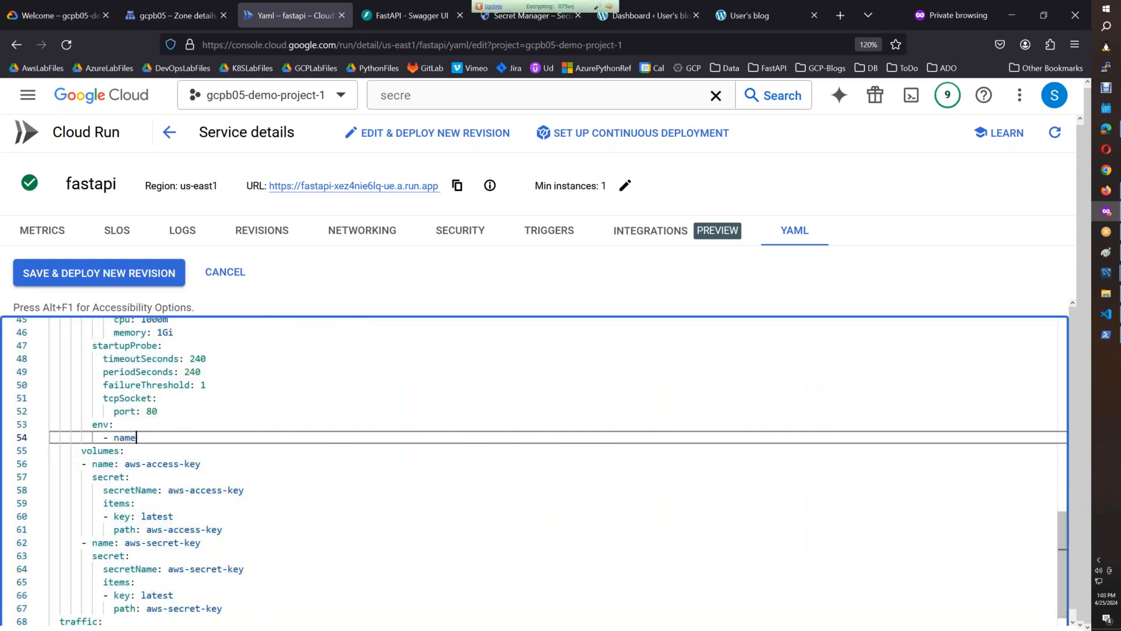
text(: AWS_ACCCE)
key(BackSpace)
text(ESS_KEY_ID)
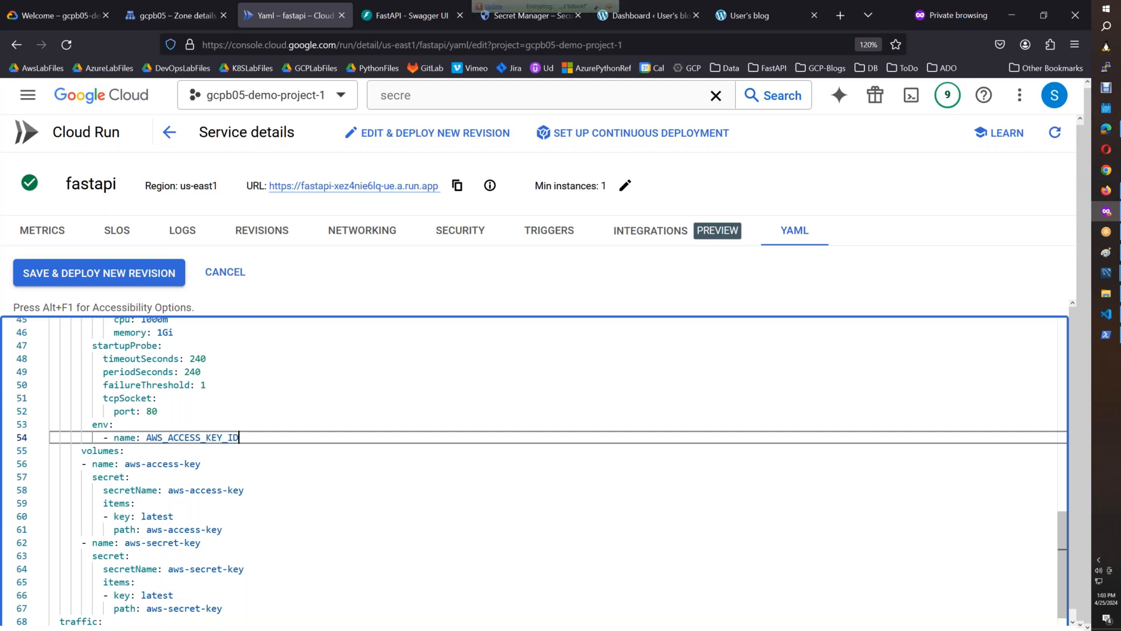
key(Return)
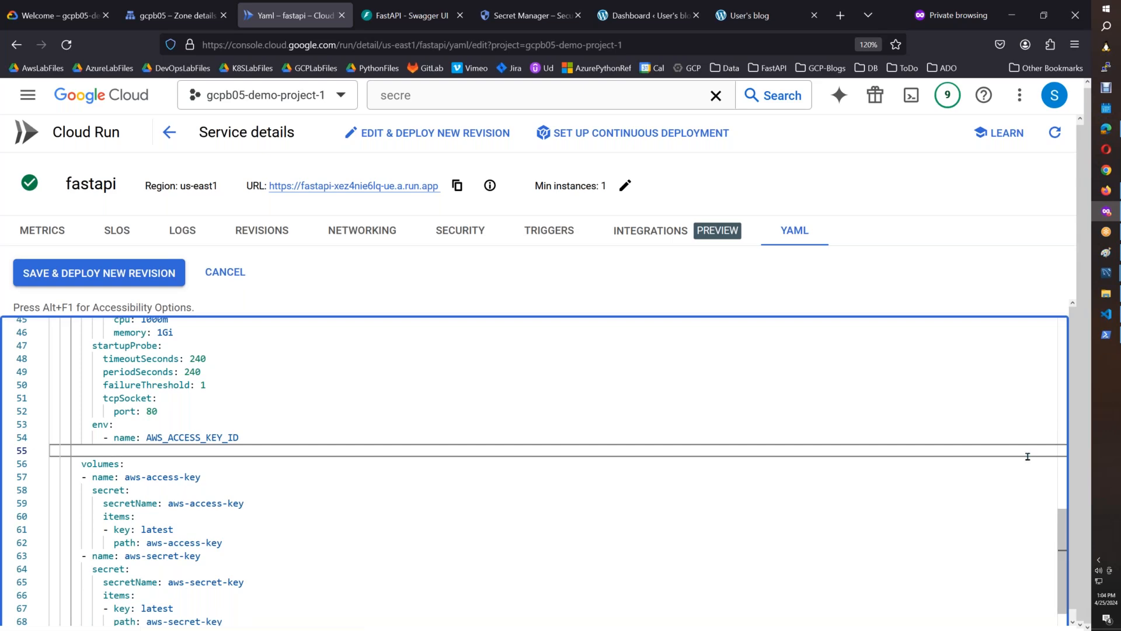
Search Google in a new browser tab for "google cloud run secrets as environment variables".
click(840, 21)
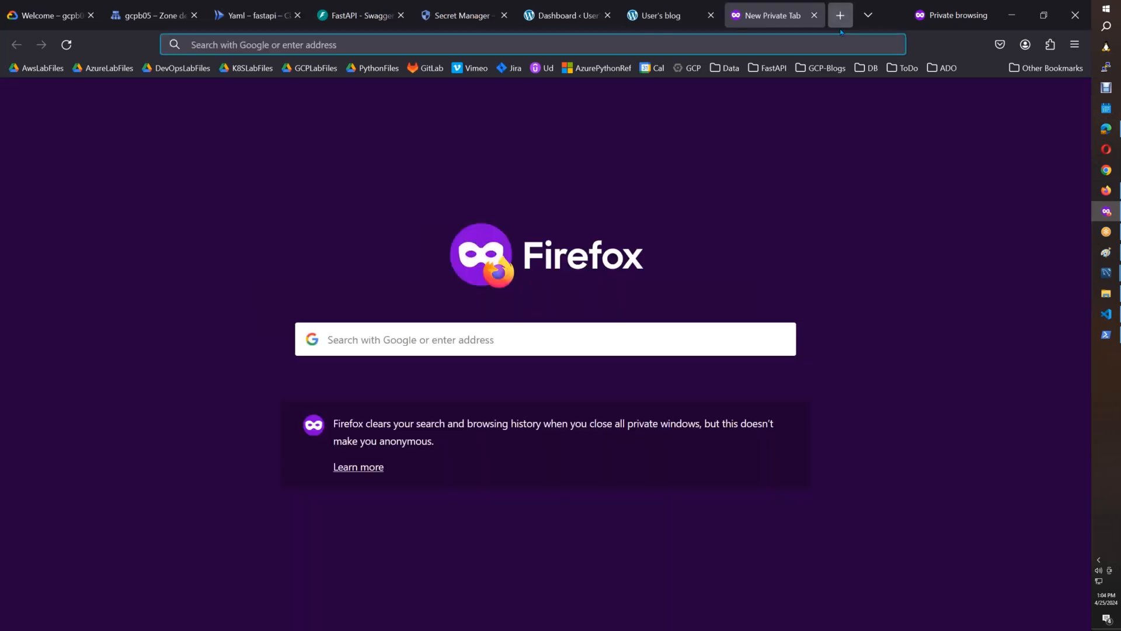
text(google.com/)
key(Return)
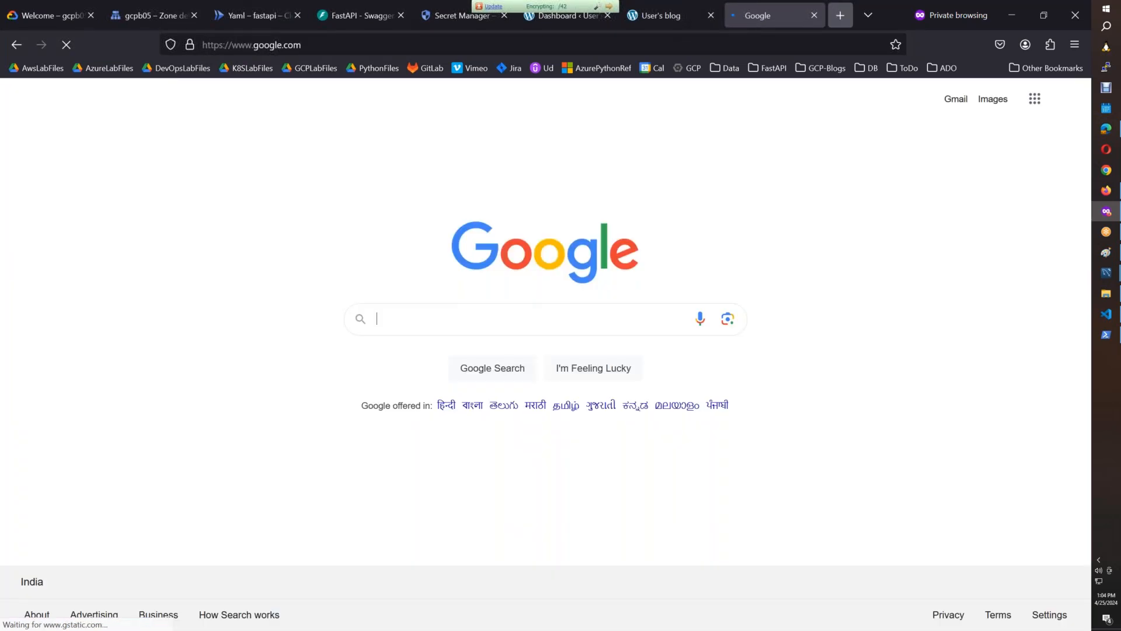
text(googl)
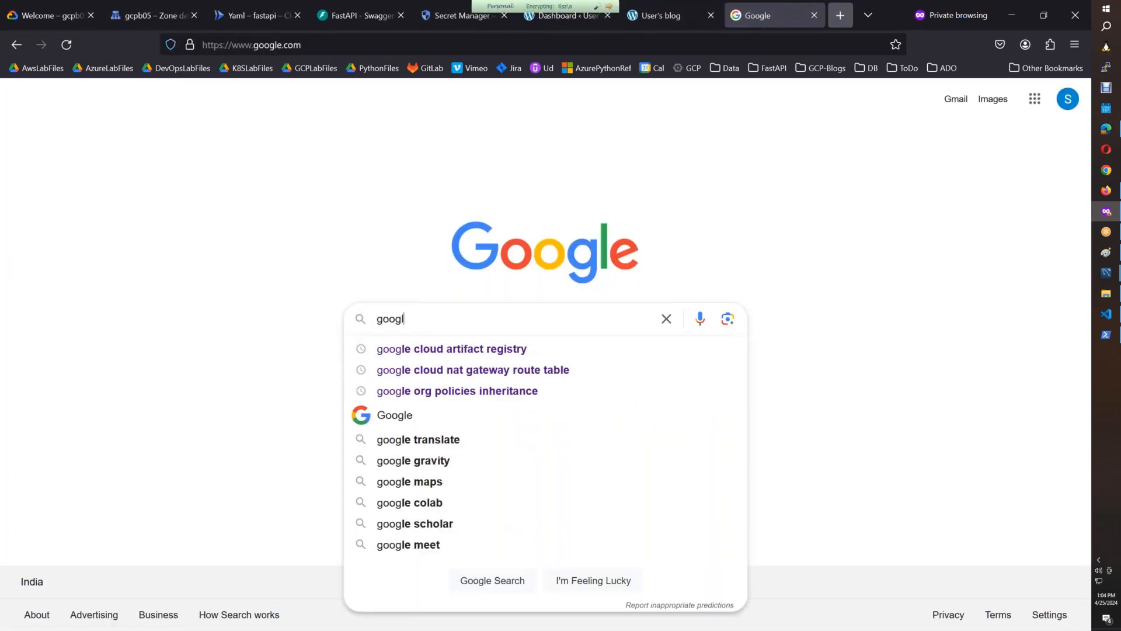
text(e cloud run)
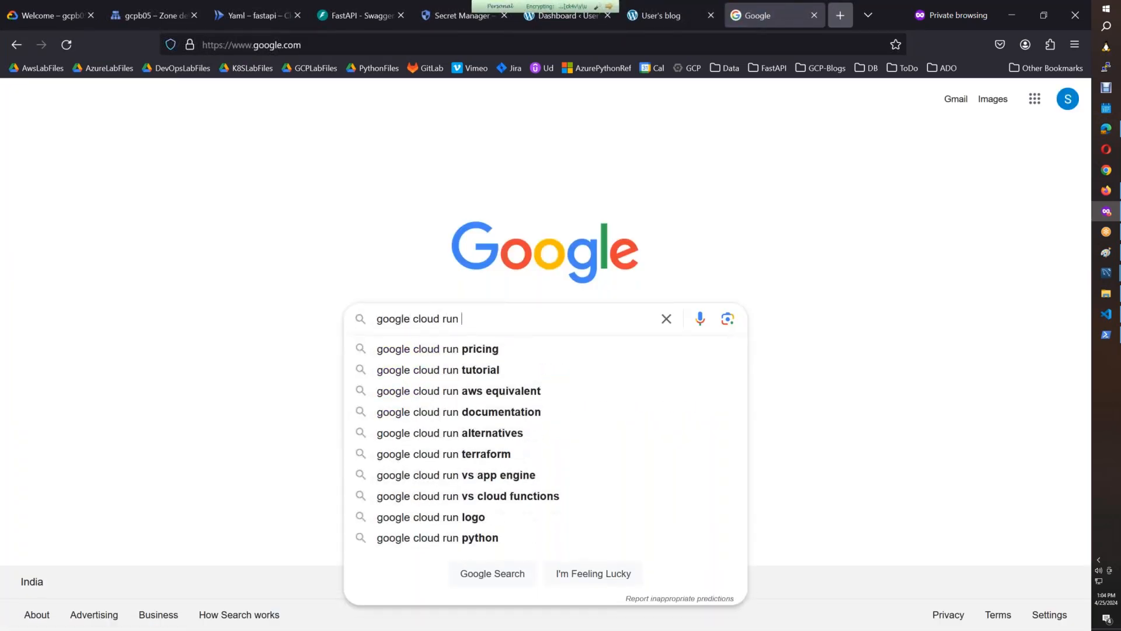
text( secrets a)
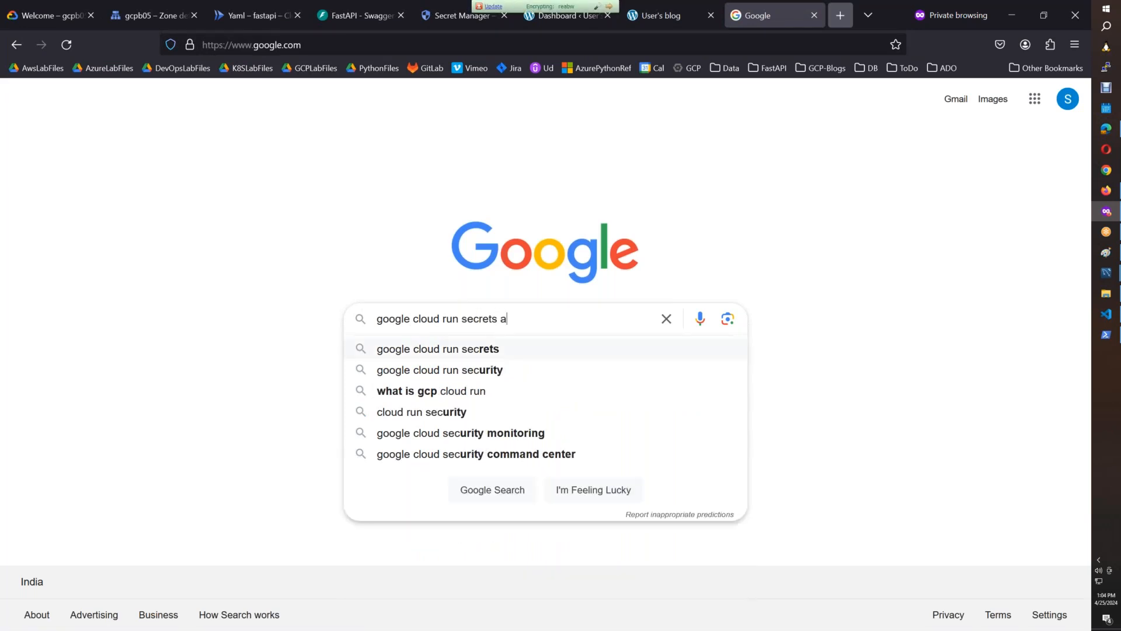
text(s environment variables)
key(Return)
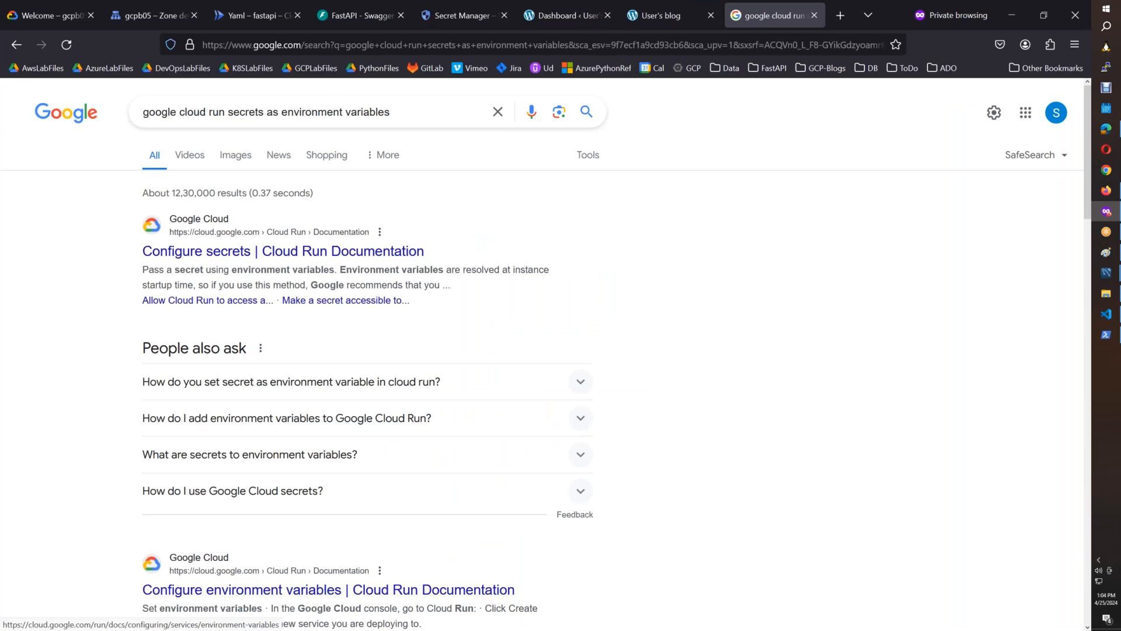
Read the answers to the Stack Overflow question on using a Google Secret in a deployed Cloud Run service, then return to the Google Cloud console.
scroll(902, 301, down, 5)
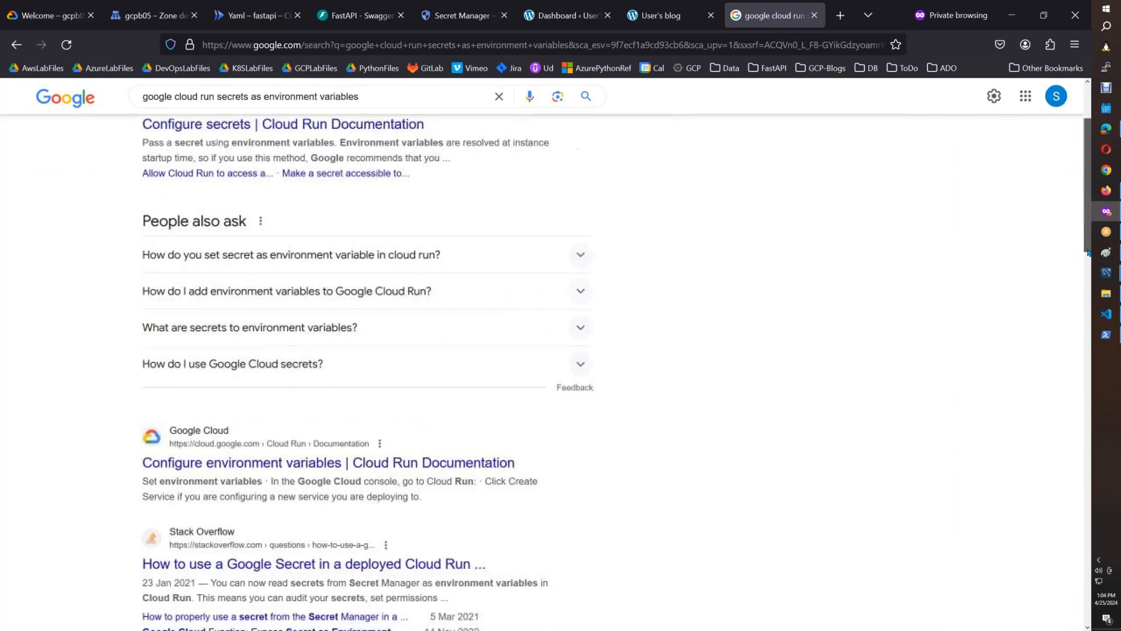
middle_click(456, 347)
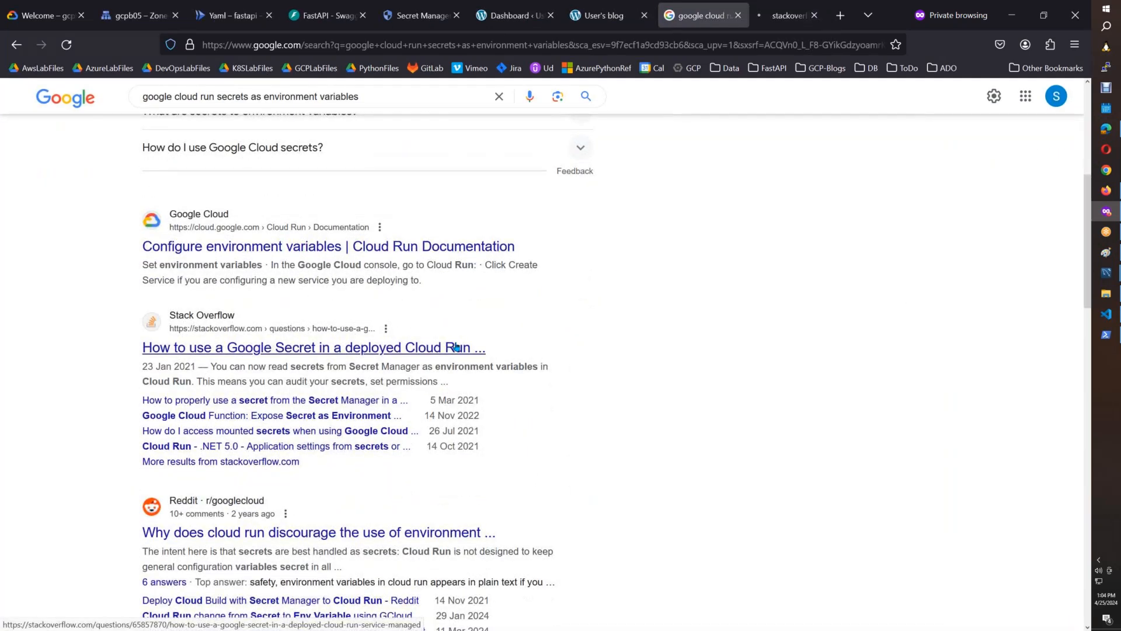
click(761, 17)
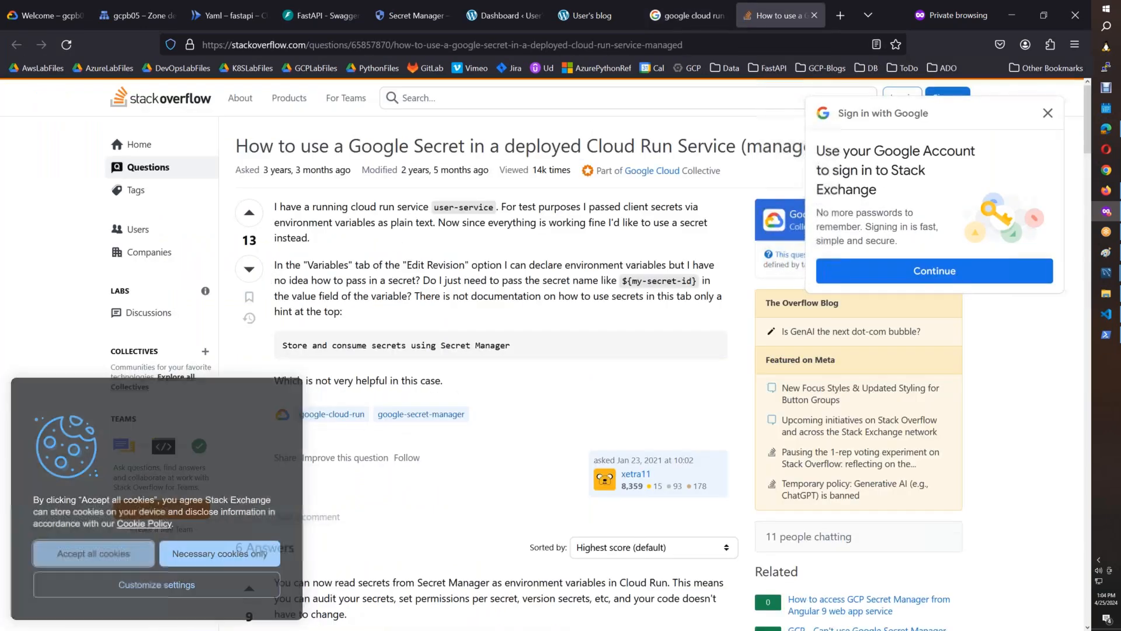
click(1048, 115)
drag(1090, 156, 1089, 220)
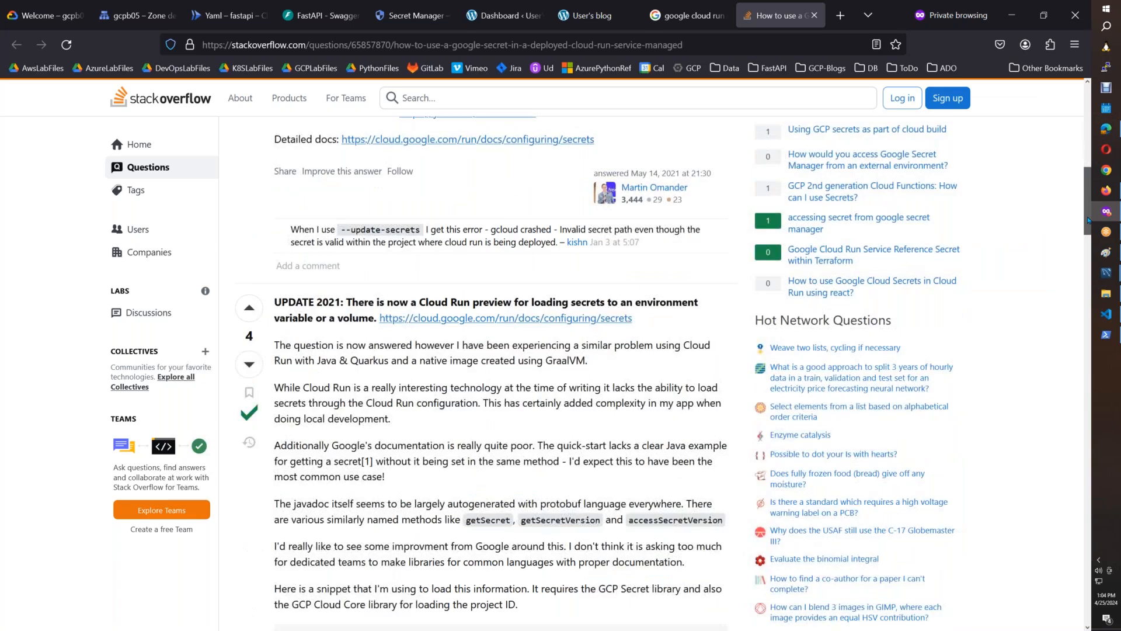
drag(1087, 236, 1056, 470)
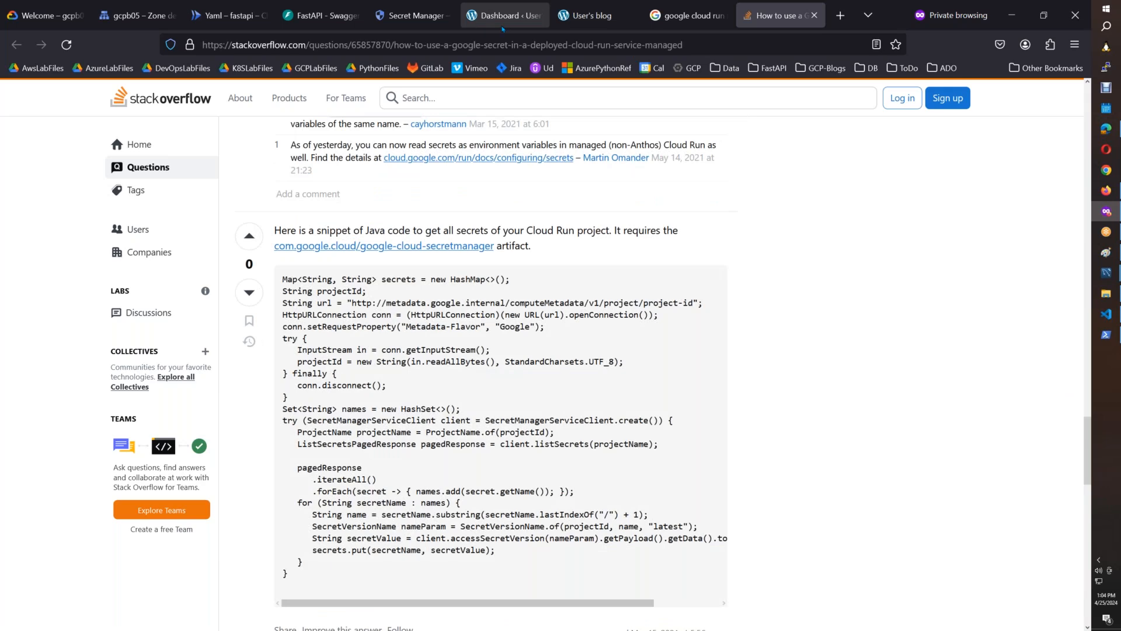
click(158, 18)
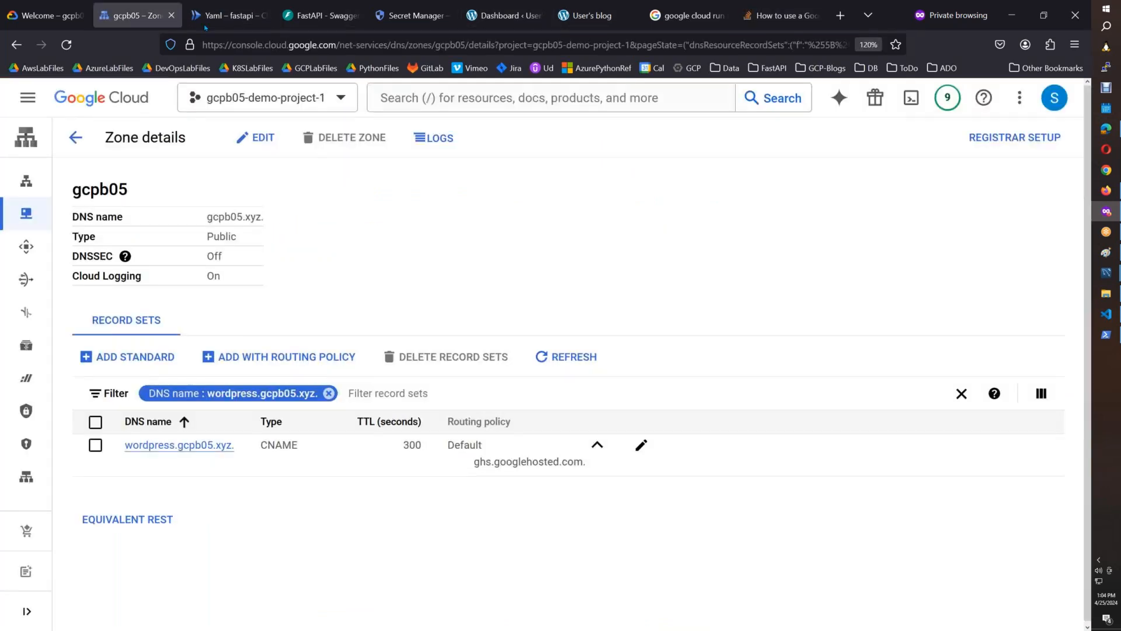
Reload the fastapi service's saved YAML without the unsaved env edits and bring its volumes section into view.
click(206, 24)
click(771, 240)
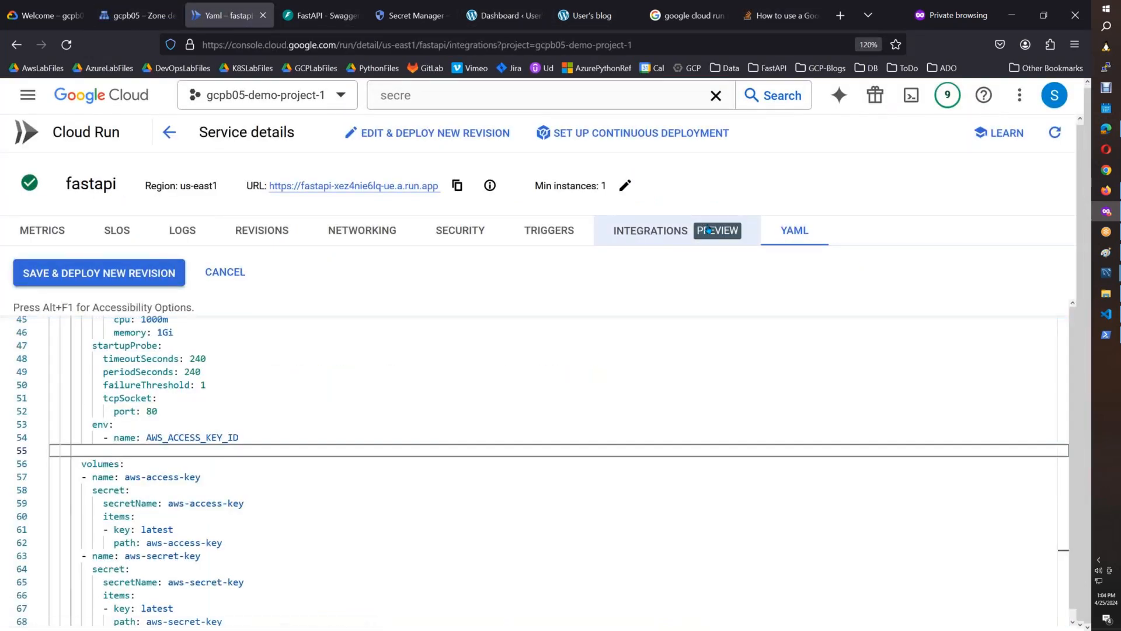
click(783, 239)
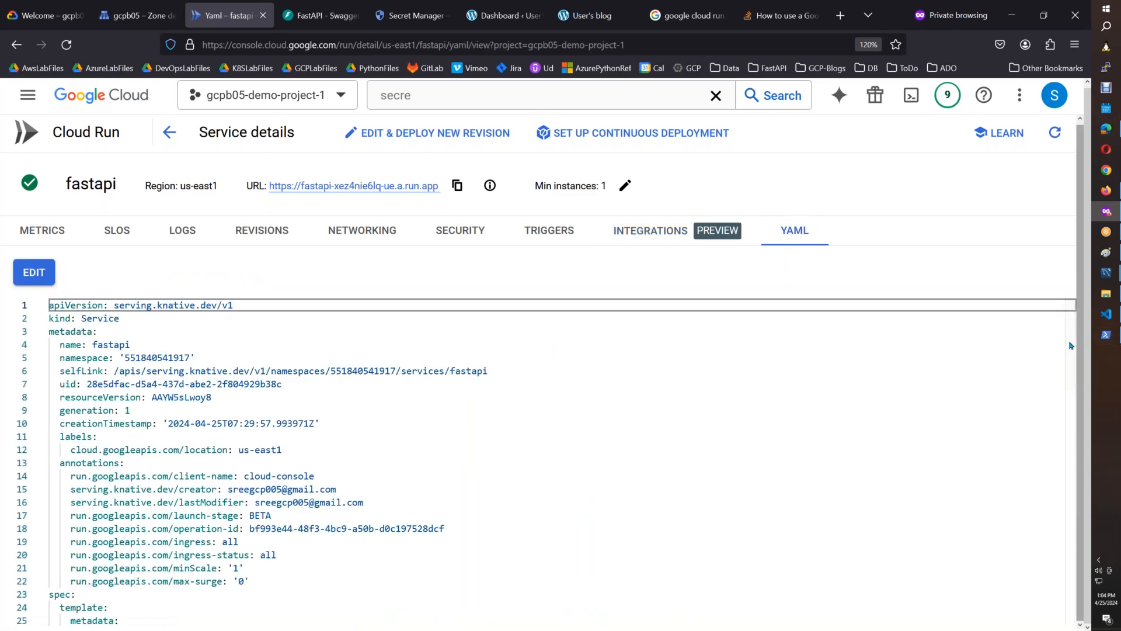
scroll(1065, 407, down, 10)
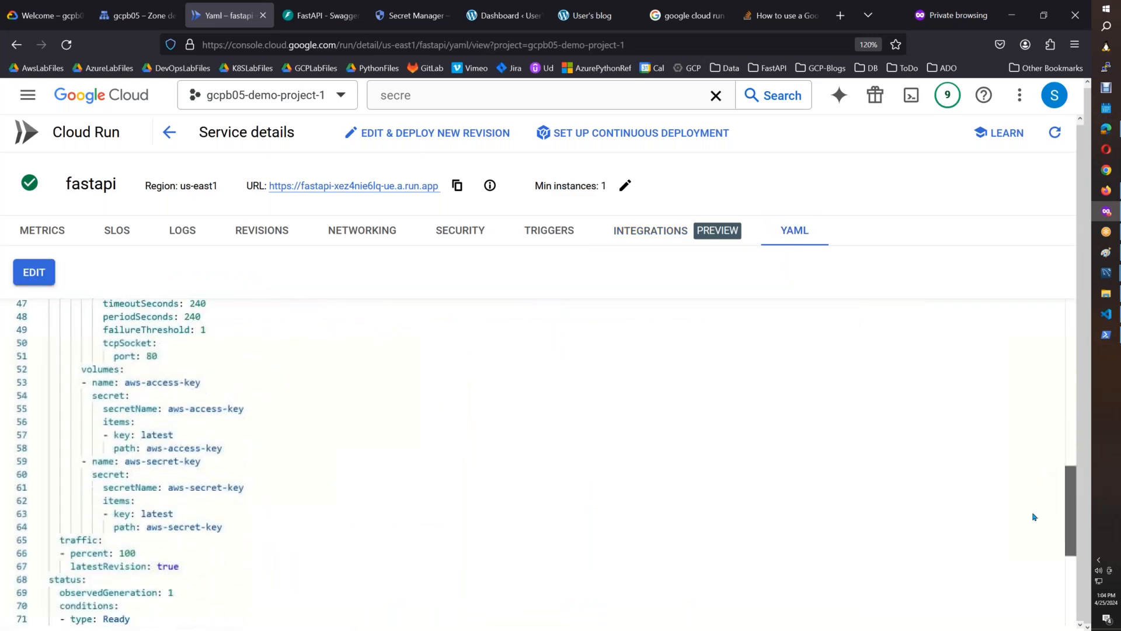
scroll(1033, 517, up, 1)
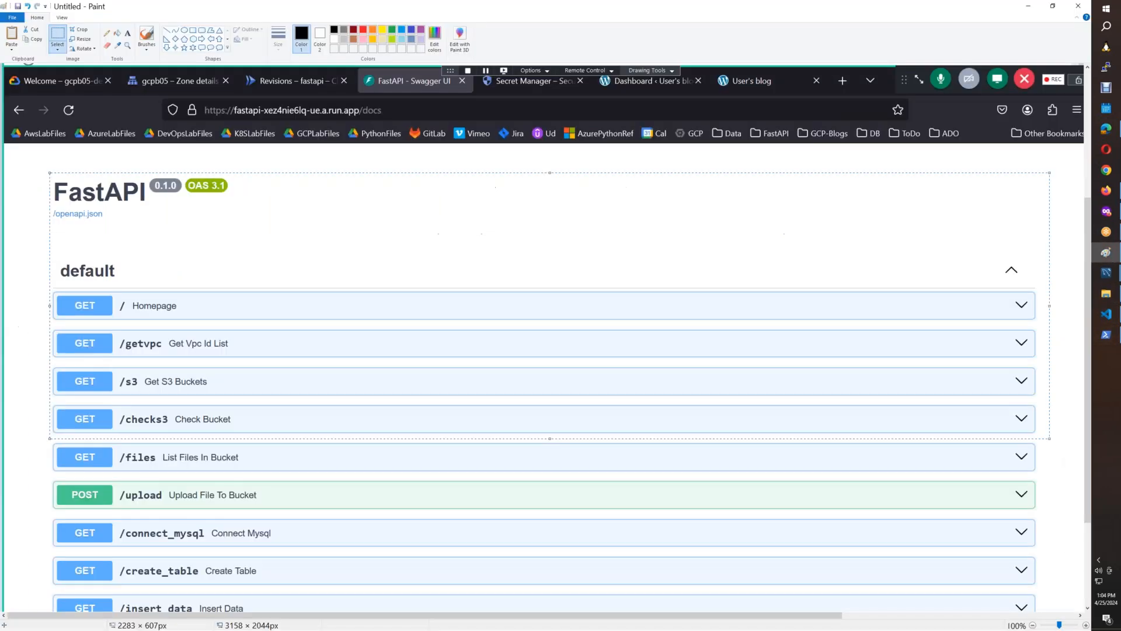
Paste the YAML screenshot into Paint and select the volumes block with the aws-access-key and aws-secret-key entries for copying.
key(ctrl+v)
click(60, 33)
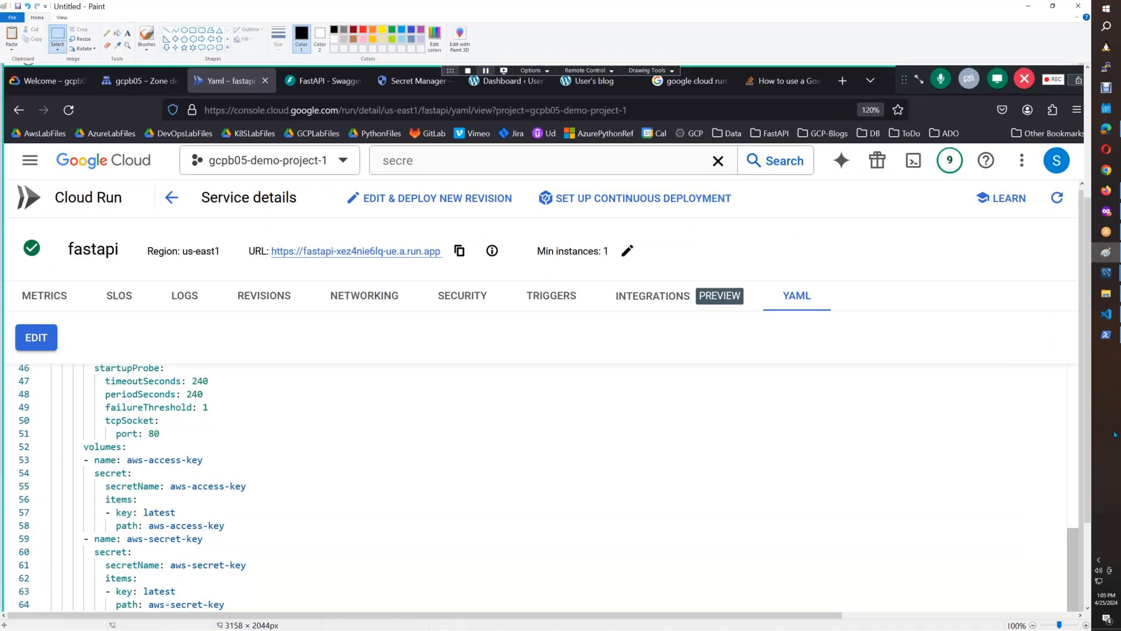
scroll(1089, 387, down, 3)
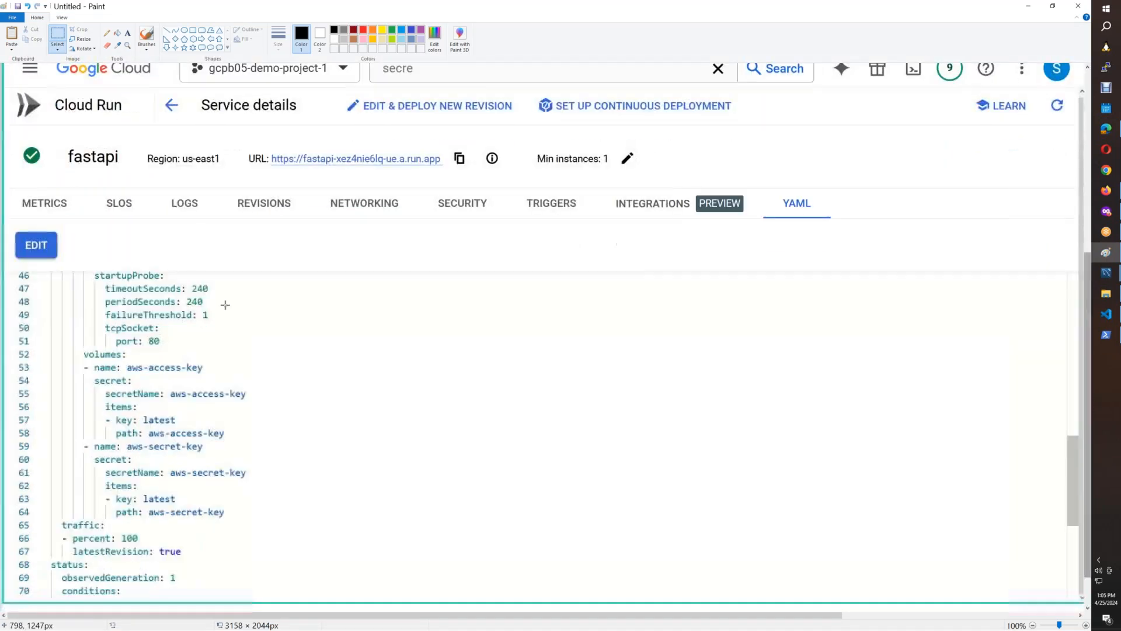
mouse_move(47, 347)
mouse_down()
mouse_move(278, 520)
mouse_move(268, 520)
mouse_up()
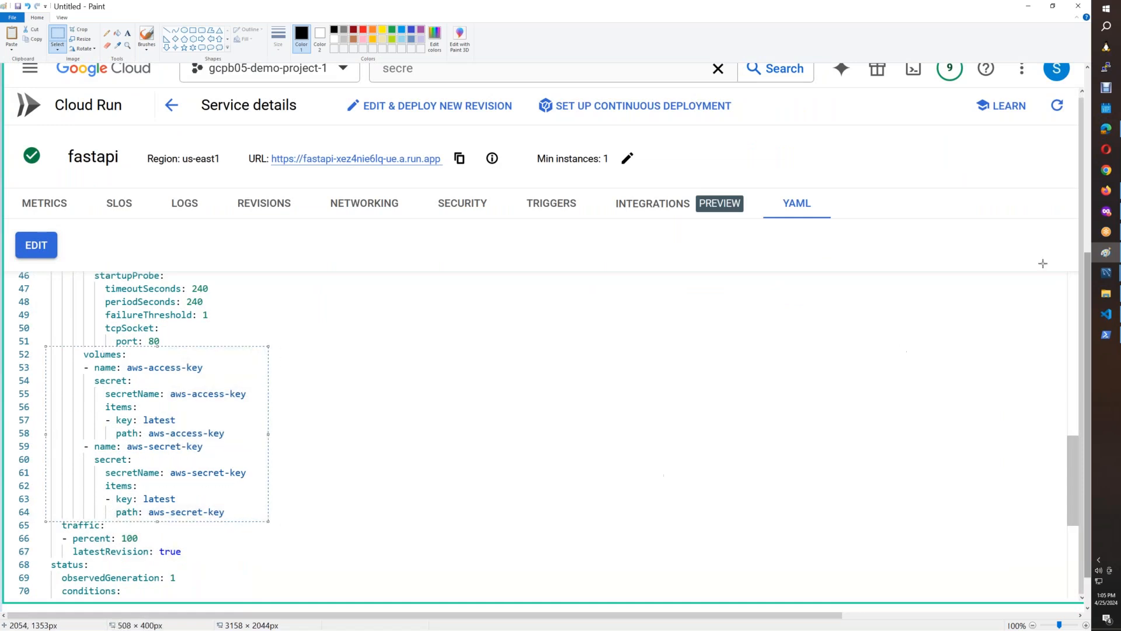
In the CloudRun_FastAPI_SecretsManager document, write "fastAPI is failing because the Secrets From secrets manager as assigned as volumes rather than" below the FastAPI screenshot.
click(1106, 188)
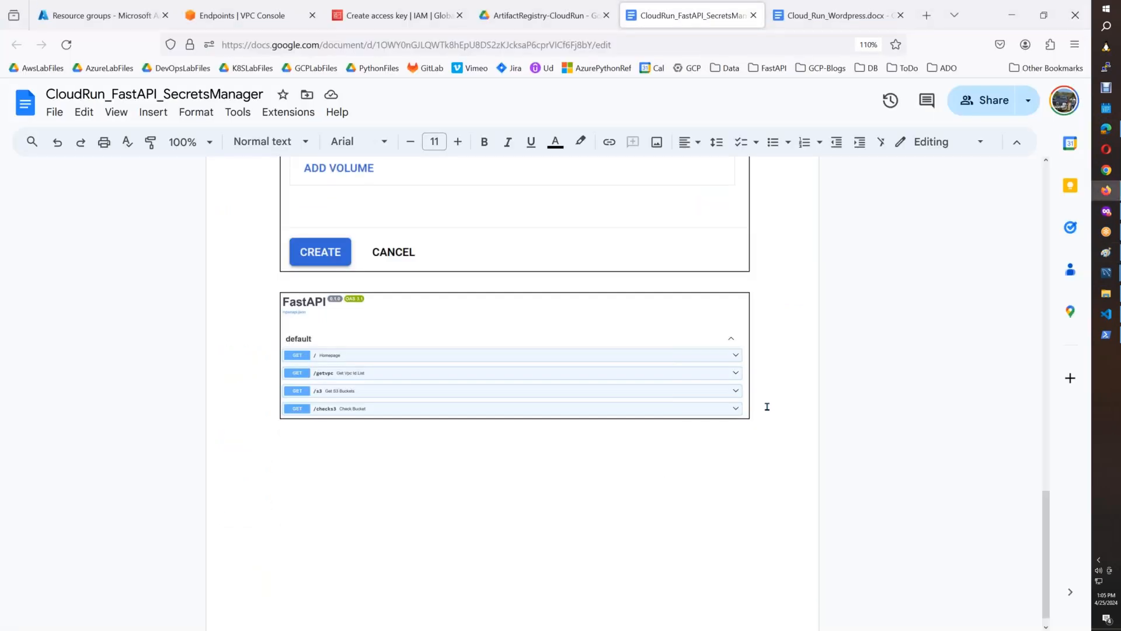
key(Return)
text(fastAPI is)
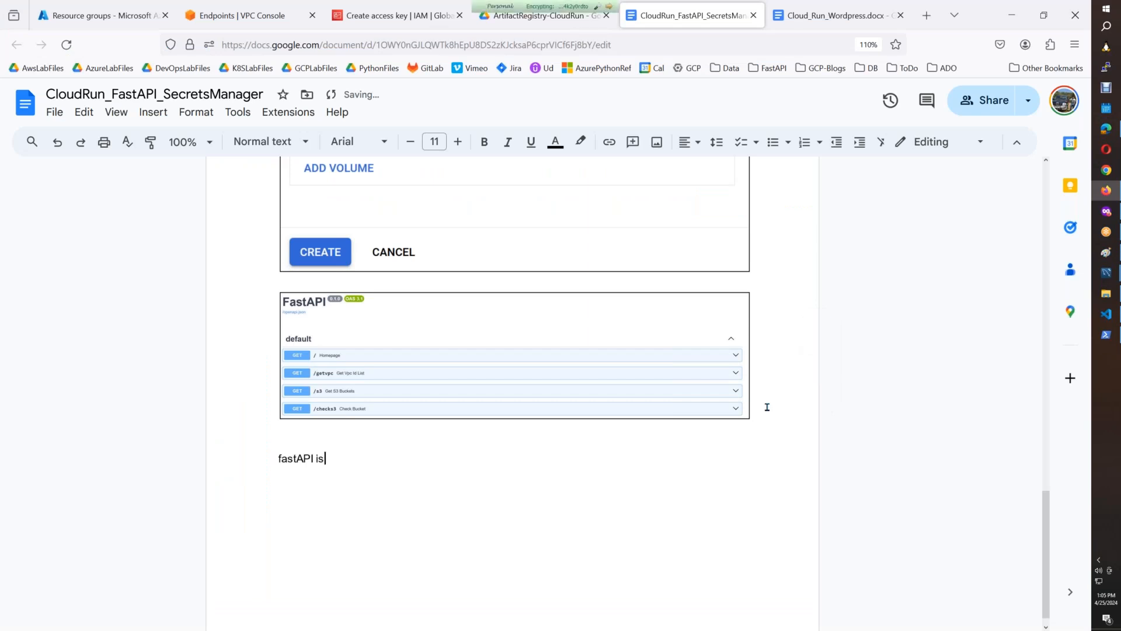
text( failing because the )
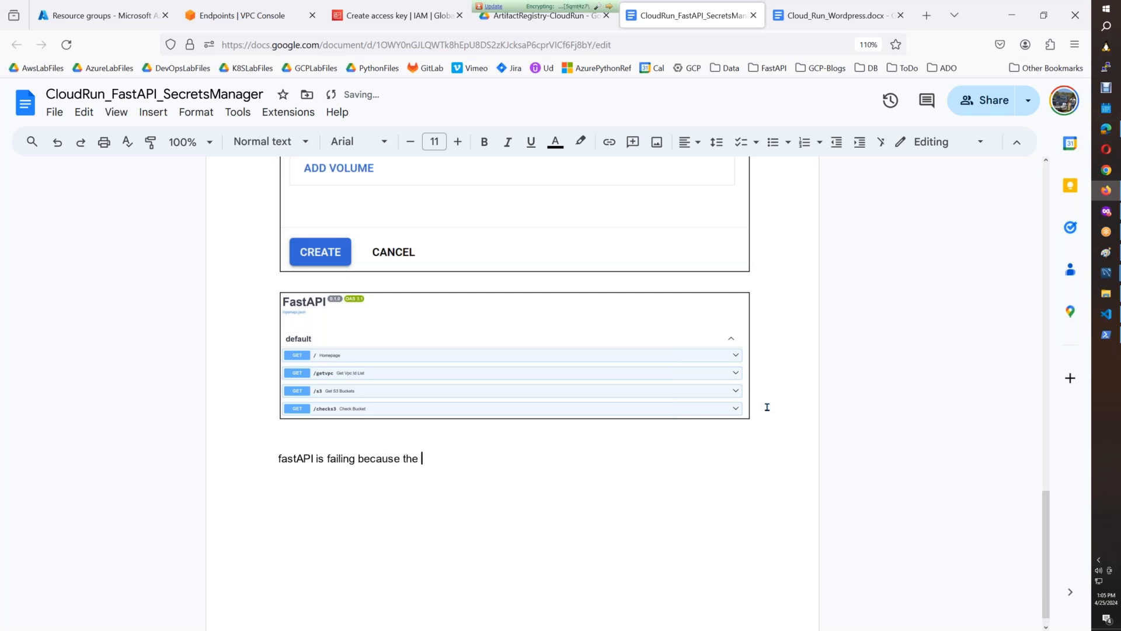
text(Secrets FromS ecret)
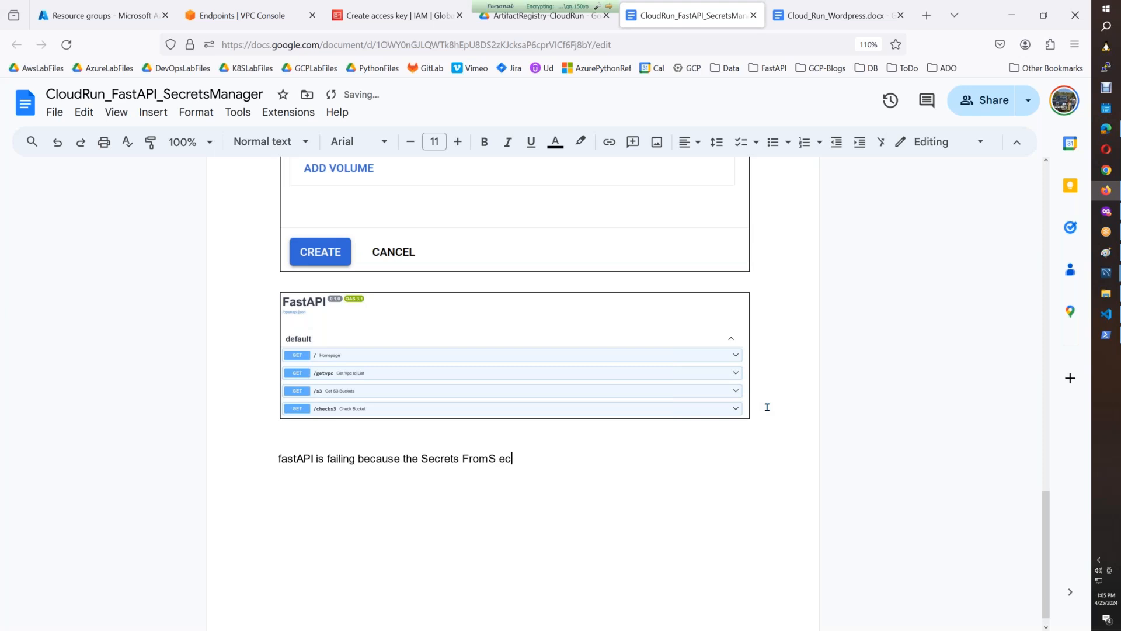
key(BackSpace)
key(BackSpace)
key(BackSpace)
key(BackSpace)
key(BackSpace)
key(BackSpace)
key(BackSpace)
key(BackSpace)
text(secrets manager as a)
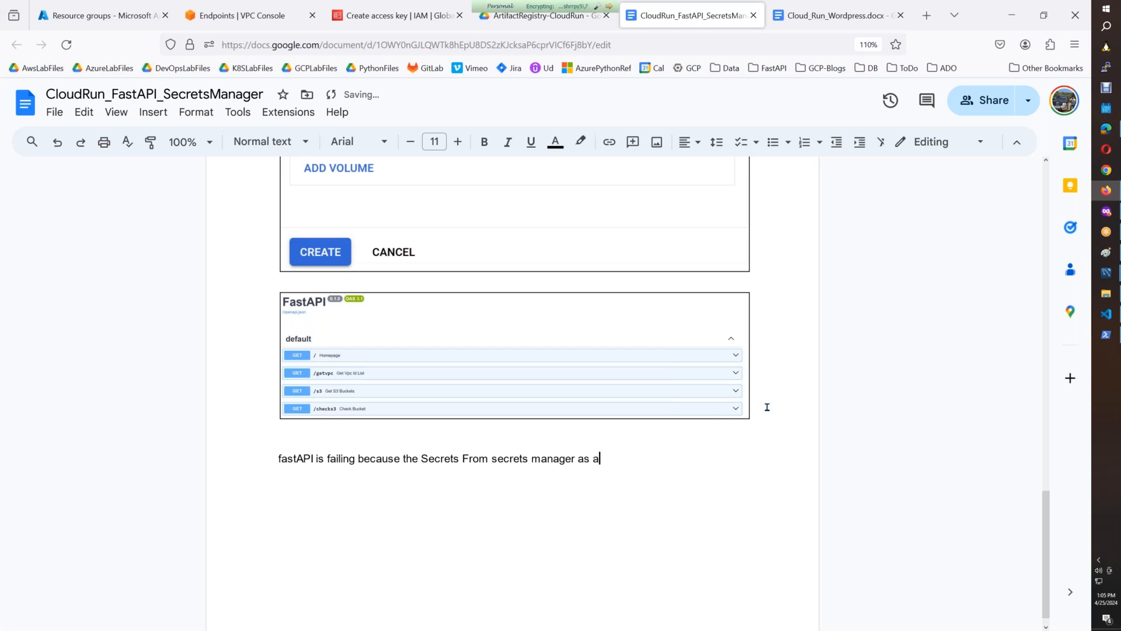
text(ssigned as volumes rather than E)
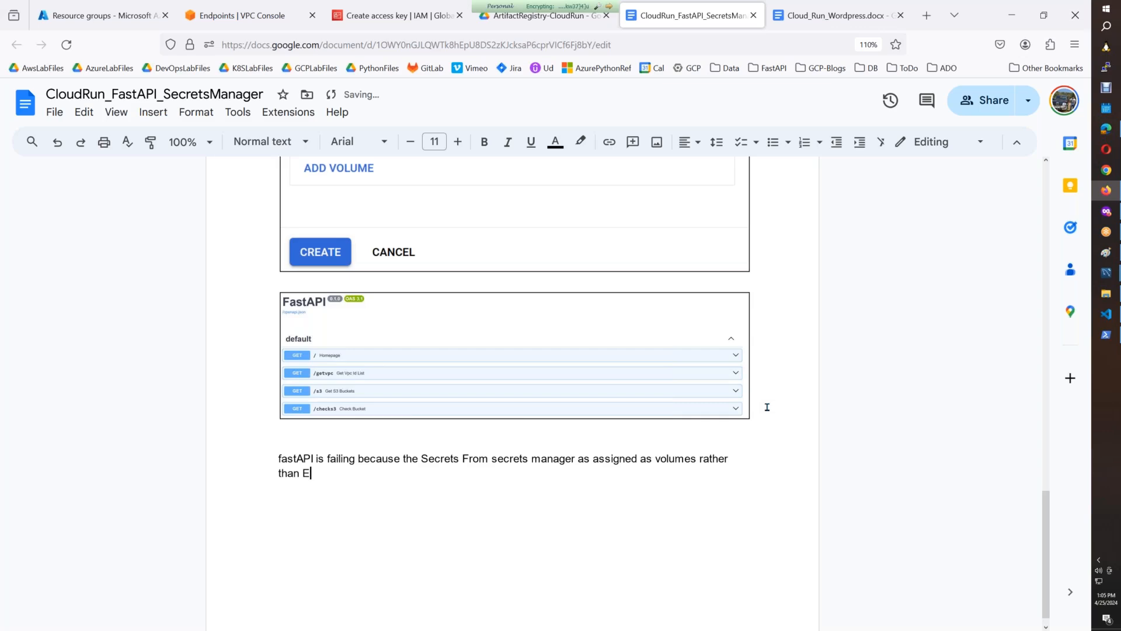
key(ctrl+v)
key(ctrl+n)
key(ctrl+i)
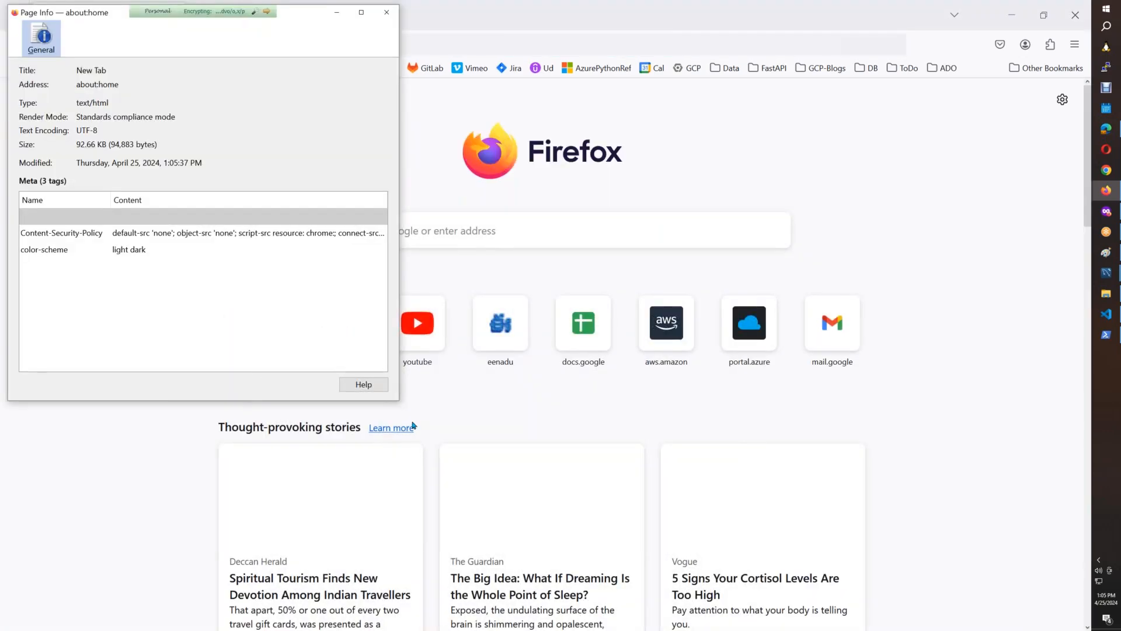
click(387, 11)
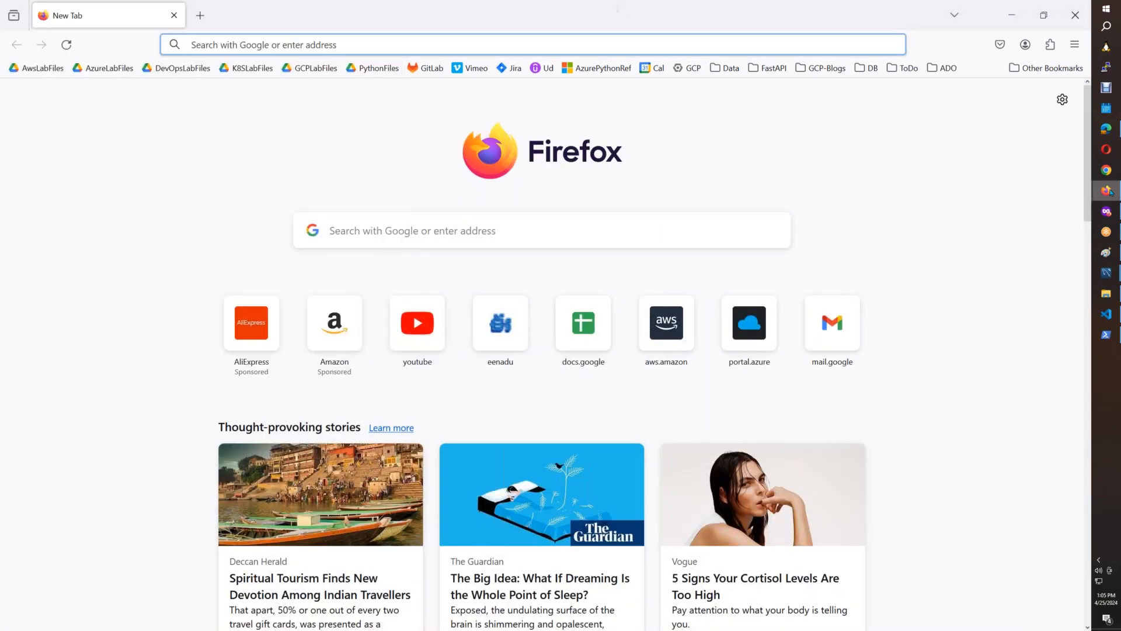
mouse_move(1107, 191)
click(1047, 174)
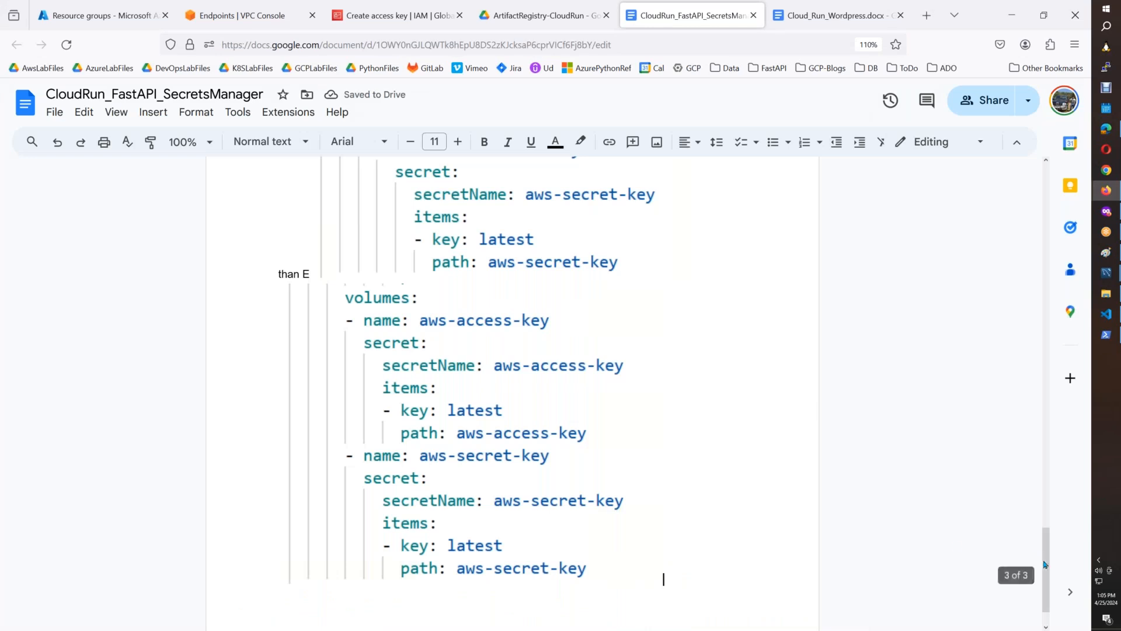
click(556, 492)
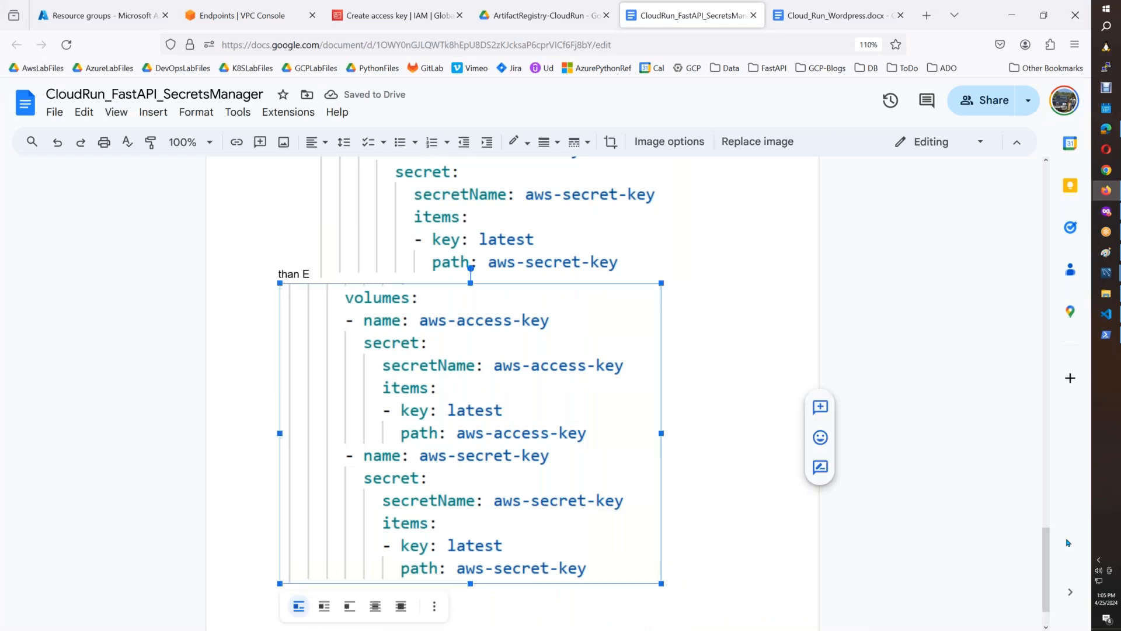
click(1045, 500)
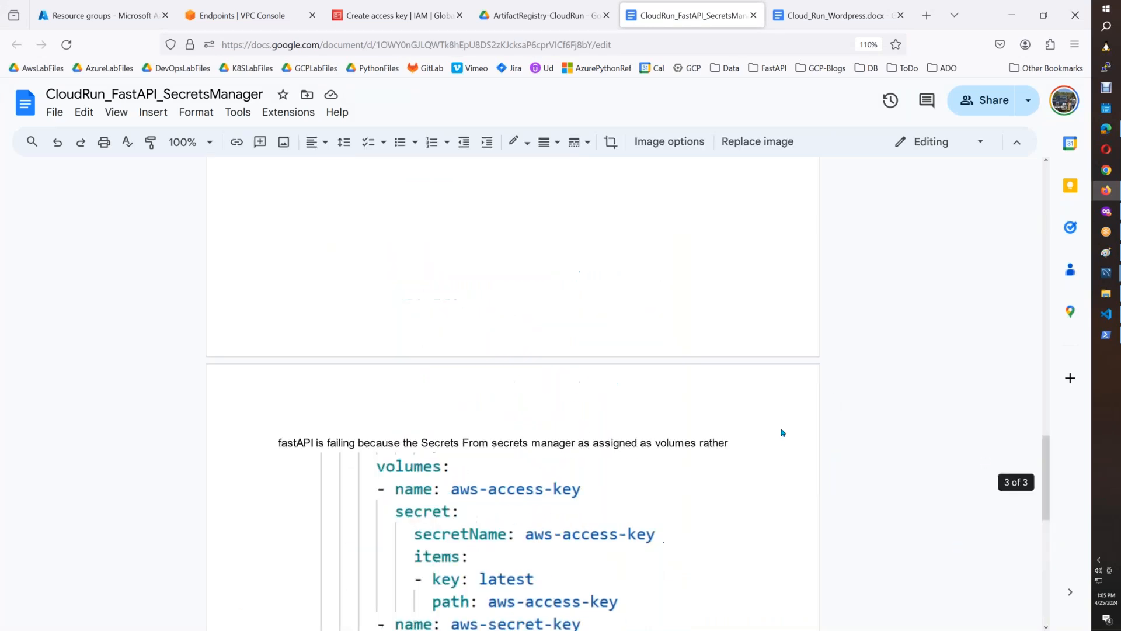
click(755, 439)
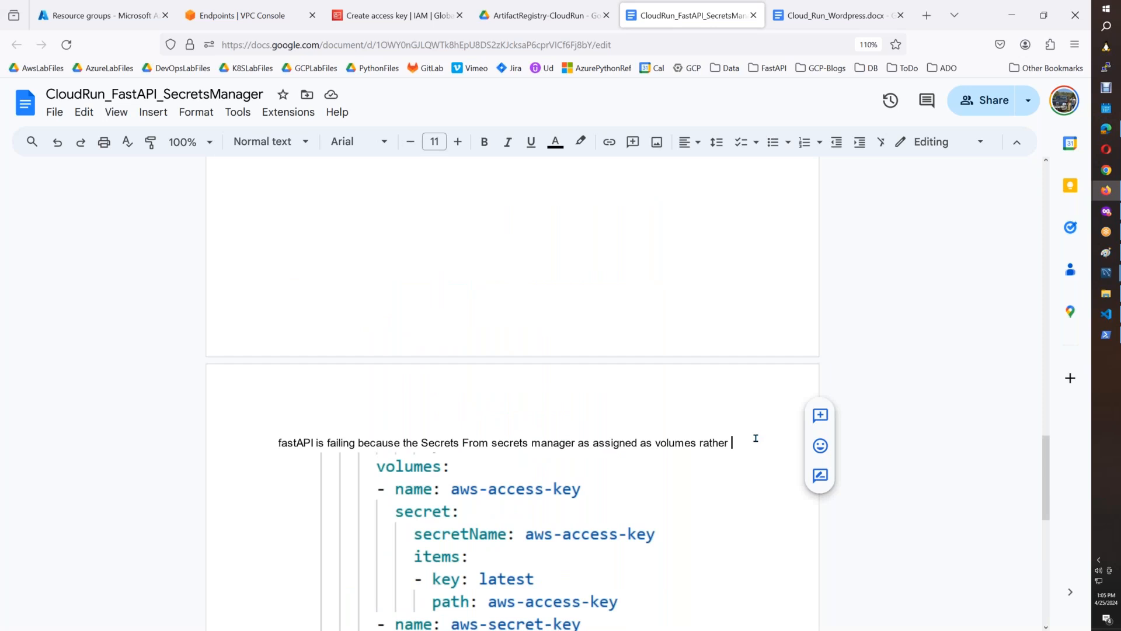
key(ctrl+v)
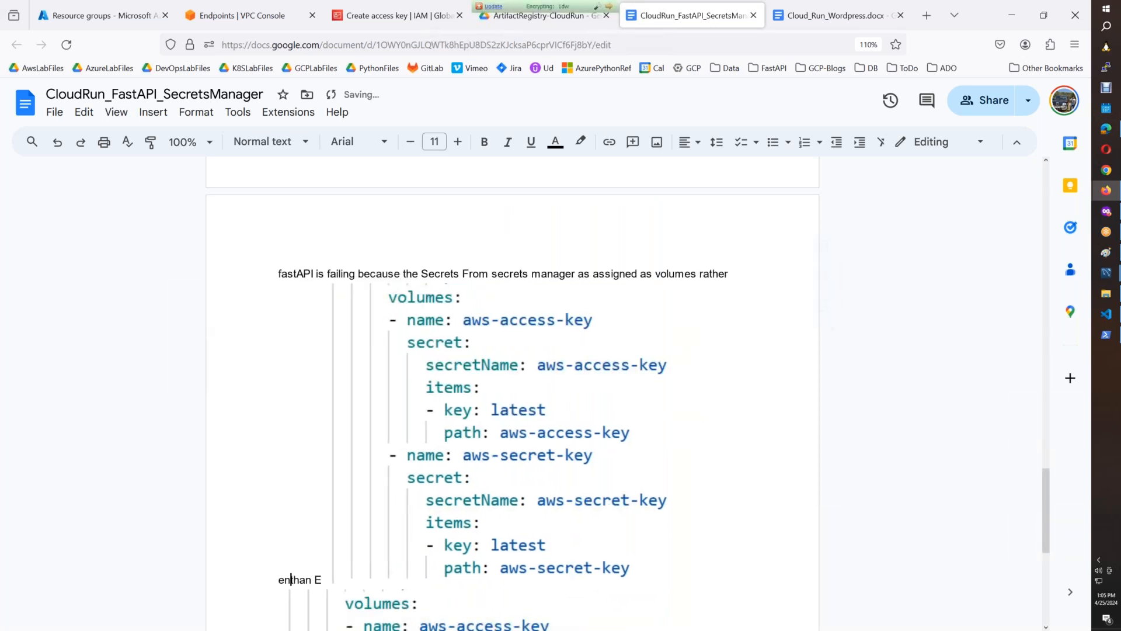
click(648, 473)
key(Delete)
click(558, 501)
key(Delete)
Fix the garbled end of the sentence so it finishes with "then env variables." and start a new line.
key(BackSpace)
key(BackSpace)
key(BackSpace)
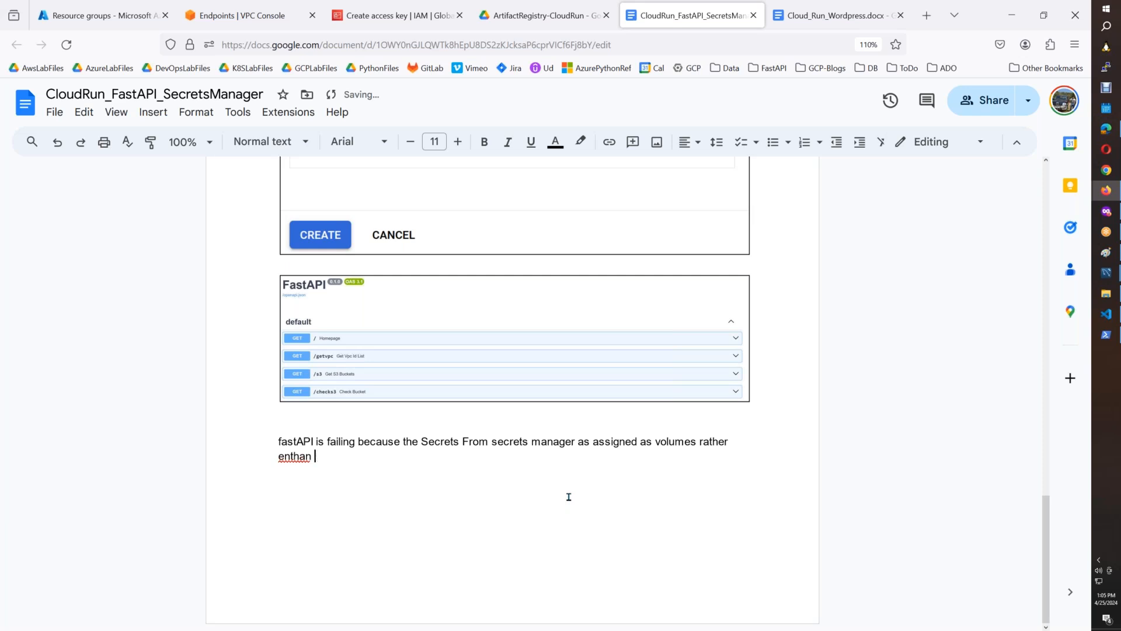
key(BackSpace)
key(BackSpace)
text(then env variables.)
key(Return)
Place the copied volumes YAML image below the sentence and open its border weight options.
scroll(570, 495, down, 10)
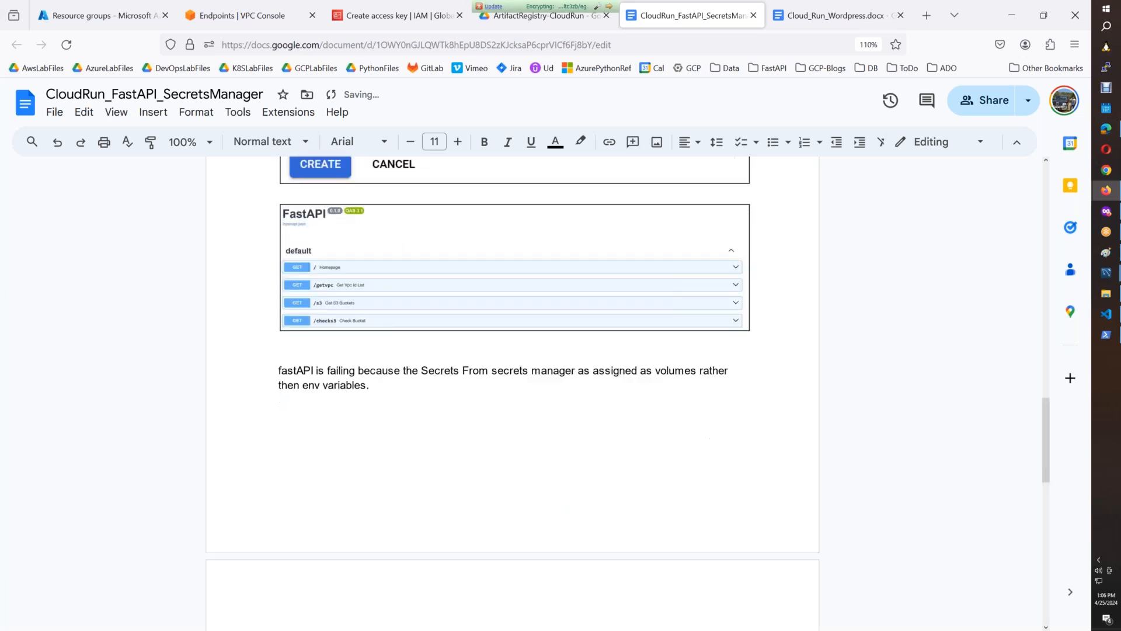
click(662, 581)
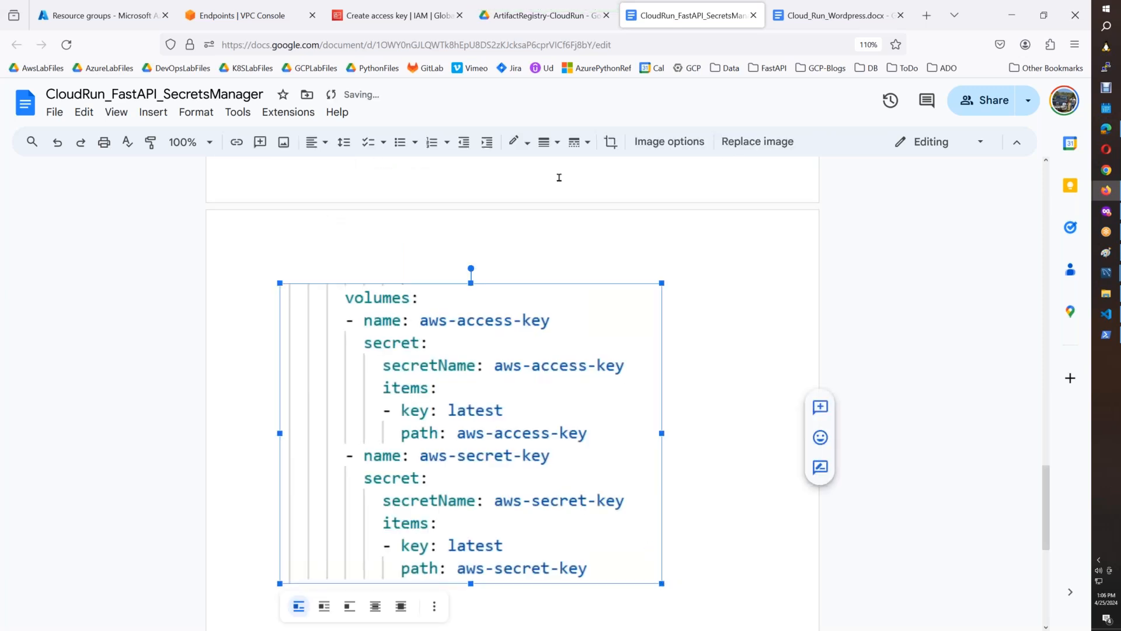
click(549, 142)
Change "as assigned" to the suggested "is assigned" and add two blank lines directly below the FastAPI endpoints screenshot.
drag(1048, 517, 1046, 459)
click(623, 377)
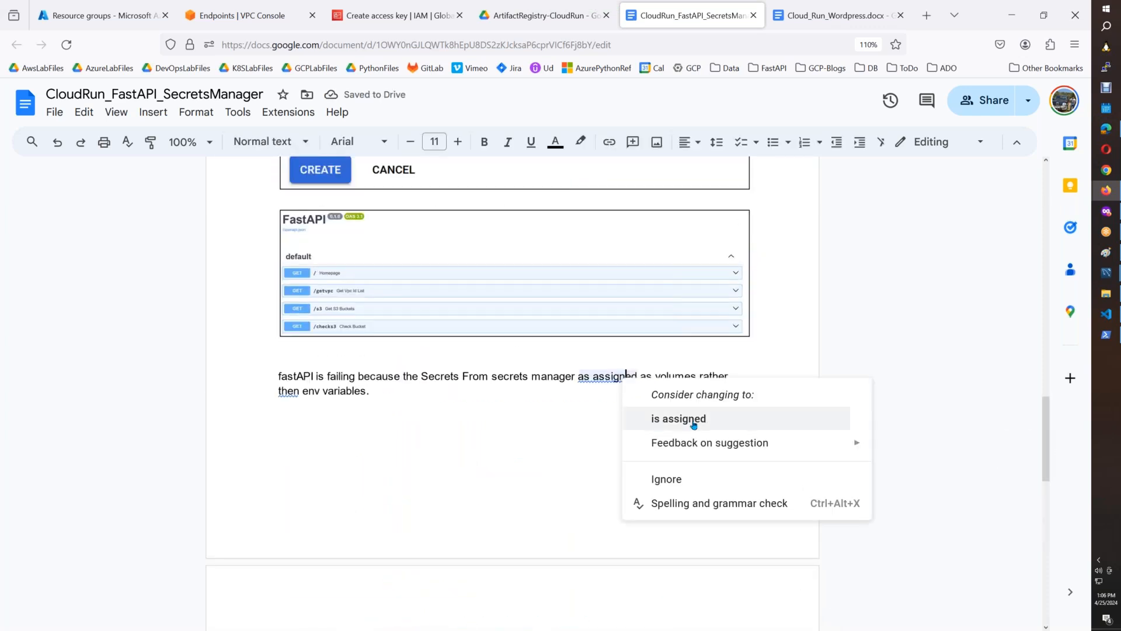
click(688, 423)
click(774, 339)
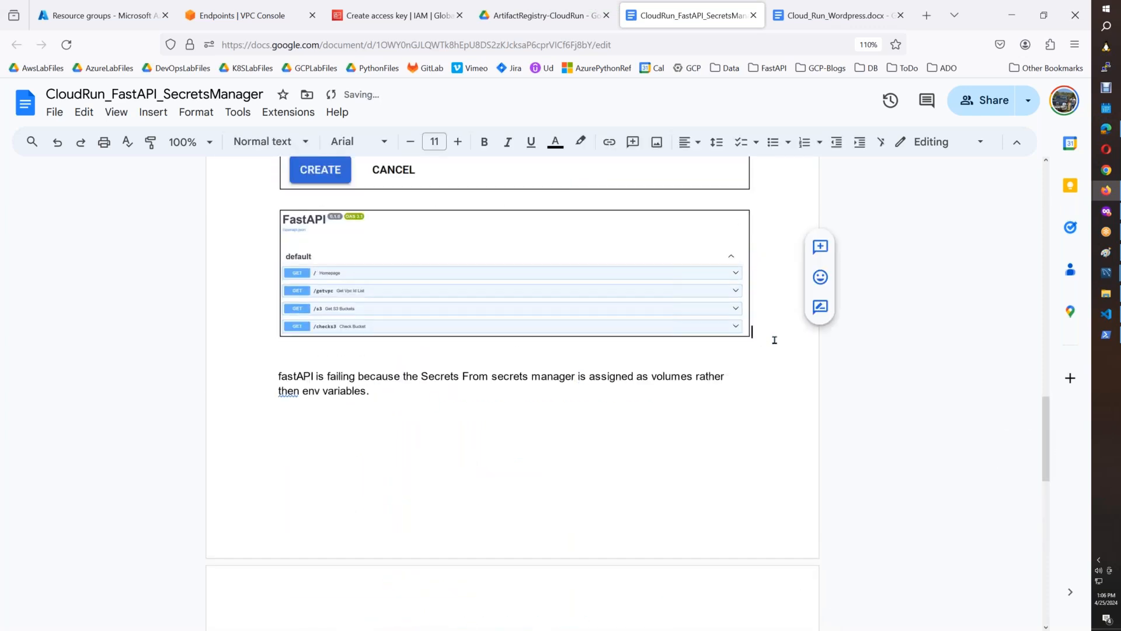
key(Return)
key(Return)
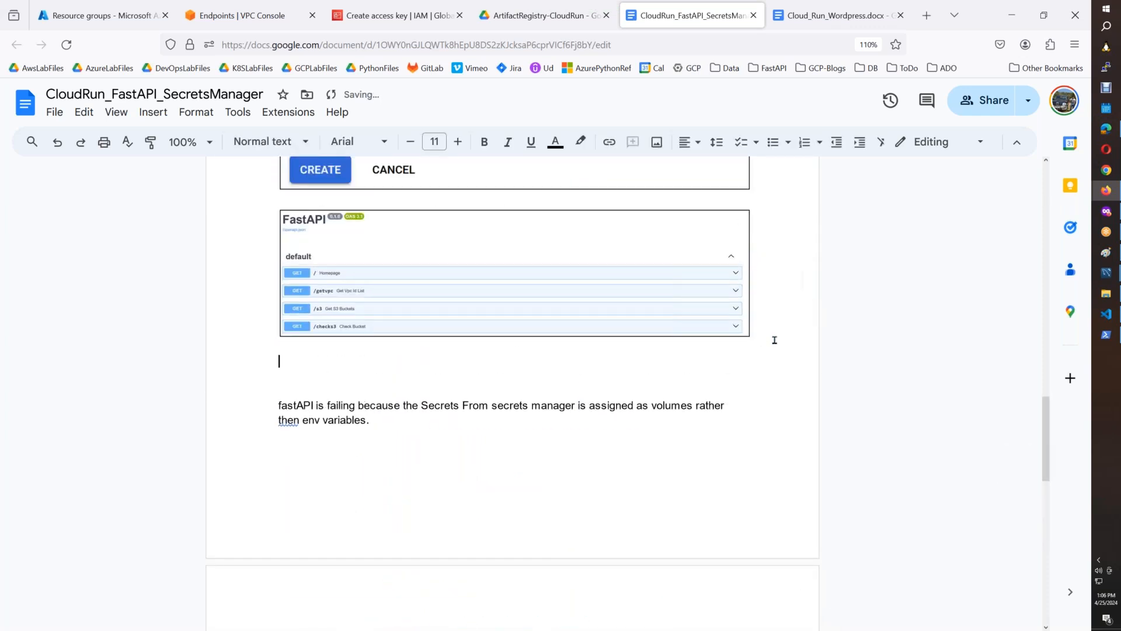
Switch to the private browser window and bring up the /getvpc server response on the FastAPI Swagger page.
click(1106, 211)
click(765, 16)
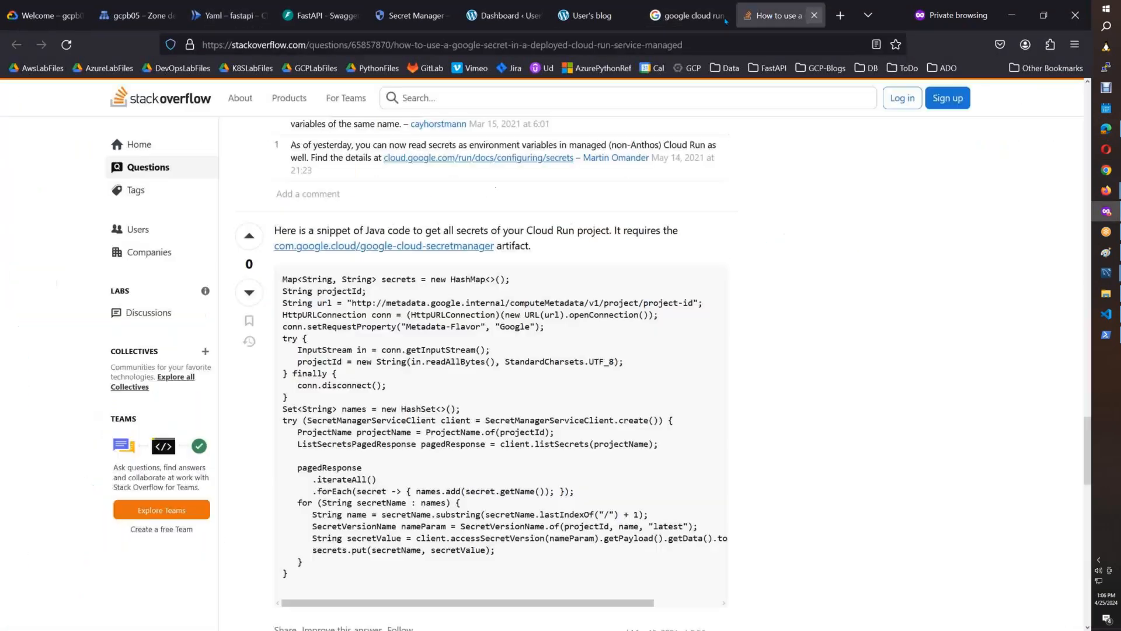
key(ctrl+shift+Tab)
key(ctrl+shift+Tab)
key(ctrl+shift+Tab)
key(ctrl+shift+Tab)
key(ctrl+shift+Tab)
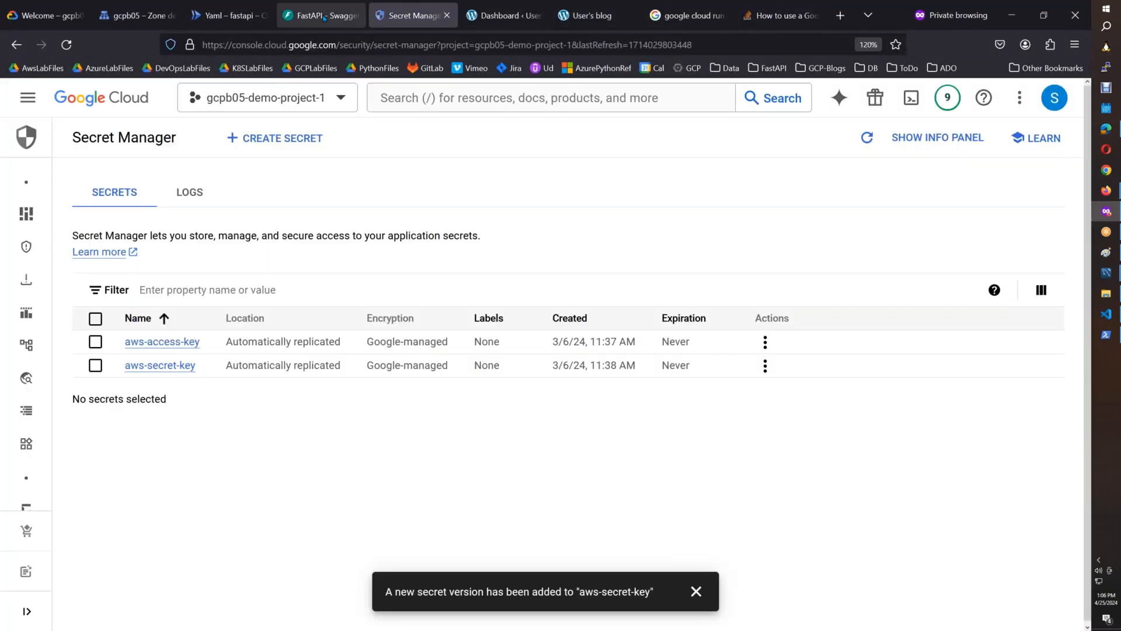
drag(1084, 279, 1084, 349)
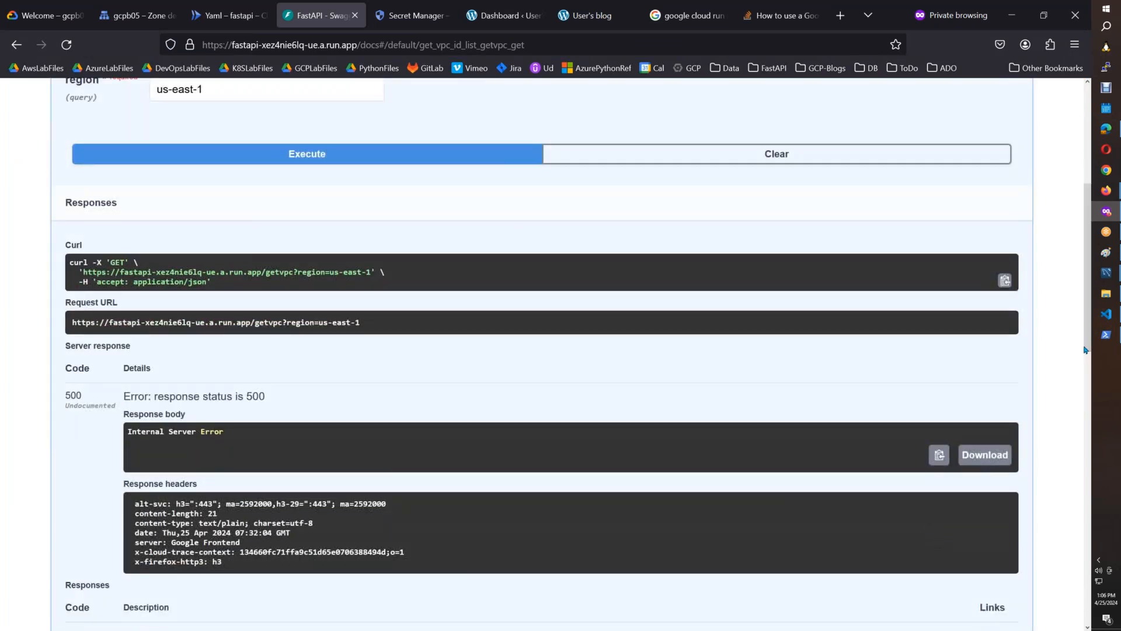
Paste the Swagger screenshot into Paint and select the area from the Curl command through the response headers.
click(1105, 252)
key(ctrl+v)
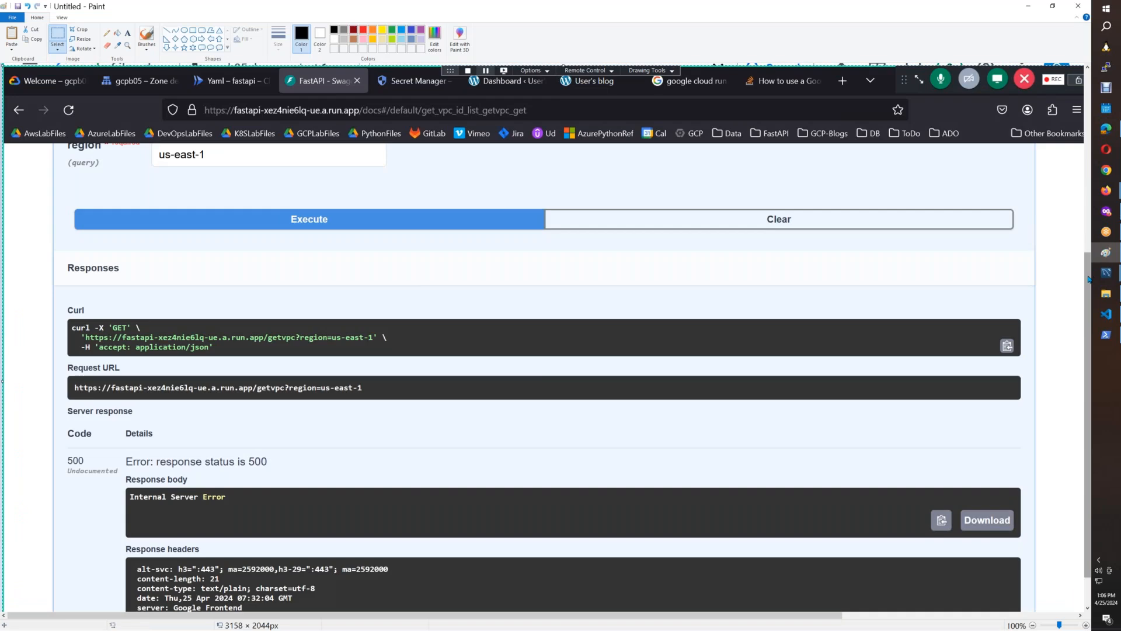
scroll(1089, 279, down, 1)
mouse_move(63, 256)
mouse_down()
mouse_move(205, 512)
mouse_move(392, 512)
mouse_move(1026, 599)
mouse_up()
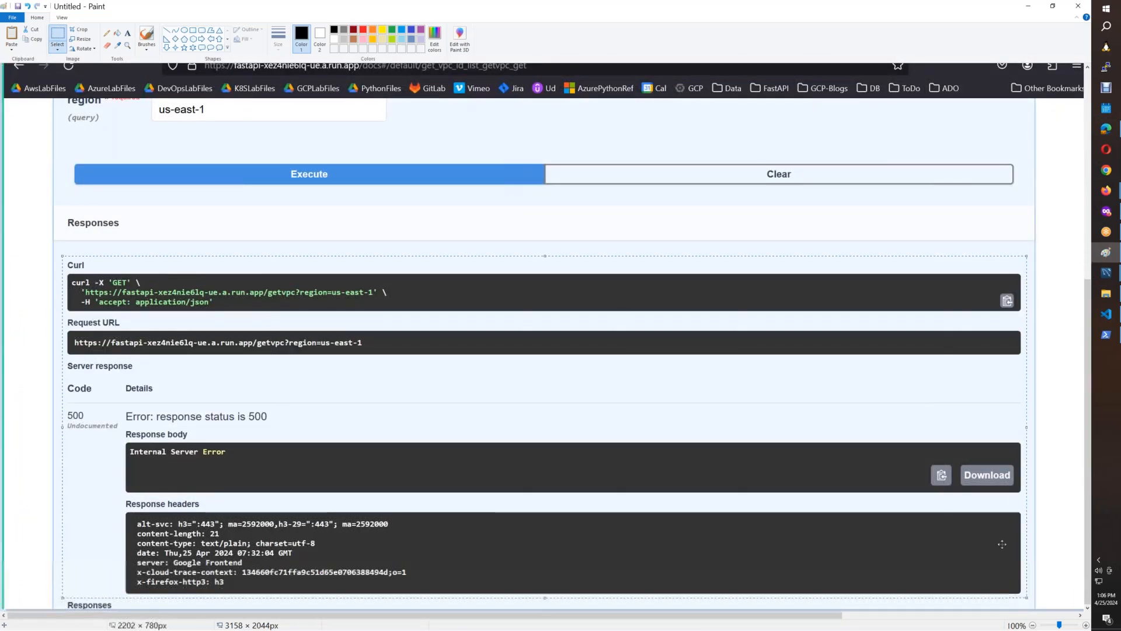
Paste the /getvpc response image into the CloudRun_FastAPI_SecretsManager document below the FastAPI endpoints screenshot and select it.
click(1106, 190)
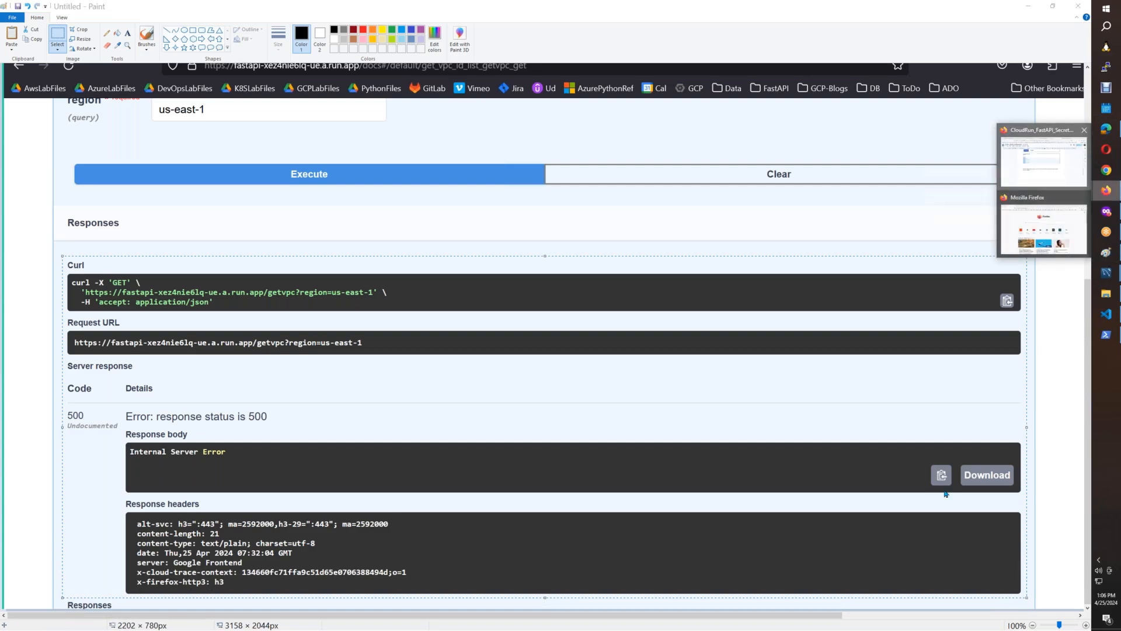
click(1043, 160)
click(345, 347)
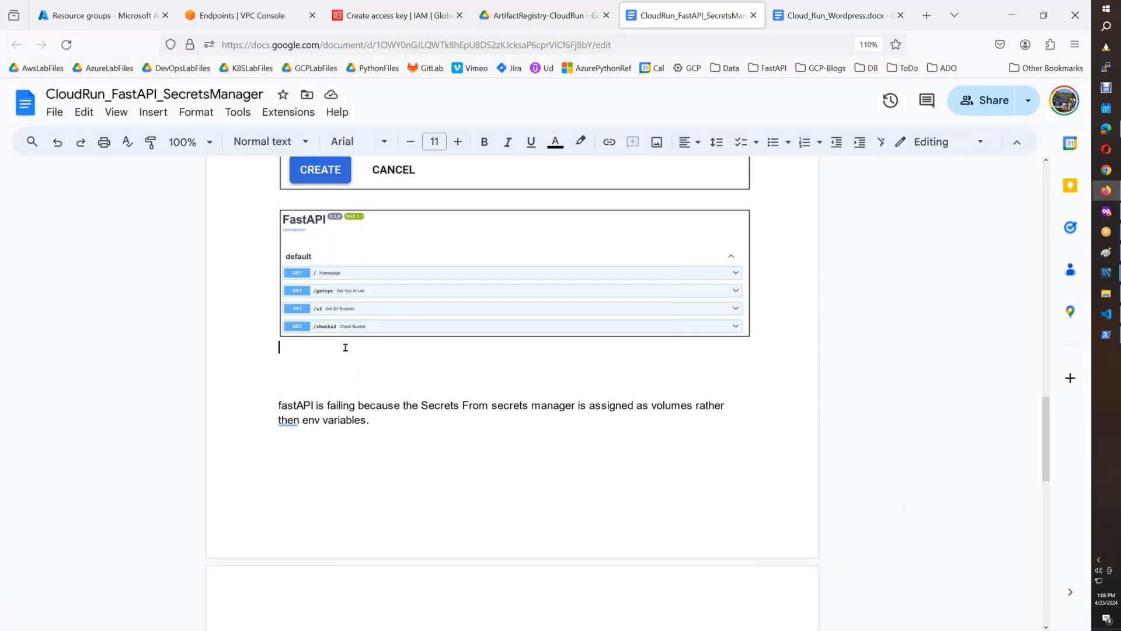
key(ctrl+v)
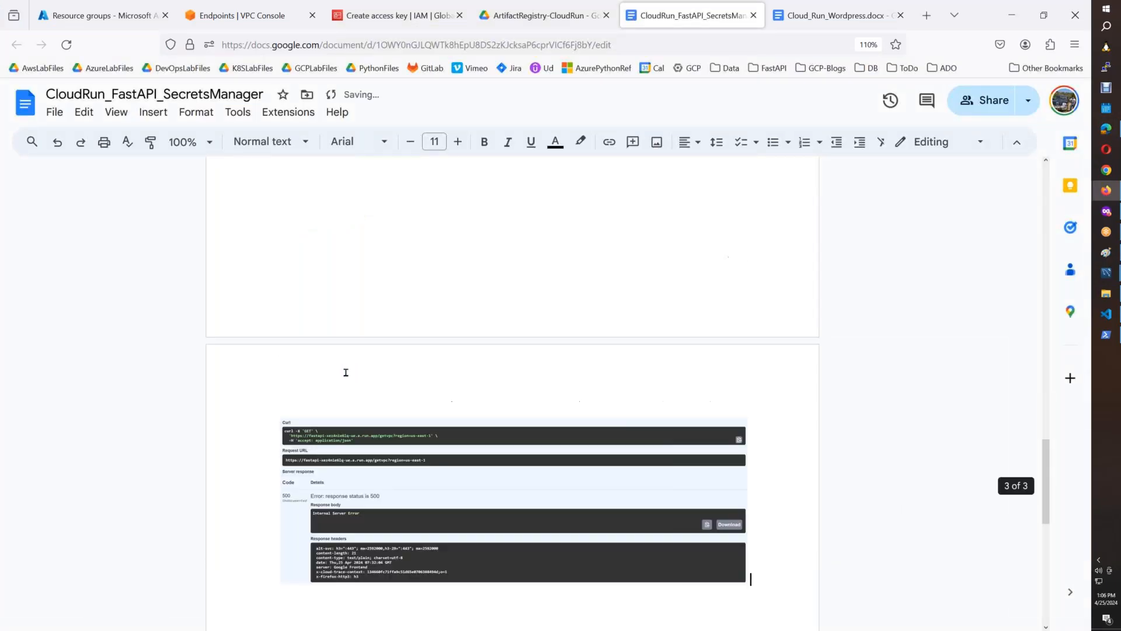
click(470, 498)
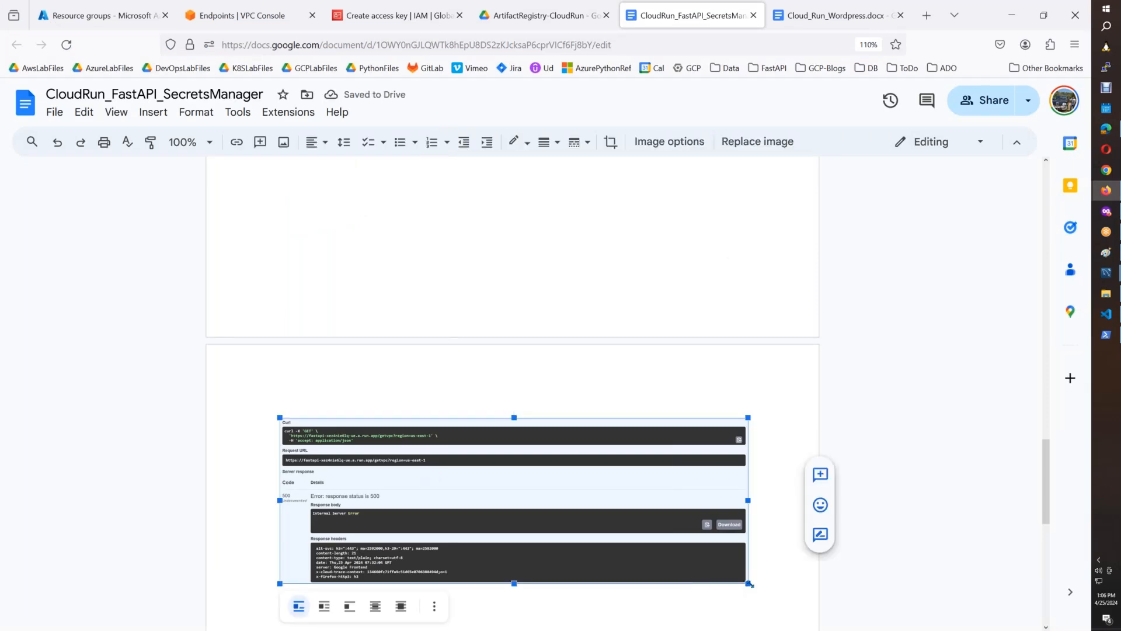
scroll(1058, 333, down, 5)
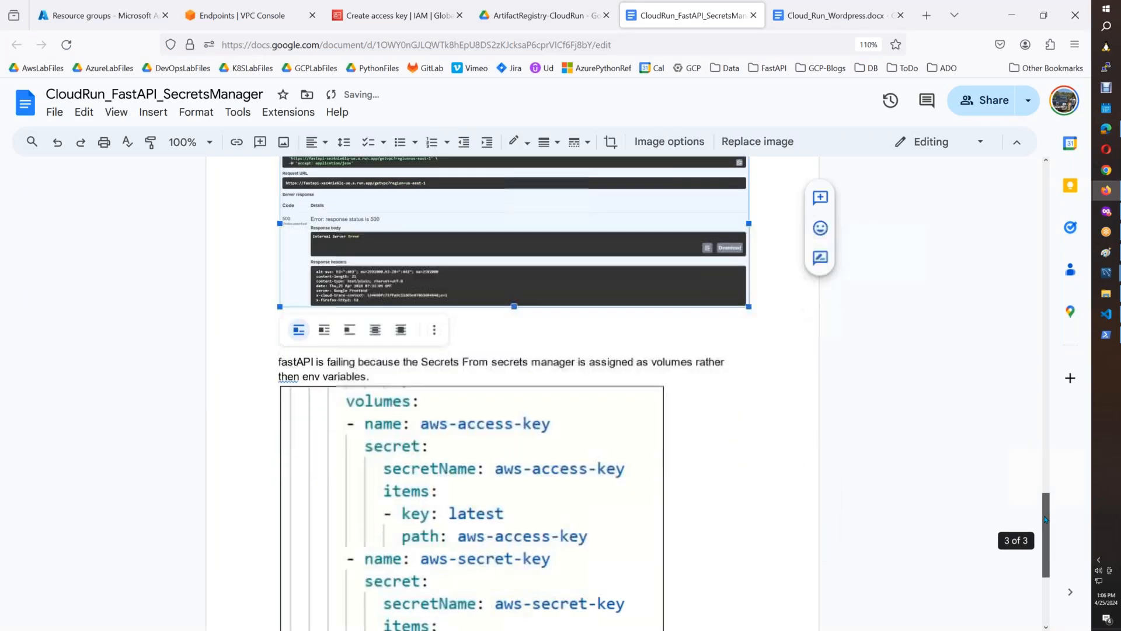
scroll(1058, 332, up, 20)
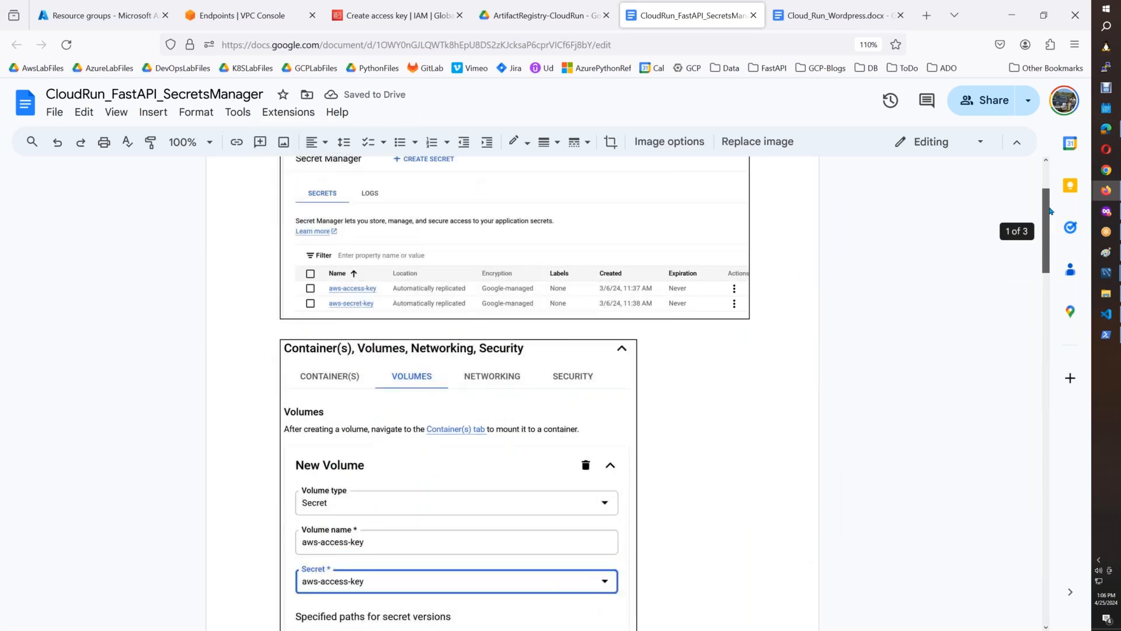
scroll(1048, 220, up, 1)
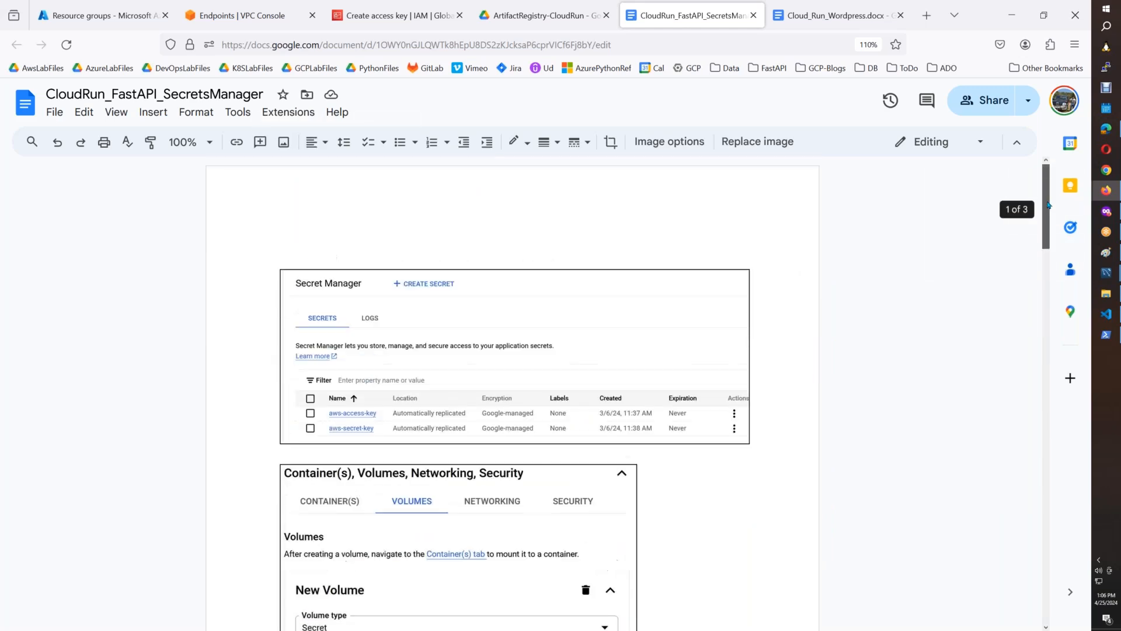
scroll(1042, 213, down, 4)
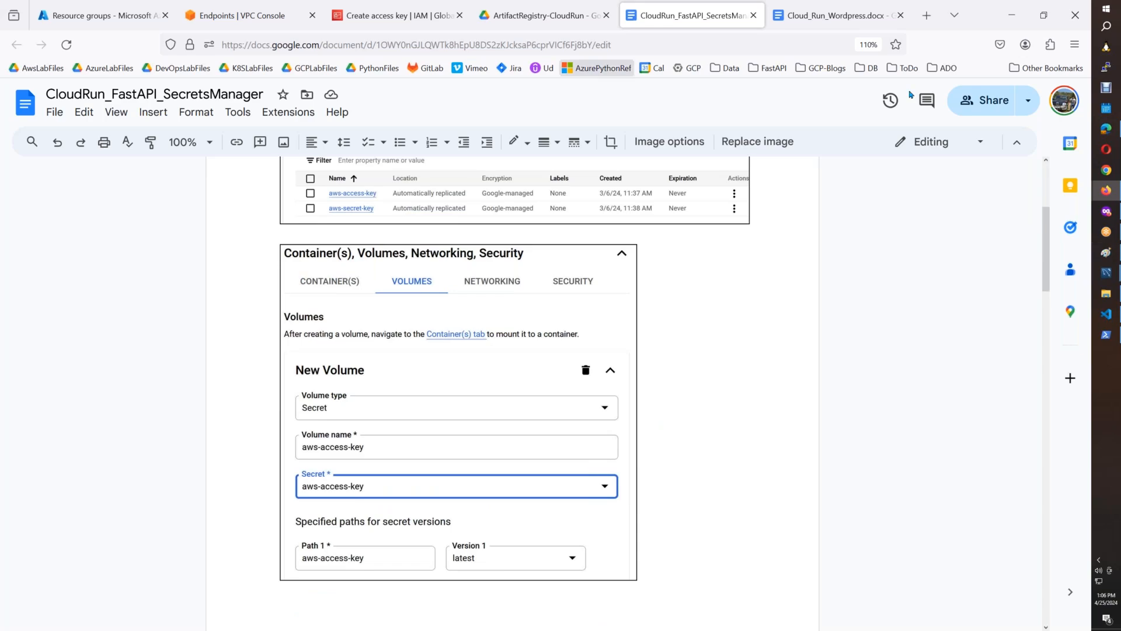
Switch to the private browser window and start a new revision of the fastapi service in Cloud Run.
mouse_move(1110, 219)
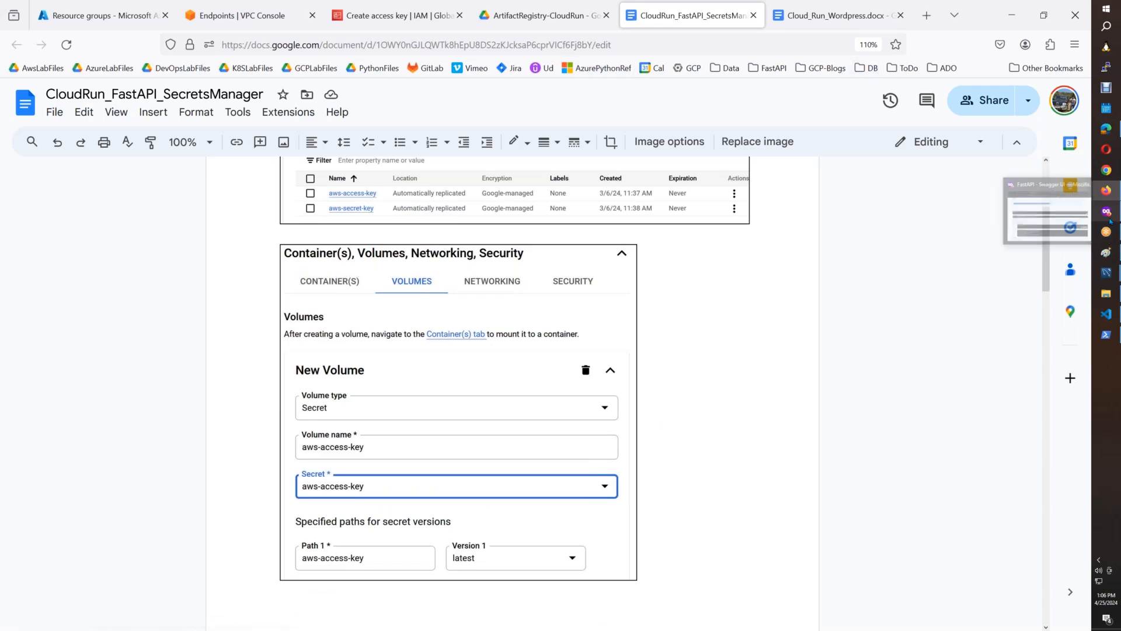
click(1006, 233)
click(228, 15)
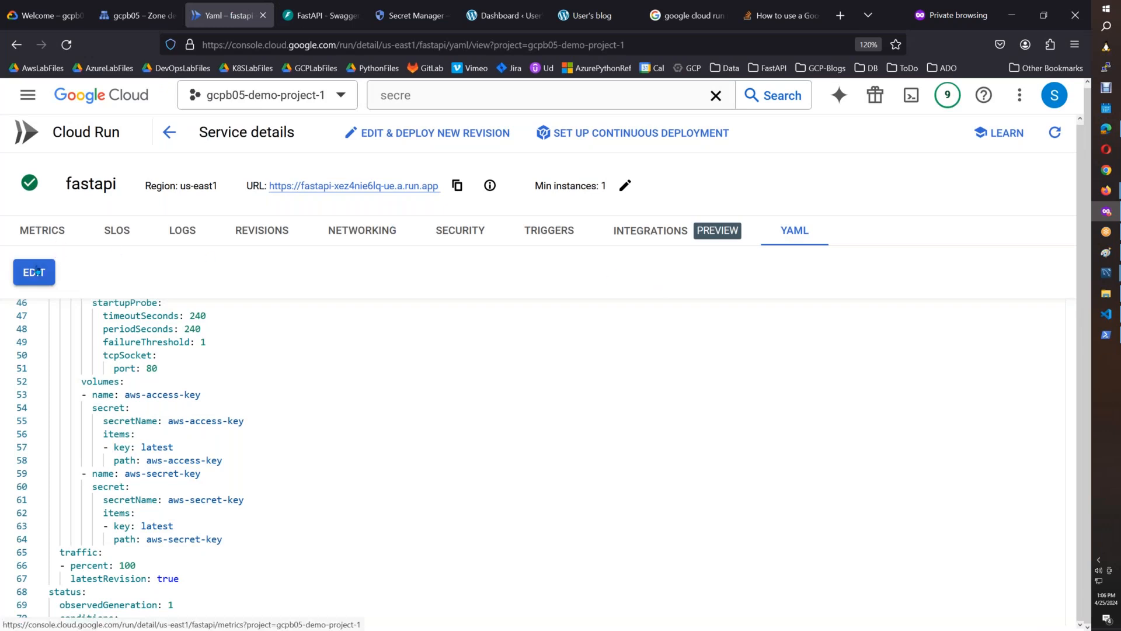
click(167, 139)
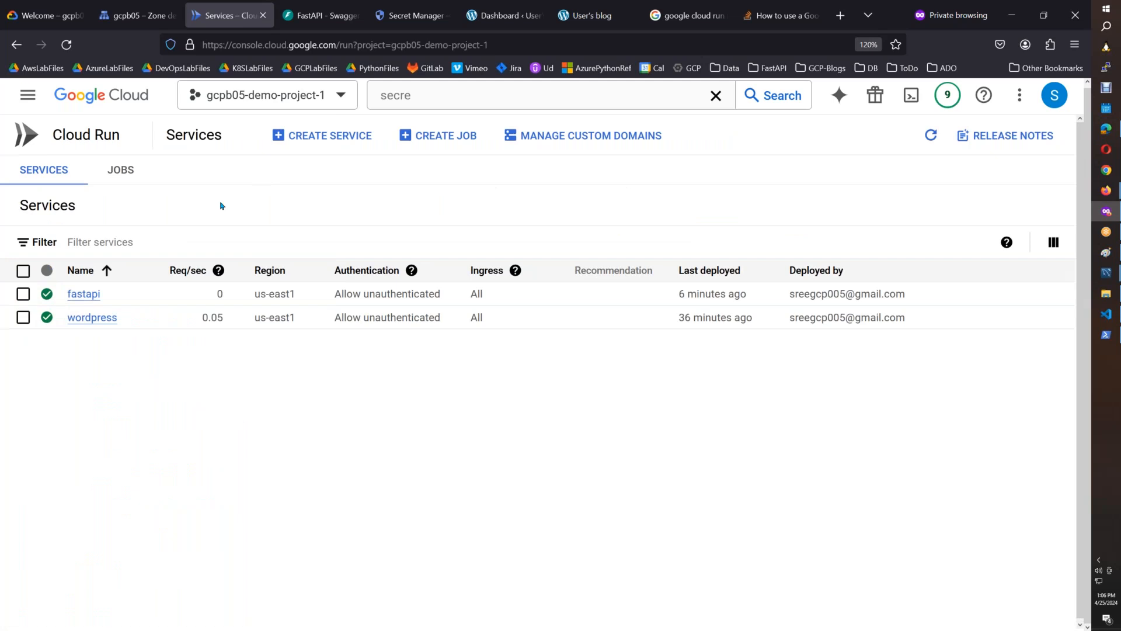
click(82, 294)
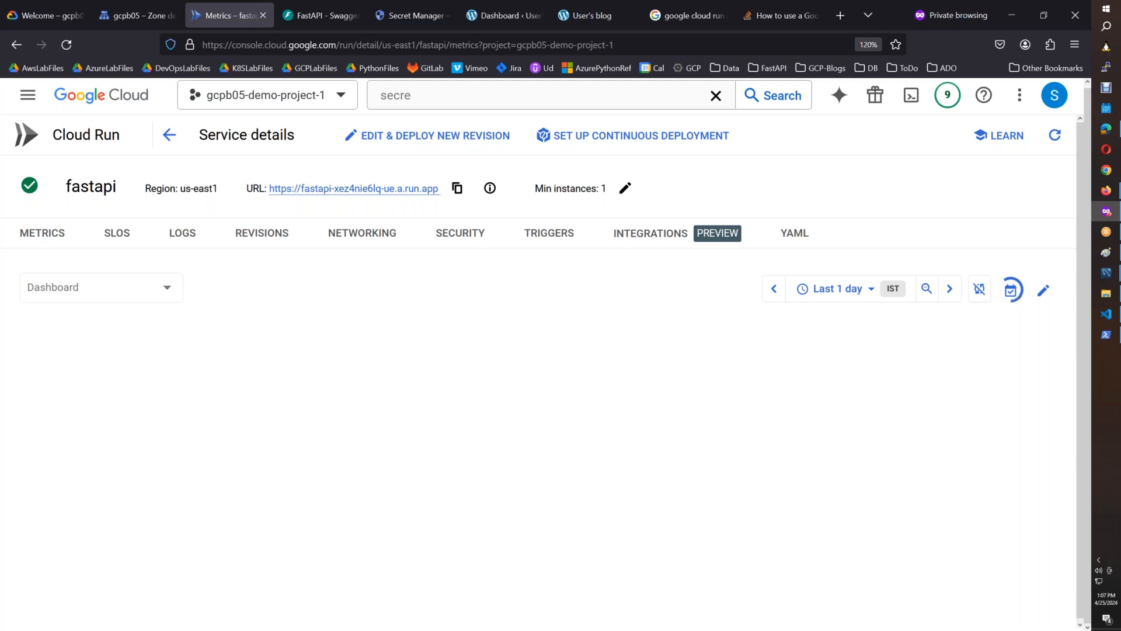
click(469, 140)
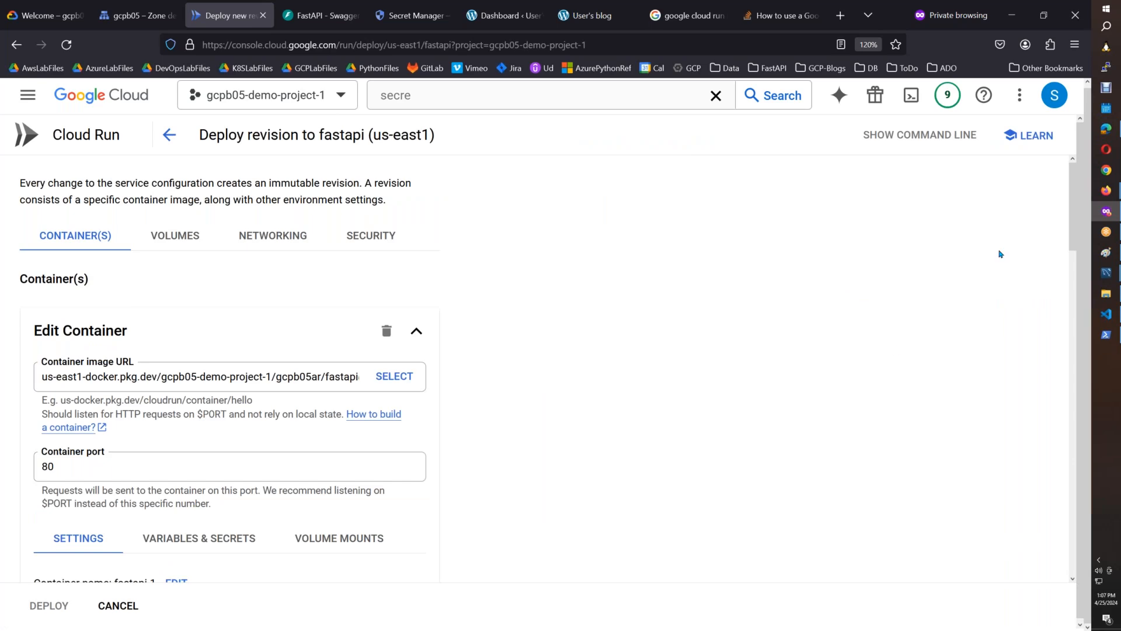
Examine the revision's options for exposing secrets as environment variables, its container volume mounts, and its security settings.
drag(1073, 220, 1033, 254)
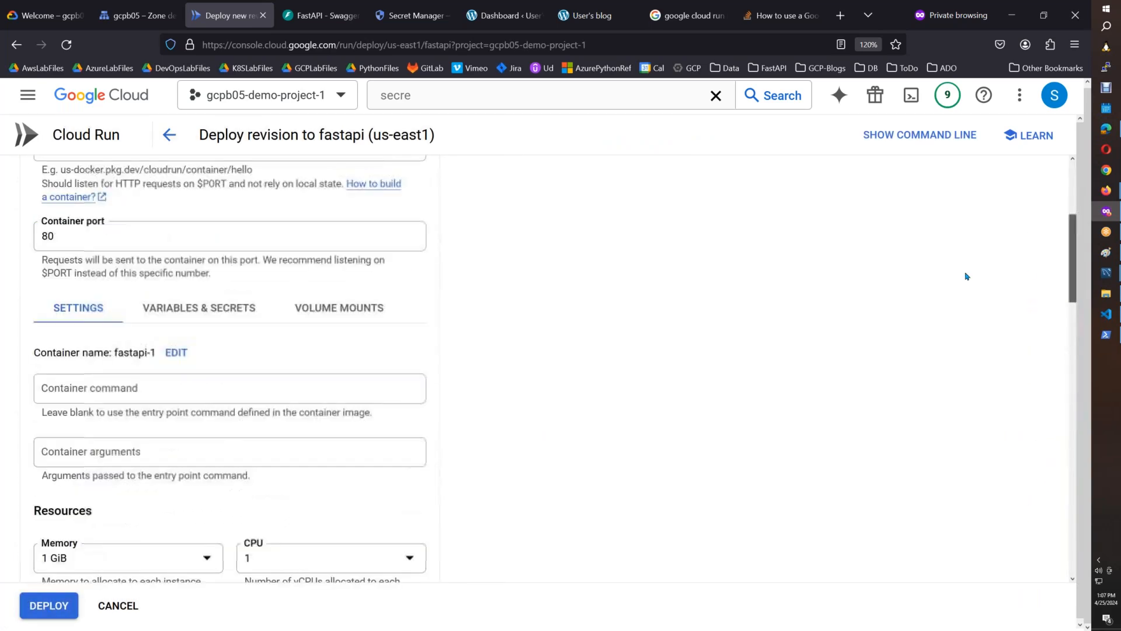
click(231, 313)
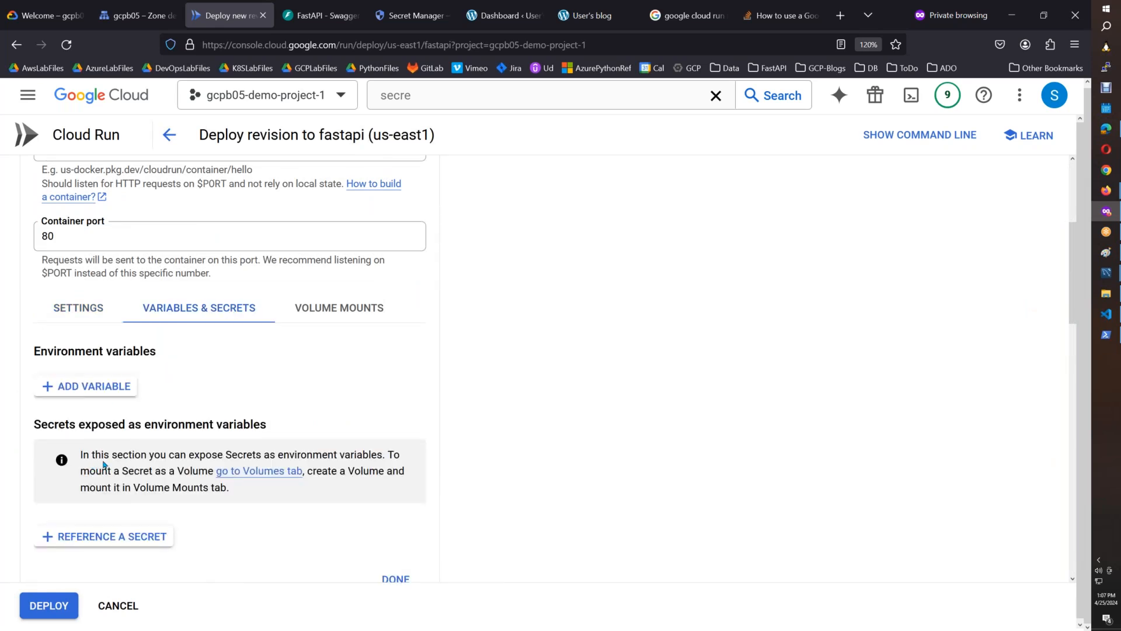
drag(165, 457, 379, 455)
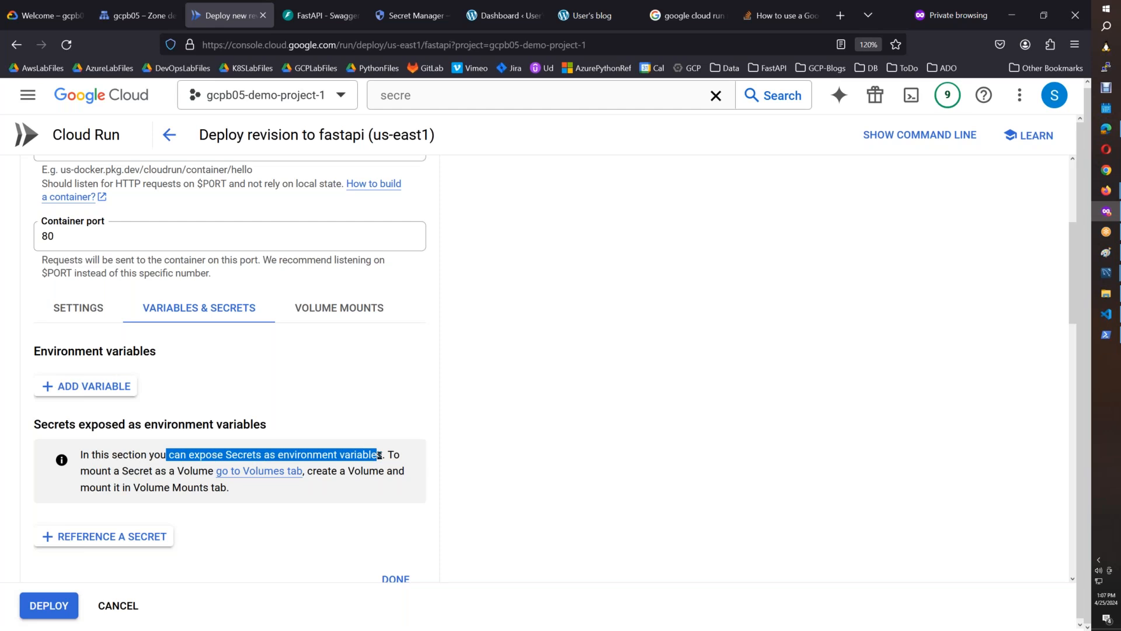
click(332, 314)
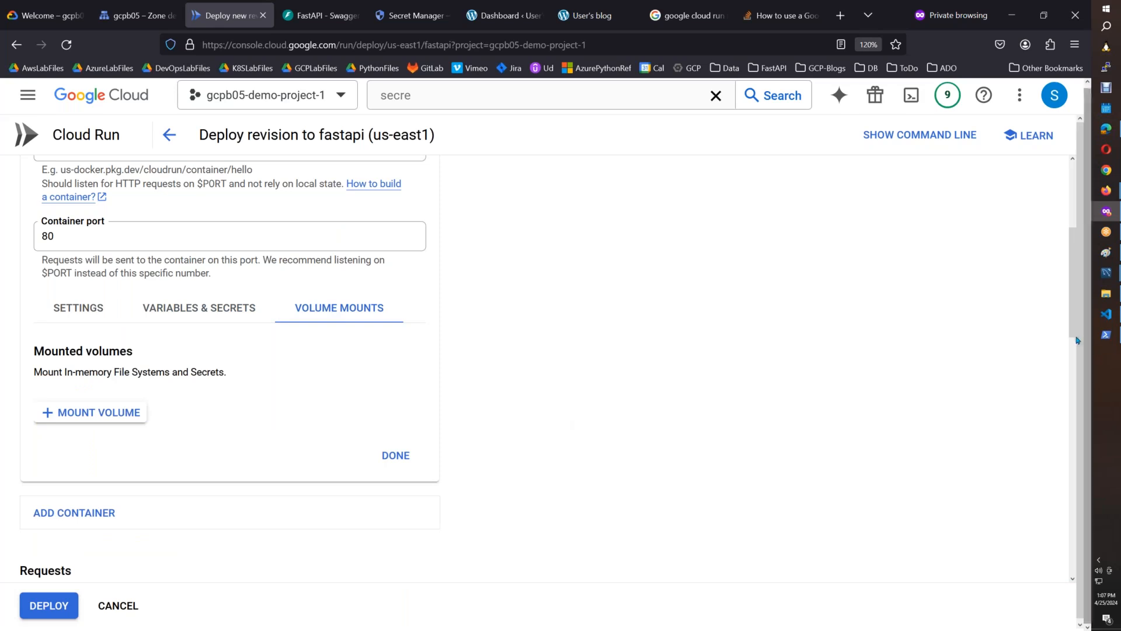
scroll(1063, 230, up, 4)
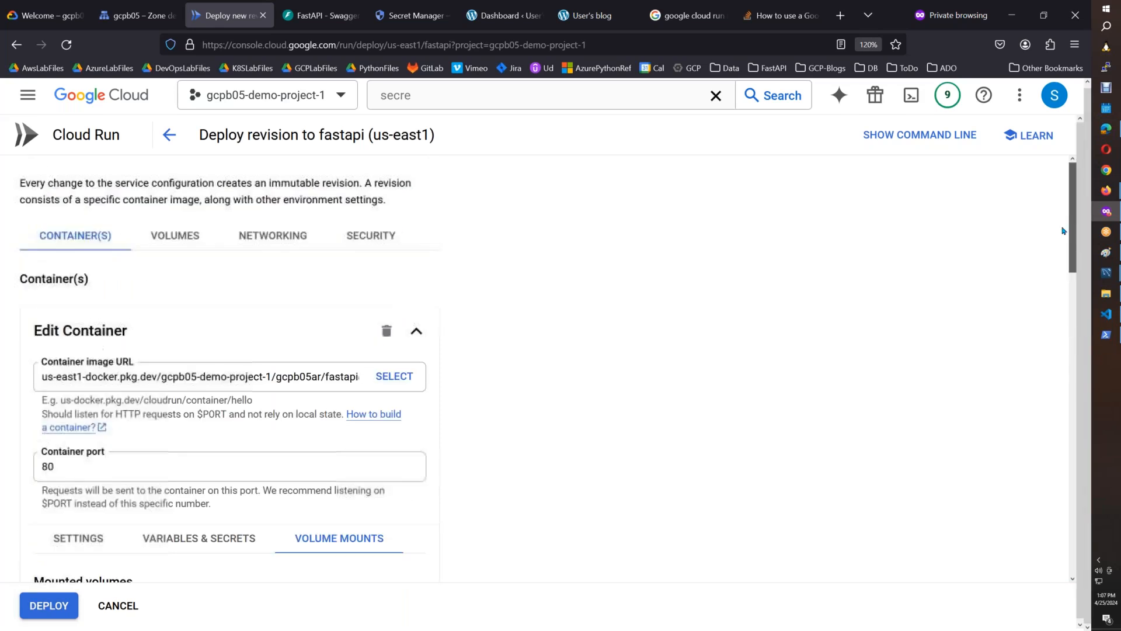
click(363, 236)
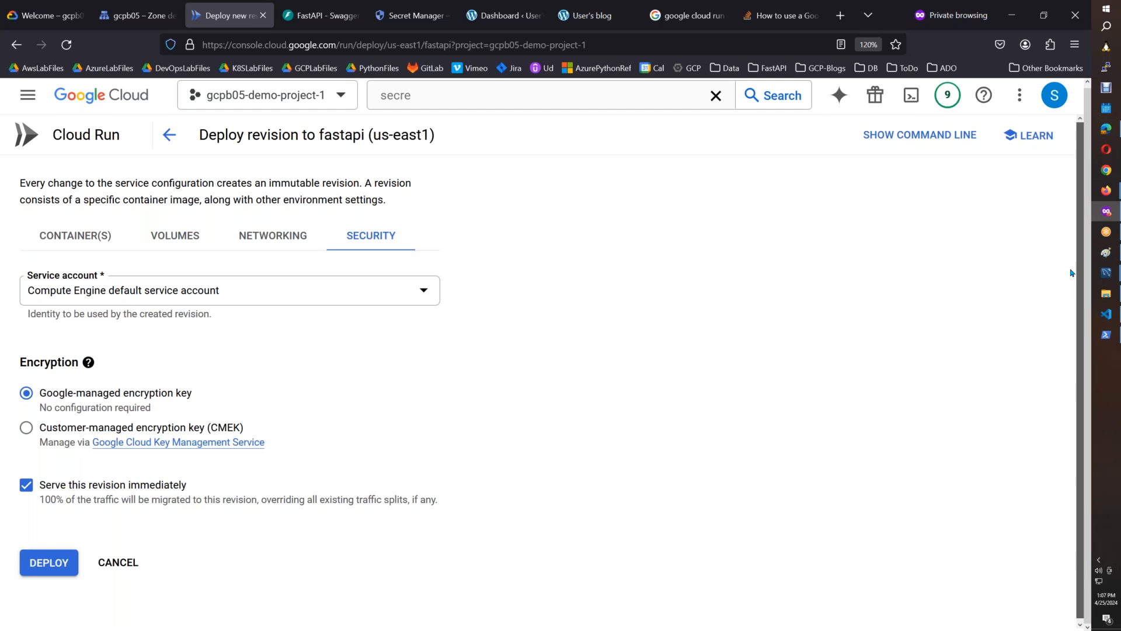
Rename the aws-access-key secret volume to AWS_ACCESS_KEY_ID and apply the volume edit.
click(176, 236)
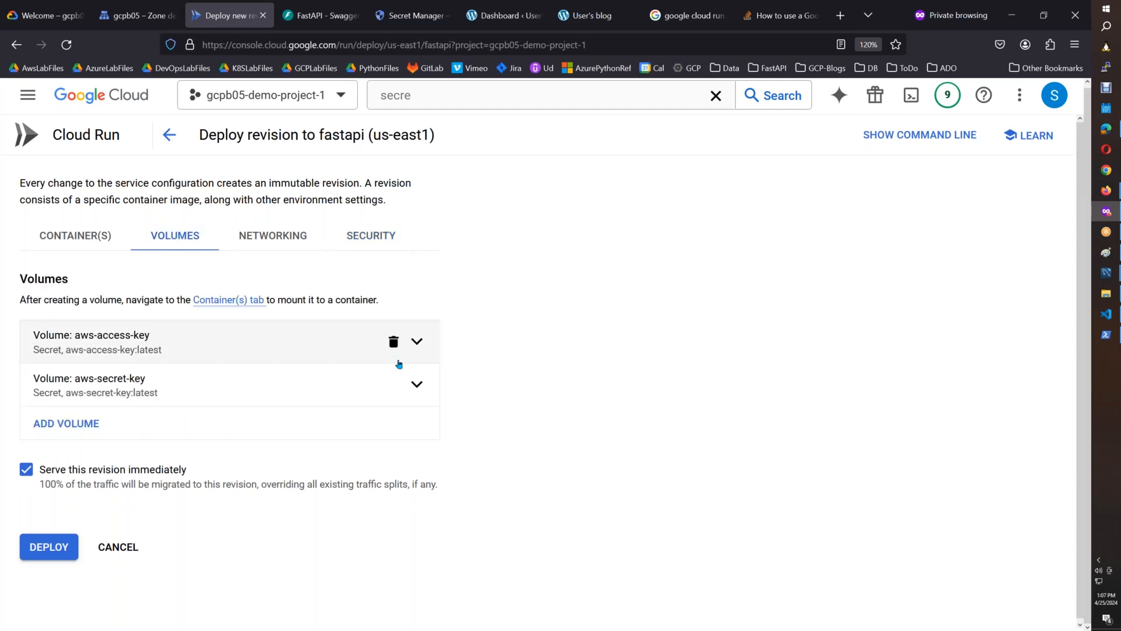
click(411, 348)
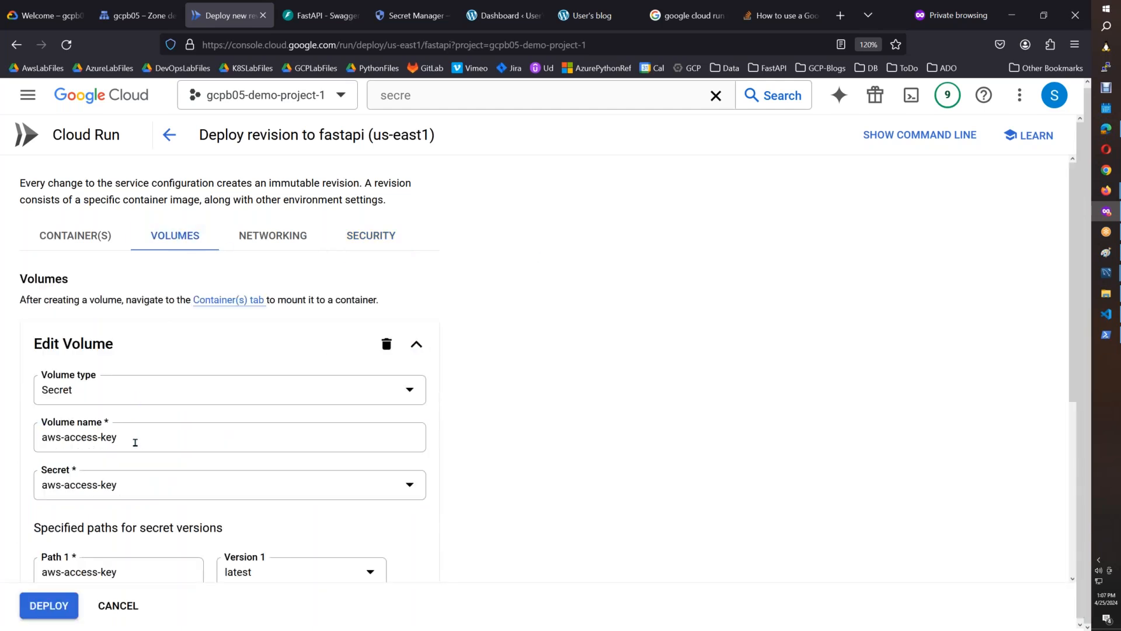
drag(136, 439, 38, 437)
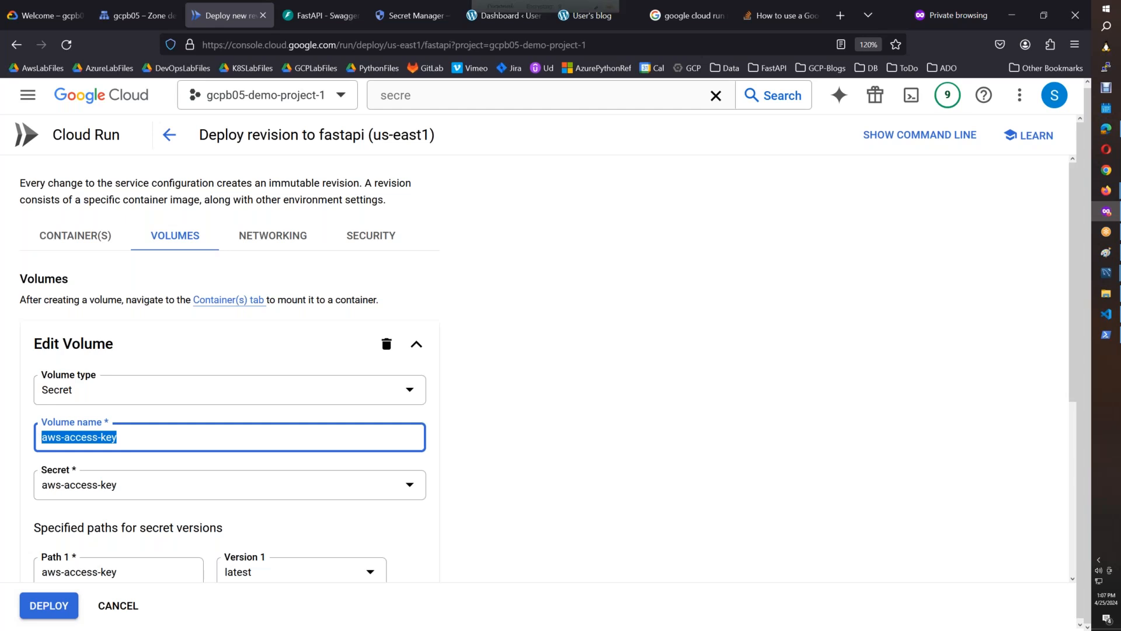
text(AWS_AC)
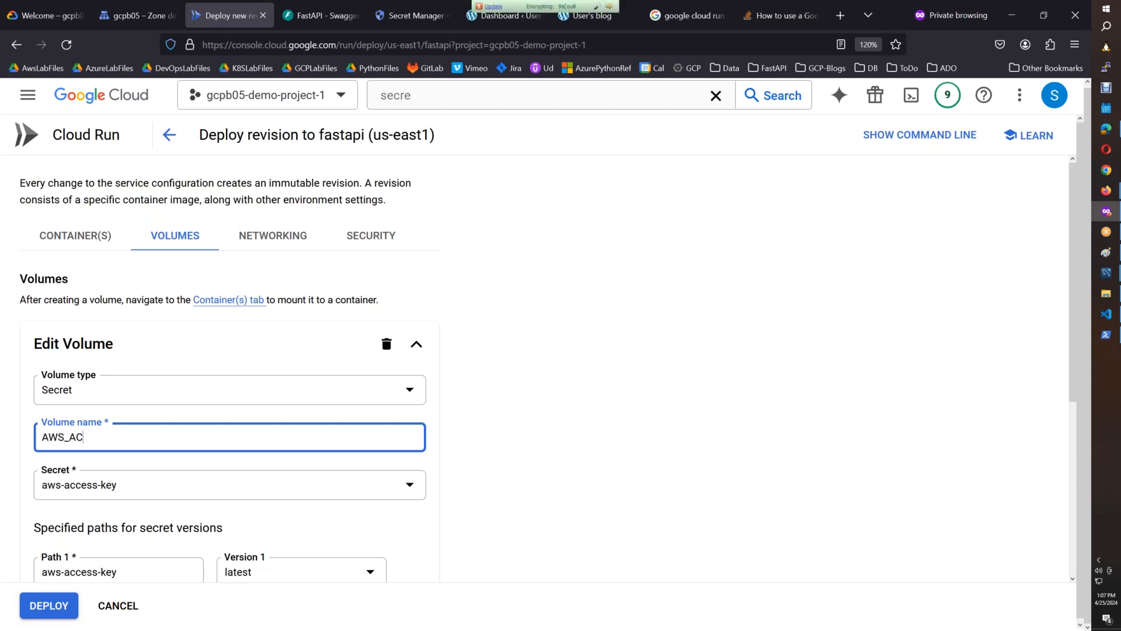
text(CESS_KEY_ID)
scroll(1058, 419, down, 3)
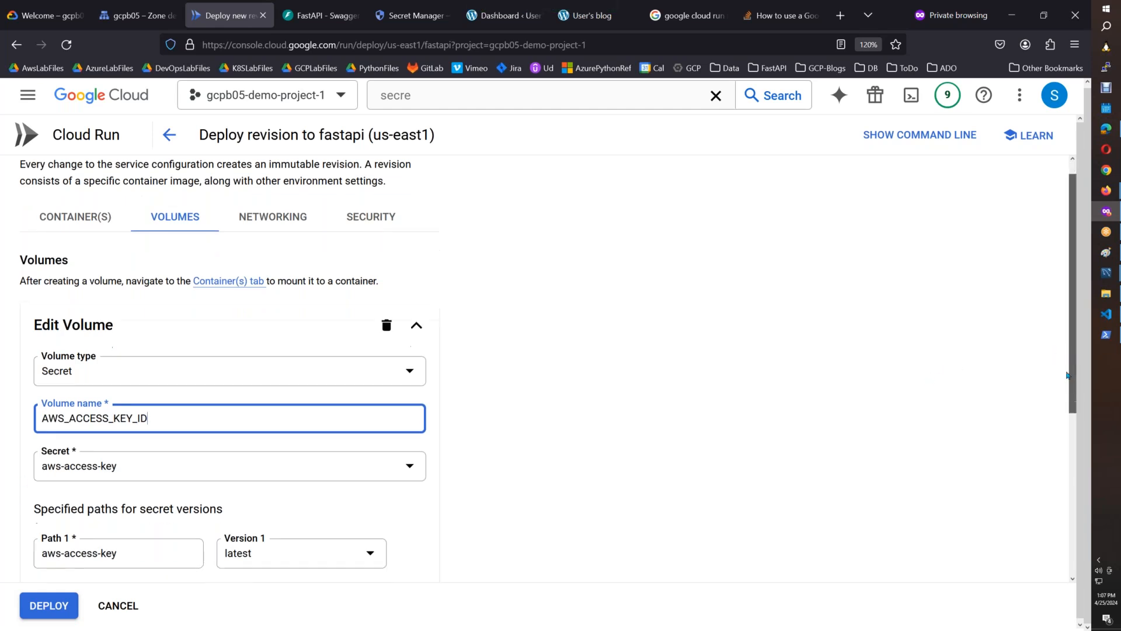
scroll(1058, 420, down, 3)
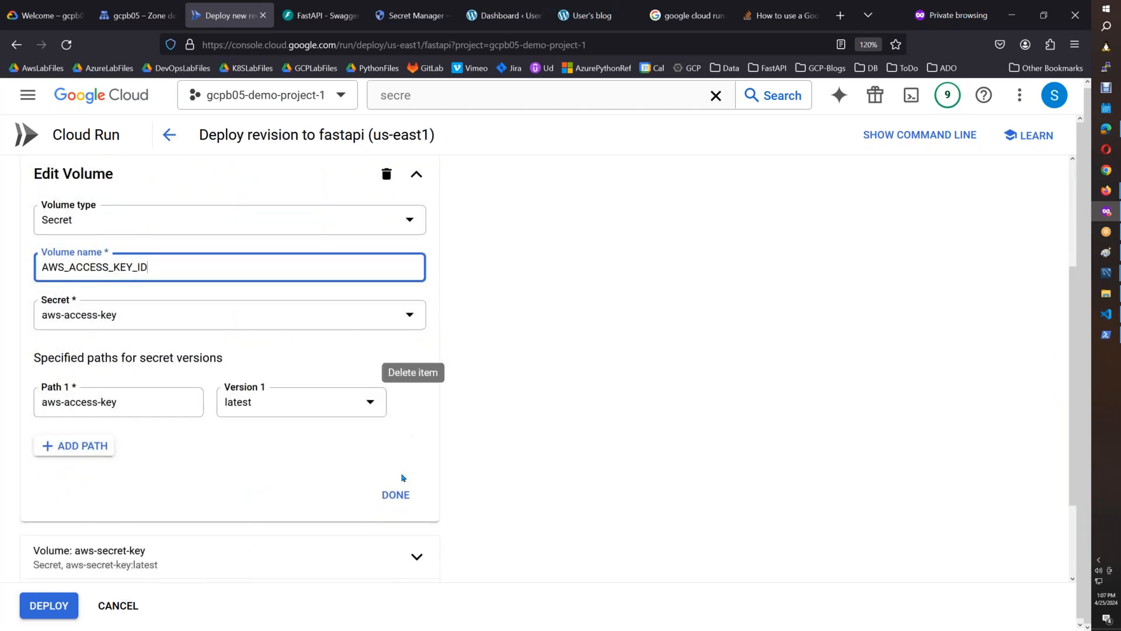
click(399, 495)
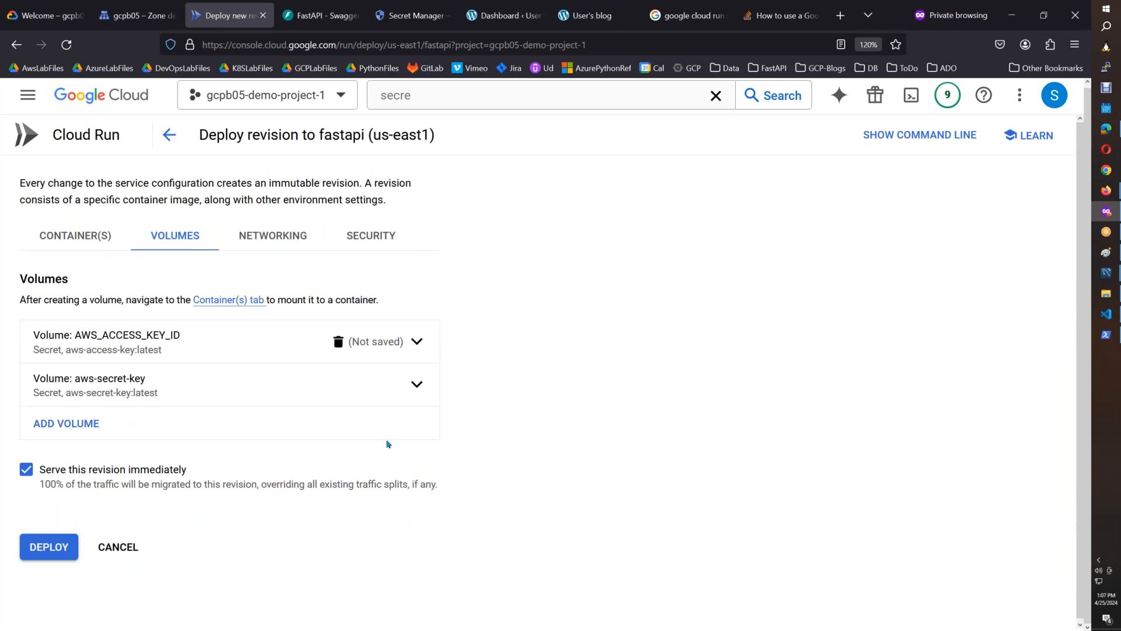
Rename the aws-secret-key secret volume to AWS_SECRET_ACCESS_KEY and deploy the revision.
click(152, 391)
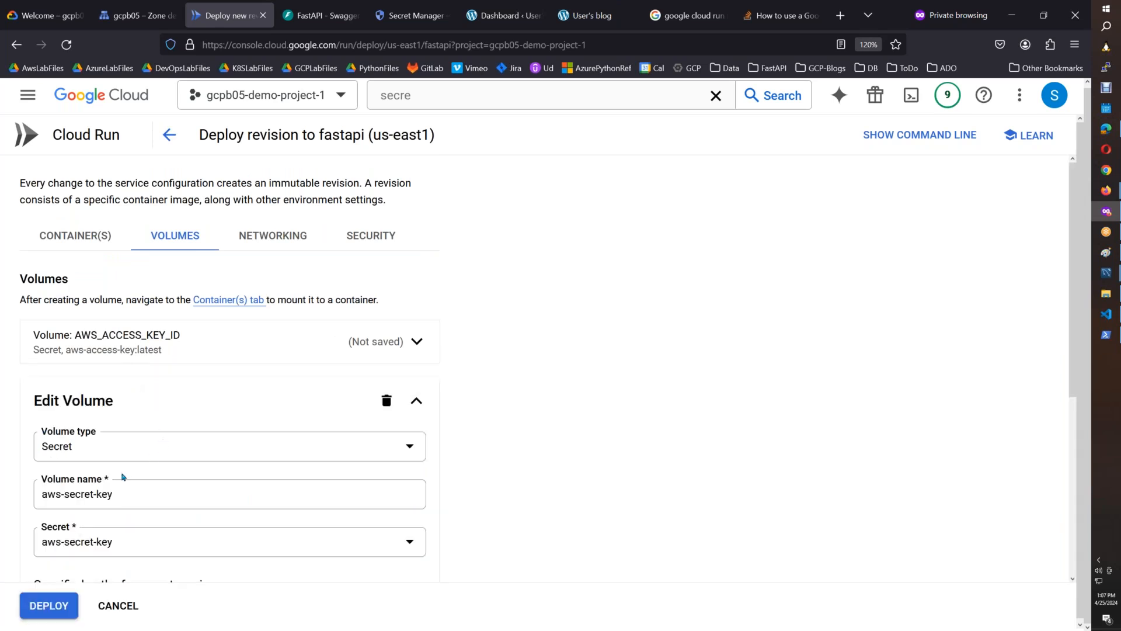
drag(133, 500, 38, 496)
text(A)
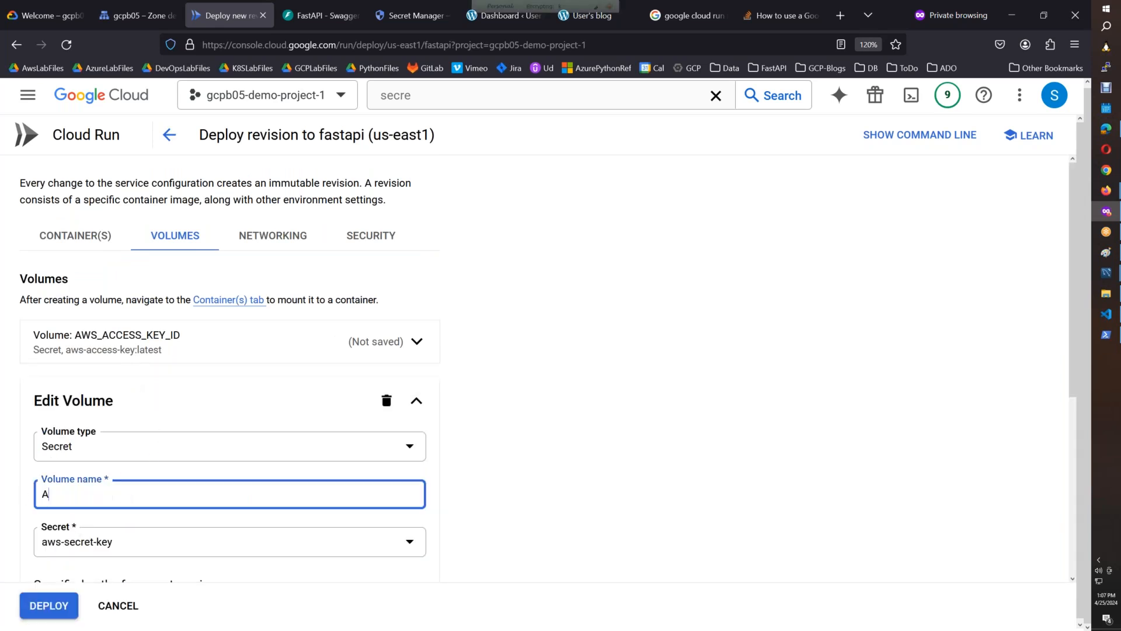
text(WS_SECRET_AC)
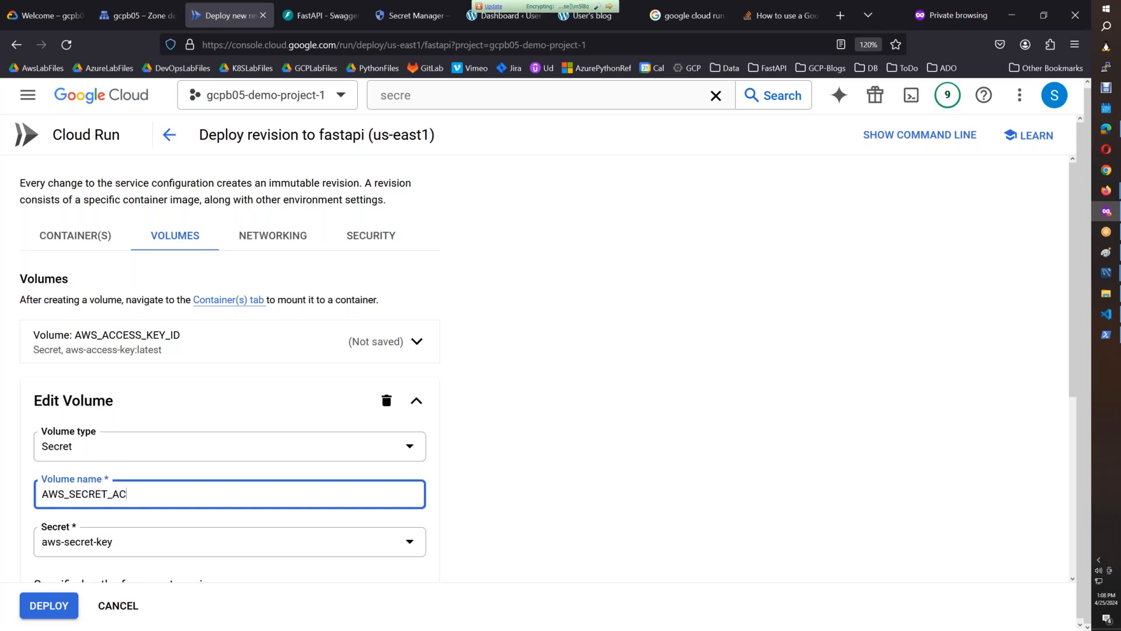
text(CESS_KEY)
scroll(549, 468, down, 3)
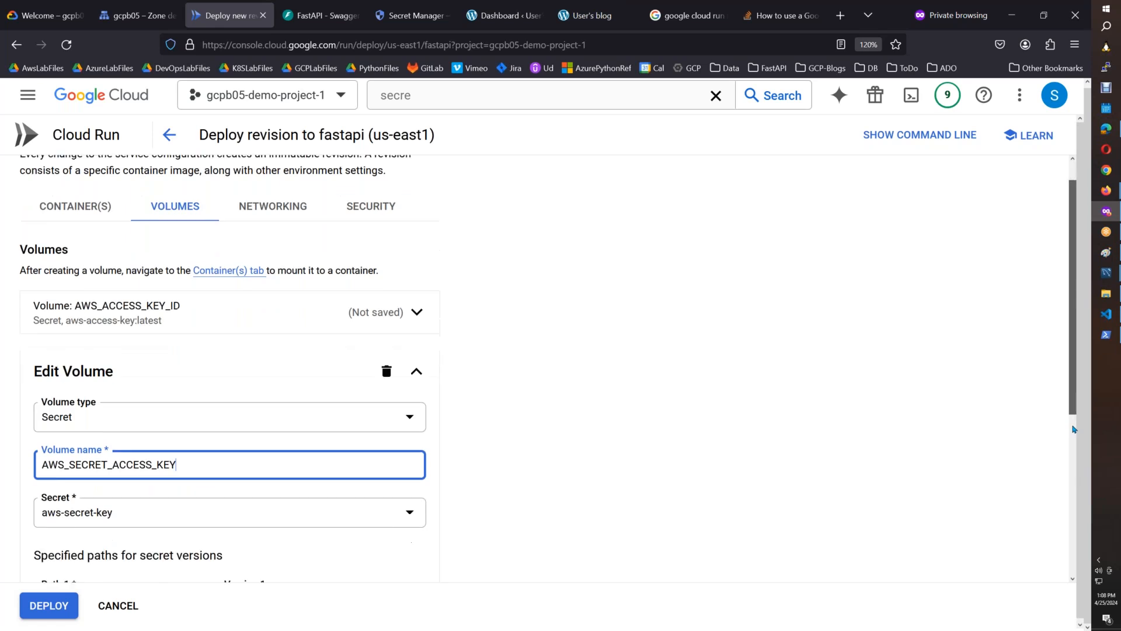
scroll(1071, 412, down, 2)
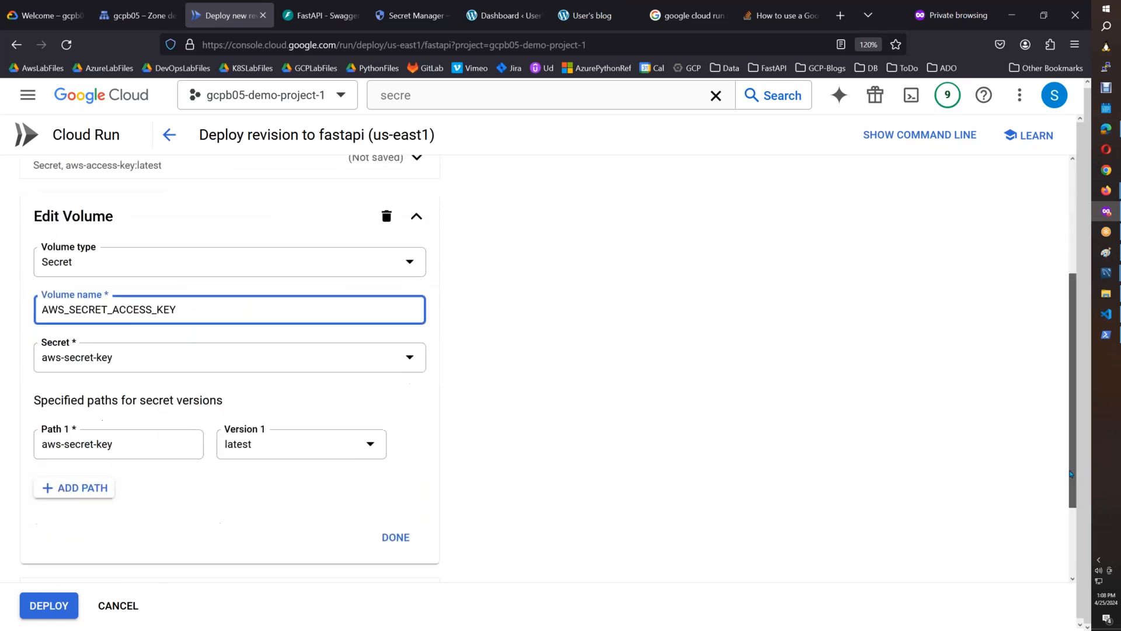
click(393, 533)
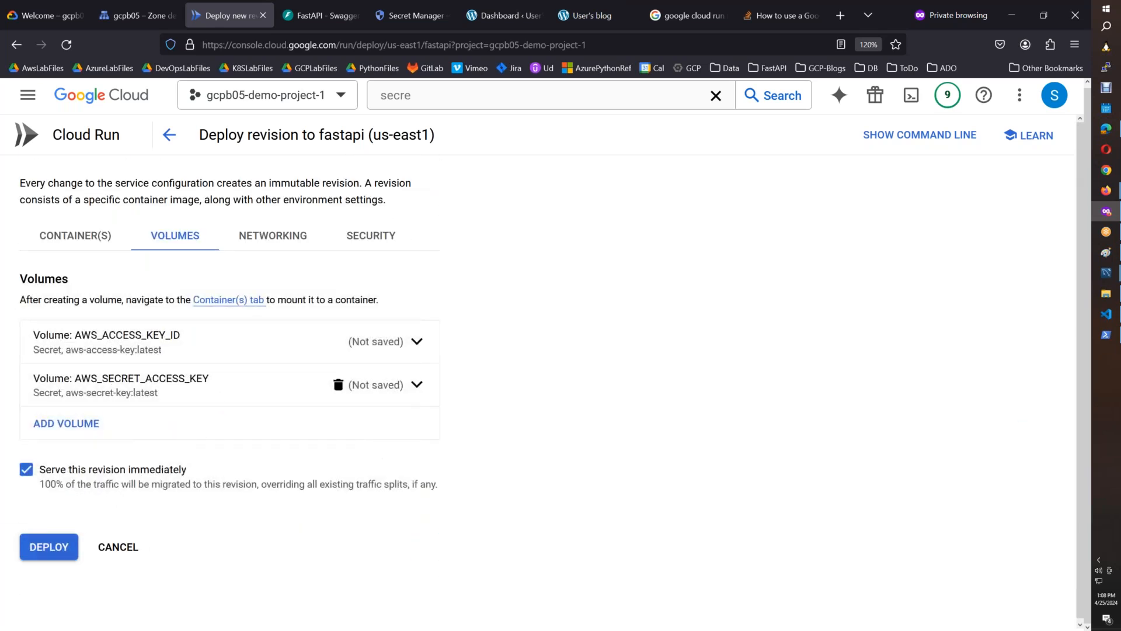
click(67, 545)
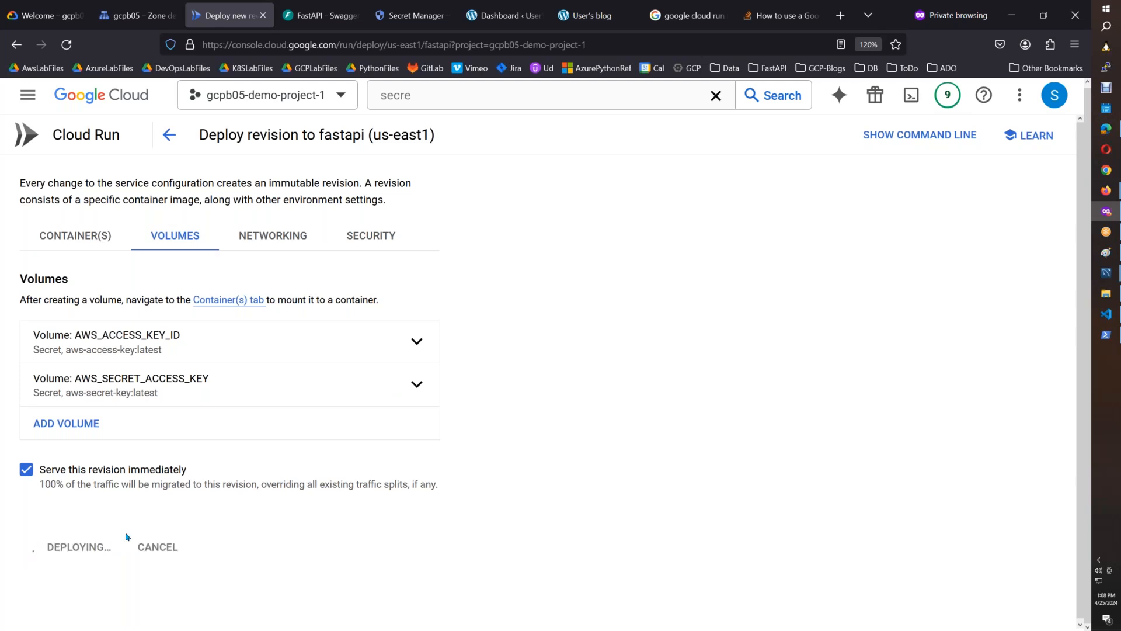
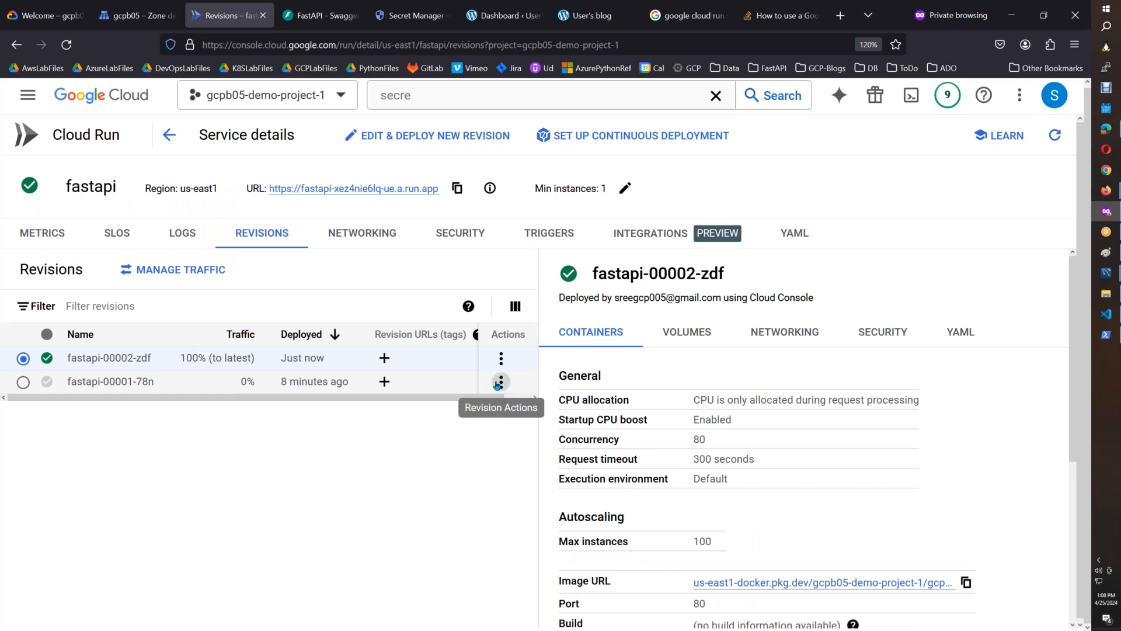
Delete the superseded fastapi-00001-78n revision from the fastapi service.
click(501, 381)
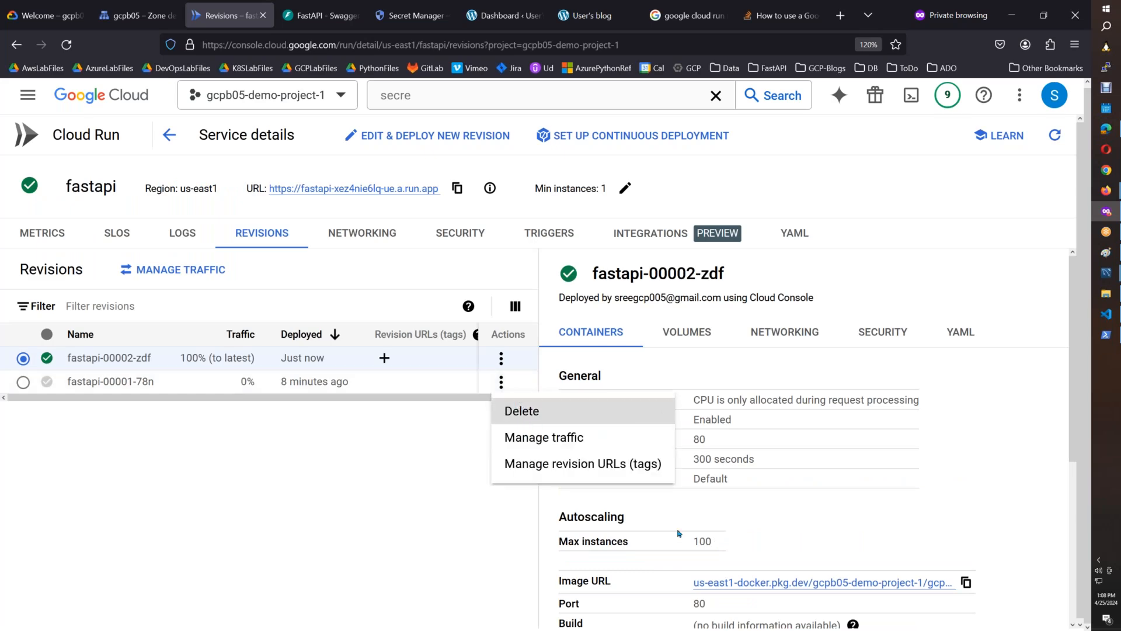
click(522, 411)
click(631, 384)
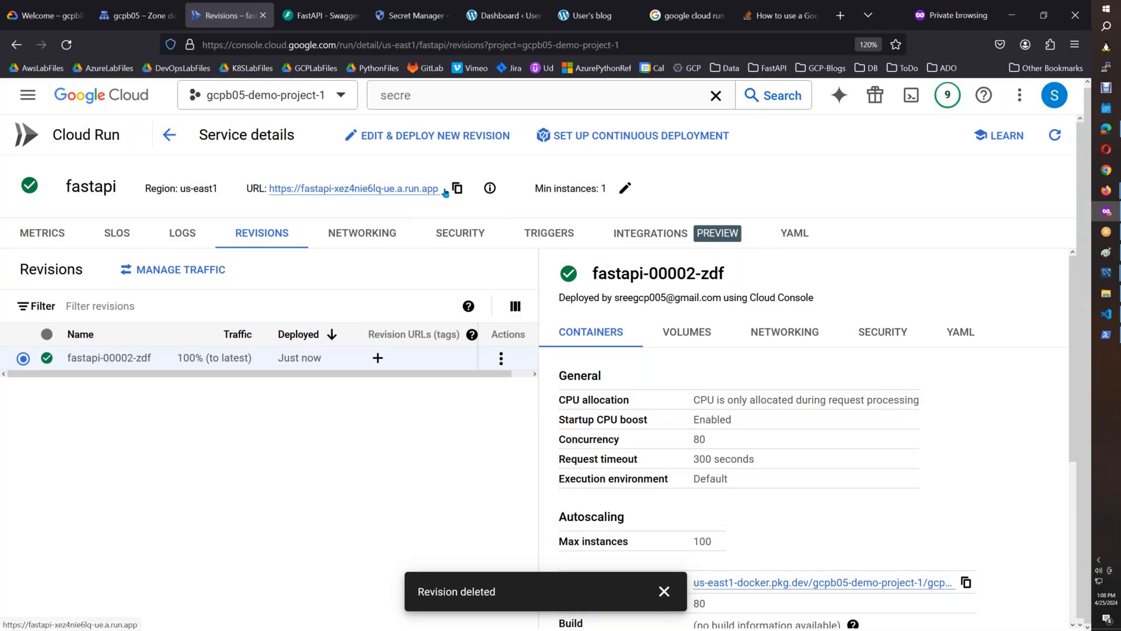
Open the fastapi service's public URL and go to its /docs page.
click(304, 187)
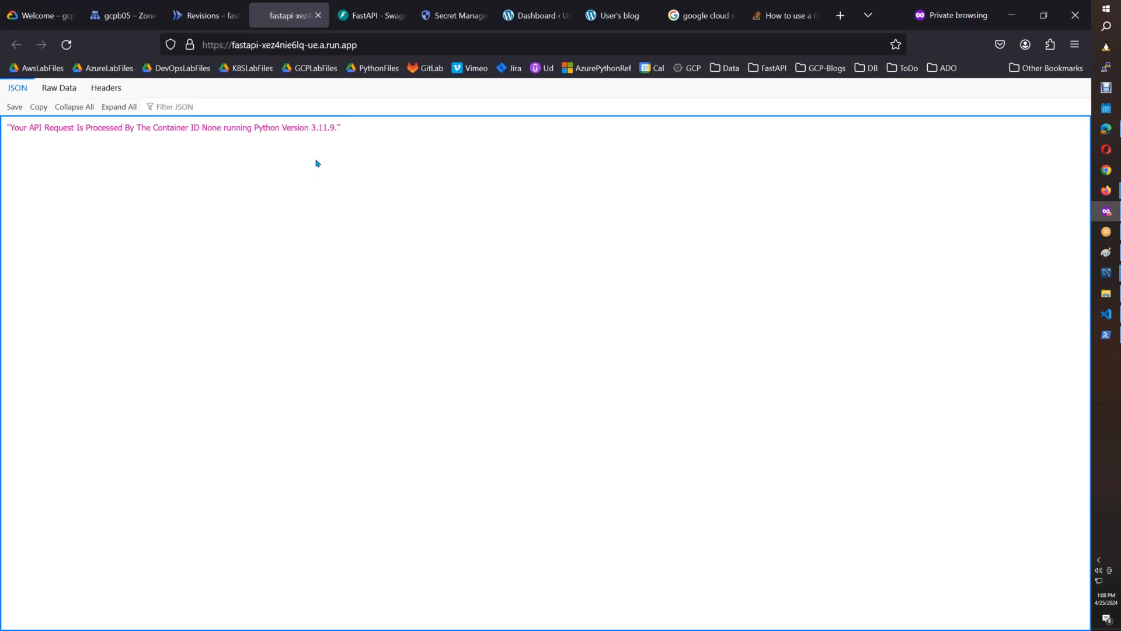
click(394, 45)
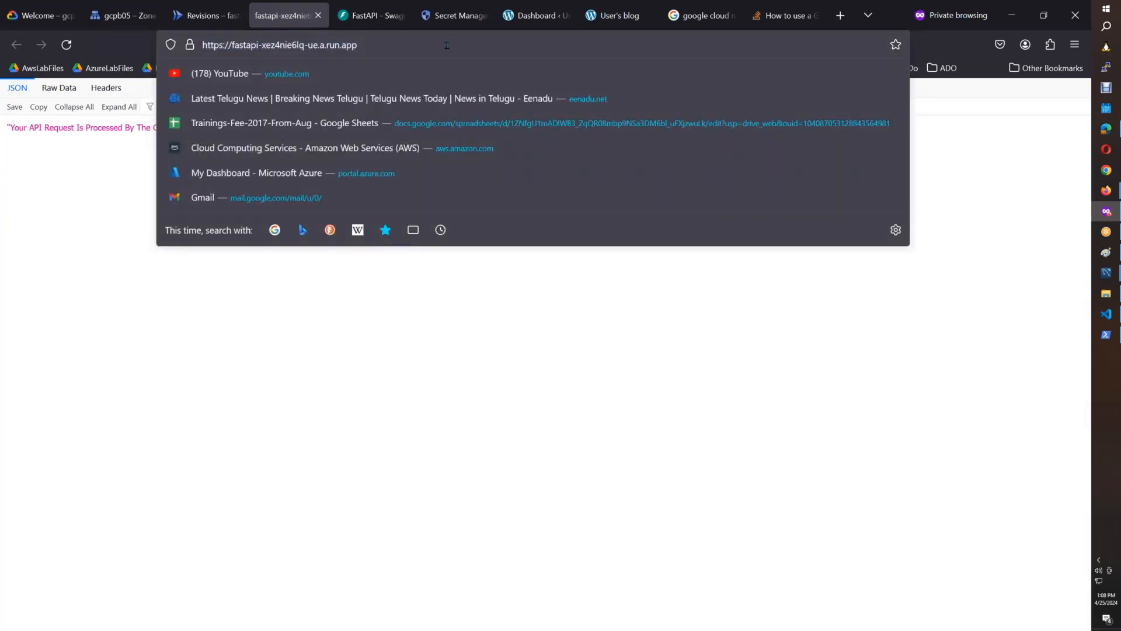
text(/docs)
key(Return)
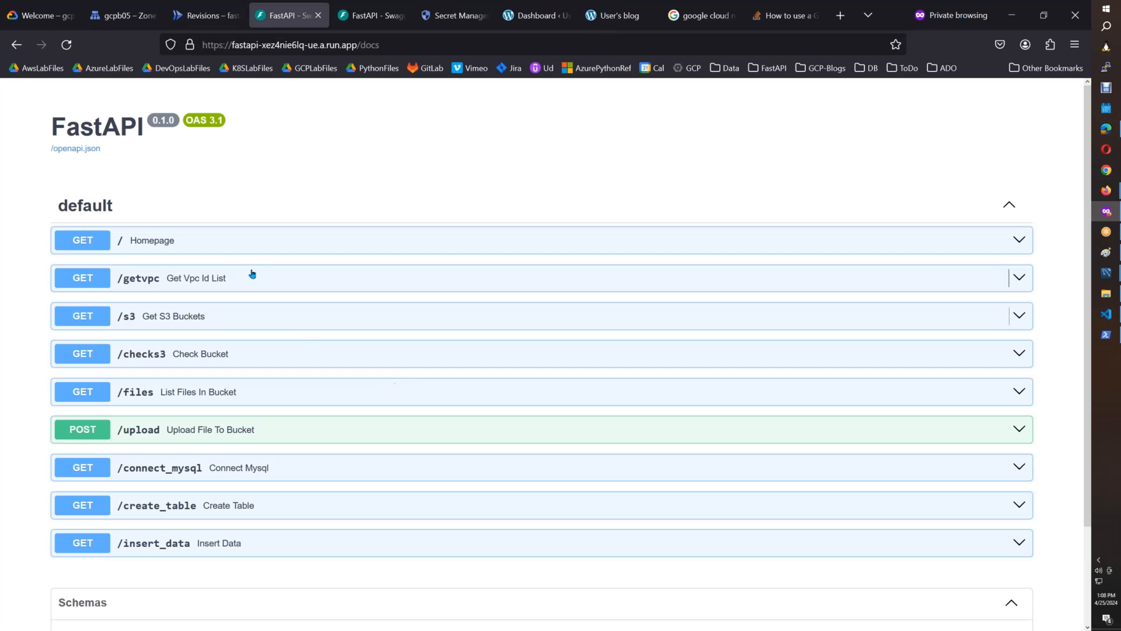
Execute the /getvpc request with region us-east-1 and review its server response.
click(244, 285)
click(981, 309)
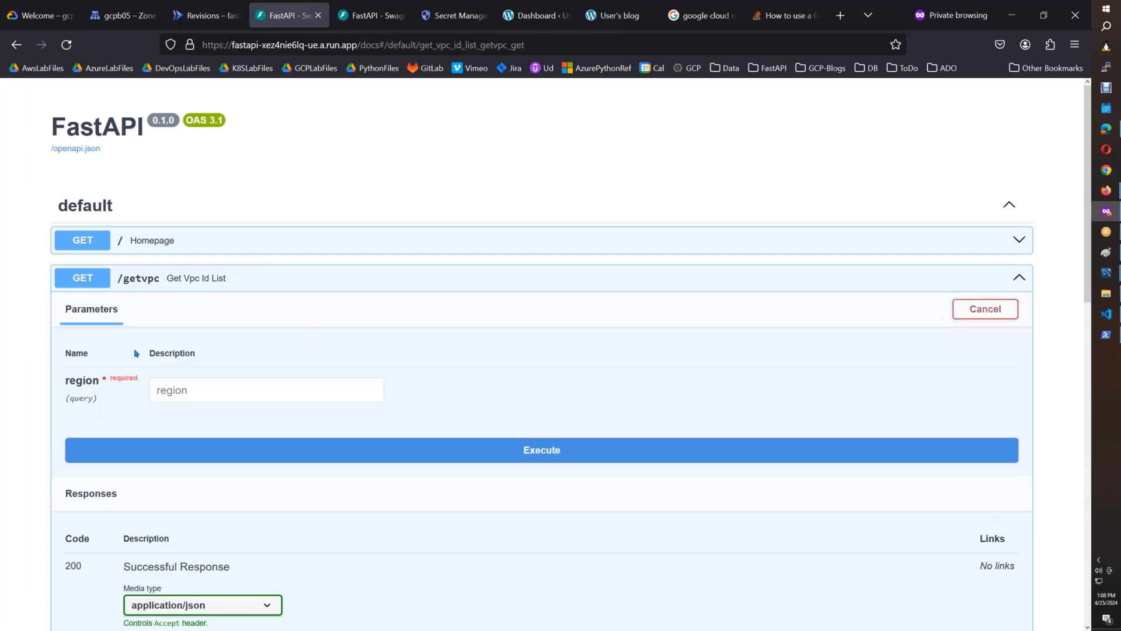
click(189, 391)
text(us-e)
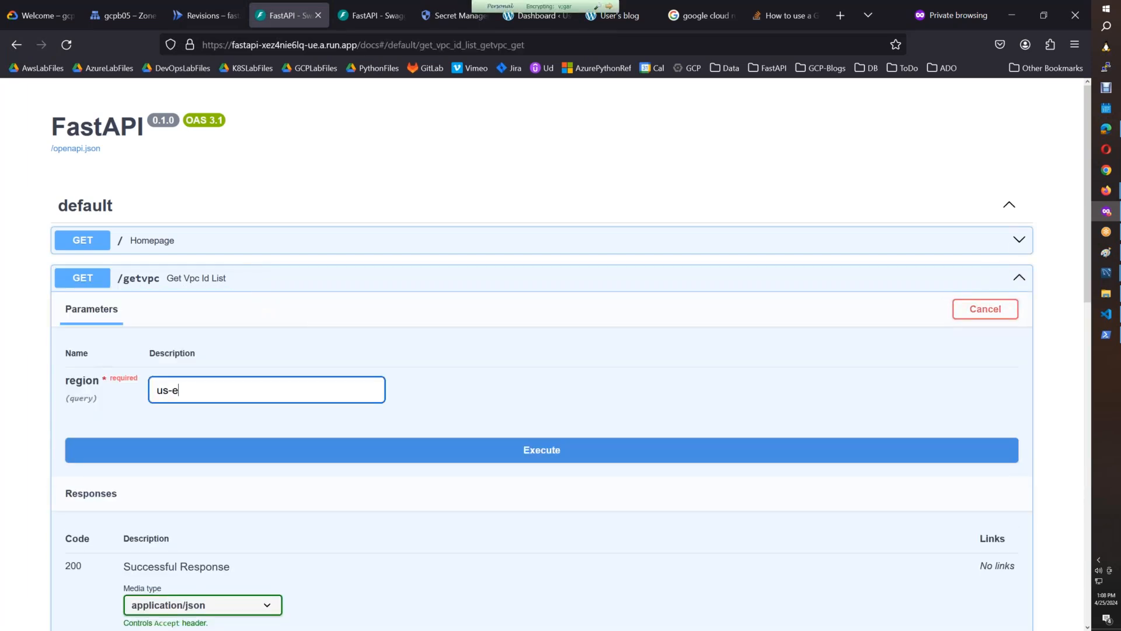
click(272, 456)
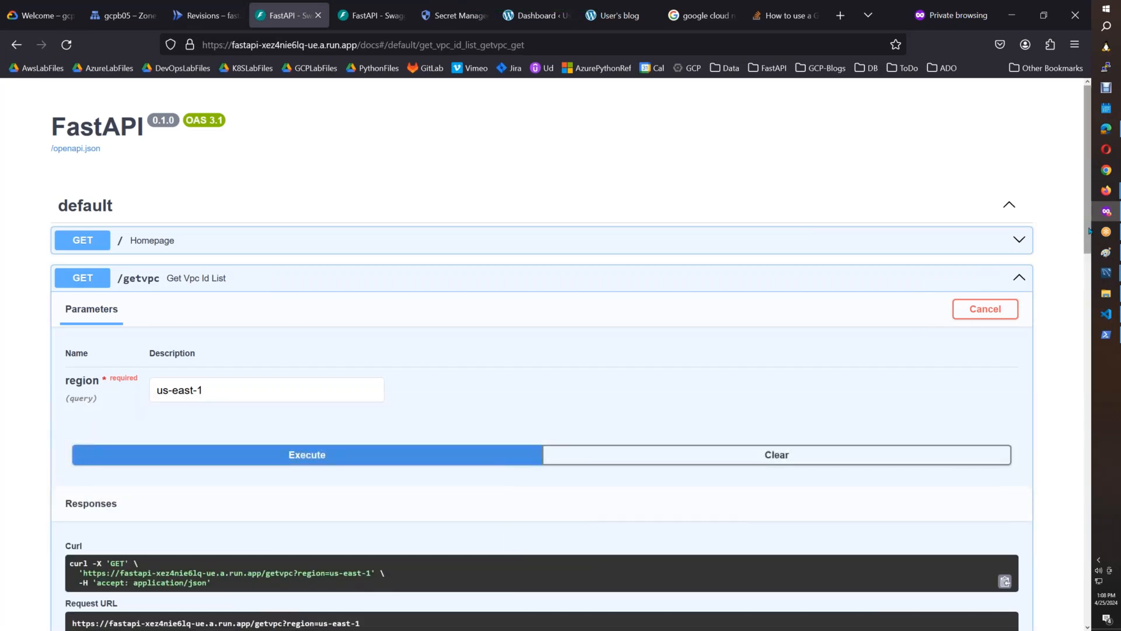
scroll(1086, 306, down, 5)
drag(1086, 306, 1080, 382)
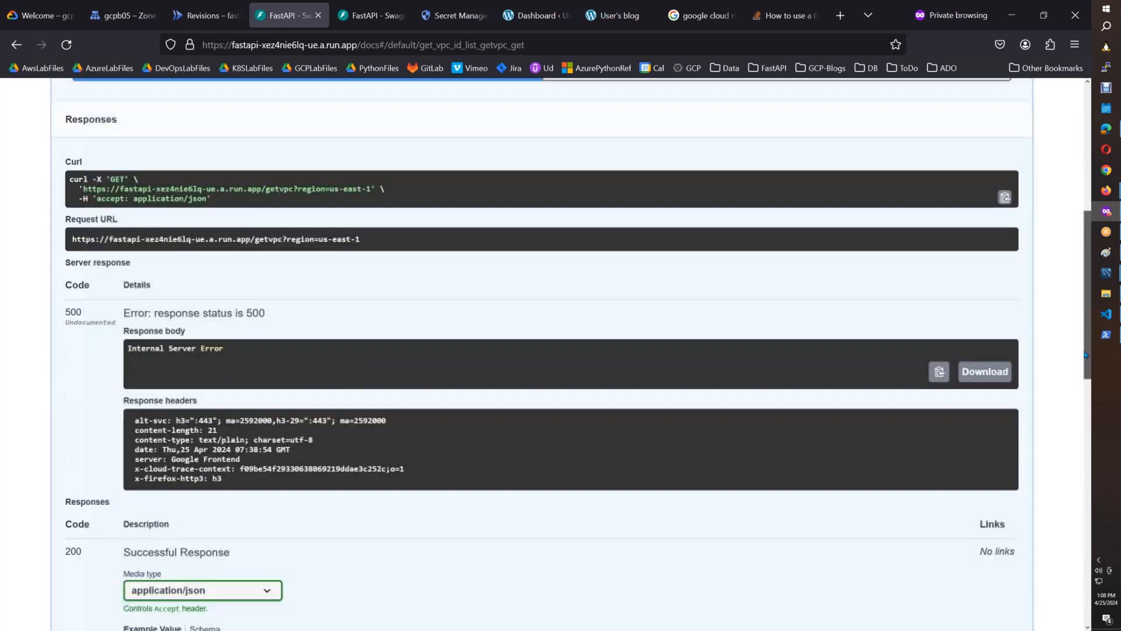
scroll(1062, 467, down, 8)
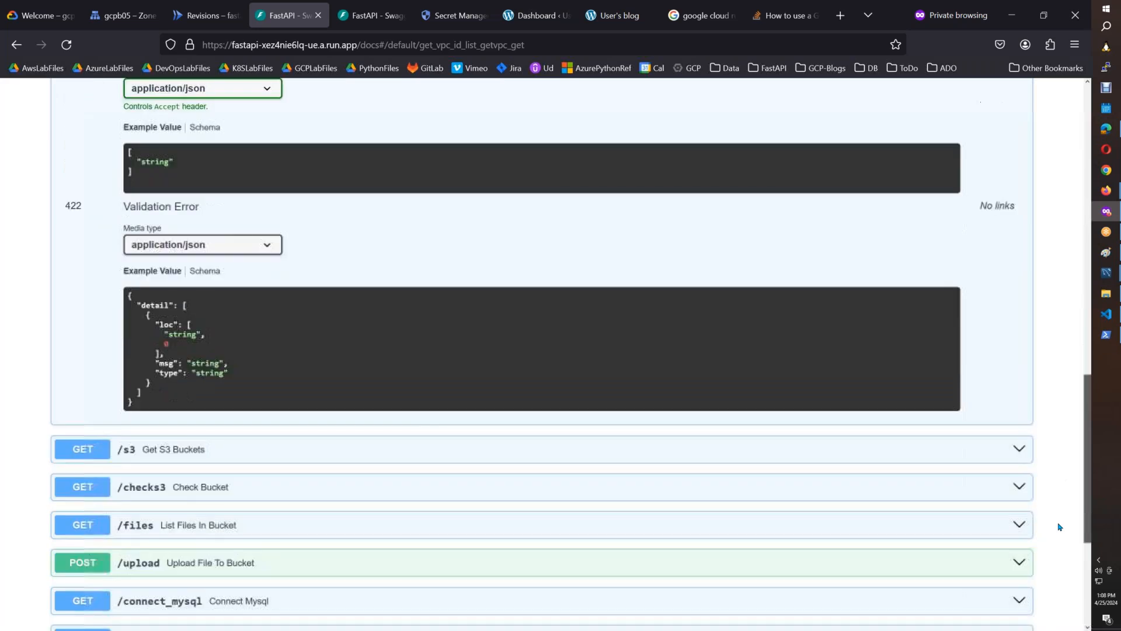
scroll(1045, 435, up, 5)
scroll(1031, 367, up, 10)
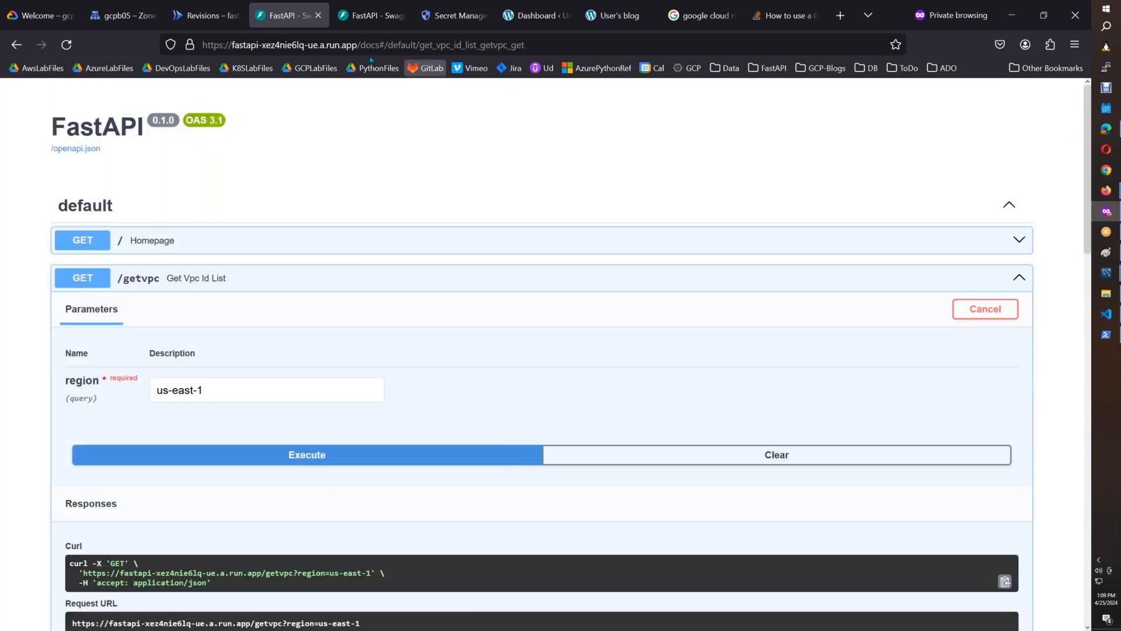
Examine the volumes section in the YAML of the fastapi-00002-zdf revision in Cloud Run.
click(181, 19)
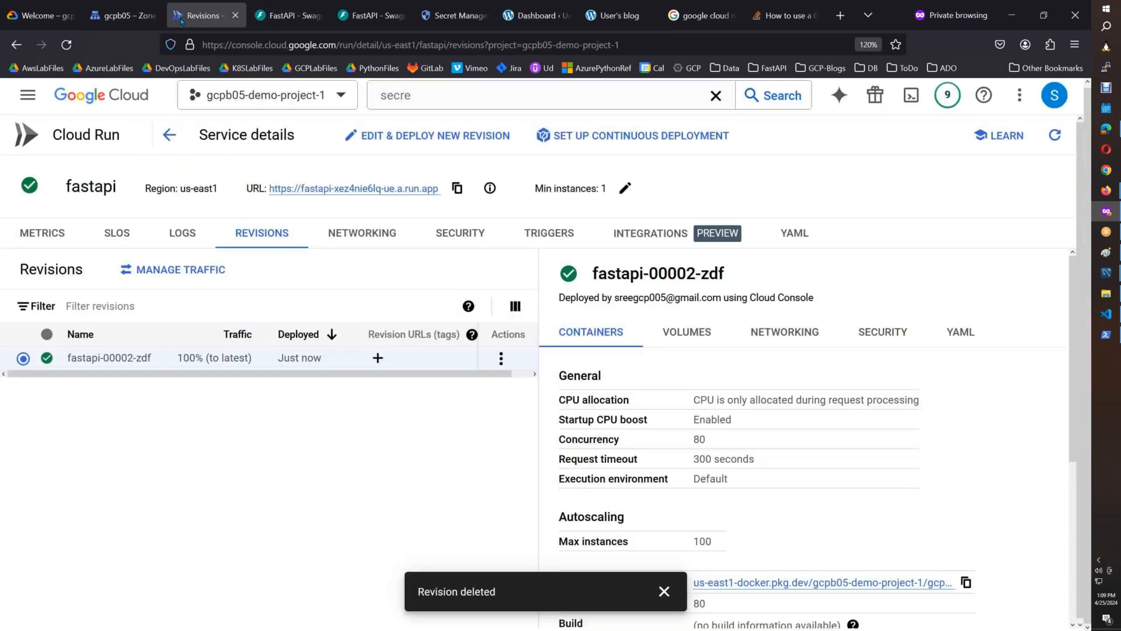
click(961, 332)
drag(1068, 396, 1069, 532)
drag(642, 391, 598, 395)
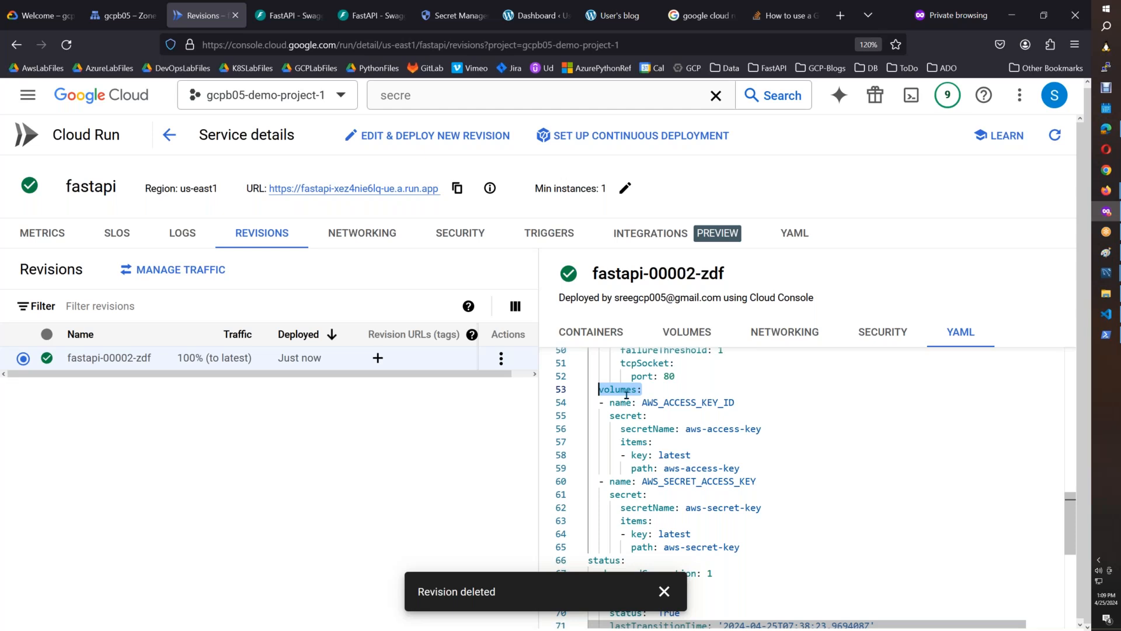
drag(1073, 531, 1068, 465)
Return to the FastAPI docs, collapse /getvpc and execute the /s3 request with region us-east-1.
click(297, 17)
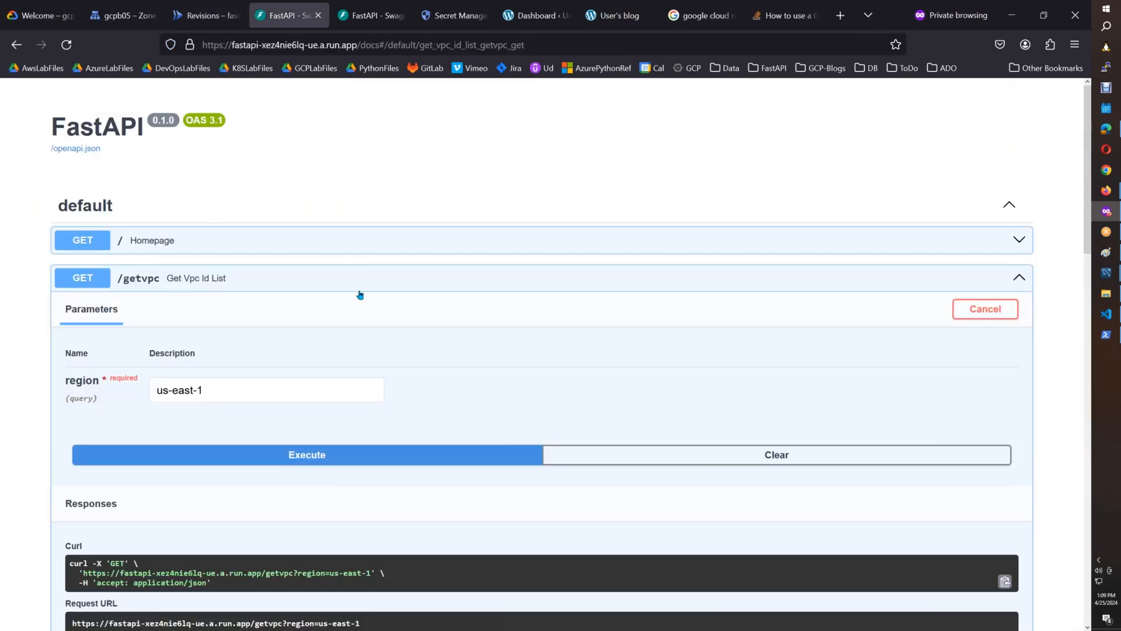
click(207, 284)
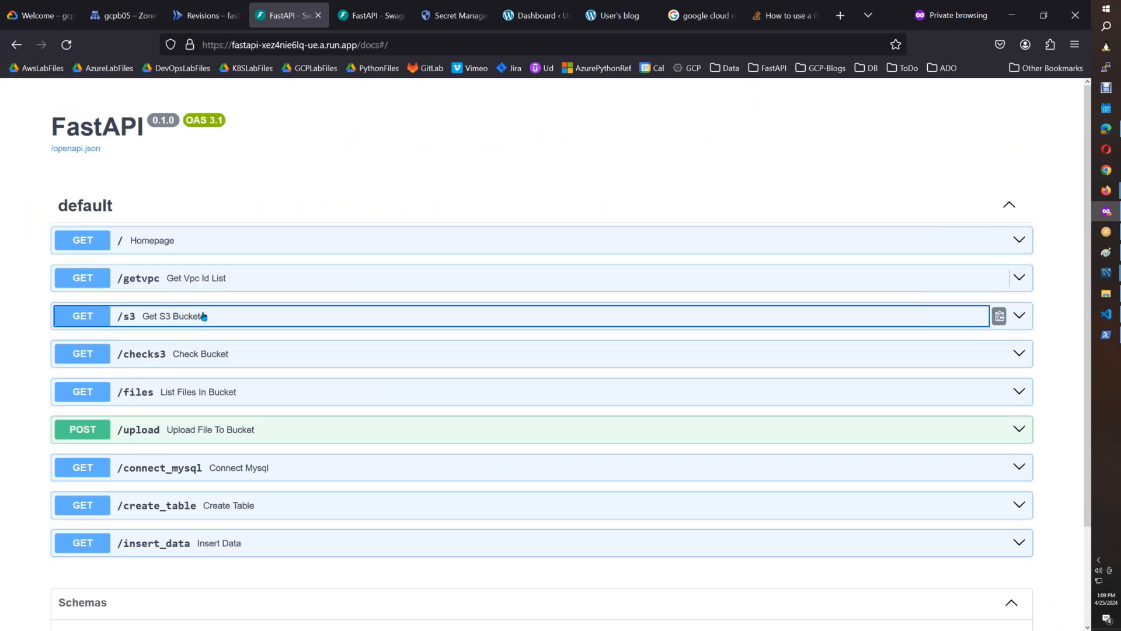
click(204, 316)
click(972, 350)
click(260, 423)
text(us-east-1)
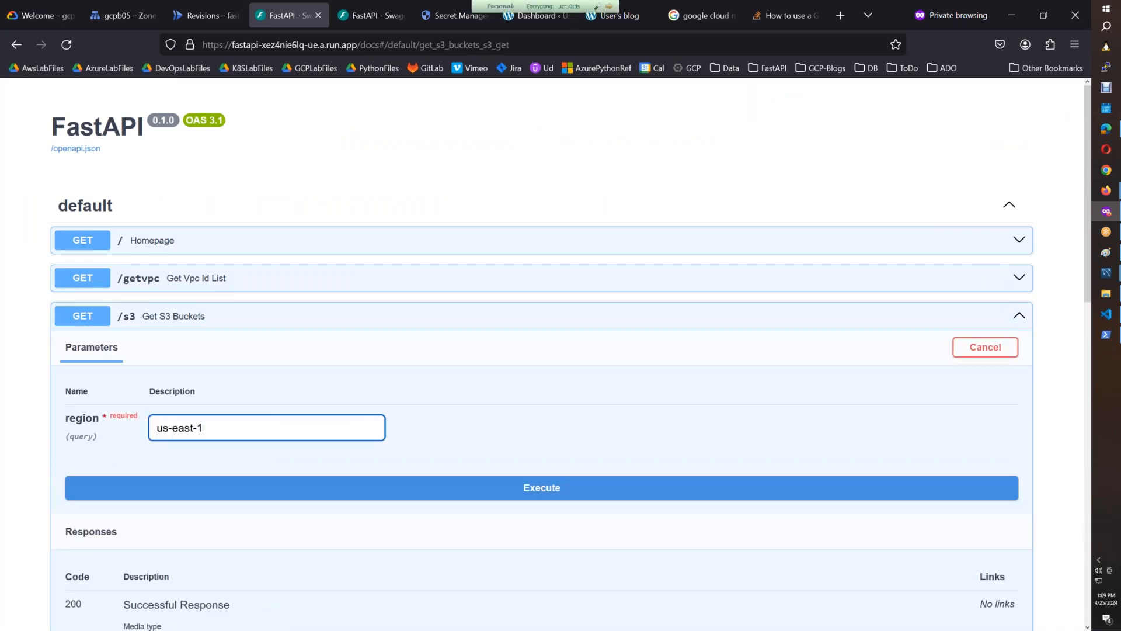
click(457, 491)
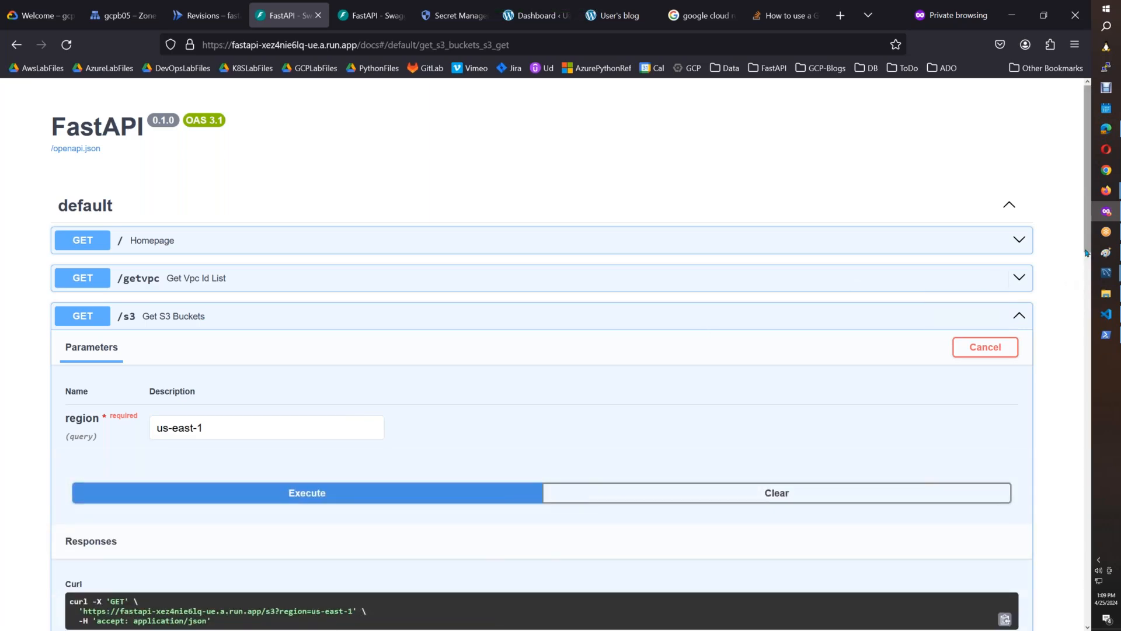
Examine the /s3 request's server response body and response headers.
drag(1087, 261, 1080, 381)
scroll(209, 383, down, 3)
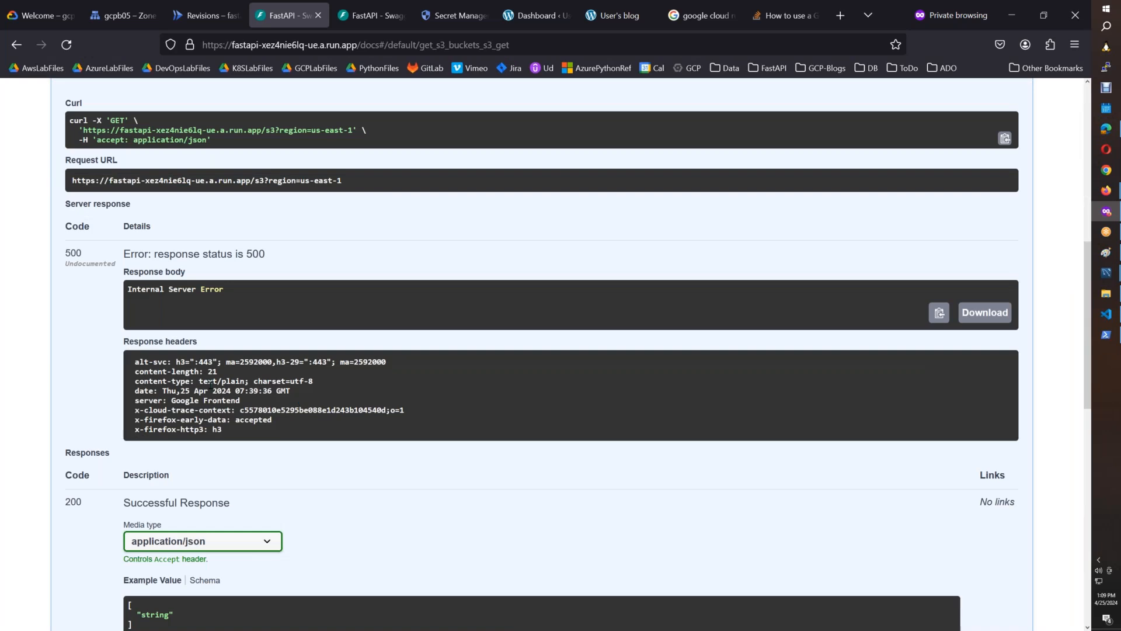
drag(191, 371, 209, 429)
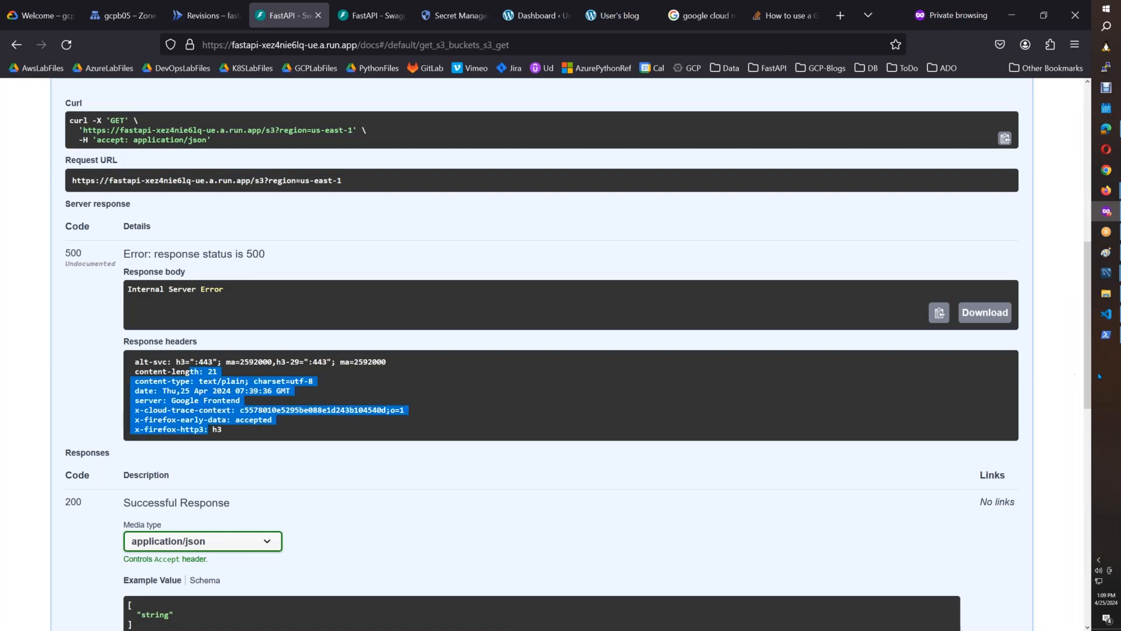
scroll(1075, 473, down, 5)
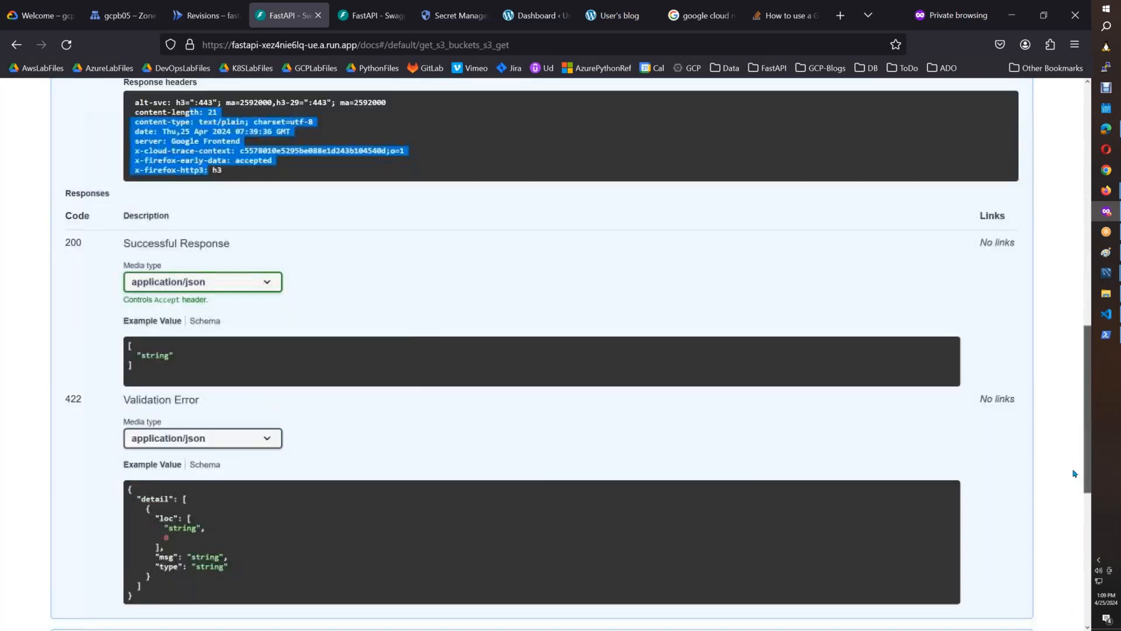
scroll(1074, 473, down, 2)
scroll(1068, 443, up, 6)
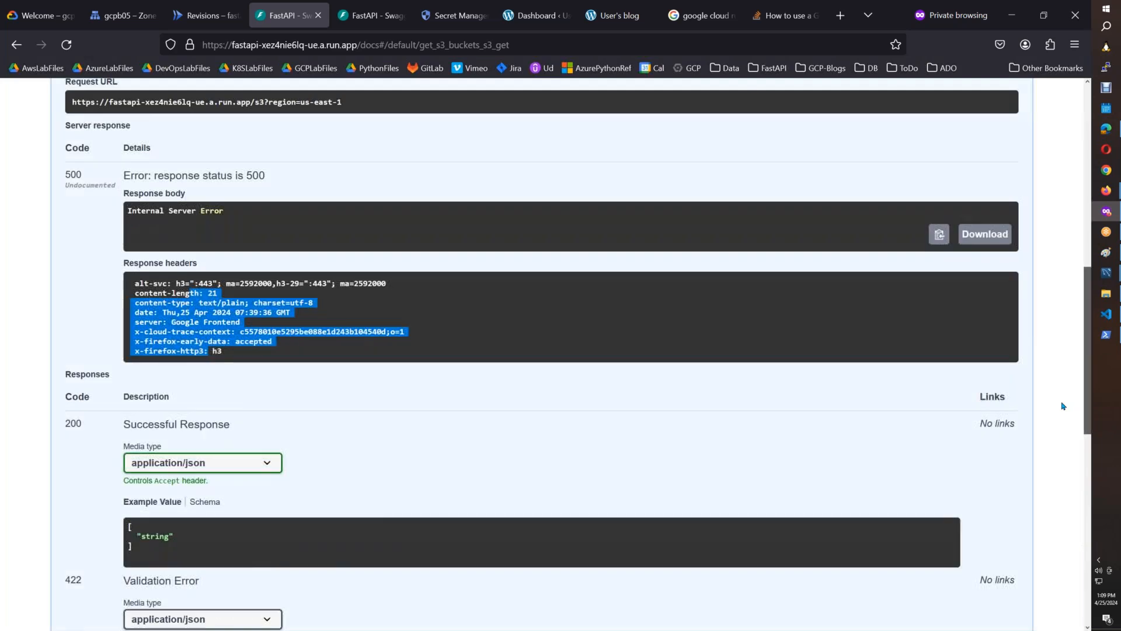
scroll(1059, 350, up, 9)
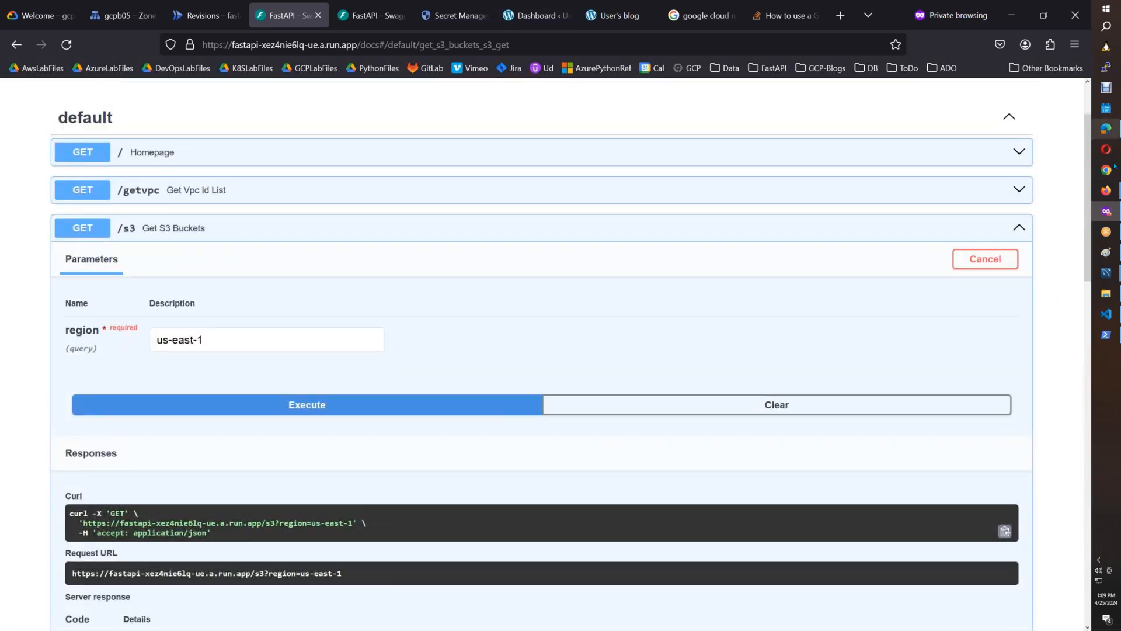
Switch to the CloudRun_FastAPI_SecretsManager document and shrink the volumes YAML screenshot near its end.
mouse_move(1105, 191)
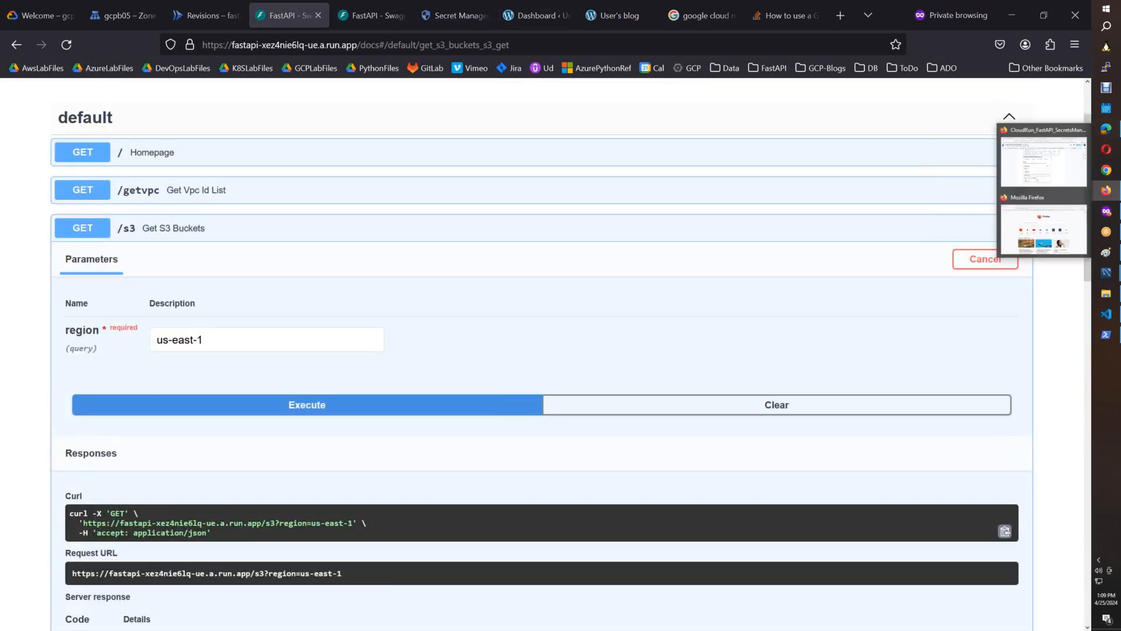
click(975, 170)
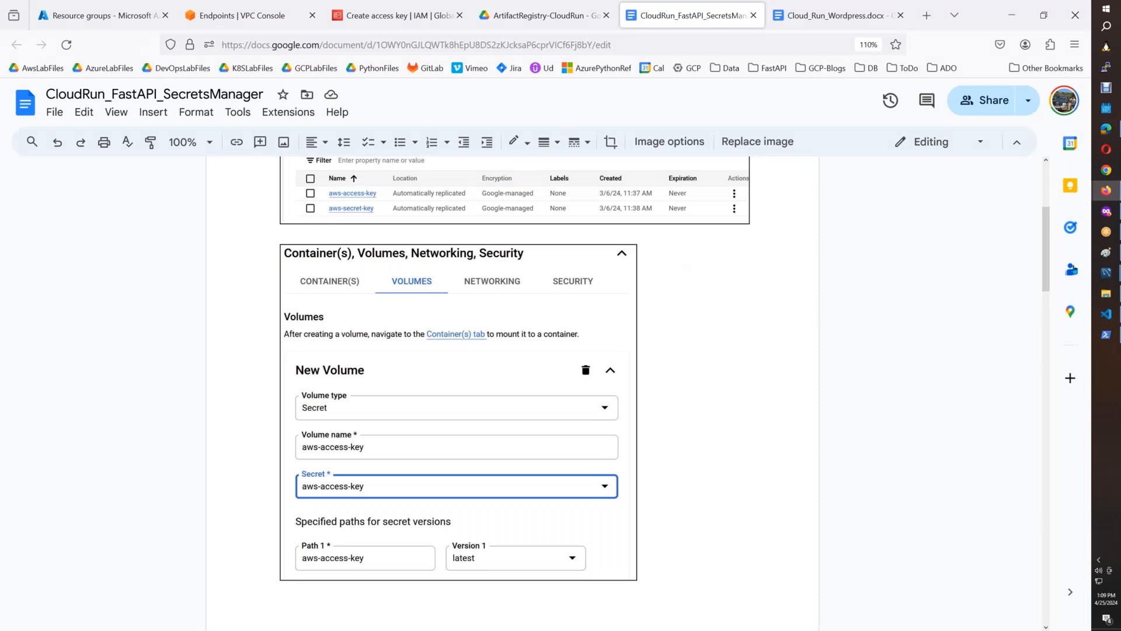
drag(1044, 292, 1049, 443)
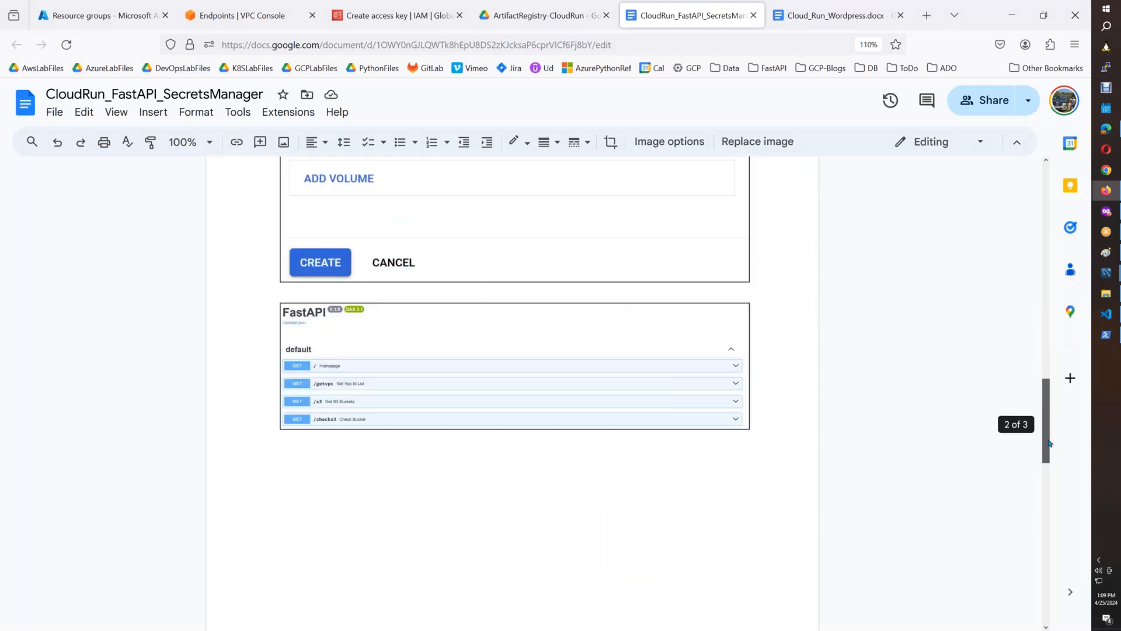
drag(1044, 501, 1038, 598)
click(667, 467)
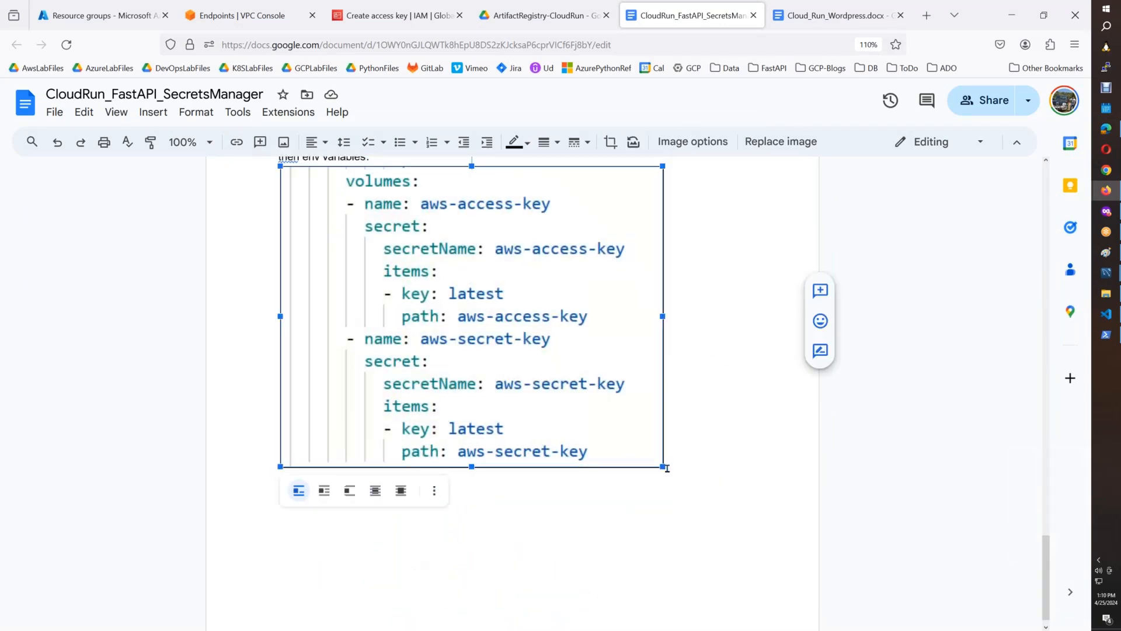
drag(663, 466, 606, 383)
Add the line "Even testing with below :" under the volumes YAML screenshot, with a plain colon instead of an emoji.
click(606, 383)
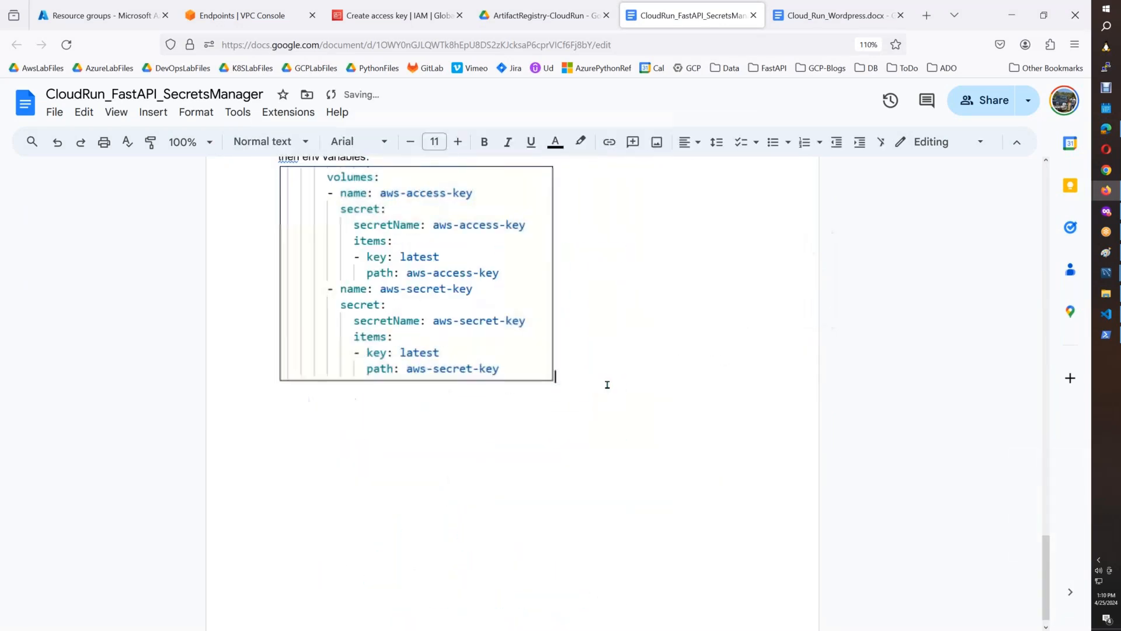
text(Even testing with below :)
key(Return)
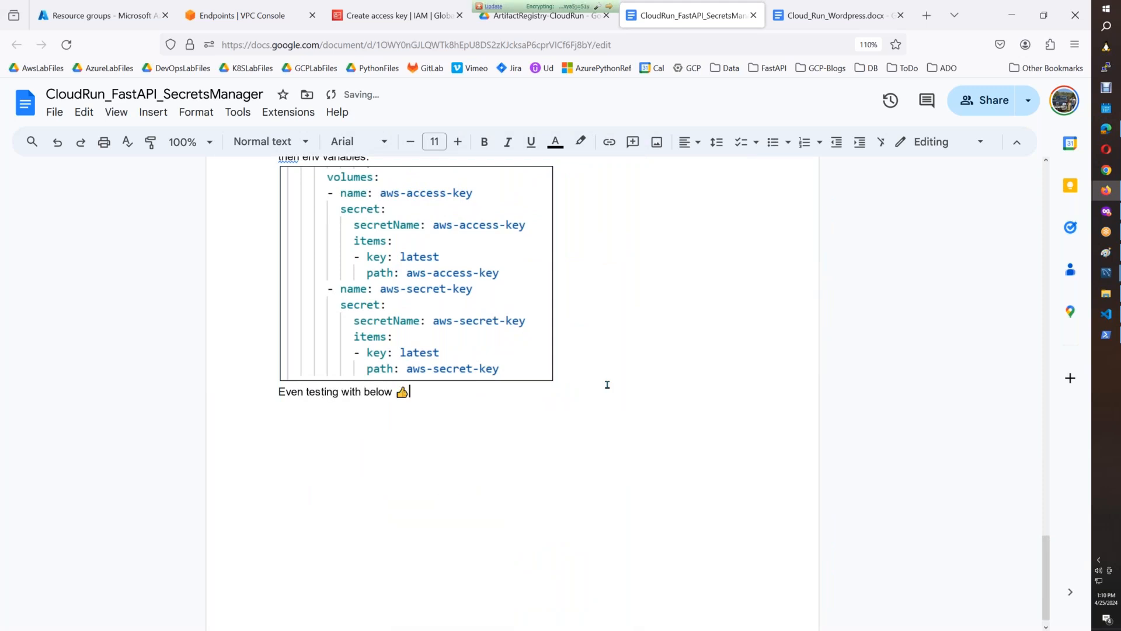
key(BackSpace)
text(:)
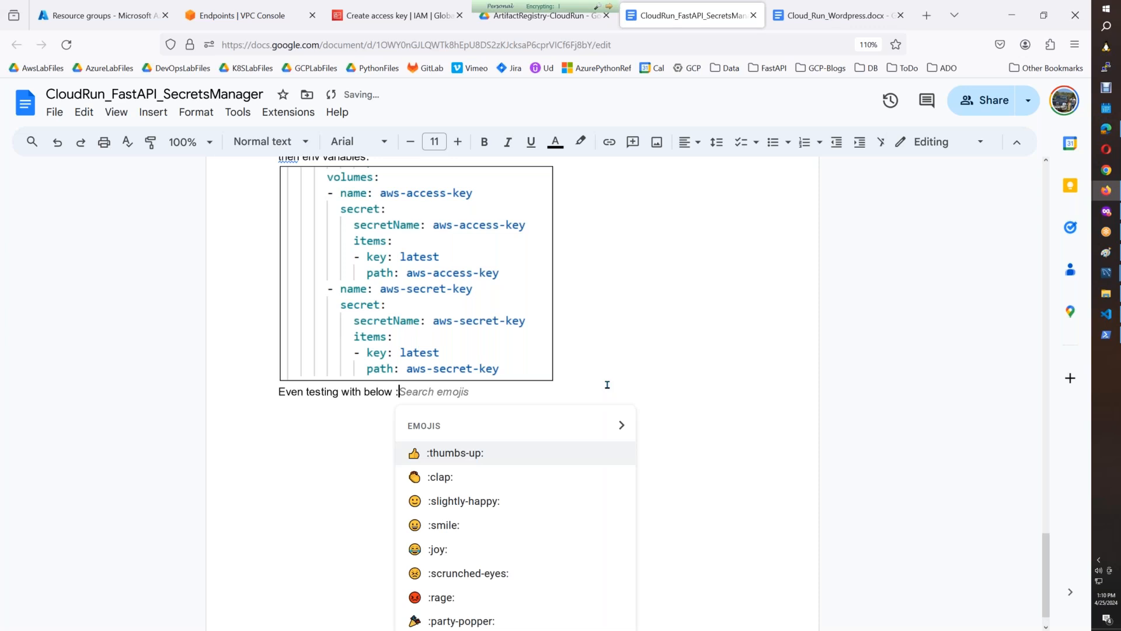
key(Escape)
key(Return)
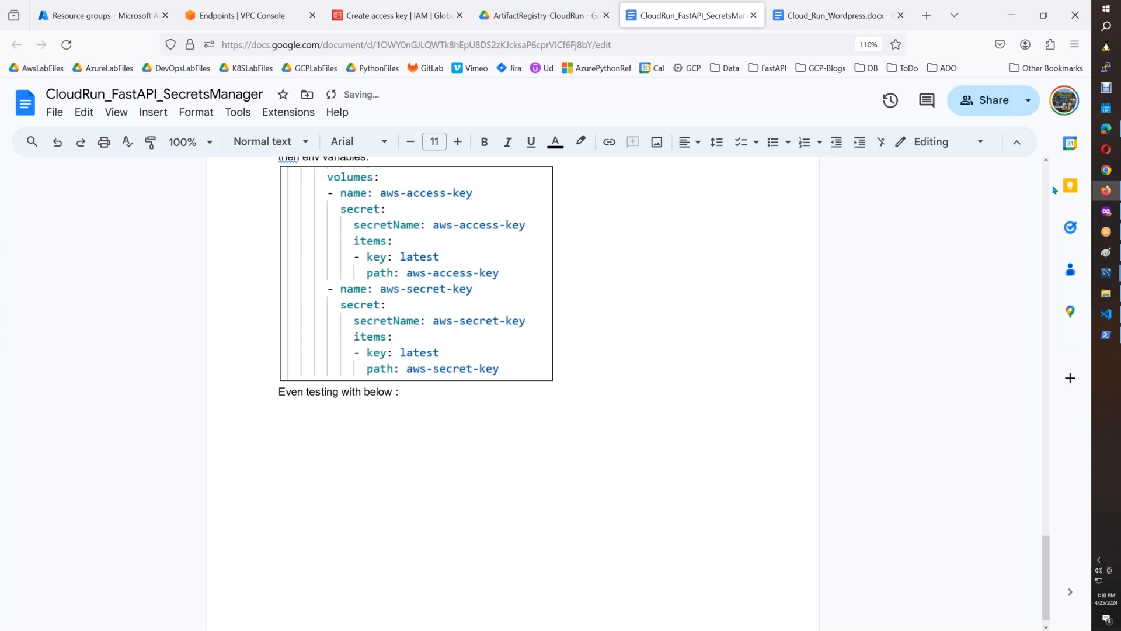
Switch back to the Cloud Run revision, show the volumes section of its YAML and dismiss the notification covering it.
click(1106, 211)
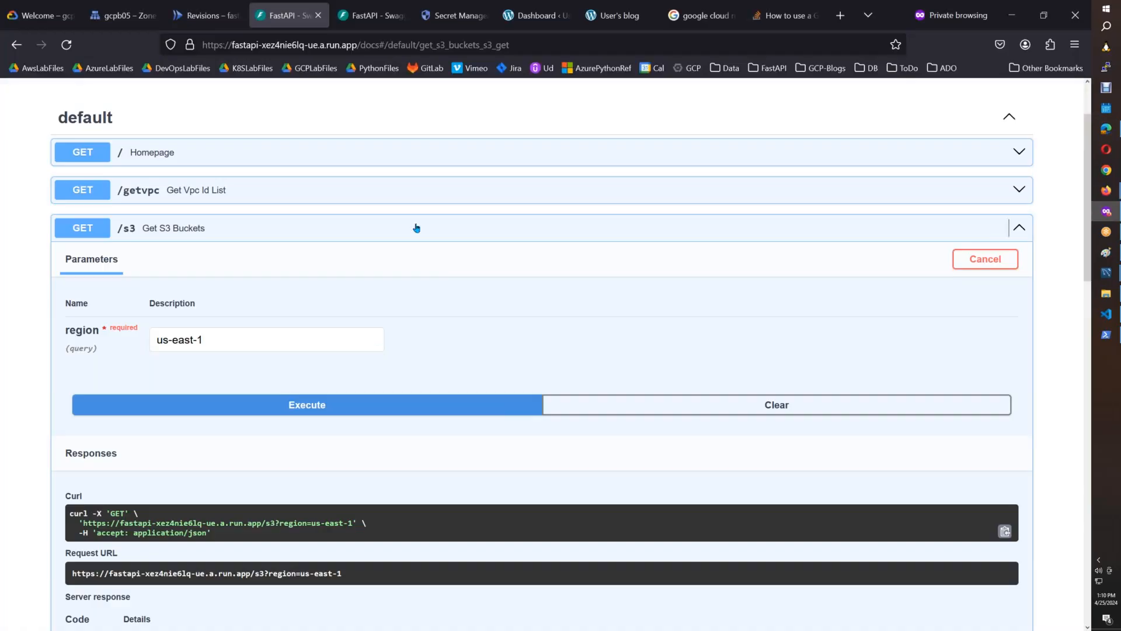
click(229, 22)
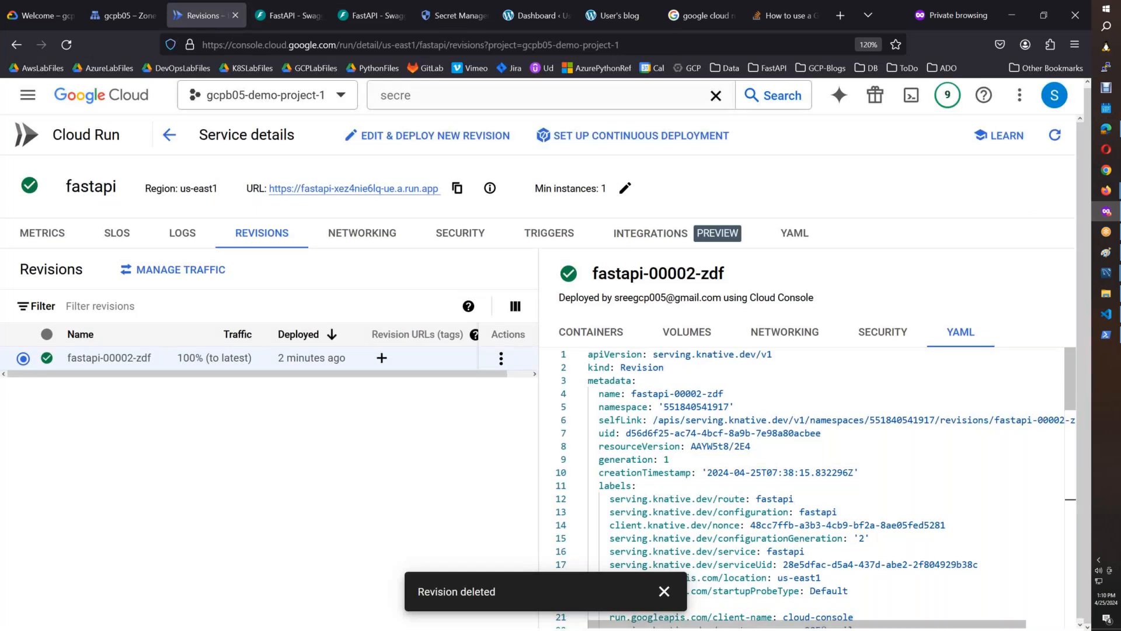
drag(1068, 405, 1061, 558)
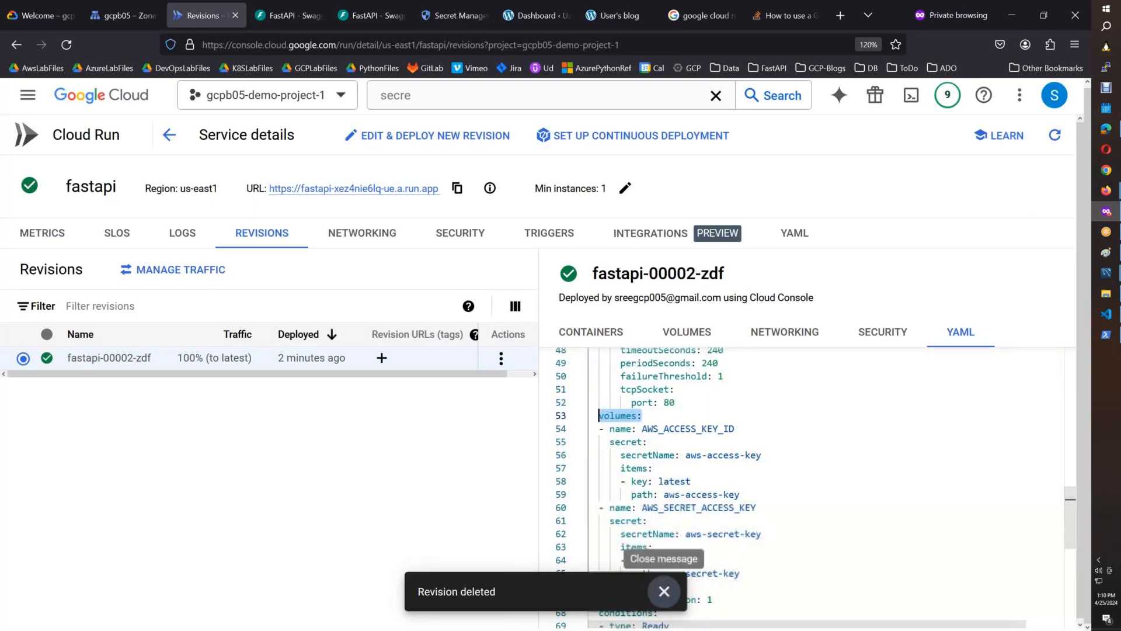
click(664, 590)
click(961, 533)
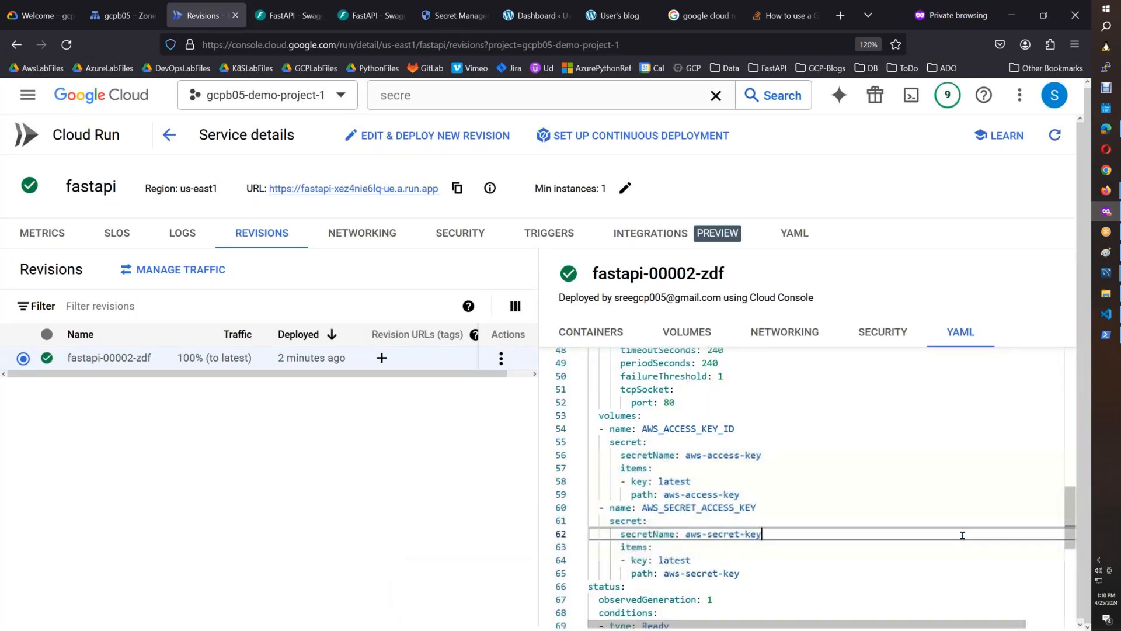
click(643, 576)
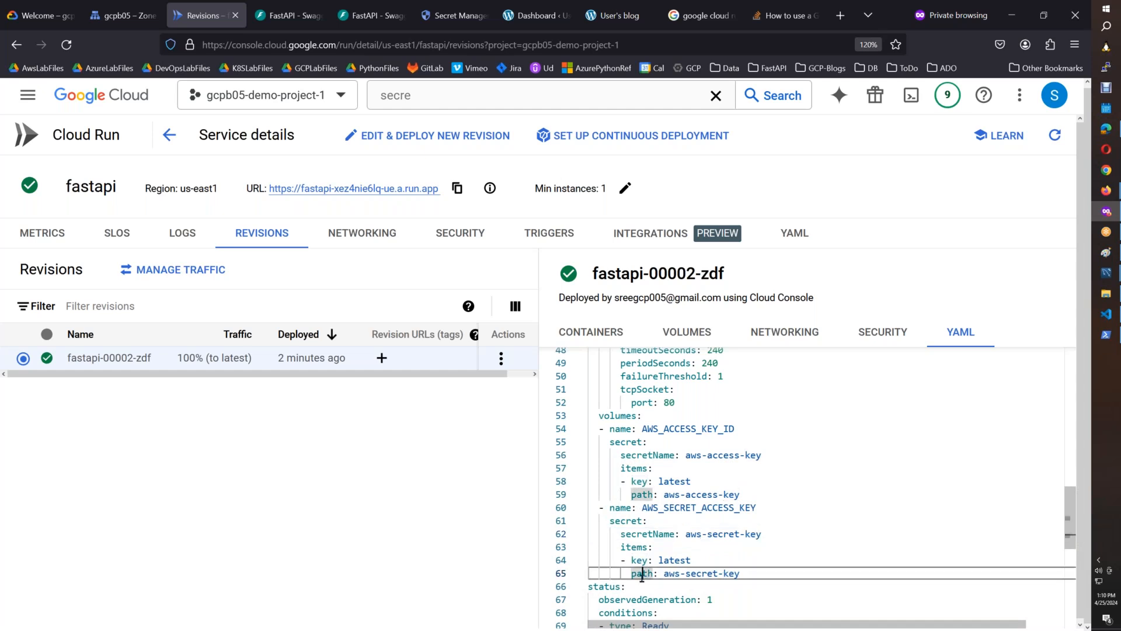
Clear the highlights over the revision's volumes YAML, capture the page and paste the screenshot onto a new Paint canvas.
click(845, 563)
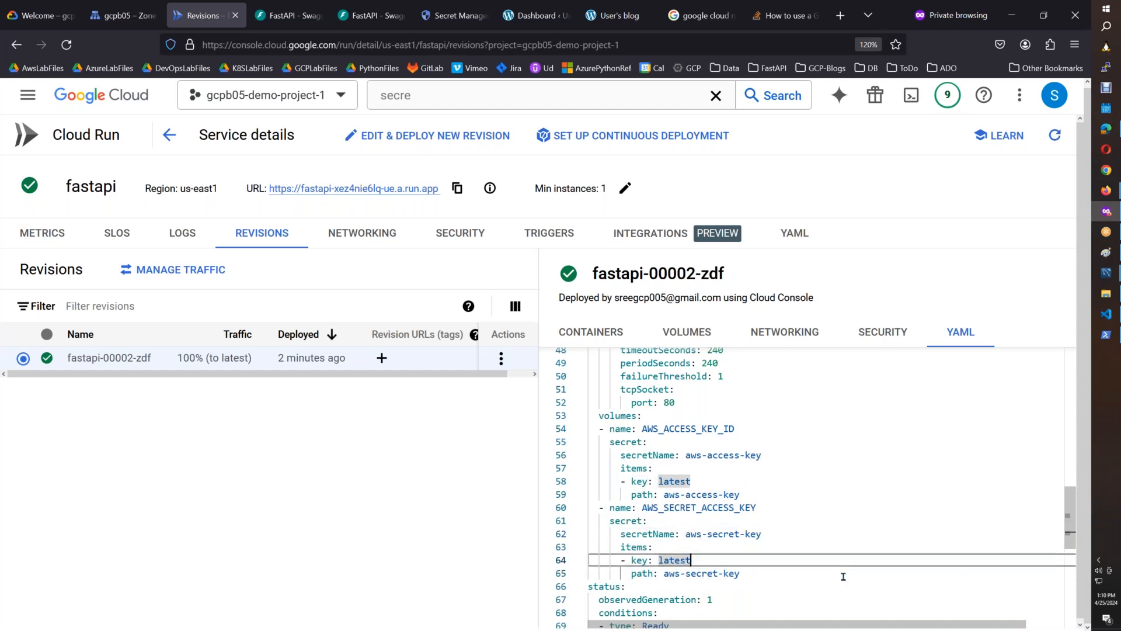
click(716, 604)
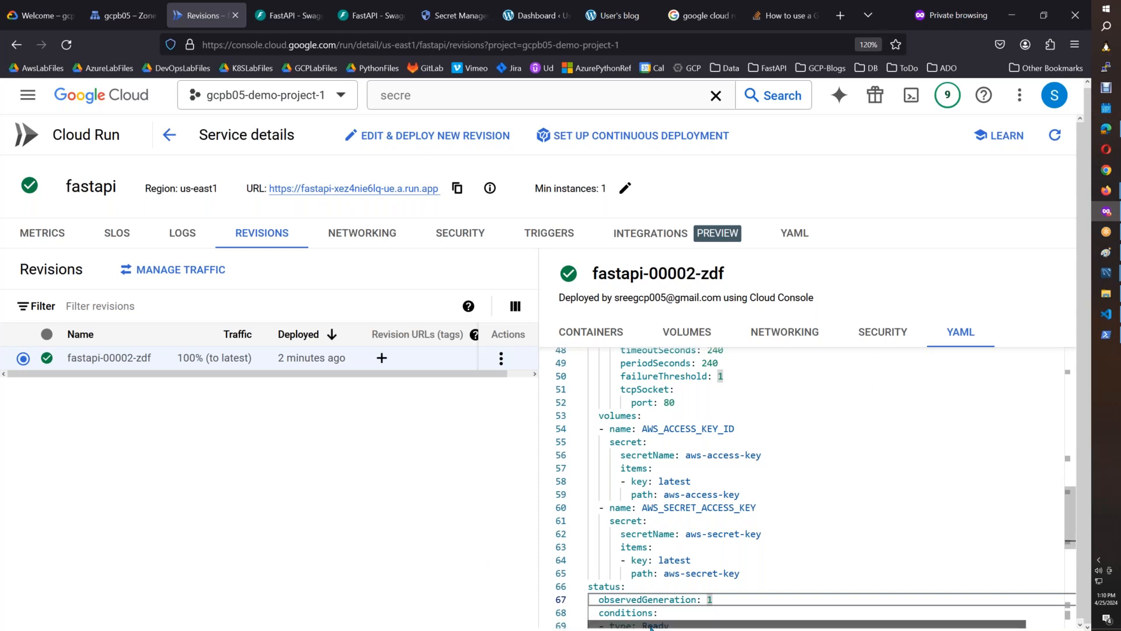
click(615, 613)
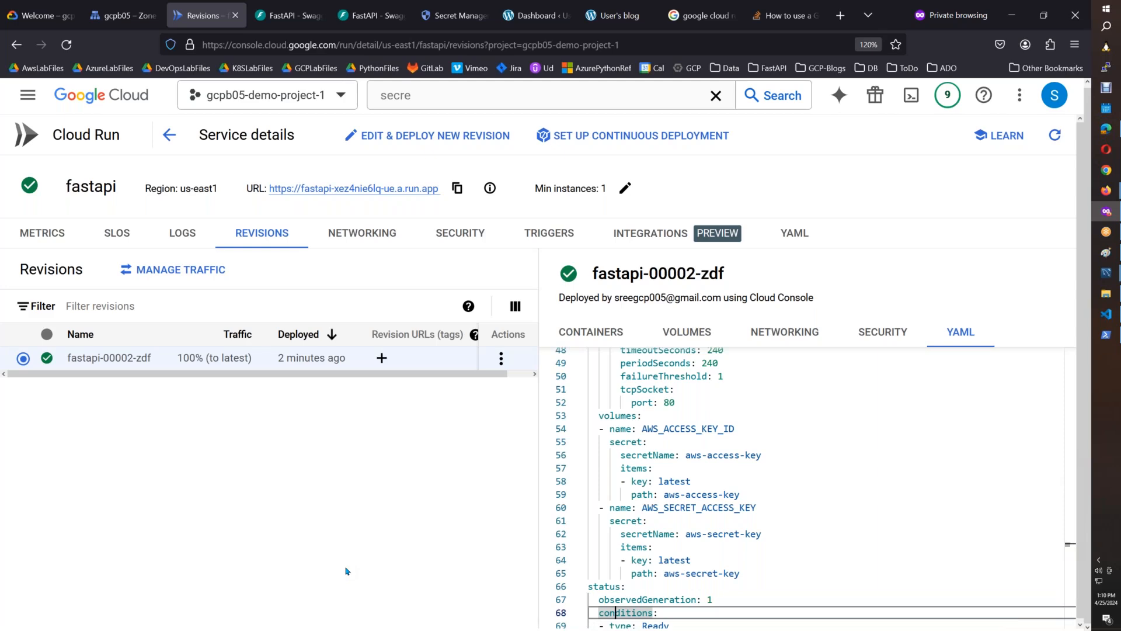
click(1105, 260)
key(ctrl+v)
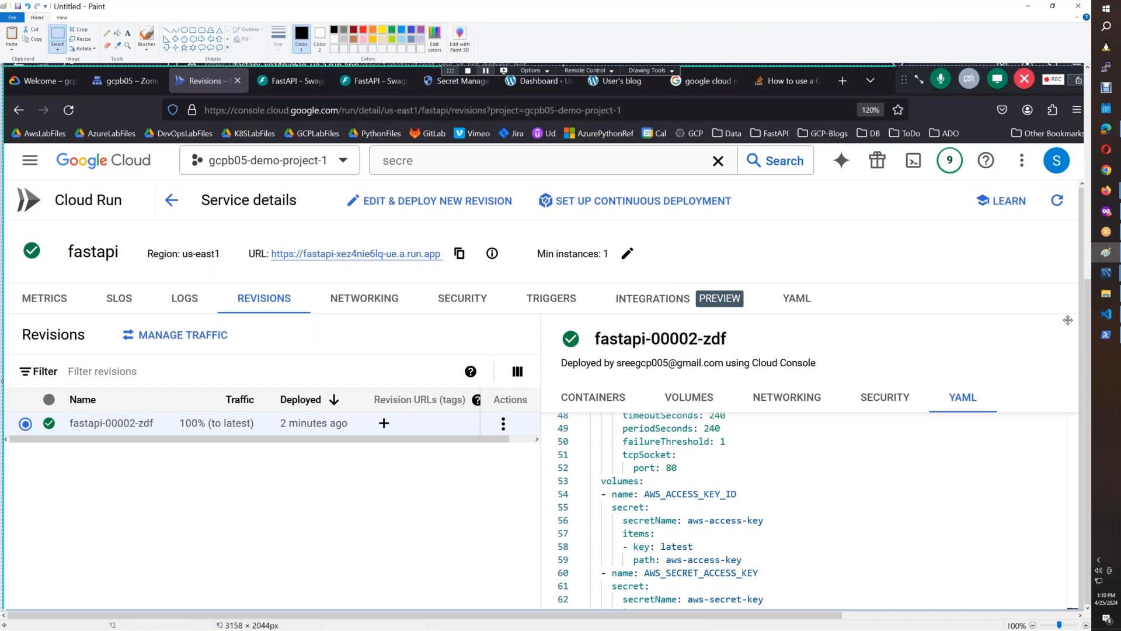
key(ctrl+n)
key(n)
key(ctrl+v)
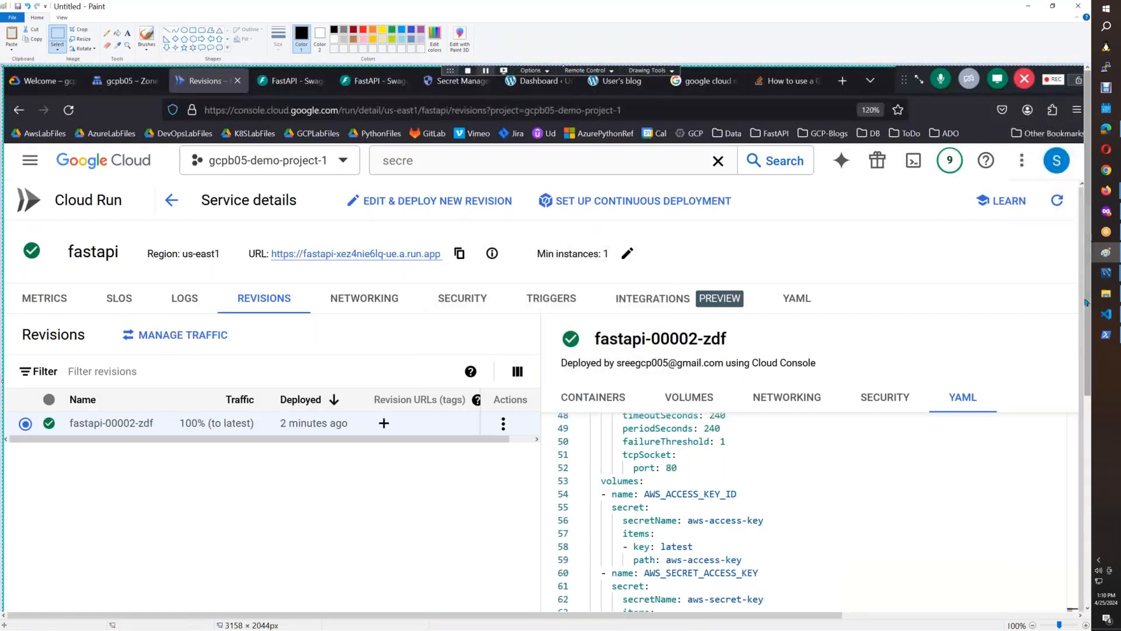
Copy the volumes block, lines 53 to 65, from the screenshot and paste it below "Even testing with below :" in the CloudRun_FastAPI_SecretsManager document.
scroll(1081, 345, down, 3)
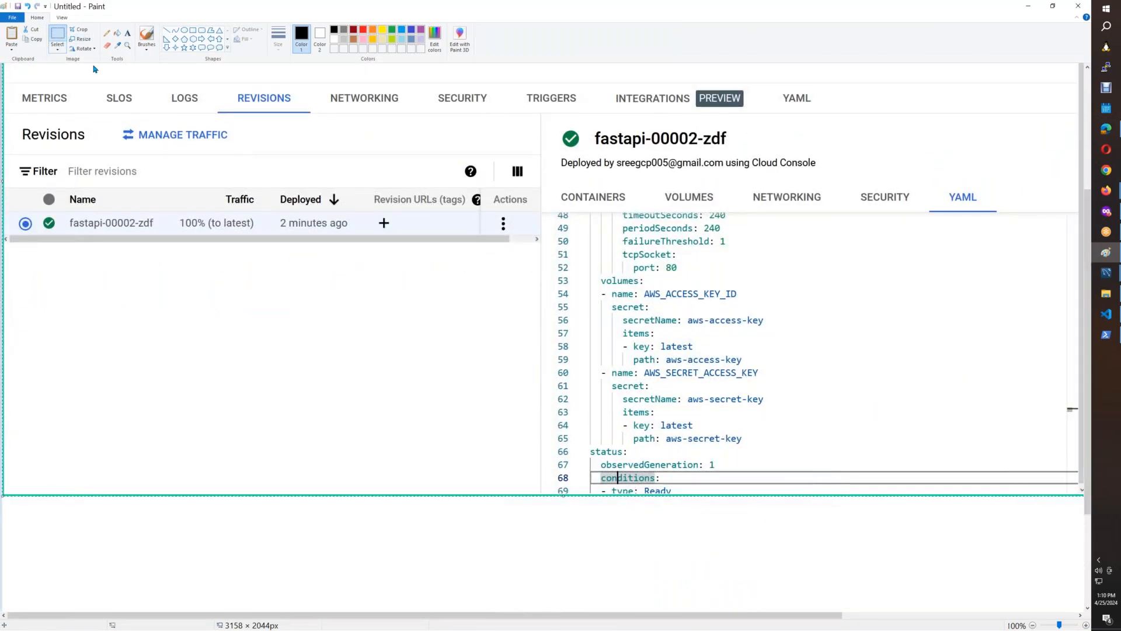
mouse_move(588, 273)
mouse_down()
mouse_move(789, 451)
mouse_move(771, 446)
mouse_up()
click(1106, 190)
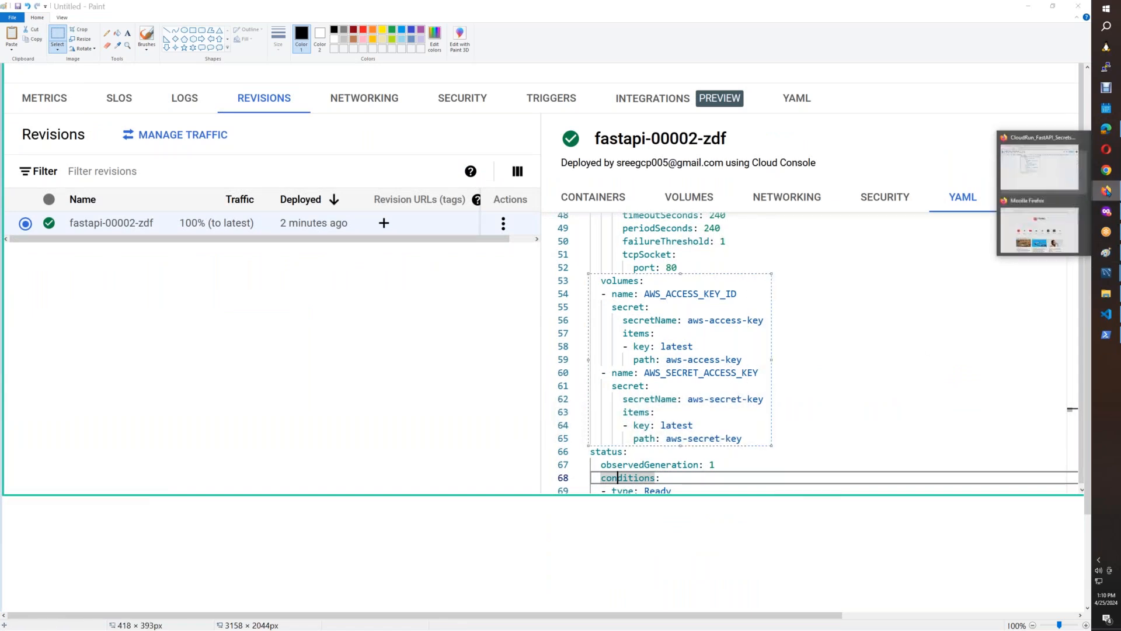
click(1079, 182)
key(ctrl+v)
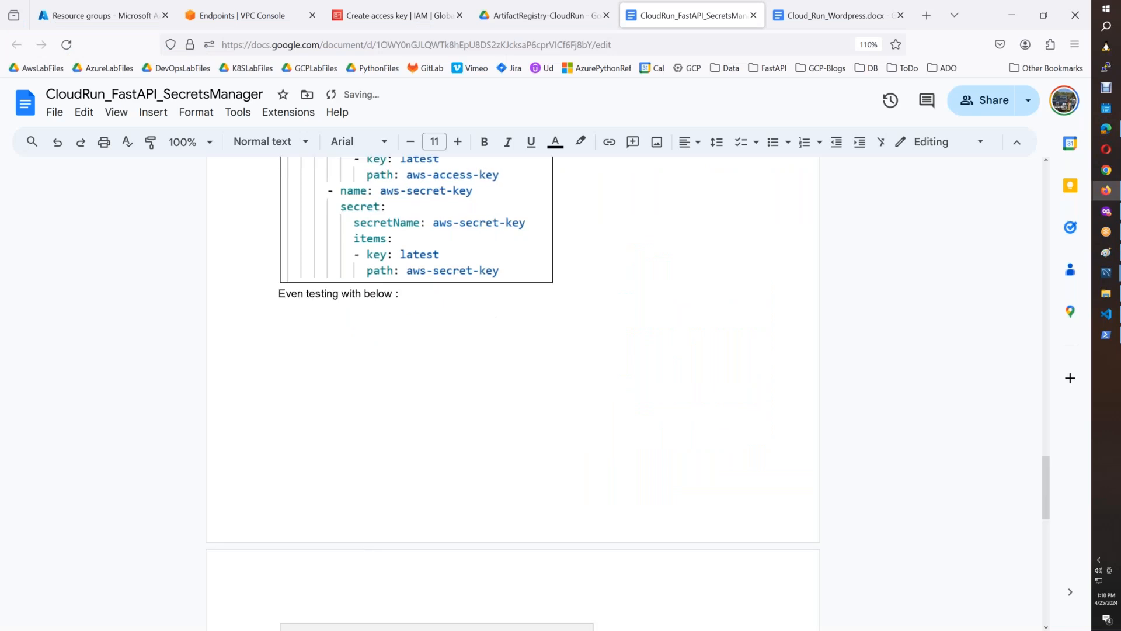
click(477, 415)
Shrink the pasted AWS_ACCESS_KEY_ID and AWS_SECRET_ACCESS_KEY volumes screenshot proportionally from its corner.
click(595, 578)
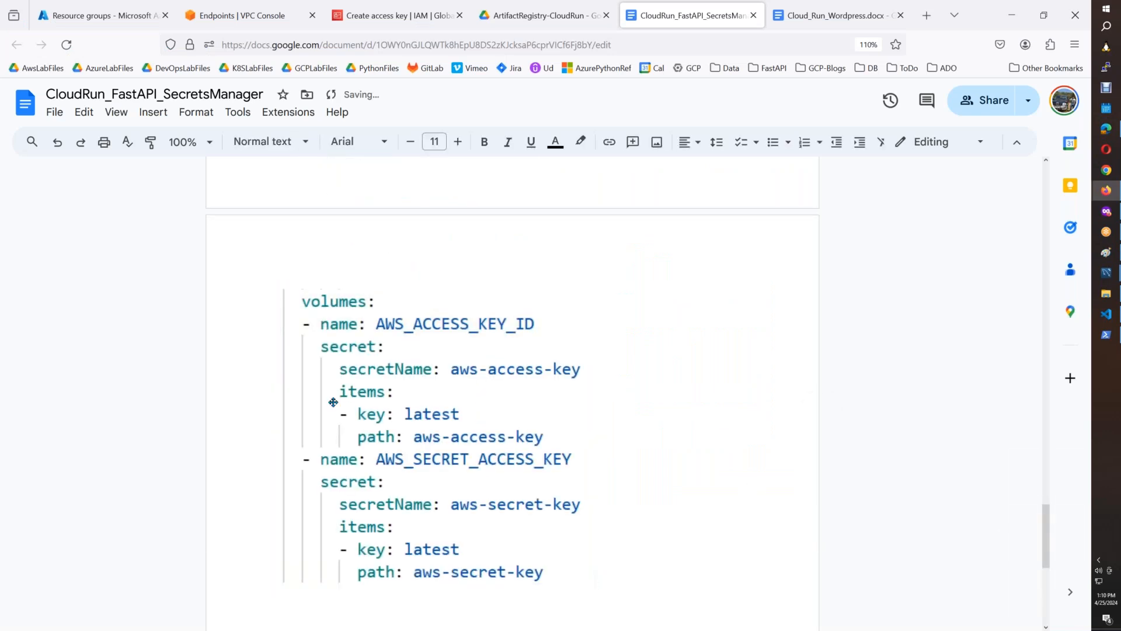
click(591, 580)
drag(593, 582, 514, 508)
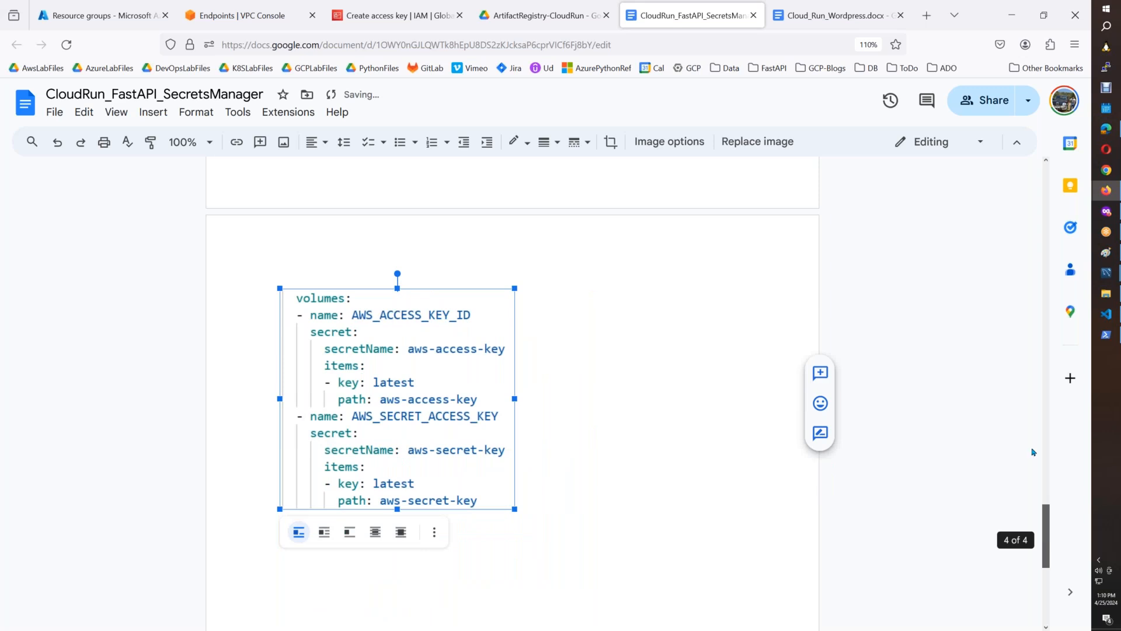
Add the title line "Using FastAPI in CloudRun:" above the Secret Manager screenshot at the start of the document.
scroll(1031, 452, up, 20)
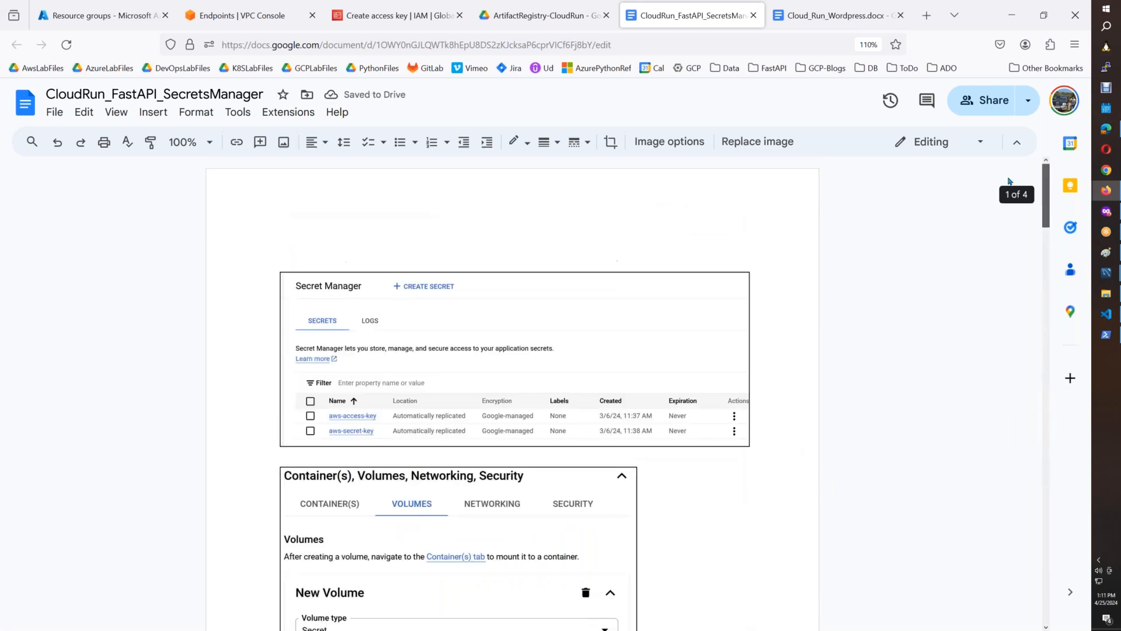
click(396, 257)
text(Fas)
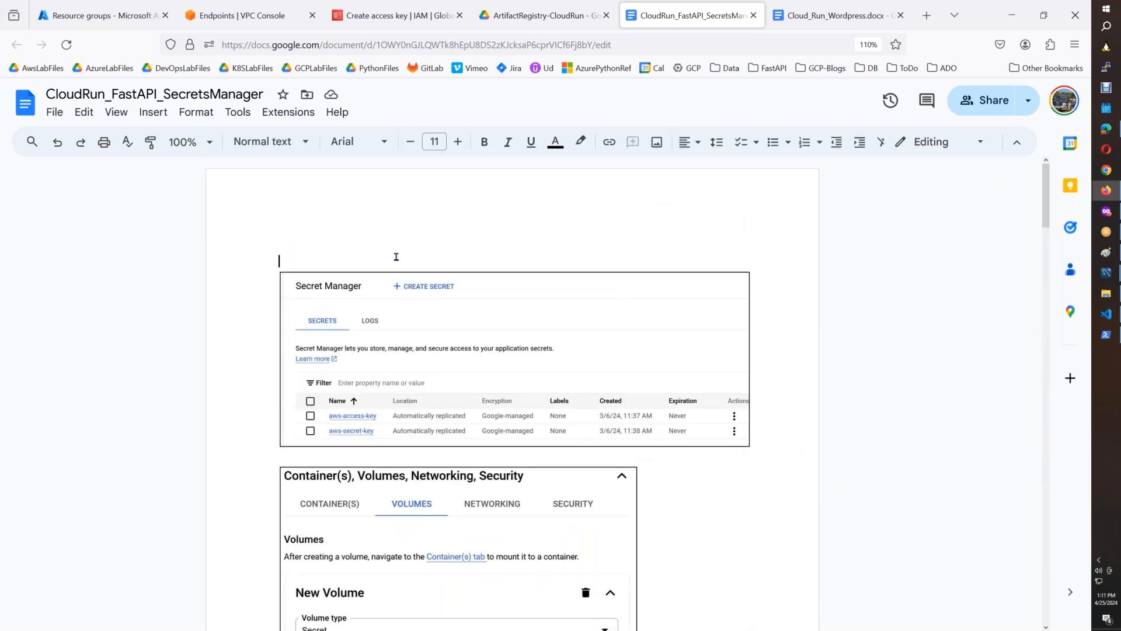
text(tAPU)
key(BackSpace)
key(BackSpace)
key(BackSpace)
key(BackSpace)
key(BackSpace)
key(BackSpace)
key(BackSpace)
text(Using FastAPI in )
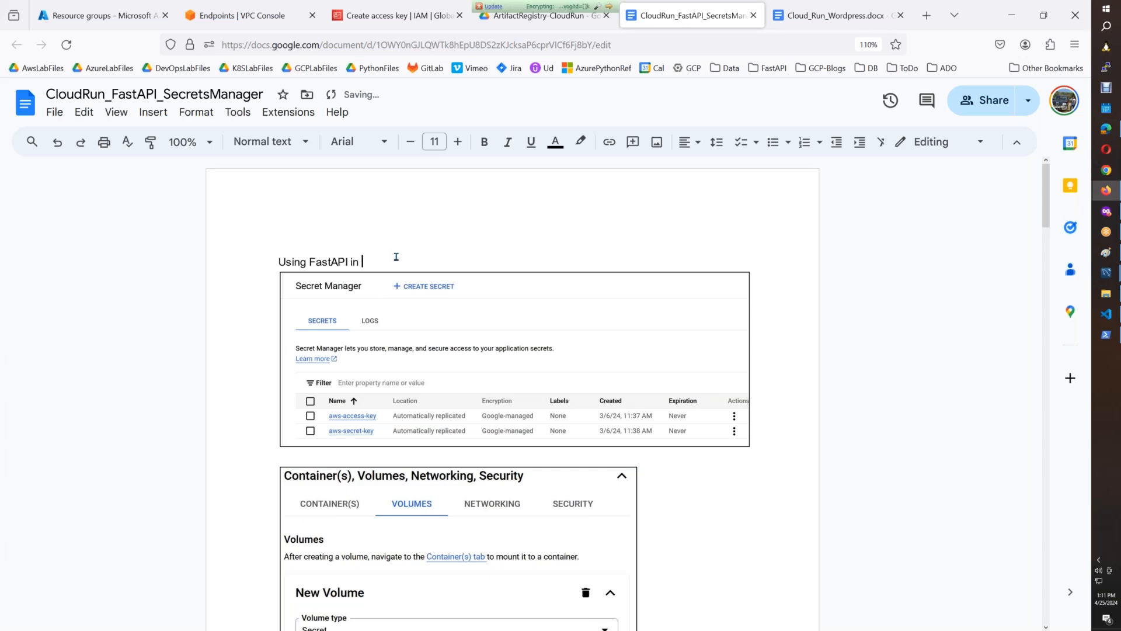
text(CloudRun:)
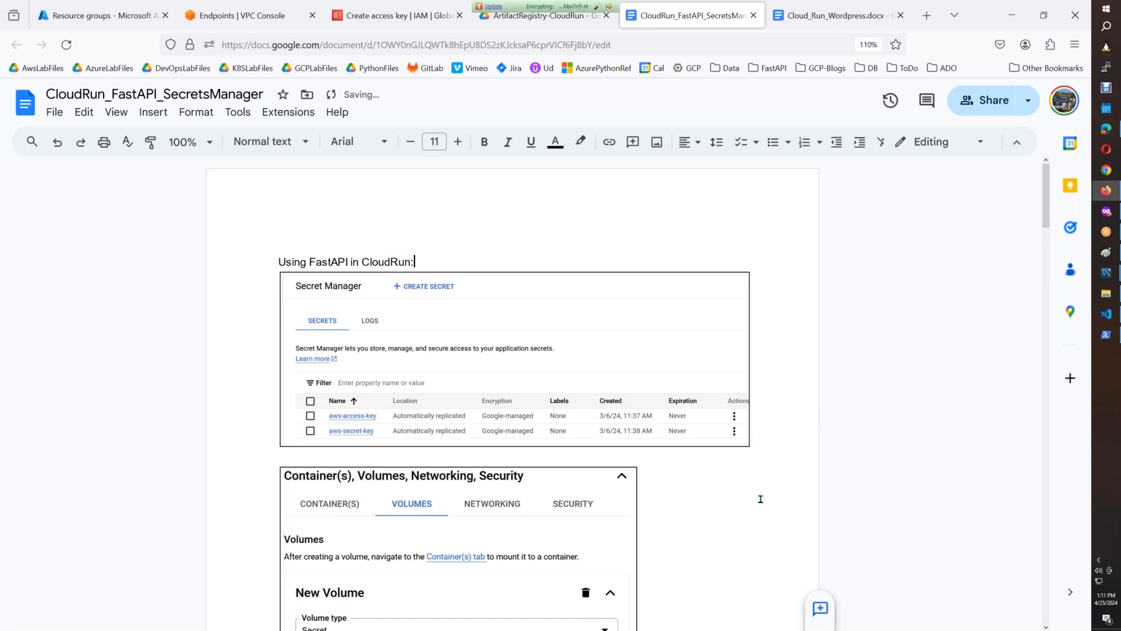
Switch to the fastapi service's logs in Cloud Run and examine the entries up to the final botocore credentials error.
scroll(760, 499, down, 4)
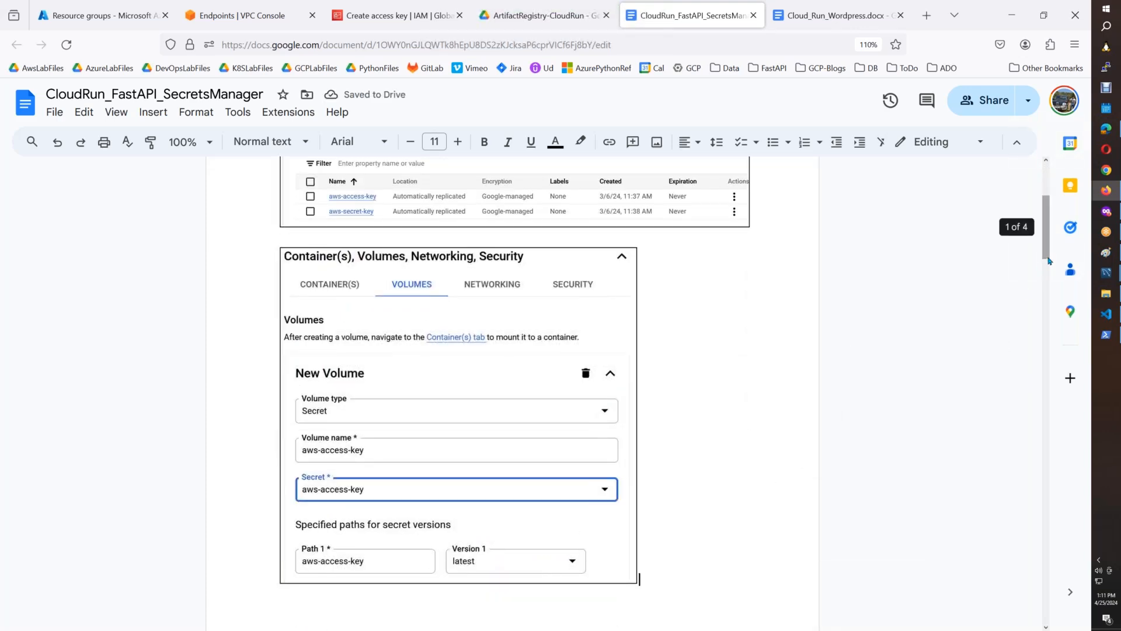
click(1105, 211)
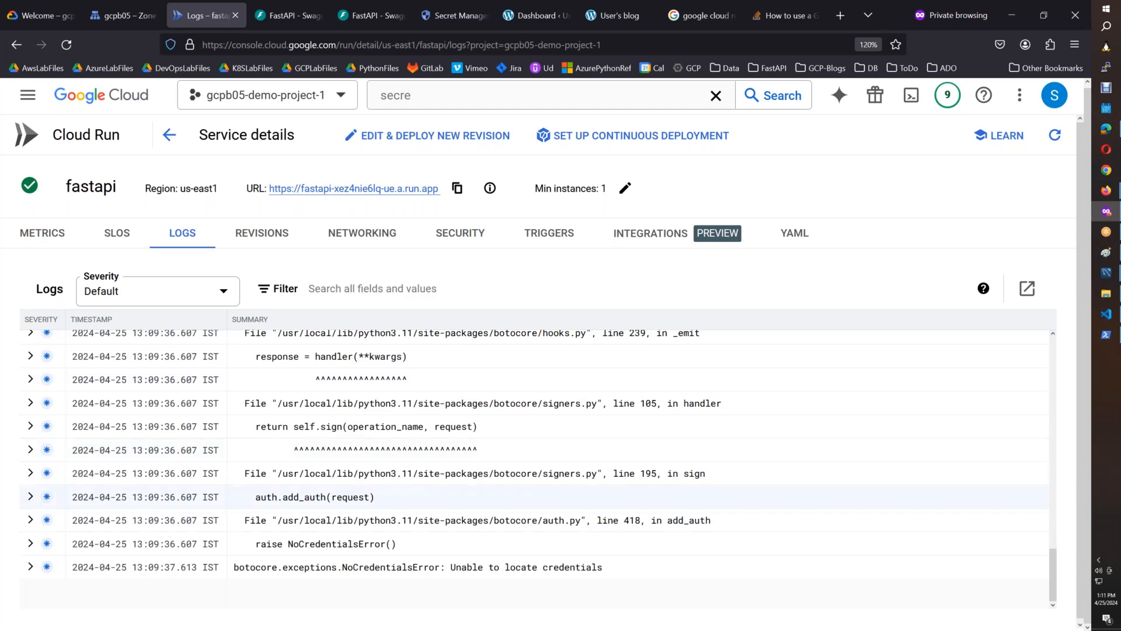
drag(238, 568, 619, 577)
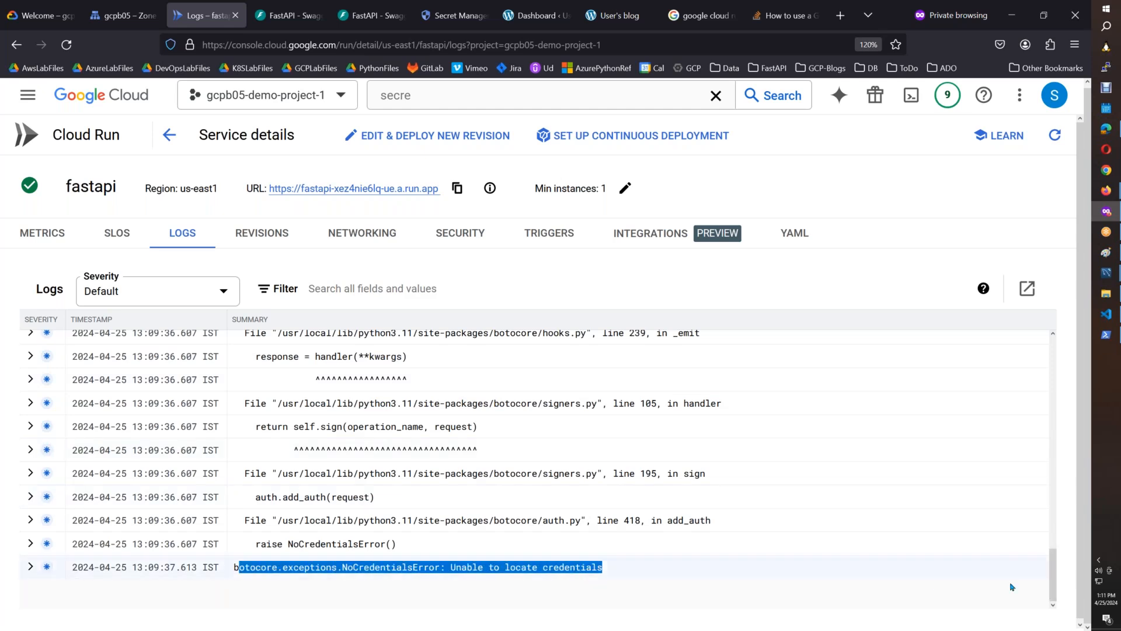
drag(1051, 588, 1075, 357)
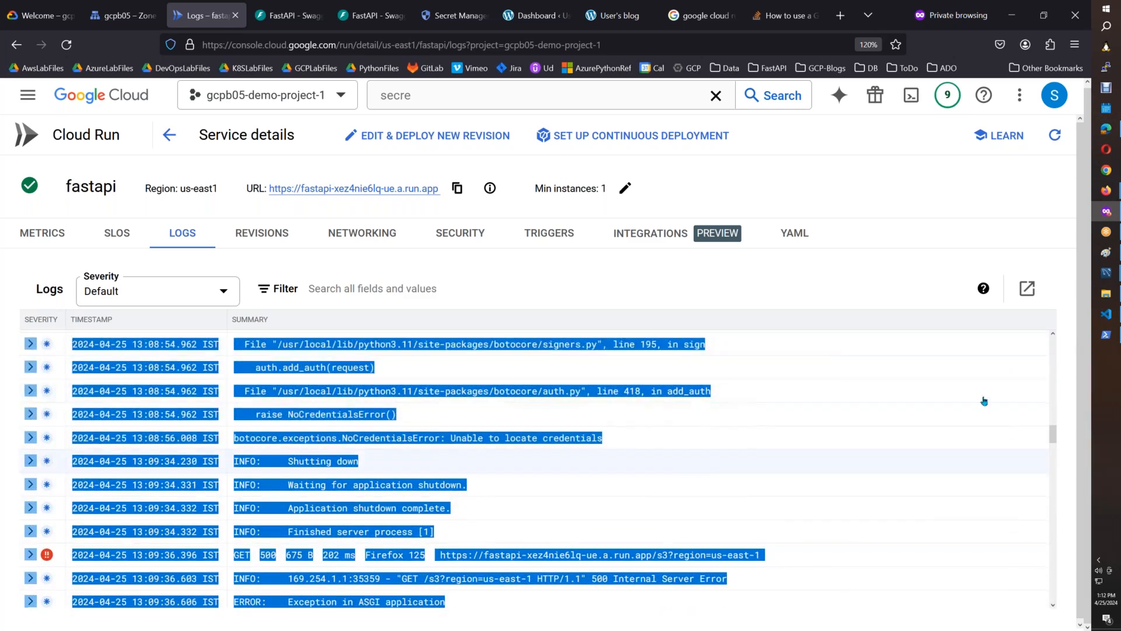
click(1046, 438)
drag(1048, 441, 1054, 602)
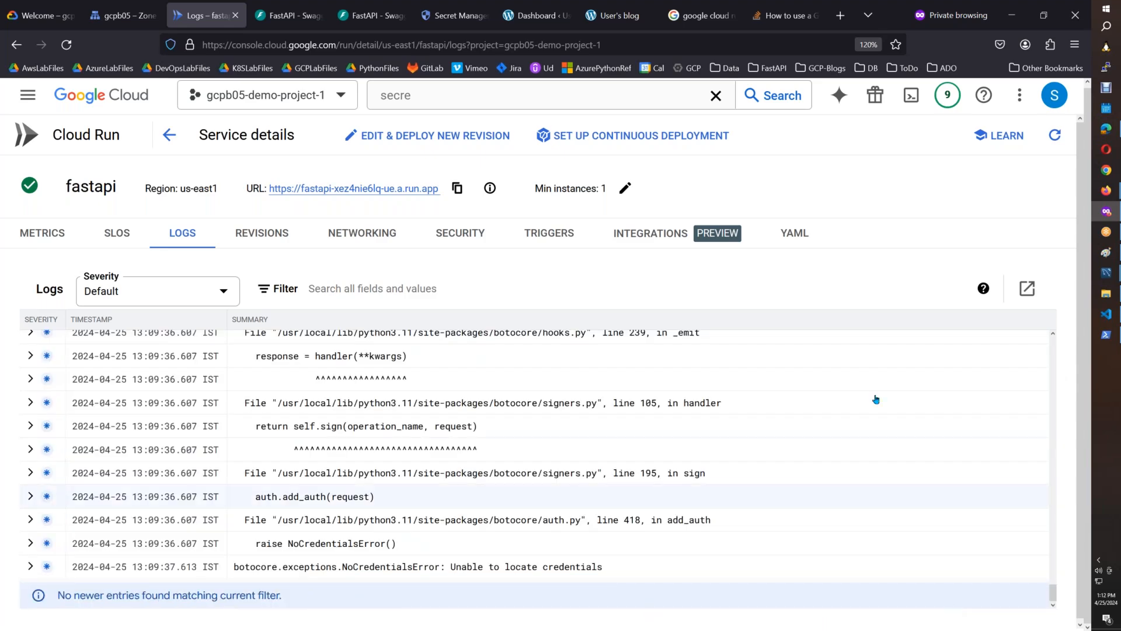
Paste the logs screenshot into Paint and outline the final NoCredentialsError line with a red rectangle.
click(1107, 250)
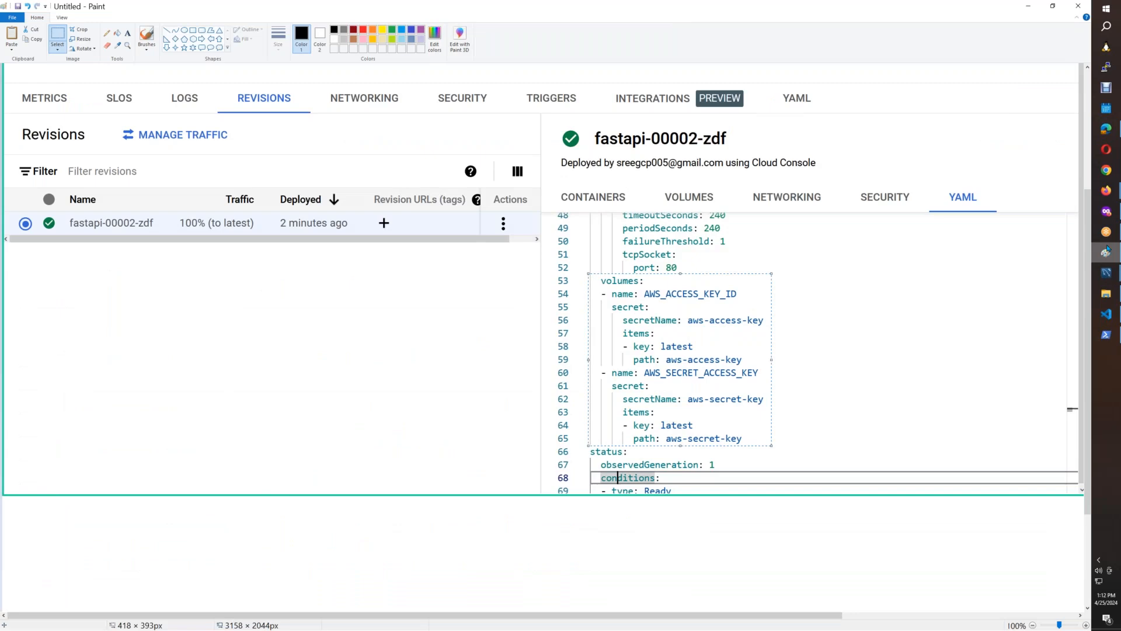
click(1107, 251)
scroll(1084, 328, down, 3)
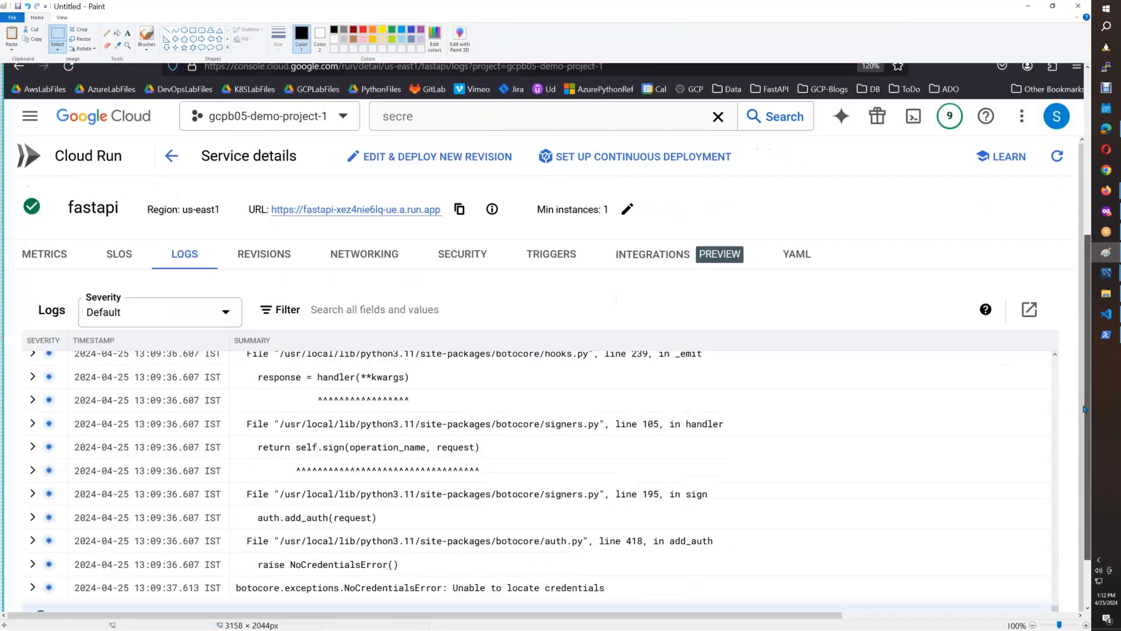
click(192, 34)
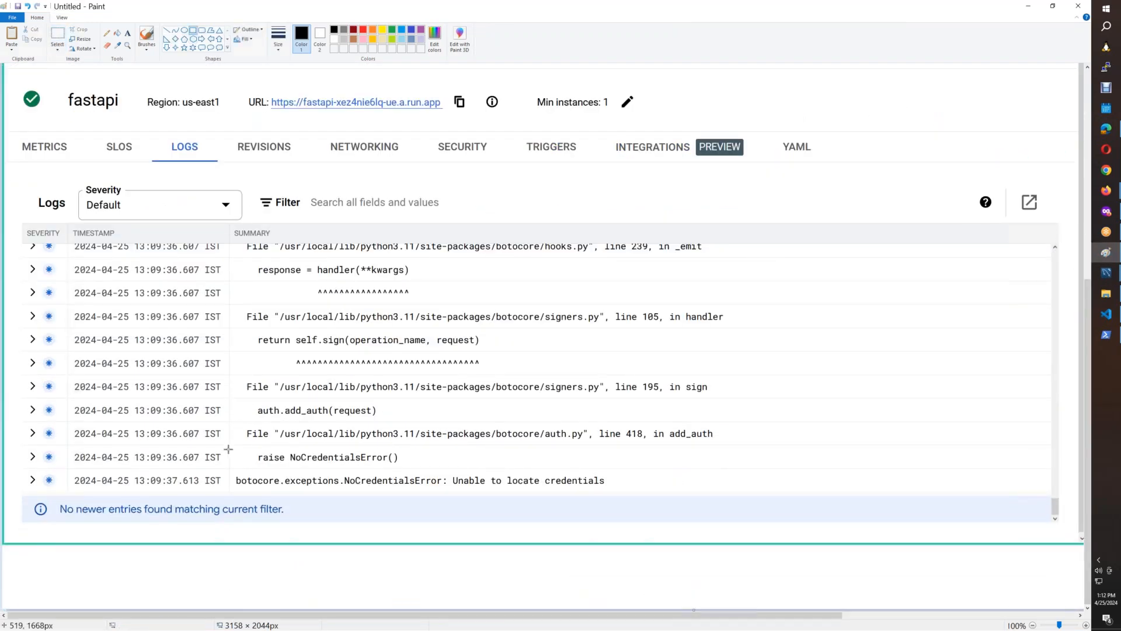
mouse_move(228, 467)
mouse_down()
mouse_move(353, 507)
mouse_move(615, 494)
mouse_up()
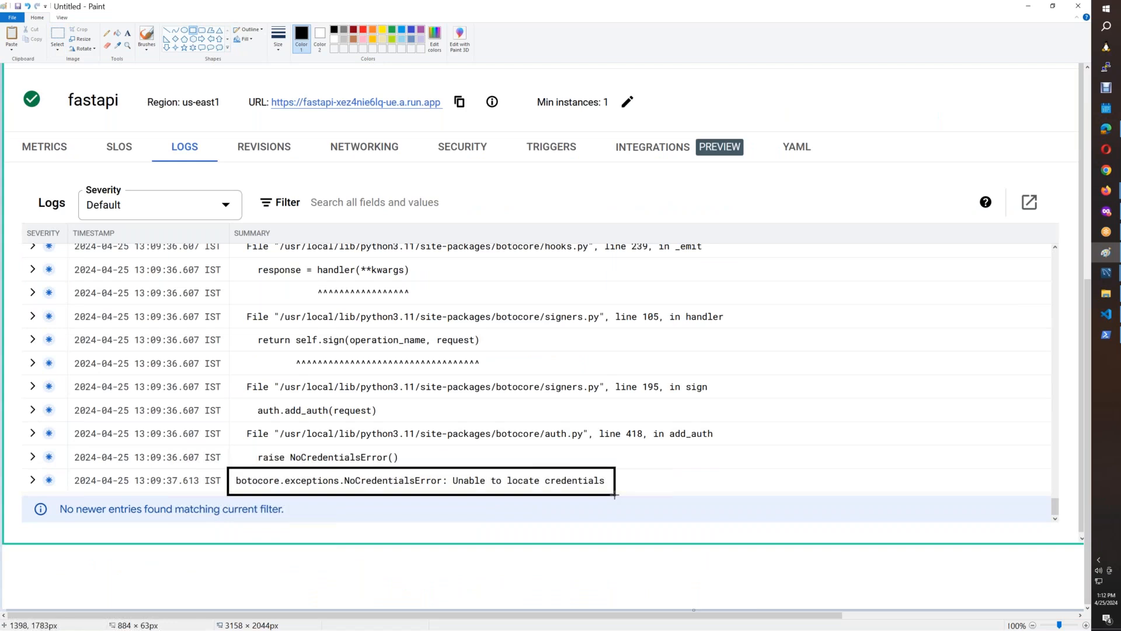
click(362, 30)
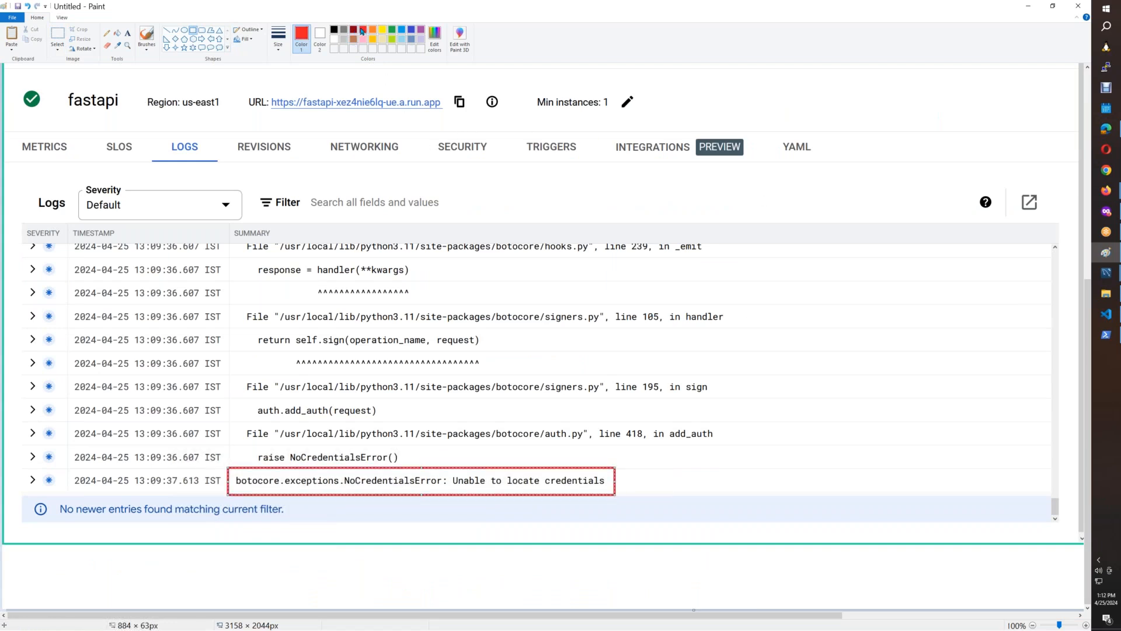
Copy the fastapi logs area with the outlined error and paste it under the AWS_SECRET_ACCESS_KEY volumes screenshot in the CloudRun_FastAPI_SecretsManager document.
click(51, 31)
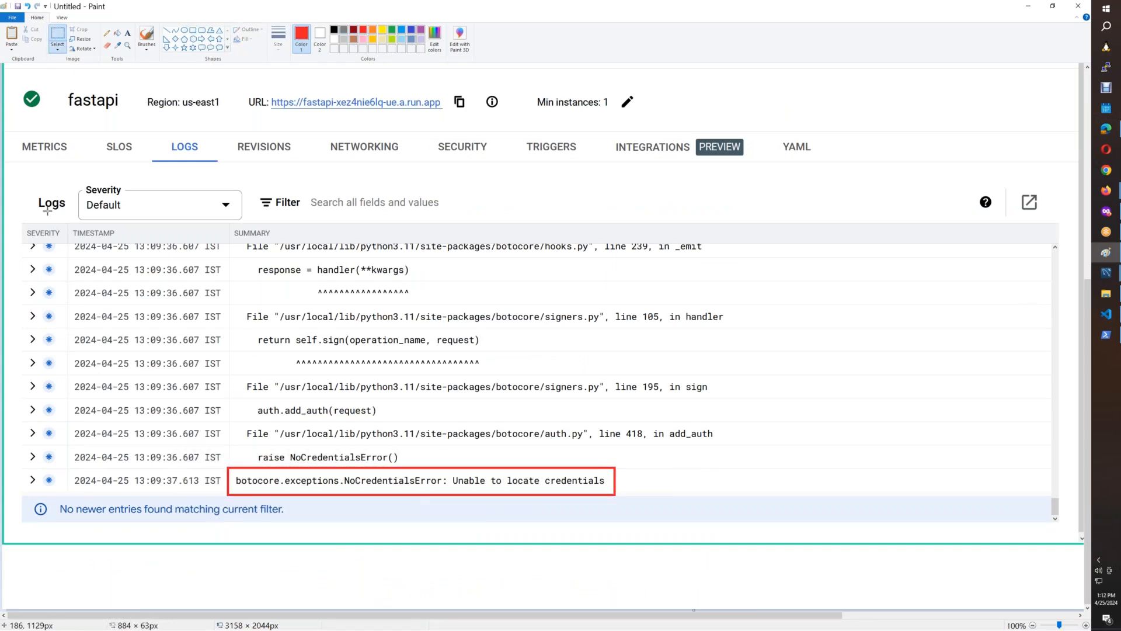
mouse_move(14, 74)
mouse_down()
mouse_move(85, 205)
mouse_move(699, 515)
mouse_move(832, 530)
mouse_up()
mouse_move(1110, 199)
click(1039, 175)
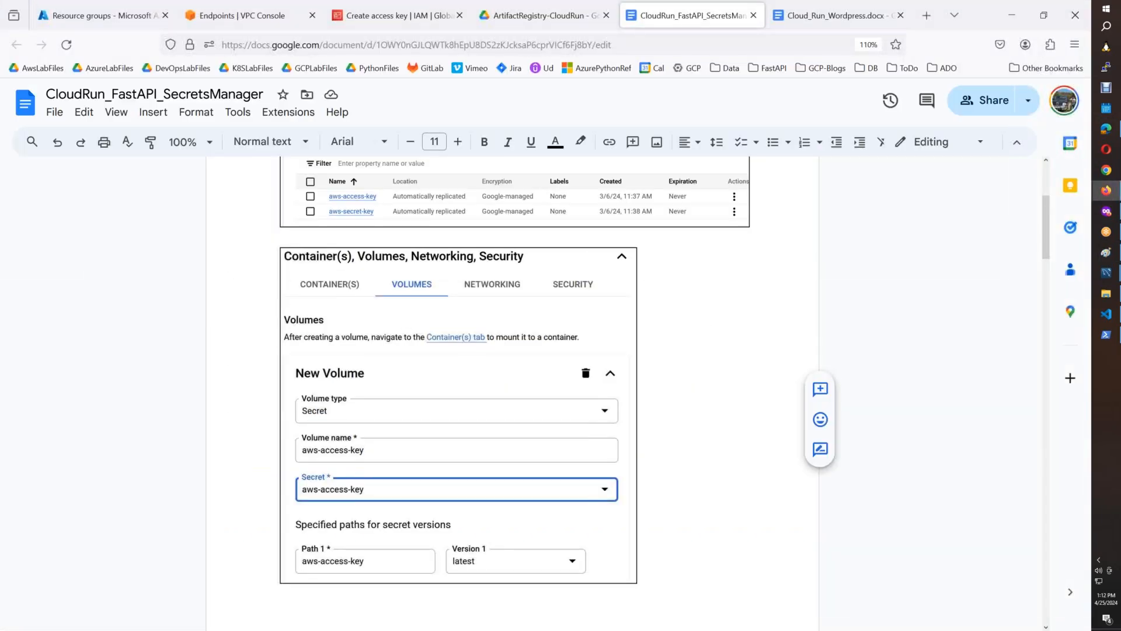
drag(1044, 248, 1029, 564)
click(716, 405)
key(ctrl+v)
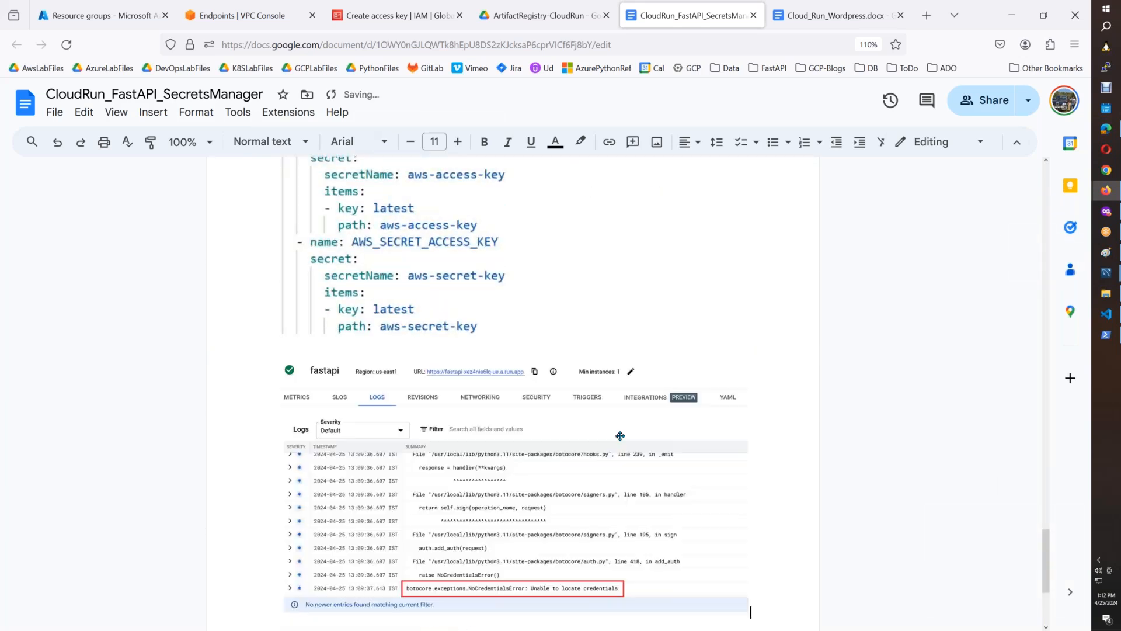
Add a border to the logs screenshot and to the AWS_ACCESS_KEY_ID volumes screenshot above it.
click(555, 148)
click(554, 180)
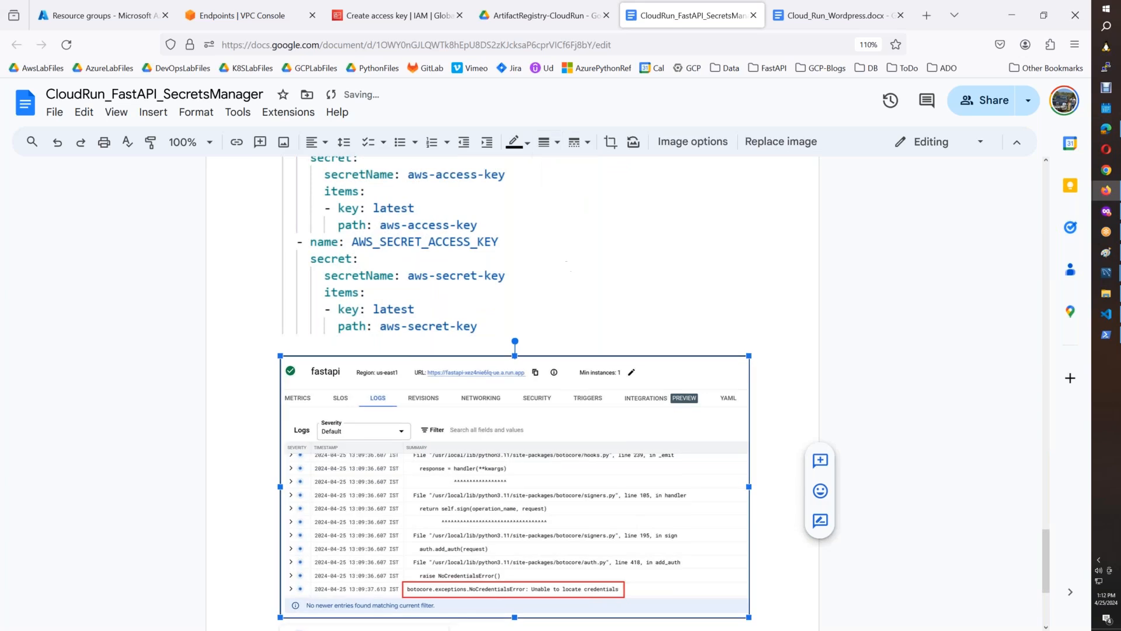
click(455, 239)
click(545, 145)
click(575, 180)
scroll(780, 524, up, 10)
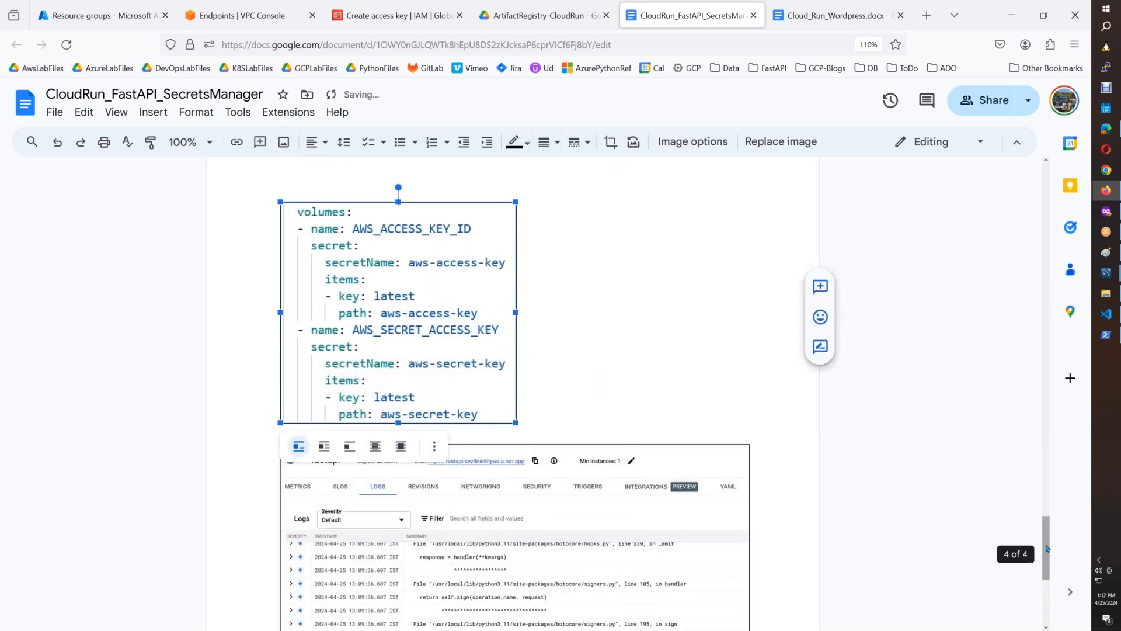
click(780, 525)
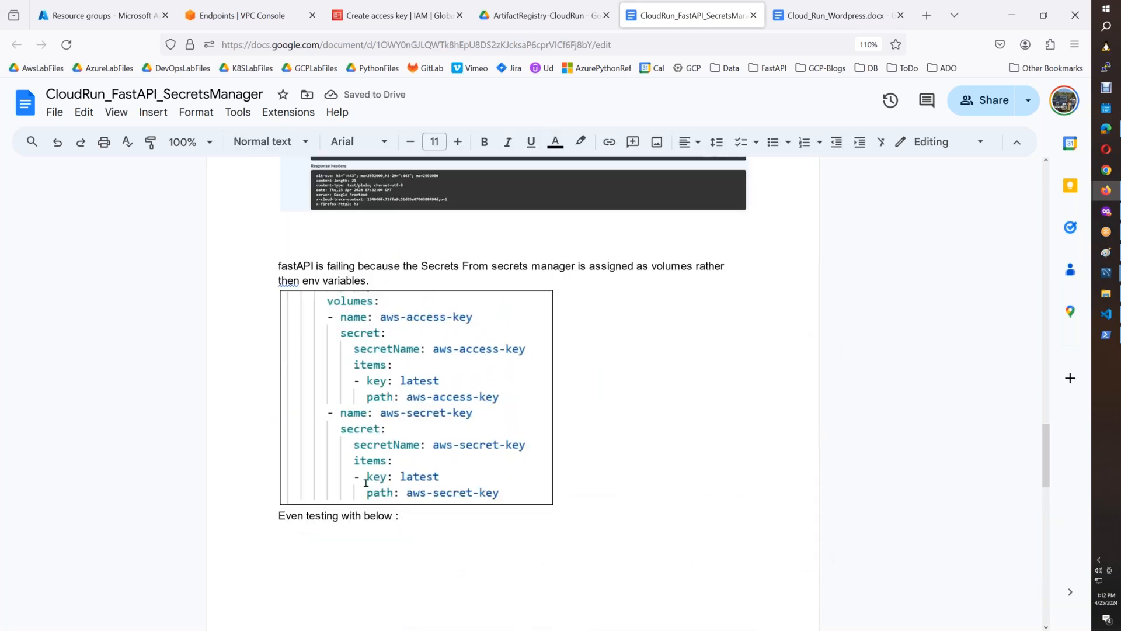